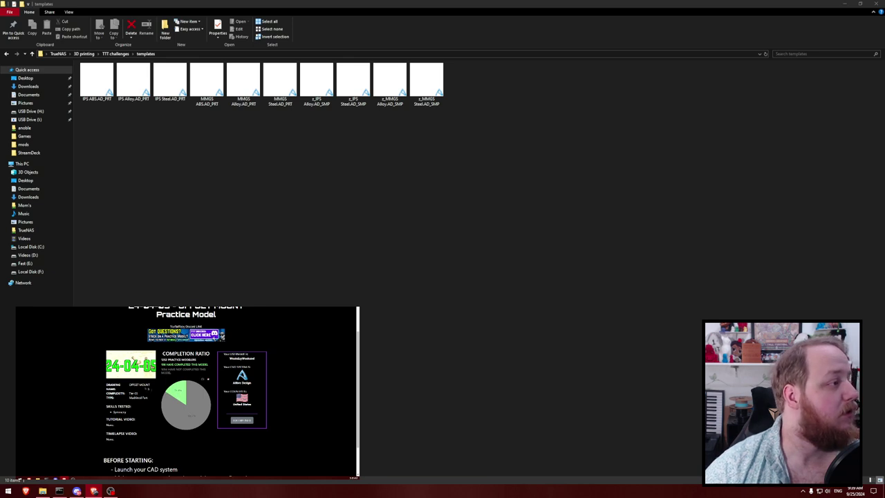
- Review the information page of the 24-04-05 Offset Mount practice model
scroll(141, 385, down, 1)
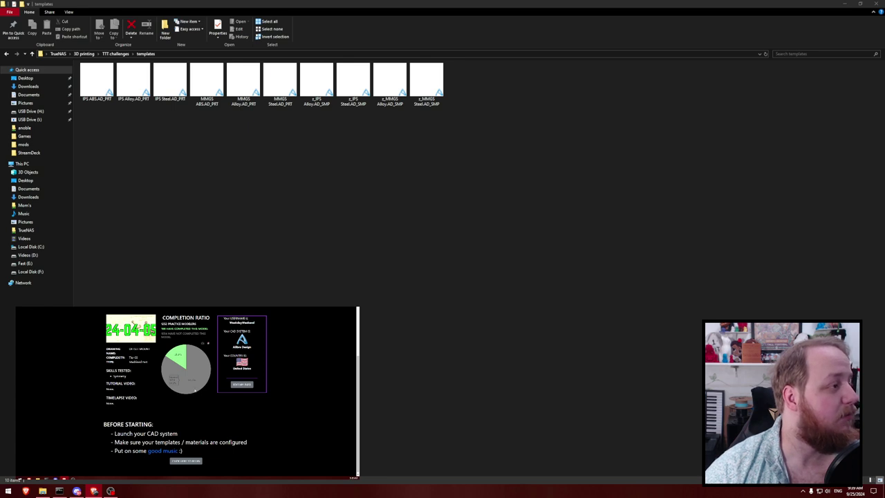
scroll(194, 389, up, 2)
scroll(198, 390, down, 1)
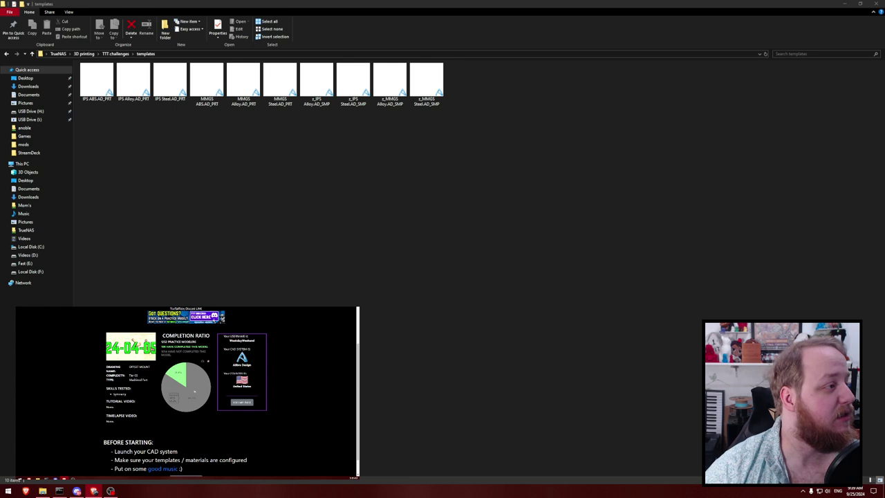
scroll(200, 378, up, 1)
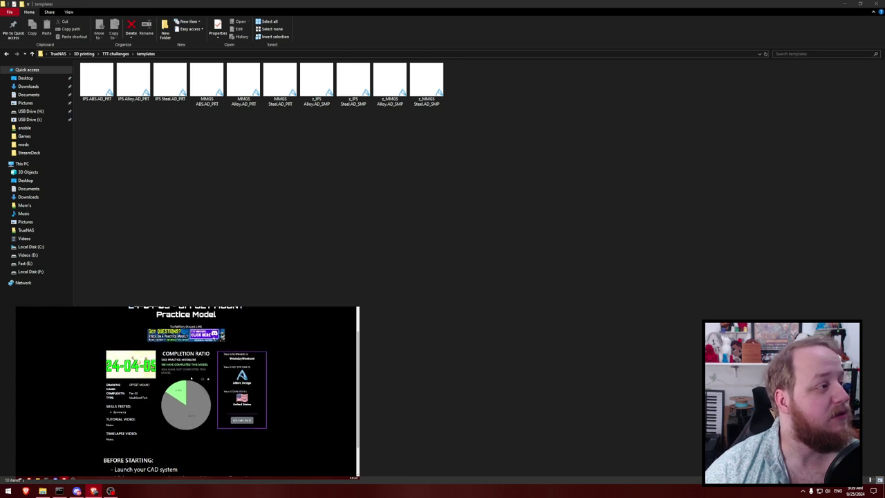
scroll(207, 378, down, 1)
scroll(228, 372, up, 2)
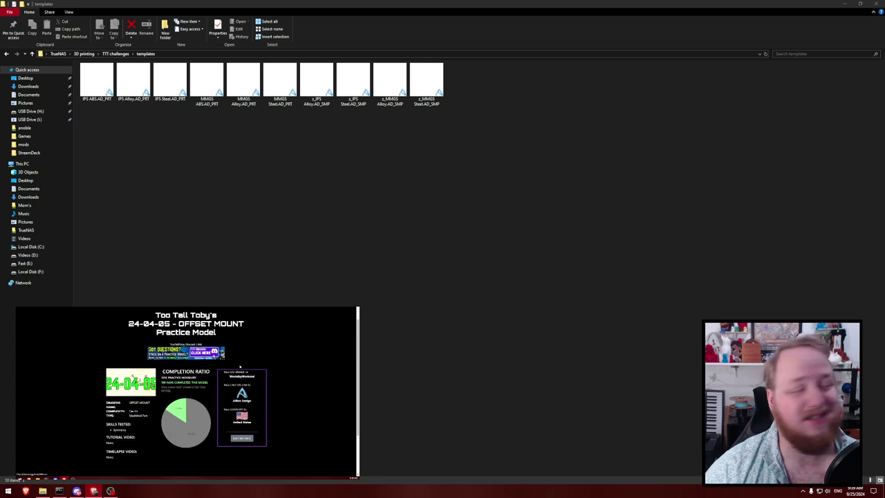
scroll(263, 367, down, 1)
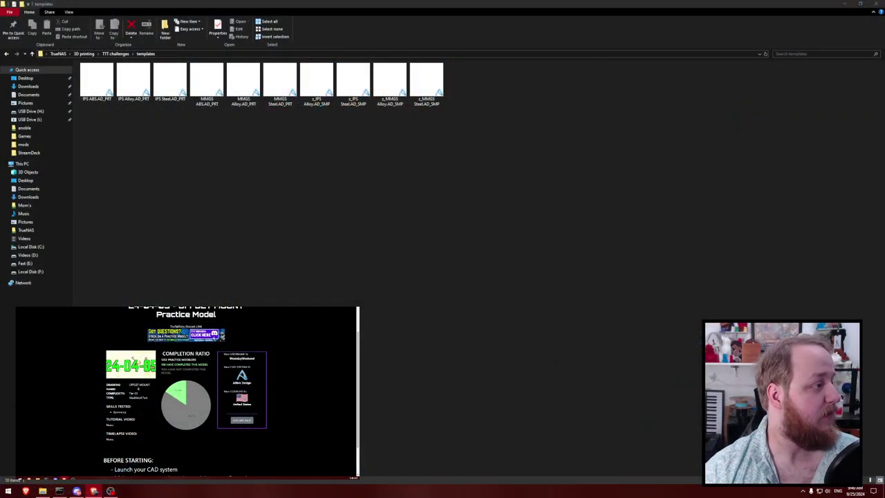
- Begin the timed Offset Mount practice challenge and reveal its drawing as a full-size image in its own tab
scroll(168, 428, down, 1)
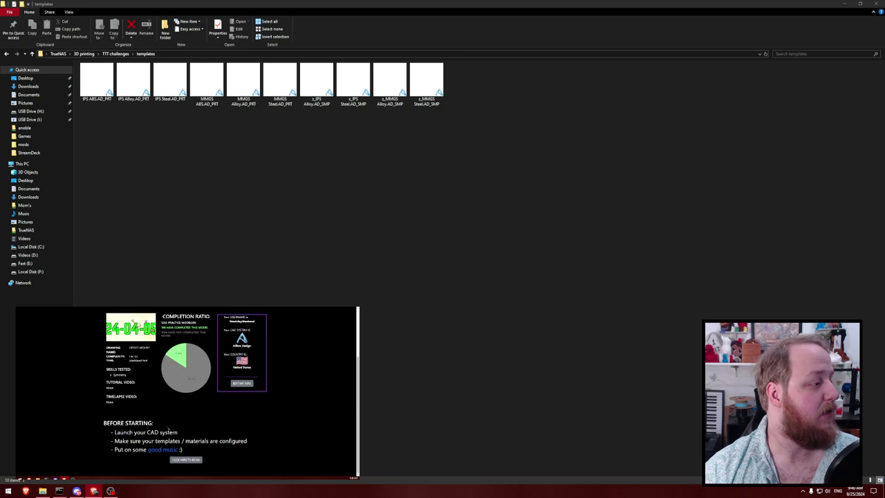
click(185, 459)
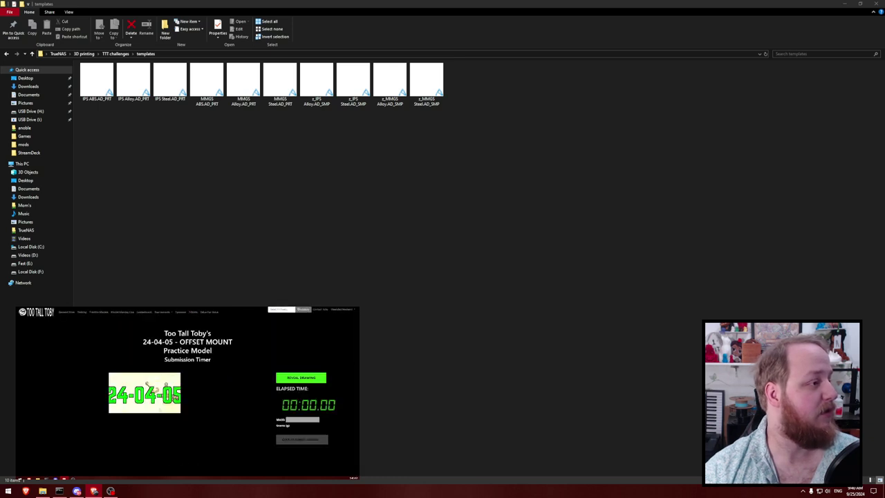
click(300, 378)
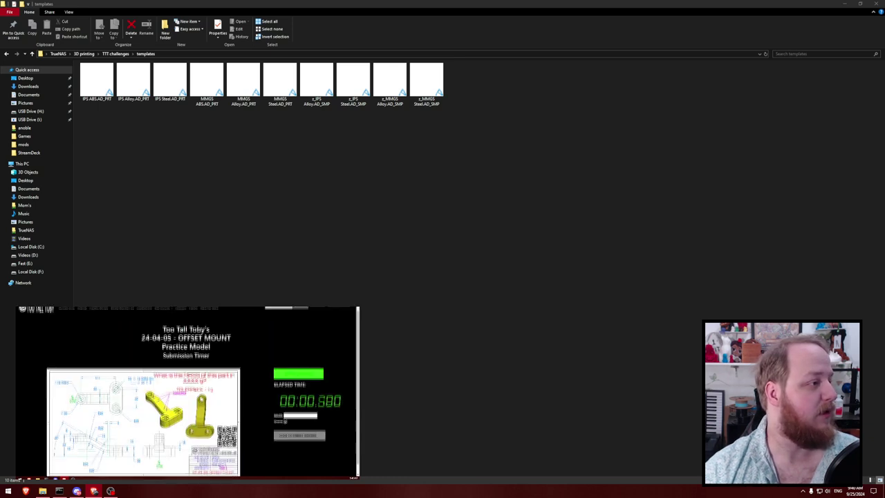
scroll(300, 378, down, 1)
right_click(179, 381)
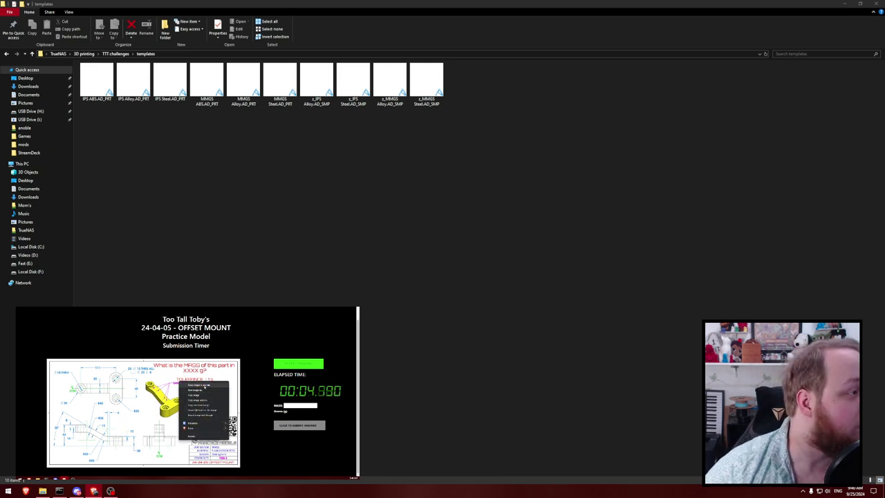
click(200, 385)
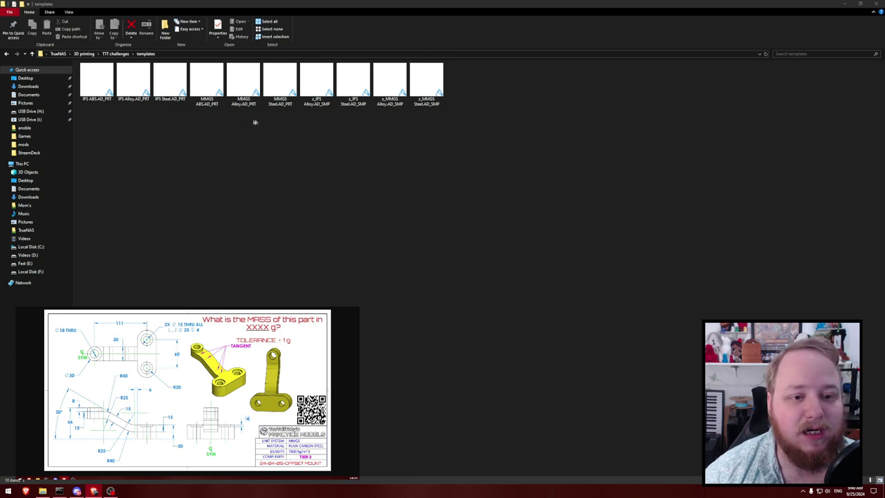
- Open the MMGS Steel.AD_PRT template in Alibre Design and start a 2D sketch on the XY-Plane
click(280, 87)
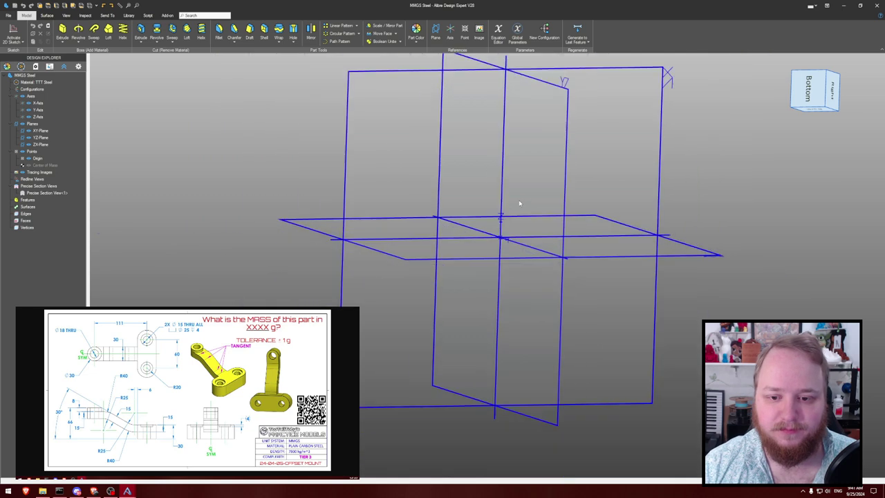
middle_drag(527, 175, 509, 182)
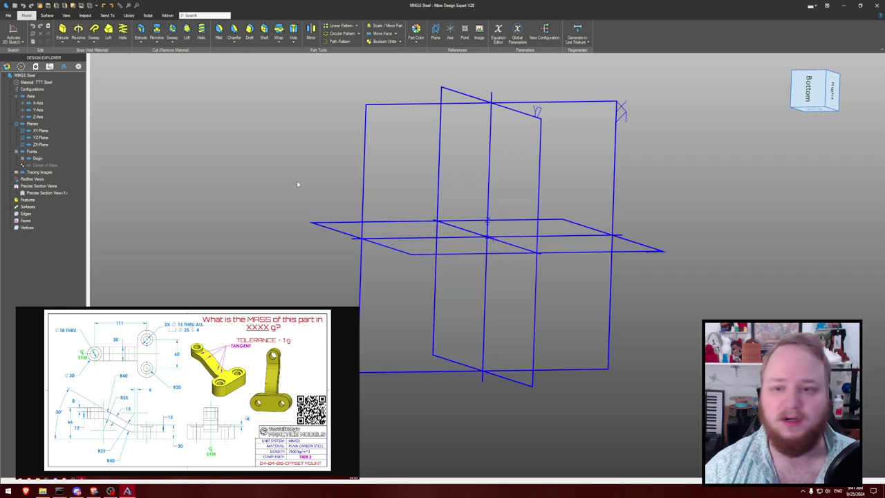
click(14, 31)
mouse_move(320, 95)
middle_down()
mouse_move(333, 95)
mouse_move(321, 70)
middle_up()
middle_drag(609, 279, 678, 301)
right_drag(356, 96, 430, 139)
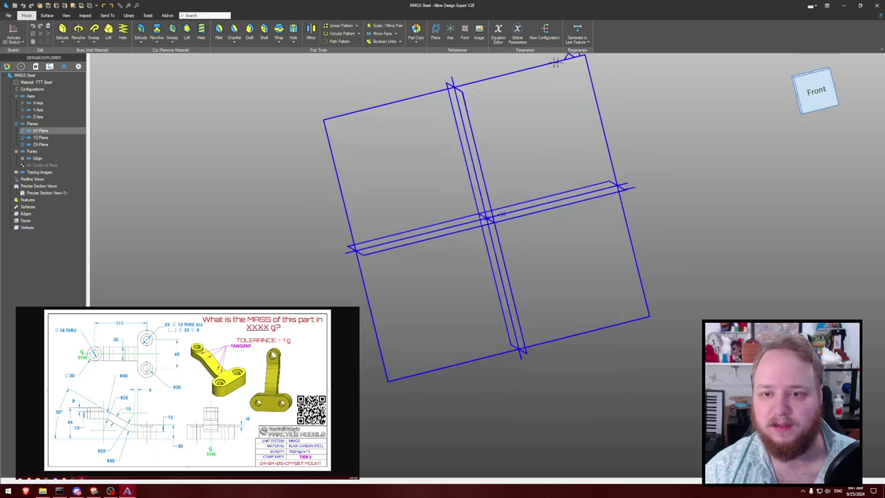
key(ctrl+shift+p)
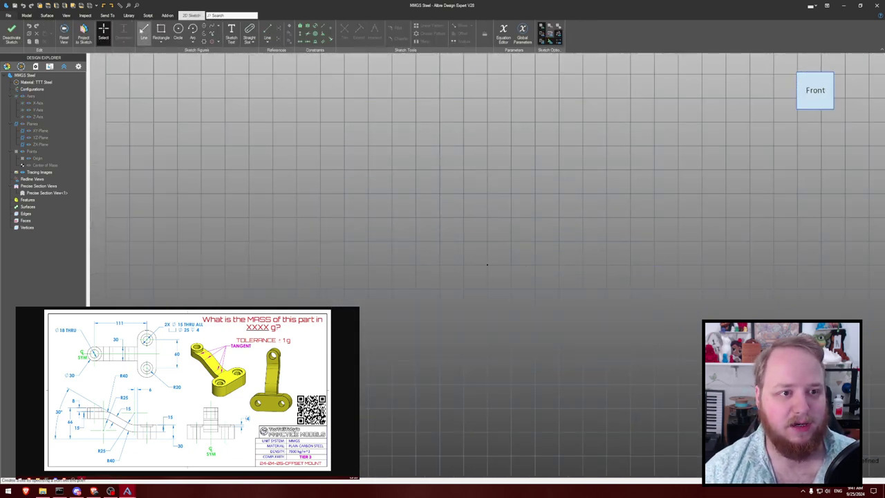
- Sketch two parallel horizontal lines about 46 mm long, one above and one below the origin
click(144, 30)
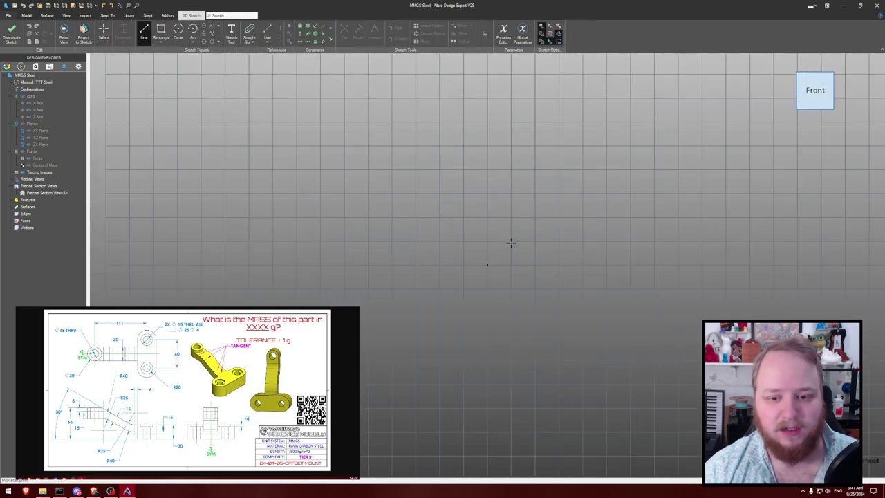
click(434, 239)
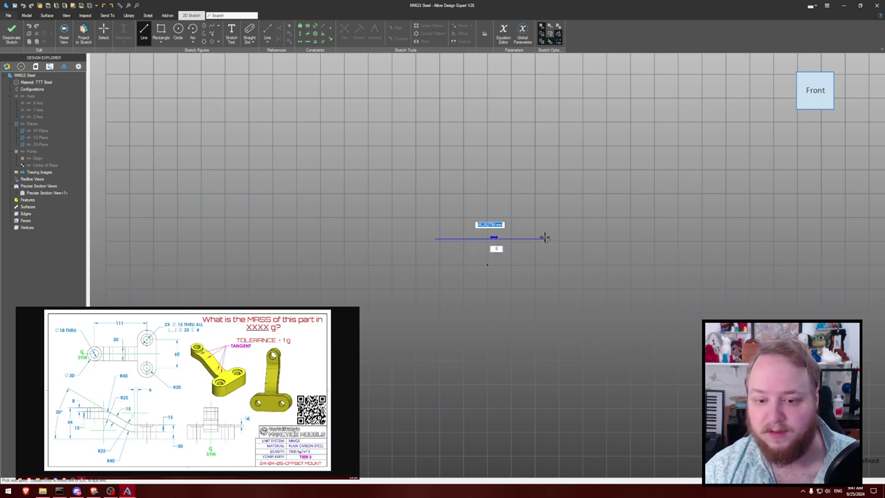
click(544, 240)
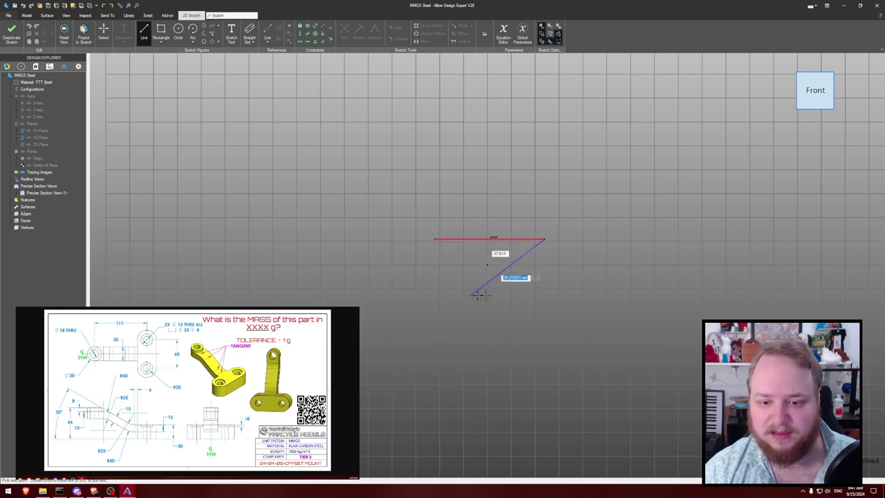
key(Escape)
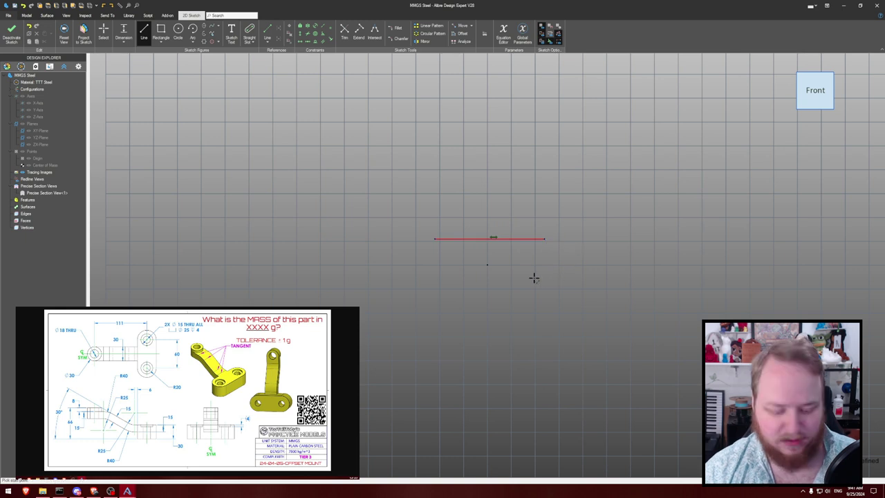
click(434, 289)
click(544, 290)
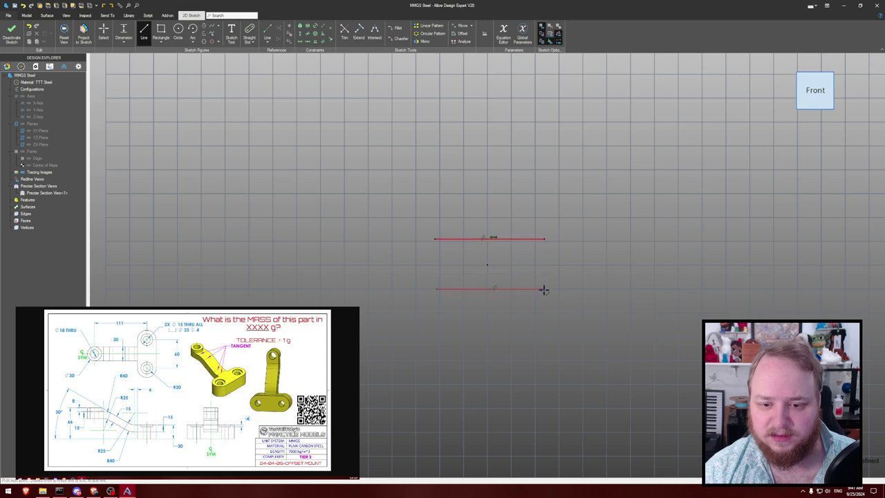
key(Escape)
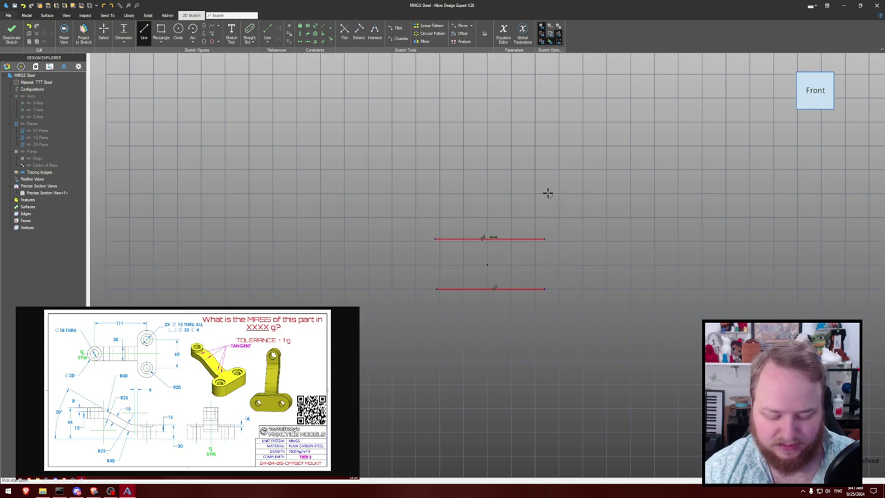
- Constrain the two horizontal lines to equal length and align their left endpoints vertically
key(Escape)
click(518, 238)
click(518, 289)
key(Escape)
key(v)
click(434, 239)
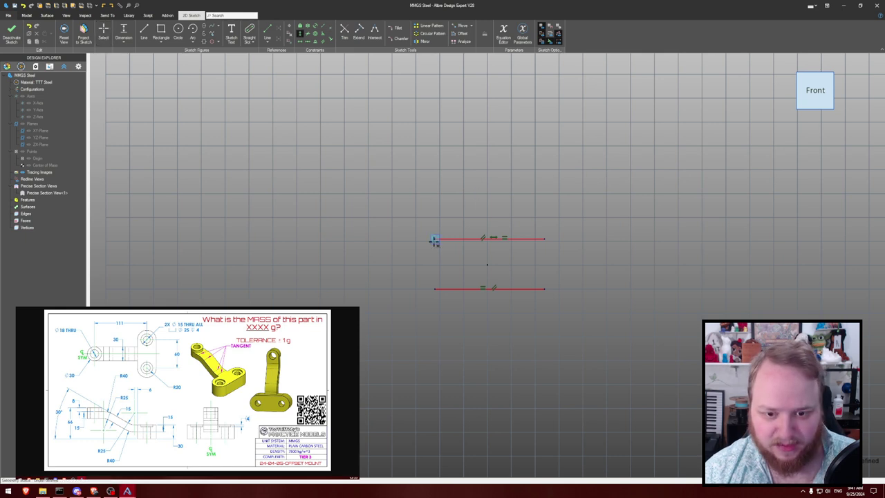
click(435, 286)
click(458, 263)
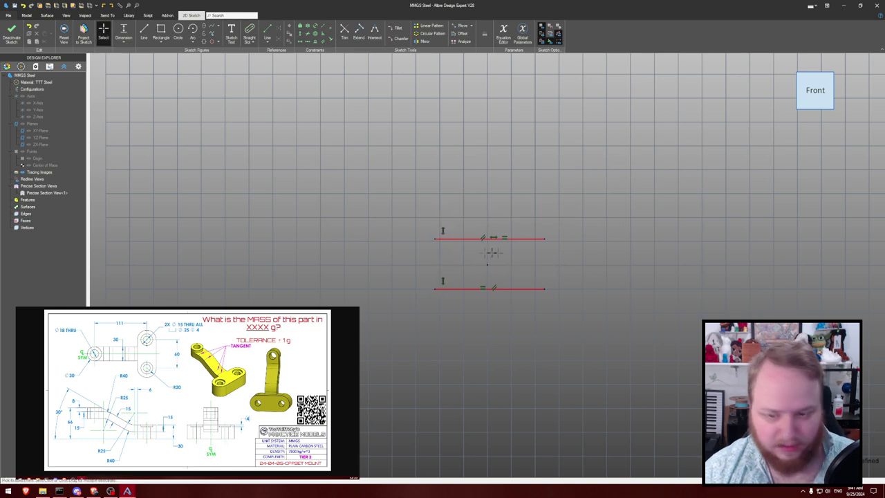
- Try to align the two lines' right endpoints vertically, and stretch the lines to test their constraints
click(543, 240)
click(544, 289)
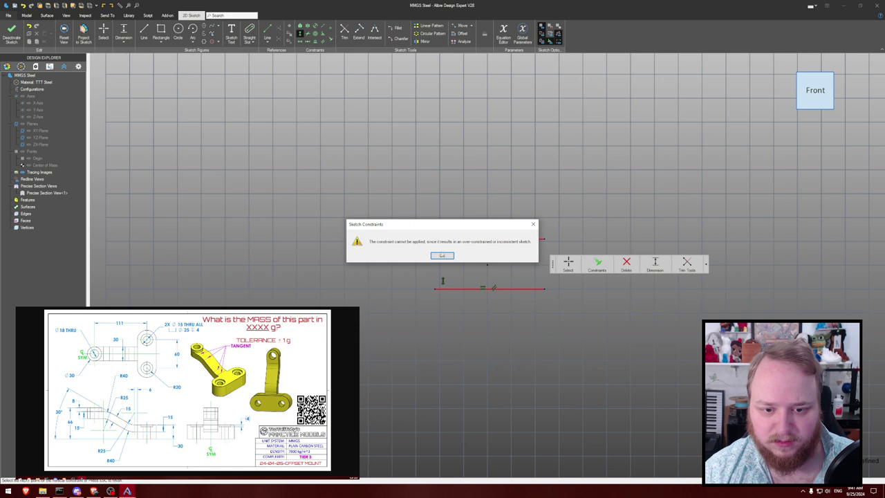
click(441, 255)
drag(543, 287, 579, 300)
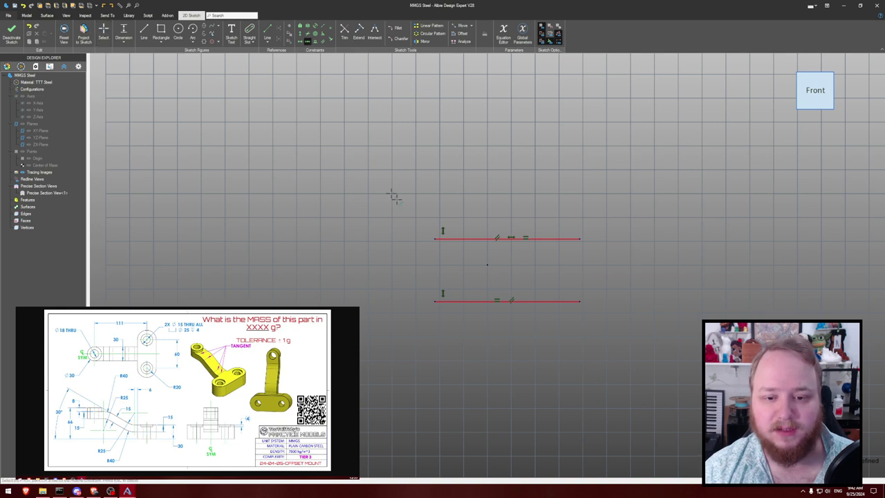
- Center the upper line horizontally on the origin with a midpoint constraint between its two endpoints
click(580, 239)
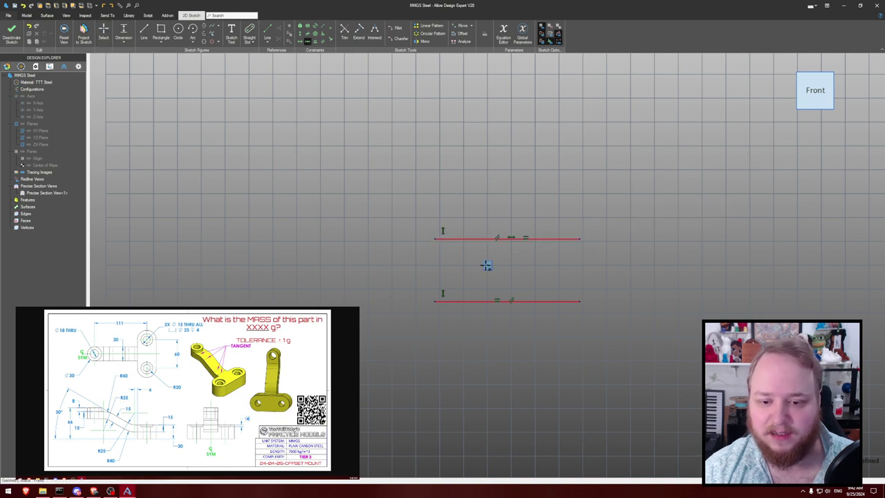
click(487, 264)
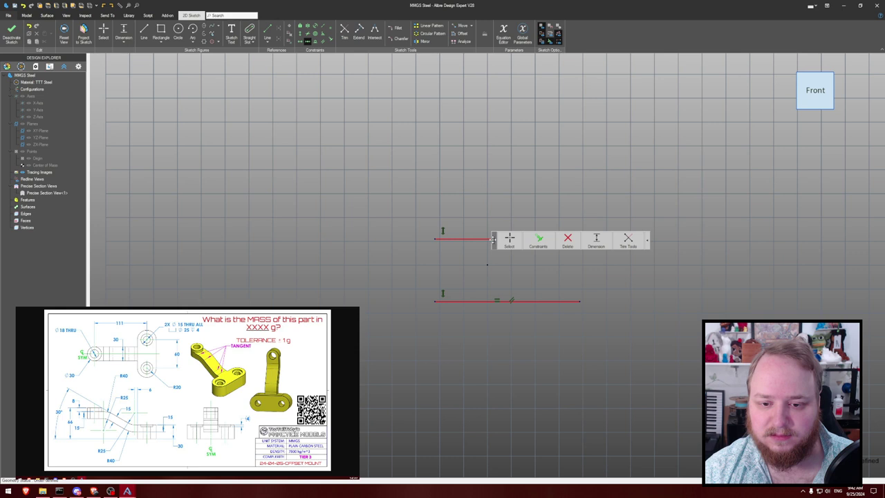
drag(493, 239, 626, 192)
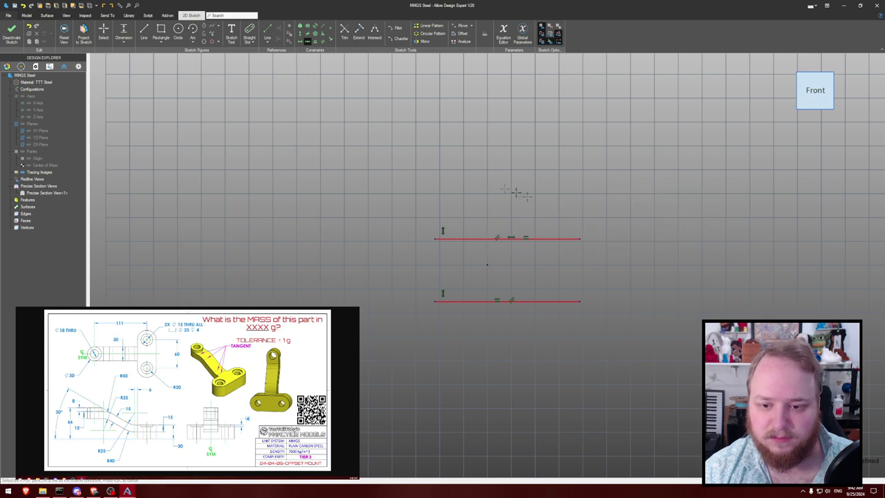
click(308, 43)
click(434, 238)
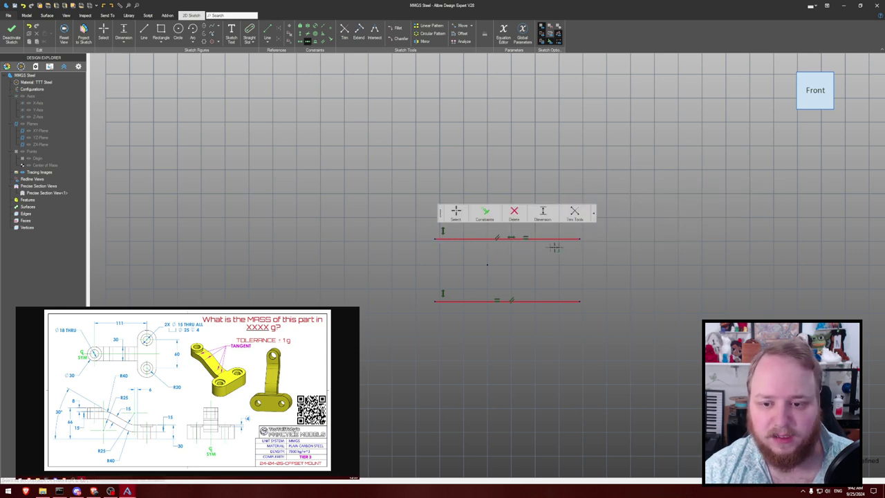
click(580, 239)
click(487, 265)
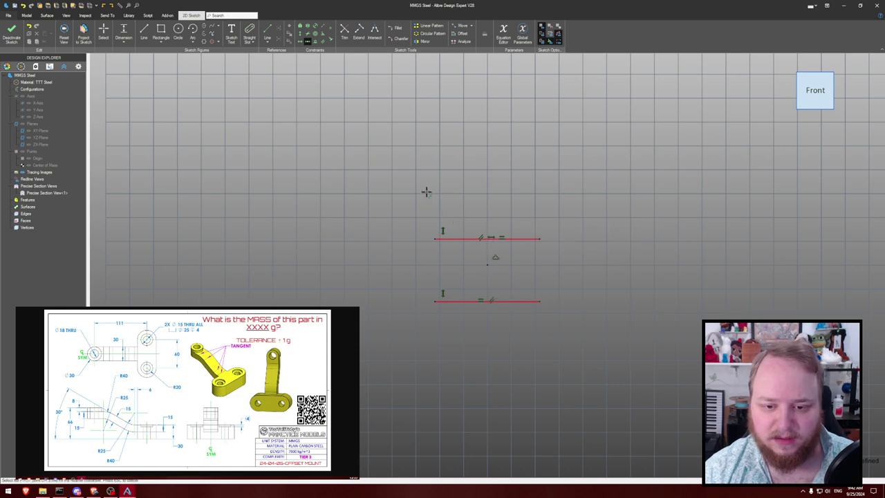
key(Escape)
mouse_move(435, 238)
mouse_down()
mouse_move(409, 248)
mouse_move(416, 217)
mouse_move(425, 255)
mouse_move(437, 248)
mouse_move(428, 243)
mouse_up()
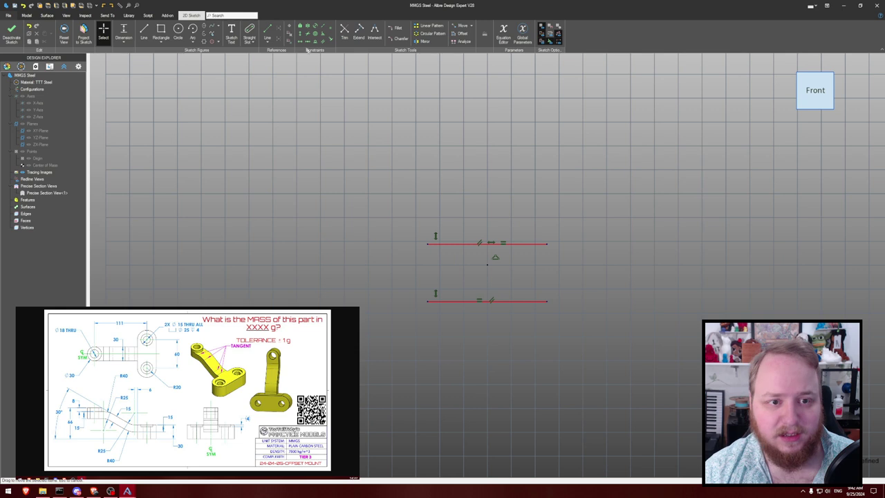
- Center the line pair vertically on the origin with a midpoint constraint between their right endpoints
click(307, 42)
click(546, 244)
click(546, 301)
click(490, 259)
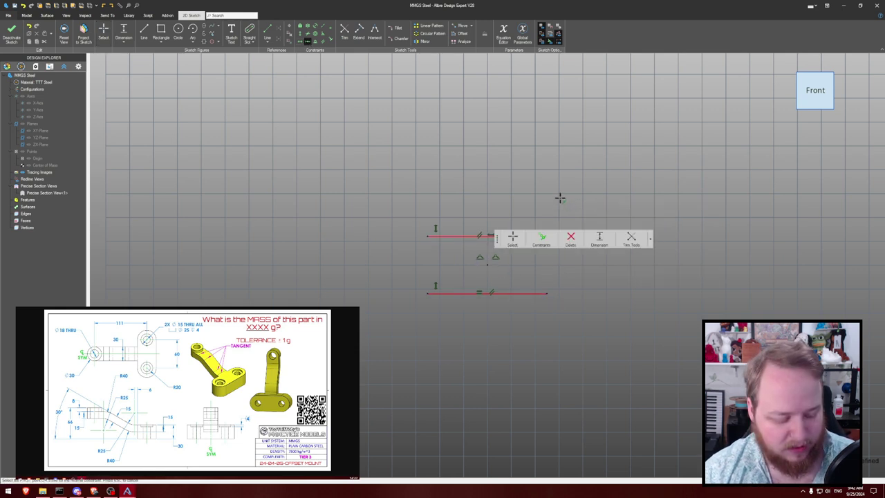
key(Escape)
mouse_move(540, 235)
mouse_down()
mouse_move(535, 223)
mouse_move(569, 239)
mouse_move(520, 217)
mouse_move(556, 245)
mouse_move(533, 229)
mouse_move(541, 241)
mouse_up()
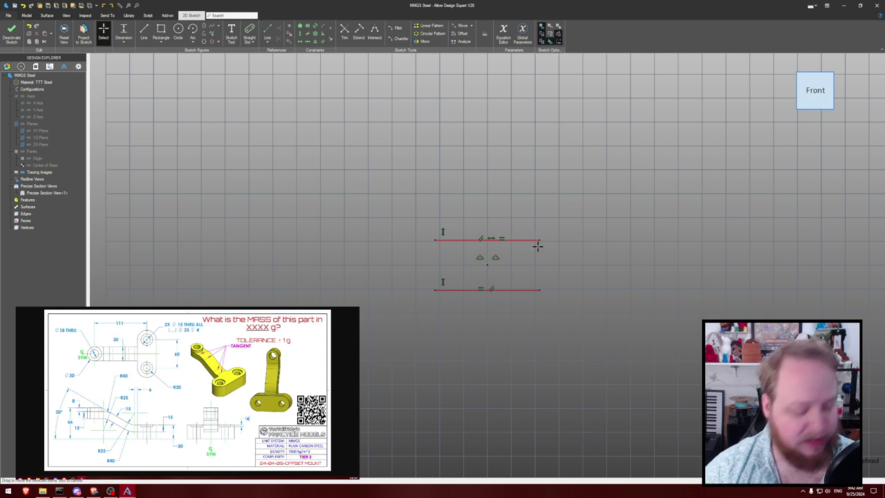
- Dimension the lower line's length as 60 mm
key(d)
click(516, 289)
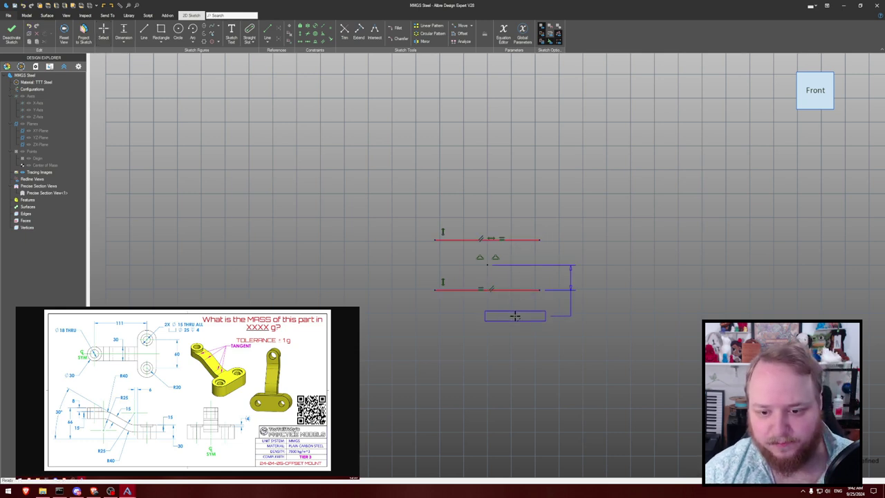
key(Escape)
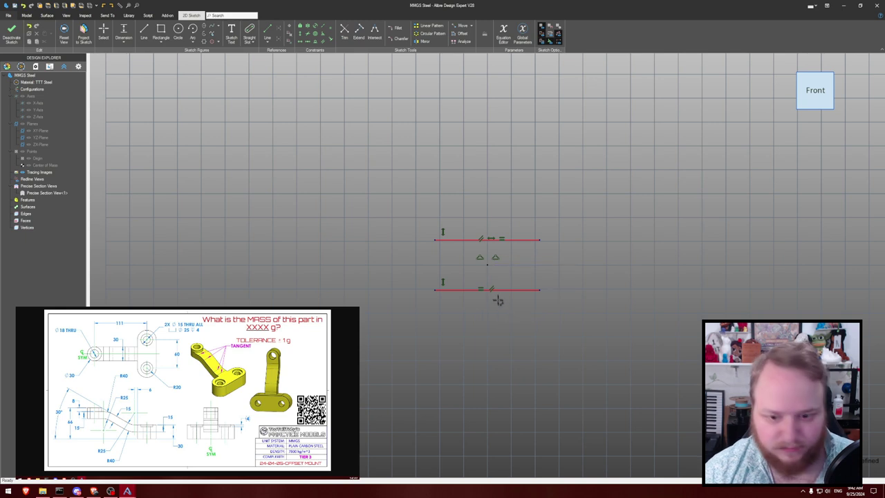
click(496, 290)
text(80)
key(Return)
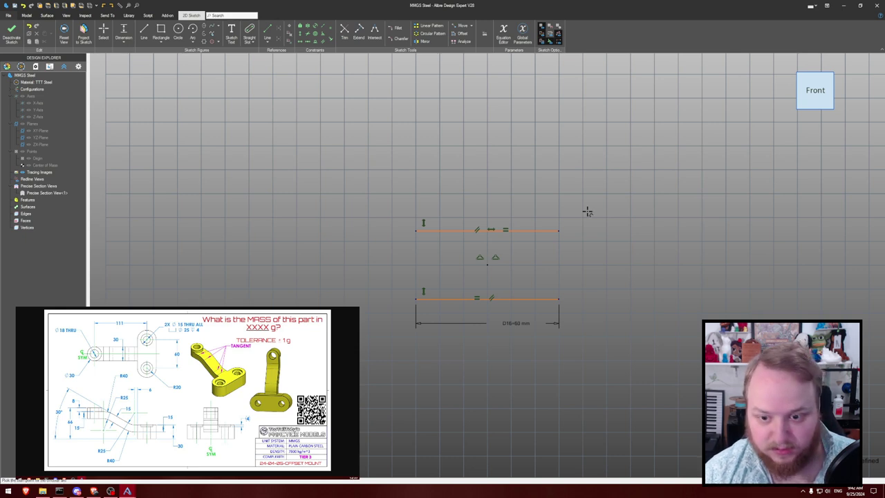
- Close both ends of the line pair with tangent arcs joining the upper and lower lines' endpoints
click(559, 230)
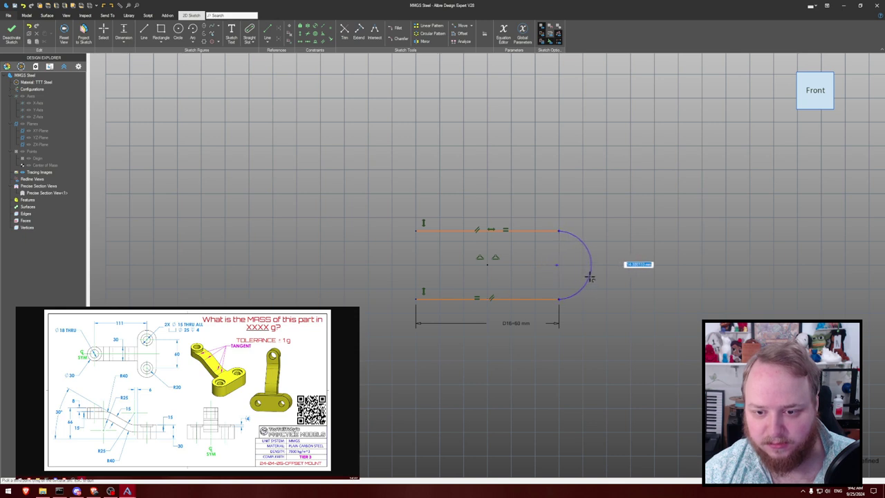
click(558, 298)
click(415, 230)
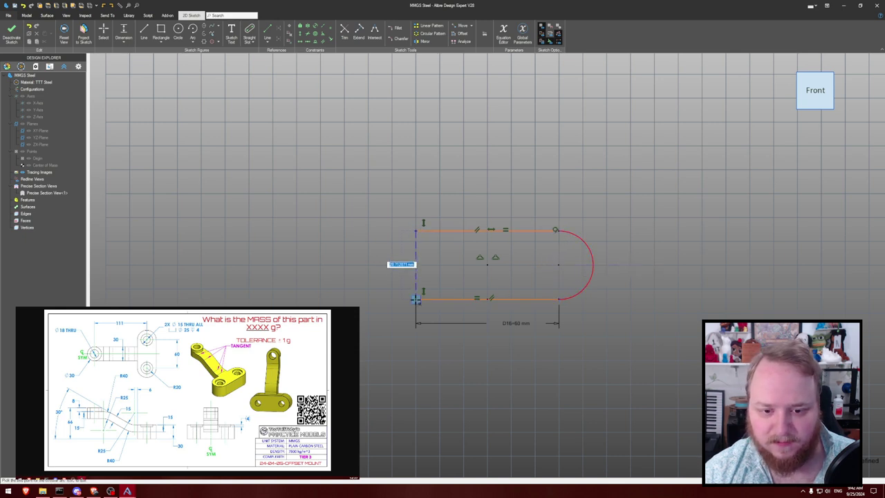
click(381, 267)
key(Escape)
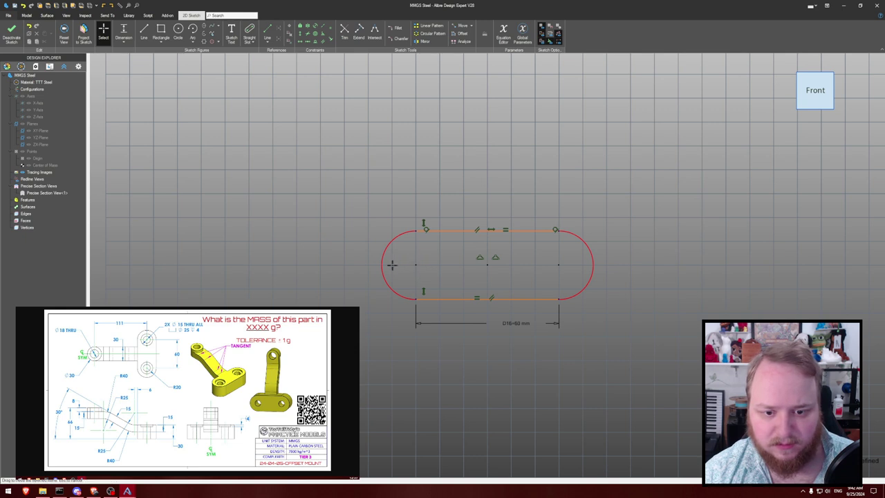
mouse_move(558, 299)
mouse_down()
mouse_move(557, 312)
mouse_move(549, 296)
mouse_move(563, 289)
mouse_move(549, 299)
mouse_up()
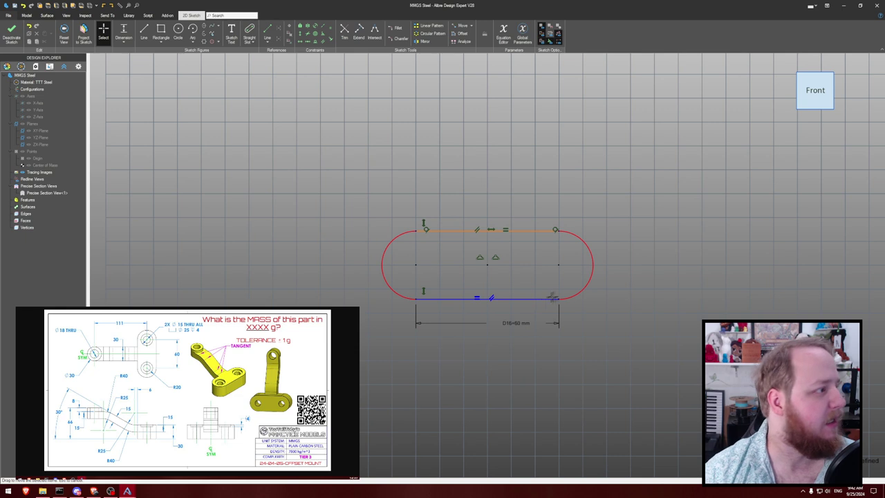
- Dimension the right end arc's radius as 20 mm and place the dimension label clear of the profile
key(d)
click(593, 266)
click(629, 266)
text(20)
key(Return)
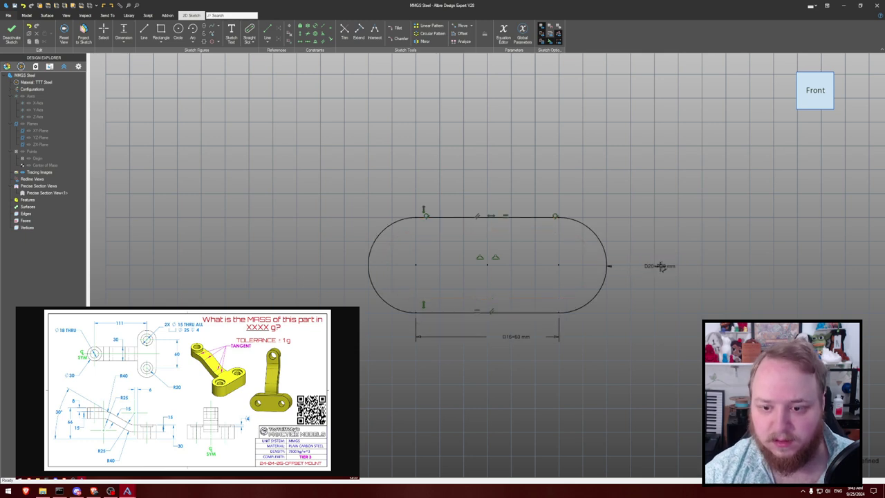
drag(658, 265, 684, 220)
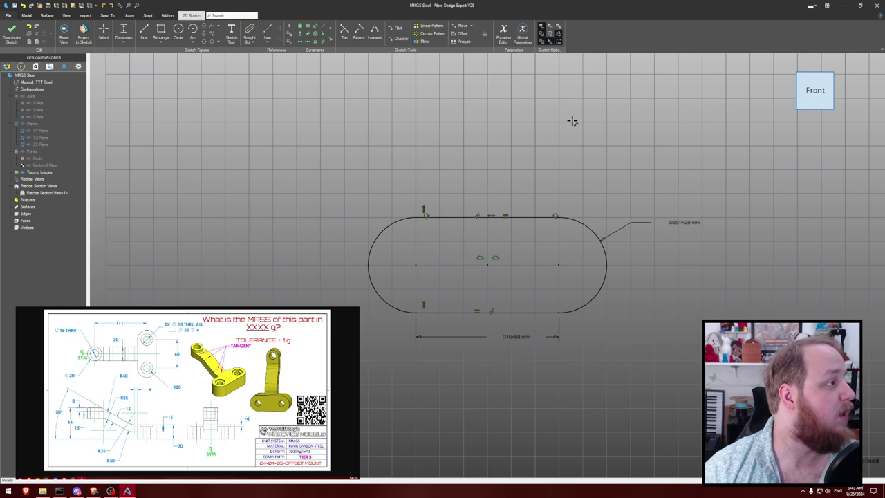
- Draw a 15 mm diameter circle at each end arc's centre and delete the right circle's concentric constraint
key(c)
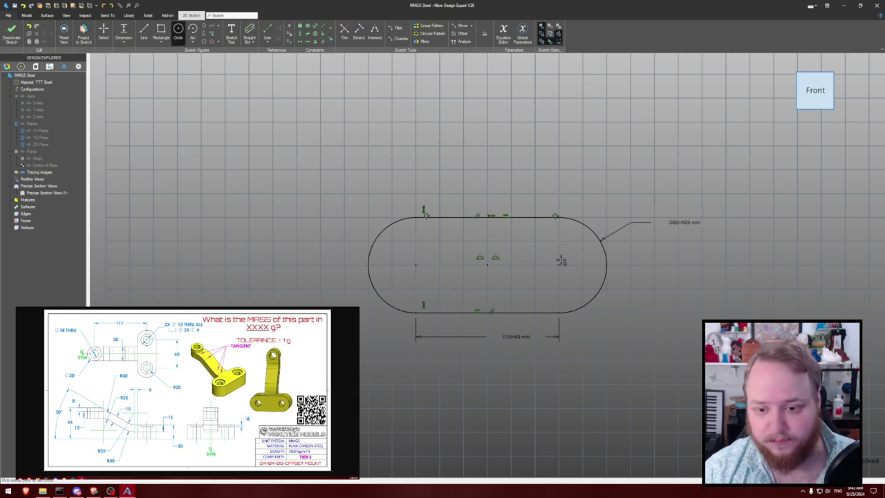
click(558, 265)
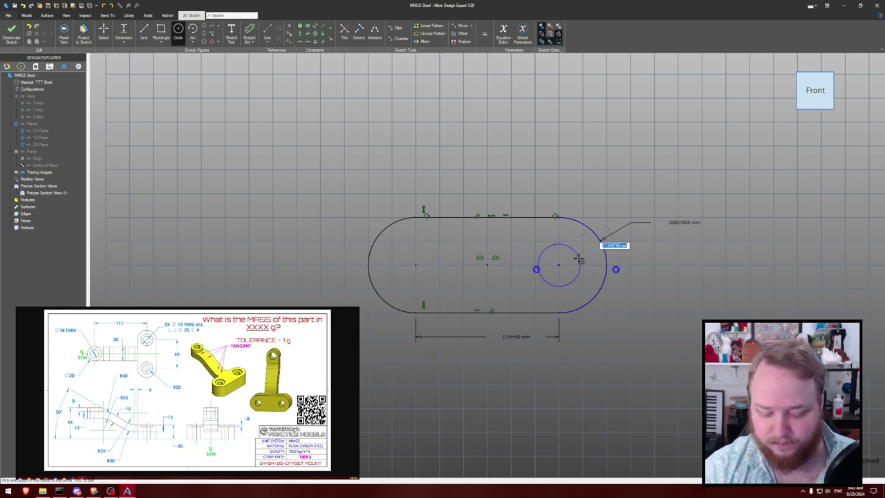
click(415, 265)
text(1515)
key(Return)
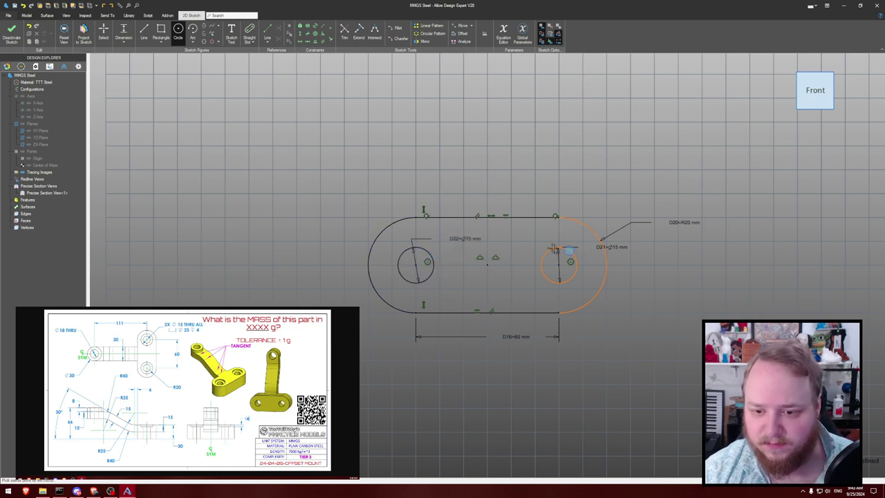
key(Escape)
key(Escape)
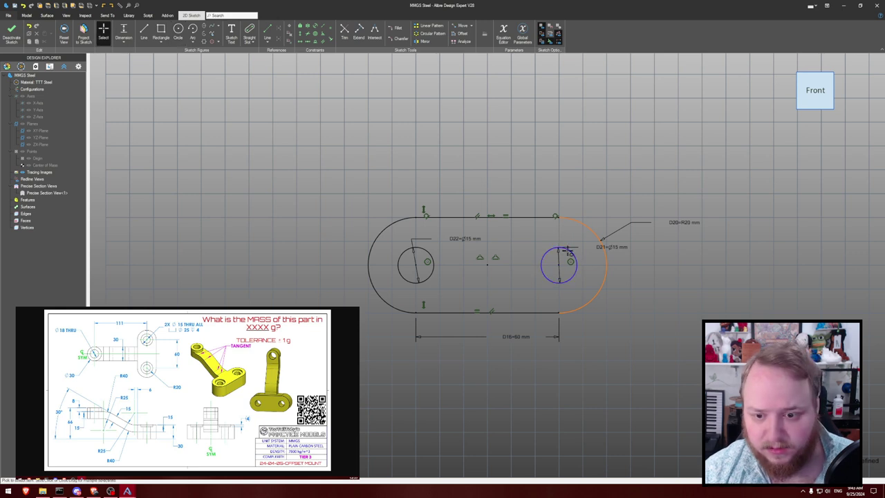
click(570, 260)
key(Delete)
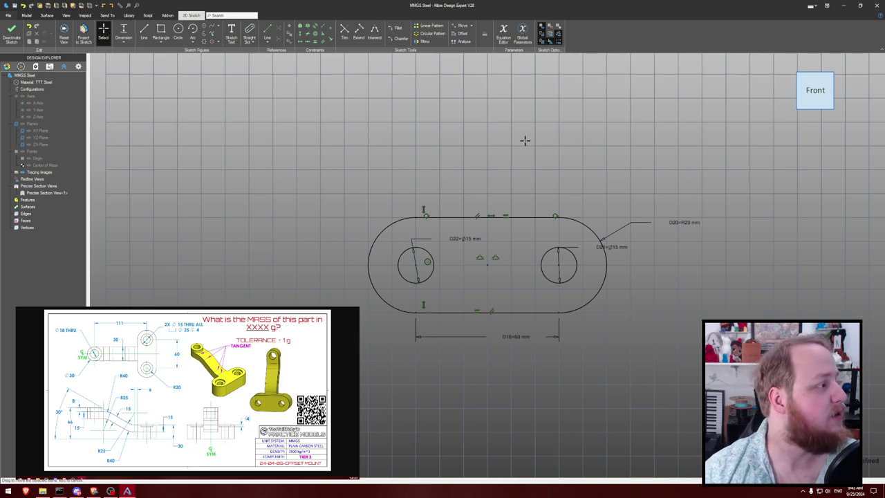
- Extrude the slot-shaped profile with its two holes to a depth of 30 mm
key(e)
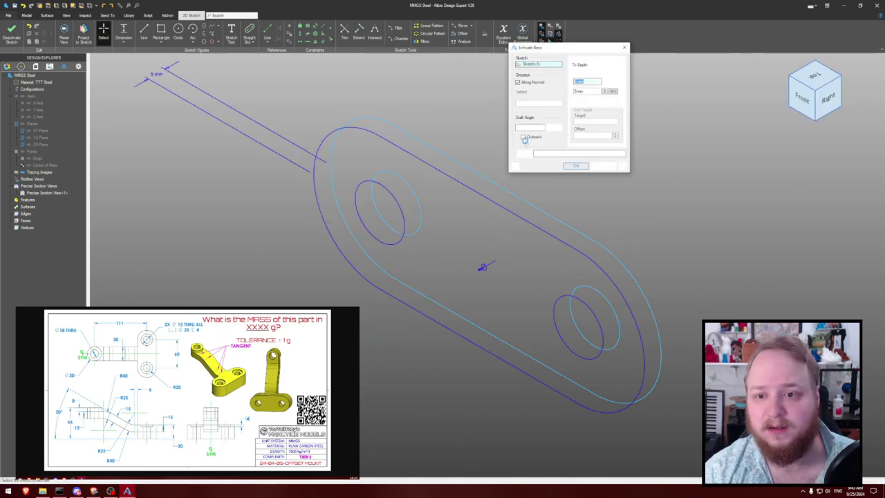
text(30)
key(Return)
key(Escape)
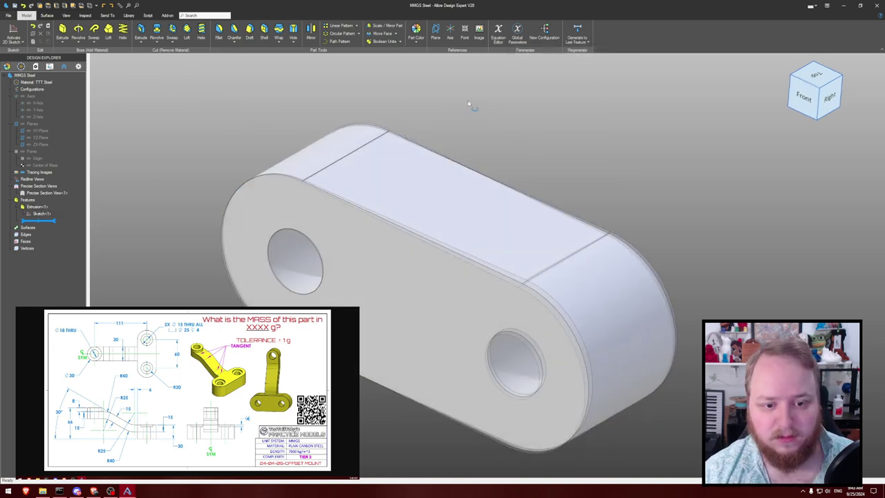
- Start a new sketch on the block's slot-shaped front face containing the two holes
scroll(468, 103, down, 3)
middle_drag(468, 103, 474, 98)
middle_drag(448, 142, 499, 119)
key(ctrl+shift+r)
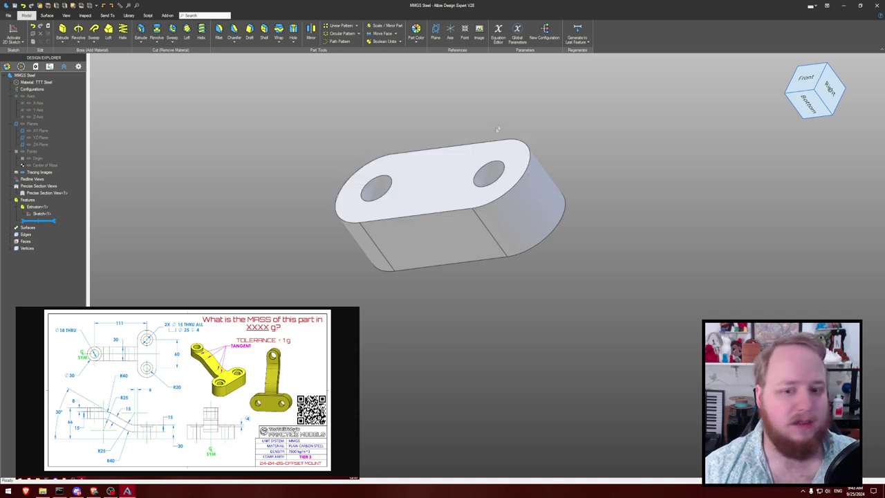
click(403, 184)
key(ctrl+k)
- Draw a 25 mm diameter circle around each of the two holes
key(c)
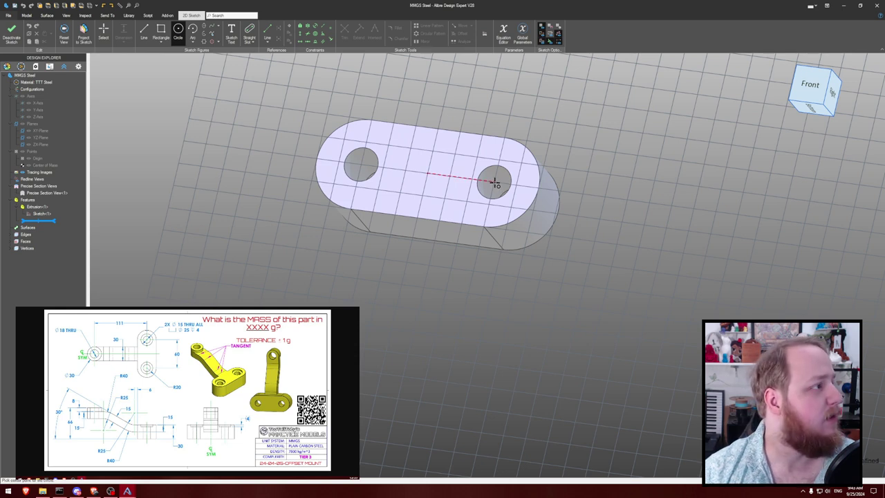
click(494, 182)
text(25)
key(Return)
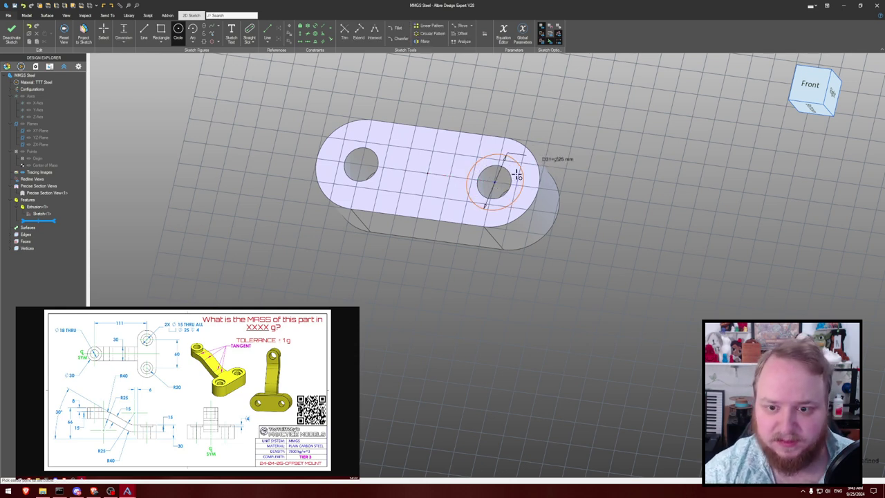
click(363, 162)
text(25)
key(Return)
key(Escape)
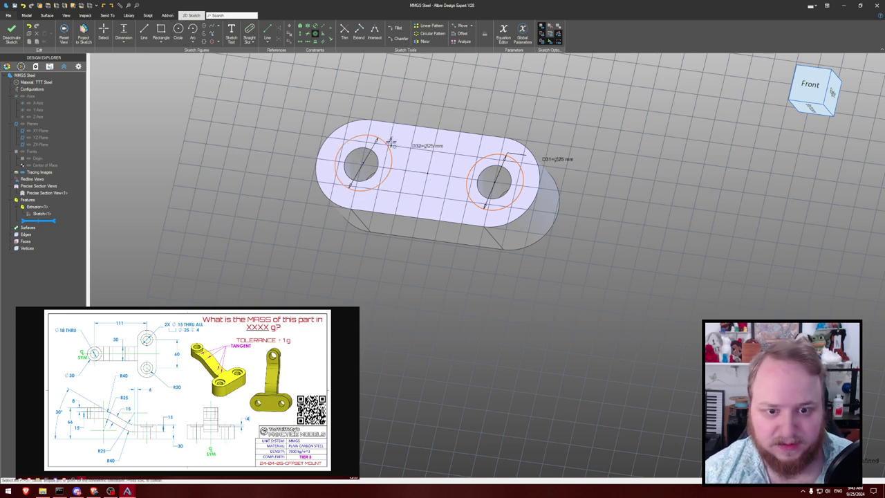
- Make each 25 mm circle concentric with its own hole, undoing the constraint that pulls both onto the same hole
click(507, 172)
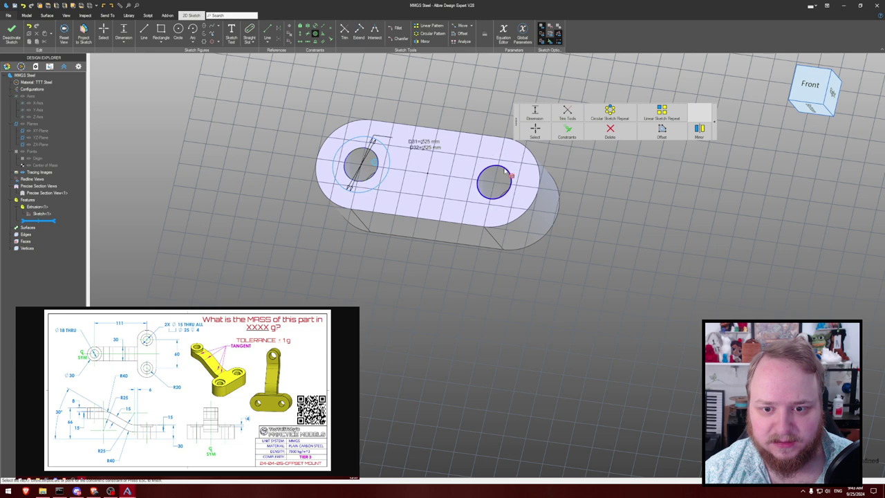
key(ctrl+z)
click(509, 158)
key(Escape)
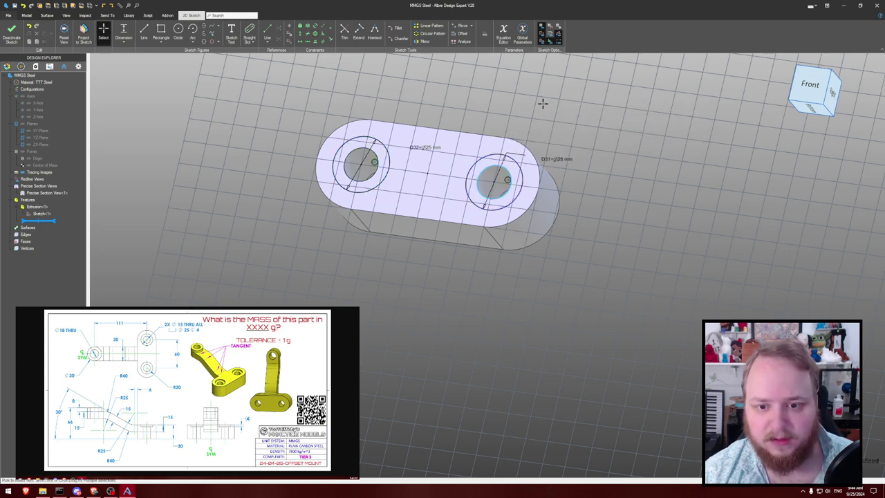
- Extrude-cut the two 25 mm circles 4 mm deep into the block as counterbores
mouse_move(477, 94)
middle_down()
mouse_move(403, 177)
mouse_move(423, 164)
middle_up()
key(x)
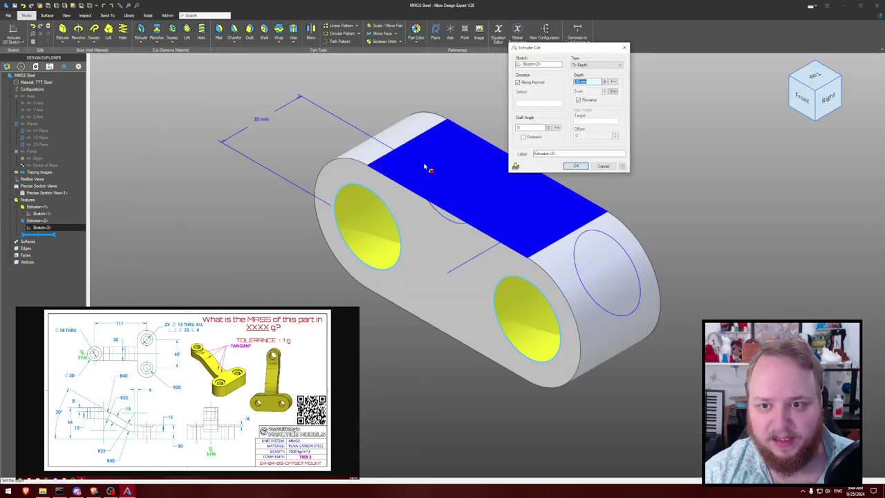
text(4)
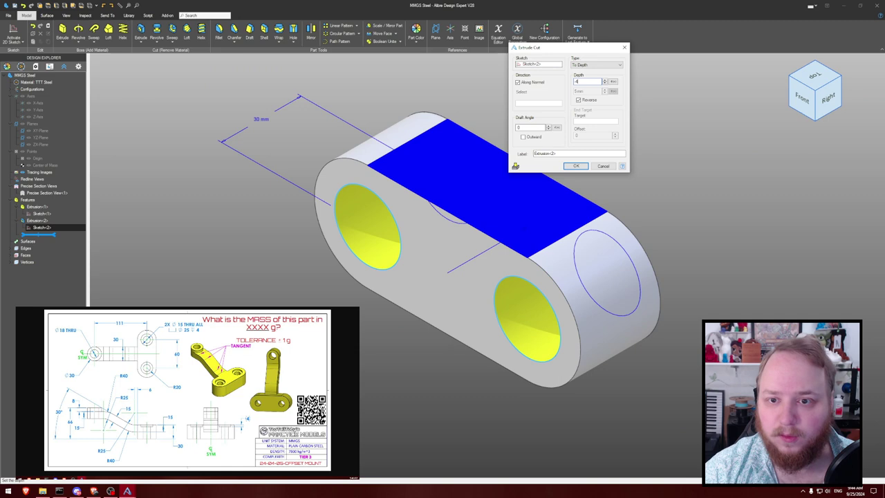
key(Return)
- Show the reference geometry and start a new sketch on the YZ-Plane
middle_drag(606, 138, 619, 122)
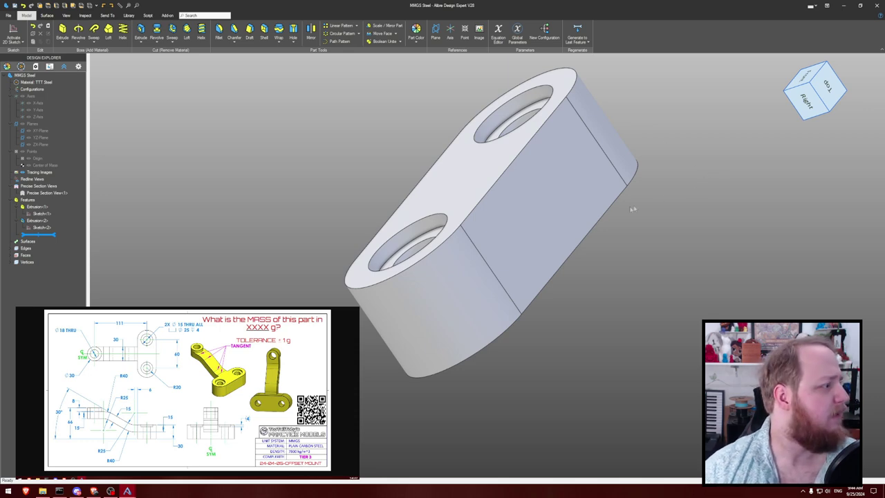
middle_drag(682, 175, 600, 221)
key(ctrl+shift+r)
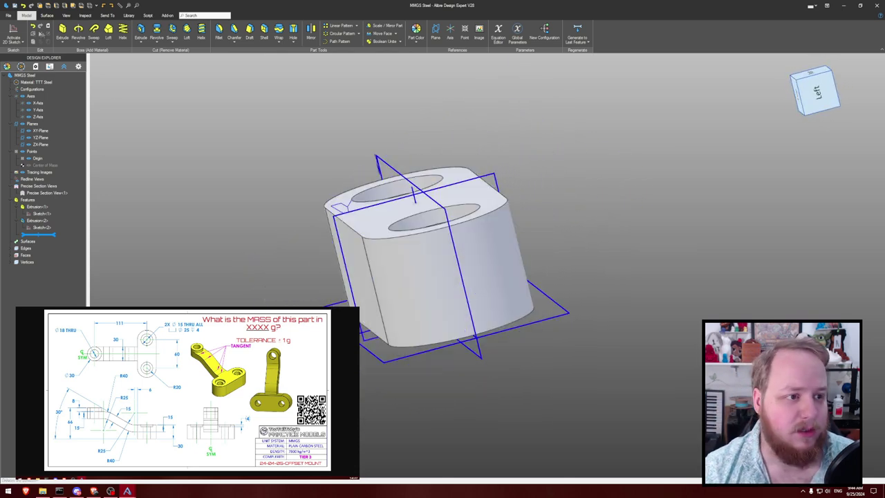
middle_drag(306, 224, 310, 223)
click(329, 223)
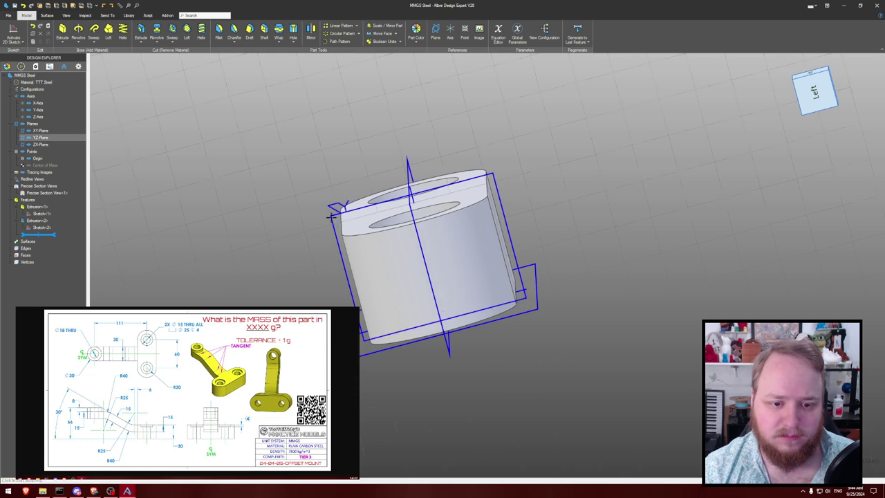
key(ctrl+k)
- Hide the reference geometry and project the block's upper edge into the sketch as a reference figure
scroll(296, 180, down, 2)
mouse_move(305, 104)
middle_down()
mouse_move(256, 251)
mouse_move(257, 212)
middle_up()
key(Home)
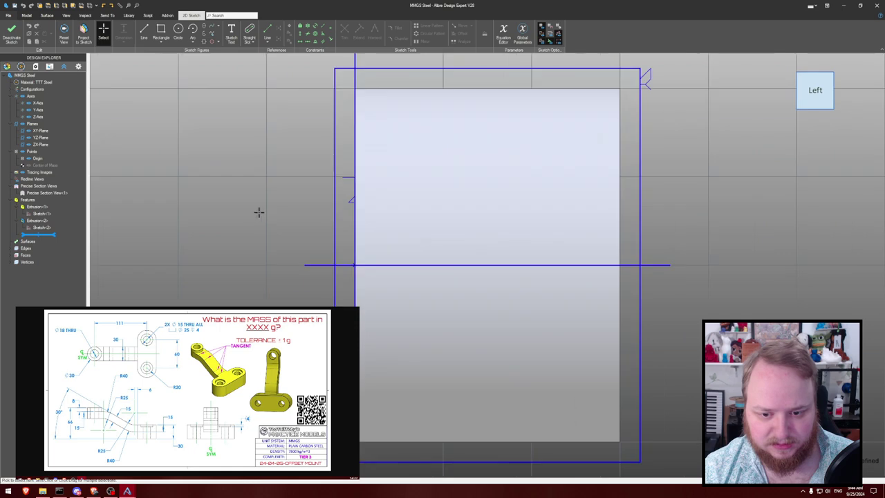
key(ctrl+shift+h)
middle_drag(291, 165, 244, 237)
key(p)
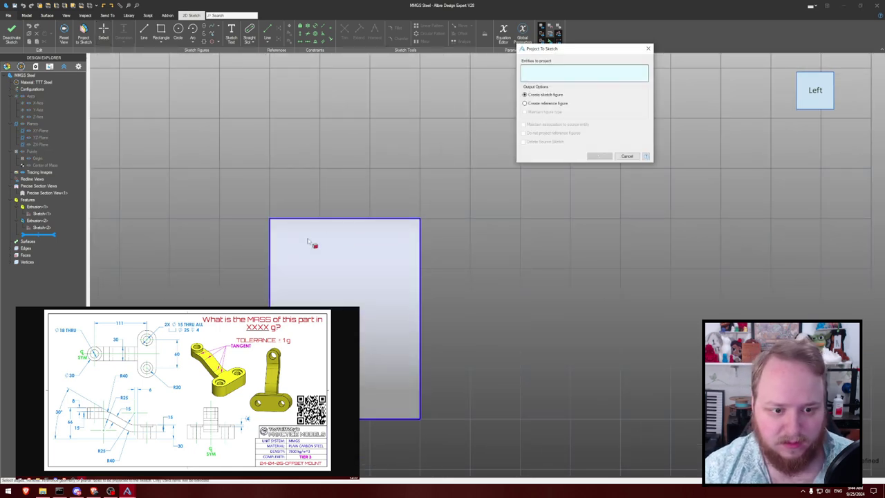
click(334, 221)
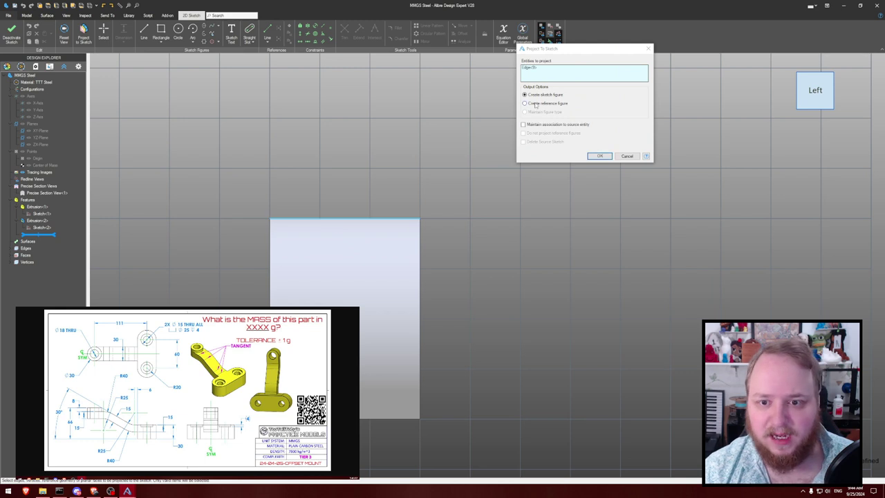
click(599, 155)
- Draw a 15 mm line along the projected edge from its right endpoint, then a 6 mm perpendicular line upward
middle_drag(411, 136, 399, 174)
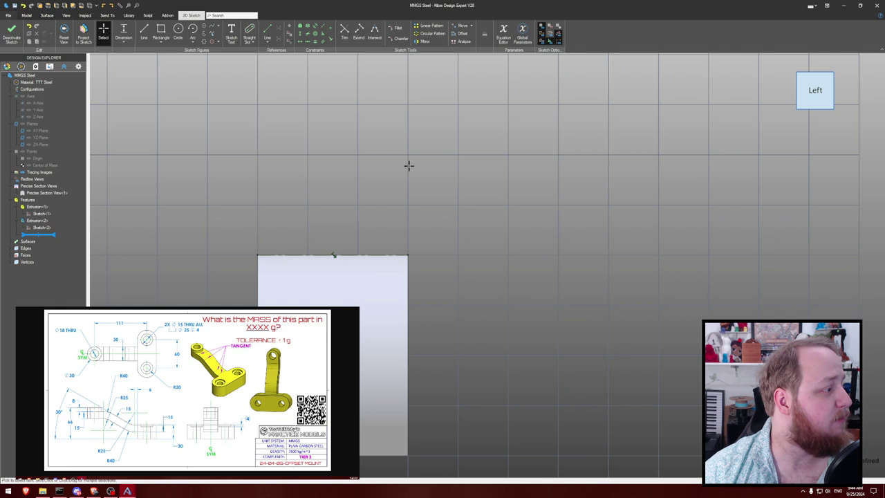
key(l)
click(408, 255)
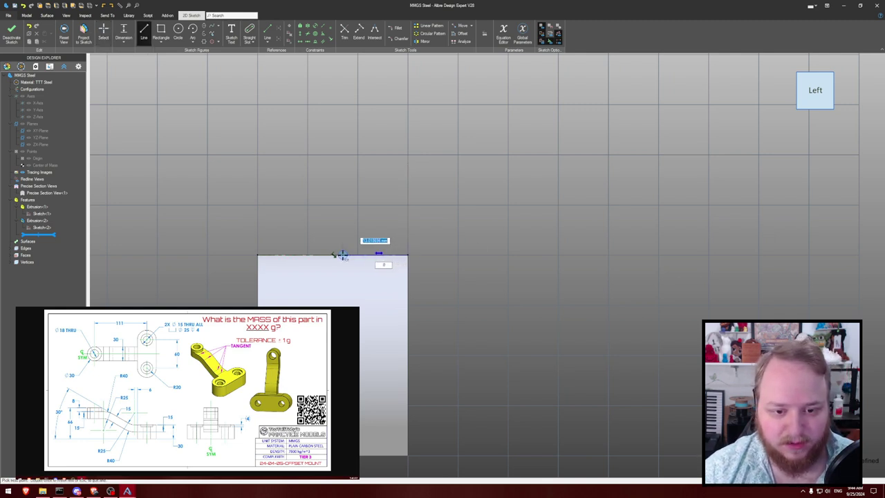
click(334, 255)
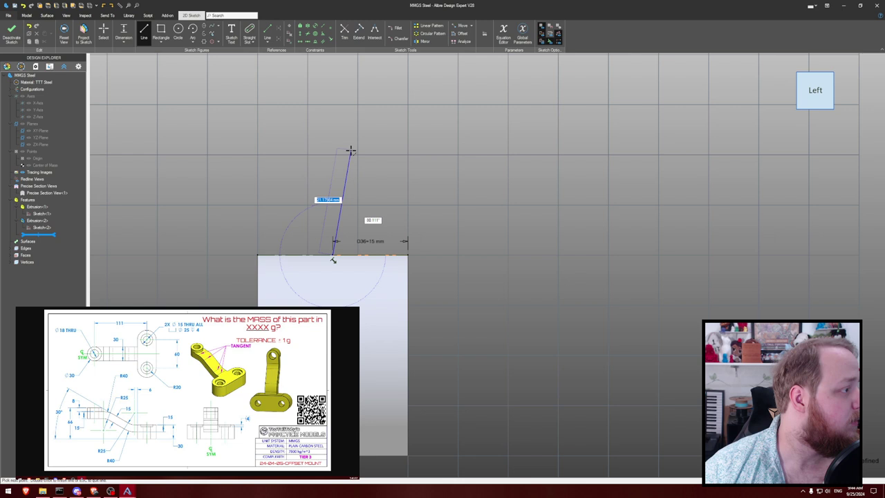
click(332, 222)
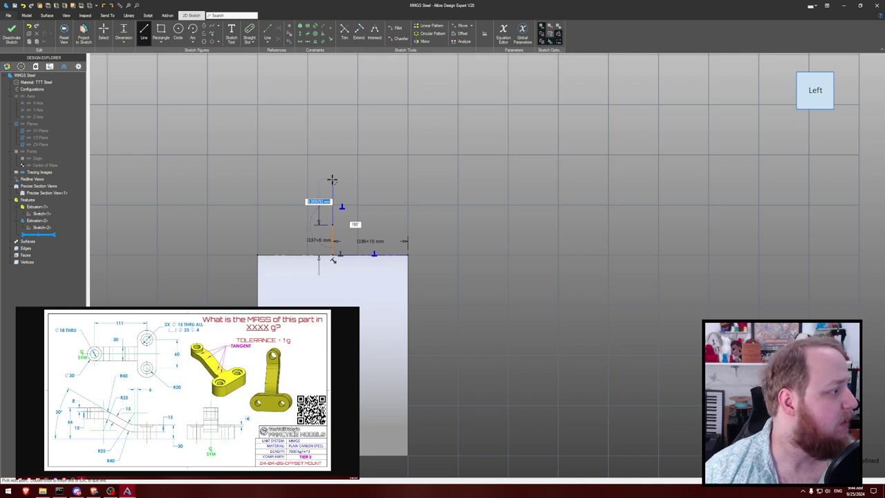
key(Escape)
- Draw a 6 mm vertical line upward from the right endpoint of the 15 mm line
key(l)
click(408, 254)
text(6)
key(Return)
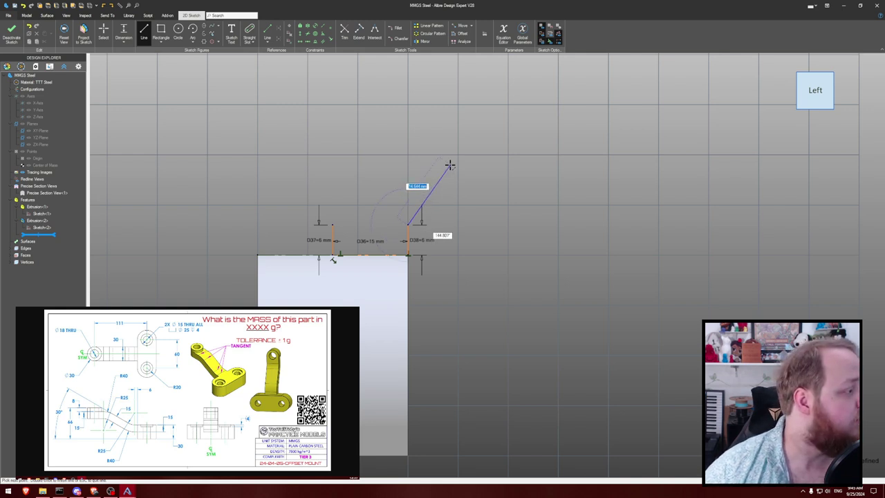
key(Tab)
key(Escape)
- Draw a 40 mm radius arc from just above the left 6 mm line, curving up and to the right
middle_drag(354, 142, 341, 203)
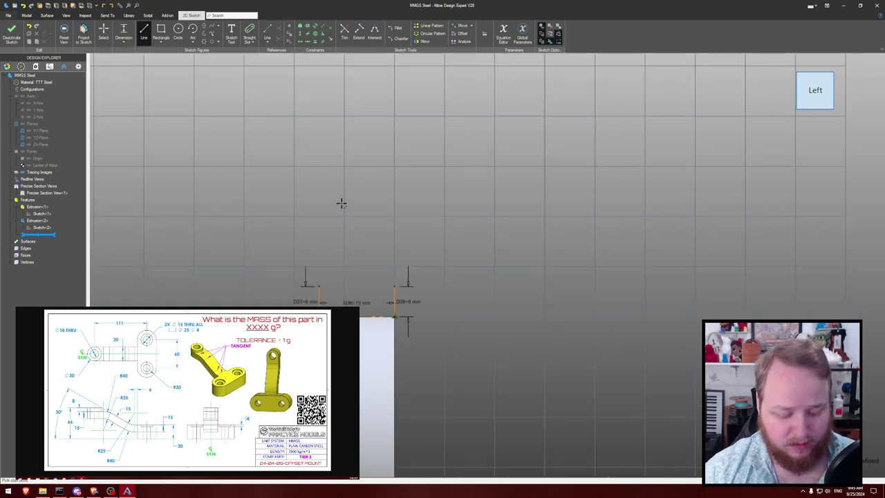
scroll(342, 202, down, 1)
key(Escape)
click(321, 272)
click(347, 146)
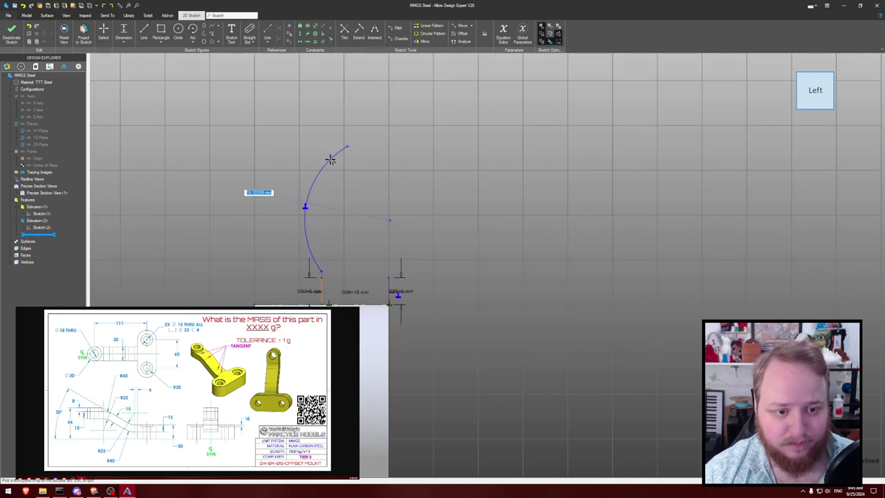
text(40)
key(Return)
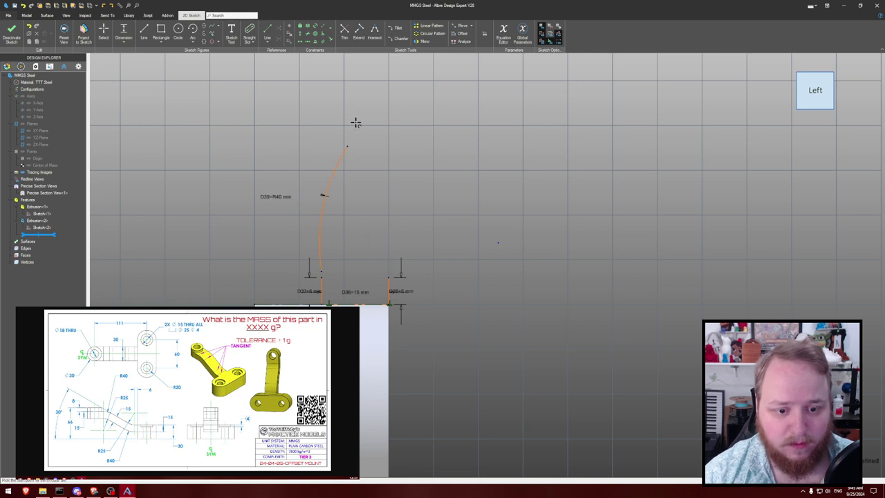
- Constrain the arc's lower end coincident with the top of the left 6 mm line, and pull its upper end outward
key(c)
click(321, 271)
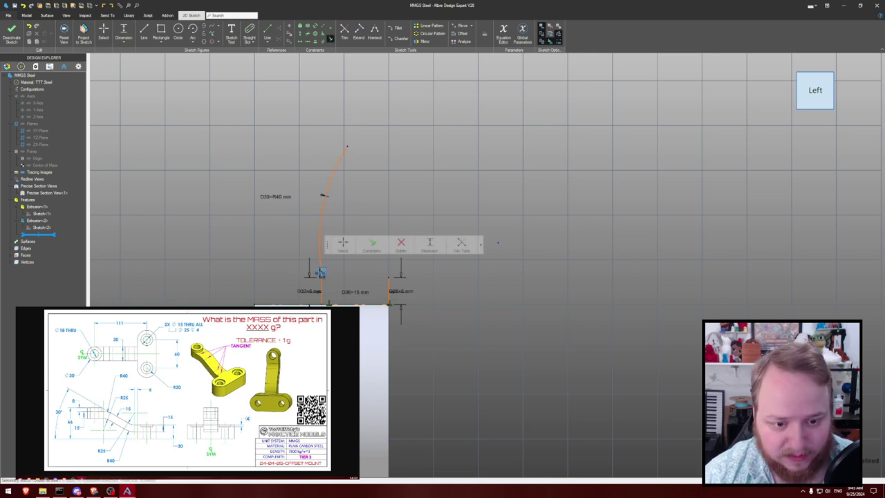
click(321, 277)
click(321, 270)
drag(347, 146, 390, 102)
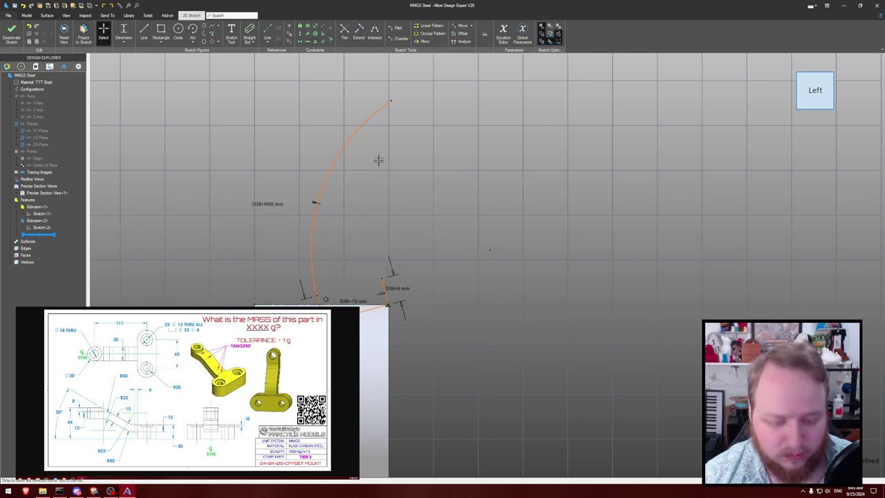
- Constrain the 15 mm line collinear with the projected block edge, and reposition the R40 arc's upper end and radius dimension
key(c)
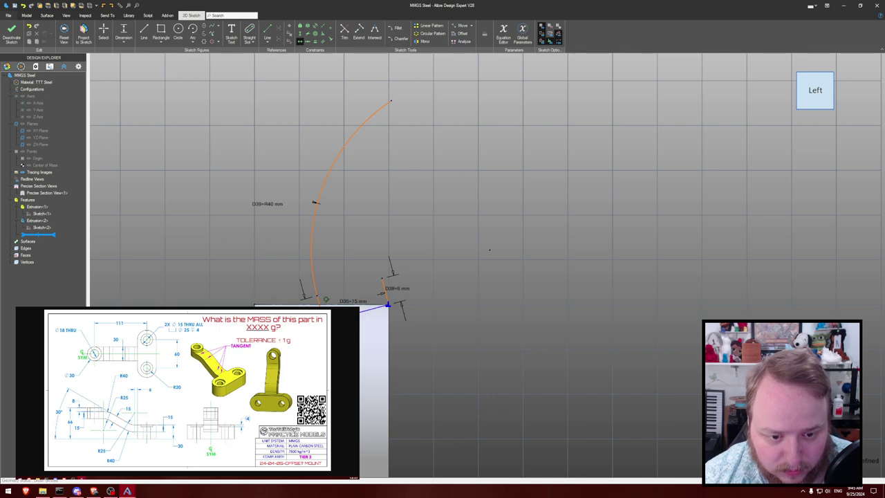
click(255, 304)
key(Escape)
middle_drag(273, 190, 245, 259)
scroll(256, 246, down, 2)
drag(345, 208, 310, 215)
drag(251, 287, 211, 247)
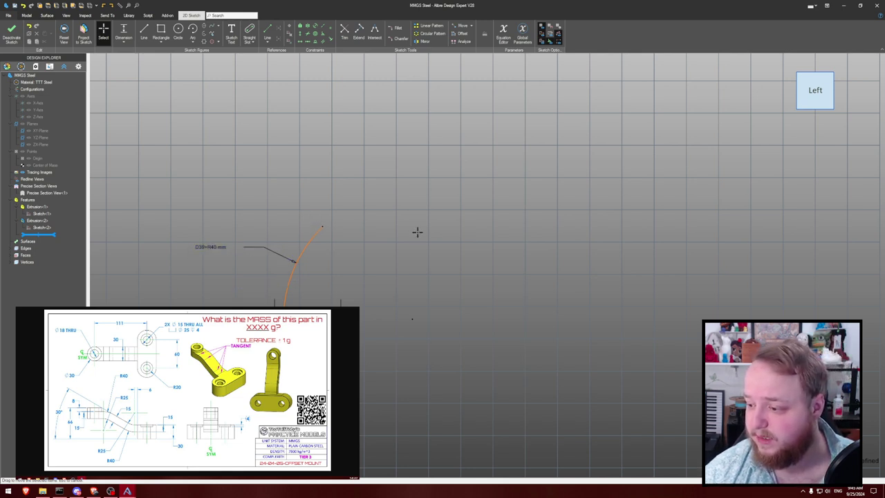
- Draw a 15 mm vertical line above and to the right of the R40 arc's upper end
middle_drag(385, 234, 419, 266)
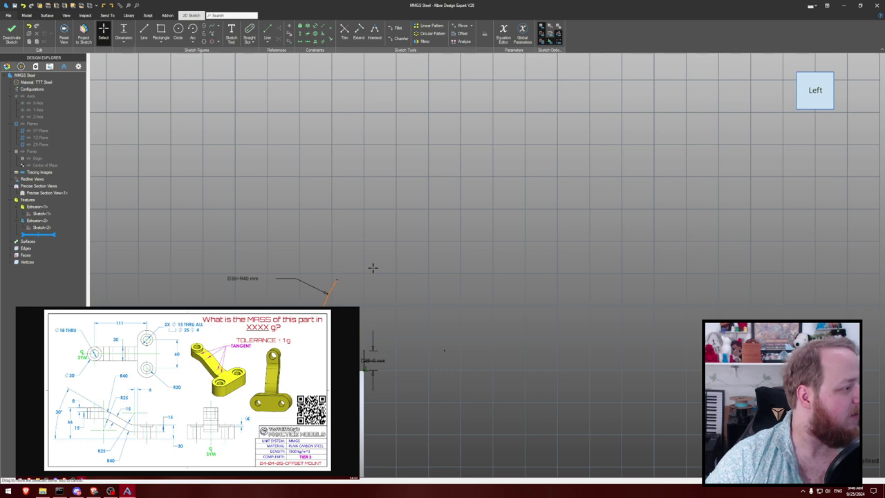
mouse_move(401, 281)
middle_down()
mouse_move(408, 171)
mouse_move(405, 198)
middle_up()
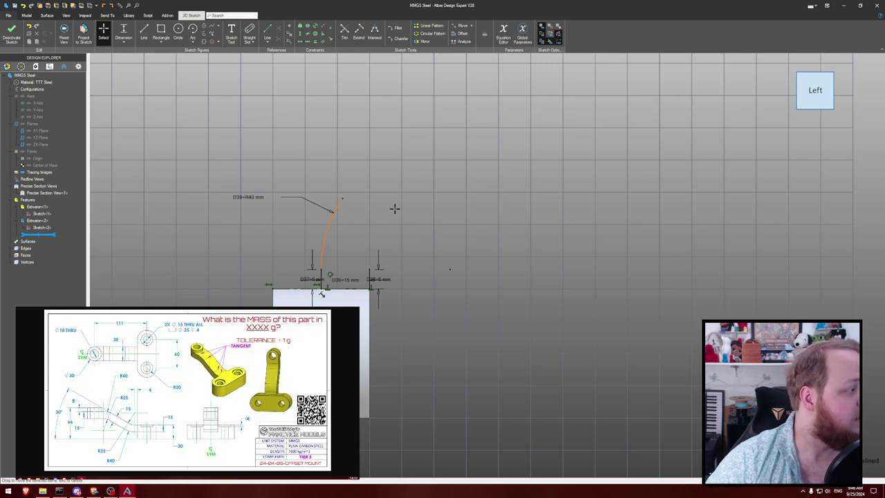
mouse_move(451, 120)
middle_down()
mouse_move(404, 139)
mouse_move(410, 162)
middle_up()
scroll(411, 160, down, 1)
key(l)
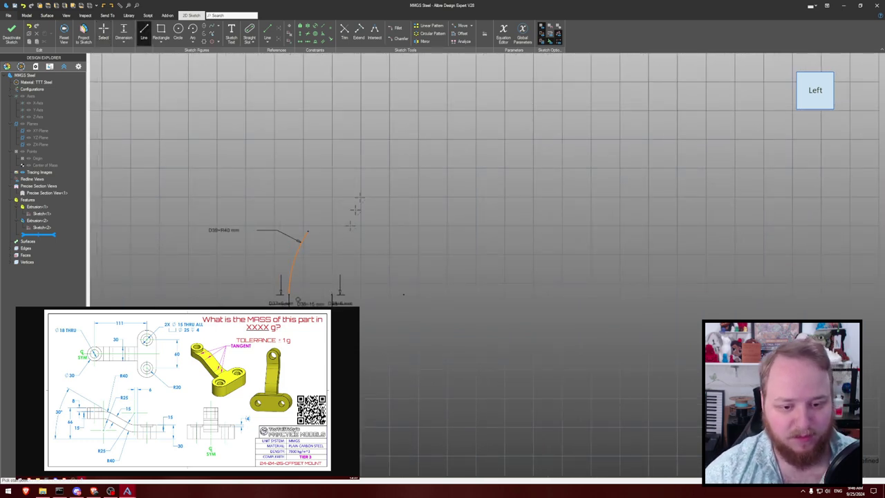
click(396, 91)
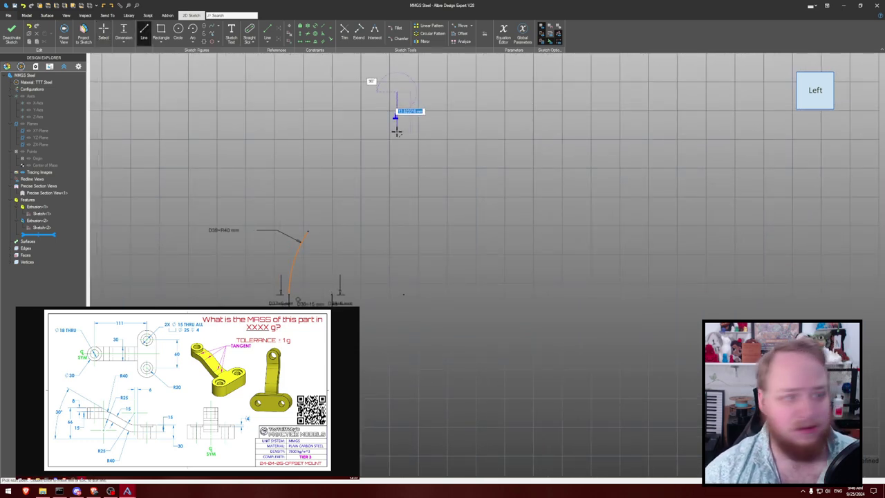
click(396, 132)
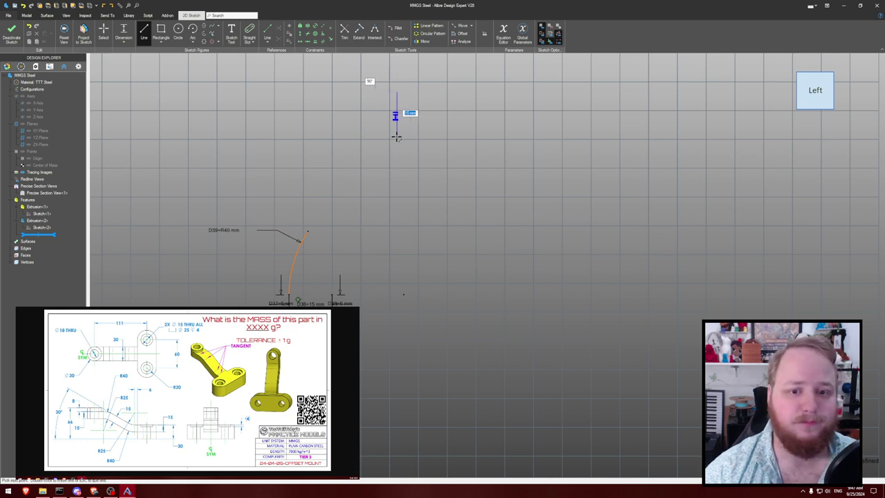
key(Escape)
key(Escape)
- Dimension the new vertical line 66 mm-8 mm horizontally from the block's left edge
key(d)
click(395, 114)
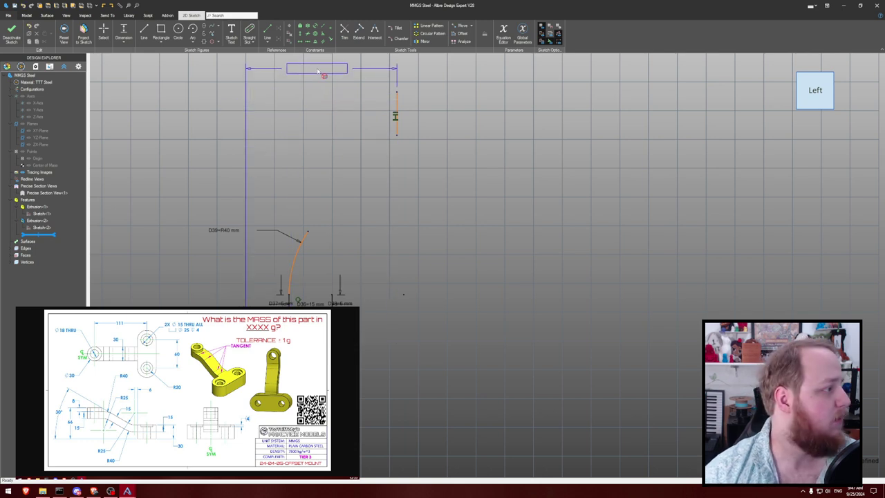
click(318, 71)
text(66)
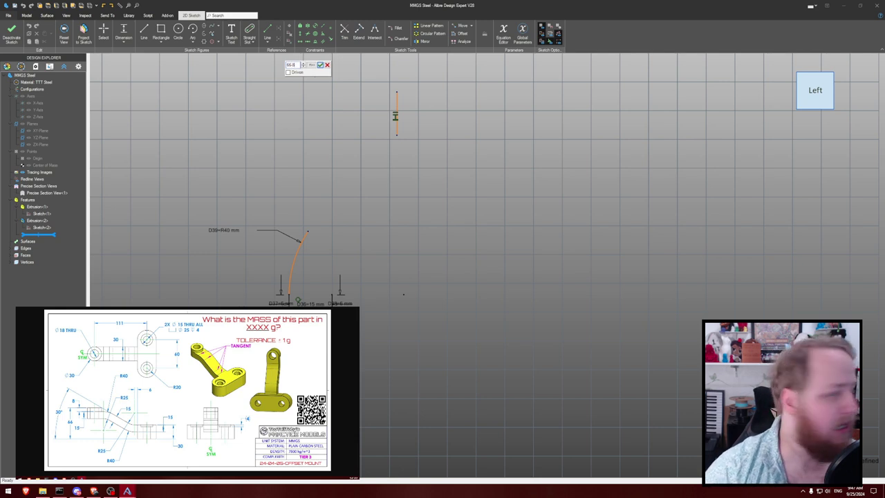
key(Return)
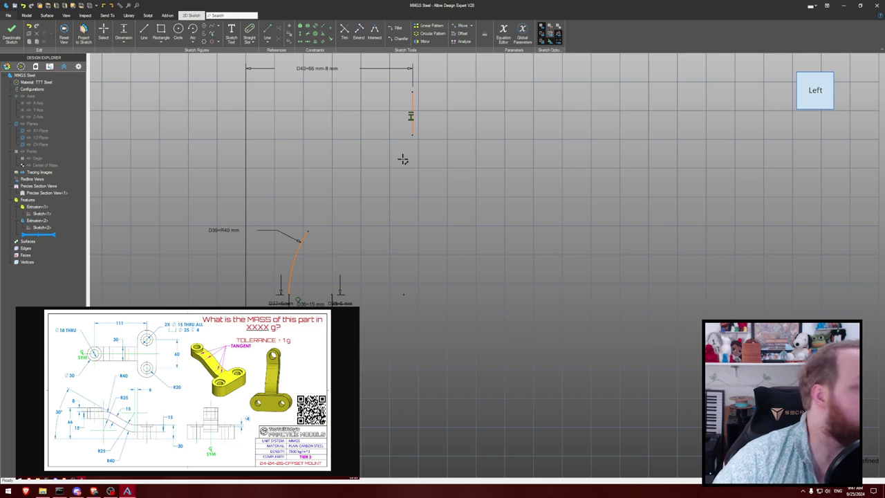
- Draw a straight line upward from the upper end of the R40 arc
key(l)
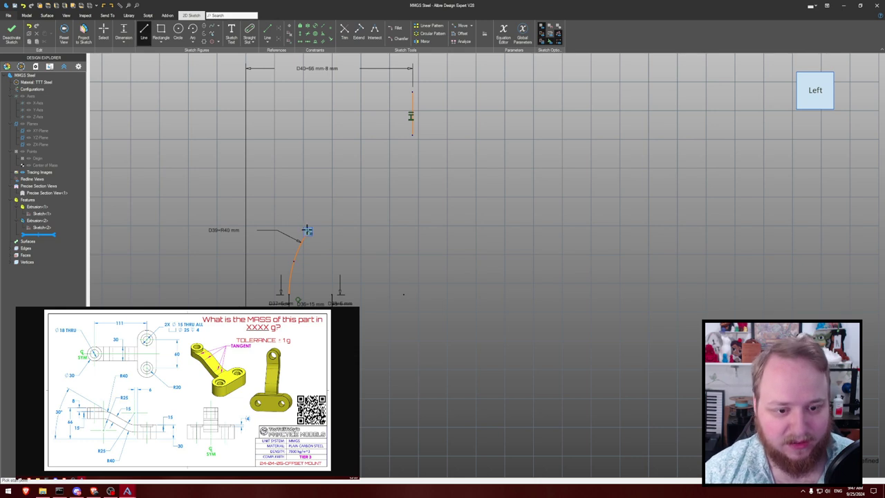
click(307, 230)
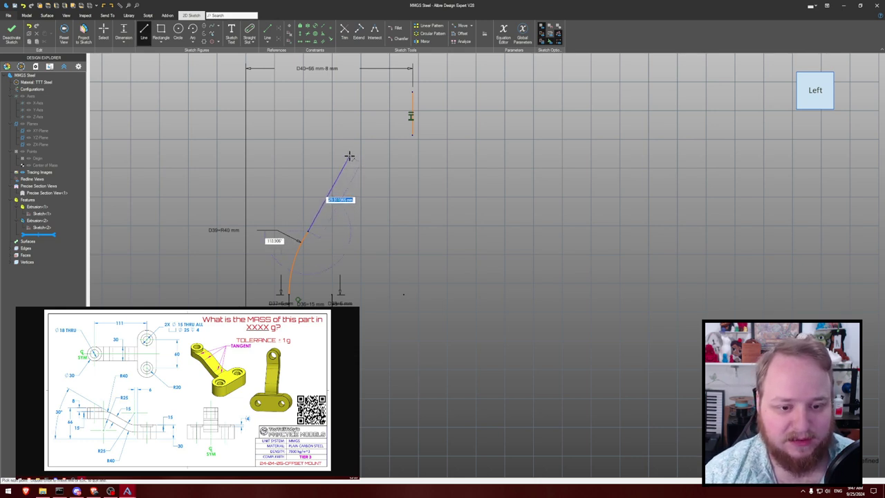
click(331, 136)
key(Escape)
- Constrain the straight line tangent to the R40 arc and reposition the point where they meet
key(t)
click(316, 206)
click(296, 247)
key(Escape)
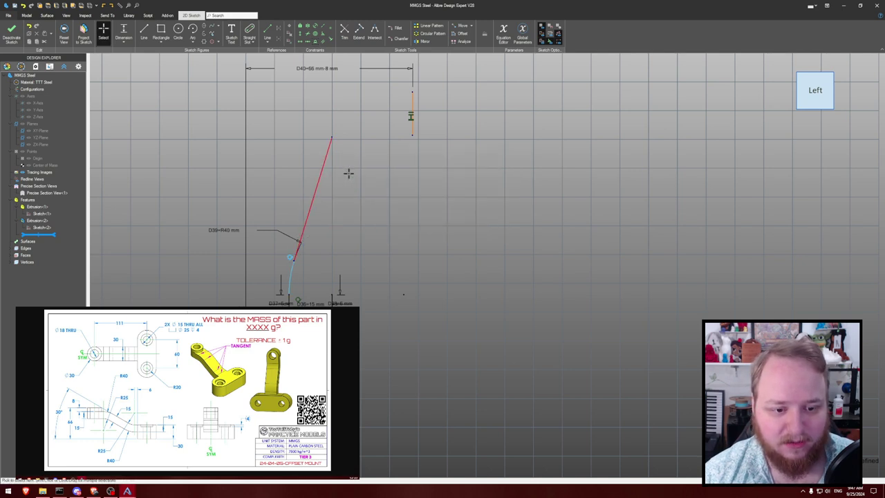
drag(295, 258, 297, 238)
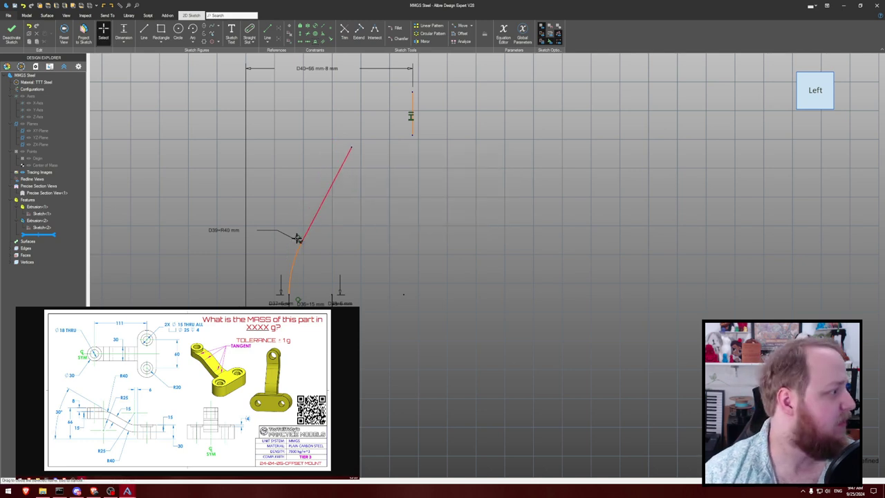
click(297, 239)
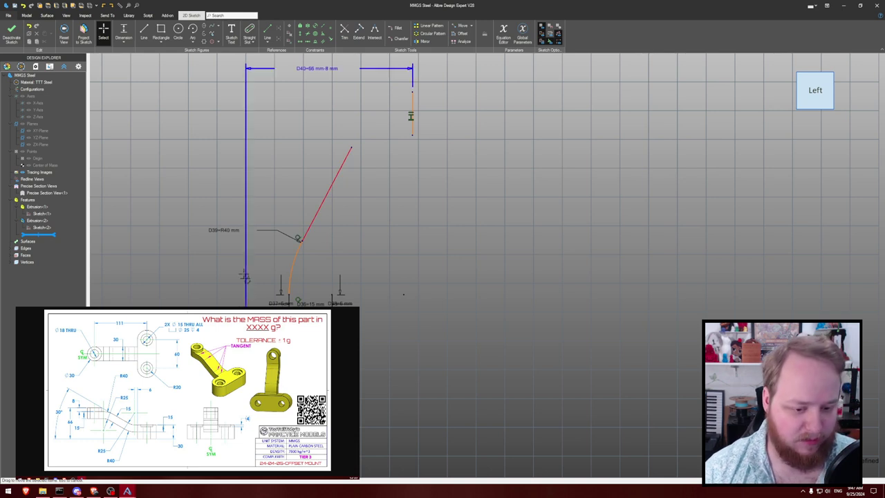
- Set the angle between the tangent line and the block's left edge to 30°, shorten the line and move the angle dimension outward
click(316, 215)
click(305, 105)
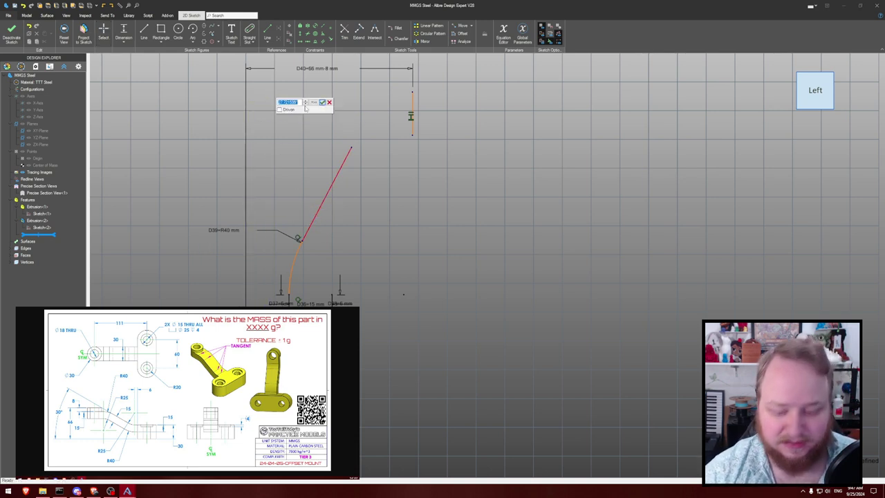
text(30)
key(Return)
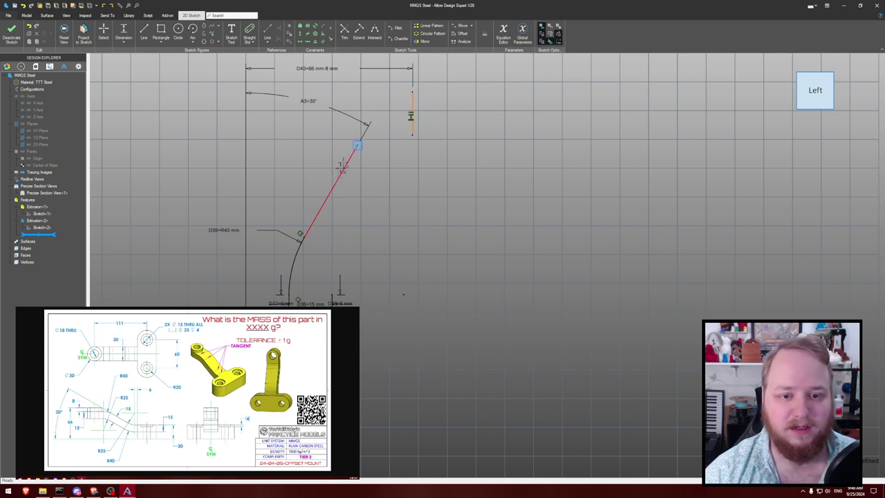
key(Escape)
drag(358, 144, 339, 177)
drag(315, 140, 411, 51)
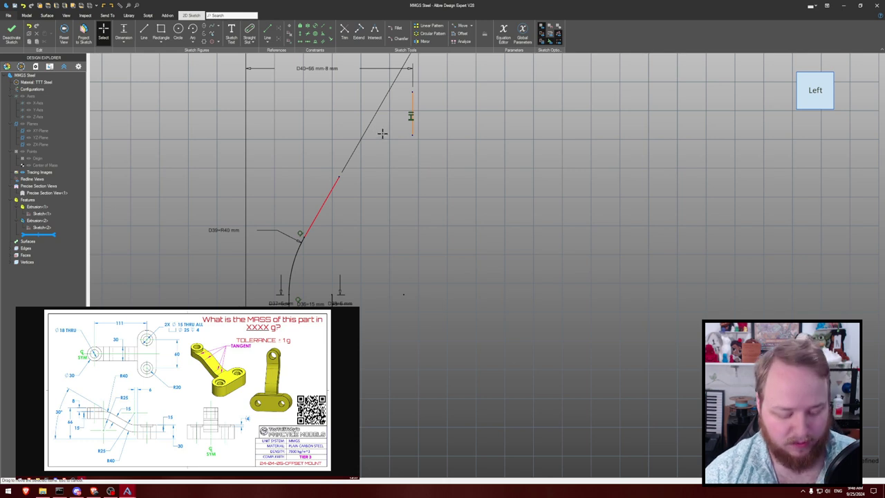
- Draw a matching 15 mm vertical line left of the upper one and connect the upper ends of both lines
key(l)
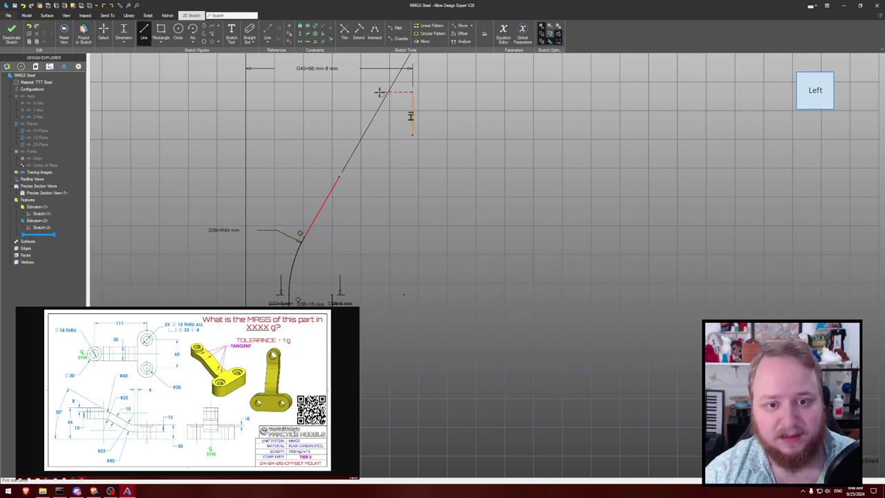
click(382, 92)
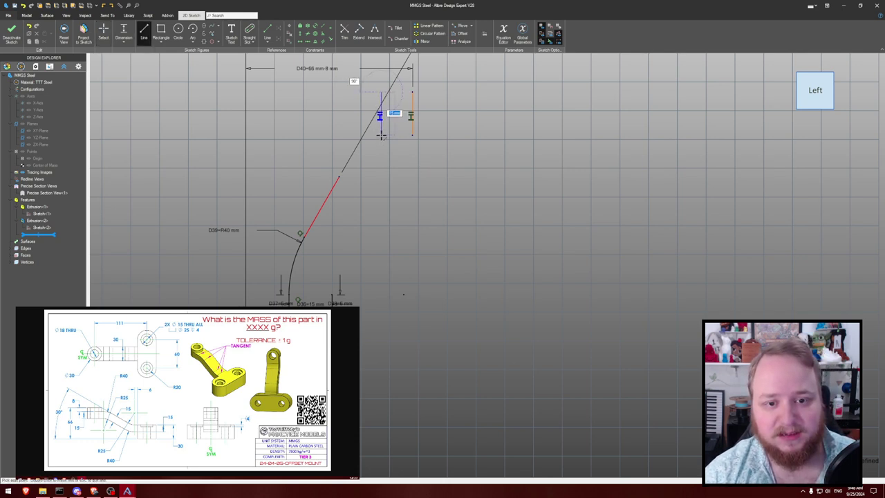
click(380, 135)
key(Escape)
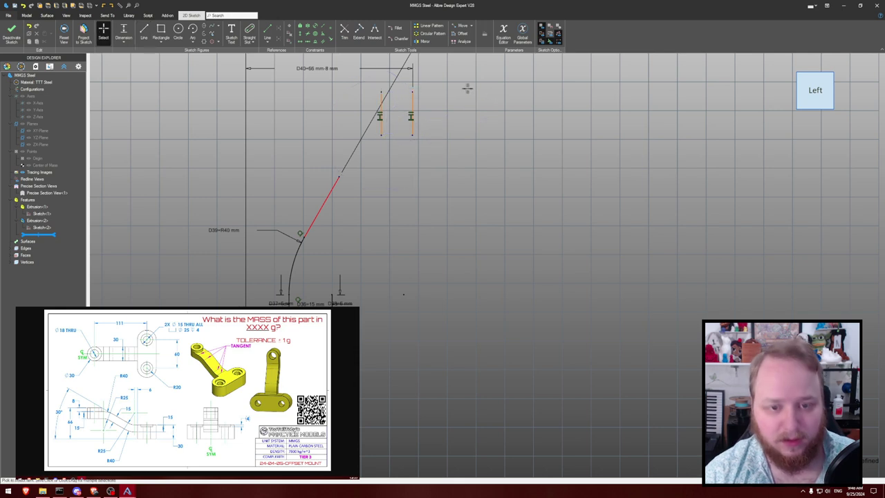
key(l)
click(382, 92)
click(412, 92)
key(Escape)
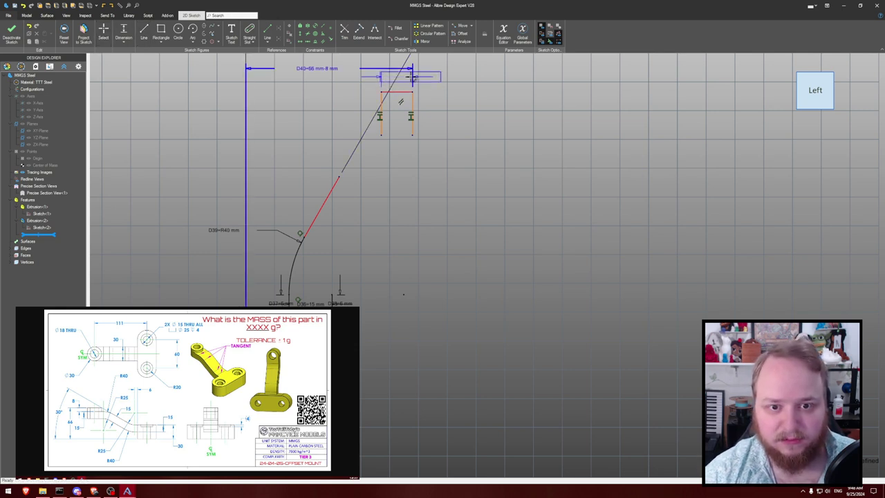
- Set the spacing between the two upper vertical lines to 15 mm and shift the open profile upward
click(463, 83)
text(15)
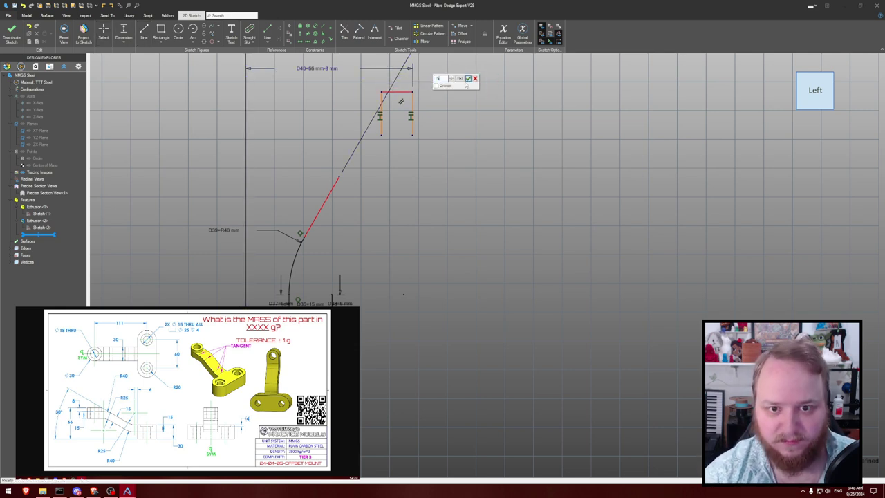
key(Return)
key(Escape)
mouse_move(413, 92)
mouse_down()
mouse_move(414, 106)
mouse_move(420, 83)
mouse_up()
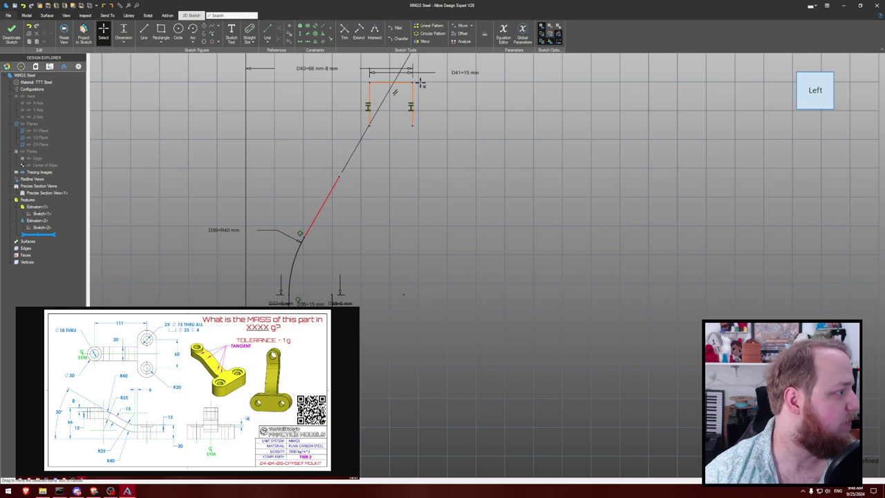
drag(421, 83, 422, 78)
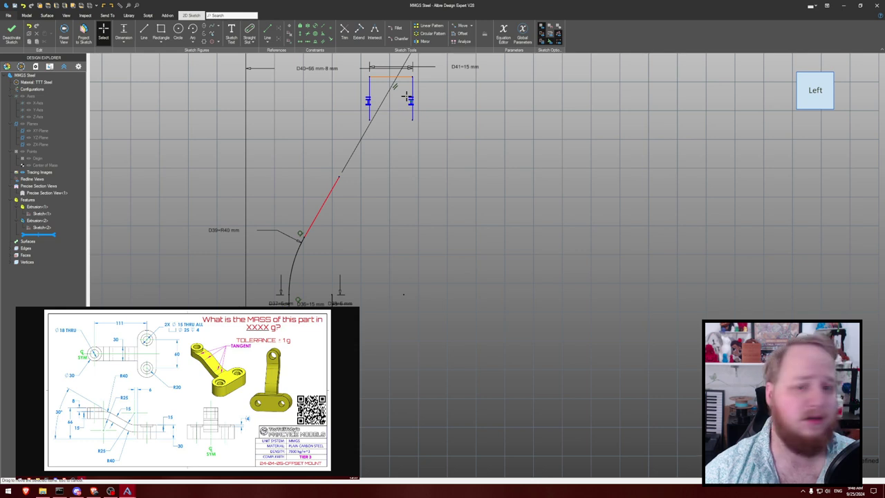
mouse_move(412, 120)
mouse_down()
mouse_move(414, 134)
mouse_move(413, 121)
mouse_up()
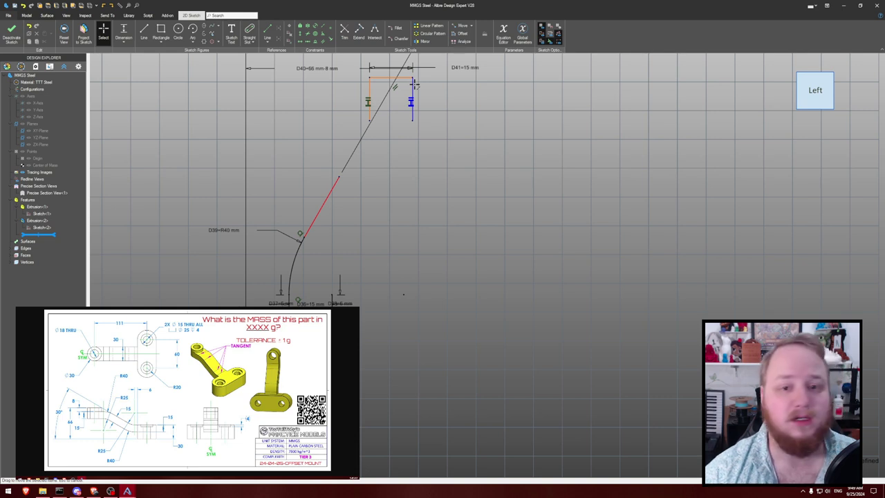
- Draw a horizontal reference line between the midpoints of the two upper vertical lines
key(l)
click(413, 98)
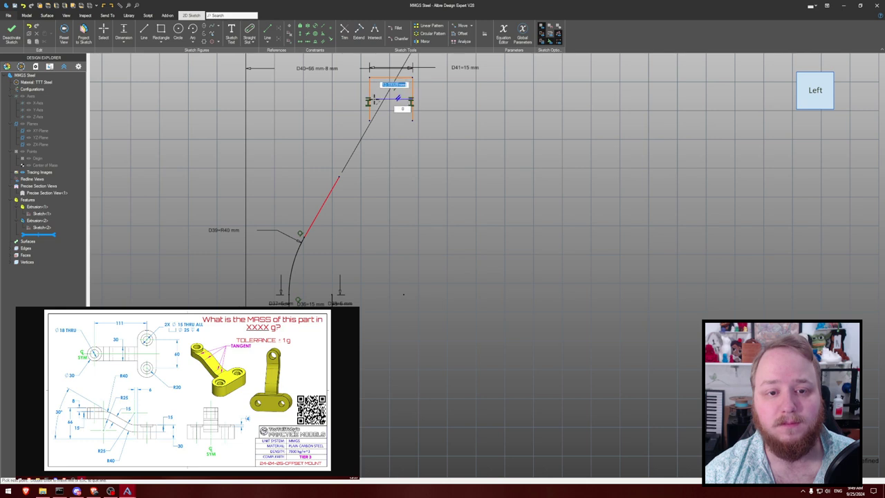
click(369, 99)
key(Escape)
key(Escape)
- Dimension the midpoint reference line 111 mm vertically from the center of the base block
key(l)
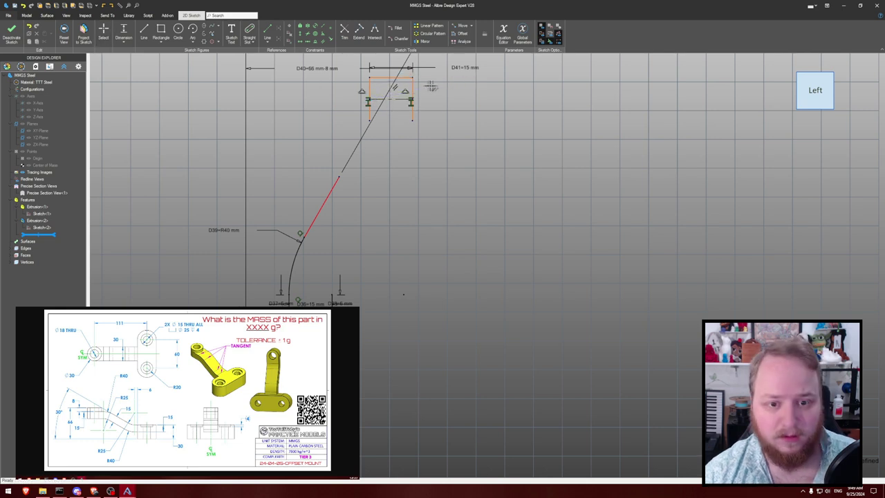
drag(391, 103, 390, 368)
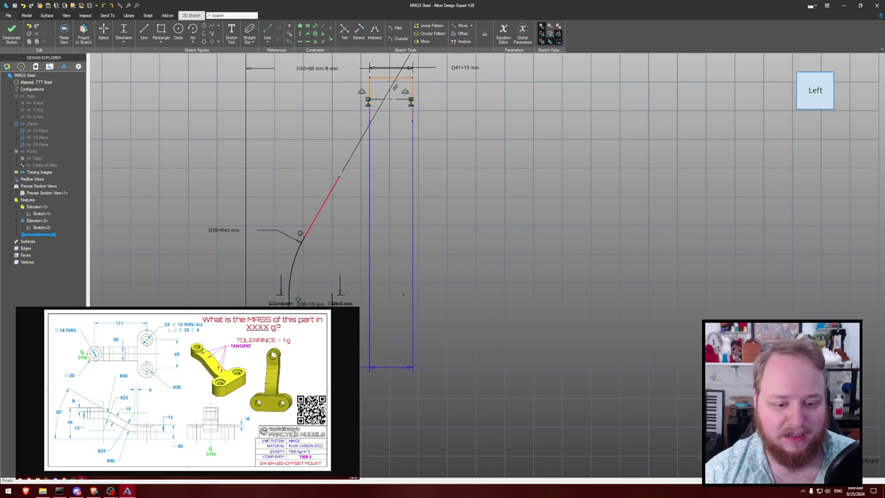
click(246, 369)
click(545, 229)
text(111)
key(Return)
- Move the 15 mm and 30° dimensions clear of the upper end profile
scroll(519, 200, down, 3)
middle_drag(466, 175, 477, 219)
scroll(453, 226, up, 2)
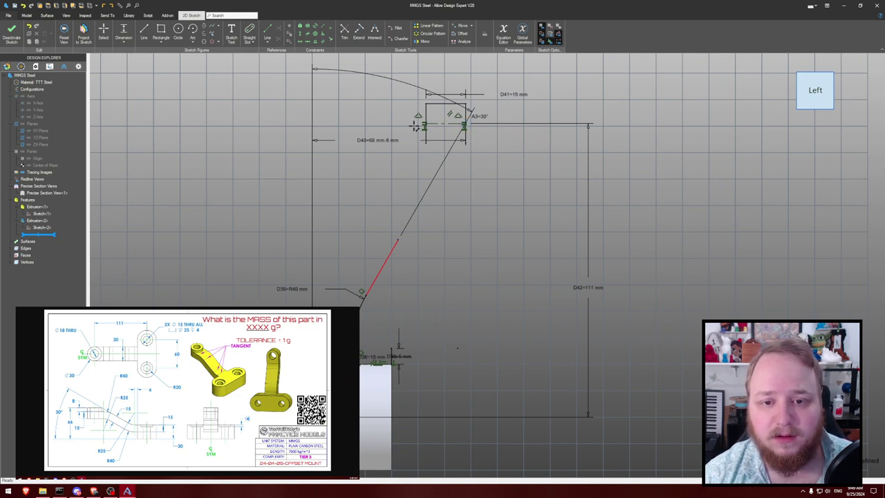
mouse_move(512, 94)
mouse_down()
mouse_move(509, 72)
mouse_move(507, 95)
mouse_up()
drag(398, 81, 452, 48)
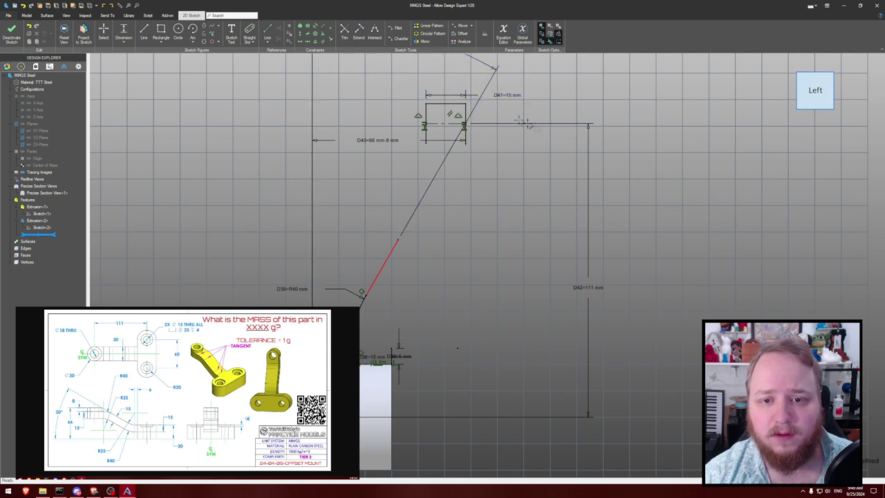
scroll(425, 126, up, 1)
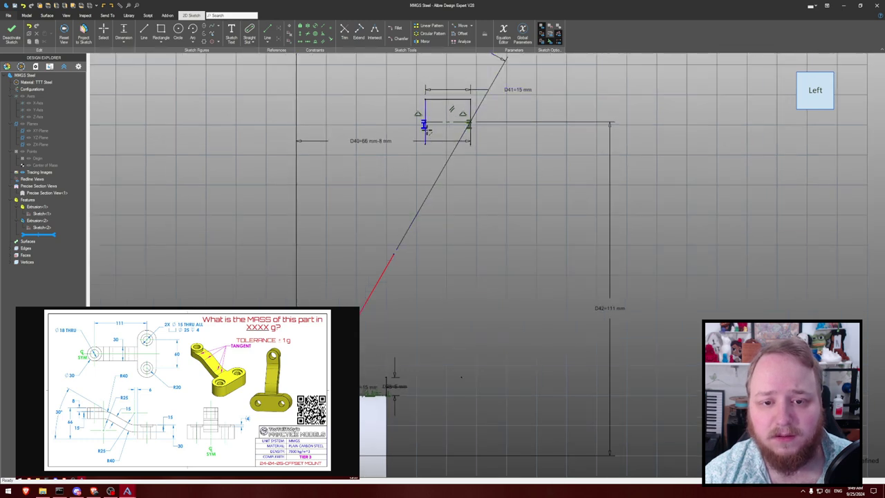
key(Escape)
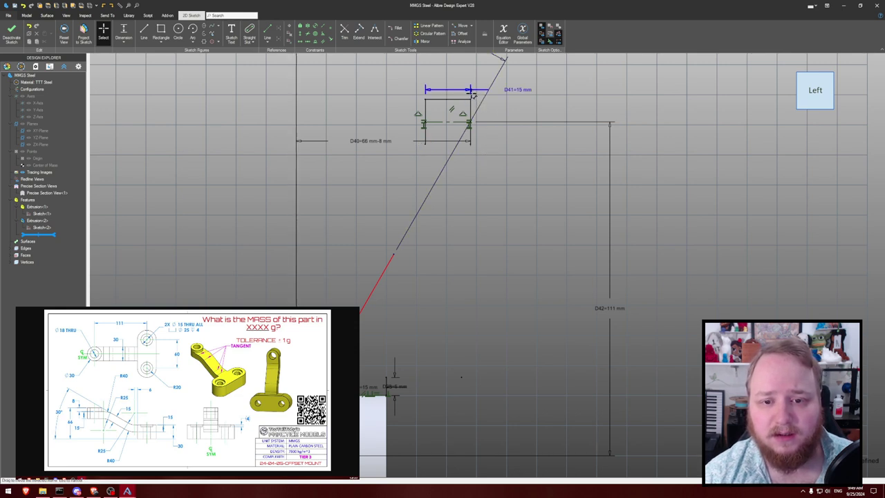
- Move the 30° dimension down beside the angled arm line and delete the midpoint reference line with its 111 mm dimension
drag(494, 58, 430, 186)
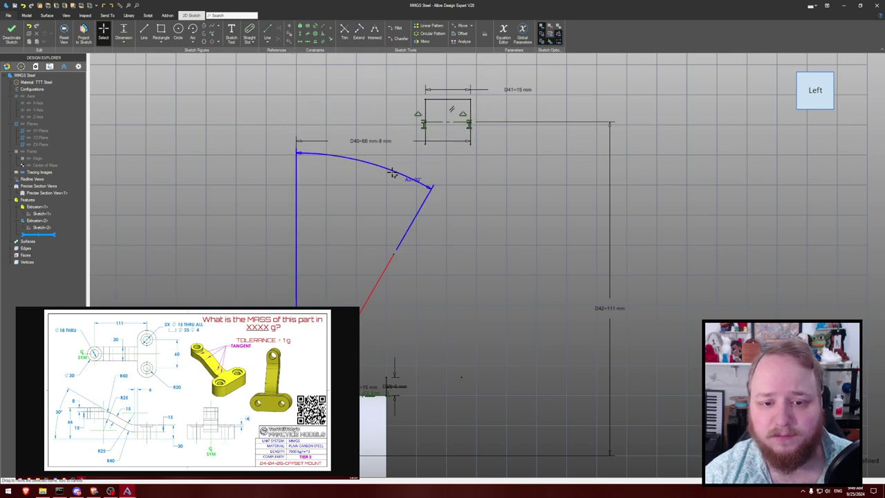
click(339, 257)
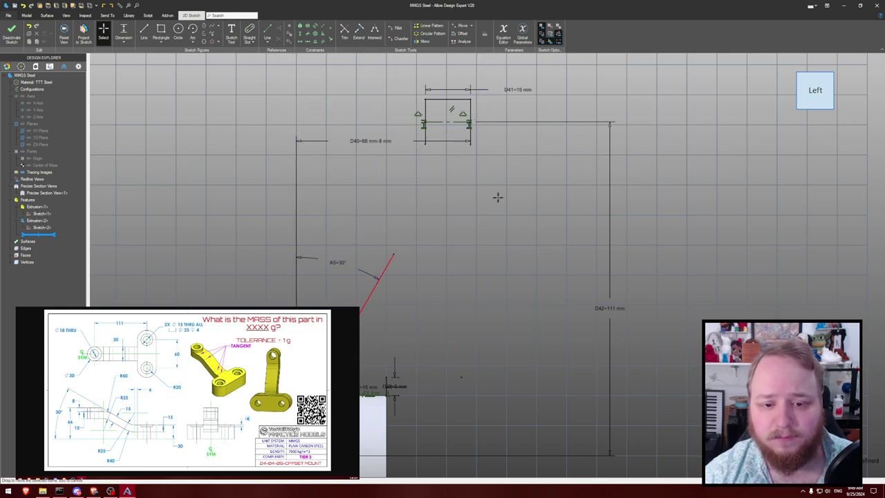
click(449, 123)
key(Delete)
- Delete the constraint on the left vertical line of the upper end profile and stretch both vertical lines' free ends downward
mouse_move(425, 136)
mouse_down()
mouse_move(424, 147)
mouse_move(426, 115)
mouse_up()
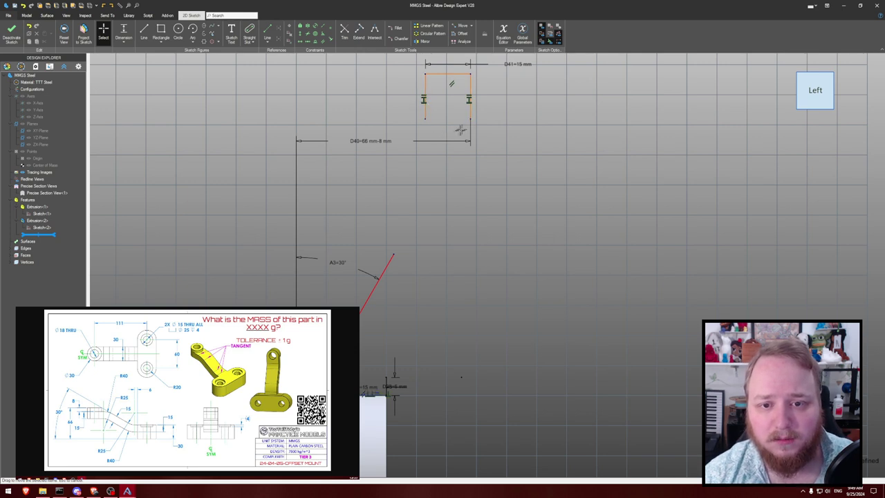
drag(470, 118, 480, 165)
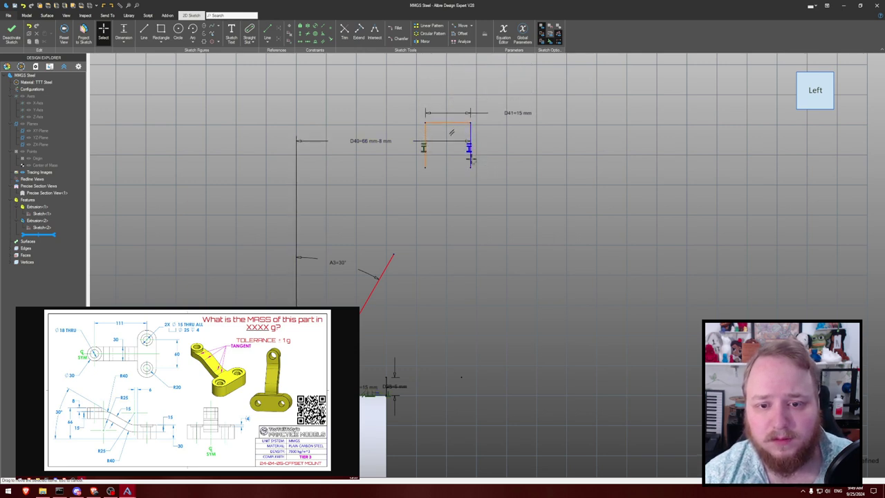
click(418, 150)
key(Delete)
drag(425, 167, 469, 183)
drag(426, 158, 424, 192)
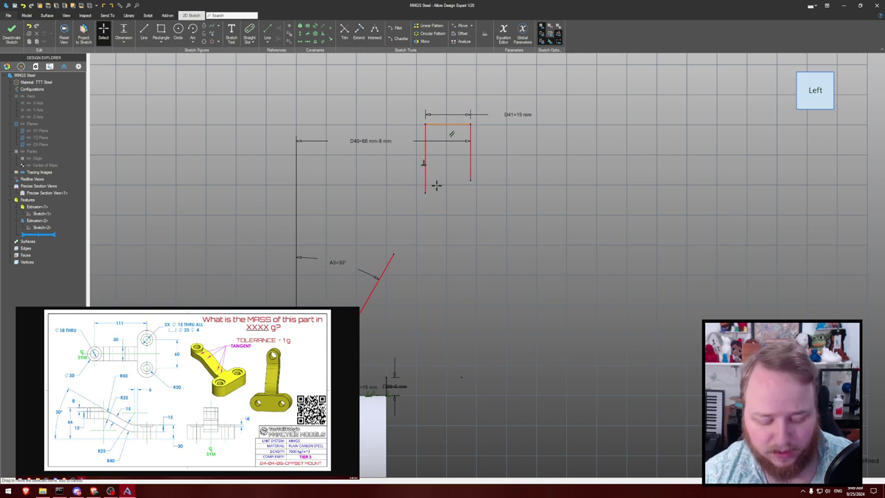
- Make the two vertical lines of the upper end profile equal in length and shorten them
click(425, 163)
click(470, 156)
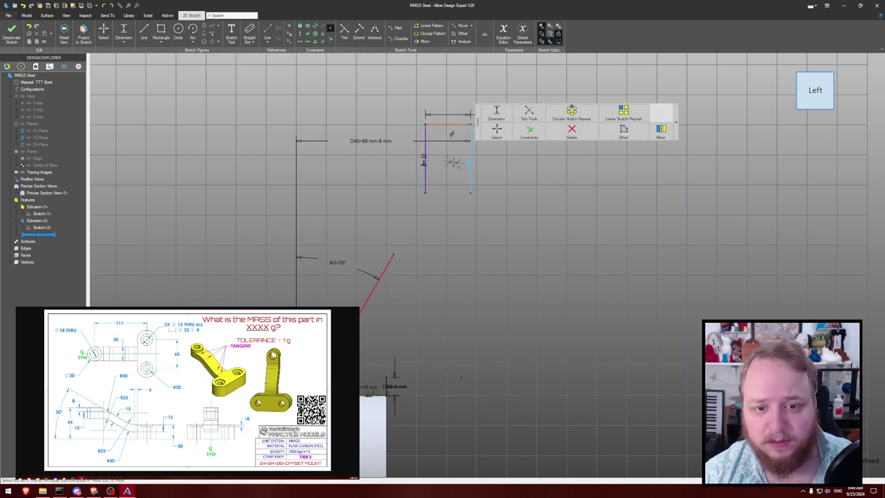
key(Escape)
mouse_move(426, 193)
mouse_down()
mouse_move(427, 123)
mouse_move(429, 168)
mouse_up()
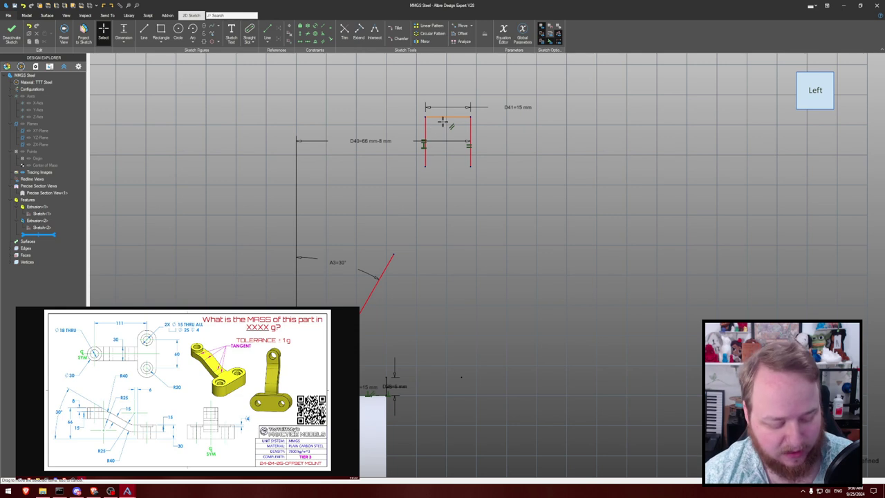
- Draw a horizontal reference line between the midpoints of the two equal vertical lines in the upper end profile
key(l)
click(470, 141)
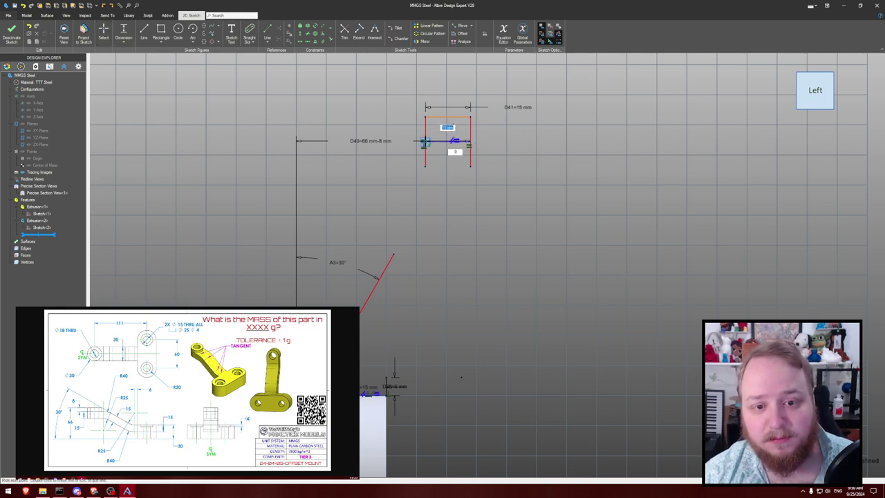
click(424, 143)
key(Escape)
- Dimension the new midpoint reference line 111 mm vertically from the base block's center and lengthen the upper vertical lines slightly
key(d)
click(455, 141)
click(296, 454)
click(561, 296)
text(111)
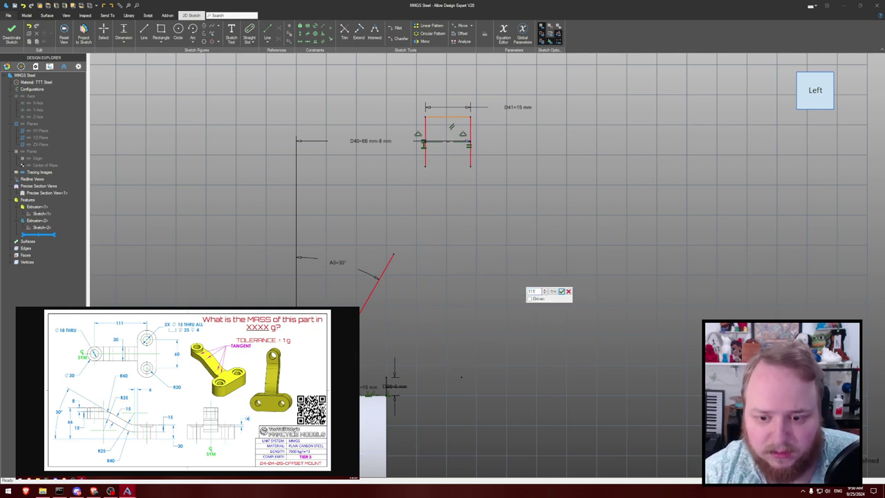
click(561, 291)
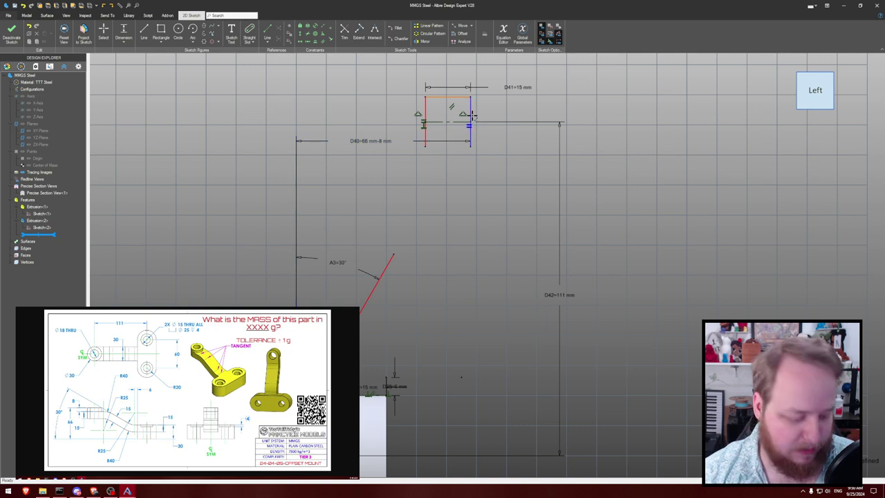
key(Escape)
mouse_move(470, 146)
mouse_down()
mouse_move(470, 161)
mouse_move(468, 153)
mouse_up()
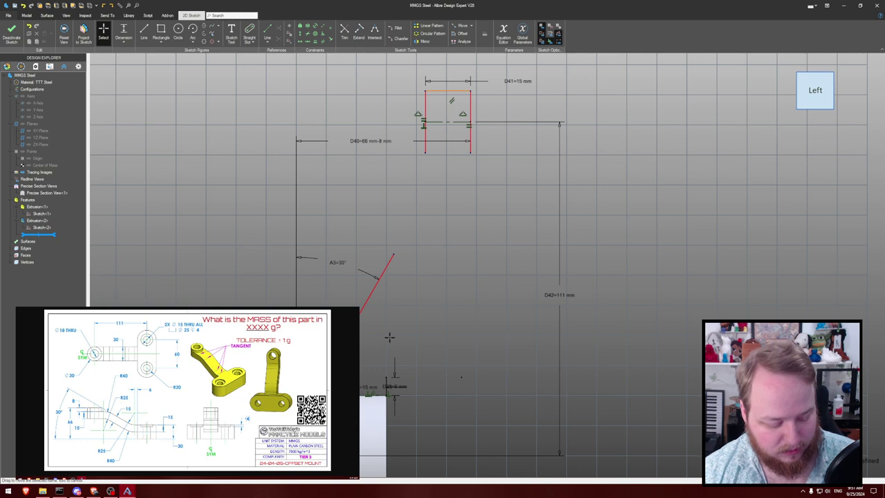
- Draw an arc upward from the short vertical line on the base block's right corner and make it tangent to that line
key(l)
click(385, 377)
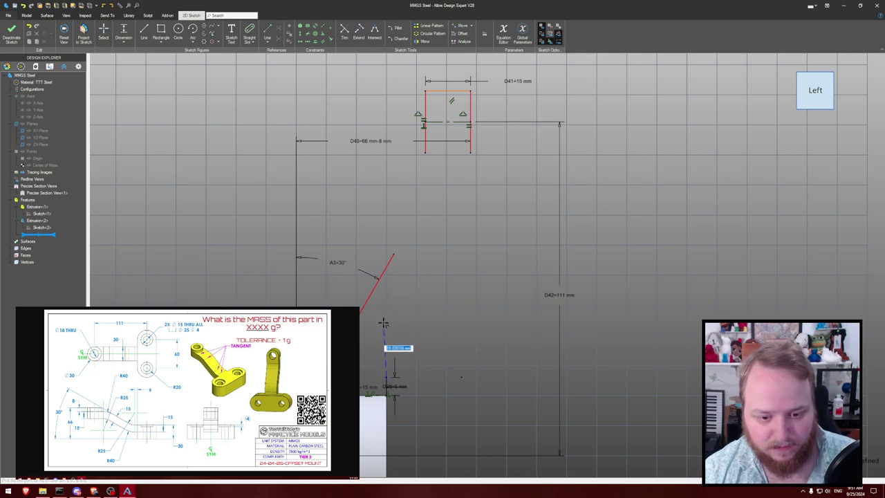
click(397, 314)
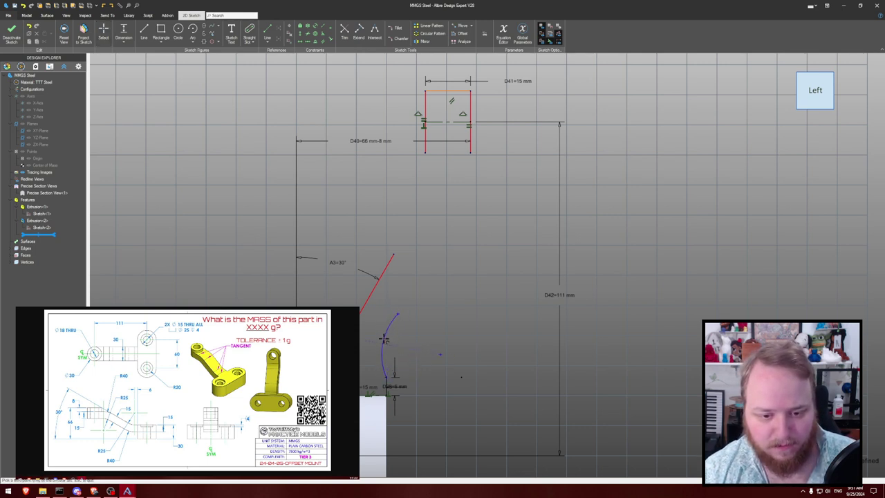
click(384, 339)
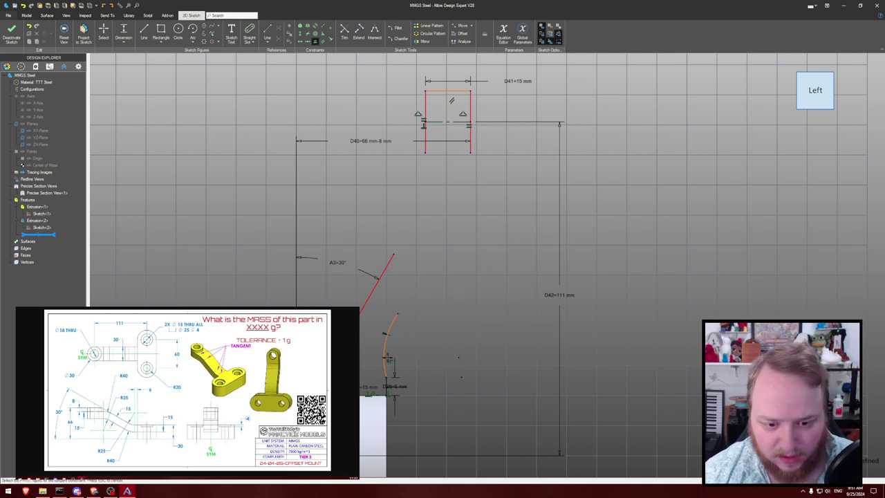
right_click(386, 380)
click(412, 333)
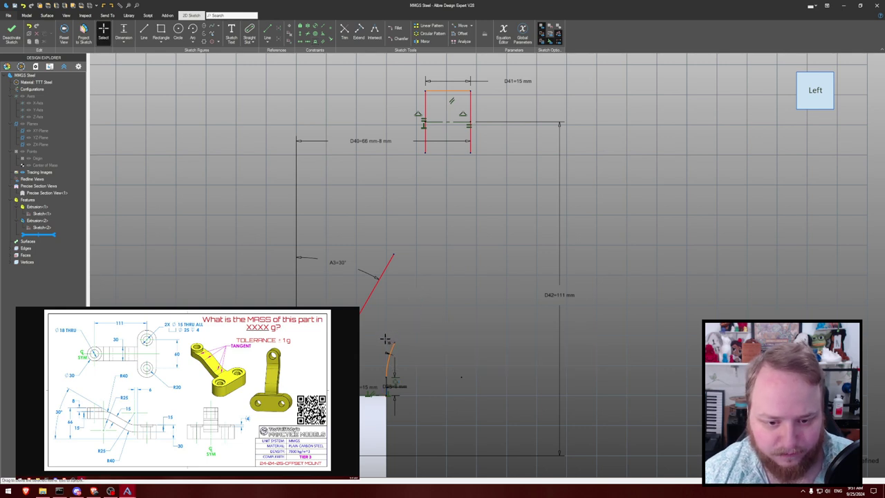
- Draw a second angled arm line above the lower right arc and make its lower end coincident with the arc's end
key(l)
click(394, 344)
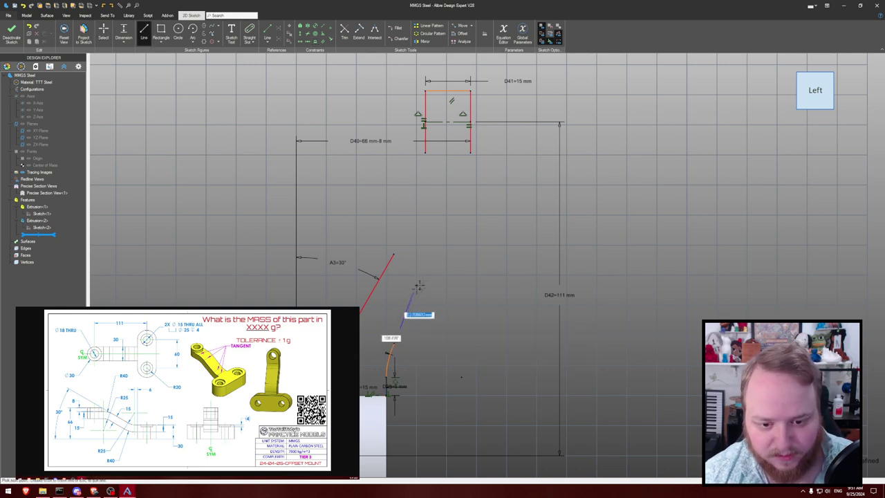
click(432, 254)
key(Escape)
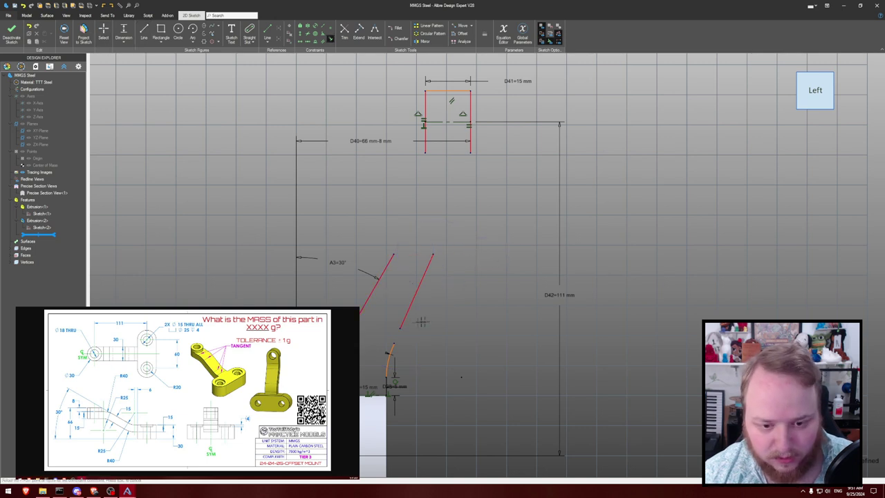
click(398, 328)
click(394, 343)
key(Escape)
- Make the right angled line parallel to the left 30° line and extend its upper end
key(p)
click(422, 280)
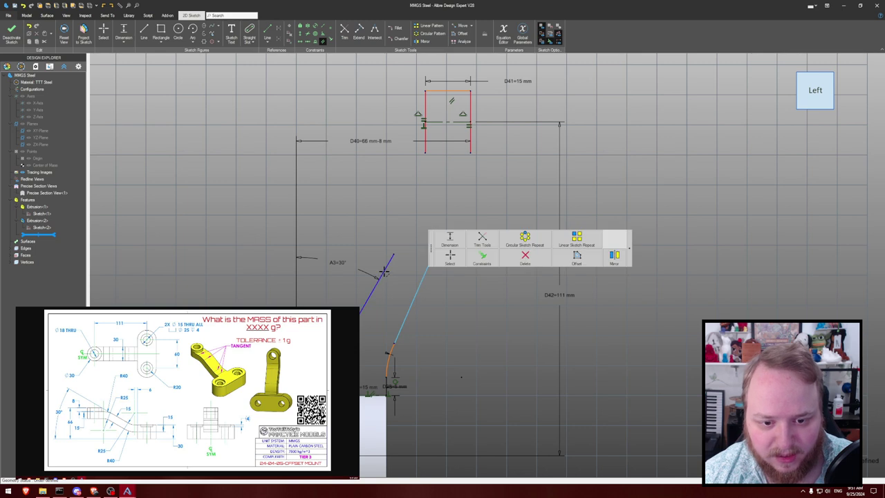
click(384, 270)
mouse_move(442, 257)
mouse_down()
mouse_move(436, 268)
mouse_move(461, 226)
mouse_up()
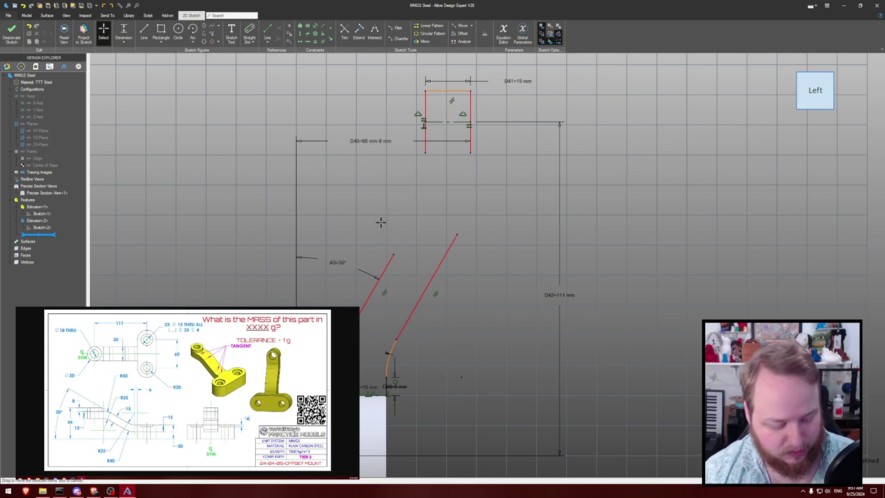
- Draw an arc from the left angled line's upper end to the lower end of the upper profile's left vertical line
key(l)
click(394, 253)
click(425, 153)
click(424, 193)
key(Escape)
- Make the upper left arc tangent to both the left angled line and the upper profile's left vertical line
key(c)
drag(395, 248, 394, 254)
key(Escape)
key(c)
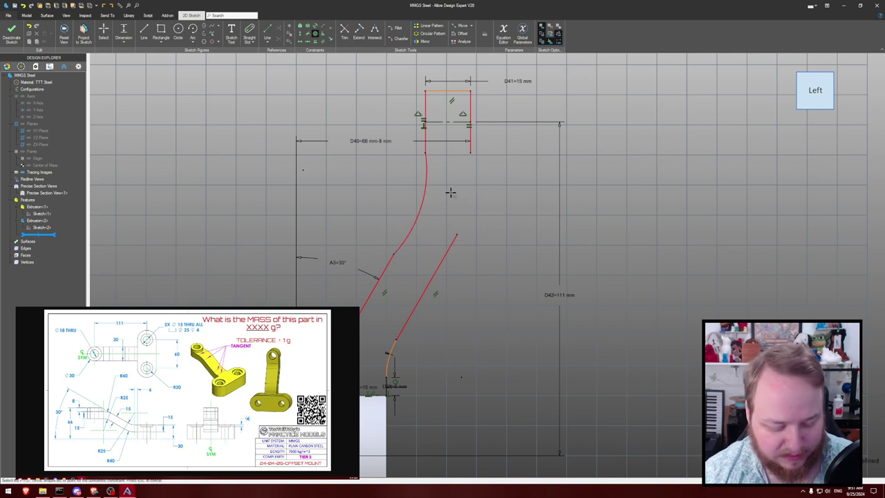
click(391, 261)
key(Escape)
click(422, 119)
click(485, 119)
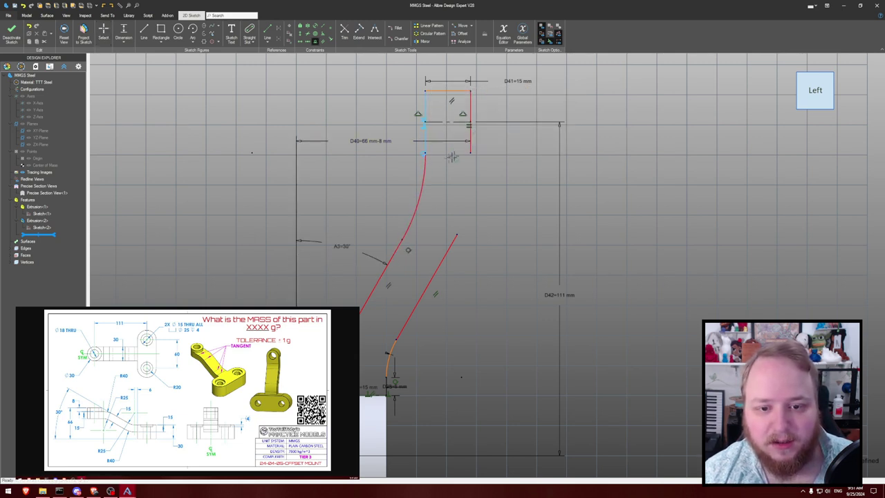
- Dimension the upper left arc with a 25 mm radius
key(d)
click(425, 185)
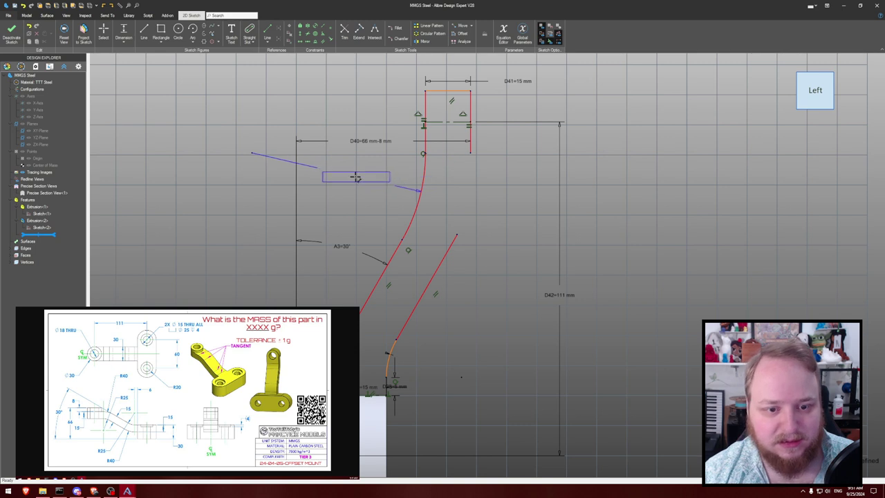
text(25)
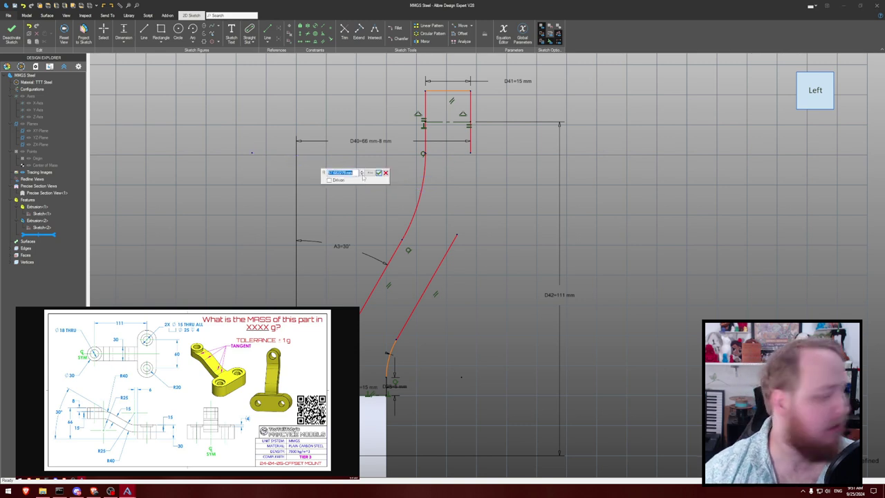
key(Return)
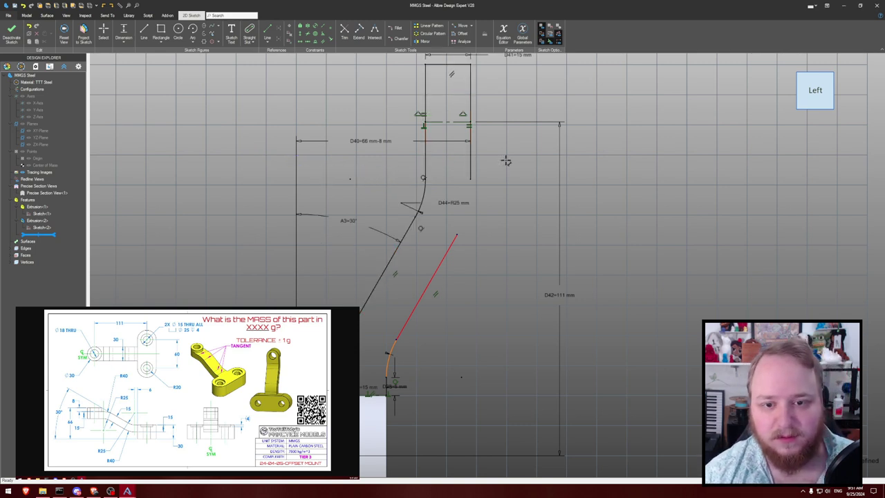
- Draw a 40 mm radius arc joining the right angled line to the upper right vertical line, tangent to the vertical line
key(l)
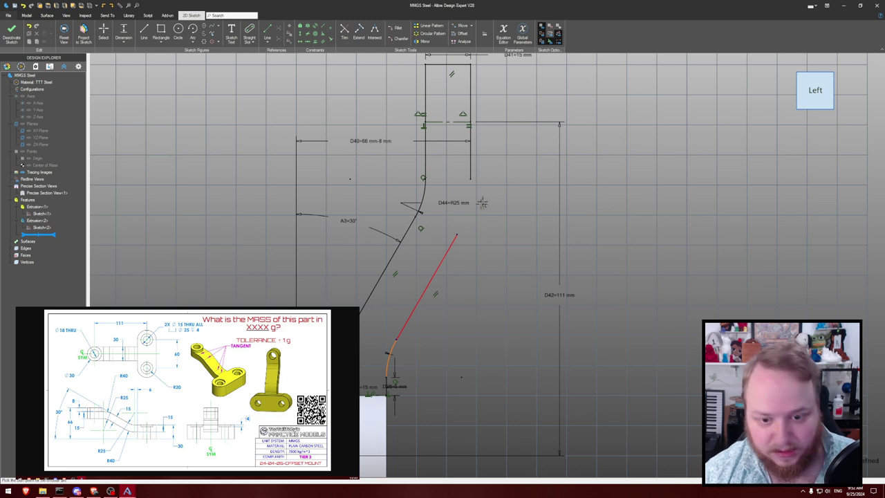
click(456, 235)
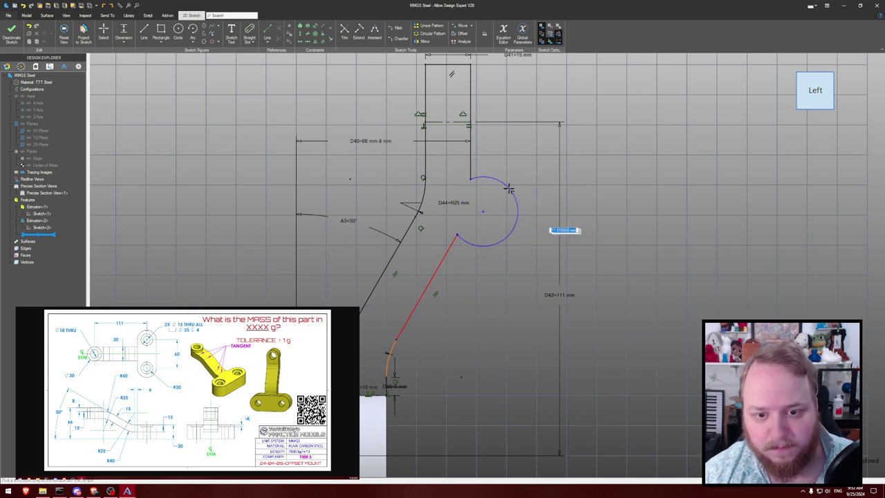
key(Escape)
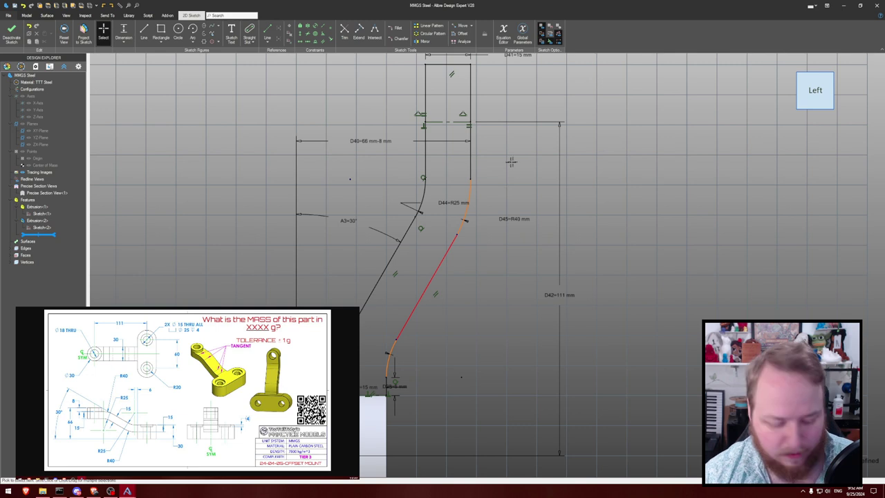
click(470, 178)
click(470, 170)
click(470, 191)
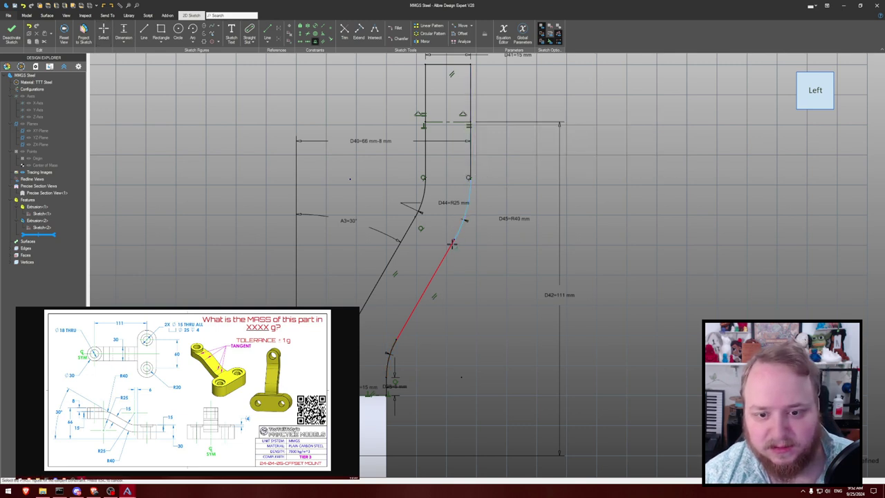
- Try to make the R40 arc tangent to the right angled line
click(453, 245)
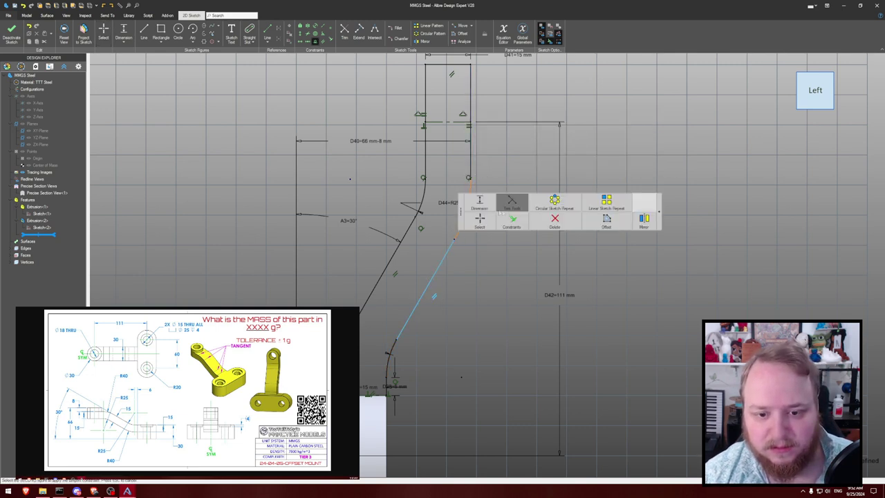
click(457, 232)
click(443, 256)
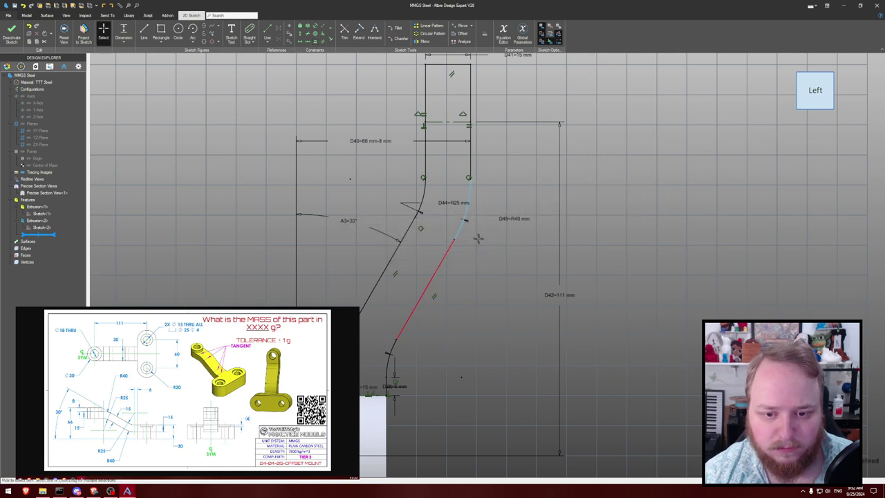
key(t)
click(446, 252)
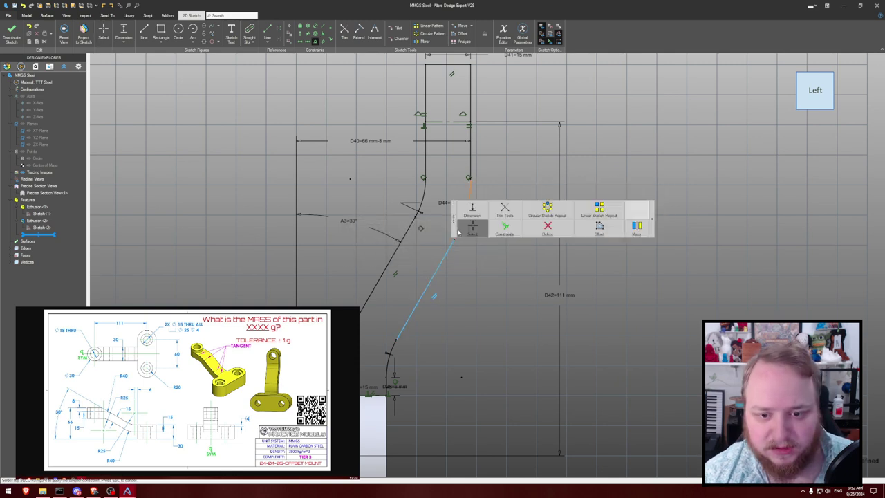
click(470, 191)
click(442, 255)
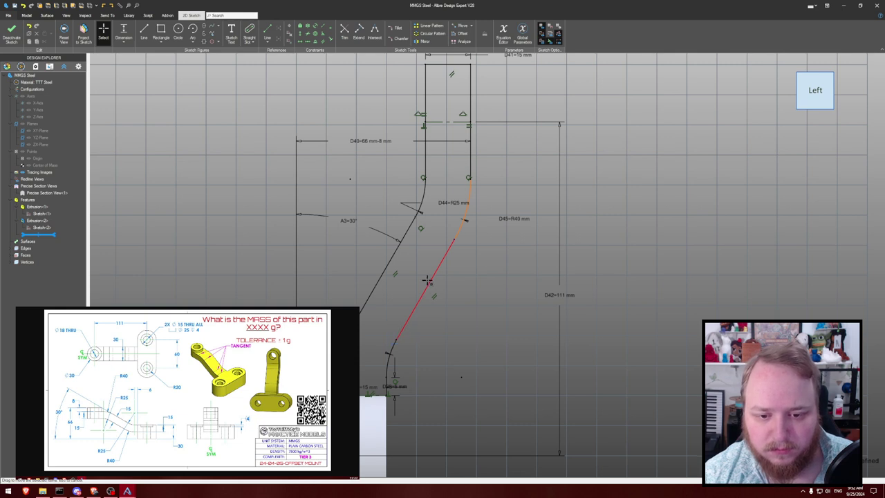
- Move the R40 dimension clear of the arc and try the tangent constraint with the right angled line again
drag(515, 218, 591, 228)
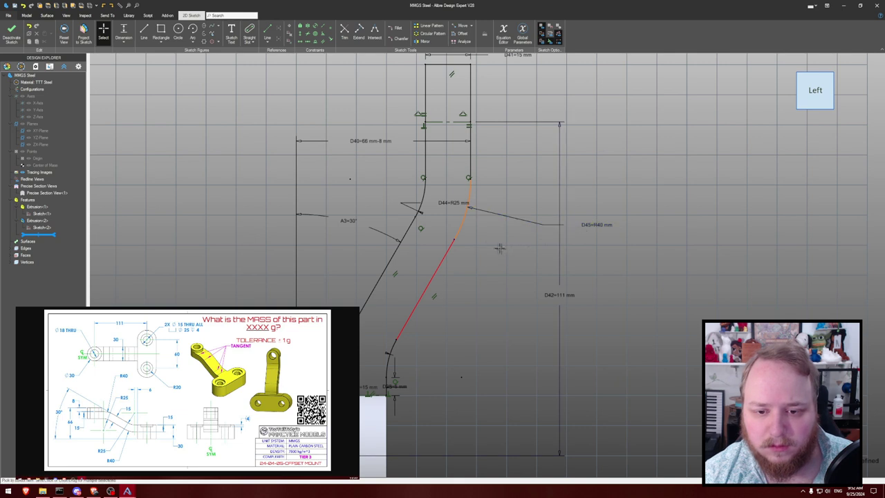
key(t)
click(459, 229)
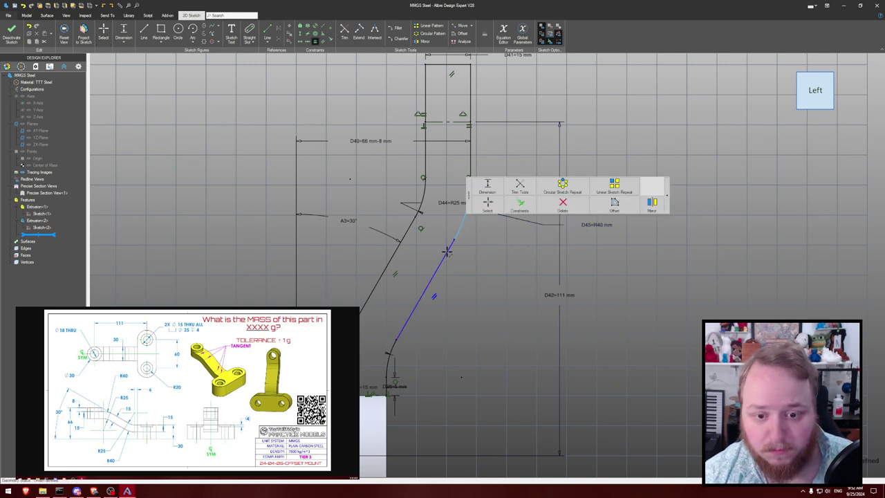
click(447, 252)
click(443, 255)
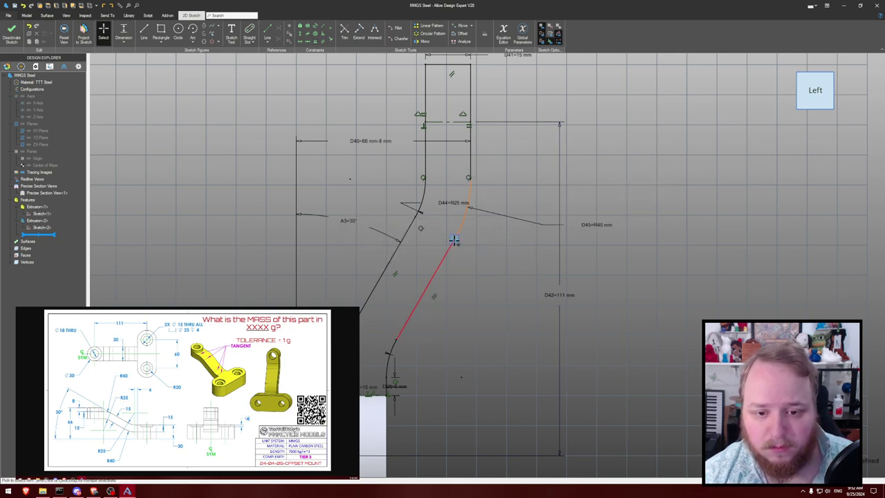
- Delete the R40 arc and make the right angled line tangent to the arc at its lower end
click(460, 228)
key(Delete)
drag(456, 240, 471, 226)
key(ctrl+z)
right_click(401, 332)
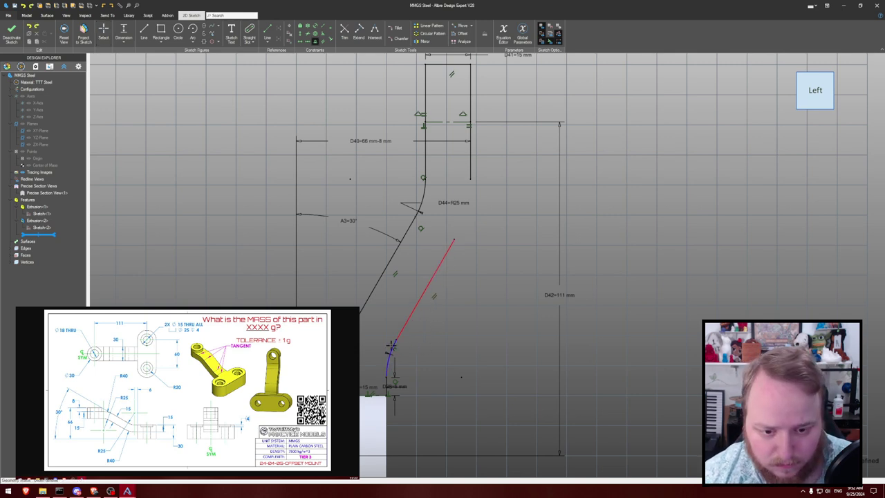
click(439, 270)
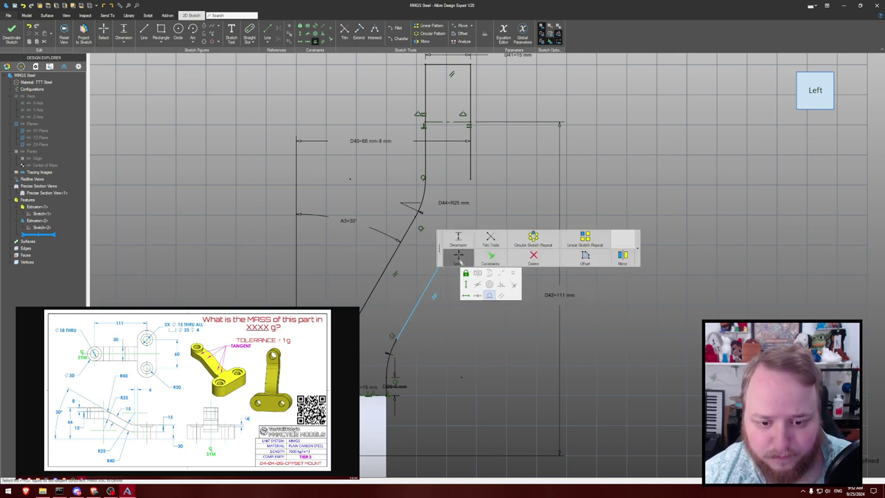
drag(439, 248, 590, 230)
key(Escape)
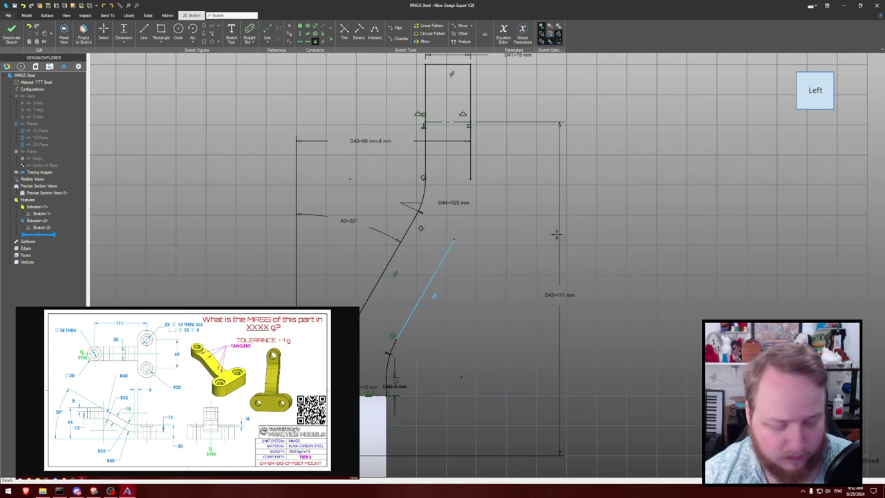
- Draw a 40 mm radius arc from the right angled line's upper end to the lower end of the upper right vertical line
right_click(497, 220)
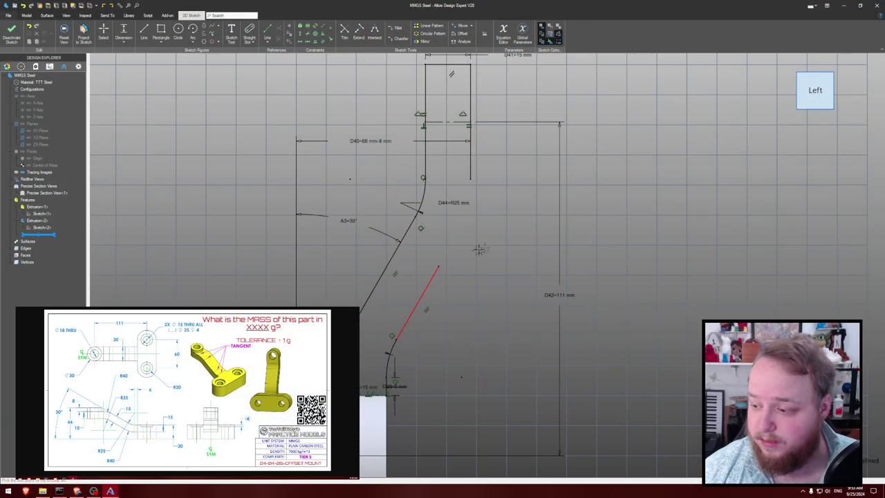
click(438, 265)
click(470, 179)
text(40)
click(471, 179)
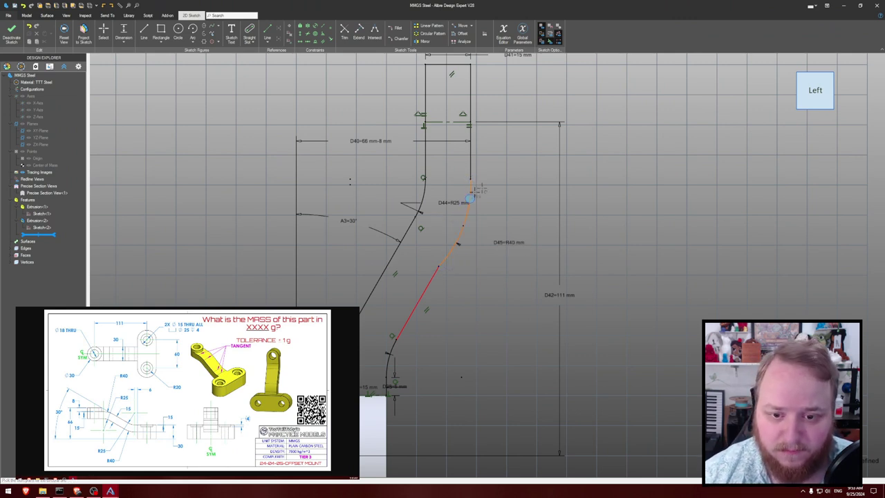
- Make the new R40 arc tangent to the right angled line and move the R25 dimension text outside the arm profile
click(454, 242)
click(430, 278)
key(Escape)
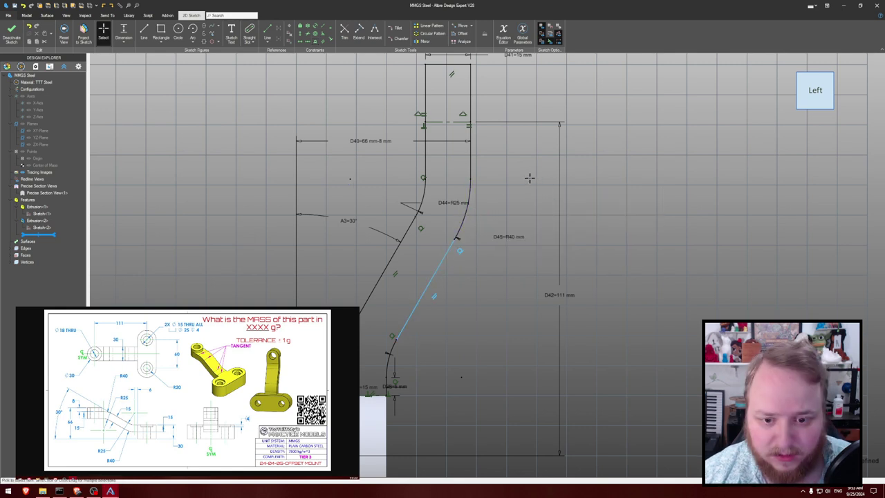
right_click(495, 211)
middle_drag(483, 179, 437, 192)
click(438, 127)
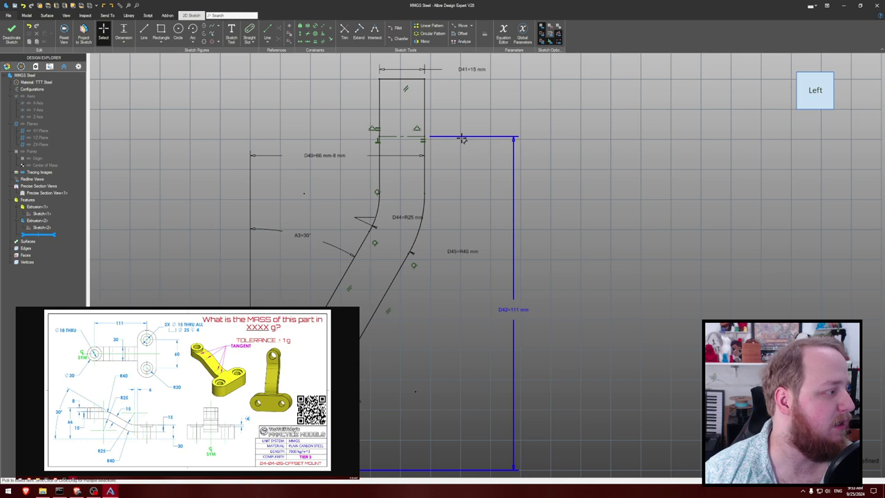
key(Escape)
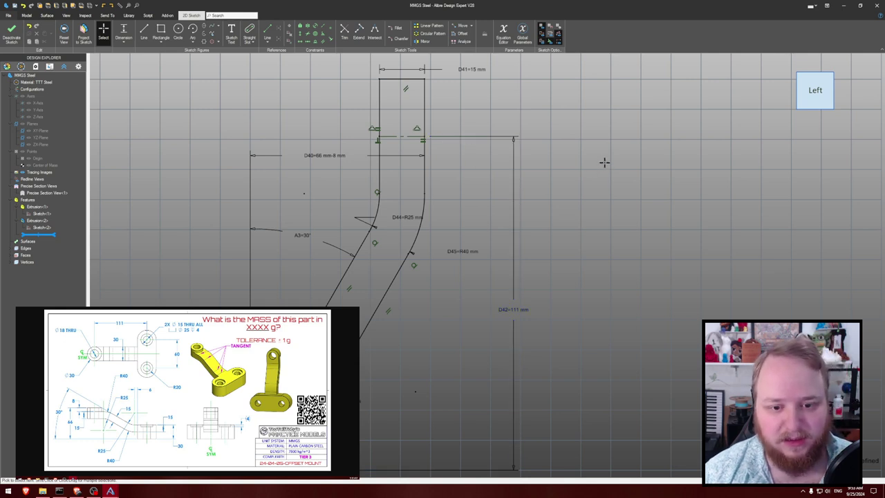
drag(397, 217, 329, 200)
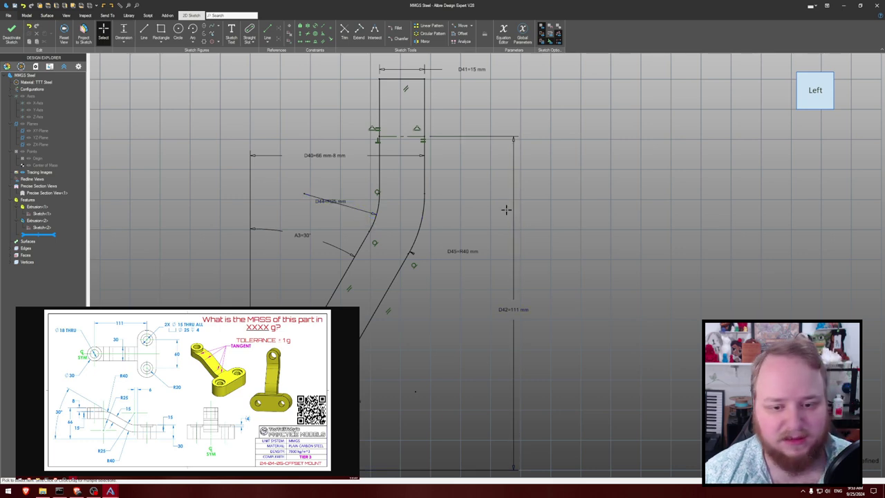
- Extrude the arm profile as a 30 mm boss using the Mid Plane type
mouse_move(659, 233)
middle_down()
mouse_move(614, 152)
mouse_move(611, 210)
middle_up()
scroll(614, 152, down, 1)
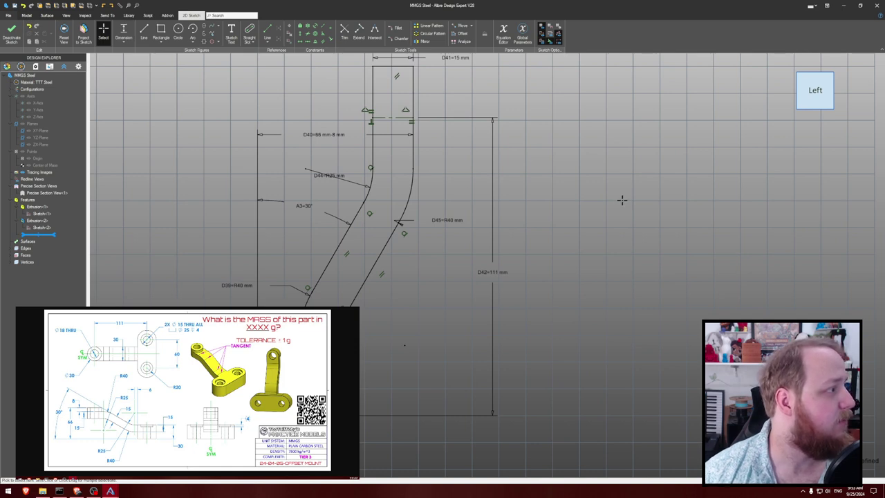
text(e30)
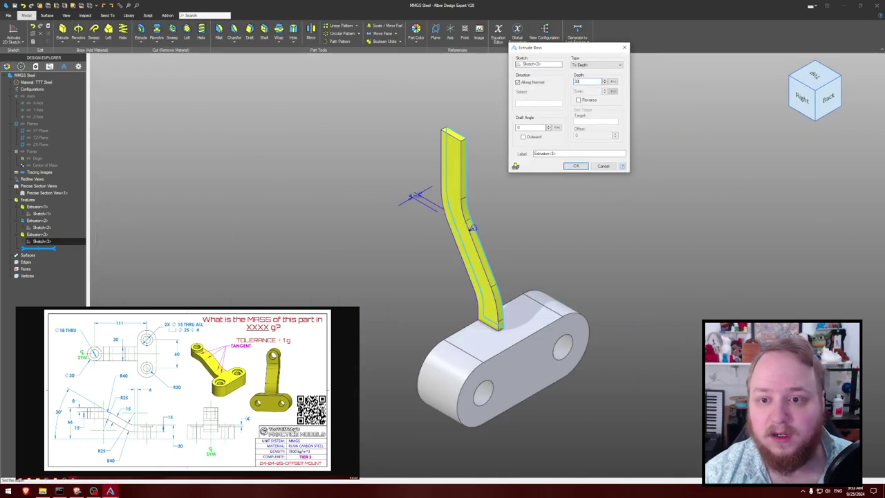
click(596, 64)
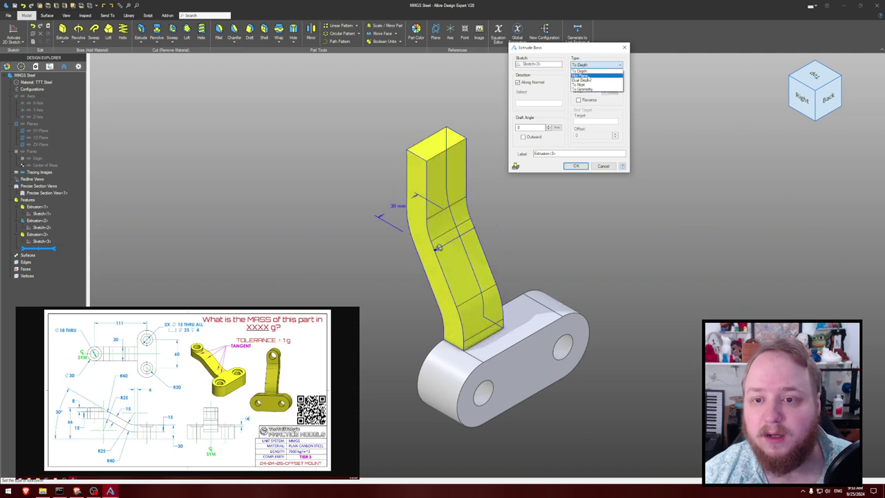
click(581, 75)
click(576, 166)
middle_drag(620, 196, 685, 164)
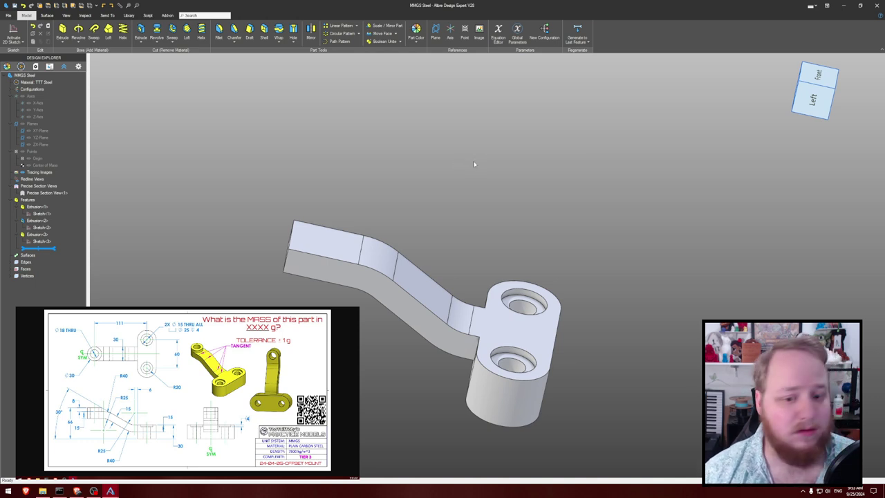
- Reopen the arm extrusion's sketch and delete its two upper vertical lines and the top closing line
right_click(53, 241)
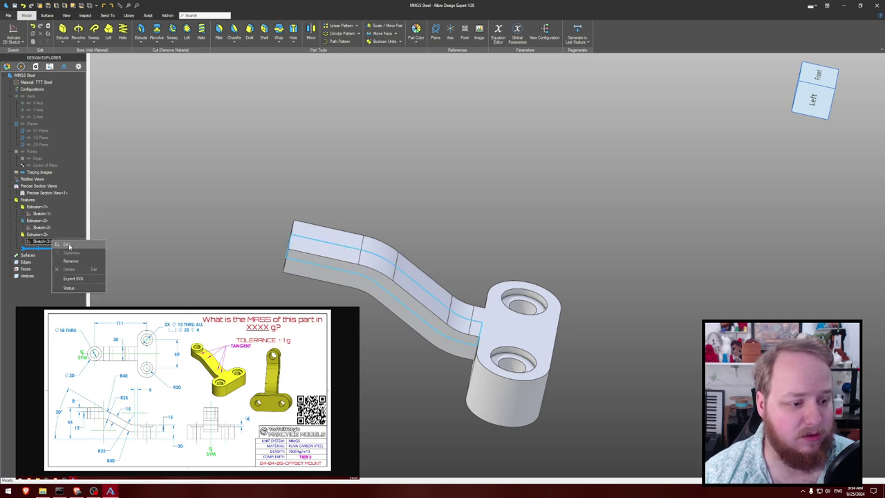
click(68, 246)
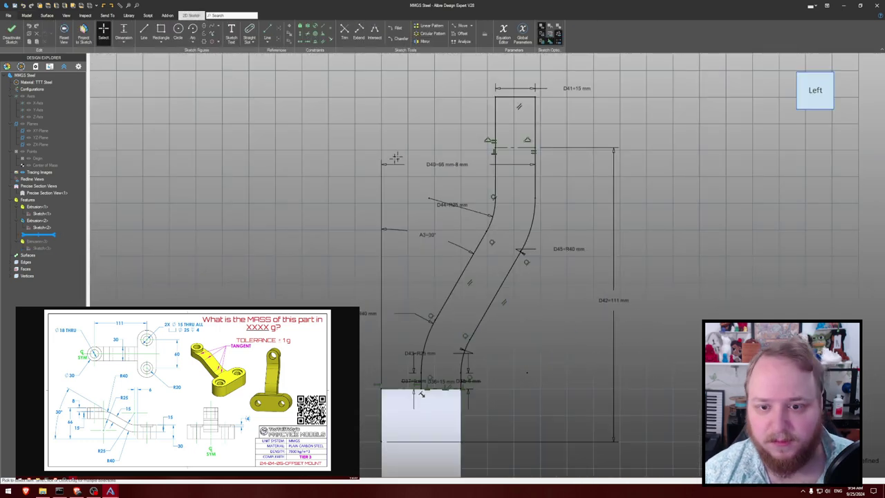
key(l)
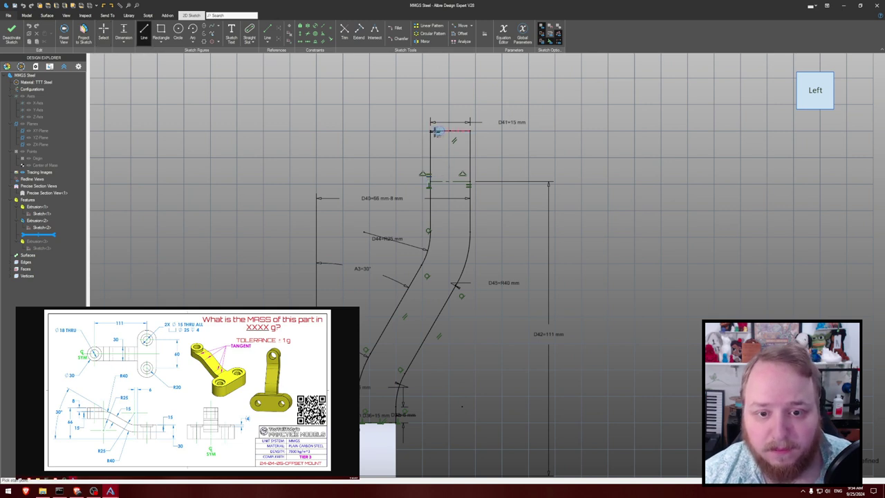
key(Escape)
click(428, 157)
click(430, 157)
key(Delete)
click(469, 158)
key(Delete)
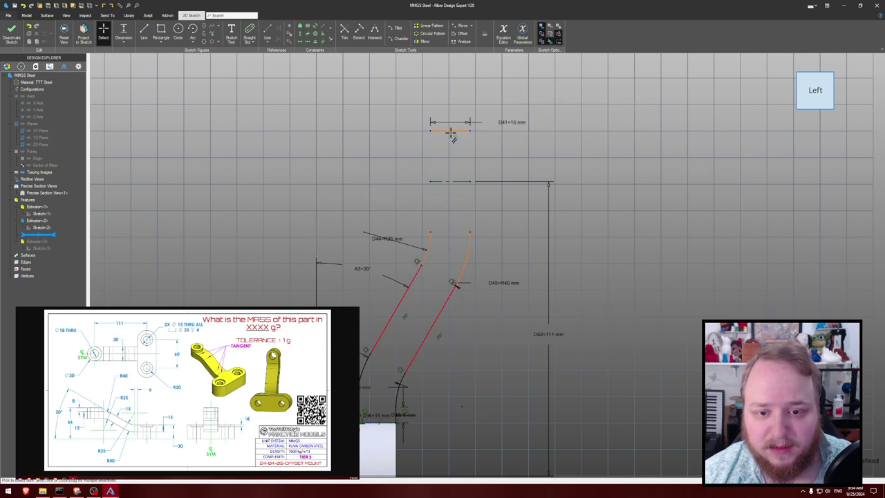
click(450, 130)
key(Delete)
- Convert the horizontal reference line at the 111 mm height to a regular figure and dimension its length as 15 mm
click(453, 182)
right_click(454, 181)
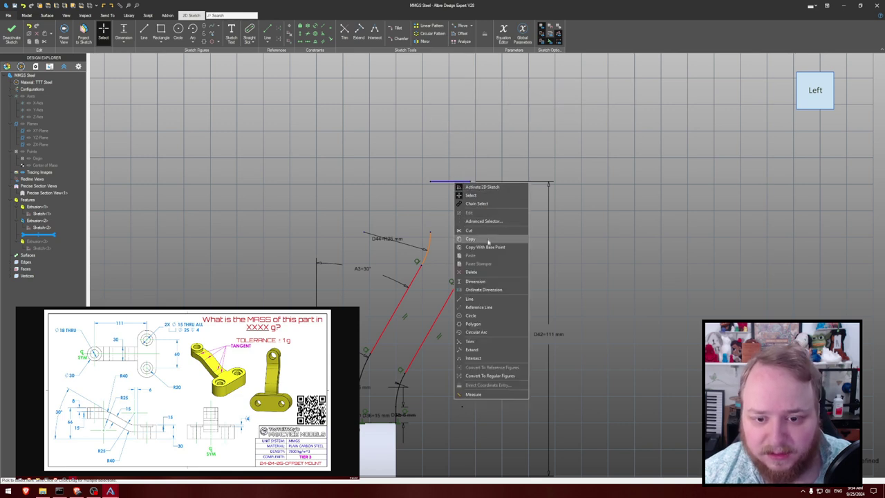
click(490, 376)
click(450, 181)
click(451, 148)
key(Return)
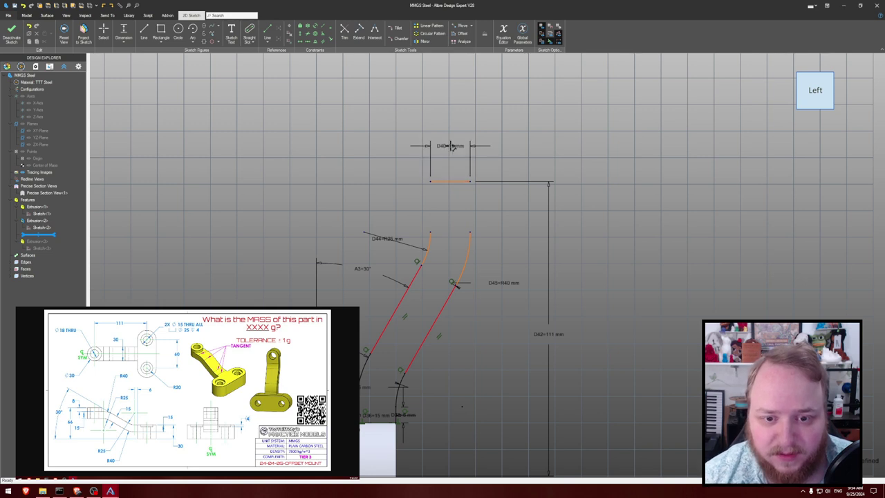
- Draw two vertical lines joining the ends of the 15 mm line to the upper ends of the R25 and R40 arcs
key(l)
click(429, 181)
click(430, 232)
click(470, 181)
click(470, 233)
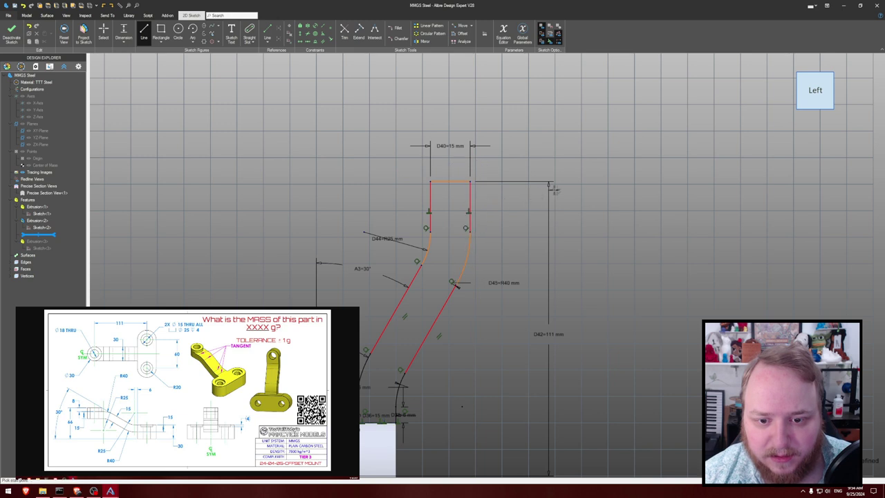
- Constrain the 15 mm top line to be horizontal and check whether its right endpoint can still move
key(Escape)
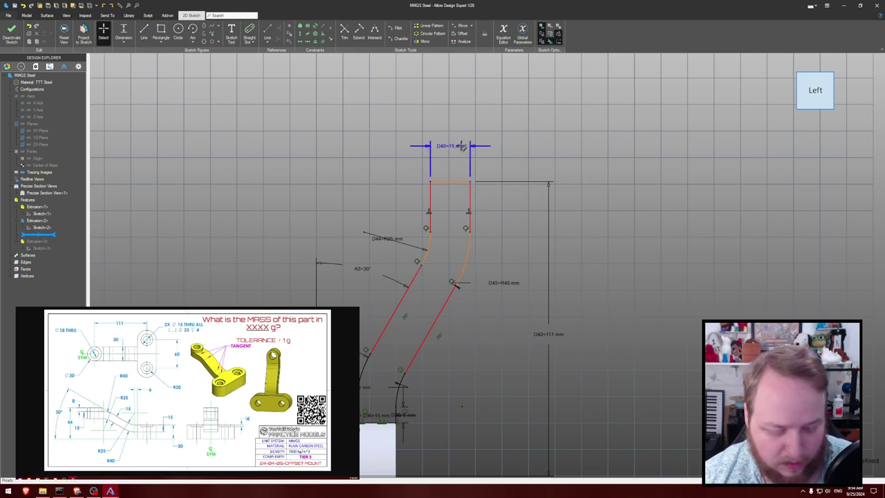
right_click(451, 181)
key(Escape)
mouse_move(471, 181)
mouse_down()
mouse_move(473, 151)
mouse_move(460, 148)
mouse_move(547, 149)
mouse_move(512, 147)
mouse_up()
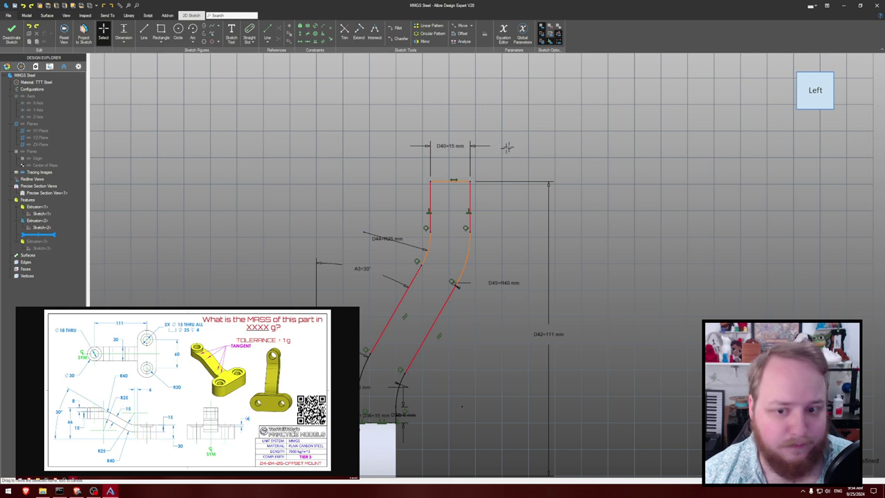
- Dimension the horizontal offset between the base's left edge and the right end of the top line, and finish the sketch
click(470, 181)
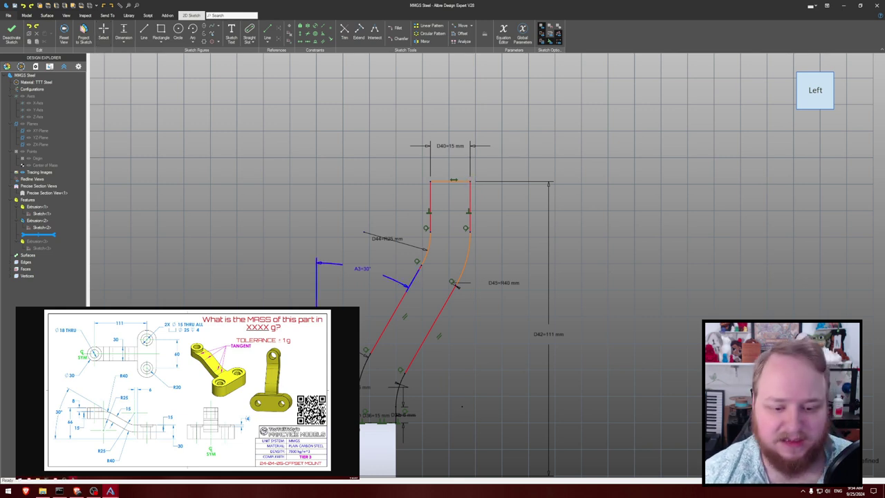
click(315, 475)
click(380, 131)
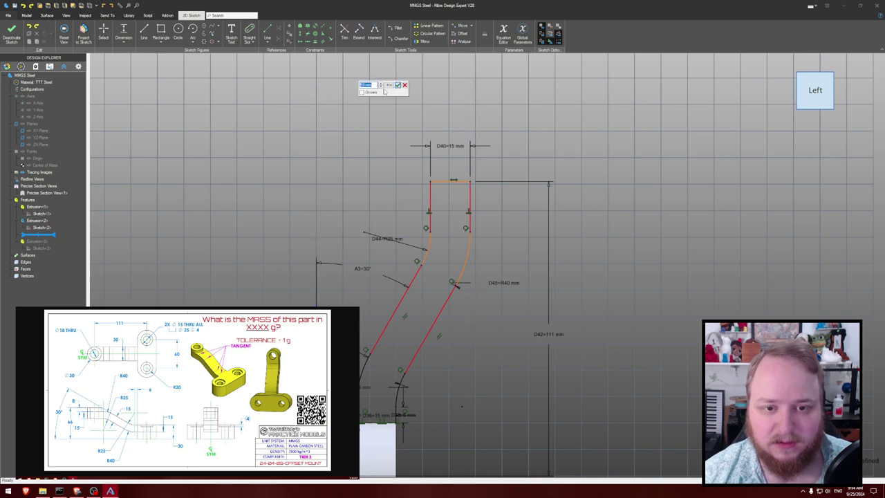
text(60)
key(Return)
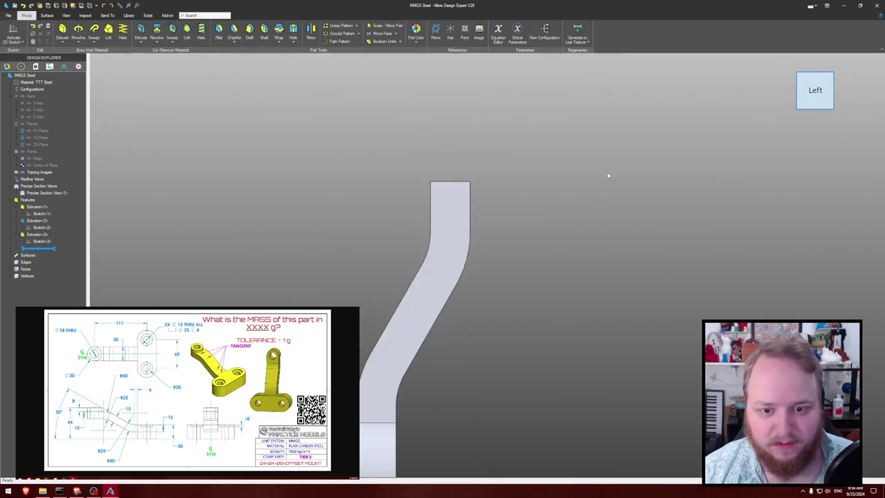
- Start a sketch on the flat back face at the arm's free end and project the face's end edge into it
scroll(605, 174, down, 1)
middle_drag(555, 213, 719, 94)
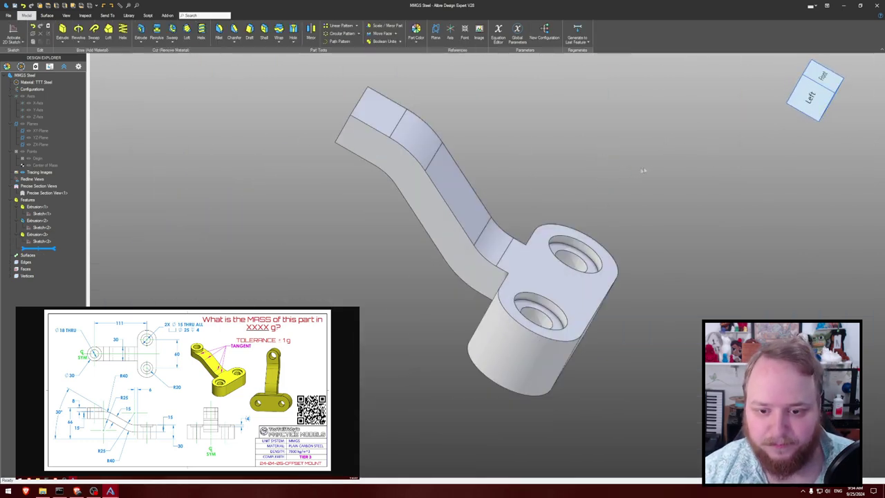
middle_drag(636, 173, 566, 194)
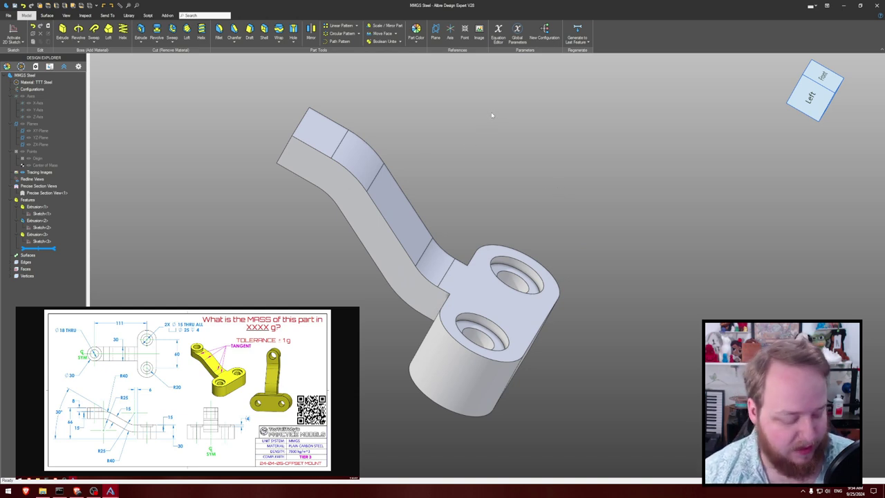
mouse_move(484, 125)
middle_down()
mouse_move(505, 118)
mouse_move(463, 114)
mouse_move(486, 183)
mouse_move(488, 174)
mouse_move(474, 174)
middle_up()
click(379, 116)
key(c)
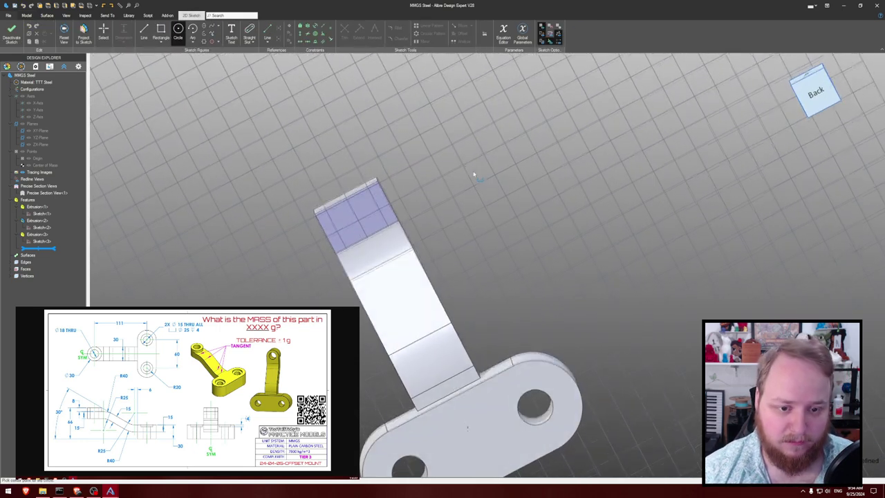
key(Home)
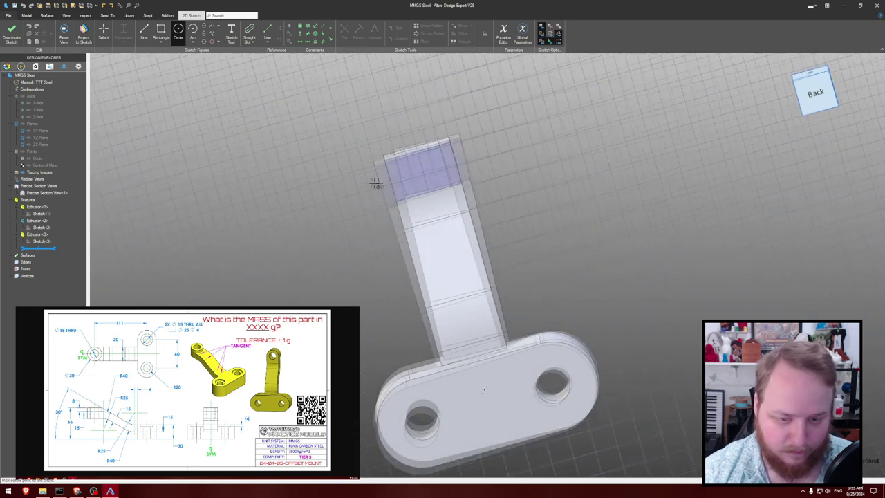
key(p)
click(486, 89)
click(543, 103)
click(557, 125)
click(598, 156)
middle_drag(582, 116, 519, 189)
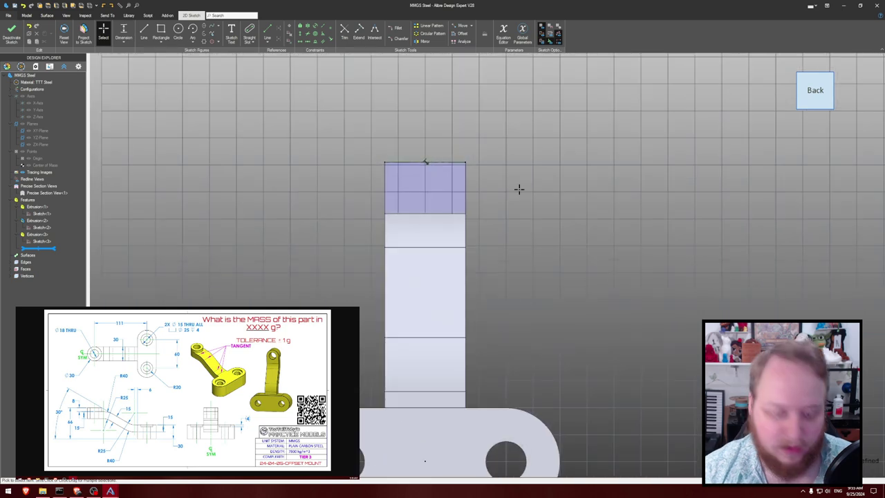
- Draw a 30 mm diameter circle centred on the midpoint of the projected end edge
key(c)
click(425, 162)
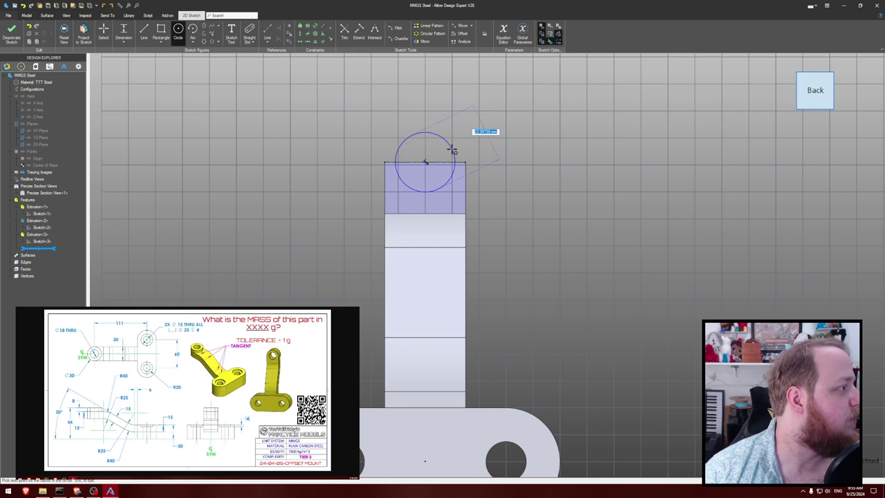
click(452, 149)
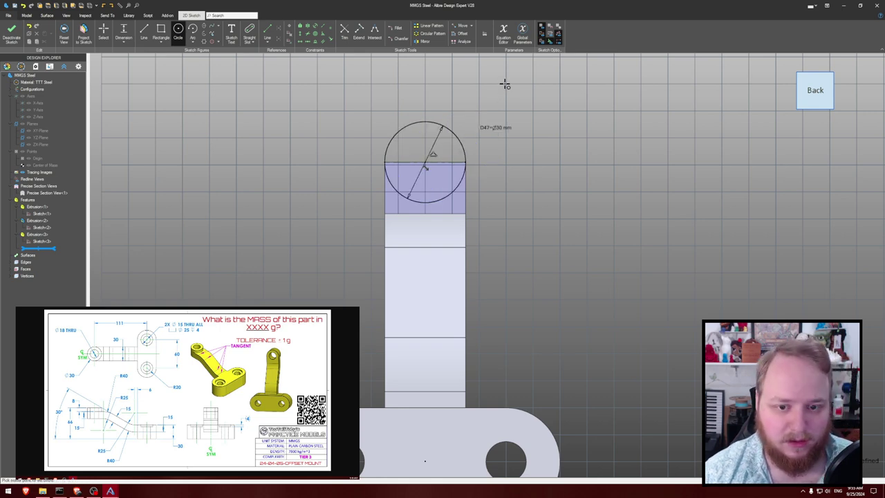
- Extrude the 30 mm circle as a boss in the reverse direction, back into the arm's end
key(e)
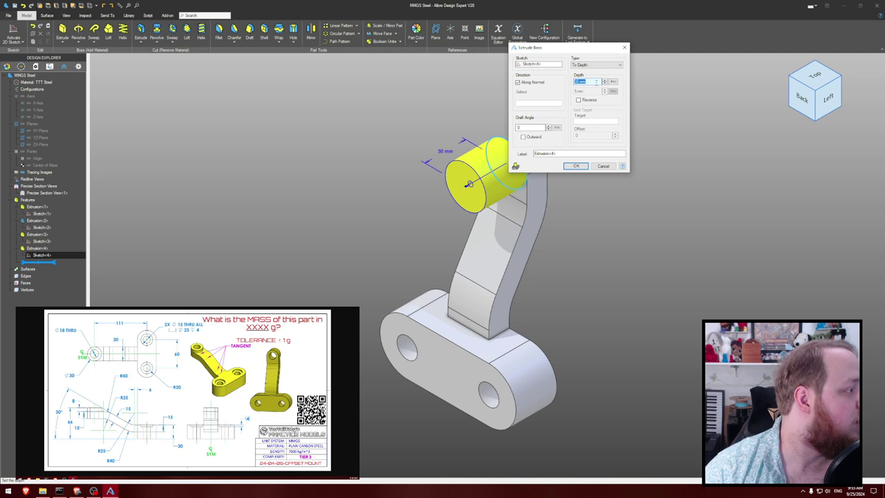
text(15)
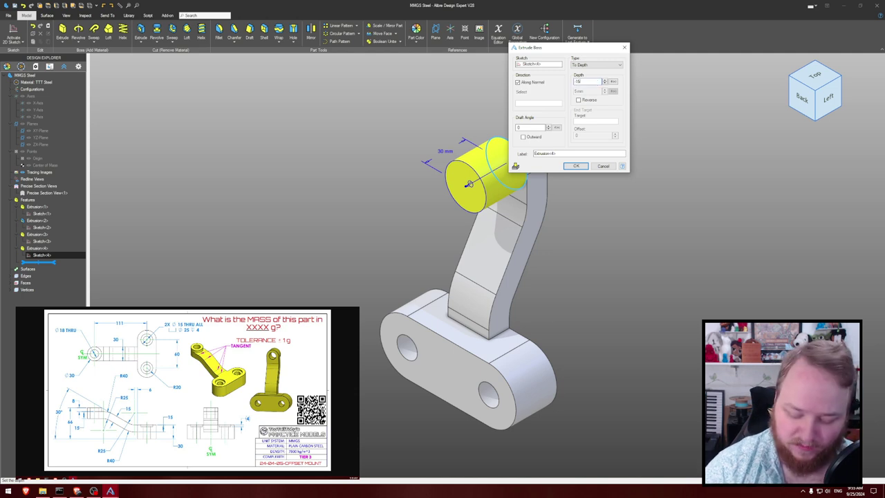
text(4)
key(Return)
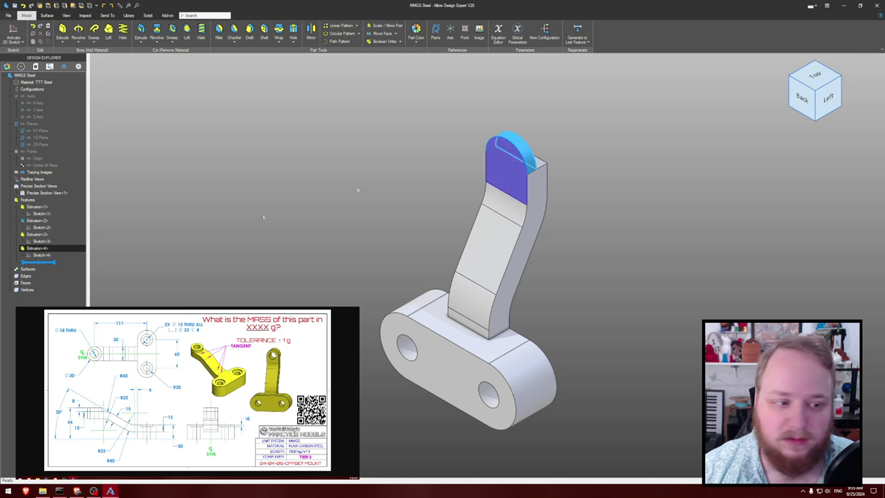
- Edit the arm-end boss extrusion so its depth expression groups the 15 mm and 8 mm terms in parentheses
right_click(50, 254)
click(69, 256)
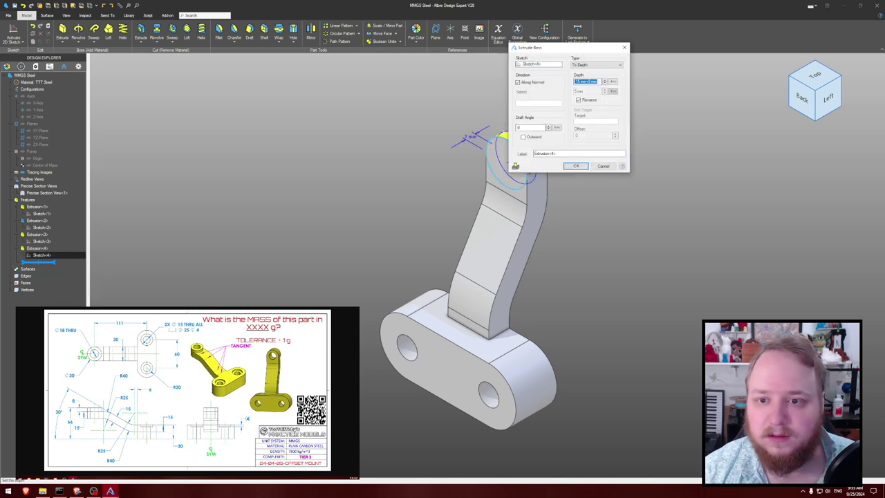
click(598, 82)
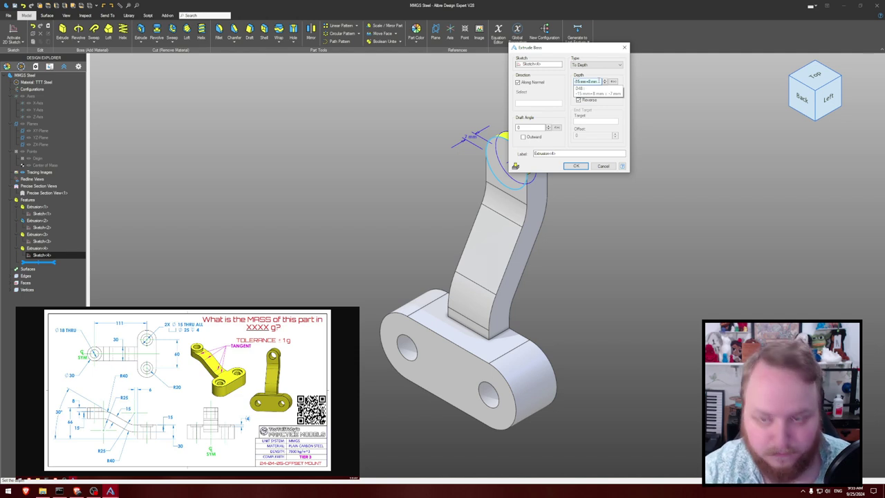
text(()
key(Return)
- Sketch an 18 mm diameter circle on the front face of the arm's round boss and make it concentric with the boss edge
middle_drag(592, 87, 557, 120)
click(394, 135)
key(c)
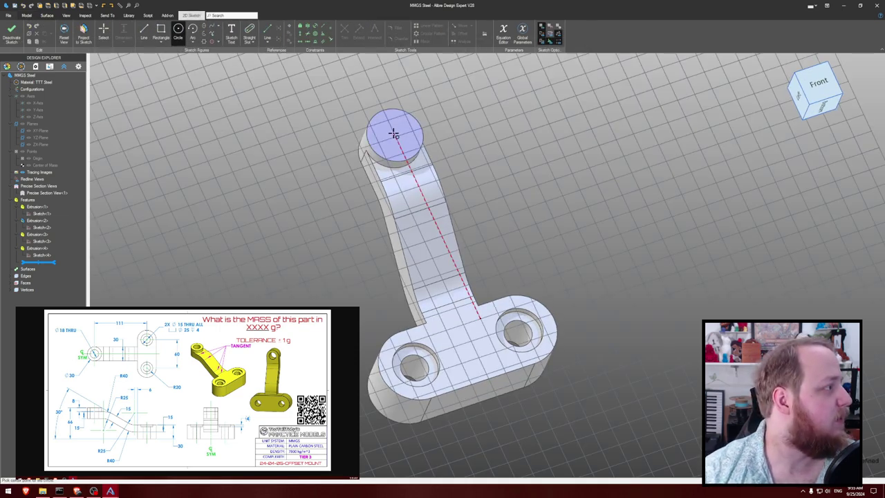
click(393, 134)
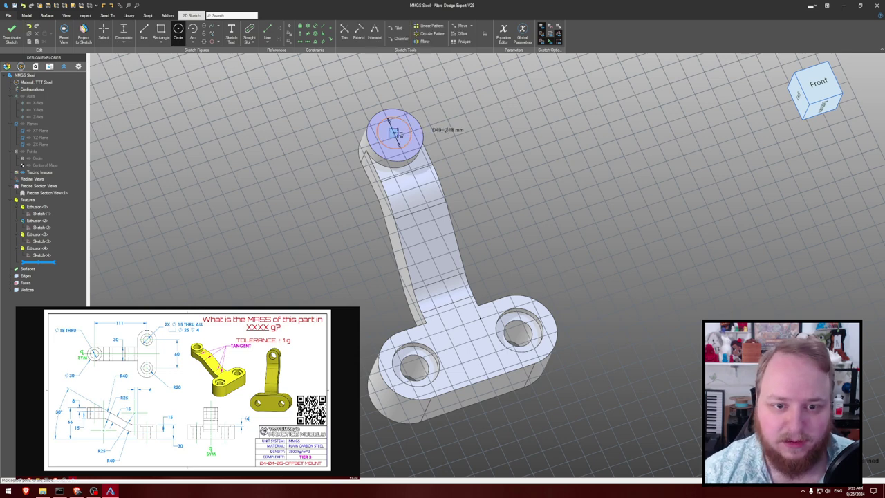
key(shift+c)
click(408, 126)
key(Escape)
- Extrude-cut the 18 mm circle through the round boss at the arm's end
key(shift+e)
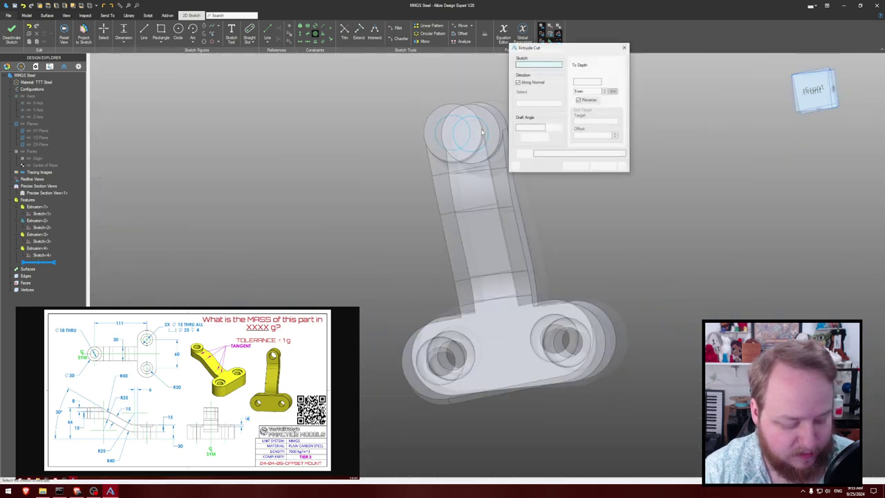
key(Return)
click(600, 130)
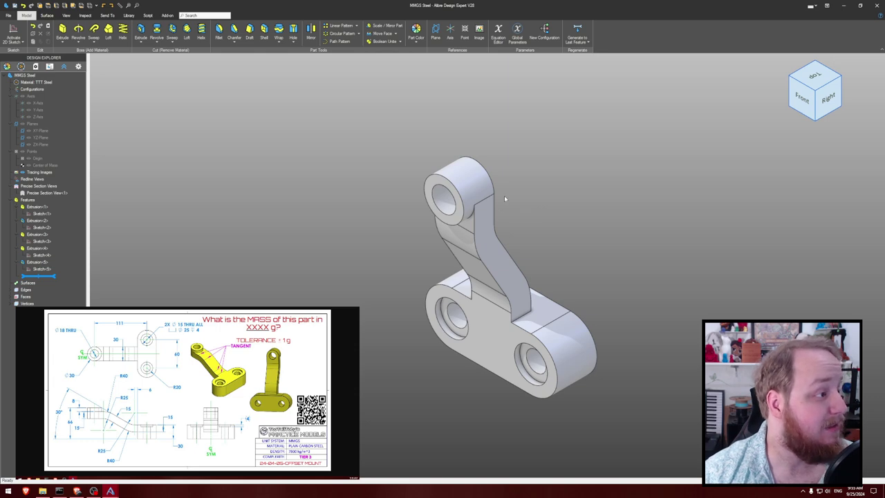
- Calculate the part's physical properties with the accuracy set to High
middle_drag(514, 212, 554, 201)
key(p)
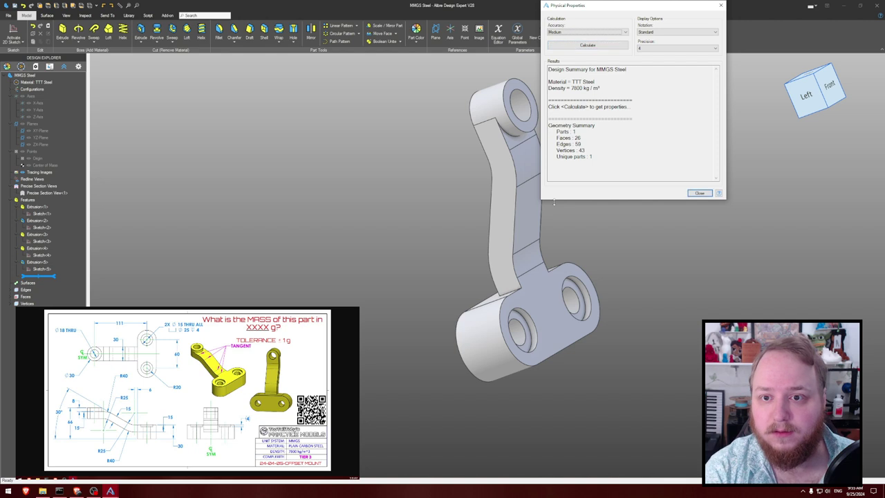
click(587, 32)
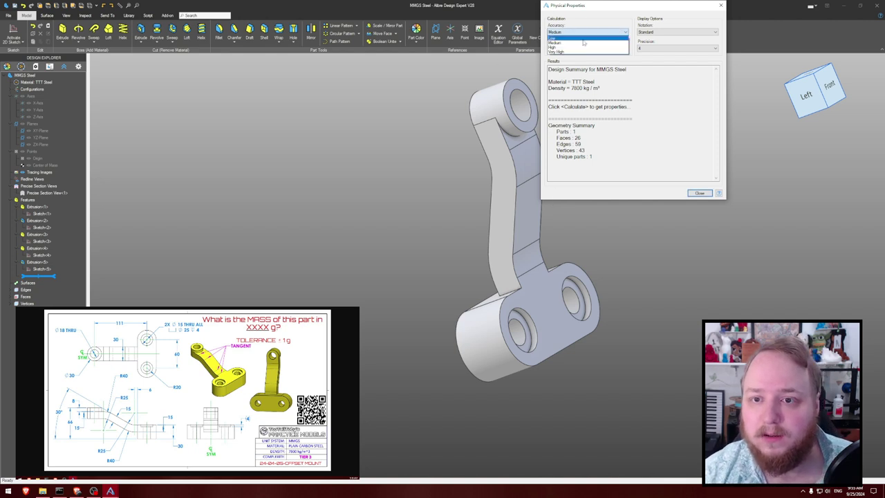
click(587, 42)
click(587, 45)
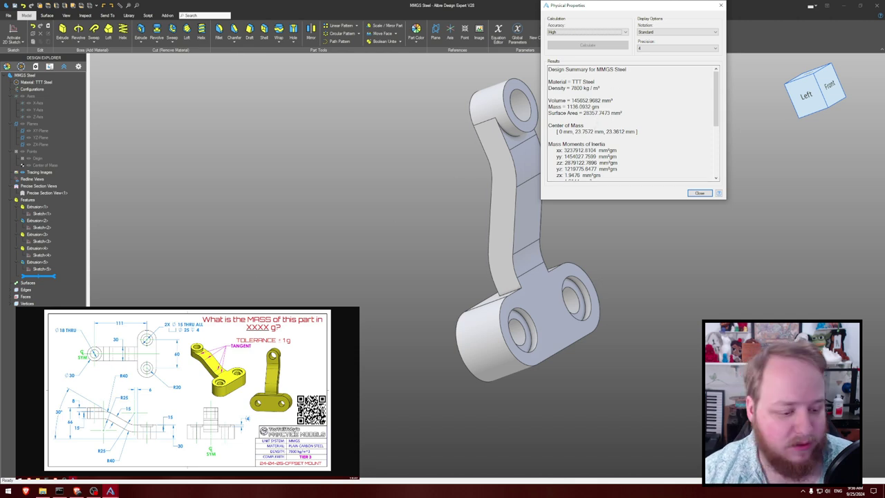
- Switch to the browser's practice model page and submit 1136 g as the mass of the Offset Mount
key(alt+Tab)
click(300, 405)
text(1136)
key(Return)
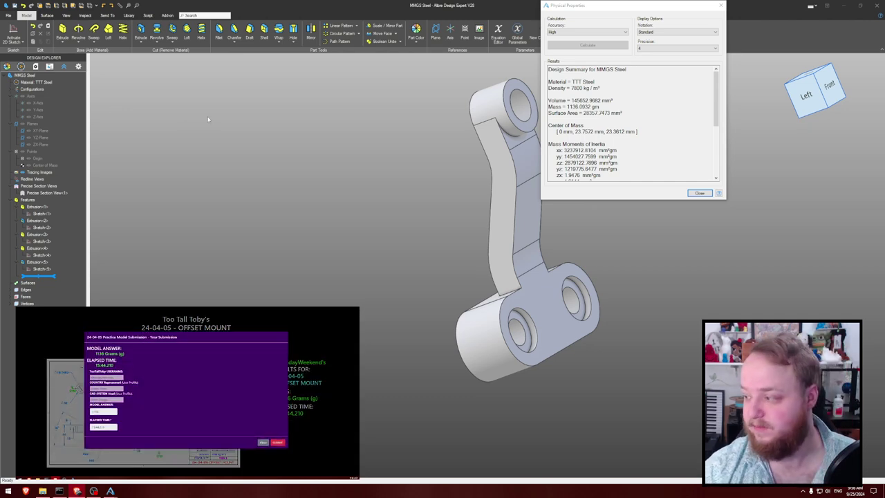
click(278, 442)
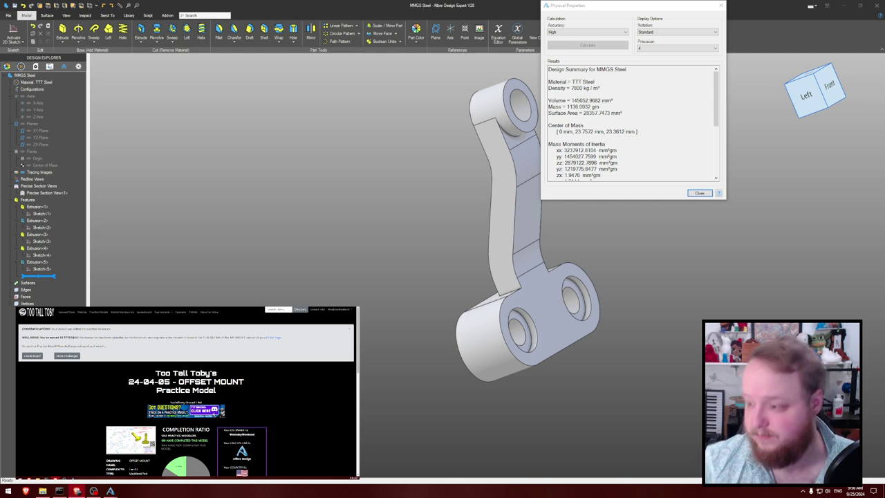
- Close the physical properties results and close the MMGS Steel part without saving changes
click(699, 194)
click(876, 6)
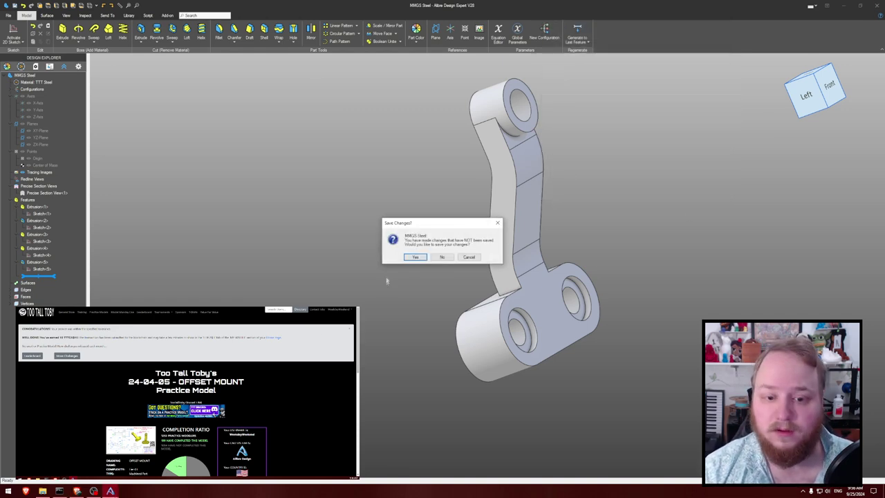
click(436, 257)
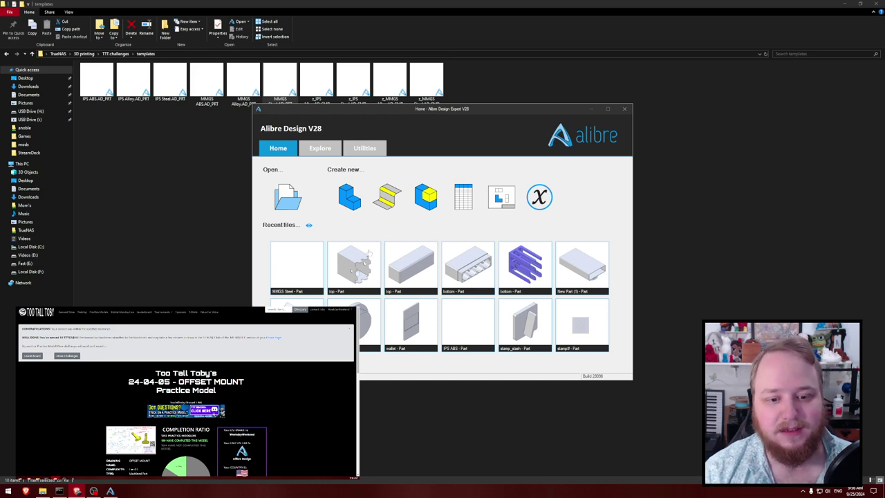
click(309, 260)
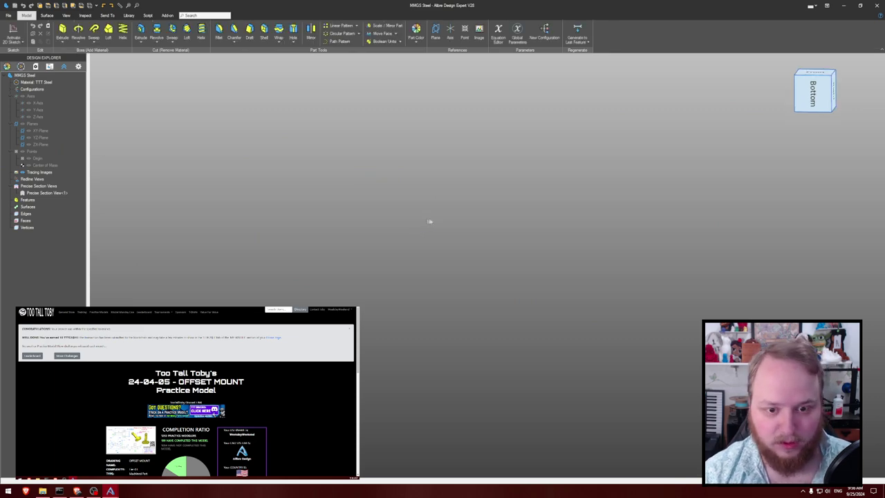
key(ctrl+shift+r)
middle_drag(438, 215, 406, 202)
scroll(426, 213, down, 2)
scroll(426, 212, down, 2)
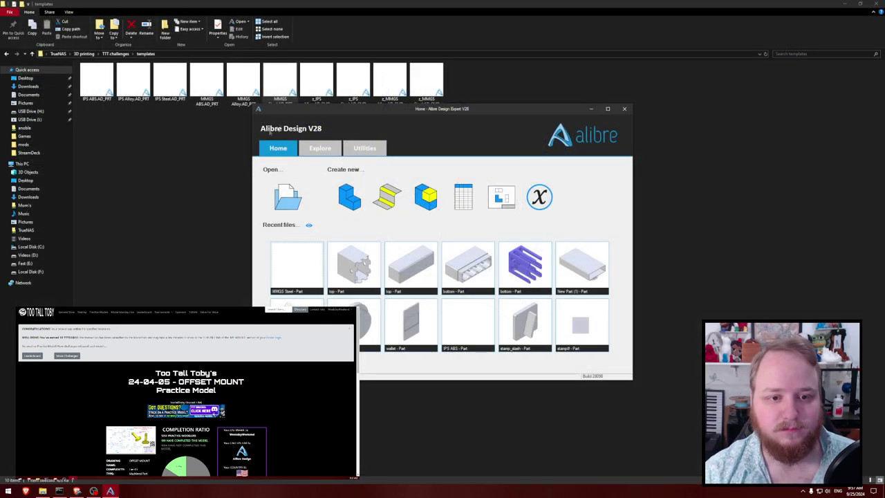
- Review the average, personal and fastest completion times on the Offset Mount results page
scroll(280, 460, down, 3)
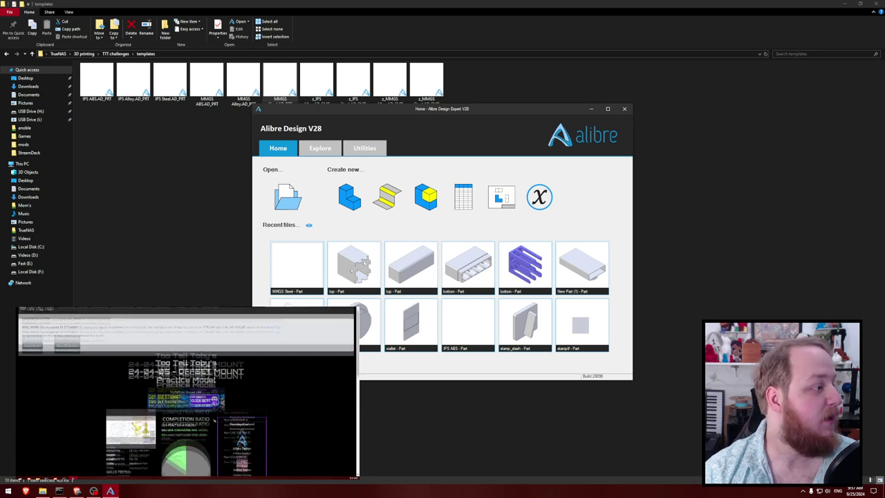
scroll(184, 445, down, 3)
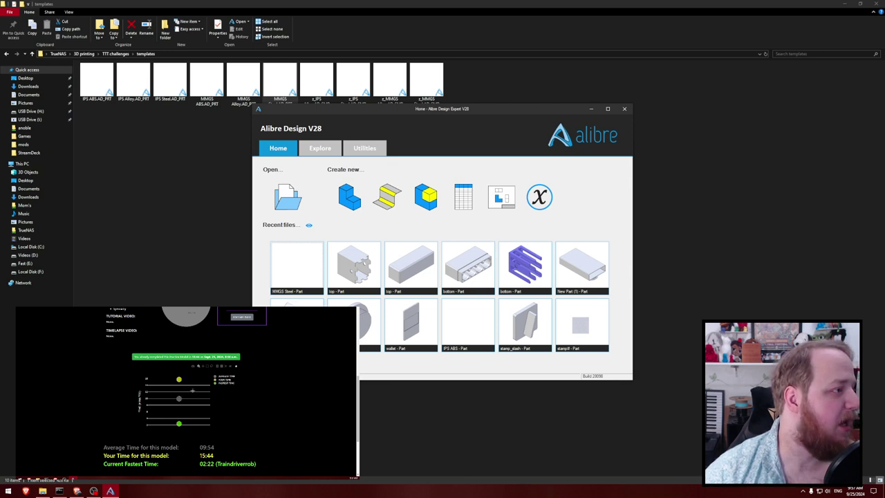
scroll(183, 396, down, 2)
scroll(186, 396, down, 1)
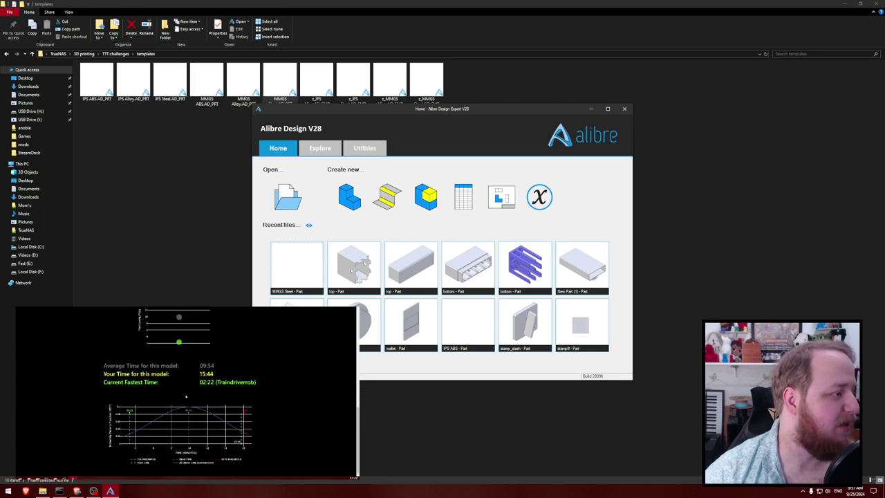
scroll(122, 388, up, 3)
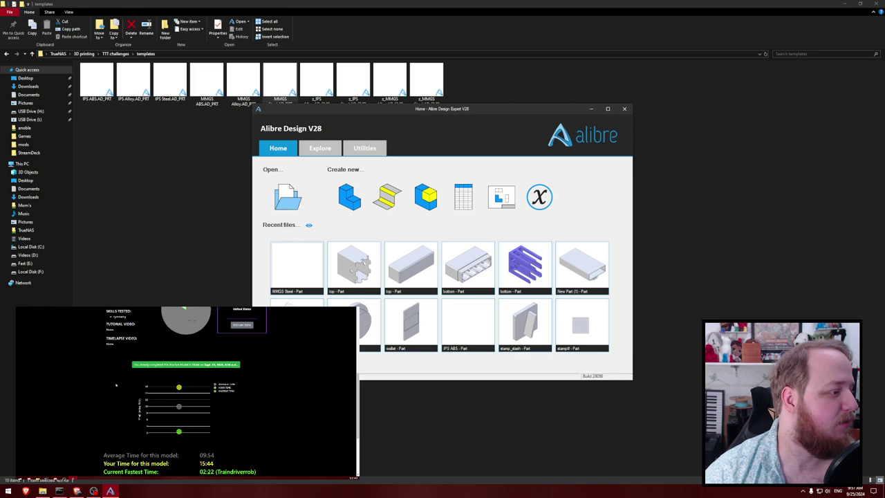
scroll(117, 385, up, 5)
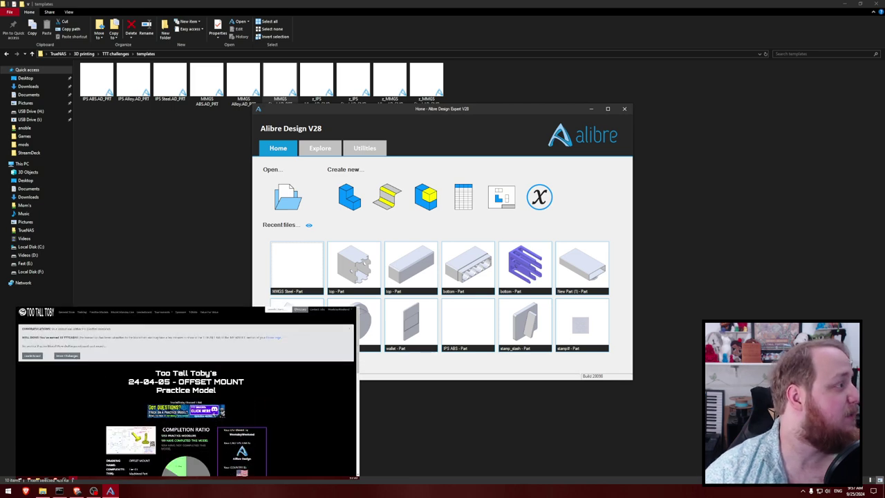
- Go to the Too Tall Toby practice models list and open the page for model 24-04-06
click(59, 355)
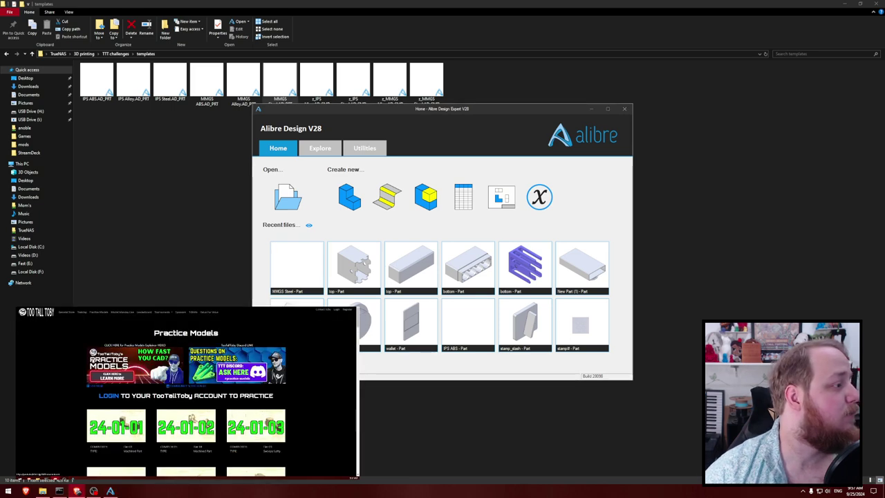
scroll(93, 360, down, 3)
scroll(331, 314, up, 5)
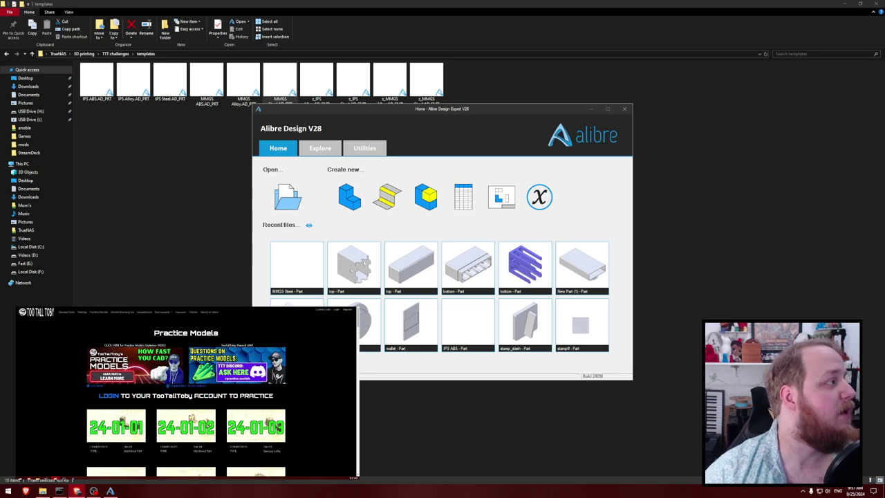
click(98, 314)
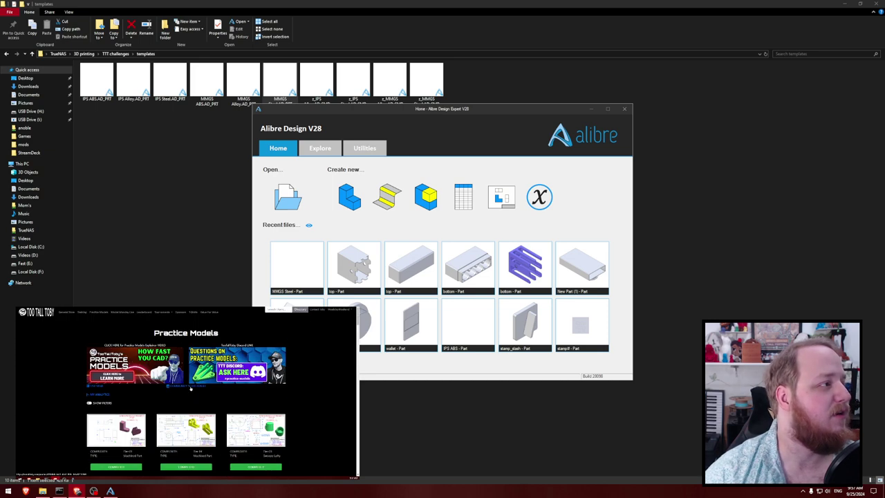
scroll(196, 389, down, 10)
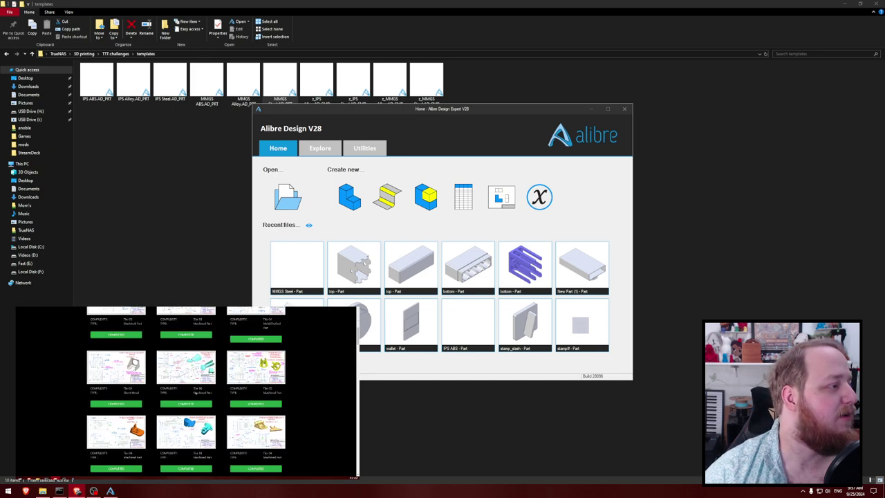
scroll(197, 393, down, 5)
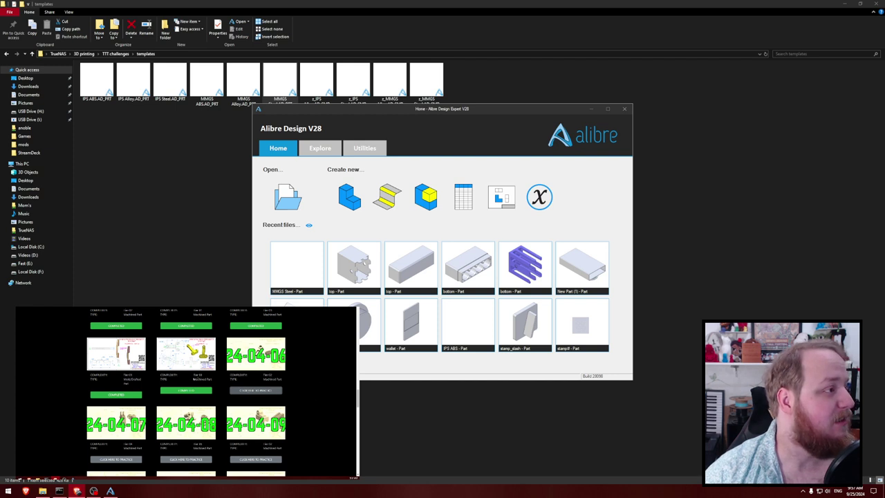
click(256, 390)
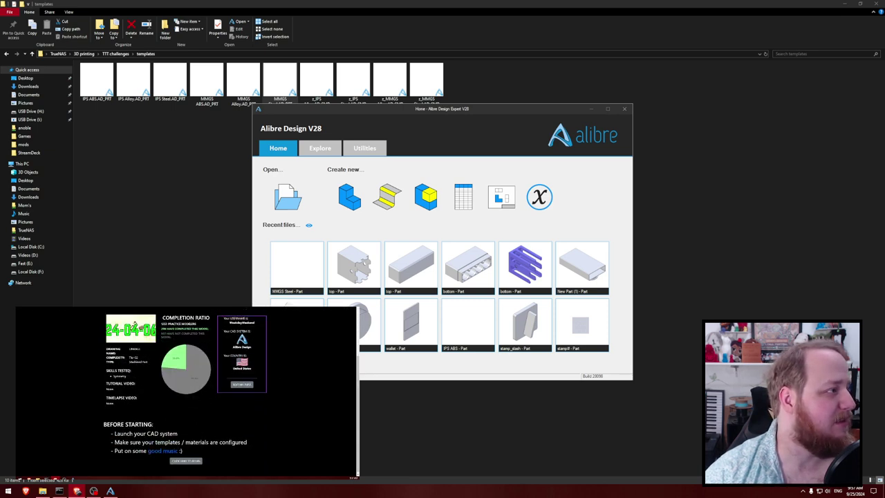
- Begin the 24-04-06 Linkage practice model and reveal its drawing to start the submission timer
scroll(135, 390, up, 1)
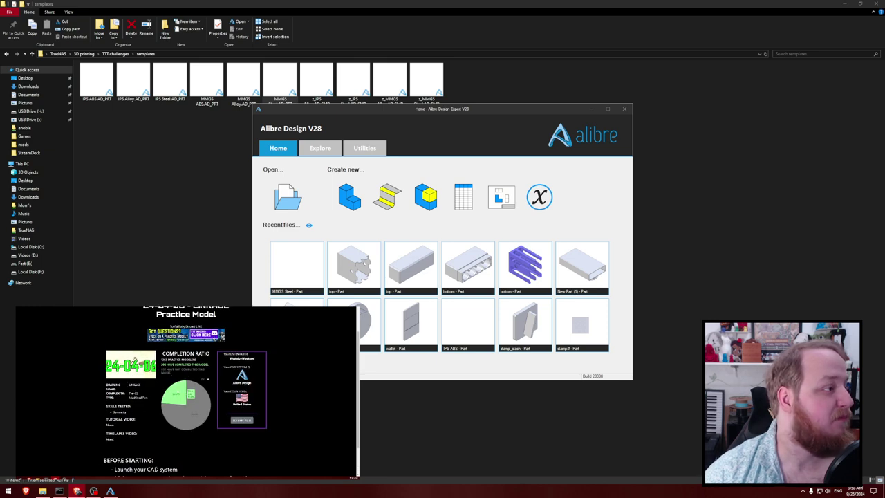
scroll(242, 414, down, 1)
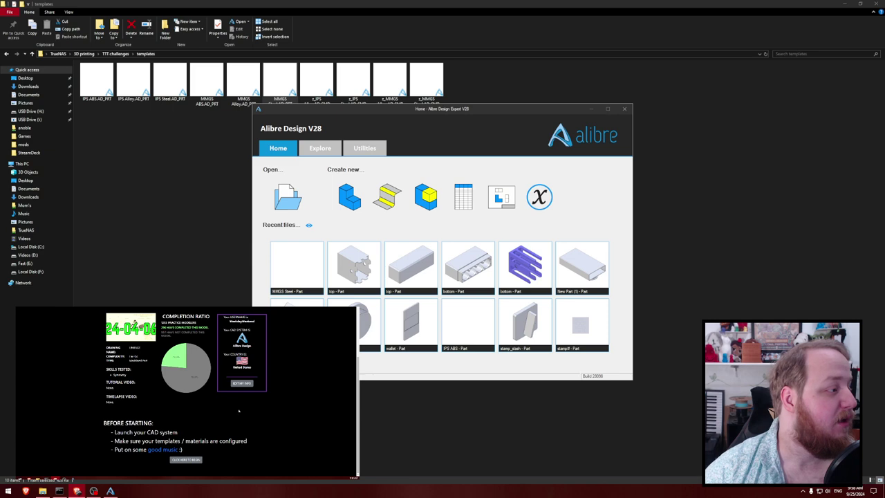
scroll(223, 439, up, 1)
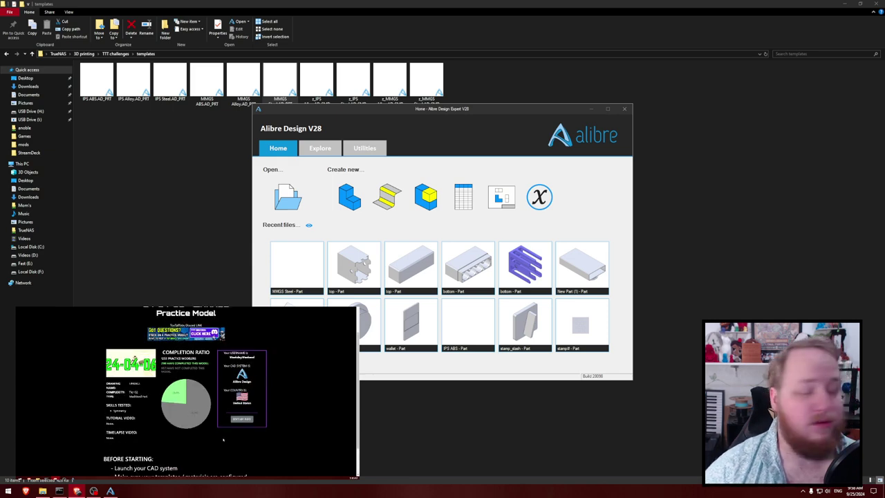
scroll(222, 440, down, 1)
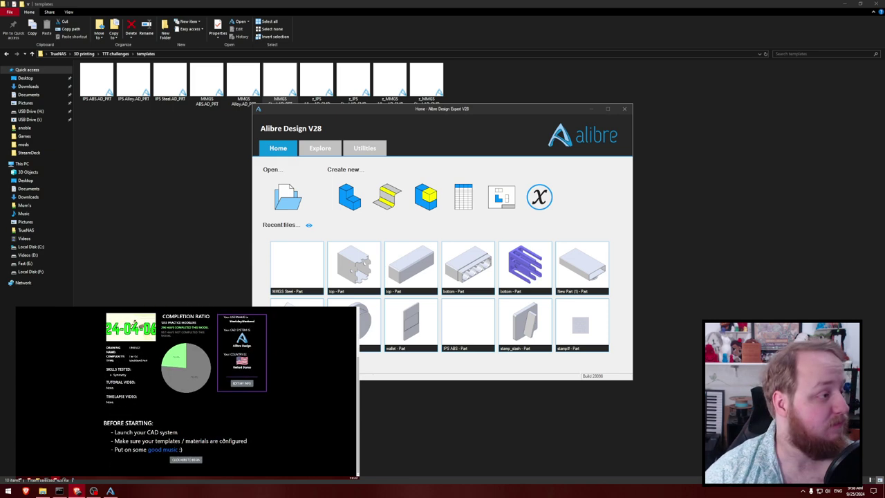
click(201, 459)
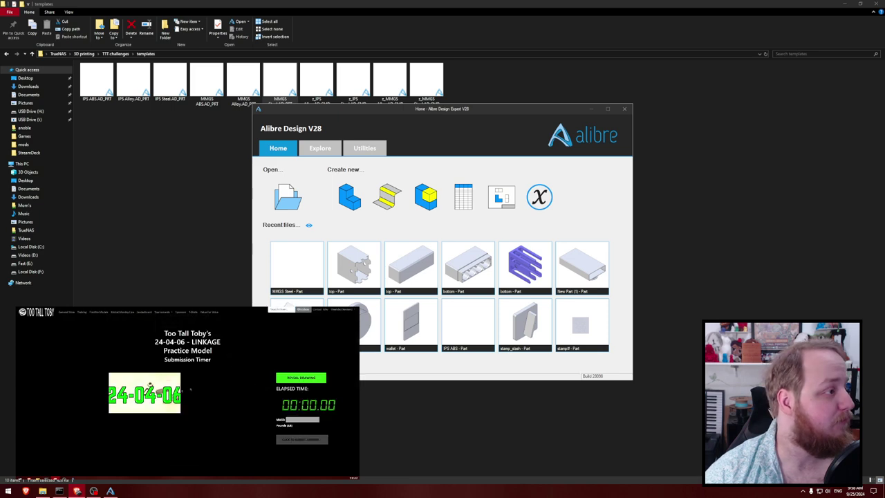
click(301, 378)
- Open the Linkage drawing image in its own browser tab for a full view
scroll(301, 387, down, 1)
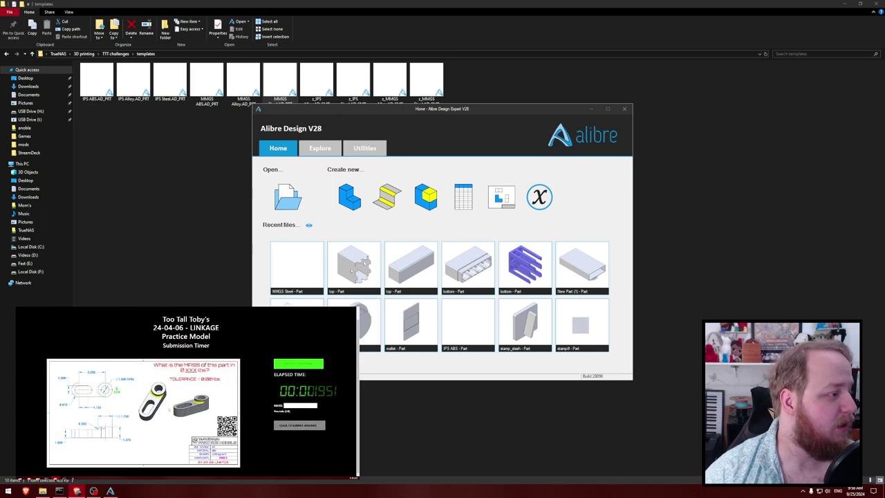
right_click(169, 409)
click(185, 415)
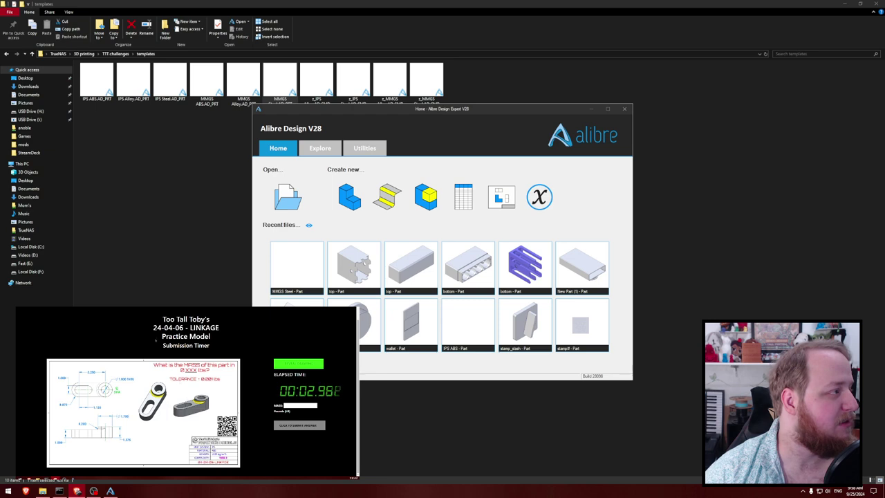
- Switch to the templates folder in File Explorer and open the IPS ABS.AD_PRT part template
click(198, 148)
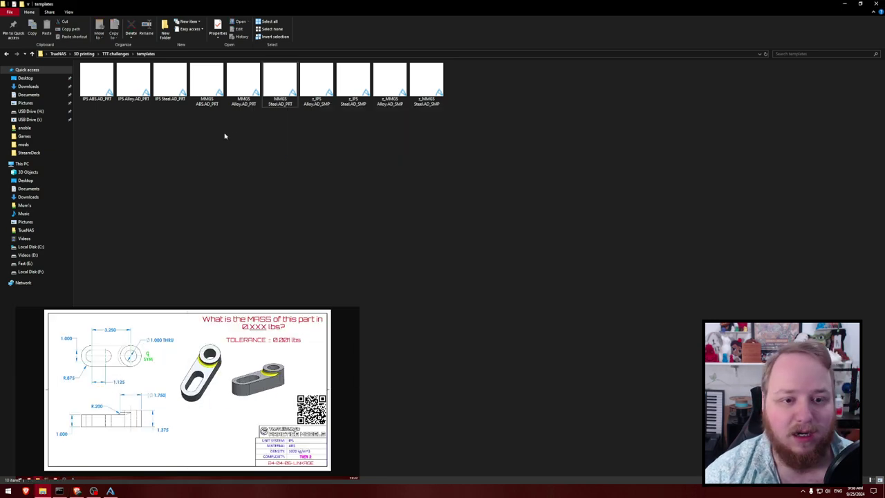
click(103, 72)
key(Return)
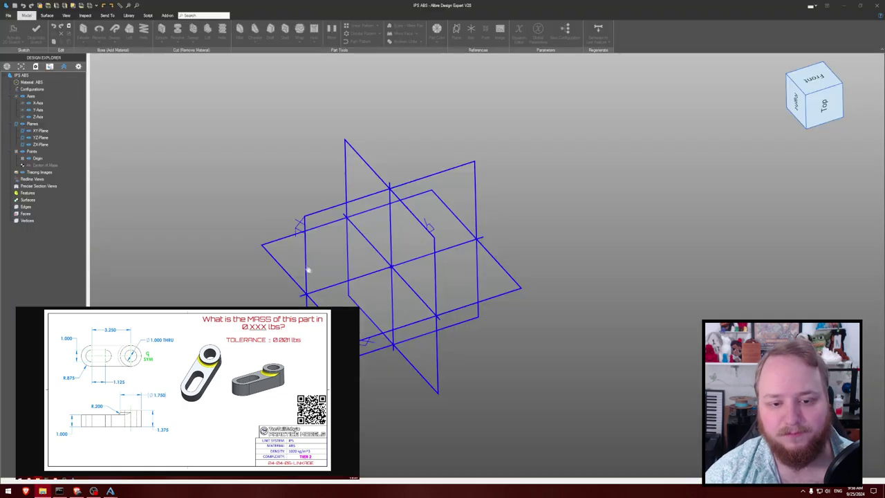
- Start a new 2D sketch on the XY plane
middle_drag(245, 237, 237, 189)
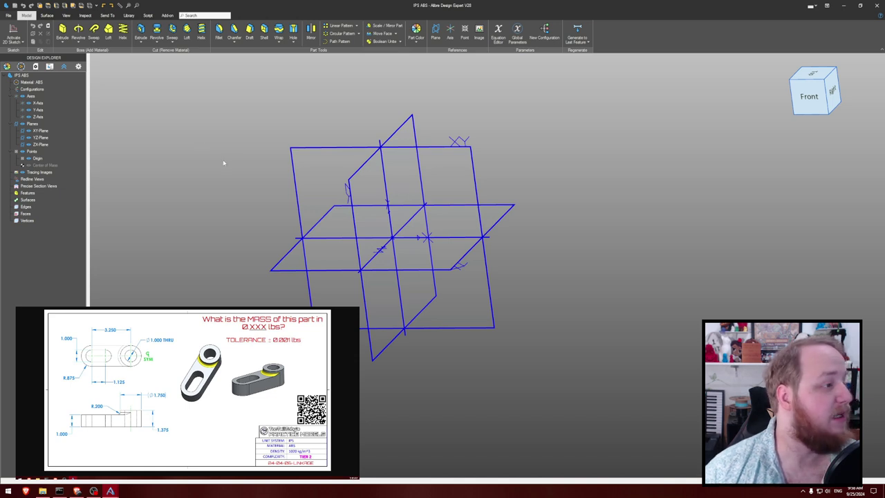
middle_drag(228, 165, 232, 159)
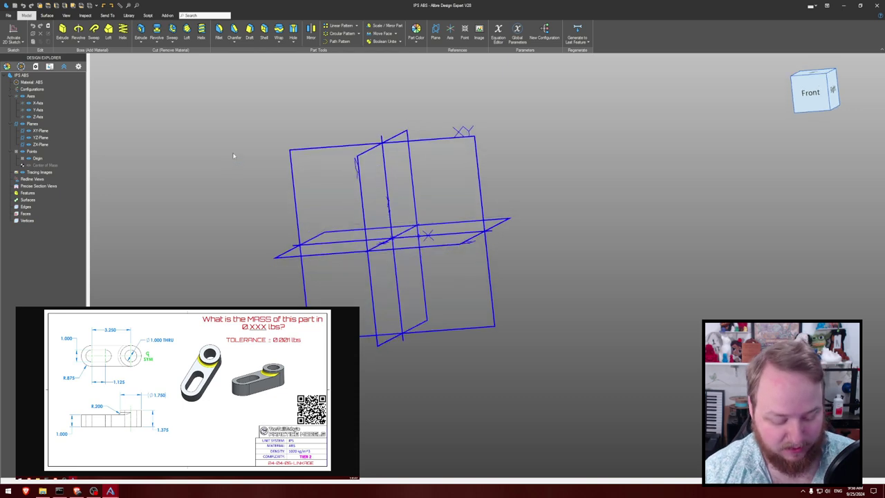
click(467, 134)
key(l)
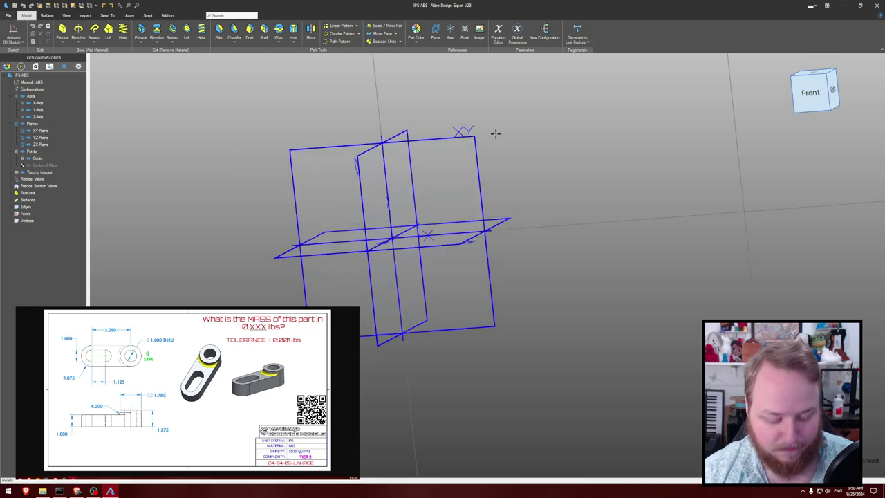
key(ctrl+shift+r)
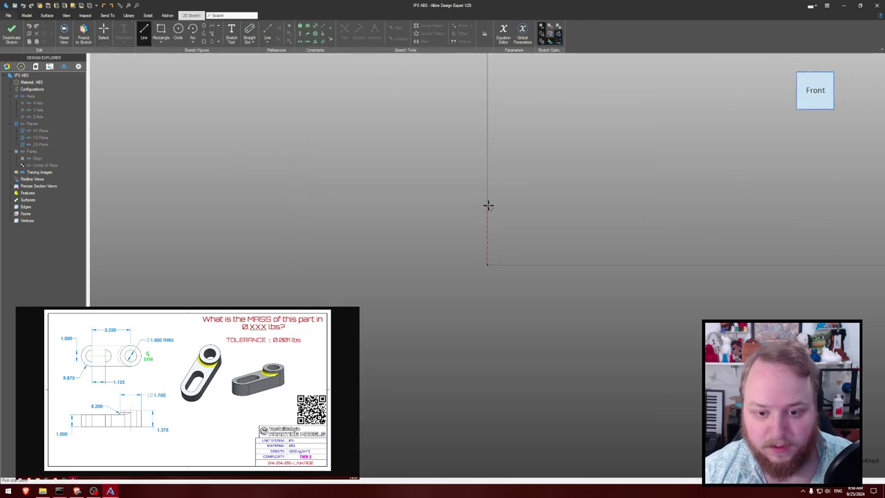
click(443, 222)
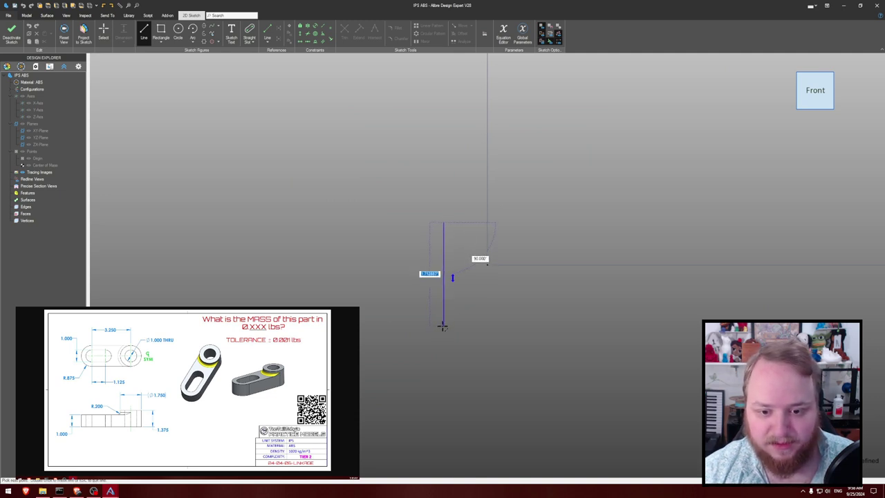
key(Escape)
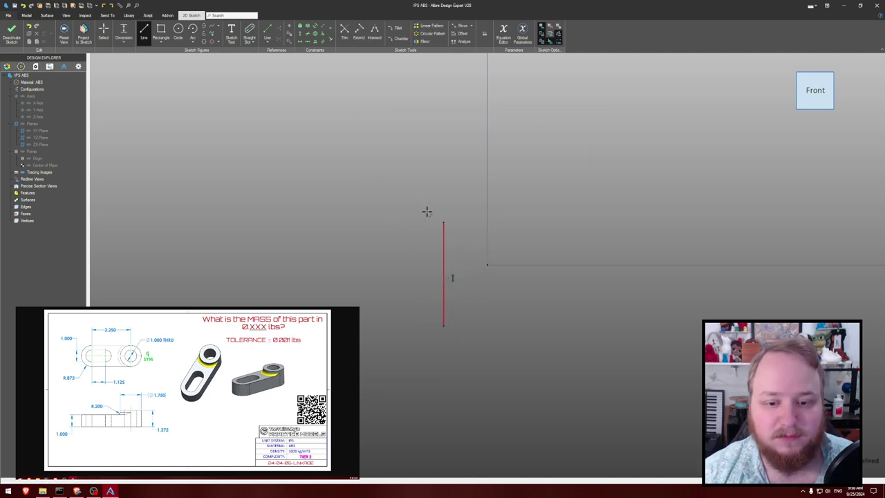
key(Escape)
click(443, 246)
key(Delete)
- Sketch a vertical straight slot on the vertical axis, with its centreline spanning the origin
click(252, 37)
click(253, 37)
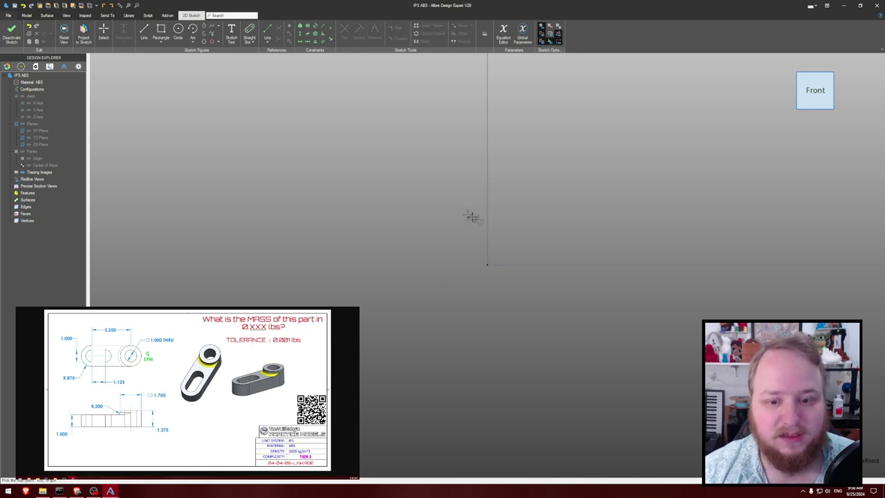
click(487, 214)
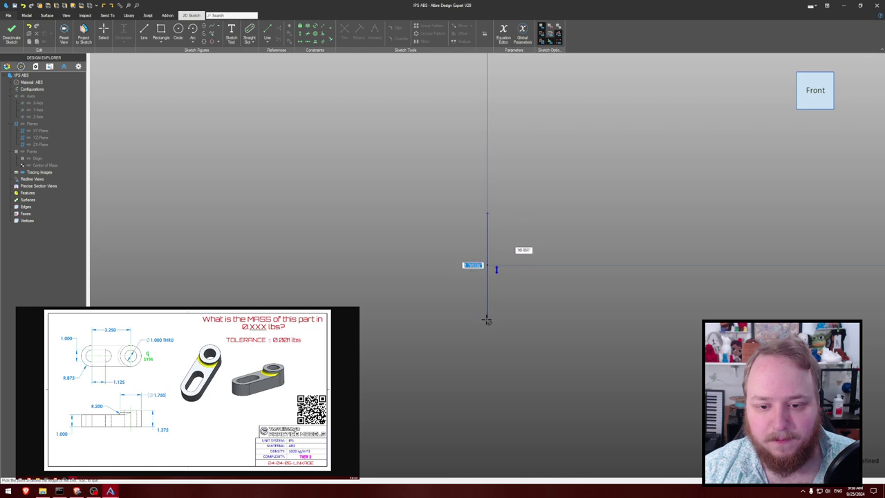
click(487, 319)
click(540, 235)
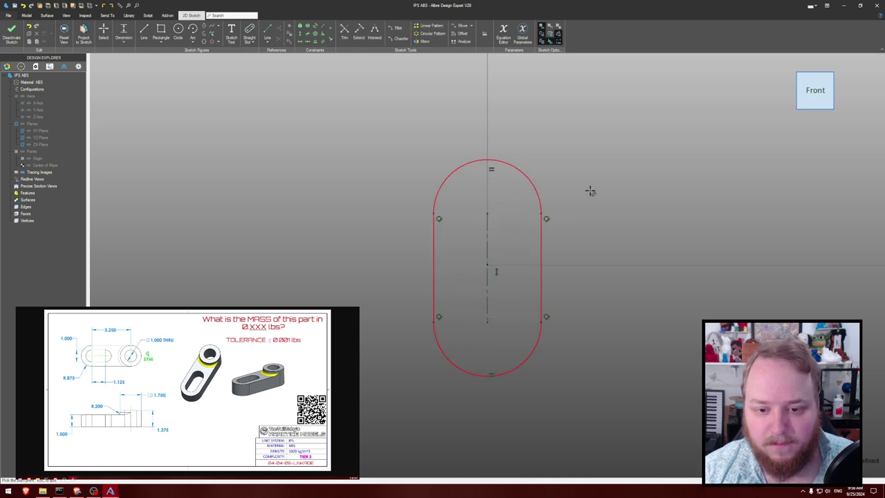
key(Escape)
- Constrain the origin as the midpoint between the slot's two arc centres
click(307, 41)
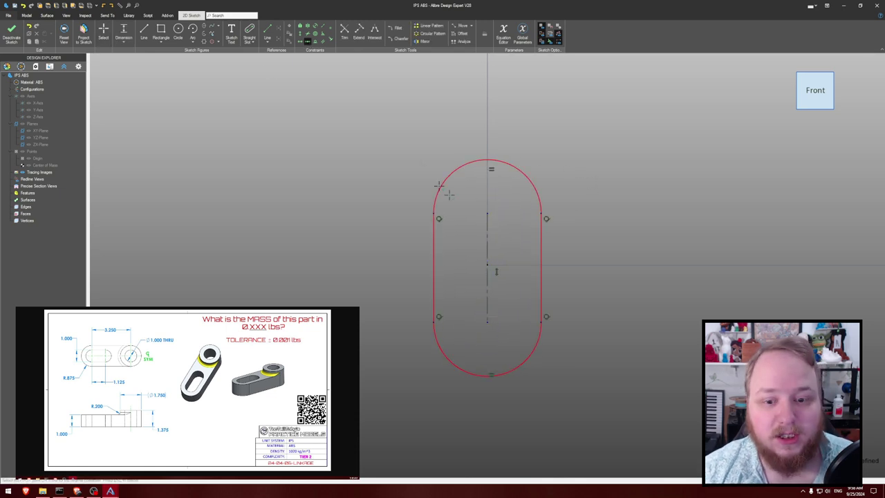
click(487, 213)
click(487, 322)
click(488, 266)
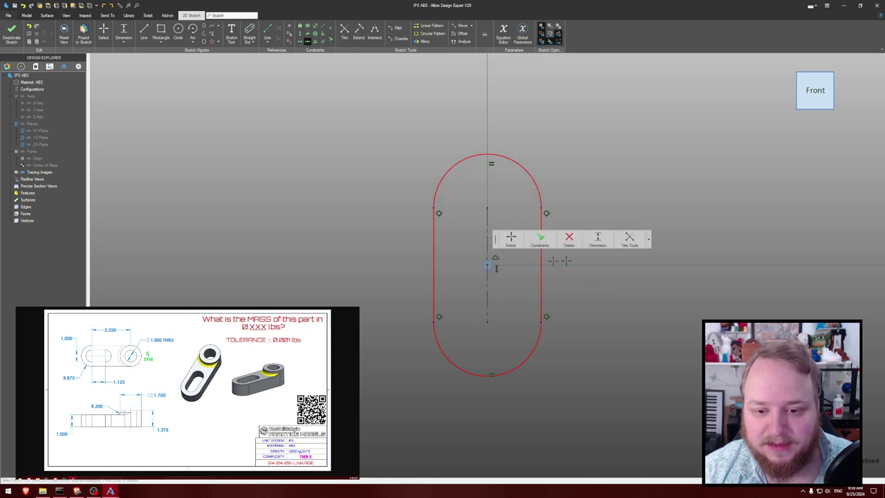
key(Escape)
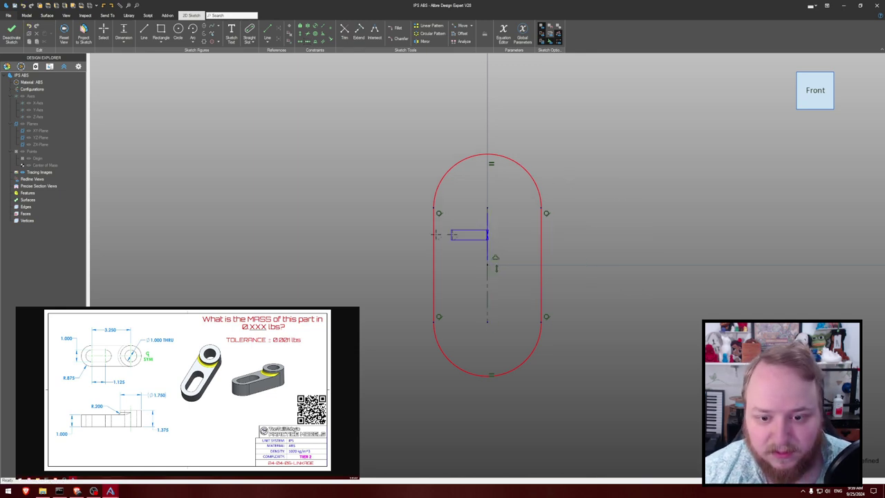
- Dimension the slot with a centre-to-centre distance of 3.25 in and an end radius of 0.875 in
click(487, 238)
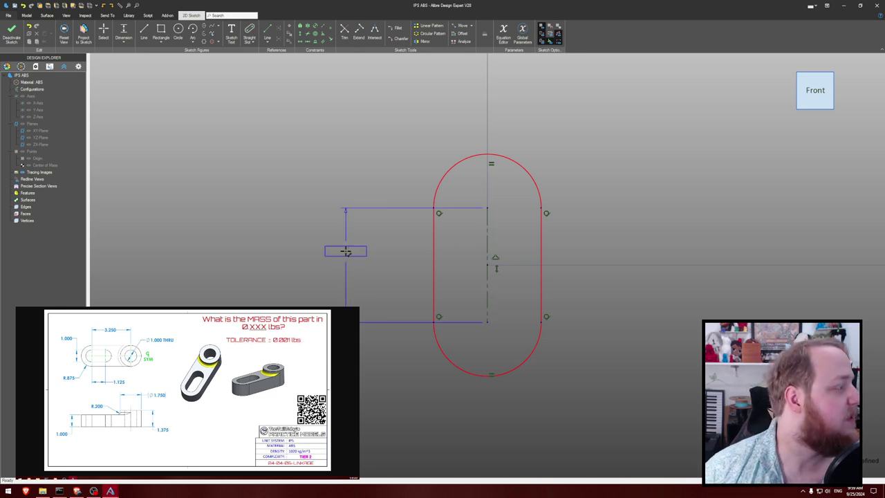
click(346, 251)
text(3.25)
key(Return)
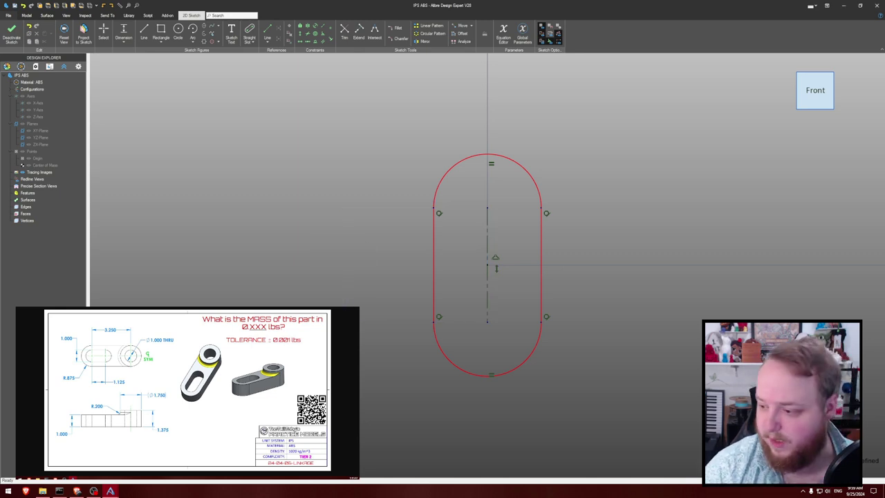
scroll(322, 257, down, 1)
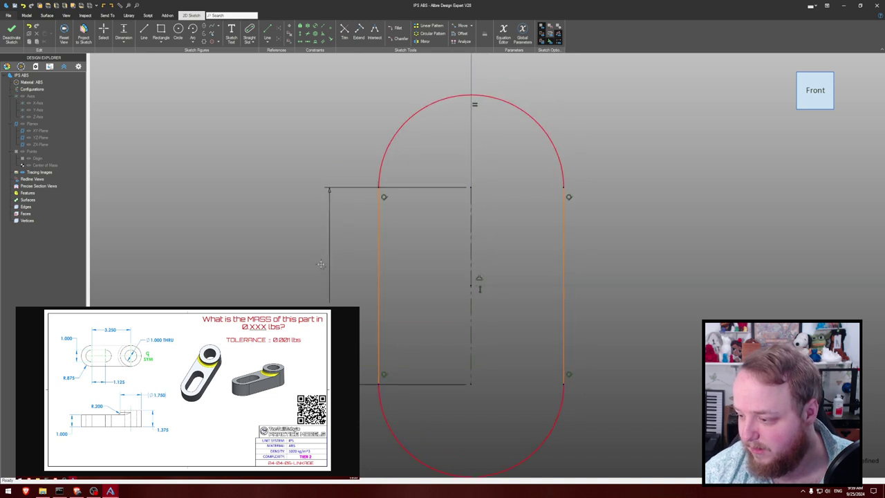
middle_drag(318, 246, 276, 213)
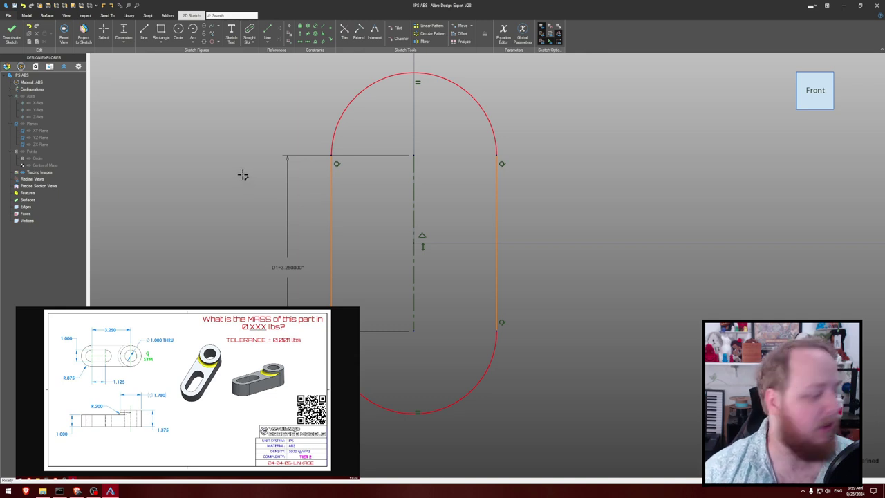
click(476, 97)
click(528, 84)
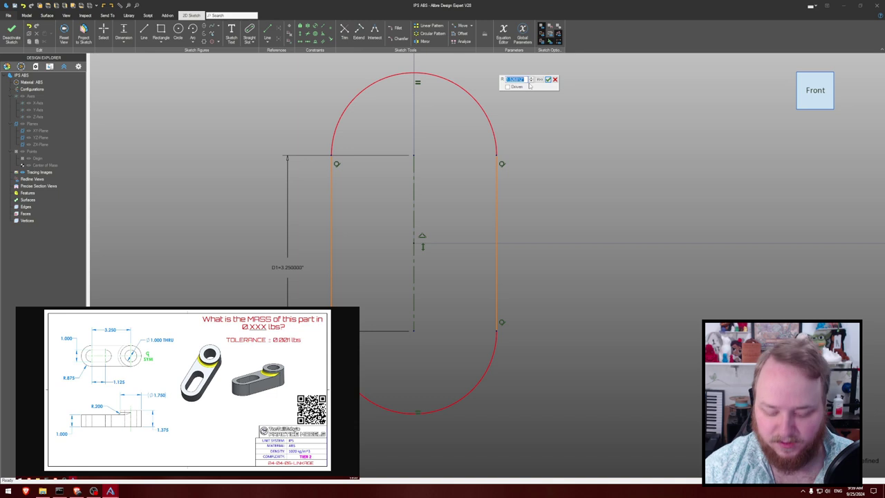
text(.875)
key(Return)
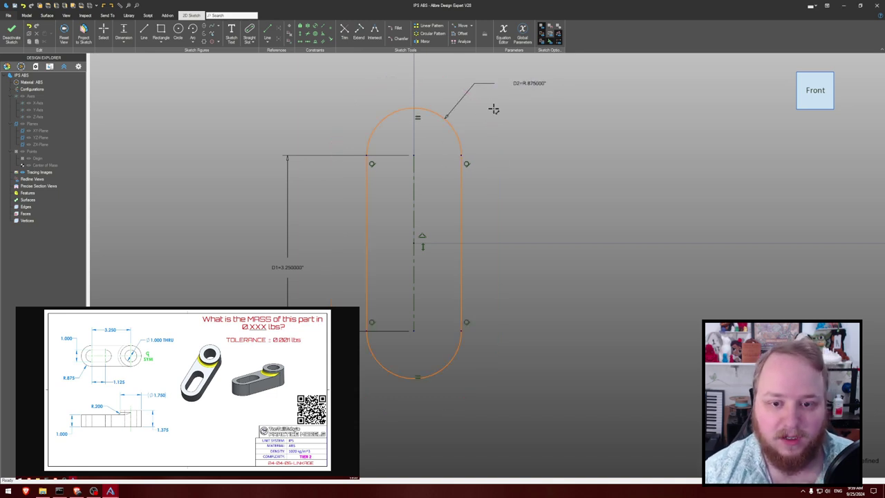
- Try to apply a vertical constraint to the slot's straight side
key(v)
click(462, 197)
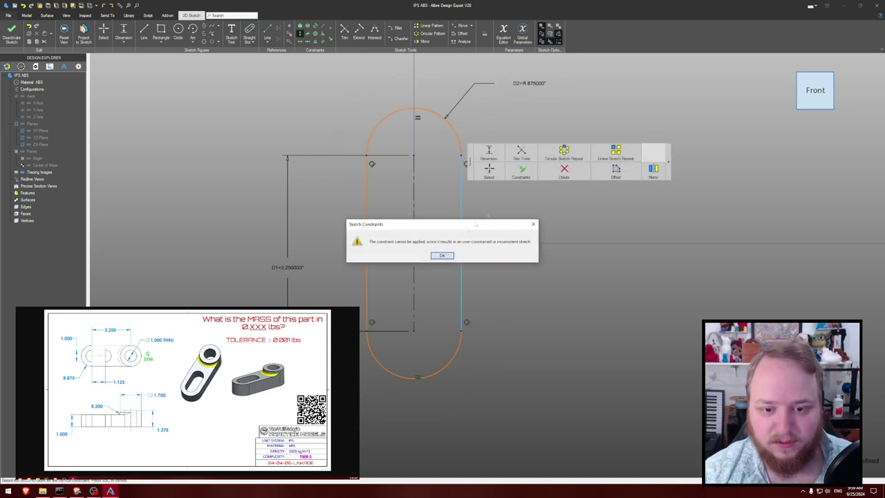
click(442, 255)
- Make the slot's centreline coincident with the origin
drag(461, 154, 510, 173)
key(c)
click(462, 202)
click(413, 243)
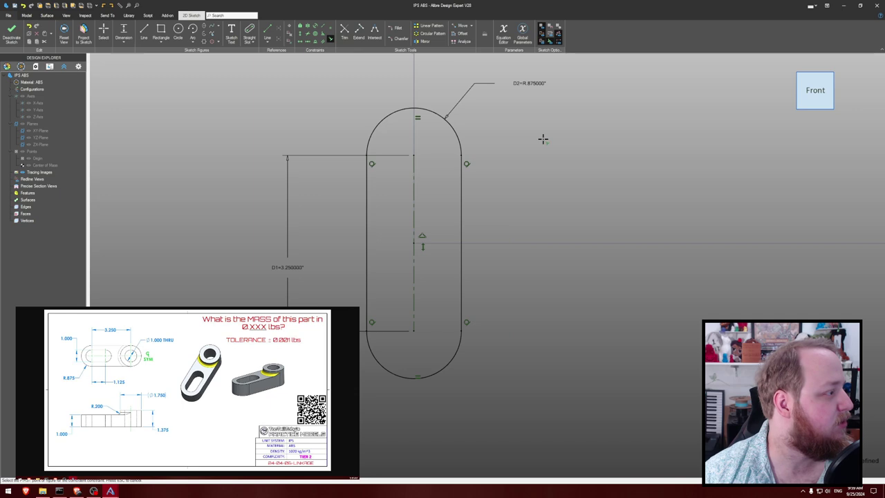
- Extrude the slot profile 1 in and start a new sketch on the body's front face
text(e1)
key(Return)
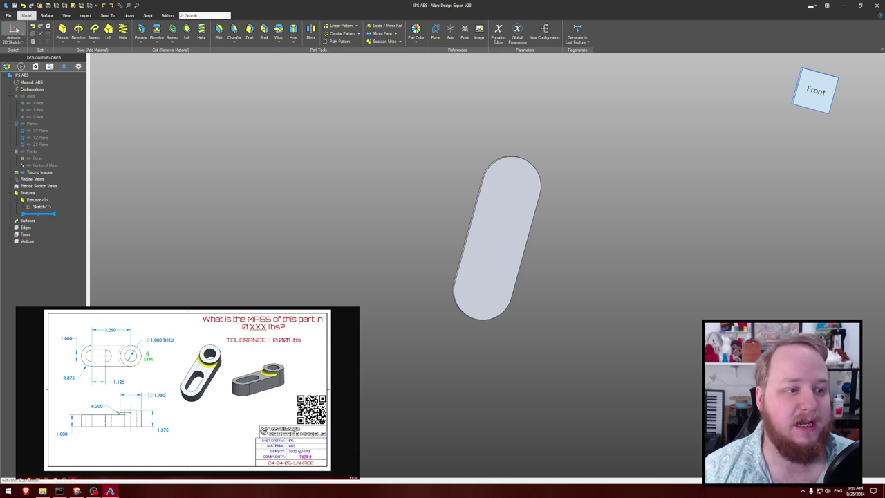
click(14, 33)
click(491, 218)
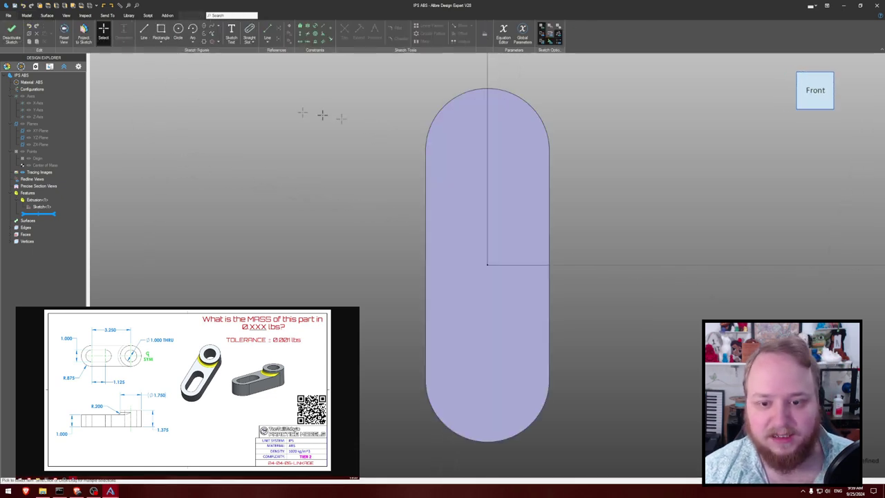
- Sketch a smaller vertical straight slot in the lower half of the face and set its centre-to-centre distance to 1.125 in
click(248, 31)
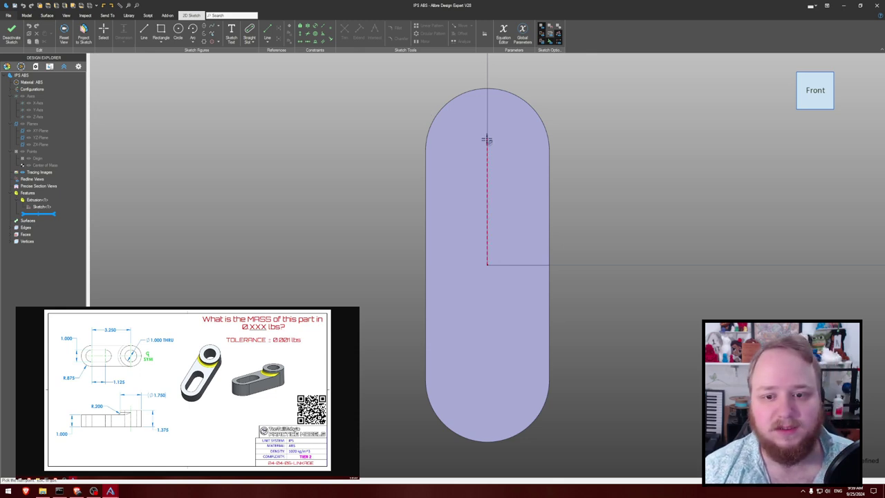
click(487, 264)
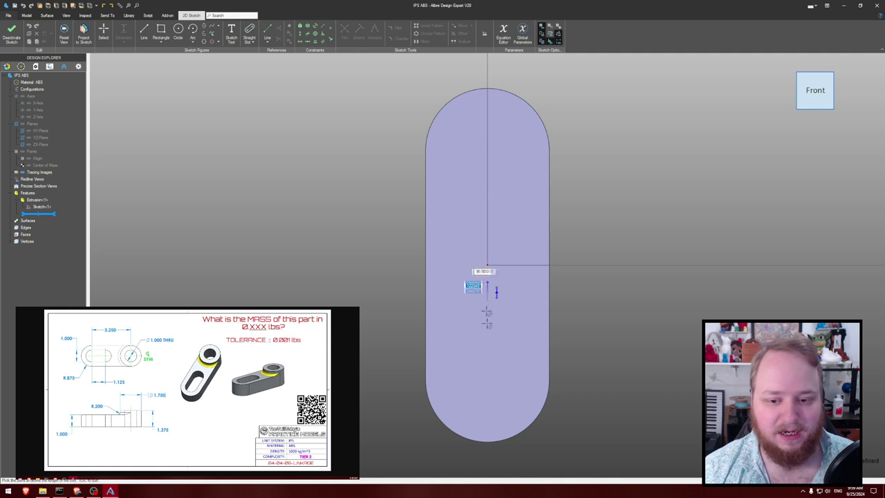
click(488, 384)
click(516, 350)
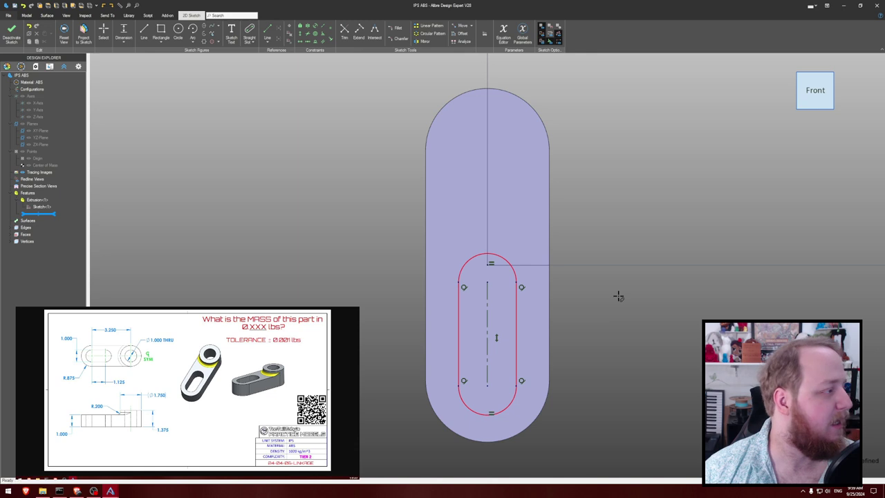
click(487, 315)
click(631, 309)
key(Return)
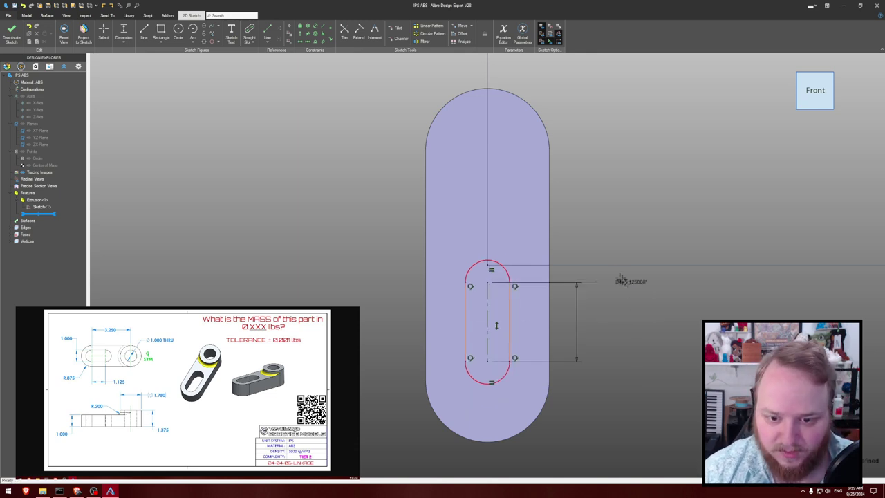
- Align the small slot's upper centre vertically with the origin and dimension its end radius as 1 in
click(487, 265)
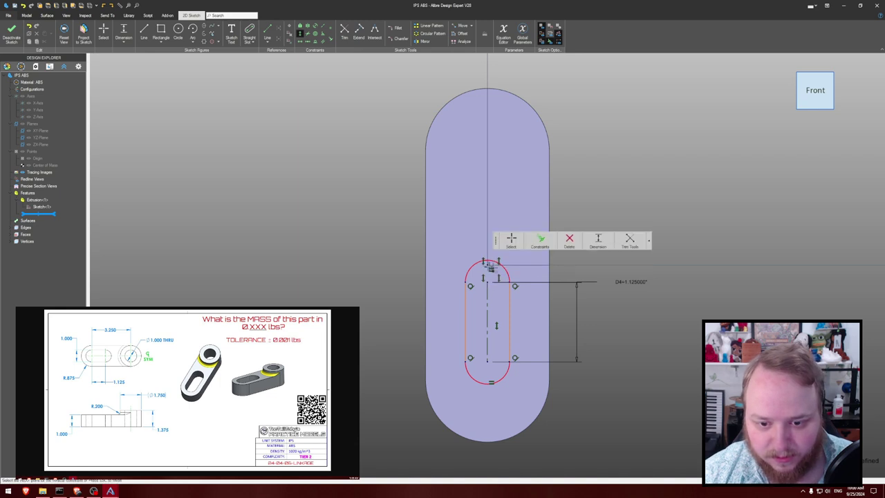
key(Escape)
key(d)
click(496, 265)
click(517, 225)
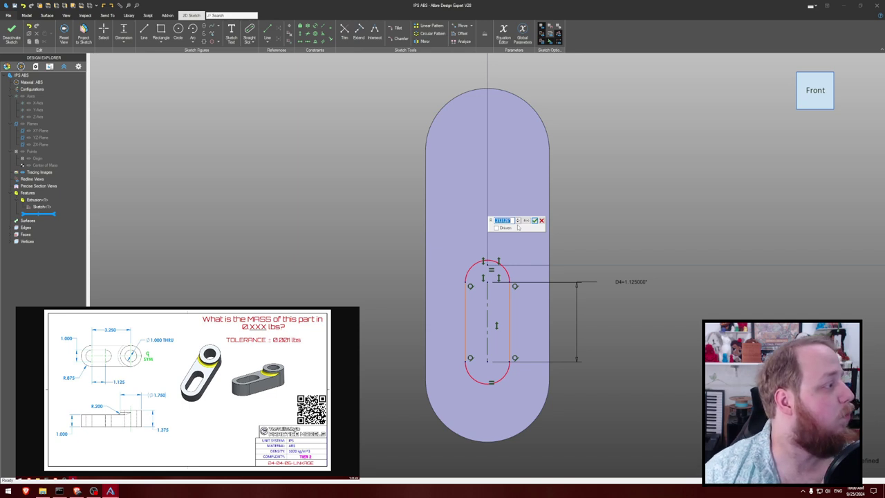
text(1)
key(Return)
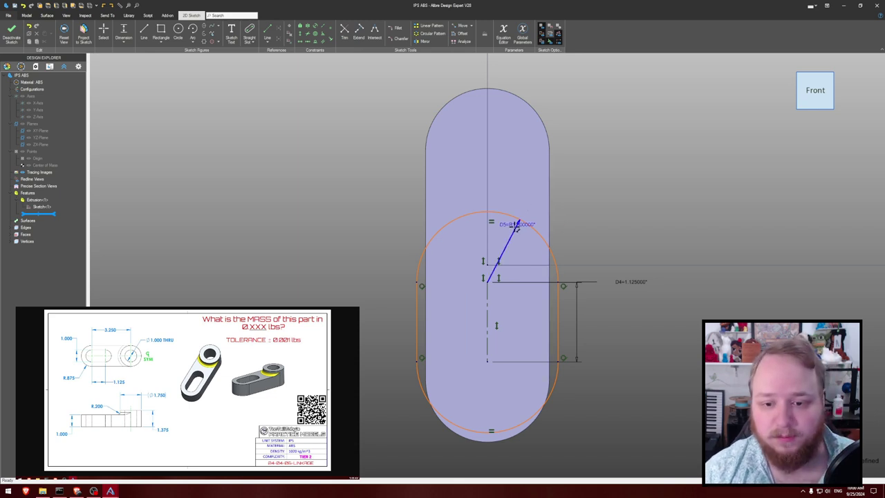
- Correct the small slot's end radius to 0.5 in and nudge the slot slightly upward
double_click(525, 225)
text(.5)
key(Return)
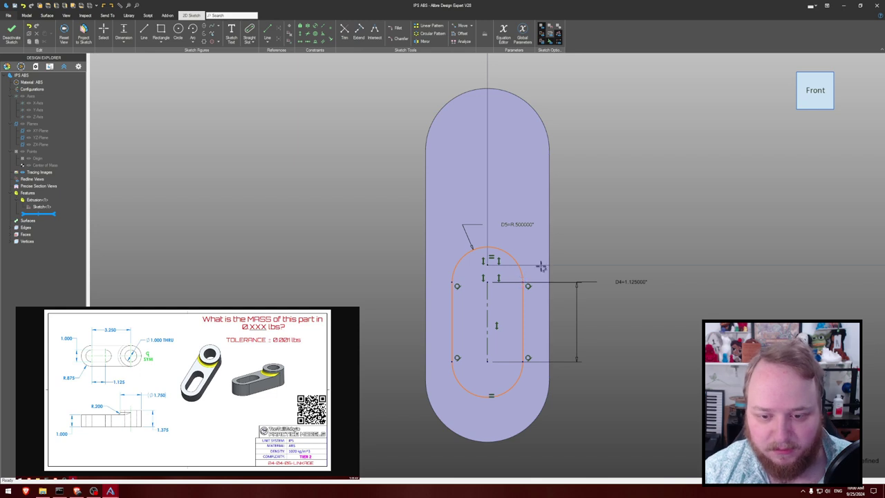
key(Escape)
mouse_move(527, 285)
mouse_down()
mouse_move(529, 302)
mouse_move(528, 271)
mouse_move(530, 282)
mouse_up()
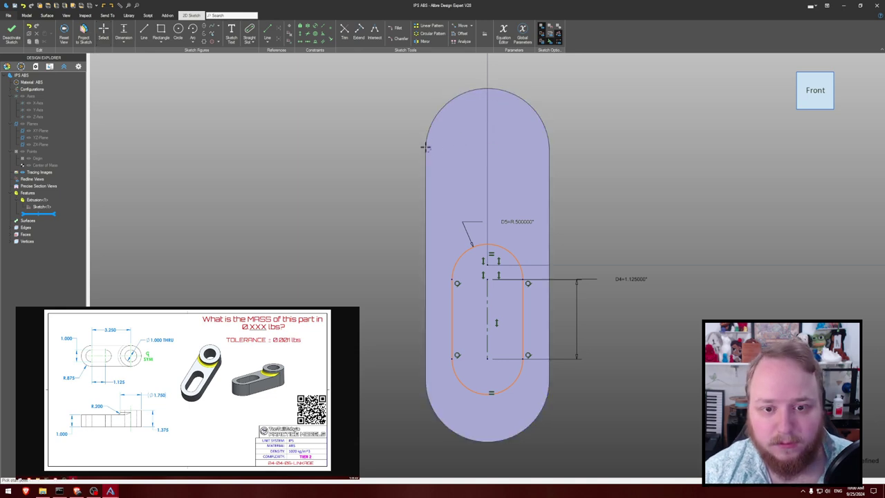
- Project the body's upper arc edge into the sketch as a sketch figure
key(p)
click(474, 93)
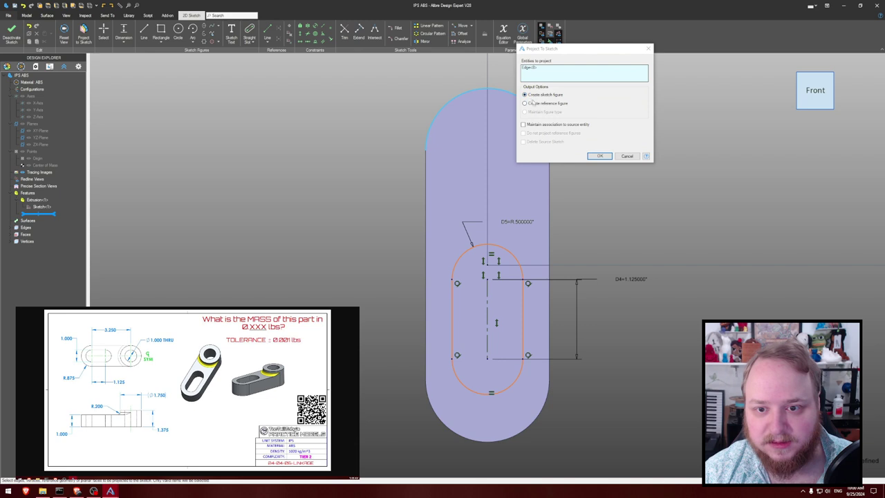
click(599, 156)
- Dimension the vertical distance from the projected arc's centre to the small slot's lower centre as 3.25 in
key(c)
click(487, 359)
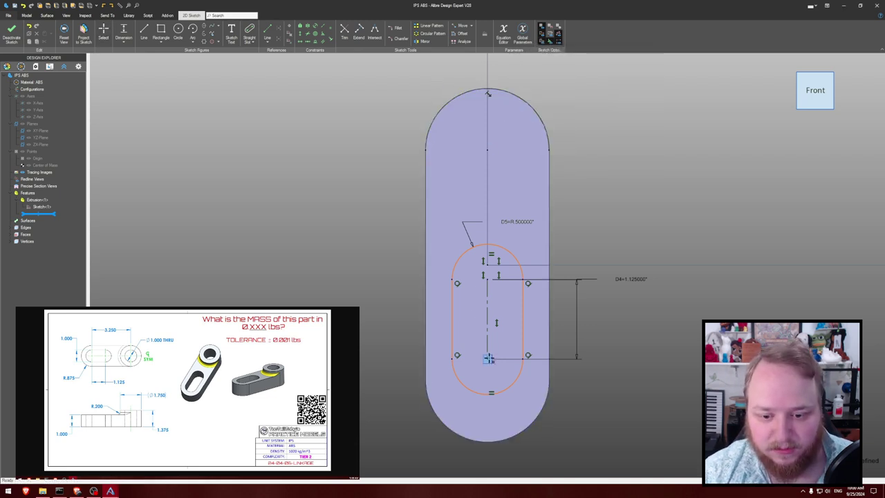
click(337, 257)
text(3.25)
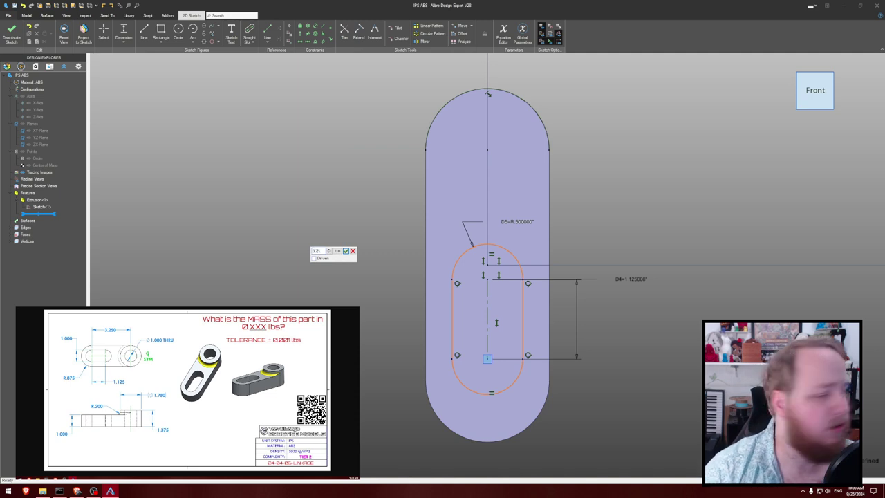
key(Return)
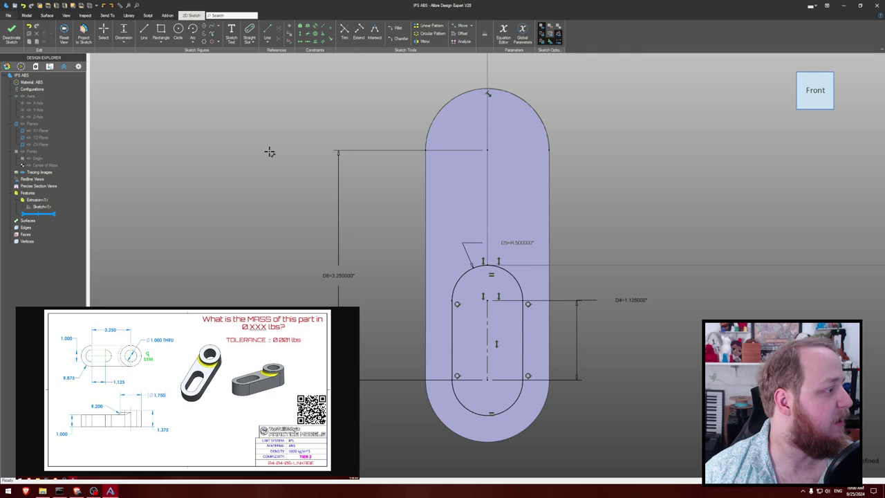
- Cut the small slot sketch through the body with an extruded cut
key(shift+e)
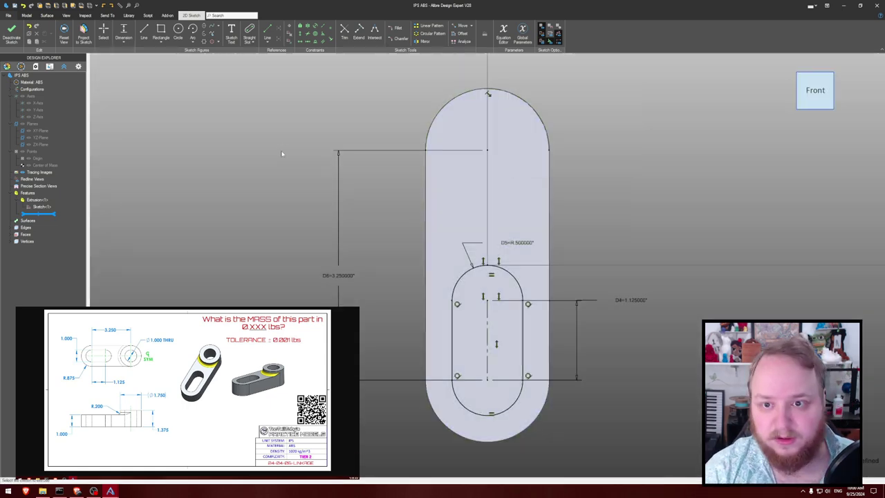
key(Return)
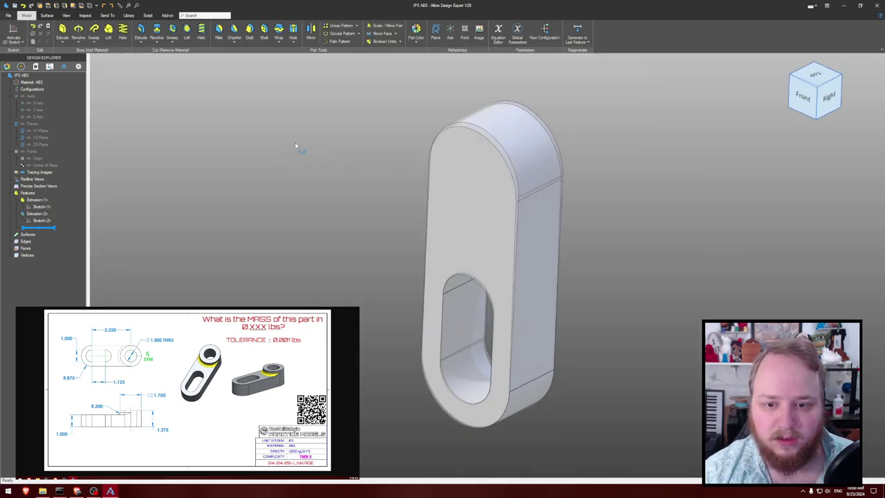
- Sketch a 1.75 in diameter circle on the body's front face, centred near the upper rounded end's centre
click(504, 147)
key(c)
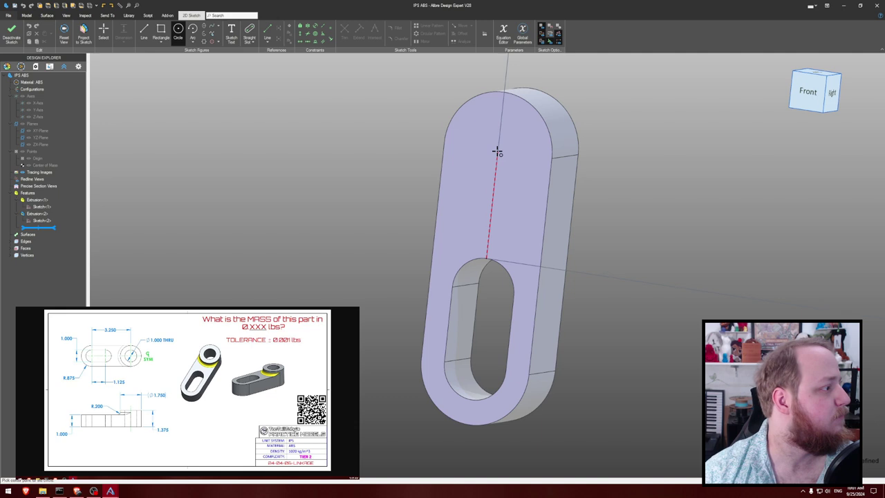
click(497, 151)
text(1.75)
key(Return)
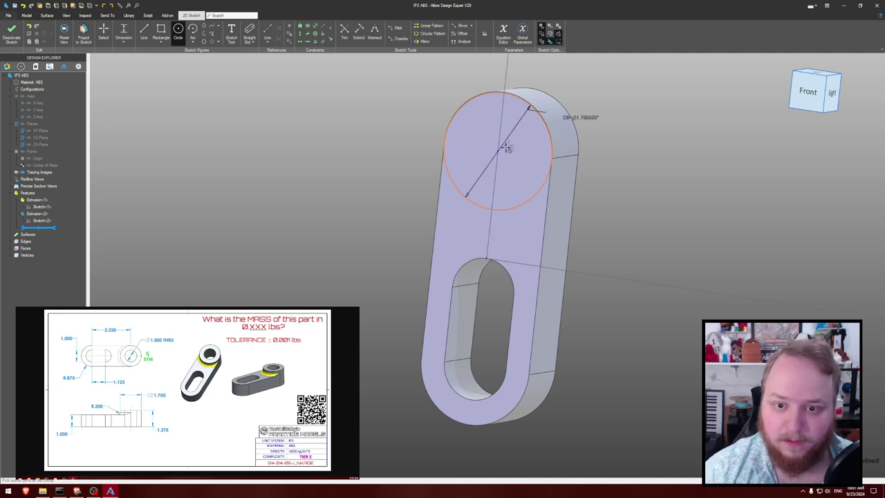
key(Escape)
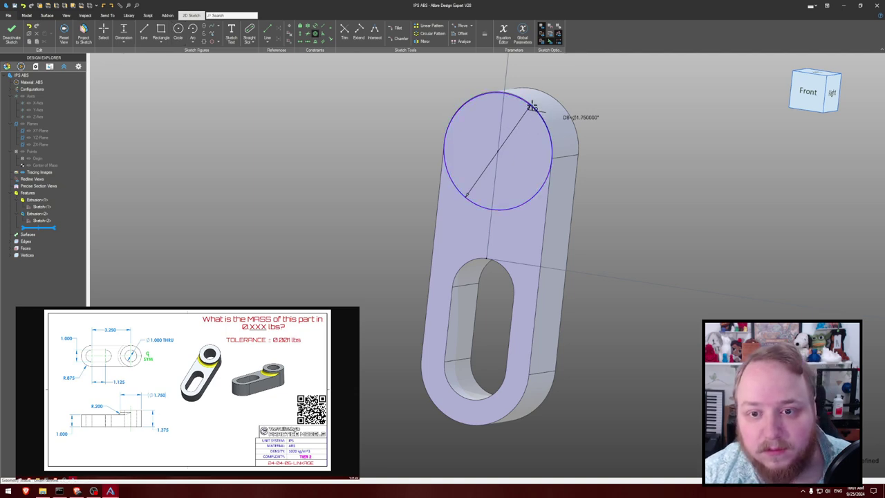
- Make the 1.75 in circle concentric with the body's upper arc edge
scroll(531, 106, up, 5)
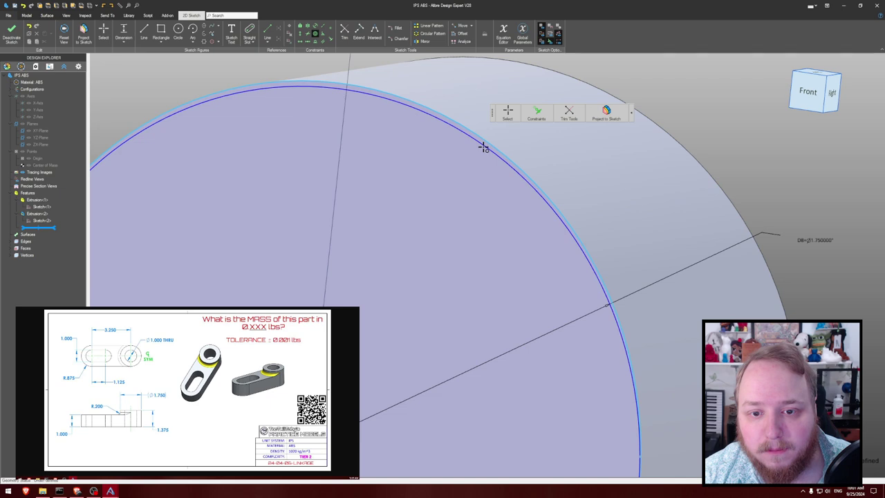
click(484, 146)
scroll(557, 135, down, 5)
- Extrude the 1.75 in circle outward from the front face as a boss 0.375 in deep
key(e)
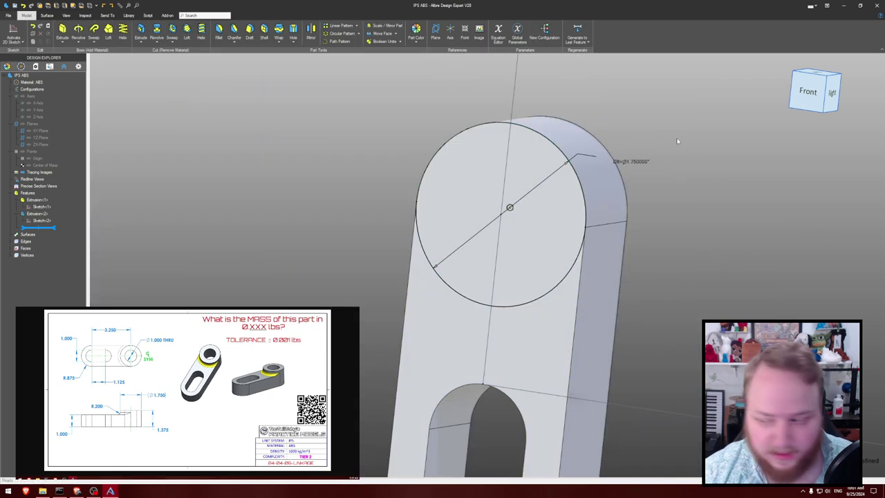
key(e)
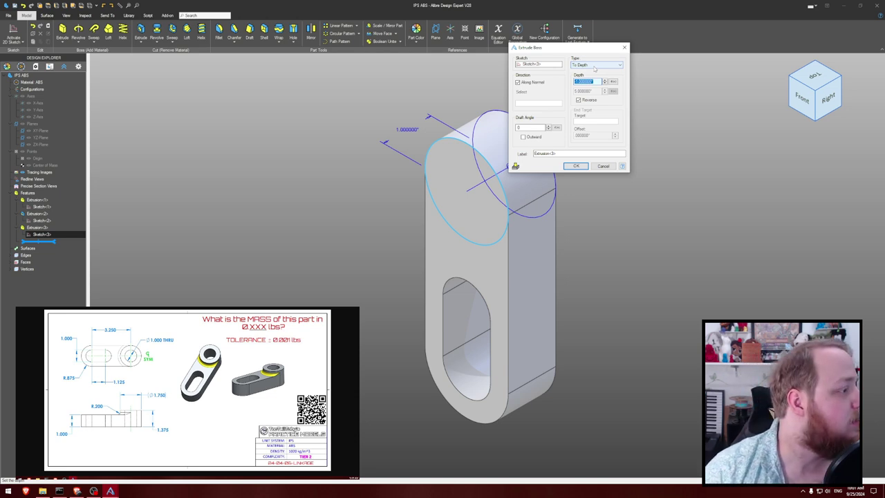
text(.375)
key(Return)
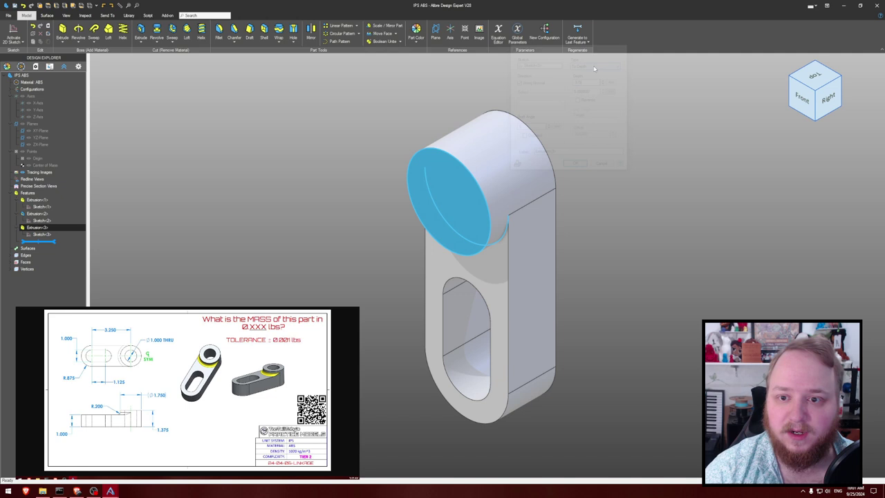
- Sketch a 1 in diameter circle on the boss's front face and make it concentric with the boss
click(620, 101)
middle_drag(620, 101, 608, 144)
key(c)
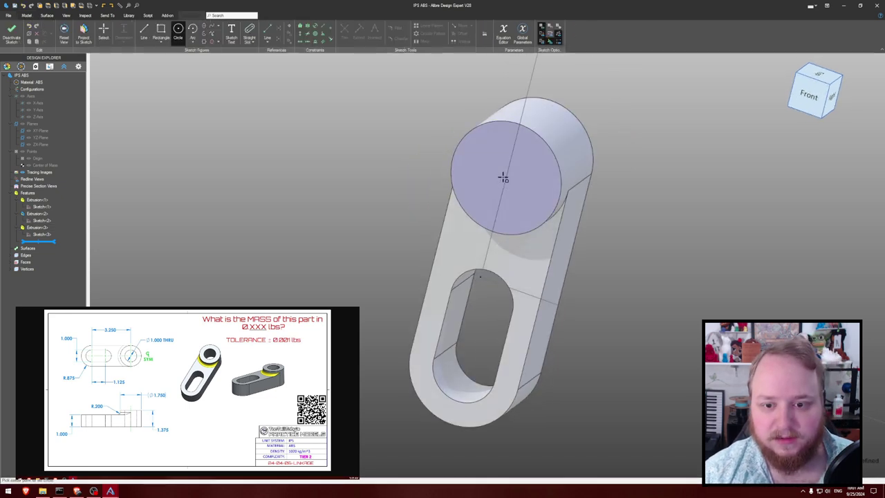
click(506, 177)
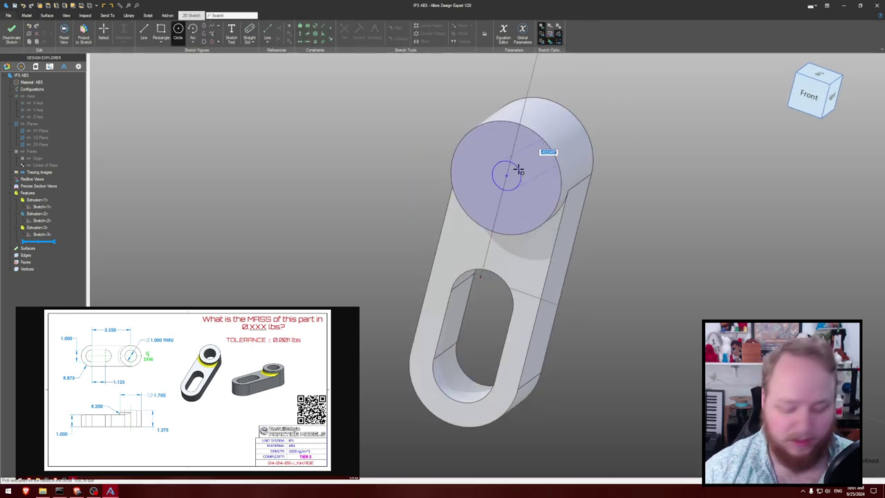
text(1)
key(Return)
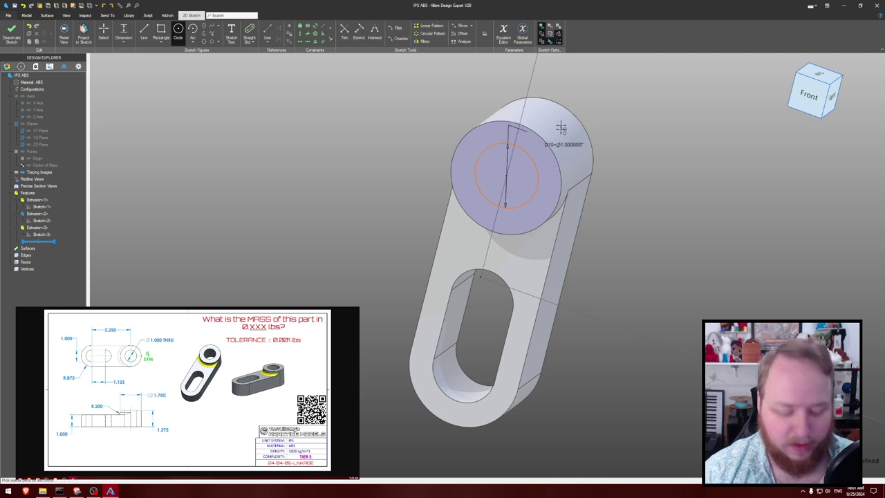
key(o)
click(548, 147)
click(529, 152)
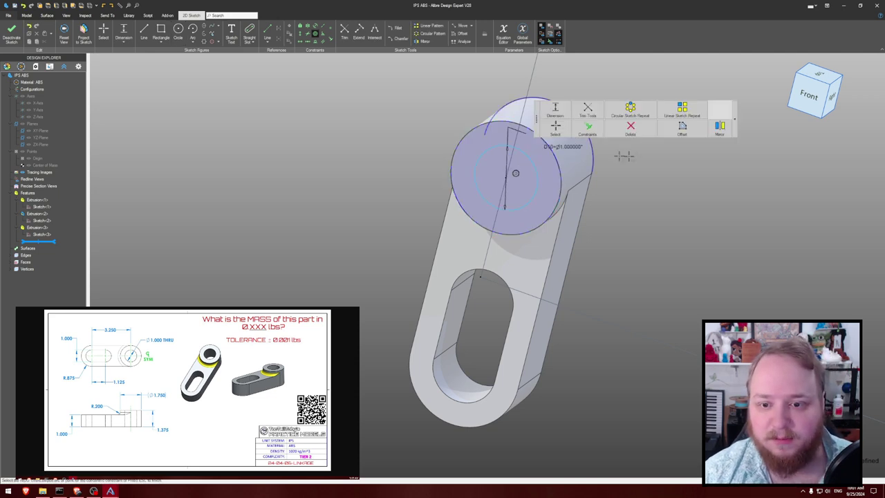
- Cut the 1 in circle through the entire boss and body with an extruded cut
key(x)
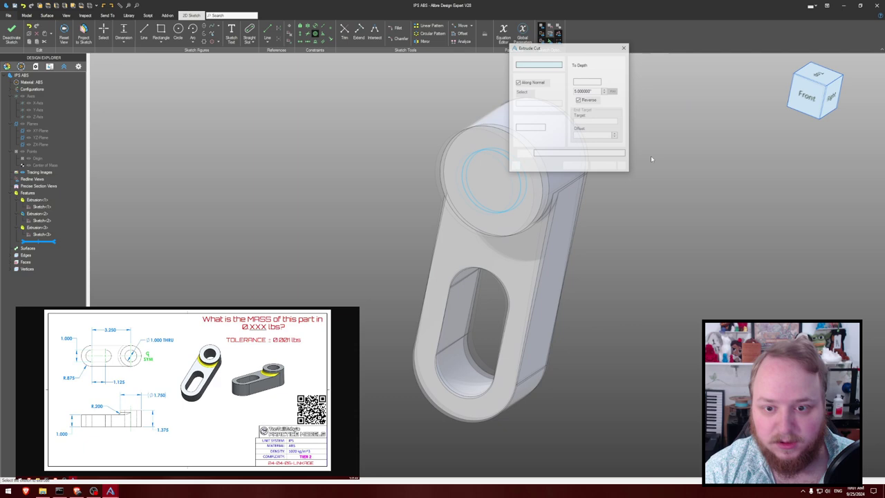
key(shift+Tab)
key(t)
key(Tab)
key(Return)
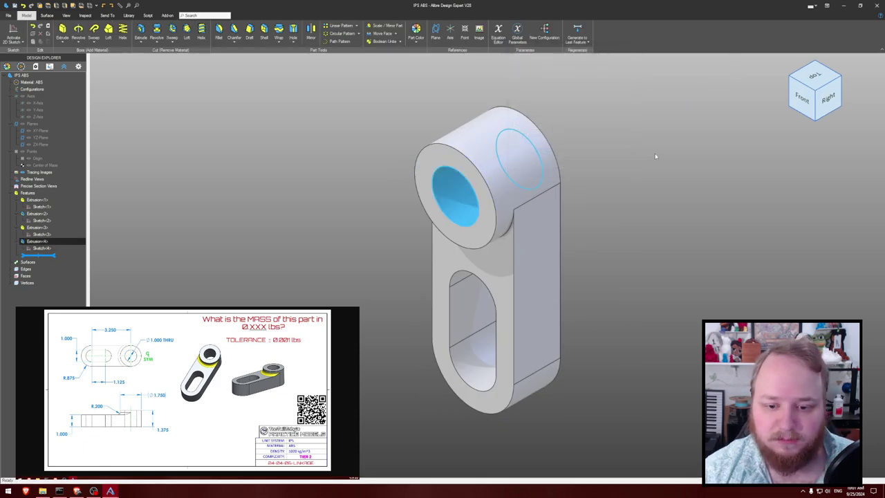
- Calculate the part's physical properties at High accuracy to check its mass
click(655, 156)
key(p)
key(Escape)
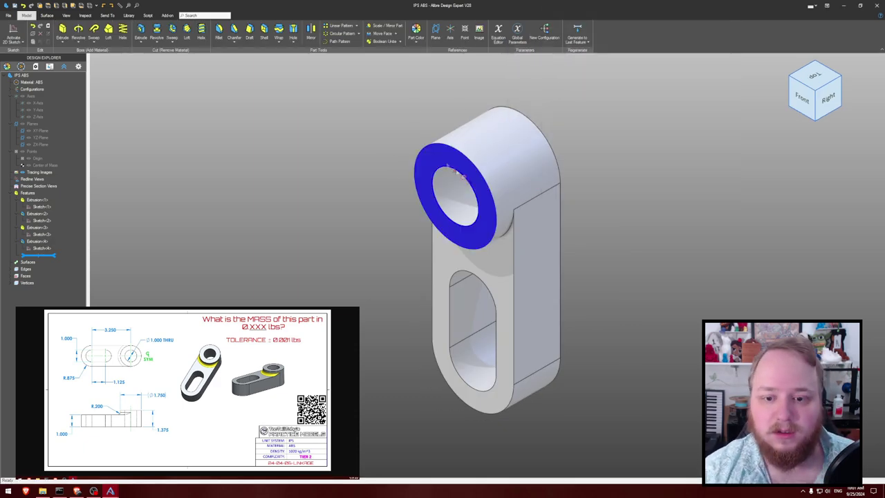
key(ctrl+shift+p)
key(h)
key(Tab)
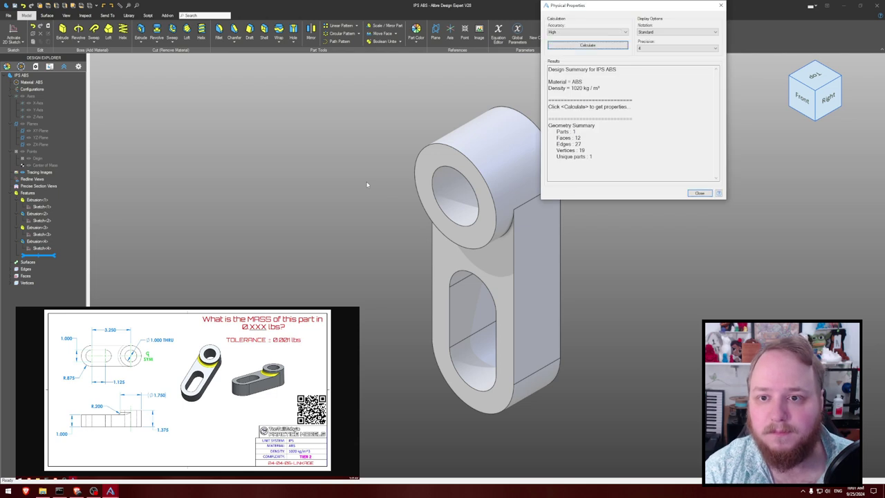
key(Return)
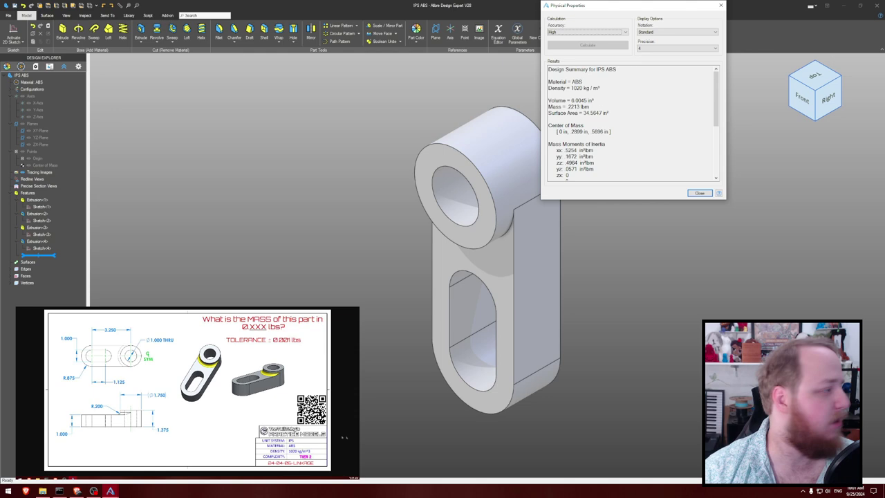
click(700, 193)
- Fillet the edge where the boss meets the body's front face with a 0.2 in radius
middle_drag(662, 221, 526, 200)
key(f)
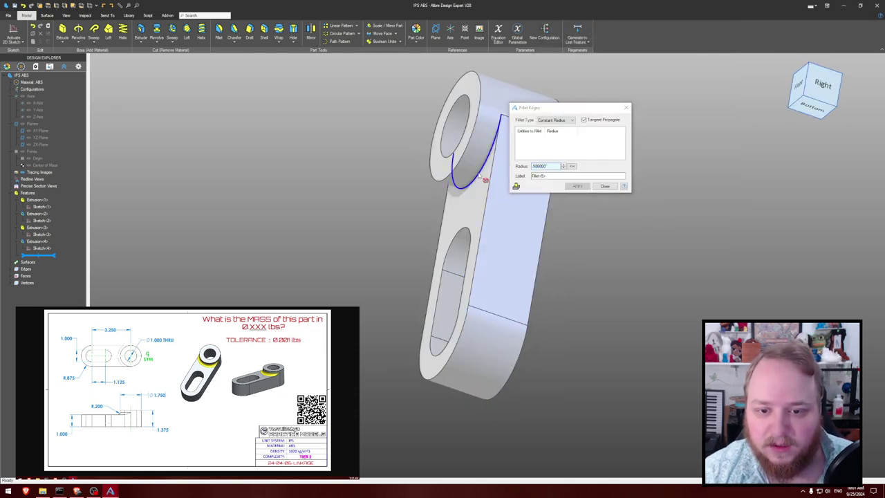
click(479, 177)
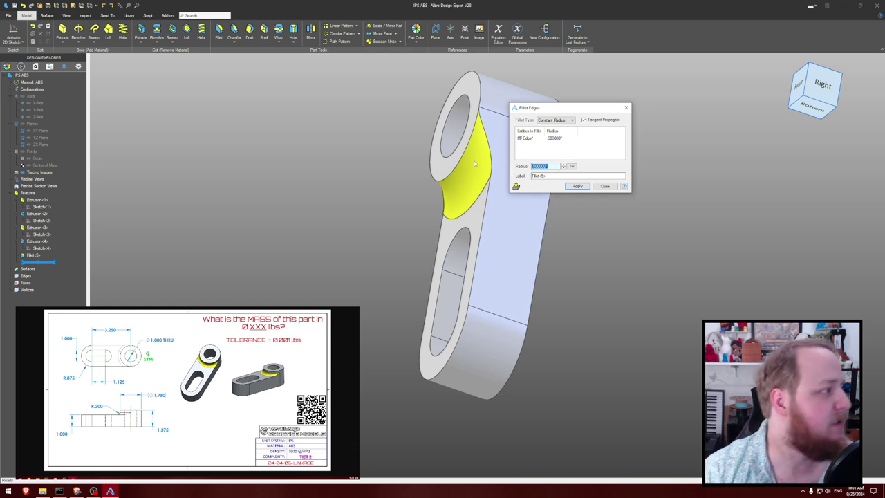
text(0.2)
key(Return)
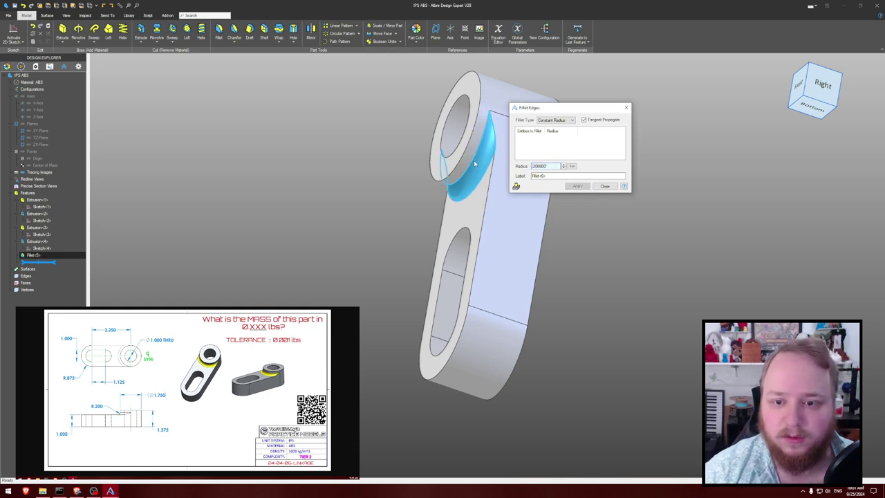
click(604, 186)
- Recalculate the physical properties and submit .222 as the mass on the 24-04-06 Linkage submission page
key(p)
key(Return)
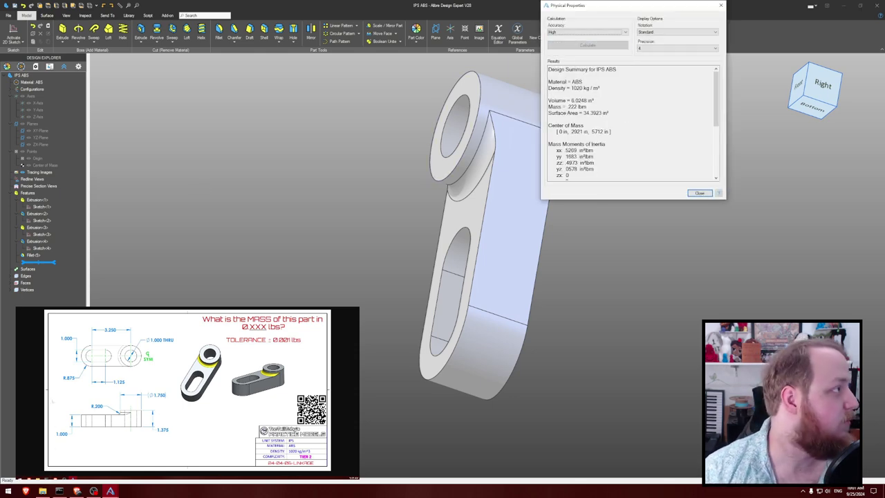
click(293, 406)
click(300, 406)
text(.222)
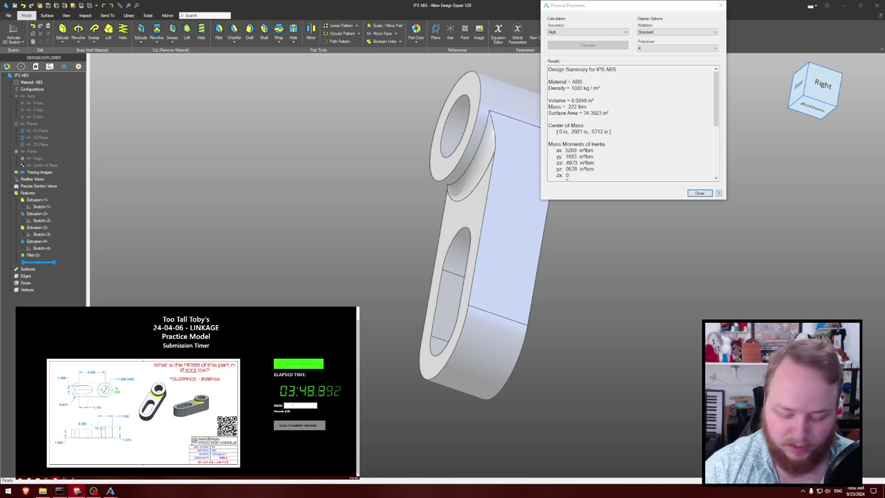
key(Return)
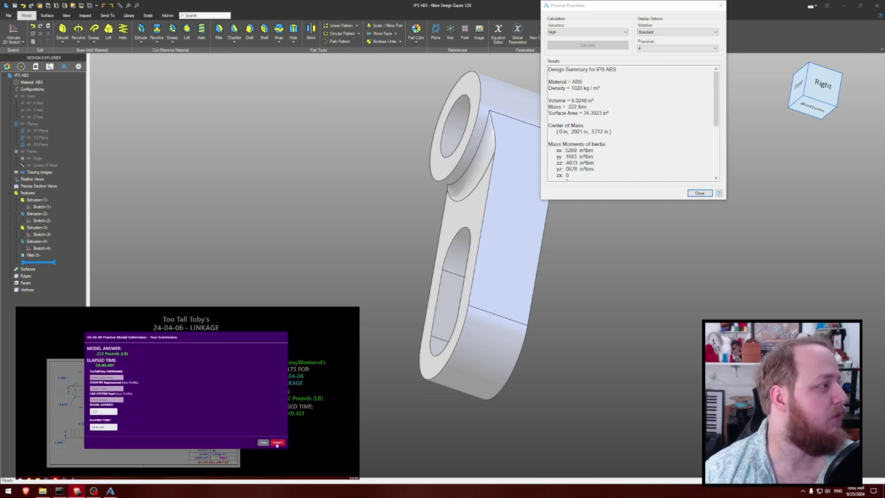
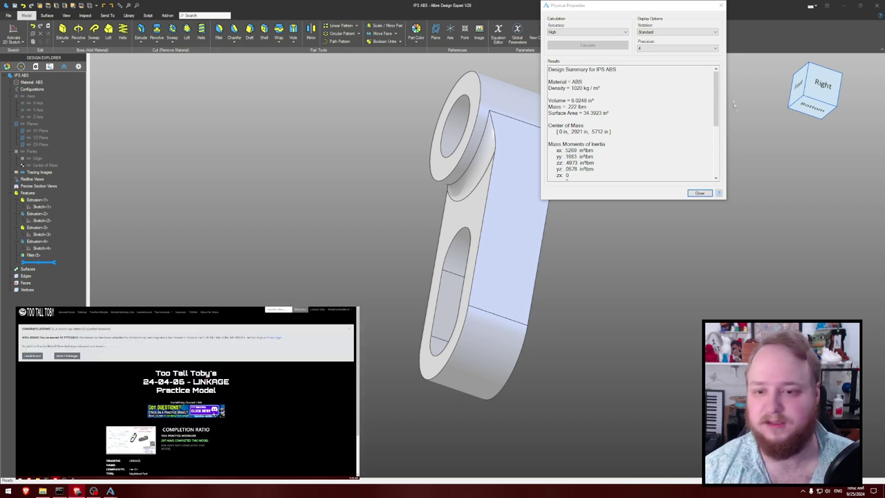
- Close the physical properties and save the part as 240406 in the TTT challenges folder
click(699, 193)
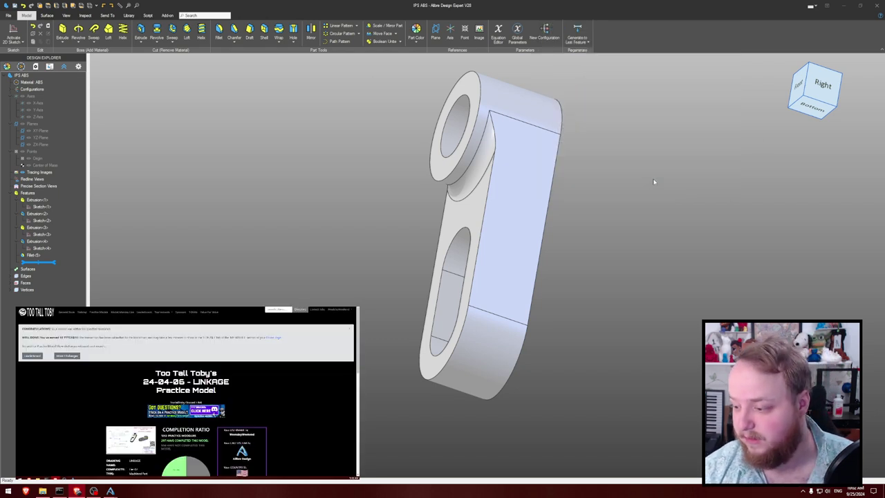
mouse_move(638, 173)
right_down()
mouse_move(618, 179)
mouse_move(628, 182)
mouse_move(603, 171)
mouse_move(658, 196)
mouse_move(610, 218)
mouse_move(640, 181)
right_up()
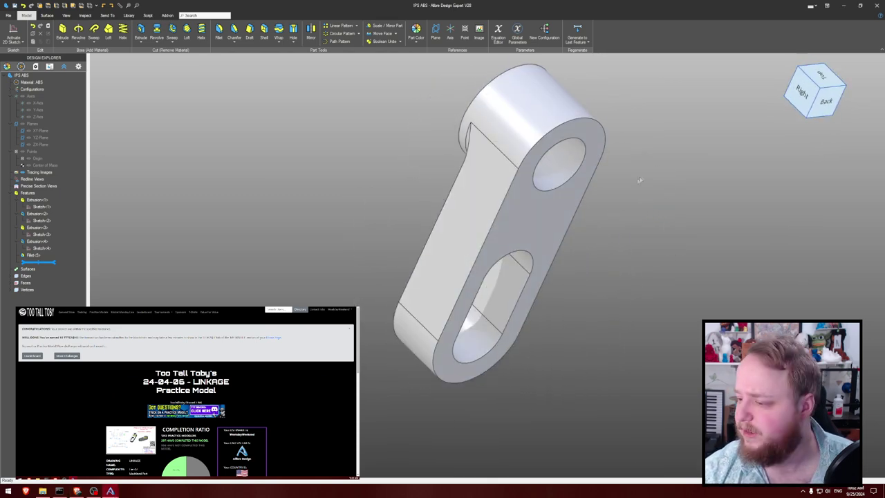
middle_drag(670, 188, 618, 201)
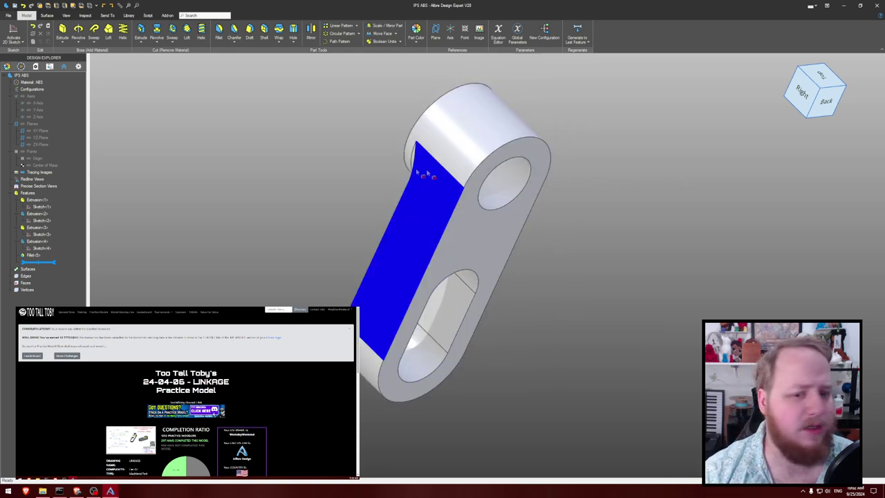
right_drag(362, 141, 380, 140)
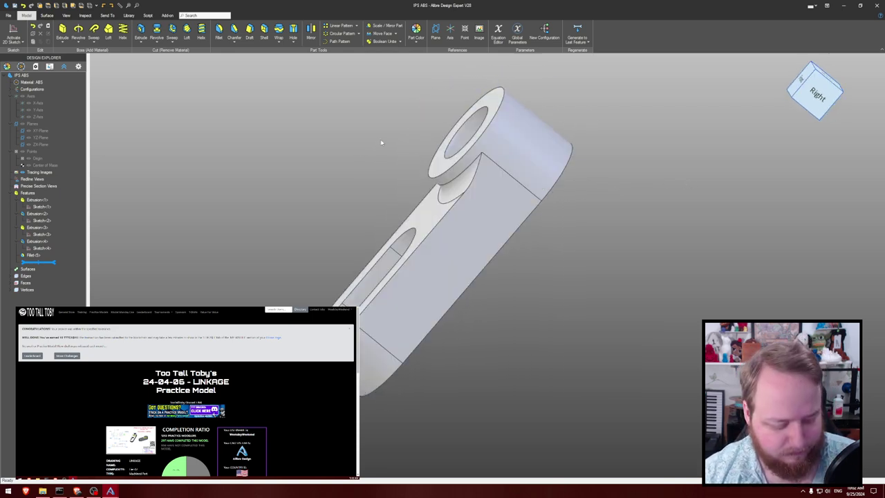
key(ctrl+s)
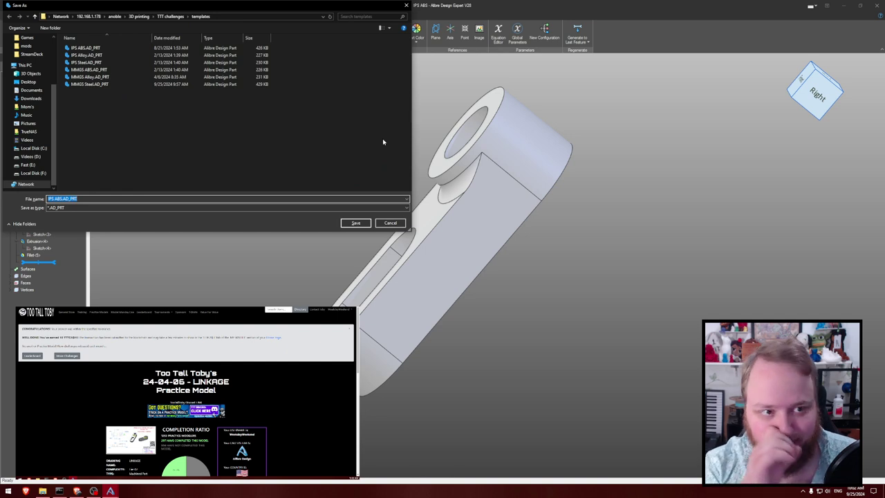
click(168, 17)
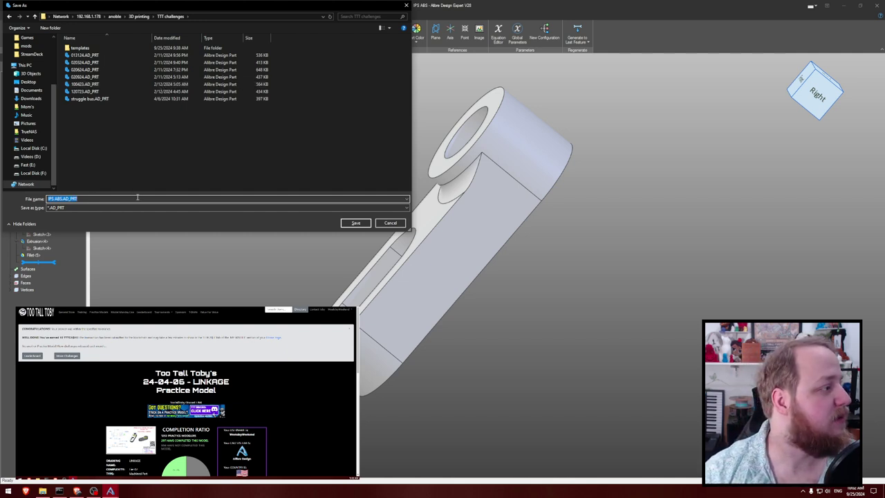
text(0406)
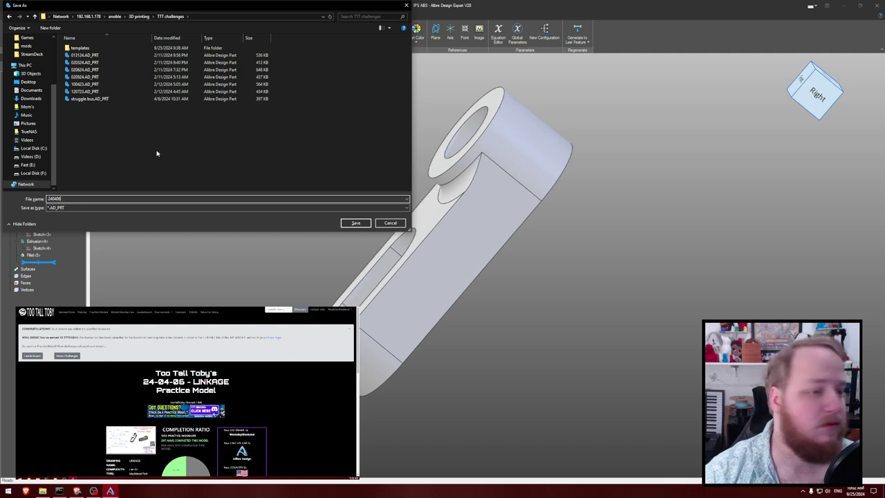
click(356, 223)
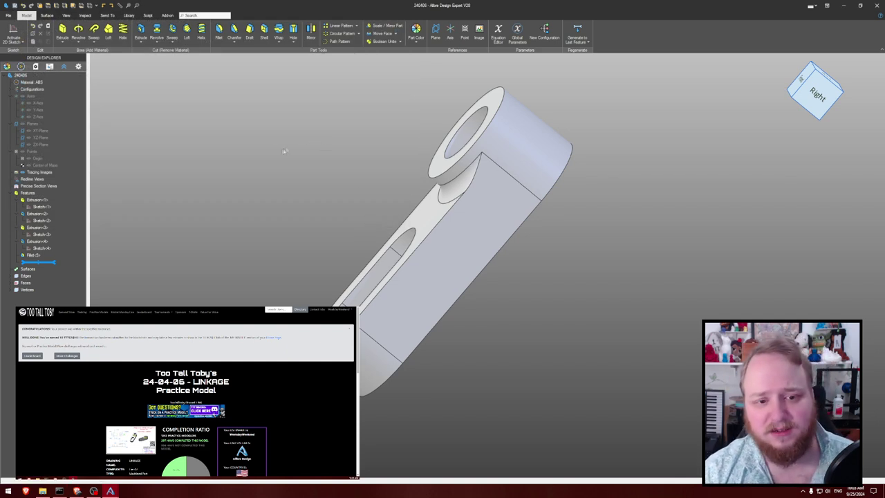
- Close the saved linkage part and return to the practice model's web page
click(878, 5)
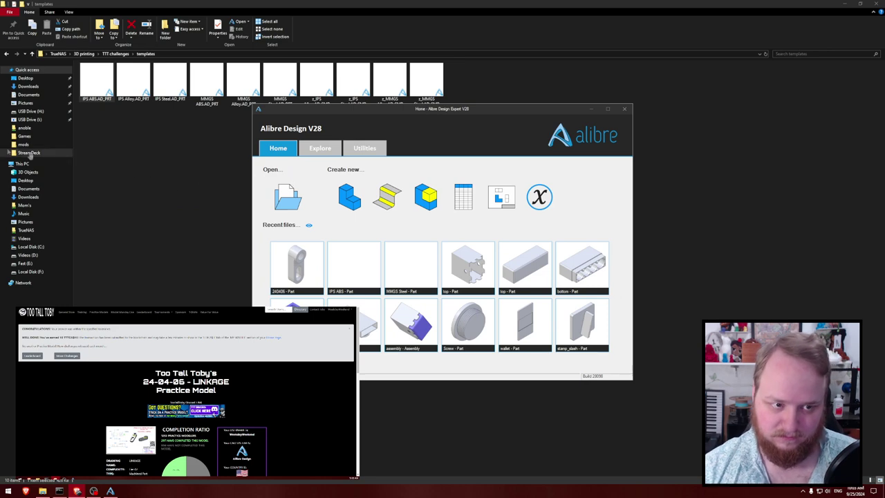
scroll(110, 363, down, 1)
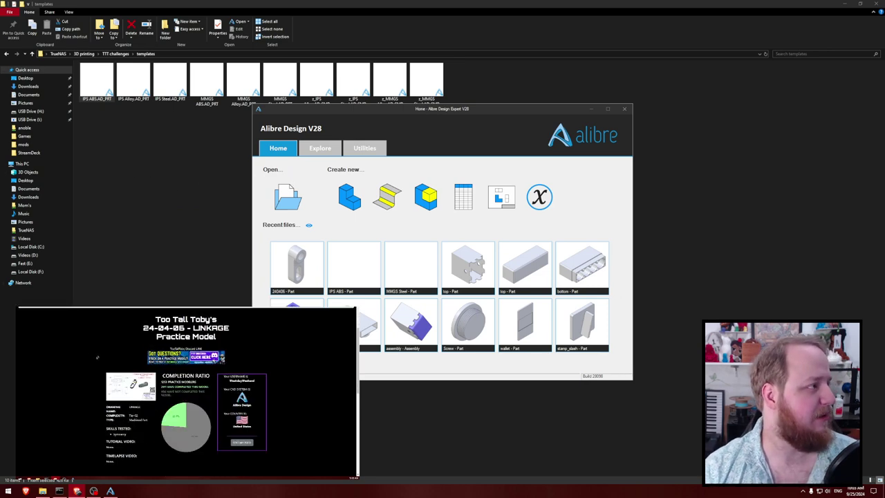
- Return to the Practice Models list and open the 24-04-07 practice model
scroll(95, 356, up, 1)
click(100, 312)
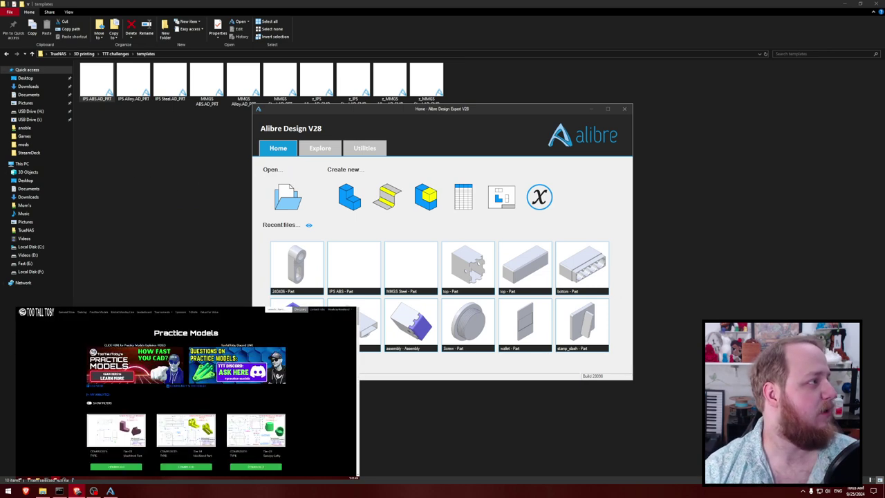
scroll(145, 392, down, 3)
scroll(145, 391, down, 6)
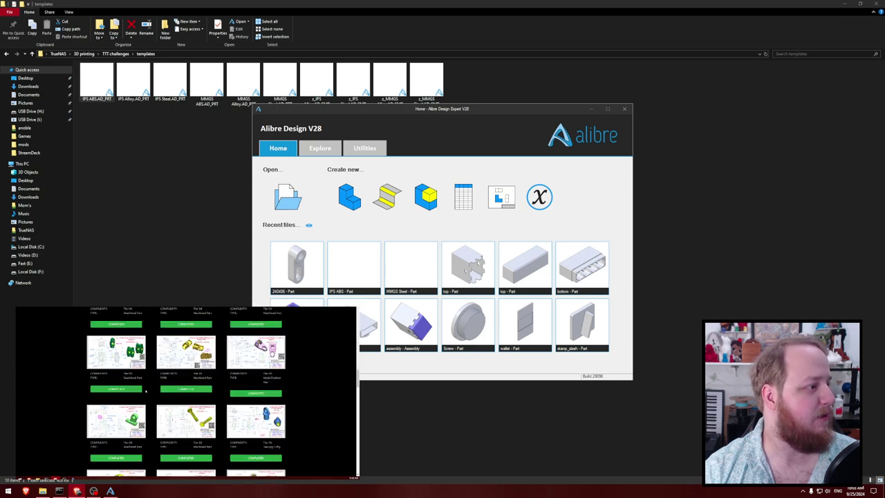
scroll(145, 391, down, 1)
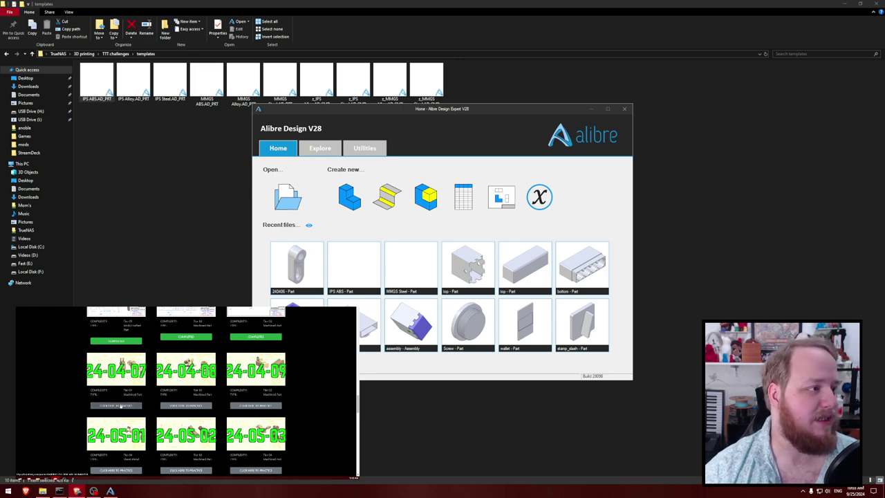
click(121, 406)
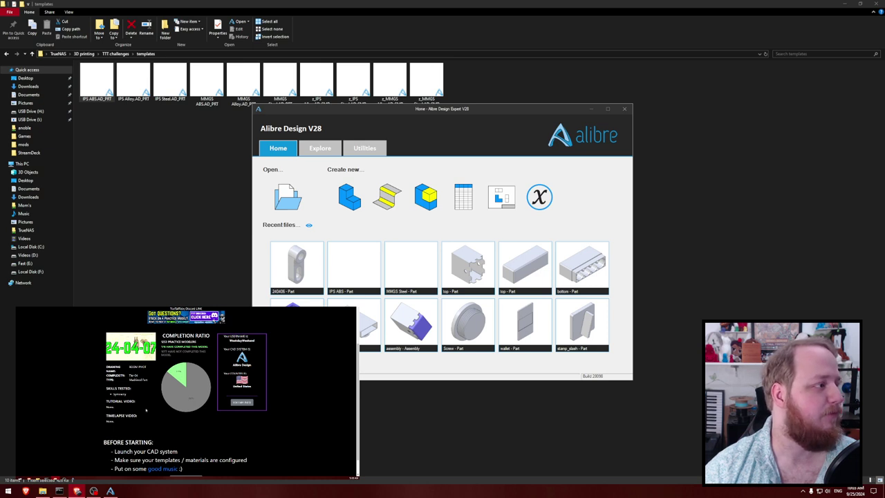
- Start the 24-04-07 Boom Pivot submission timer, reveal its drawing and show the drawing image enlarged
scroll(146, 409, down, 1)
click(181, 461)
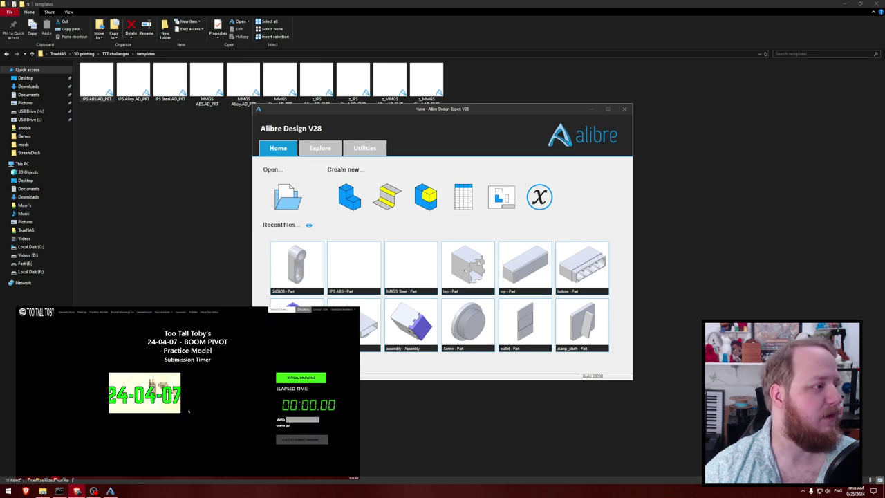
click(311, 381)
scroll(107, 319, down, 1)
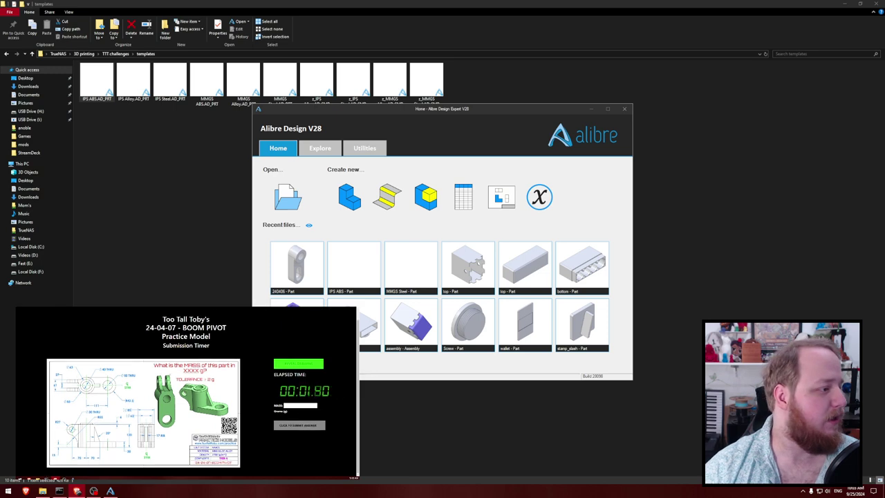
right_click(104, 381)
click(121, 385)
click(105, 379)
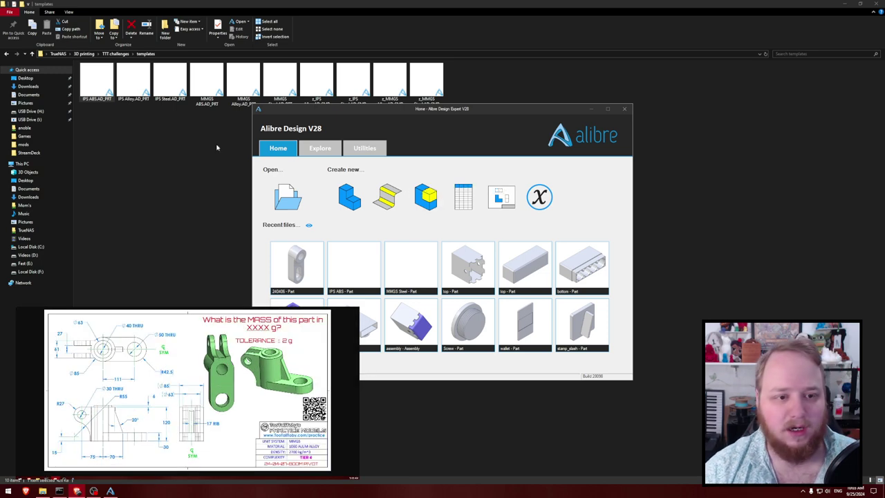
- Open the MMGS Alloy template part and start a sketch on the XY plane with the reference geometry hidden
double_click(242, 83)
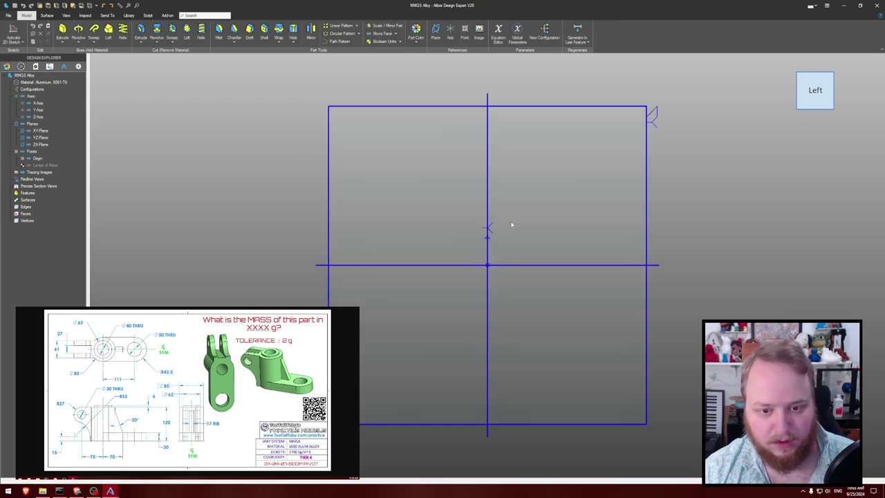
middle_drag(512, 226, 465, 113)
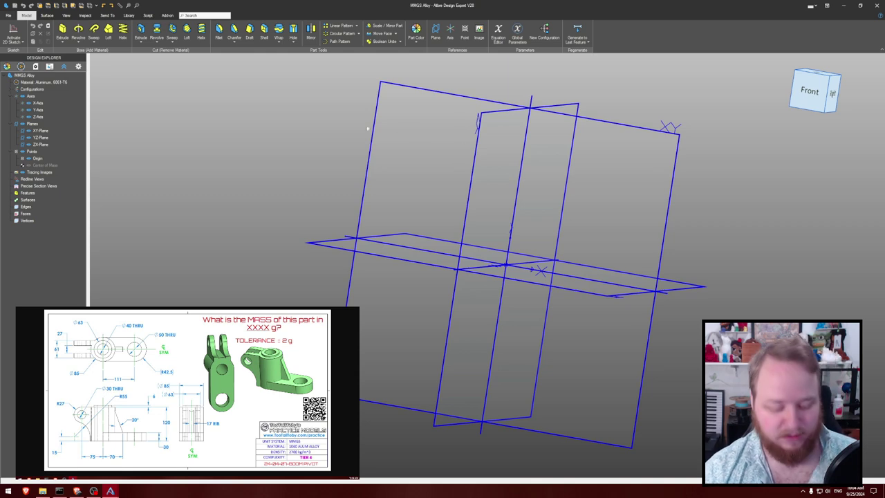
key(ctrl+shift+r)
key(ctrl+shift+r)
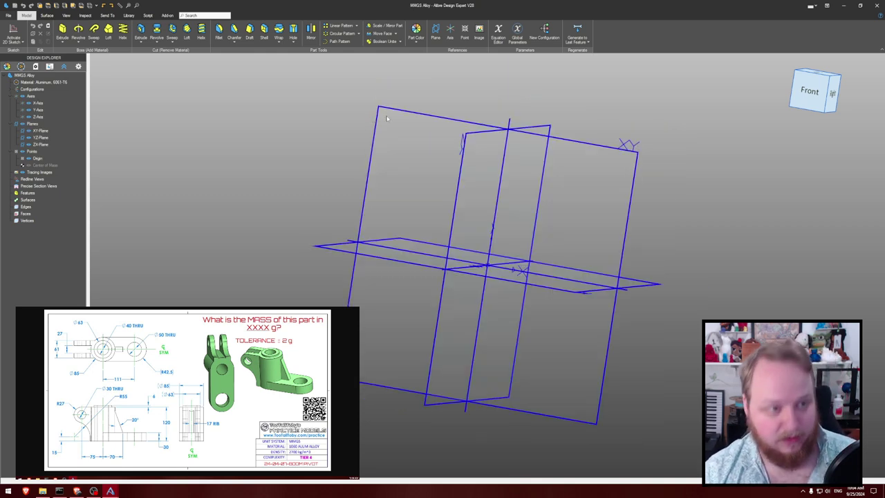
click(11, 31)
click(621, 149)
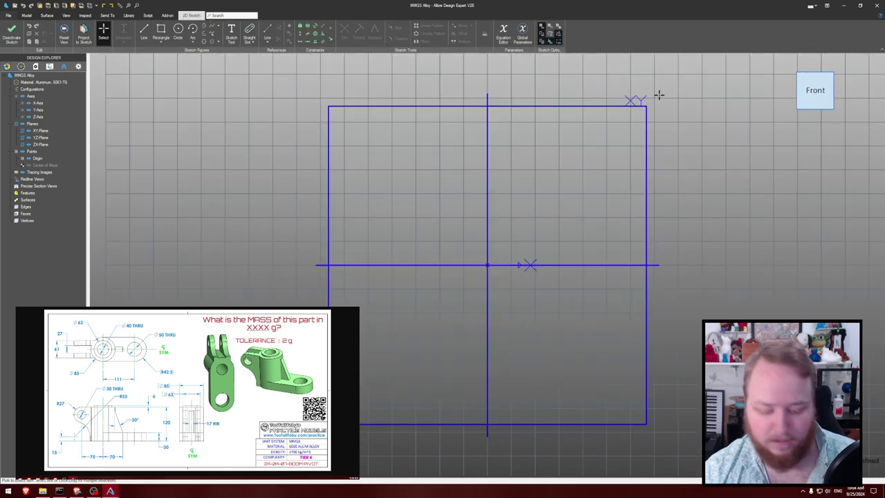
key(ctrl+shift+r)
- Sketch a vertical straight slot with its centreline passing through the origin
click(247, 33)
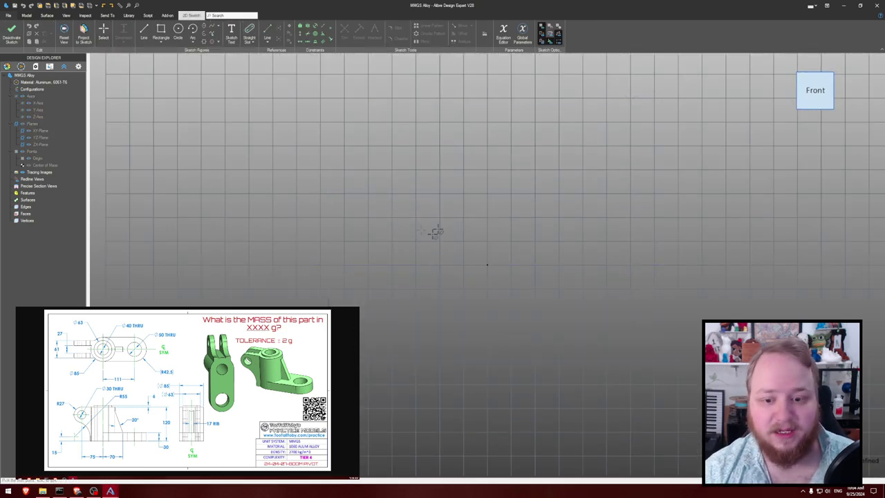
click(487, 220)
click(487, 316)
click(530, 209)
key(Escape)
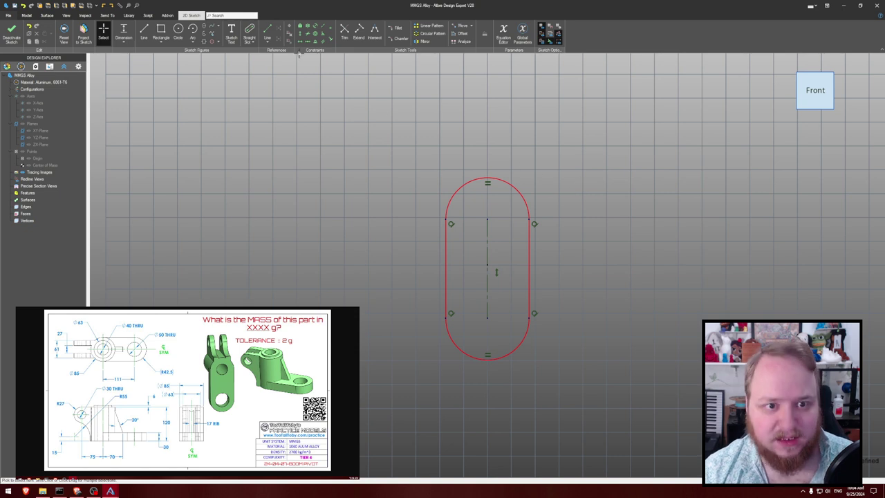
- Apply a midpoint constraint between the slot's two arc centres and its middle point
click(487, 220)
click(488, 318)
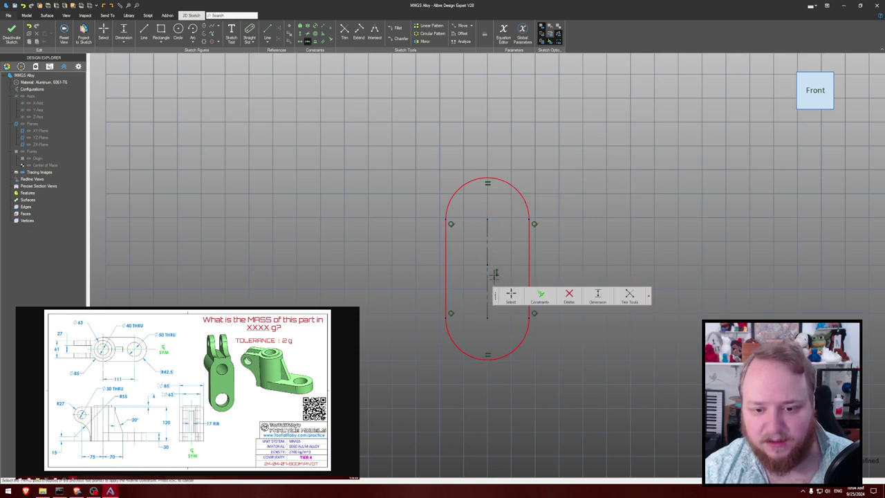
click(488, 266)
key(Escape)
- Dimension the distance between the slot's arc centres as 111 mm
key(d)
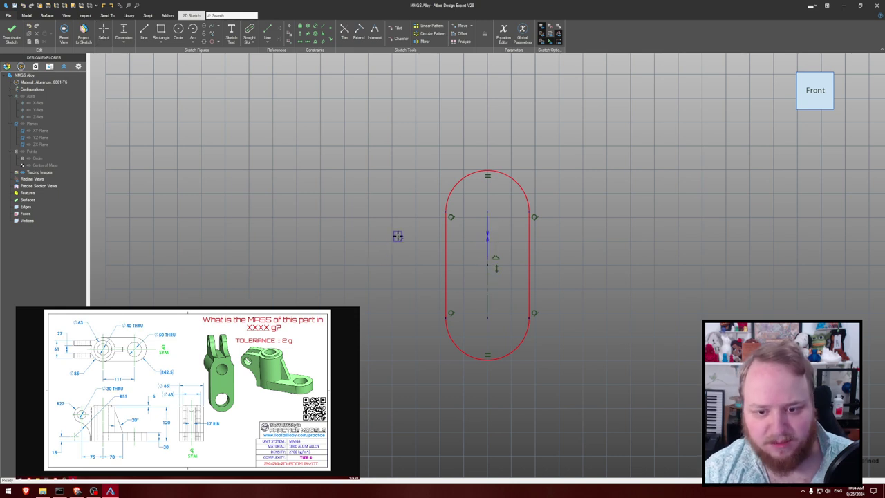
click(488, 231)
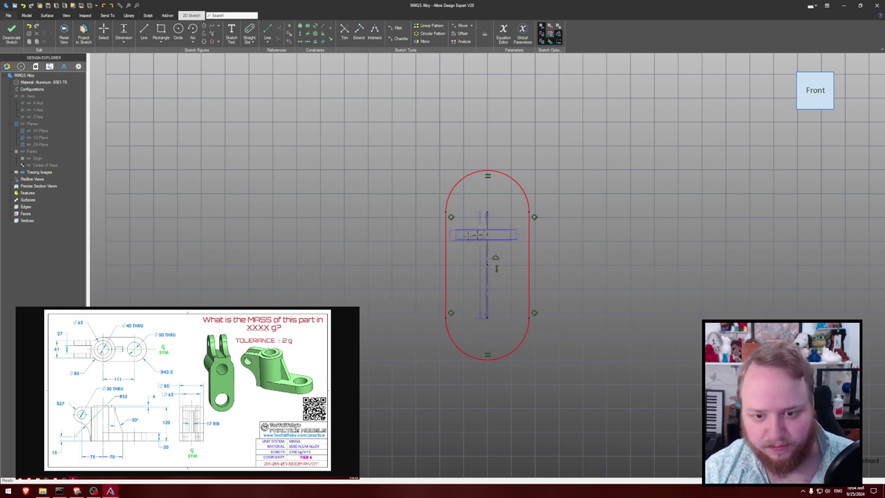
click(379, 253)
text(111)
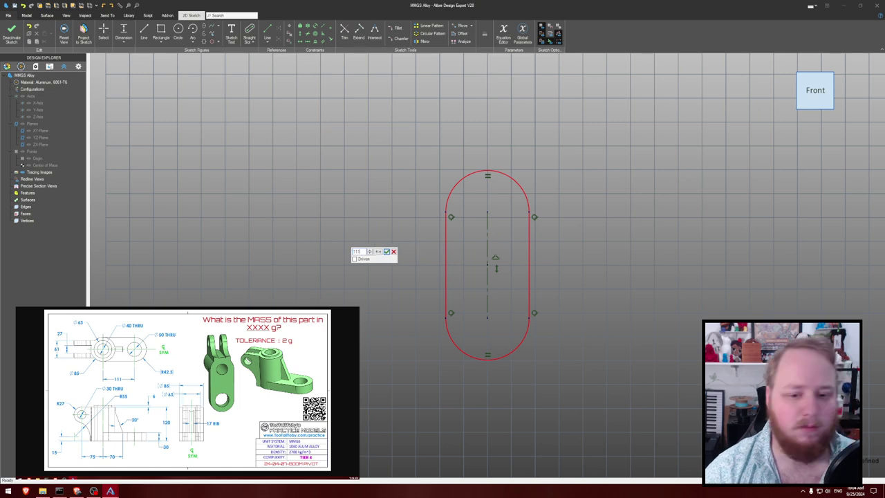
key(Return)
- Set the radius of the slot's upper arc to 42.5 mm
scroll(622, 200, down, 2)
middle_drag(637, 188, 502, 209)
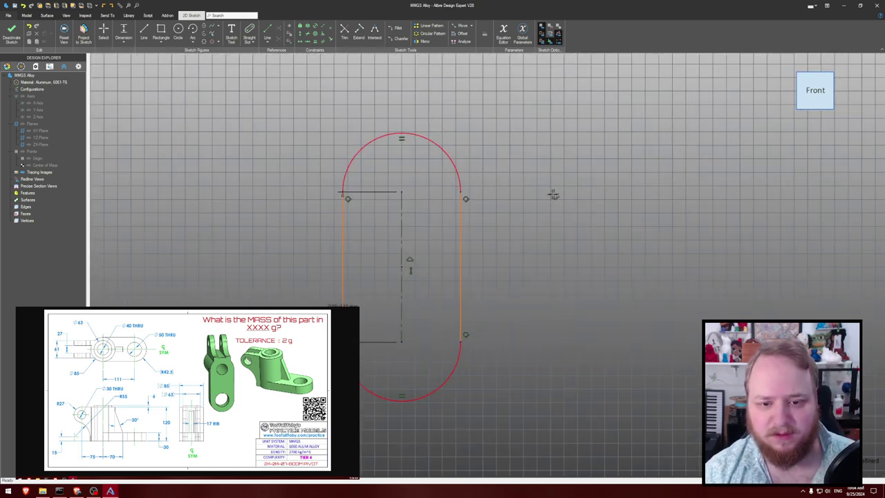
click(440, 147)
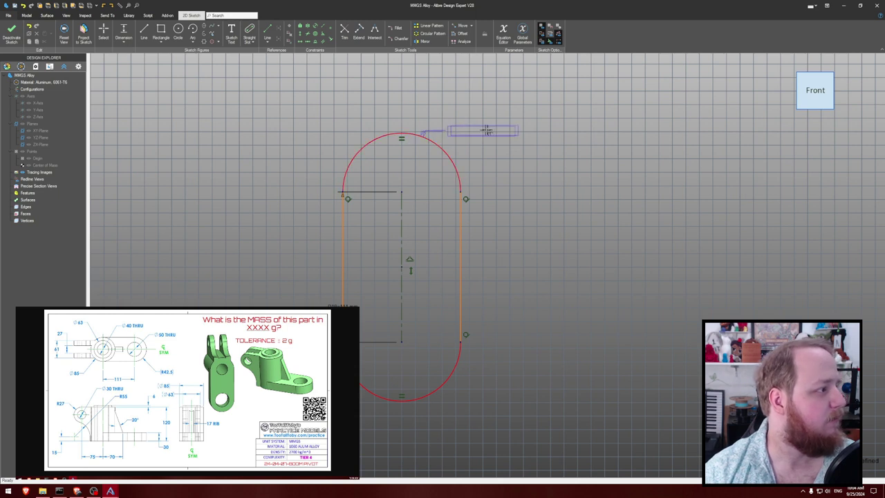
click(496, 127)
text(42.5)
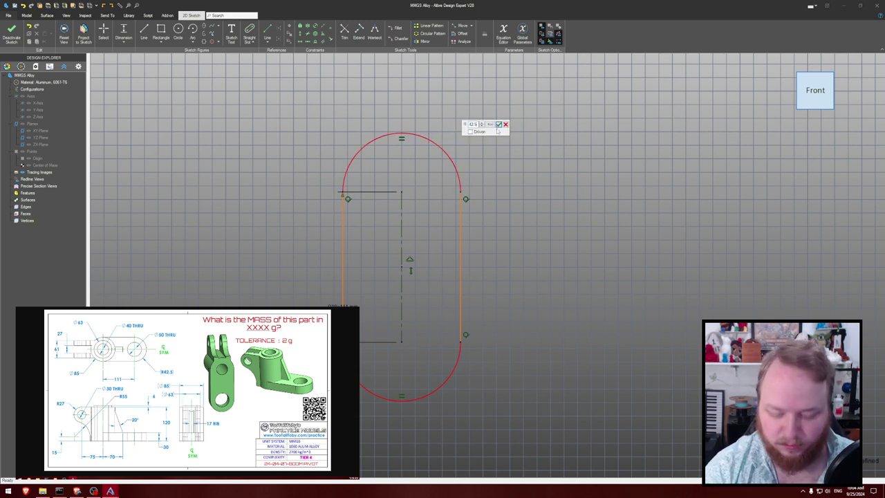
key(Return)
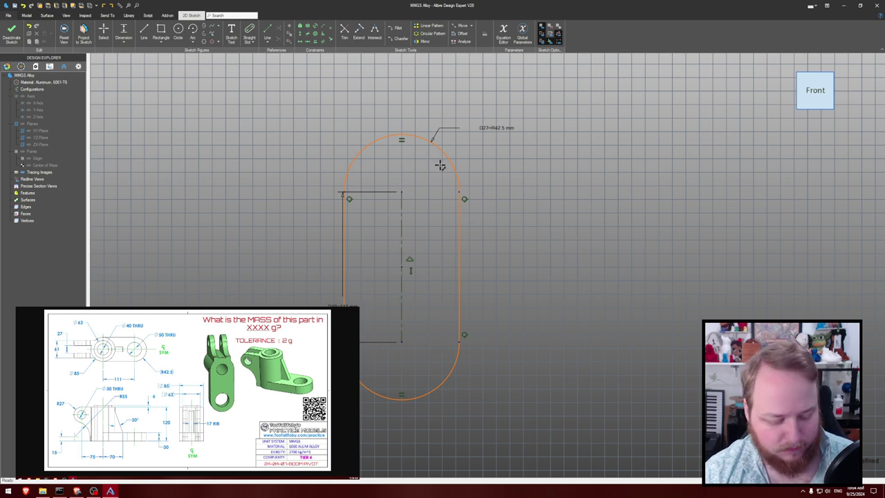
- Test whether the slot can still move and make its midpoint coincident with the sketch origin
key(Escape)
drag(460, 187, 427, 172)
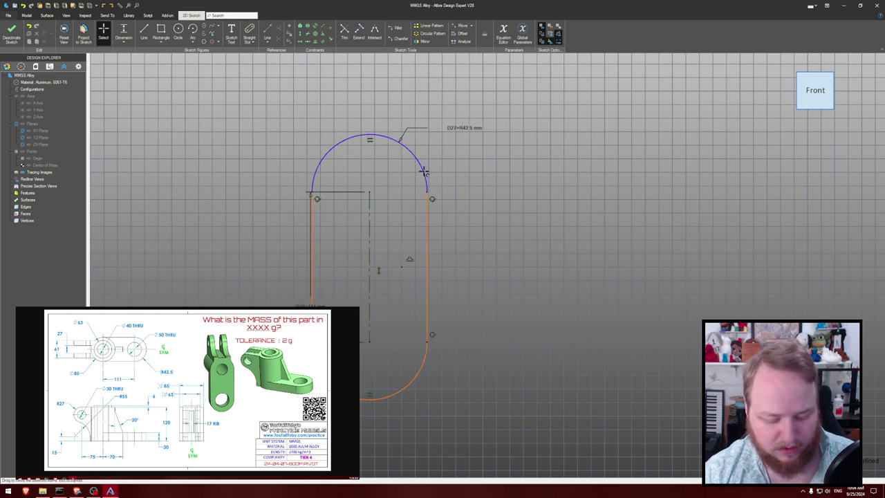
click(369, 266)
drag(401, 268, 433, 267)
click(270, 173)
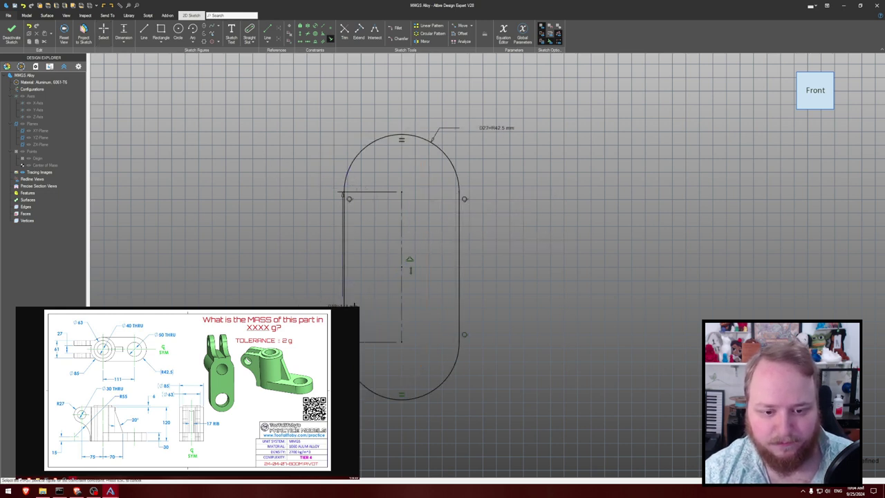
click(343, 297)
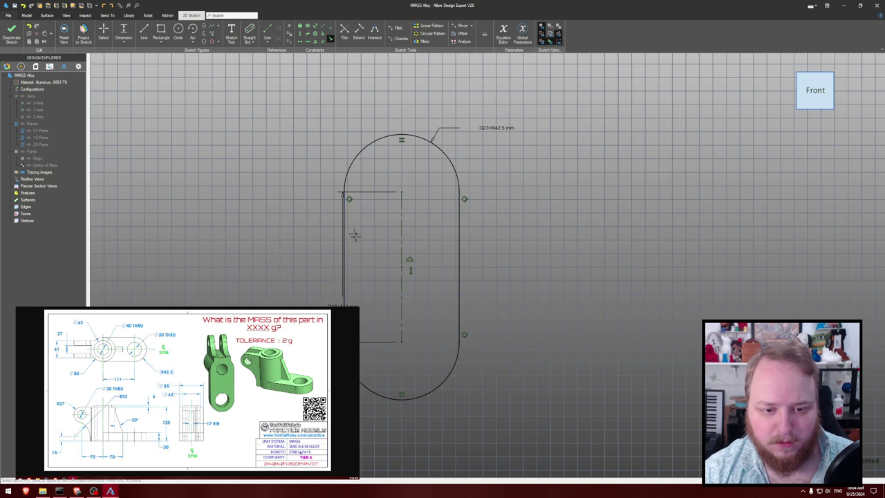
- Extrude the slot profile to a depth of 30 mm
key(c)
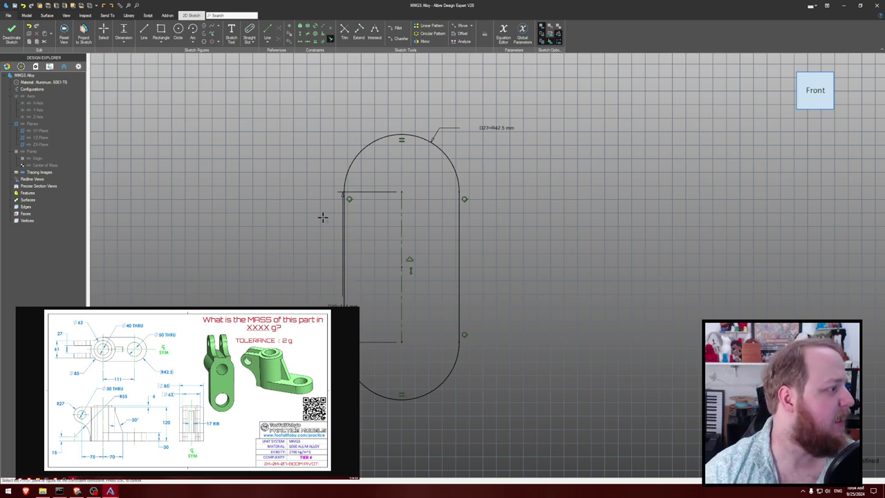
text(e30)
key(Return)
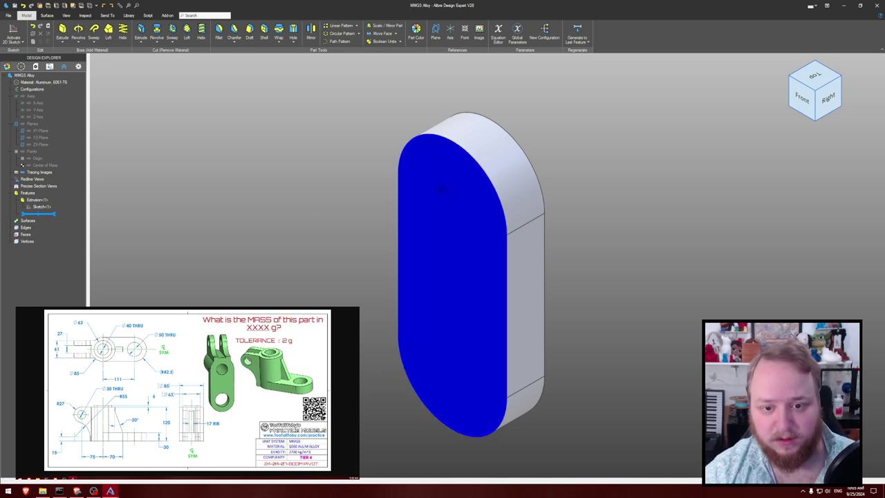
- Sketch an 85 mm diameter circle on the plate's front face at the centre of its upper rounded end
click(450, 213)
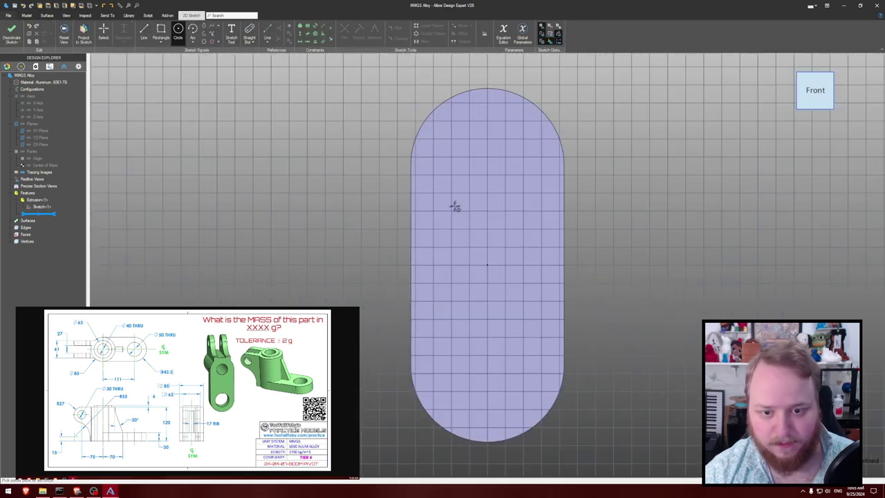
click(487, 167)
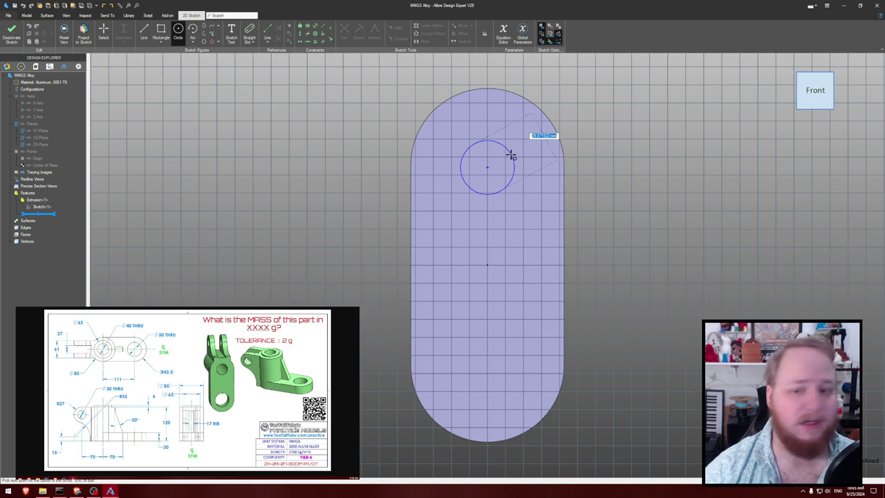
text(85)
key(Return)
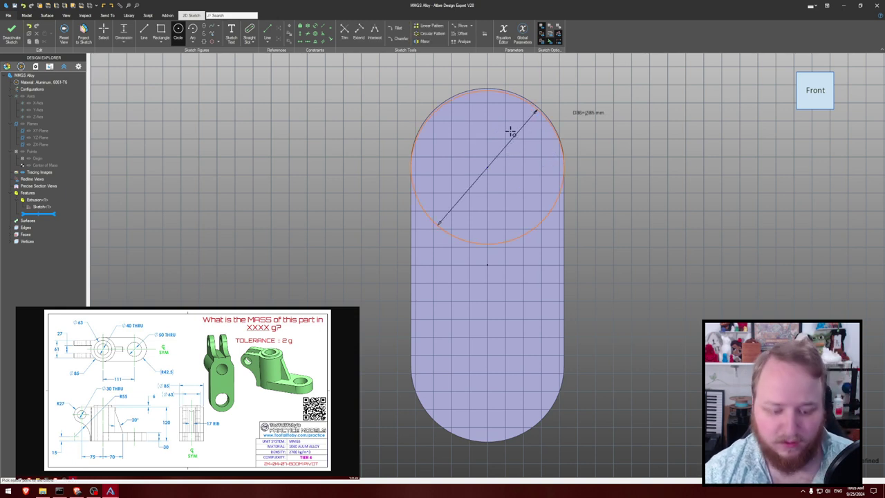
- Make the circle concentric with the plate's upper rounded edge
key(c)
click(510, 93)
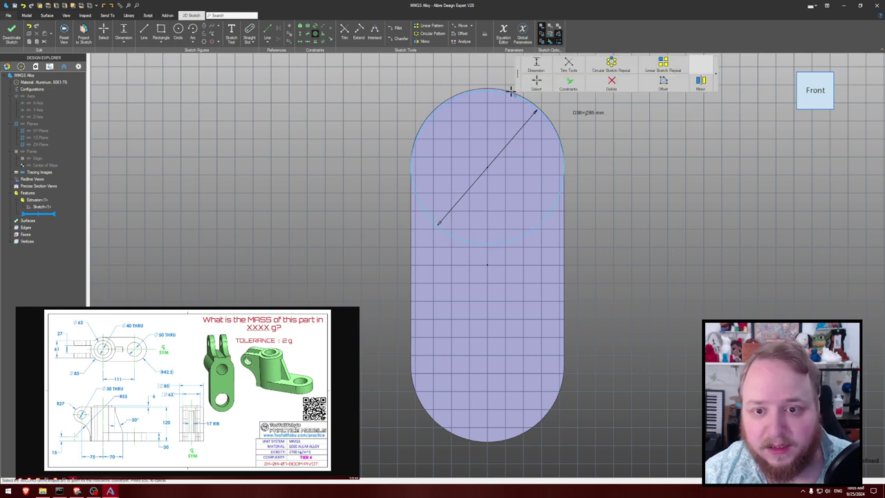
scroll(510, 89, up, 2)
scroll(512, 91, up, 2)
click(512, 95)
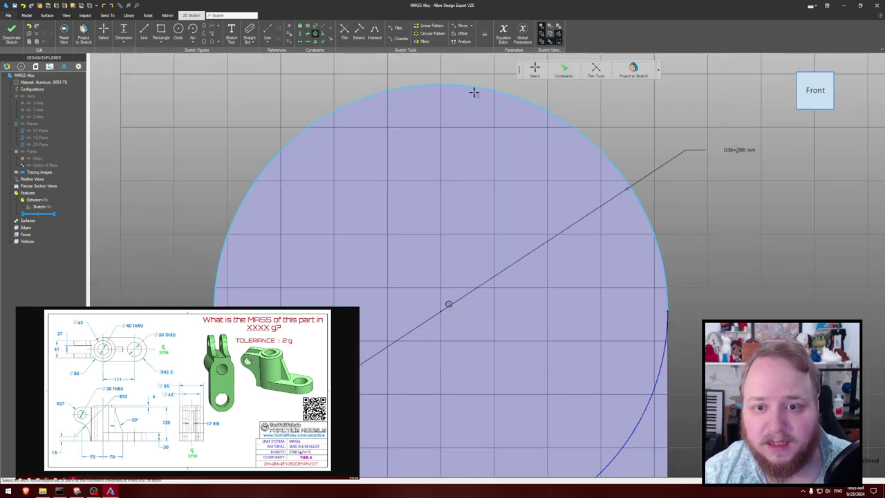
- Extrude the 85 mm circle as a cylindrical boss to a depth of 120 mm
scroll(474, 92, down, 2)
scroll(568, 123, down, 3)
key(e)
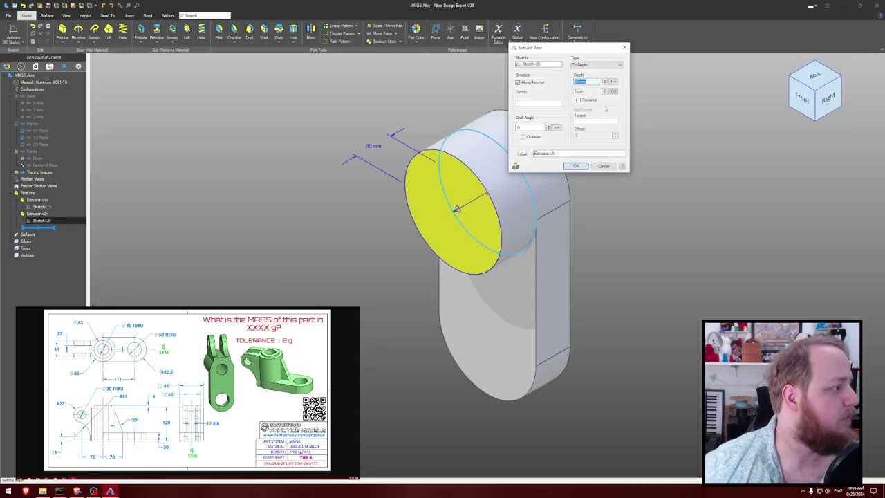
text(120)
key(Return)
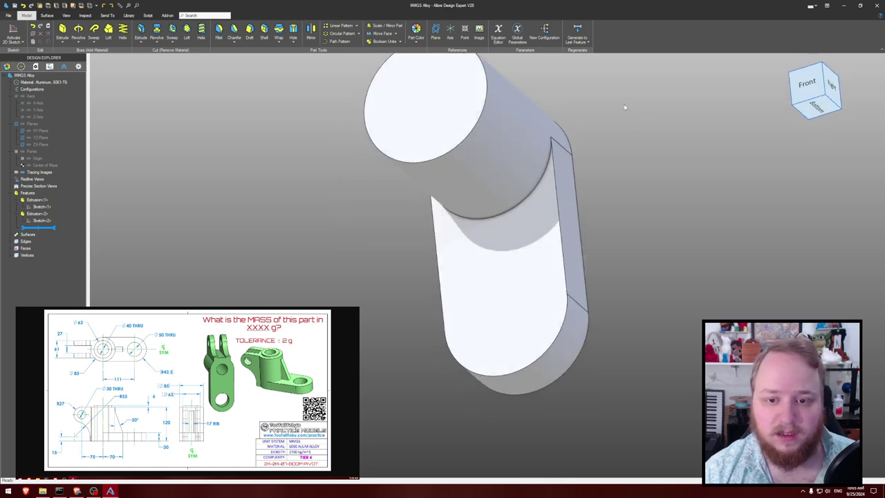
- Sketch a 63 mm diameter circle on the cylindrical boss's end face, concentric with the boss's circular edge
middle_drag(604, 153, 560, 170)
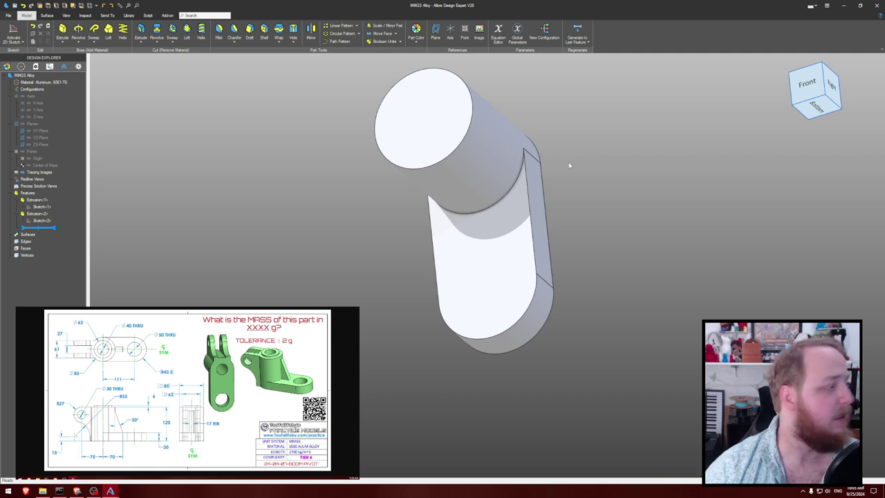
click(450, 119)
key(c)
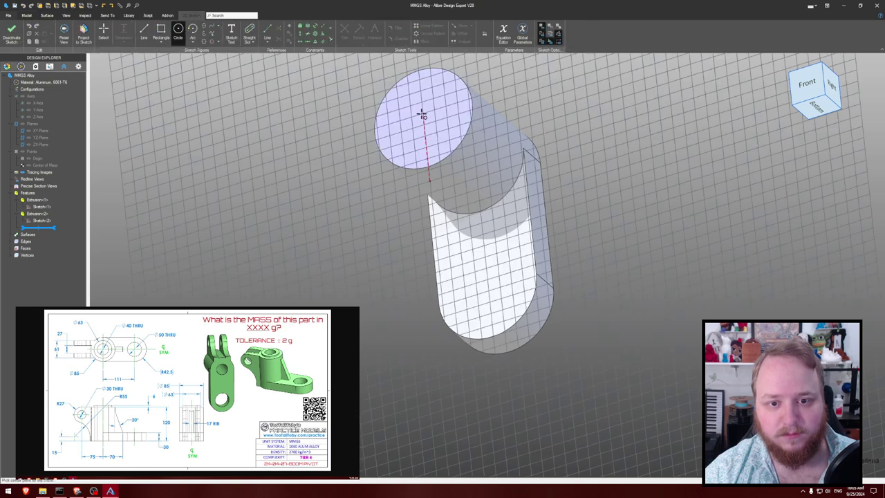
click(423, 114)
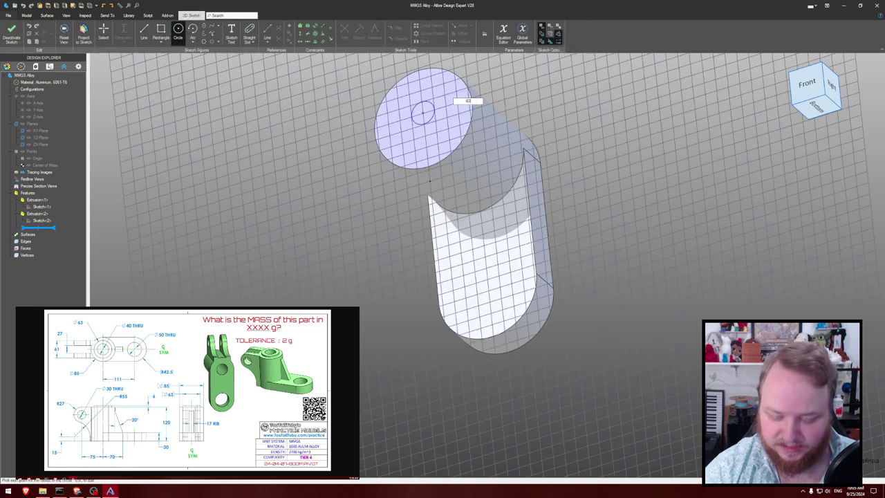
key(shift+c)
click(453, 85)
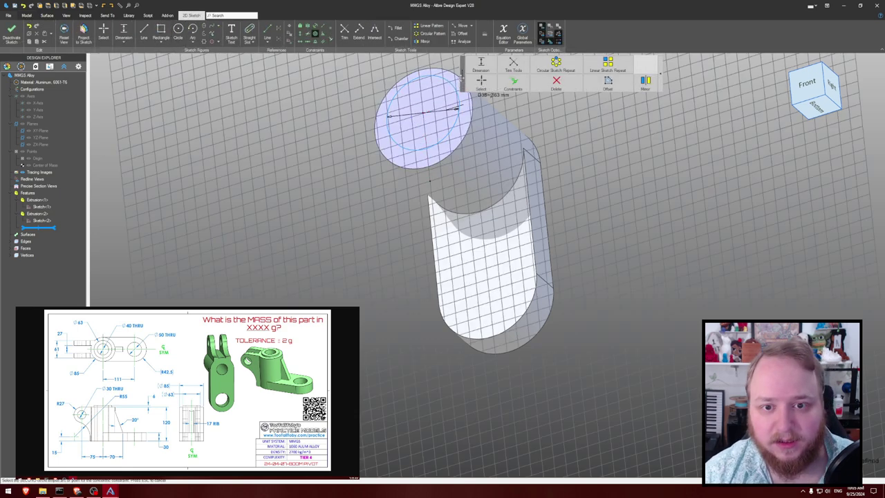
click(456, 85)
- Extrude the 63 mm circle as a raised boss to a depth of 6 mm
key(e)
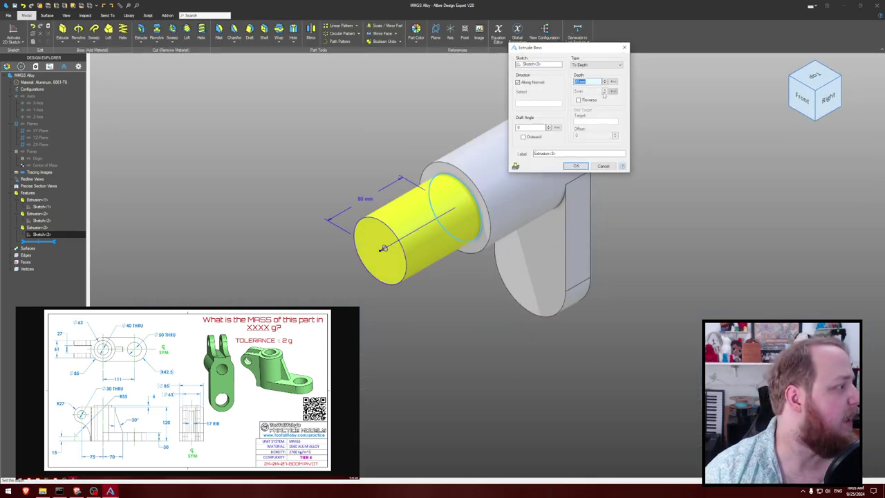
text(6)
key(Return)
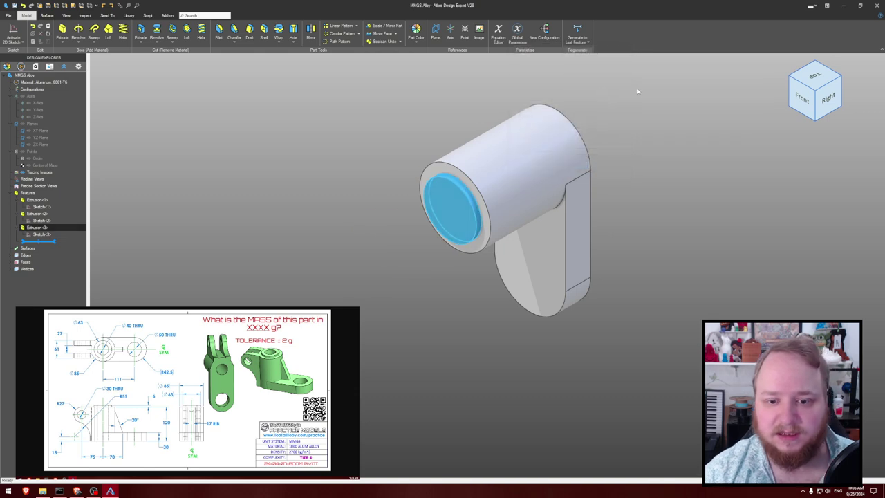
key(Escape)
- Sketch a 40 mm diameter circle on the raised boss's face, concentric with its outer edge
key(s)
click(499, 167)
key(s)
key(c)
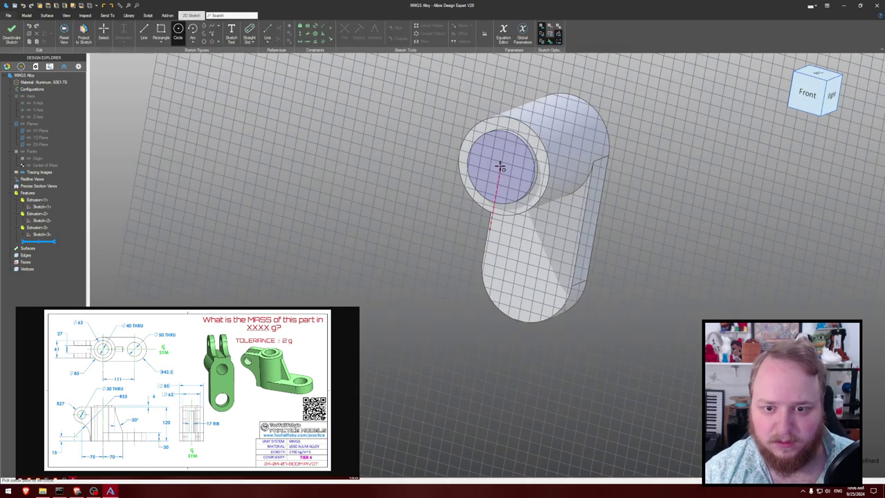
click(500, 167)
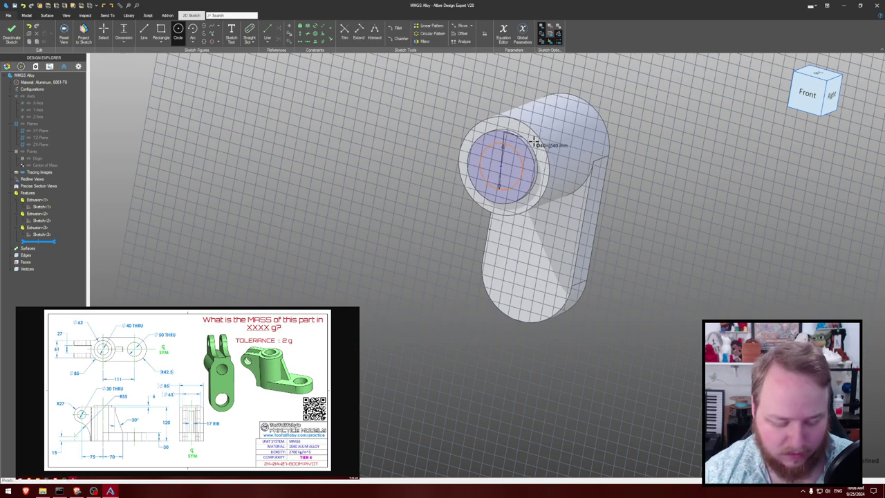
scroll(536, 143, up, 4)
click(534, 142)
right_click(505, 127)
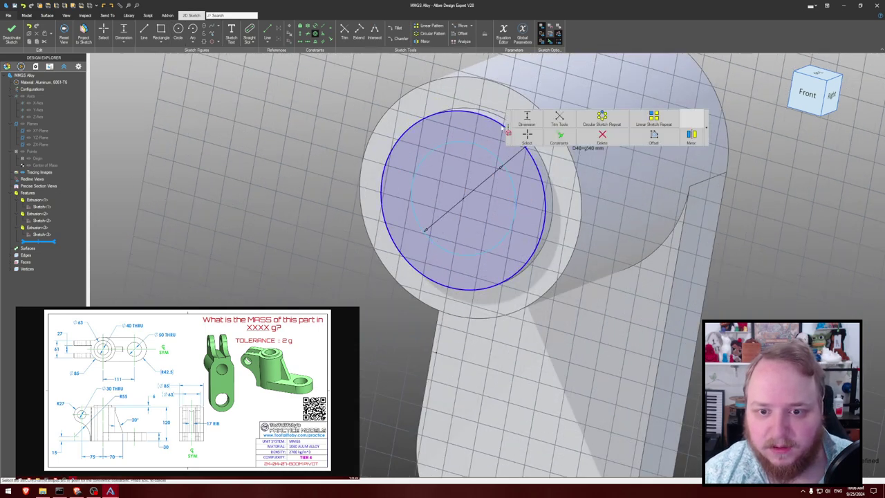
click(502, 128)
- Cut the 40 mm circle all the way through the cylinder and plate
key(x)
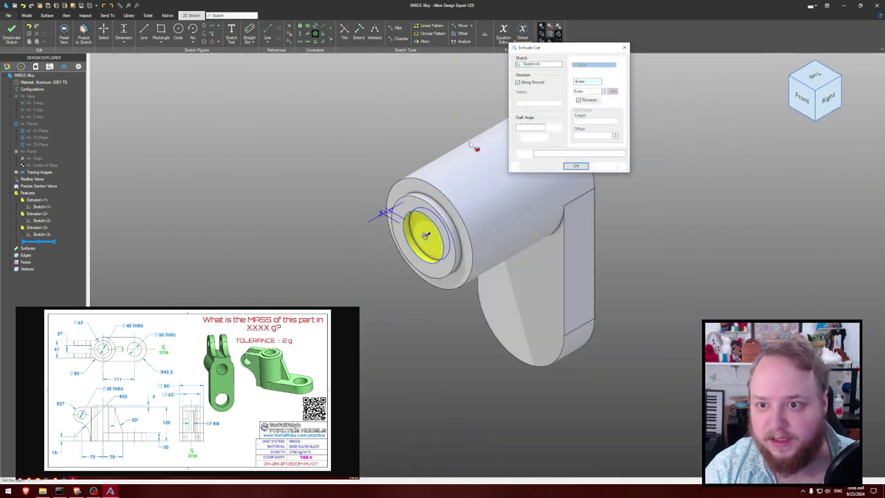
key(t)
key(Return)
click(403, 114)
middle_drag(405, 112, 360, 173)
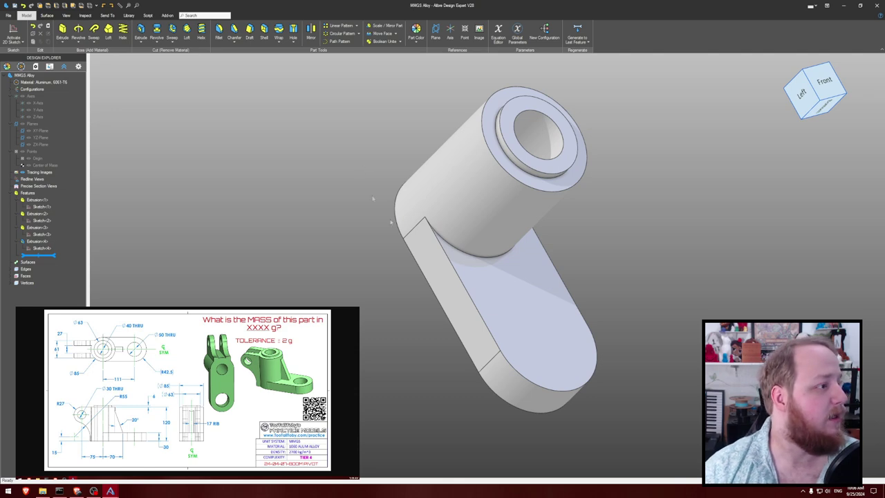
- Sketch a 50 mm diameter circle on the plate's front face, concentric with its lower rounded end
click(557, 349)
key(s)
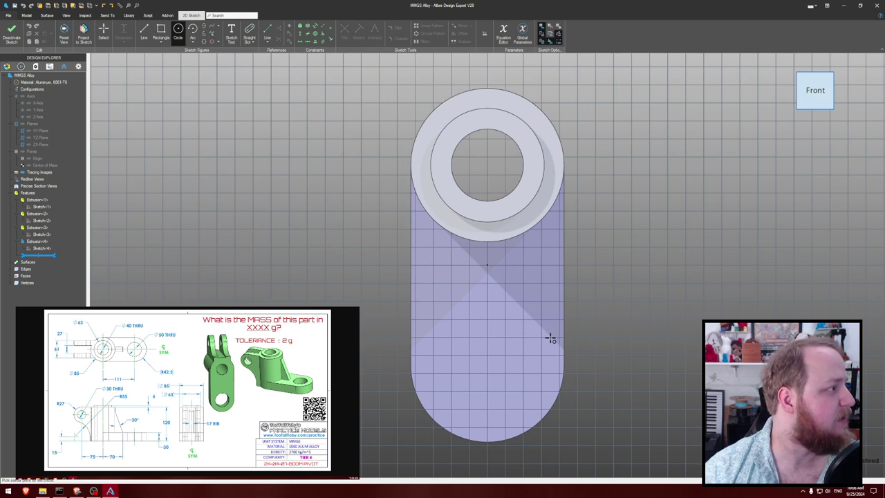
click(484, 362)
text(50)
key(Return)
key(Escape)
click(529, 363)
click(559, 406)
- Cut the 50 mm circle all the way through the plate
key(x)
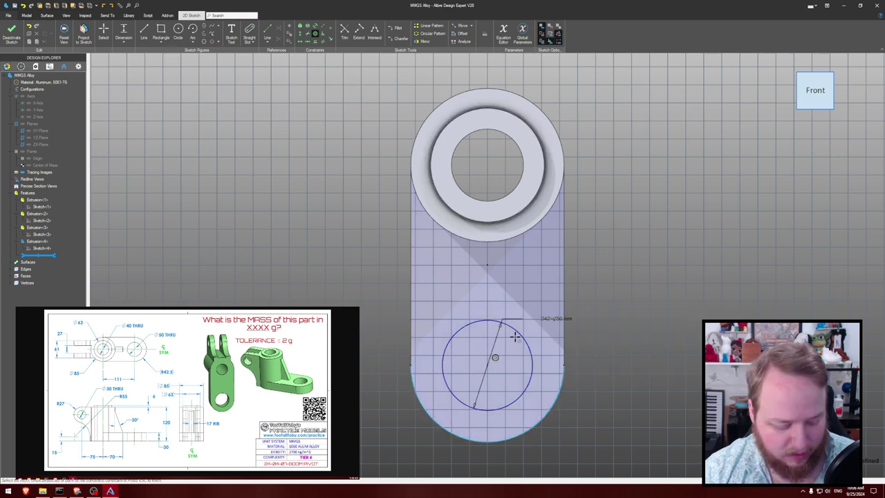
key(Return)
click(424, 361)
middle_drag(425, 362, 387, 311)
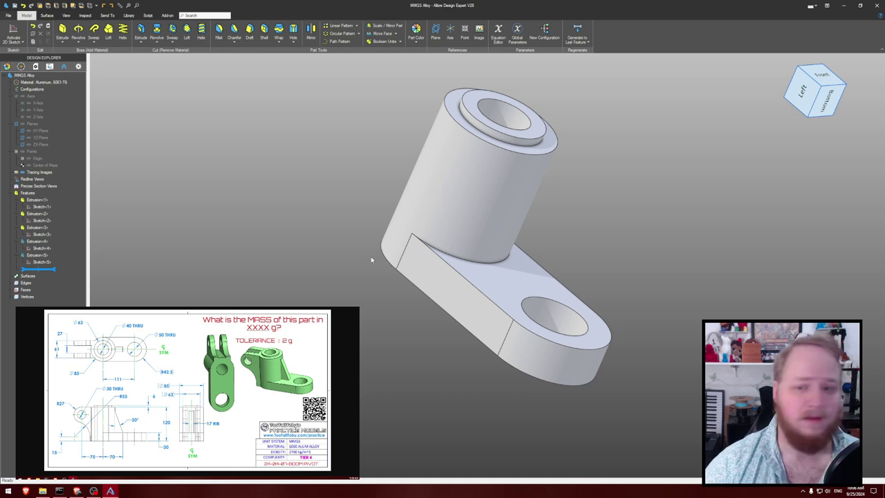
- Start a sketch on the part's lengthwise symmetry plane and project the cylinder's two end edges into it as sketch figures
key(ctrl+shift+r)
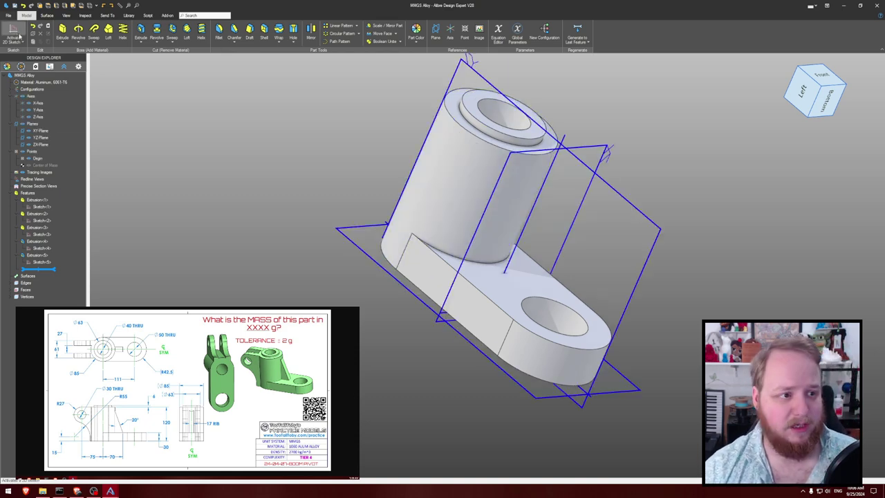
click(469, 63)
key(ctrl+k)
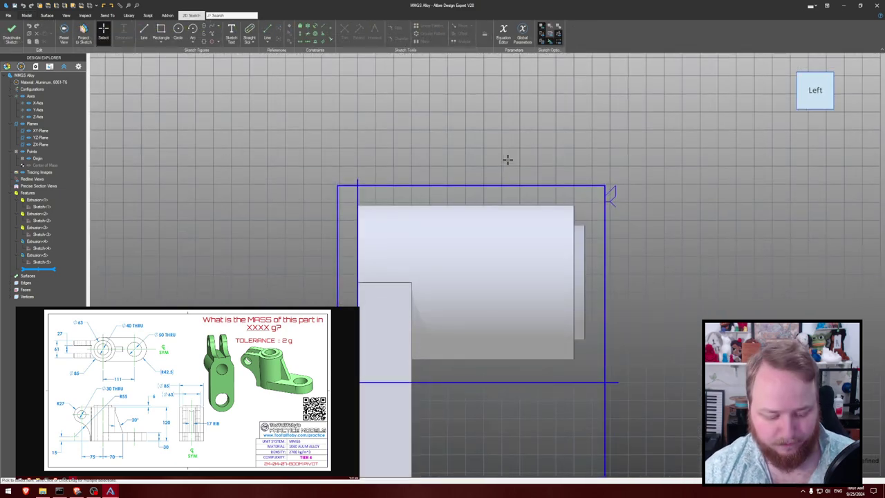
key(ctrl+shift+r)
key(p)
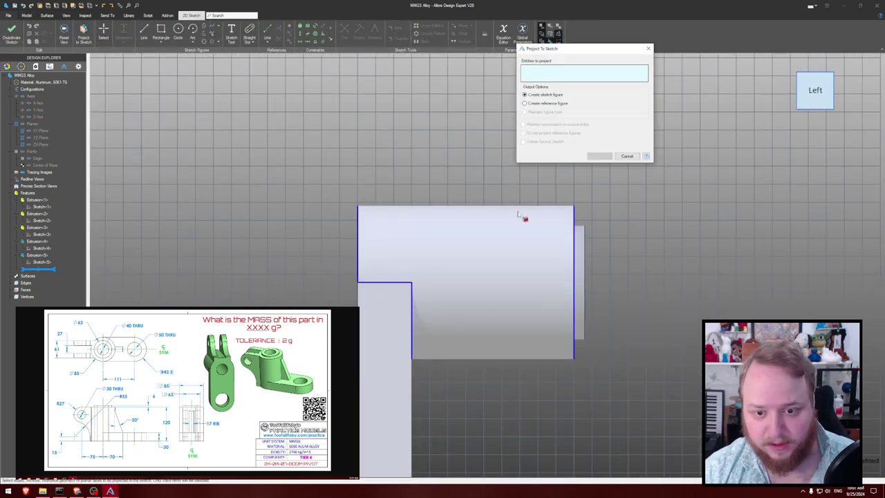
click(573, 218)
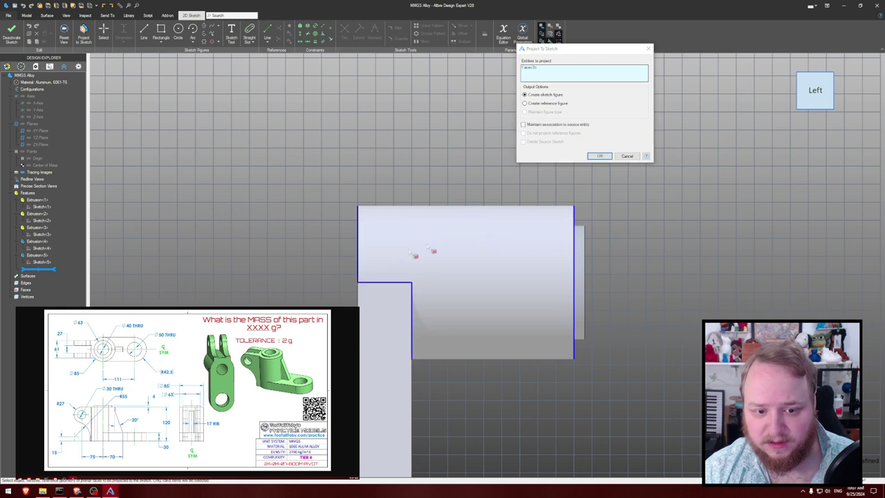
click(358, 262)
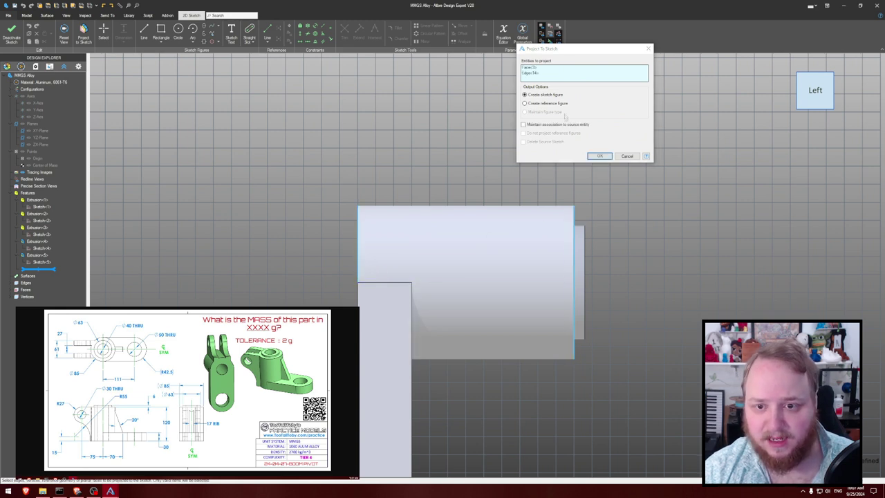
click(599, 155)
key(l)
click(357, 206)
key(Escape)
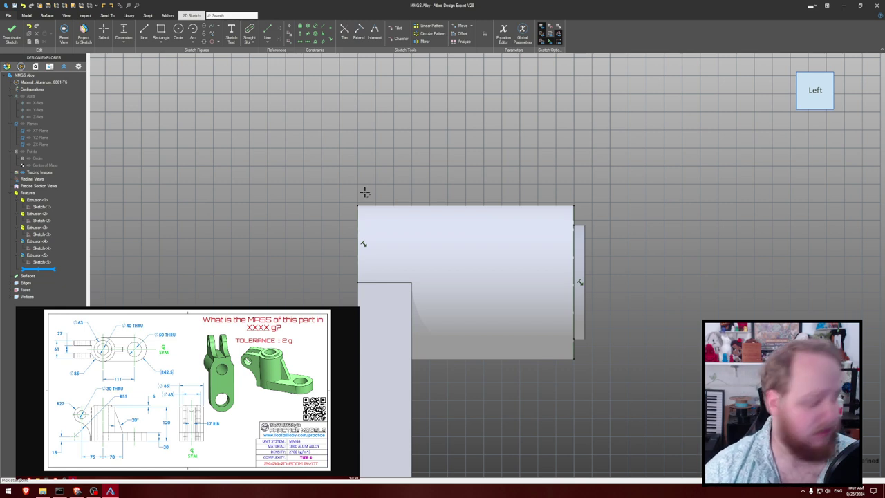
- Sketch a 30 mm diameter circle outside the cylinder and dimension its centre 75 mm from the cylinder's axis
key(c)
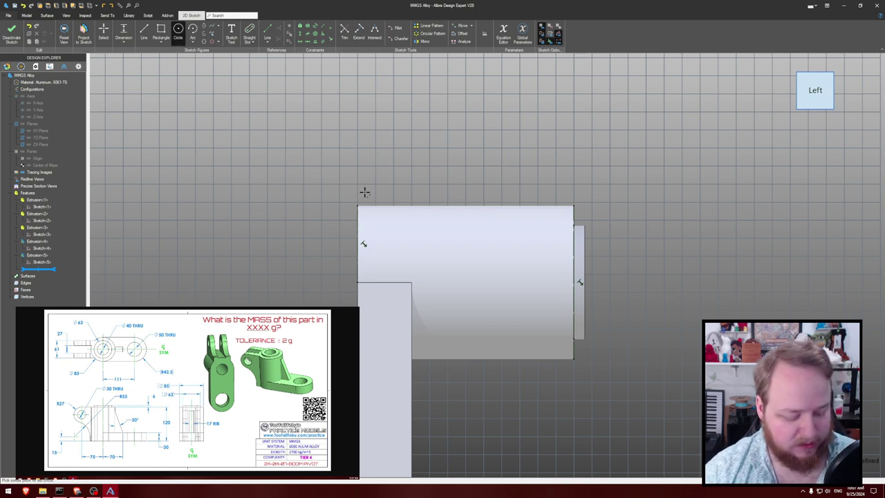
click(535, 163)
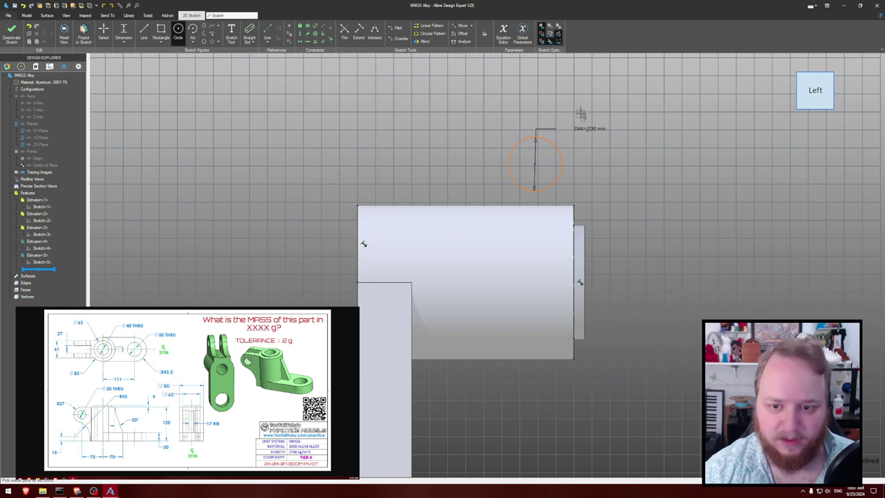
key(Escape)
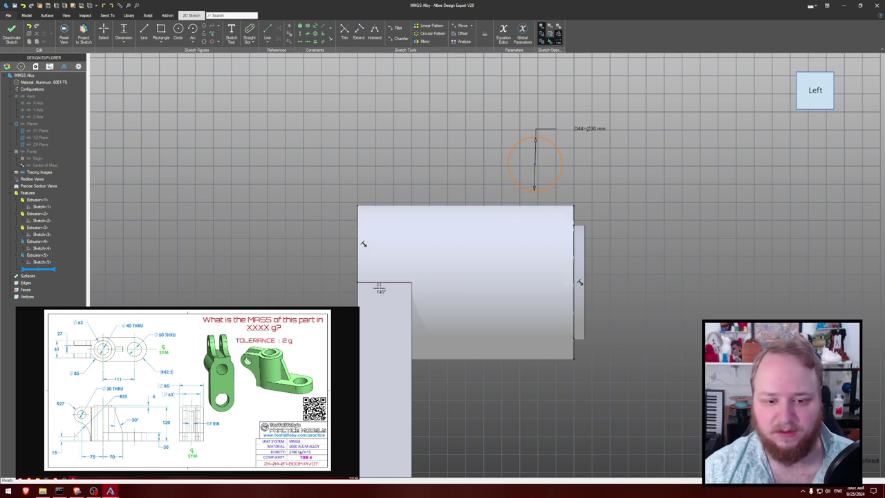
click(357, 282)
click(275, 228)
text(75)
key(Return)
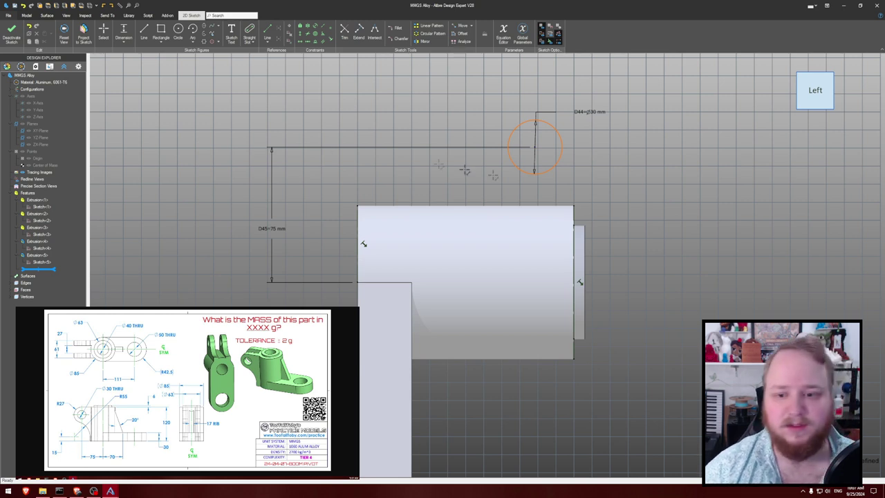
- Sketch a vertical line from the cylinder's outer top-end corner up to the level of the 30 mm circle's centre
key(l)
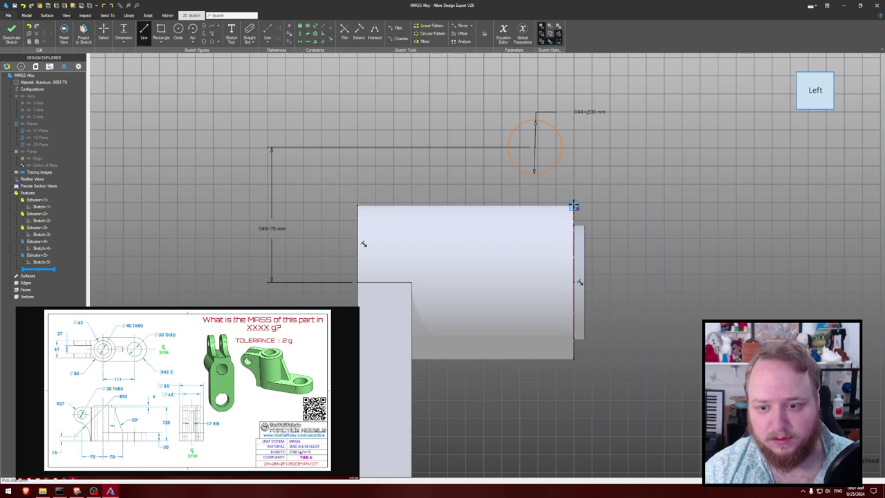
click(574, 205)
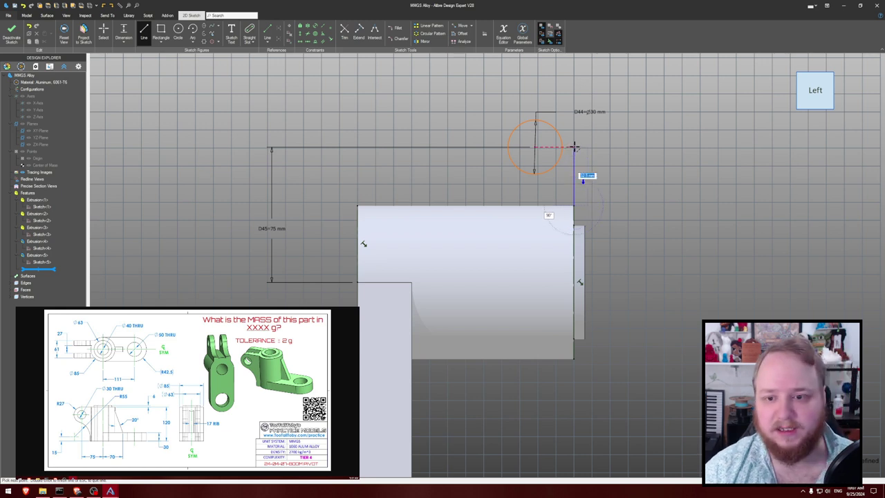
click(575, 91)
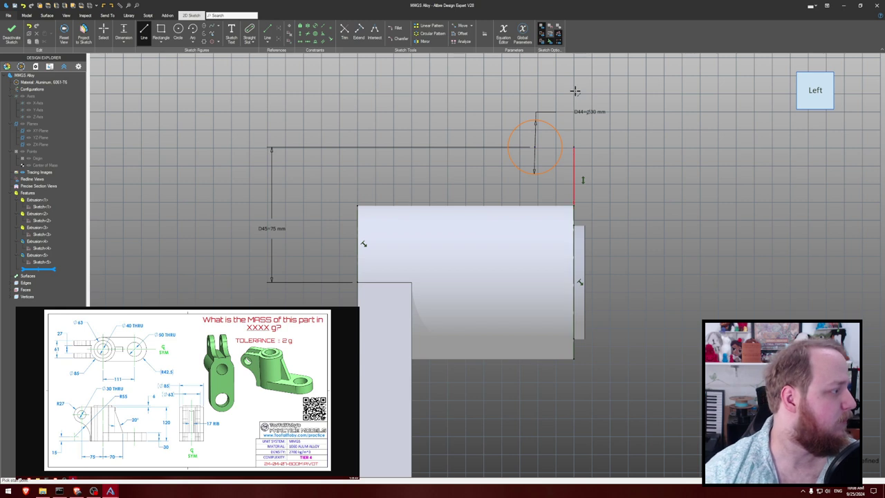
key(Escape)
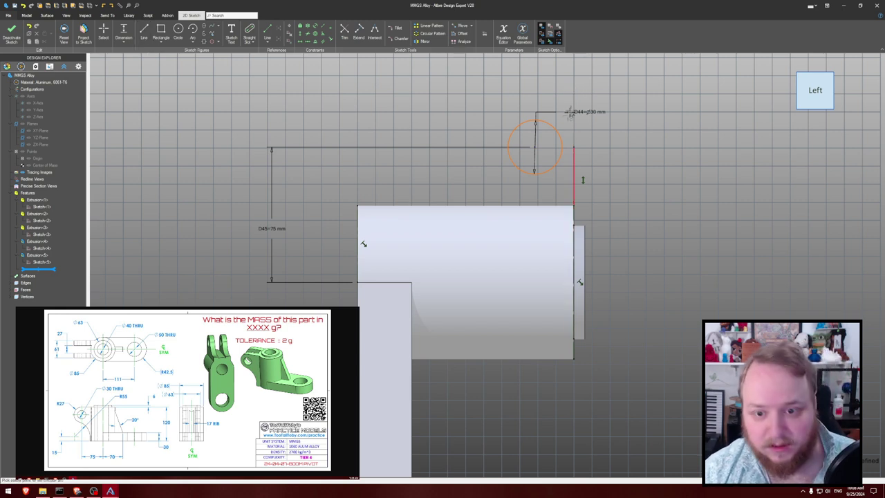
- Sketch an arc over the 30 mm circle, concentric with it and starting at the vertical line's end, with a 27 mm radius
click(561, 147)
click(567, 147)
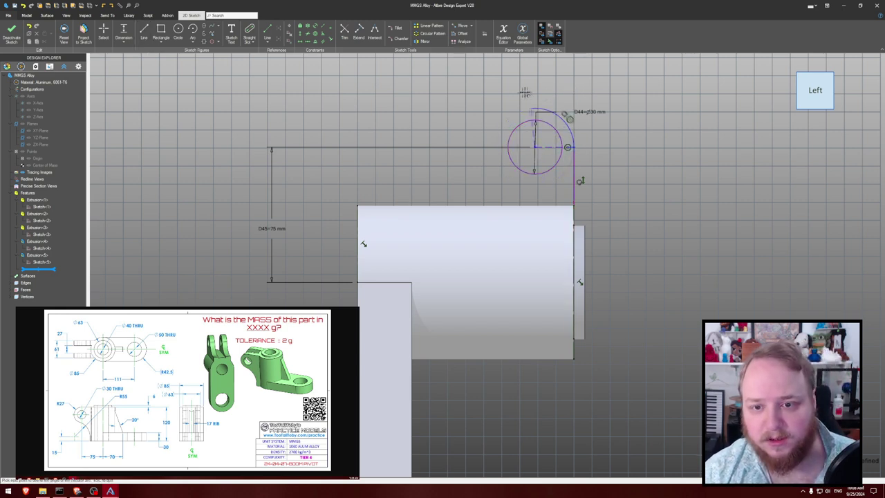
click(486, 118)
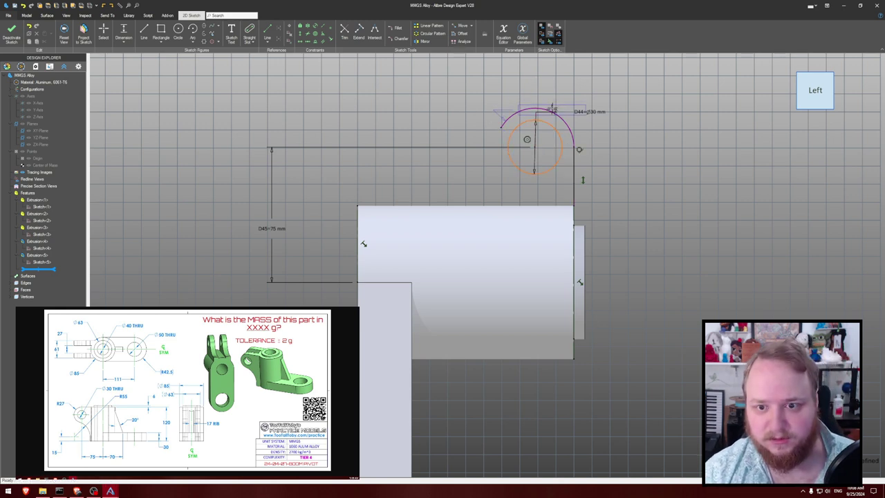
click(608, 85)
text(27)
key(Return)
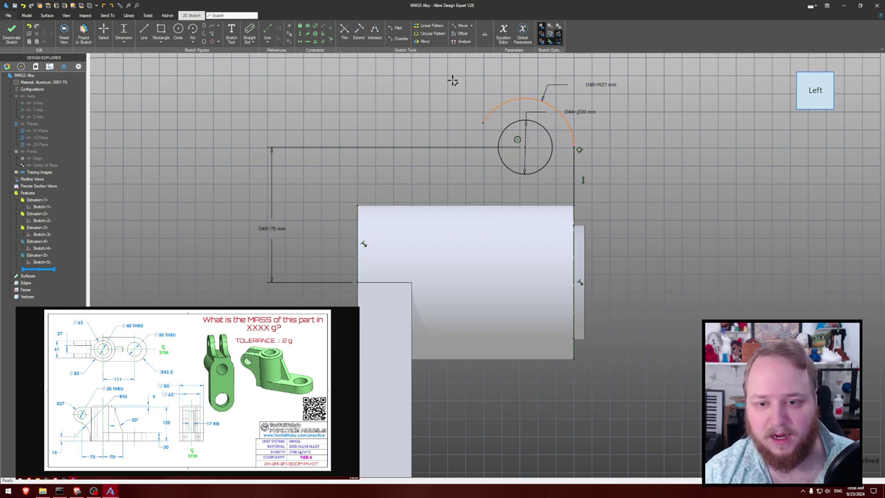
key(Escape)
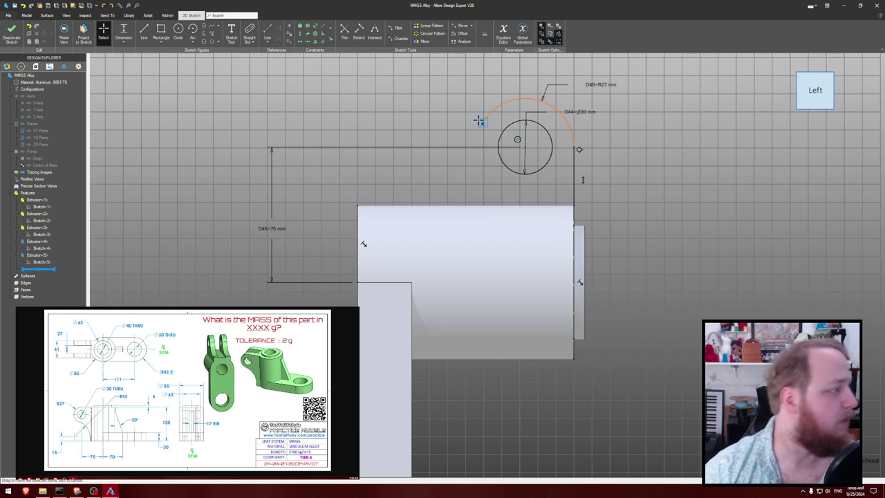
- Sketch an arc tangent to the free end of the 27 mm arc, curving down toward the cylinder, with a 55 mm radius
key(a)
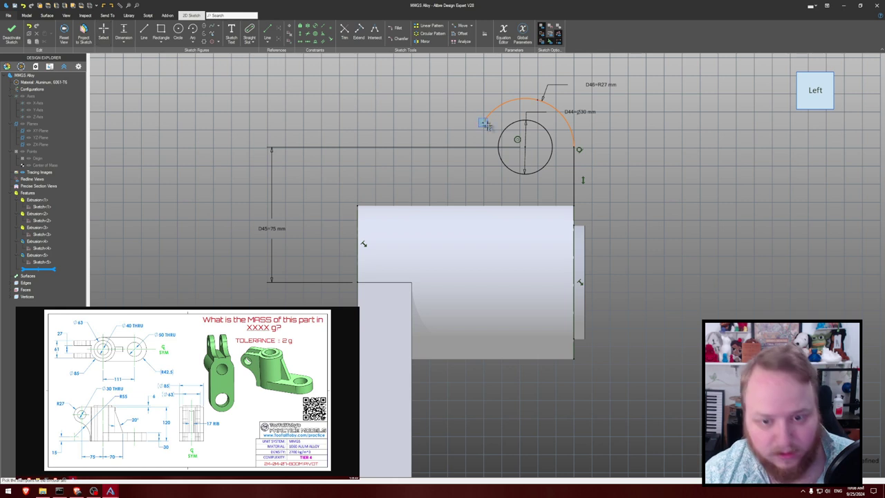
click(482, 122)
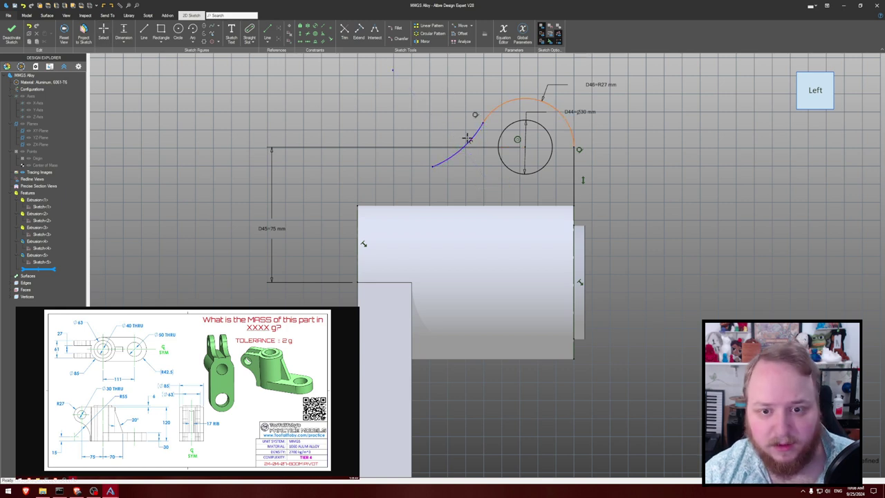
click(446, 126)
text(5)
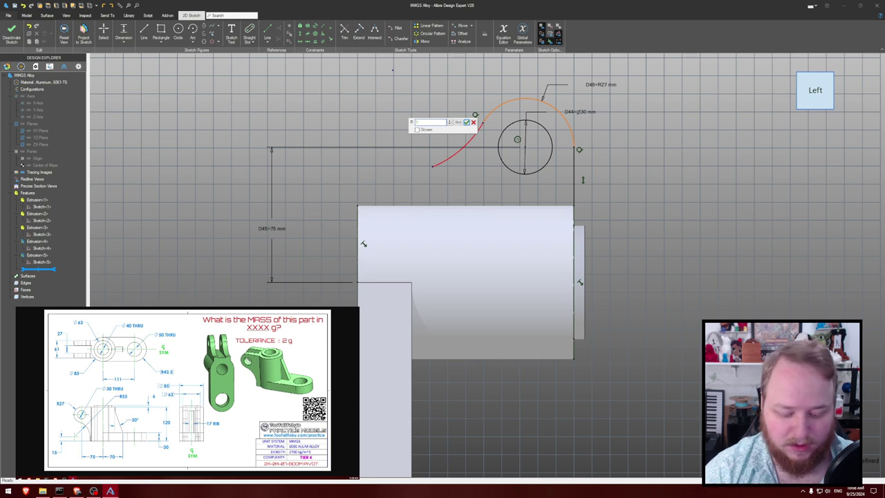
text(55)
click(445, 123)
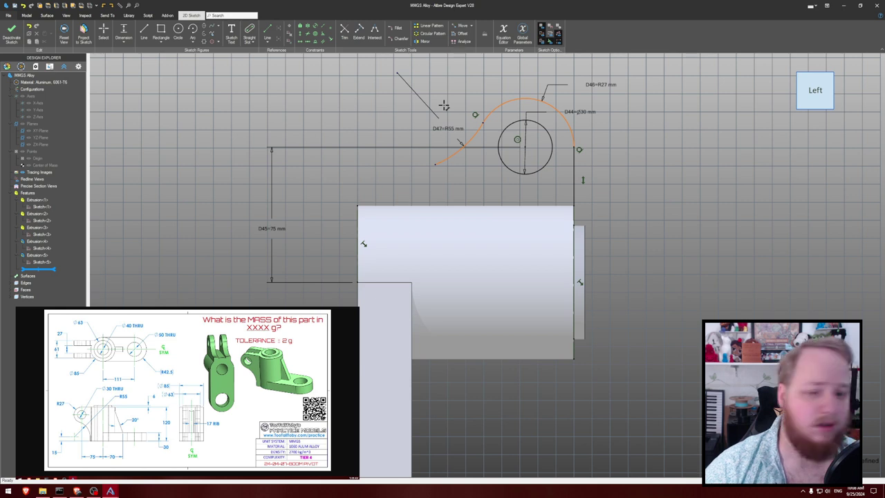
- Dimension the 55 mm arc's centre 15 mm along the cylinder's length from its plate-end corner
click(397, 72)
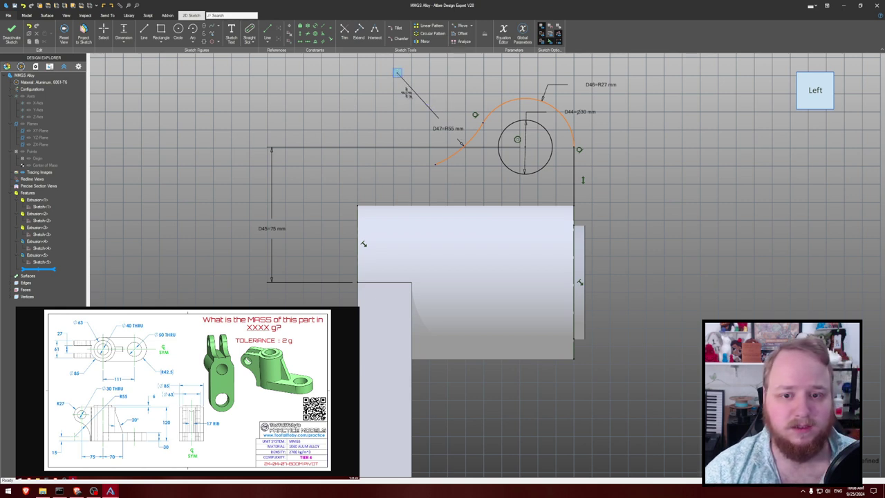
click(395, 85)
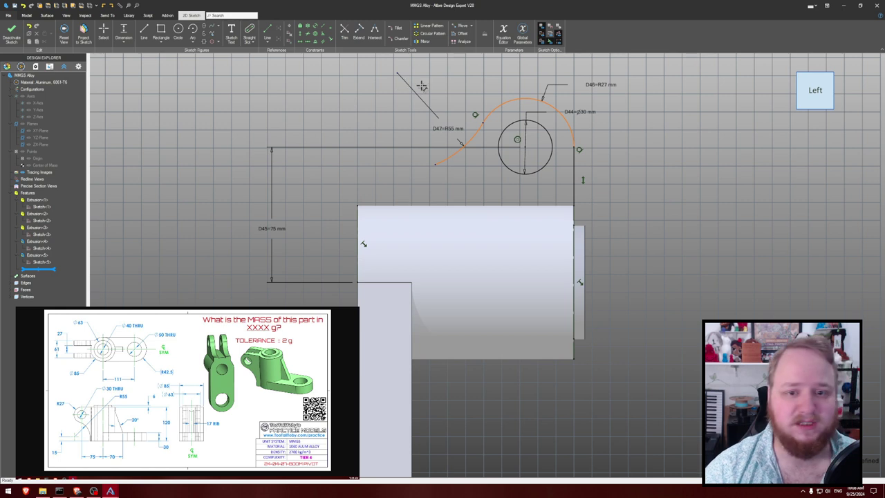
click(357, 205)
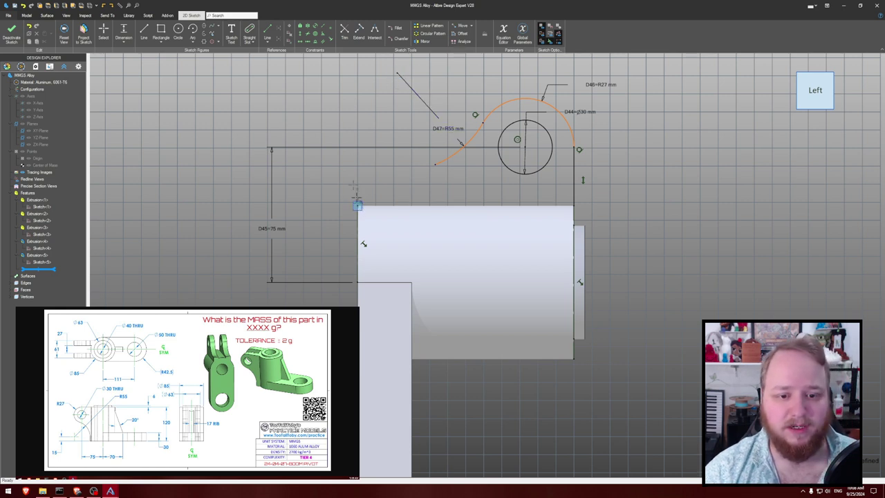
click(397, 72)
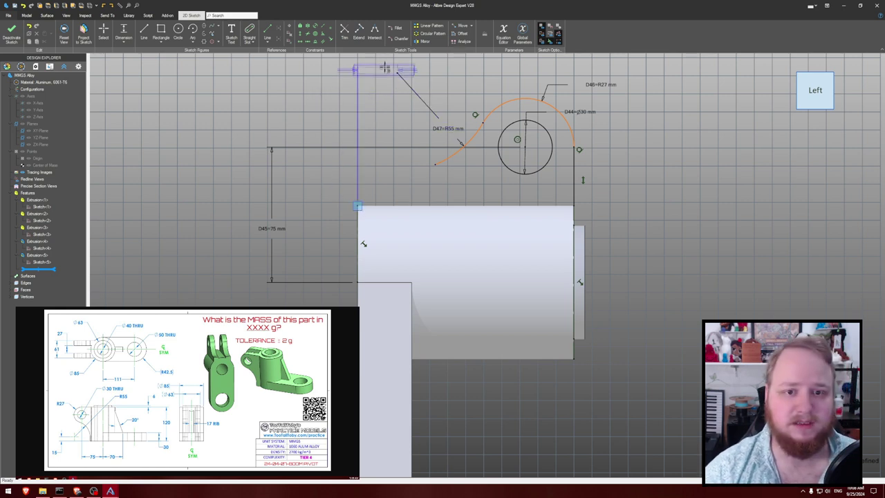
click(378, 65)
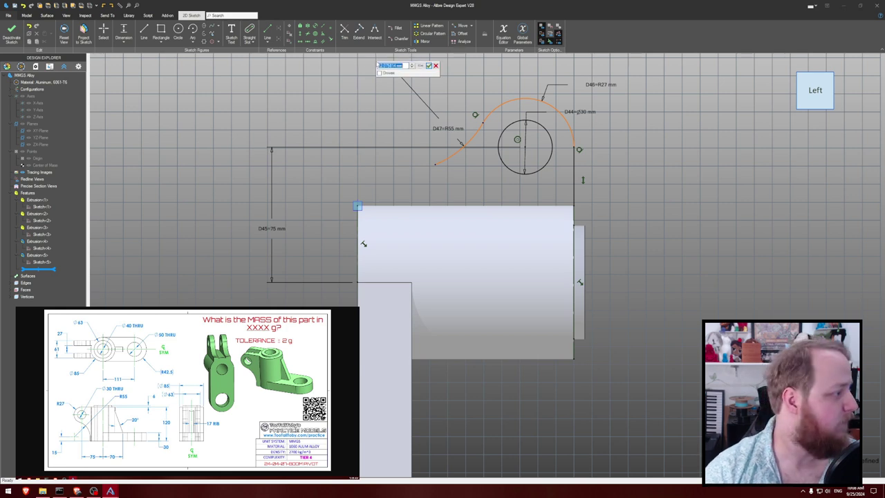
text(15)
key(Return)
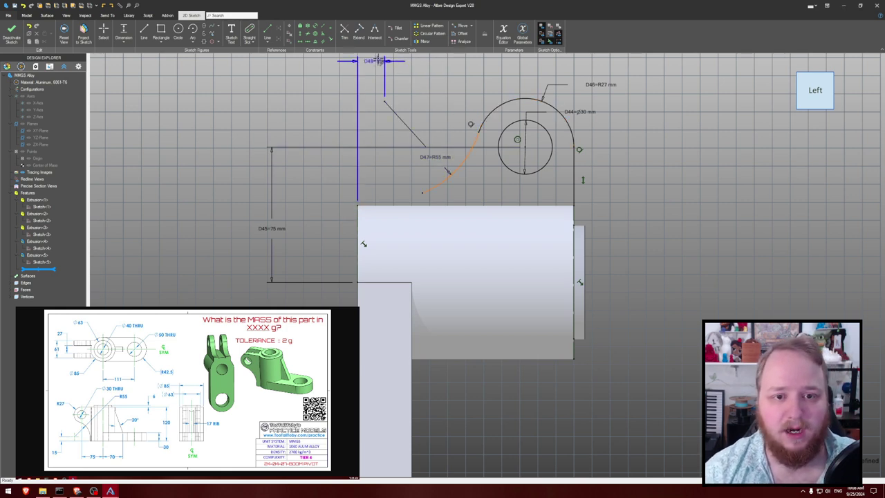
- Adjust the 55 mm arc's free end, and sketch a short vertical line from the cylinder's plate-end corner with a horizontal line toward the arc
click(439, 180)
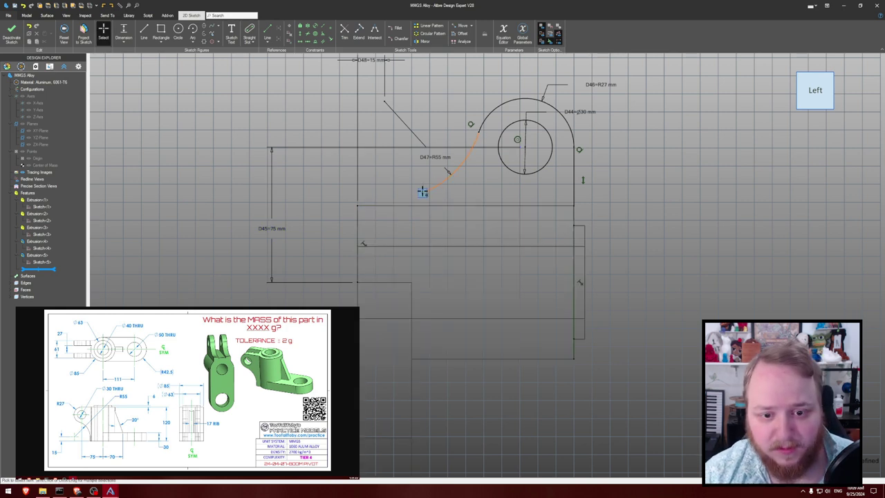
drag(418, 192, 391, 198)
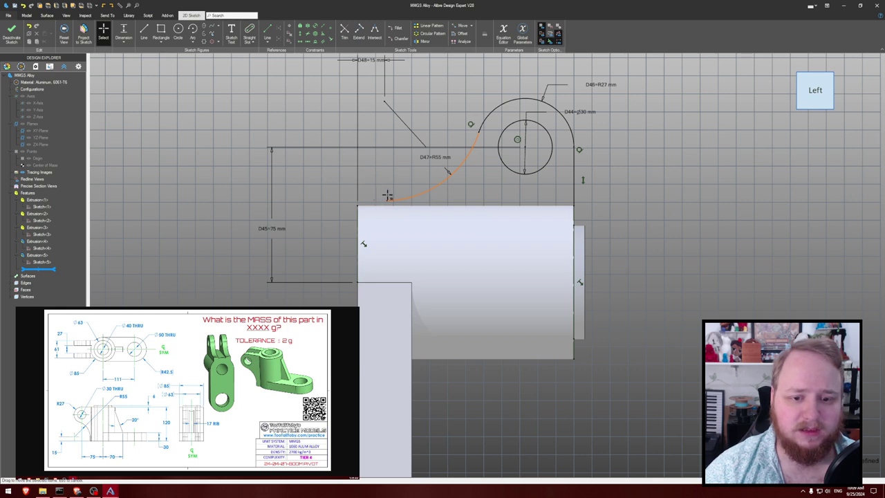
drag(389, 196, 416, 194)
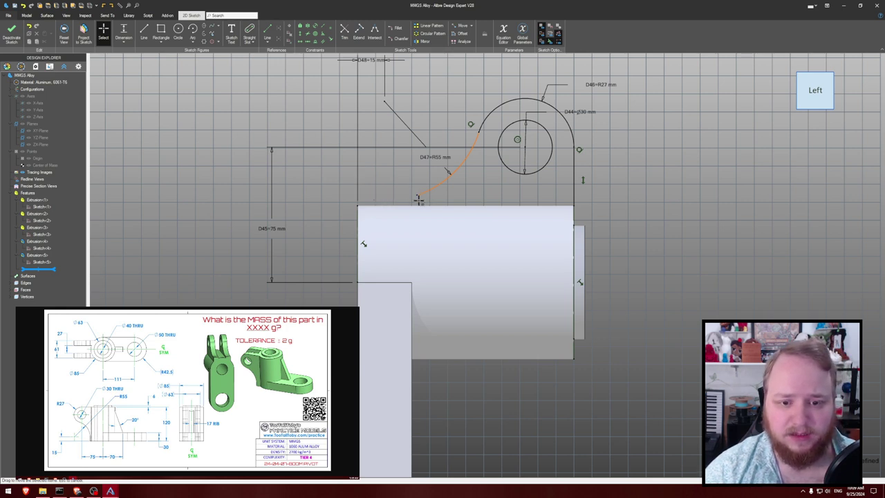
key(l)
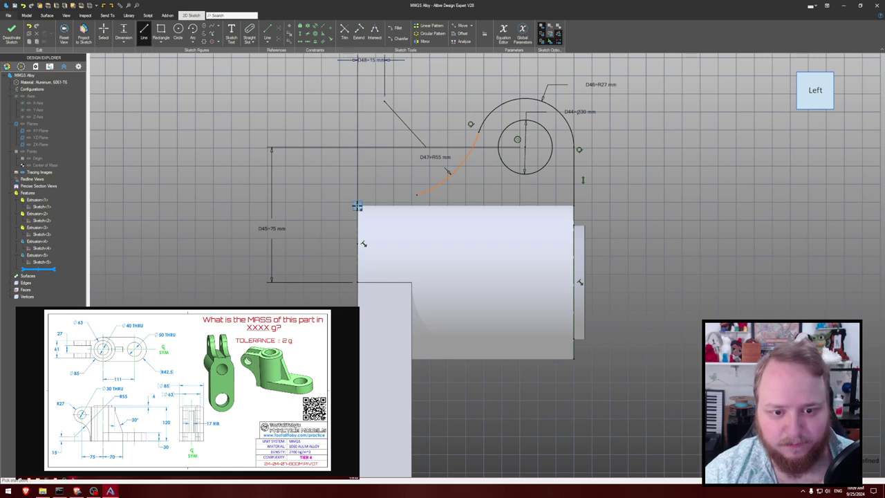
scroll(357, 195, up, 4)
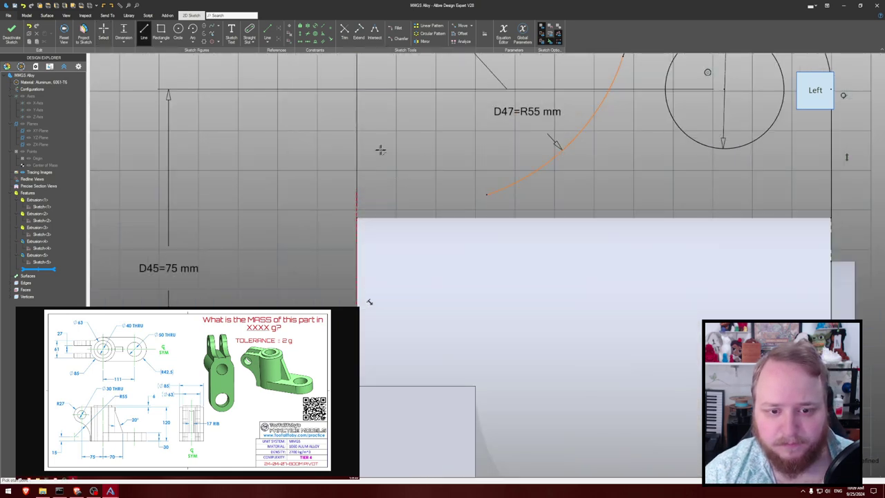
scroll(373, 162, up, 4)
scroll(437, 205, down, 2)
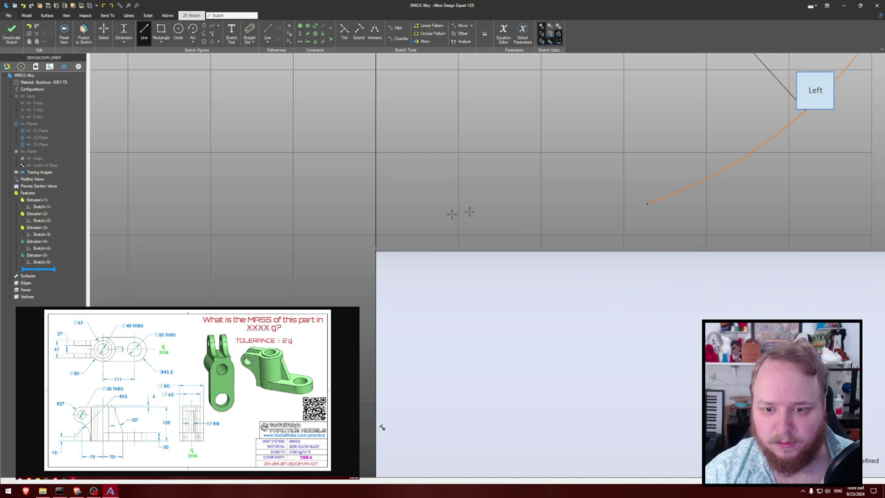
click(376, 213)
click(471, 213)
key(Escape)
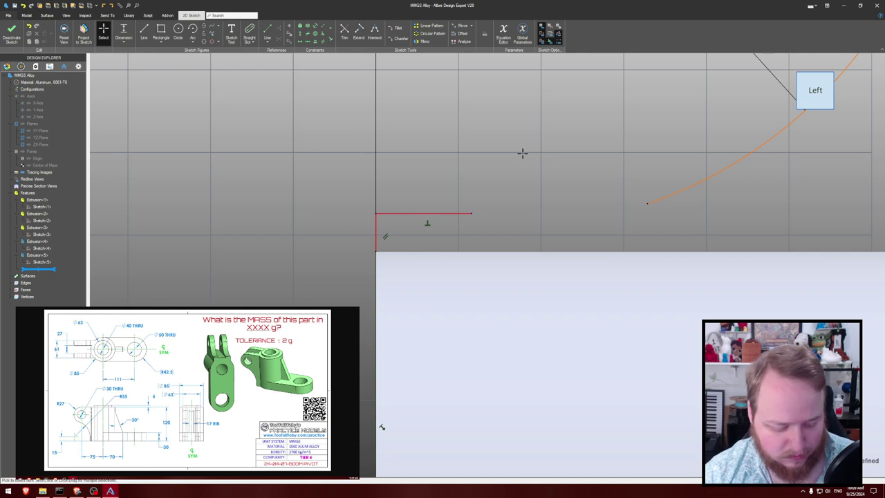
- Constrain the short horizontal line's end coincident with the 55 mm arc's free end and make the two tangent
key(c)
click(647, 203)
click(472, 213)
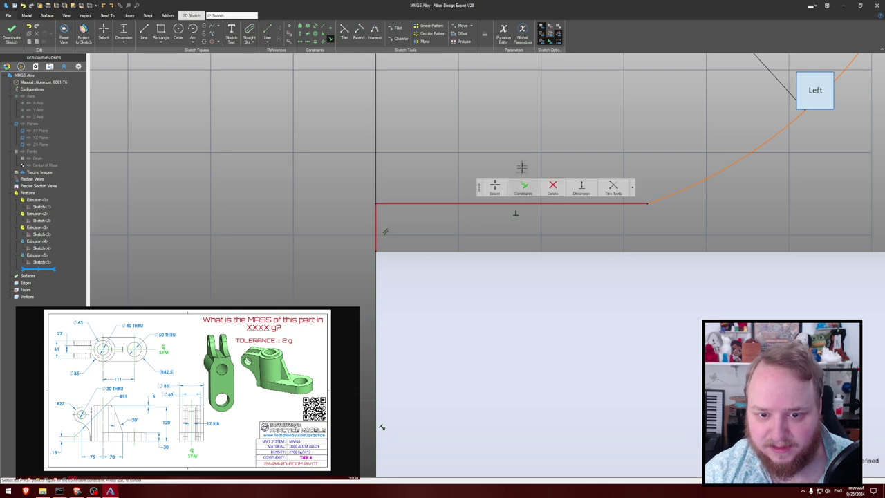
click(670, 196)
click(625, 203)
key(Escape)
- Close the lug profile with a horizontal line inside the cylinder, running between its two projected end edges
scroll(440, 155, down, 3)
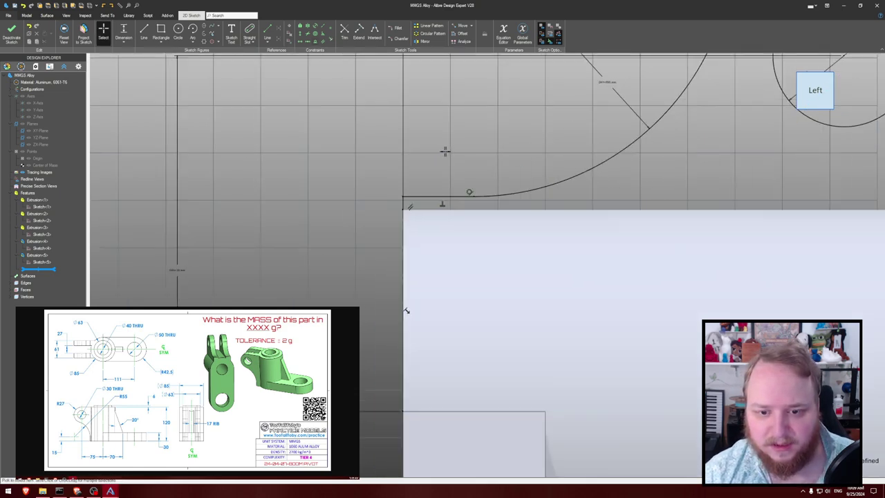
scroll(442, 151, down, 3)
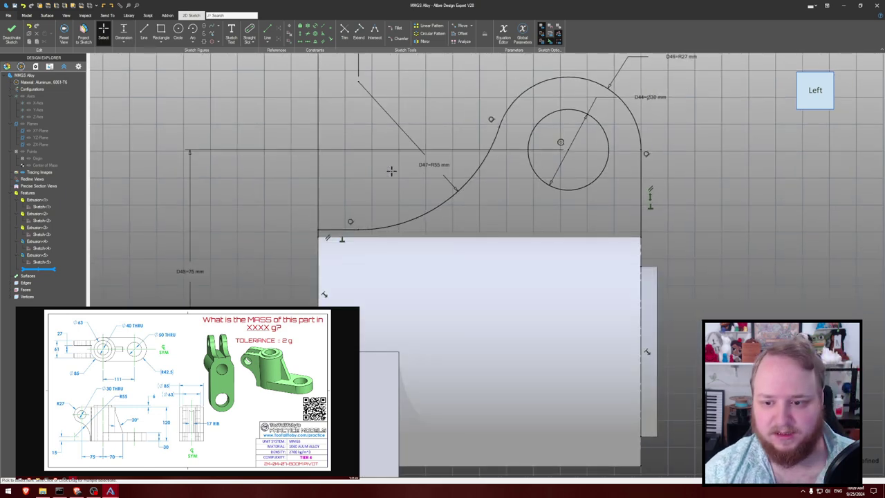
scroll(342, 187, up, 3)
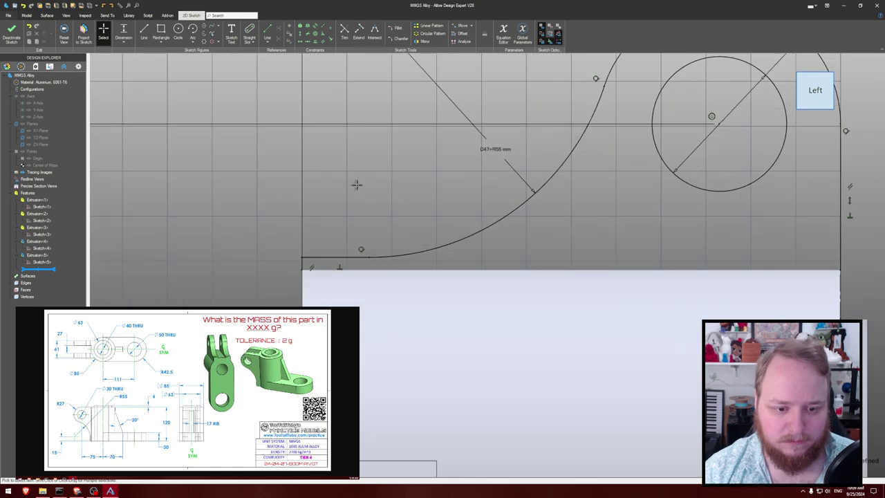
middle_drag(486, 264, 407, 198)
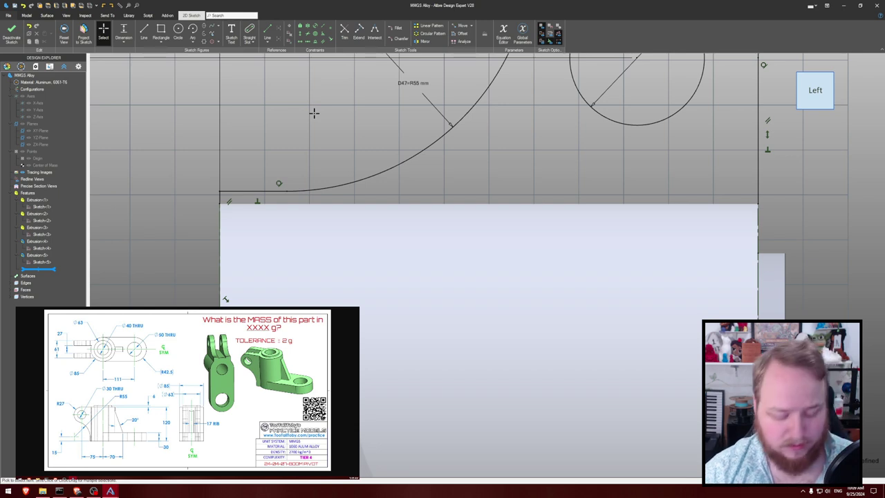
key(l)
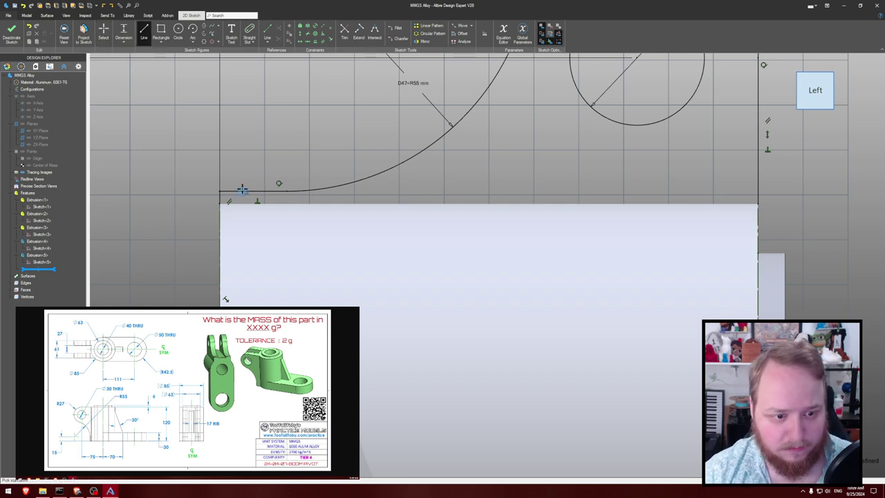
click(220, 222)
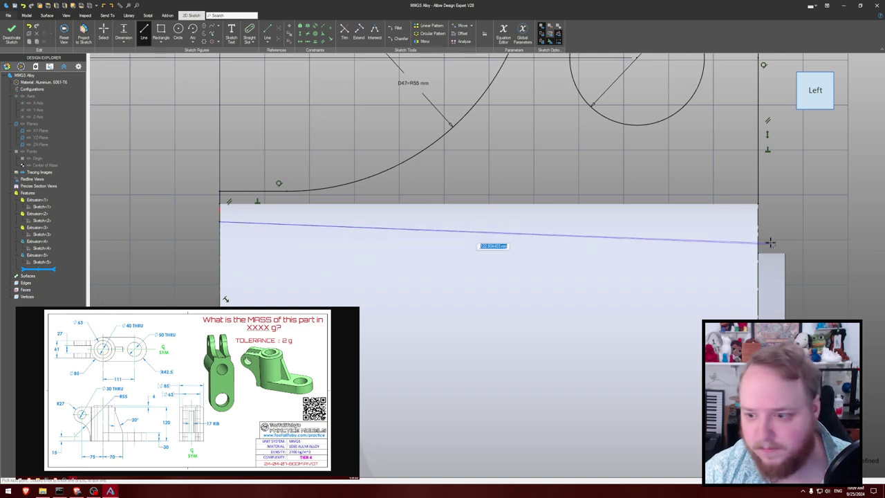
click(757, 222)
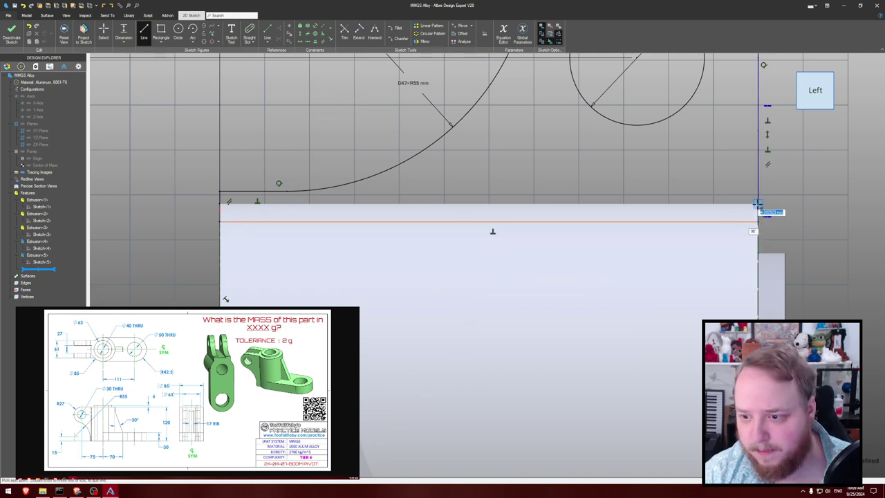
key(Escape)
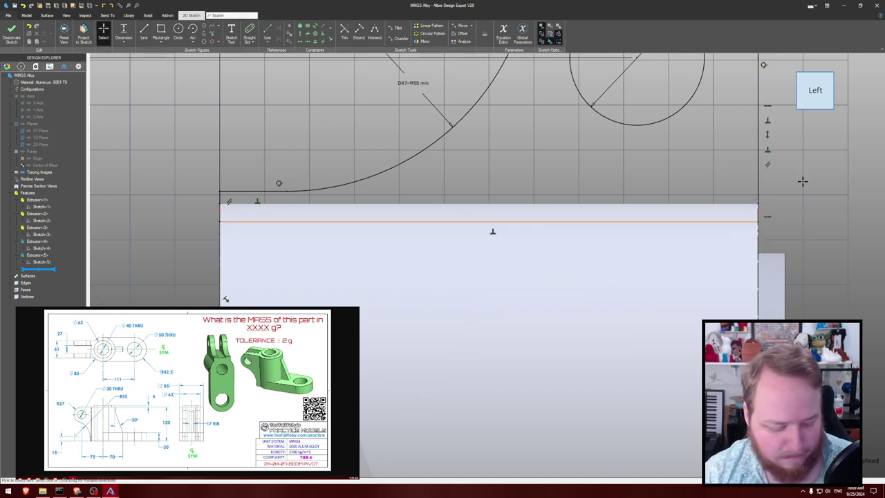
- Dimension the short vertical offset from the cylinder's outer corner down to the closing line as 4 mm
key(d)
click(758, 214)
click(813, 209)
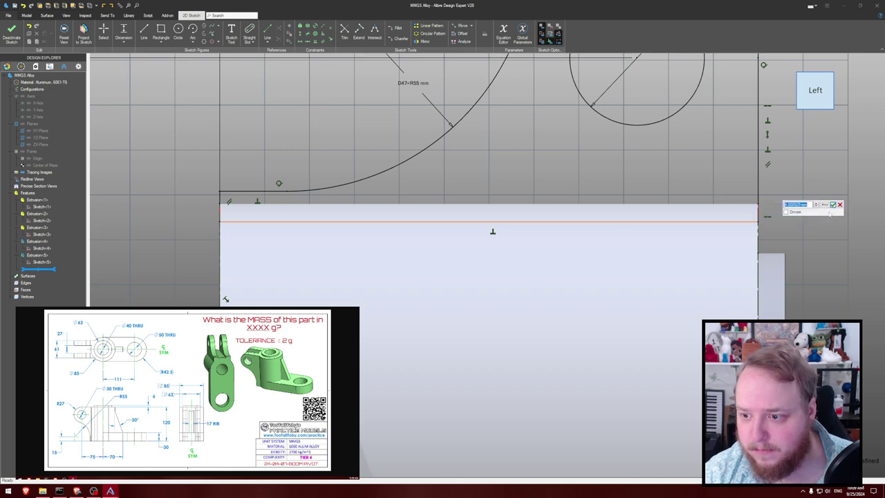
text(4)
key(Return)
- Set the closing line's depth inside the cylinder to 5 mm
middle_drag(830, 166, 808, 145)
scroll(811, 158, down, 1)
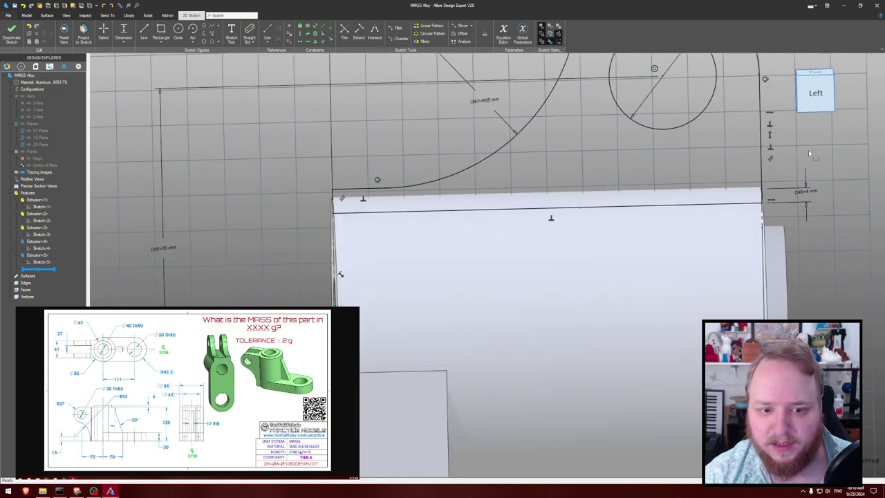
scroll(807, 144, down, 1)
double_click(809, 177)
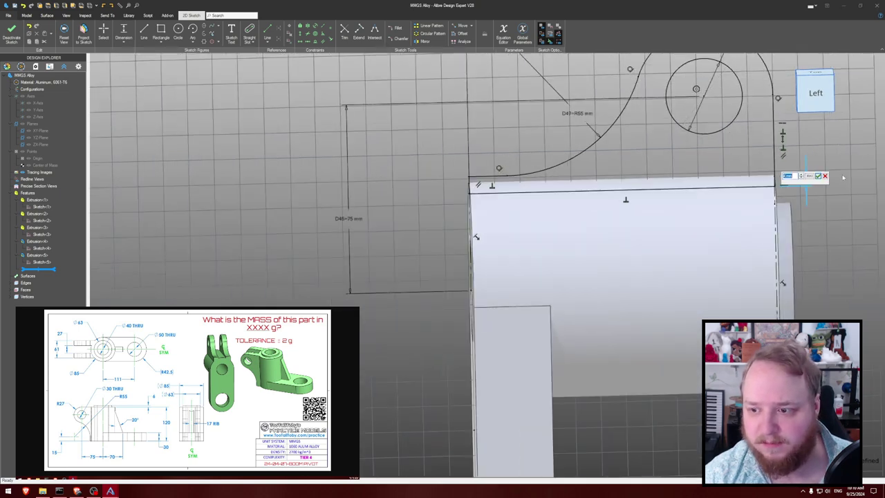
text(5)
key(Return)
- Extrude the lug profile as a boss with the Mid Plane type and a depth of 61 mm
middle_drag(841, 174, 707, 210)
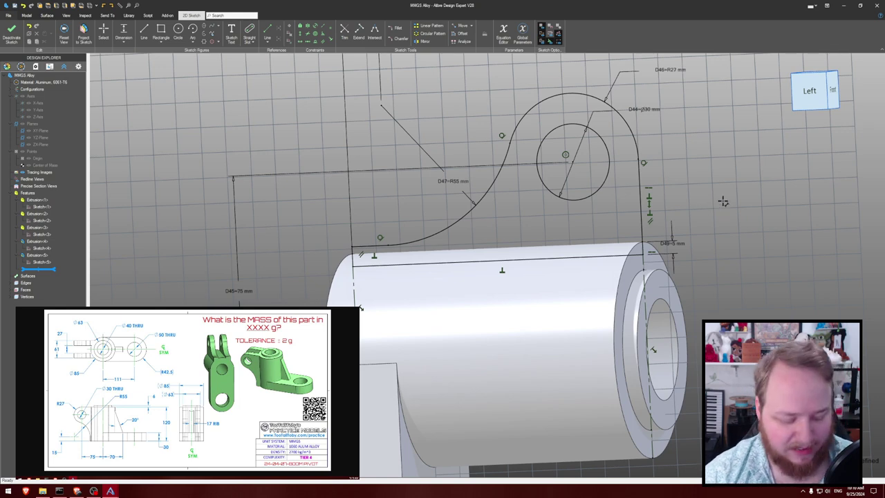
key(e)
click(591, 65)
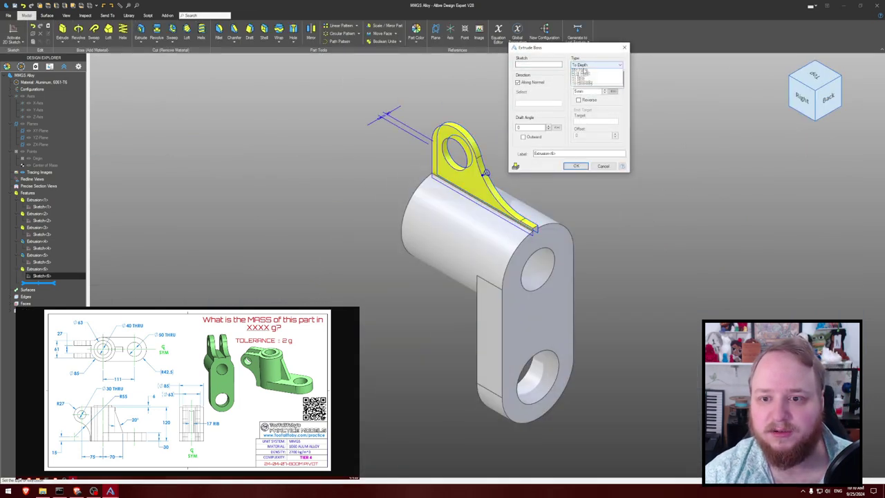
click(580, 75)
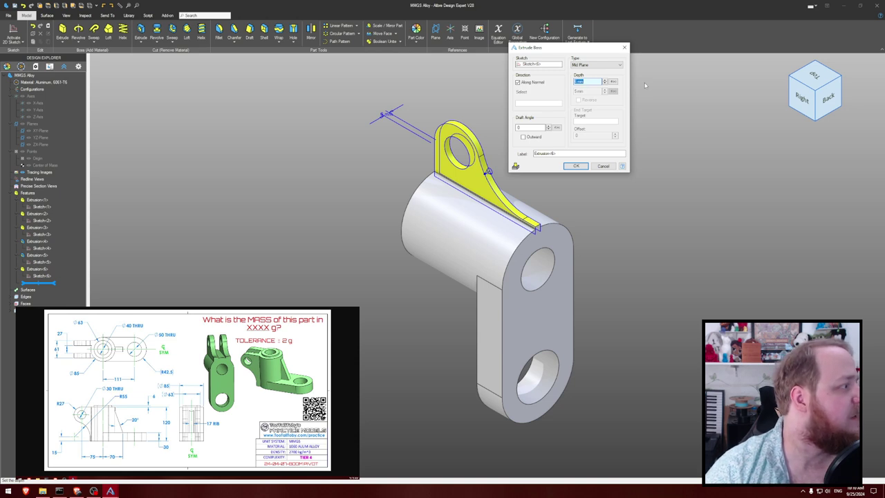
text(61)
key(Return)
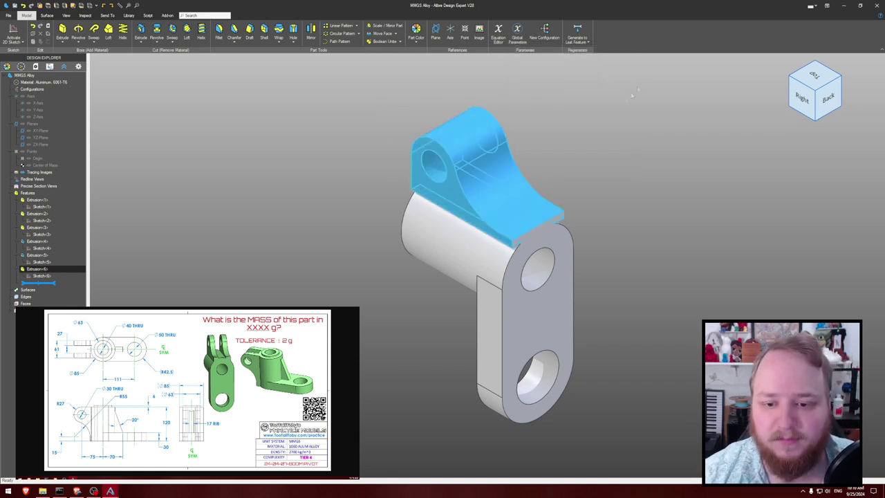
- Edit the lug sketch to set the closing line's depth inside the cylinder to 10 mm
click(621, 101)
mouse_move(622, 101)
middle_down()
mouse_move(615, 122)
mouse_move(598, 117)
mouse_move(600, 106)
mouse_move(606, 113)
mouse_move(546, 126)
middle_up()
right_click(49, 279)
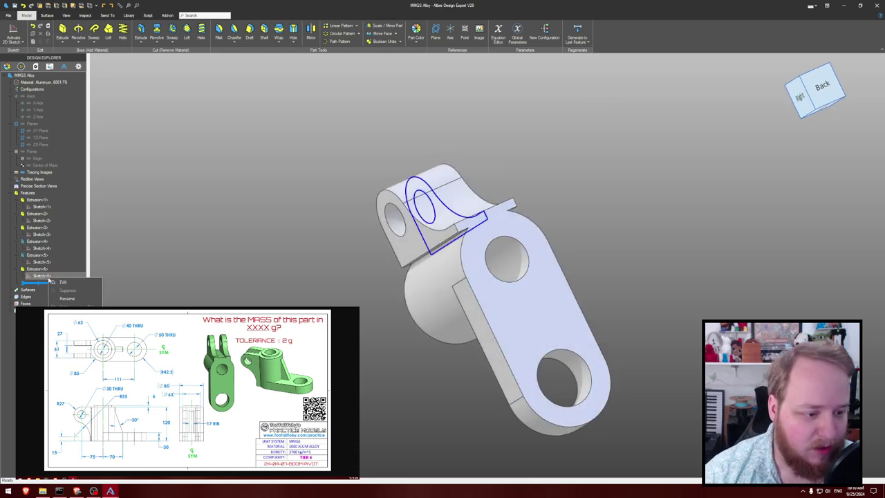
click(63, 282)
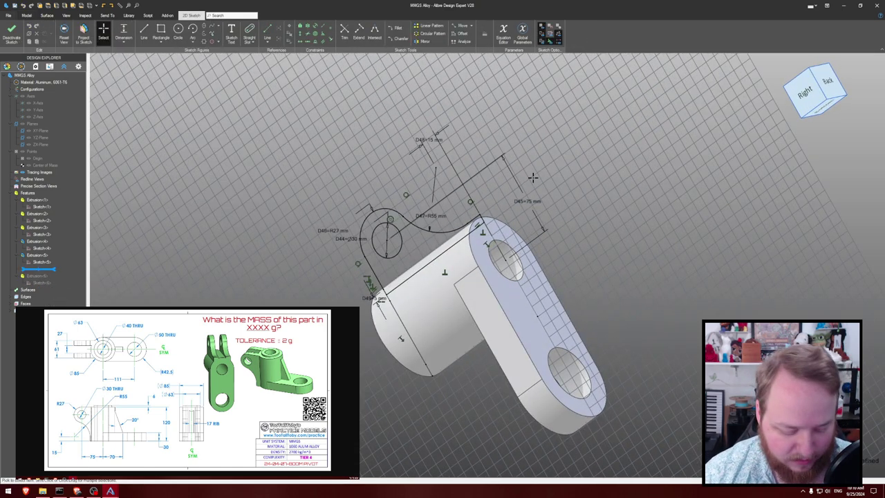
double_click(301, 264)
text(10)
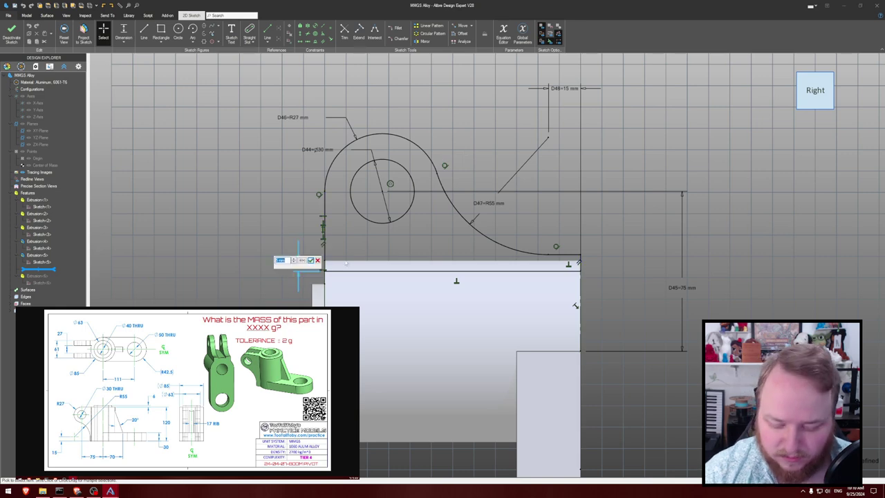
key(Return)
key(ctrl+k)
- Reopen the lug sketch and increase the closing line's depth inside the cylinder to 20 mm
middle_drag(614, 164, 589, 163)
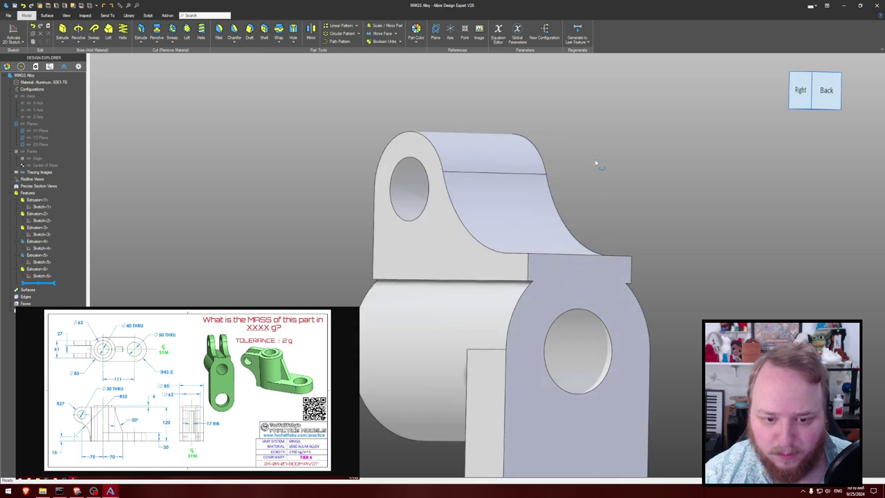
right_click(51, 275)
click(60, 277)
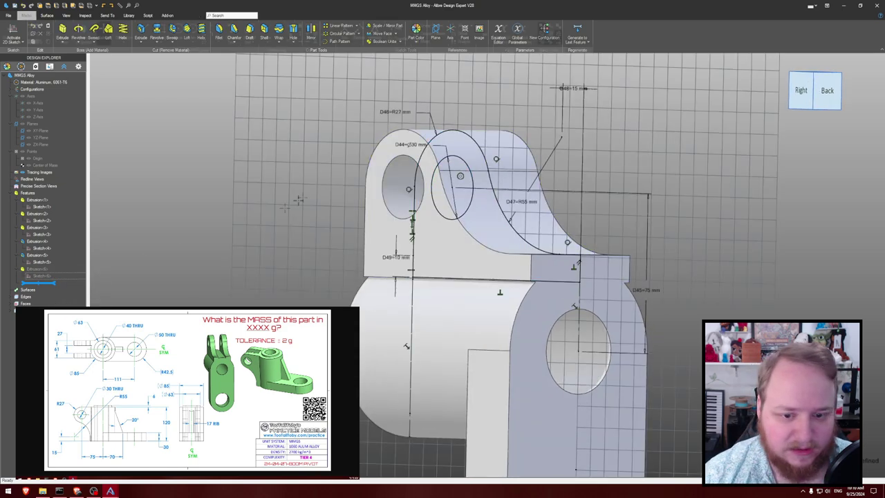
double_click(396, 259)
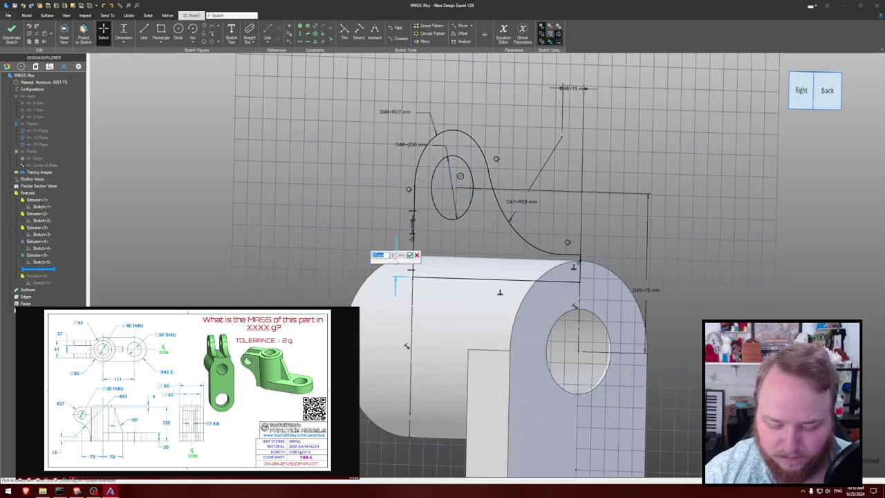
text(20)
key(Return)
key(ctrl+k)
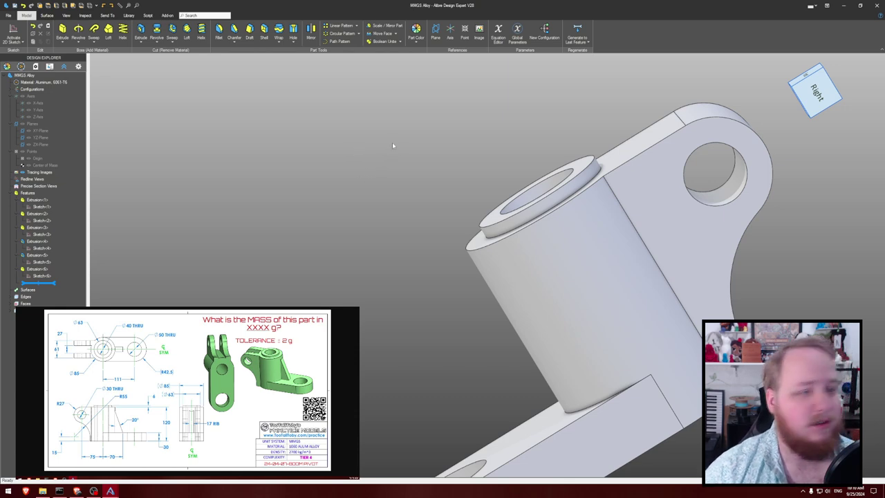
- Delete the lug's boss extrusion but keep its profile sketch
middle_drag(431, 165, 453, 181)
scroll(432, 157, down, 2)
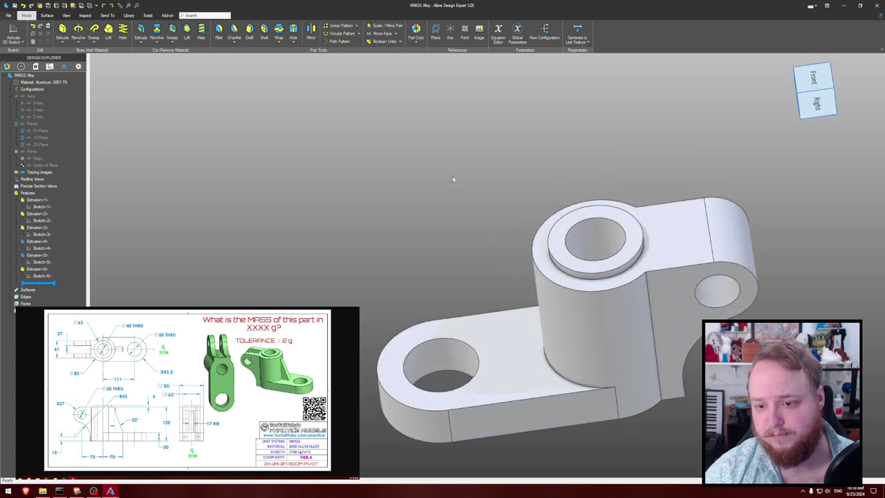
middle_drag(324, 125, 311, 109)
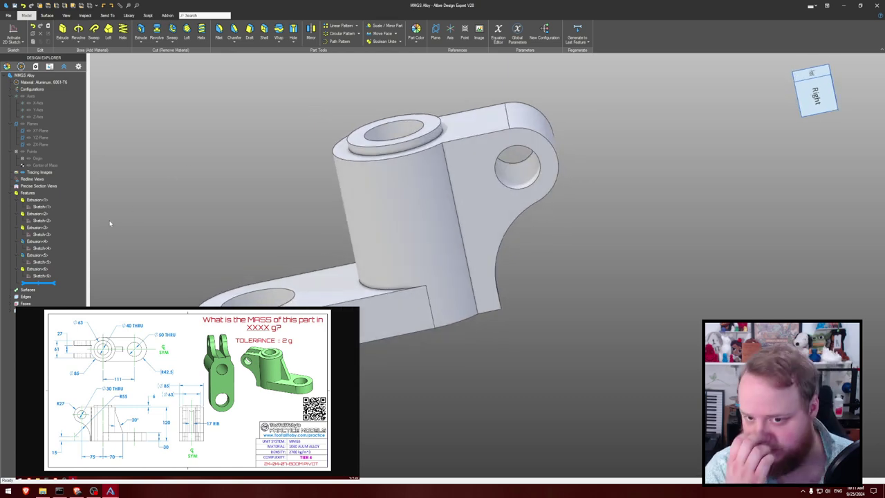
click(42, 270)
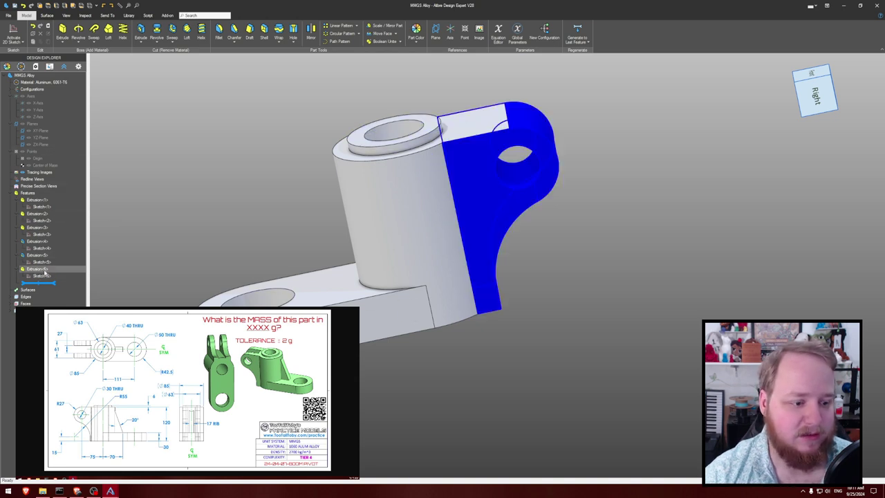
key(Delete)
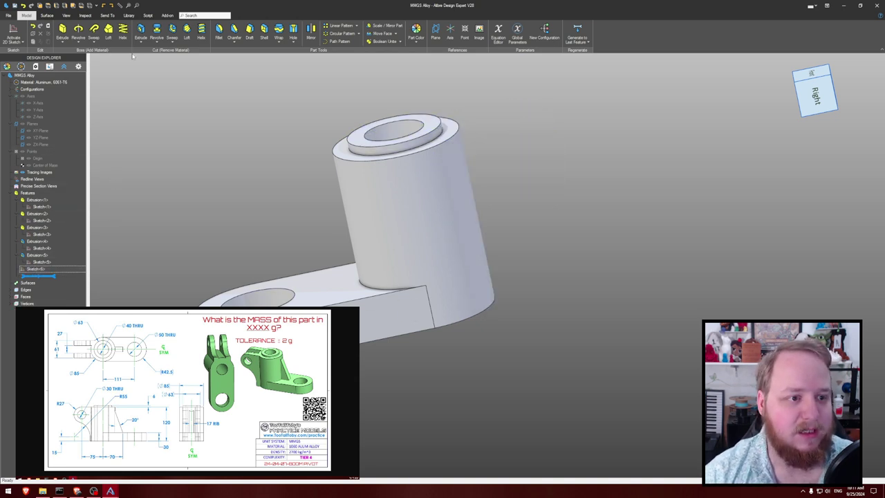
- Show the reference geometry and set up a new plane offset 61/2 mm from the YZ-Plane, toggling the reversed direction
key(ctrl+shift+r)
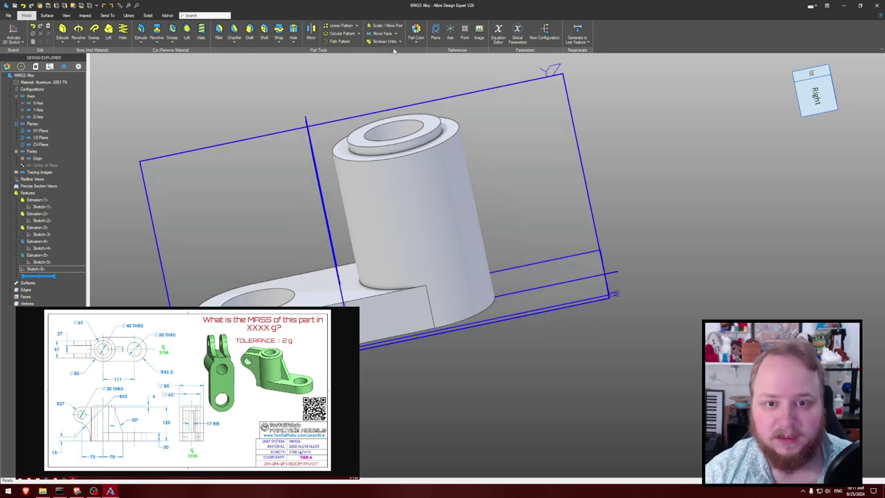
click(440, 32)
click(504, 86)
middle_drag(500, 85, 459, 77)
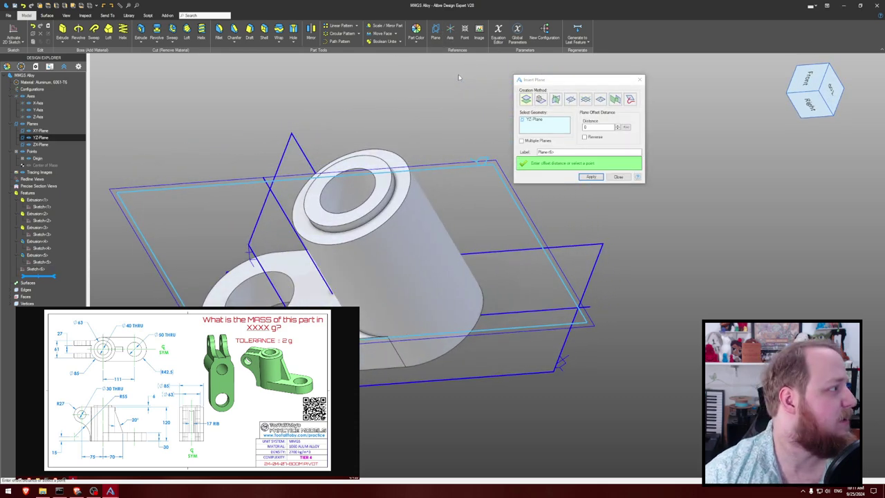
key(Tab)
text(61)
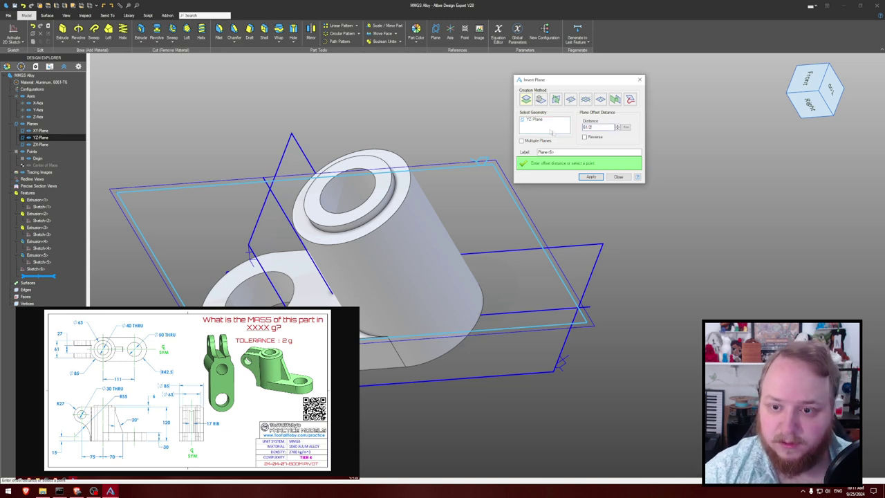
text(/2)
key(Tab)
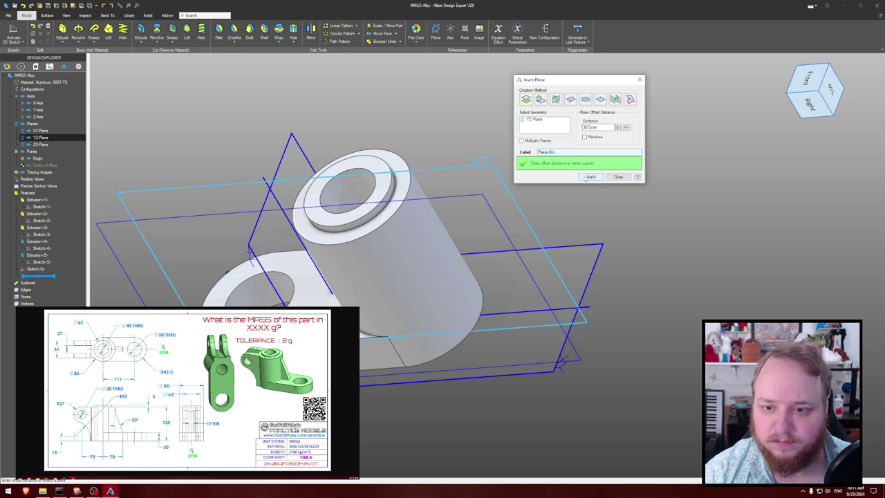
click(584, 137)
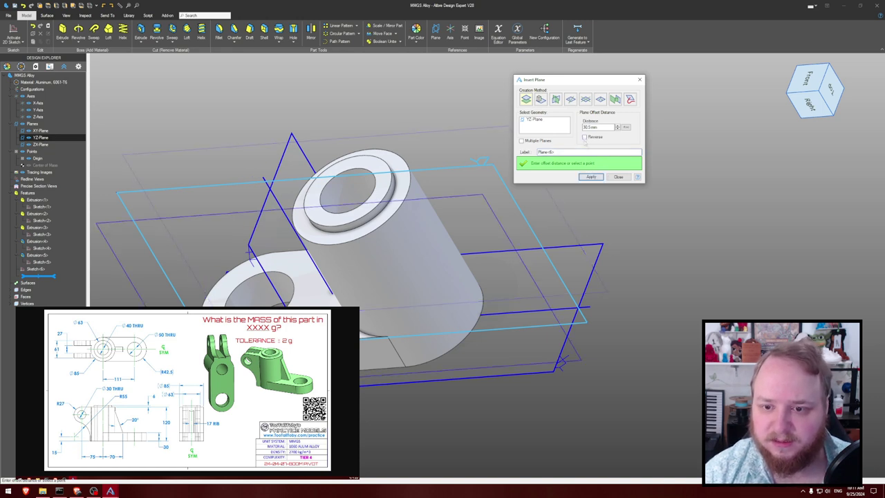
- Create a reference plane offset 30.5 mm from the YZ-Plane
click(591, 177)
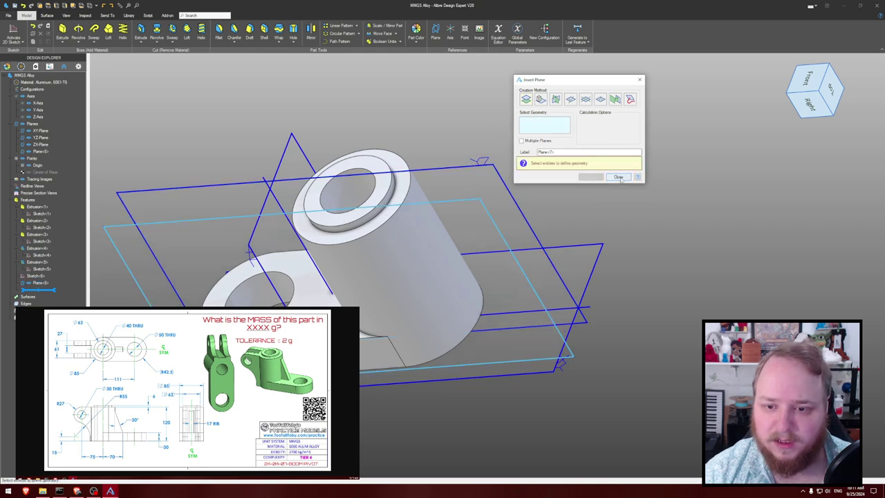
click(617, 177)
middle_drag(483, 113, 486, 113)
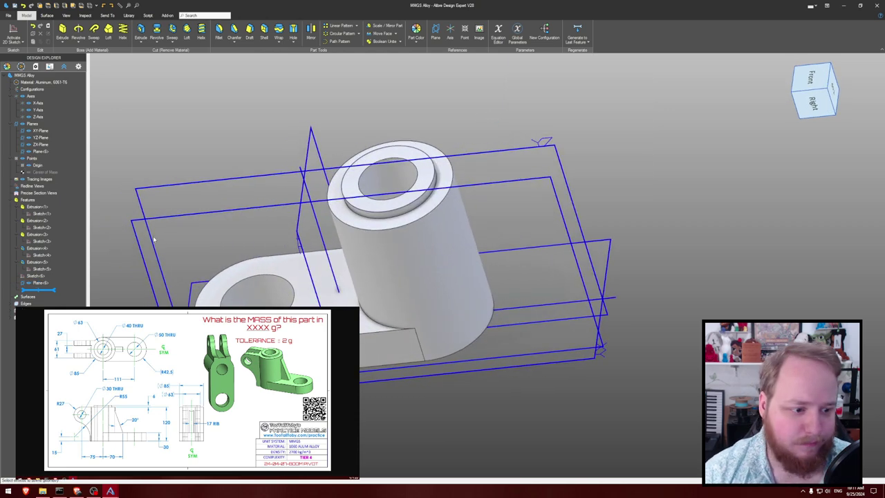
click(46, 276)
double_click(46, 277)
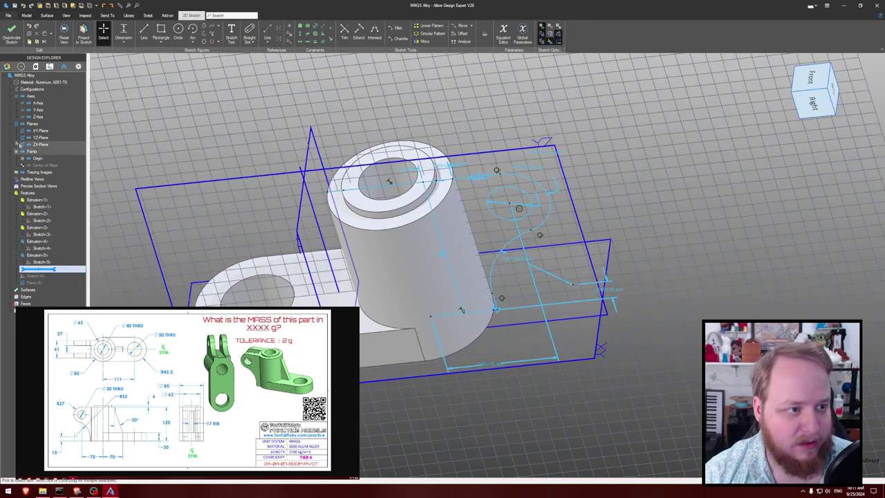
click(11, 33)
drag(49, 284, 44, 276)
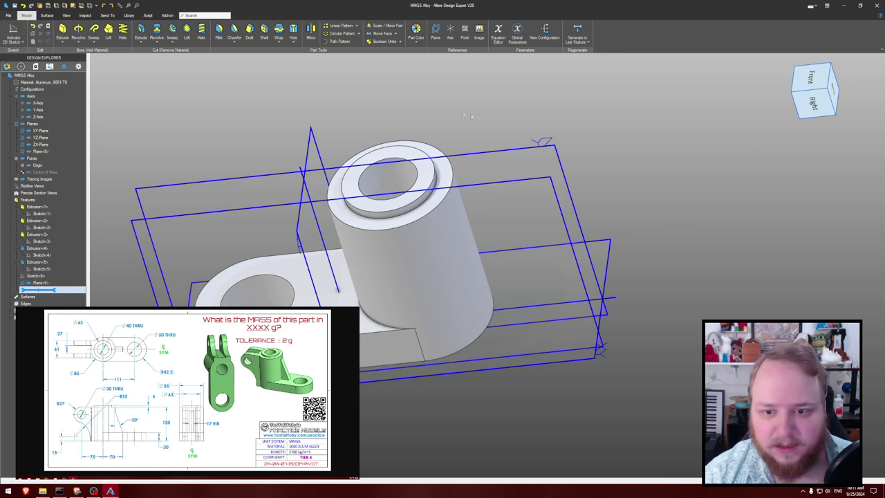
- Start a sketch on the offset plane and project the lug profile from Sketch<6> into it, maintaining association to the source
click(550, 180)
key(ctrl+v)
middle_drag(640, 170, 641, 160)
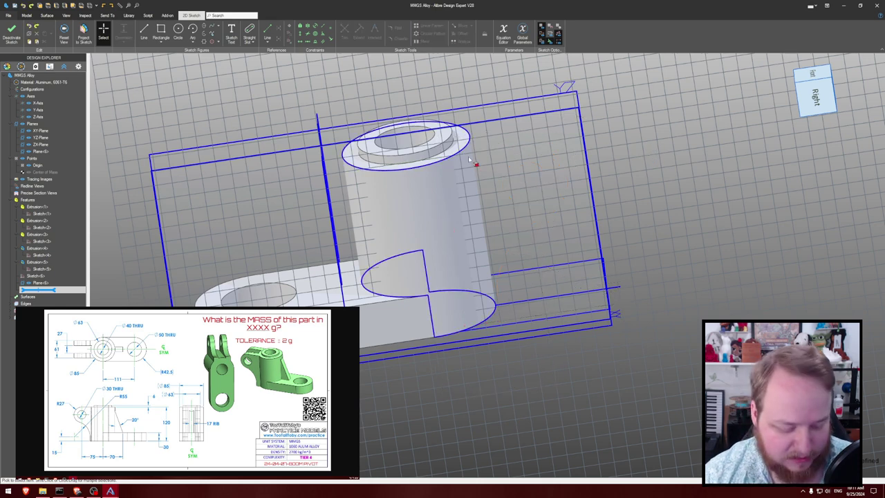
key(p)
click(38, 276)
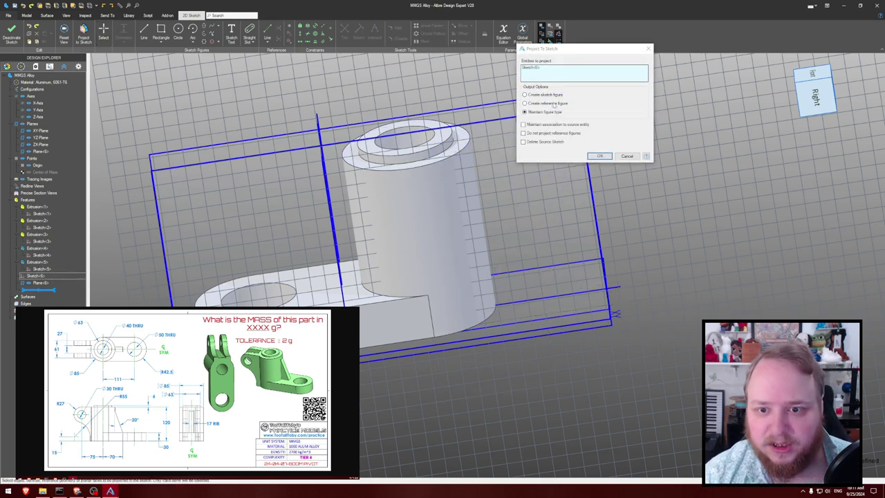
click(557, 126)
click(604, 157)
middle_drag(640, 143, 636, 142)
middle_drag(344, 109, 488, 115)
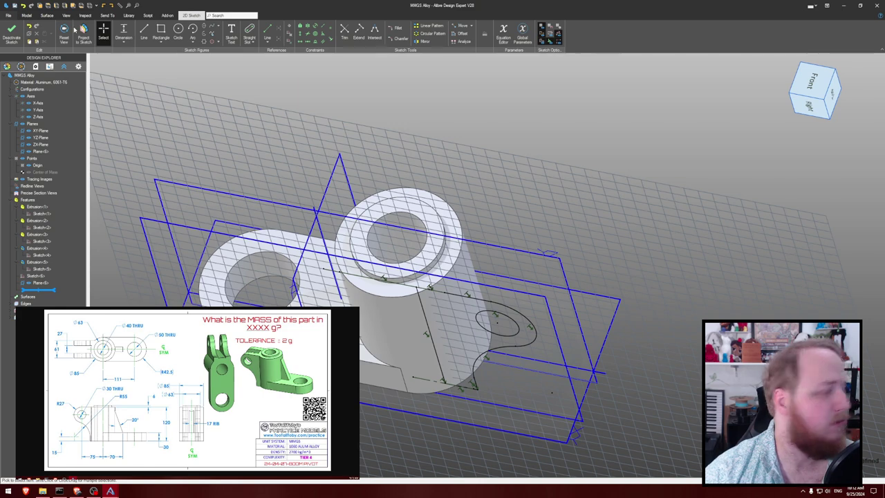
- Extrude the projected lug profile as a boss with a depth of 17 mm, without the Reverse option
key(e)
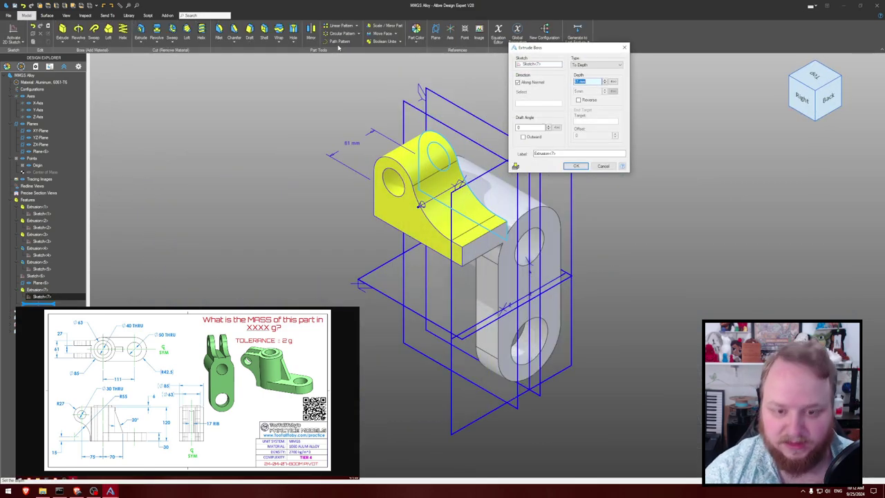
text(61/2)
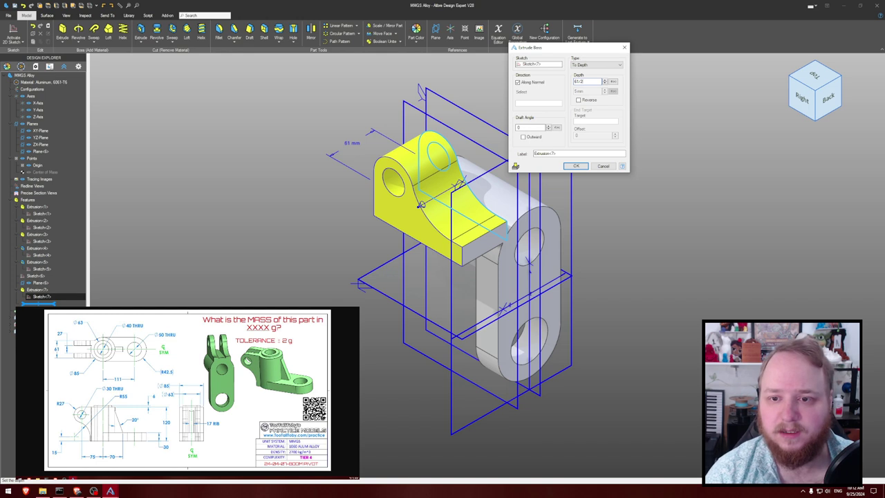
key(BackSpace)
key(BackSpace)
key(BackSpace)
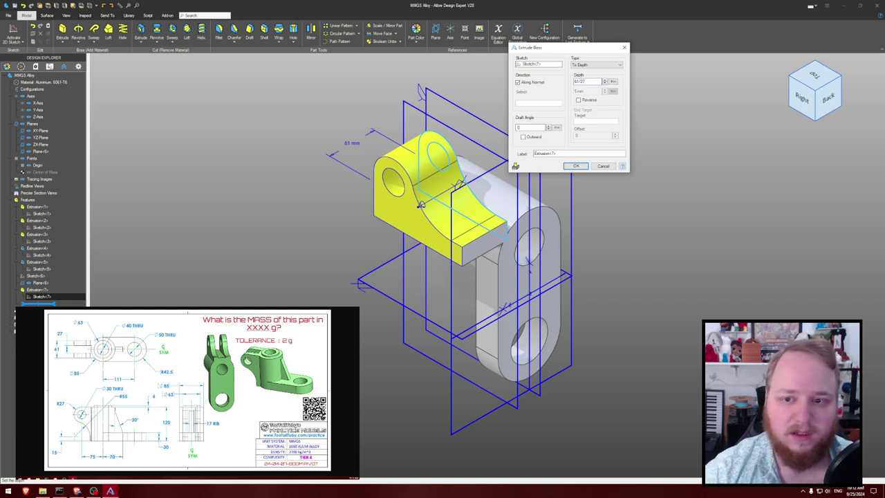
click(577, 99)
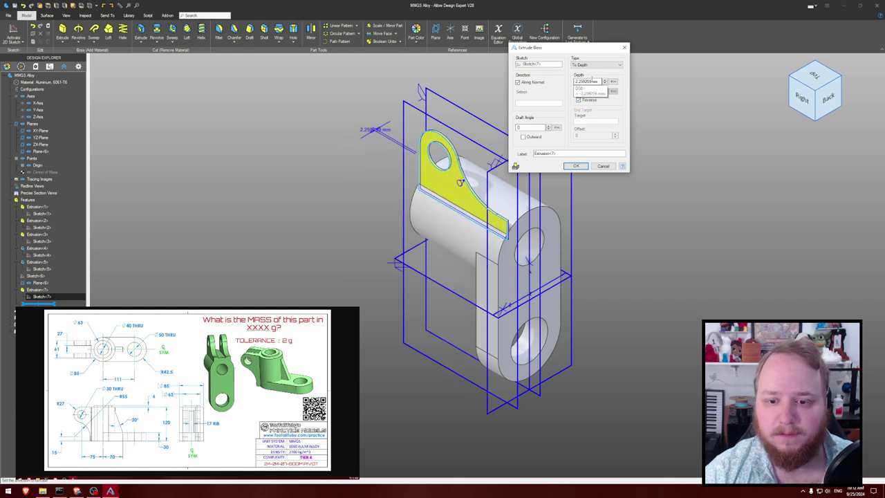
double_click(588, 81)
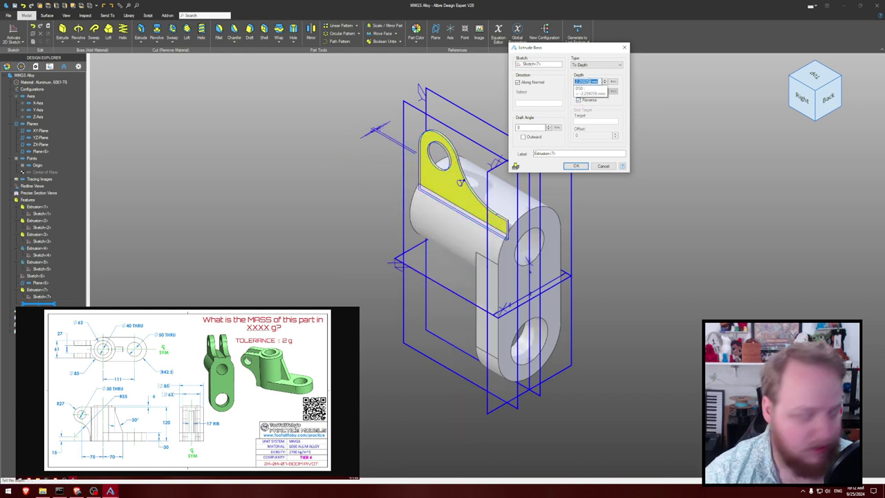
text(61-27)
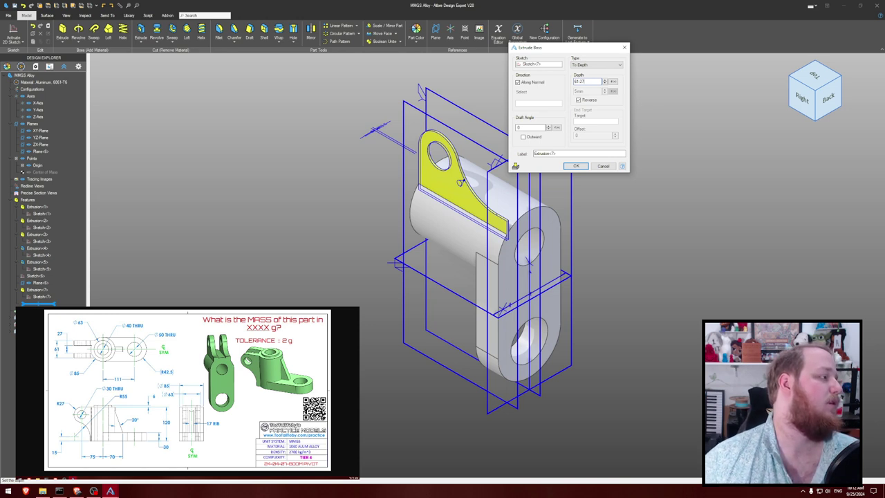
key(BackSpace)
key(BackSpace)
key(BackSpace)
key(BackSpace)
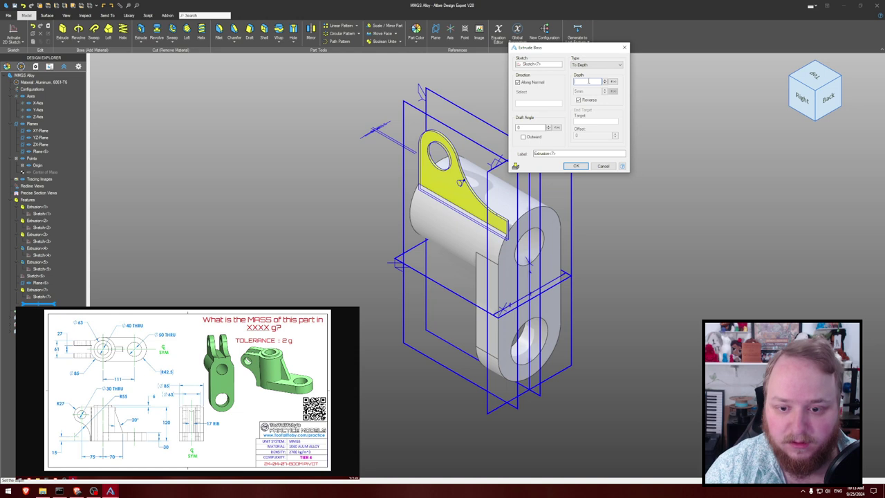
text(17)
click(579, 153)
click(578, 99)
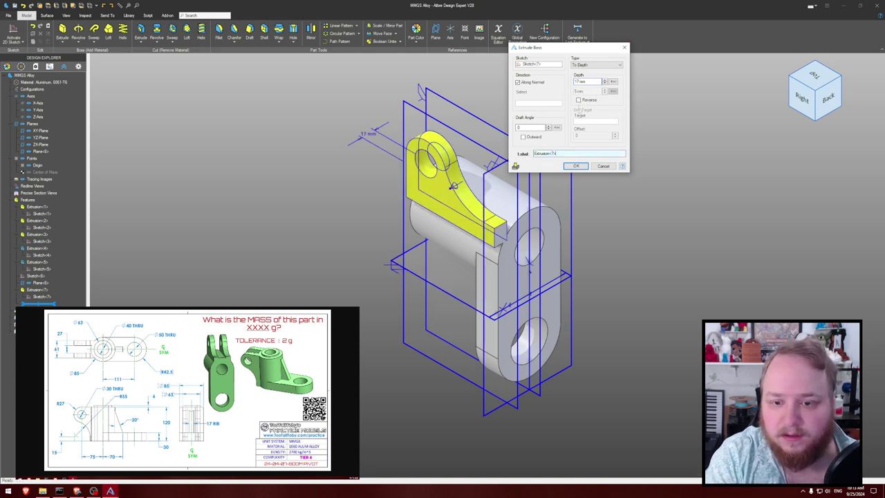
click(575, 166)
- Mirror the extruded lug across the YZ-Plane to form the second fork arm
mouse_move(631, 136)
middle_down()
mouse_move(659, 142)
mouse_move(641, 129)
middle_up()
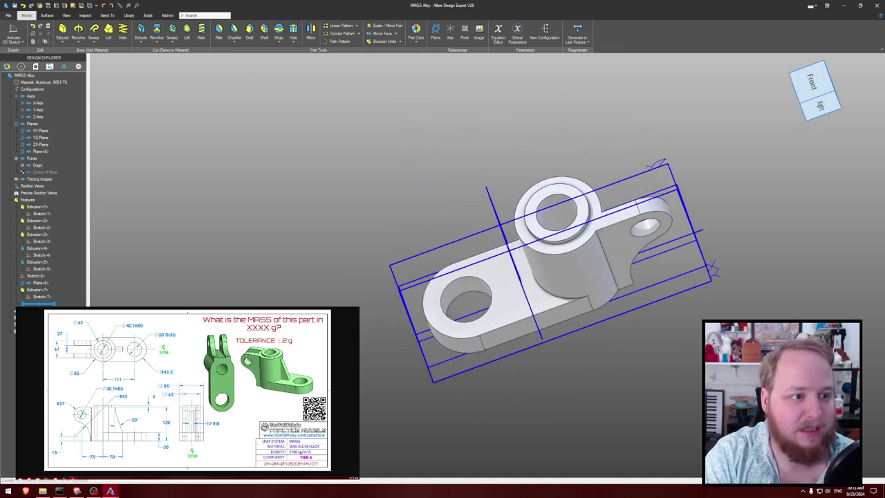
click(311, 32)
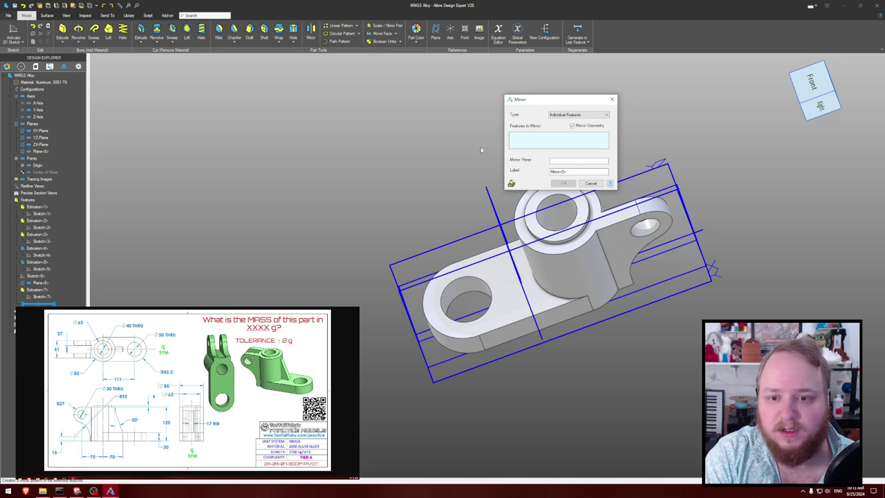
click(38, 289)
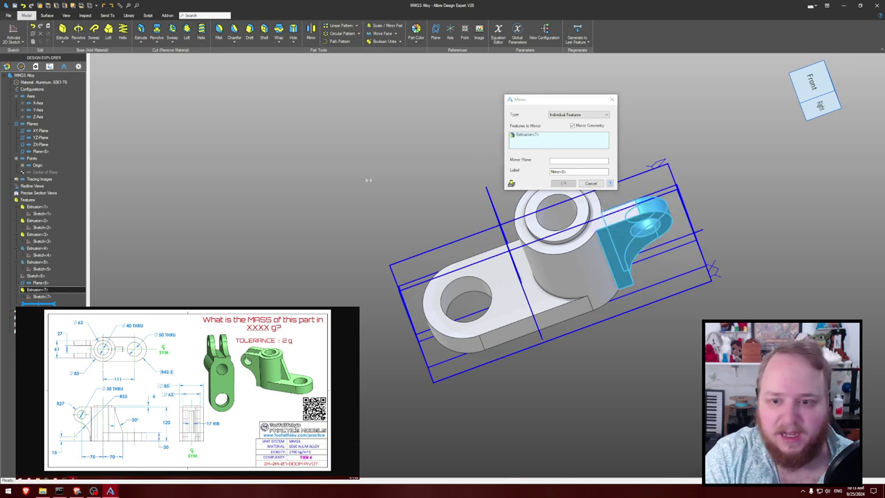
click(554, 162)
click(599, 191)
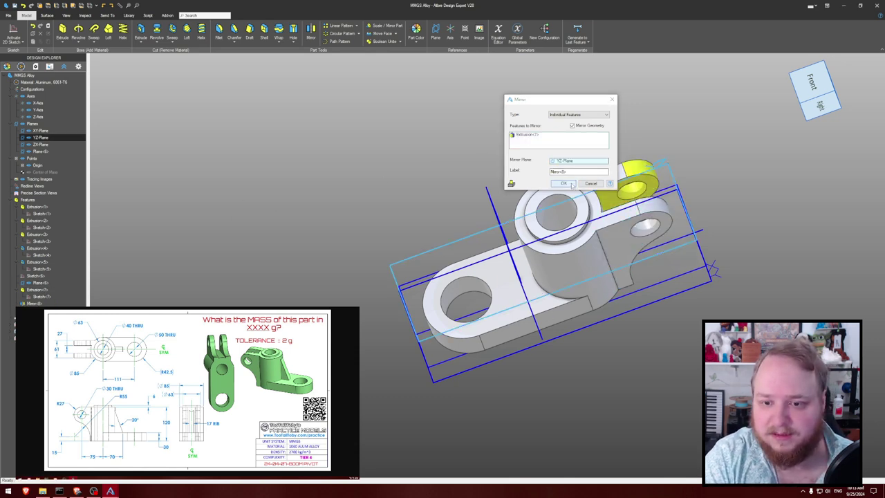
click(567, 183)
mouse_move(660, 125)
middle_down()
mouse_move(671, 119)
mouse_move(667, 111)
middle_up()
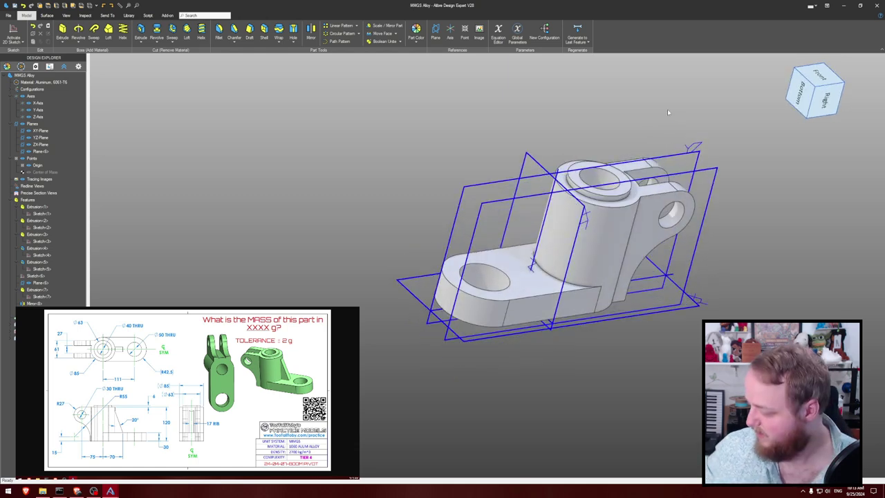
- Start a new sketch on the lengthwise plane through the part, with reference geometry hidden and the view facing the sketch
key(ctrl+shift+r)
middle_drag(530, 105, 536, 127)
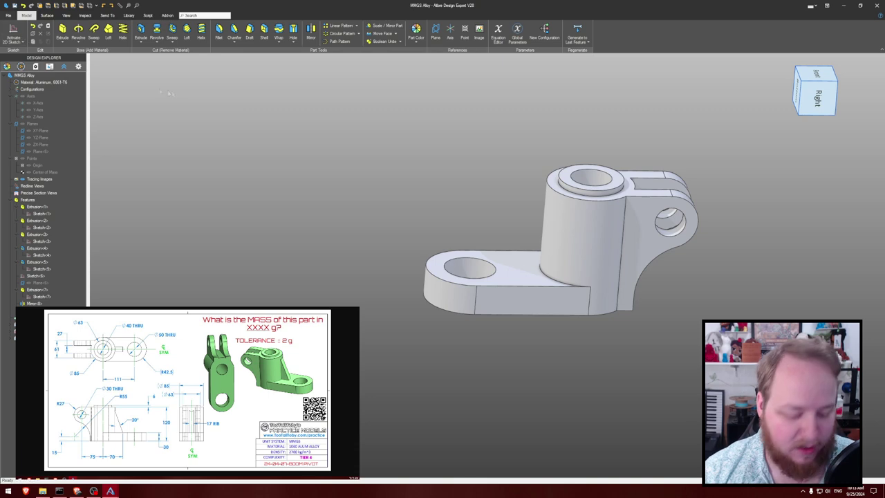
key(ctrl+shift+r)
click(11, 33)
mouse_move(471, 142)
middle_down()
mouse_move(464, 166)
mouse_move(452, 158)
middle_up()
click(452, 214)
key(ctrl+shift+r)
key(o)
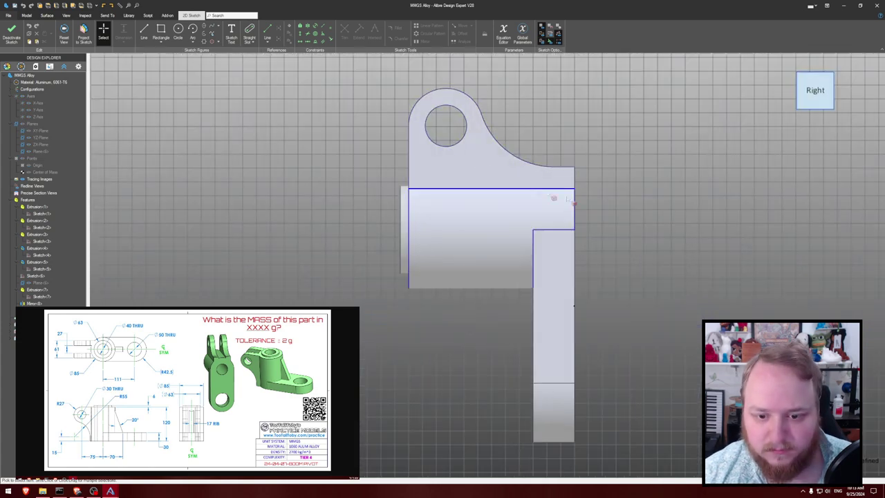
- Project the cylinder's outer face into the sketch as reference figures, maintaining association to the source
scroll(650, 247, up, 1)
middle_drag(647, 248, 652, 159)
scroll(615, 187, up, 1)
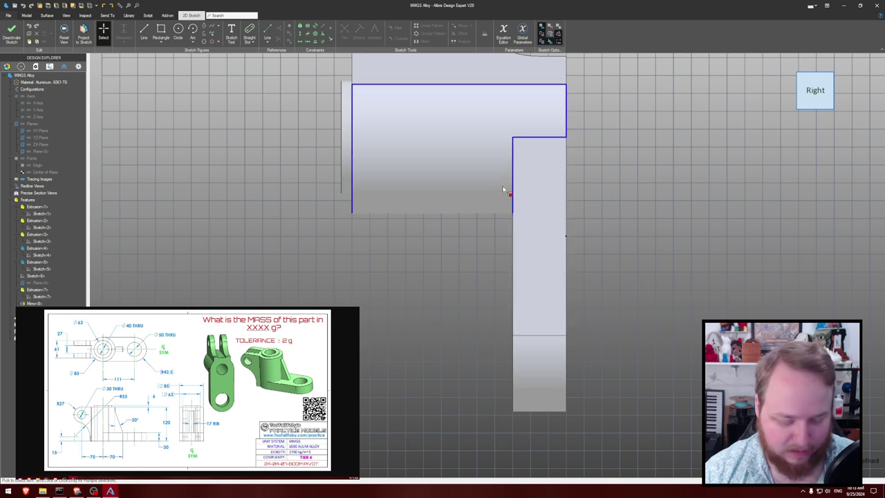
key(l)
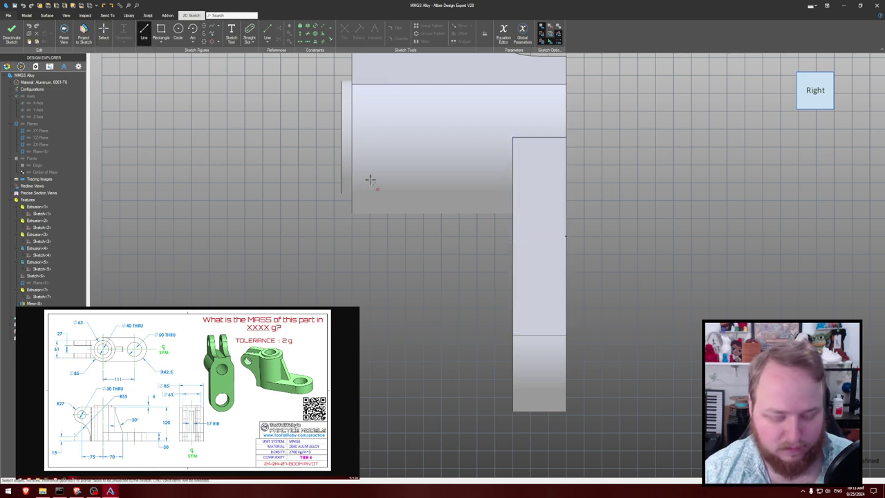
key(p)
click(358, 205)
click(600, 155)
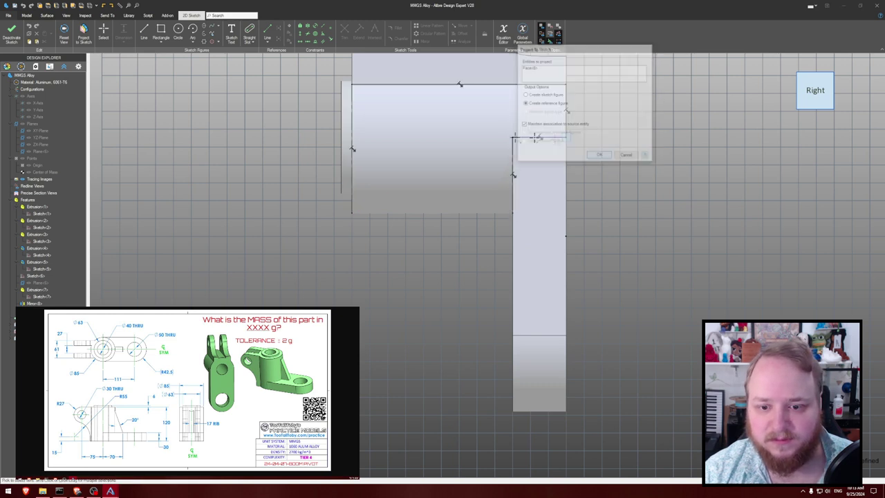
- Sketch a closed triangular rib profile at the cylinder's base, with its short side along the base plate's upper face
key(l)
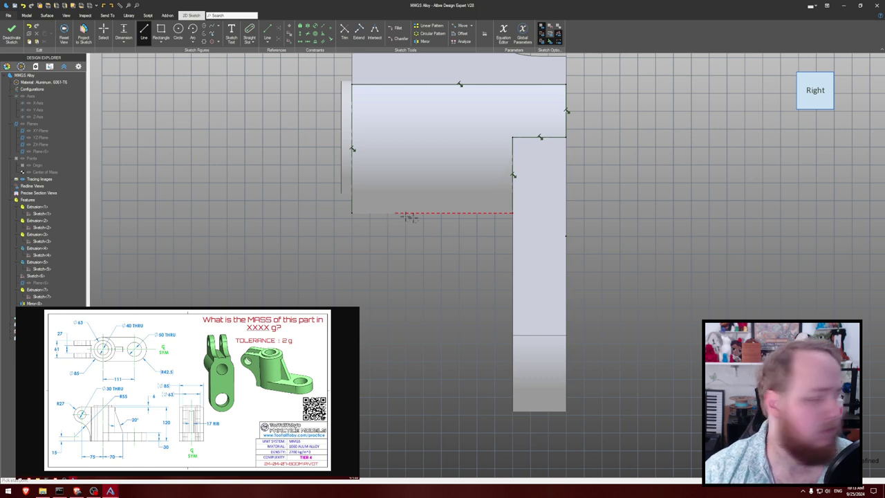
click(512, 249)
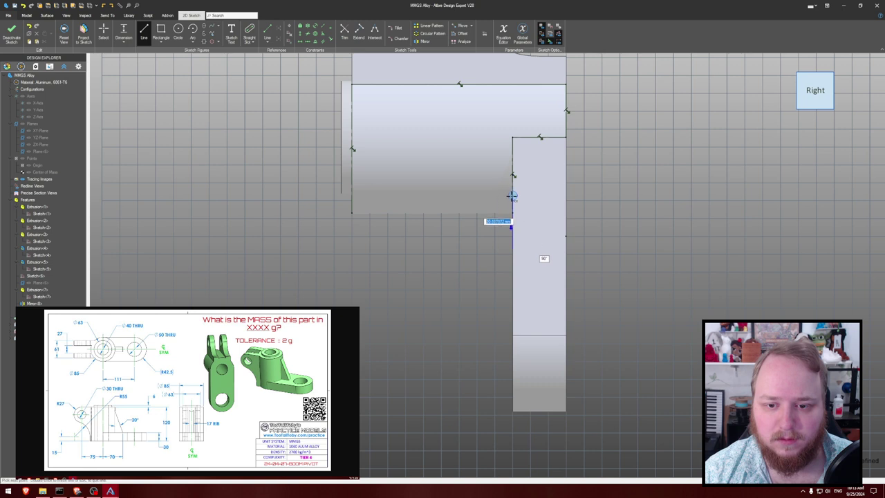
click(512, 201)
click(366, 201)
click(512, 249)
key(Escape)
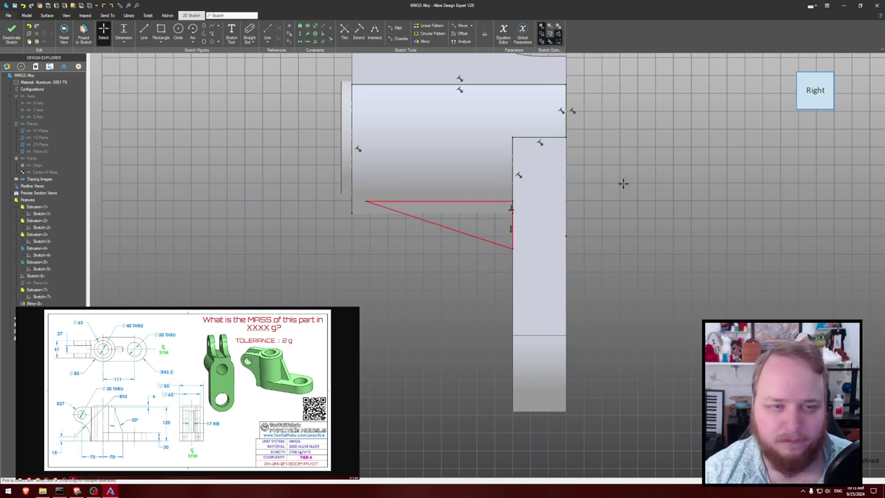
- Dimension the rib triangle's outer corner on the plate 70 mm from the far corner of the projected plate edge
middle_drag(626, 186, 557, 204)
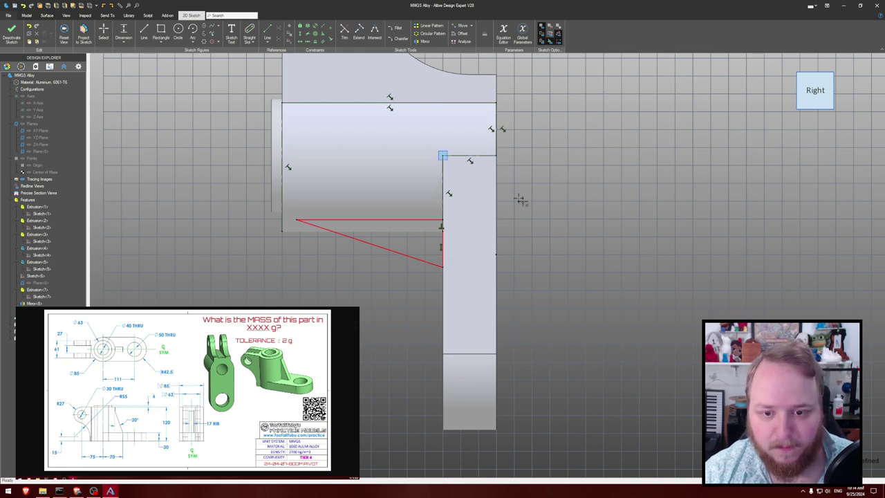
click(442, 267)
click(558, 215)
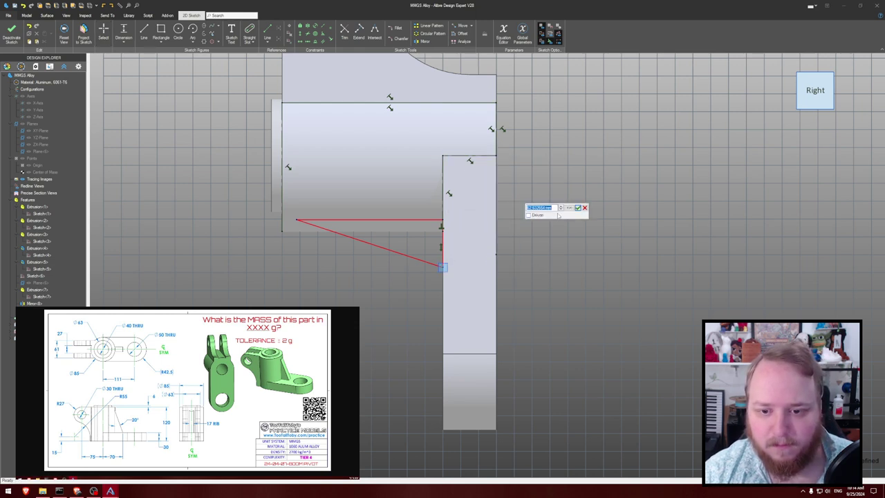
text(70)
key(Return)
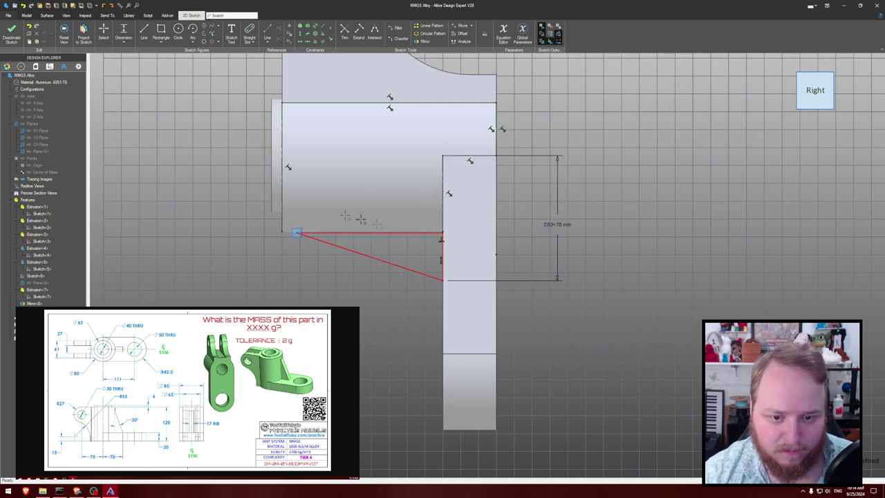
key(Escape)
- Move the rib triangle's inner corner and tip so that its long straight side lies inside the cylinder
scroll(453, 225, up, 4)
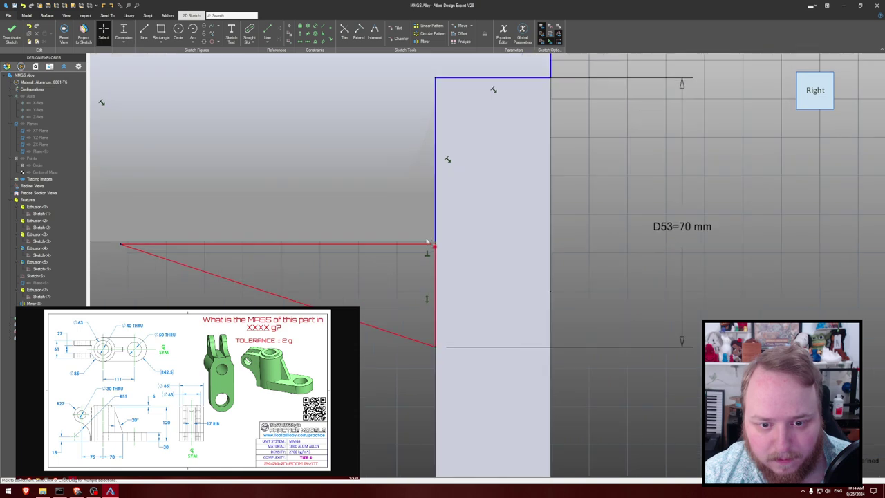
drag(435, 244, 436, 194)
scroll(412, 196, down, 3)
middle_drag(307, 185, 382, 197)
drag(207, 206, 321, 223)
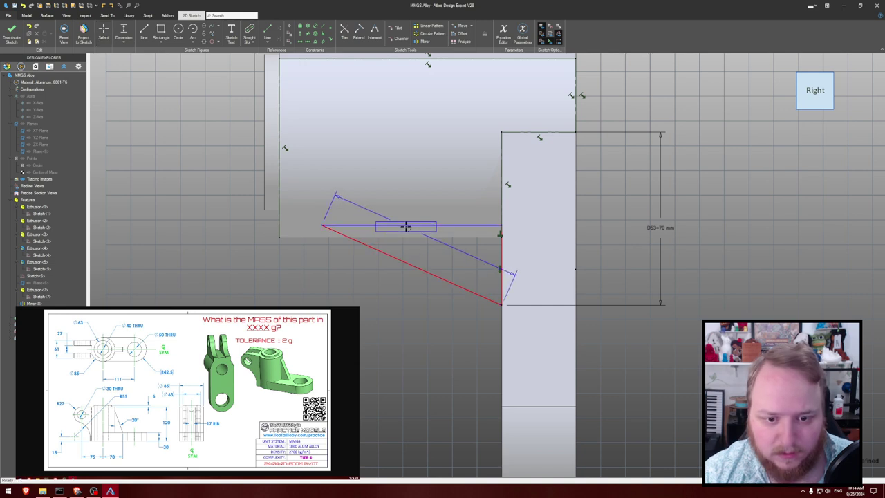
- Set the angle between the rib triangle's long straight side and sloped side to 20°, and pull its tip further into the cylinder
click(415, 239)
text(20)
key(Return)
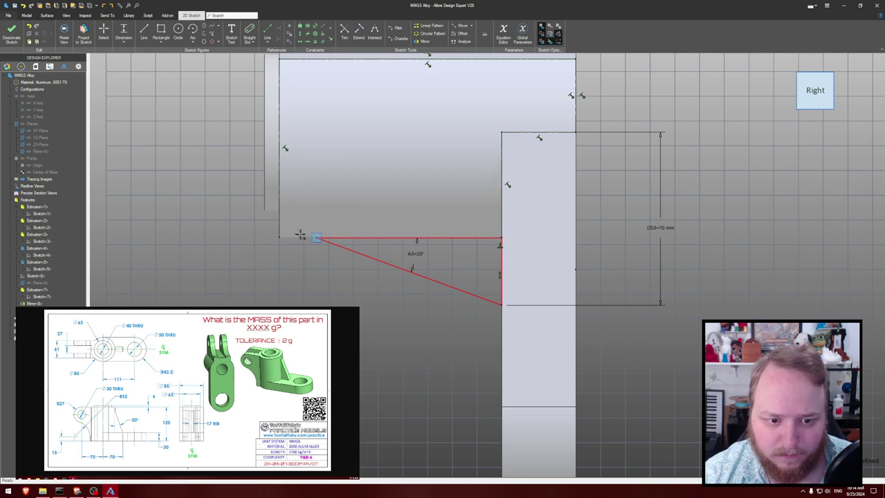
key(Escape)
drag(314, 239, 300, 219)
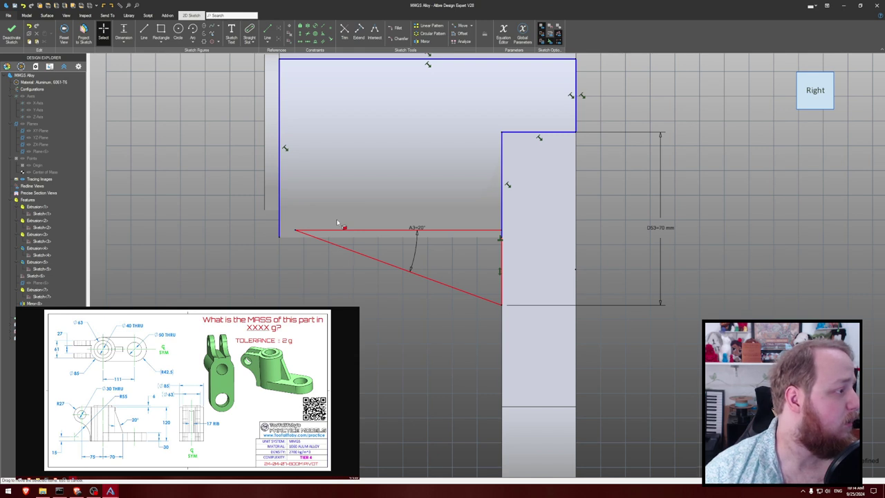
- Dimension the rib triangle's short side along the base plate's upper face to 30 mm
mouse_move(295, 229)
mouse_down()
mouse_move(308, 230)
mouse_move(294, 230)
mouse_up()
click(500, 257)
click(536, 258)
text(30)
key(Return)
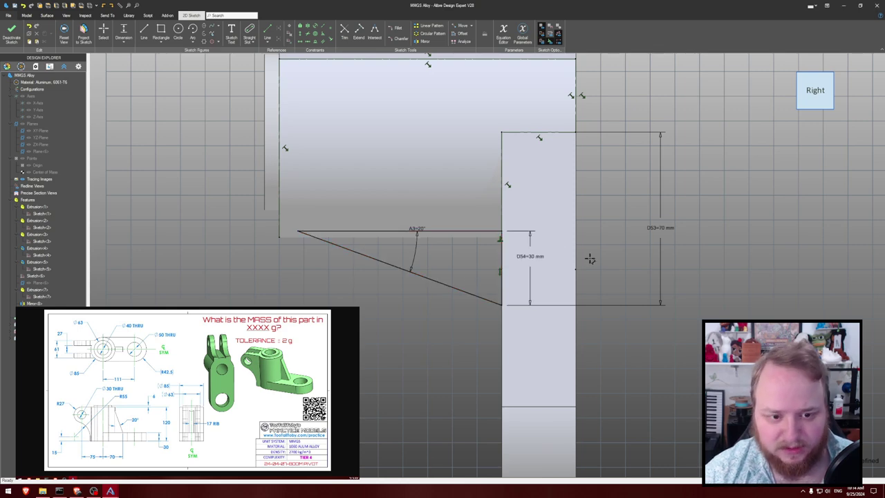
- Extrude the rib profile 17 mm as a mid-plane boss
middle_drag(486, 194, 499, 182)
key(e)
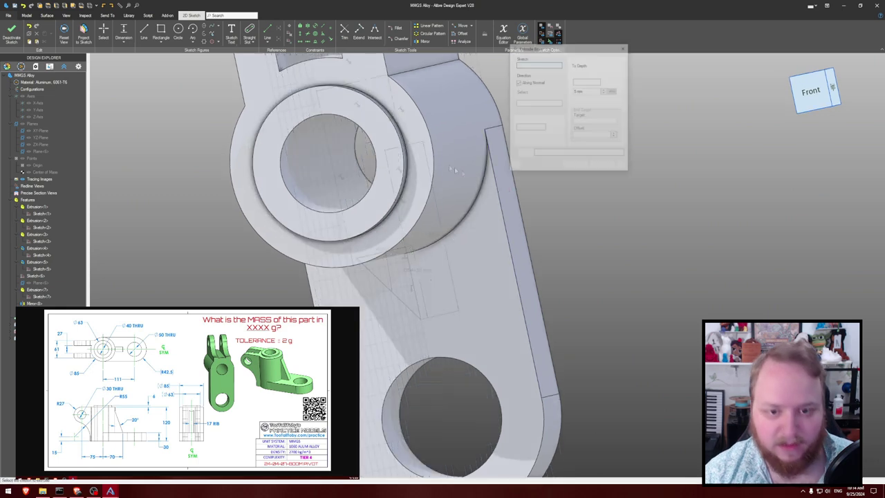
click(595, 65)
click(581, 75)
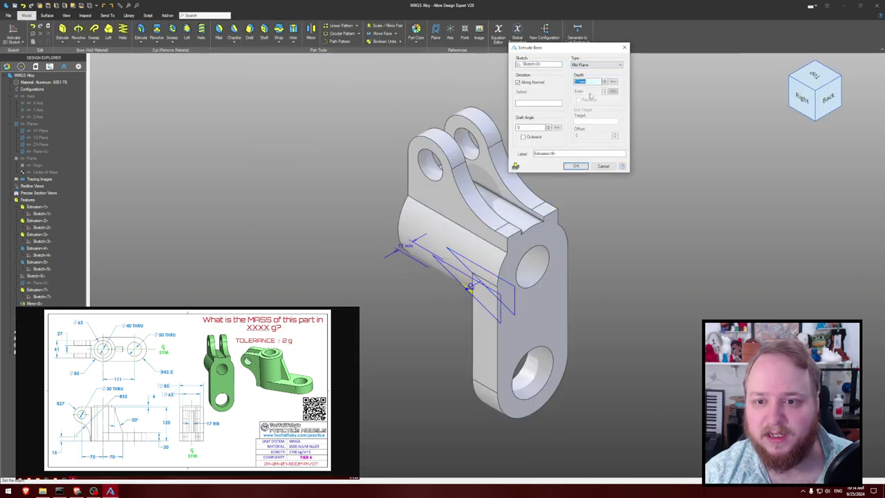
key(Return)
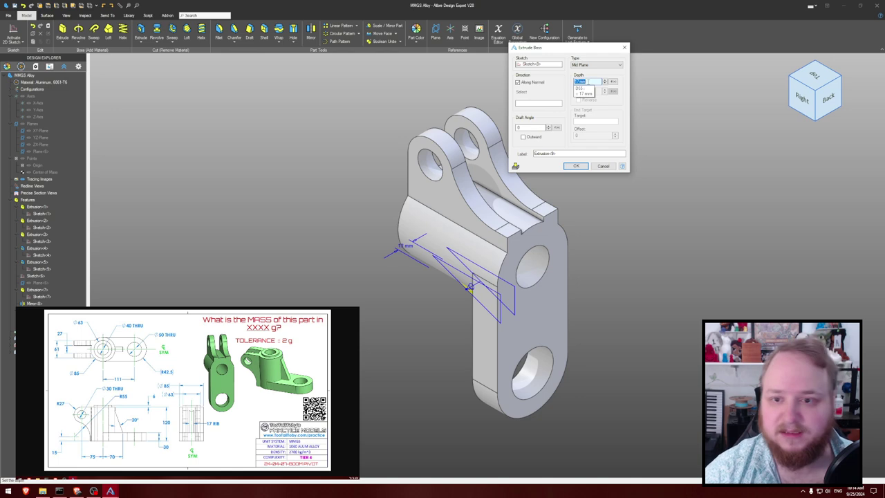
- Calculate the finished part's physical properties at high accuracy to read its mass
middle_drag(604, 127, 623, 104)
key(p)
key(Return)
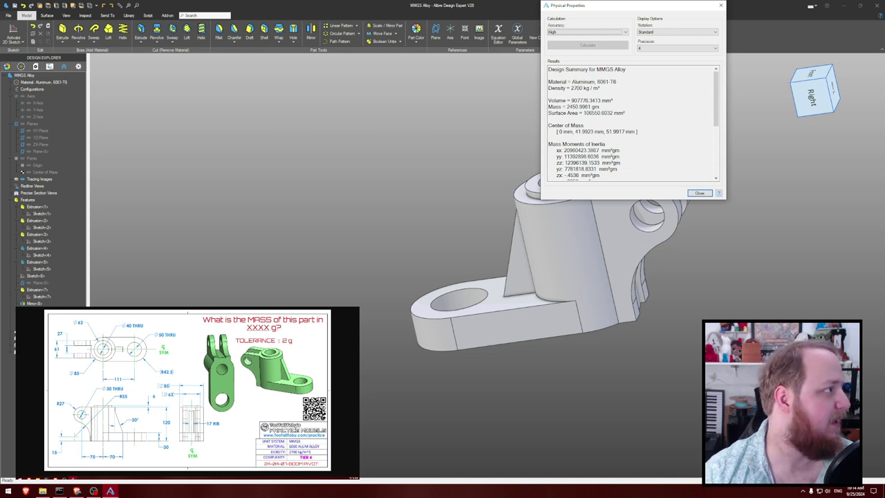
- Switch to the practice model page in the browser, submit 2450 g as the Boom Pivot mass, and close the physical properties
key(alt+Tab)
click(295, 405)
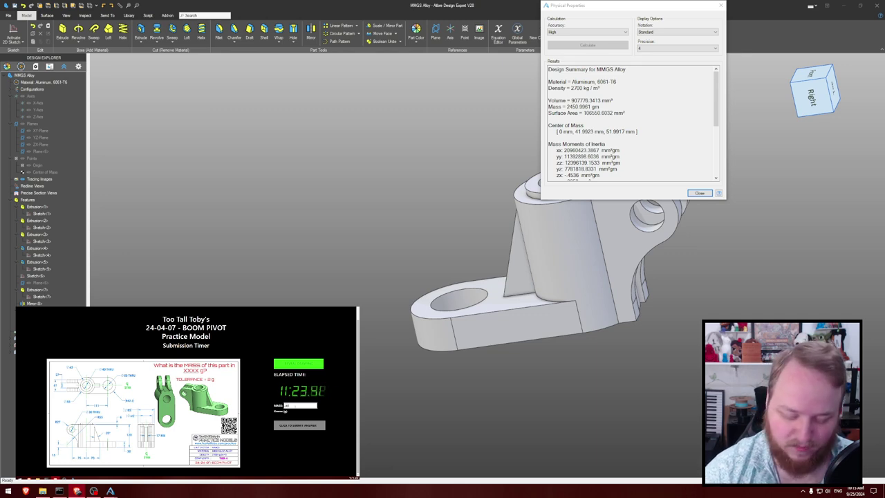
key(Return)
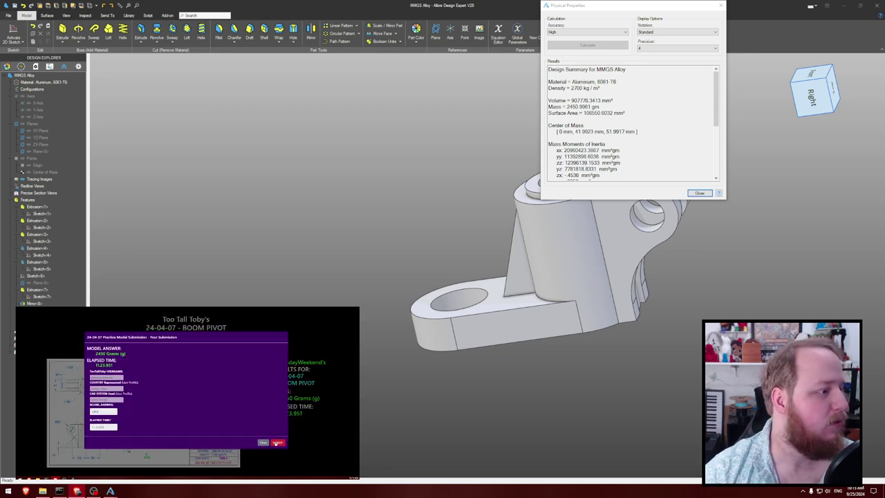
click(277, 442)
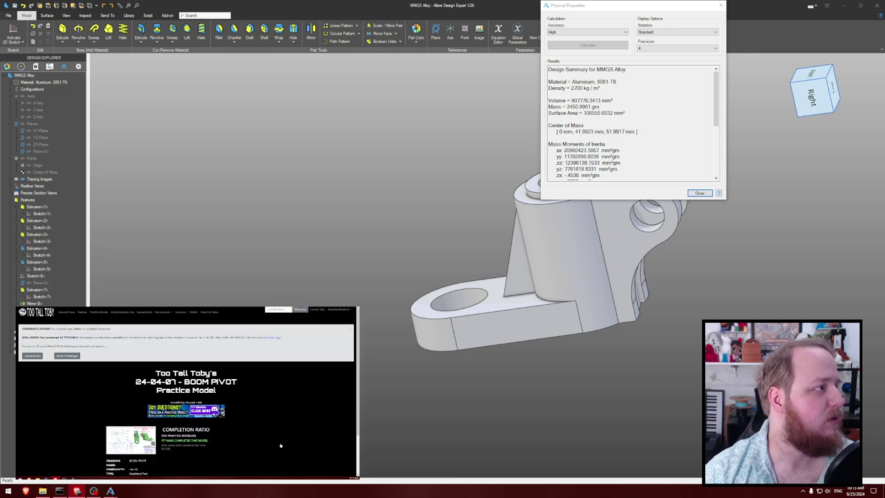
click(699, 193)
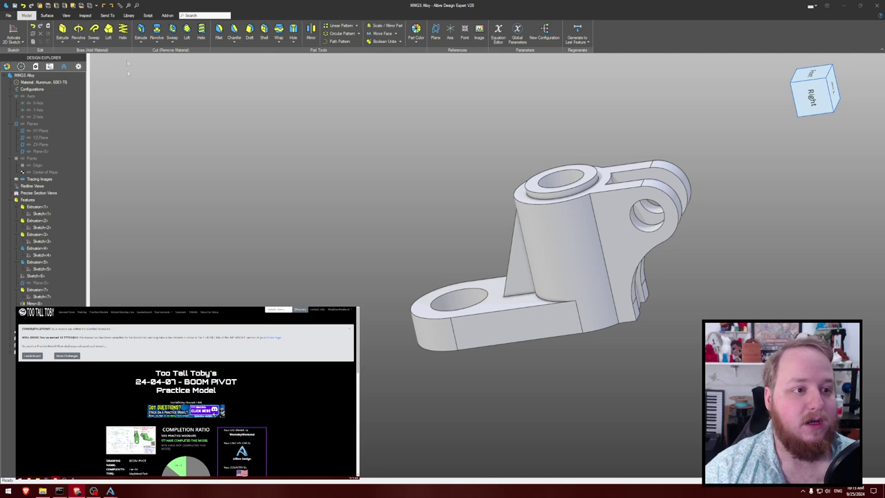
- Save the part as 240407 in the TTT challenges folder
middle_drag(174, 117, 183, 119)
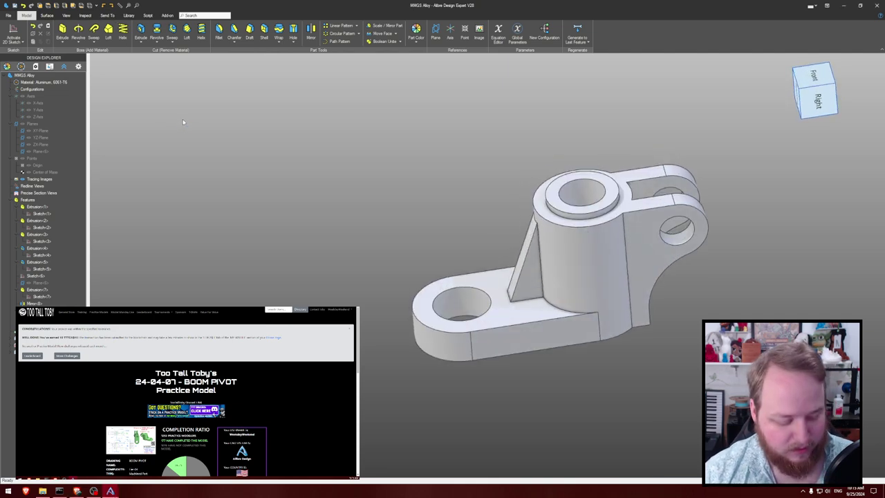
key(ctrl+s)
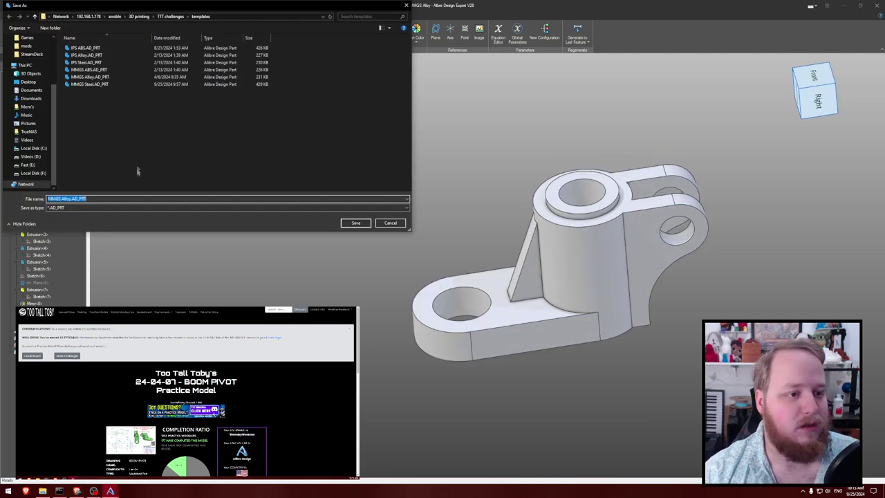
click(168, 17)
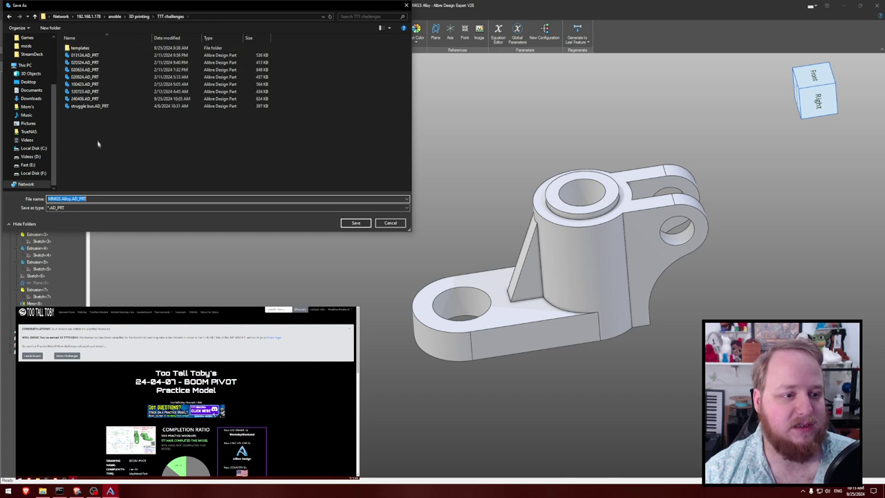
text(2404)
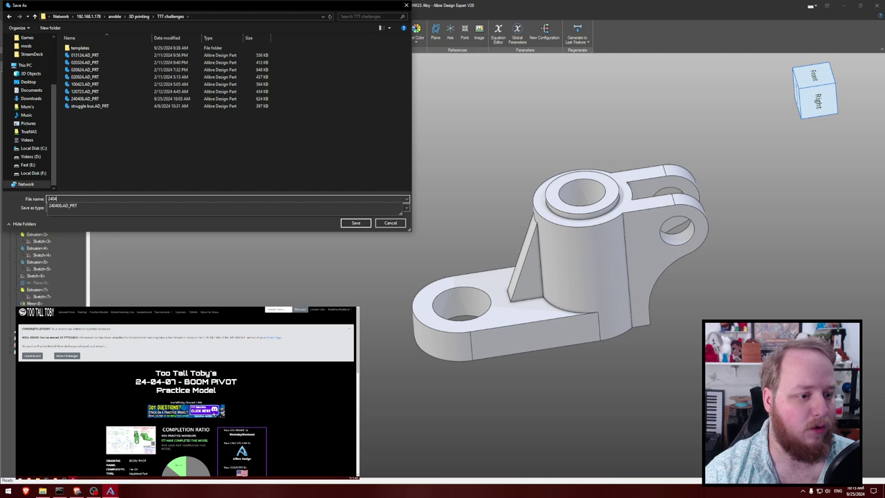
text(07)
key(Return)
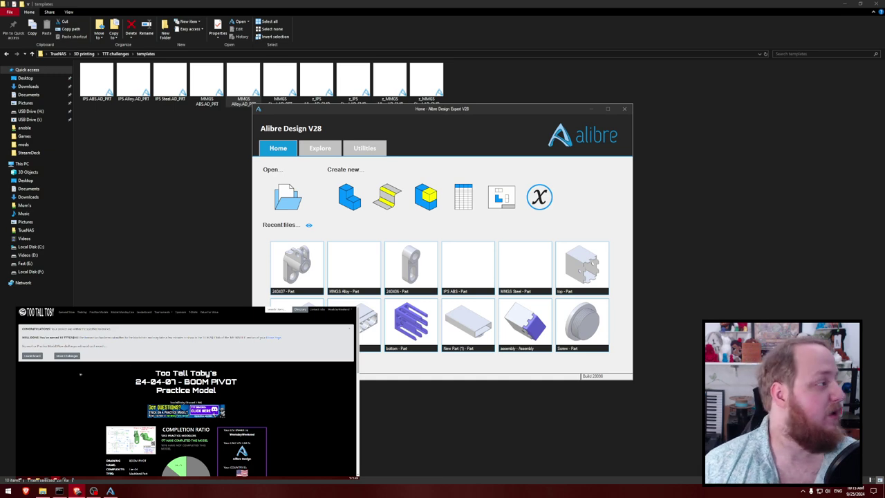
- Find the 24-04-08 Tube Breaker challenge in the website's practice models list and begin it
click(94, 312)
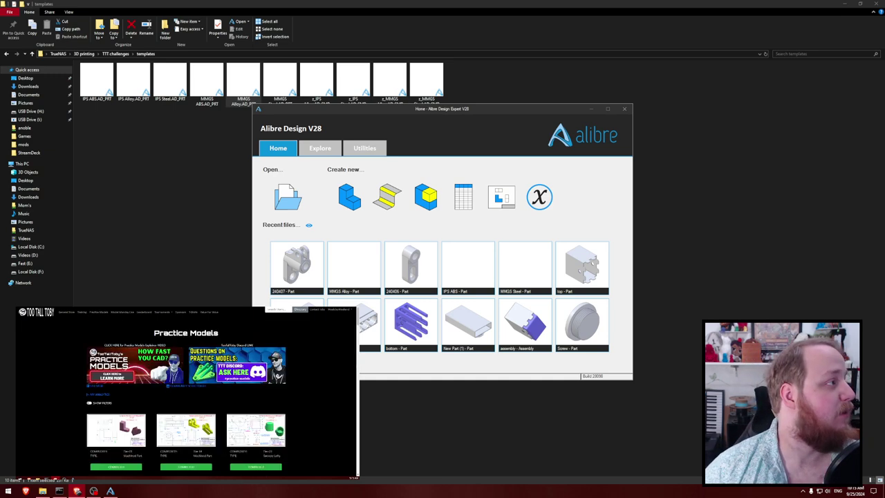
scroll(64, 381, down, 5)
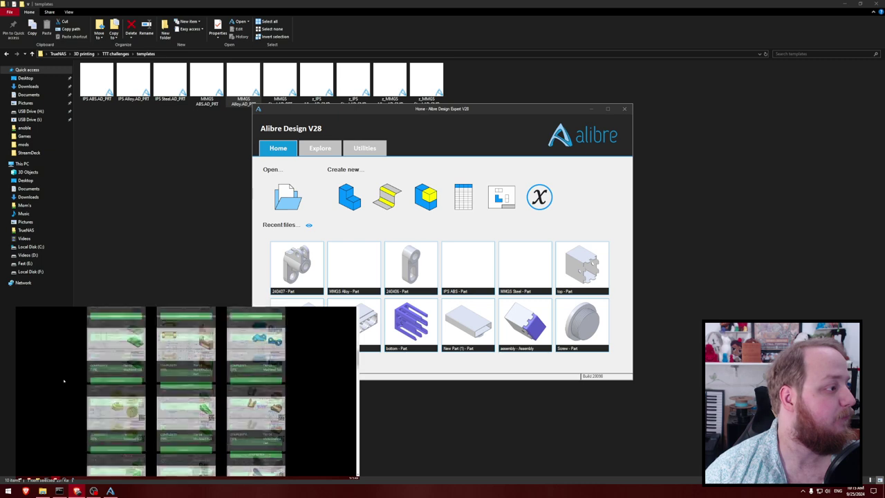
scroll(65, 381, down, 3)
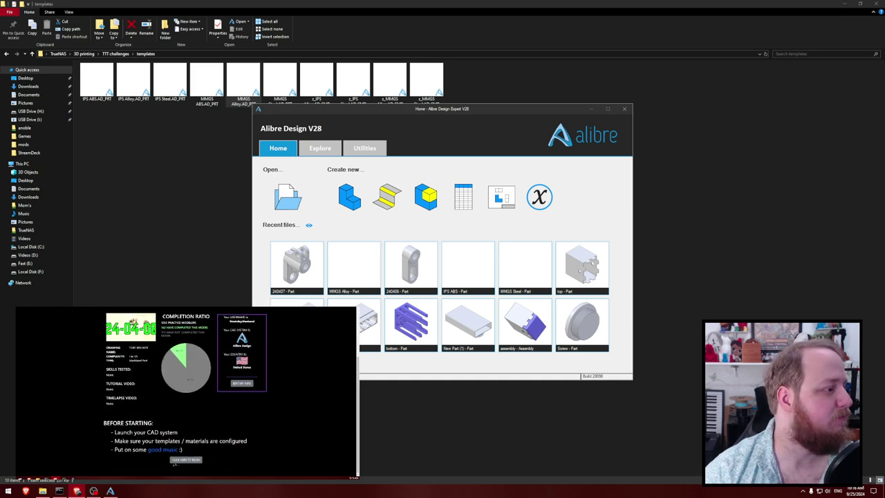
click(187, 460)
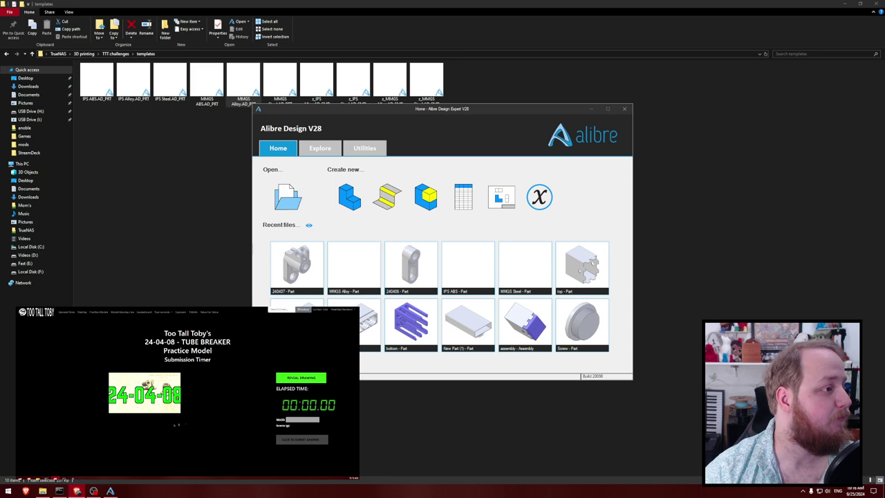
- Reveal the Tube Breaker drawing and open its image in a new tab
click(289, 378)
right_click(173, 397)
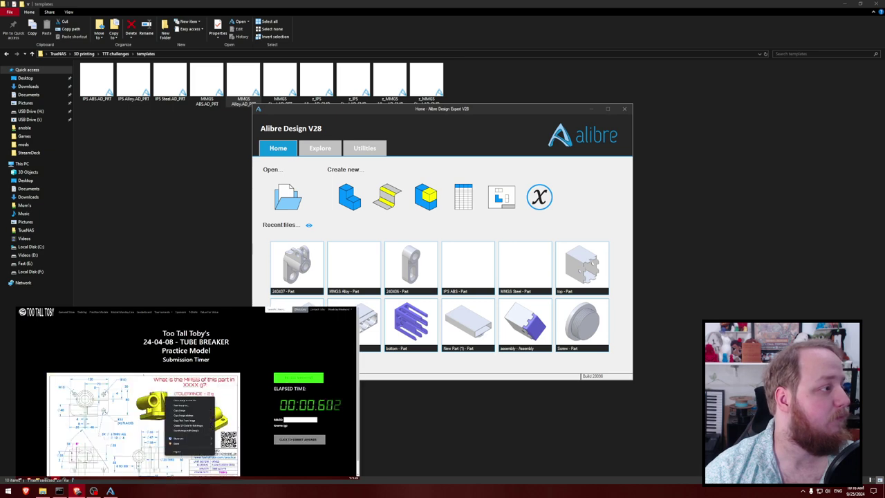
click(180, 401)
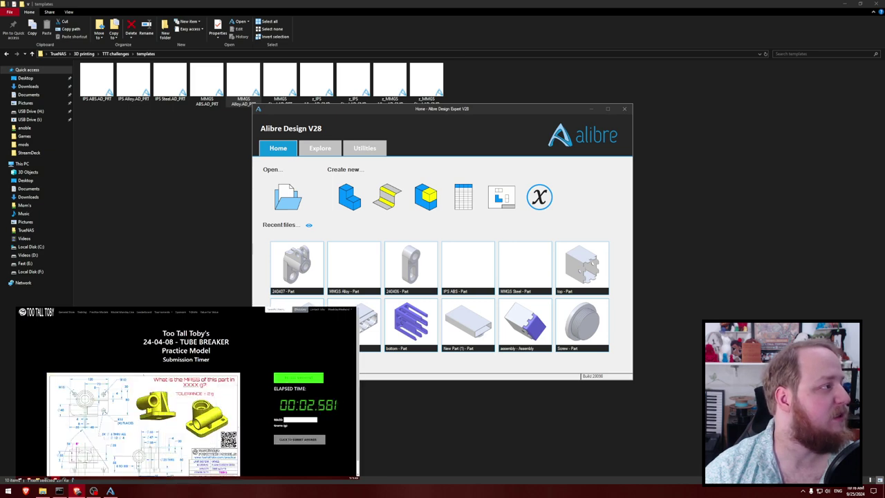
- Switch to the templates folder and open the MMGS Steel part template
click(207, 146)
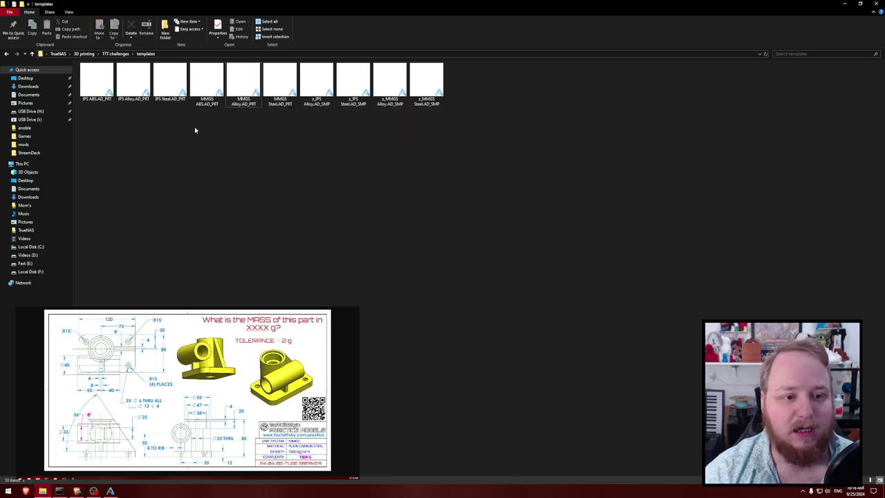
click(283, 84)
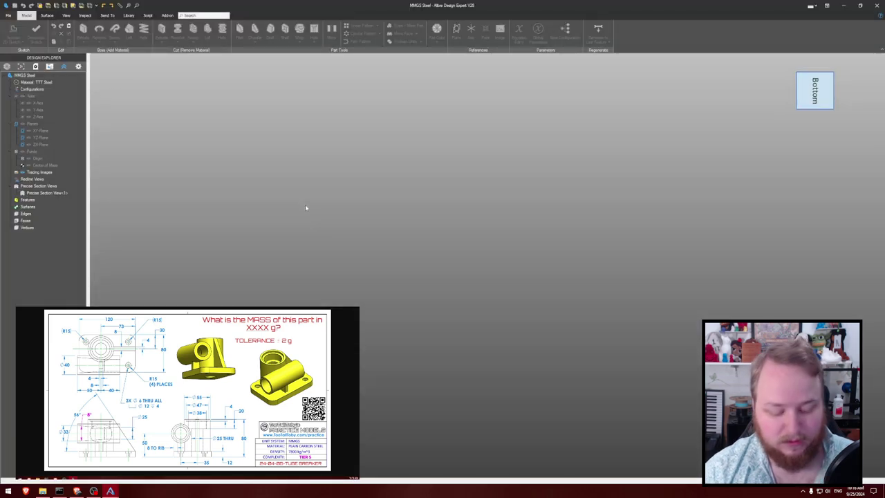
middle_drag(380, 216, 335, 129)
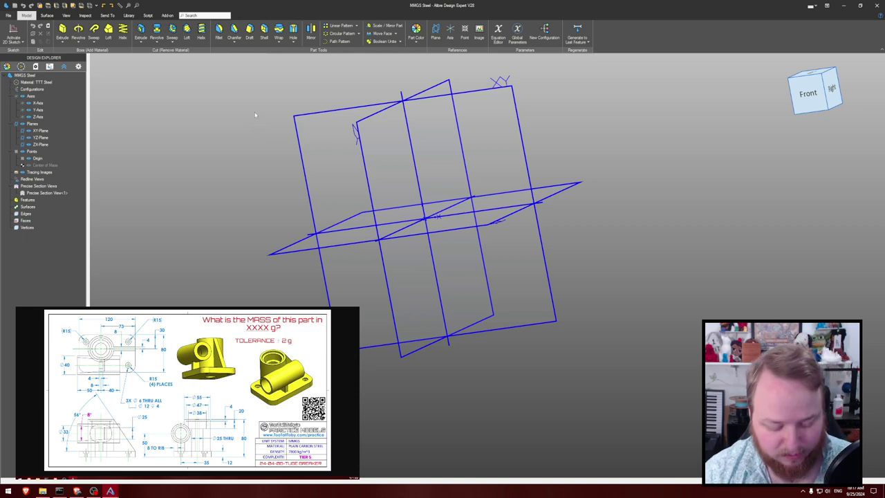
- On the XY plane, sketch an 80 mm wide, 120 mm high rectangle centred on the origin and constrain its upper edge horizontal
click(497, 83)
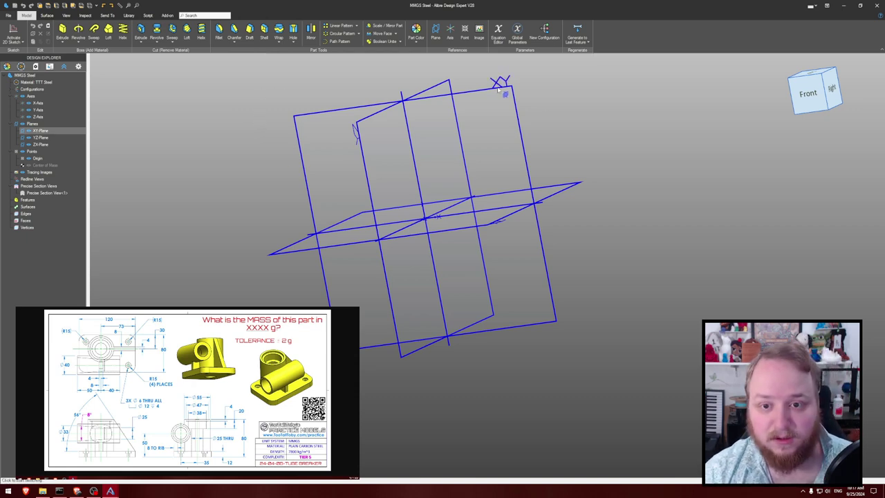
key(s)
click(488, 265)
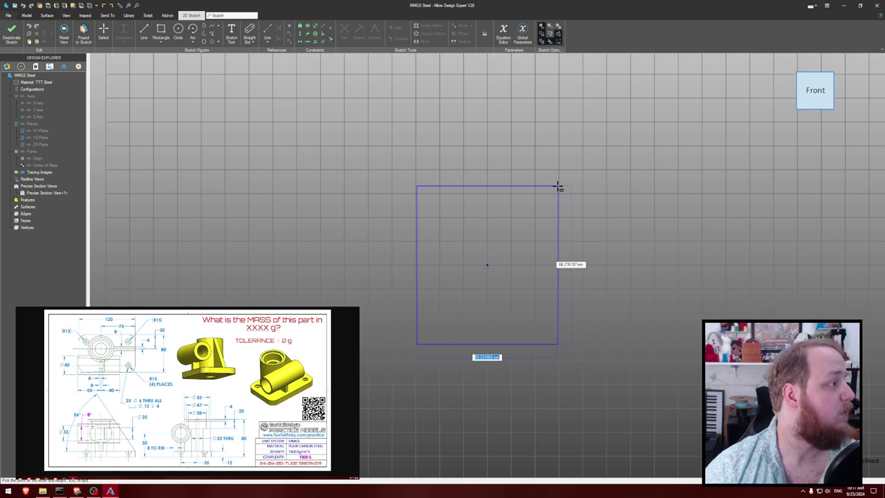
text(80)
key(Tab)
text(120)
key(Tab)
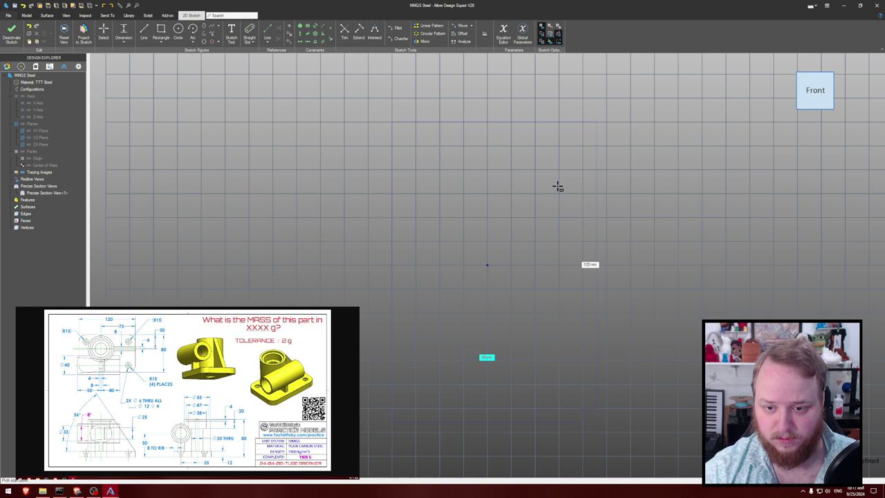
key(Escape)
click(496, 120)
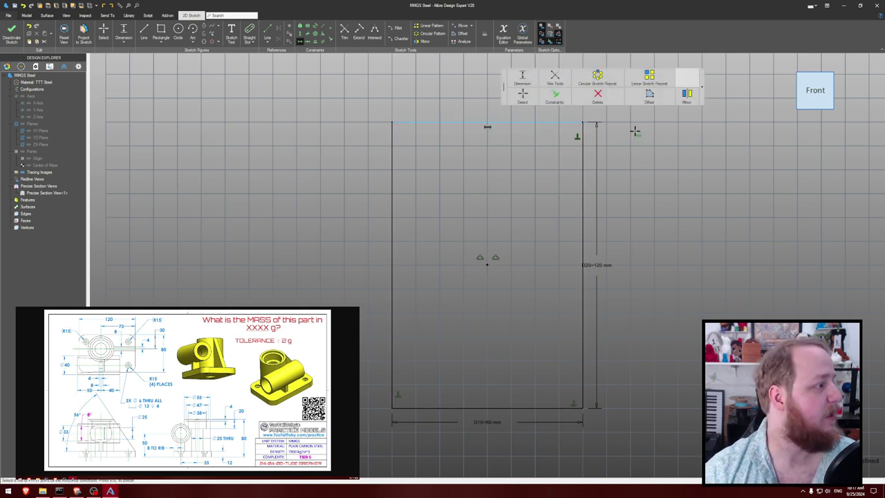
- Extrude the rectangle 12 mm to form the base plate
text(e)
text(12)
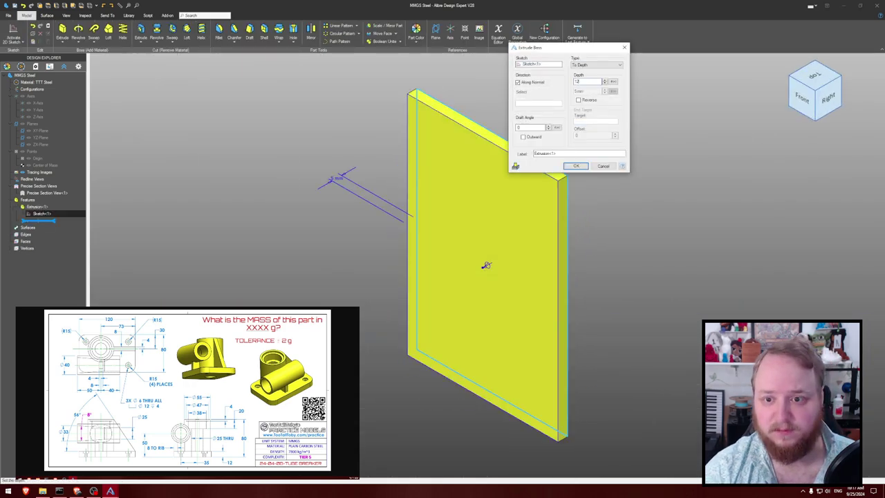
key(Return)
click(628, 118)
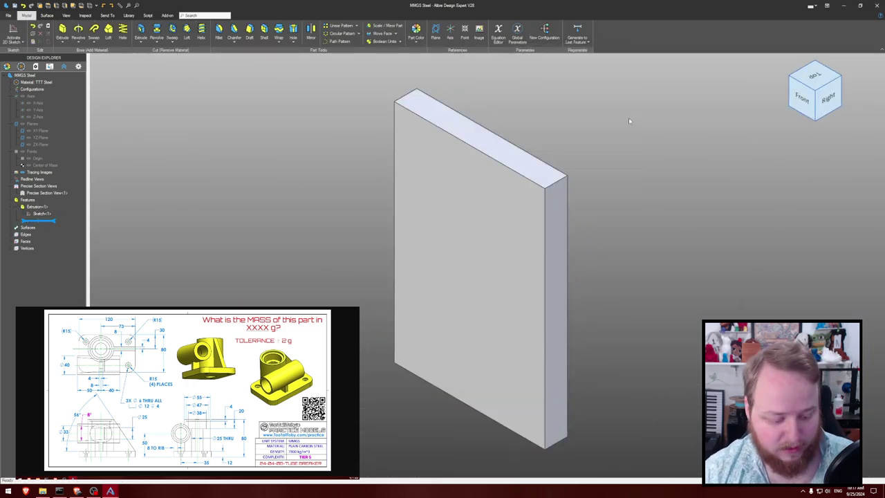
- Fillet the base plate's four corner edges with a 15 mm constant radius
key(f)
click(405, 96)
drag(556, 108, 694, 90)
click(556, 181)
click(403, 357)
click(553, 445)
drag(691, 149, 623, 156)
text(15)
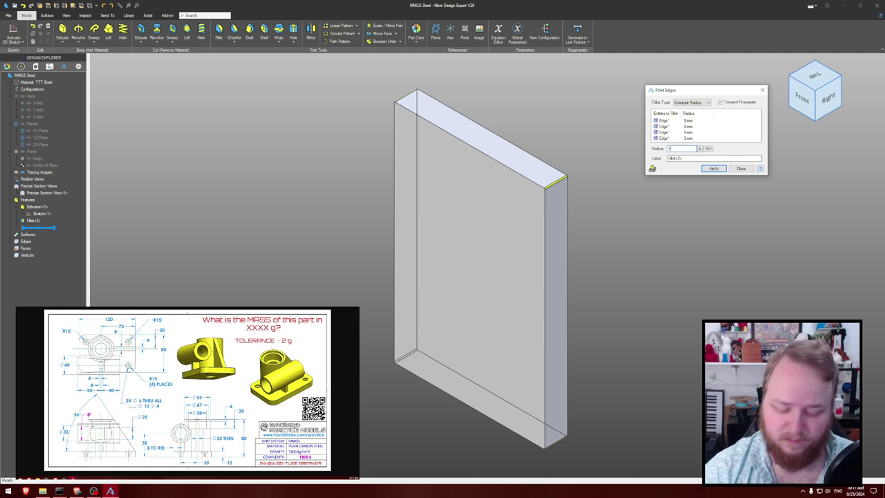
key(Return)
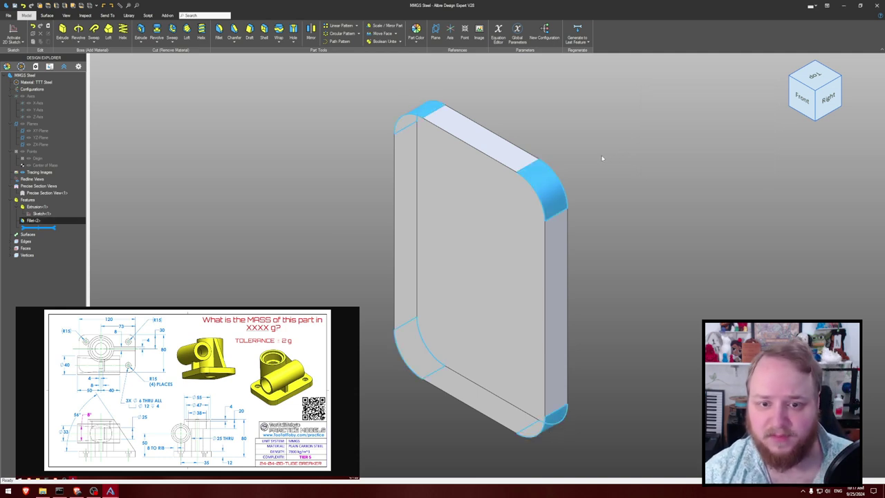
click(602, 151)
- On the base plate's front face, sketch three equal 6 mm diameter circles near the two upper corners and the lower-left corner
middle_drag(602, 151, 606, 150)
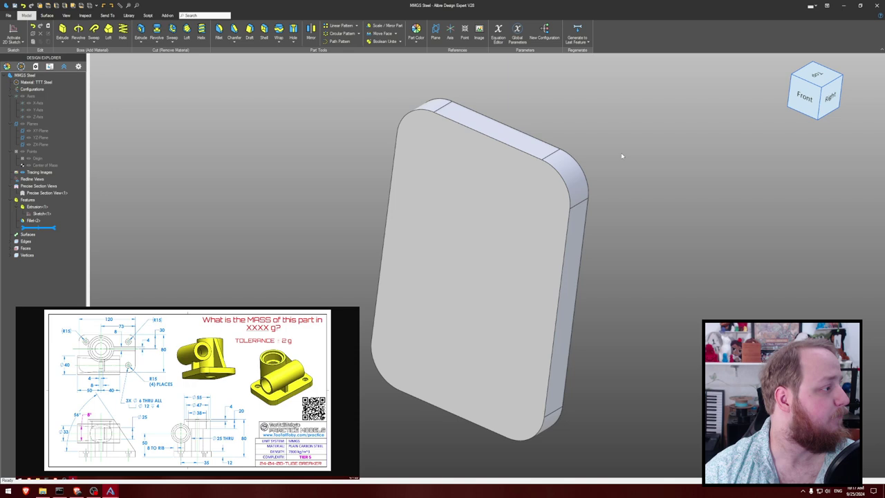
key(s)
click(513, 215)
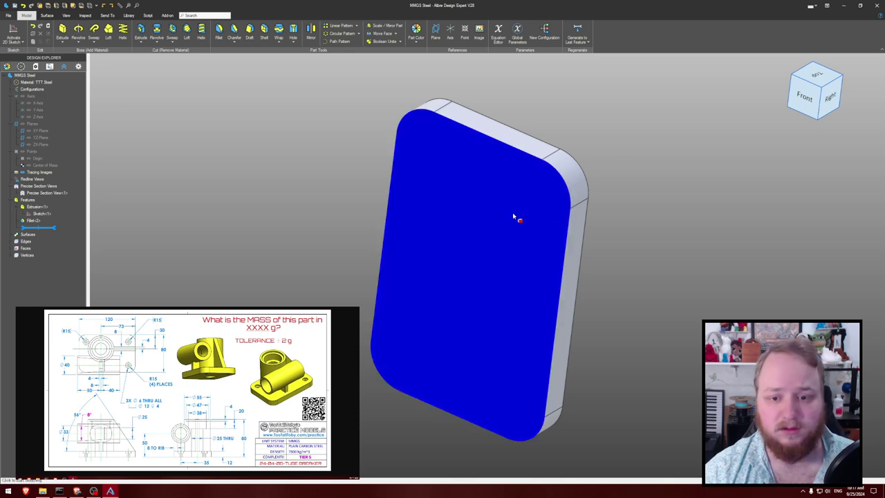
key(c)
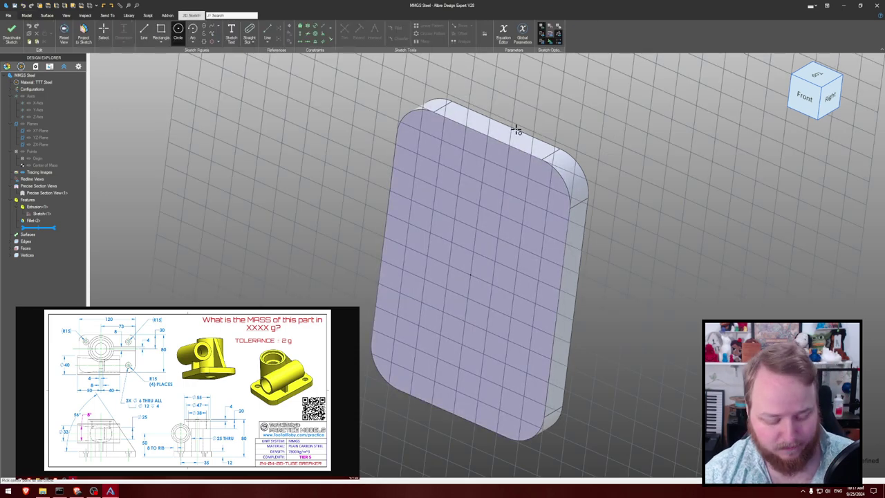
click(411, 132)
click(415, 136)
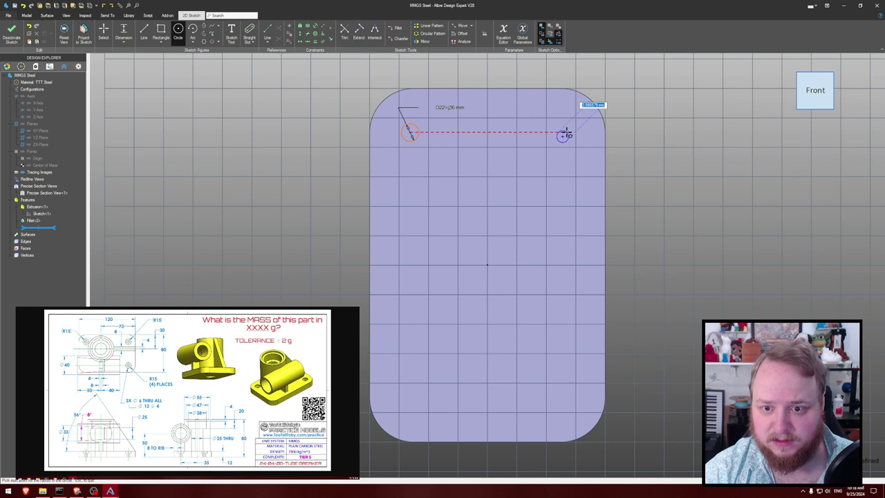
click(555, 134)
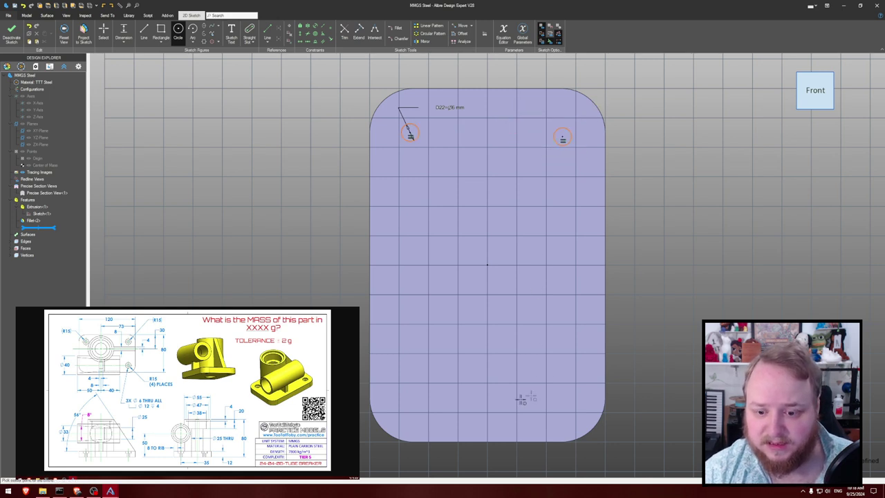
click(403, 403)
click(410, 398)
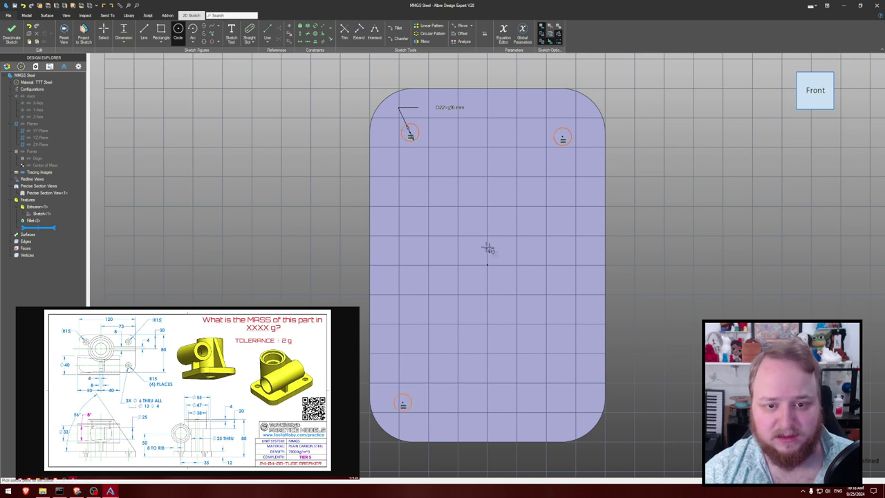
- Constrain each of the three 6 mm circles concentric with the rounded plate corner beside it
key(Escape)
click(409, 131)
click(387, 98)
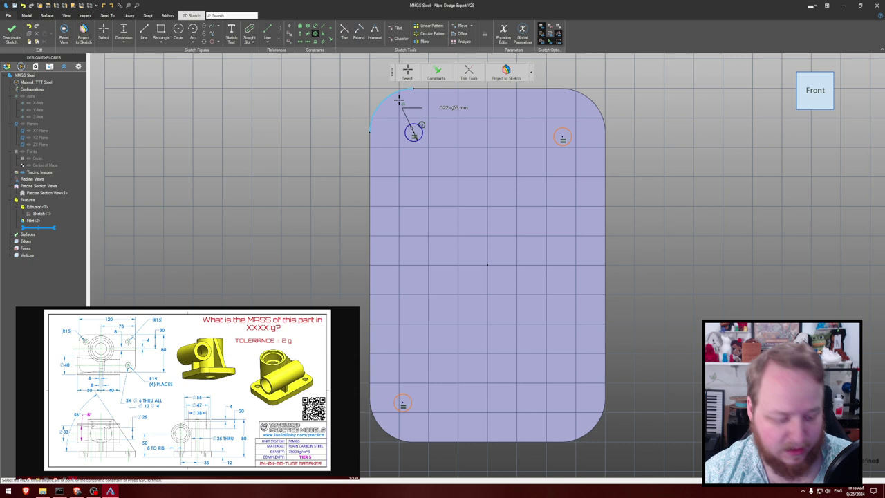
key(Escape)
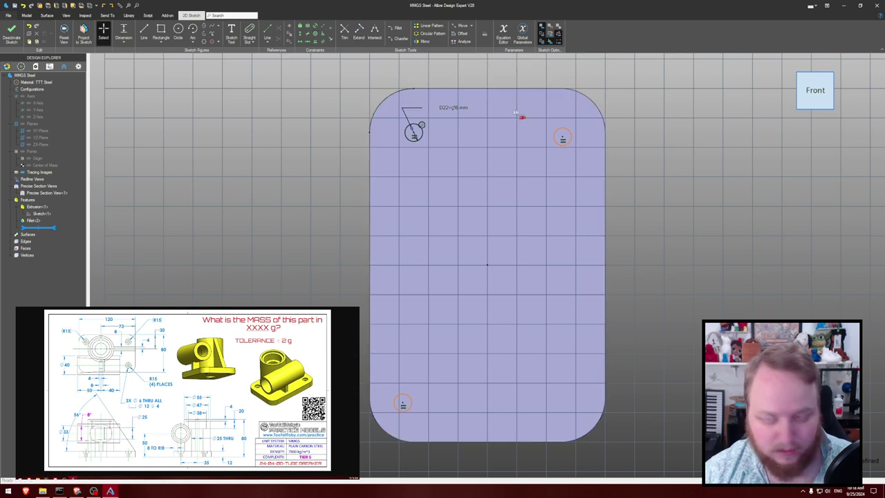
click(562, 137)
drag(571, 95, 624, 118)
click(600, 111)
key(Escape)
click(402, 403)
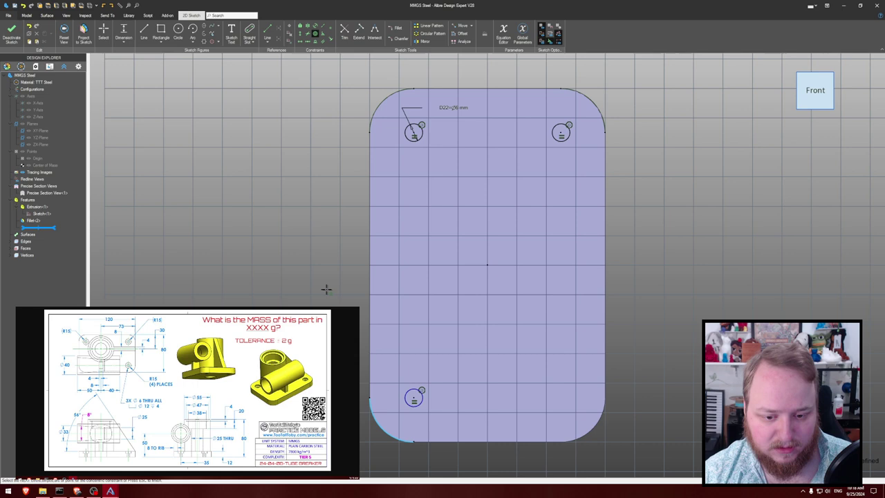
key(Escape)
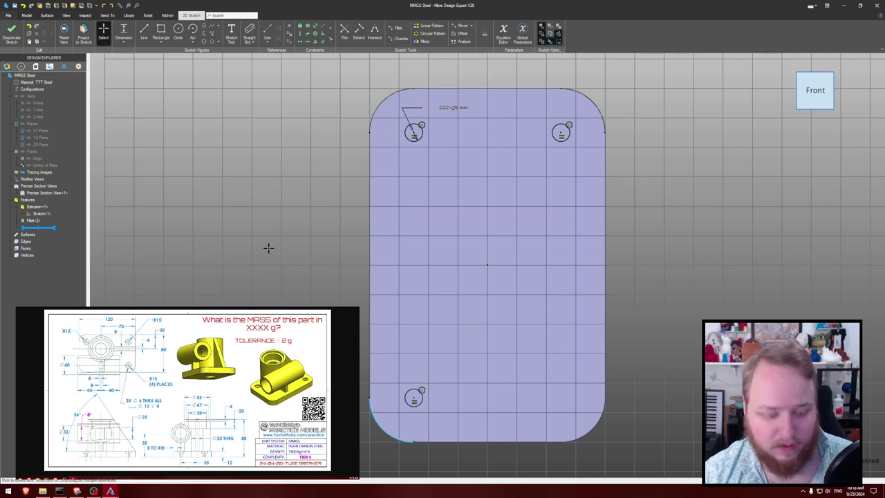
- Extrude-cut the three 6 mm circles through all of the plate
key(x)
key(t)
key(Return)
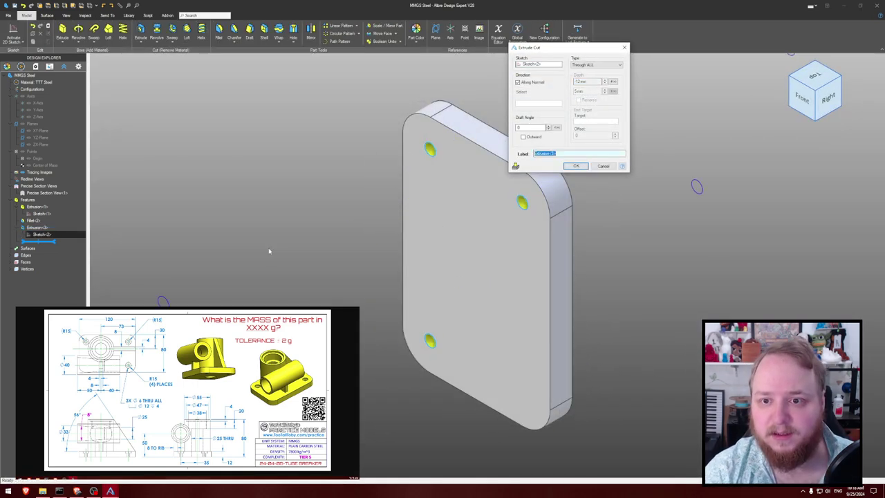
click(265, 241)
- On the plate's front face, sketch three equal 12 mm diameter circles around the 6 mm holes
middle_drag(265, 241, 286, 220)
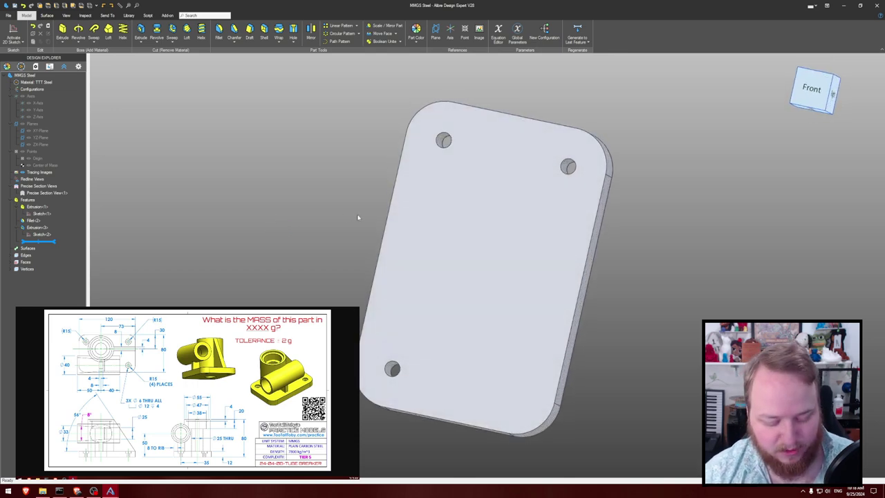
click(458, 140)
key(c)
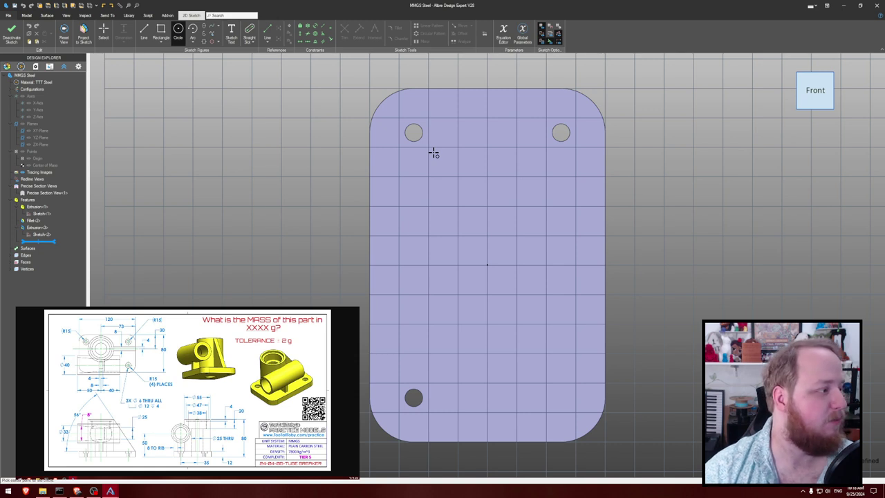
click(413, 132)
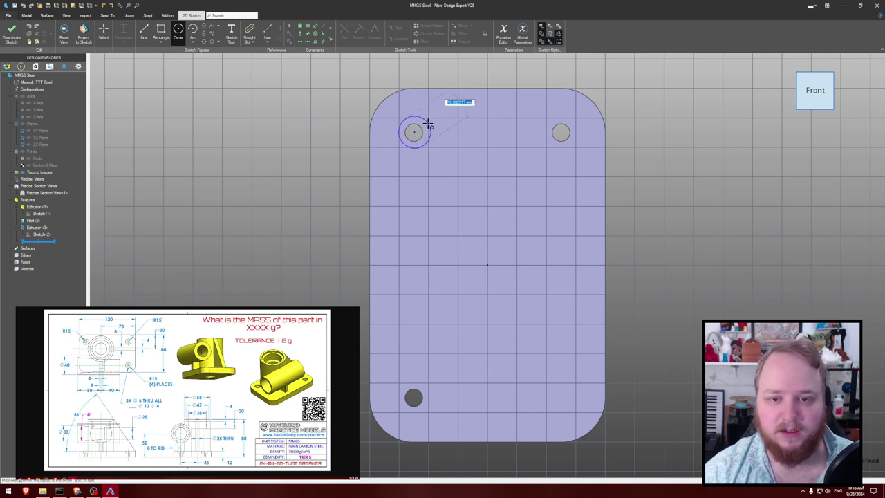
click(428, 125)
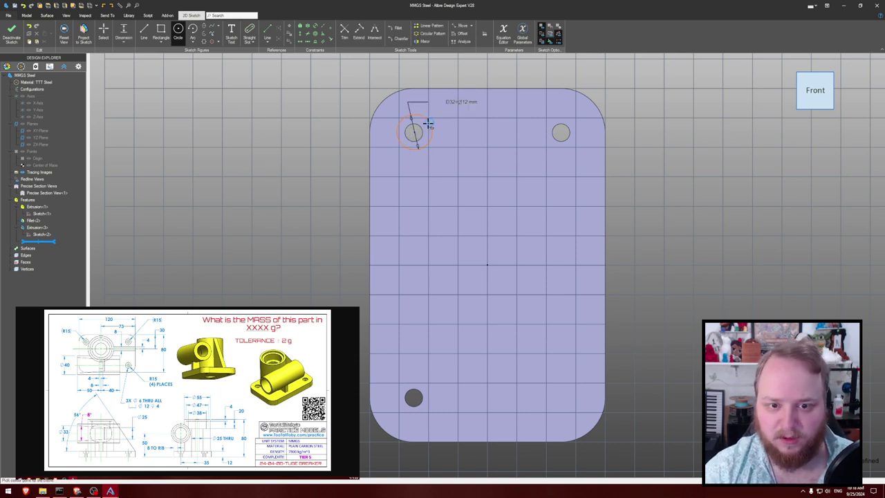
click(560, 132)
click(575, 125)
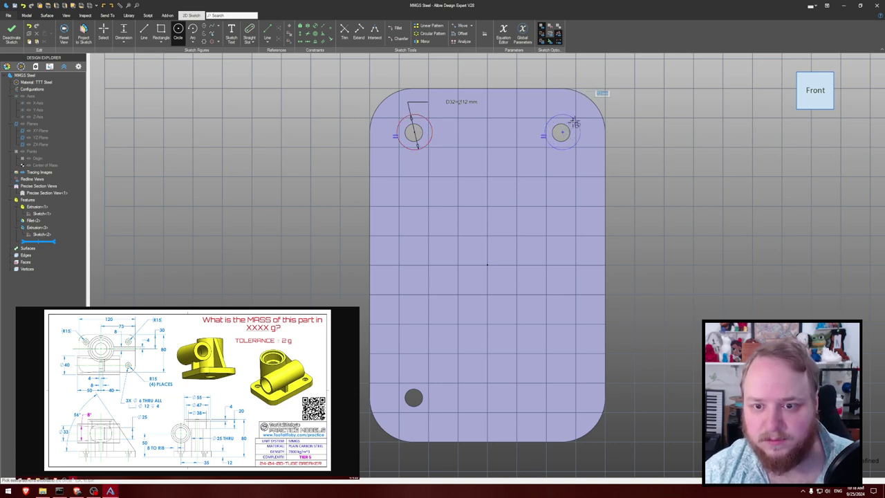
click(414, 397)
click(430, 389)
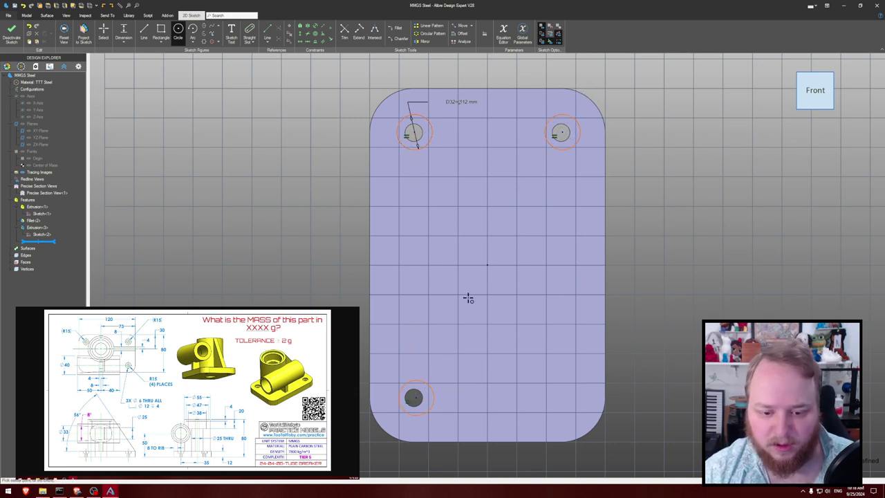
- Constrain each 12 mm circle concentric with the 6 mm hole it surrounds
key(Escape)
click(412, 132)
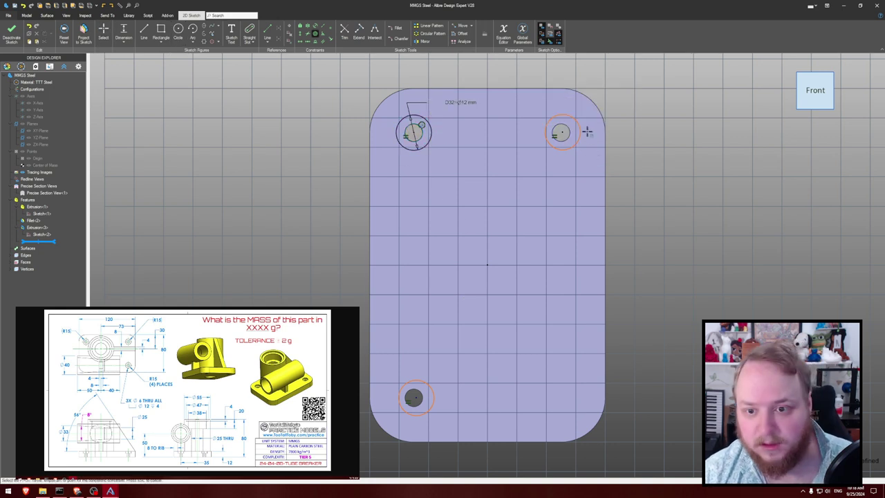
click(571, 132)
click(570, 133)
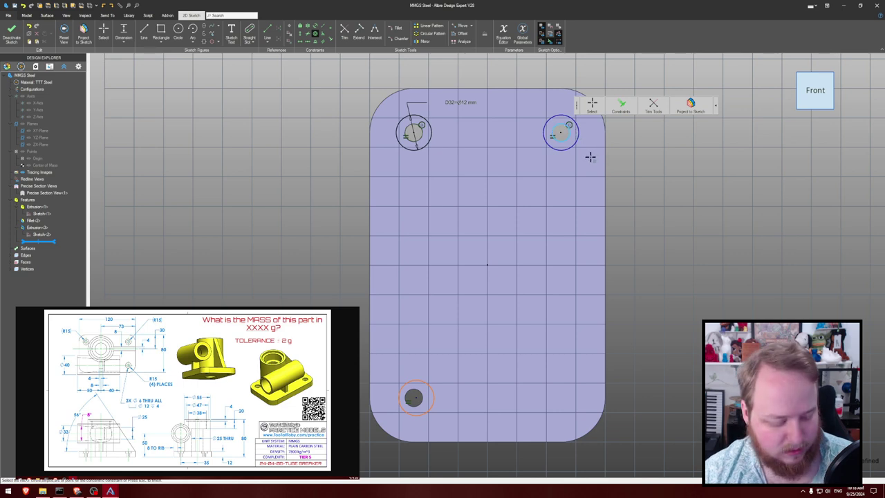
key(Escape)
key(c)
click(433, 390)
click(423, 399)
key(Escape)
- Extrude-cut the three 12 mm circles 4 mm deep into the plate to form the counterbores
key(e)
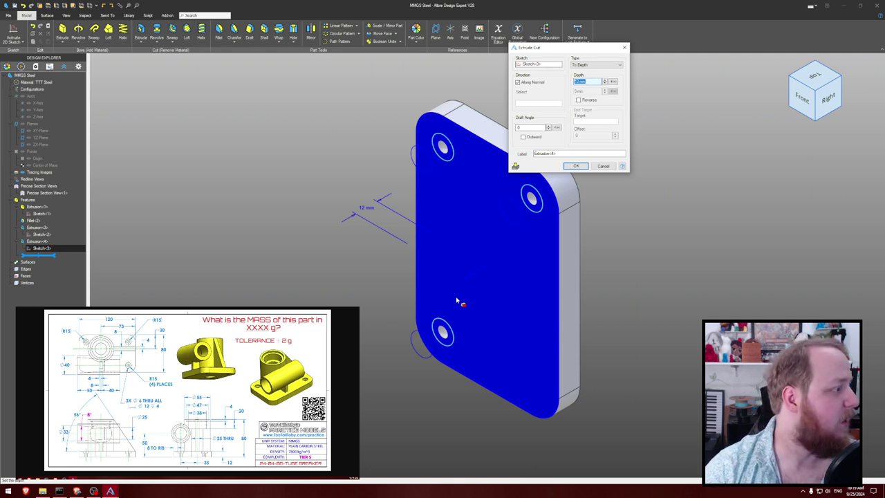
text(1)
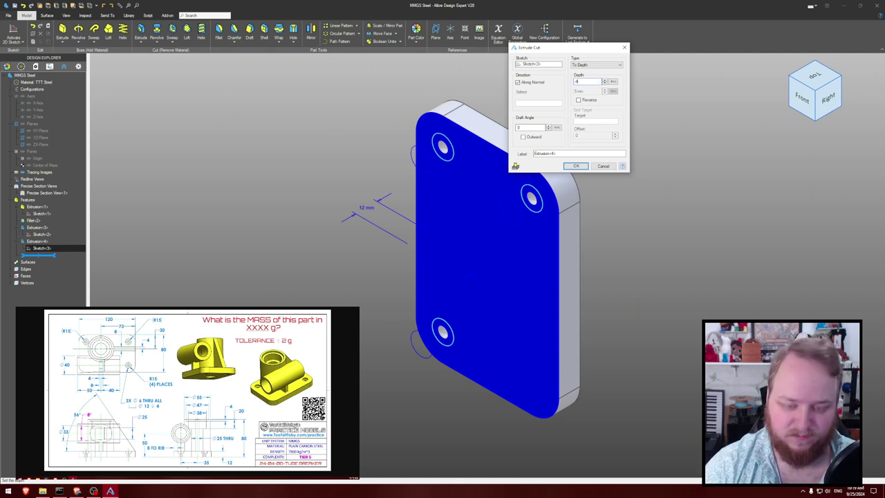
key(Return)
- On the plate's front face, sketch a 55 mm diameter circle below and left of the plate's centre
mouse_move(665, 239)
middle_down()
mouse_move(647, 243)
mouse_move(663, 231)
middle_up()
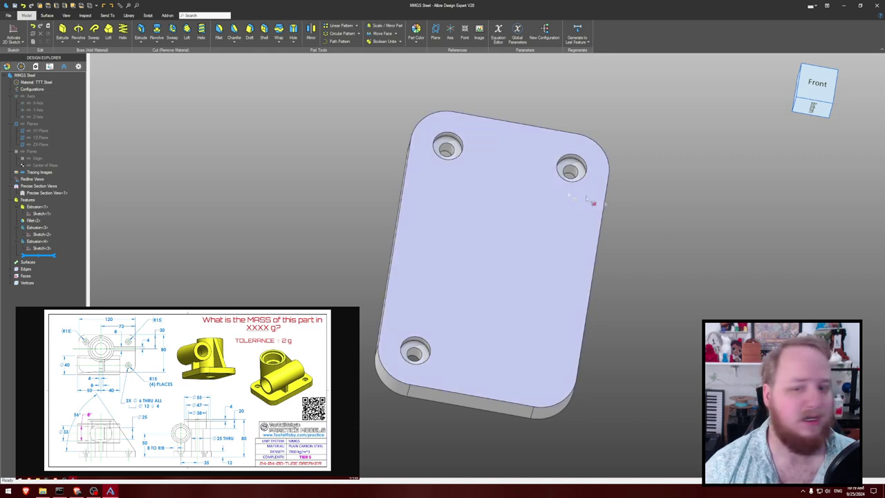
mouse_move(481, 192)
middle_down()
mouse_move(410, 270)
mouse_move(425, 287)
mouse_move(416, 292)
mouse_move(425, 282)
middle_up()
key(ctrl+k)
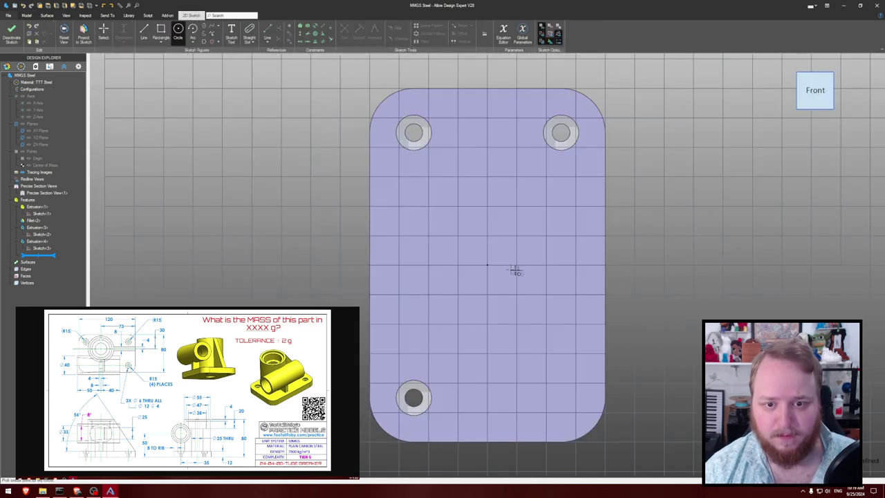
click(439, 310)
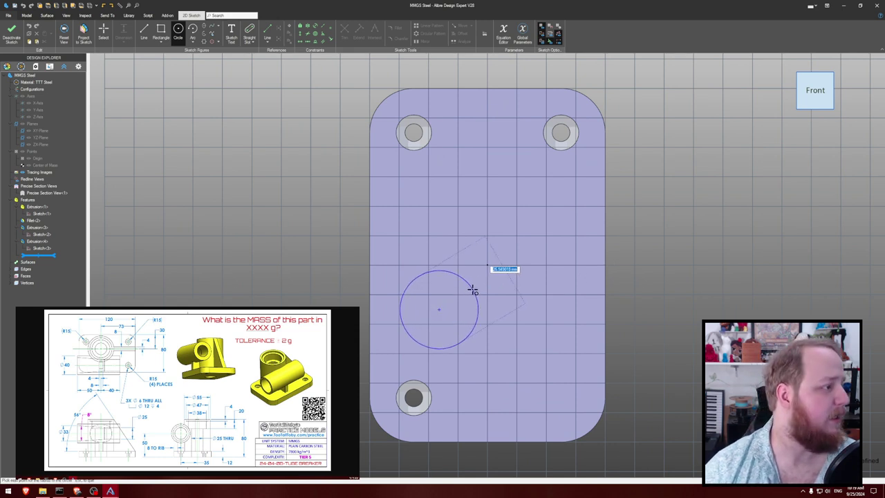
text(55)
key(Return)
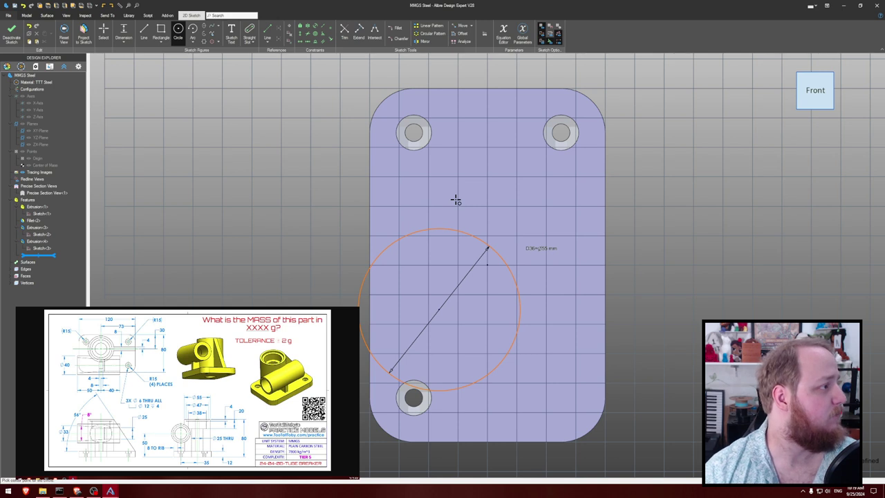
- Dimension the 55 mm circle's centre 30 mm from the plate's left edge and 50 mm from its lower edge
click(438, 307)
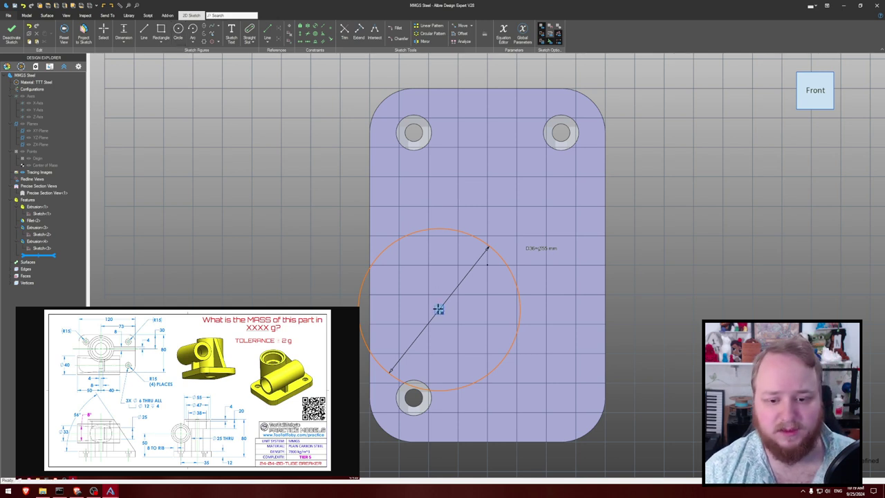
click(374, 225)
click(413, 195)
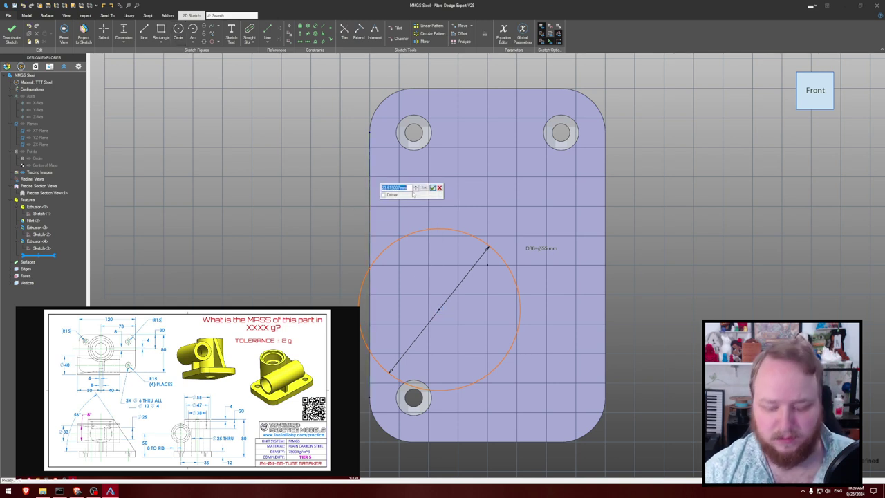
text(30)
key(Return)
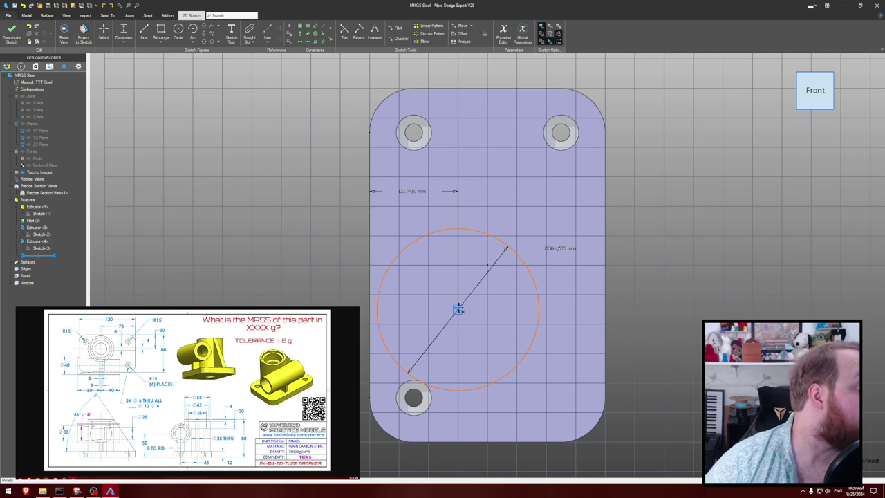
click(457, 310)
click(452, 441)
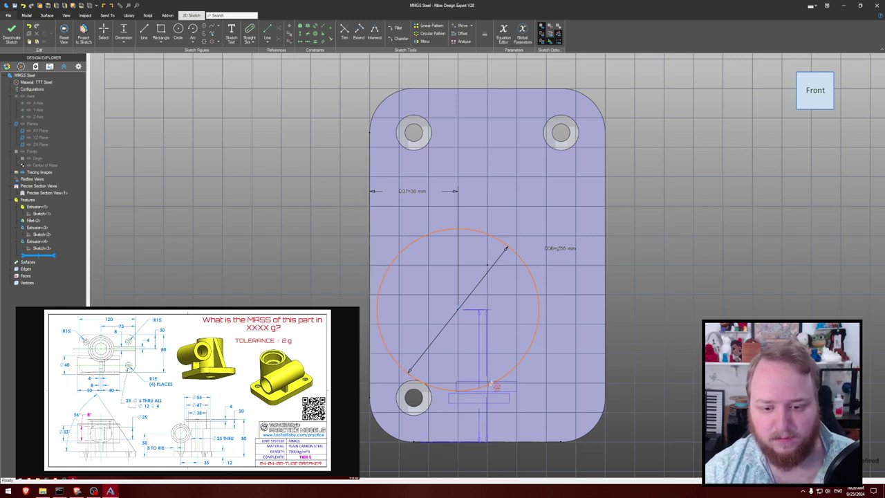
click(644, 368)
text(50)
key(Return)
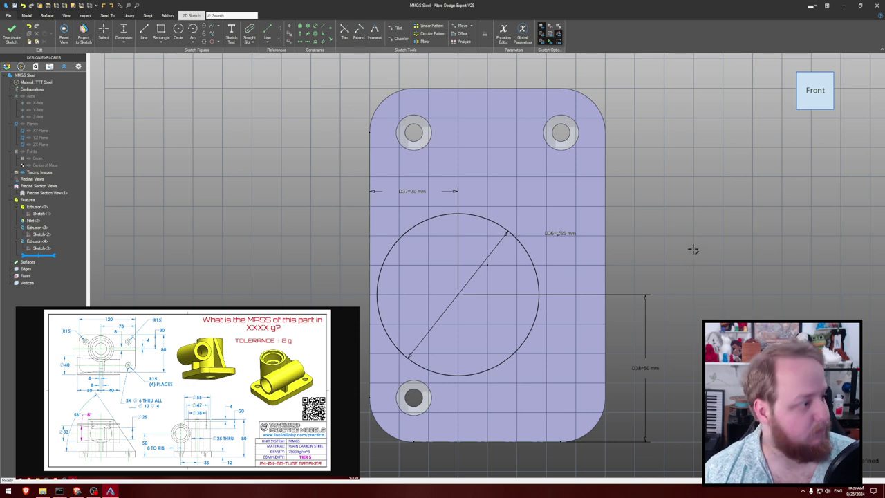
- Extrude the 55 mm circle outward from the plate as a boss with a depth of 80-12 mm
key(e)
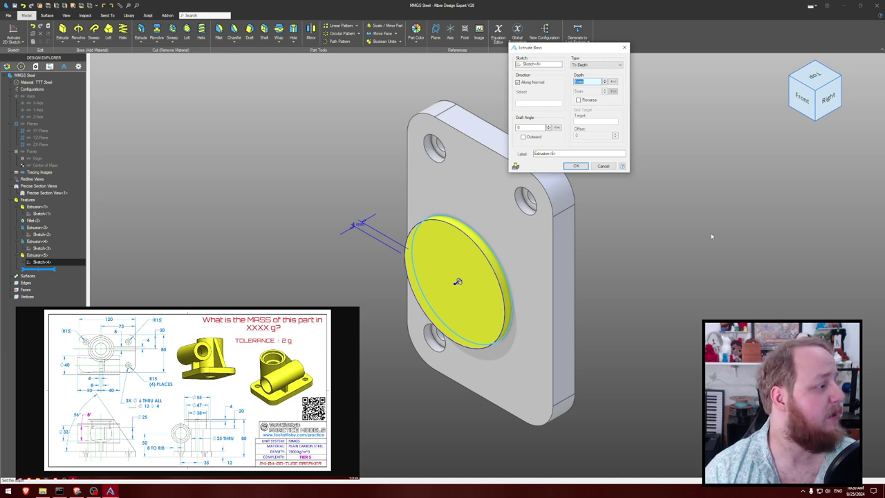
text(80-12)
key(Return)
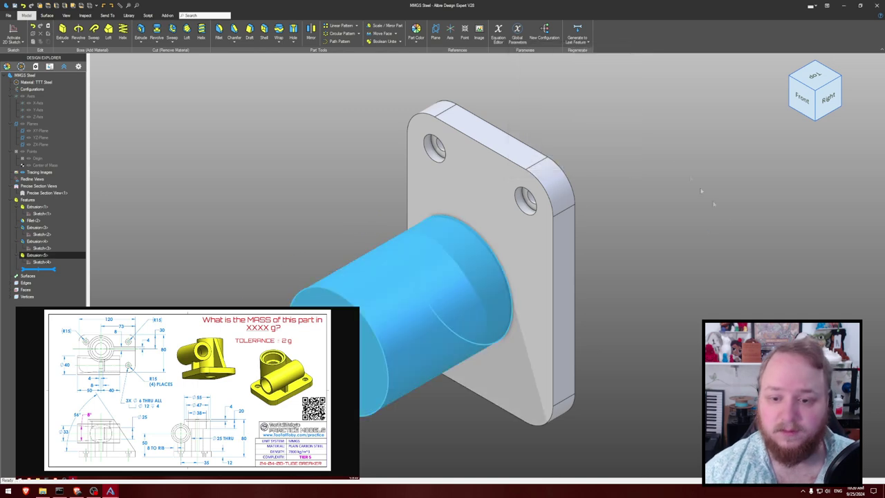
- On the cylindrical boss's end face, sketch a 47 mm diameter circle and make it concentric with the boss's outer edge
middle_drag(676, 199, 682, 193)
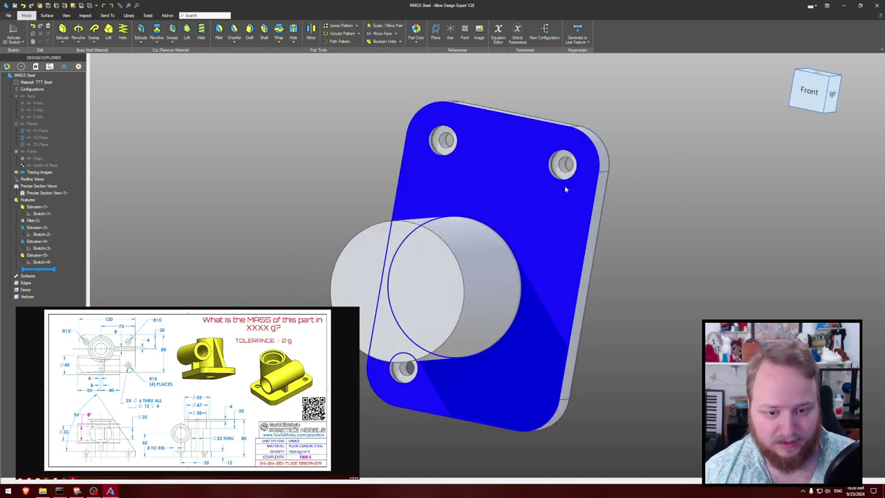
click(397, 279)
key(s)
key(c)
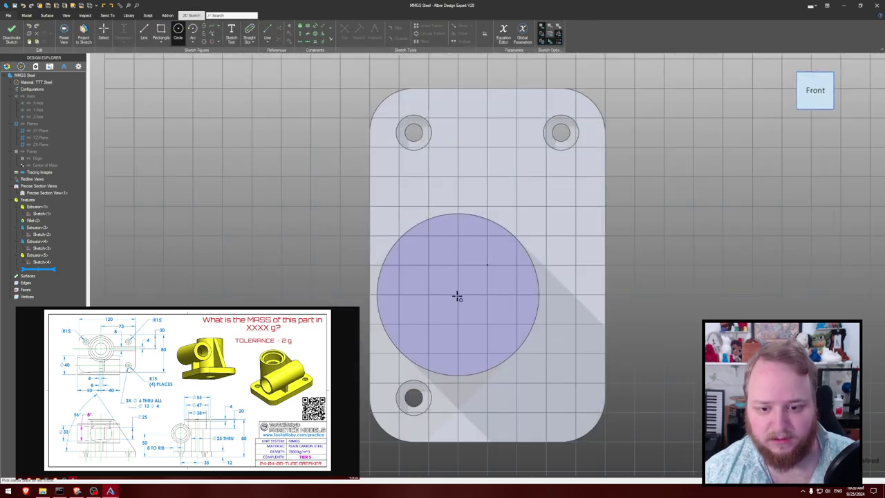
click(458, 295)
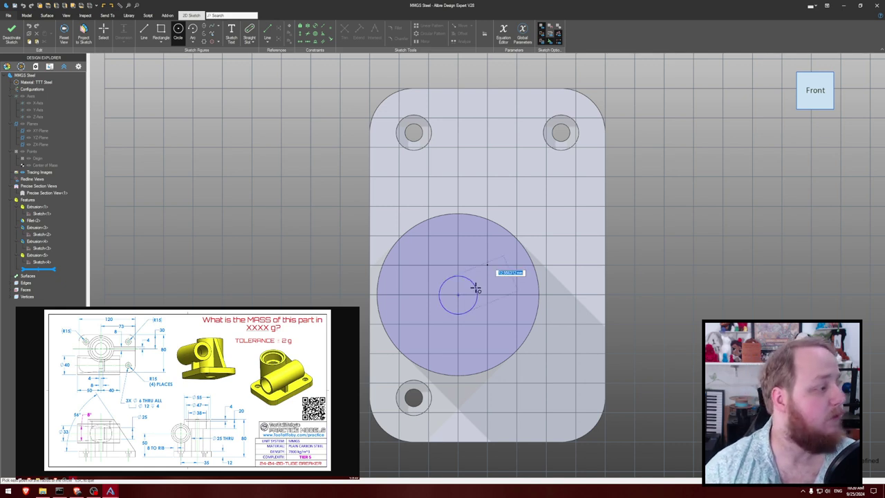
text(47)
key(Return)
key(Escape)
click(483, 222)
click(483, 219)
key(e)
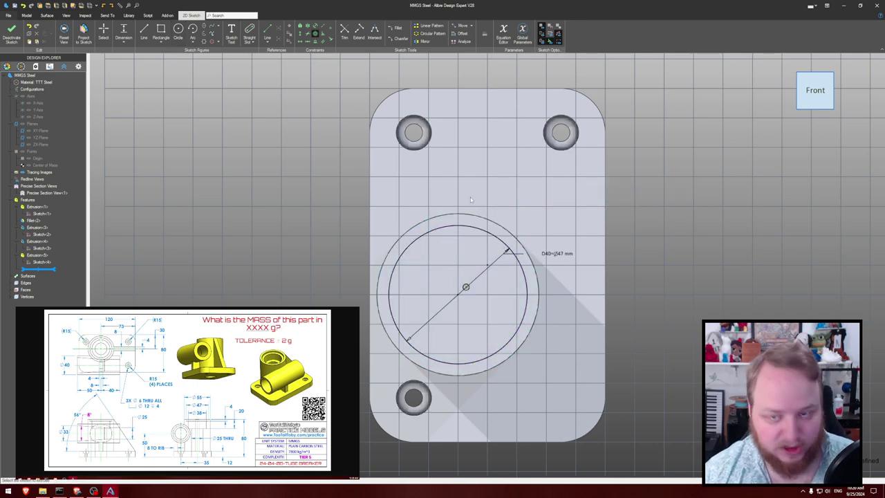
- Extrude-cut the 47 mm circle 4 mm deep into the end of the boss
key(c)
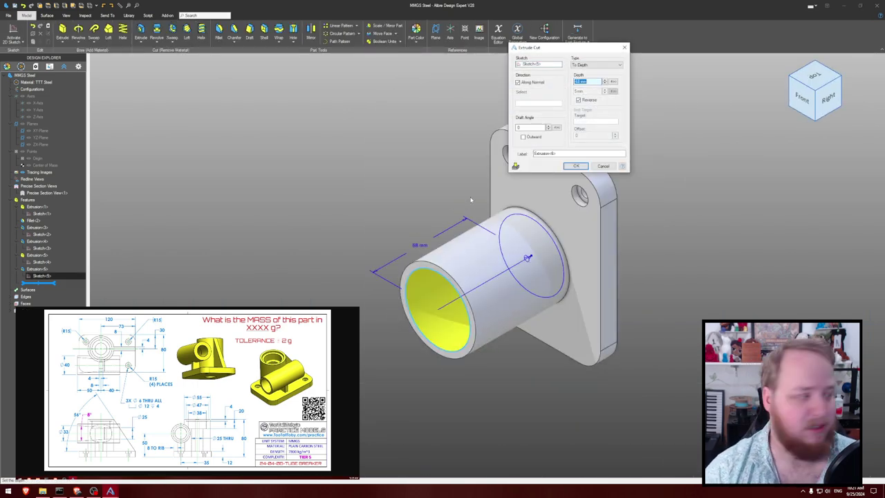
text(14)
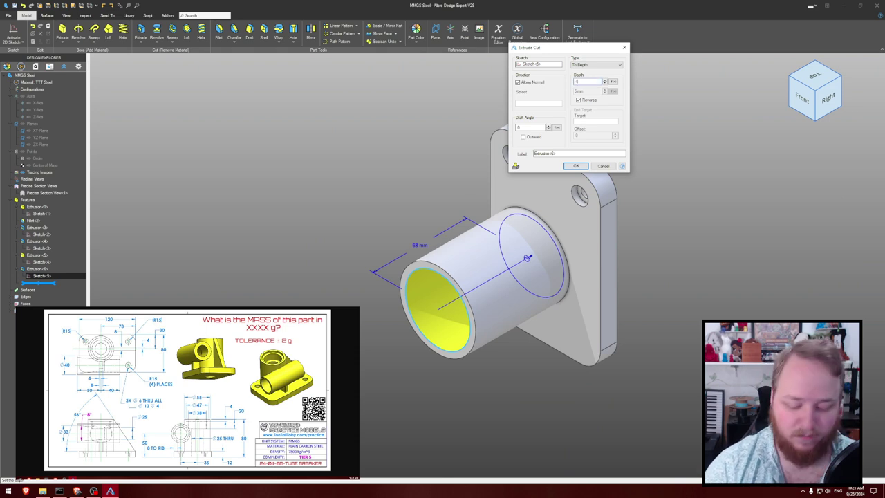
key(Return)
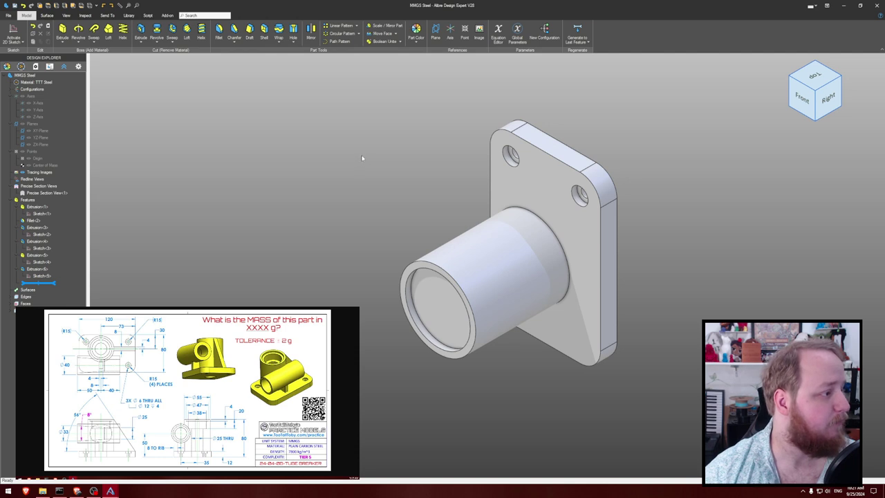
- On the floor of the 47 mm recess, sketch a 38 mm diameter circle concentric with the recess
middle_drag(361, 156, 365, 155)
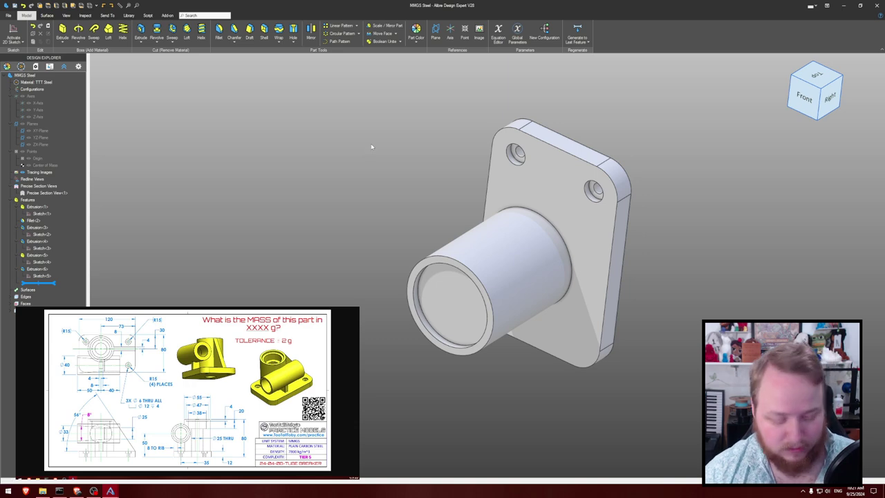
click(450, 265)
key(c)
middle_drag(433, 210, 438, 201)
click(481, 262)
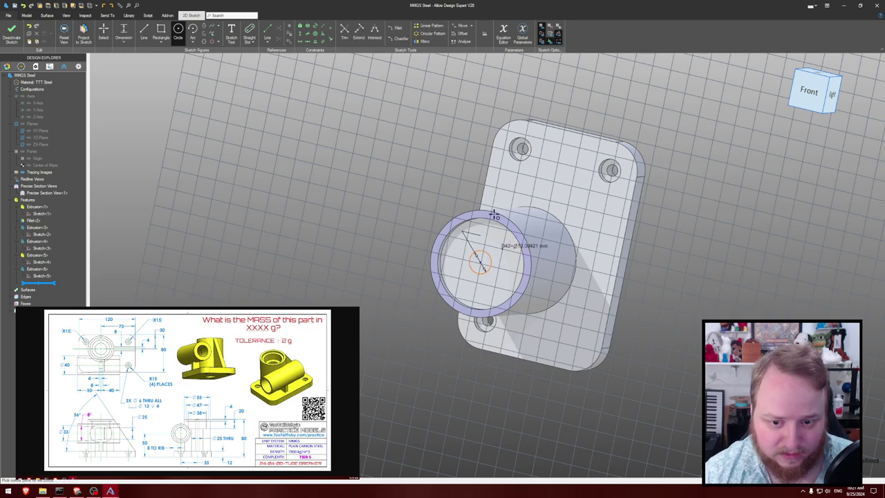
scroll(488, 255, up, 2)
key(Escape)
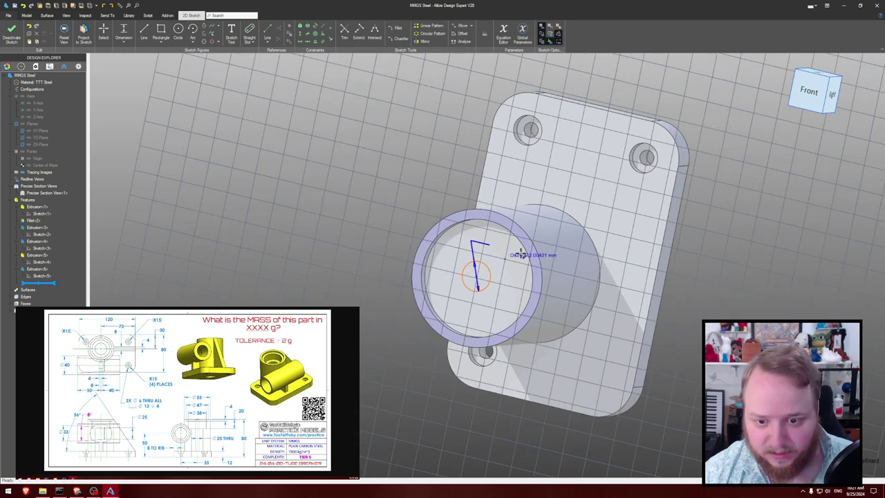
double_click(519, 253)
text(38)
key(Return)
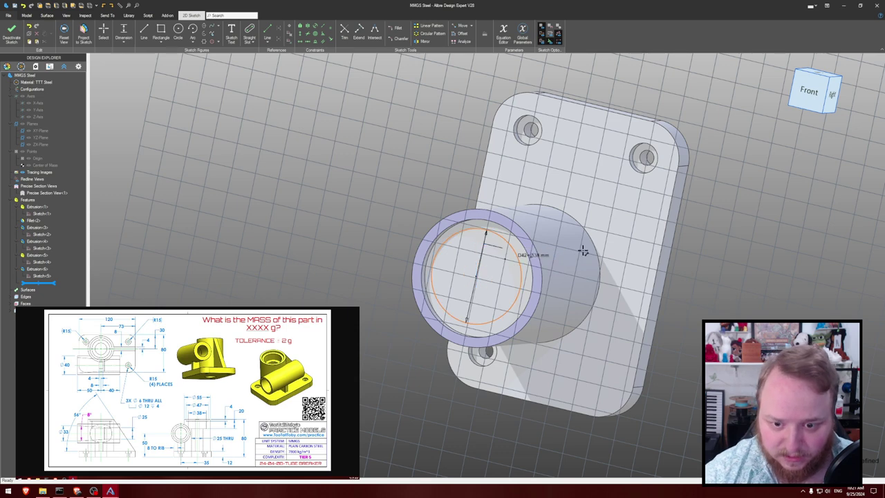
click(508, 235)
click(470, 182)
- Extrude-cut the 38 mm circle deeper into the boss to form the second level of the stepped bore
key(x)
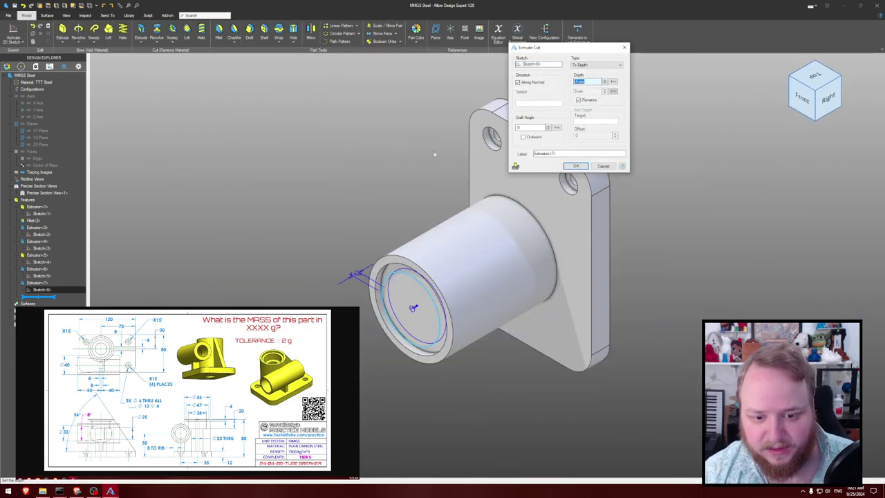
text(1)
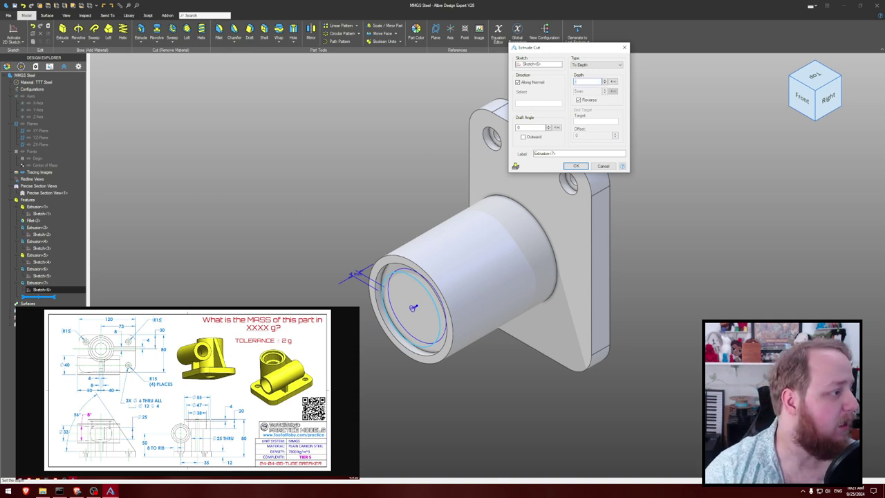
key(Return)
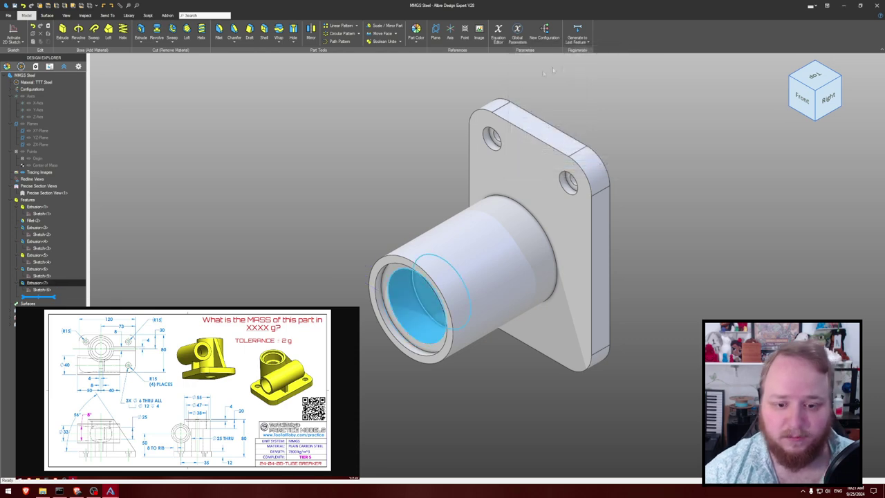
- Sketch a 25 mm circle concentric with the 38 mm bore on its floor and extrude-cut it through the boss and plate
middle_drag(634, 151, 643, 145)
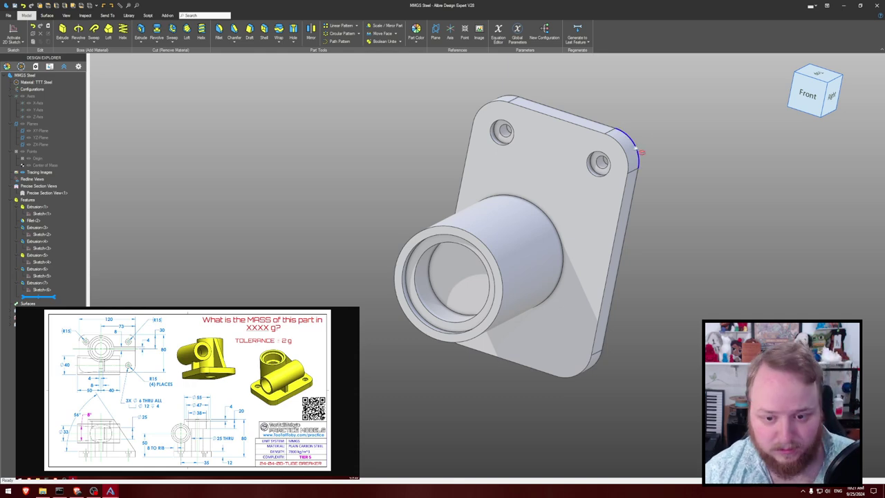
click(458, 275)
key(s)
key(c)
click(467, 274)
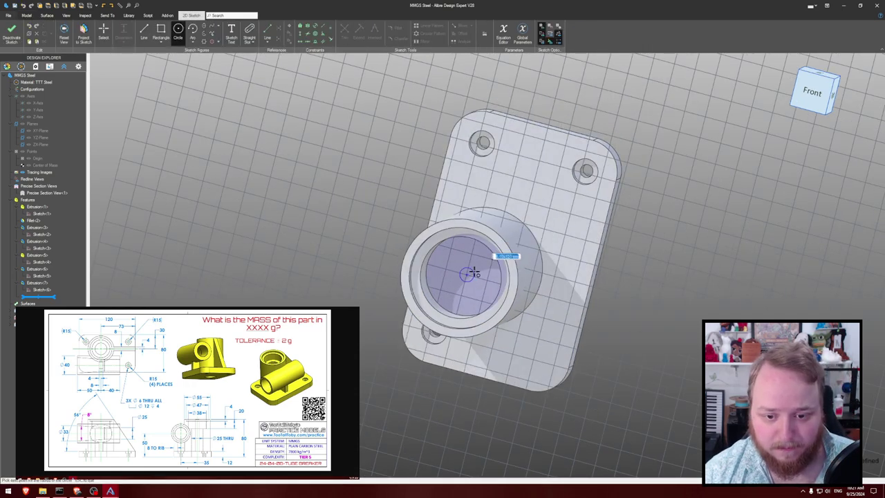
click(470, 273)
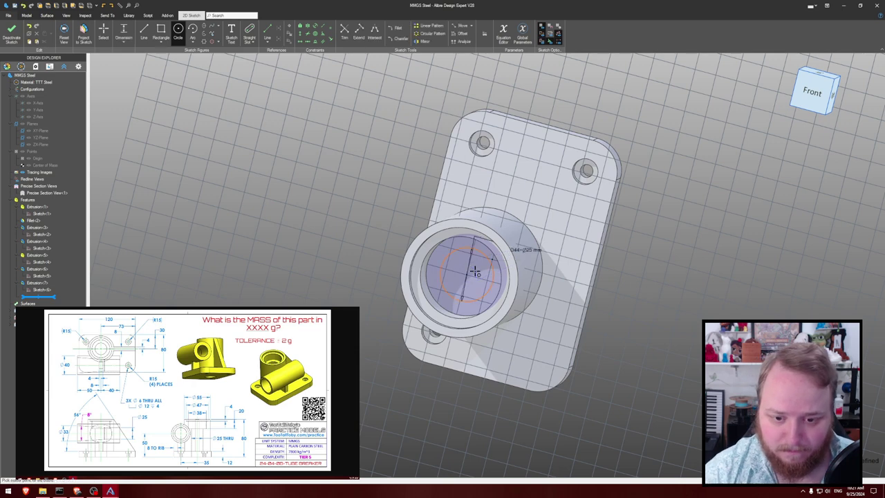
click(482, 235)
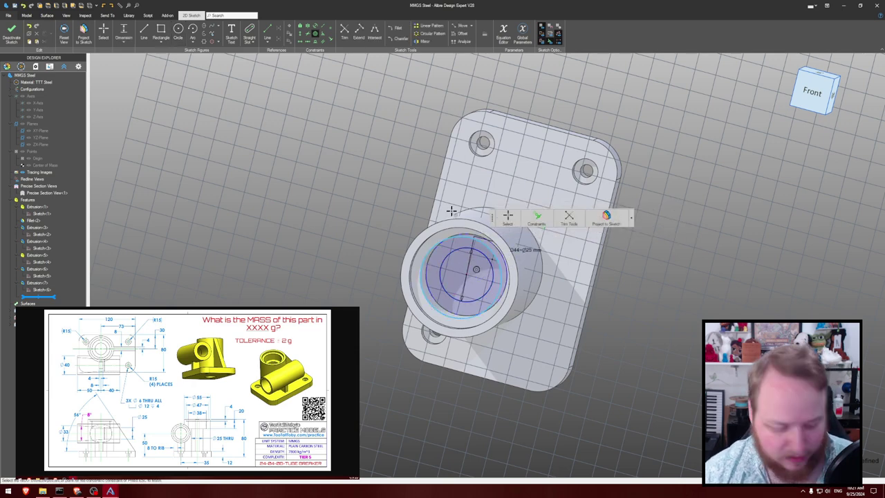
key(Escape)
key(x)
key(Return)
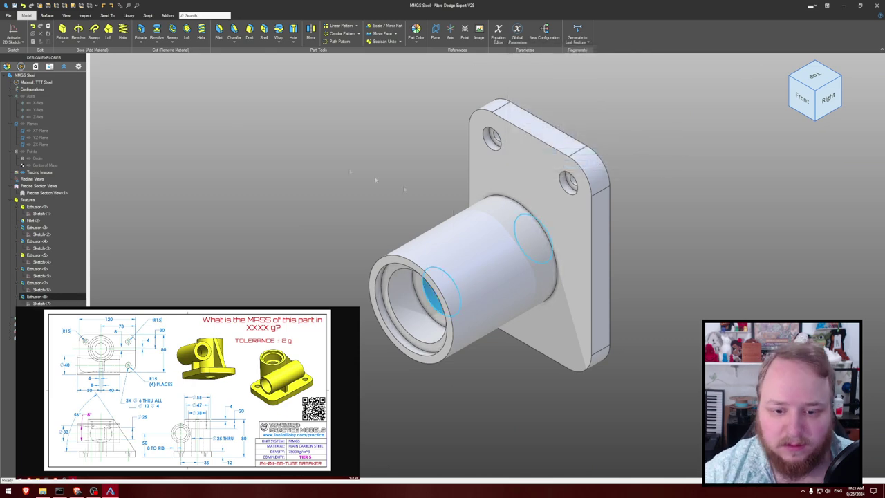
middle_drag(122, 290, 242, 242)
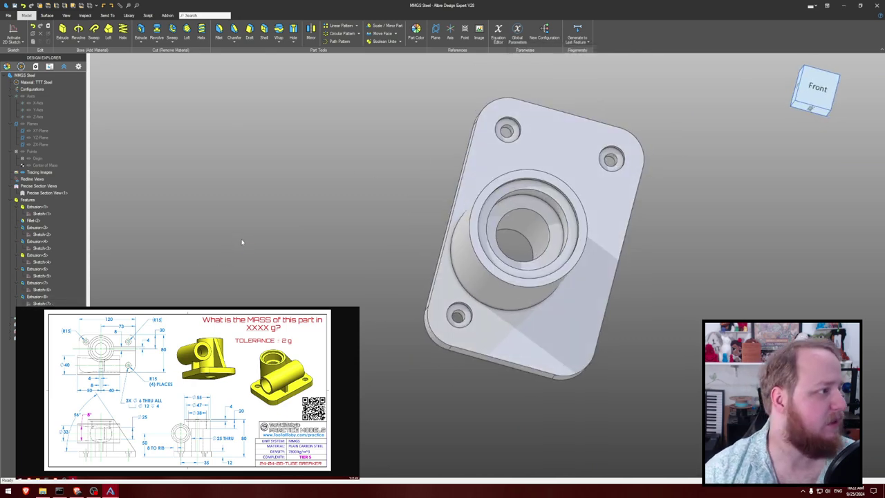
middle_drag(263, 241, 242, 251)
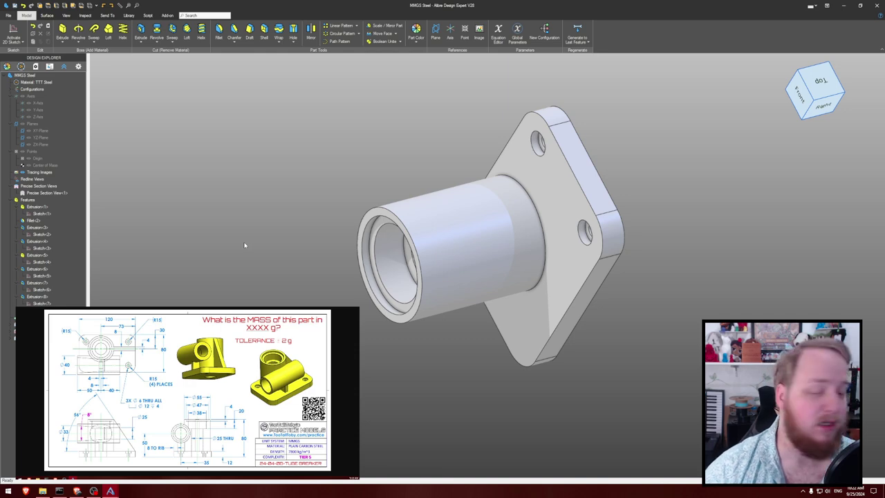
middle_drag(266, 224, 283, 219)
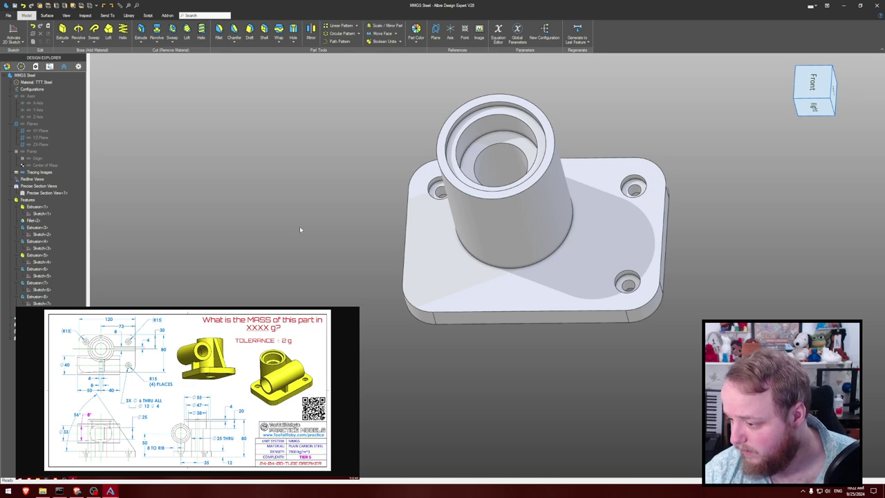
middle_drag(286, 242, 239, 256)
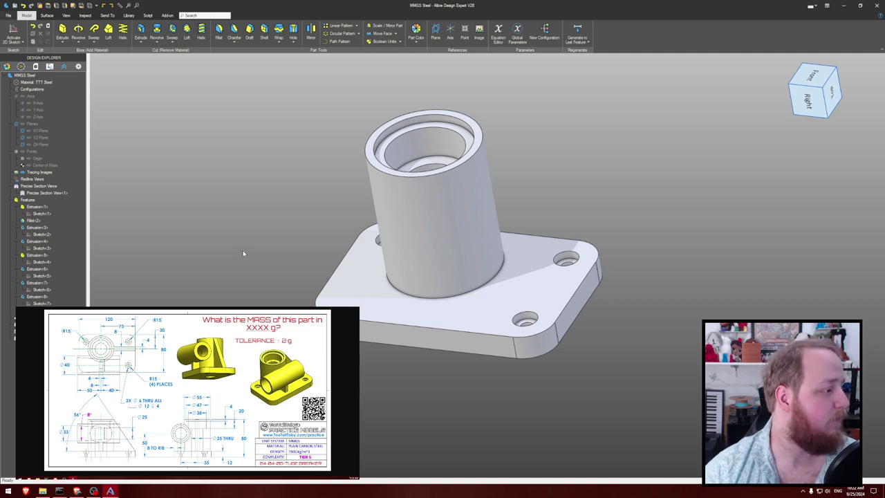
middle_drag(243, 253, 248, 257)
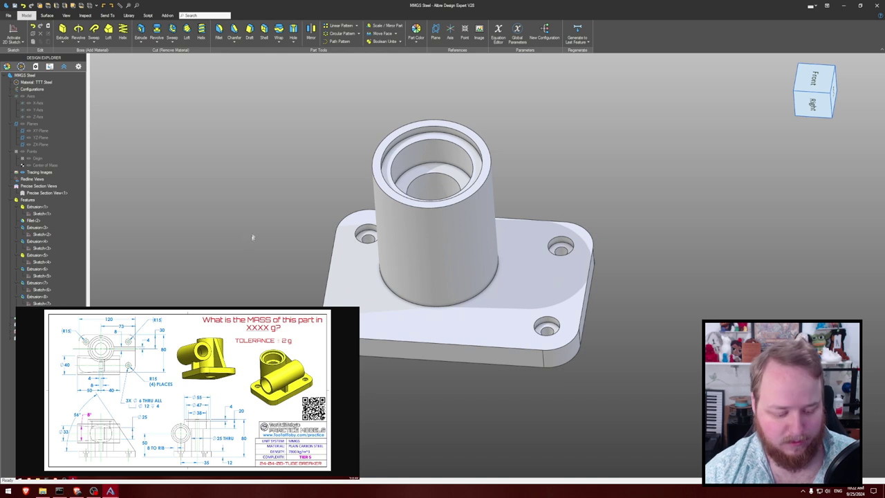
middle_drag(259, 221, 236, 197)
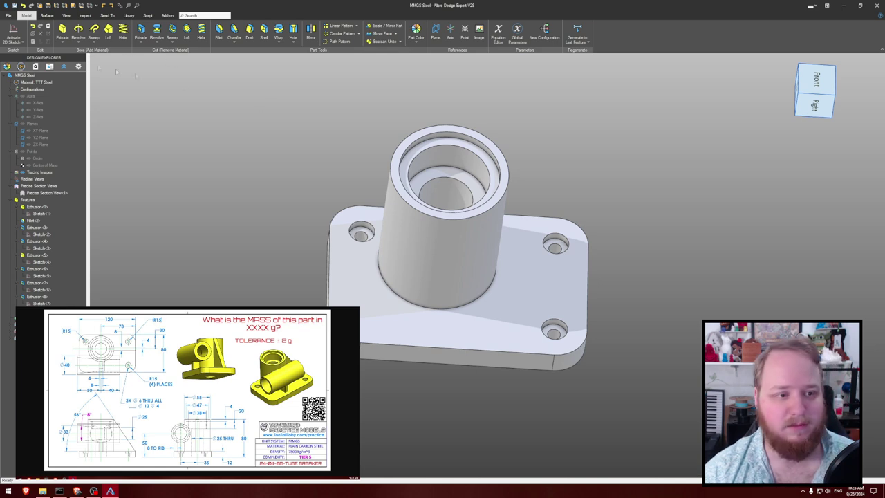
- On the plate's front face, sketch a centre rectangle about 22 mm by 7 mm between the boss and the plate's right edge
click(12, 31)
click(418, 335)
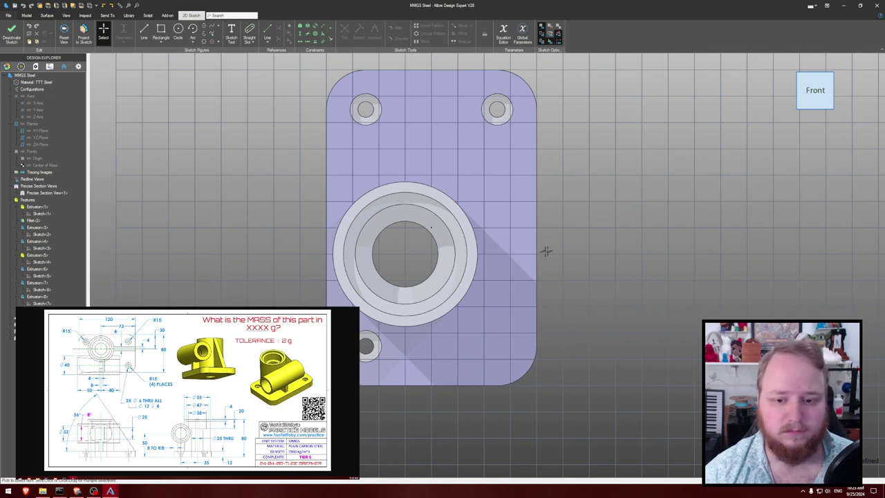
key(l)
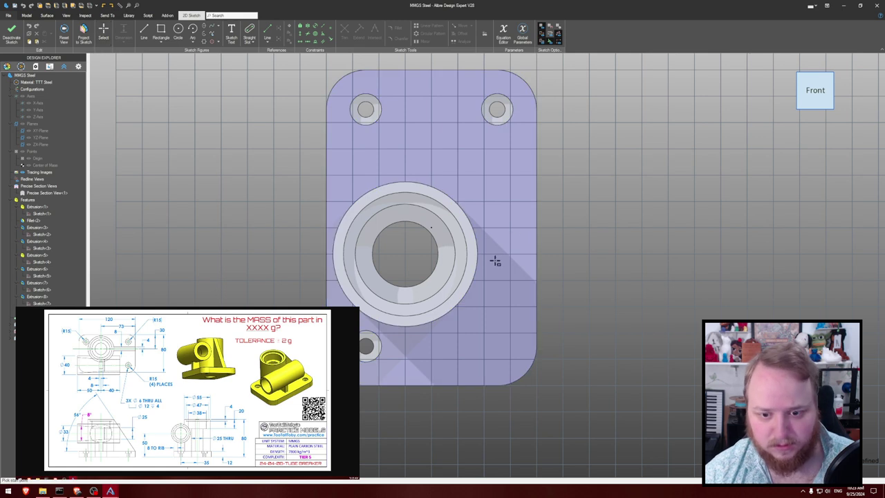
click(503, 254)
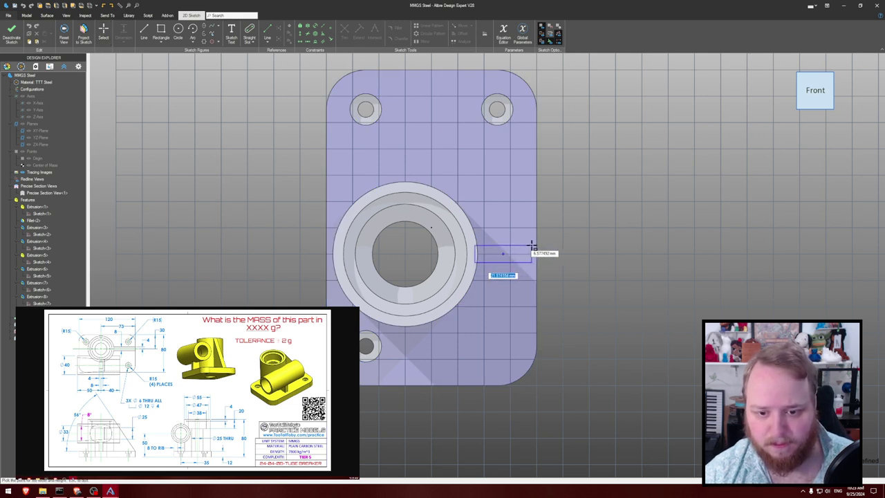
click(532, 245)
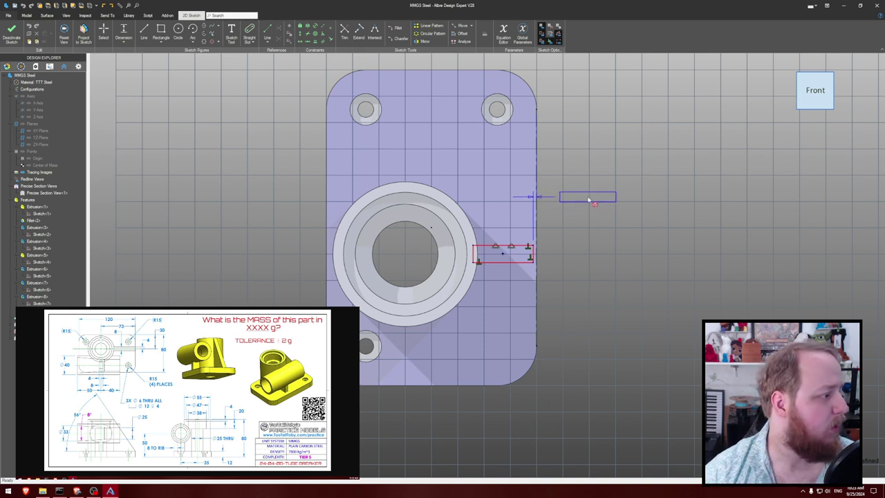
- Dimension the rectangle's right side 8 mm from the plate's right edge and shorten its left end to just inside the boss's outer edge
click(588, 200)
text(8)
key(Return)
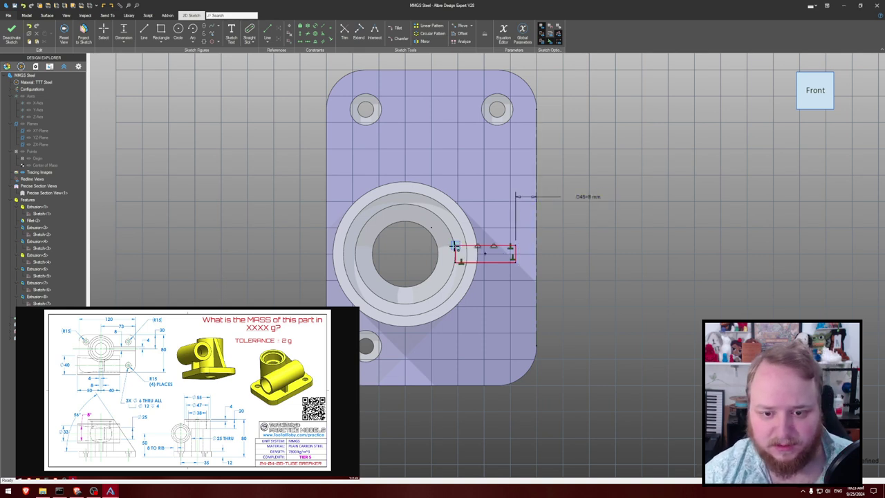
key(Escape)
drag(453, 245, 470, 244)
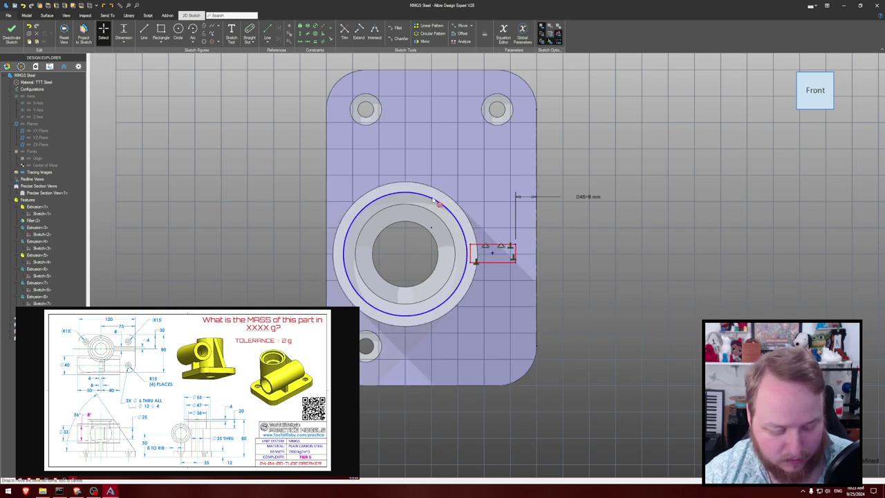
- Project the 25 mm bore's circular edge into the rectangle's sketch as a reference figure
key(p)
click(430, 233)
click(537, 104)
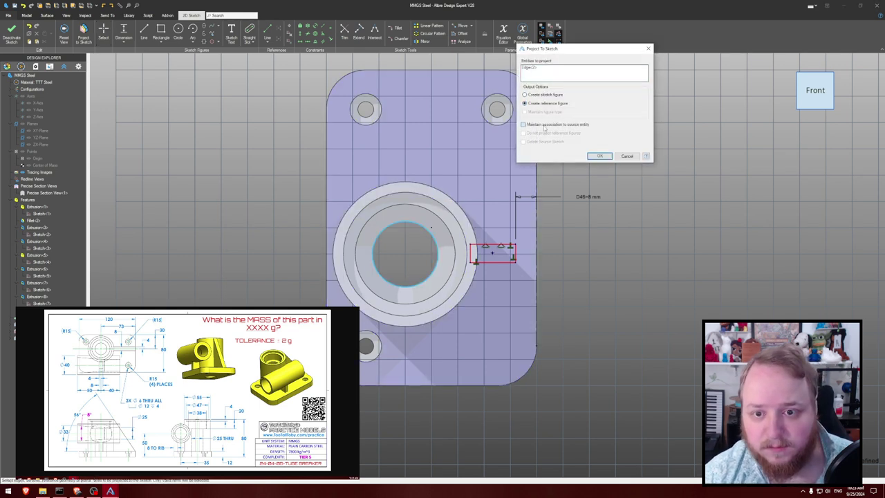
click(599, 156)
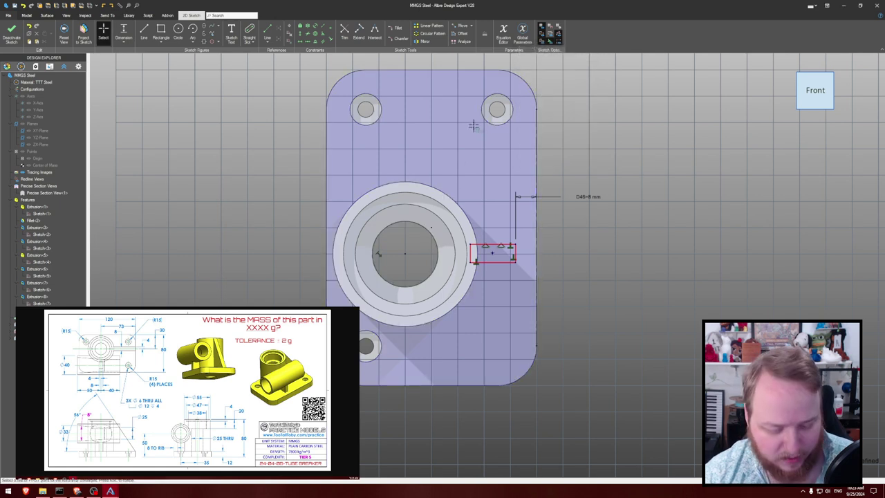
- Constrain the rectangle's centre point horizontally in line with the bore's centre
click(405, 253)
click(492, 253)
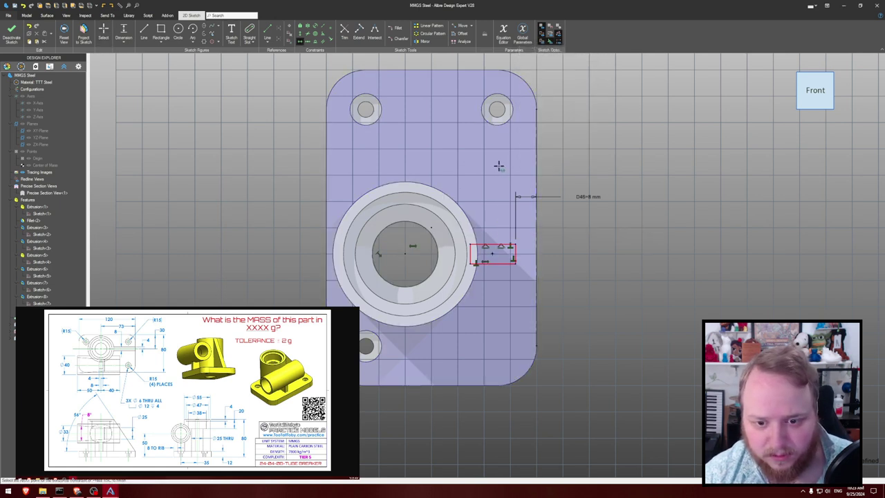
key(Escape)
mouse_move(469, 244)
mouse_down()
mouse_move(480, 246)
mouse_move(470, 245)
mouse_up()
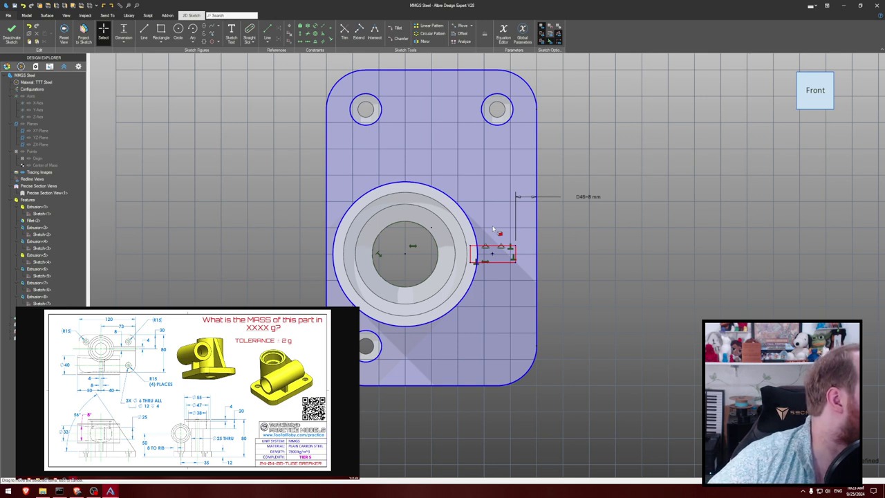
- Dimension the rectangle's height to 8 mm and pull its left end back to just inside the boss's outer edge
key(d)
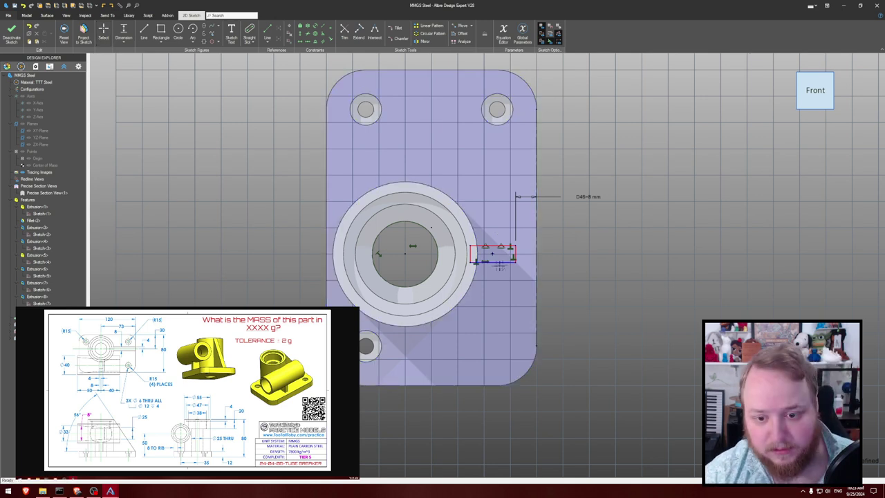
click(515, 254)
click(566, 252)
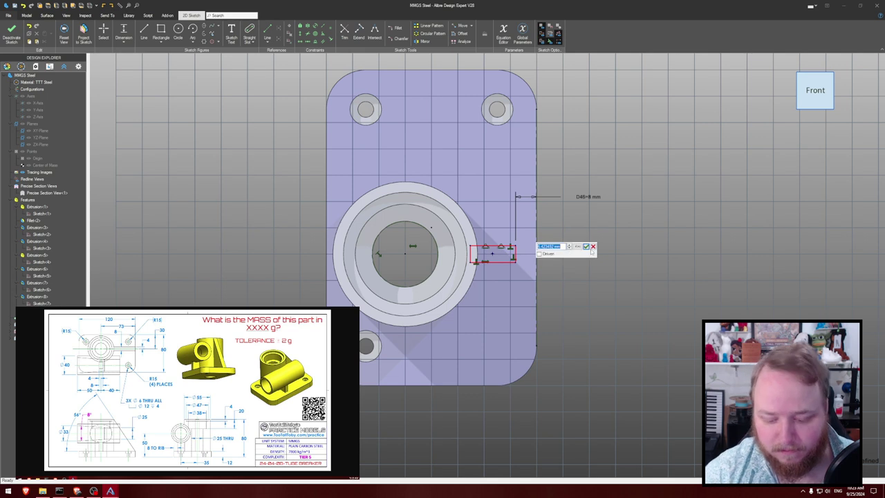
text(8)
key(Return)
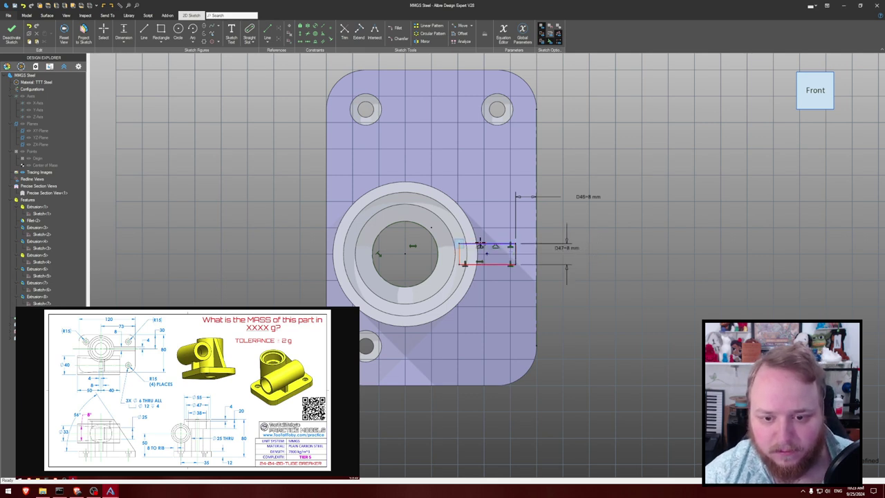
key(Escape)
drag(455, 241, 470, 243)
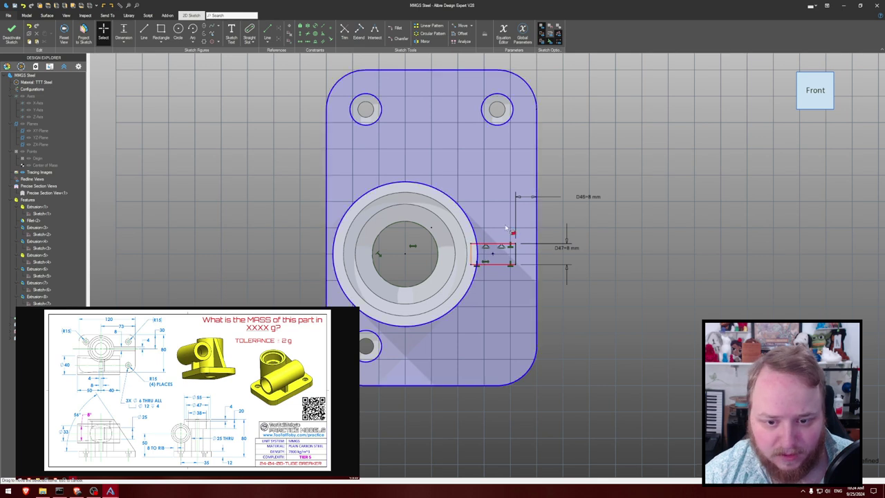
- Dimension the rectangle's horizontal length to 16 mm
key(d)
click(496, 243)
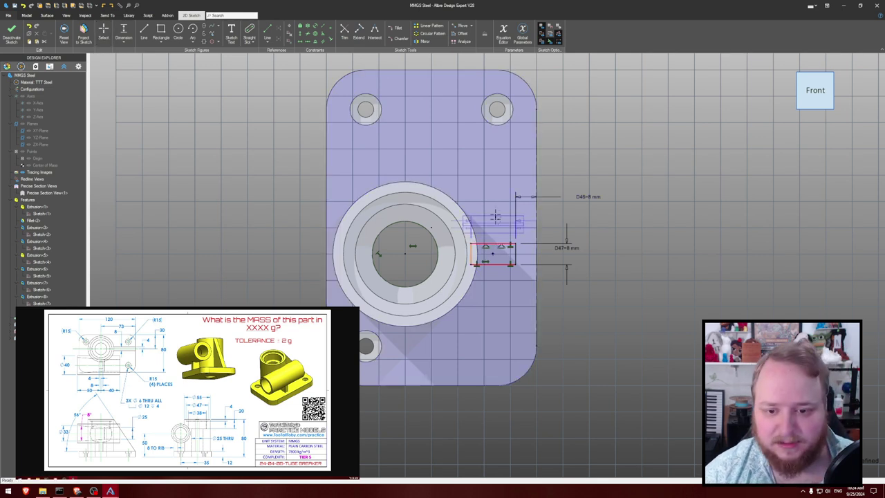
click(494, 198)
text(16)
key(Return)
- Extrude the rib rectangle 50 mm outward from the plate's front face along the boss
middle_drag(613, 153, 608, 143)
key(e)
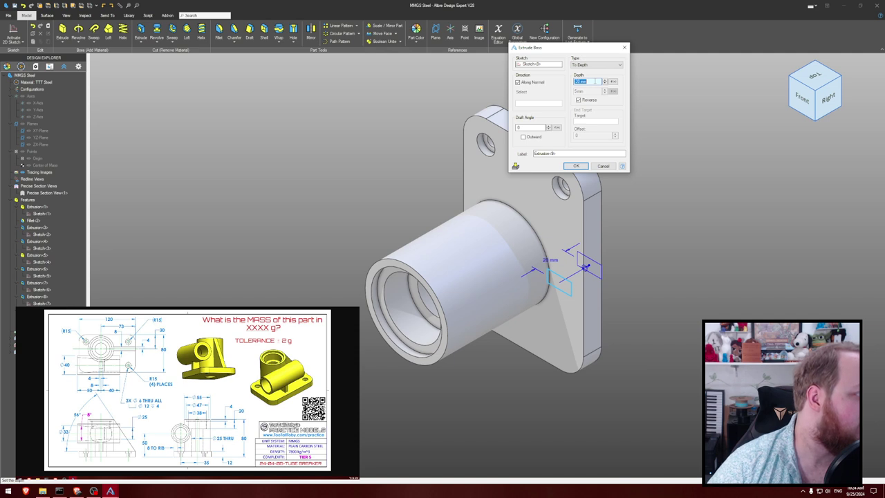
text(-50)
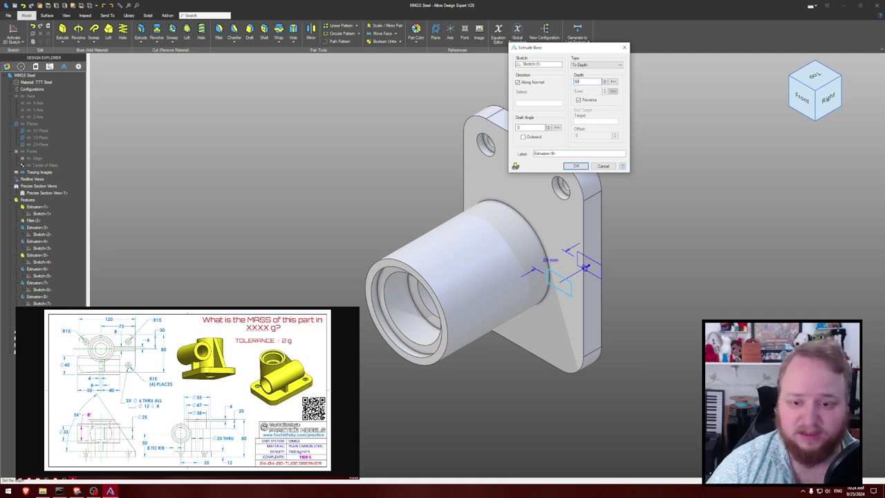
key(Return)
click(719, 138)
- Edit the 55 mm boss circle's sketch and dimension its centre 73 mm from the plate's short edge at the two-hole end
mouse_move(712, 139)
right_down()
mouse_move(671, 138)
mouse_move(687, 159)
mouse_move(700, 147)
right_up()
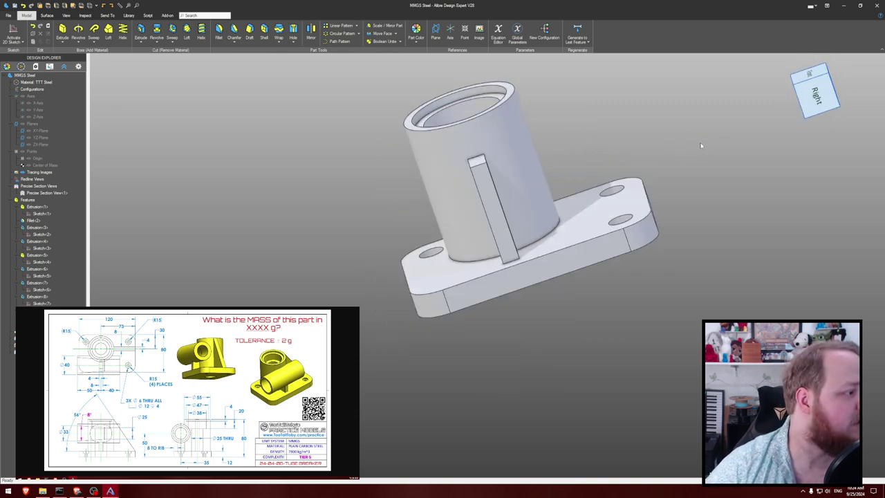
mouse_move(674, 115)
right_down()
mouse_move(656, 128)
mouse_move(671, 122)
mouse_move(669, 113)
right_up()
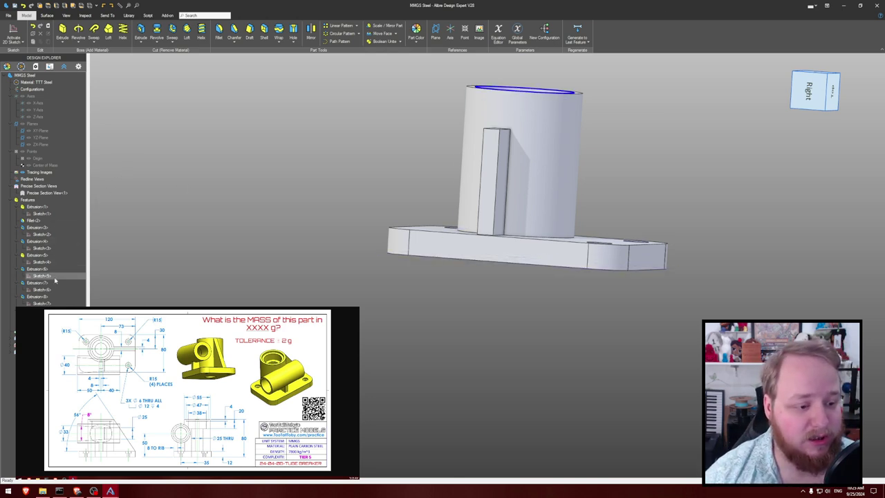
middle_drag(246, 181, 199, 242)
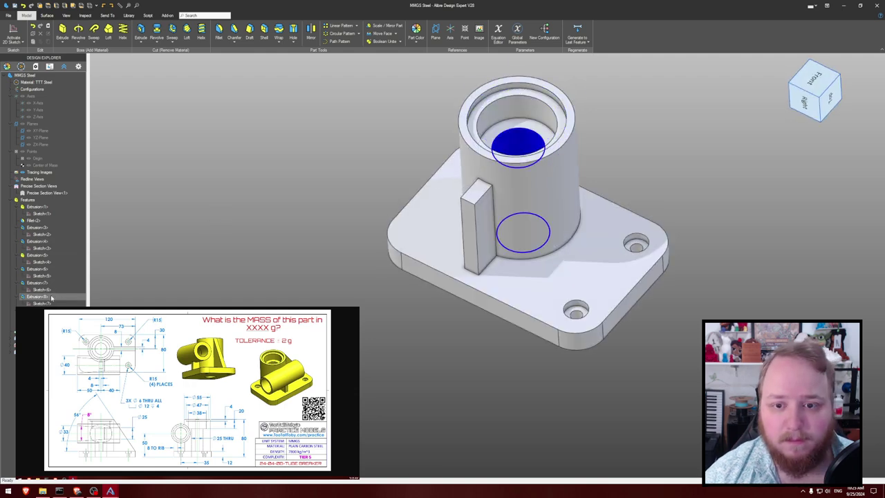
right_click(41, 262)
click(64, 267)
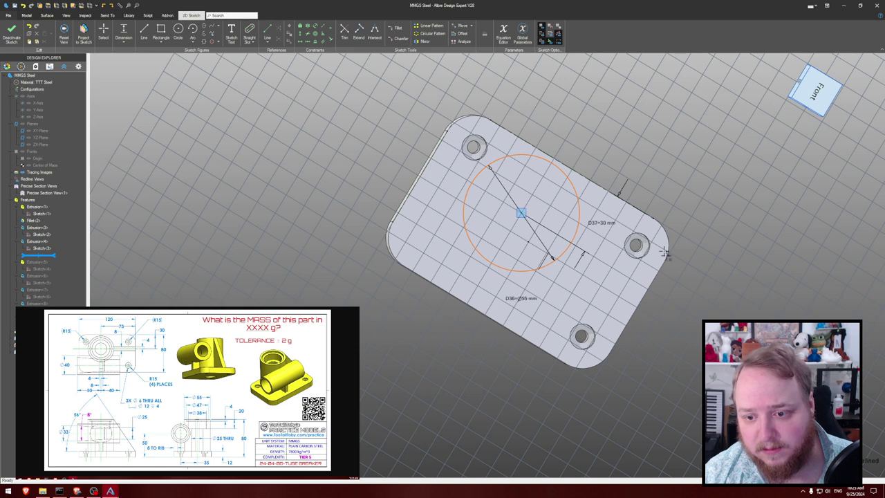
drag(524, 217, 654, 150)
click(654, 149)
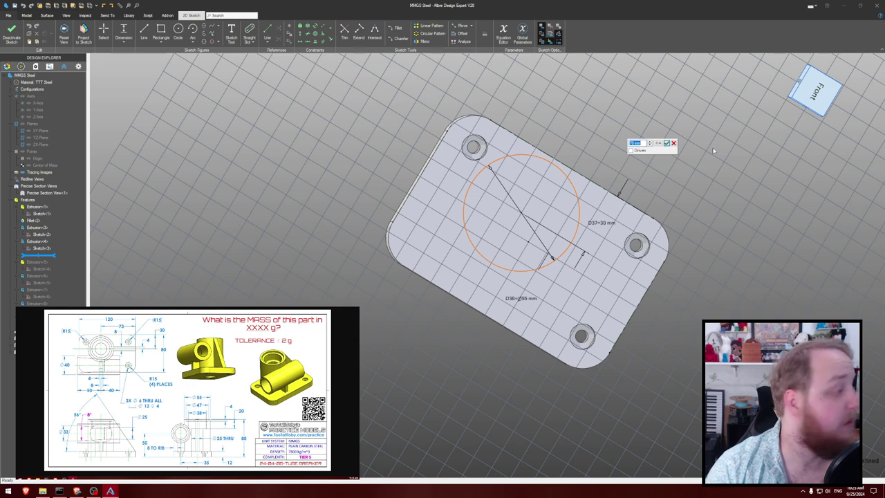
text(73)
key(Return)
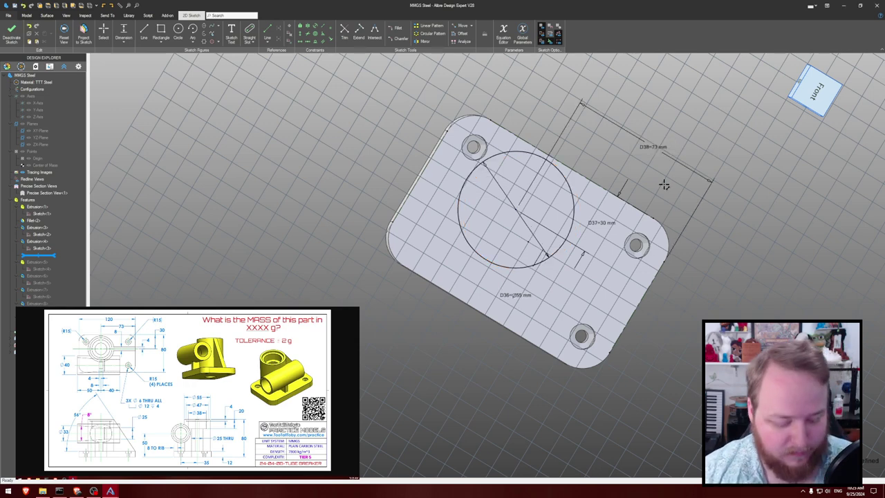
key(ctrl+k)
- Open the rib's rectangle sketch for editing
click(710, 164)
middle_drag(710, 164, 709, 163)
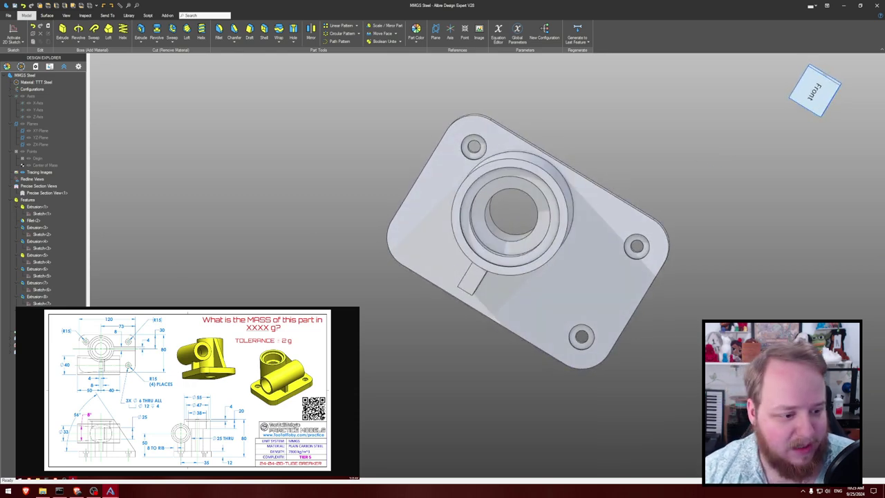
double_click(42, 317)
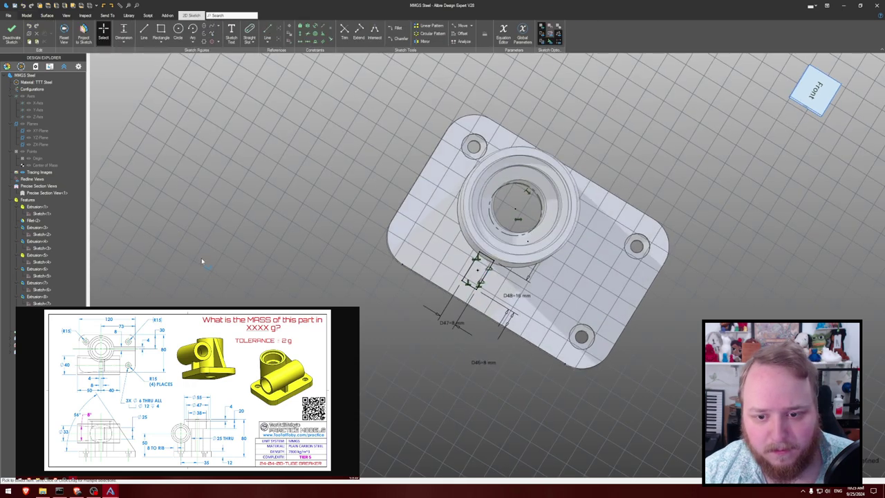
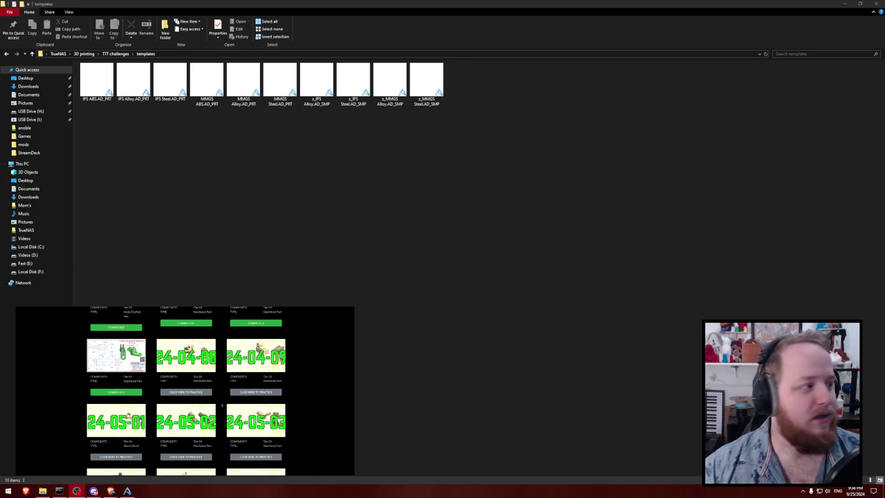
- Open the 24-04-08 Tube Breaker practice model in the browser, begin the timed submission and reveal its drawing
click(191, 392)
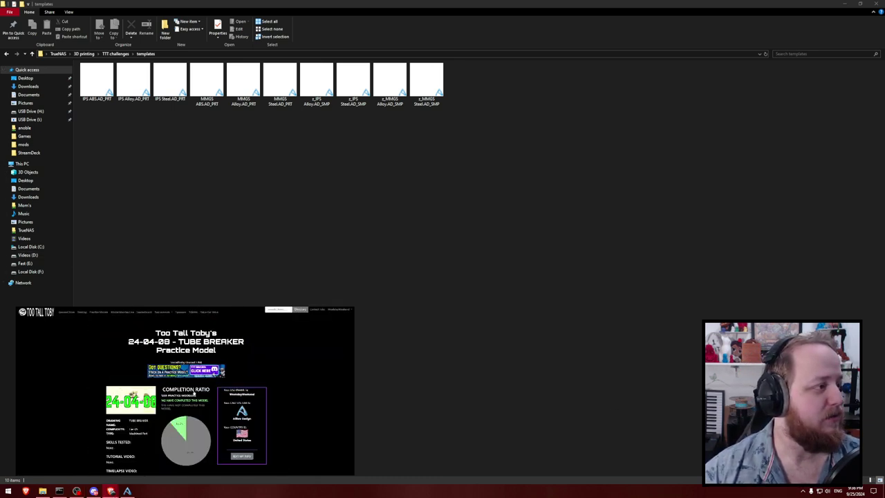
scroll(215, 399, down, 1)
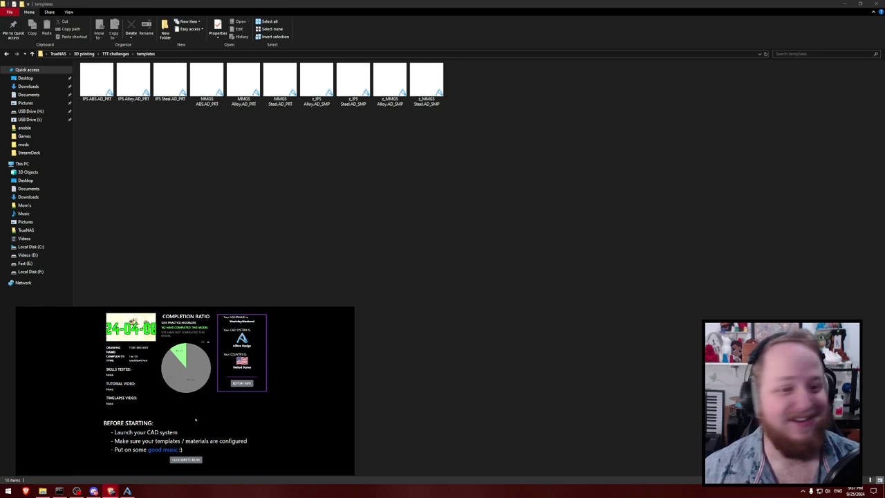
scroll(196, 419, up, 1)
scroll(193, 428, down, 1)
click(186, 459)
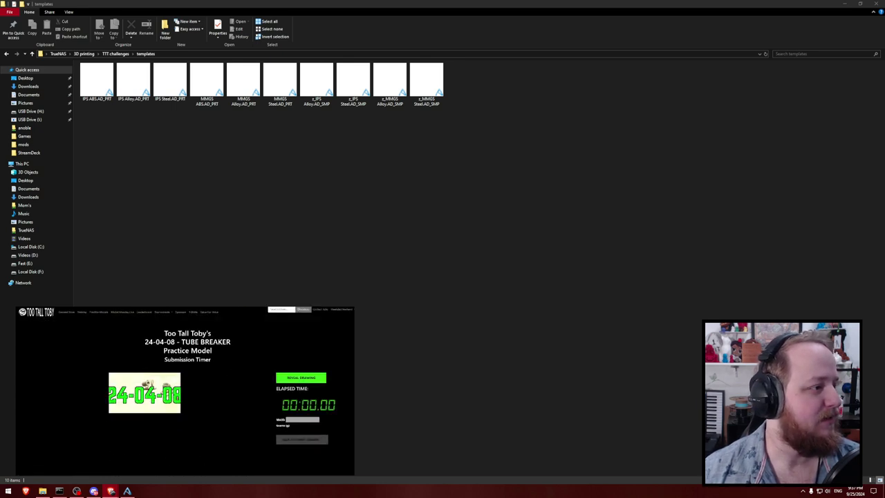
click(287, 380)
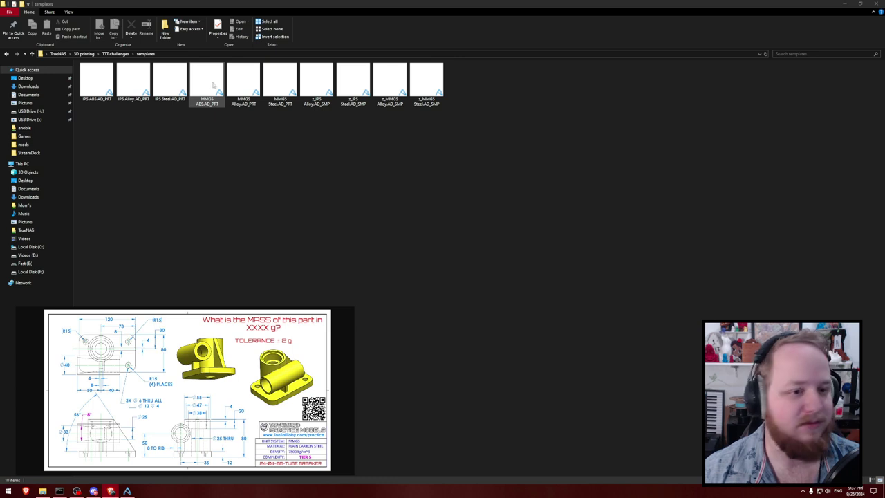
- Open the MMGS Steel part template in Alibre Design, close the MMGS Alloy part and bring the steel part forward
click(277, 82)
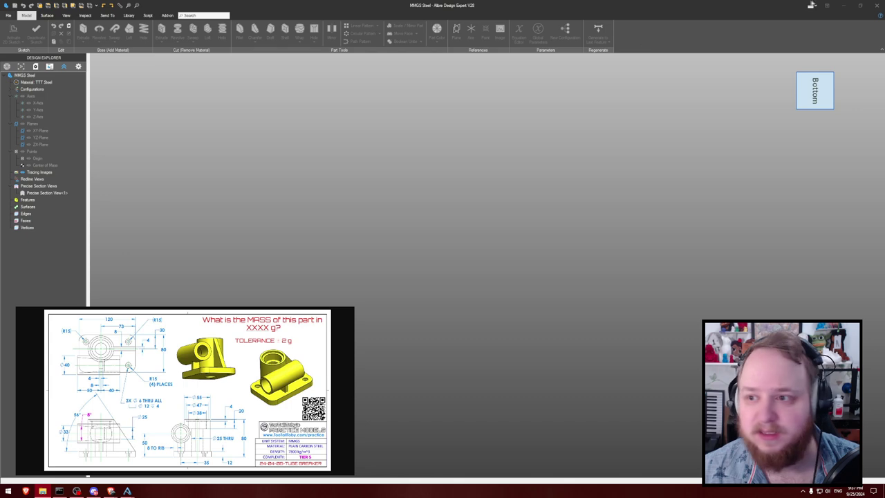
click(845, 7)
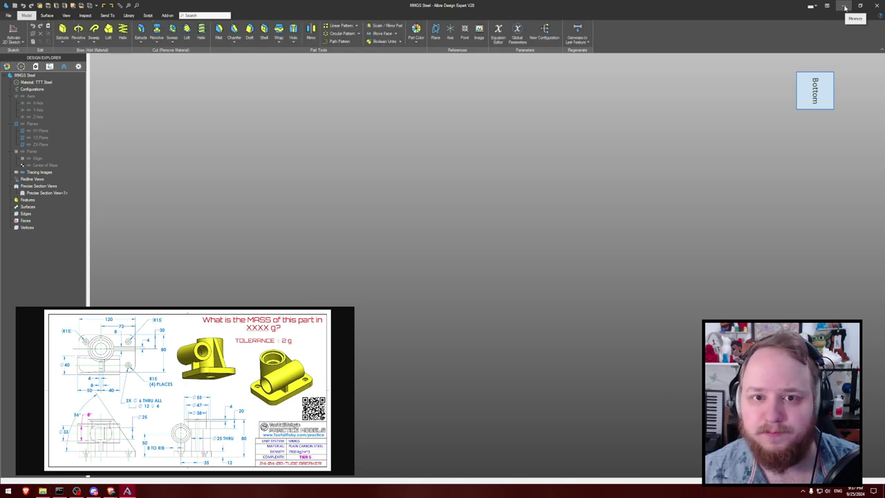
click(878, 4)
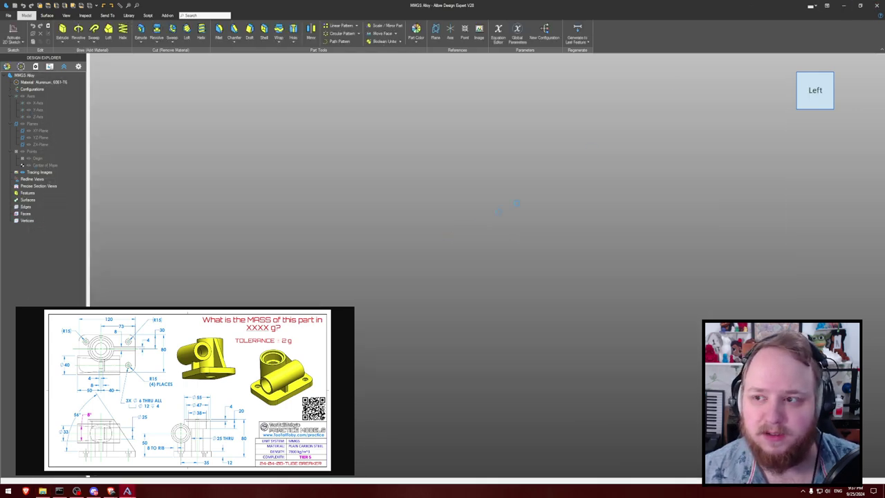
click(127, 490)
click(158, 456)
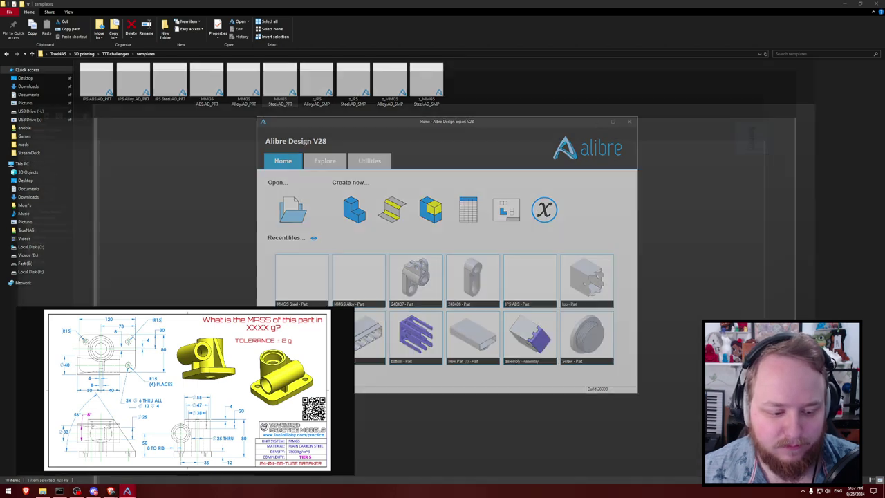
- Show the part's reference geometry and start a sketch on the front XY-Plane
key(ctrl+shift+r)
middle_drag(454, 292, 424, 211)
scroll(458, 293, down, 4)
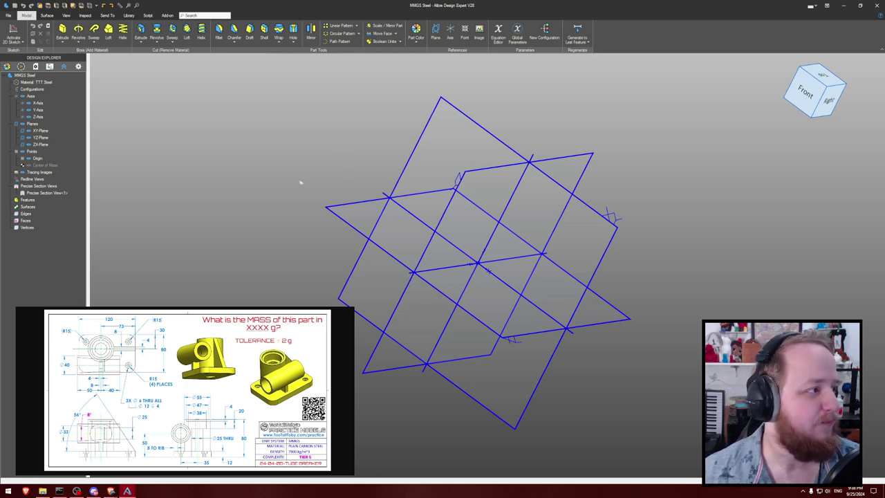
middle_drag(305, 179, 307, 173)
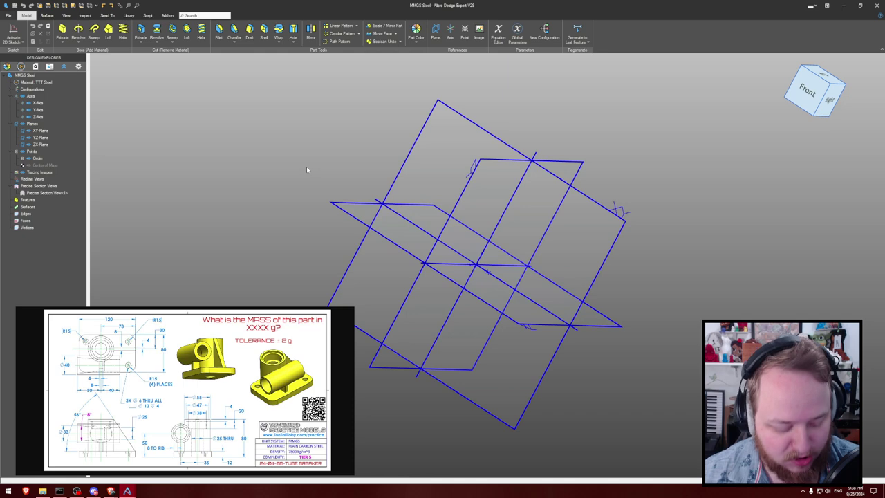
click(615, 209)
key(ctrl+k)
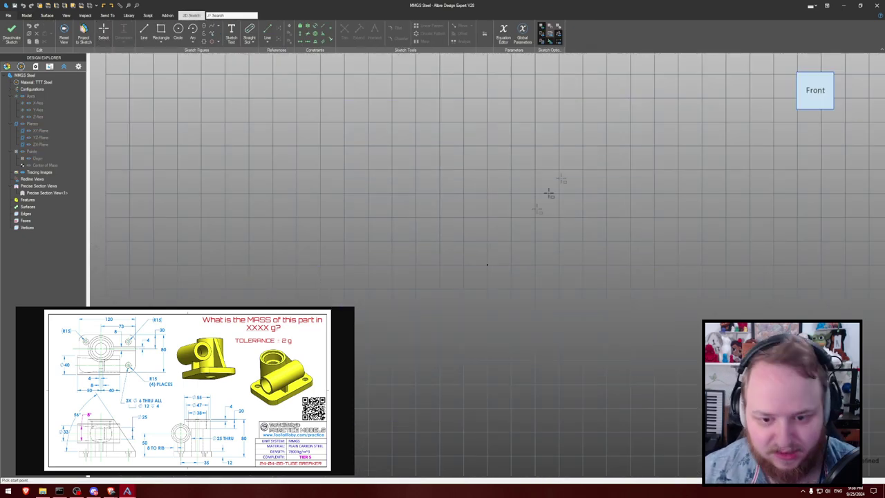
- Sketch an 80 mm wide, 120 mm high centre rectangle on the origin and constrain its upper edge horizontal
click(487, 265)
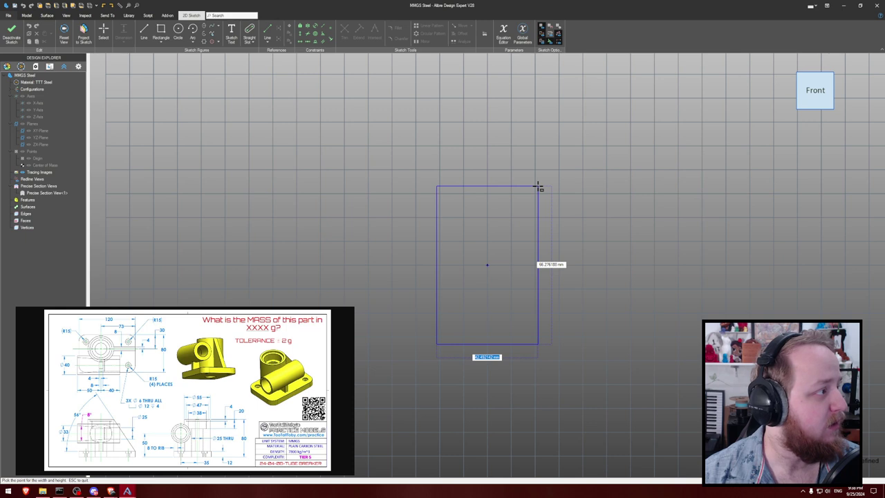
text(80)
key(Tab)
text(120)
key(Return)
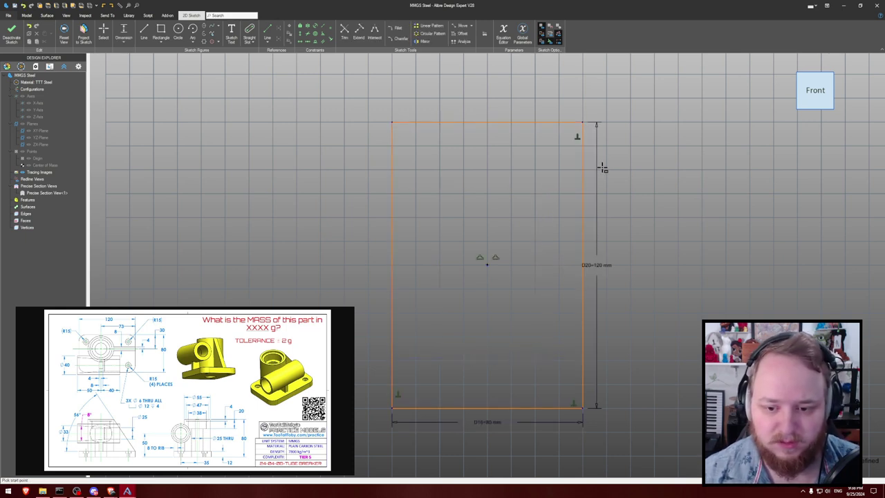
click(526, 122)
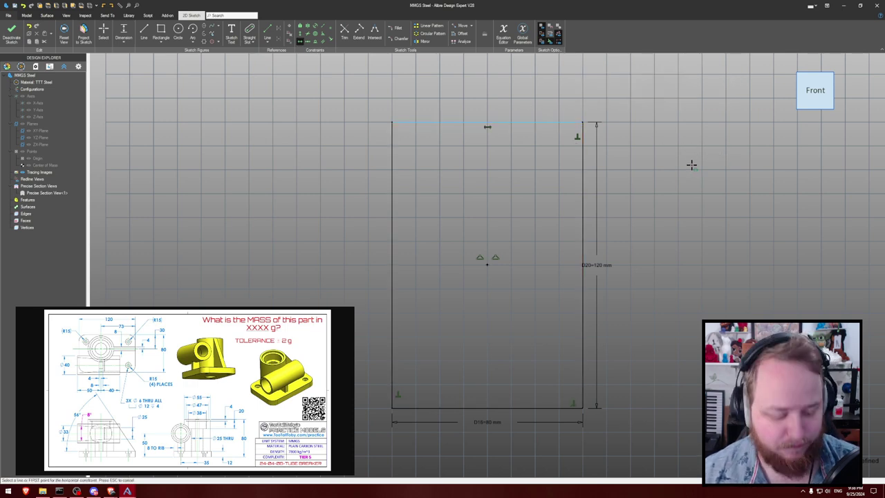
- Extrude the rectangle 12 mm to form the base plate
key(e)
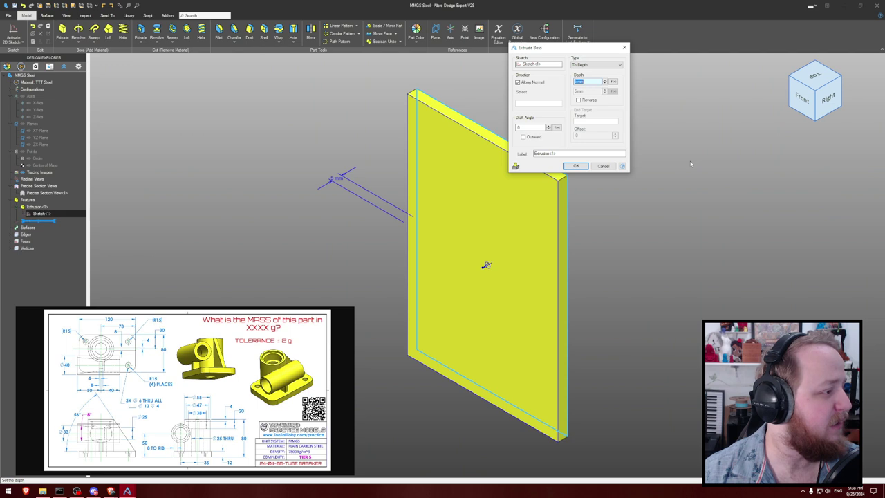
text(12)
key(Return)
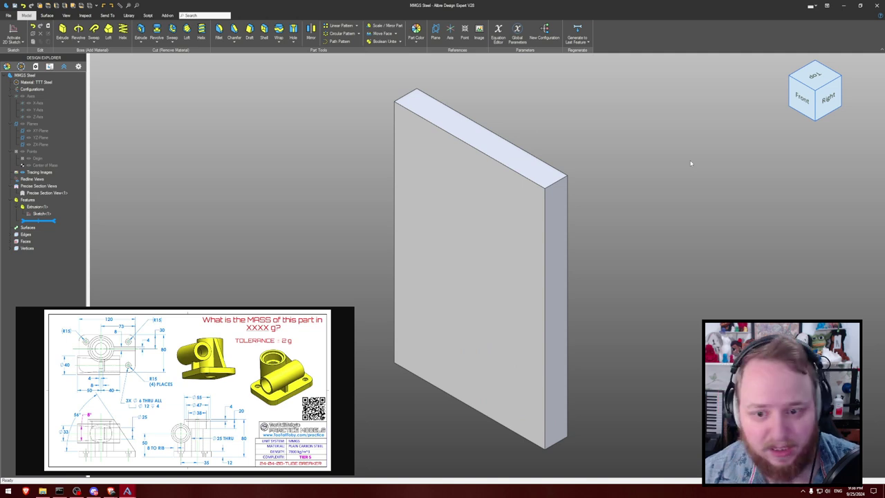
- Hide the reference geometry and fillet the base plate's four corner edges with a 15 mm radius
key(ctrl+h)
key(f)
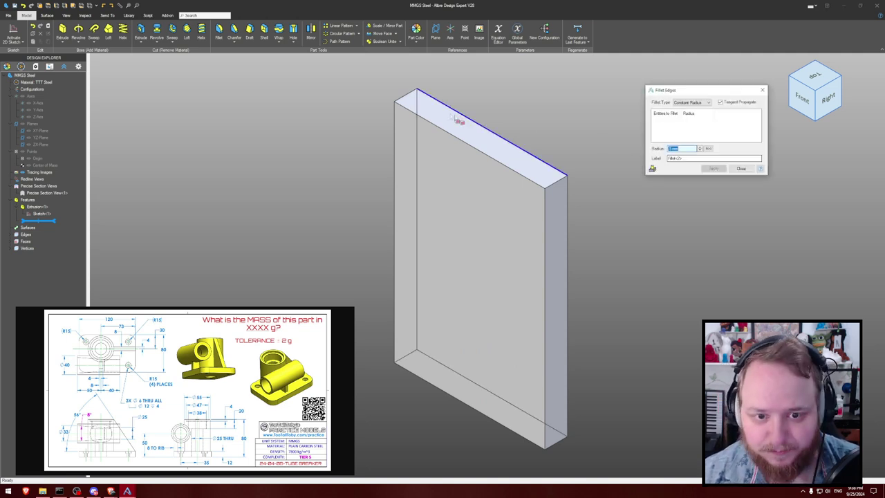
click(555, 182)
click(554, 182)
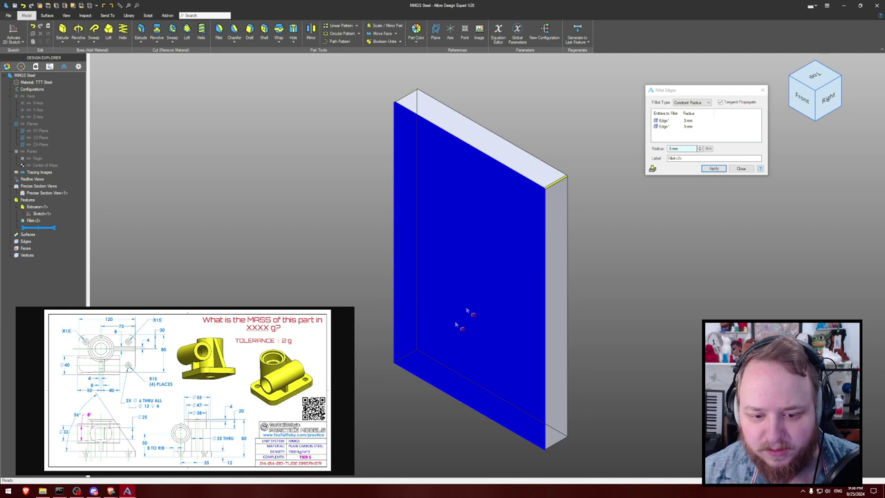
click(402, 359)
click(556, 446)
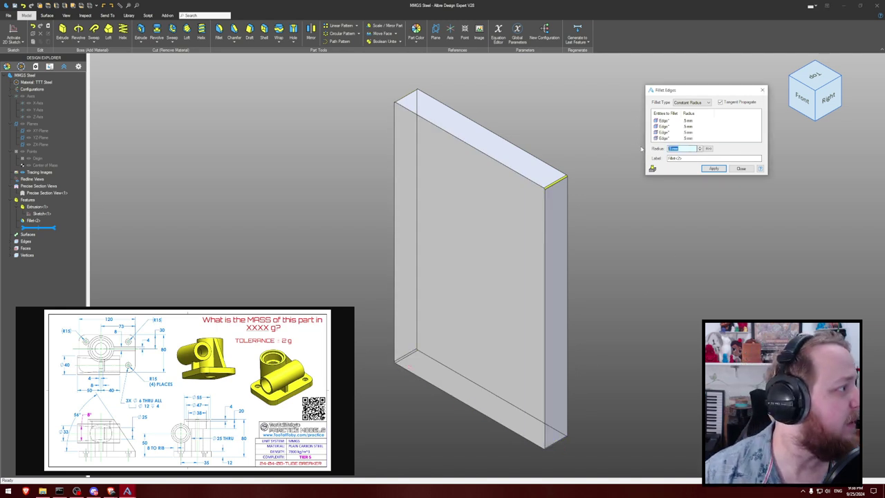
text(15)
key(Return)
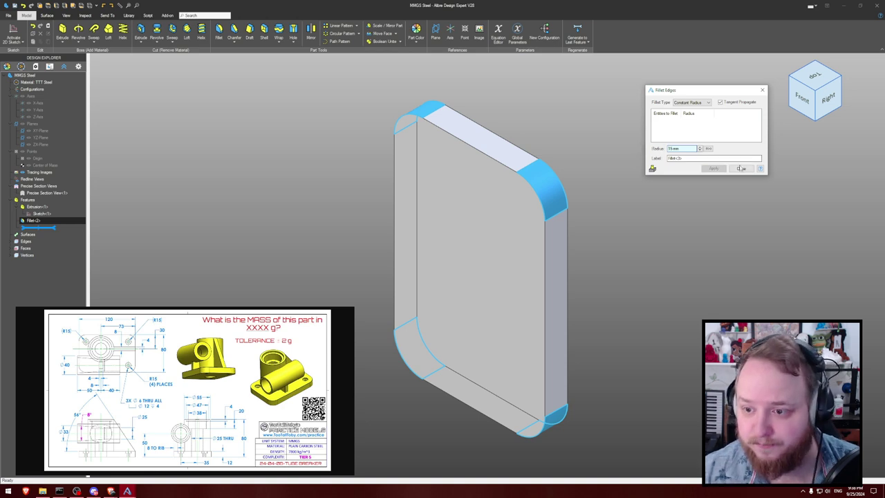
click(740, 168)
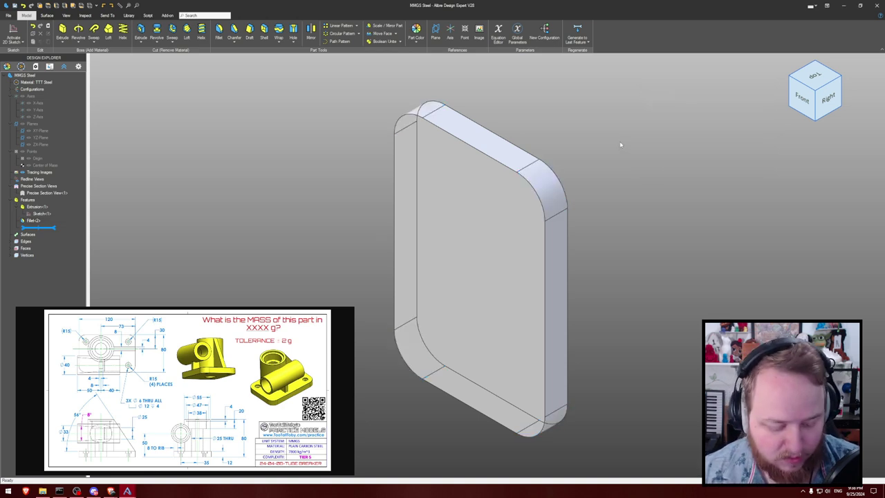
- Sketch three equal 6 mm diameter circles on the plate's front face, near the upper-left, upper-right and lower-left corners
key(s)
click(430, 148)
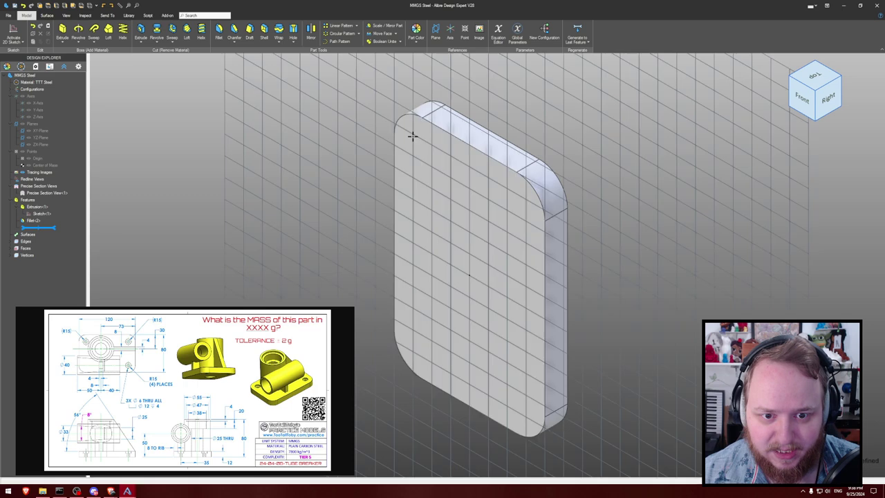
key(c)
key(o)
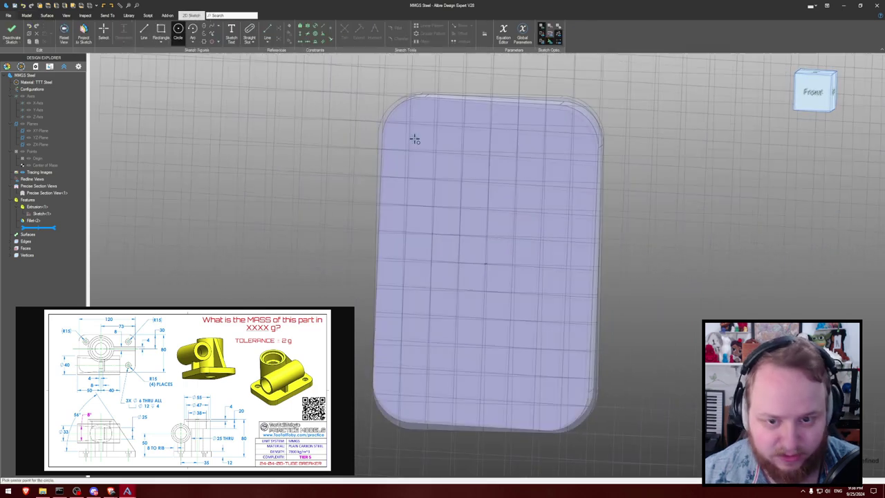
click(404, 122)
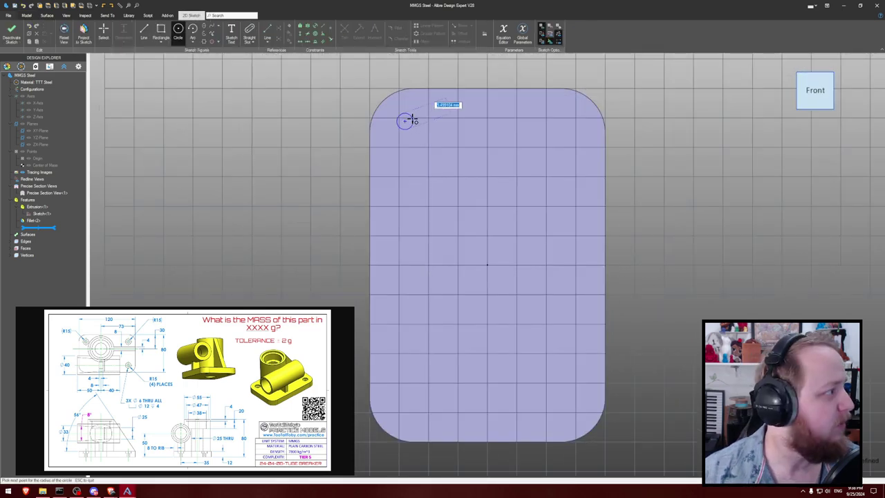
click(411, 120)
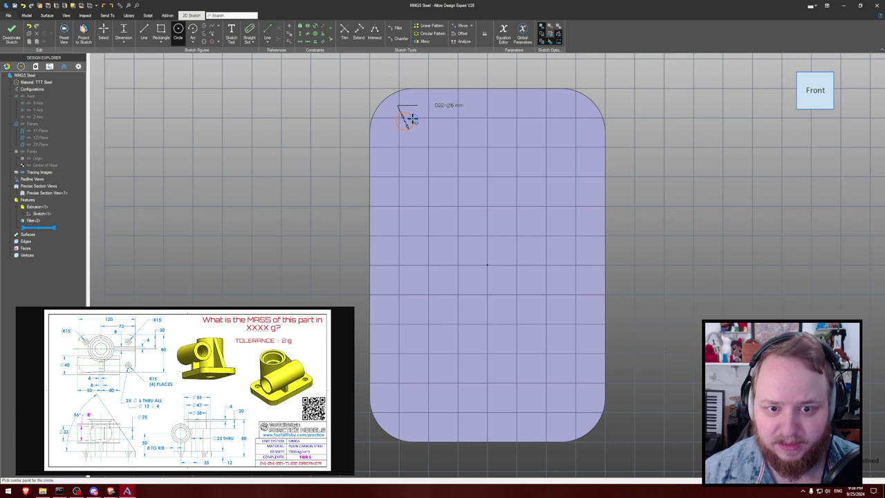
click(566, 121)
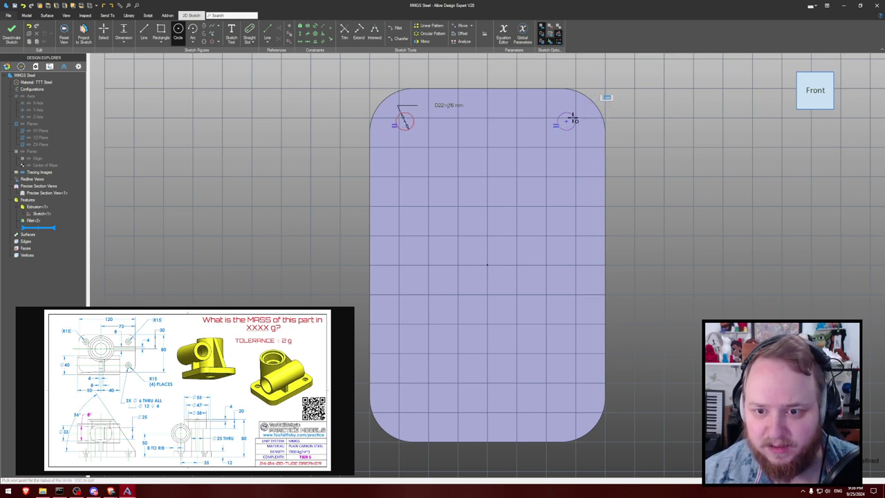
click(405, 408)
click(413, 403)
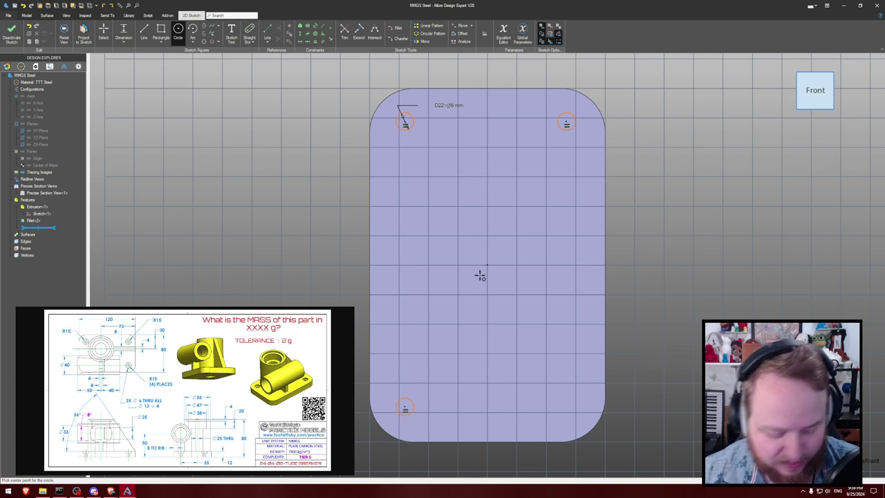
- Make the upper-left circle concentric with the plate's upper-left corner arc
key(o)
click(402, 115)
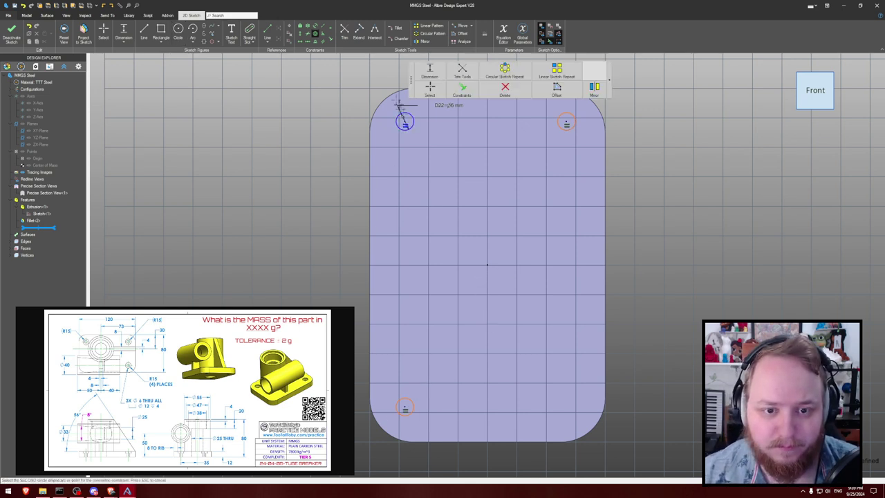
click(388, 95)
key(Escape)
- Try to make the upper-right circle concentric with the plate's upper-right corner arc
key(o)
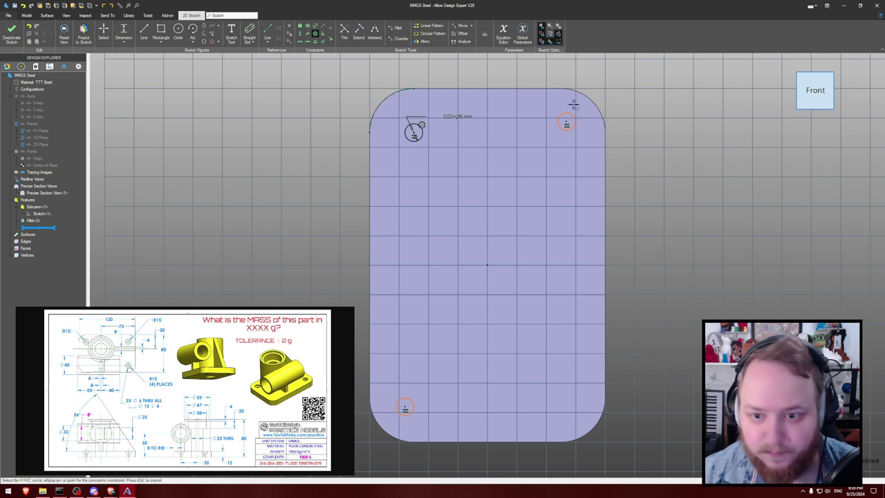
click(566, 121)
click(591, 102)
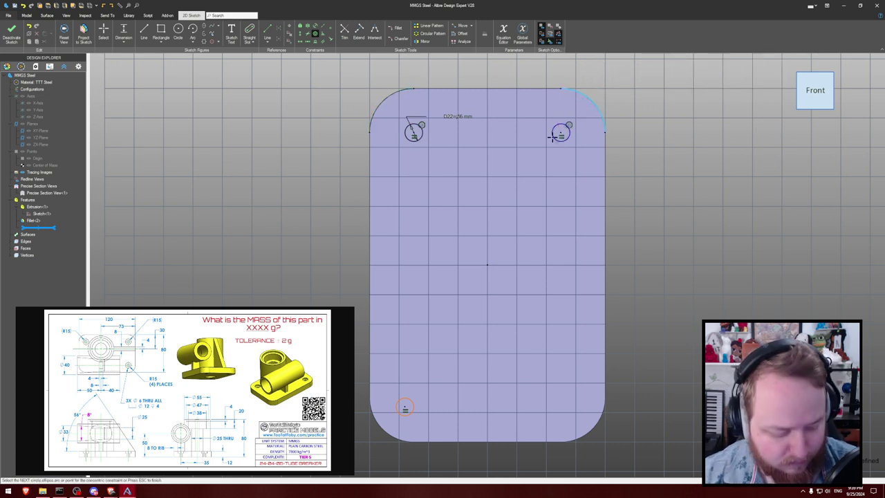
key(o)
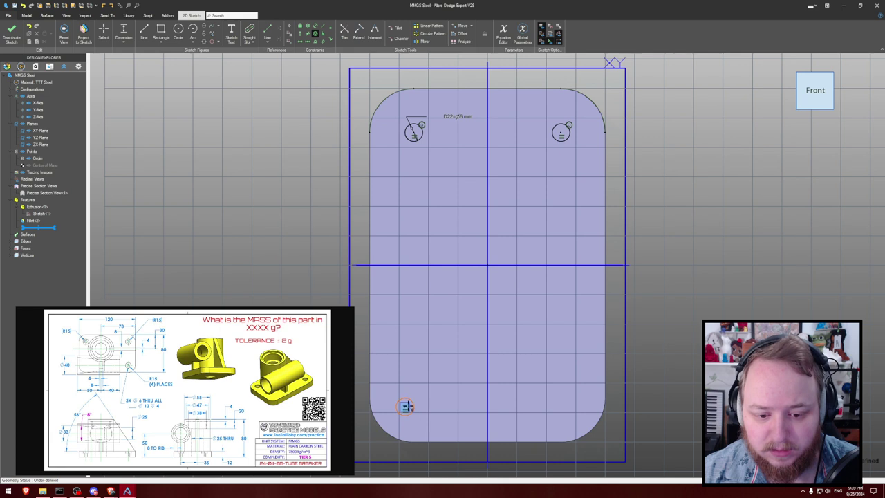
key(ctrl+z)
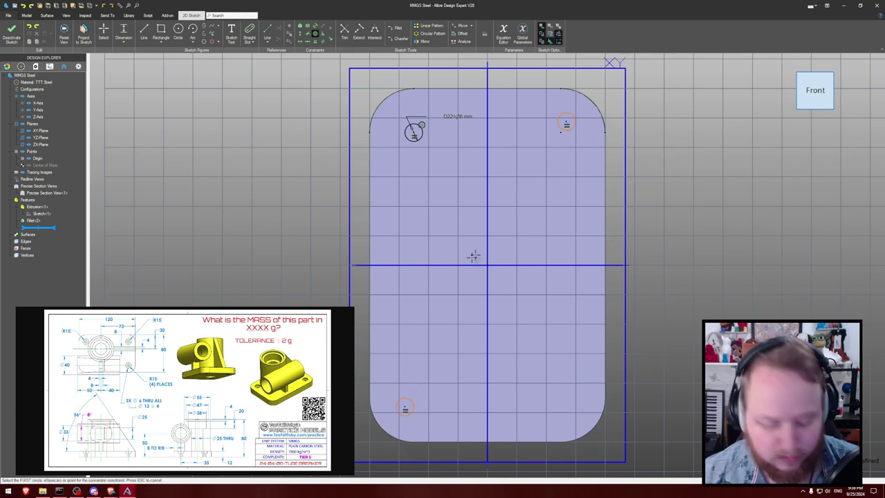
- Make the upper-right and lower-left circles concentric with their respective corner arcs of the plate
click(567, 122)
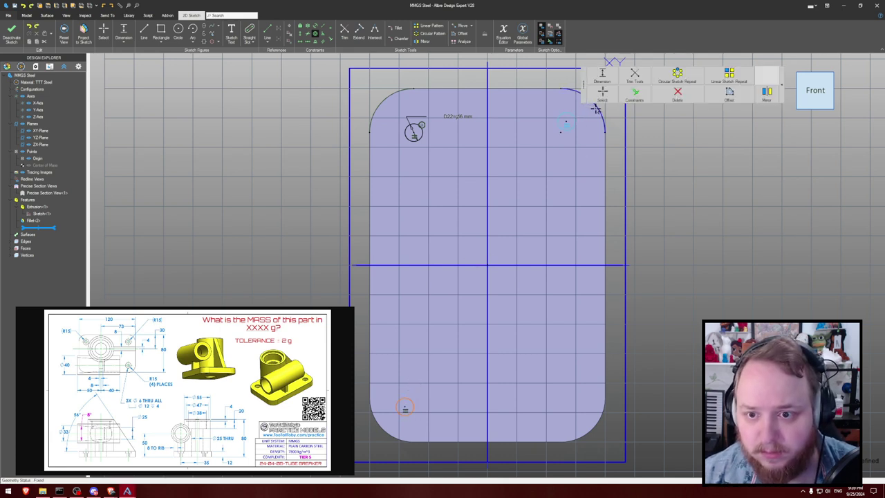
click(594, 105)
key(Escape)
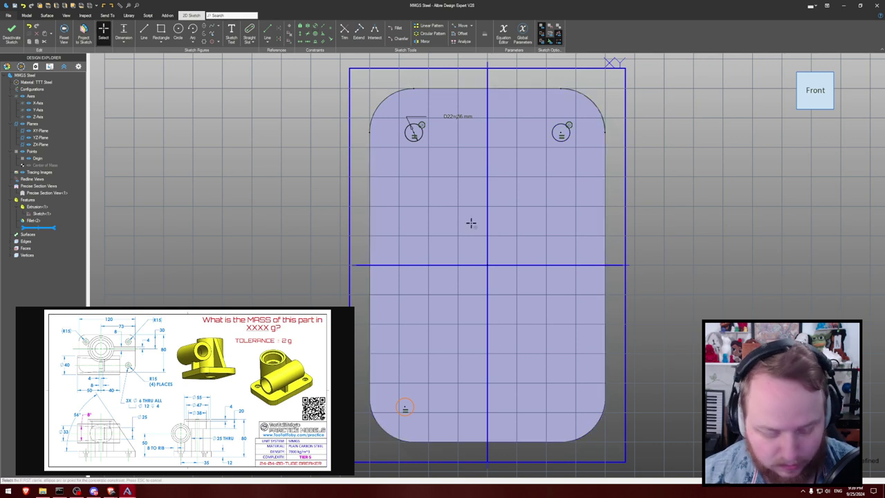
click(414, 403)
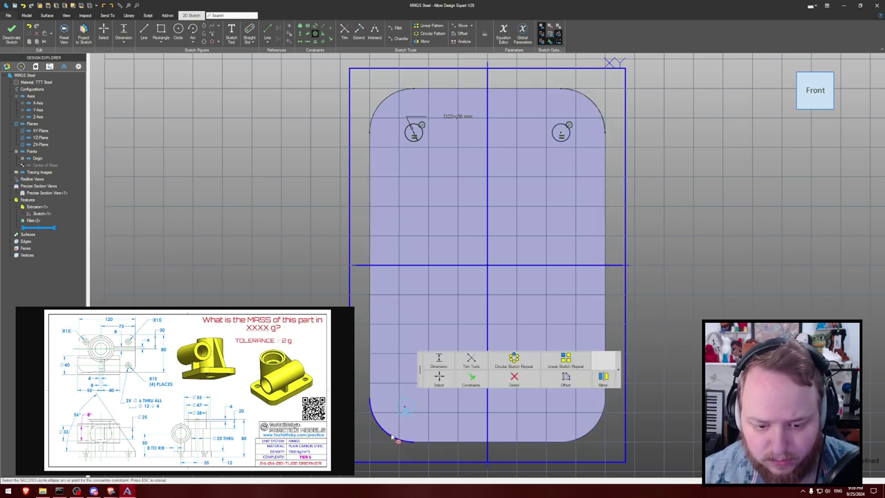
click(395, 437)
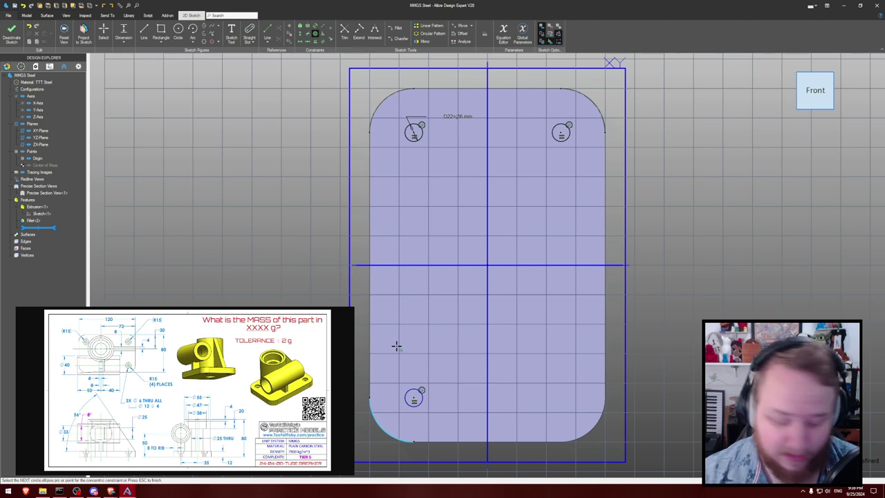
key(Escape)
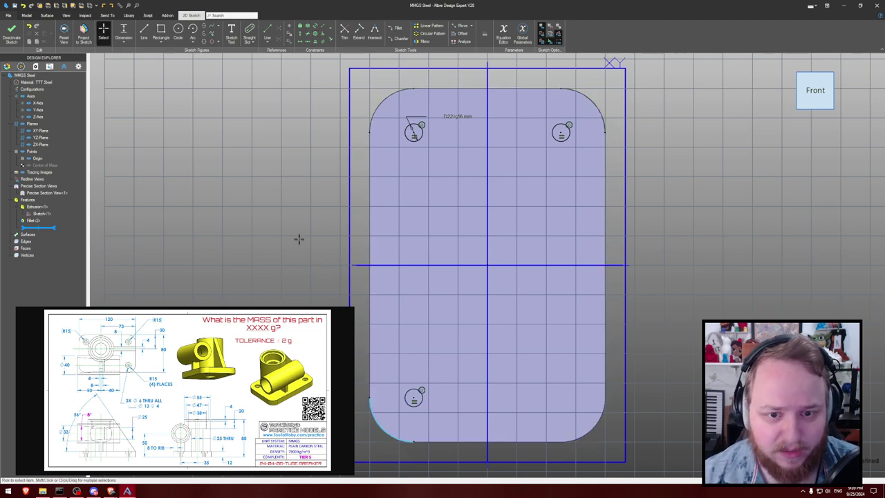
- Cut the three circles 12 mm through the plate and hide the reference geometry
key(shift+e)
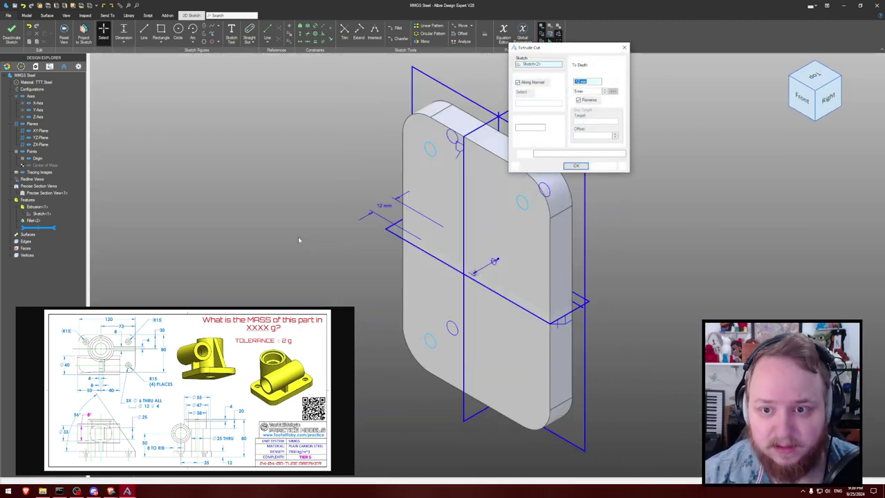
key(Return)
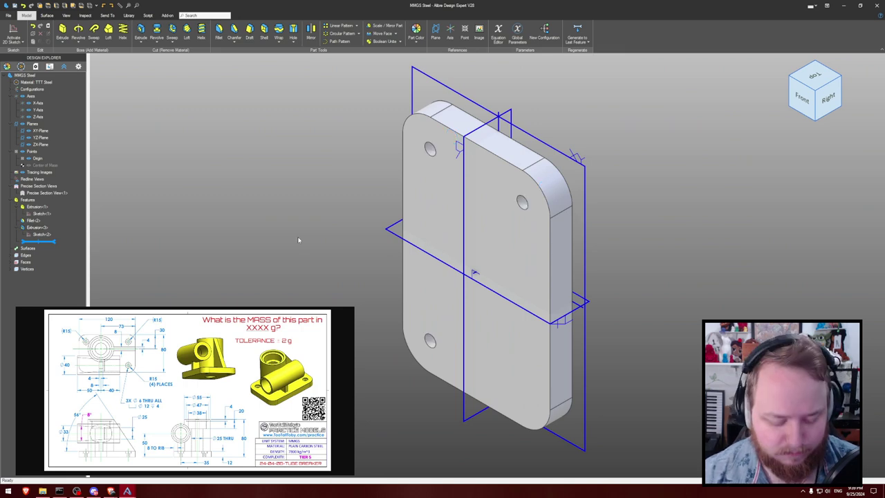
key(ctrl+shift+p)
- Start a sketch on the plate's front face and draw a 12 mm diameter circle around the upper-left hole
key(s)
click(430, 150)
key(s)
key(c)
click(430, 149)
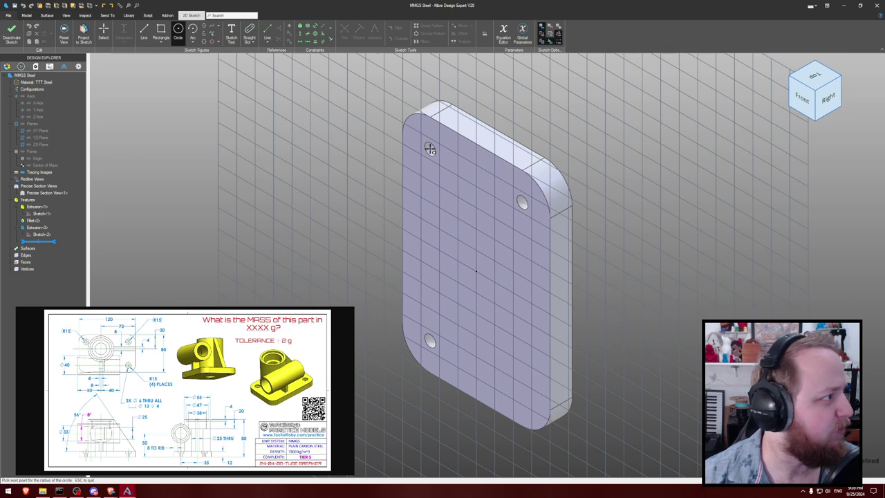
click(433, 144)
key(Home)
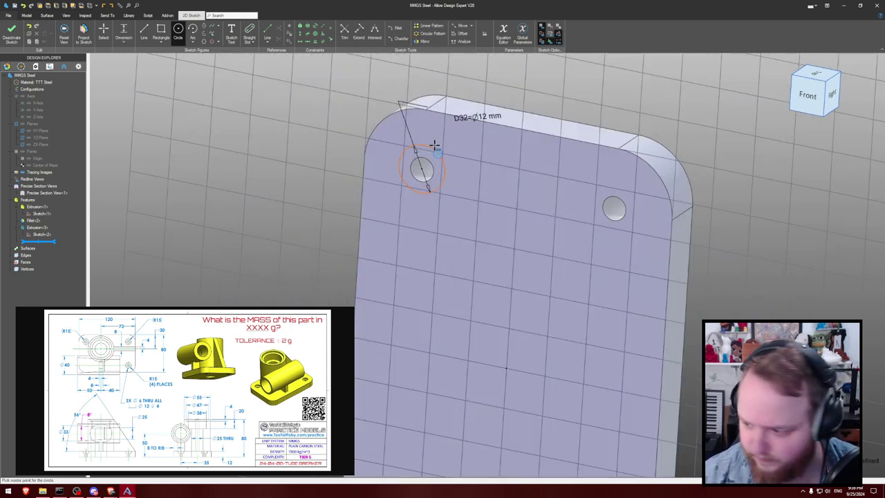
- Draw two more circles around the upper-right and lower-left holes, equal in size to the 12 mm circle
scroll(567, 233, down, 2)
scroll(622, 241, down, 2)
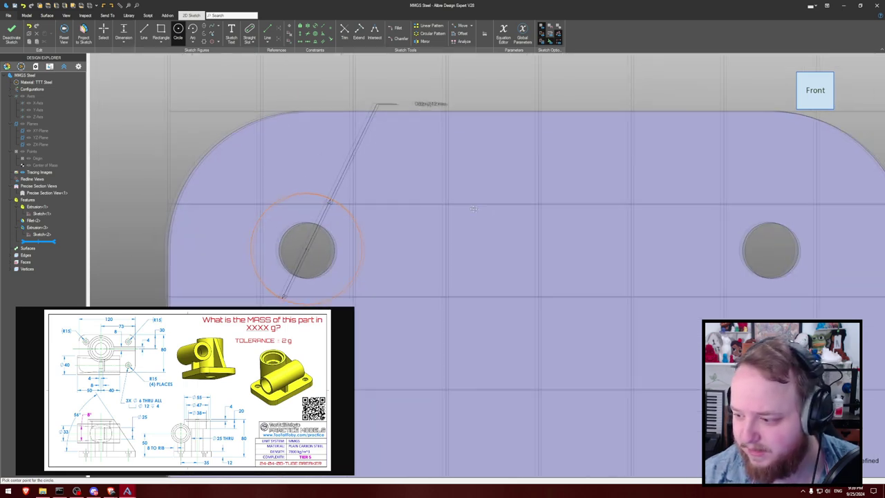
click(712, 242)
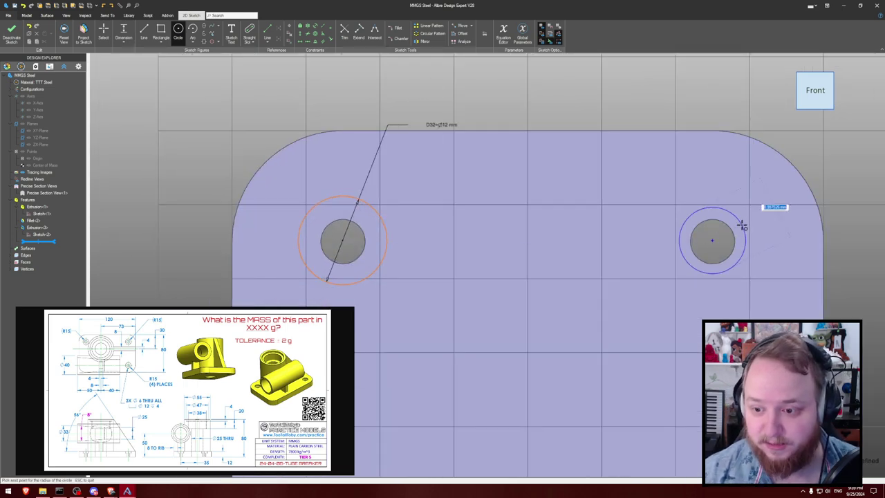
click(749, 221)
scroll(578, 279, down, 4)
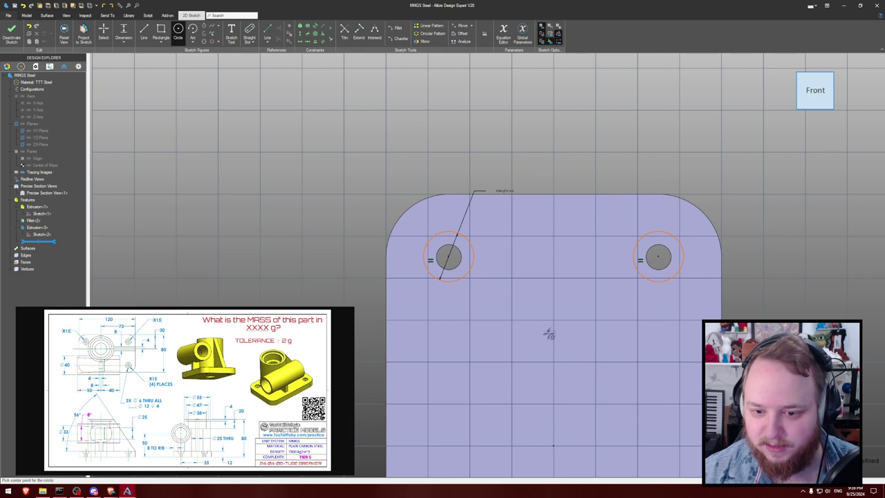
middle_drag(549, 334, 577, 144)
scroll(508, 401, down, 1)
click(483, 433)
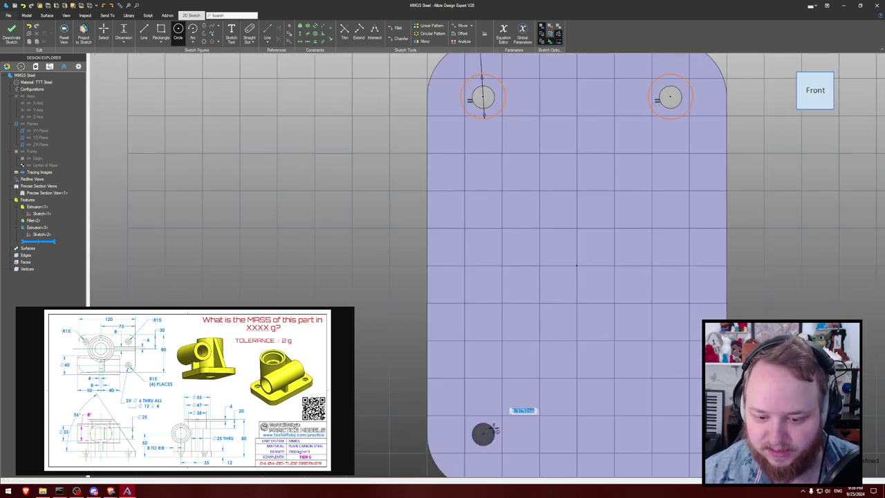
click(503, 422)
middle_drag(562, 394, 532, 327)
scroll(533, 328, down, 1)
key(Escape)
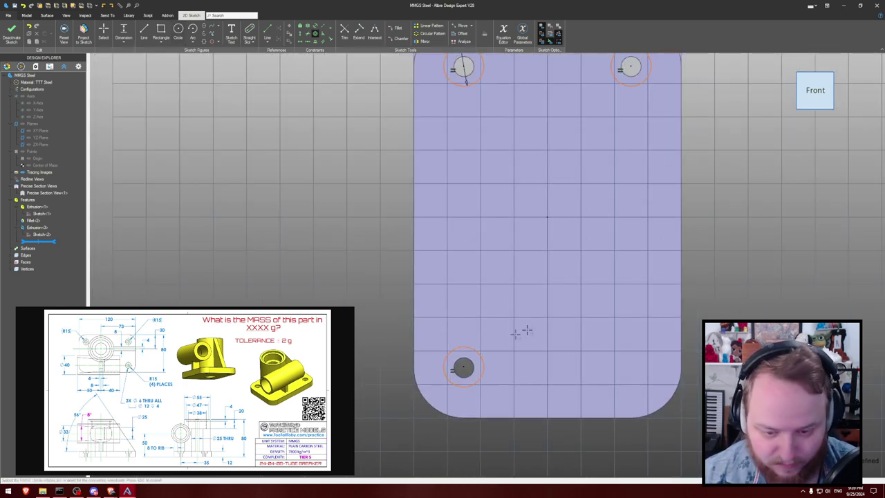
- Make each of the three 12 mm circles concentric with the hole it surrounds
click(475, 350)
key(shift+c)
click(472, 362)
middle_drag(485, 70, 472, 136)
key(Escape)
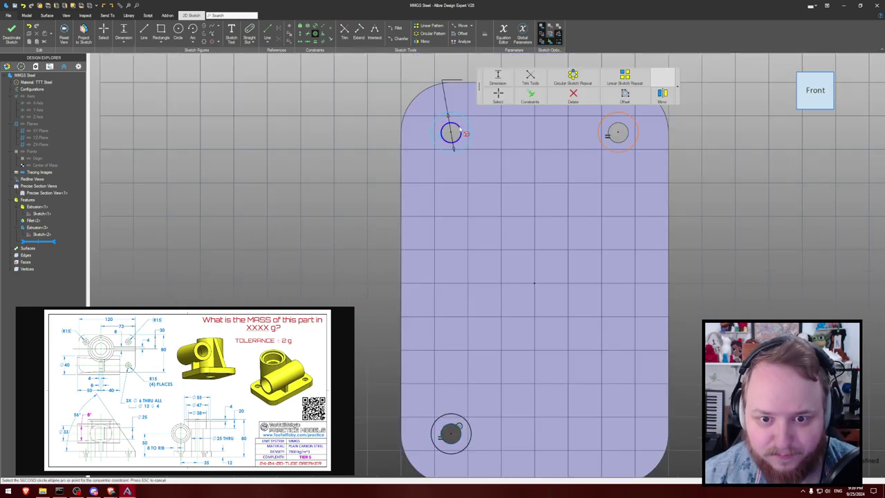
click(617, 129)
click(625, 130)
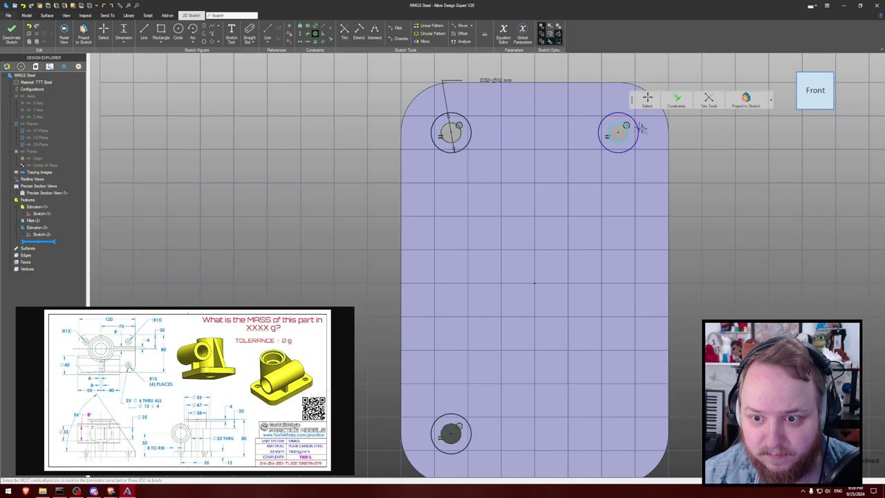
key(Escape)
- Cut the three 12 mm circles as counterbores to the 4 mm depth given in the drawing
text(c)
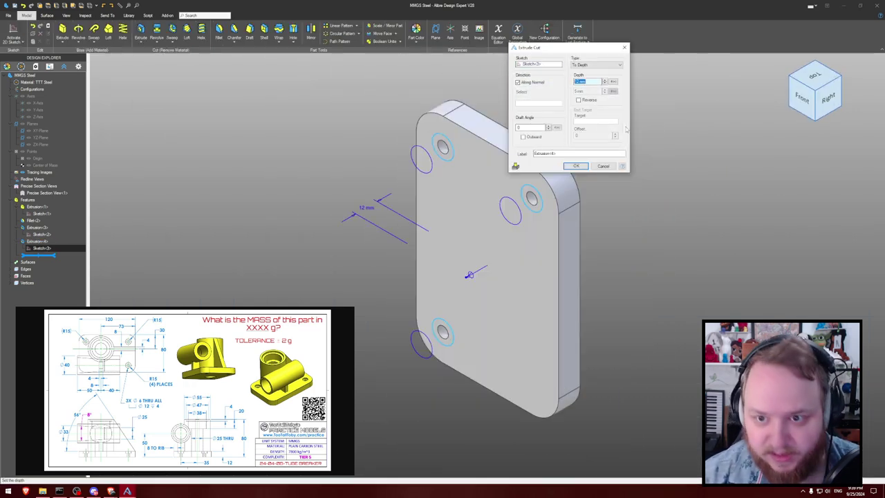
text(1)
key(Return)
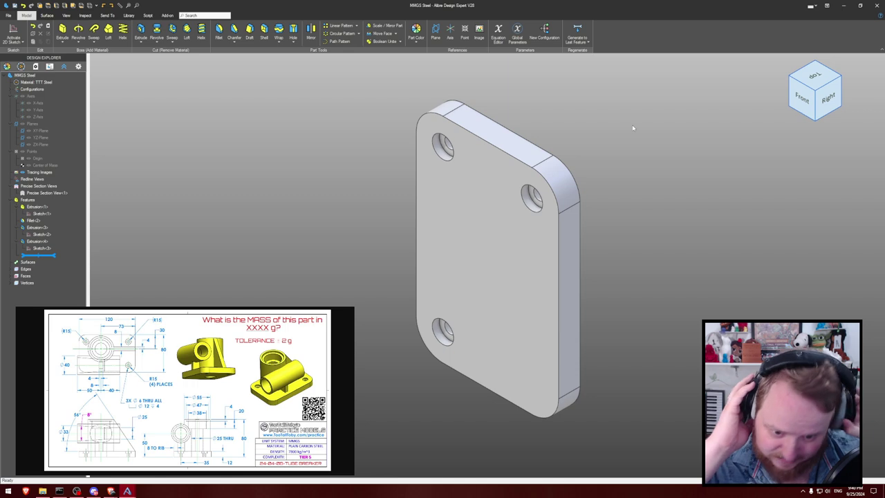
- Start a sketch on the plate's front face and draw a 55 mm diameter circle near the lower-left hole
click(505, 205)
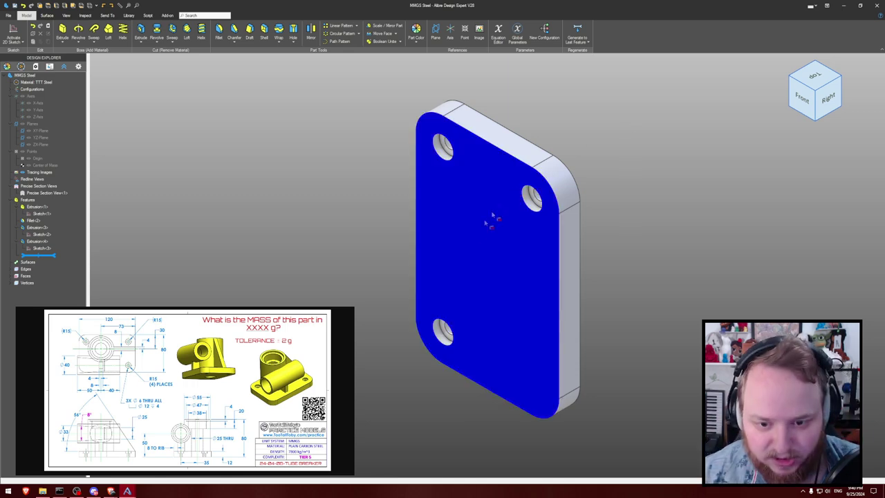
key(c)
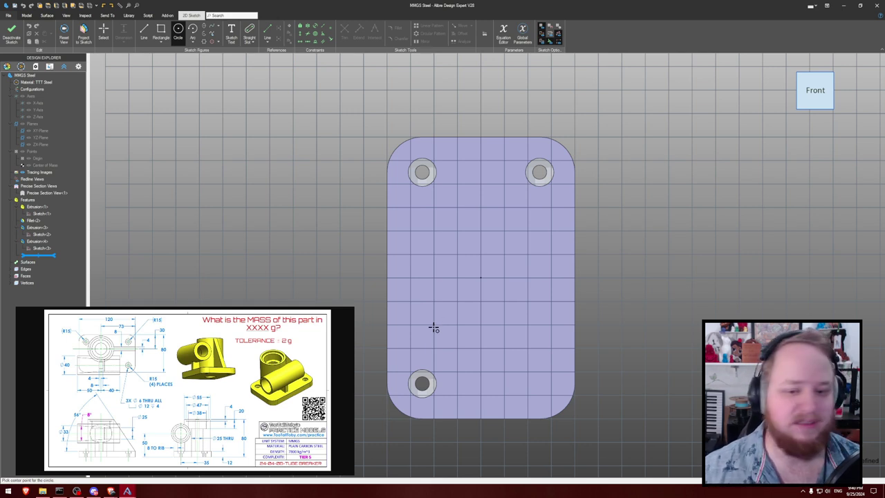
click(445, 324)
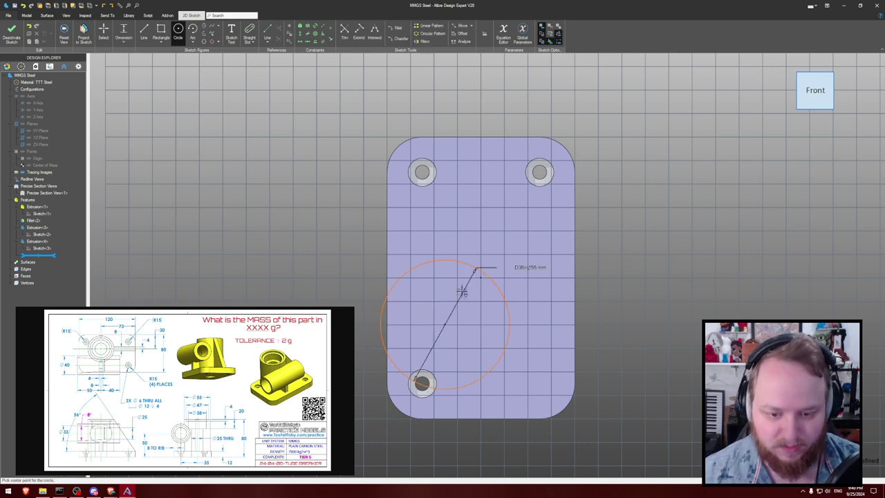
key(Escape)
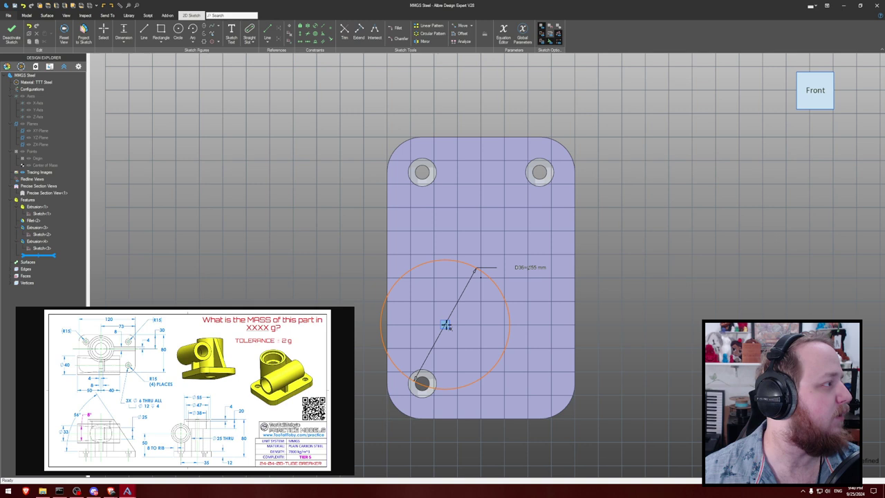
- Dimension the 55 mm circle's centre 30 mm from the plate's left edge
key(d)
click(446, 325)
click(388, 322)
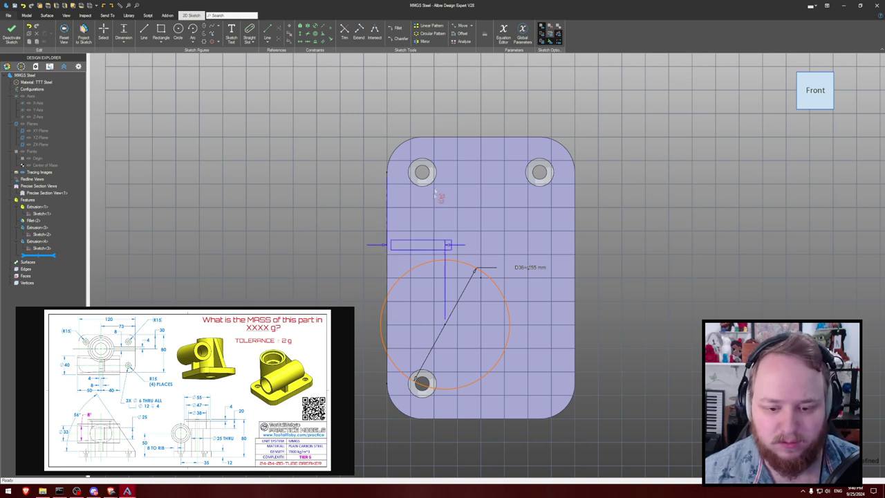
click(422, 96)
text(30)
key(Return)
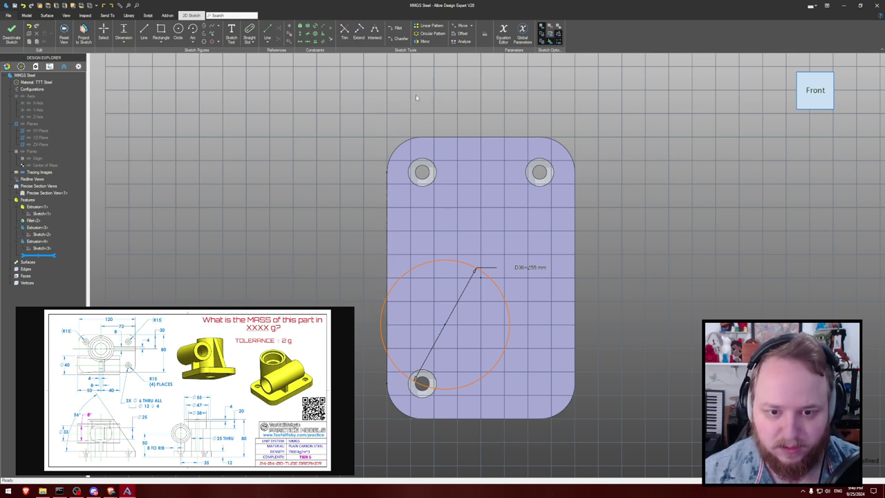
- Dimension the 55 mm circle's centre 73 mm below the plate's top edge
click(458, 323)
click(484, 140)
click(318, 198)
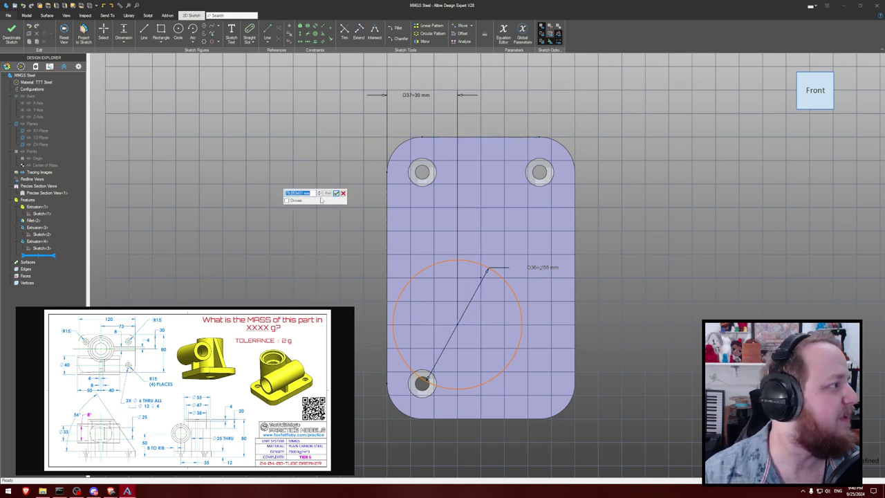
text(73)
key(Return)
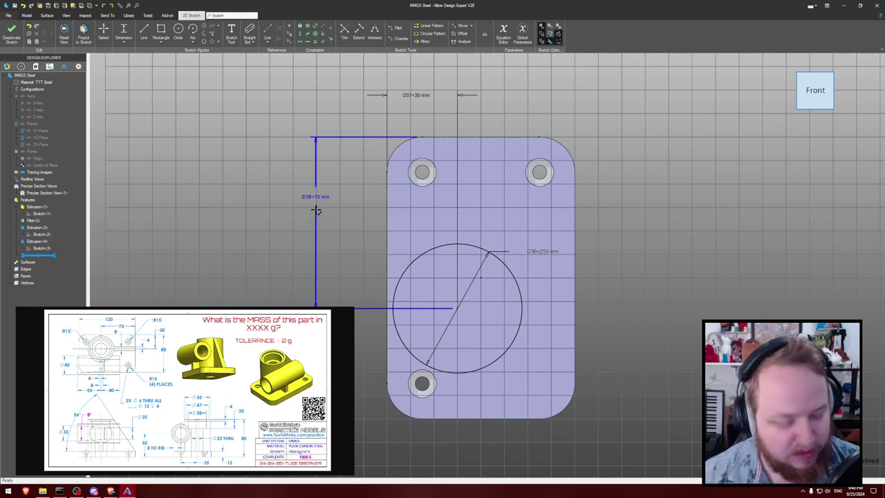
- Extrude the 55 mm circle outward from the plate as a boss with a depth of 80-12 mm
key(e)
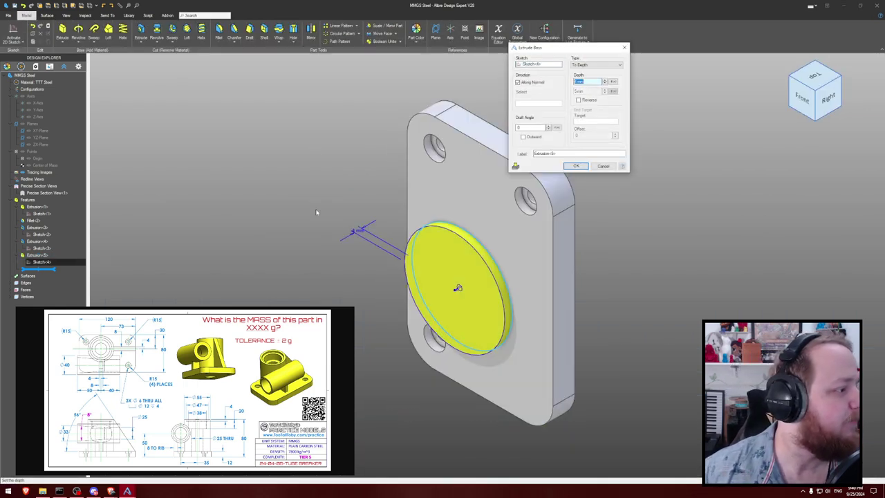
text(80-12)
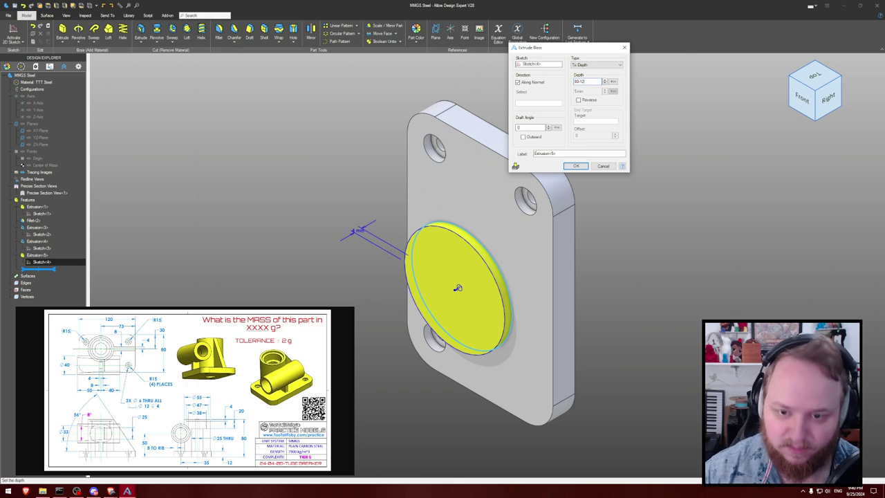
key(Return)
key(Escape)
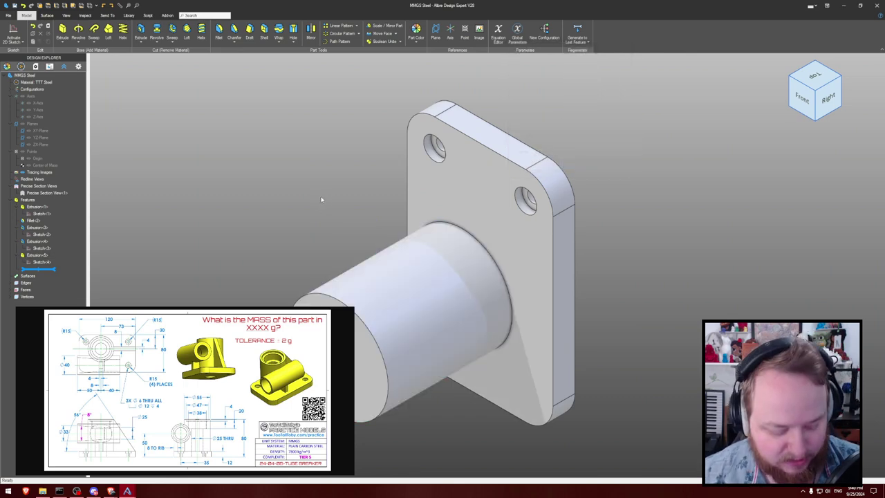
- Sketch a 47 mm diameter circle on the boss's end face and make it concentric with the boss's outer edge
click(356, 340)
key(c)
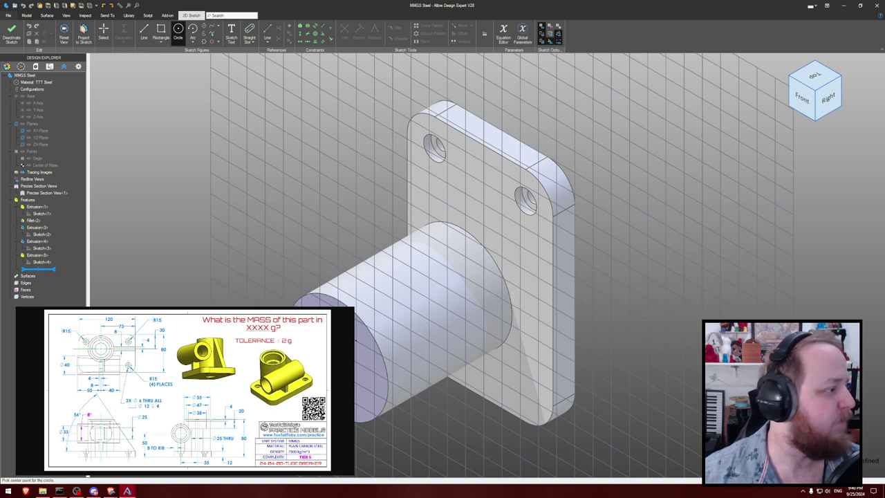
click(336, 360)
text(47)
key(Return)
key(shift+c)
click(365, 348)
click(380, 351)
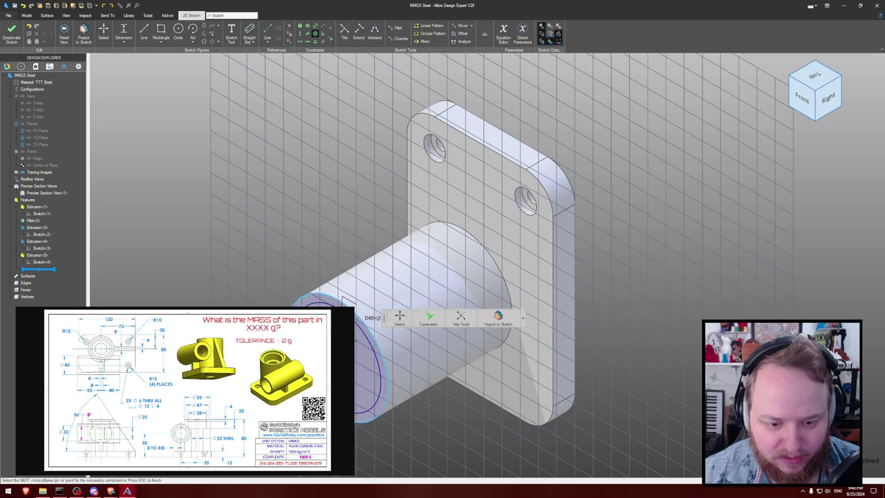
- Cut the 47 mm circle into the boss's end face to a depth of 4 mm
key(shift+e)
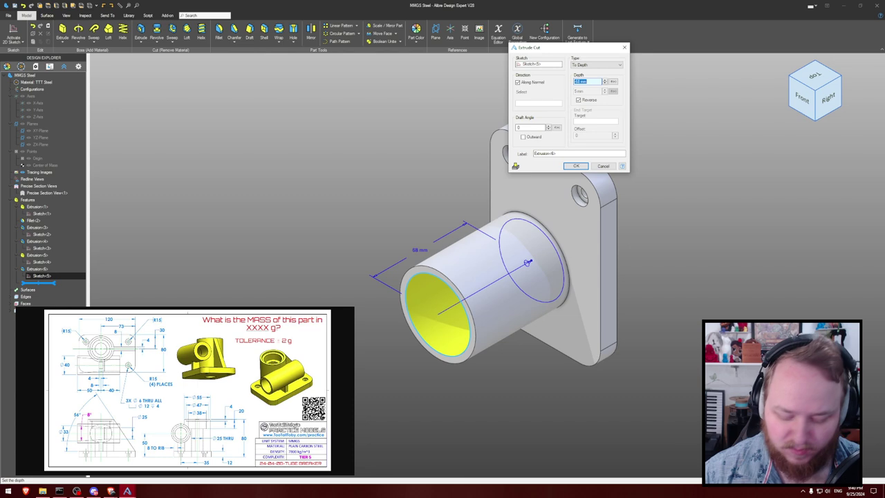
key(Return)
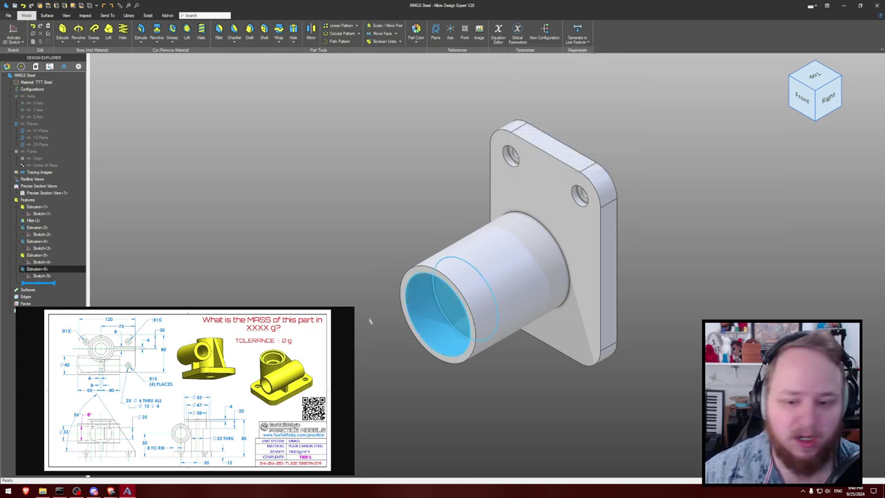
double_click(46, 269)
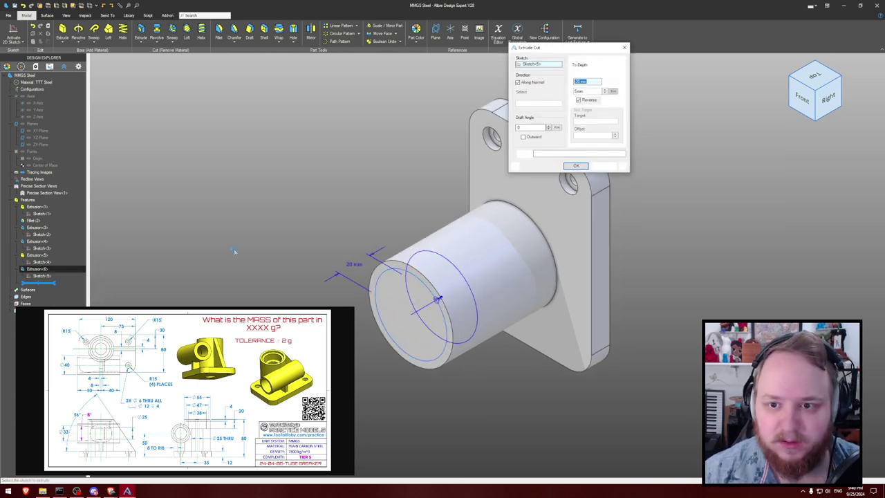
key(Return)
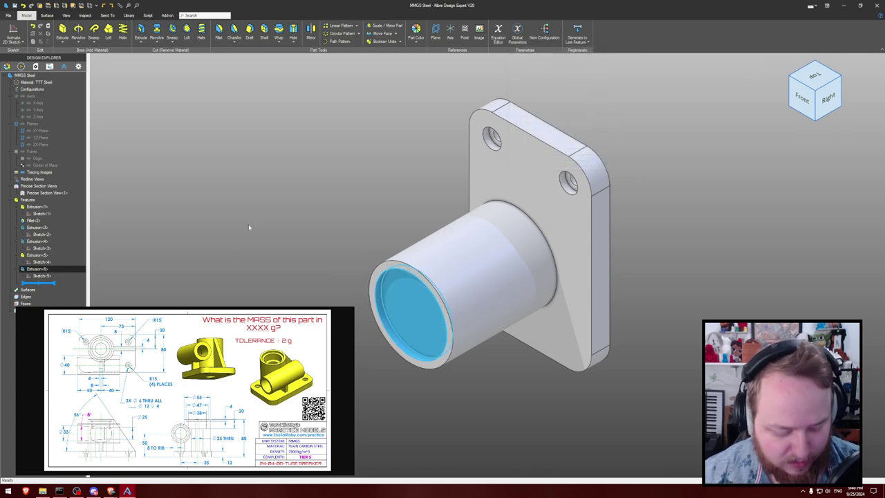
click(251, 228)
- Sketch a 38 mm diameter circle concentric with the boss on its end face and cut it 20 mm deep
click(424, 283)
key(c)
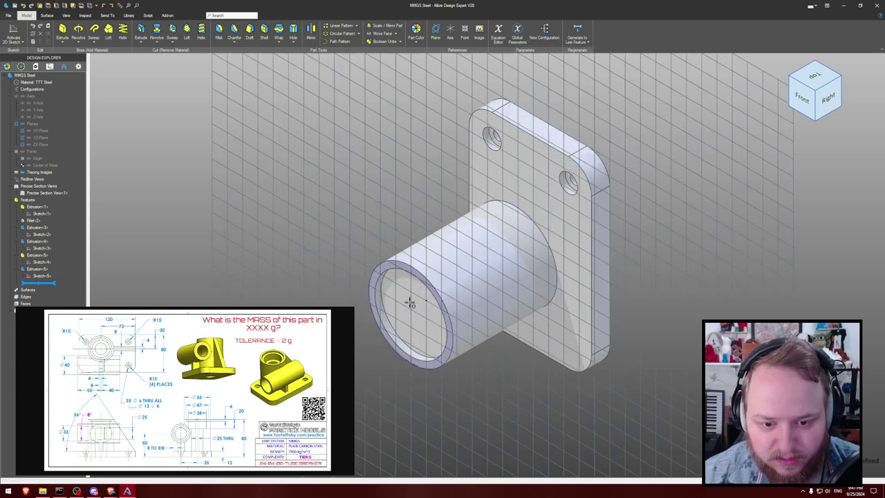
key(c)
click(412, 311)
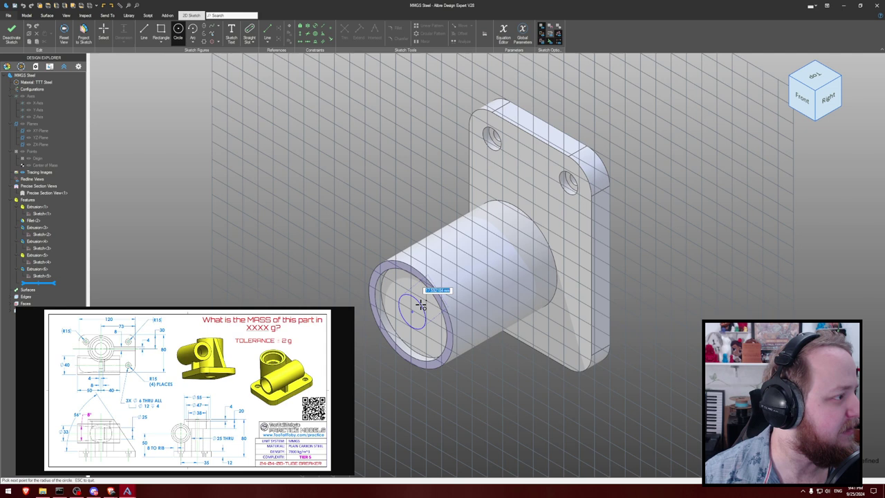
text(38)
key(Return)
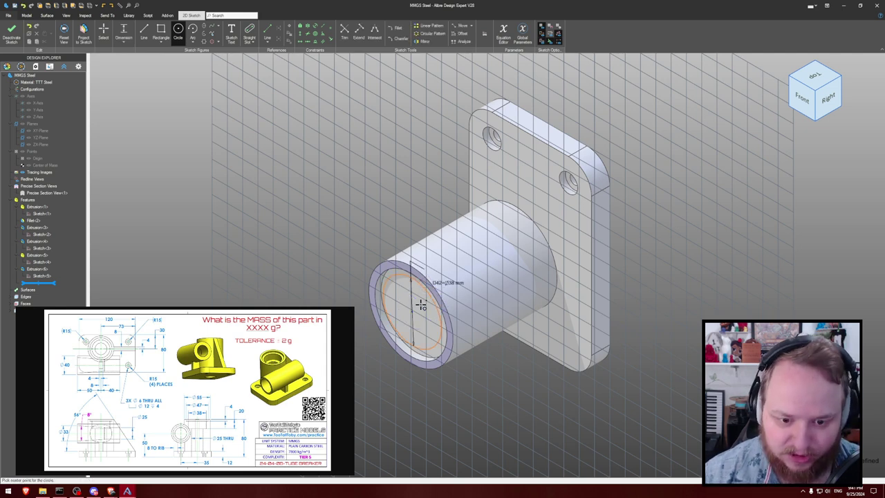
key(o)
click(445, 300)
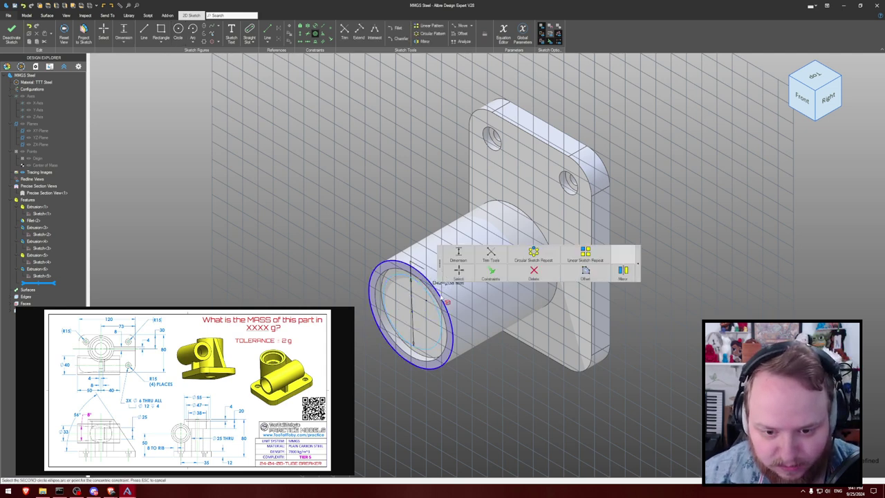
text(x-20)
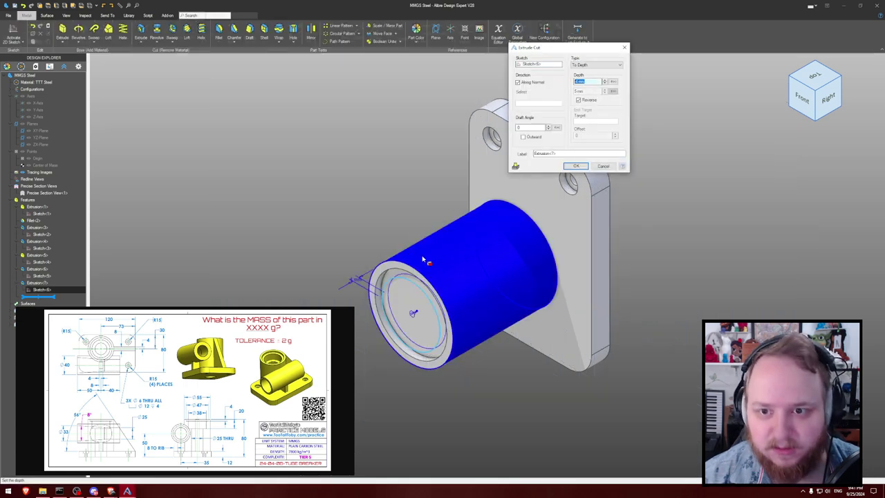
key(Return)
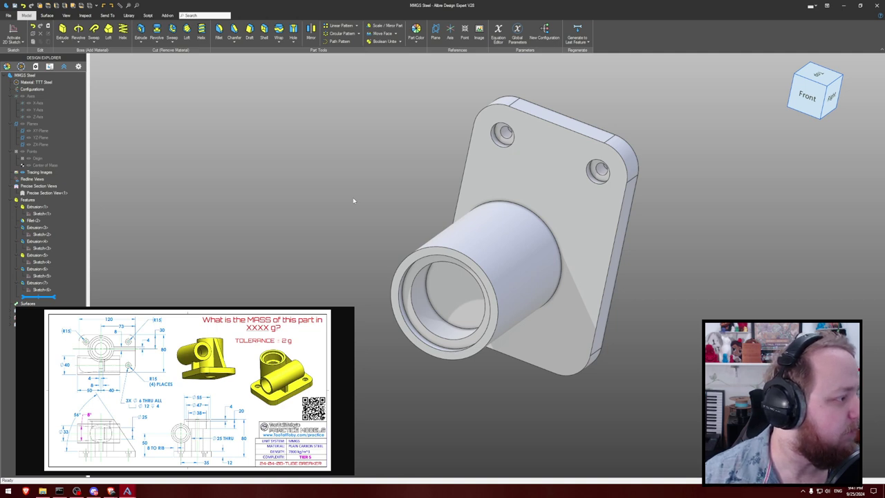
- Sketch a 25 mm diameter circle on the floor of the 38 mm bore, concentric with the bore's edge
key(s)
click(450, 293)
key(c)
click(459, 290)
text(25)
key(Return)
key(o)
click(440, 269)
- Cut the 25 mm circle all the way through the boss and plate
key(e)
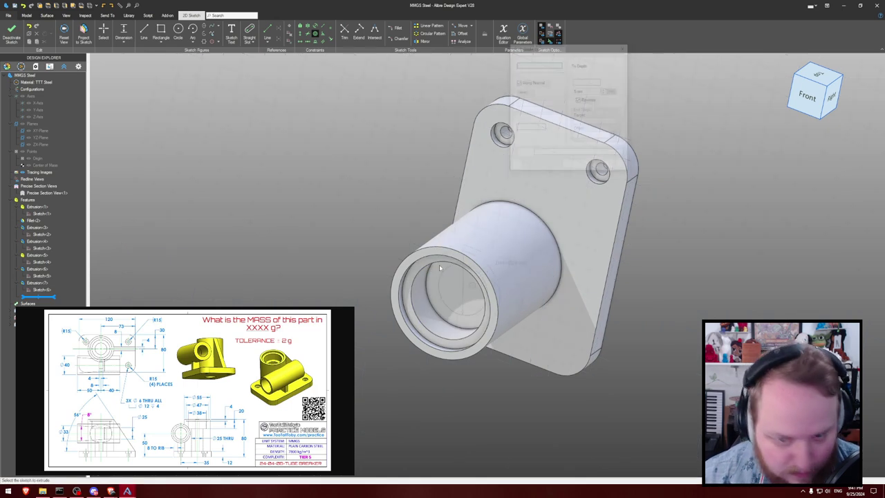
key(shift+Tab)
key(End)
key(Return)
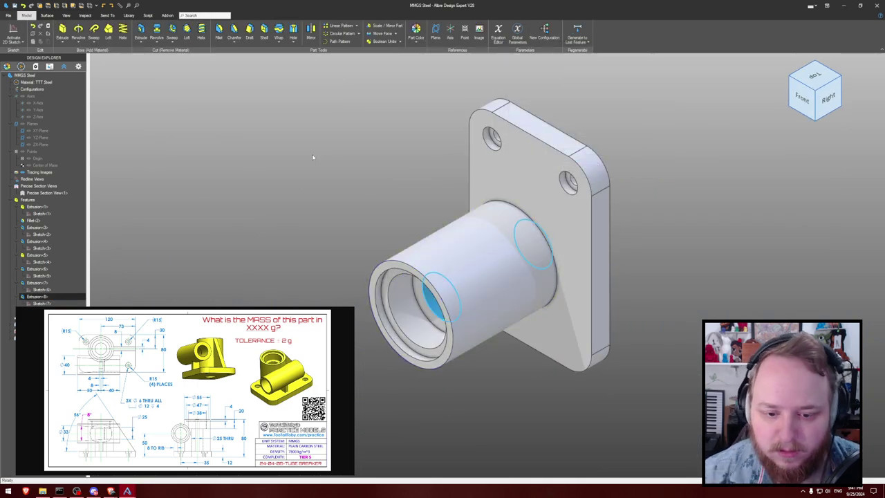
click(312, 154)
middle_drag(339, 163, 346, 156)
key(alt+Tab)
middle_drag(691, 314, 670, 288)
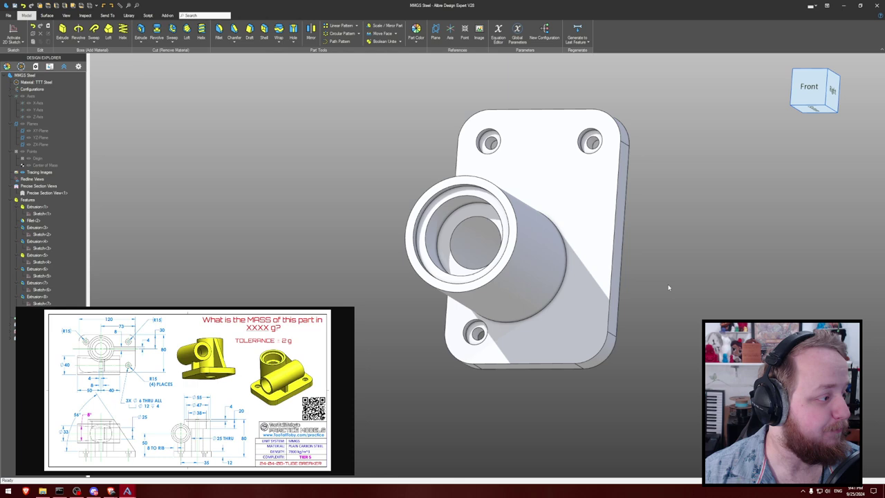
middle_drag(669, 287, 666, 281)
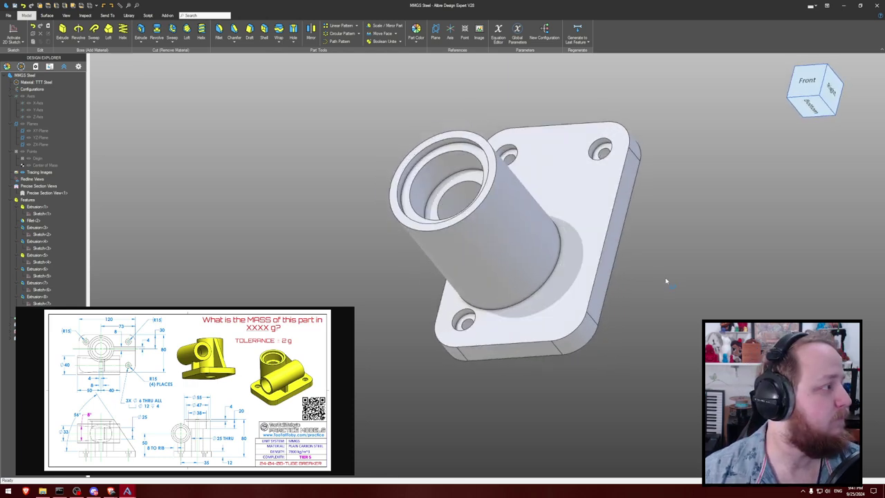
key(ctrl+1)
middle_drag(671, 287, 669, 288)
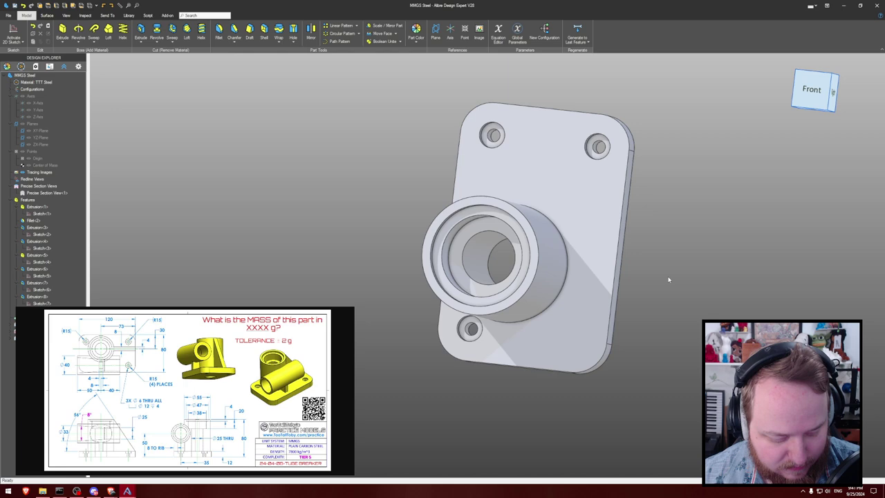
- Start a sketch on the plate's front face and draw a centre rectangle about 20 by 8 mm beside the boss
click(603, 272)
key(ctrl+k)
key(l)
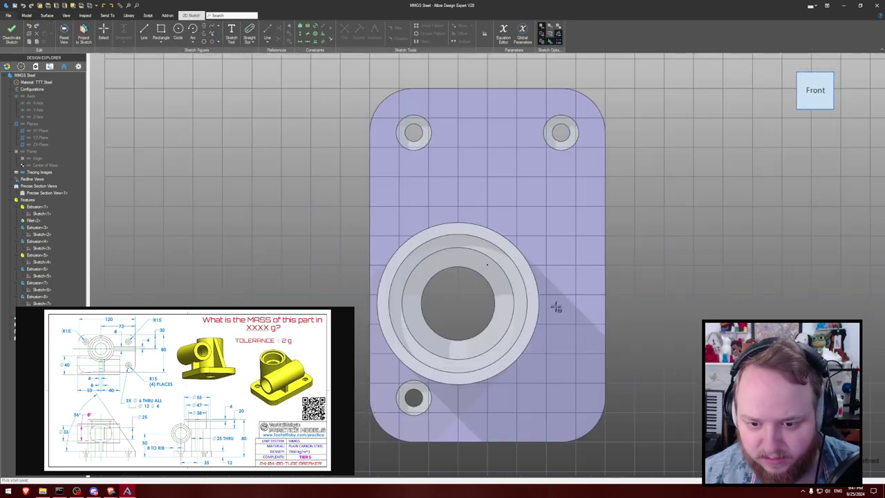
key(r)
click(562, 305)
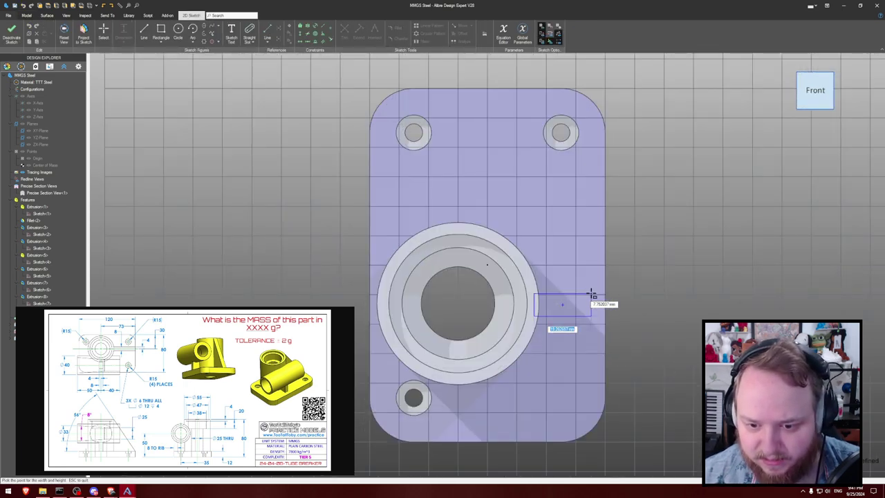
click(591, 293)
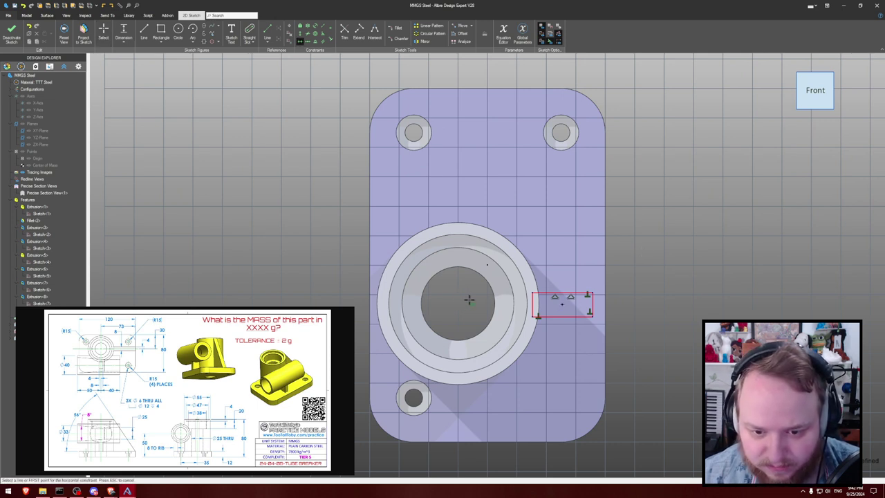
key(Escape)
- Project the 25 mm bore's edge into the sketch and align the rectangle's centre horizontally with the bore's centre
key(p)
click(467, 268)
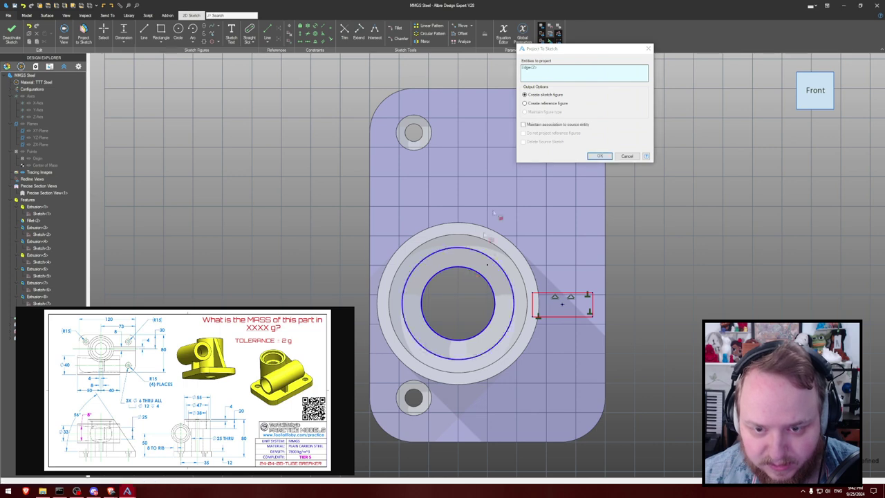
click(599, 156)
key(h)
click(562, 305)
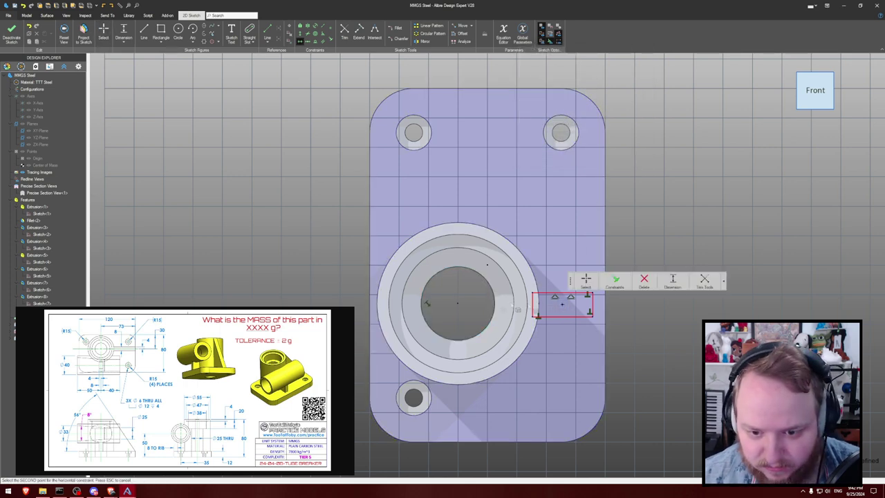
click(458, 303)
key(Escape)
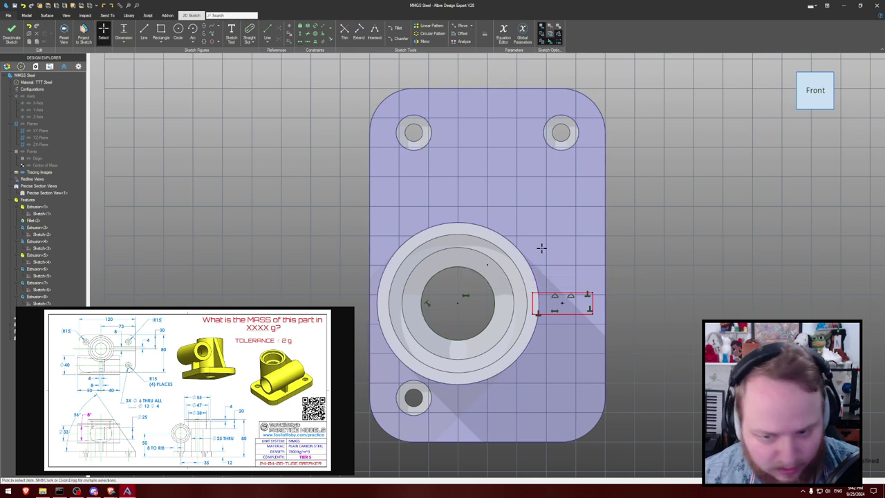
- Dimension the rectangle's outer edge 8 mm from the plate's nearest long side edge
click(592, 304)
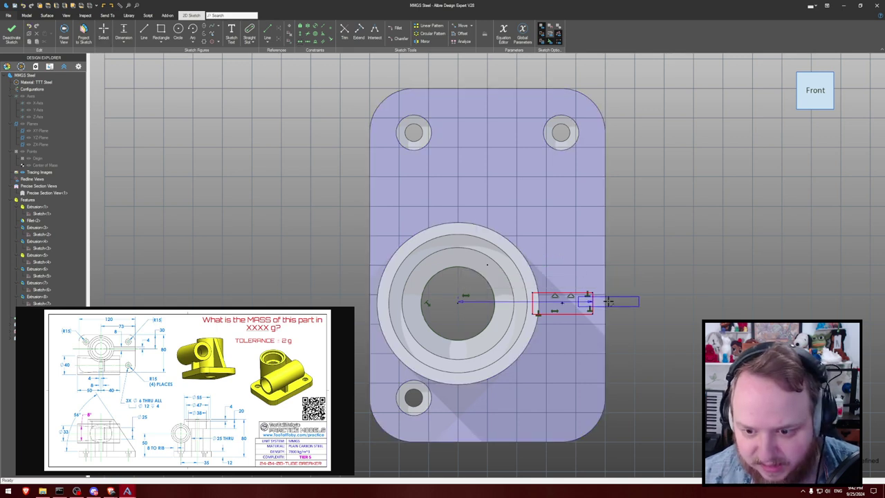
click(605, 295)
key(Escape)
mouse_move(587, 299)
mouse_down()
mouse_move(610, 305)
mouse_move(613, 280)
mouse_move(657, 290)
mouse_move(669, 306)
mouse_up()
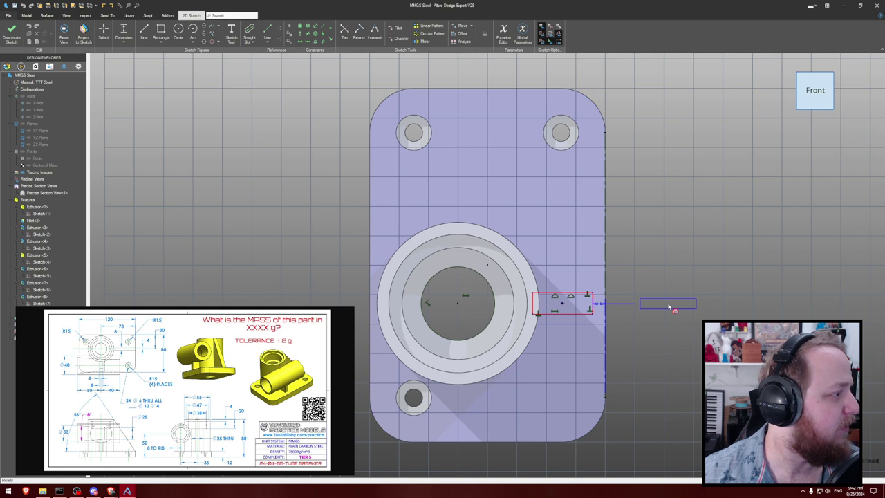
click(669, 306)
text(8)
key(Return)
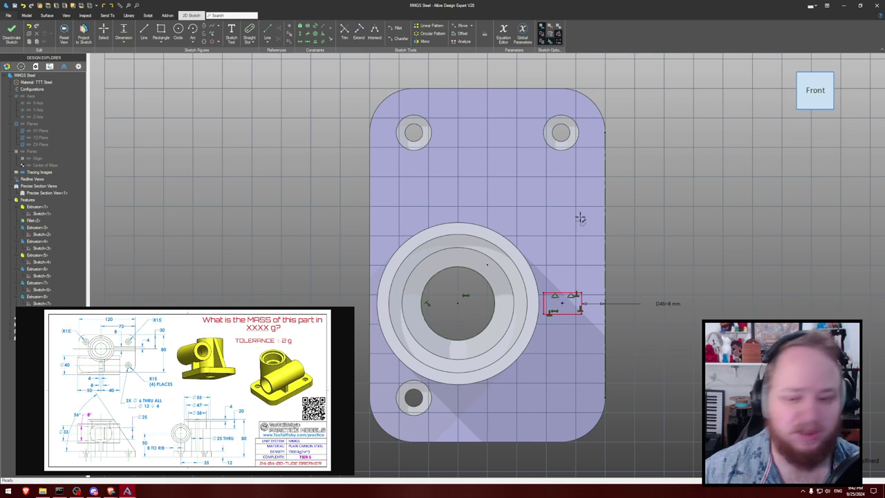
- Set the rectangle's height to 8 mm and its width to 16 mm, extending its inner edge into the boss wall
click(582, 302)
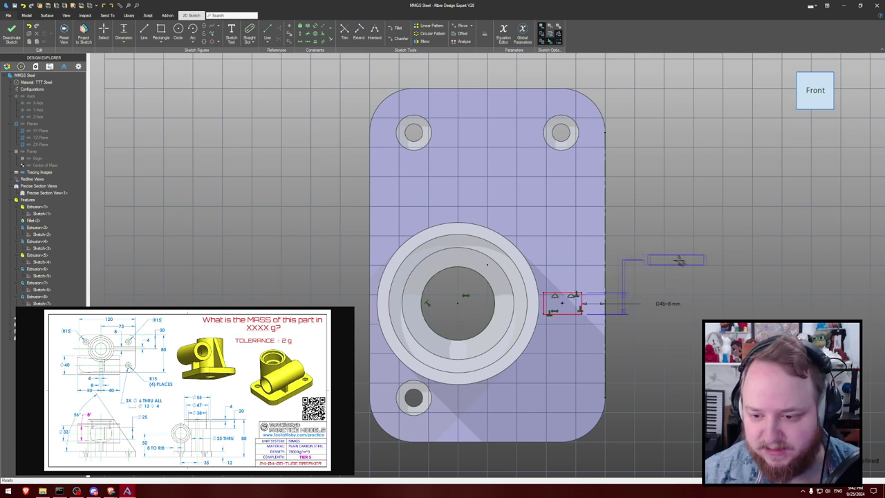
click(677, 262)
text(8)
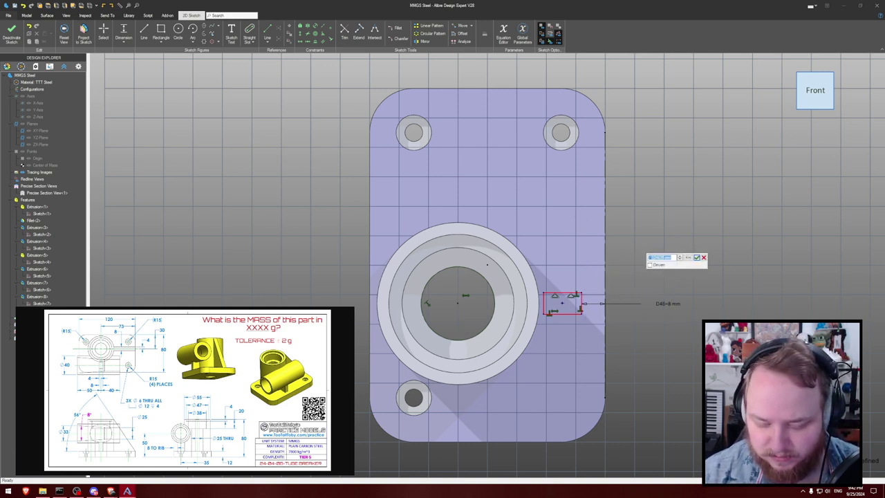
key(Return)
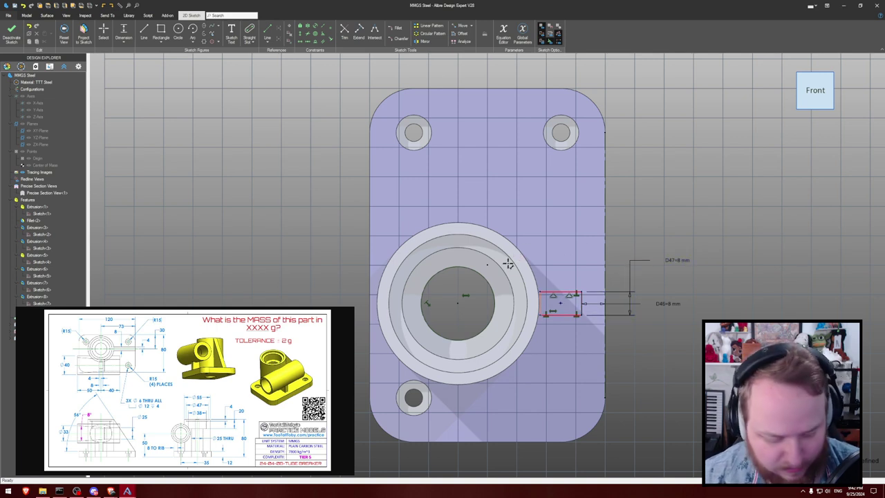
key(Escape)
drag(532, 290, 532, 289)
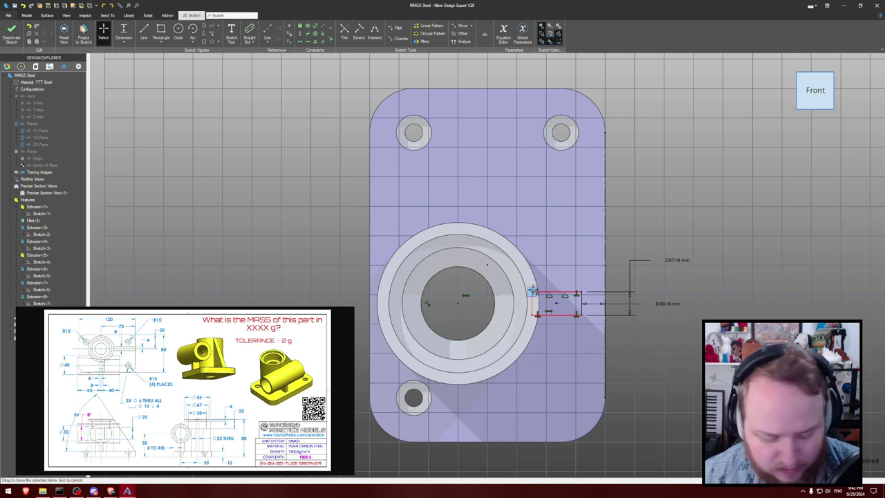
key(d)
click(560, 291)
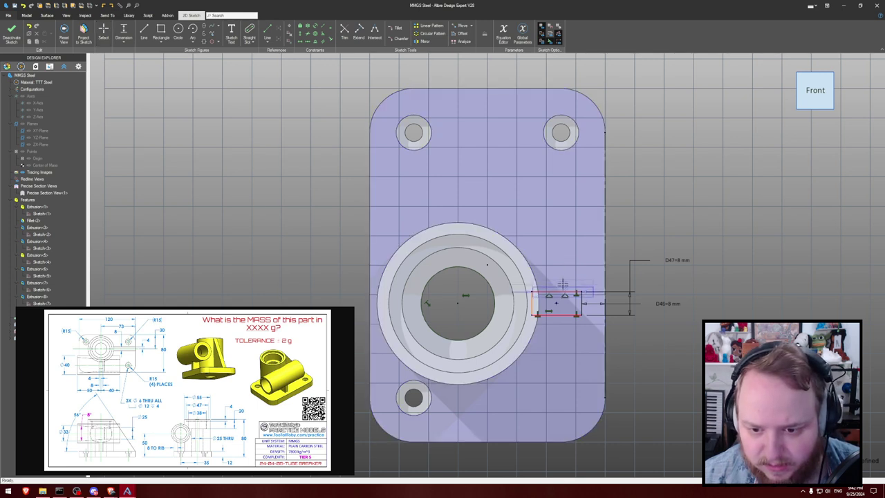
click(558, 249)
text(16)
key(Return)
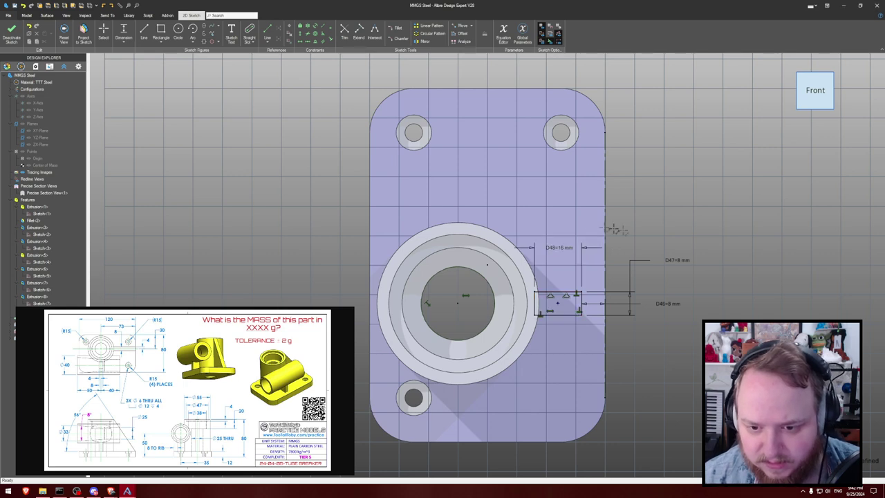
- Extrude the rectangle 50 mm out from the plate to form a rib alongside the boss
key(e)
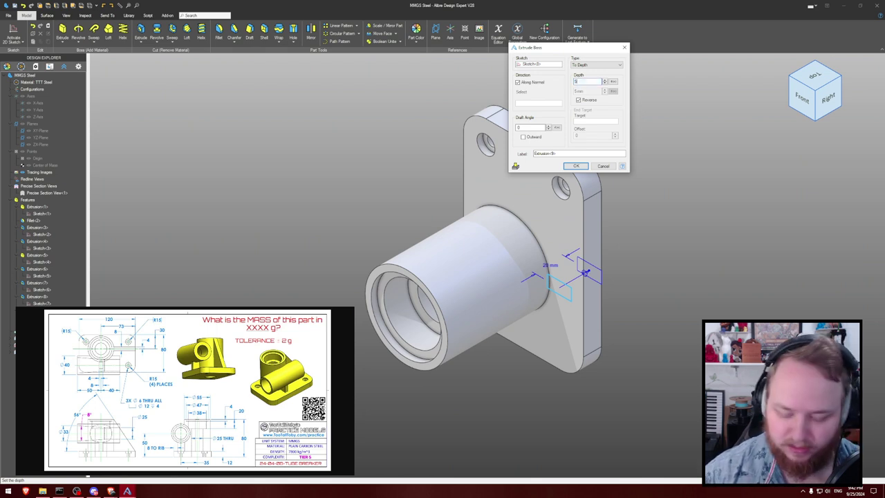
text(50)
key(Return)
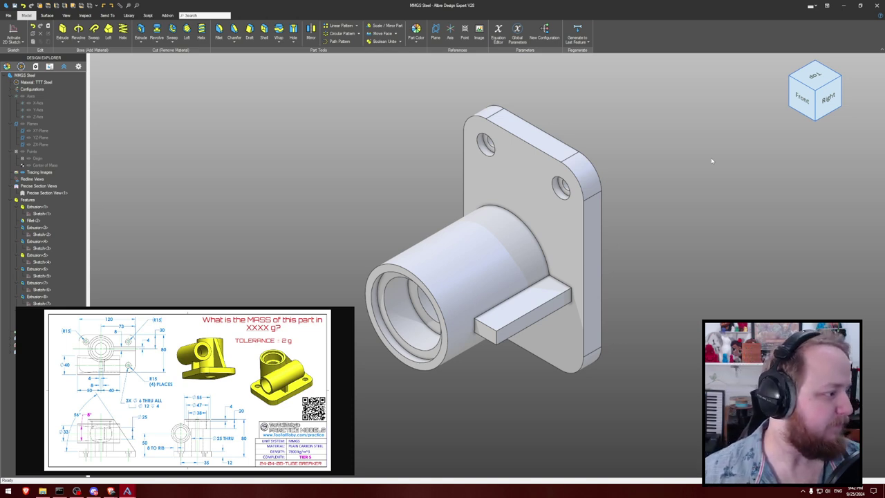
- Insert a reference plane offset 36 mm outward from the rib's flat side face
right_drag(690, 219, 709, 207)
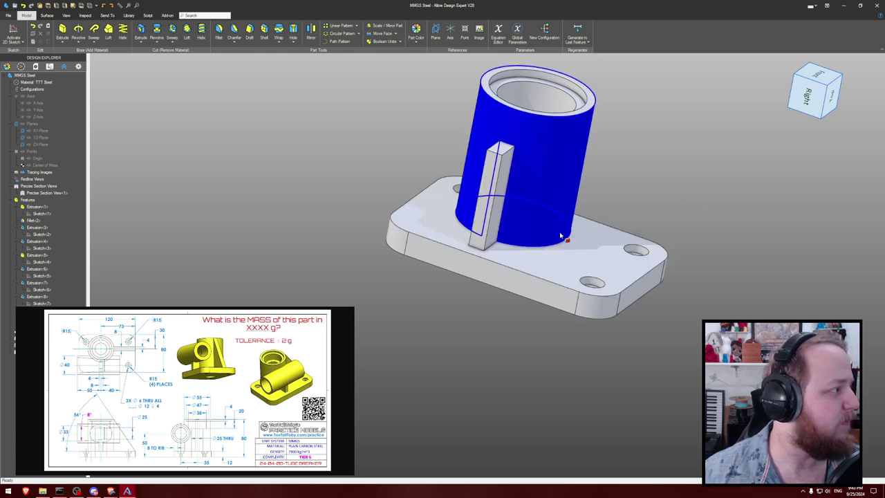
right_drag(558, 275, 501, 221)
click(436, 31)
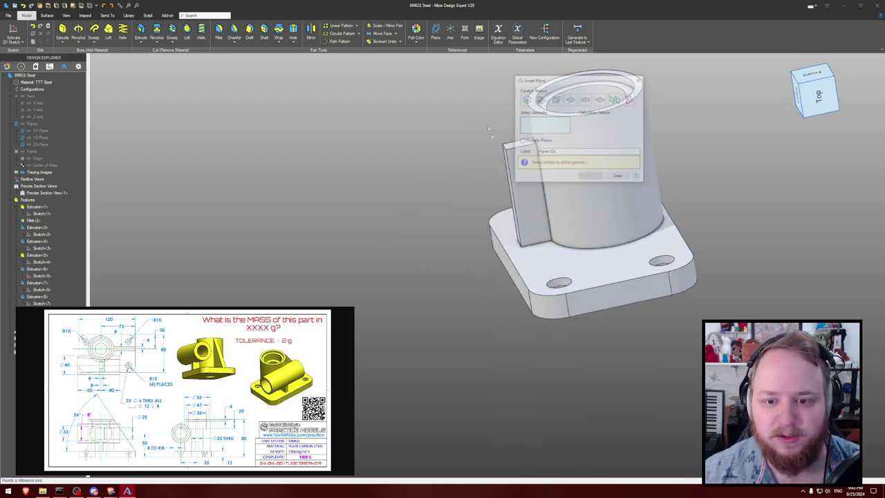
click(525, 197)
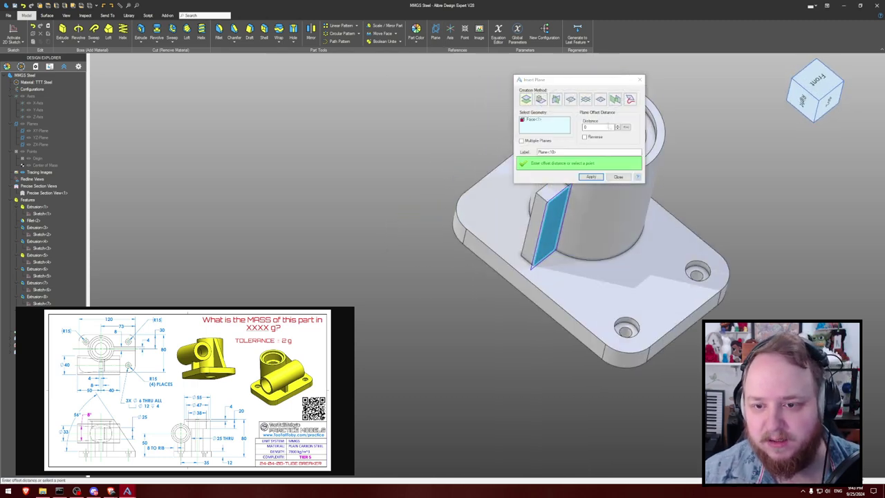
text(30)
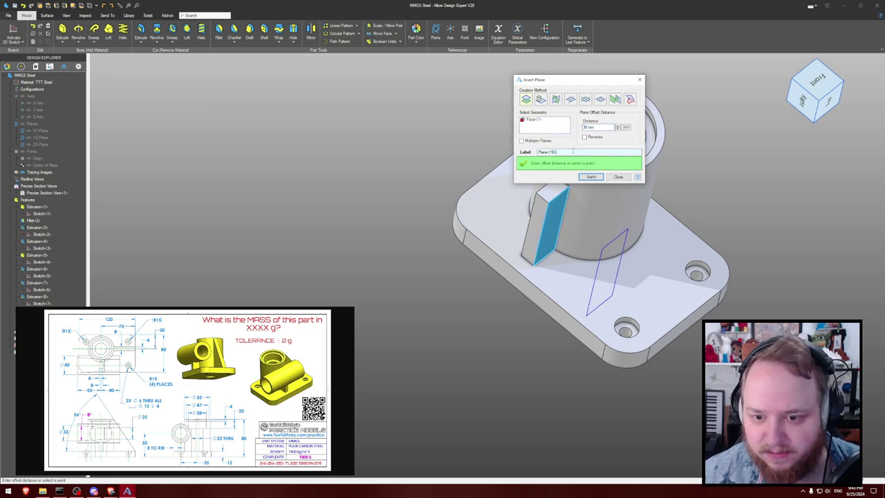
click(591, 177)
click(609, 177)
- Start a sketch on the offset plane and draw a 40 mm diameter circle near the rib's free end
middle_drag(443, 138, 384, 110)
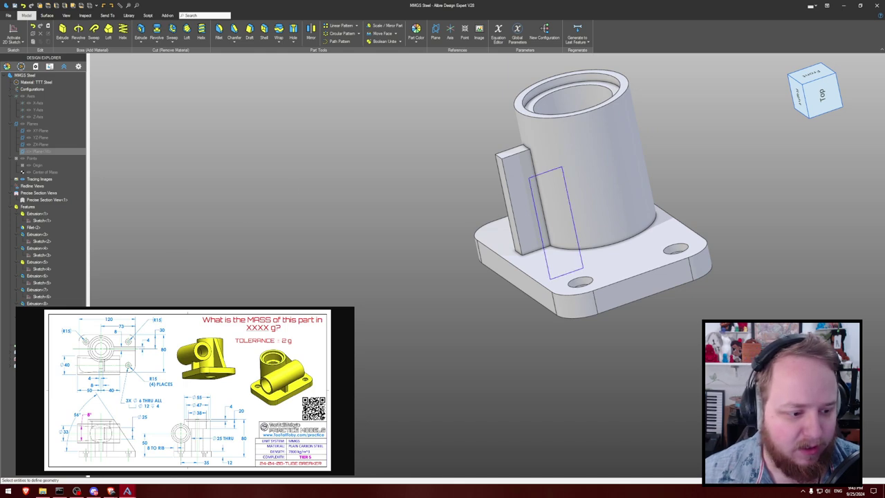
click(16, 33)
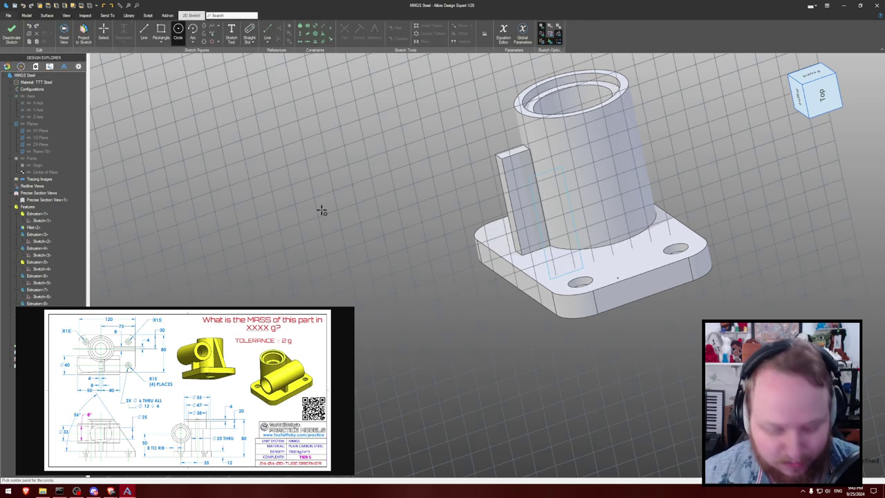
mouse_move(590, 220)
middle_down()
mouse_move(682, 205)
mouse_move(631, 215)
middle_up()
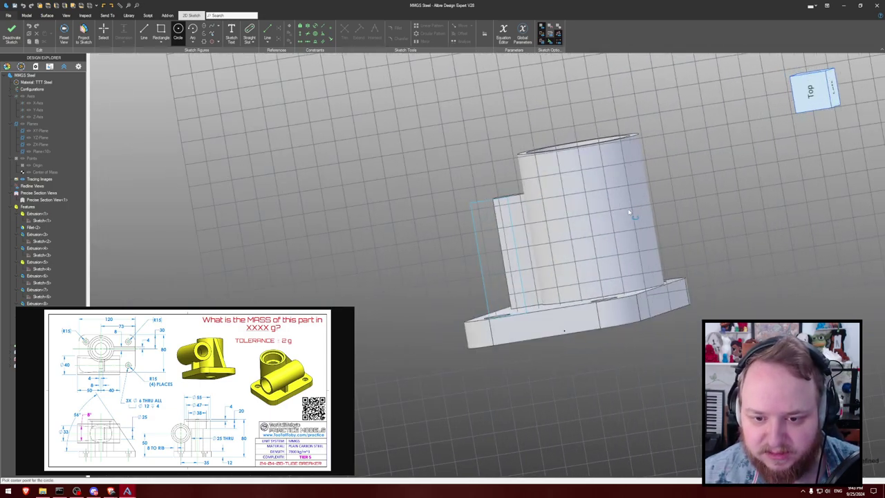
key(o)
key(o)
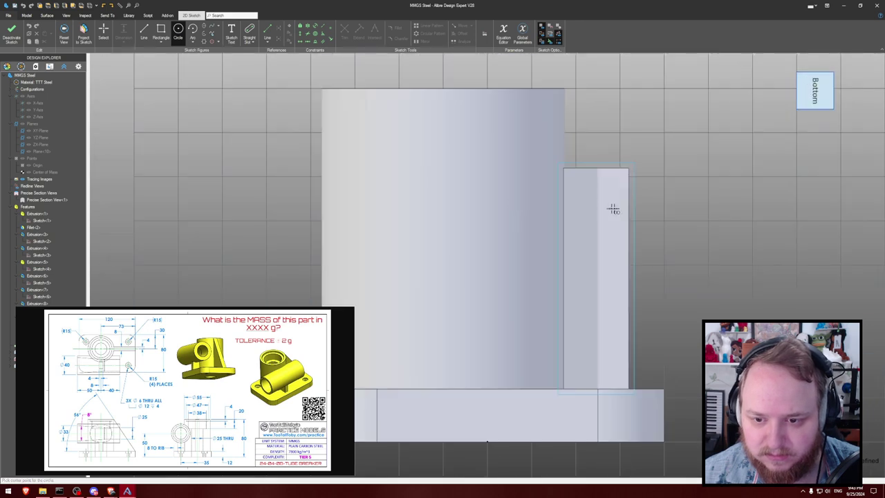
key(o)
scroll(638, 208, down, 3)
click(608, 299)
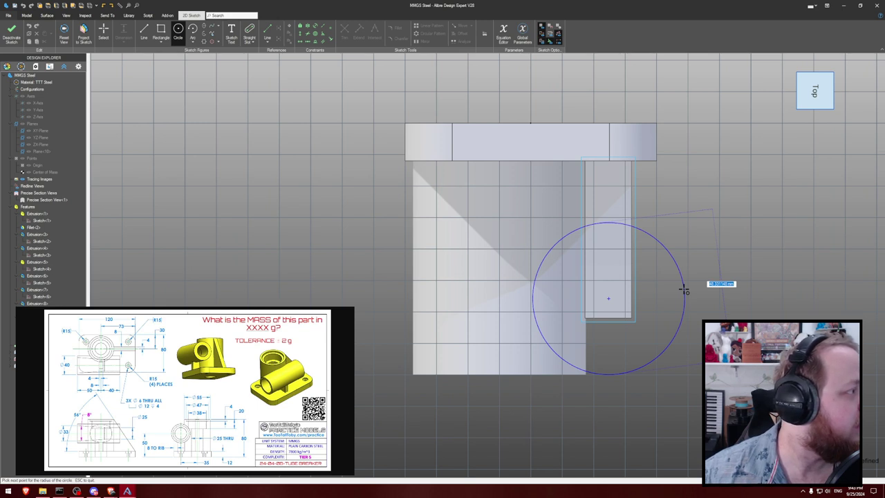
text(40)
key(Return)
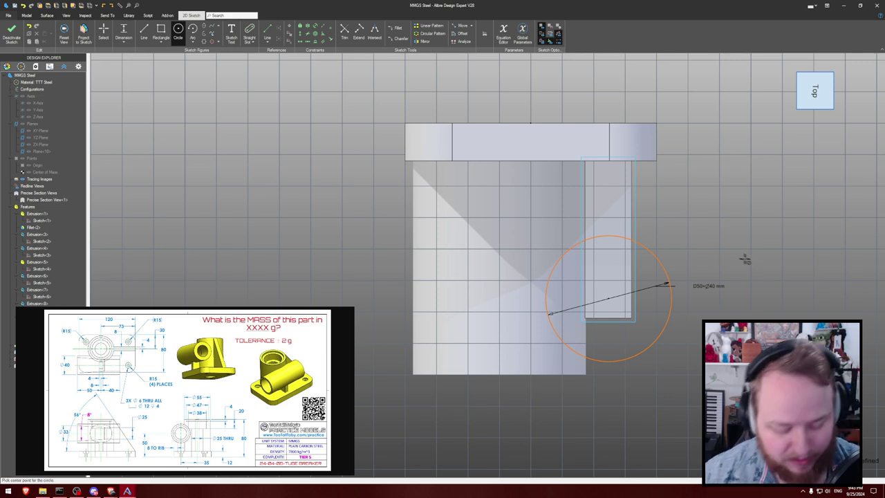
- Project the rib's end edge into the sketch and constrain the circle's centre to that edge's midpoint
key(p)
click(620, 319)
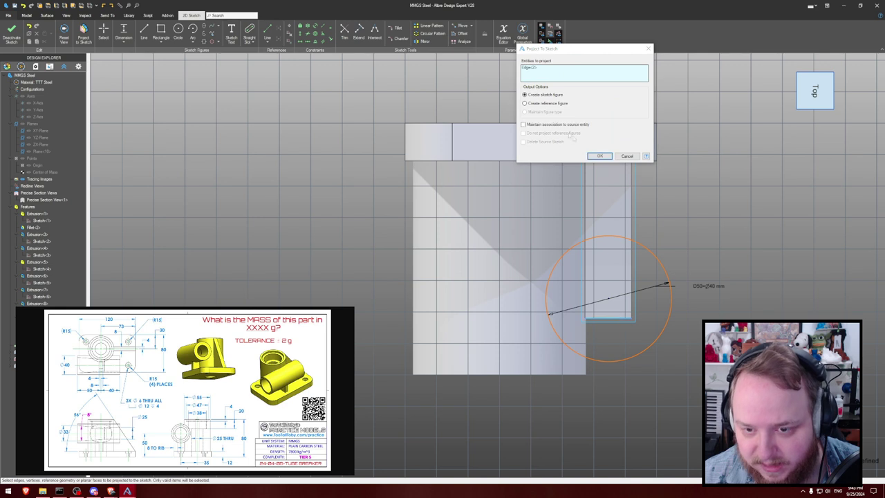
click(598, 155)
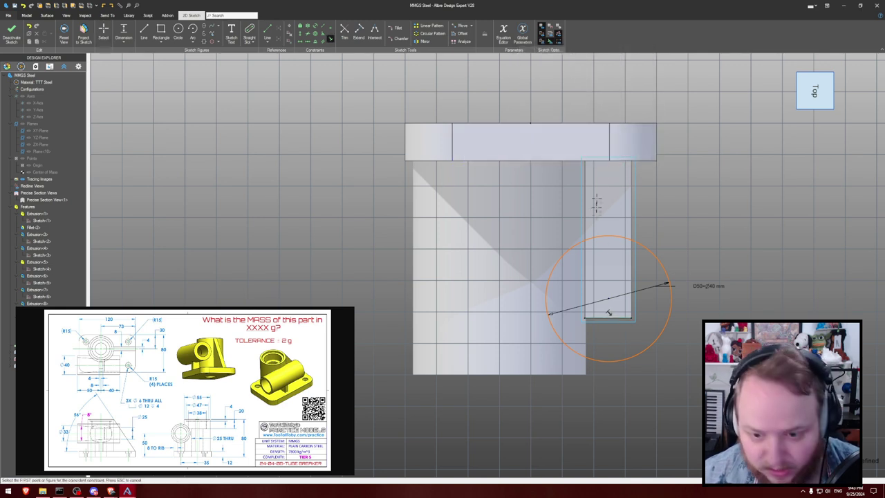
click(612, 317)
click(611, 317)
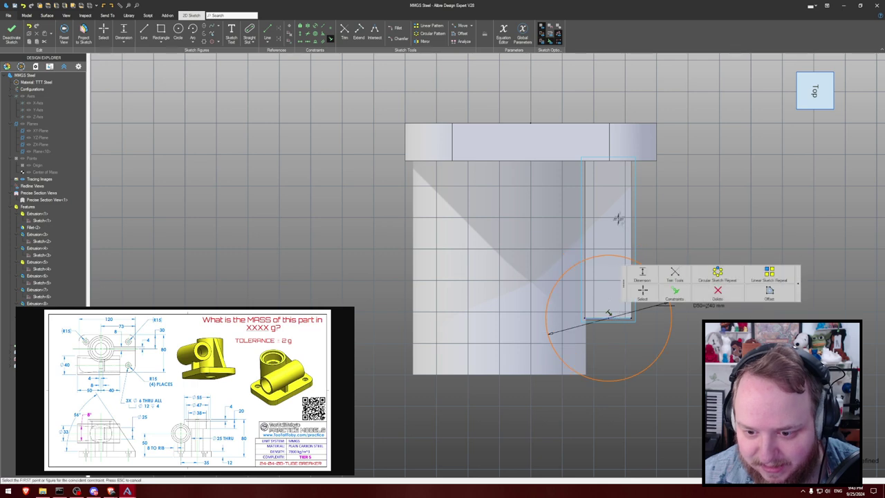
scroll(667, 206, down, 1)
scroll(667, 206, up, 1)
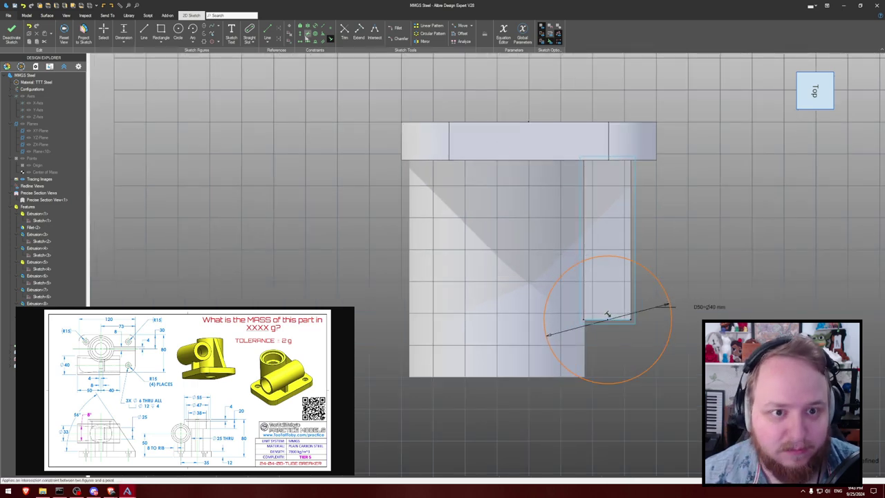
click(596, 319)
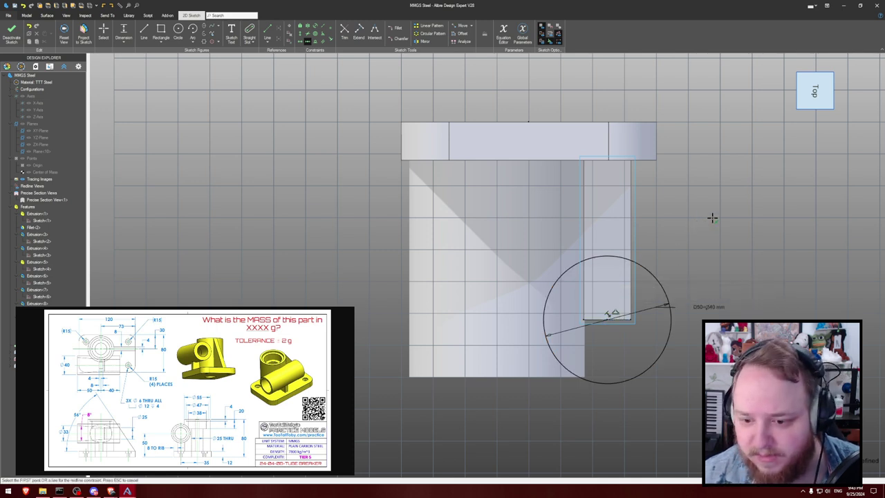
- Extrude the 40 mm circle 90 mm in the reversed direction, across the rib and boss, as the cross tube
text(e)
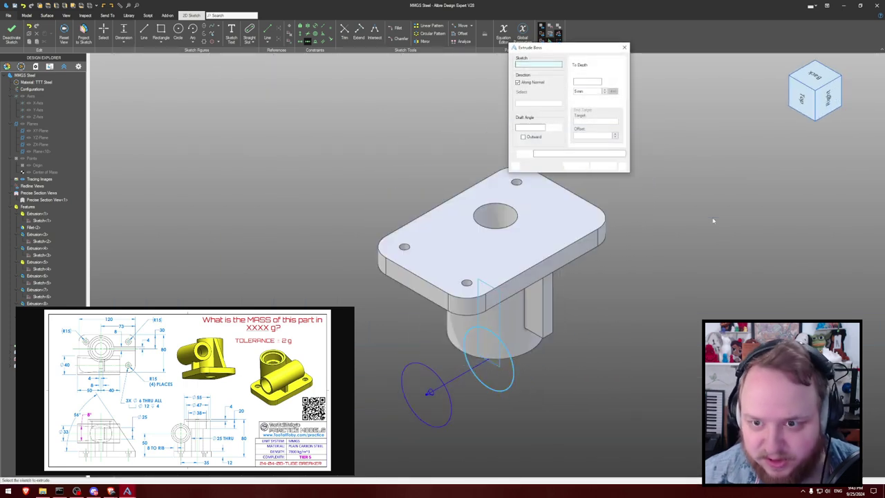
text(90)
key(Return)
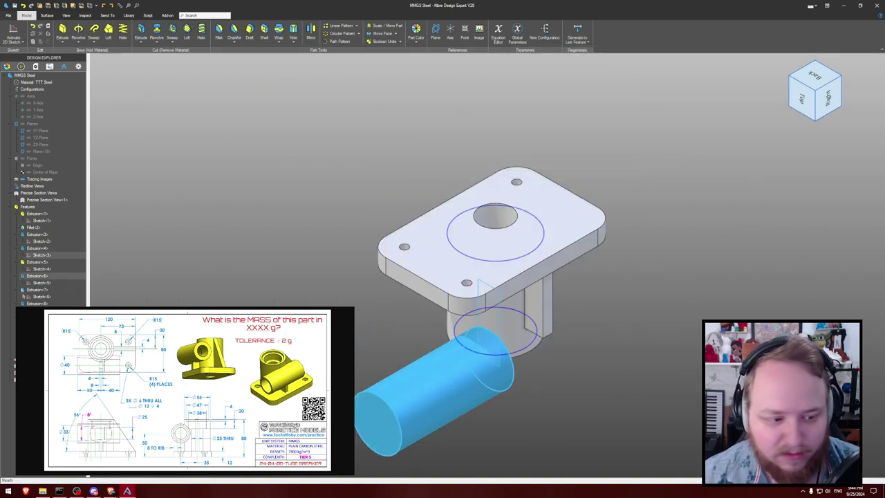
scroll(493, 122, down, 1)
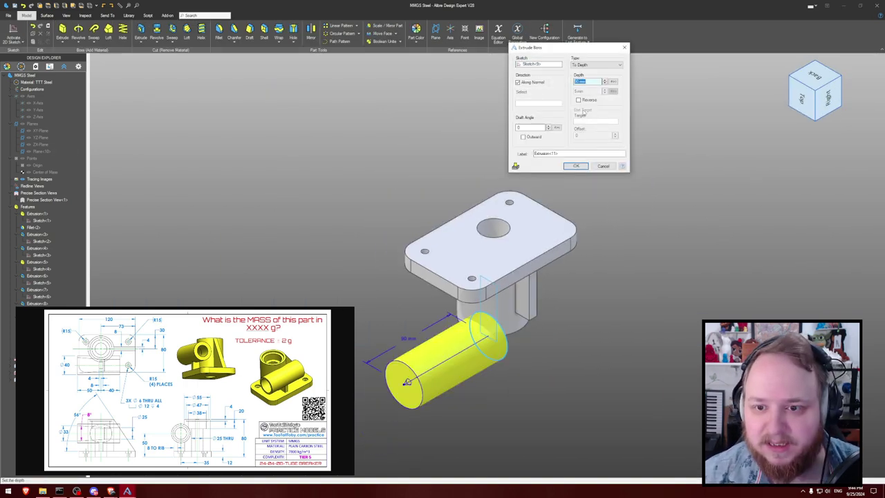
click(578, 101)
click(577, 165)
right_drag(662, 205, 654, 143)
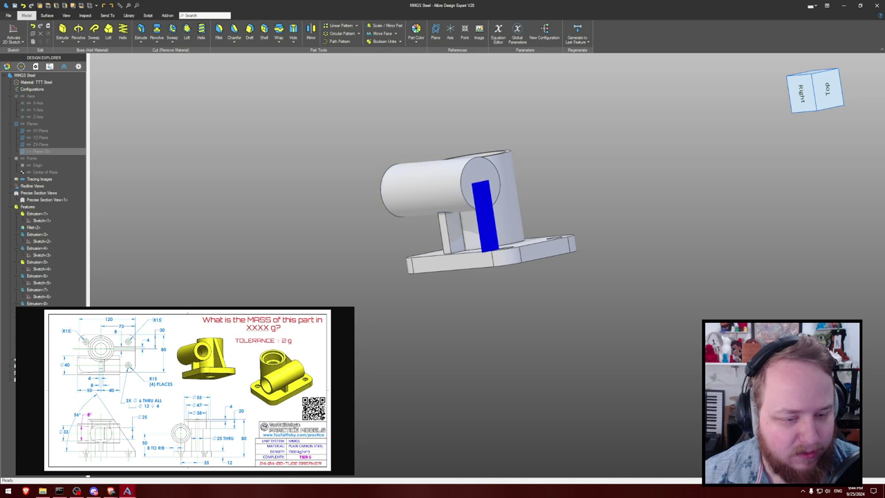
middle_drag(365, 305, 375, 305)
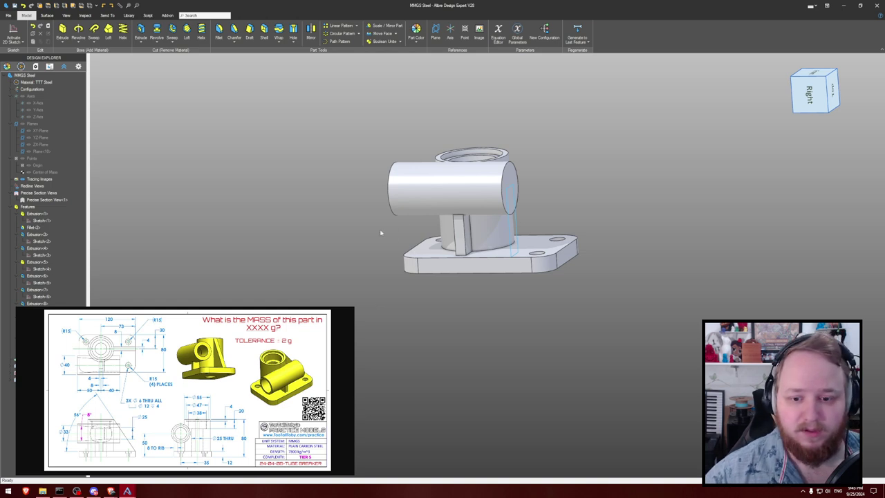
right_drag(383, 233, 364, 230)
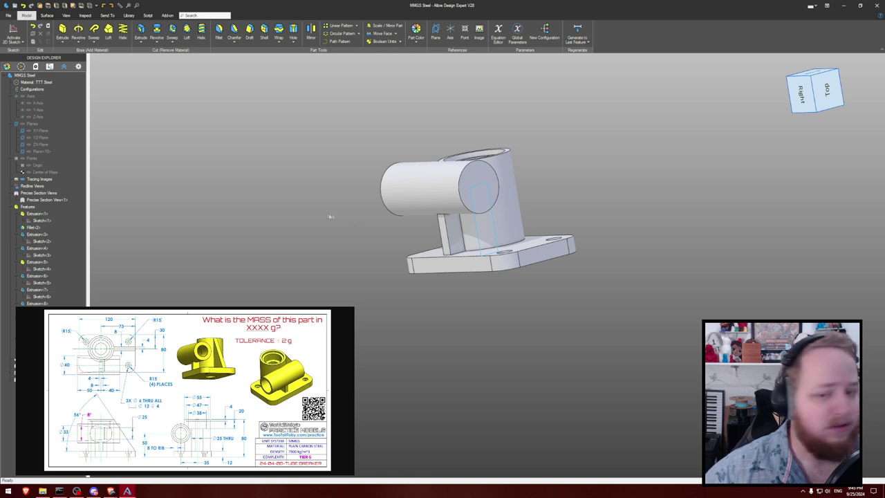
mouse_move(315, 202)
middle_down()
mouse_move(307, 201)
mouse_move(314, 201)
middle_up()
right_drag(314, 201, 302, 202)
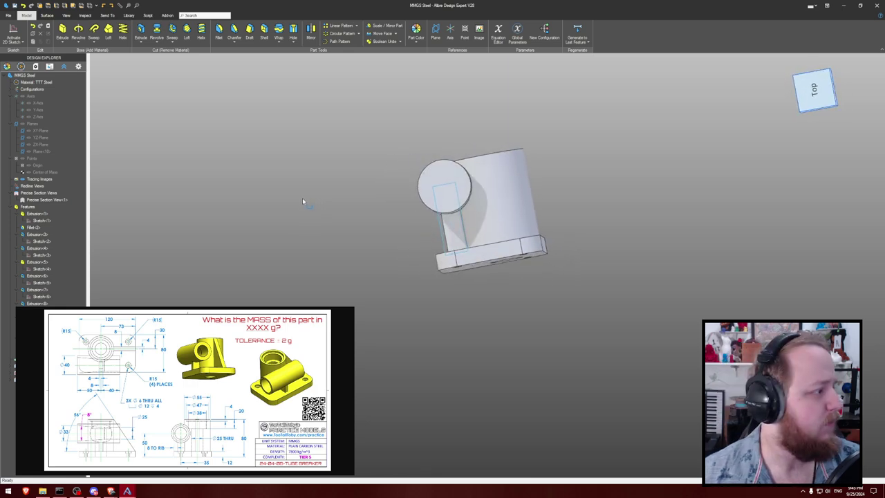
middle_drag(302, 199, 311, 216)
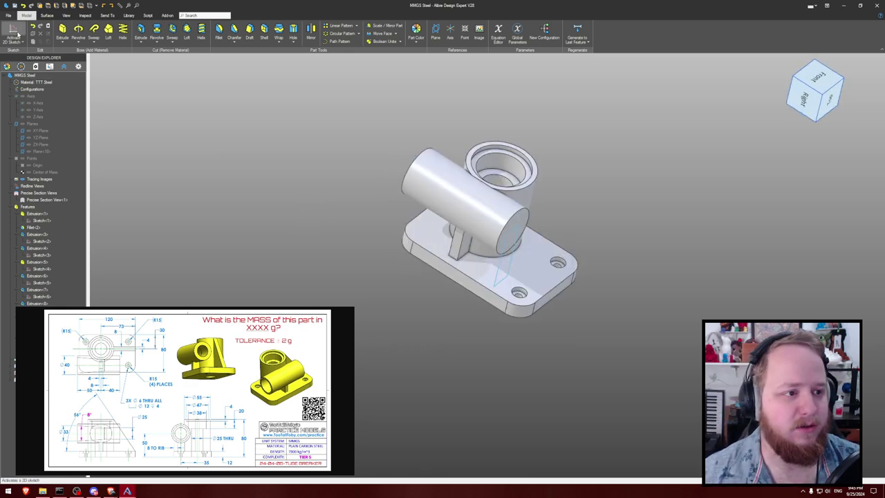
- Insert a reference plane offset 50 mm from the base plate's underside, reversed so that it runs through the cross tube
click(438, 33)
middle_drag(443, 194, 457, 142)
click(487, 215)
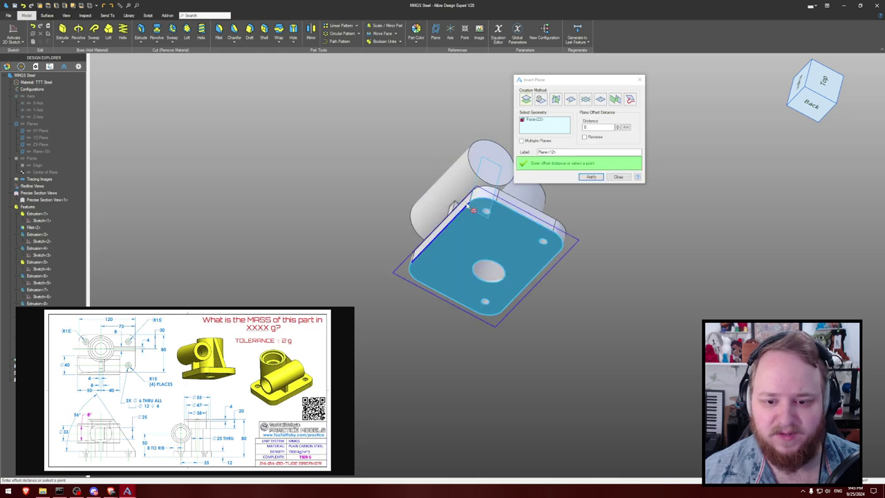
middle_drag(468, 206, 452, 193)
key(Tab)
text(50)
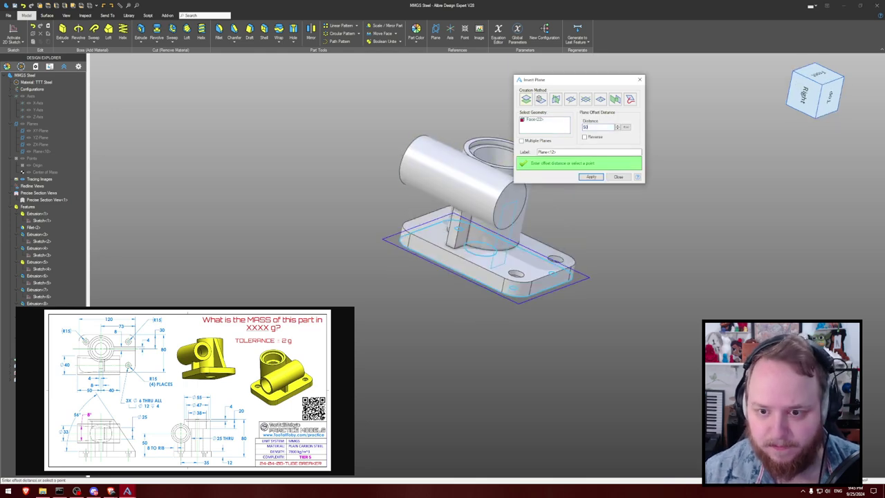
click(585, 137)
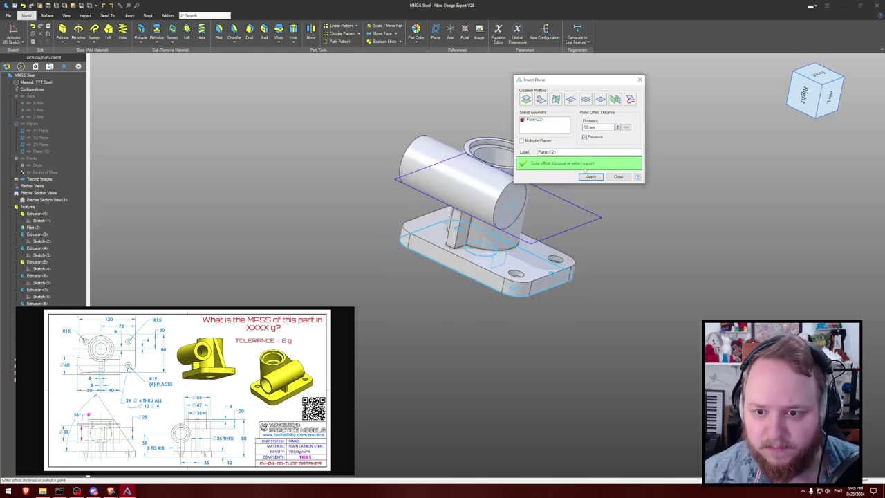
click(591, 176)
click(618, 177)
- Start a sketch on the 50 mm offset plane and project the cross tube's two end edges as reference figures
middle_drag(440, 103, 457, 121)
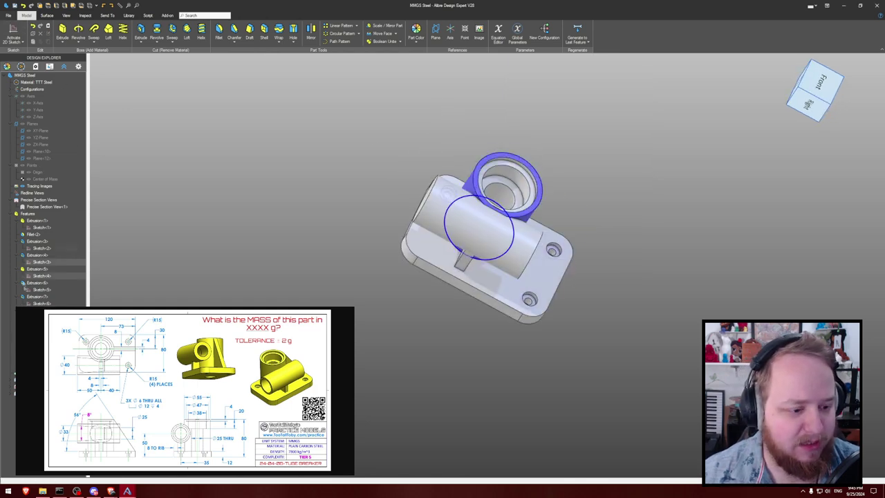
click(42, 158)
key(ctrl+k)
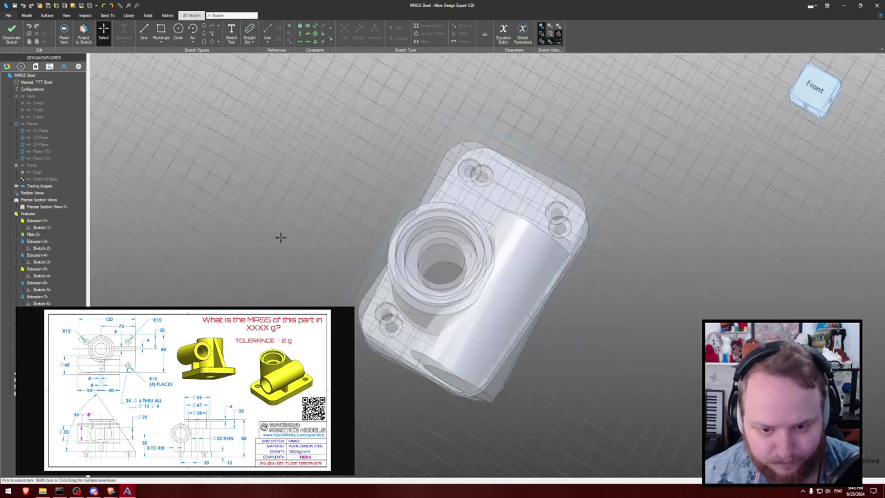
scroll(463, 230, down, 1)
key(p)
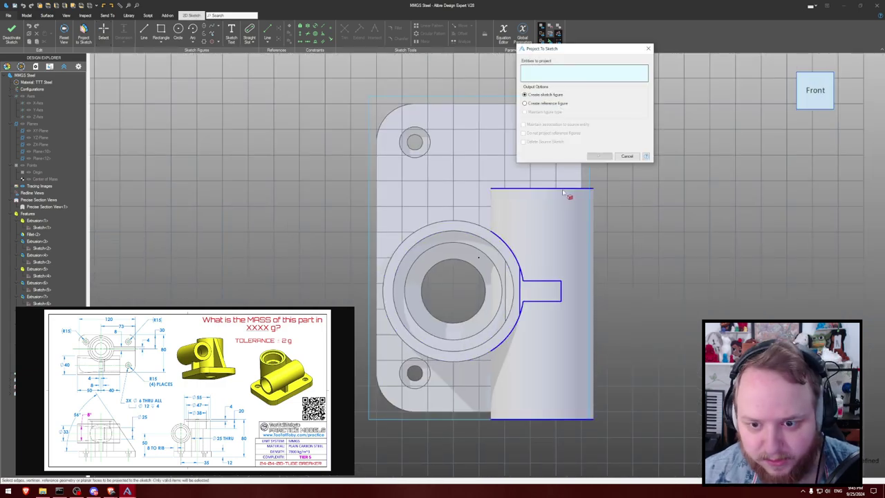
click(564, 189)
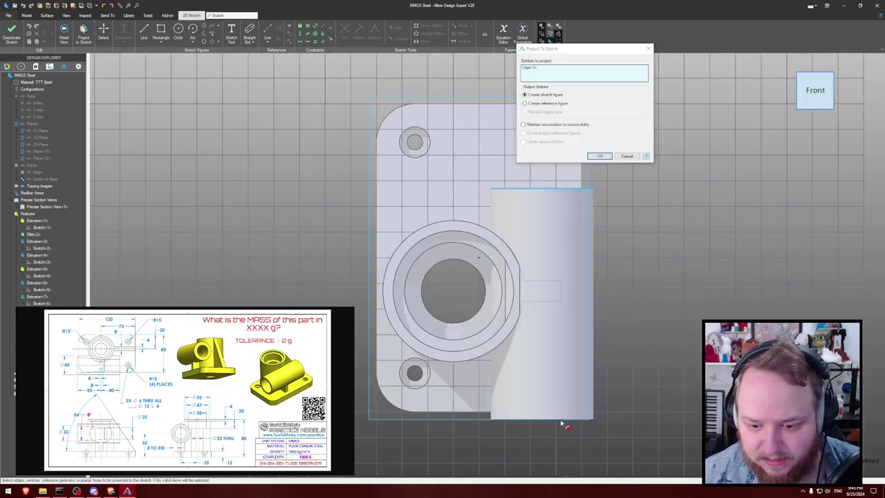
middle_drag(563, 418, 565, 427)
click(562, 422)
click(557, 103)
click(600, 155)
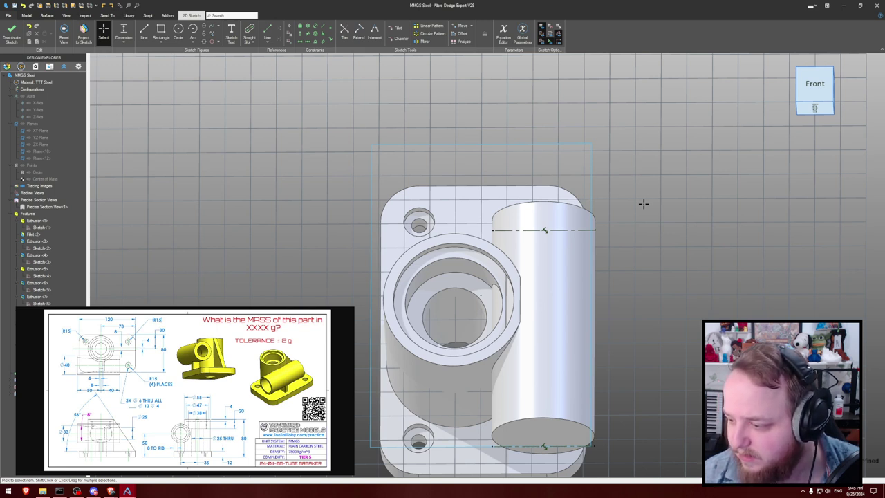
key(Home)
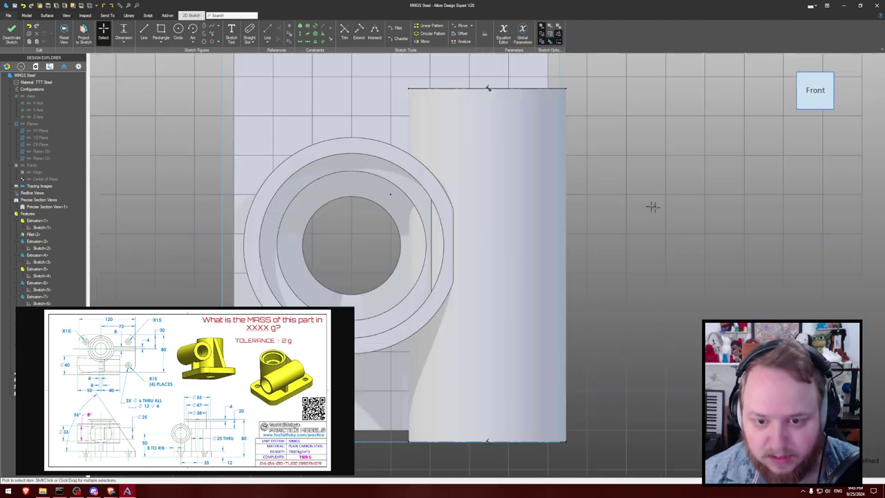
scroll(705, 203, down, 1)
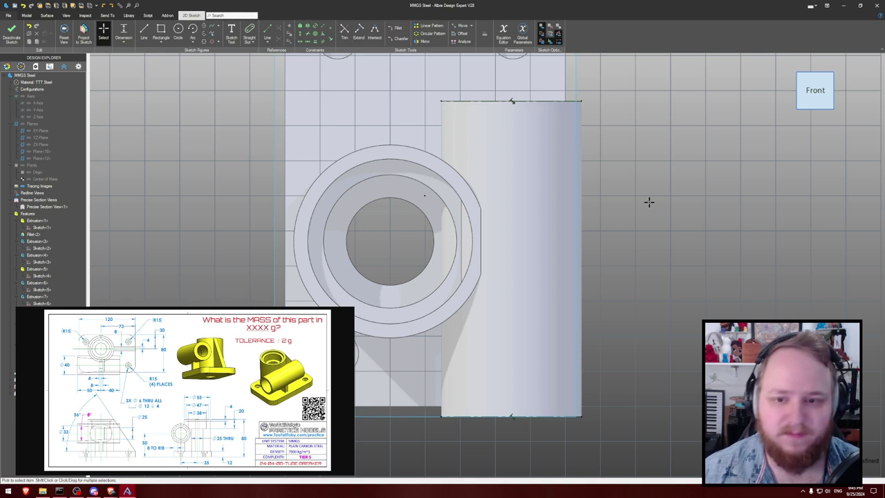
key(l)
click(511, 101)
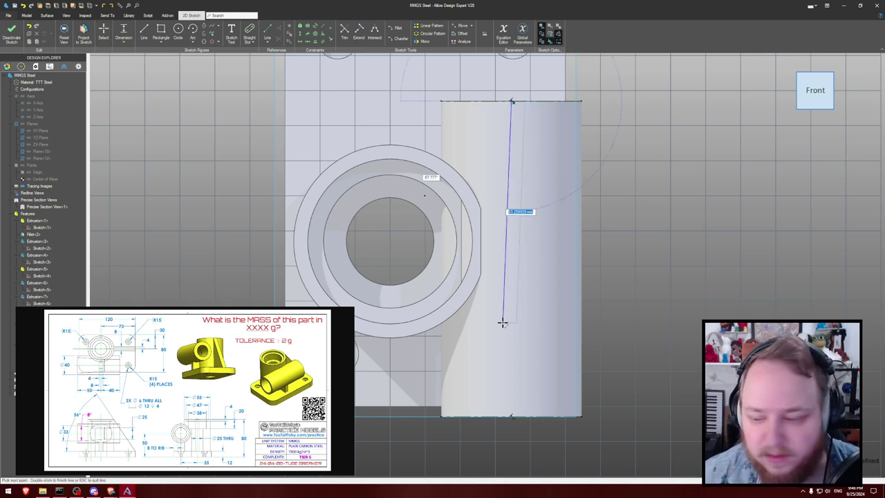
click(511, 415)
key(Escape)
key(ctrl+z)
- Draw a line along the cross tube's axis, joining the midpoints of the two projected end edges
key(l)
click(512, 101)
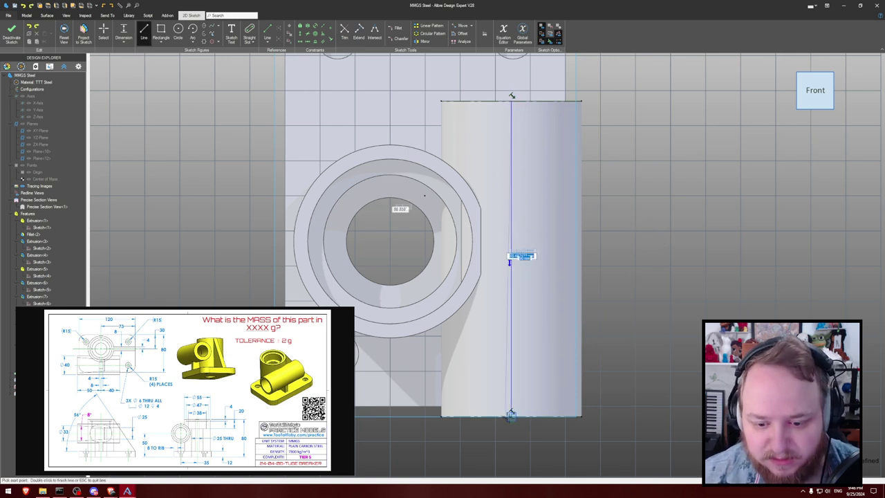
click(512, 413)
key(Escape)
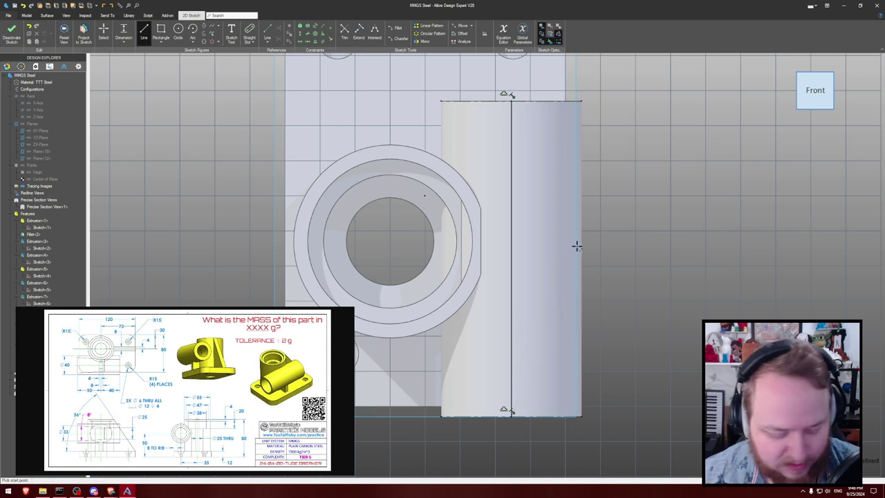
- Draw a closed half-profile against the axis line: 12.5 mm along one end edge, a parallel line, a slanted line and the opposite end edge
click(511, 101)
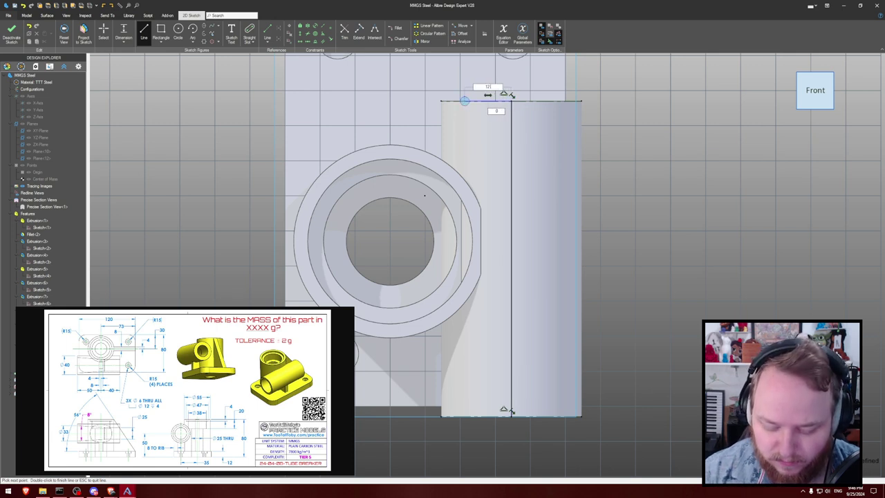
click(467, 101)
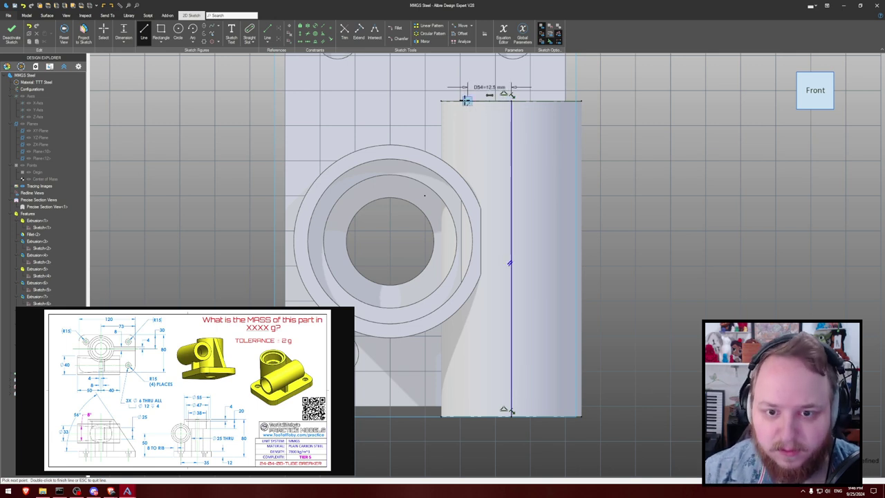
click(467, 185)
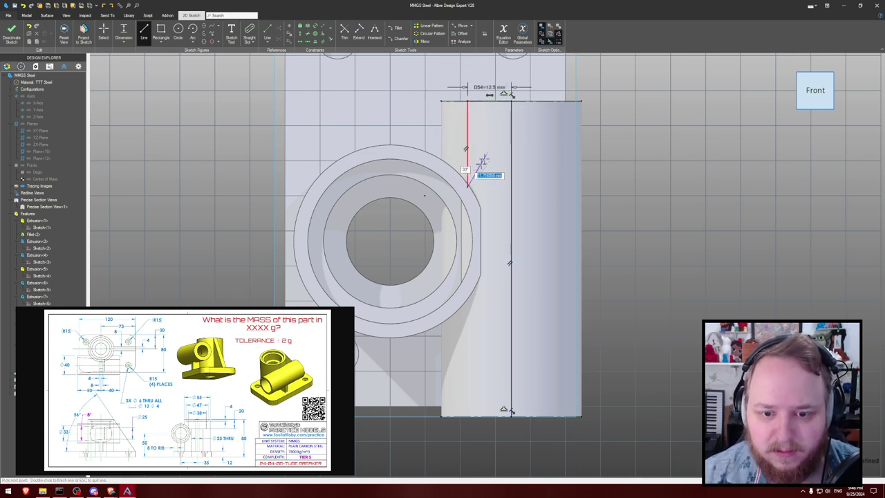
click(450, 415)
double_click(512, 416)
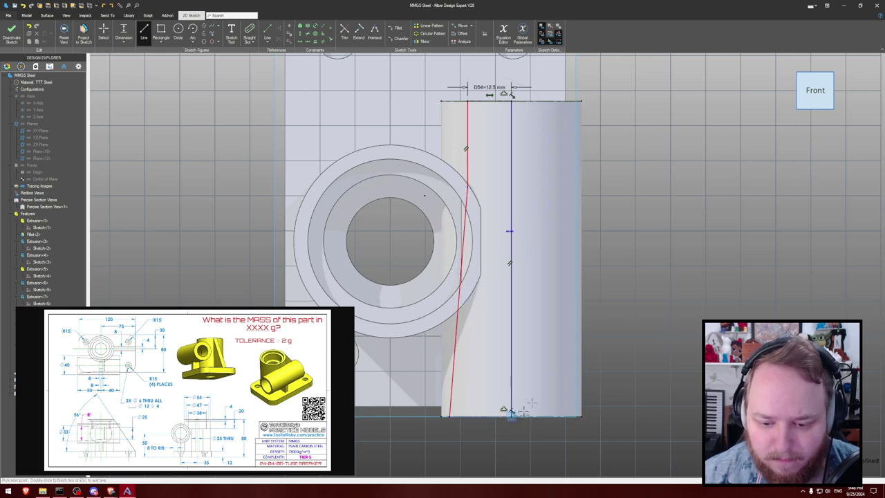
key(Escape)
- Try to dimension the slanted profile line at 16.5° from the tube's axis line
key(d)
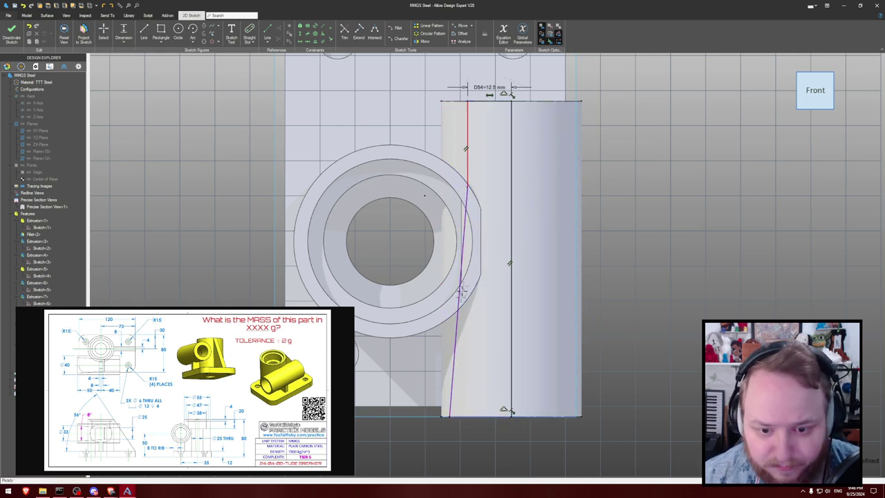
click(459, 333)
click(509, 334)
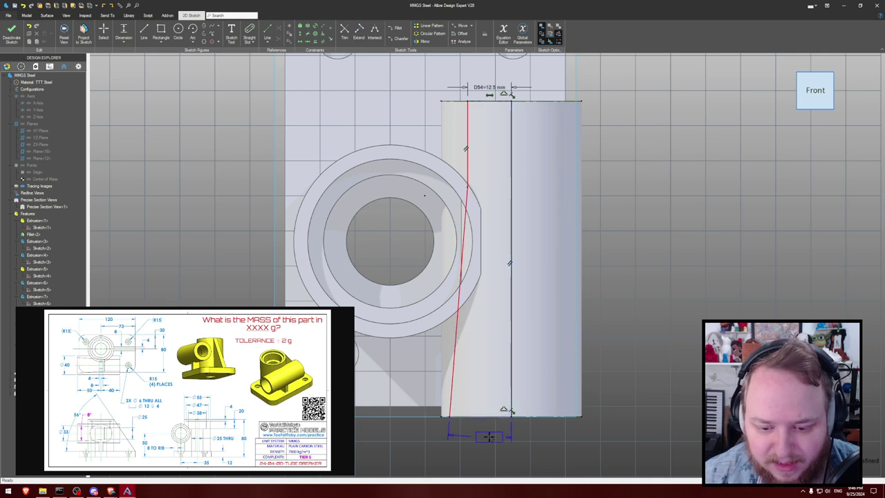
click(489, 436)
text(16.5)
key(Return)
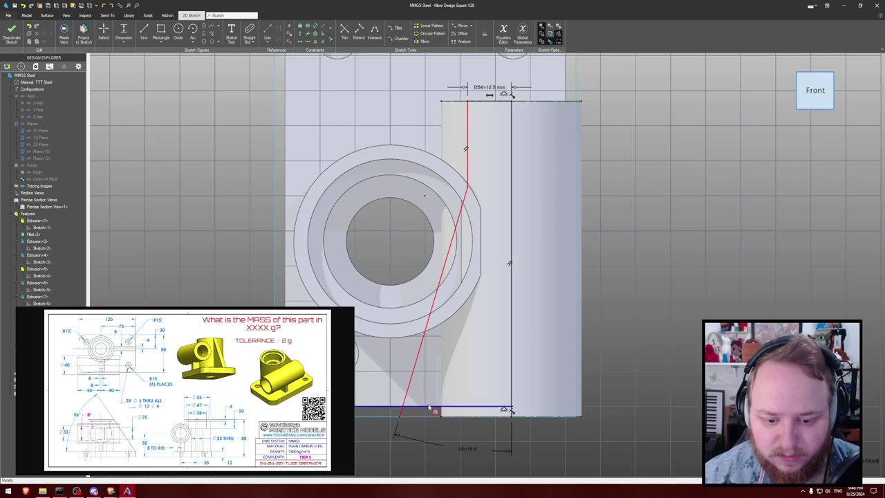
key(Escape)
mouse_move(392, 432)
mouse_down()
mouse_move(415, 405)
mouse_move(455, 397)
mouse_up()
drag(456, 397, 400, 397)
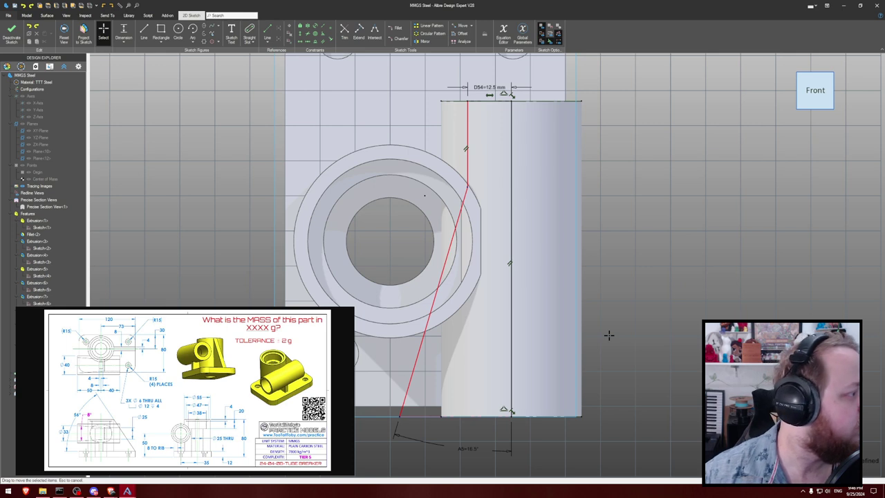
key(ctrl+z)
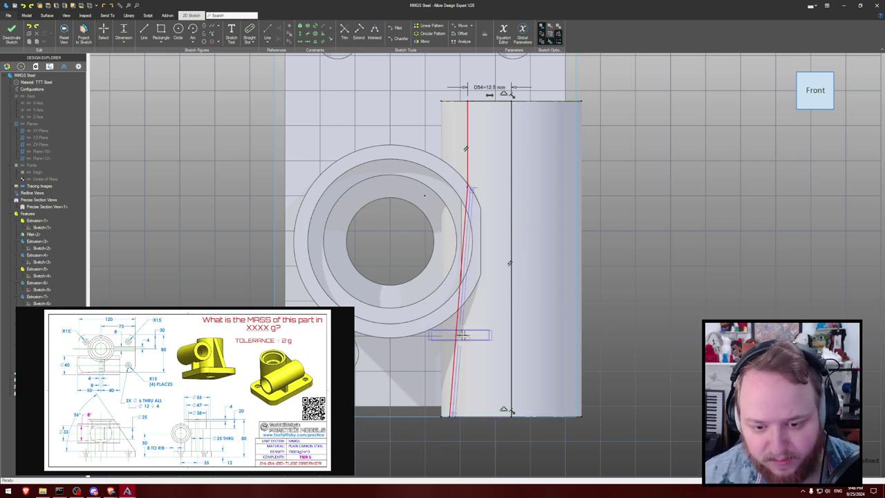
- Dimension the slanted profile line at 4° from the tube's axis line
click(481, 444)
text(4)
key(Return)
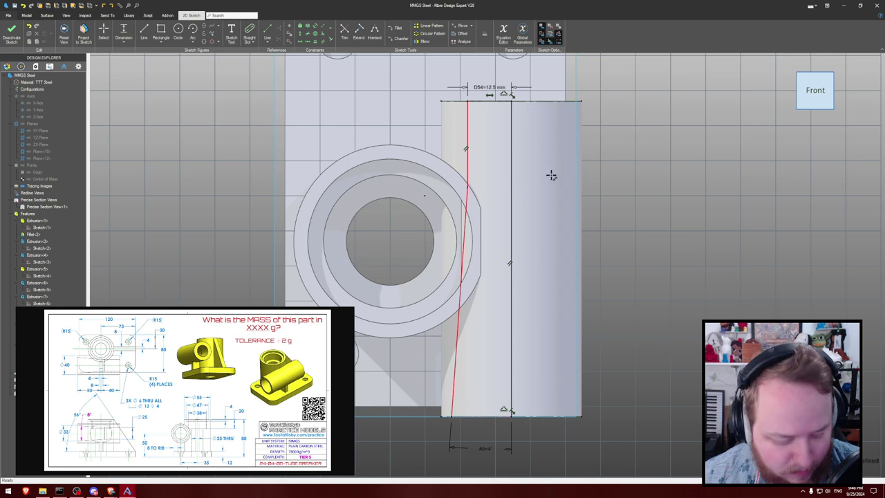
key(Escape)
- Shift the profile's bend point slightly, dimension the wider end of the half-profile as 16.5 mm from the axis line, and exit the sketch
mouse_move(467, 188)
mouse_down()
mouse_move(468, 257)
mouse_move(467, 133)
mouse_move(474, 180)
mouse_up()
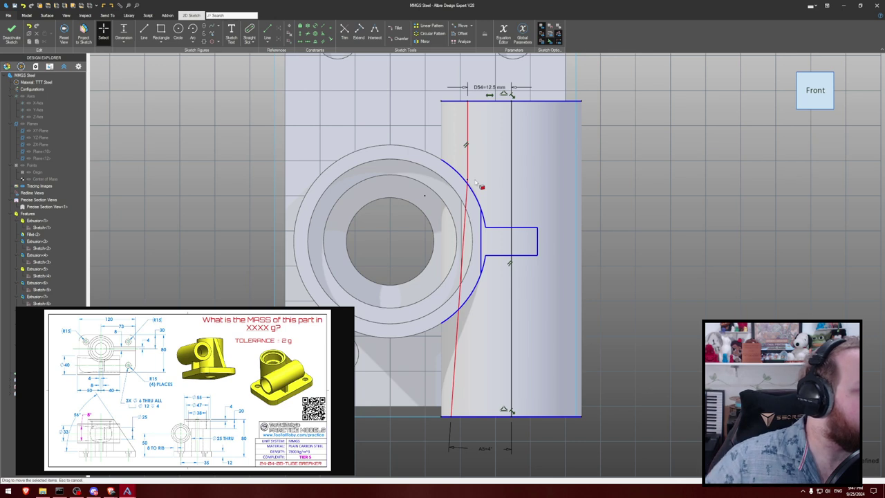
key(Delete)
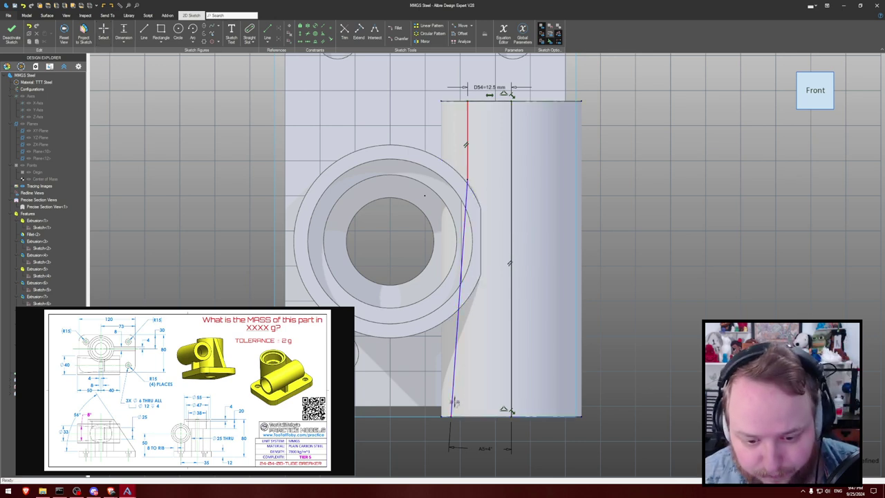
click(450, 416)
click(511, 416)
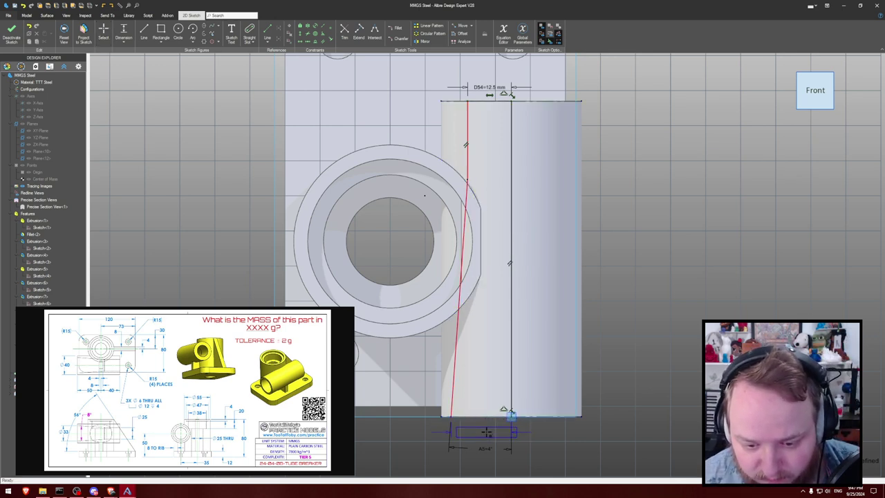
click(487, 431)
text(33)
click(488, 428)
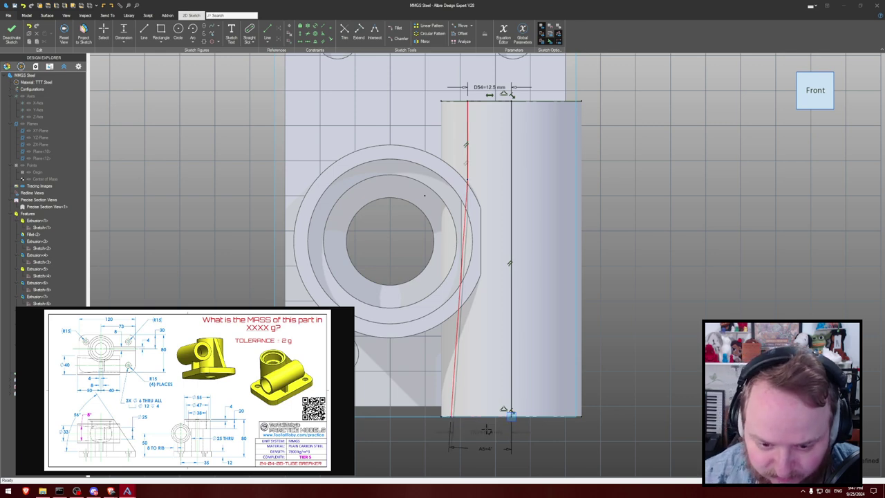
mouse_move(650, 154)
middle_down()
mouse_move(628, 162)
mouse_move(588, 148)
mouse_move(671, 154)
mouse_move(665, 167)
middle_up()
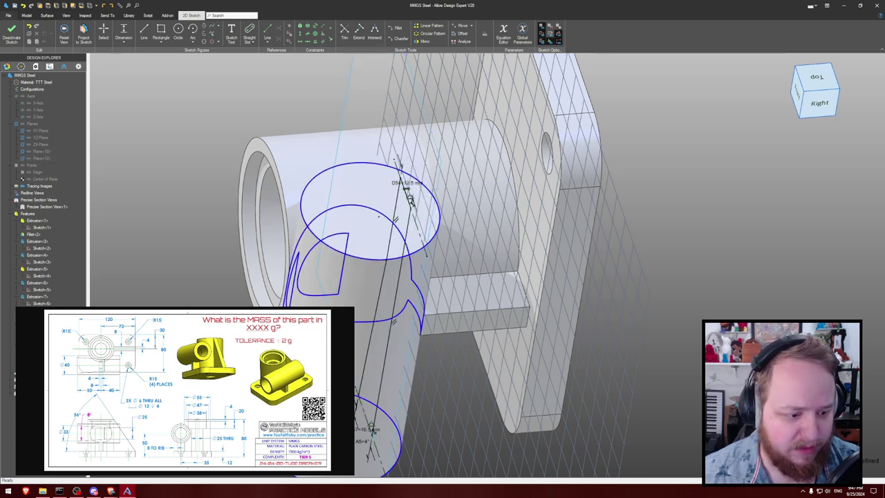
click(12, 32)
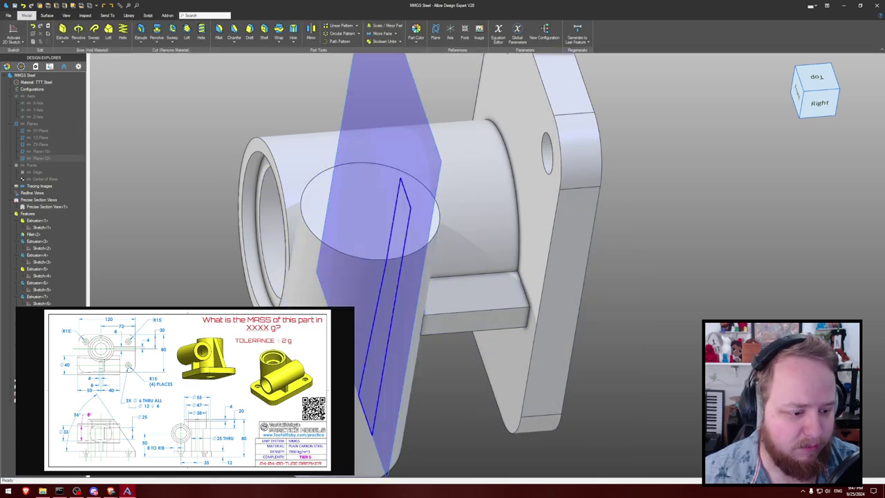
- Undo the offset plane's deletion, review the plane's definition and accept it
middle_drag(175, 303, 190, 357)
right_drag(206, 262, 205, 216)
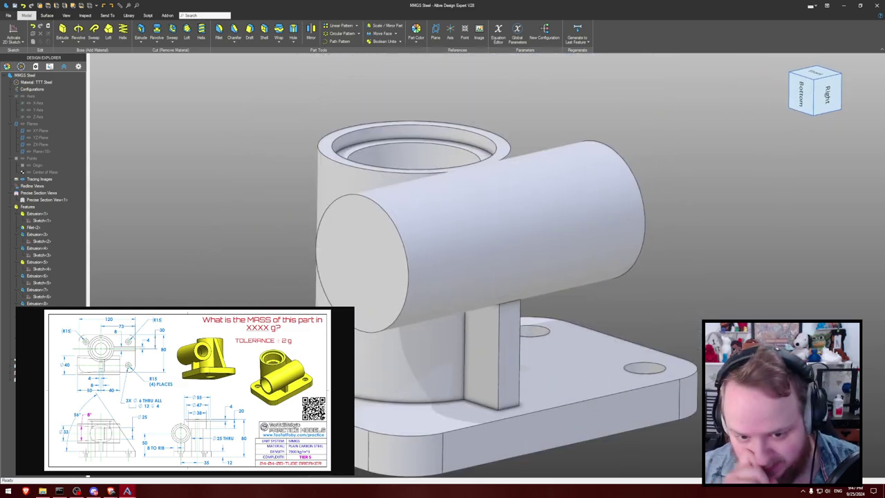
right_drag(177, 279, 147, 179)
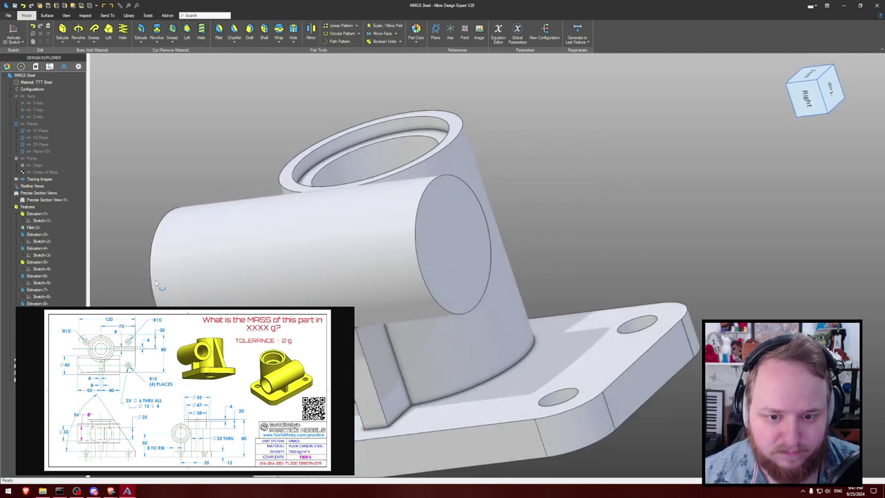
middle_drag(145, 177, 250, 180)
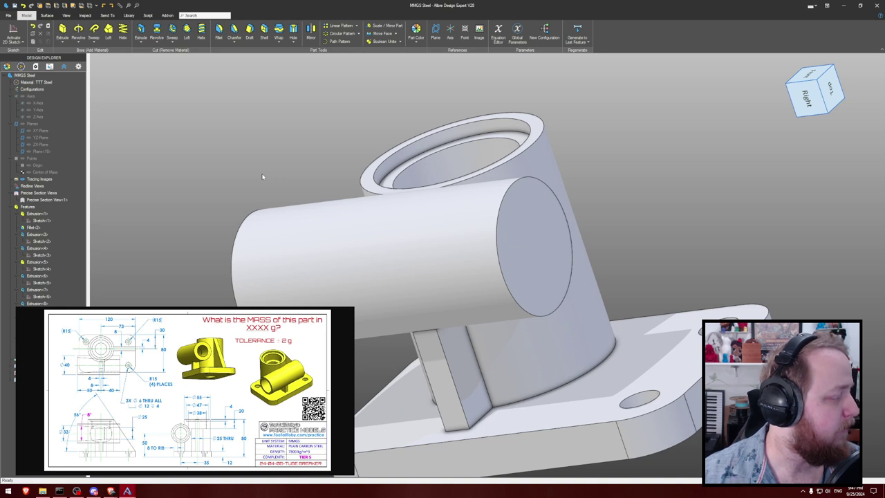
key(ctrl+z)
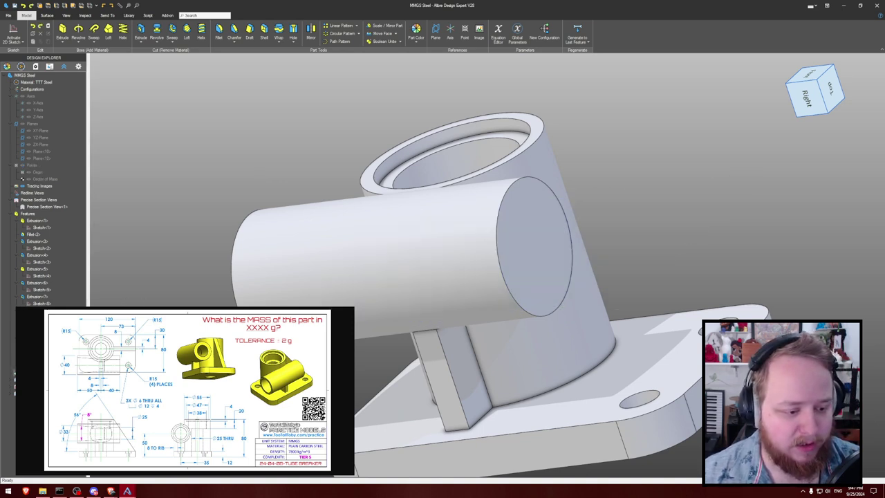
key(ctrl+z)
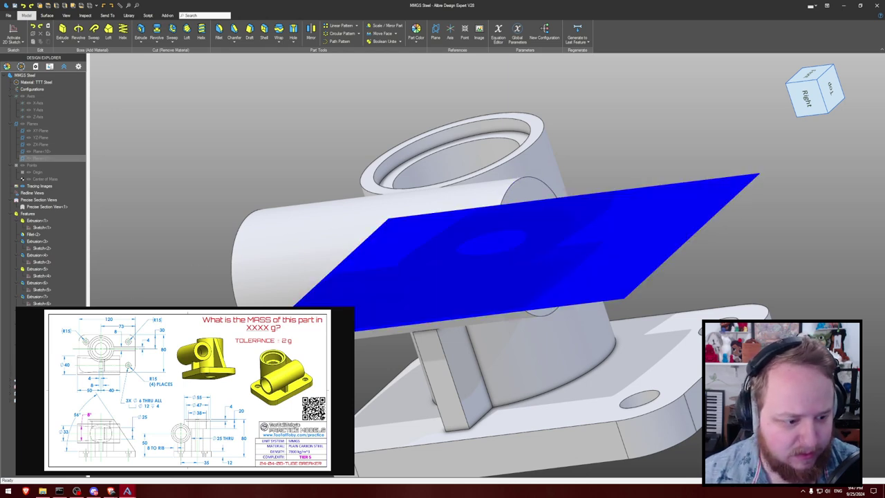
double_click(41, 158)
middle_drag(171, 277, 156, 277)
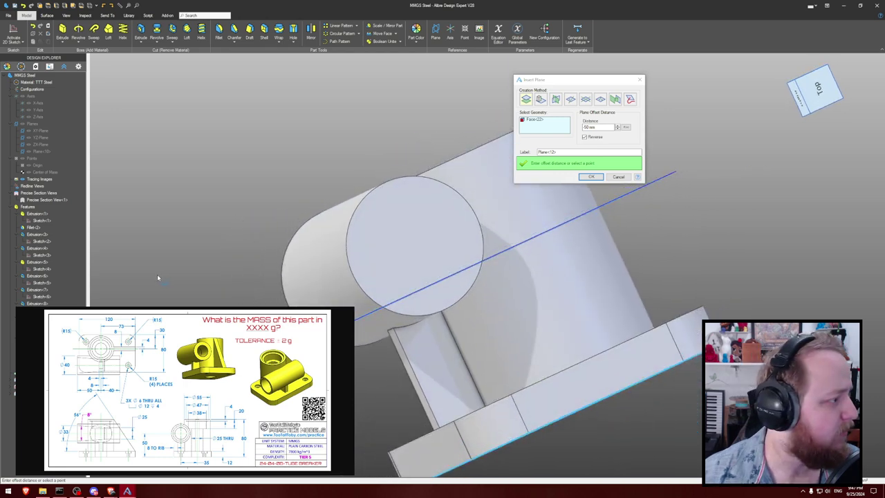
middle_drag(157, 275, 175, 267)
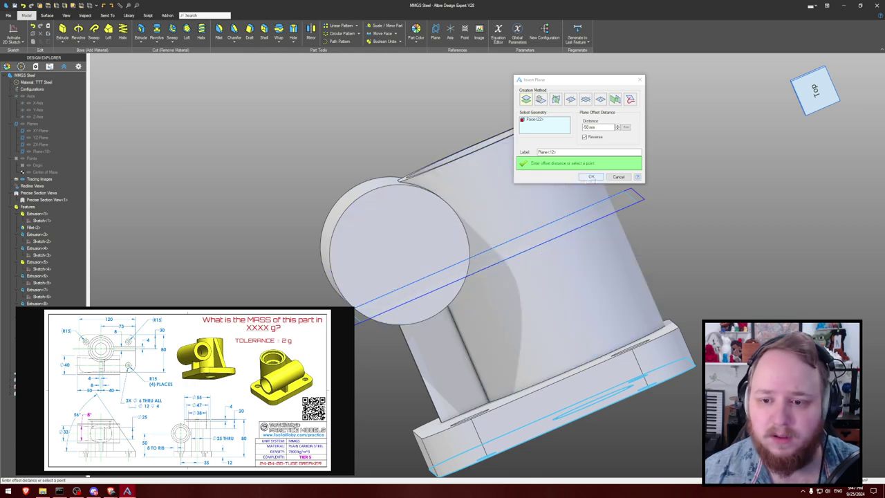
click(591, 177)
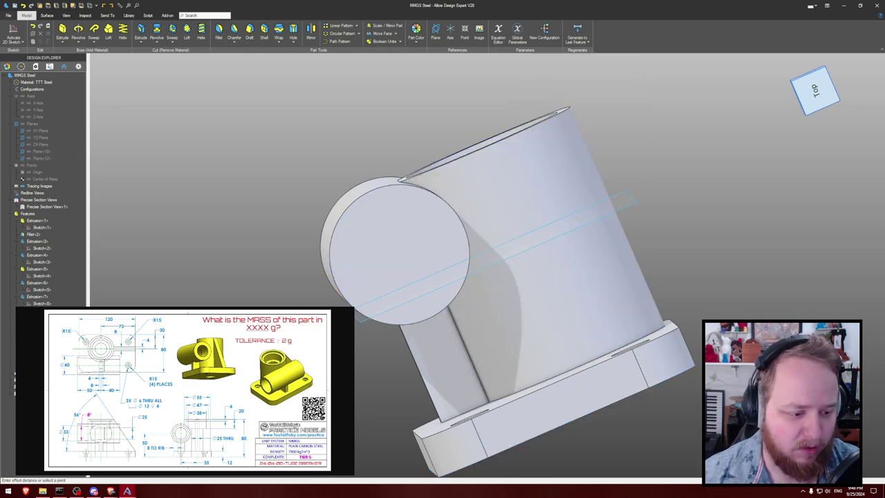
- Delete the offset plane through the cross tube and review the rib's extrusion settings
click(468, 266)
key(Delete)
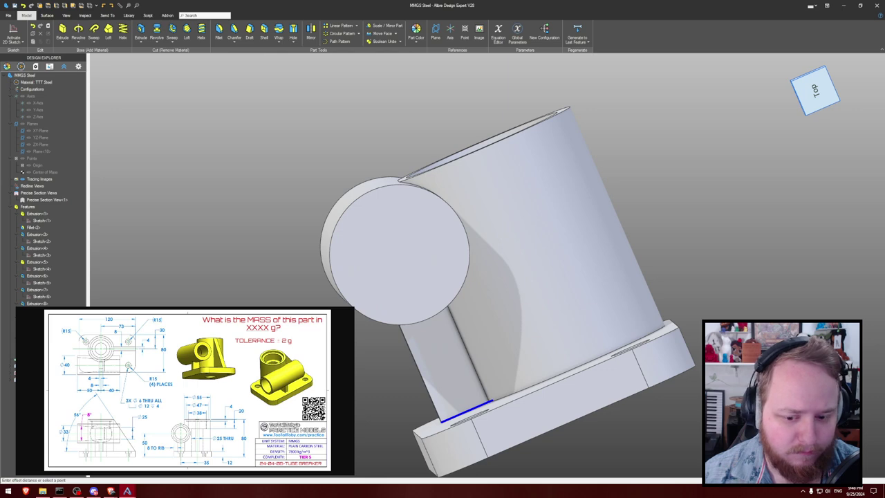
double_click(448, 364)
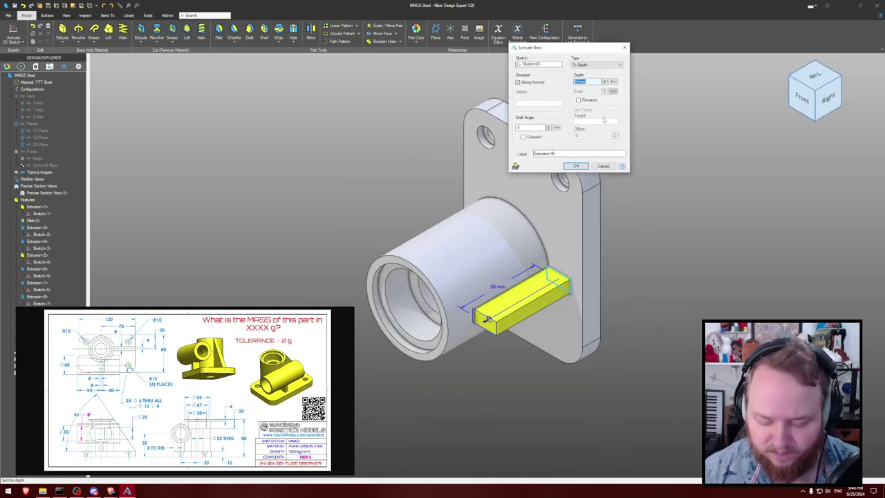
key(Return)
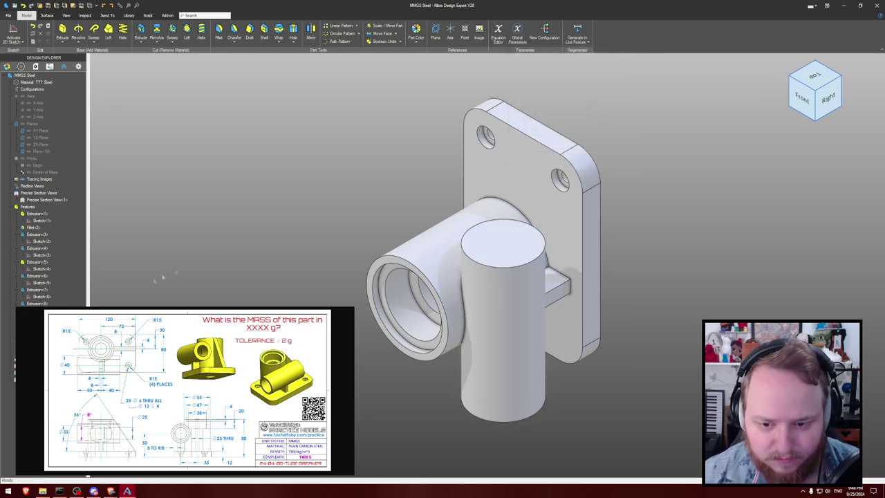
- Create a reversed offset plane from the base plate face, running lengthwise through the middle of the cross tube
middle_drag(206, 237, 227, 246)
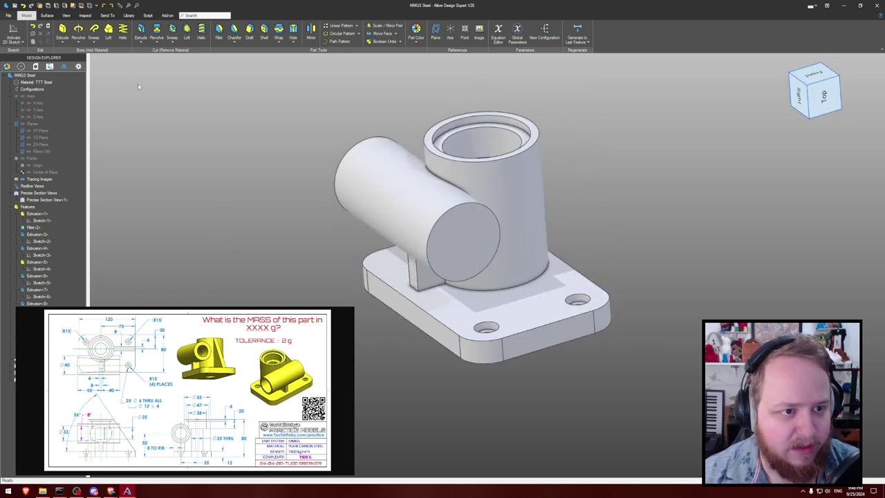
click(435, 31)
middle_drag(449, 229, 503, 304)
click(503, 269)
drag(611, 127, 564, 126)
click(584, 137)
click(591, 177)
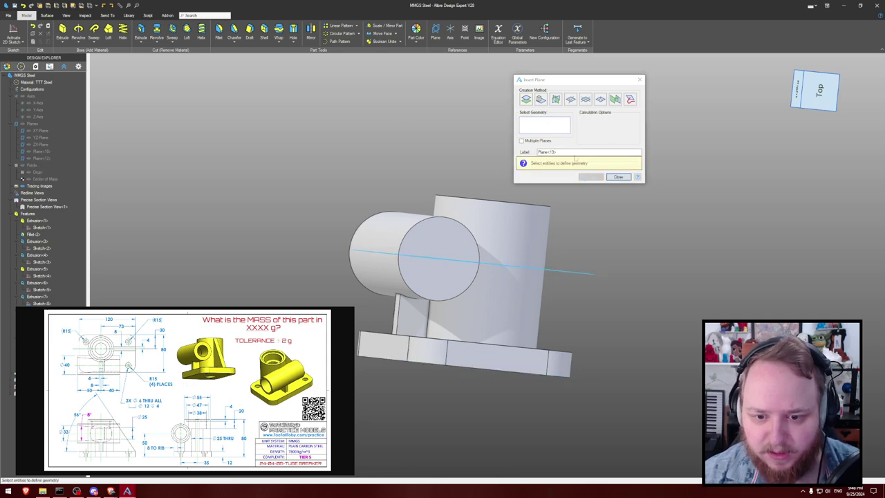
click(617, 177)
- Start a sketch on the new offset plane and project both ends of the cross tube as reference figures
middle_drag(396, 129, 392, 167)
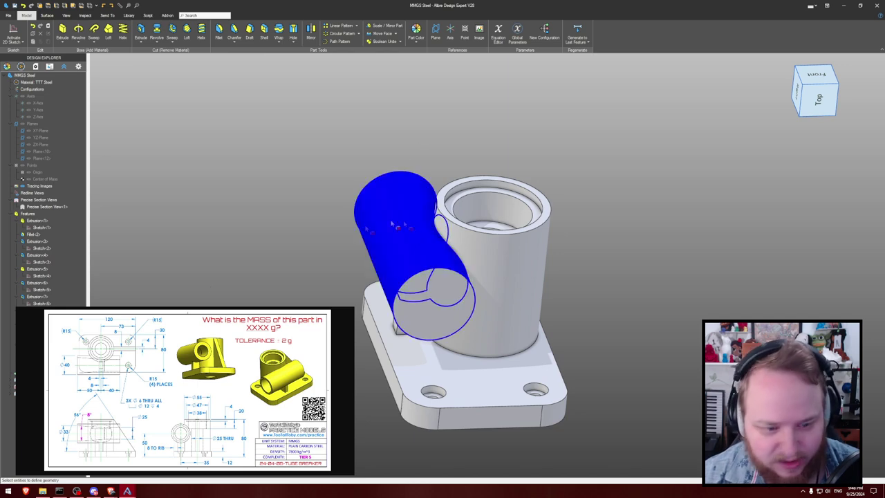
click(42, 158)
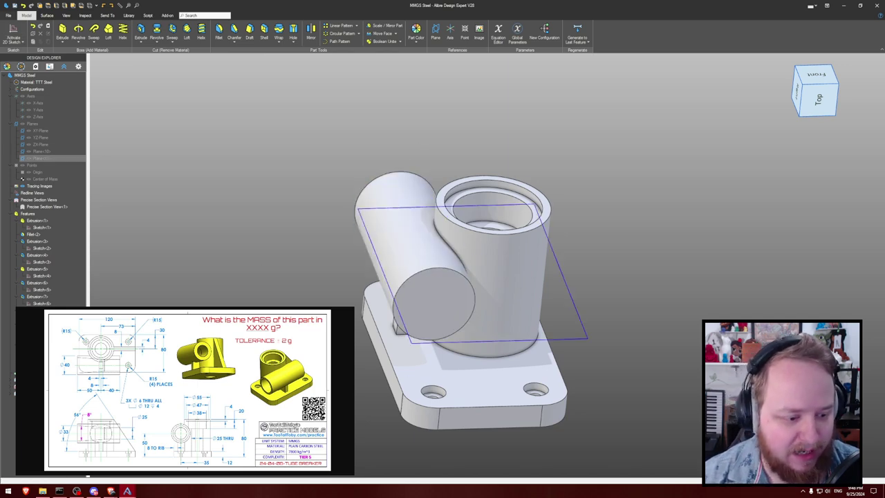
key(ctrl+k)
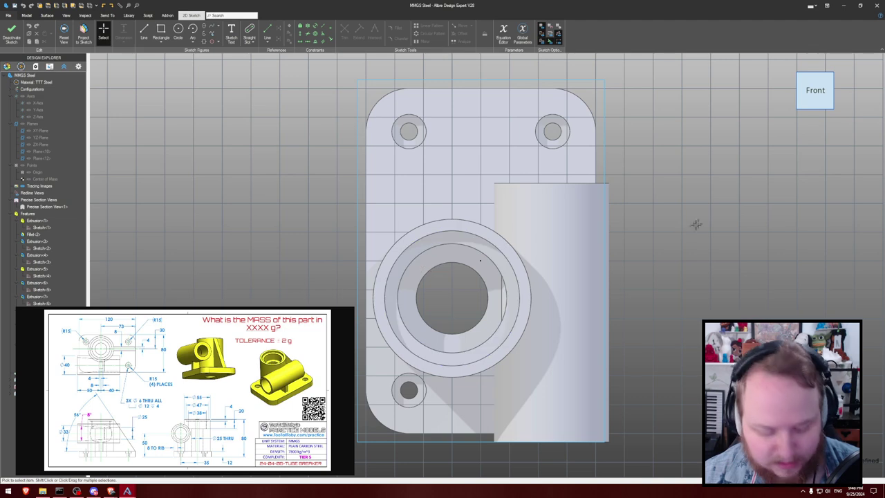
key(p)
click(566, 183)
middle_drag(589, 236, 587, 323)
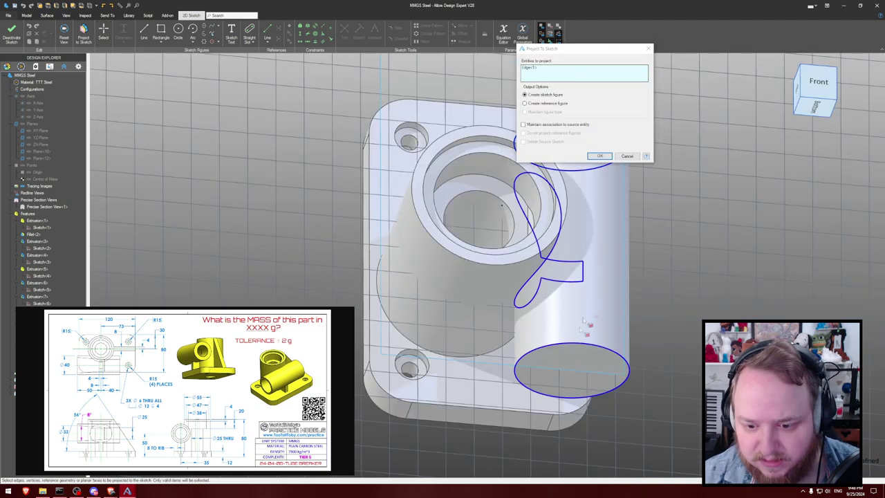
click(587, 352)
click(550, 104)
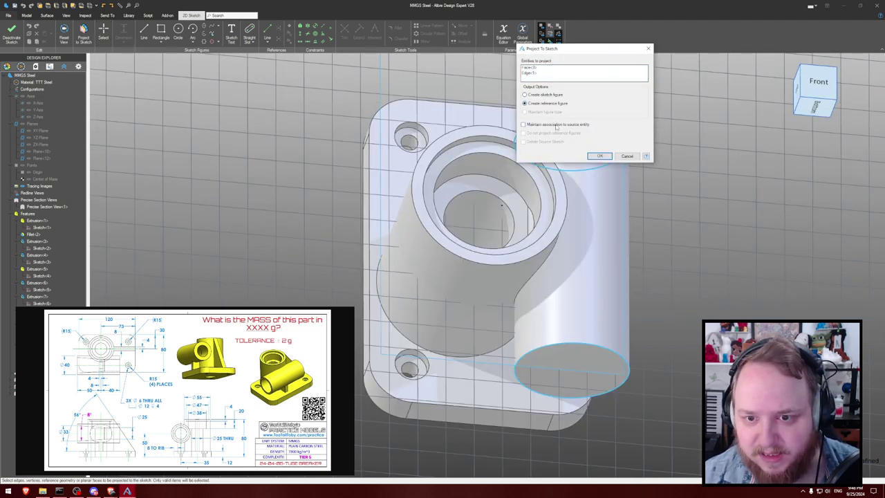
click(600, 156)
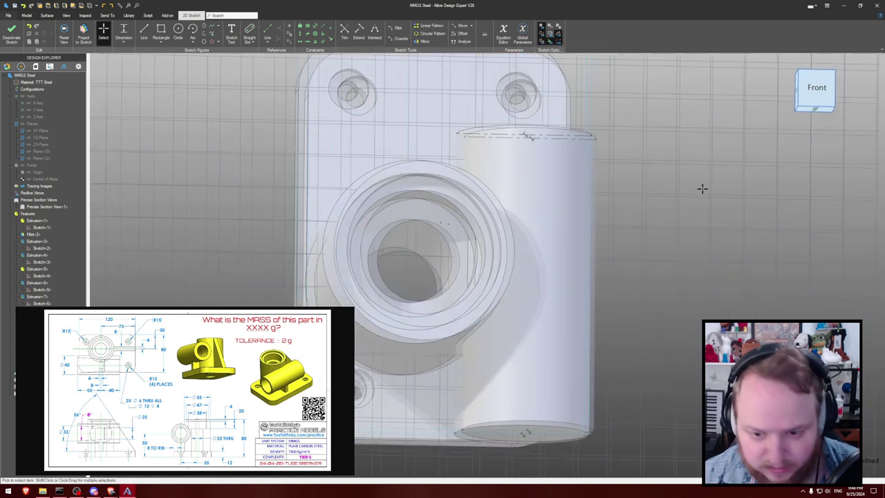
- Draw a closed half-profile: tube centreline, 16.5 mm along one end, a slanted line, a line parallel to the axis and the opposite end
key(l)
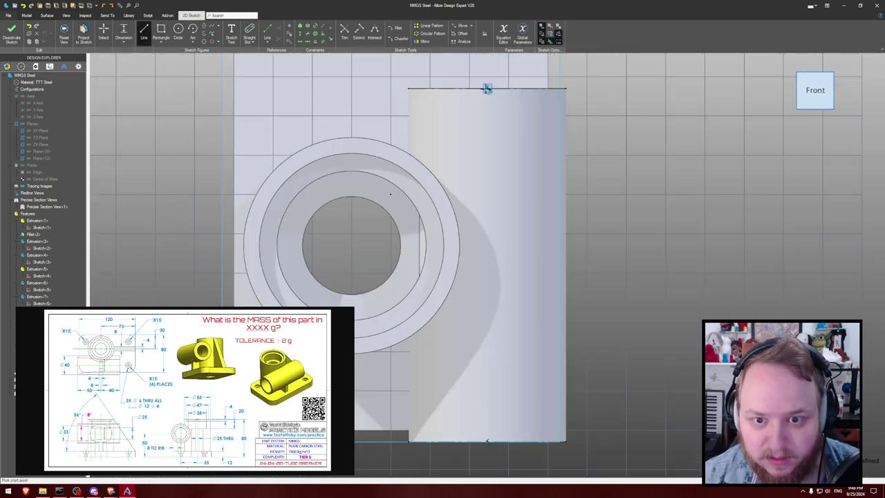
click(488, 88)
click(487, 440)
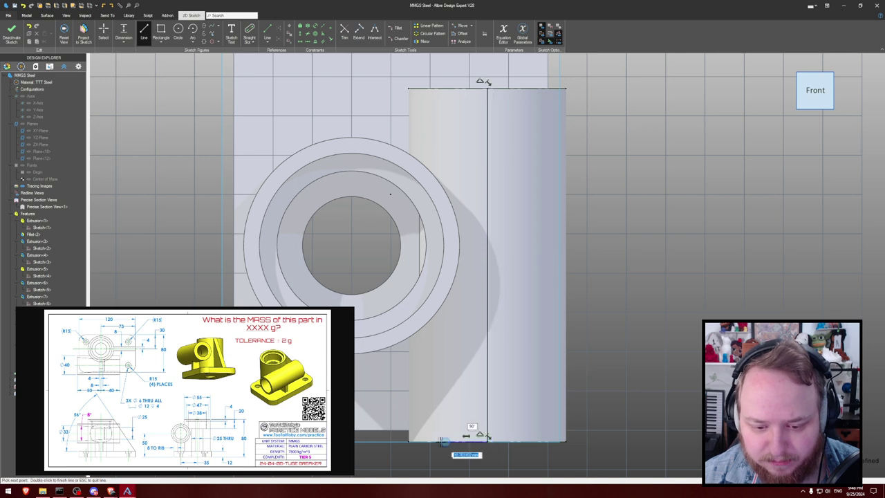
text(3)
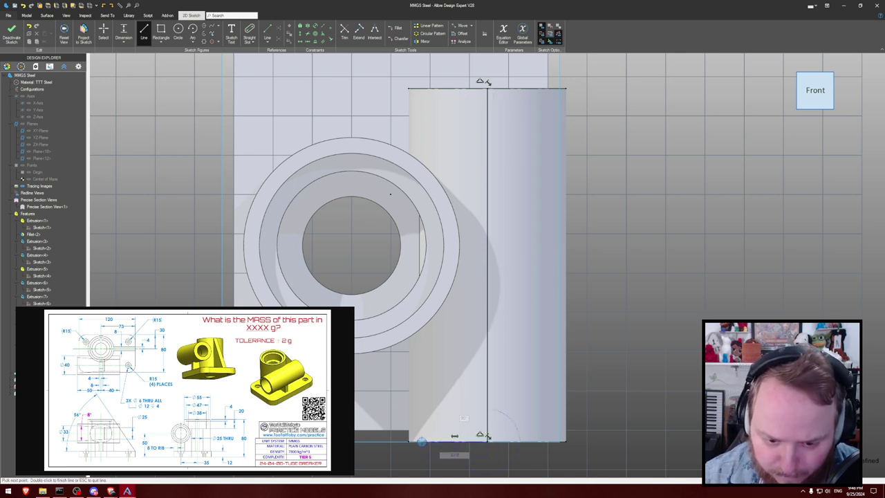
click(422, 441)
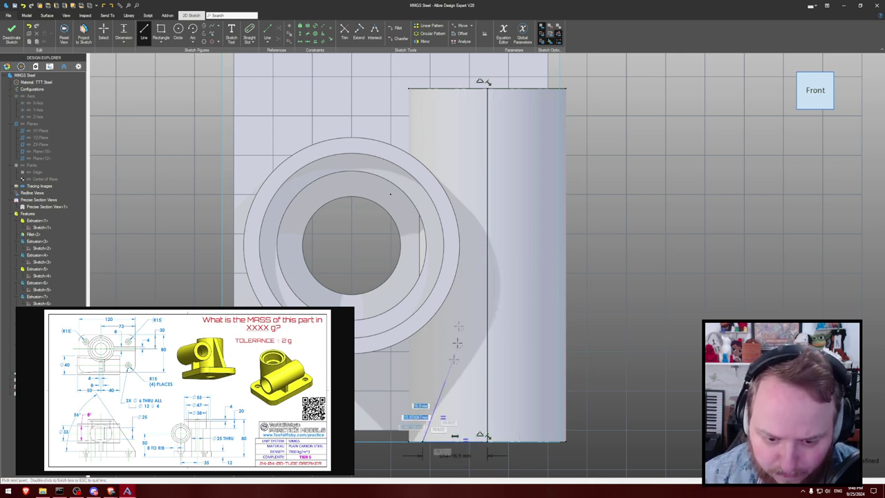
click(441, 173)
click(442, 87)
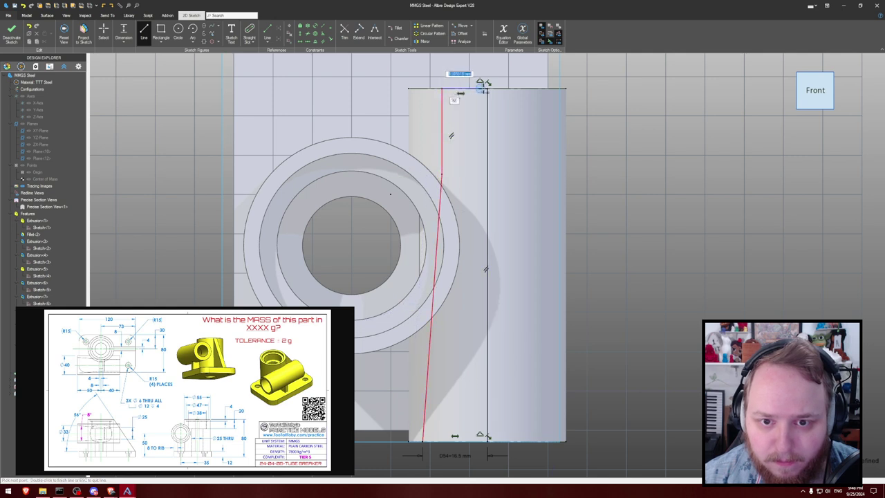
click(487, 88)
key(Escape)
- Dimension the slanted profile line at 4° from the cross tube's axis line
key(d)
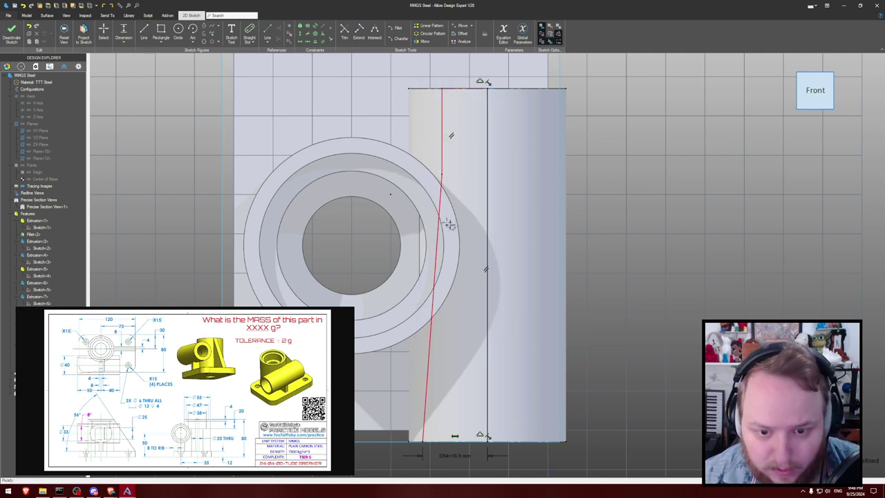
click(438, 214)
click(487, 228)
click(467, 228)
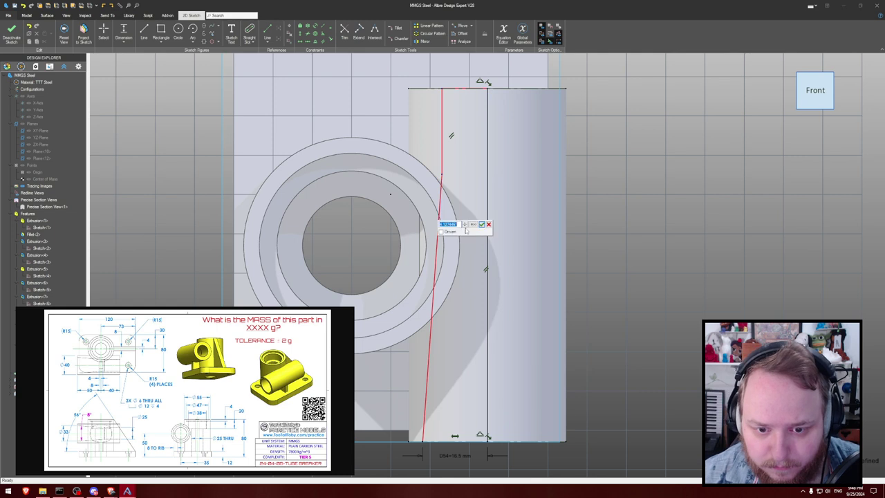
text(4)
key(Return)
- Dimension the half-profile's narrower end as 12.5 mm and exit the sketch
click(457, 88)
click(469, 71)
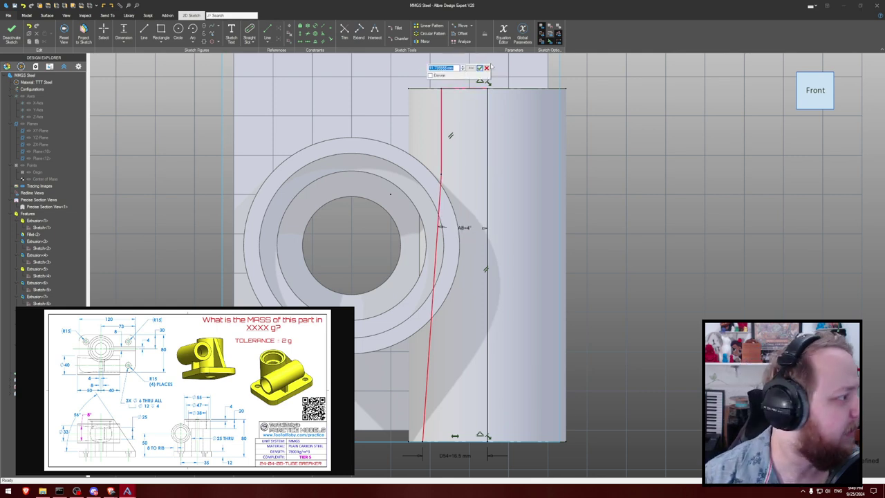
text(12.5)
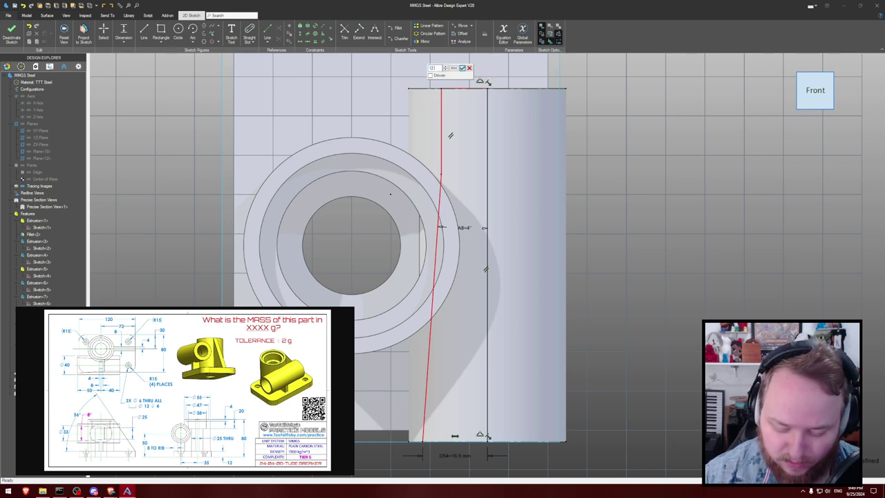
key(Return)
mouse_move(667, 144)
middle_down()
mouse_move(621, 132)
mouse_move(625, 125)
mouse_move(546, 154)
mouse_move(525, 142)
mouse_move(523, 128)
mouse_move(494, 134)
middle_up()
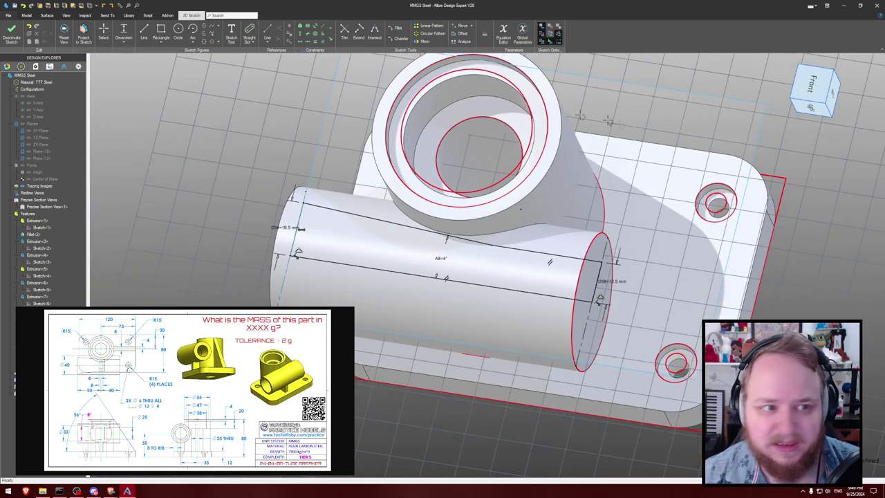
click(11, 31)
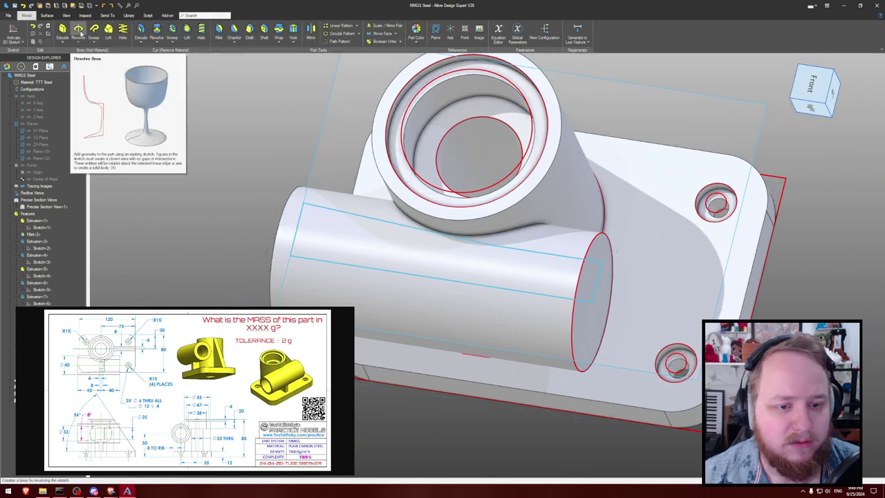
click(157, 33)
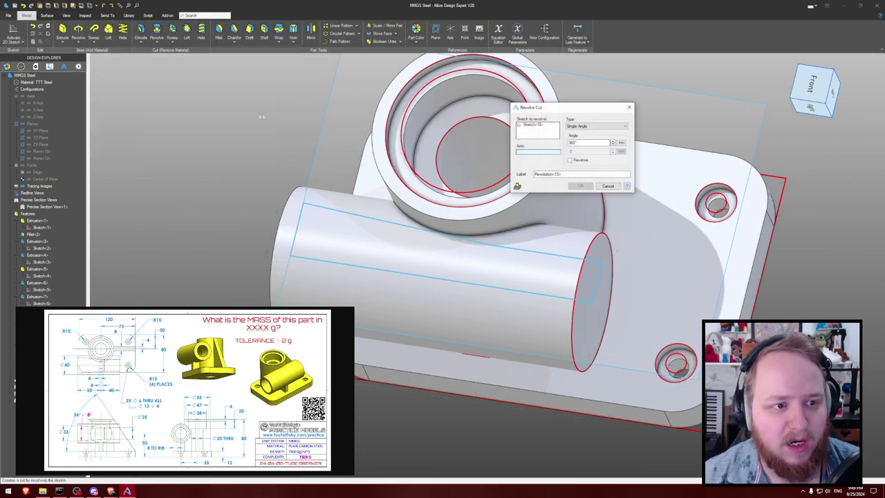
click(551, 152)
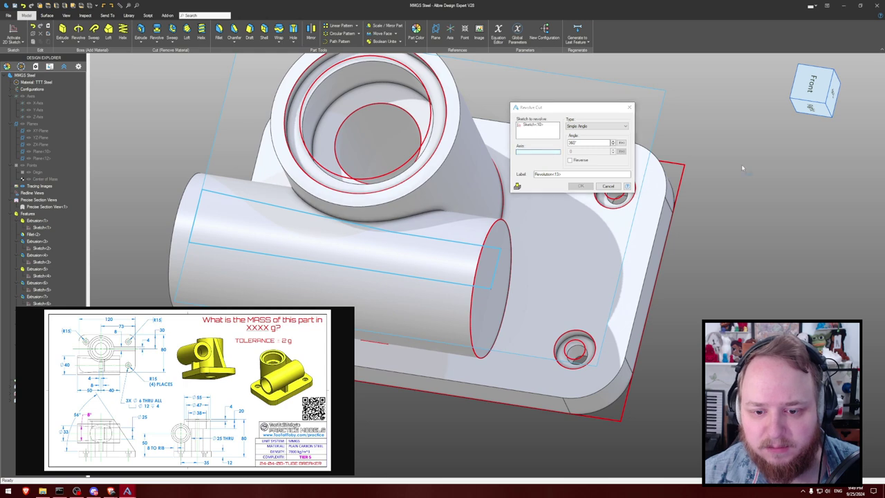
middle_drag(741, 168, 705, 148)
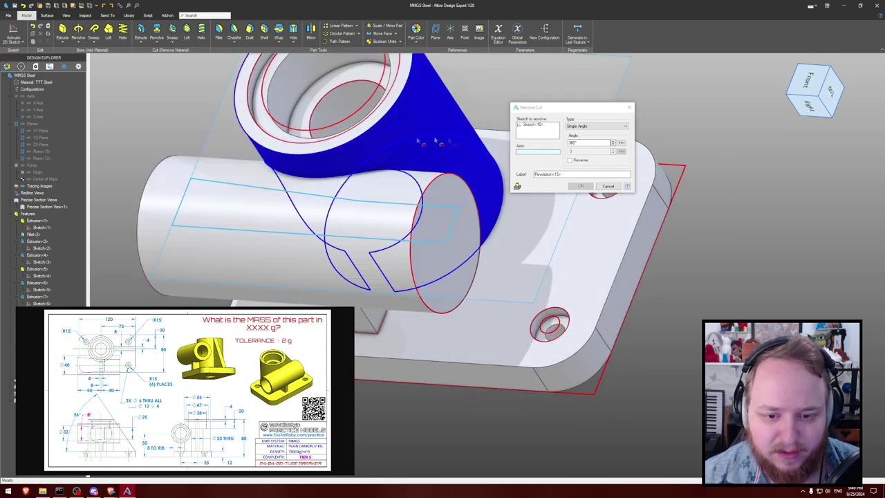
click(438, 246)
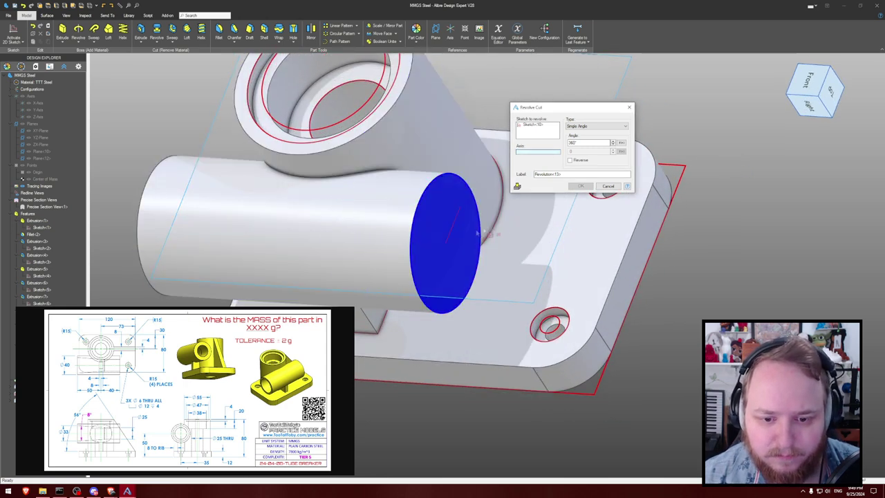
click(571, 174)
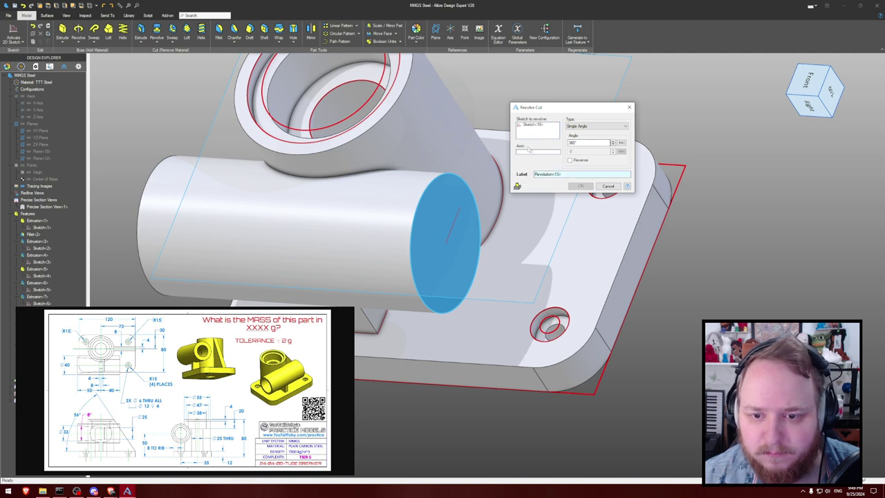
mouse_move(435, 166)
middle_down()
mouse_move(448, 154)
mouse_move(442, 159)
middle_up()
middle_drag(493, 74, 470, 78)
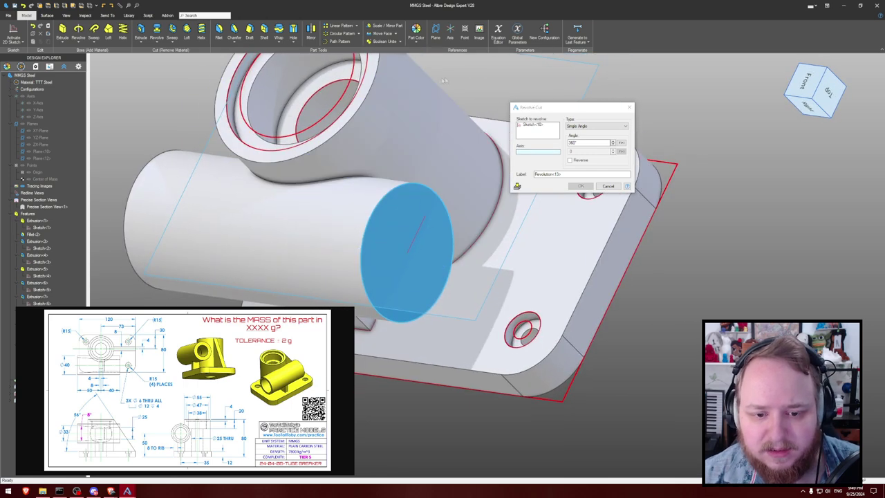
click(608, 186)
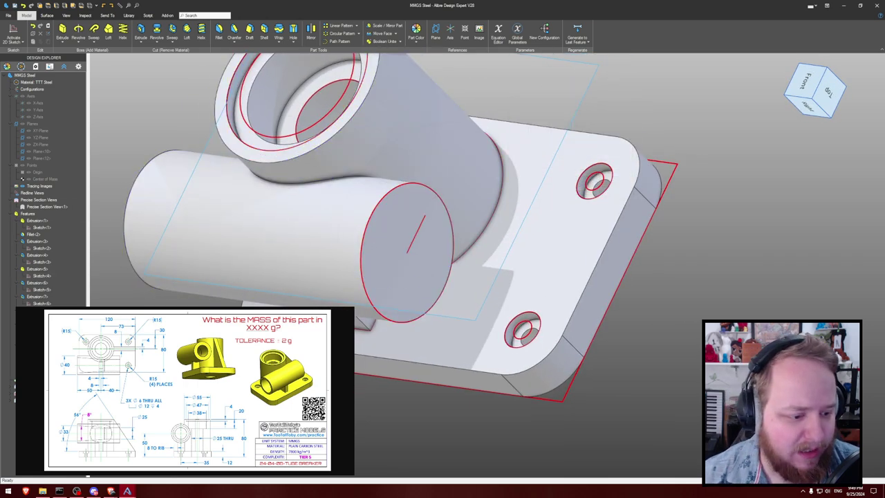
double_click(214, 226)
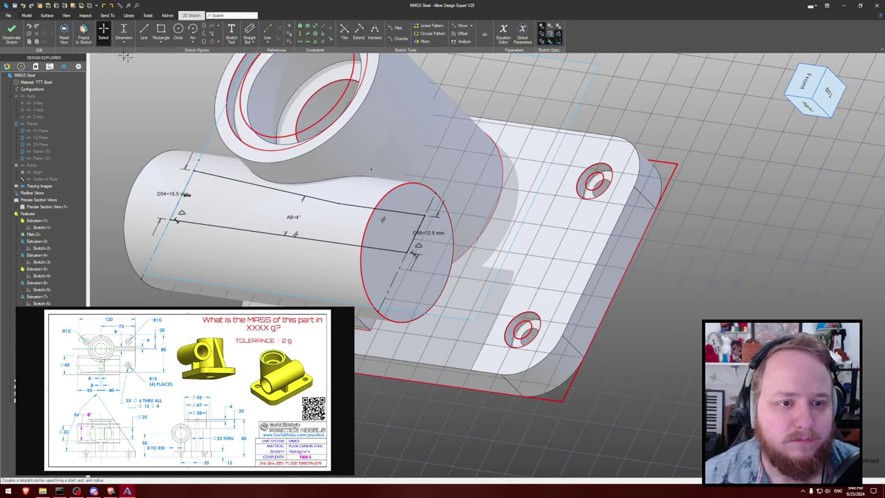
click(12, 33)
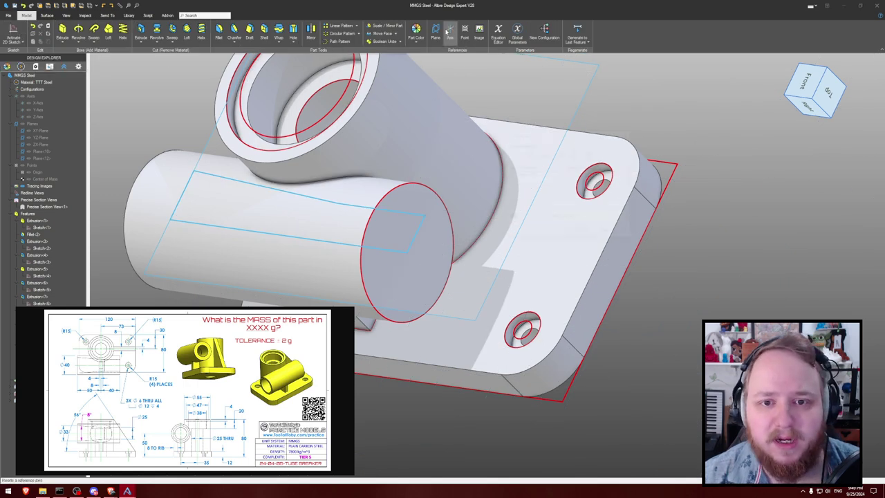
click(450, 31)
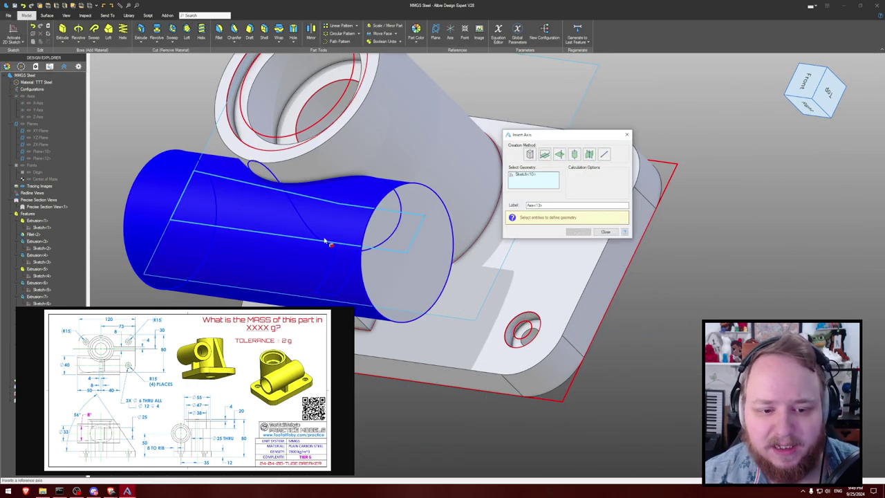
click(528, 177)
key(Delete)
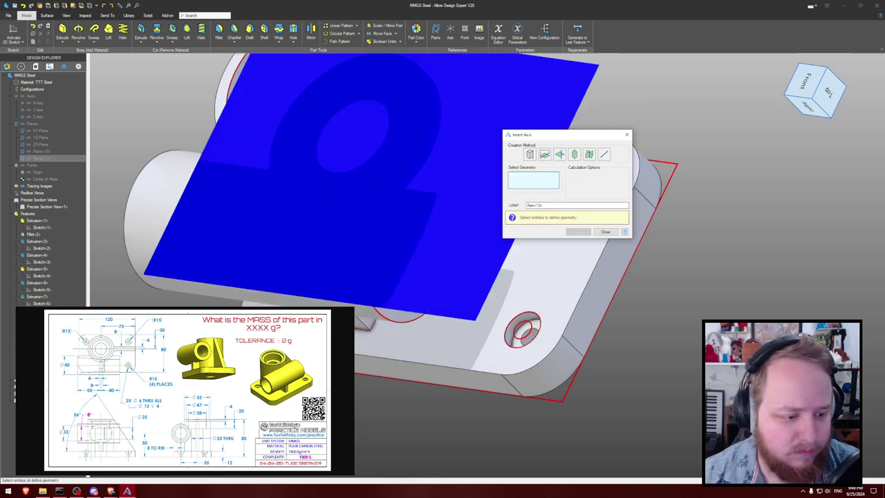
click(326, 200)
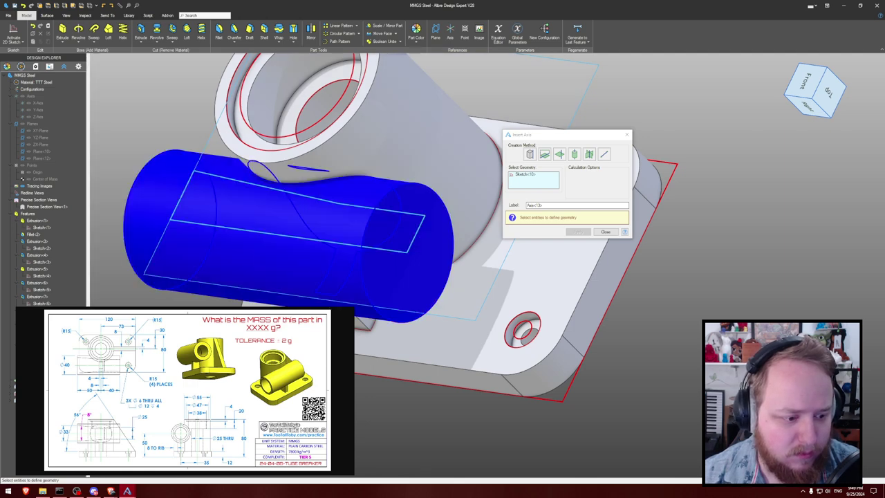
click(415, 237)
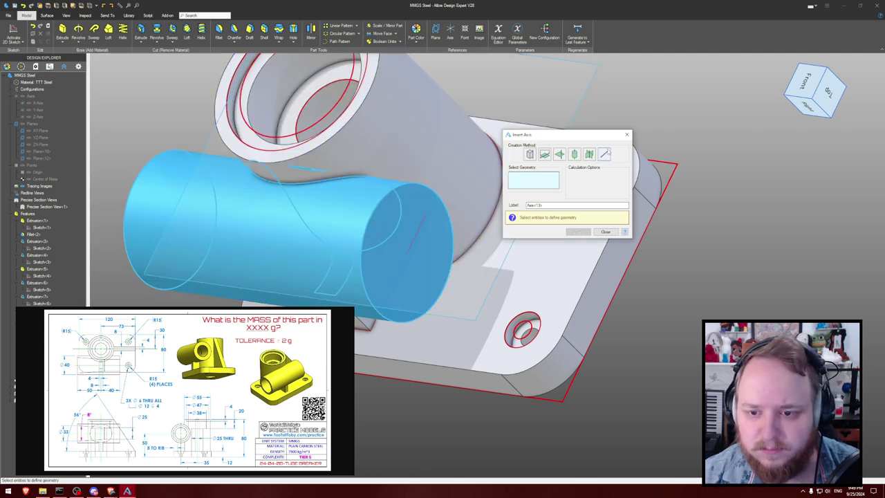
click(312, 211)
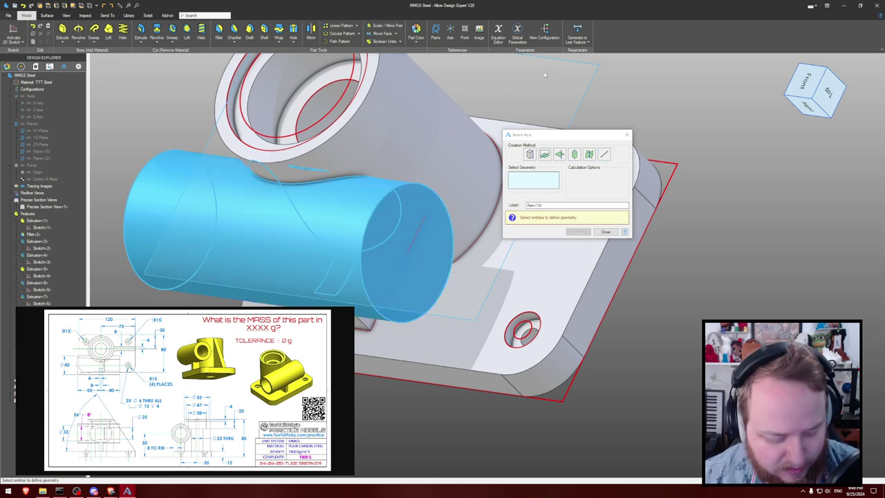
key(ctrl+h)
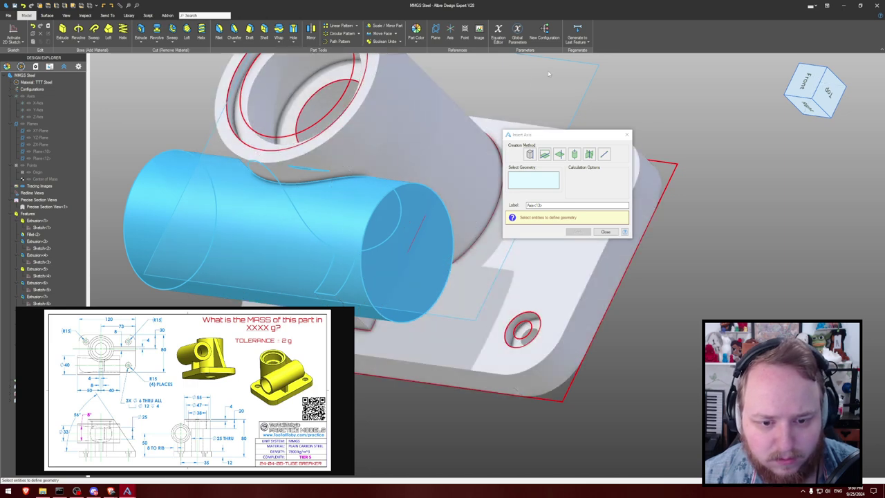
click(627, 134)
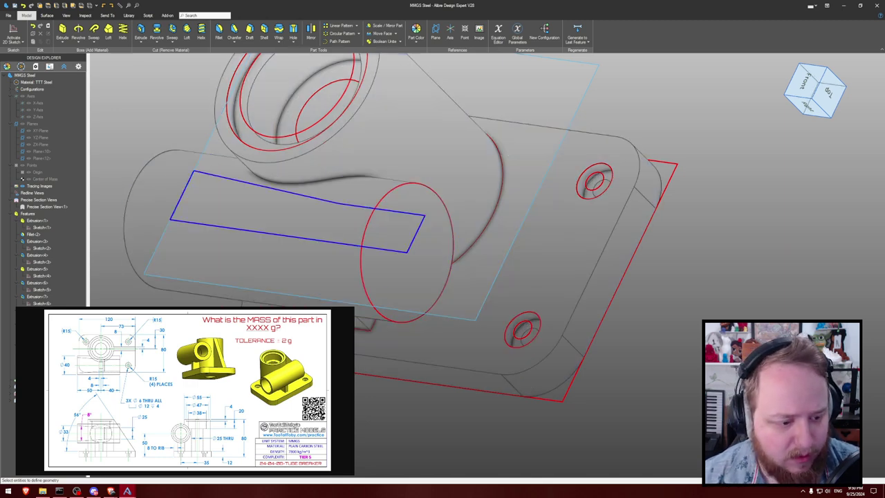
- Switch to wireframe display and revolve-cut the tapered half-profile sketch 360° about the cross tube's centreline
key(w)
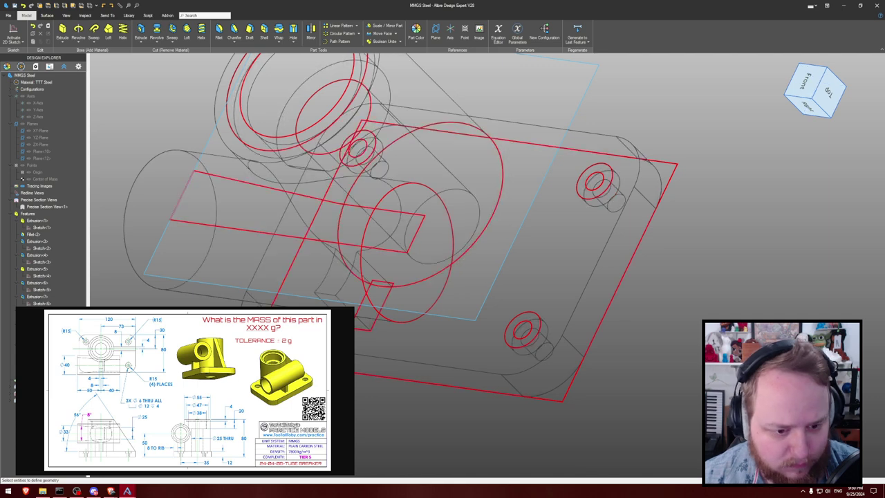
middle_drag(442, 249, 427, 236)
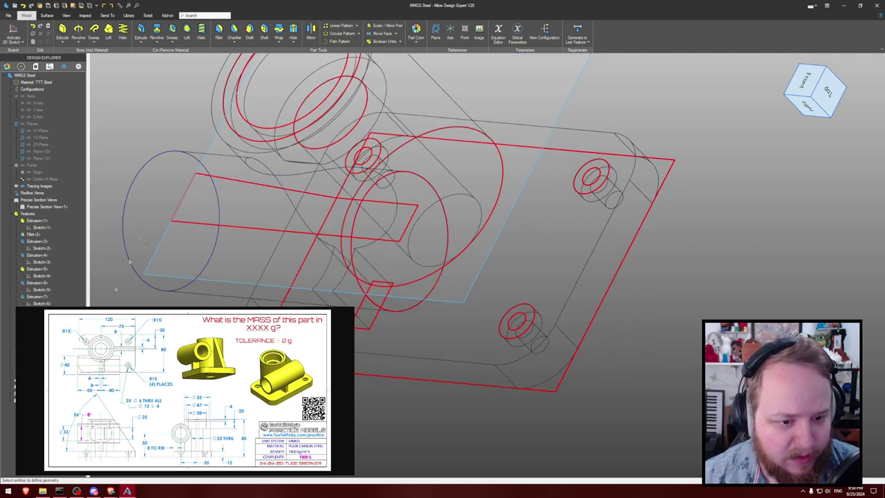
click(156, 30)
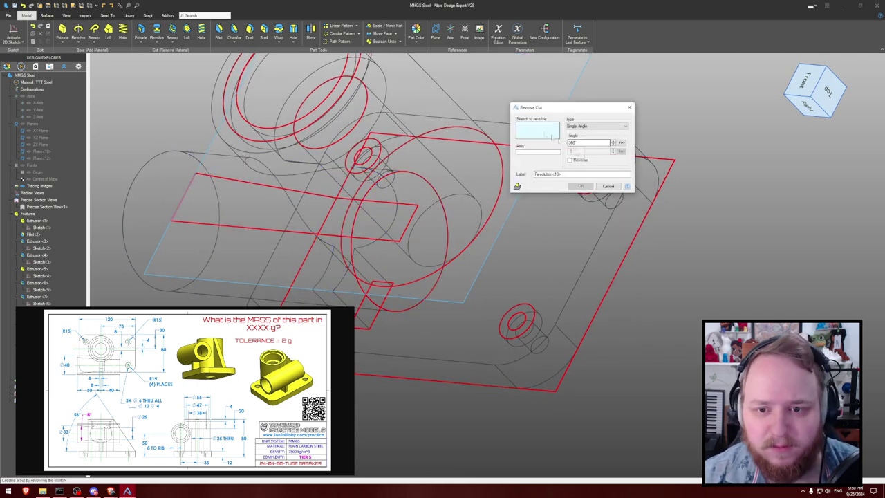
click(229, 284)
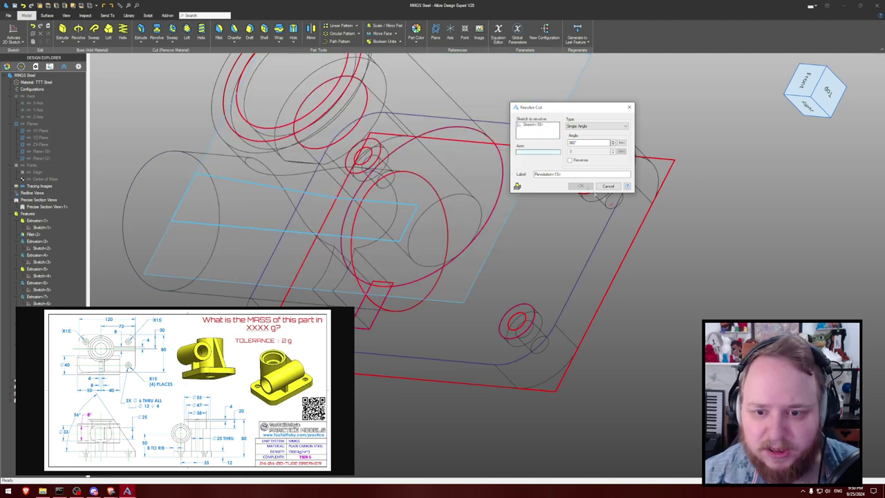
click(222, 228)
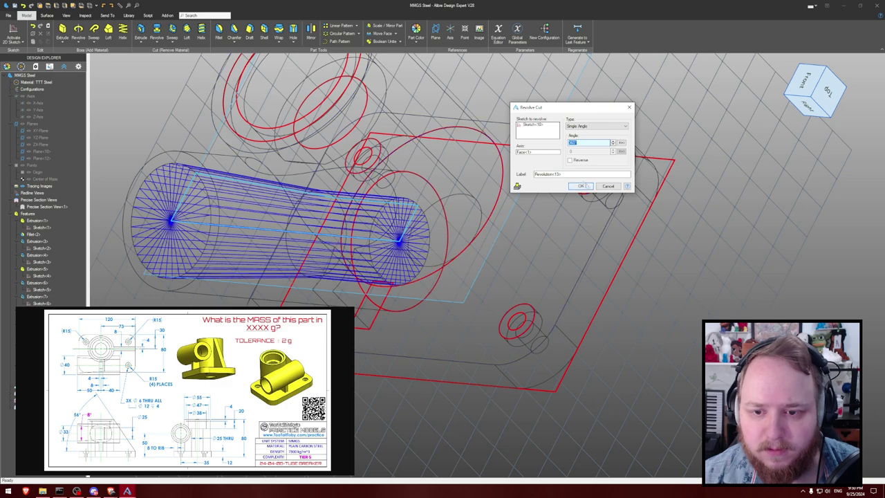
click(581, 186)
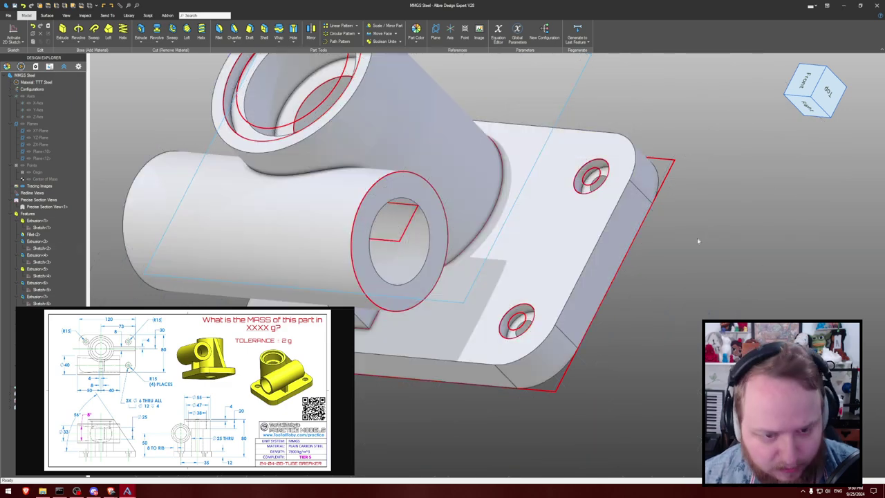
- Insert a reference plane offset 30 mm from the base plate's long side face
middle_drag(690, 254, 600, 250)
click(668, 244)
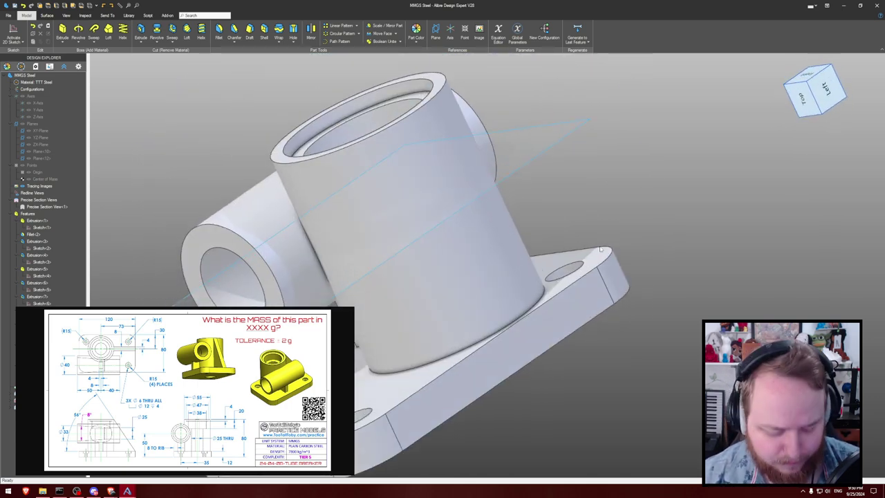
middle_drag(634, 206, 678, 205)
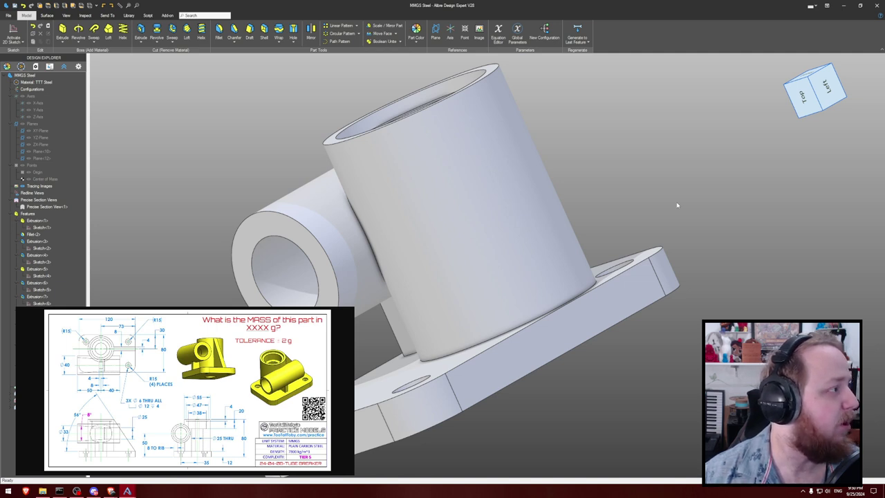
middle_drag(677, 204, 652, 189)
click(439, 35)
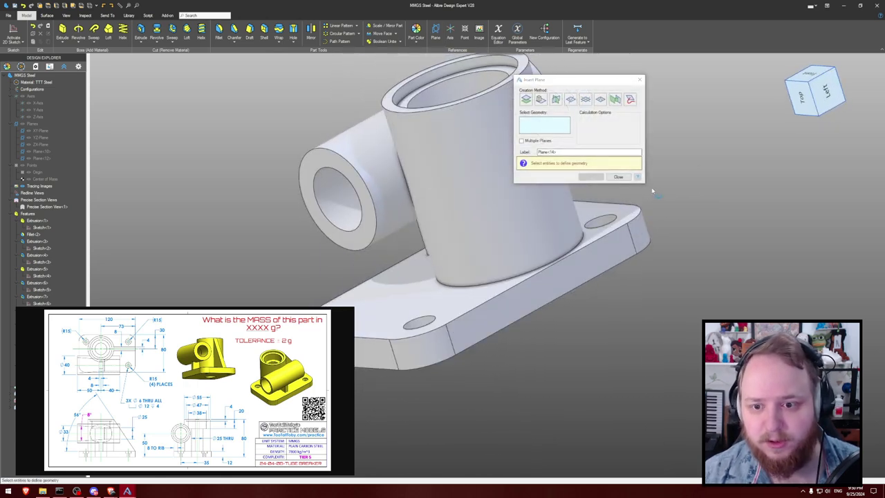
click(596, 274)
middle_drag(697, 157, 701, 158)
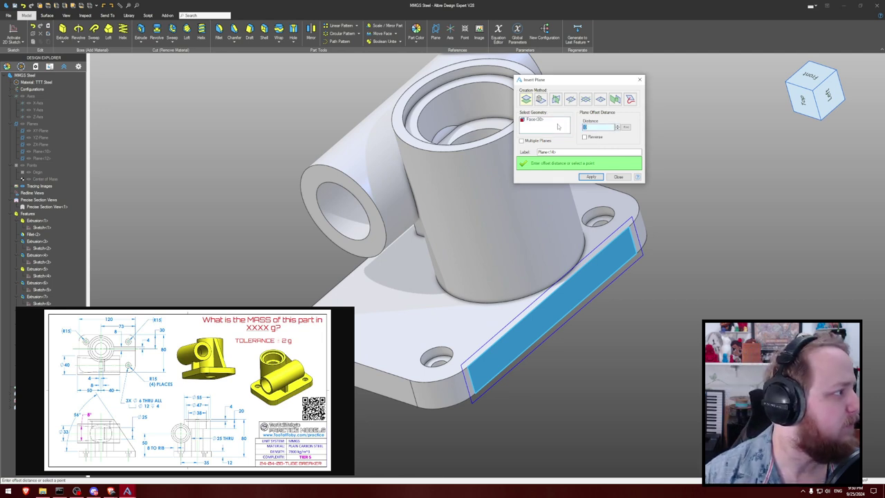
text(30)
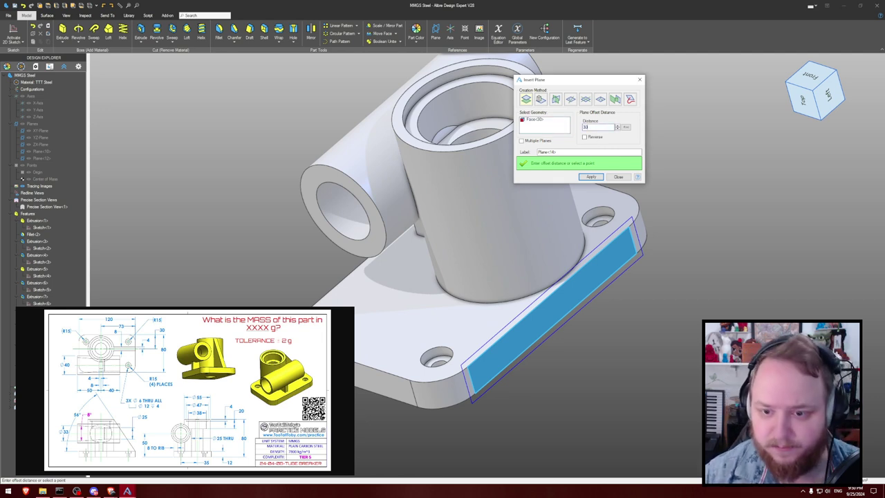
click(591, 177)
click(618, 177)
middle_drag(691, 158, 667, 143)
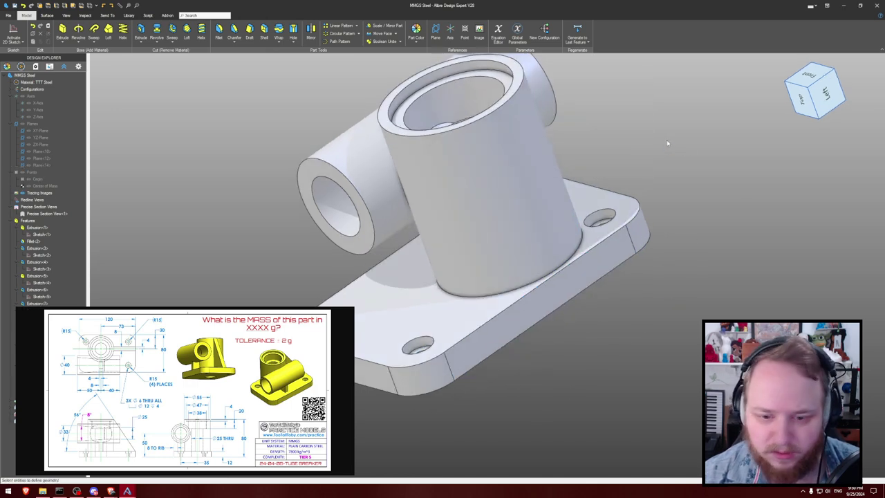
- Start a sketch on the new offset plane and project the base plate's end edge and the upright tube's rim as associated reference figures
click(14, 32)
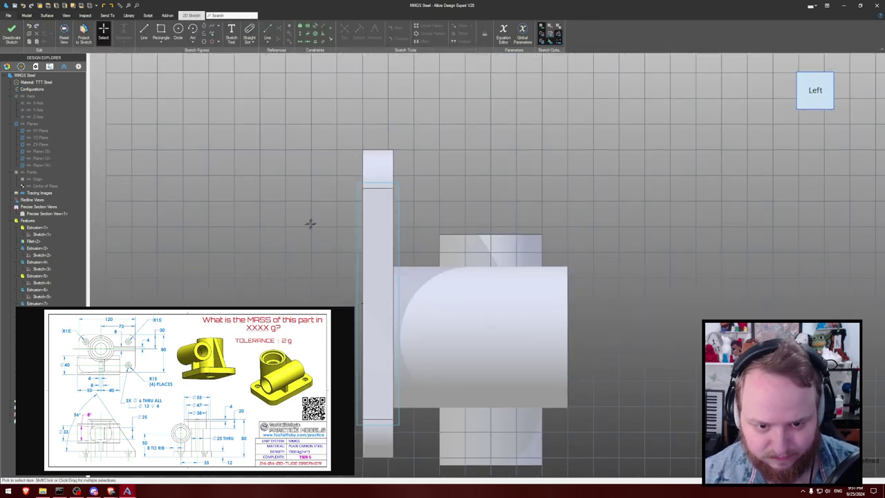
key(l)
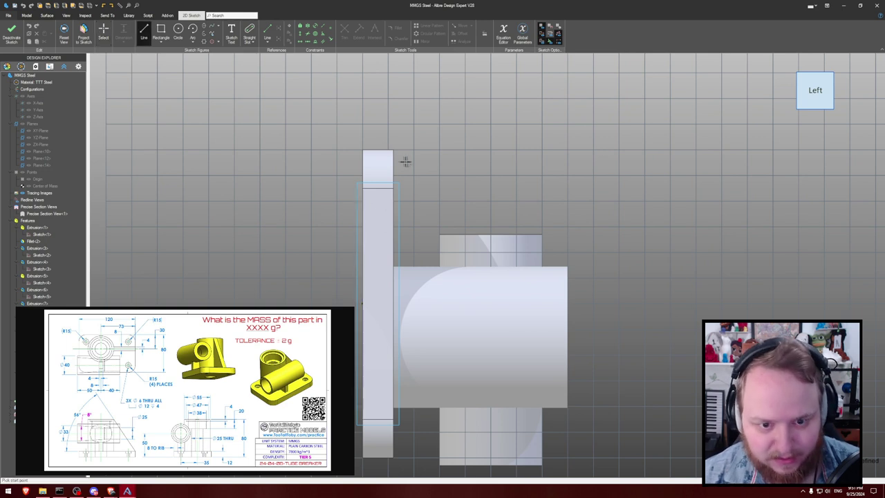
key(p)
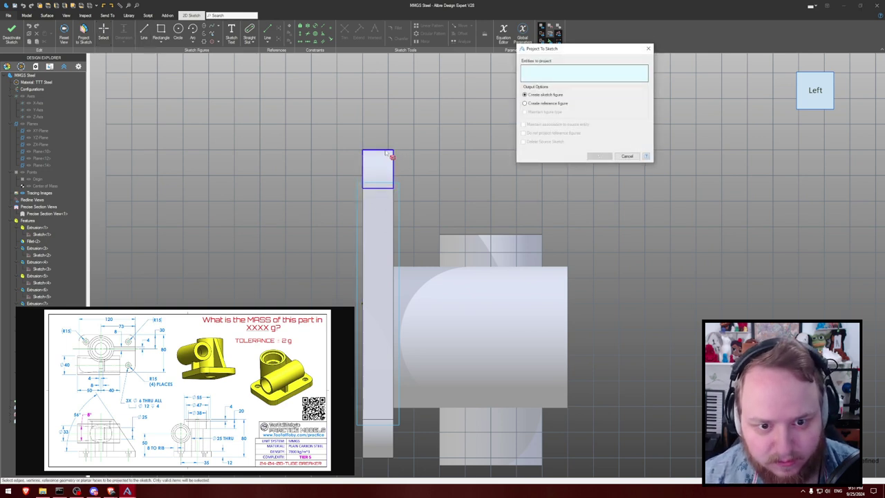
click(386, 150)
click(569, 269)
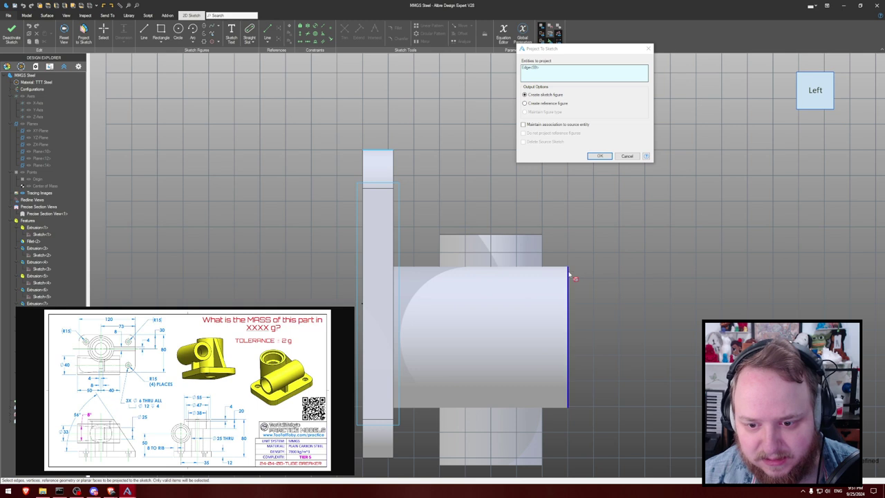
click(600, 156)
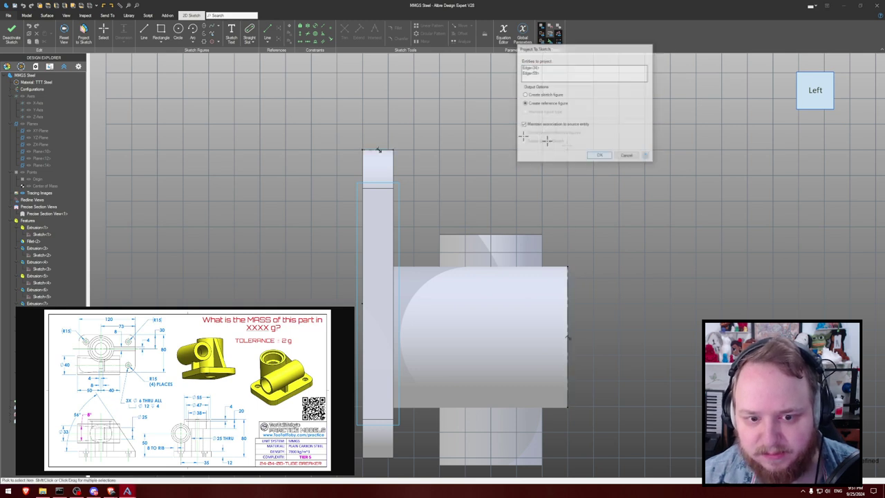
- Sketch a closed triangular rib profile along the base plate's inner face and the tube's upper edge, sloping back from the rim to the plate corner
key(l)
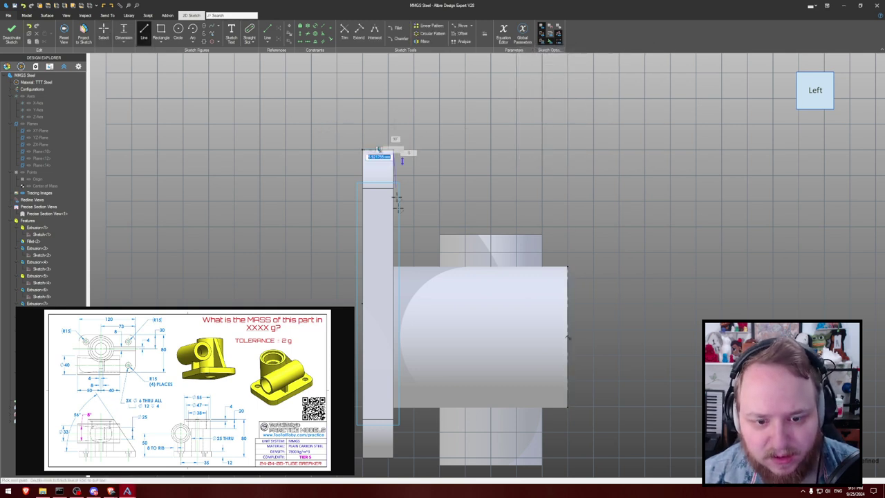
click(393, 151)
click(393, 268)
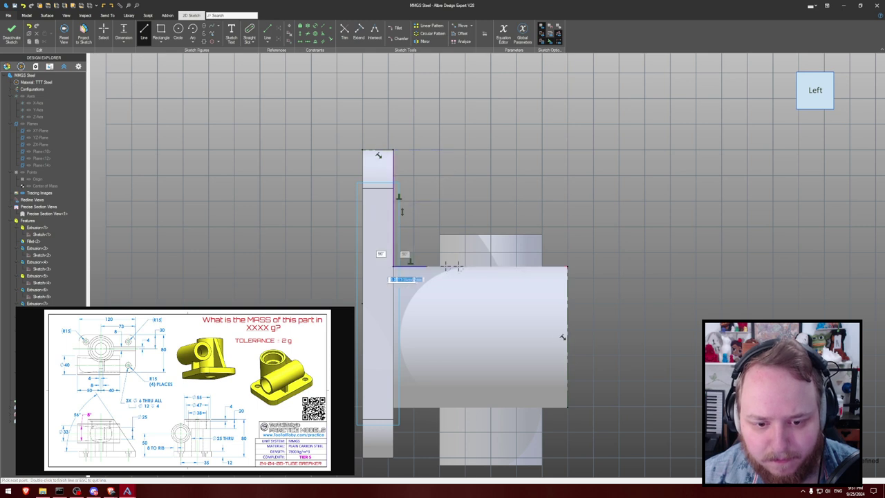
click(568, 269)
click(392, 150)
key(Escape)
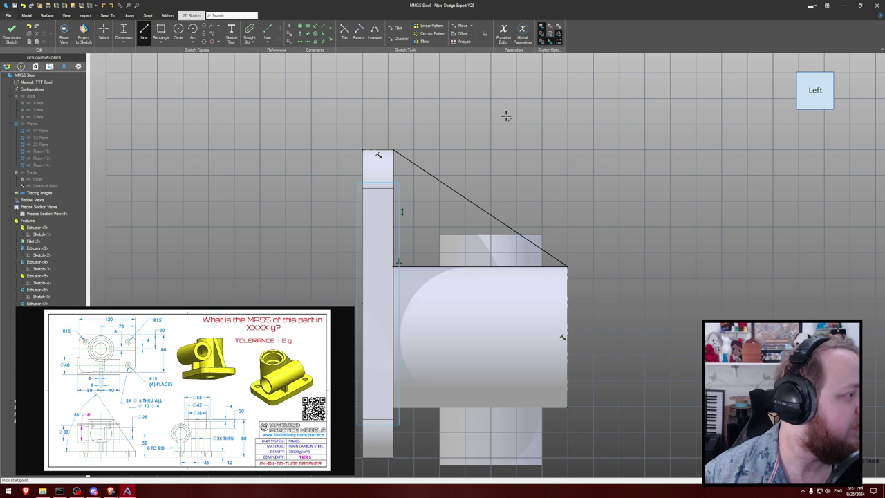
- Try to dimension the sloped line's angle against the other sides of the triangular rib profile
key(d)
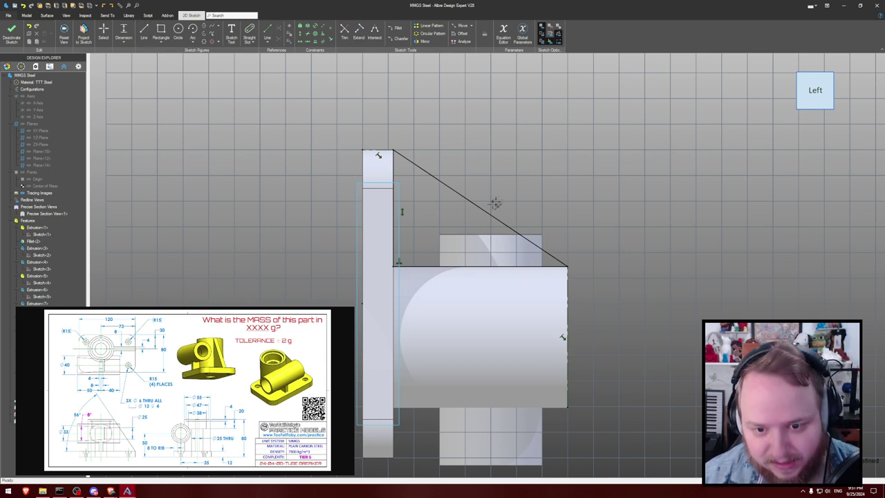
click(489, 213)
click(471, 266)
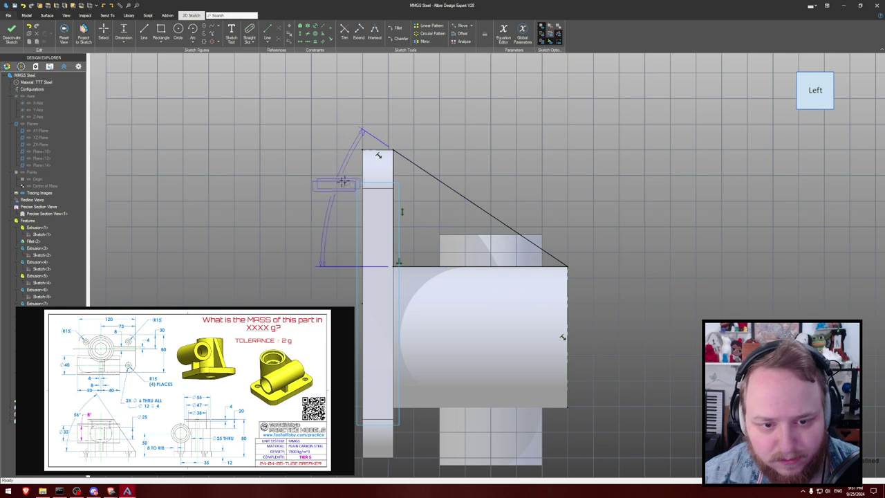
click(444, 221)
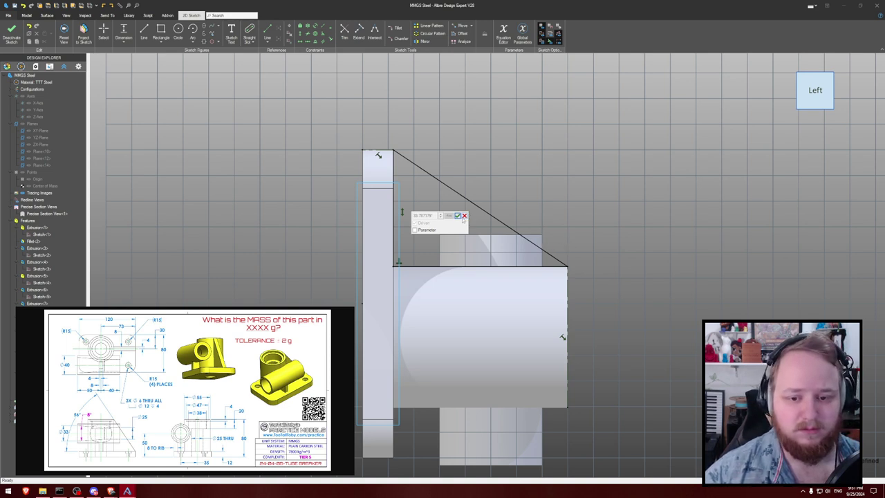
click(464, 215)
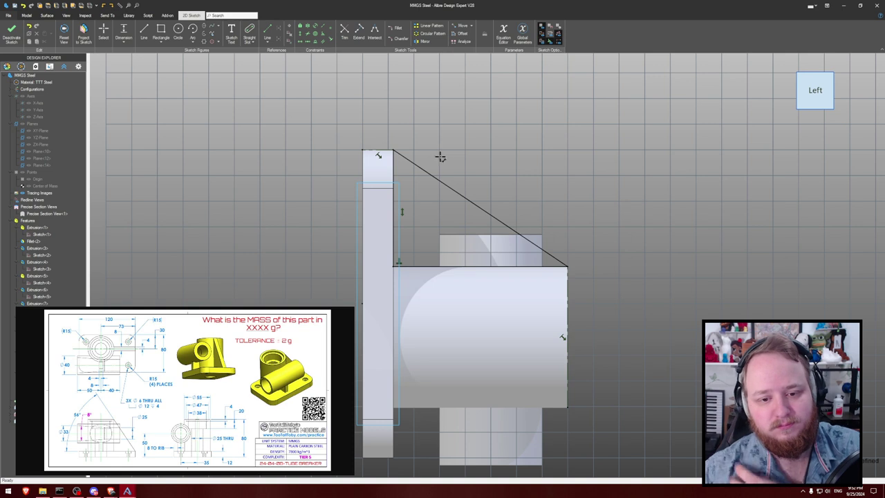
click(395, 223)
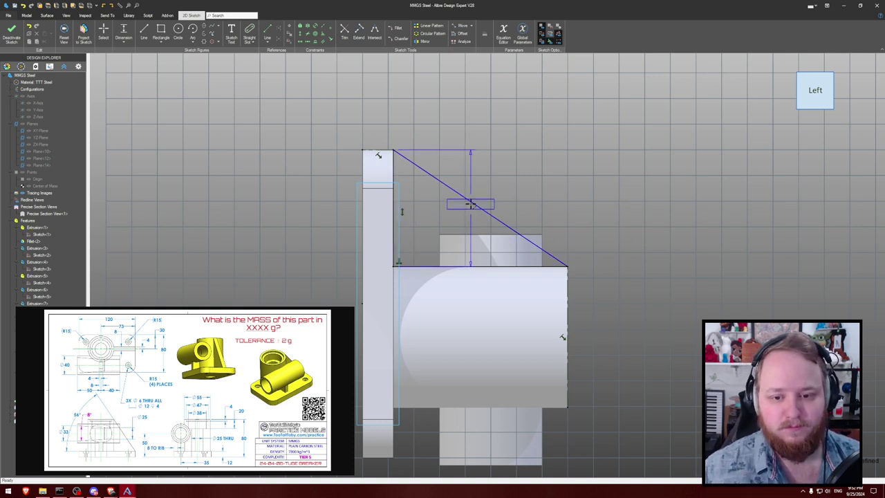
click(424, 211)
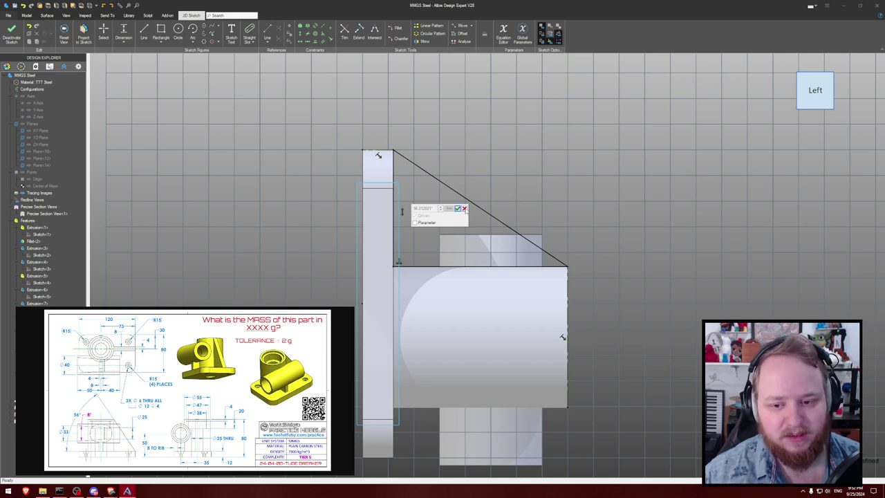
click(464, 208)
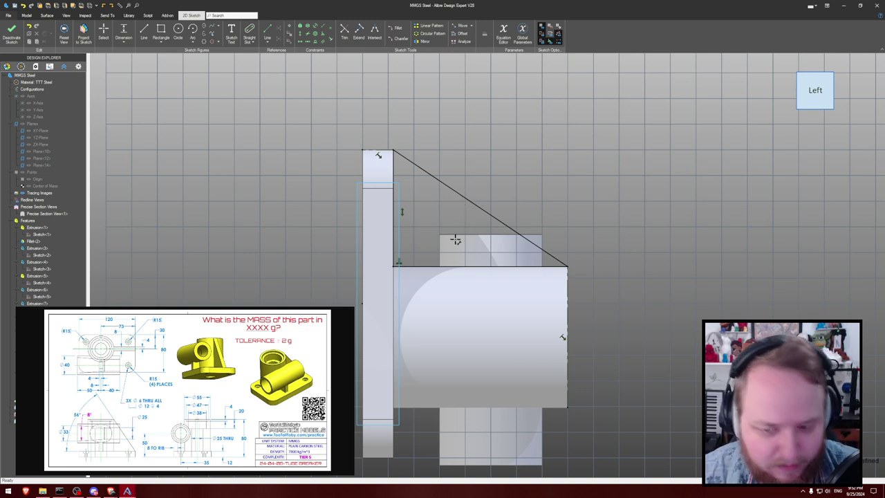
key(Escape)
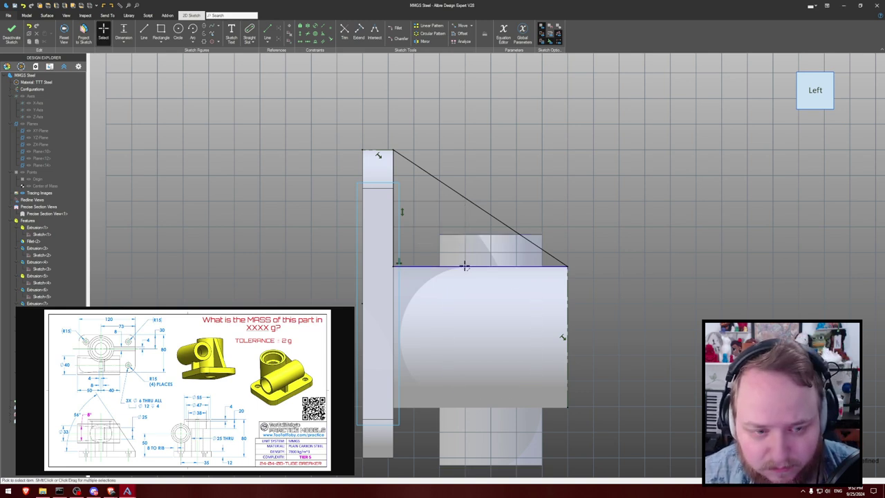
- Delete the rib profile's horizontal line and dimension the angle between the vertical and sloped lines as 56°
click(441, 264)
key(Delete)
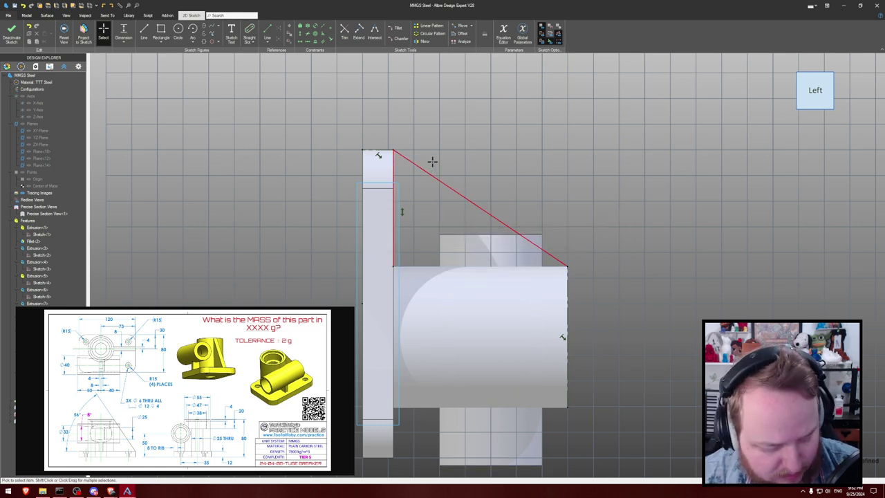
key(d)
click(393, 187)
click(432, 177)
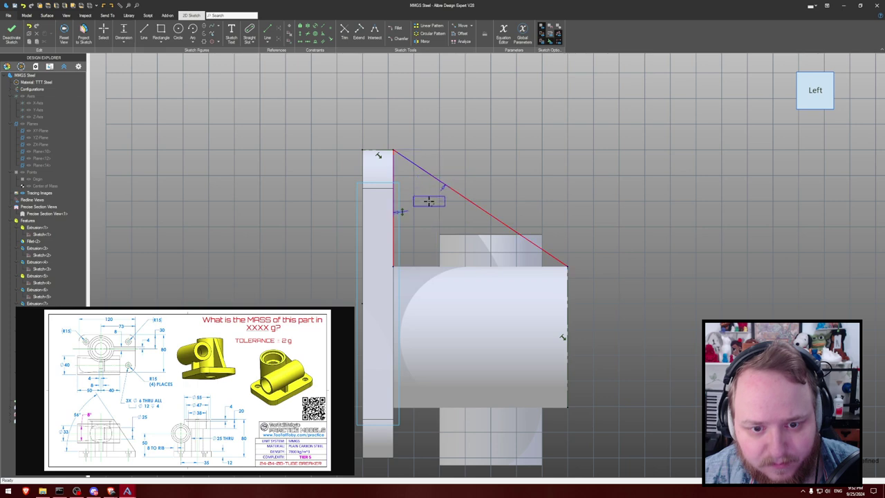
click(429, 201)
text(56)
key(Return)
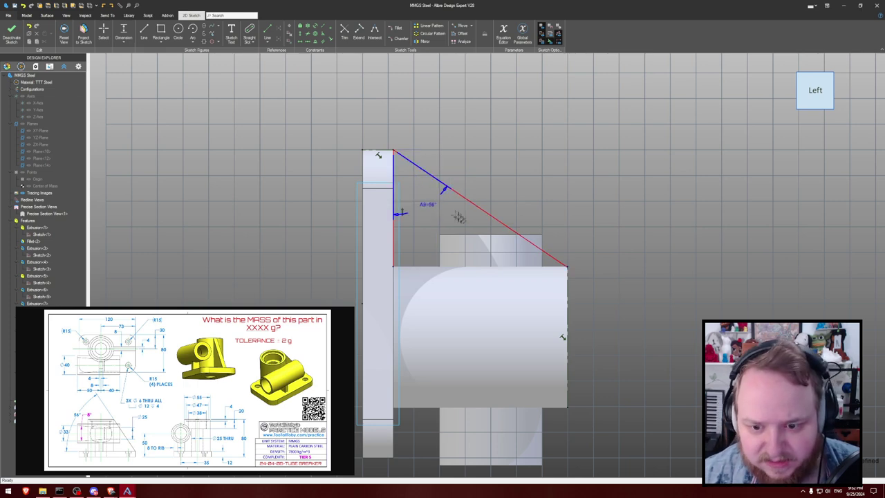
- Close the rib profile with a line from the sloped line's outer end to the vertical line's lower end and constrain it horizontal
key(l)
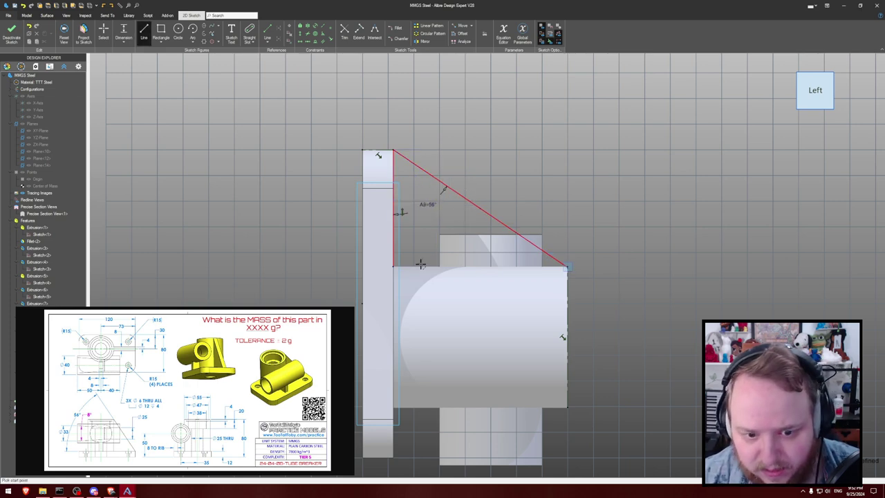
scroll(420, 263, up, 6)
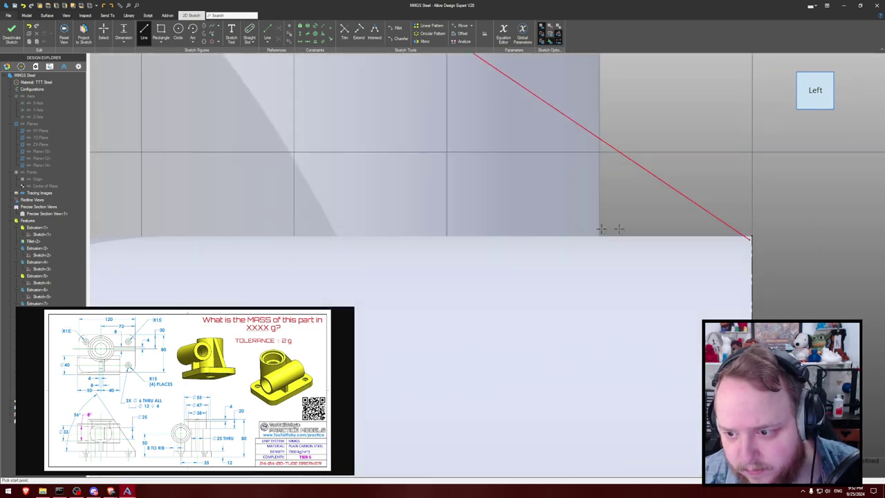
click(750, 239)
scroll(456, 225, down, 3)
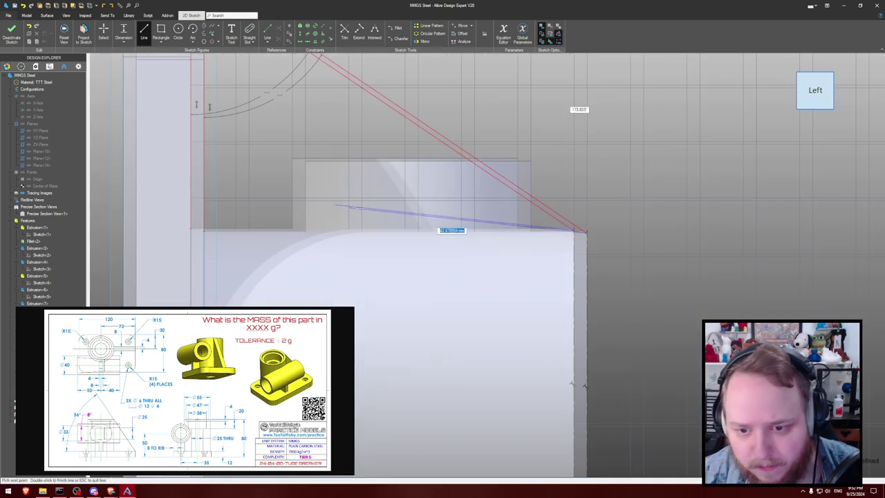
middle_drag(349, 206, 551, 226)
click(406, 251)
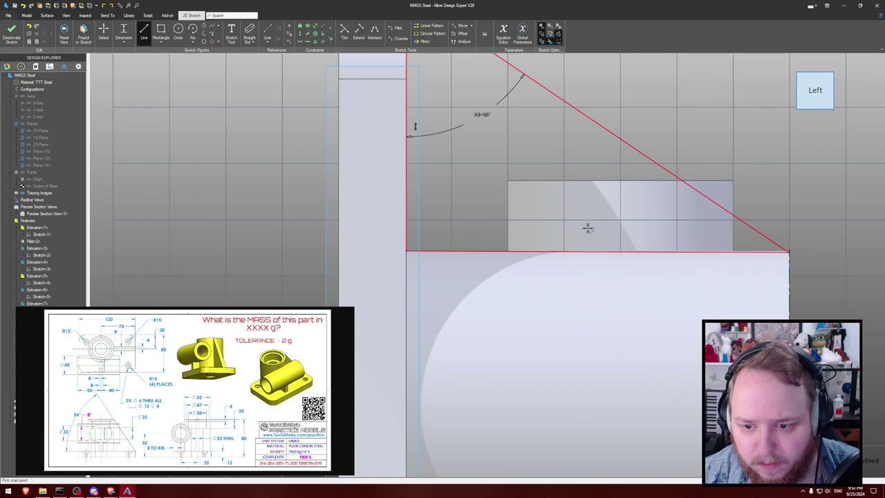
scroll(587, 228, down, 1)
key(Escape)
key(h)
click(619, 249)
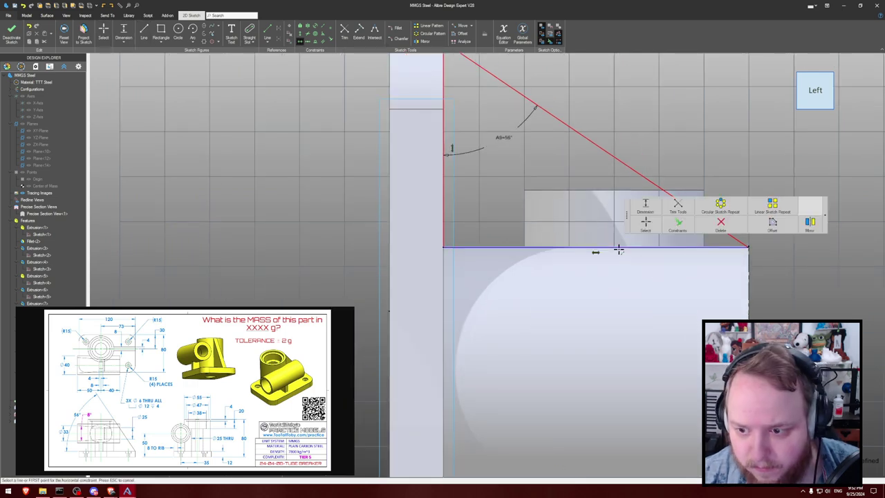
key(Escape)
- Shift the profile's inner corner and constrain it horizontally level with the tube's projected rim point
scroll(611, 146, down, 2)
middle_drag(608, 146, 596, 152)
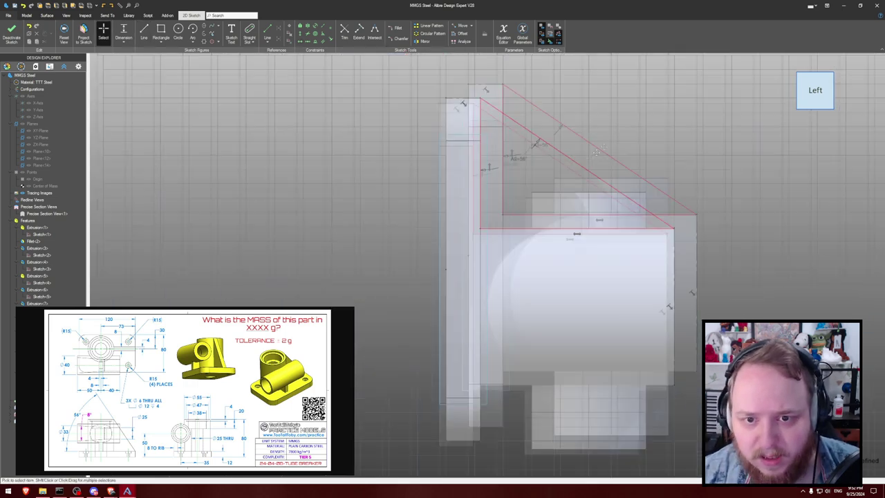
mouse_move(432, 265)
mouse_down()
mouse_move(430, 239)
mouse_move(432, 250)
mouse_up()
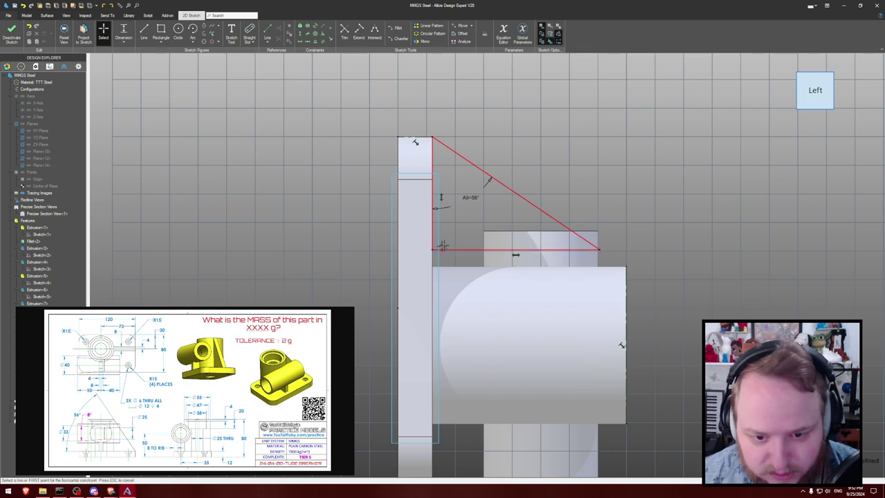
click(431, 250)
click(626, 267)
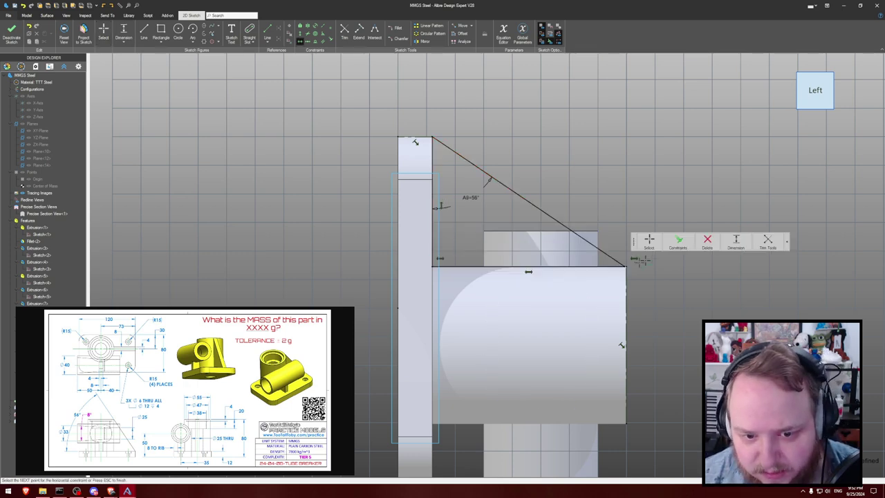
scroll(642, 270, up, 3)
scroll(636, 270, down, 2)
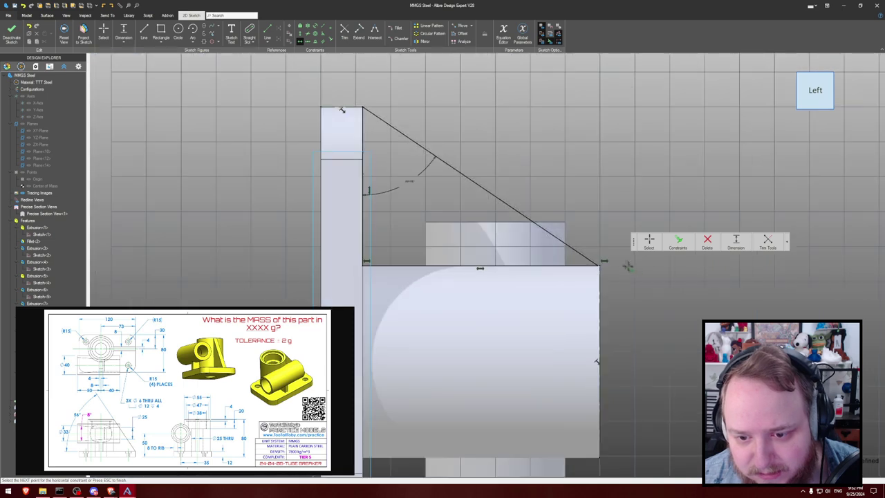
- Extrude the triangular rib profile as a boss, mid plane, to a depth of 8 mm
key(e)
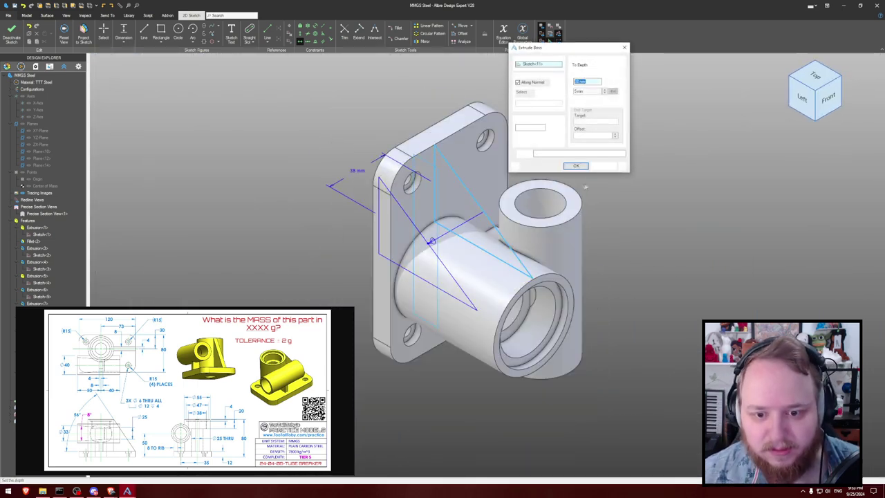
click(595, 65)
click(588, 76)
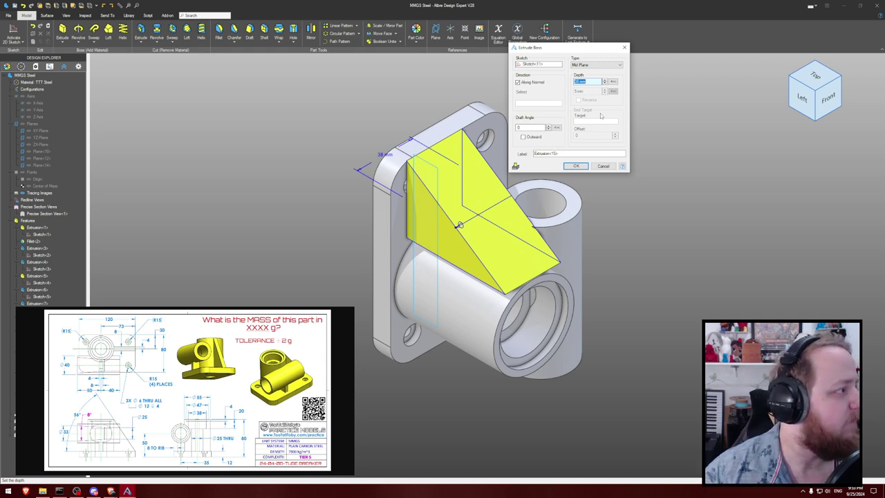
text(8)
key(Return)
click(701, 152)
- Inspect where the rib meets the tube, reopen the rib sketch and delete the horizontal constraint levelling its inner corner with the rim point
middle_drag(652, 250, 589, 218)
scroll(598, 214, up, 5)
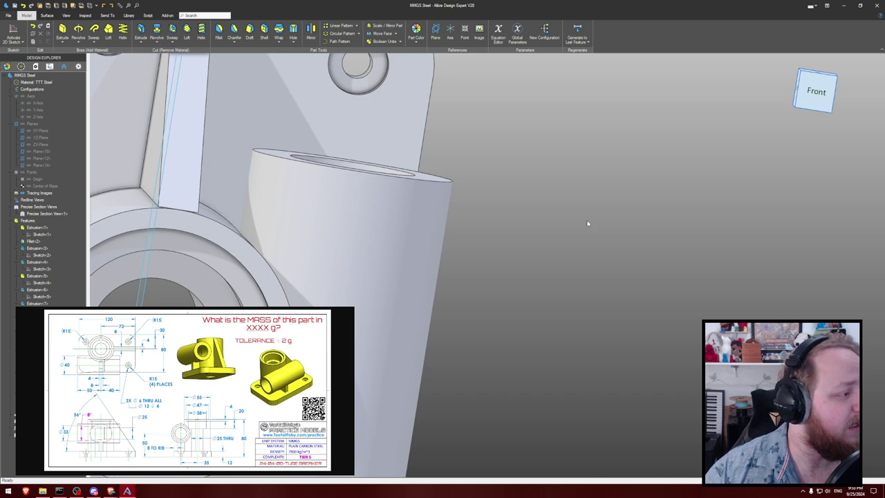
middle_drag(590, 223, 744, 233)
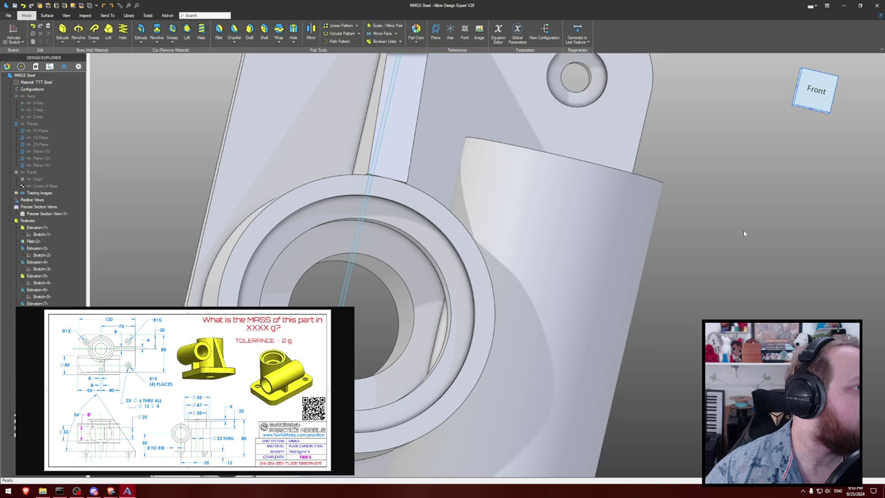
middle_drag(211, 237, 217, 201)
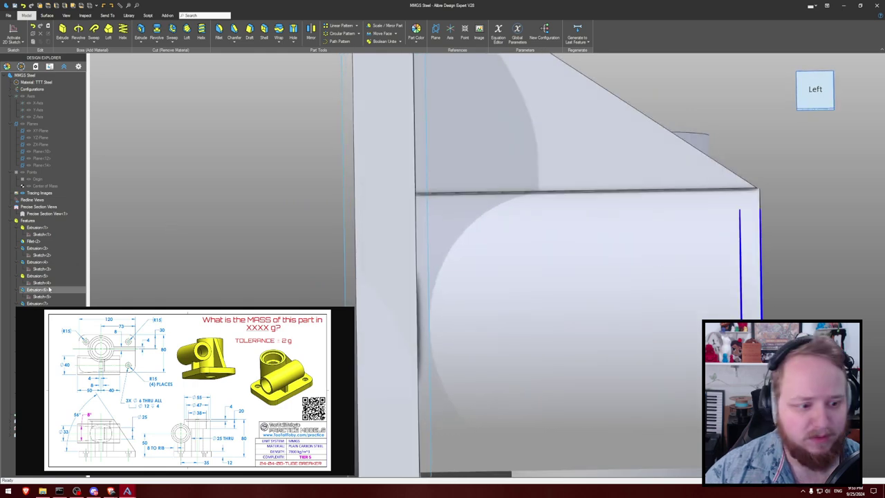
double_click(41, 324)
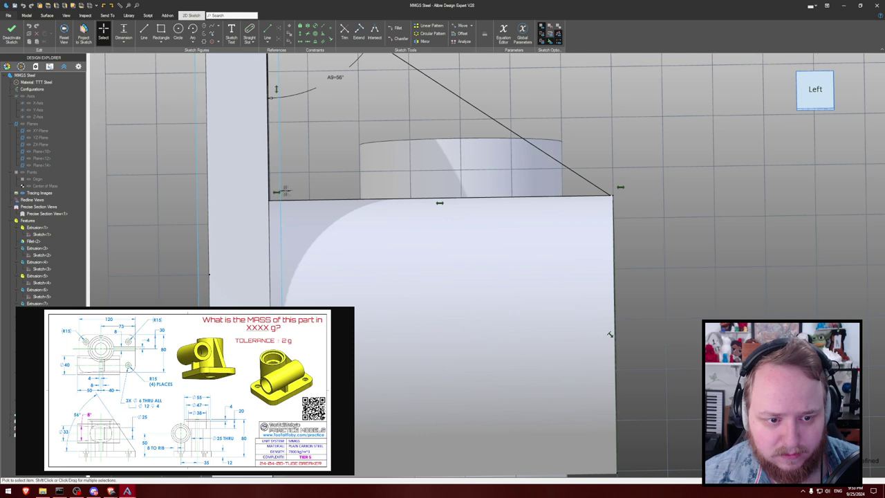
click(280, 191)
key(Delete)
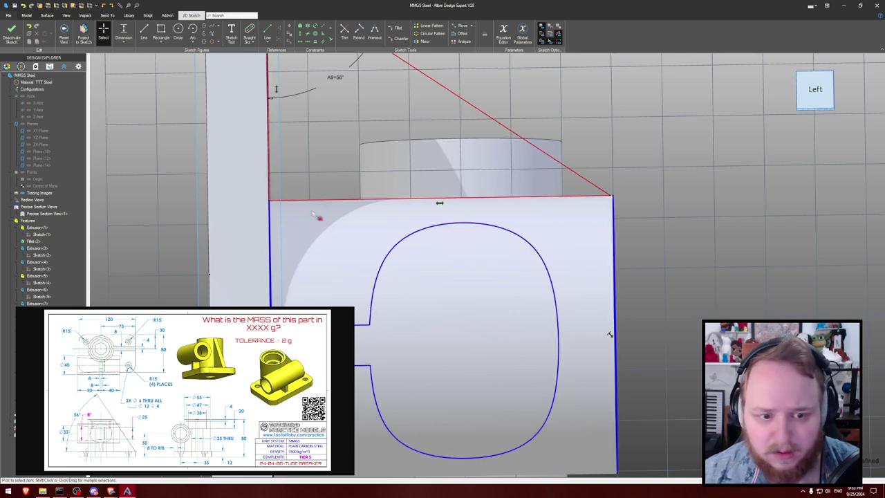
- Lower the rib profile's inner corner slightly into the tube wall and exit the sketch
drag(269, 200, 265, 202)
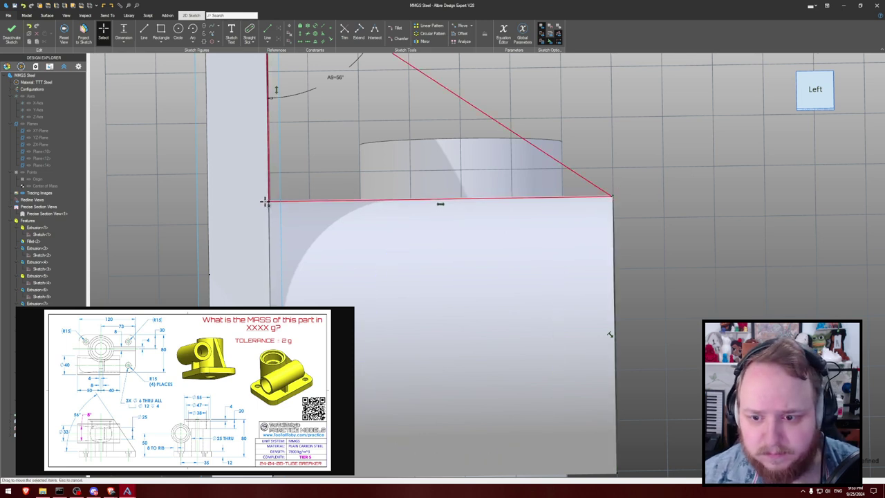
scroll(631, 162, up, 5)
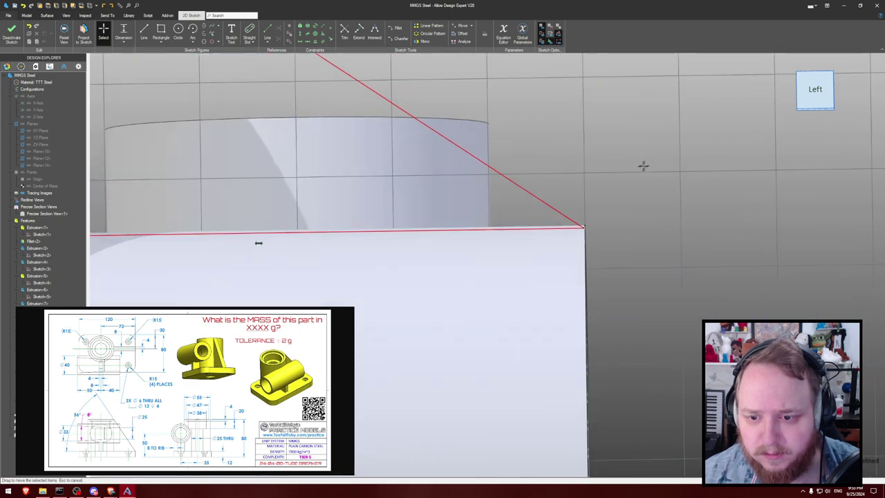
click(531, 298)
scroll(515, 219, down, 4)
scroll(512, 207, down, 5)
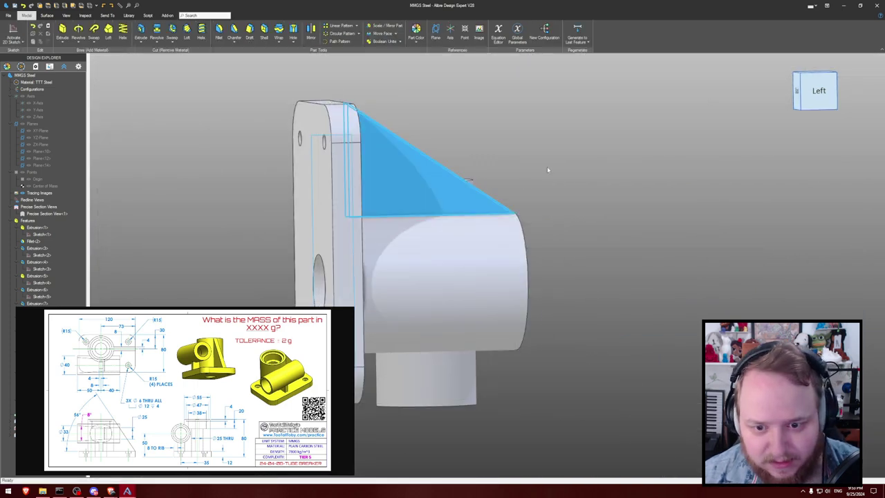
- Submit 2190 g as the part's mass on the Tube Breaker submission timer page
middle_drag(547, 168, 517, 169)
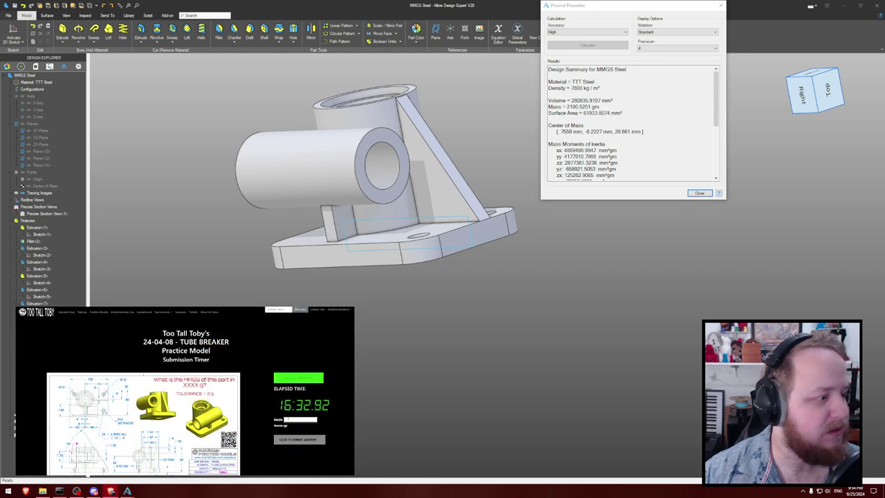
text(2190)
key(Return)
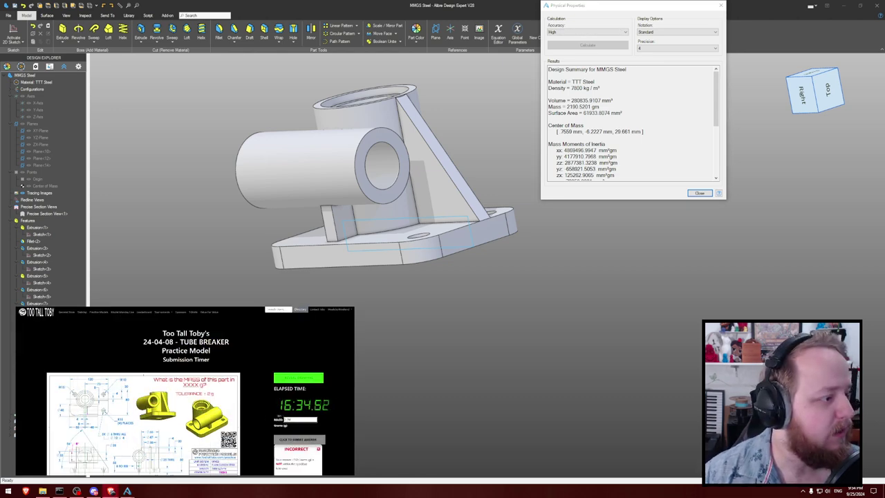
- Close the physical properties results and inspect the bracket's tubes, ribs and base from several sides against the reference drawing
scroll(267, 415, down, 1)
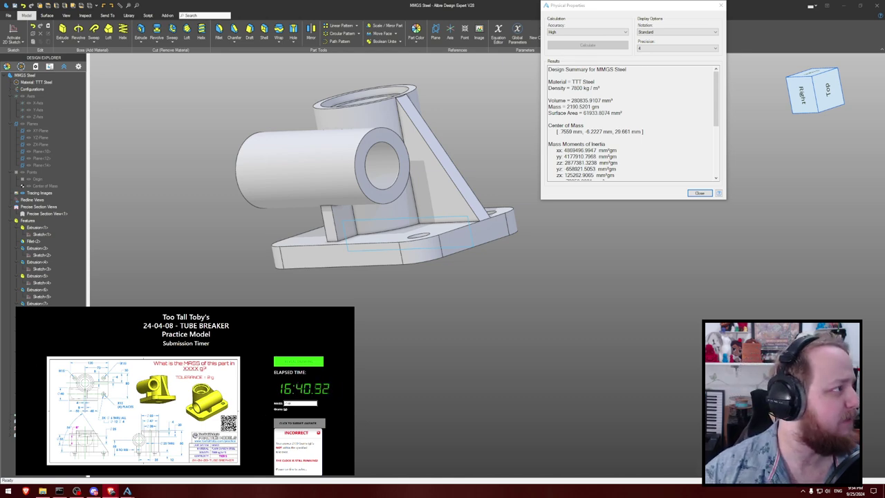
click(699, 193)
middle_drag(527, 140, 566, 130)
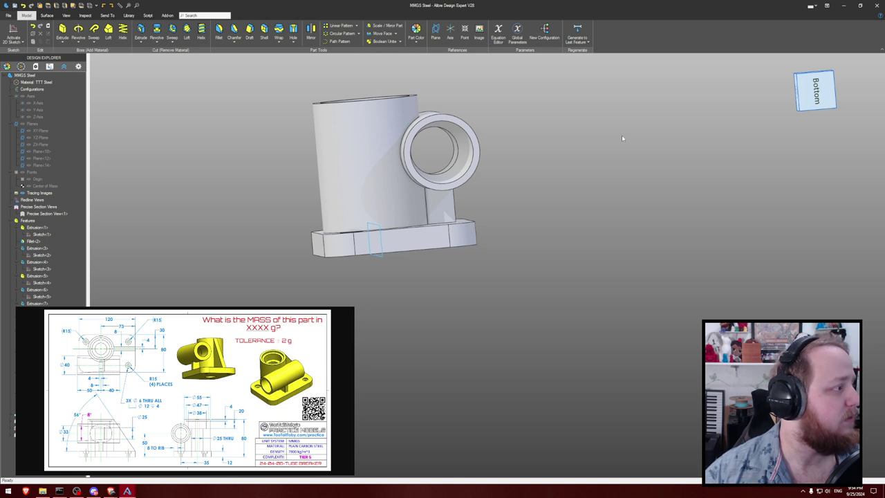
middle_drag(587, 153, 535, 143)
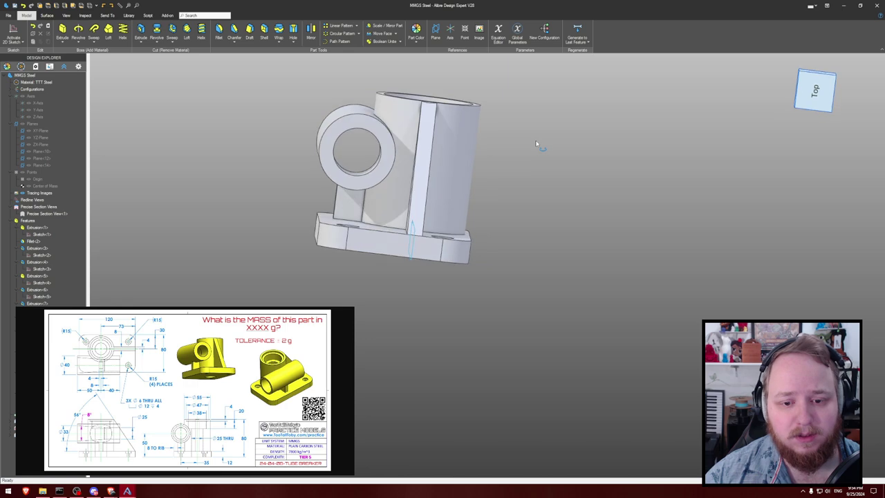
middle_drag(536, 142, 510, 143)
scroll(519, 149, up, 3)
middle_drag(548, 167, 638, 169)
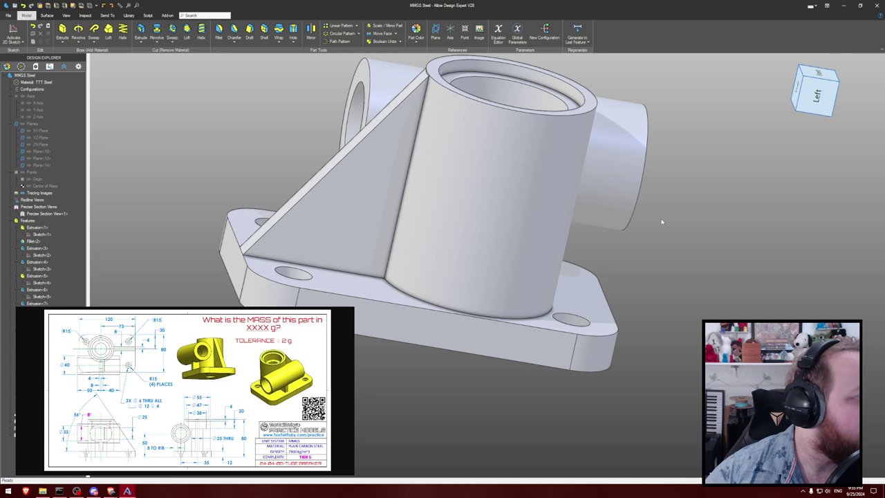
middle_drag(696, 233, 602, 199)
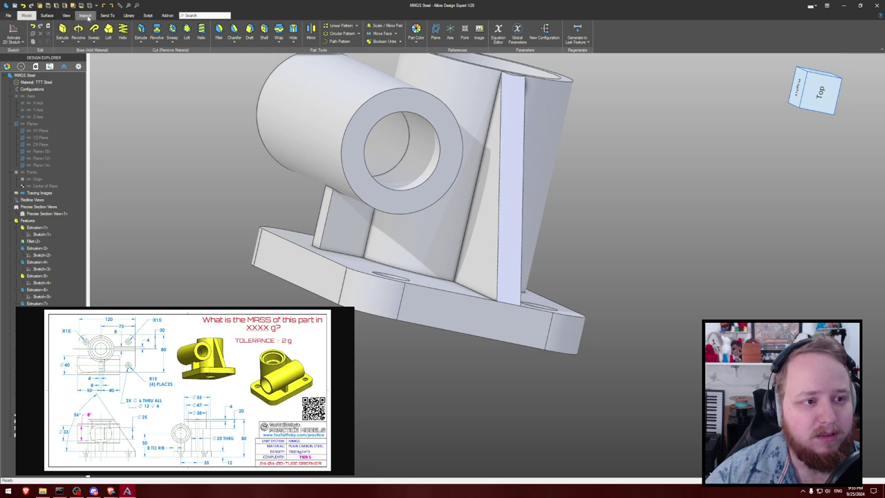
- Measure the diameters of the bore openings at both ends of the horizontal tube, clearing each selection
click(86, 16)
click(10, 31)
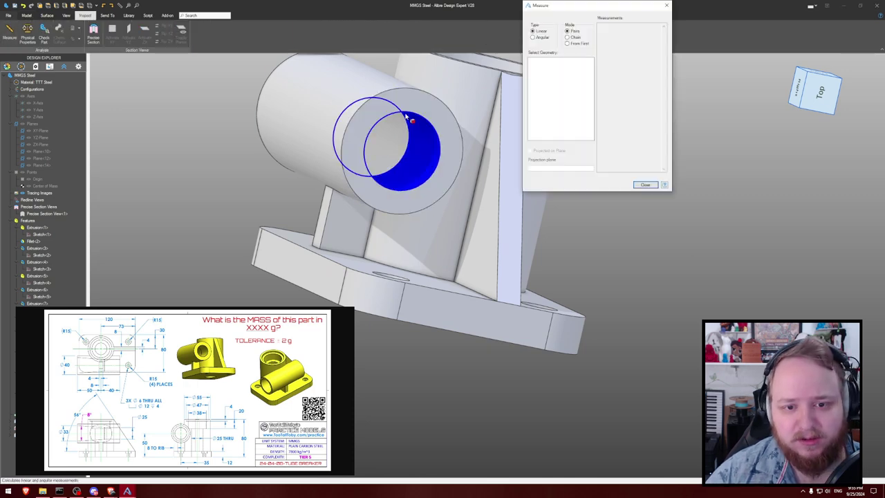
click(407, 115)
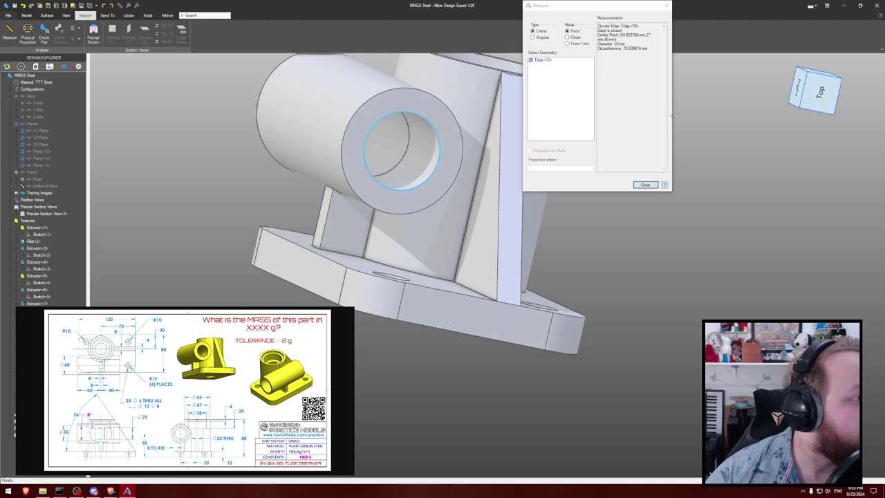
click(563, 61)
key(Delete)
right_drag(433, 74, 388, 95)
click(385, 95)
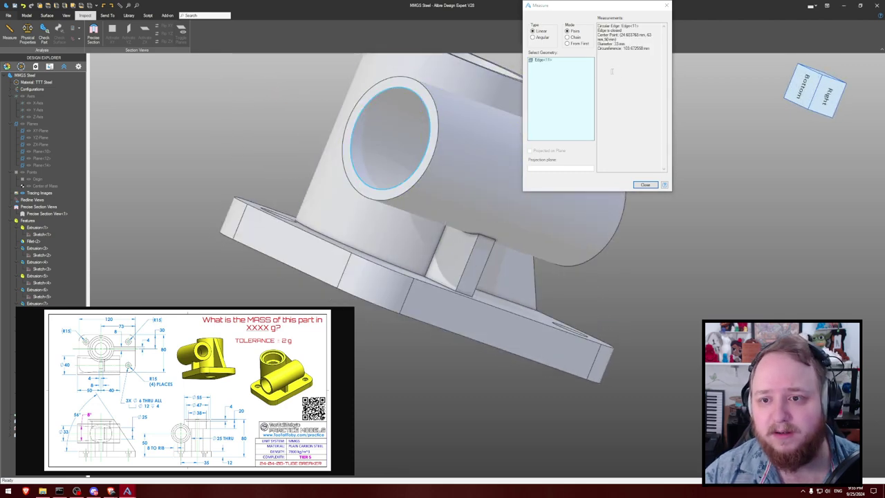
click(546, 60)
key(Delete)
- Measure the distance between the two bore end edges of the horizontal tube and clear both selections
mouse_move(725, 163)
middle_down()
mouse_move(714, 156)
mouse_move(723, 162)
middle_up()
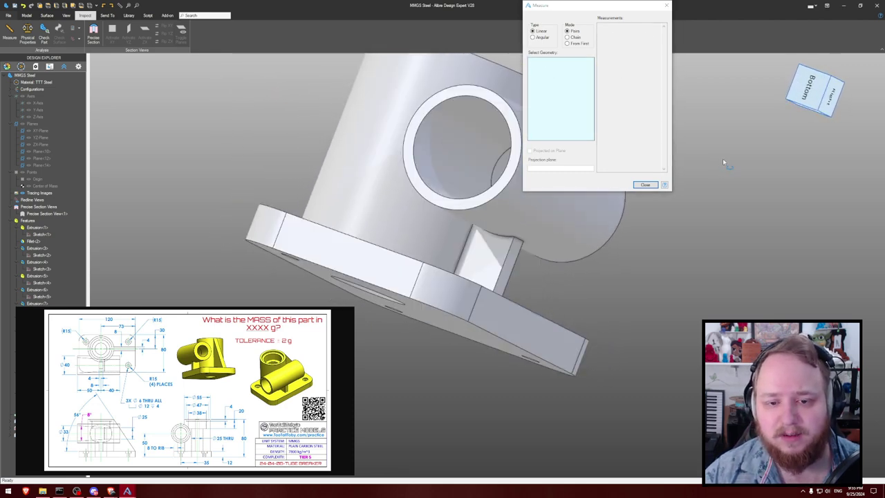
click(493, 105)
middle_drag(493, 104, 387, 159)
click(540, 220)
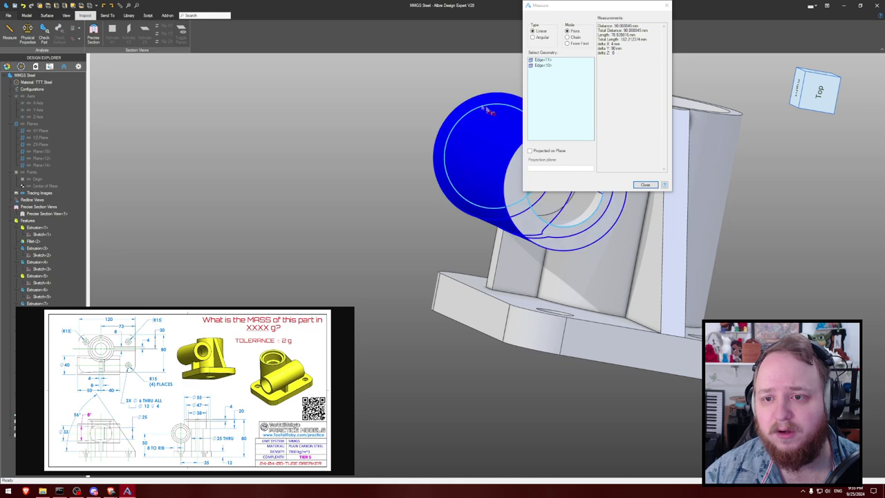
click(551, 64)
key(Delete)
click(548, 60)
key(Delete)
- Measure the outer circular edge on the horizontal tube's smaller-bore end face and clear the selection
middle_drag(434, 66, 205, 93)
right_drag(206, 97, 255, 109)
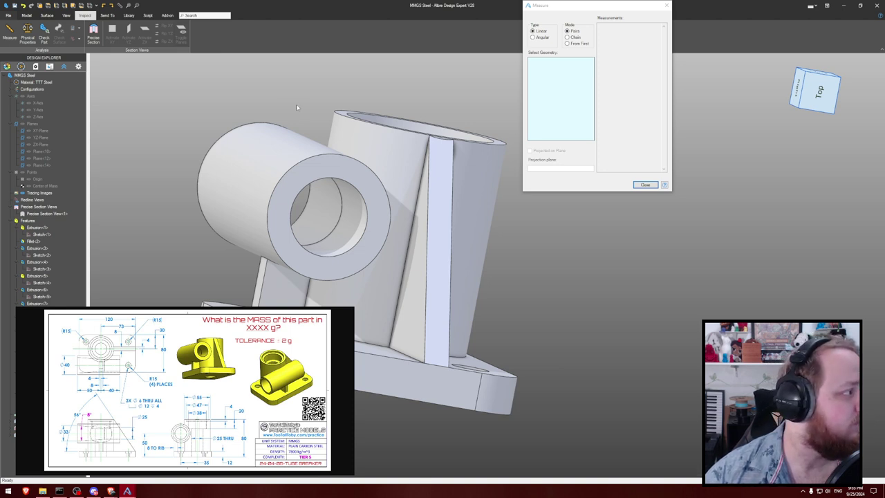
click(326, 156)
click(563, 61)
key(Delete)
- Measure the bottom edge of the small rib under the horizontal tube to check its thickness, then clear the selection
middle_drag(344, 86, 297, 231)
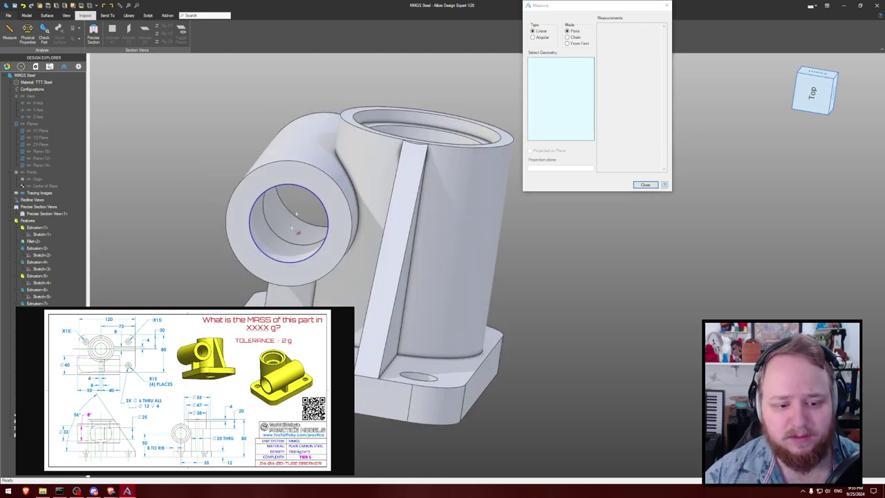
middle_drag(240, 304, 277, 335)
click(214, 280)
click(253, 305)
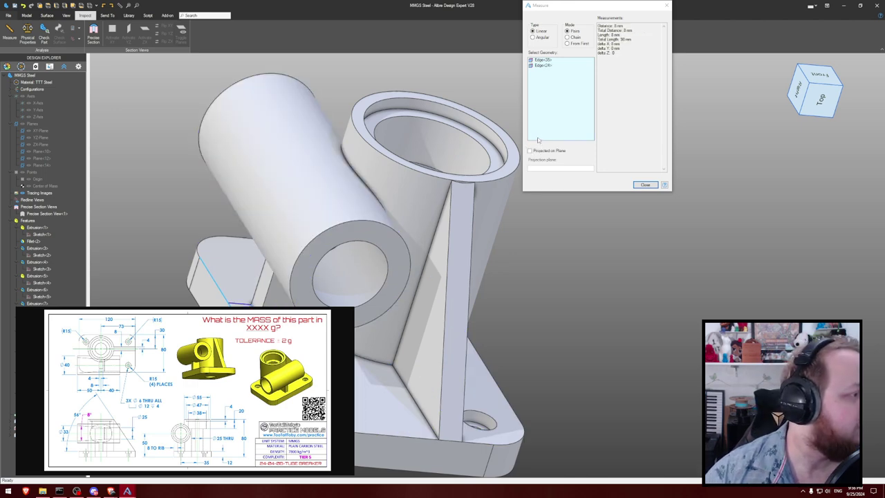
key(ctrl+a)
key(Delete)
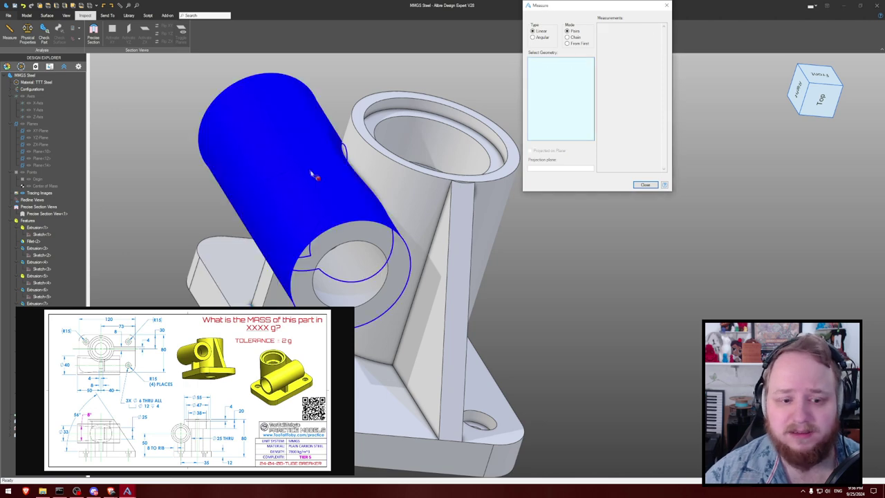
click(284, 293)
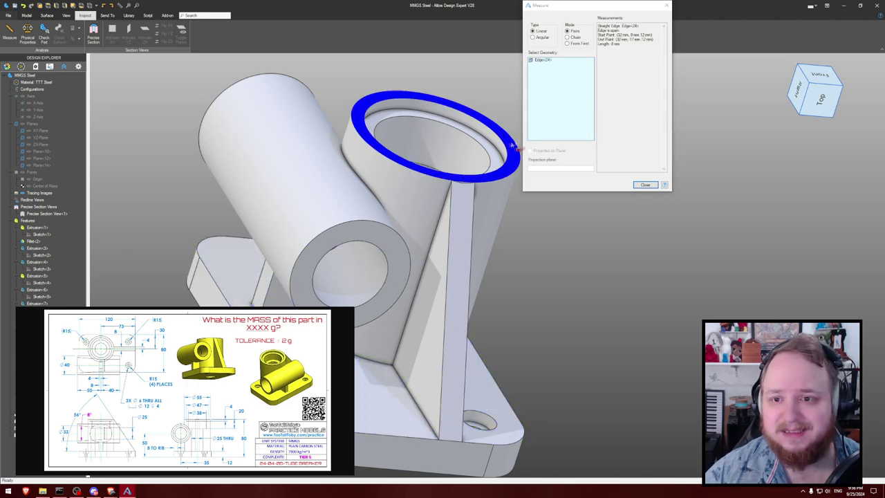
click(551, 62)
key(Delete)
- Finish measuring and examine the vertical tube's stepped bore and the base plate's counterbored holes
middle_drag(542, 253, 590, 306)
middle_drag(433, 174, 438, 192)
middle_drag(562, 274, 562, 165)
middle_drag(415, 249, 531, 260)
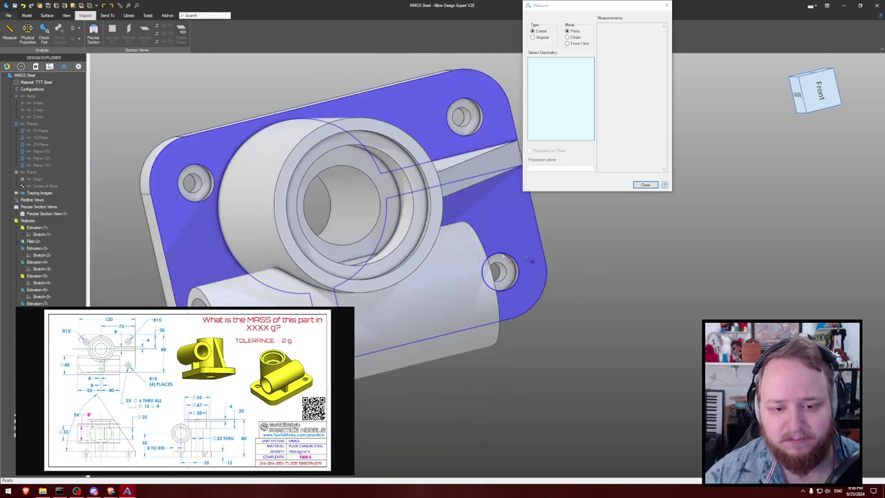
click(644, 185)
middle_drag(374, 200, 296, 110)
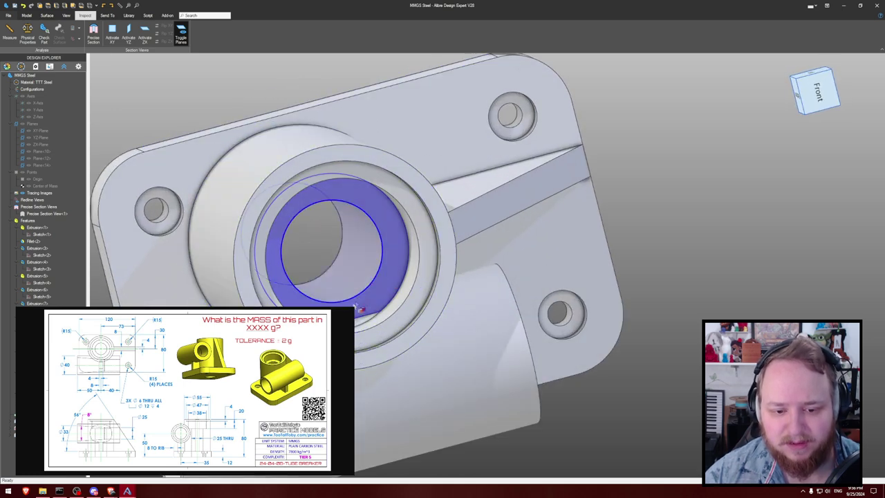
scroll(220, 173, down, 4)
middle_drag(220, 164, 217, 91)
scroll(193, 111, up, 4)
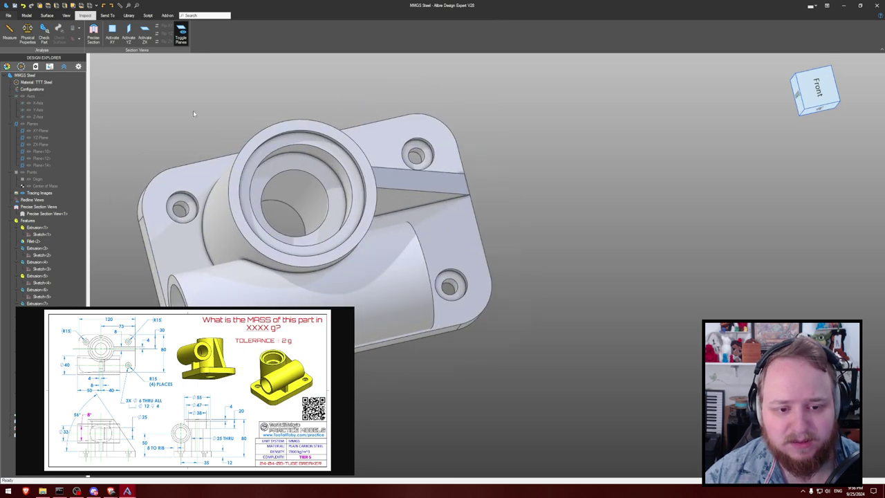
- Start a sketch on the upper ledge inside the vertical tube and project the ledge's inner circular edge as a sketch figure
click(8, 15)
click(23, 25)
click(26, 16)
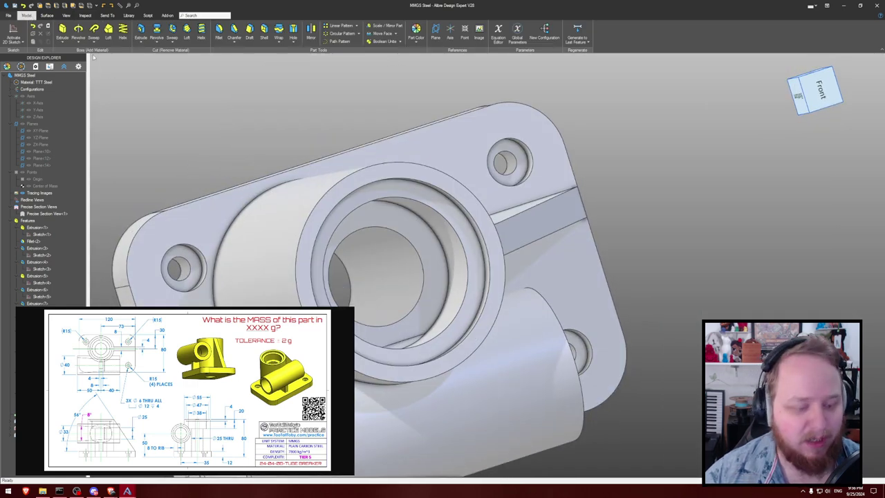
click(437, 206)
key(ctrl+k)
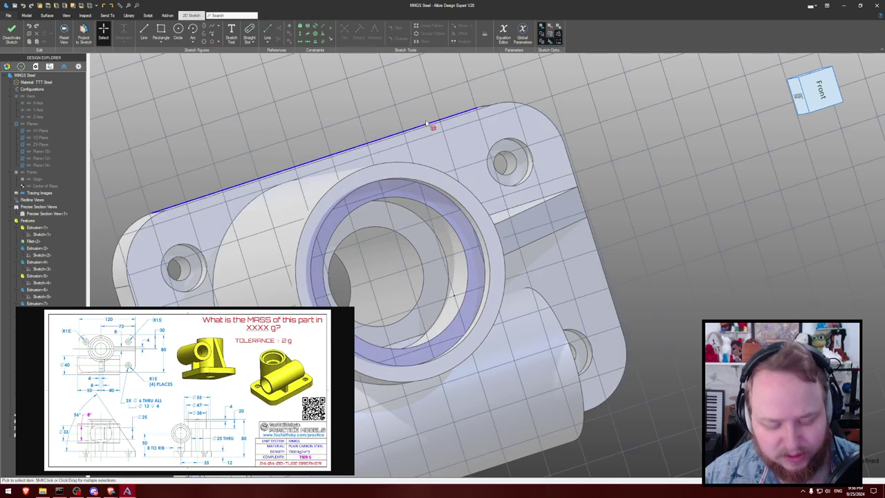
key(p)
click(438, 214)
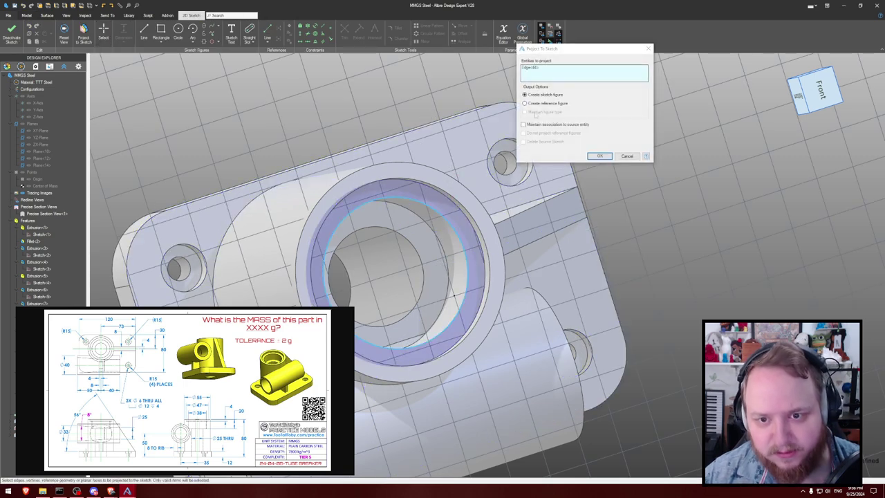
click(600, 156)
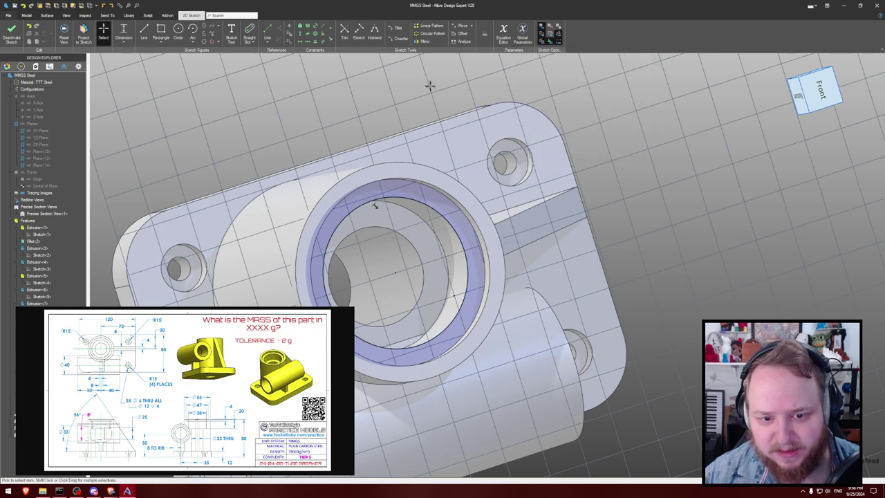
middle_drag(431, 87, 423, 75)
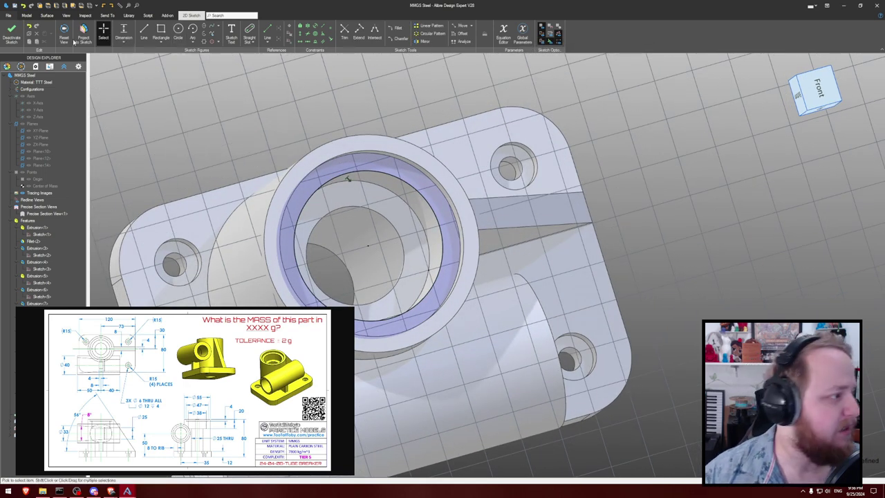
- Extrude-cut the projected circle using To Geometry, ending at the lower shoulder face inside the vertical tube
key(ctrl+e)
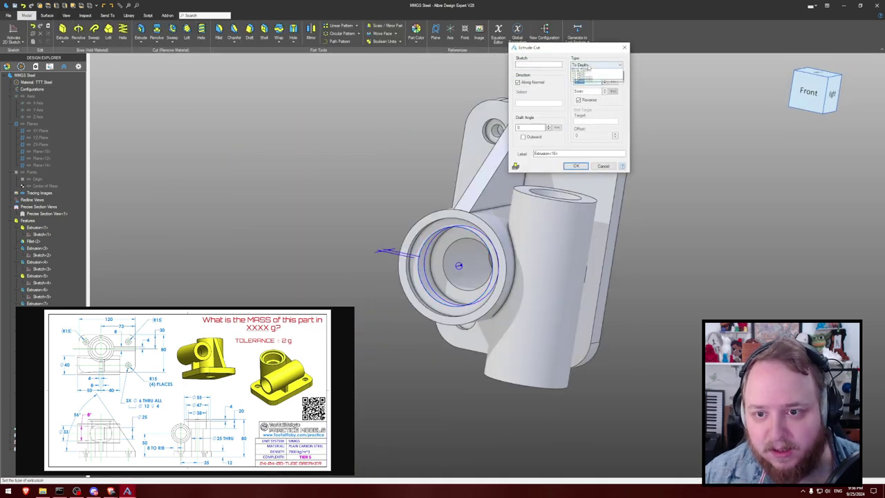
click(596, 64)
click(581, 93)
click(456, 269)
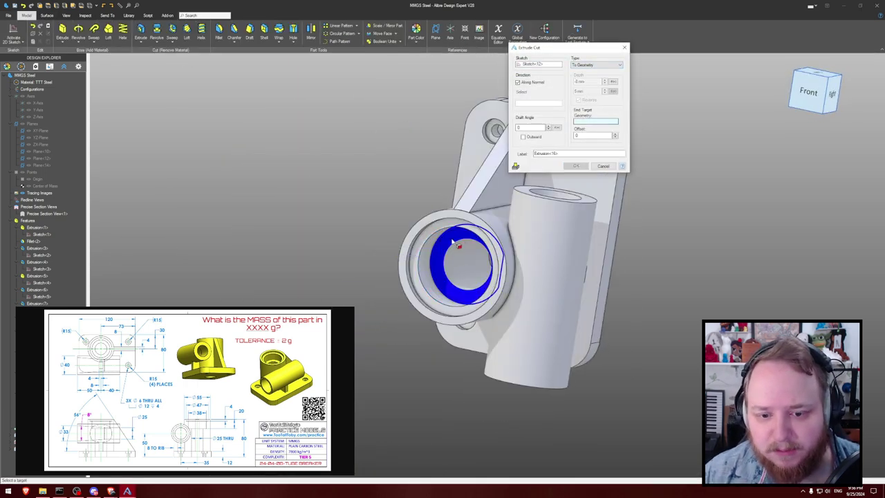
click(576, 167)
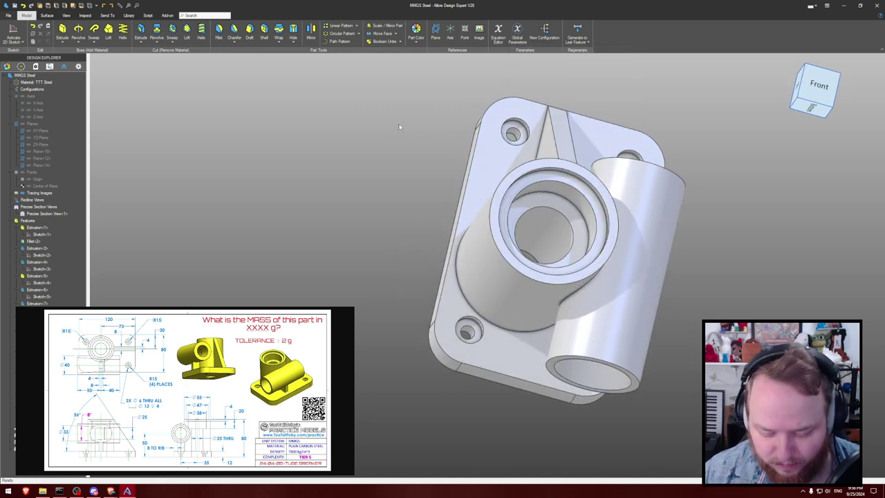
- Calculate the part's physical properties, then inspect the tubes and ribs from several sides against the drawing
key(p)
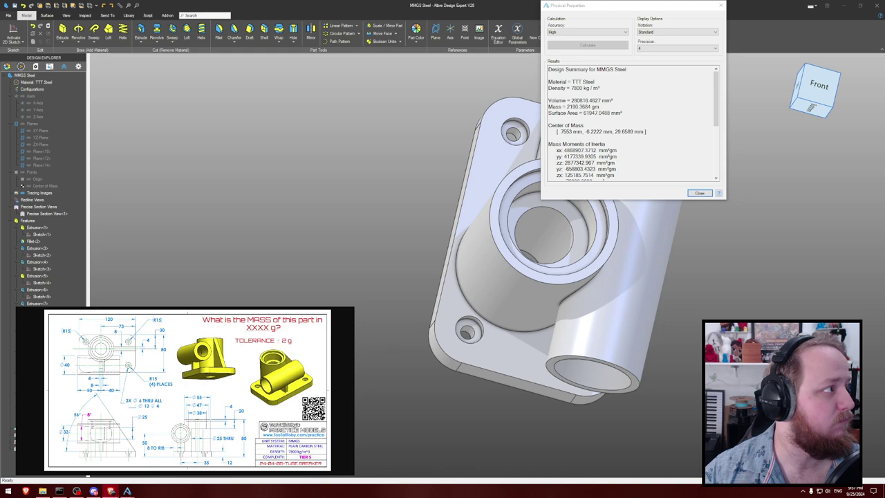
click(699, 193)
mouse_move(761, 204)
middle_down()
mouse_move(759, 213)
mouse_move(750, 207)
middle_up()
right_drag(750, 206, 568, 181)
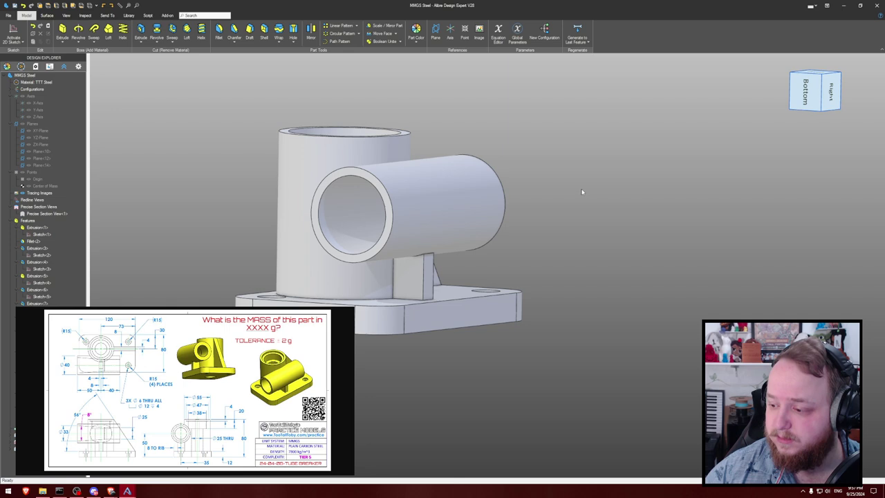
right_drag(569, 190, 537, 195)
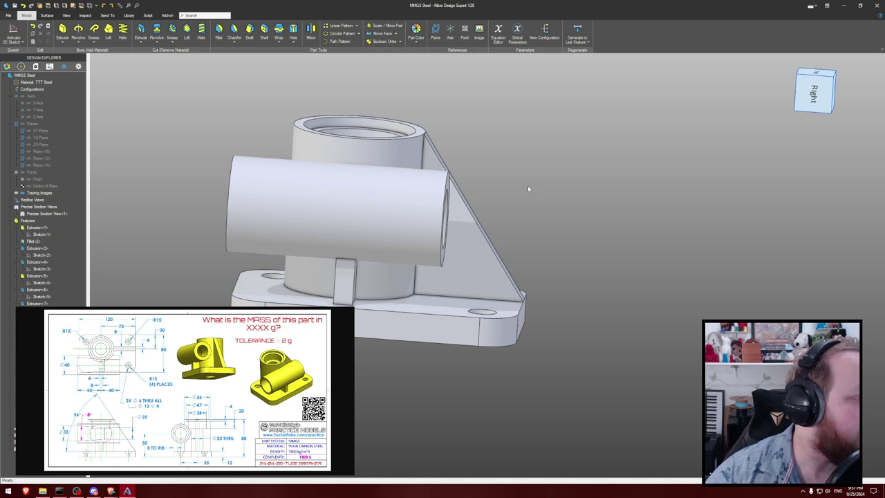
right_drag(527, 183, 499, 174)
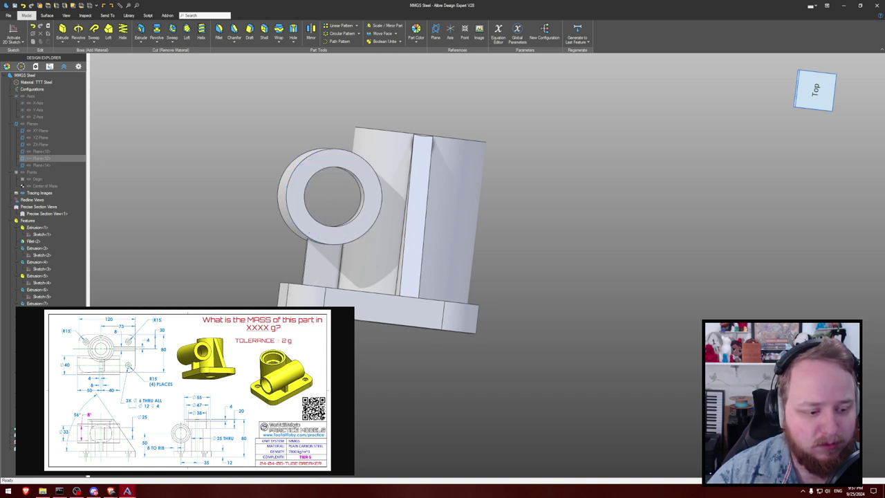
- Check the definition of the offset reference plane through the horizontal tube and leave it without changes
double_click(41, 159)
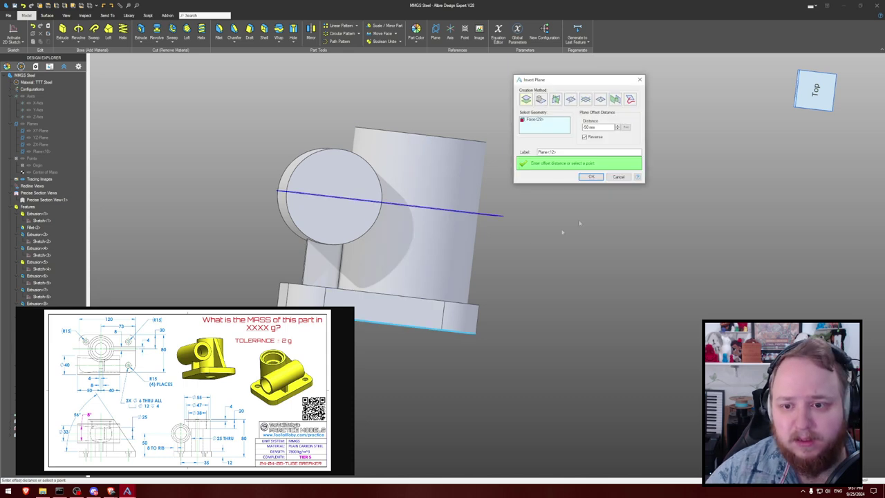
click(618, 177)
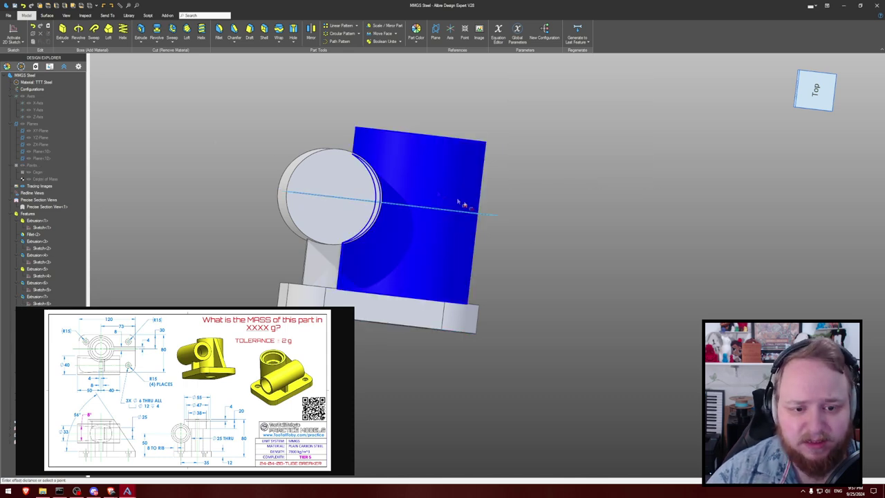
mouse_move(188, 141)
middle_down()
mouse_move(218, 150)
mouse_move(198, 144)
middle_up()
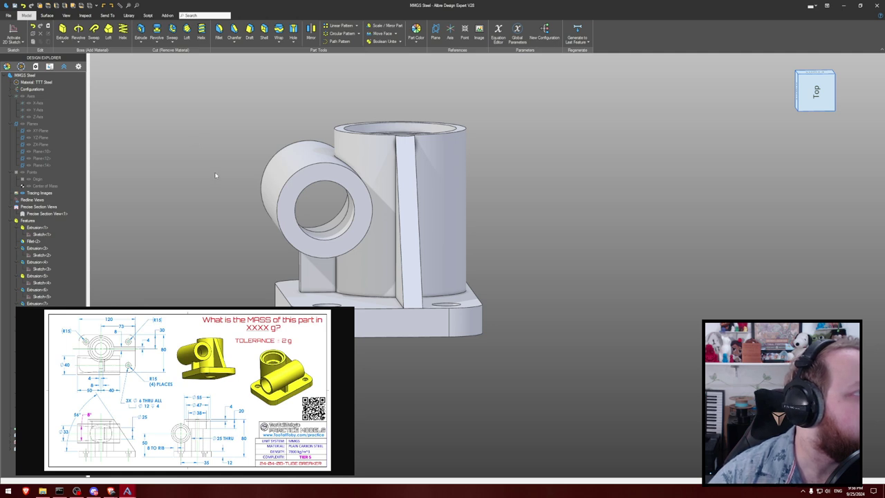
- Check the dimensions in the vertical tube's base circle sketch against the drawing and leave the sketch without changes
mouse_move(291, 130)
middle_down()
mouse_move(375, 197)
mouse_move(496, 199)
middle_up()
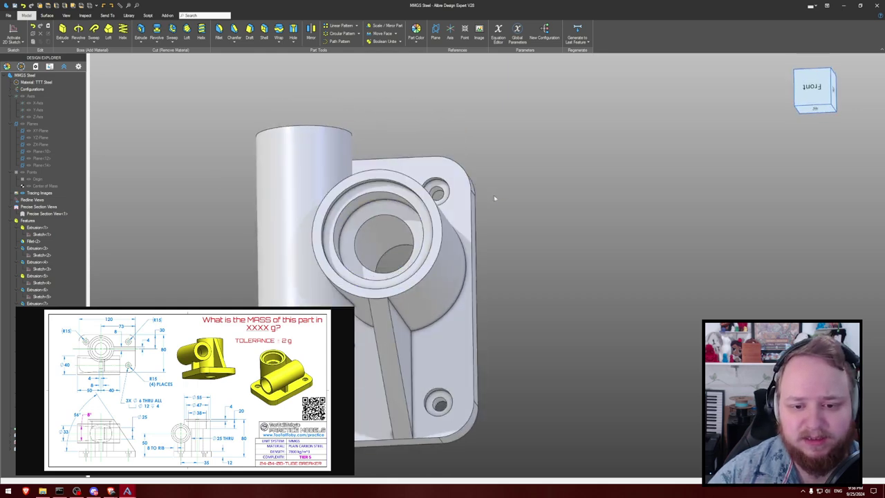
right_click(44, 283)
click(60, 288)
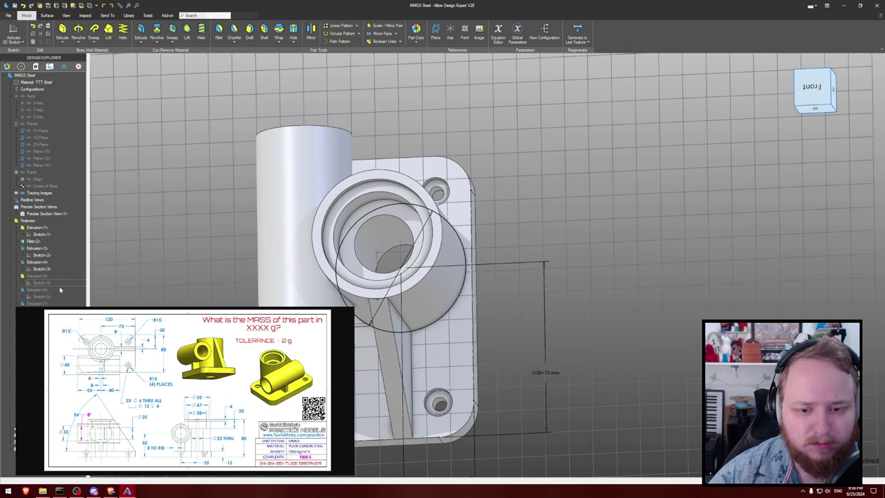
scroll(548, 291, down, 2)
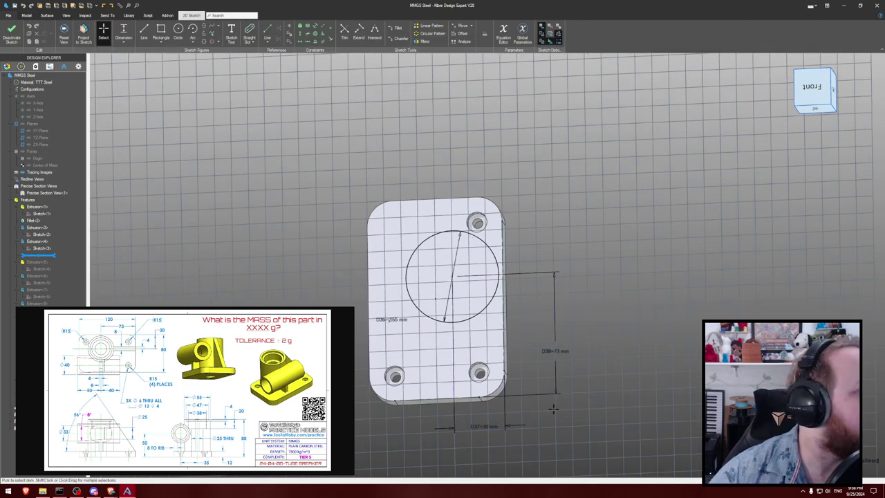
key(ctrl+k)
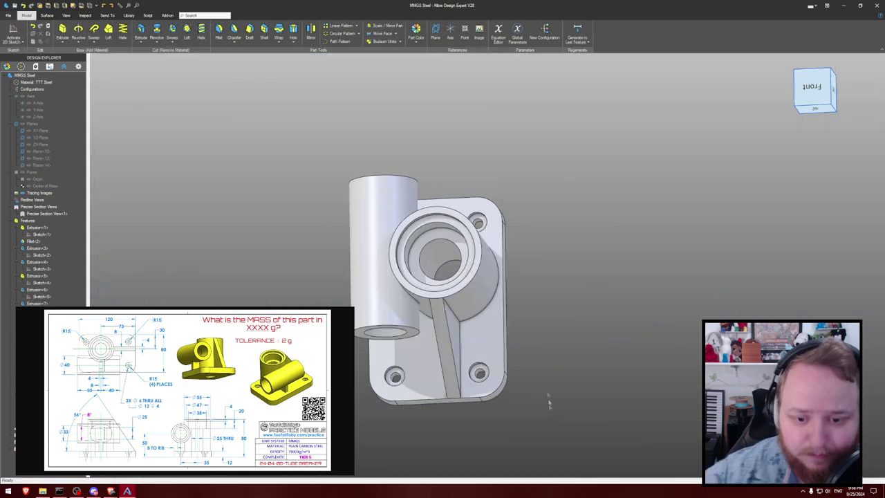
- Examine both tubes, the ribs and the base plate from several sides against the drawing
middle_drag(588, 287, 587, 337)
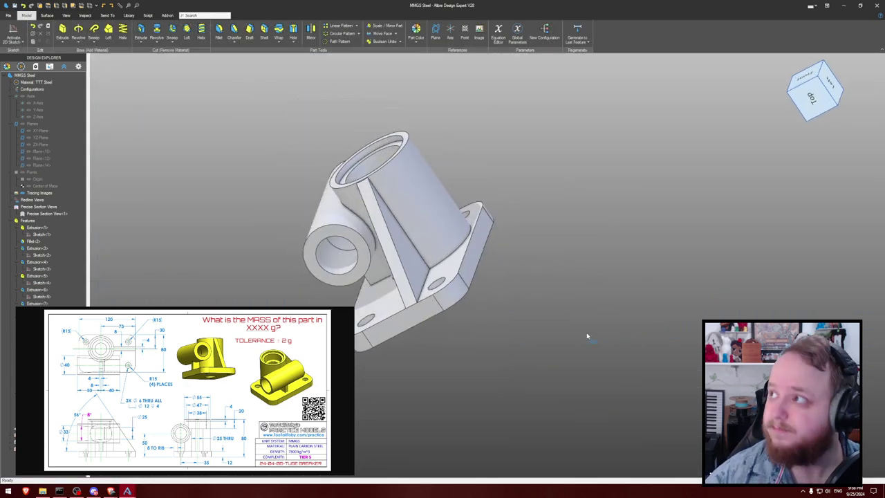
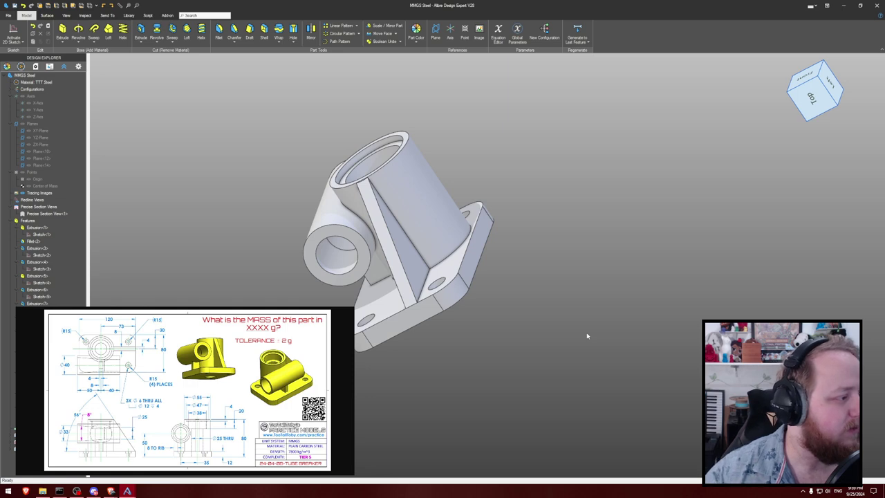
middle_drag(474, 355, 445, 313)
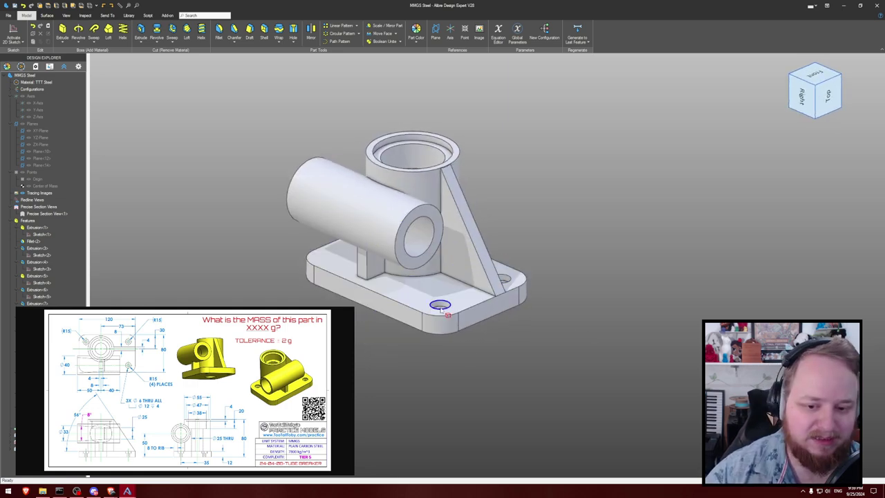
middle_drag(543, 245, 505, 257)
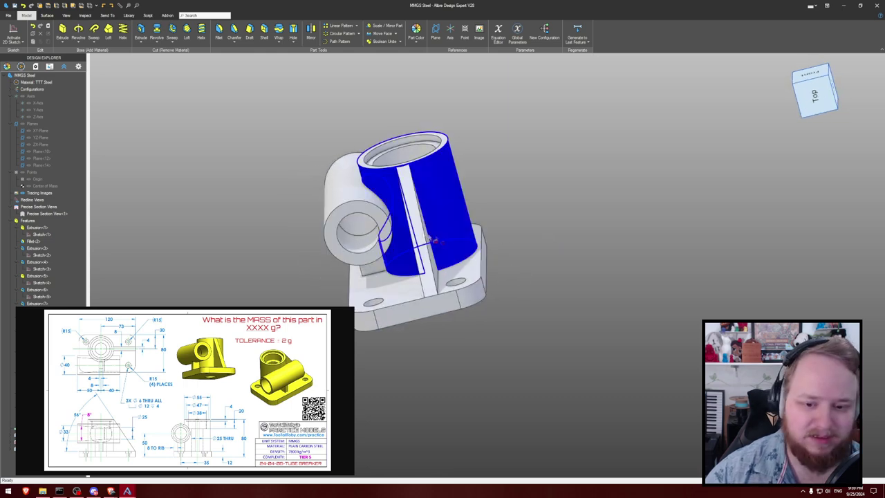
scroll(507, 256, up, 3)
middle_drag(506, 255, 557, 266)
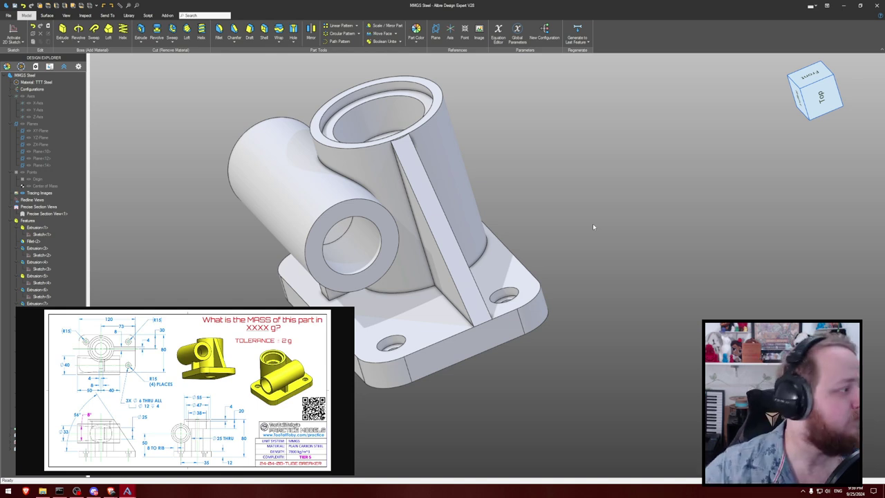
middle_drag(608, 220, 649, 225)
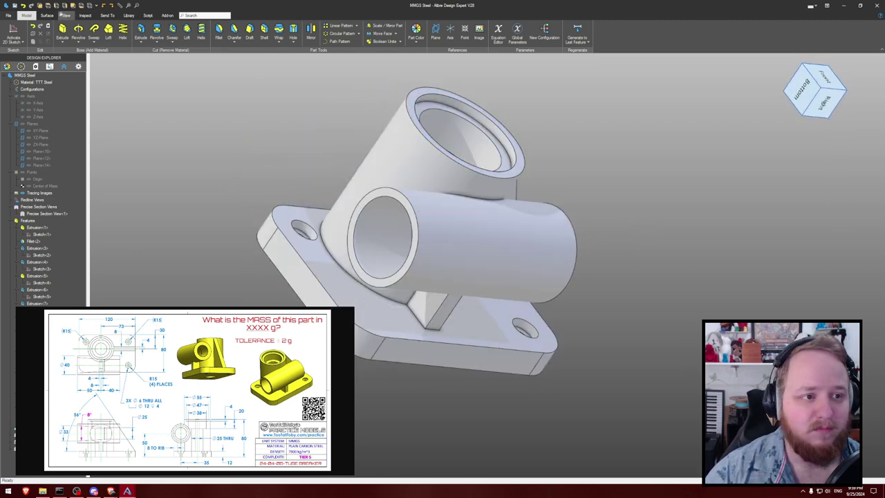
- Measure the distance from one end face of the horizontal tube to the nearer side face of the small support rib
click(85, 15)
click(11, 33)
middle_drag(228, 111, 176, 110)
click(324, 157)
click(409, 284)
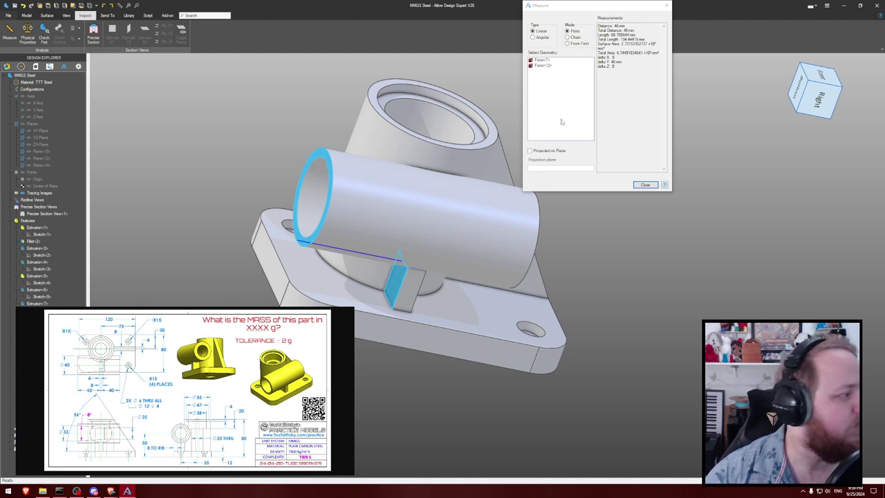
middle_drag(681, 215, 669, 190)
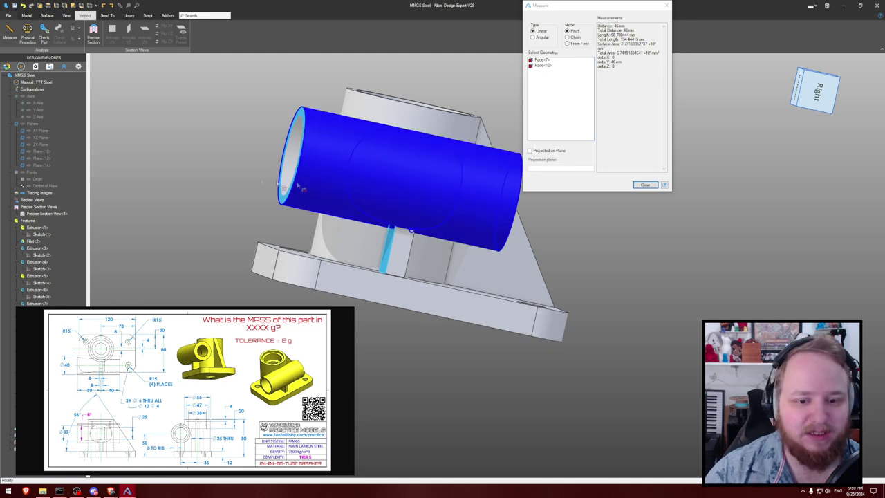
middle_drag(373, 237, 380, 253)
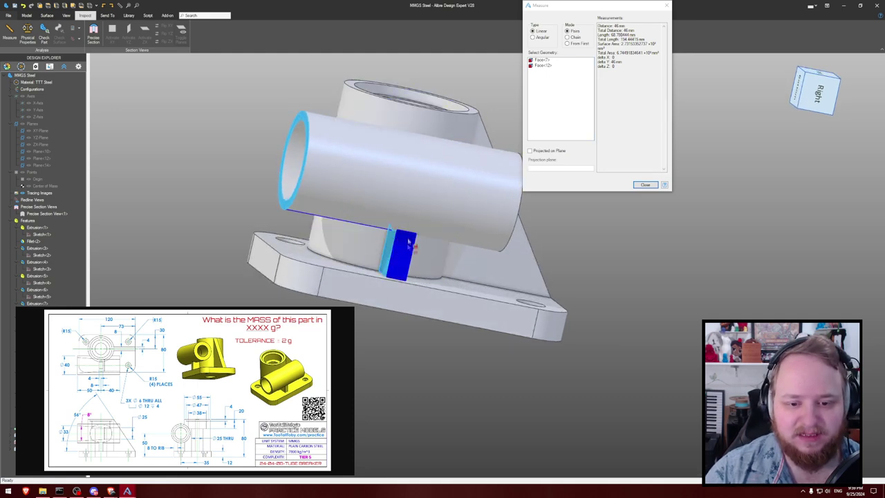
click(551, 65)
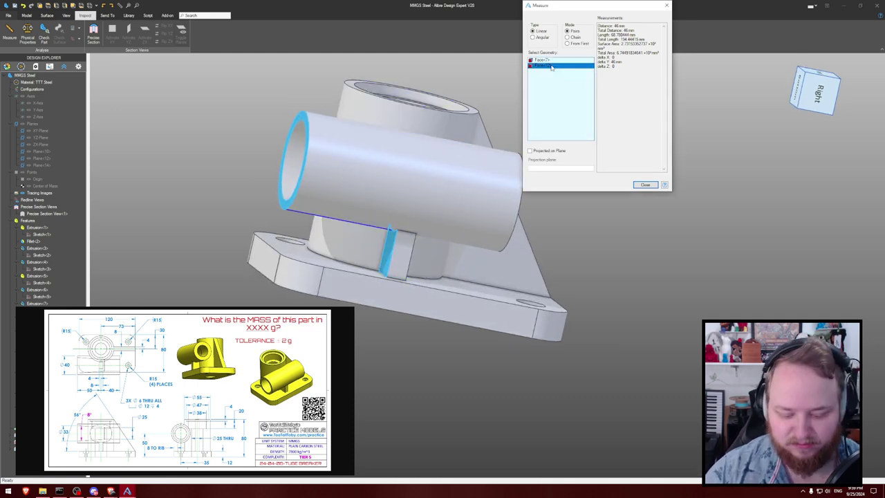
key(Delete)
click(552, 60)
key(Delete)
- Measure the distance from the horizontal tube's other end face to the support rib's facing side, then clear the selection
middle_drag(617, 233, 602, 231)
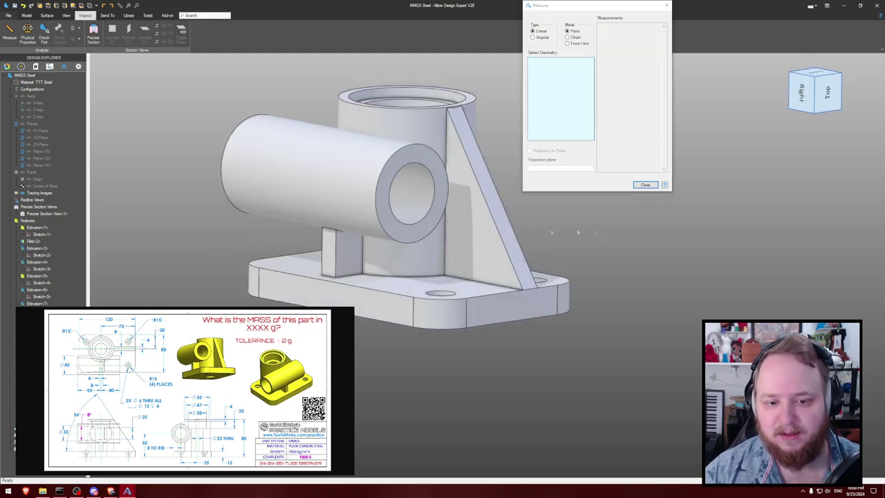
click(352, 248)
click(404, 232)
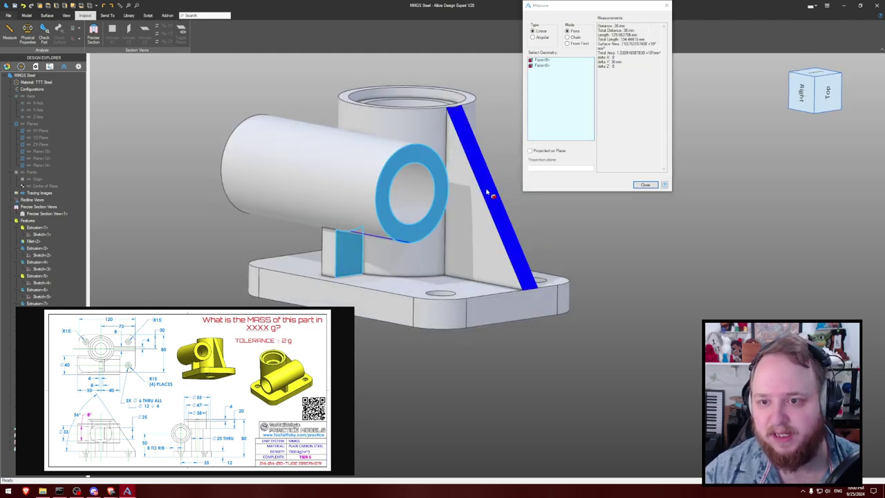
click(557, 65)
key(Delete)
key(Delete)
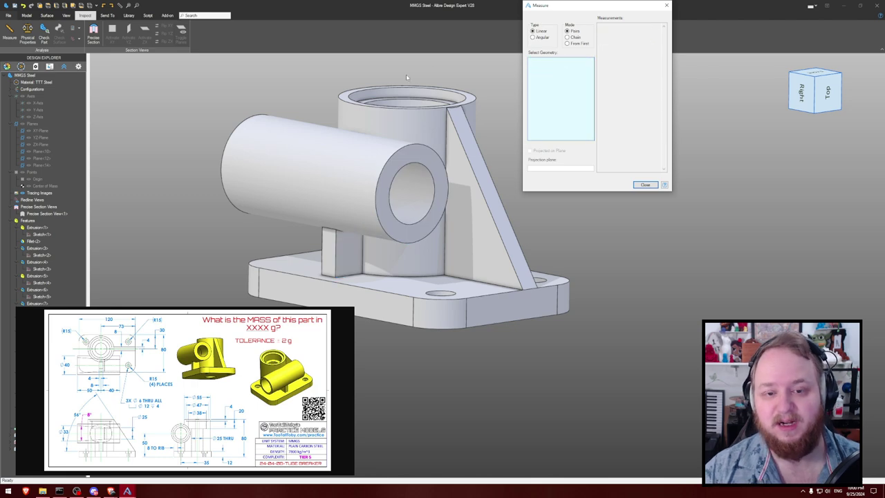
- Measure the triangular rib's thickness between its two side faces and clear the measured faces
middle_drag(345, 78, 348, 78)
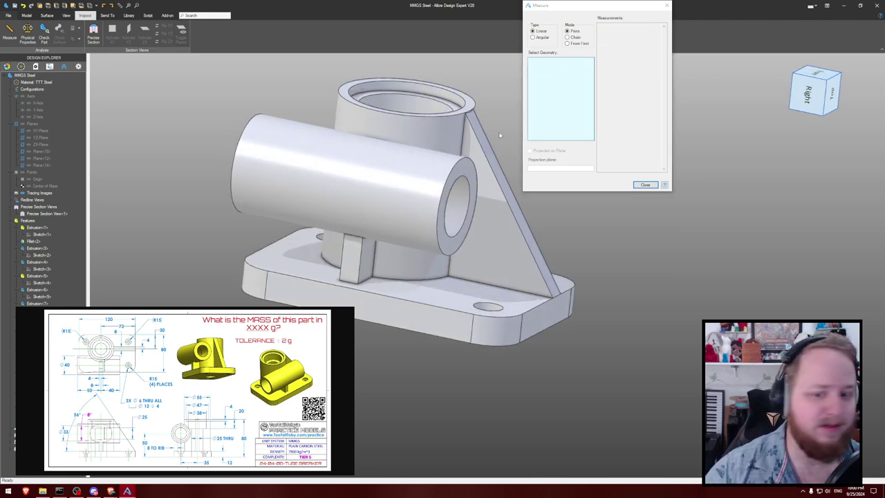
click(493, 235)
middle_drag(493, 235, 373, 256)
click(361, 259)
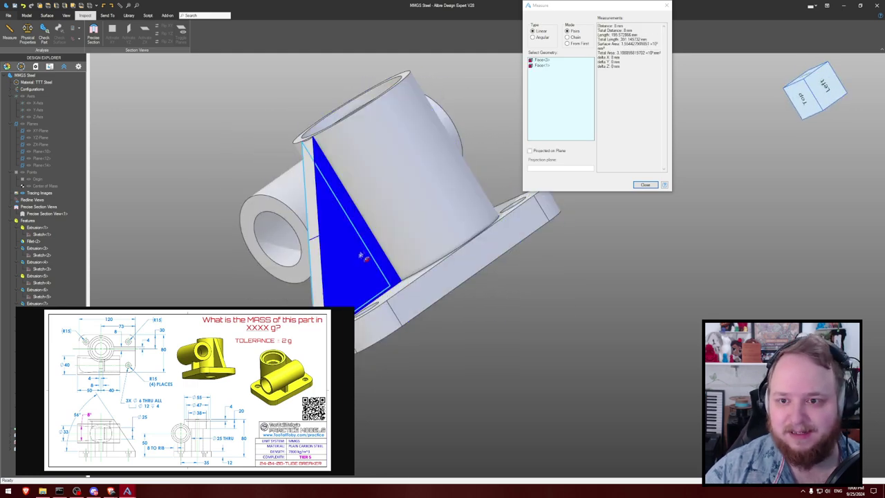
click(570, 60)
key(Delete)
click(561, 61)
key(Delete)
- Compare the triangular rib, the horizontal tube's bore and the vertical tube's opening with the drawing from several angles
mouse_move(640, 212)
middle_down()
mouse_move(634, 207)
mouse_move(650, 206)
middle_up()
middle_drag(515, 50, 605, 246)
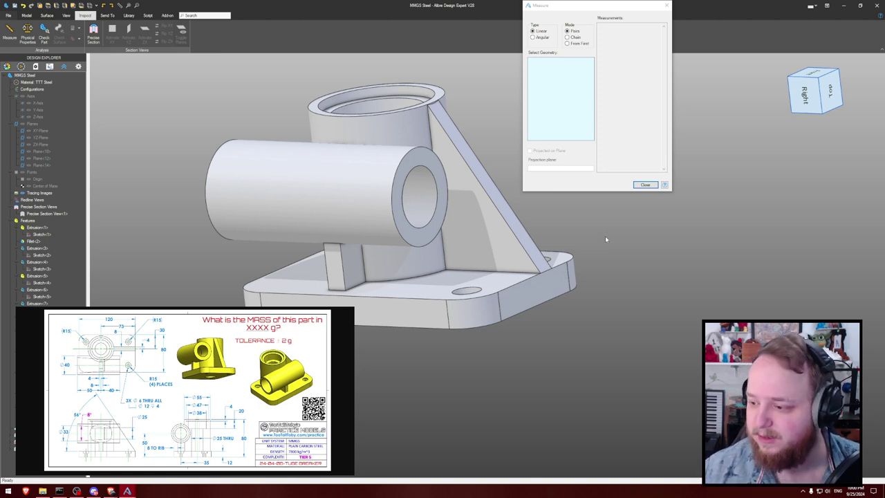
right_drag(470, 124, 440, 167)
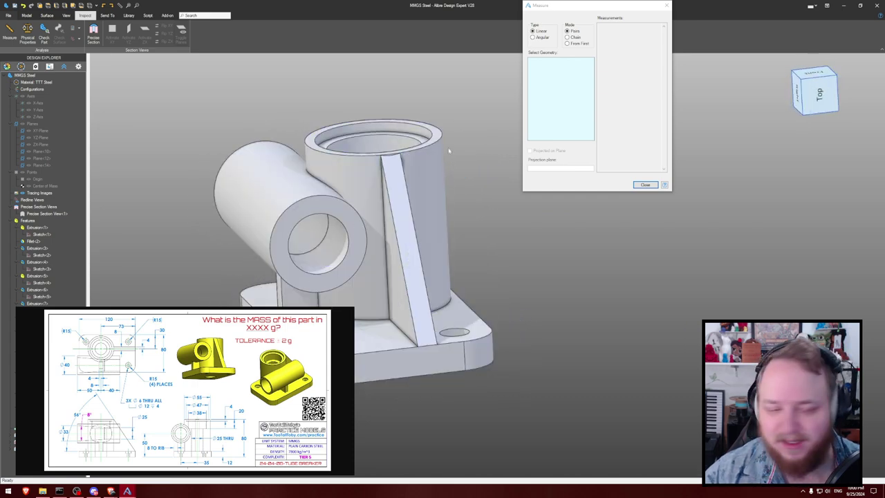
right_drag(449, 142, 456, 165)
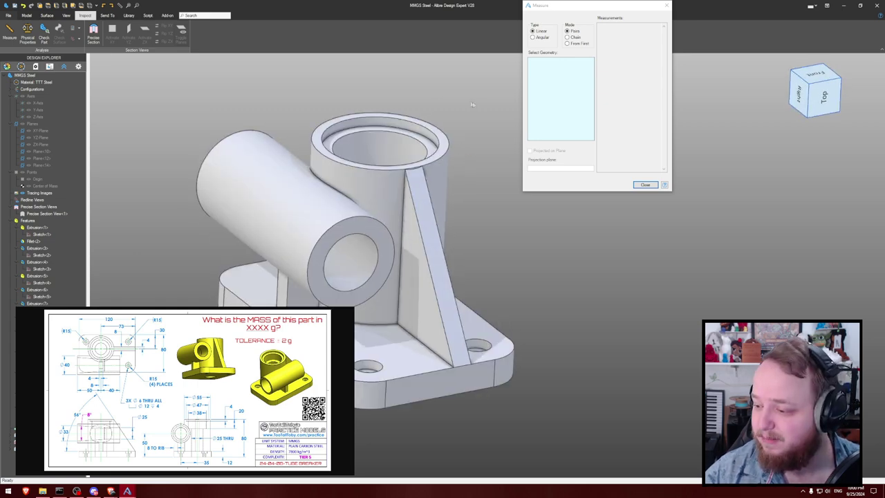
middle_drag(450, 135, 488, 144)
mouse_move(525, 225)
middle_down()
mouse_move(540, 221)
mouse_move(524, 223)
middle_up()
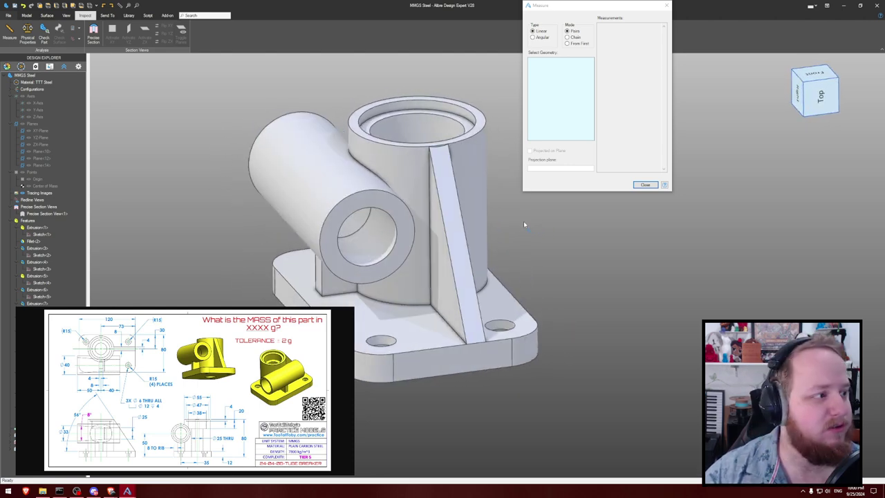
mouse_move(523, 223)
middle_down()
mouse_move(521, 215)
mouse_move(524, 222)
middle_up()
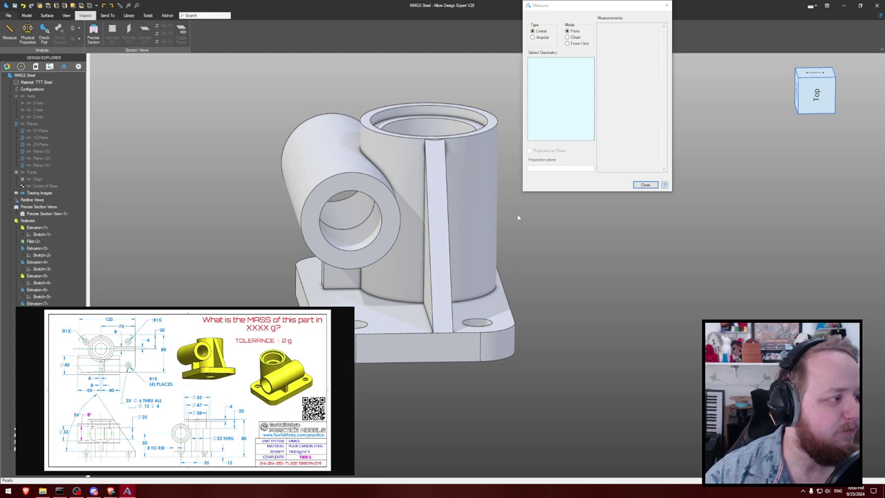
middle_drag(519, 217, 408, 131)
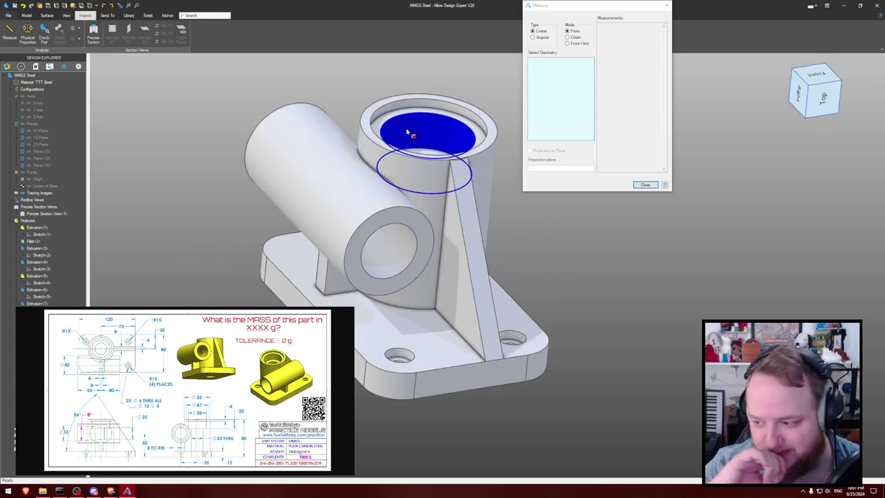
mouse_move(349, 82)
middle_down()
mouse_move(353, 106)
mouse_move(346, 88)
middle_up()
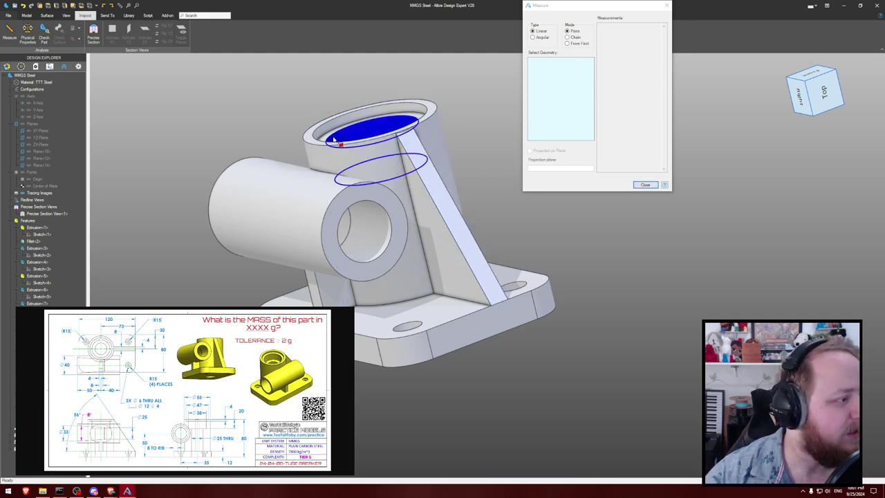
- Measure the distance between the upper ledge and the lower shoulder inside the vertical tube, then clear the selection
middle_drag(302, 118, 307, 131)
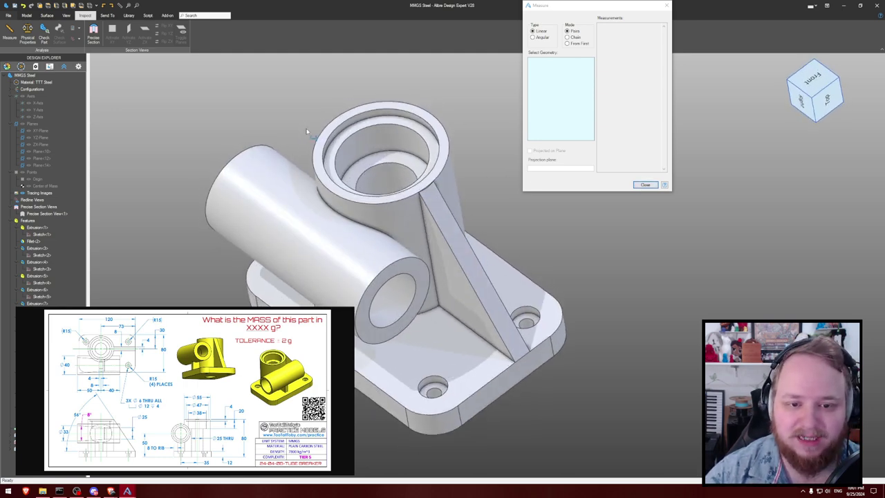
click(371, 131)
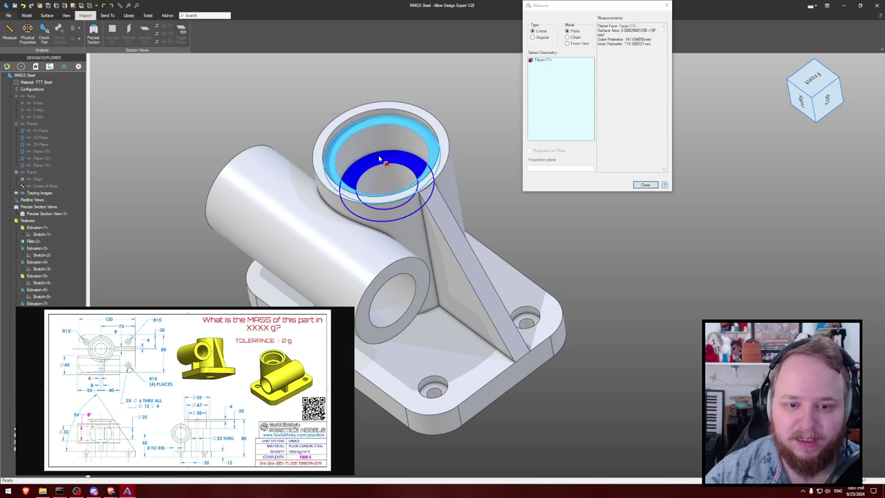
click(379, 160)
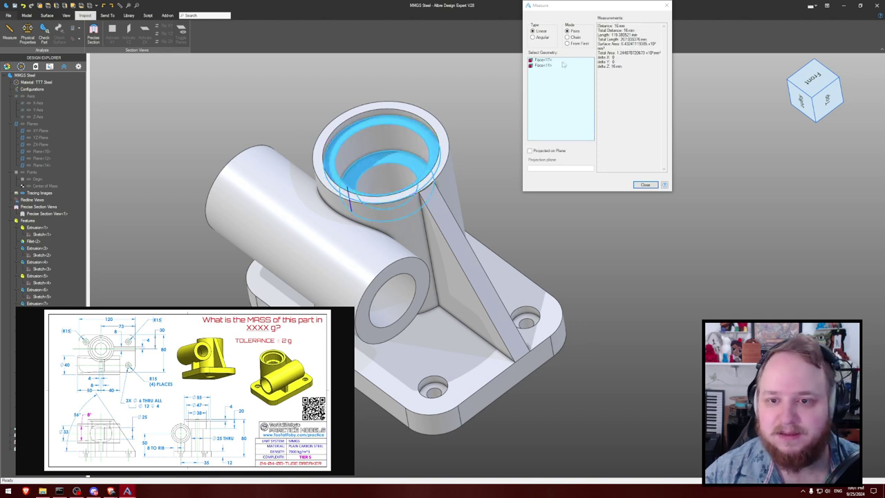
click(564, 65)
key(Delete)
click(563, 60)
key(Delete)
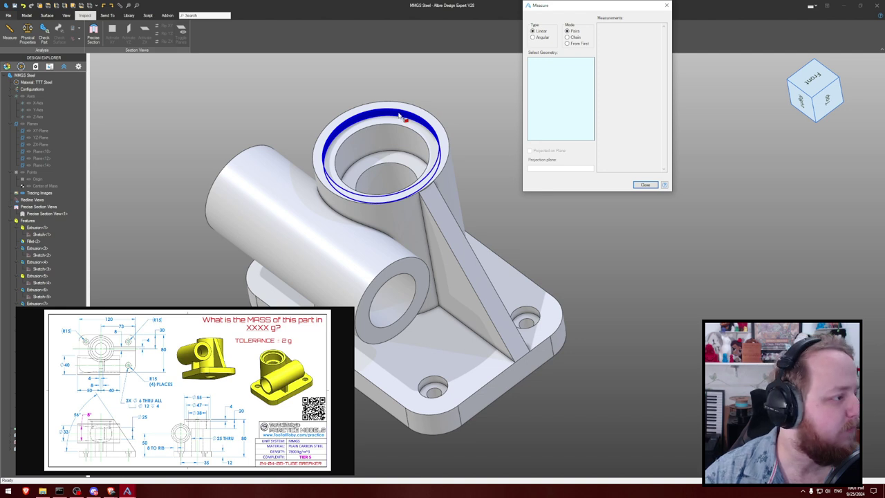
- Measure the depth from the vertical tube's top rim to its upper inner ledge and clear the selection
click(399, 116)
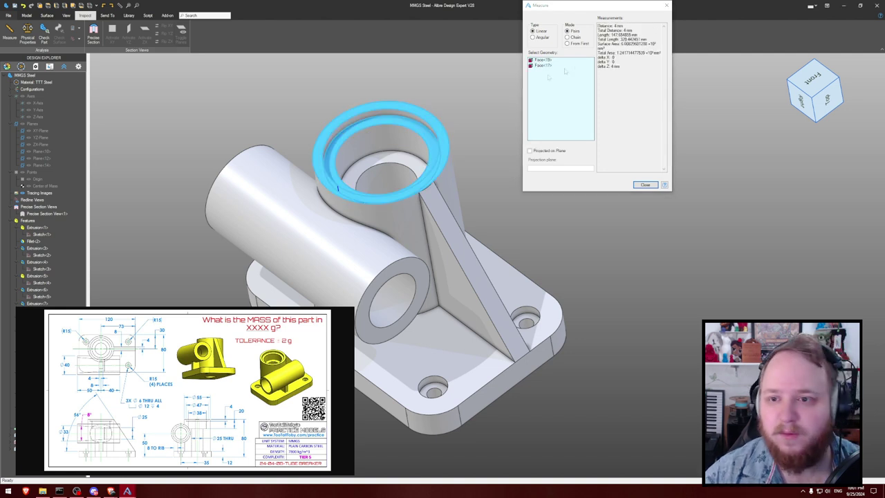
click(551, 65)
key(Delete)
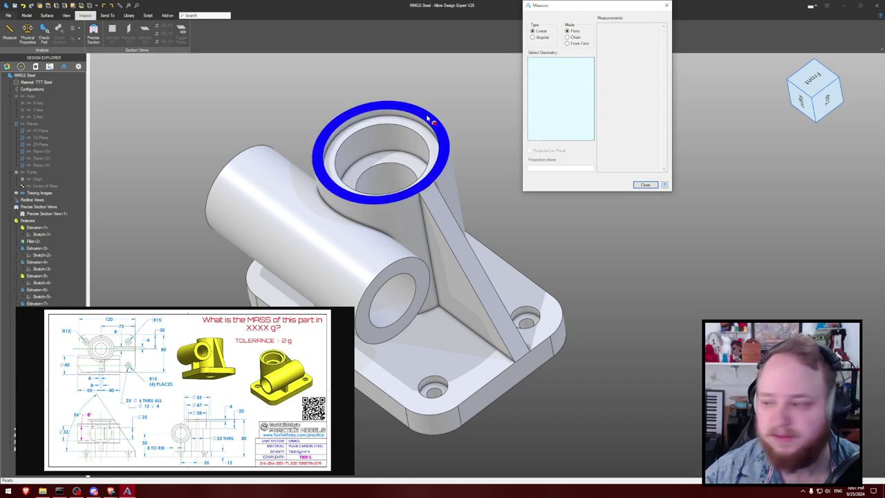
- Measure the depth from the vertical tube's top rim to its lower inner shoulder, then finish measuring
click(427, 119)
click(407, 166)
click(538, 65)
key(Delete)
click(539, 59)
key(Delete)
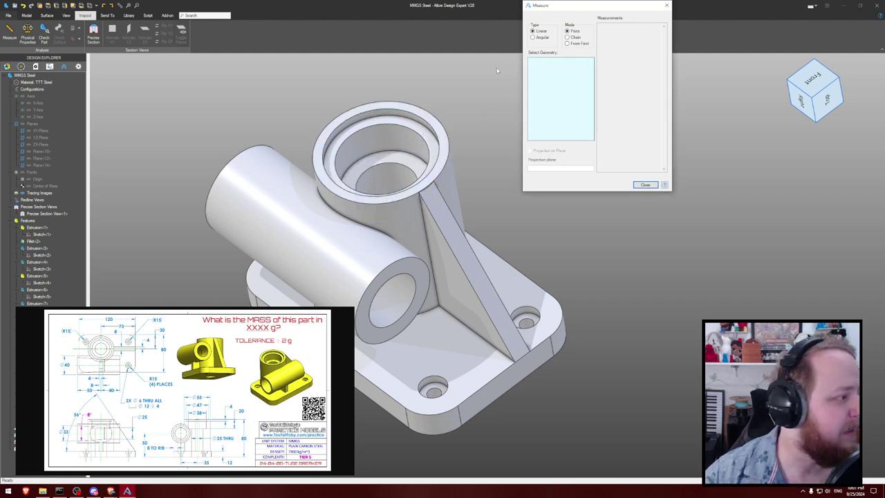
click(646, 186)
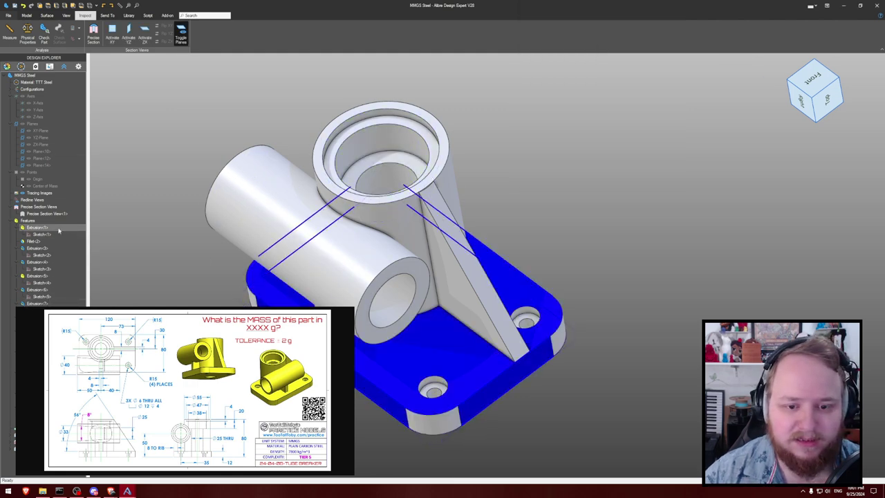
- Check the sketches of the vertical tube's outer circle, top recess and through bore against the drawing, leaving each unchanged
double_click(56, 281)
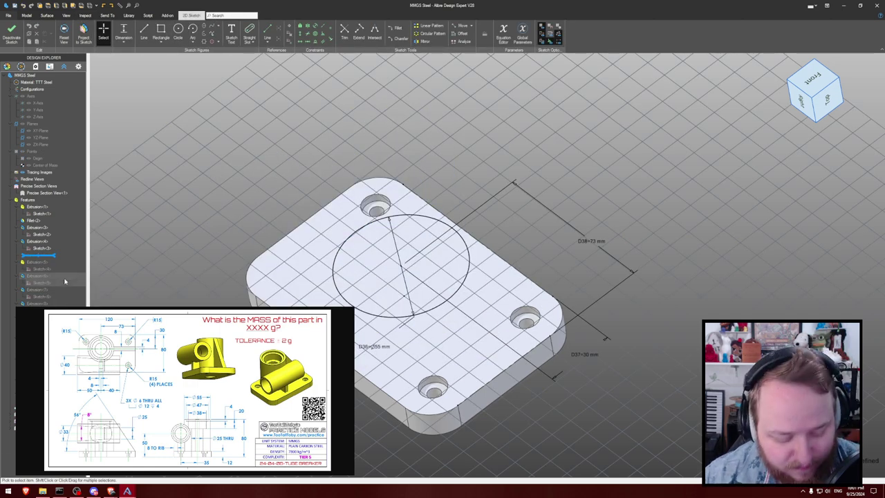
key(Escape)
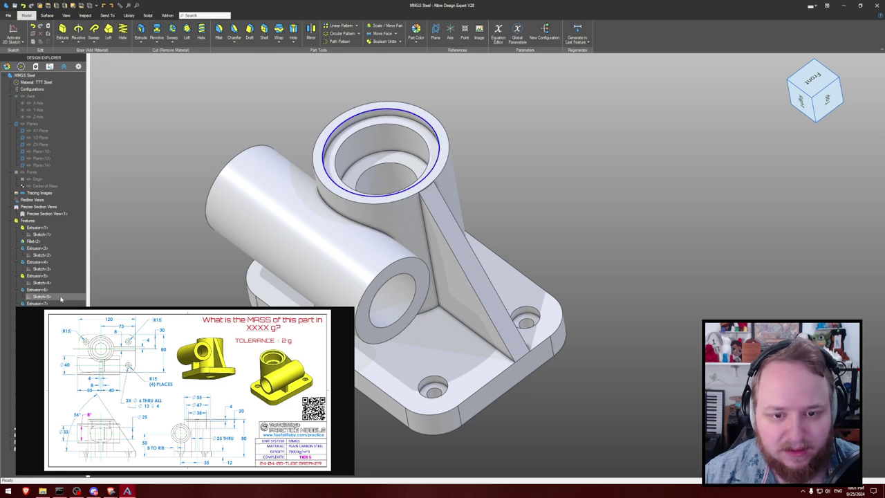
double_click(62, 297)
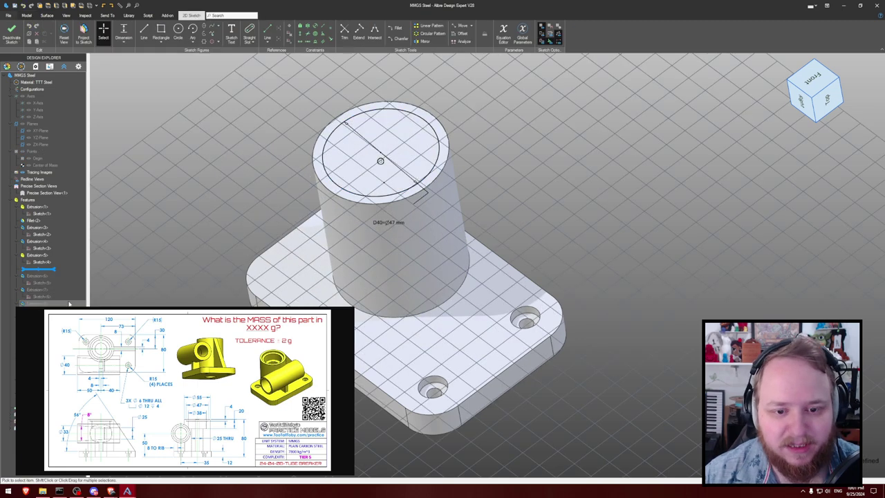
key(Escape)
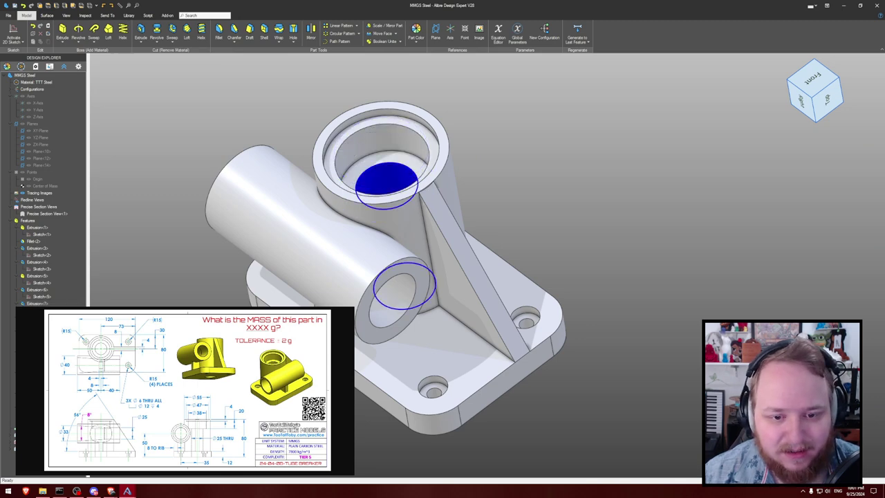
double_click(43, 310)
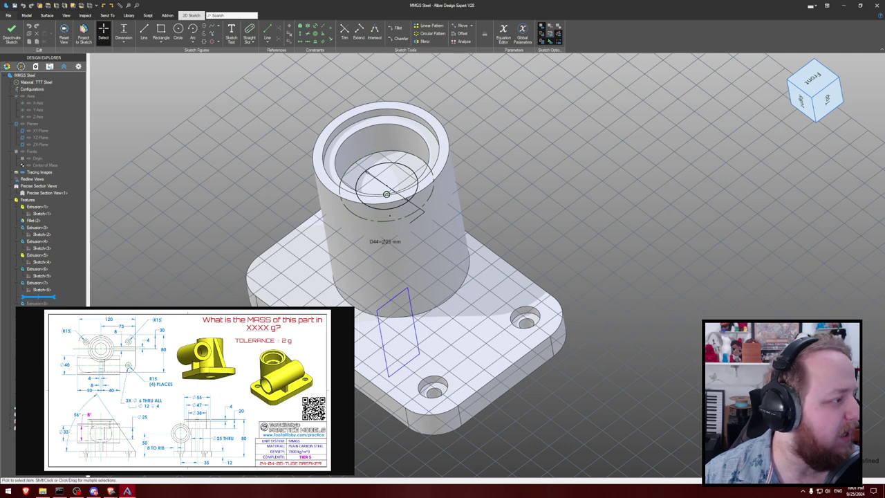
key(Escape)
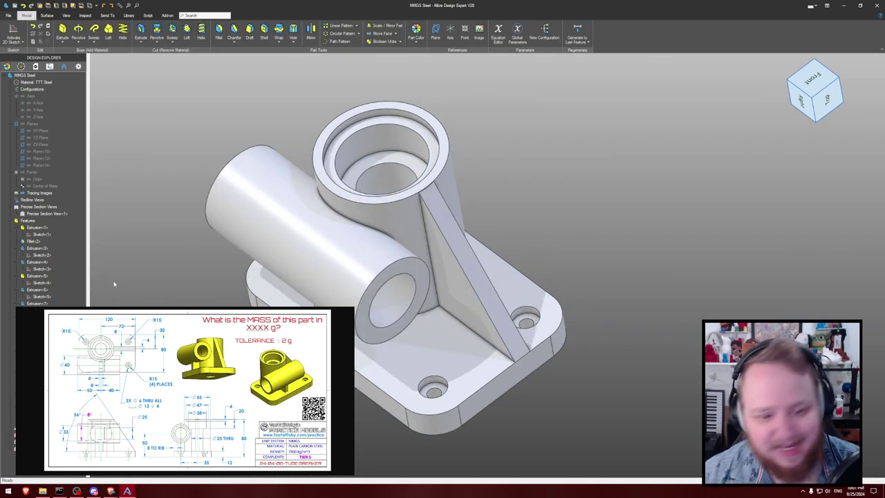
- Check the sketch of the horizontal tube's outer circle against the drawing, then leave the sketch
middle_drag(170, 237, 135, 207)
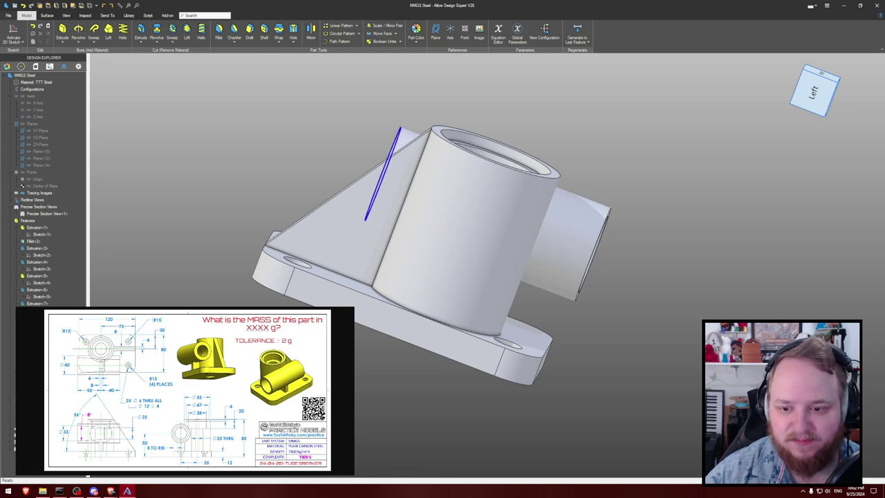
double_click(385, 173)
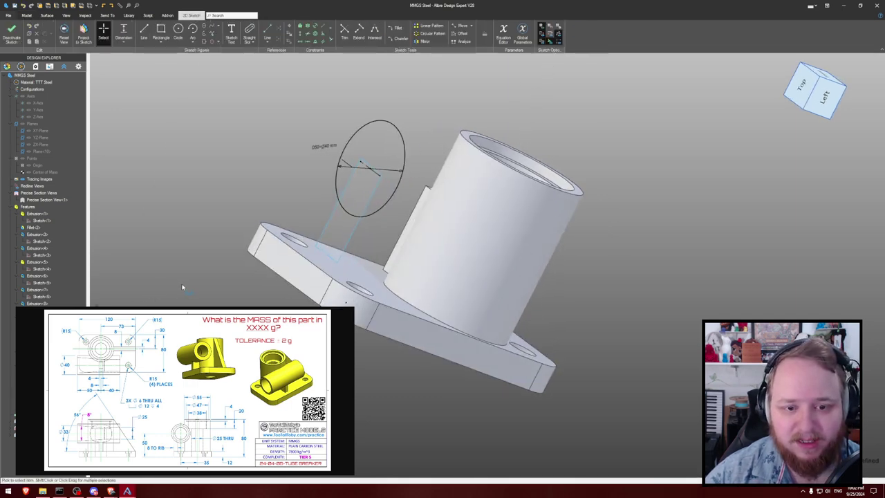
key(ctrl+k)
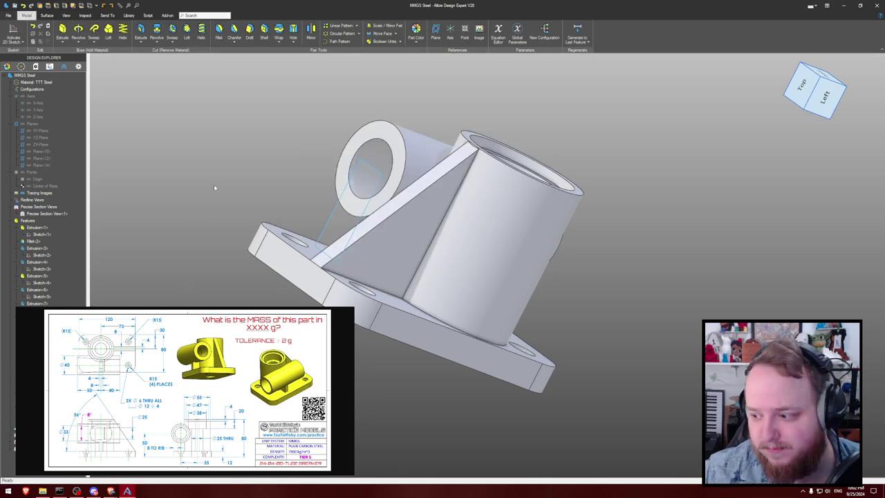
- Examine the underside, both tube ends, the triangular rib and the support beneath the horizontal tube from several angles
middle_drag(214, 186, 204, 200)
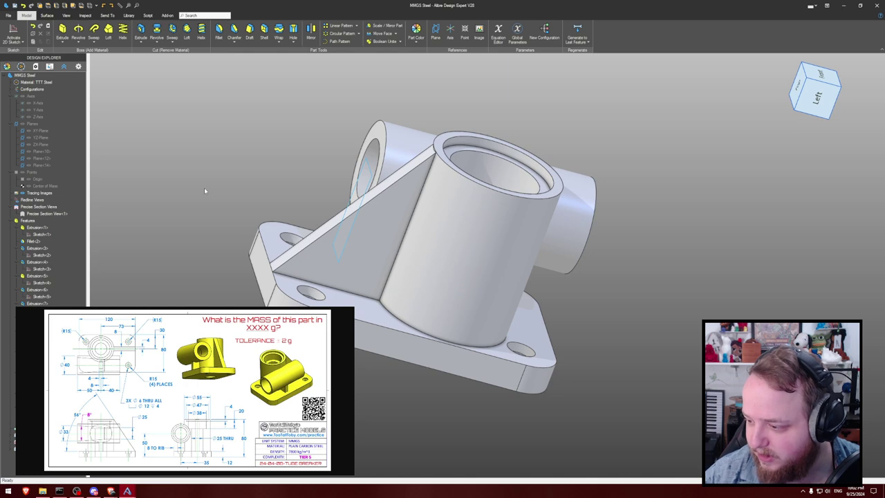
middle_drag(223, 184, 226, 158)
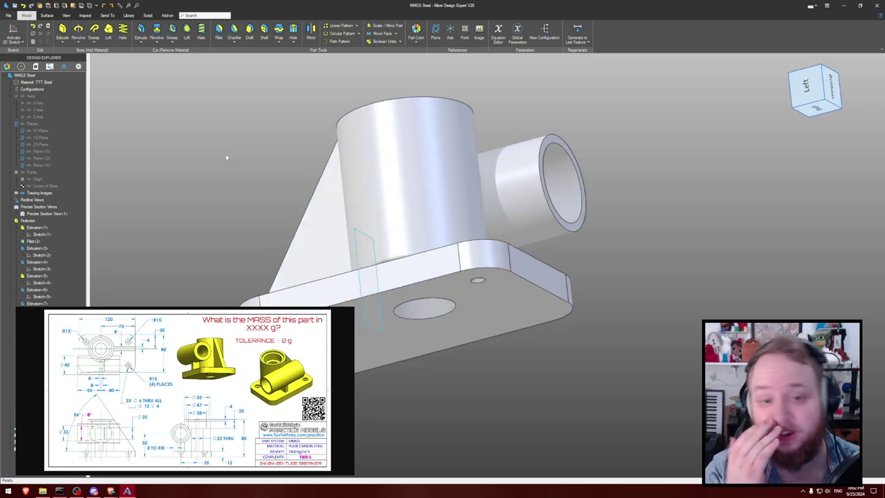
middle_drag(229, 120, 206, 128)
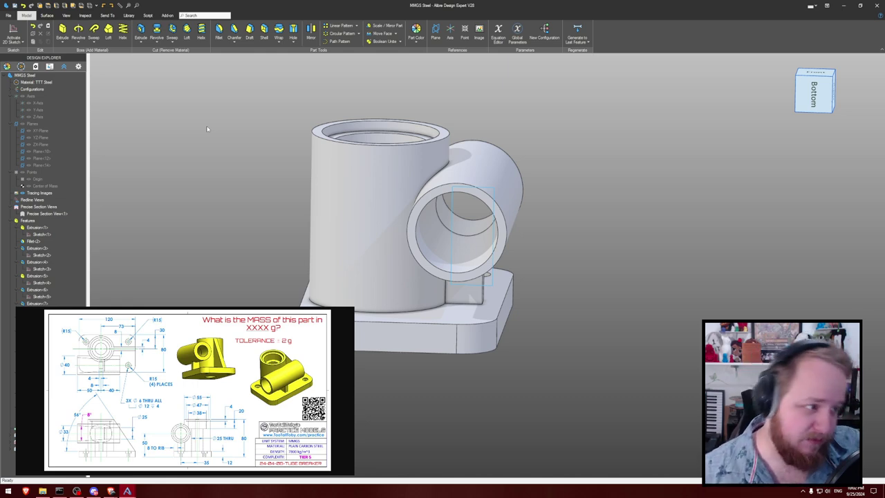
middle_drag(197, 125, 212, 125)
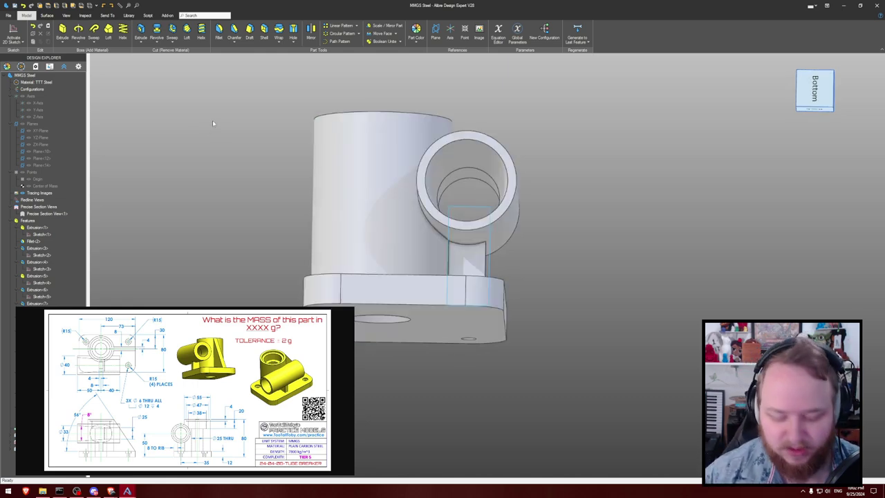
middle_drag(206, 99, 201, 117)
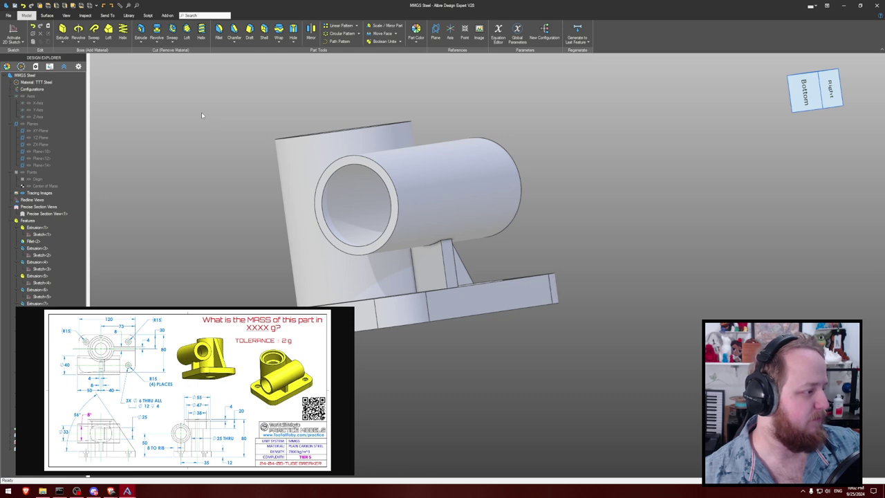
middle_drag(202, 112, 156, 127)
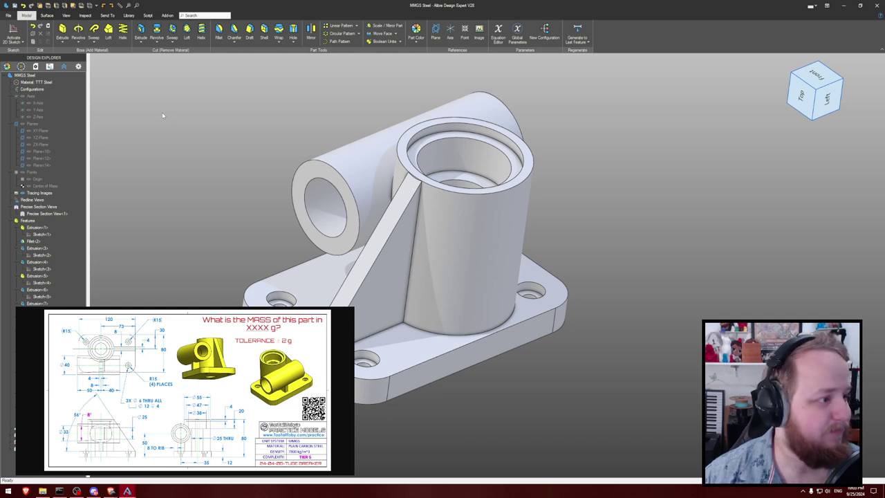
middle_drag(255, 141, 228, 127)
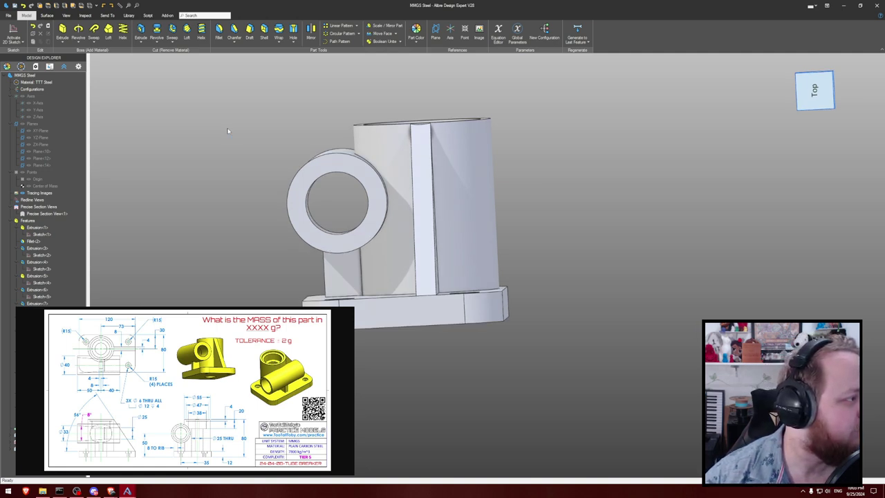
middle_drag(228, 130, 280, 141)
- Close the Tube Breaker part
click(876, 6)
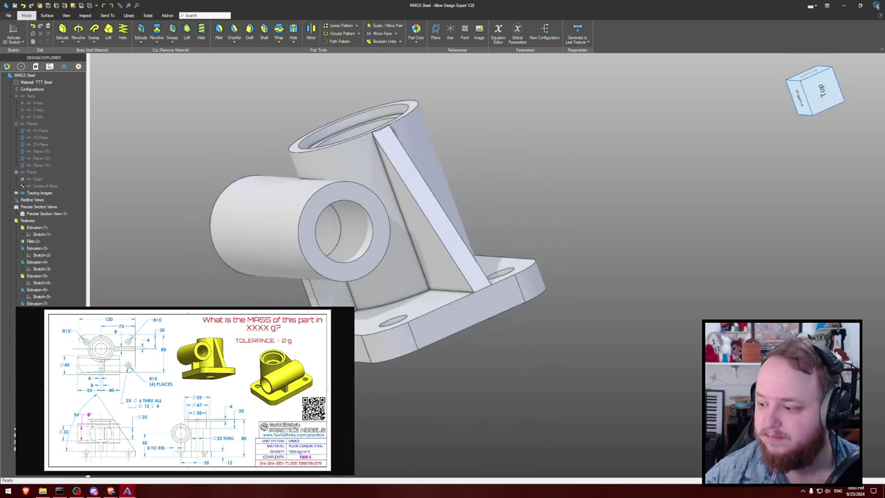
click(446, 259)
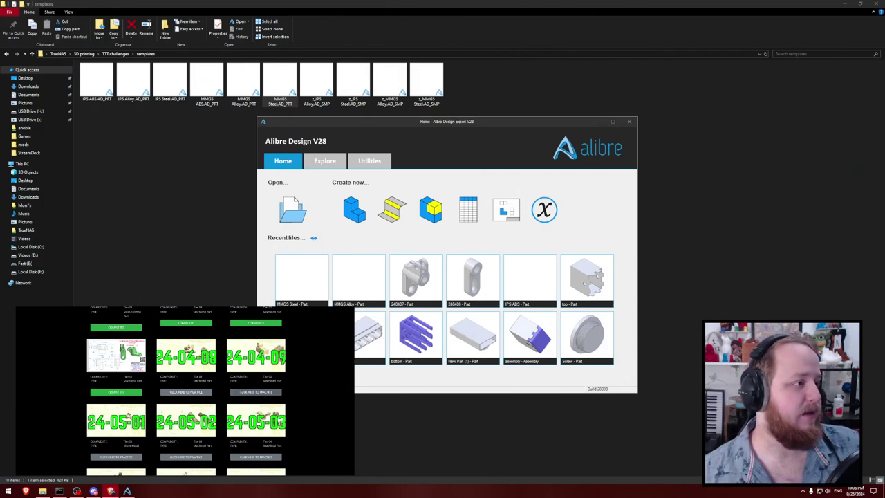
- Start the 24-04-09 Keyed Slider practice model on the Too Tall Toby website and open its drawing image separately
click(257, 391)
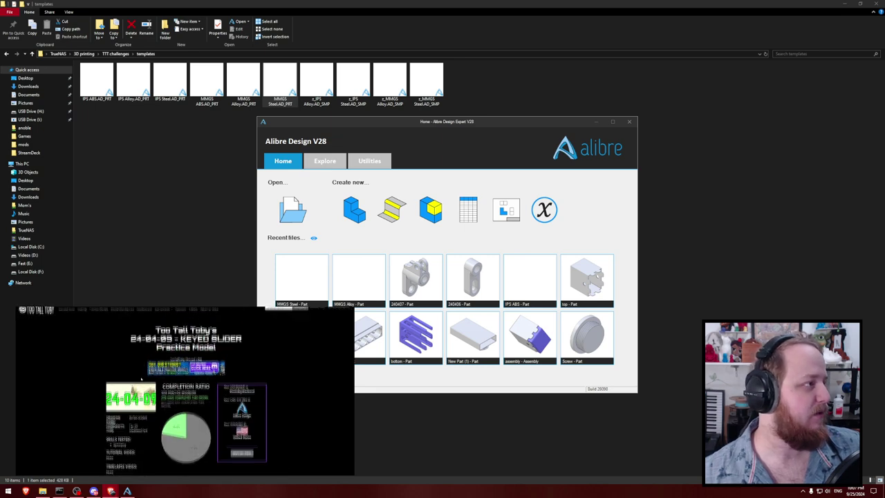
scroll(185, 391, down, 2)
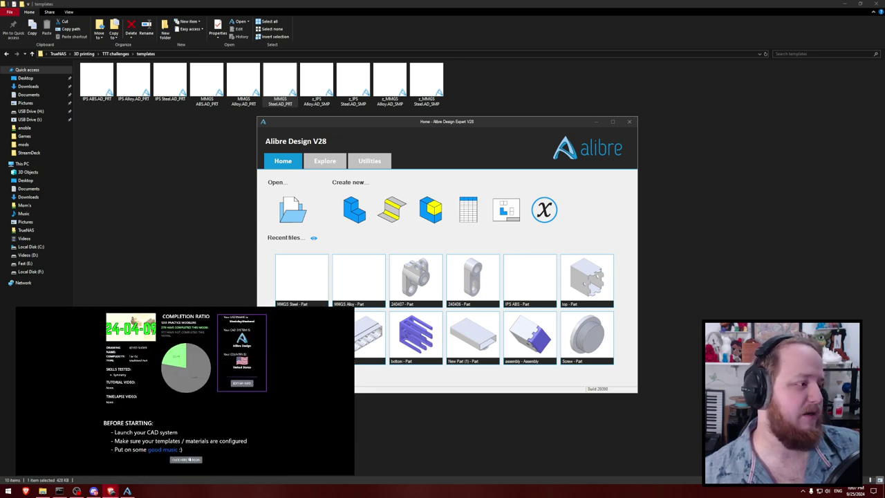
click(187, 459)
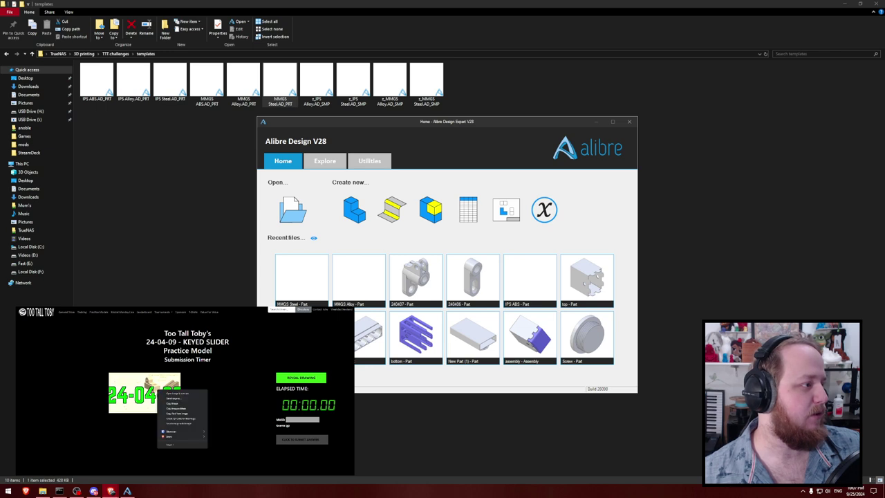
right_click(176, 393)
click(197, 395)
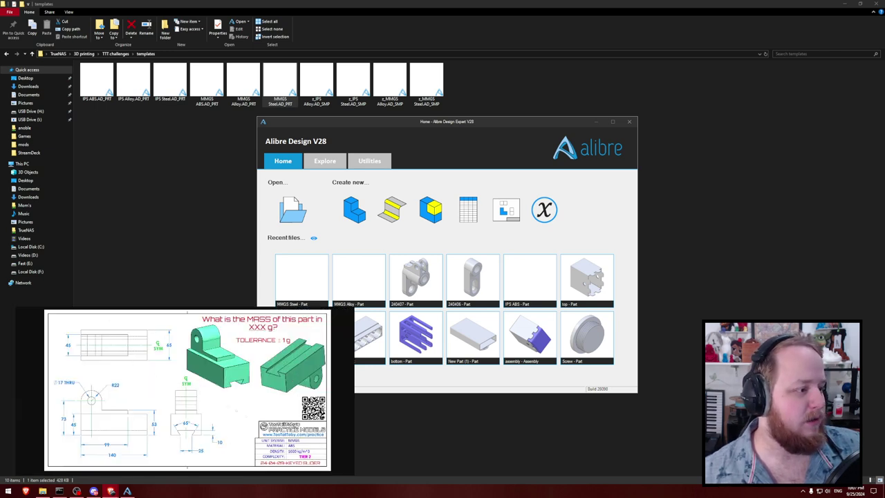
- Open the MMGS ABS part template from the templates folder in Alibre Design
click(194, 168)
click(206, 77)
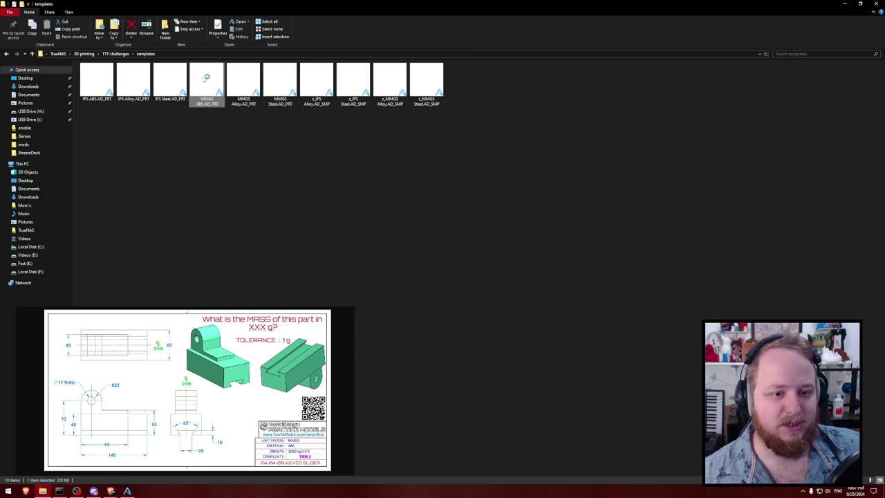
double_click(203, 78)
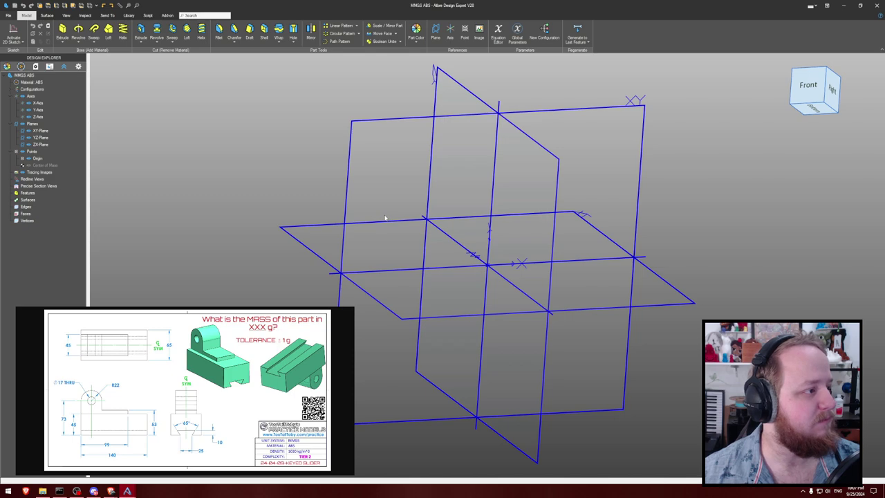
- Start a 2D sketch on the ZX plane and hide the reference planes and axes
middle_drag(385, 217, 275, 193)
middle_drag(131, 101, 149, 125)
click(13, 32)
click(607, 120)
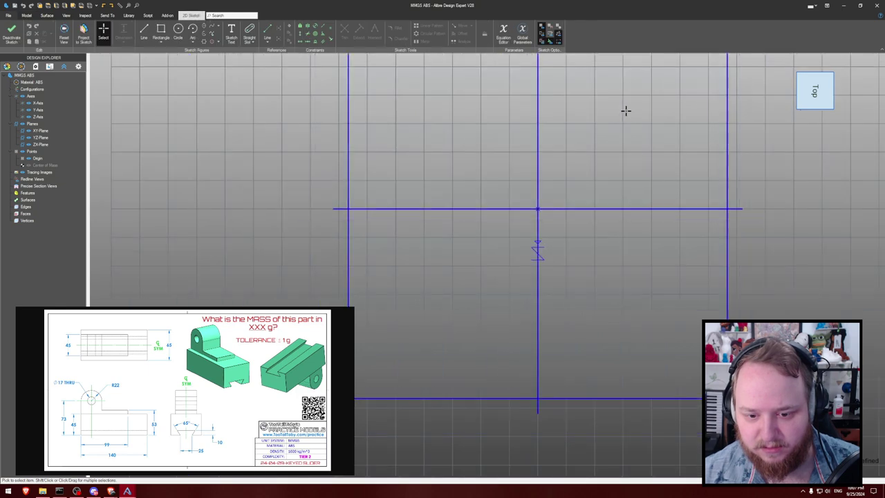
middle_drag(532, 194, 513, 221)
key(ctrl+shift+r)
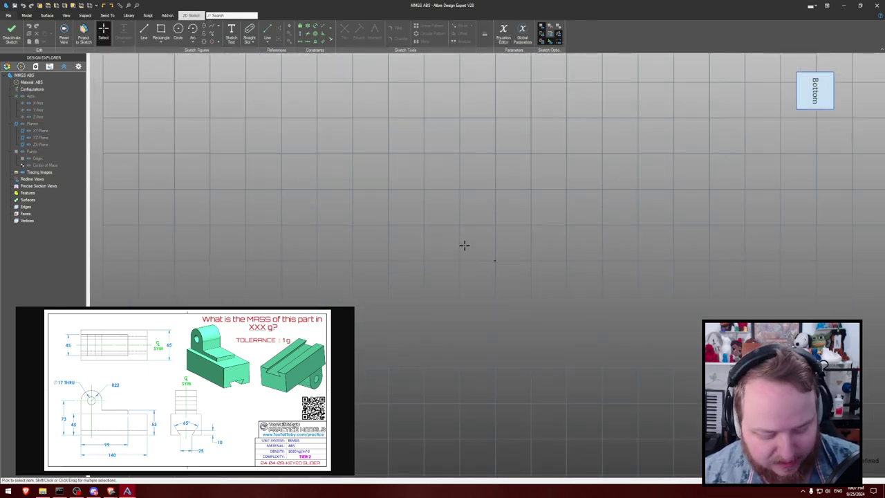
- Sketch the dovetail slot above the origin with two slanted sides and a horizontal roof, replacing the too-short first roof line
key(l)
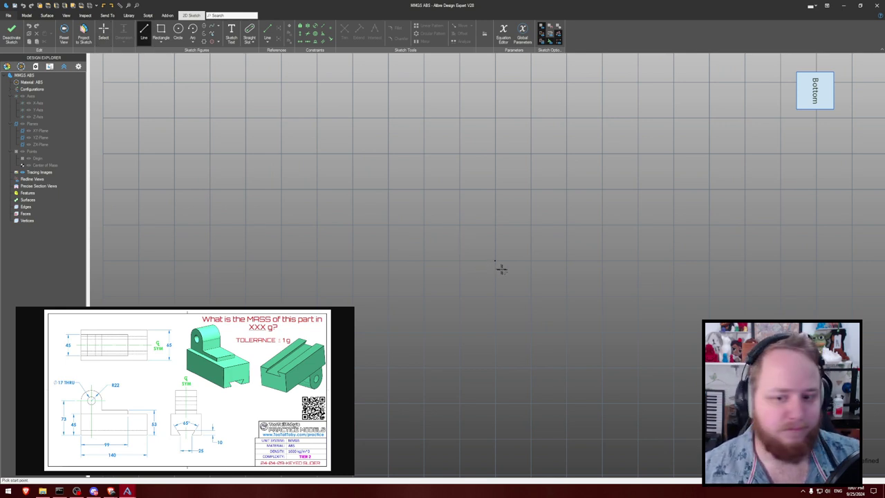
click(466, 260)
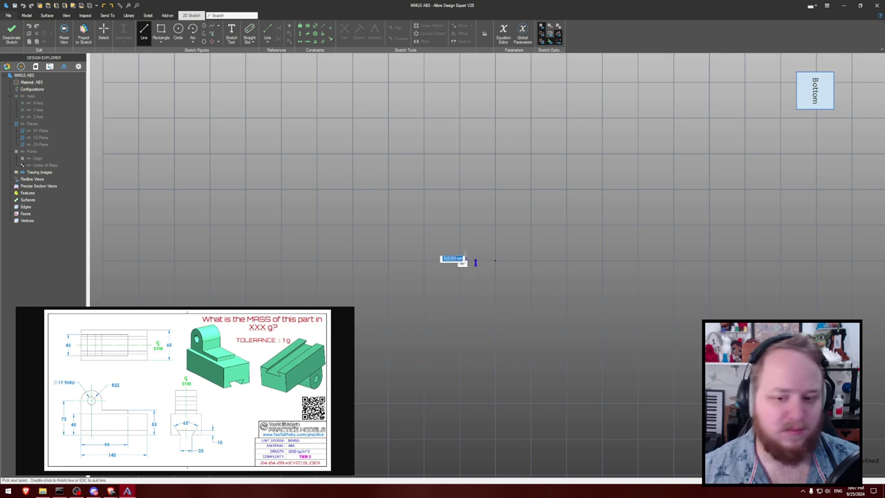
click(460, 236)
click(495, 236)
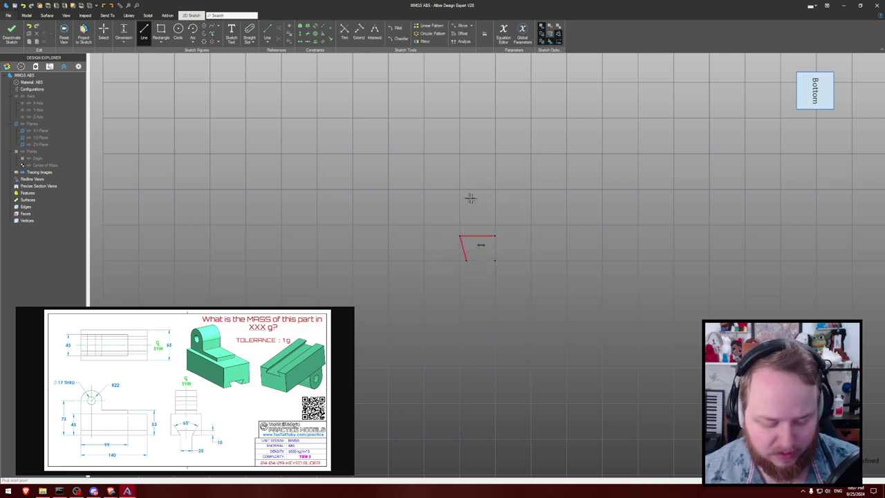
key(ctrl+z)
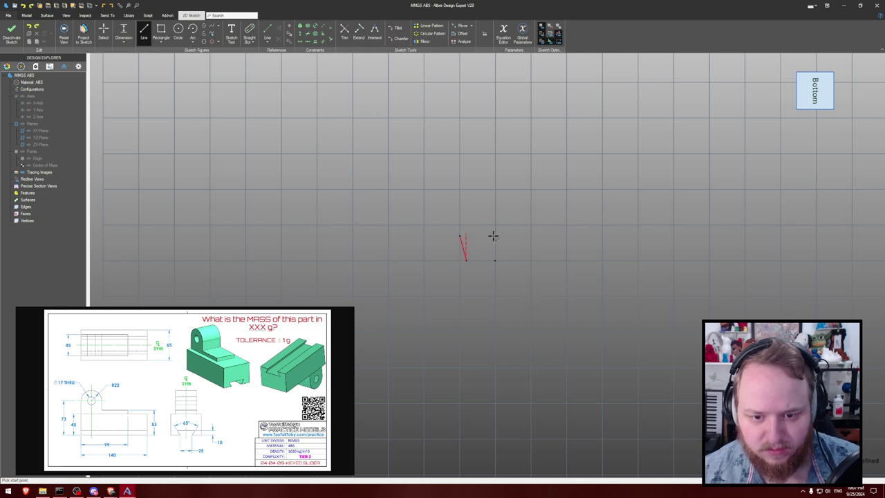
click(530, 237)
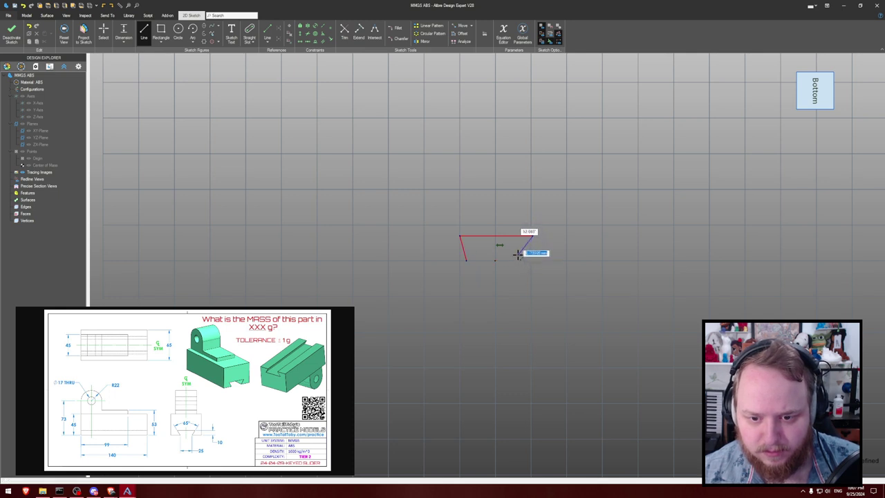
click(515, 256)
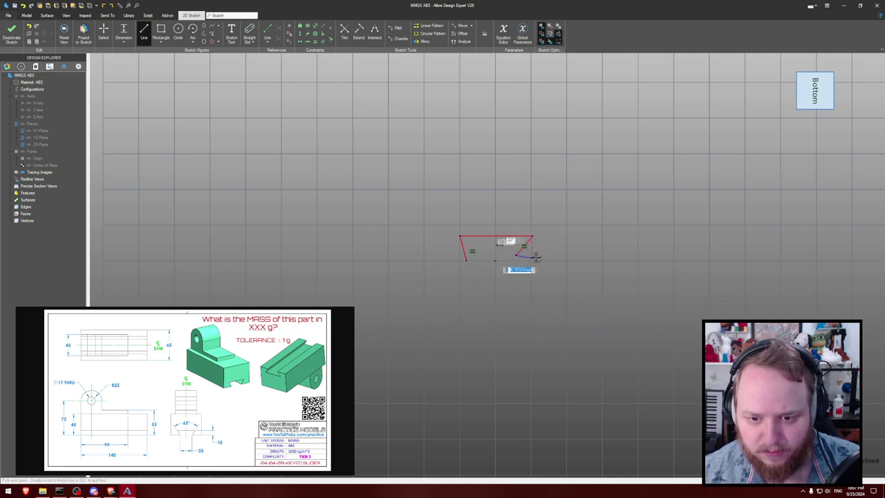
- Continue the line chain around the block's base, sides and top, closing the profile at the slot's first slanted side
click(558, 256)
click(557, 187)
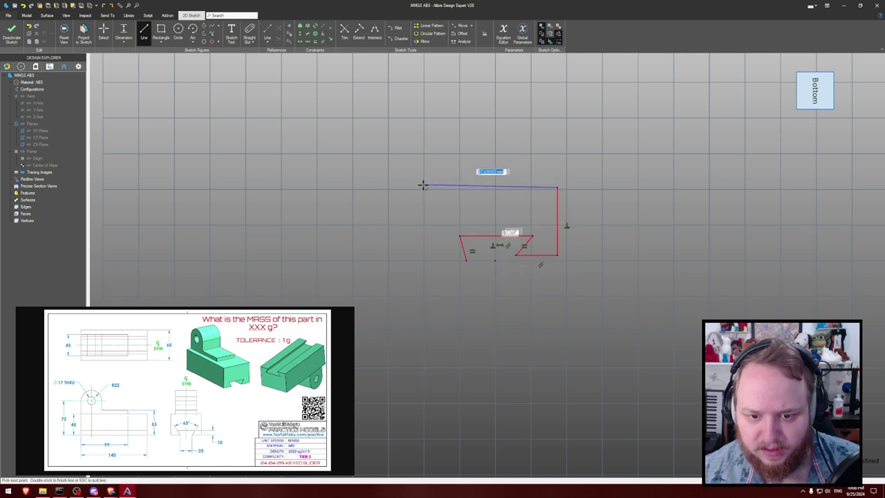
click(415, 188)
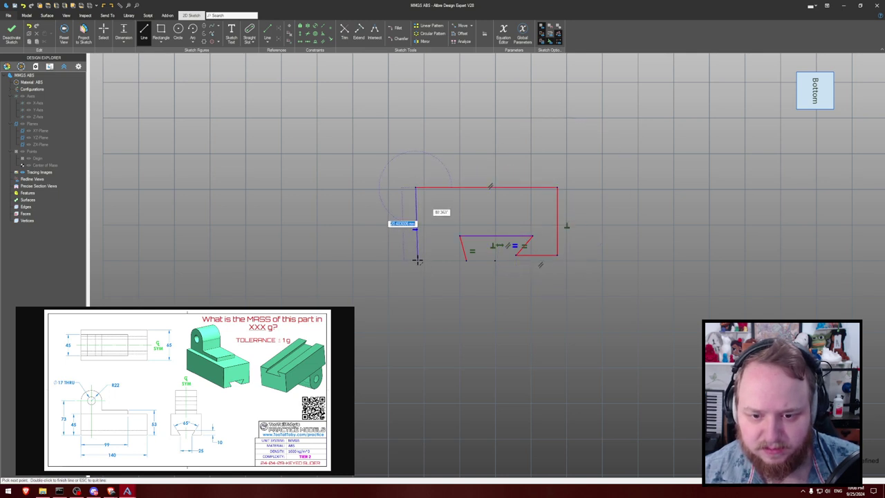
click(416, 260)
click(466, 261)
key(Escape)
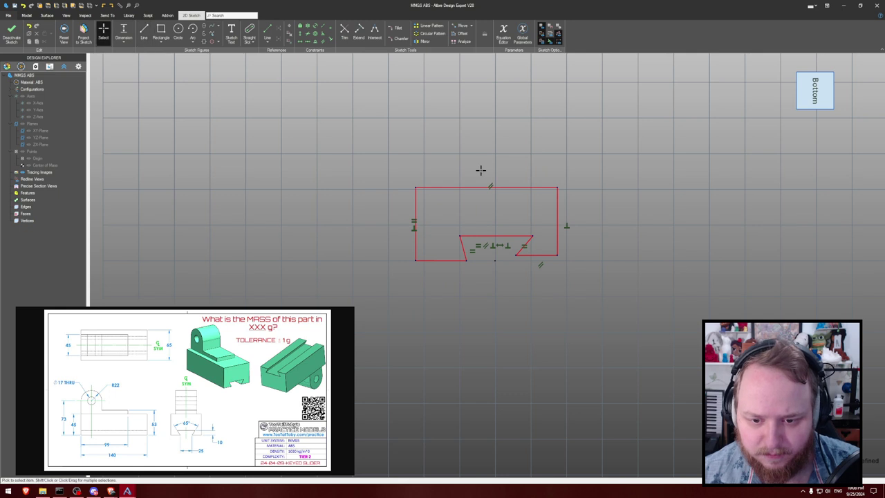
- Constrain the dovetail slot's two lower corner points to lie on the same horizontal
key(h)
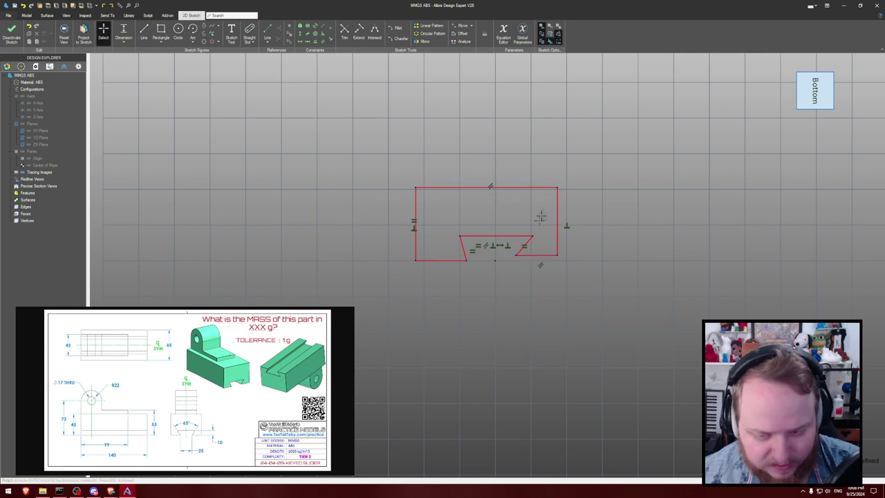
click(467, 261)
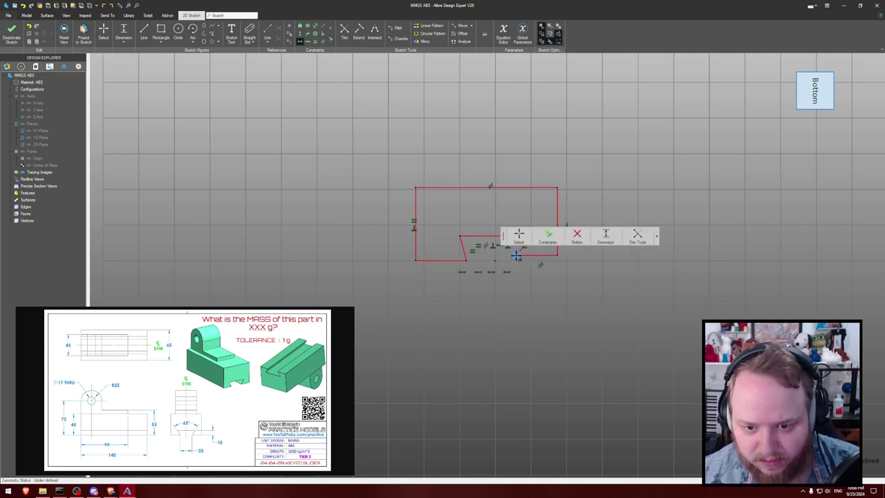
click(517, 253)
key(Escape)
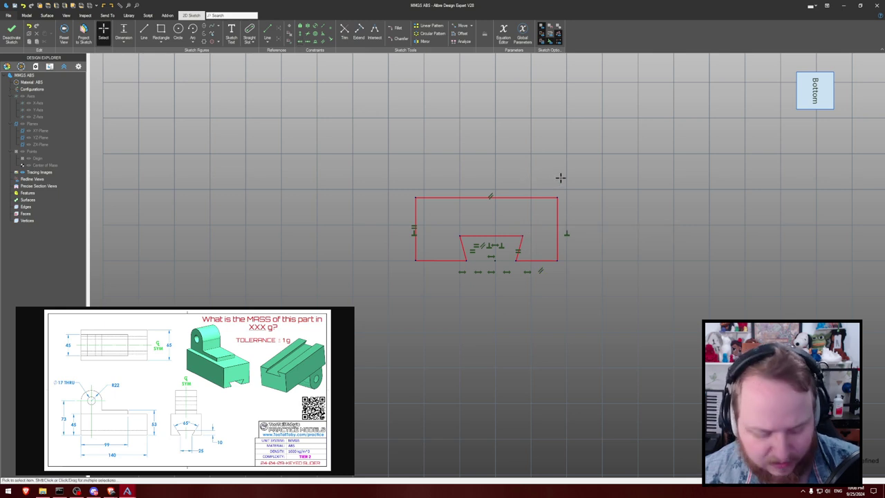
- Apply an equal constraint between the block's two vertical outer sides
key(e)
click(557, 216)
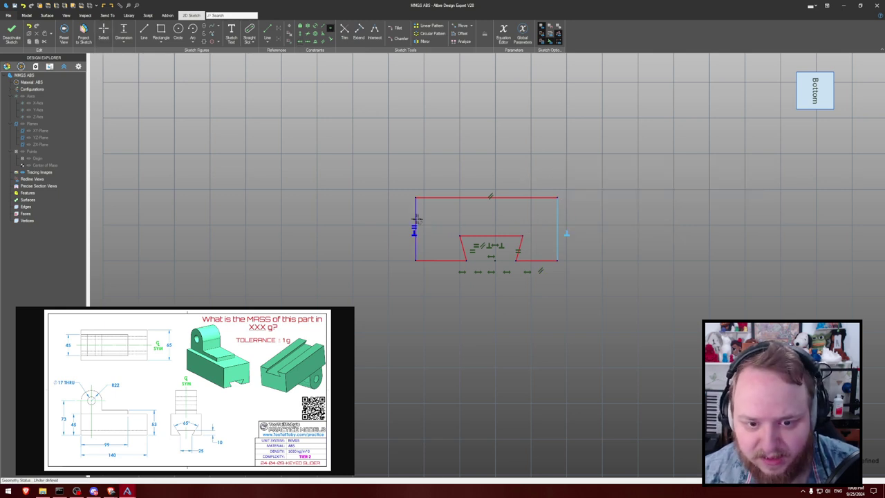
click(415, 218)
key(Escape)
- Center the slot's two lower corners about the origin with a midpoint constraint and test how the slot moves
mouse_move(484, 259)
mouse_down()
mouse_move(524, 256)
mouse_move(514, 258)
mouse_up()
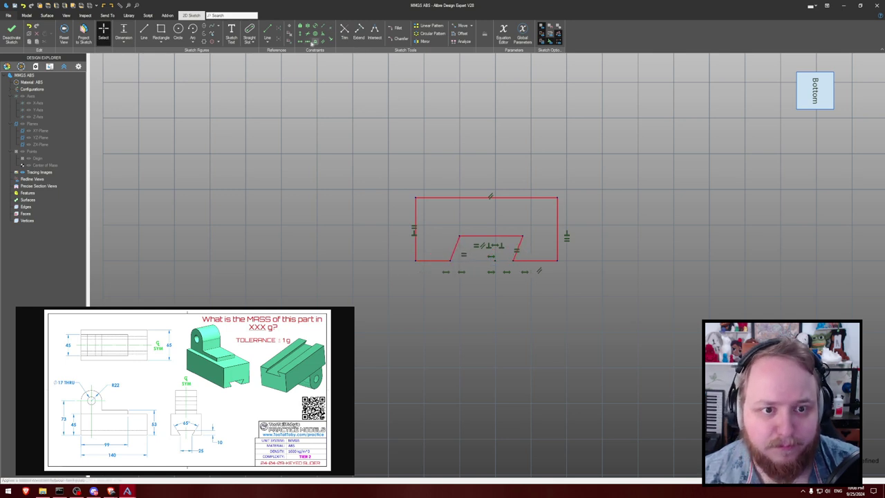
click(451, 260)
click(512, 260)
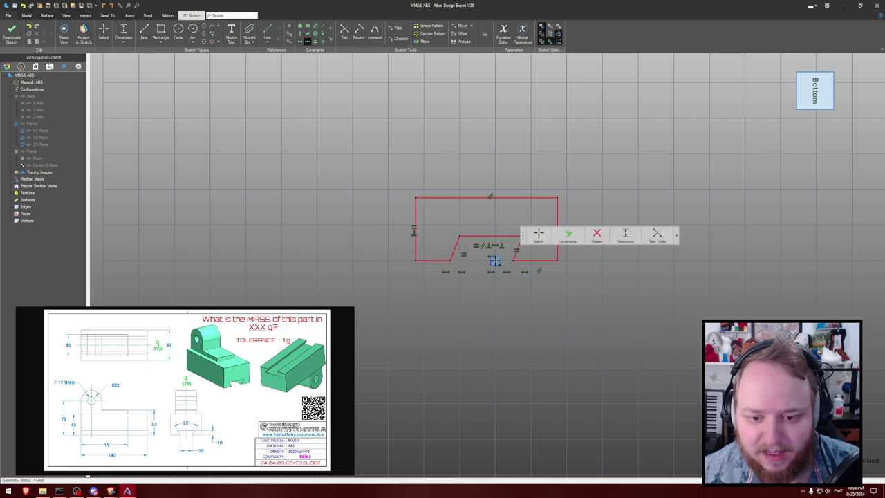
click(495, 260)
key(Escape)
drag(486, 236, 481, 236)
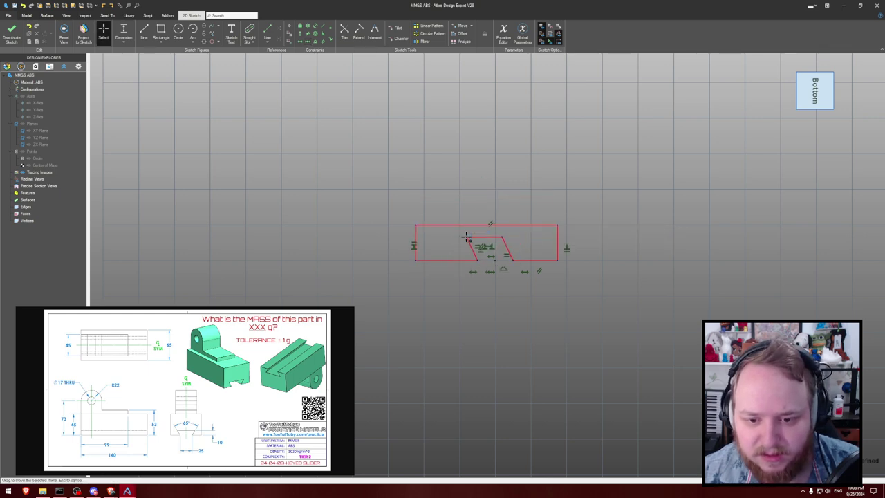
- Remove the equal constraint tying the slot roof to the block's sides and move the roof's corner to test it
scroll(508, 235, up, 5)
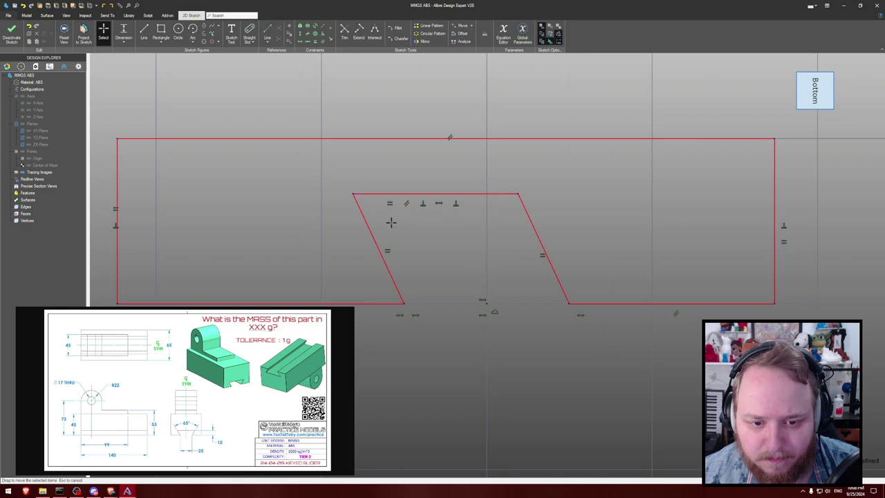
click(390, 202)
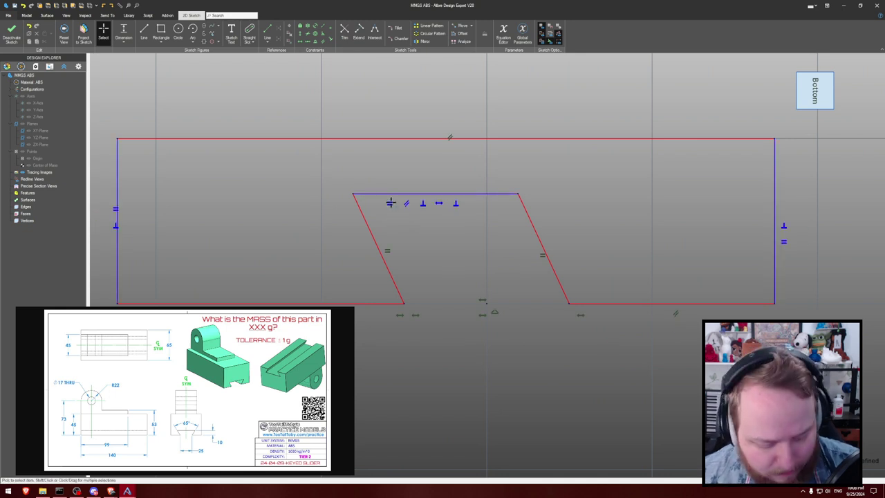
drag(522, 194, 539, 188)
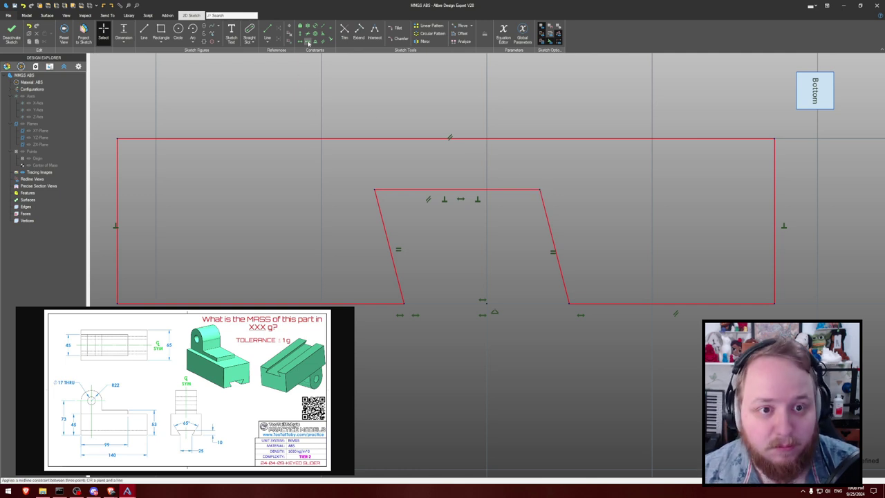
- Center the slot roof's two end points about the origin and adjust the slot's height and width freehand
click(539, 189)
click(539, 189)
click(488, 302)
scroll(485, 286, down, 2)
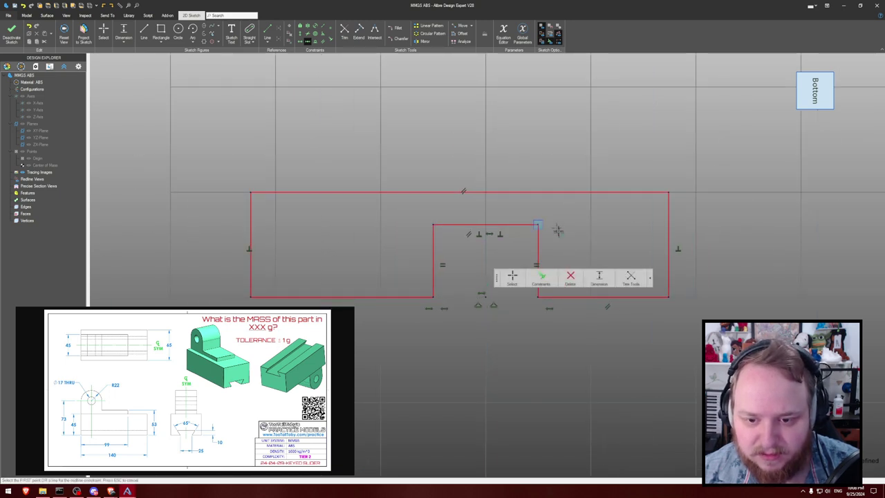
mouse_move(537, 225)
mouse_down()
mouse_move(534, 238)
mouse_move(553, 226)
mouse_move(541, 240)
mouse_move(525, 231)
mouse_move(536, 238)
mouse_up()
mouse_move(436, 297)
mouse_down()
mouse_move(456, 290)
mouse_move(438, 288)
mouse_up()
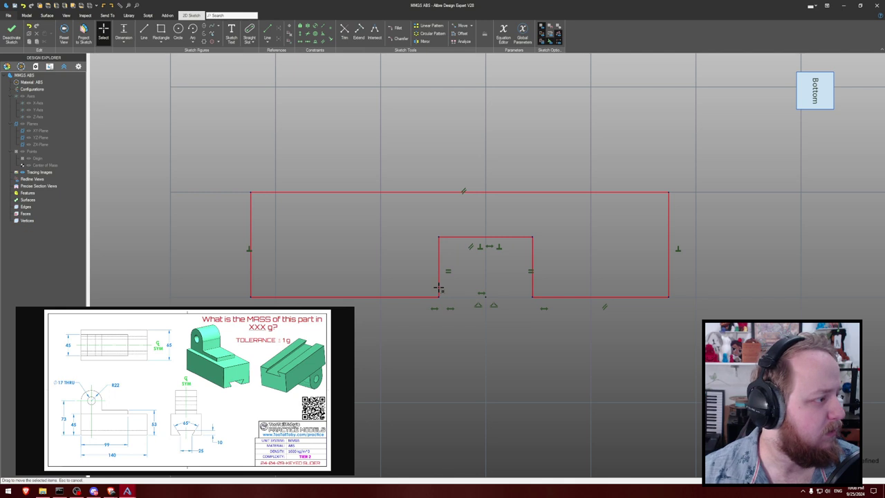
key(d)
click(439, 262)
click(532, 260)
key(Escape)
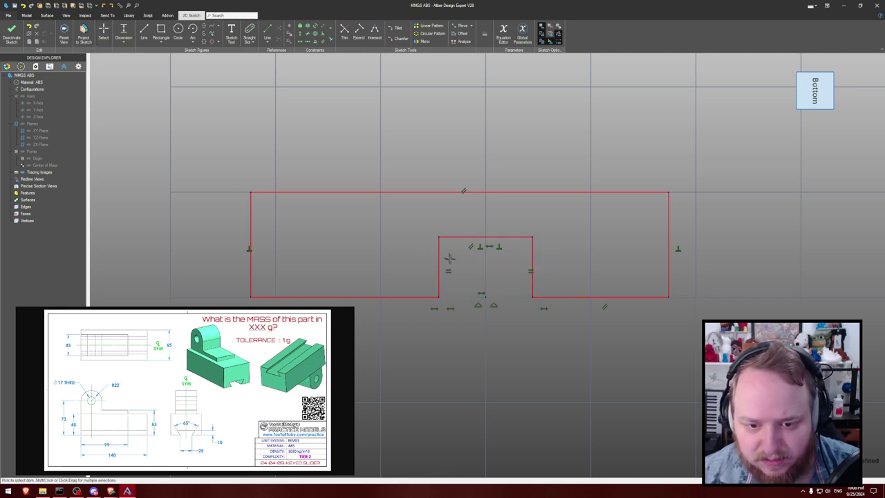
- Remove the slot roof's perpendicular constraints and dimension the slot's opening between its lower corners at 25 mm
drag(435, 235, 415, 235)
drag(414, 297, 429, 296)
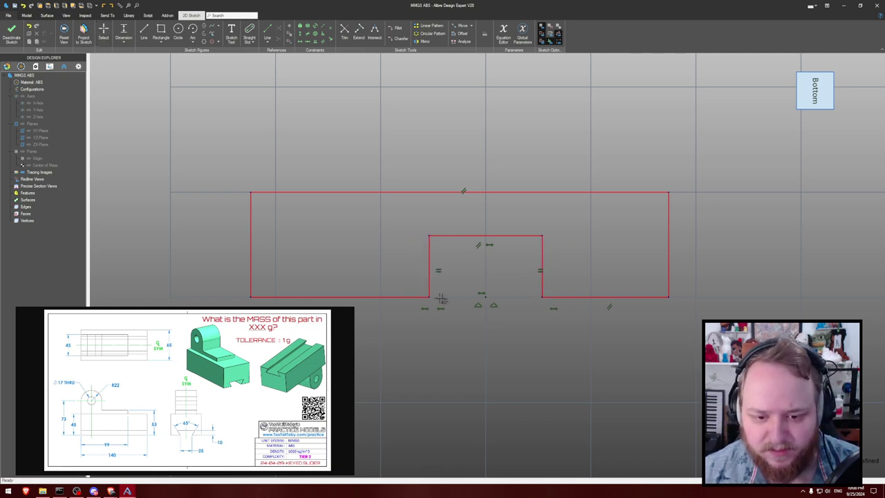
click(429, 296)
text(25)
key(Return)
scroll(416, 227, down, 5)
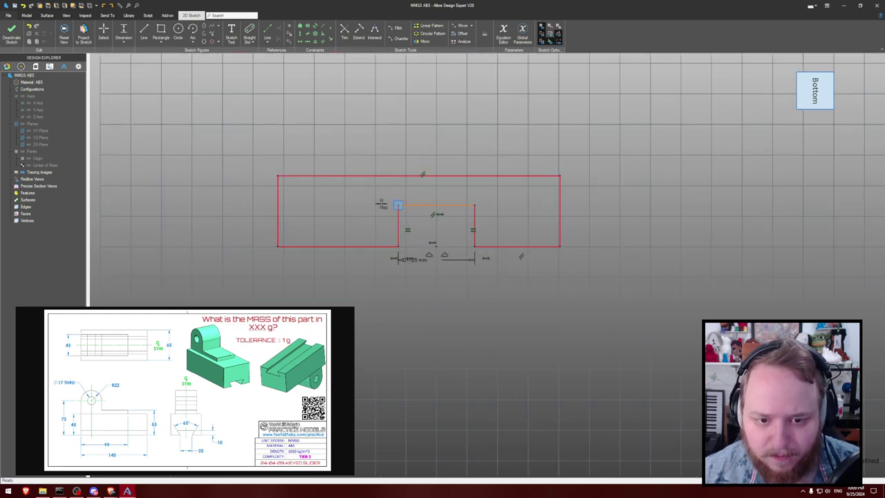
key(Escape)
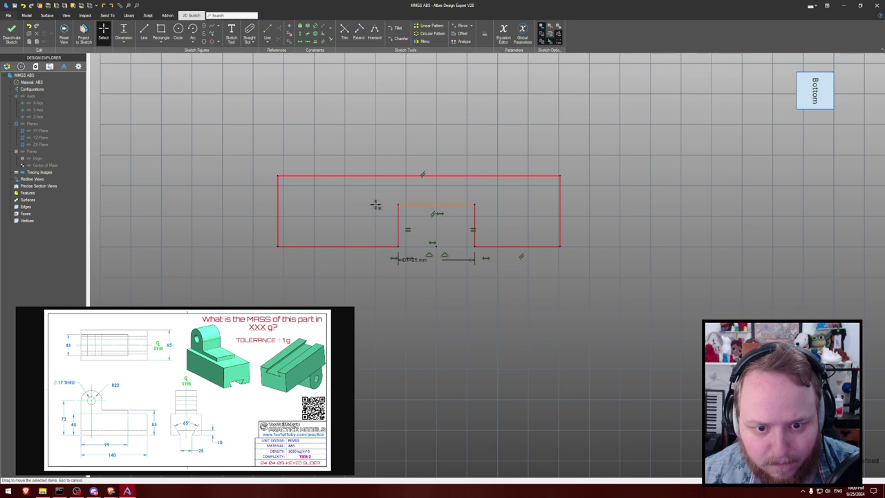
- Try to slant the slot's sides by moving an upper corner outward, and try to dimension the slot's side and roof
scroll(398, 211, up, 1)
scroll(397, 211, up, 2)
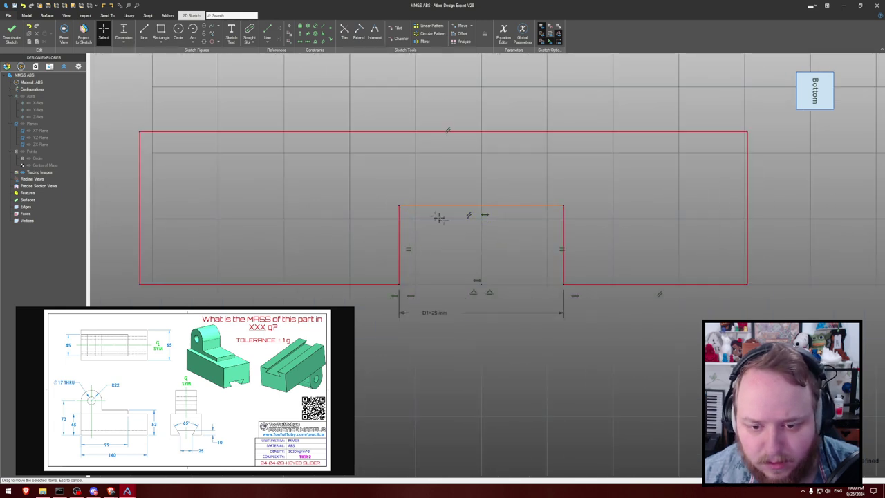
drag(397, 205, 380, 207)
key(d)
click(564, 230)
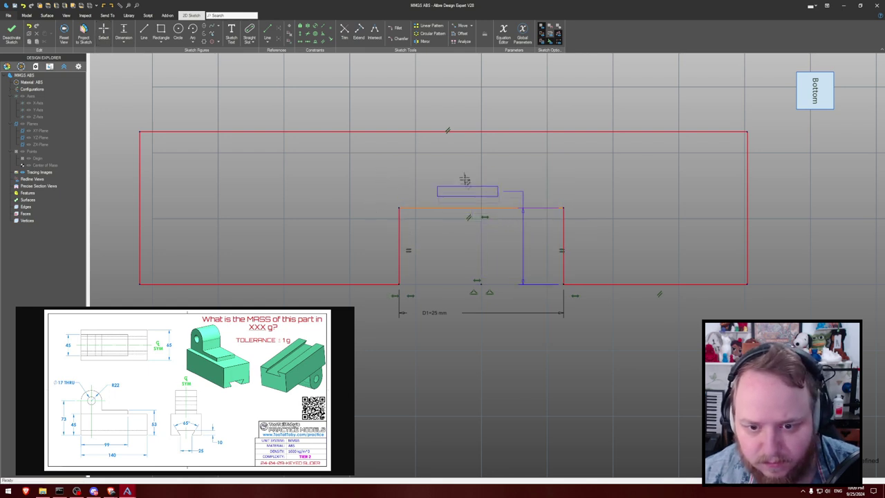
click(458, 168)
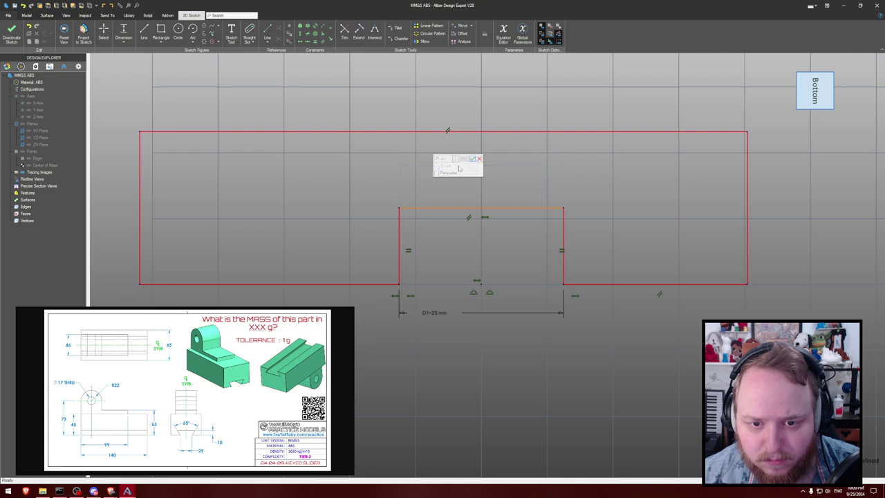
click(480, 159)
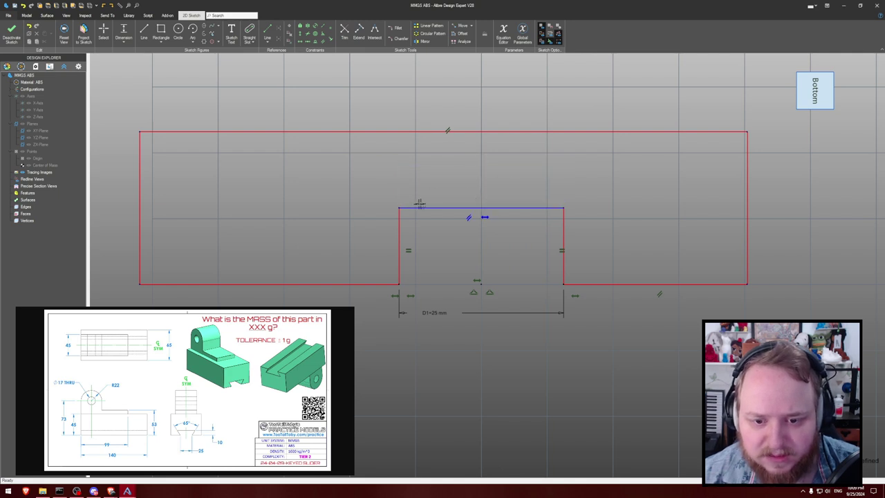
click(468, 207)
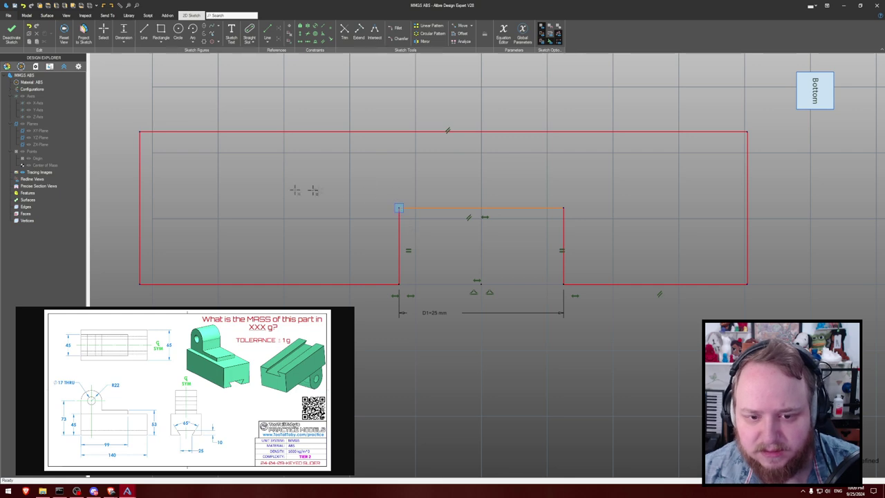
scroll(367, 163, down, 3)
key(Escape)
- Delete the slot's two side lines and its roof line from the profile
click(385, 206)
key(Delete)
click(474, 204)
key(Delete)
click(435, 188)
key(Delete)
- Center the block's two upper corners about the origin with a midpoint constraint
scroll(399, 150, down, 2)
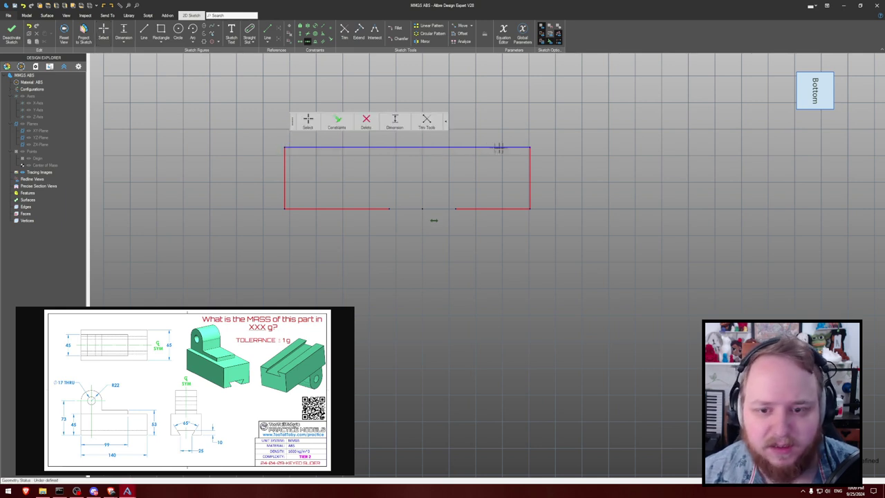
click(531, 147)
click(422, 208)
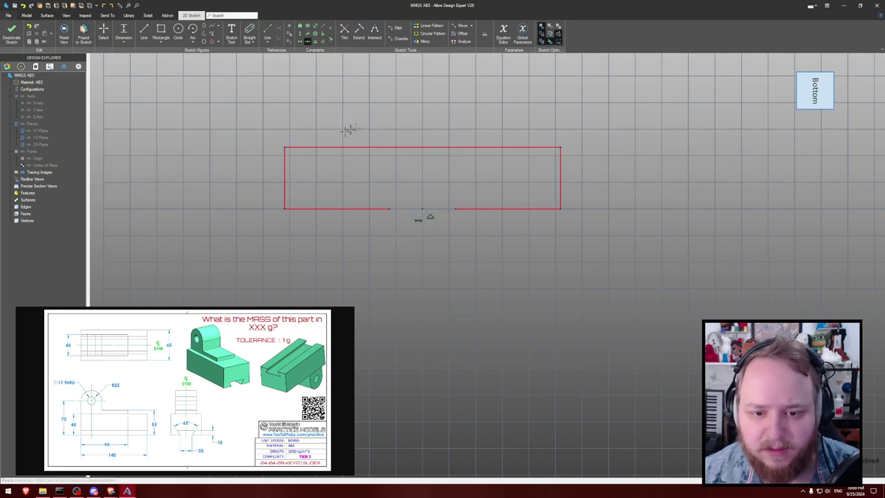
key(Escape)
- Dimension the block's vertical side at 45 mm
key(d)
click(284, 161)
click(221, 172)
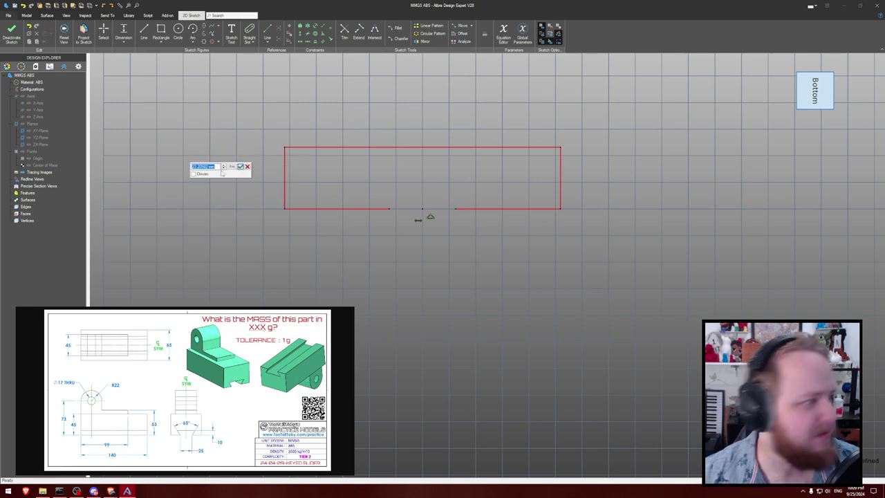
text(4)
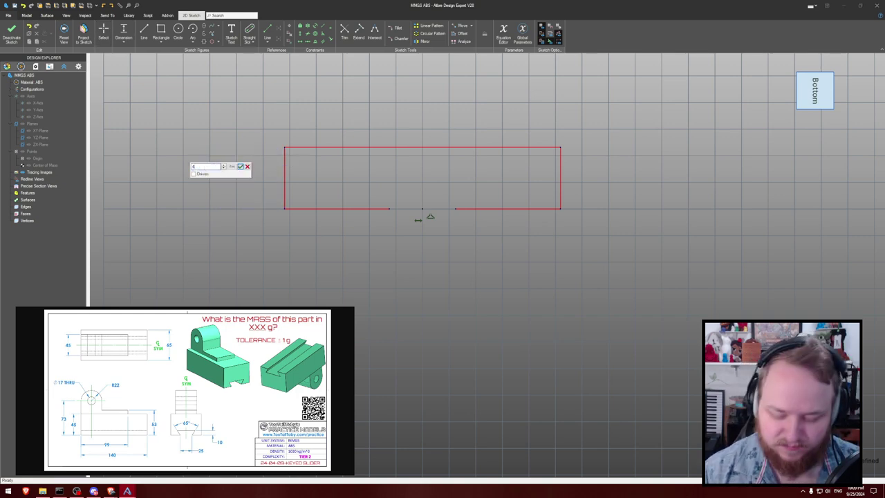
text(5)
key(Return)
scroll(221, 170, down, 5)
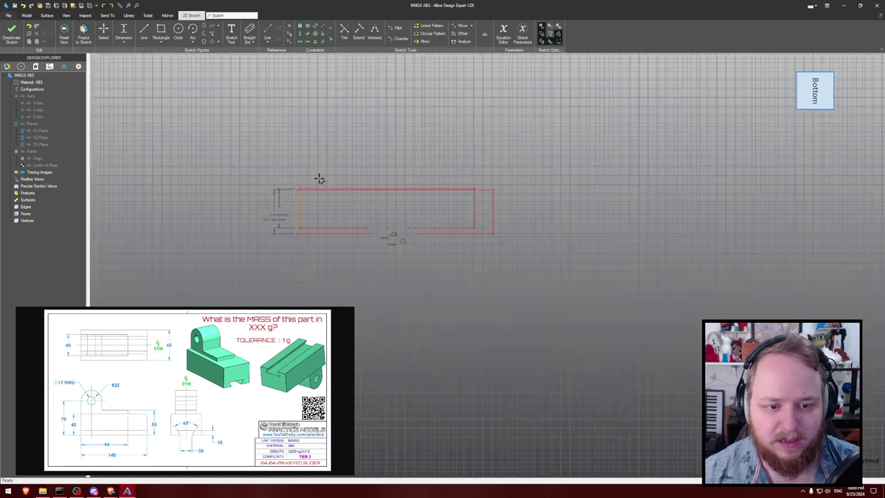
- Dimension the block's top line at 65 mm
scroll(326, 179, up, 2)
click(338, 191)
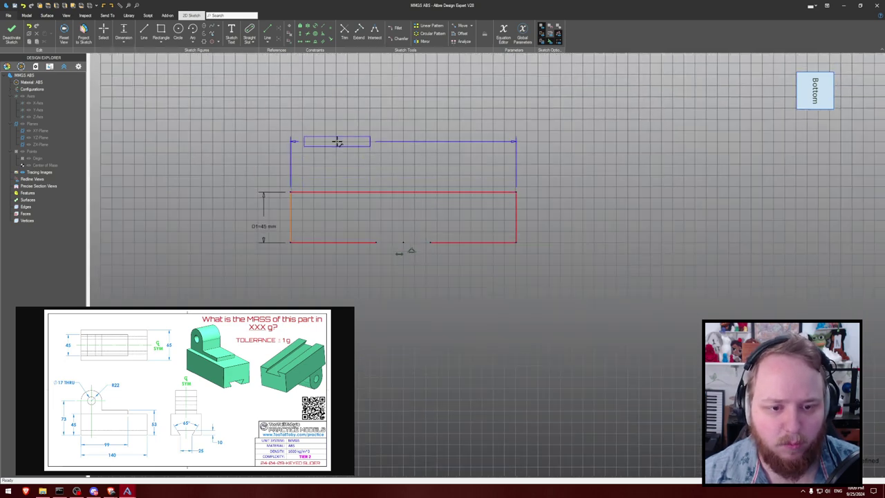
click(337, 142)
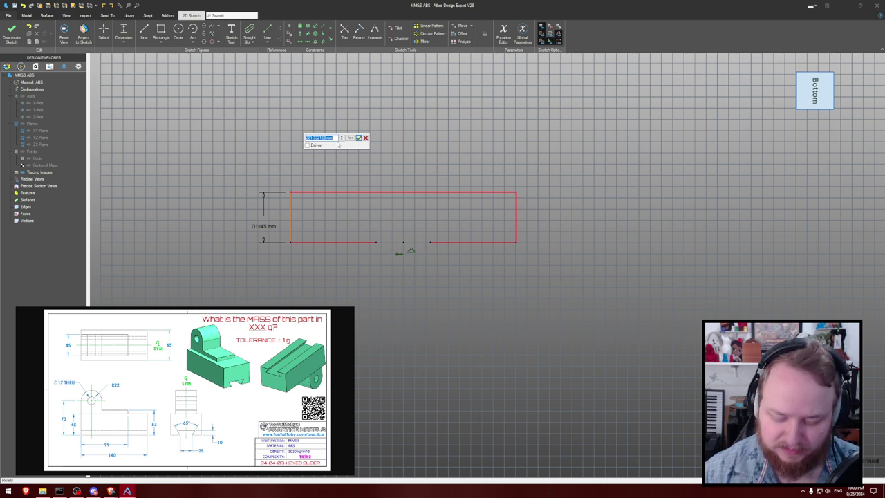
text(65)
key(Return)
scroll(415, 247, up, 2)
key(Escape)
- Move a block corner and a base line to test the constraints, and undo both moves
mouse_move(336, 323)
mouse_down()
mouse_move(325, 171)
mouse_move(270, 118)
mouse_move(217, 119)
mouse_move(286, 115)
mouse_move(227, 121)
mouse_up()
drag(401, 239, 412, 185)
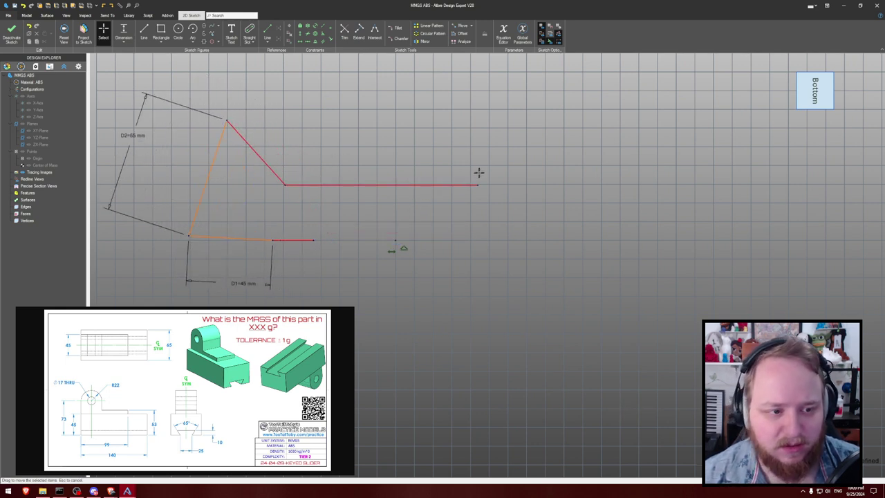
key(ctrl+z)
key(ctrl+z)
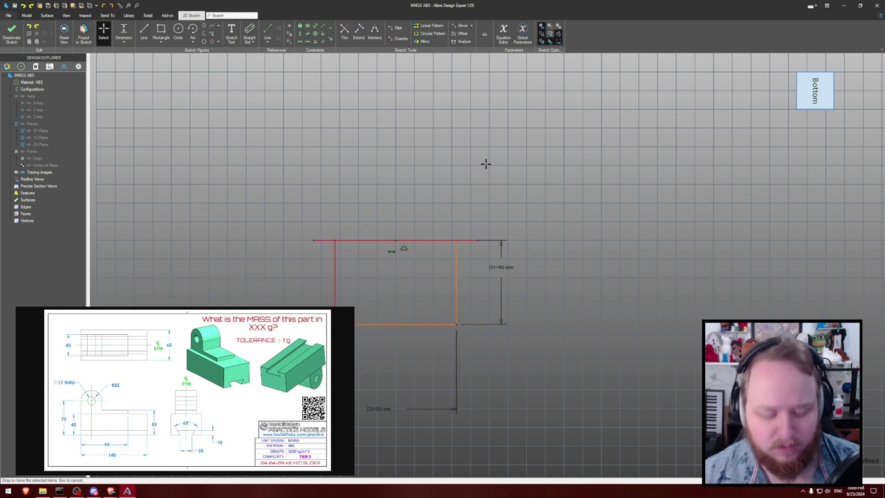
- Delete all of the sketch's geometry and close the part without saving its changes
key(ctrl+a)
key(Delete)
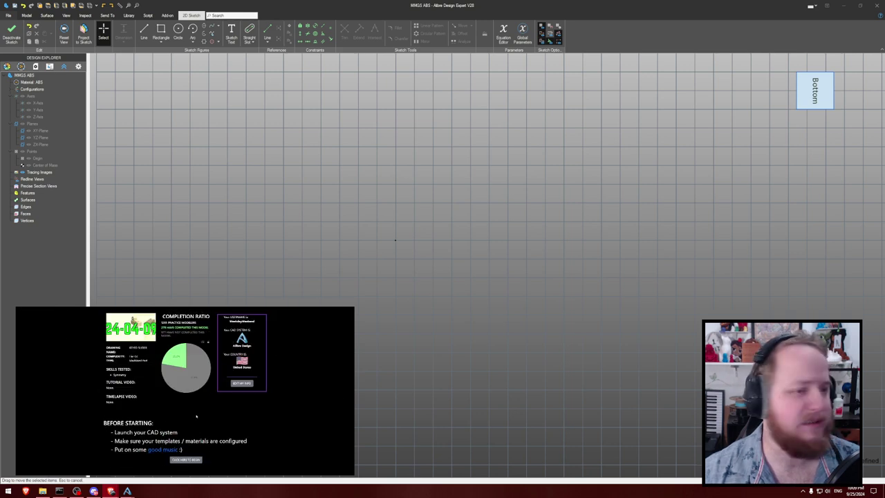
click(876, 5)
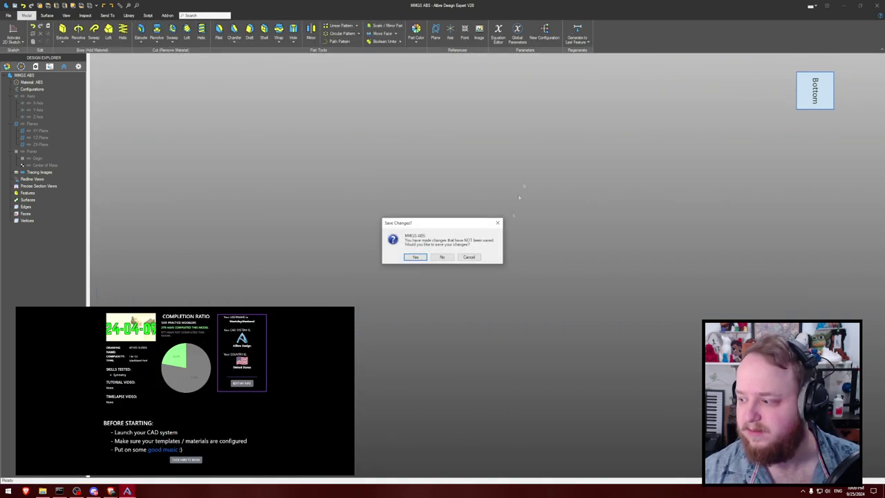
click(443, 256)
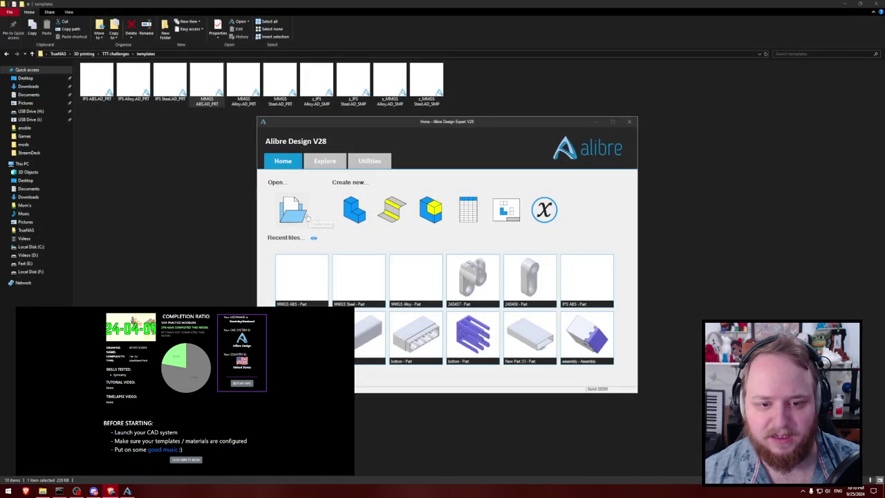
- Start a fresh timed Keyed Slider submission, reopening the MMGS ABS part template and revealing the drawing
click(186, 459)
click(200, 86)
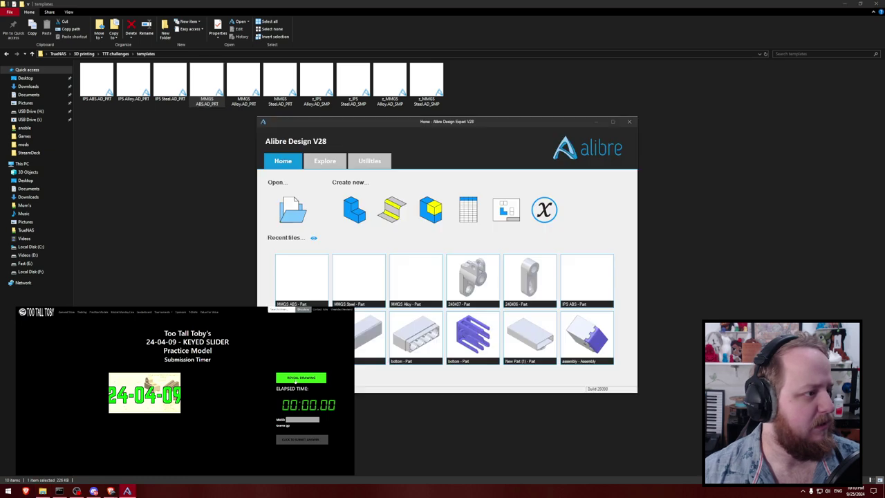
click(300, 377)
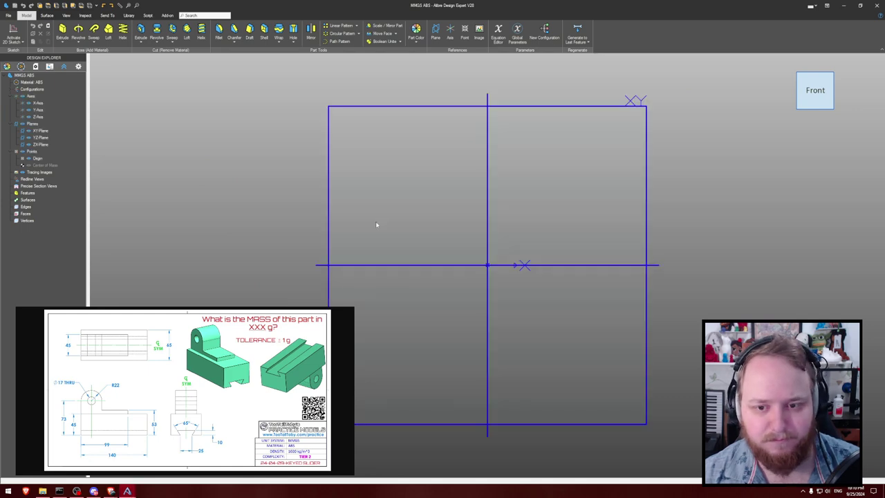
- Start a sketch on the ZX-plane and draw a rectangle about 40 mm wide around the origin
mouse_move(339, 199)
middle_down()
mouse_move(339, 177)
mouse_move(315, 158)
mouse_move(329, 180)
mouse_move(347, 184)
mouse_move(332, 180)
mouse_move(339, 182)
mouse_move(339, 165)
mouse_move(344, 179)
mouse_move(342, 167)
middle_up()
click(13, 33)
click(387, 95)
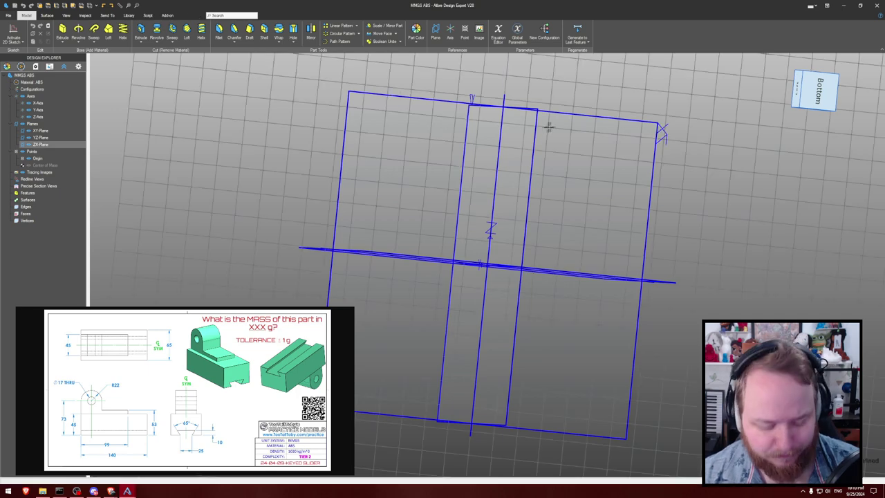
key(l)
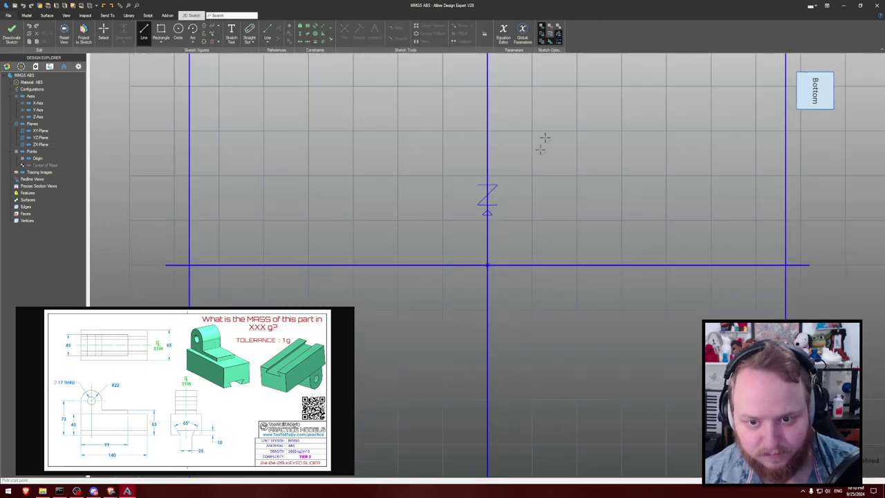
key(ctrl+shift+r)
middle_drag(557, 160, 496, 179)
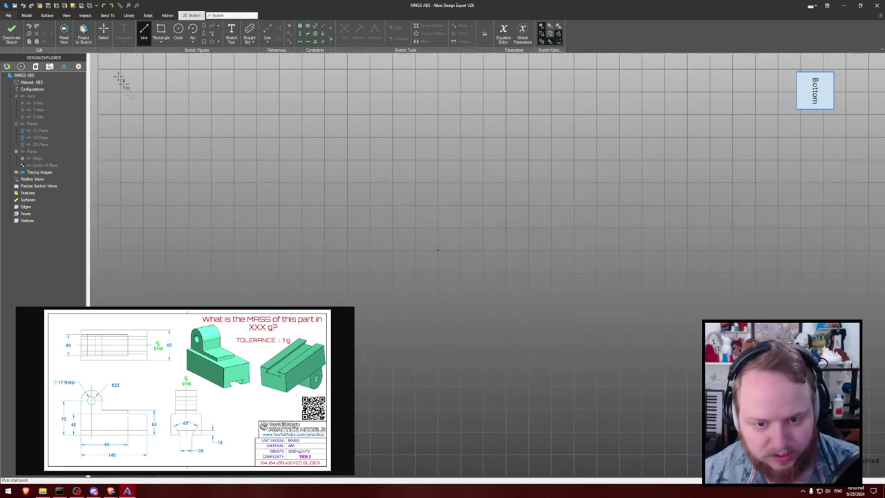
click(395, 250)
click(488, 197)
key(Escape)
scroll(392, 162, up, 1)
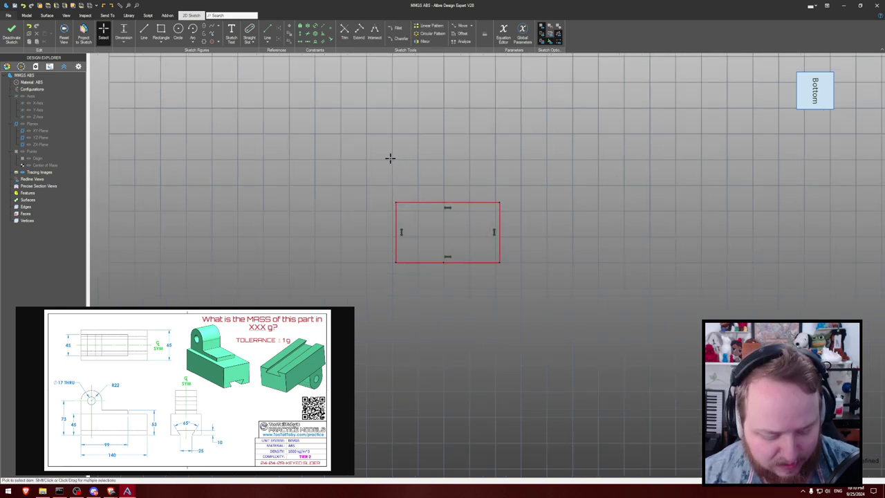
- Dimension the rectangle's top line at 65 mm
key(d)
click(472, 202)
click(465, 162)
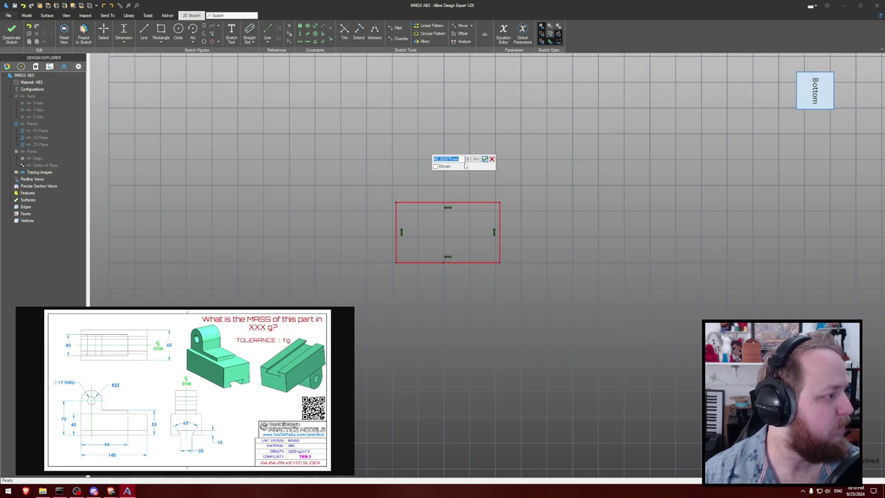
text(85)
key(Return)
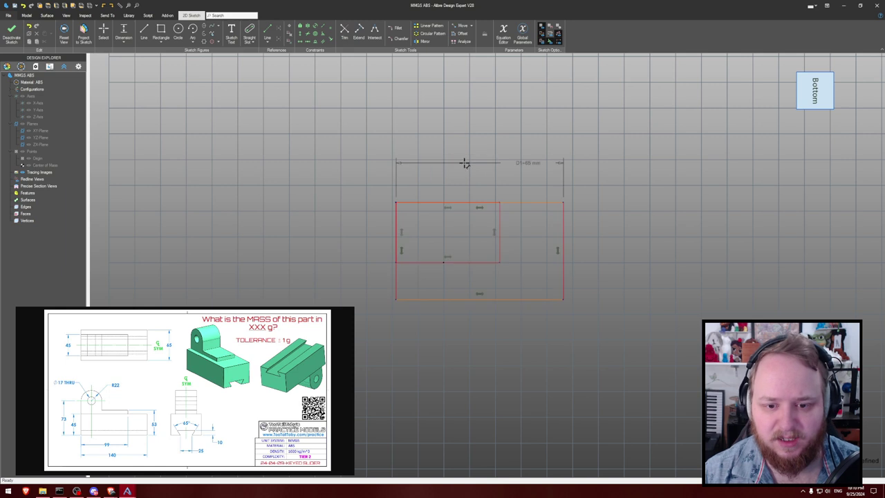
- Make the rectangle's bottom line coincident with the origin
key(Escape)
key(c)
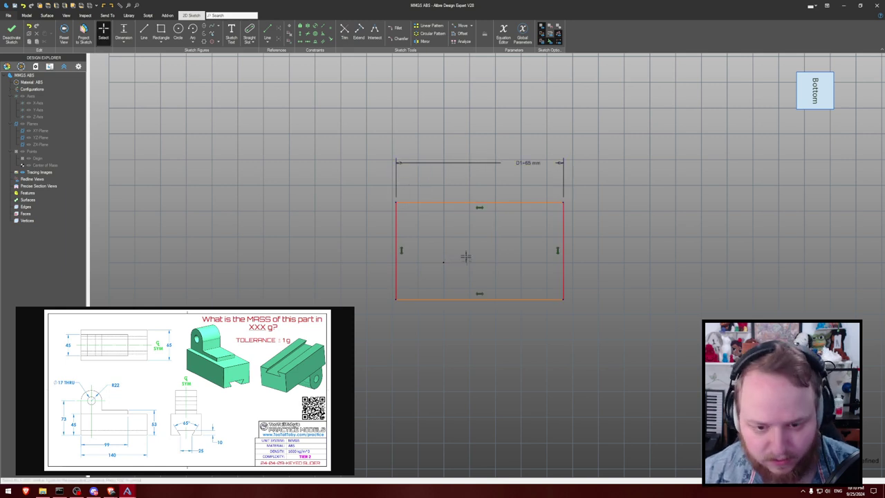
click(443, 262)
click(465, 299)
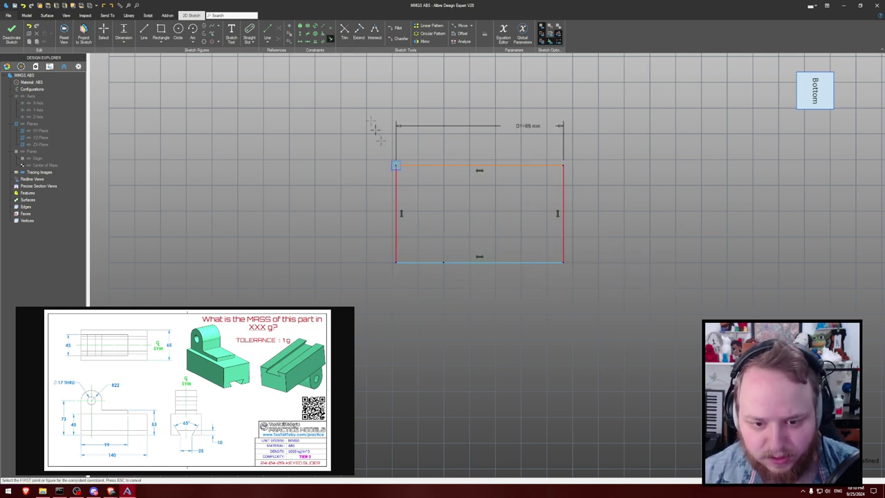
- Center the rectangle's bottom corners on the origin with a midpoint constraint and stretch the rectangle to about 44 mm high
click(307, 42)
click(396, 262)
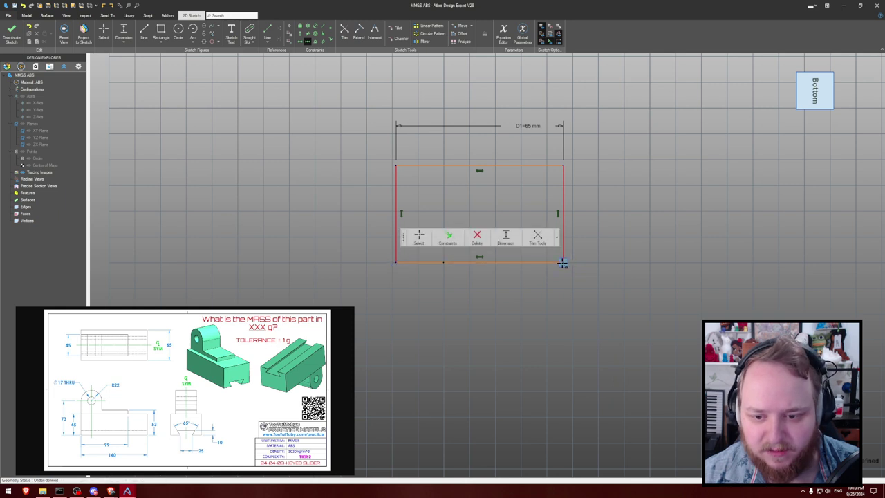
click(563, 263)
click(443, 262)
key(Escape)
drag(358, 165, 334, 149)
- Dimension the rectangle's height at 45 mm
key(d)
click(360, 188)
click(280, 200)
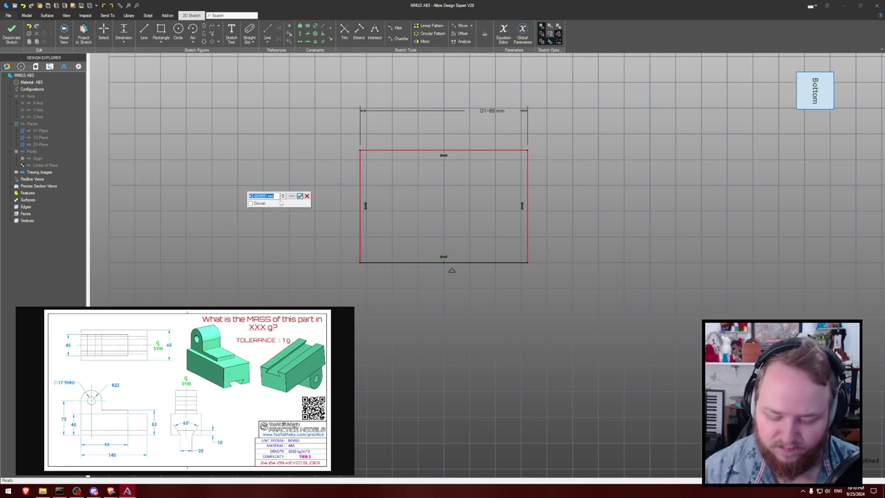
text(45)
key(Return)
- Extrude the rectangle as a boss to a depth of 140 mm
key(e)
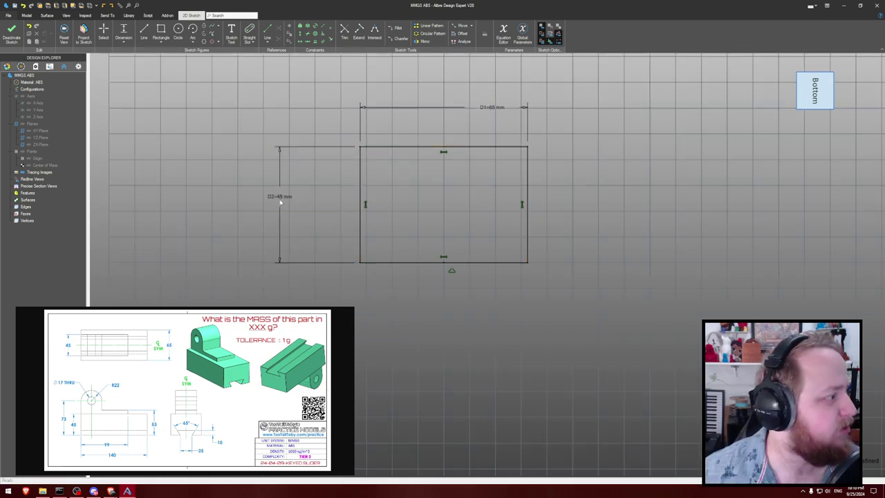
text(140)
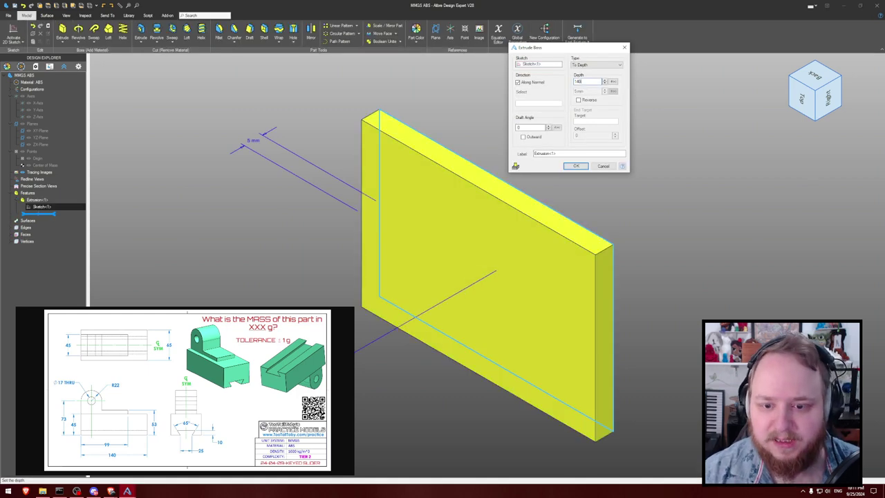
key(Return)
- Sketch a closed trapezoid on the block's end face, its narrow side on the bottom edge and its wide side about 36 mm
scroll(261, 137, down, 5)
middle_drag(260, 136, 282, 107)
key(ctrl+shift+r)
right_drag(282, 109, 233, 79)
click(252, 200)
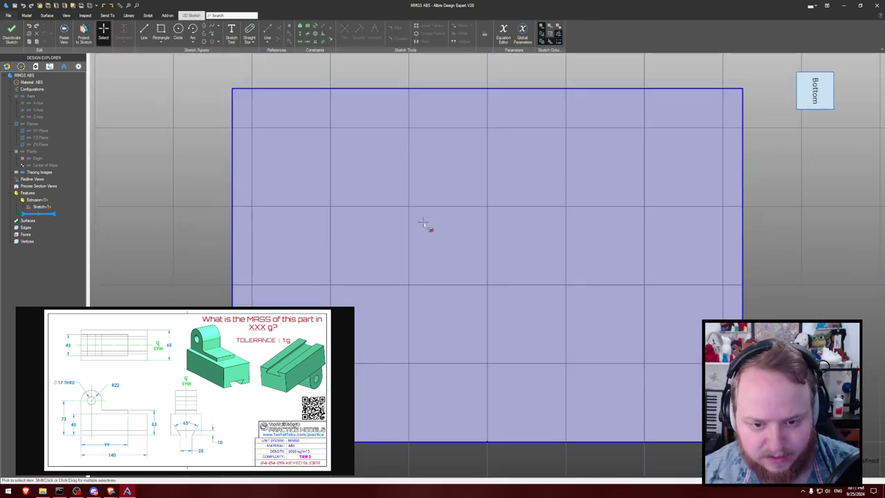
scroll(426, 228, down, 3)
middle_drag(483, 247, 415, 205)
scroll(402, 205, down, 1)
key(l)
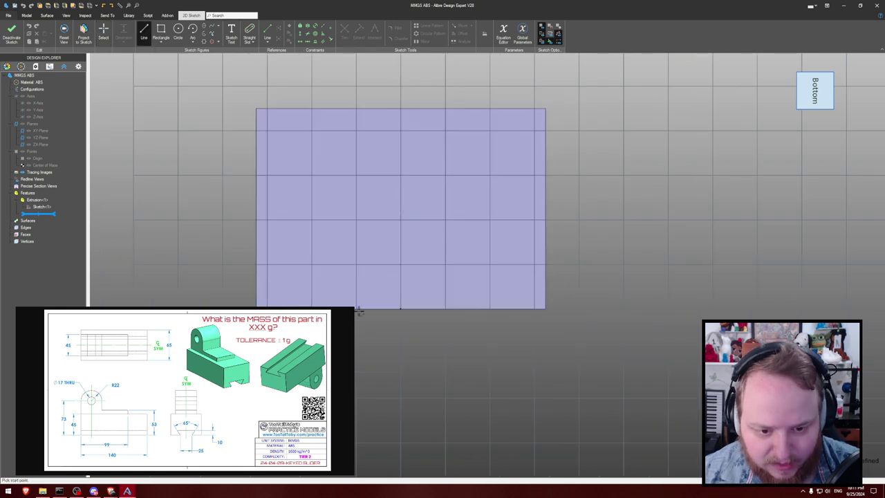
click(355, 308)
click(321, 265)
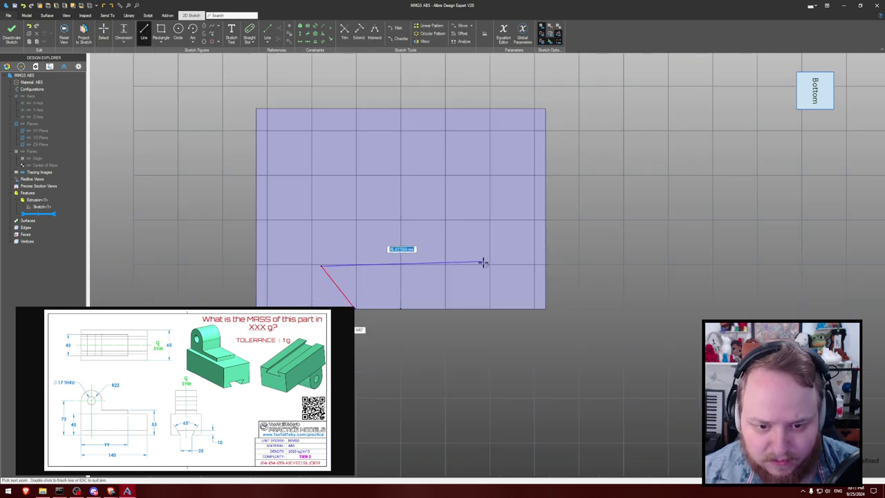
click(484, 265)
click(454, 308)
click(355, 308)
key(Escape)
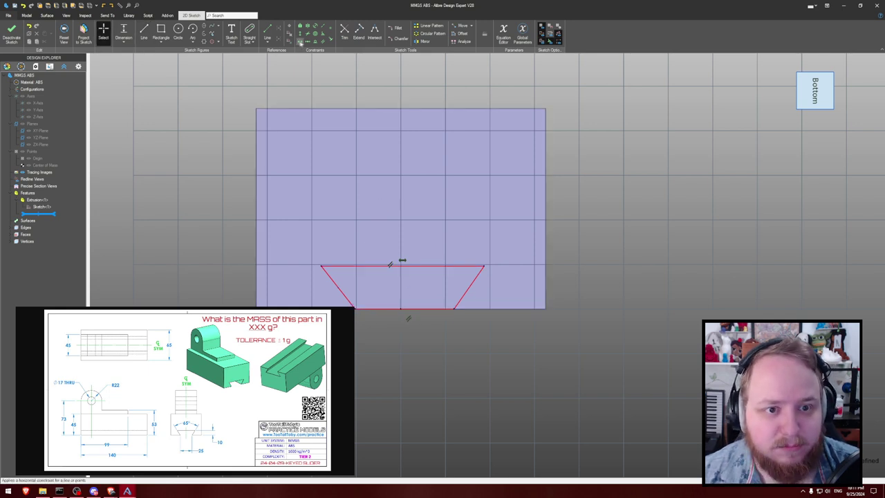
- Center the trapezoid's lower and upper corner pairs on the origin with midpoint constraints
click(307, 40)
click(354, 308)
click(454, 309)
click(401, 308)
click(400, 308)
key(Escape)
click(321, 266)
click(484, 266)
click(401, 308)
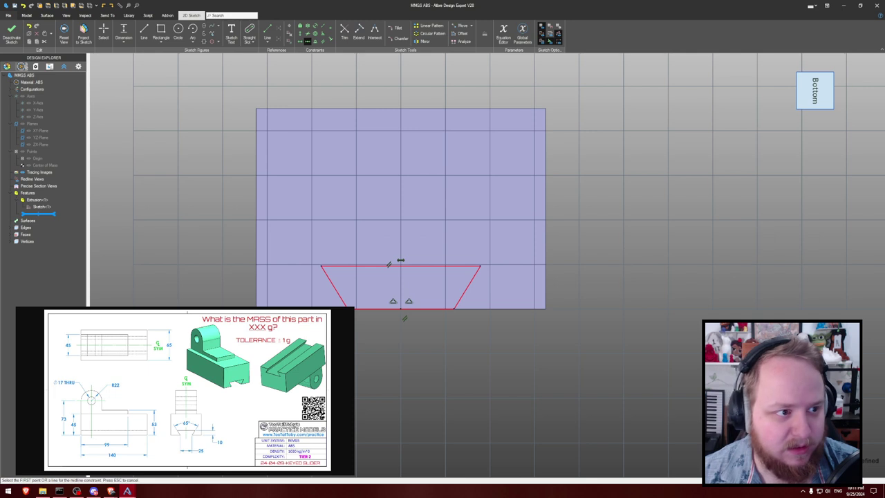
- Close and reopen the trapezoid sketch, and dimension the trapezoid's base at 25 mm
click(11, 31)
right_click(38, 214)
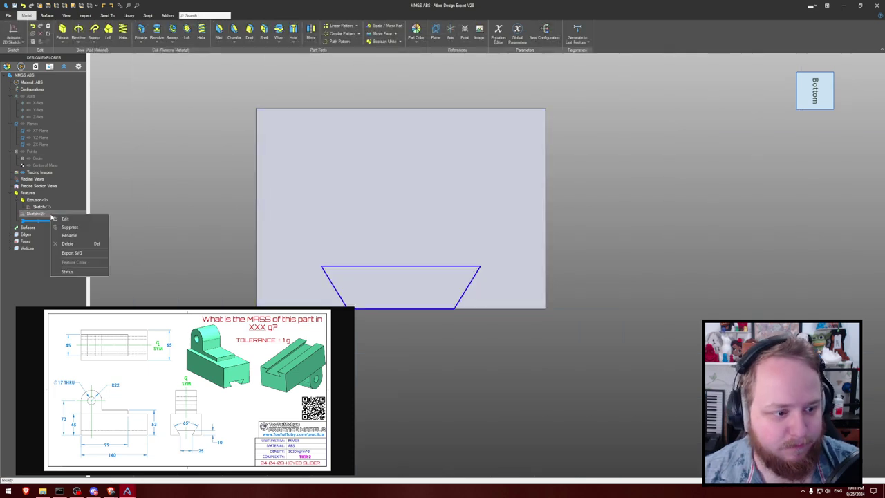
click(69, 219)
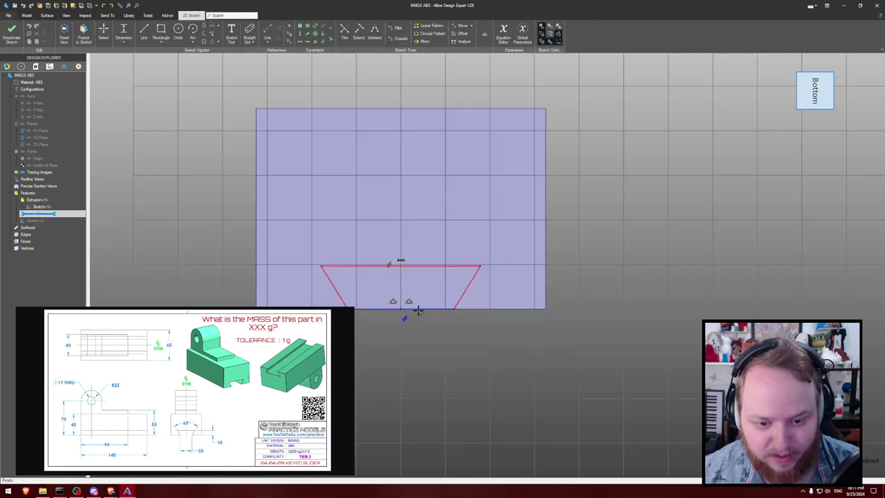
click(413, 348)
text(25)
key(Return)
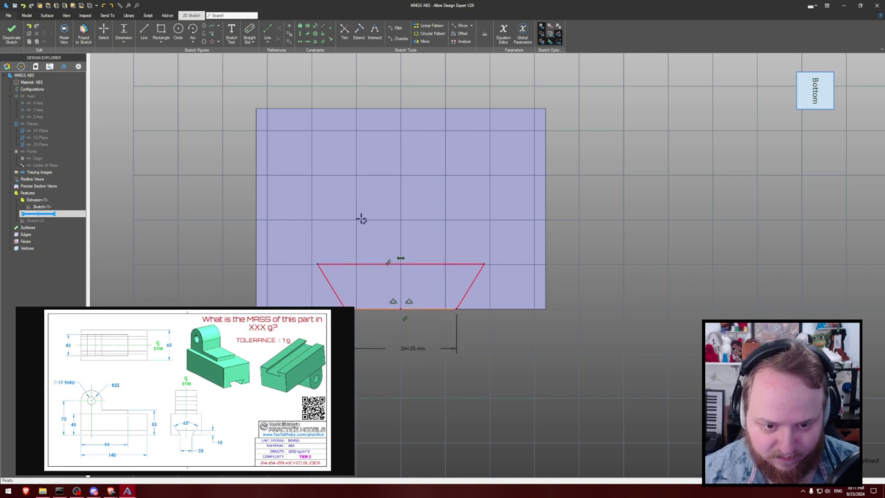
- Dimension the angle between the trapezoid's slanted sides at 65°
click(333, 285)
click(463, 291)
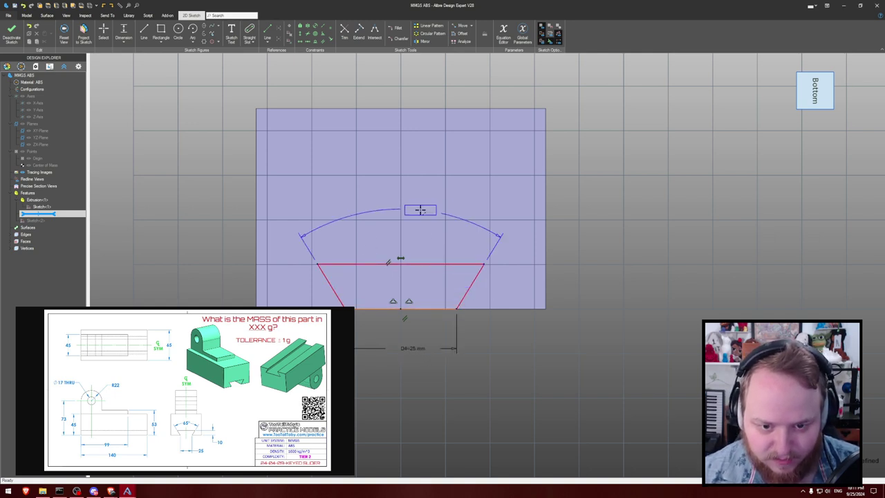
click(420, 207)
key(Return)
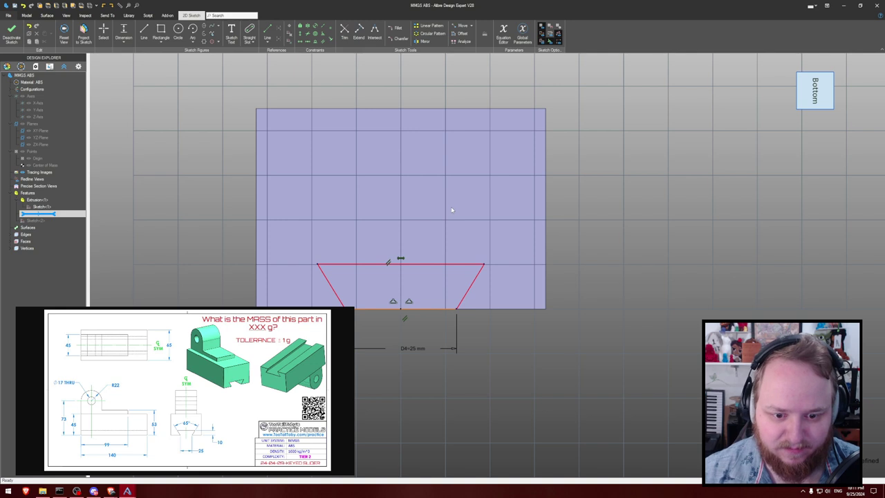
key(Escape)
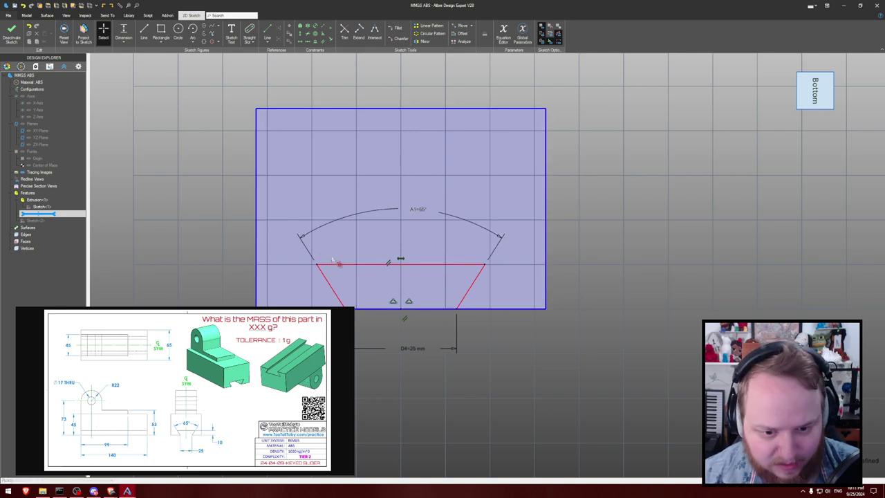
- Make the trapezoid's base coincident with the origin and move its upper corner slightly outward to test the constraints
drag(346, 309, 345, 285)
click(396, 284)
shift+click(401, 309)
click(454, 282)
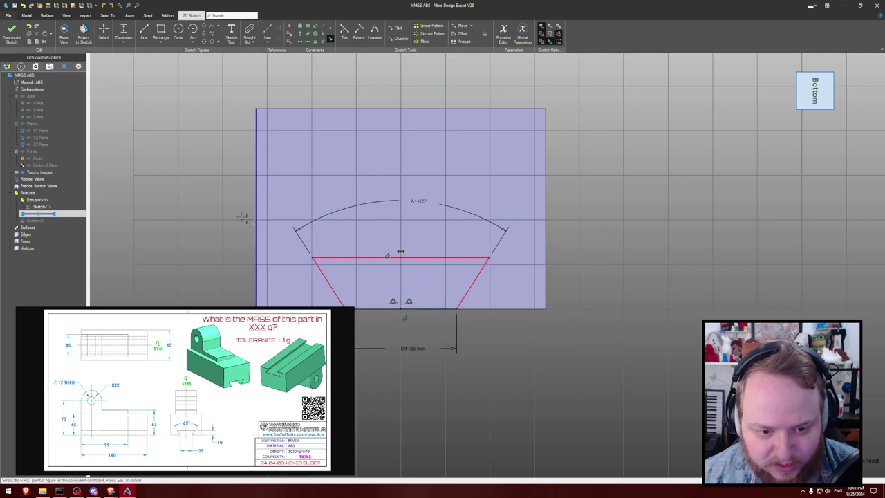
key(Escape)
mouse_move(312, 257)
mouse_down()
mouse_move(306, 242)
mouse_move(307, 257)
mouse_up()
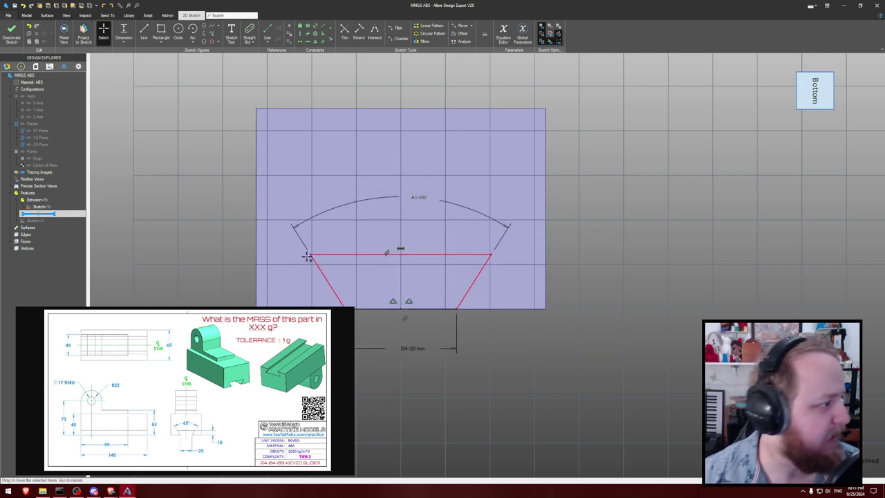
- Dimension the distance between the trapezoid's upper line and base at 10 mm
key(d)
click(423, 254)
click(425, 308)
click(601, 287)
text(10)
key(Return)
- Cut-extrude the trapezoid sketch along the block to form the dovetail groove
key(e)
click(603, 166)
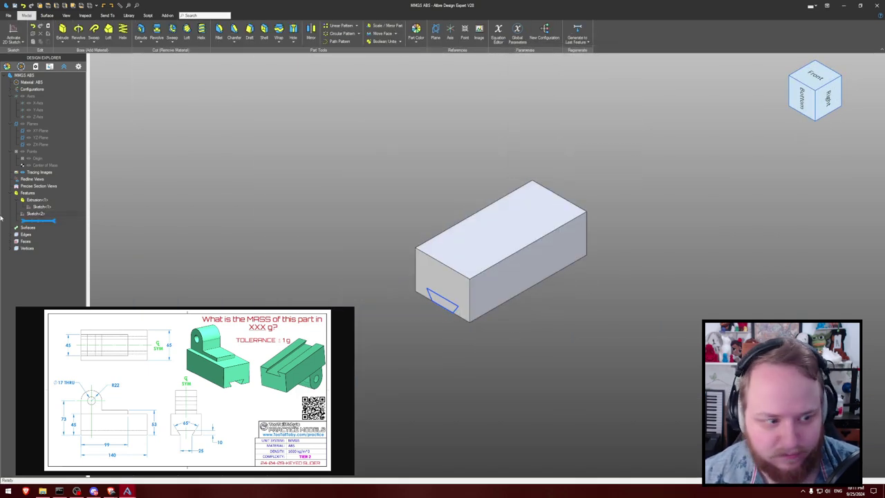
right_click(41, 216)
click(51, 215)
key(ctrl+e)
key(Return)
- Start a sketch on the YZ-plane and project the block's long top edge into it as a reference figure
middle_drag(332, 219, 262, 232)
key(ctrl+shift+p)
click(14, 32)
click(322, 227)
middle_drag(638, 183, 533, 179)
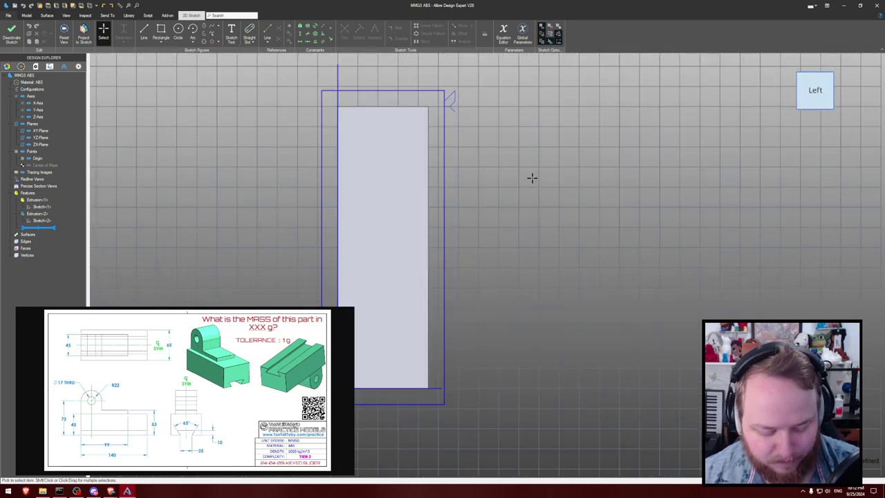
key(p)
click(428, 185)
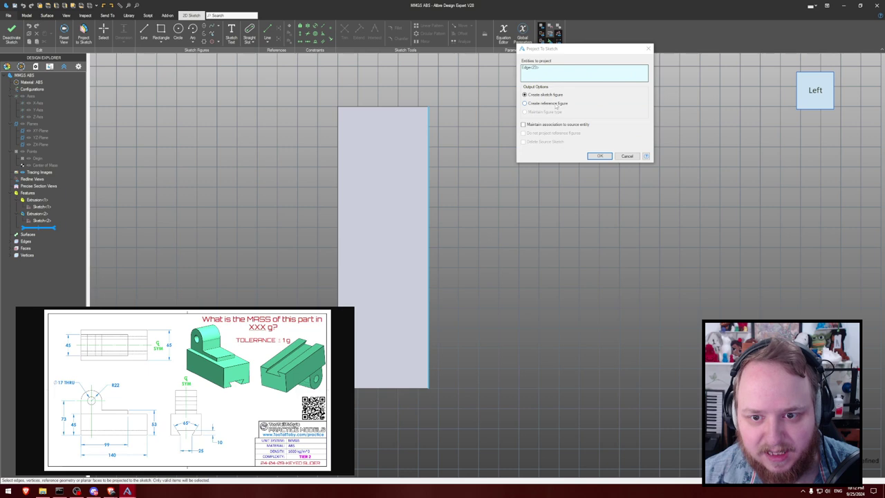
click(600, 156)
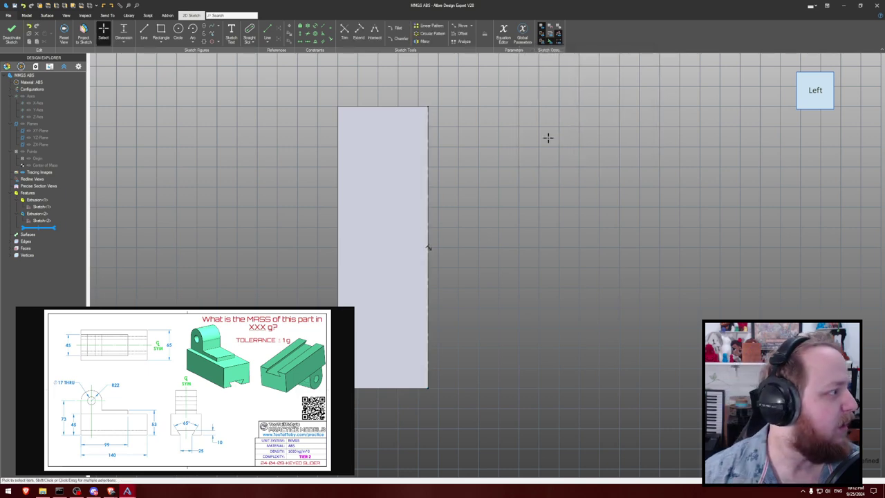
middle_drag(547, 137, 471, 136)
key(l)
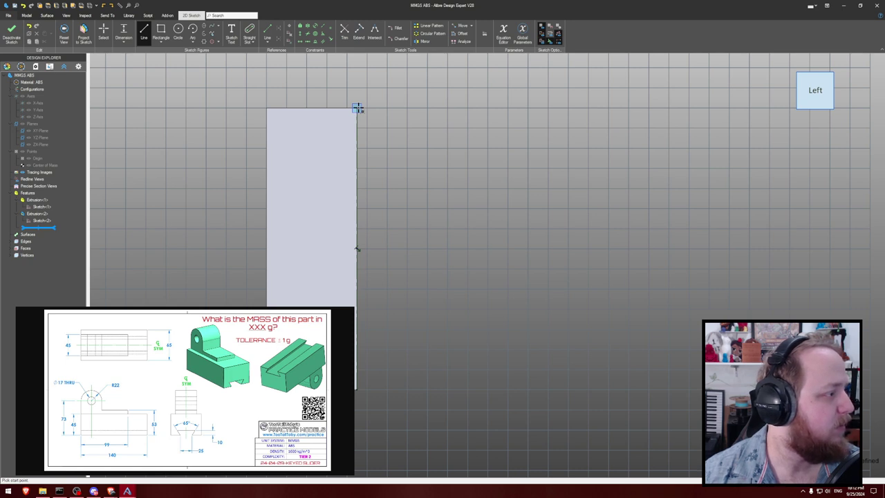
click(357, 107)
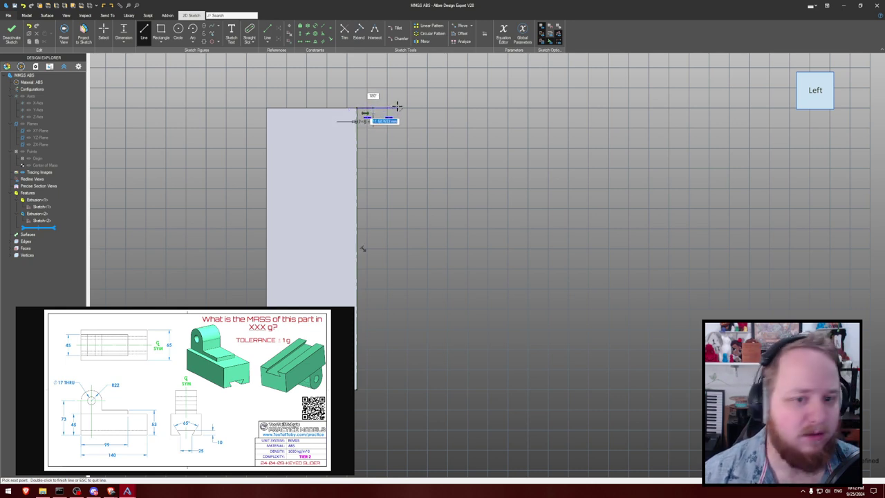
click(373, 108)
key(Escape)
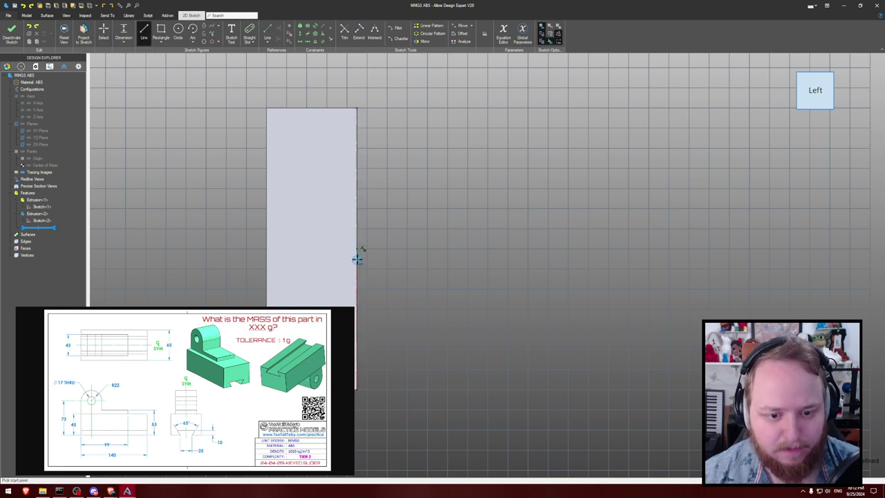
- Draw a 73-45 mm line outward from the end corner of the projected edge and add a tangent semicircular arc at its end
click(357, 108)
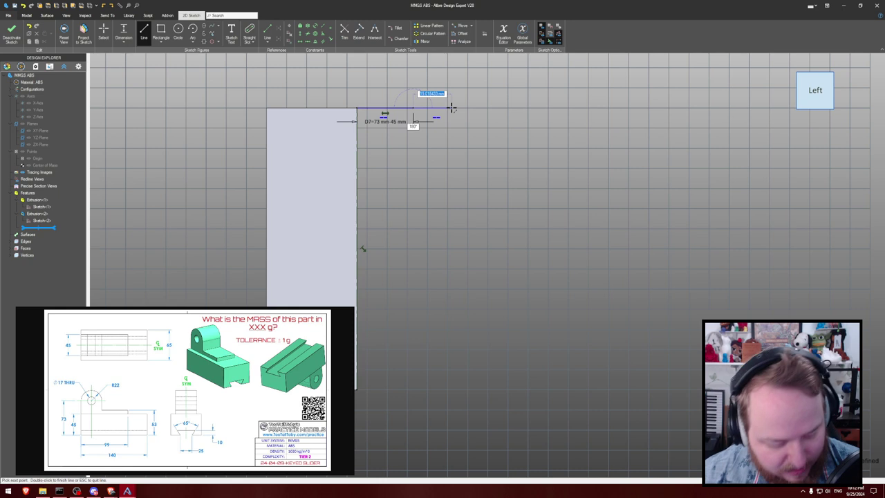
key(Return)
key(a)
click(412, 144)
click(413, 108)
click(414, 181)
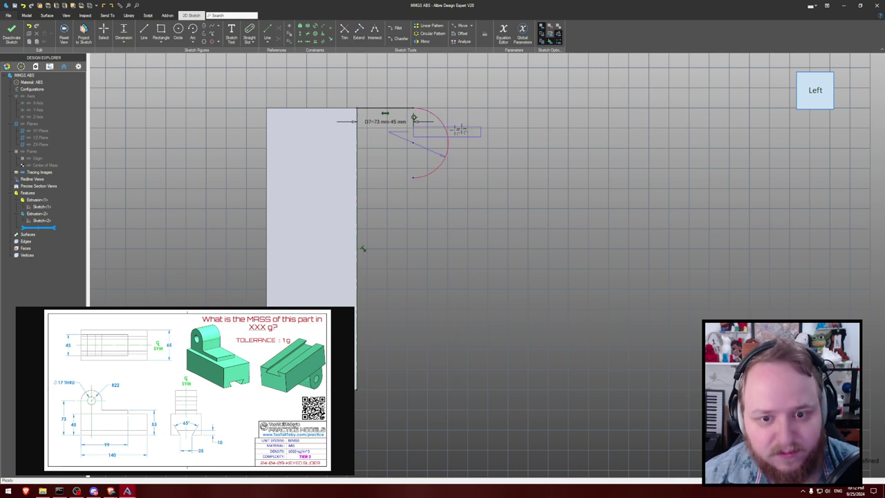
- Dimension the arc's radius at 22 mm
click(462, 129)
text(22)
key(Return)
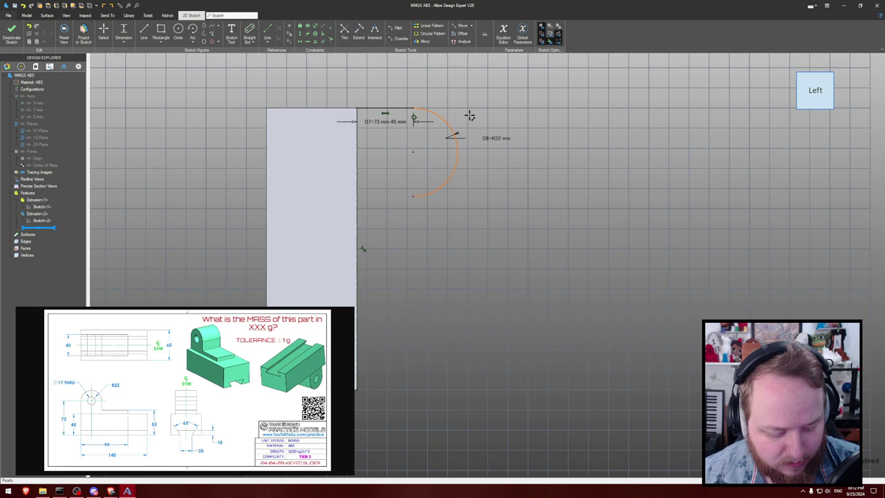
- Draw a 17 mm diameter circle at the arc's centre and constrain the arc's free end vertically in line with the centre
key(c)
click(412, 151)
text(17)
key(Return)
key(Escape)
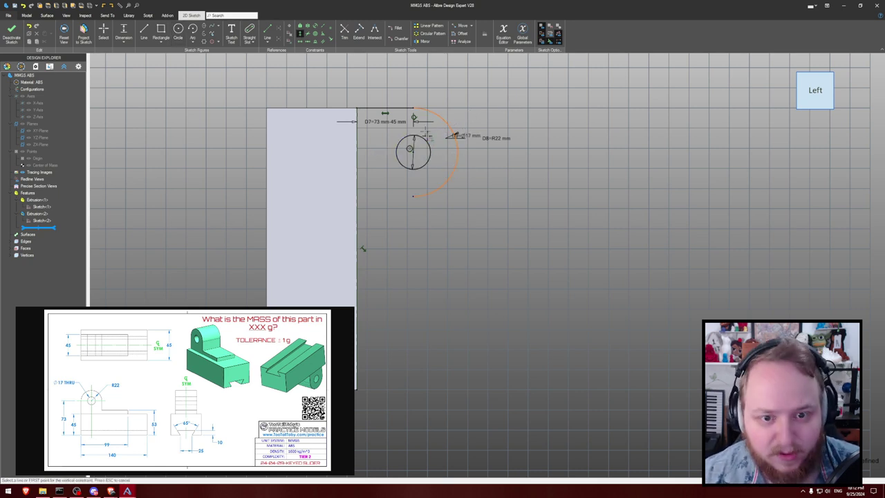
click(412, 196)
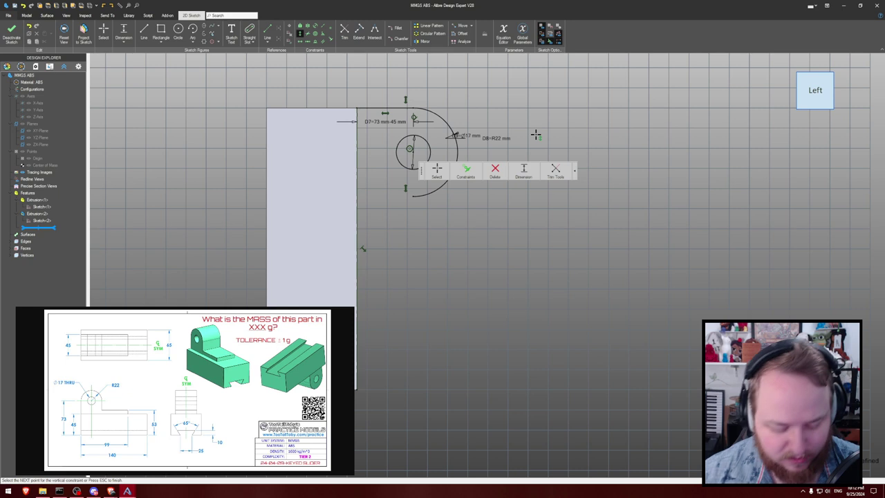
- Draw the step outline from the block's edge outward, parallel along the edge, and over to the arc's free end
key(l)
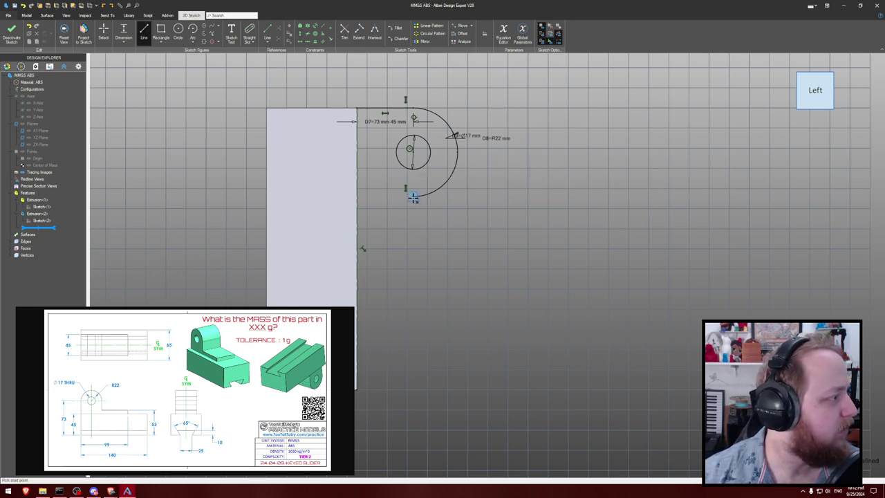
click(357, 288)
click(373, 288)
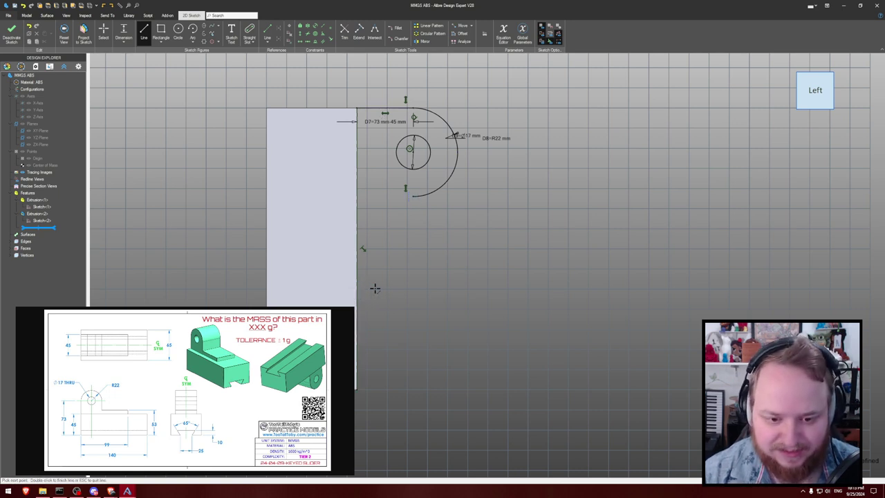
click(373, 197)
click(413, 196)
key(Escape)
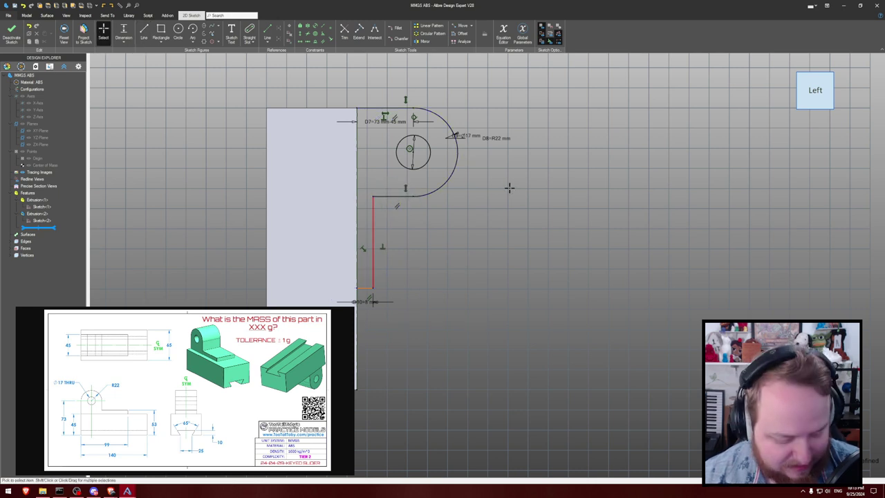
- Close the lug profile with a line along the block's edge and dimension that line at 99 mm
key(d)
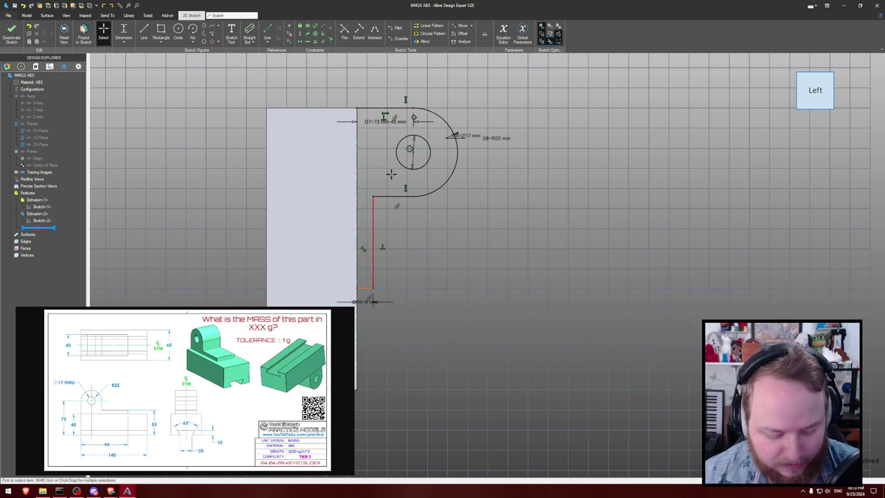
key(l)
click(357, 108)
click(357, 288)
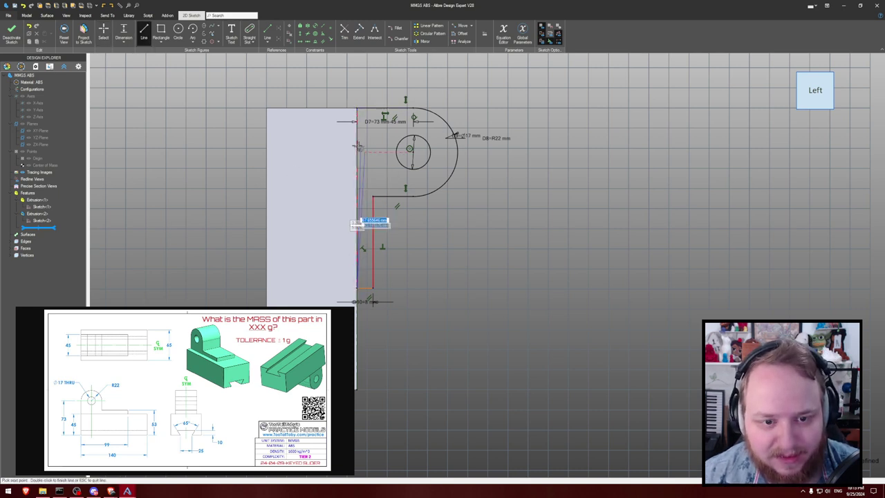
key(Escape)
click(356, 156)
click(319, 164)
text(99)
key(Return)
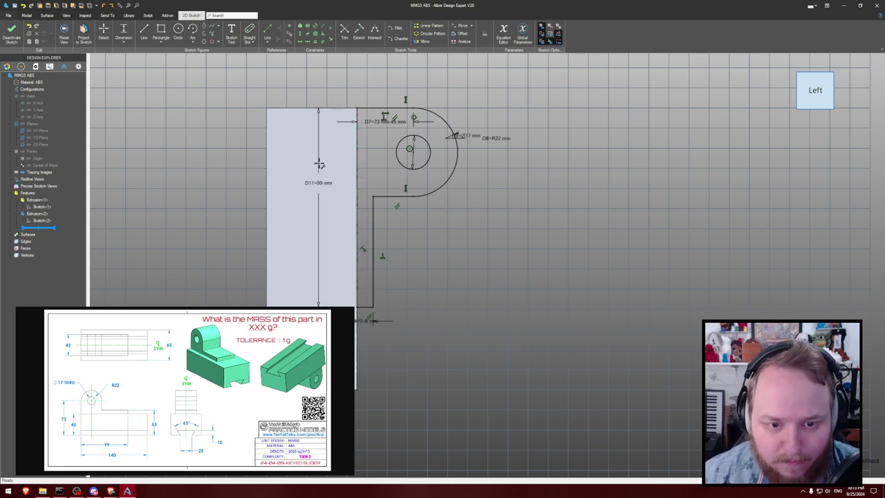
- Extrude the lug profile as a boss by 45 mm with the Mid Plane type
key(e)
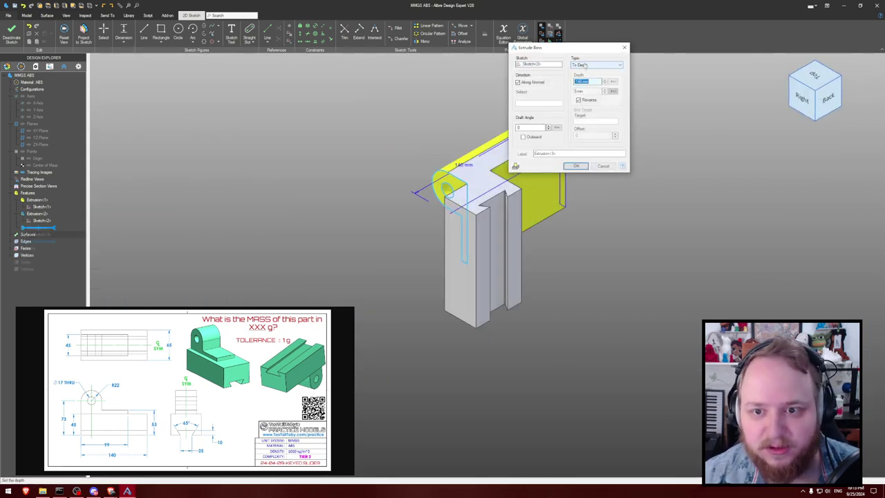
click(589, 65)
click(585, 75)
middle_drag(657, 199, 674, 188)
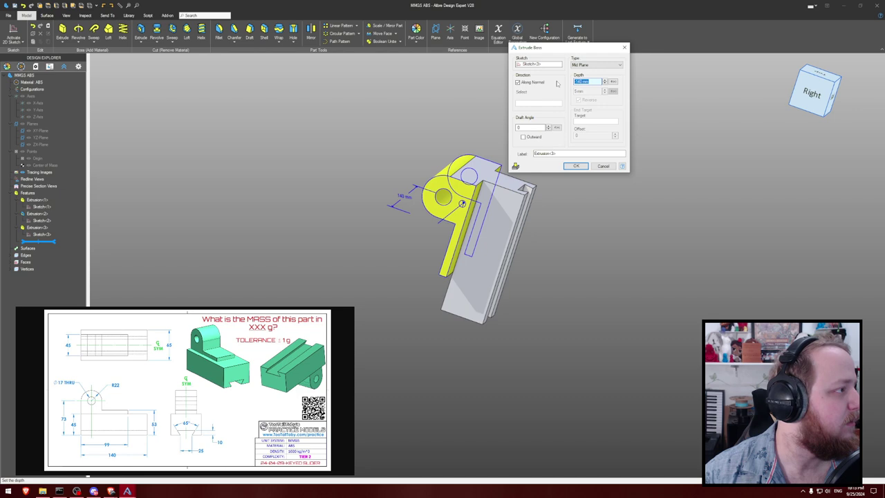
text(45)
key(Return)
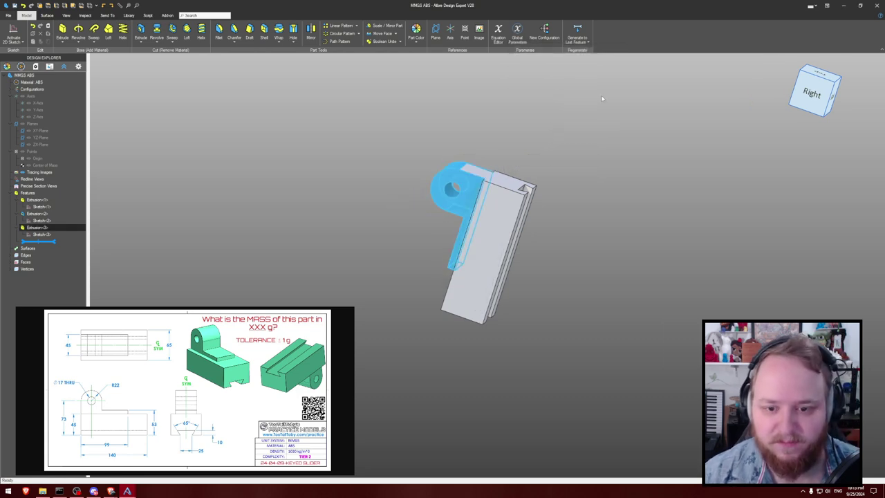
- Calculate the part's physical properties to read its mass
middle_drag(557, 84, 592, 103)
key(p)
click(587, 45)
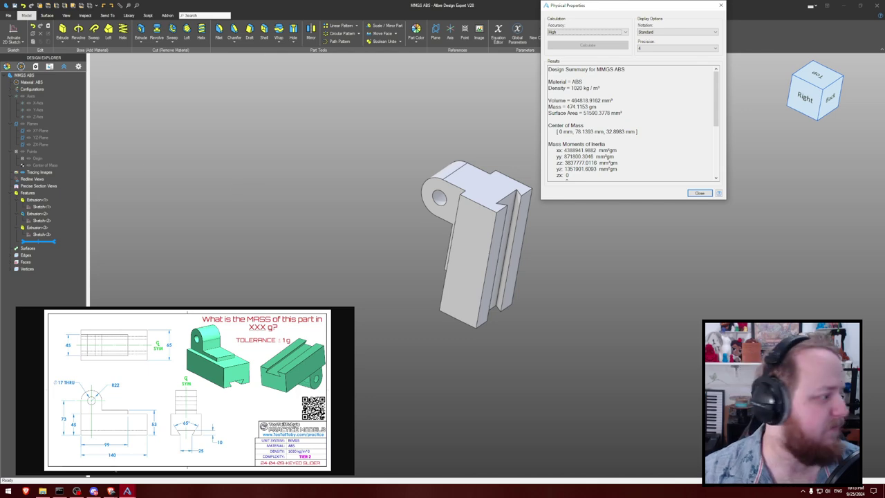
- Submit 474 grams as the model answer for the 24-04-09 practice model in the browser
click(299, 419)
text(474)
key(Return)
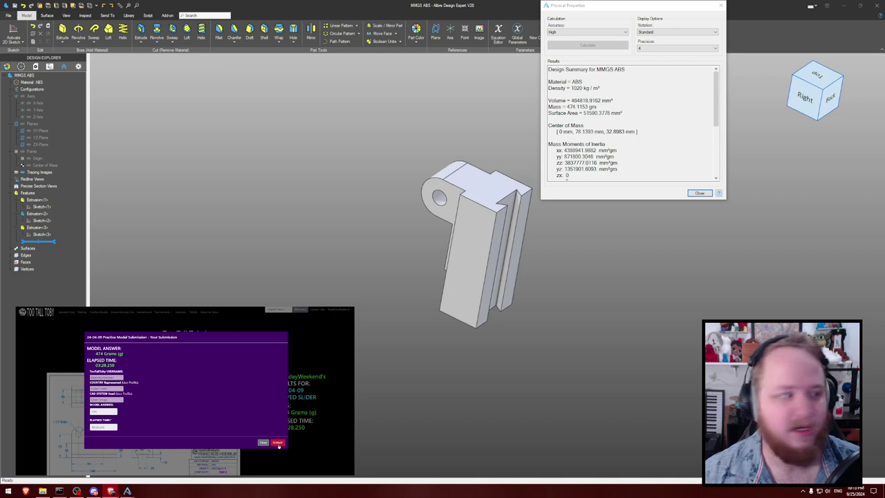
- Save the part as 240409 in the TTT challenges folder and close the physical properties report
click(219, 142)
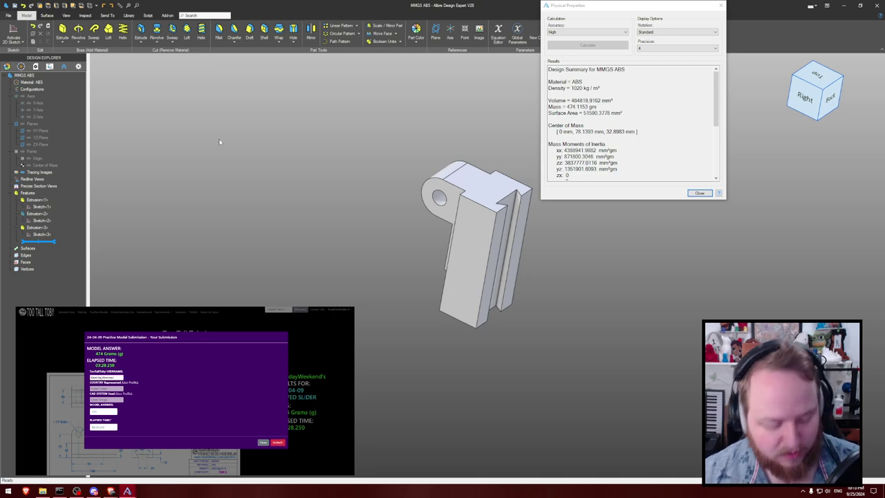
key(ctrl+shift+s)
click(169, 16)
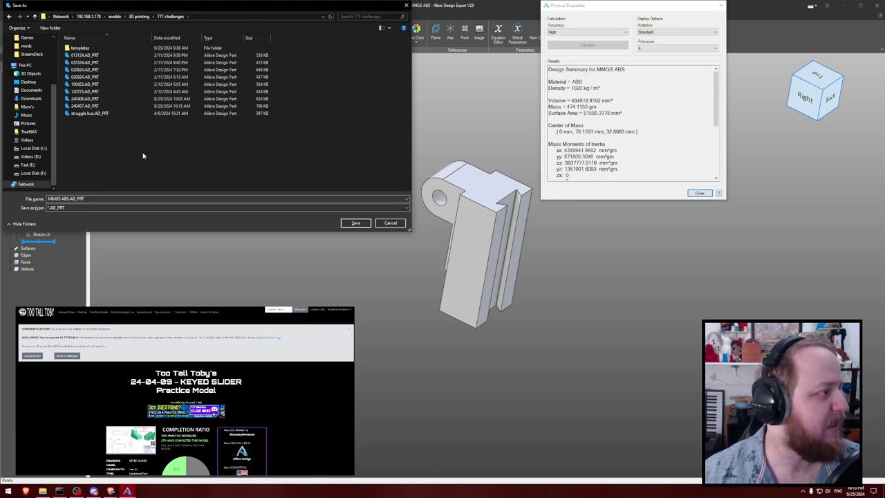
click(153, 199)
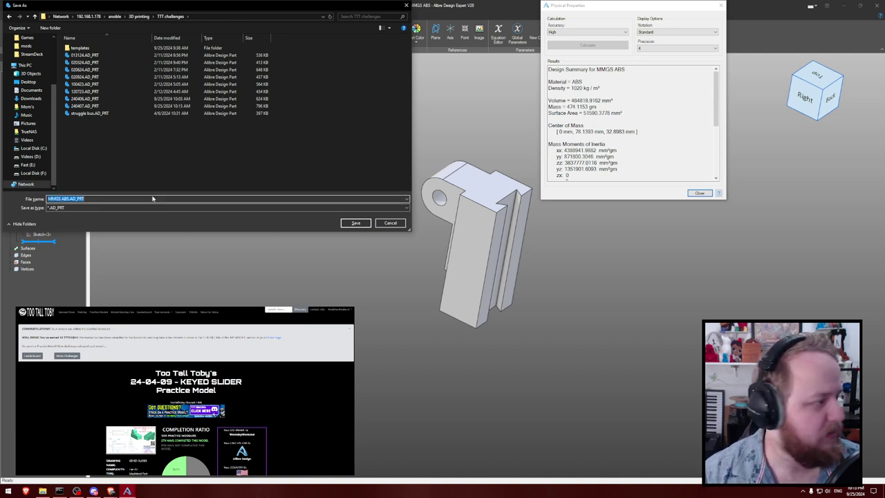
text(240409)
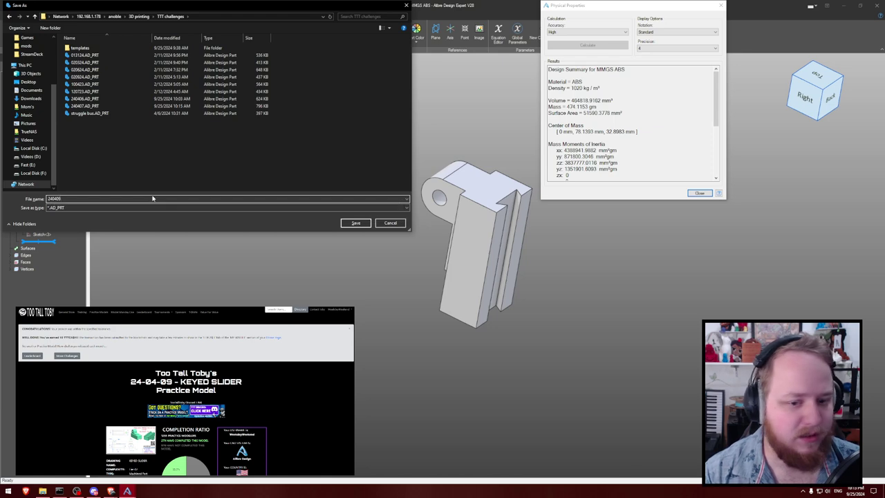
key(Return)
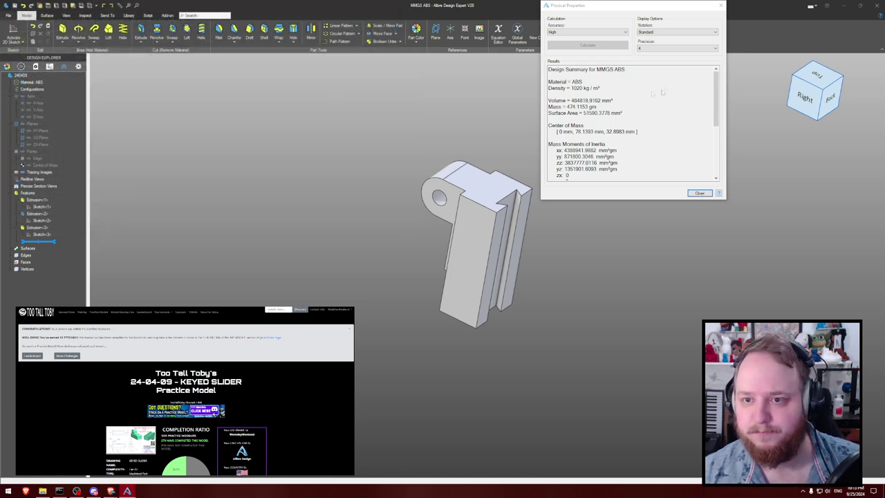
key(Escape)
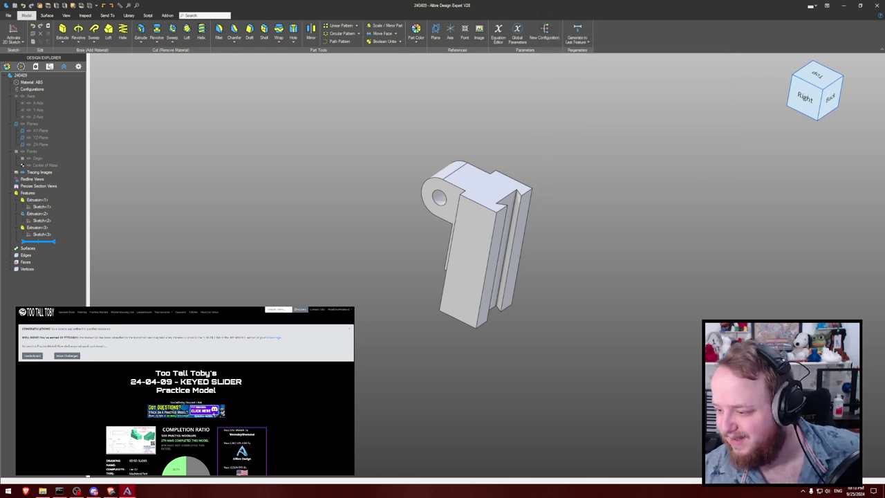
middle_drag(550, 157, 614, 145)
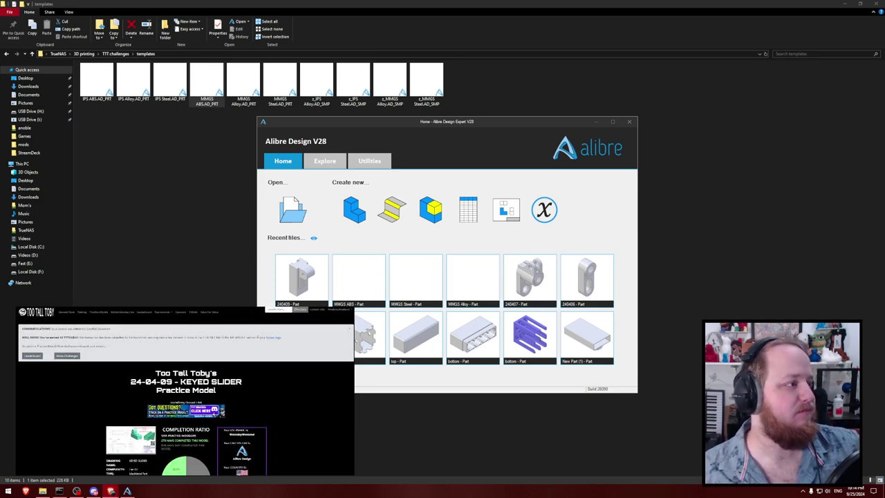
- Find the 24-05-02 challenge in the website's practice model list and open its page down to the start section
click(102, 312)
scroll(145, 364, down, 2)
scroll(146, 364, down, 5)
scroll(164, 371, down, 2)
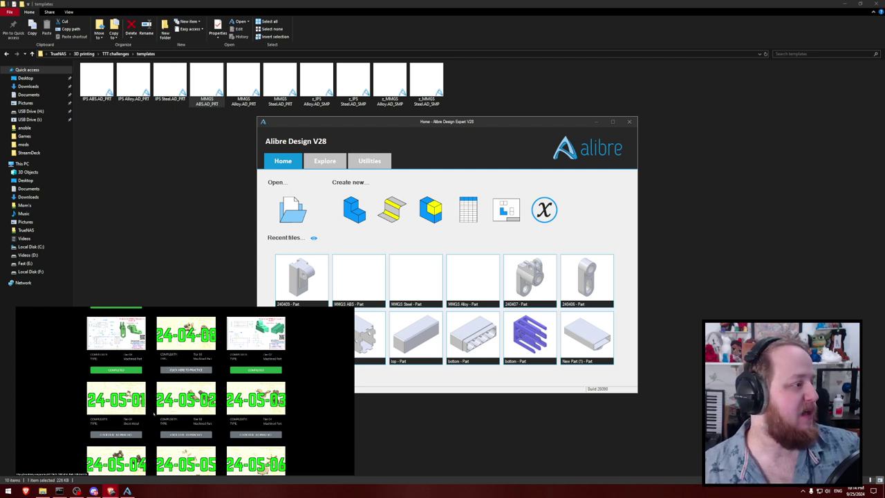
scroll(129, 420, down, 1)
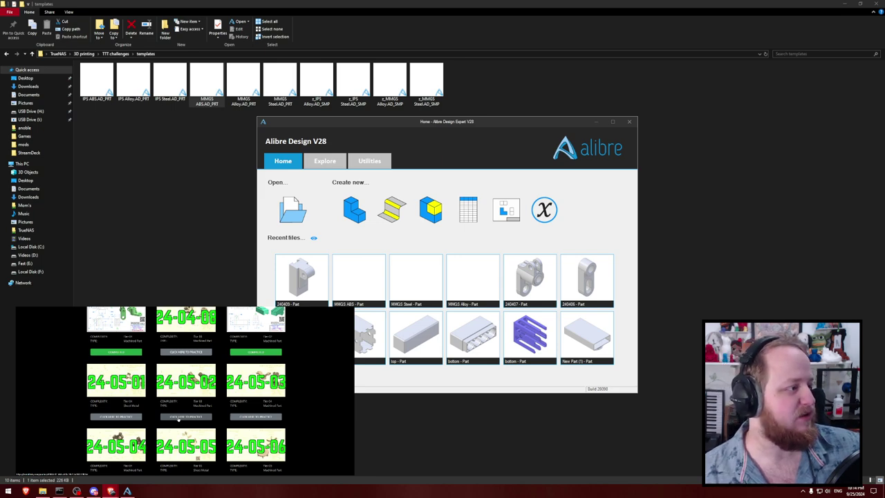
click(179, 419)
scroll(169, 404, down, 2)
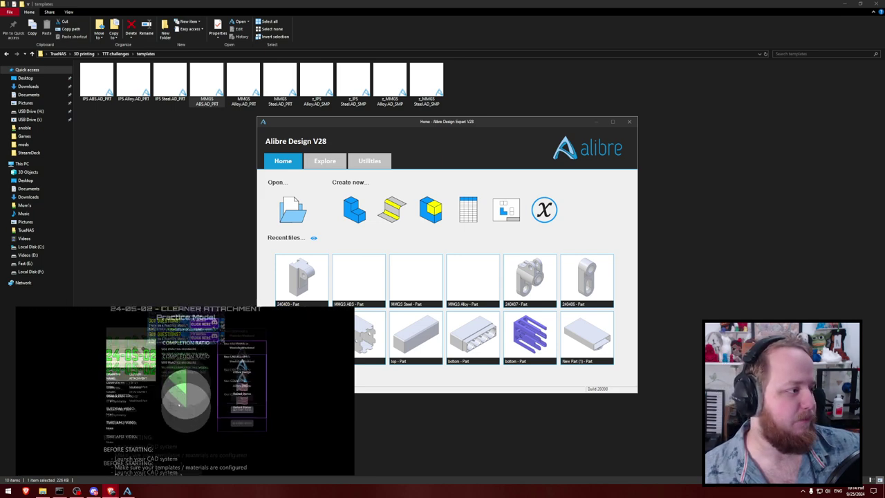
scroll(166, 398, up, 1)
scroll(169, 415, down, 1)
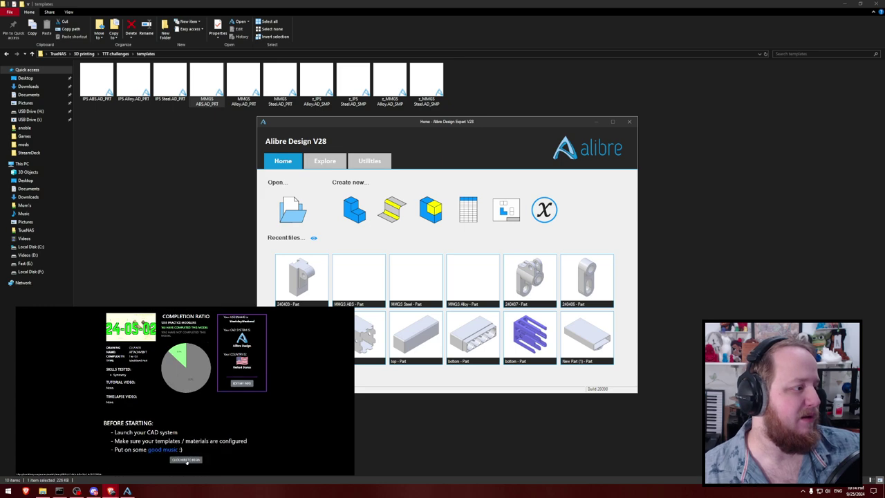
- Begin the 24-05-02 Cleaner Attachment practice and display its drawing image in a separate browser tab
click(185, 459)
click(294, 380)
right_click(175, 392)
click(187, 397)
key(ctrl+Tab)
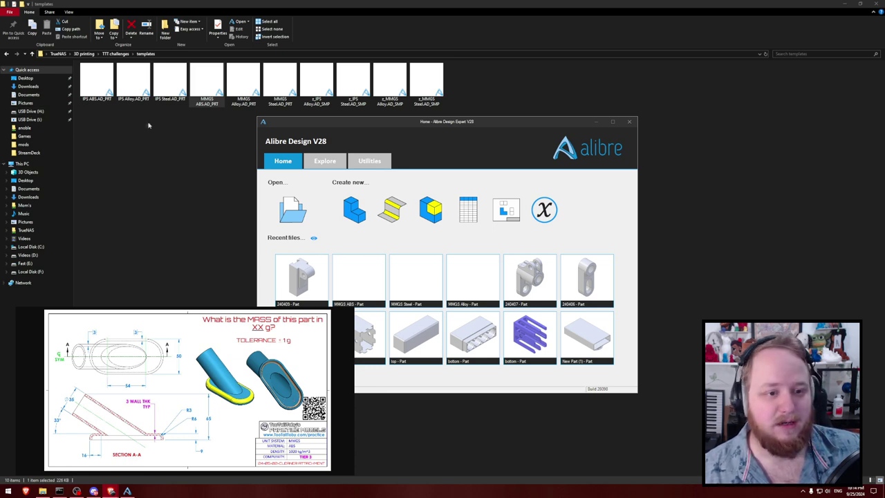
- Open the MMGS ABS.AD_PRT template and start a straight slot in a new sketch on the XY-plane
double_click(217, 76)
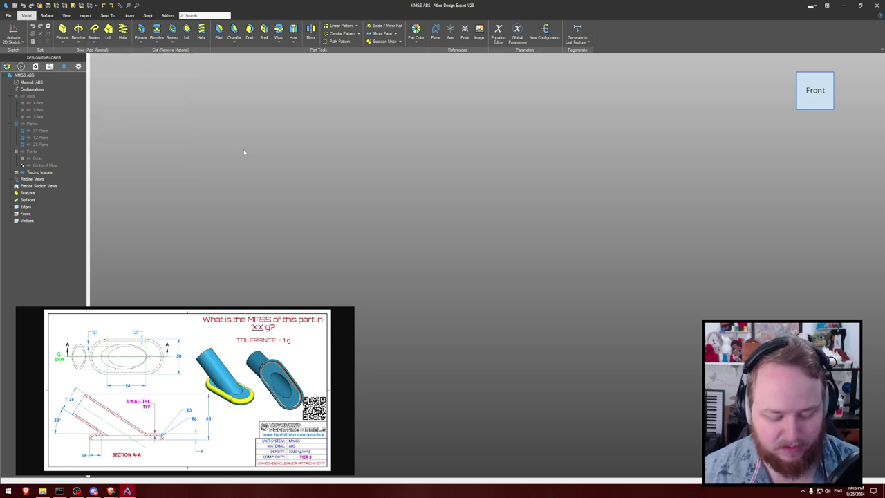
key(ctrl+shift+r)
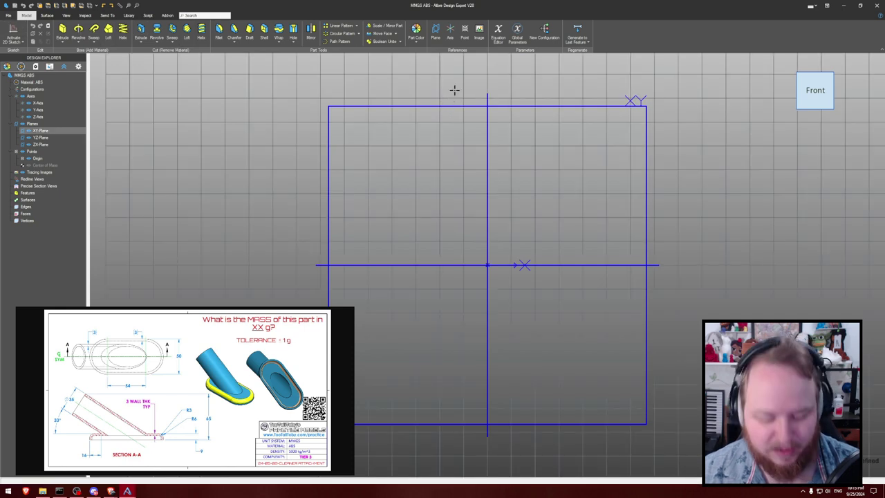
key(s)
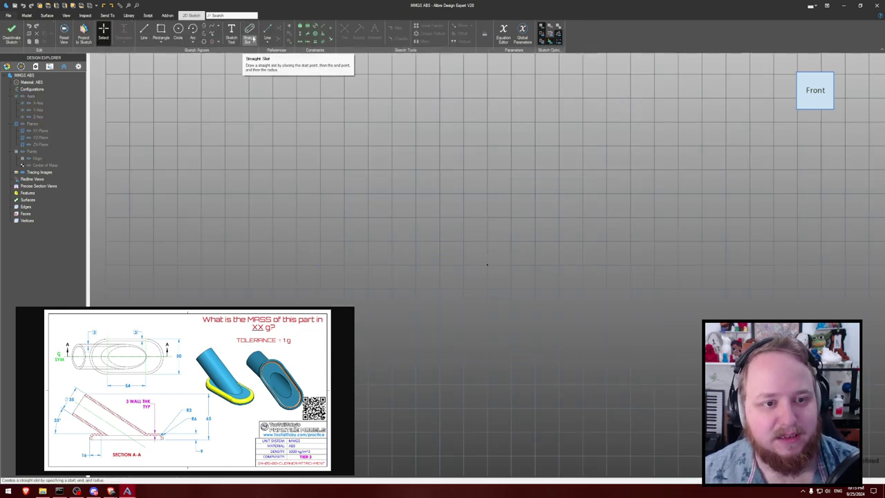
click(251, 38)
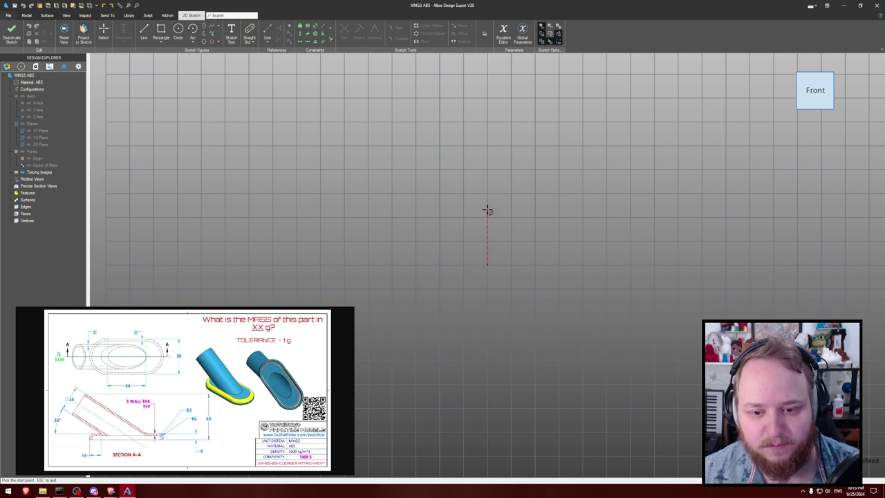
click(432, 209)
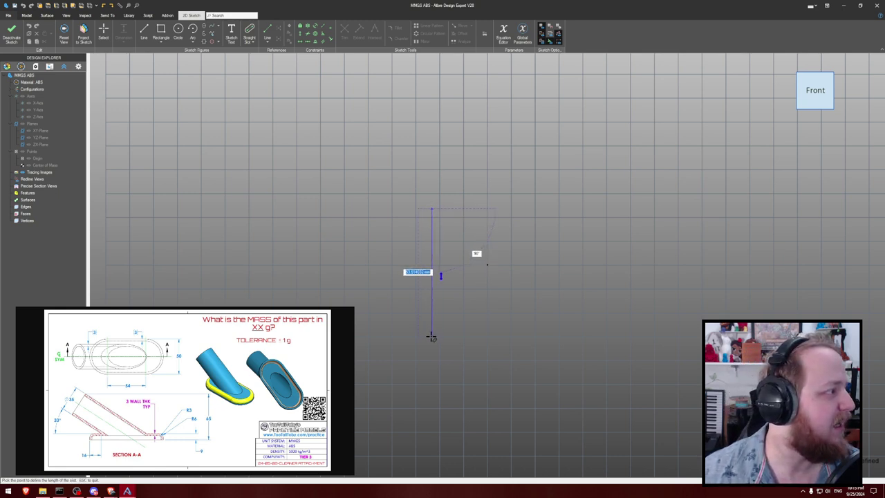
text(540)
key(Return)
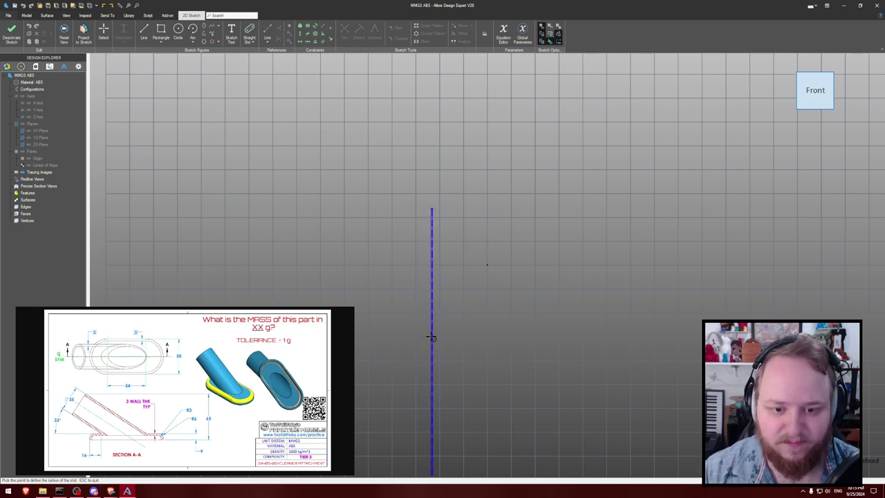
scroll(513, 257, down, 2)
key(Escape)
scroll(564, 260, down, 2)
middle_drag(602, 278, 496, 173)
scroll(509, 185, down, 3)
key(ctrl+z)
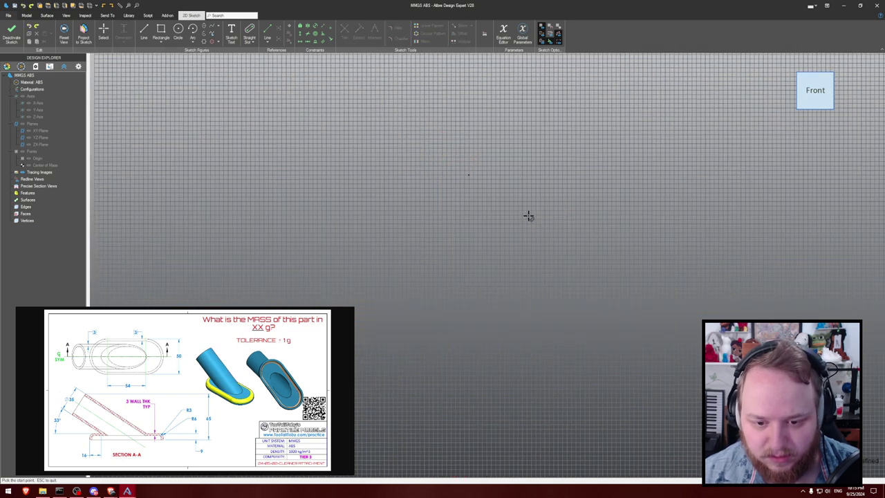
- Draw a vertical straight slot with 54 mm between its arc centres and constrain its centreline coincident with the origin
scroll(457, 168, up, 4)
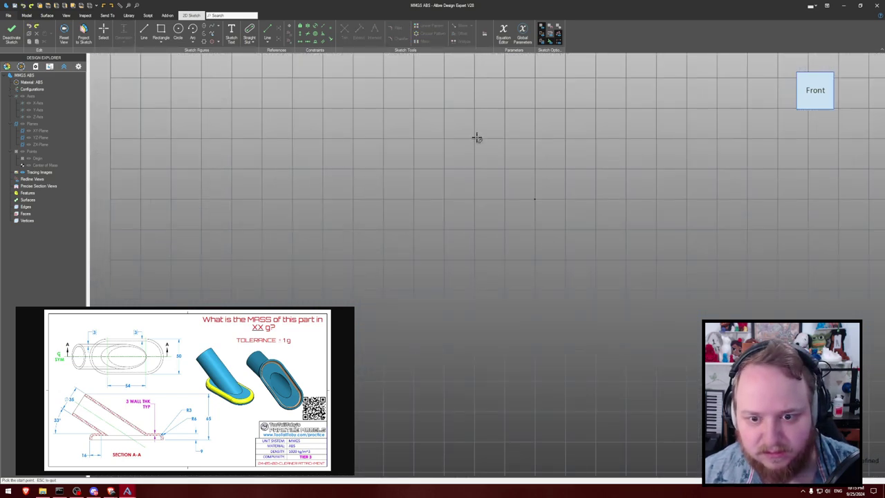
click(476, 142)
text(54)
key(Return)
click(586, 148)
middle_drag(628, 144, 583, 191)
key(Escape)
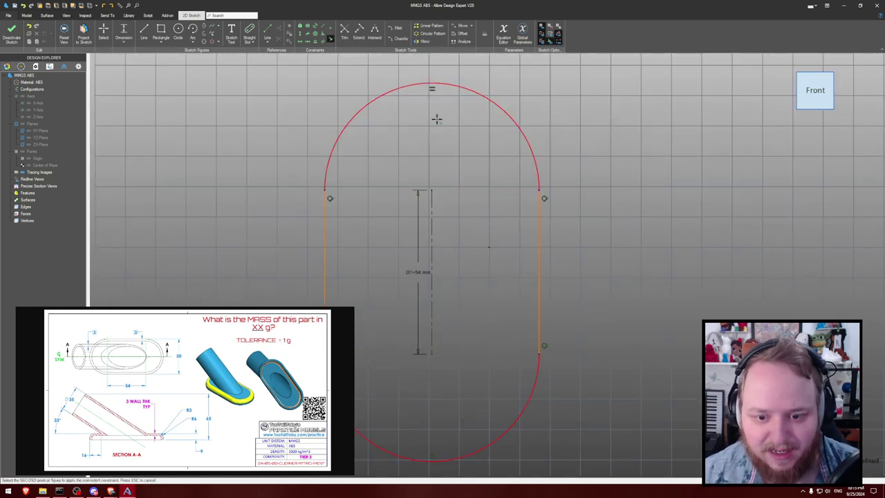
click(434, 241)
drag(435, 241, 491, 242)
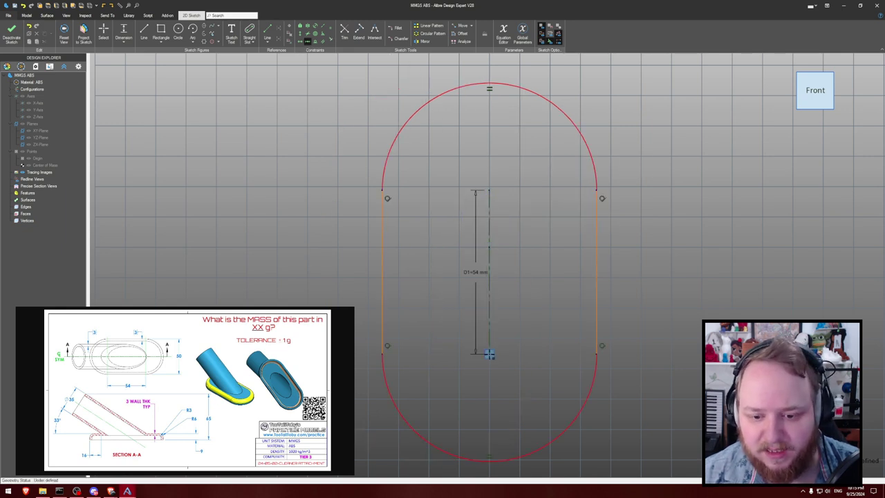
- Centre the slot's centreline on the origin and dimension its end arc with a 25 mm radius
drag(484, 252, 484, 228)
scroll(413, 169, down, 3)
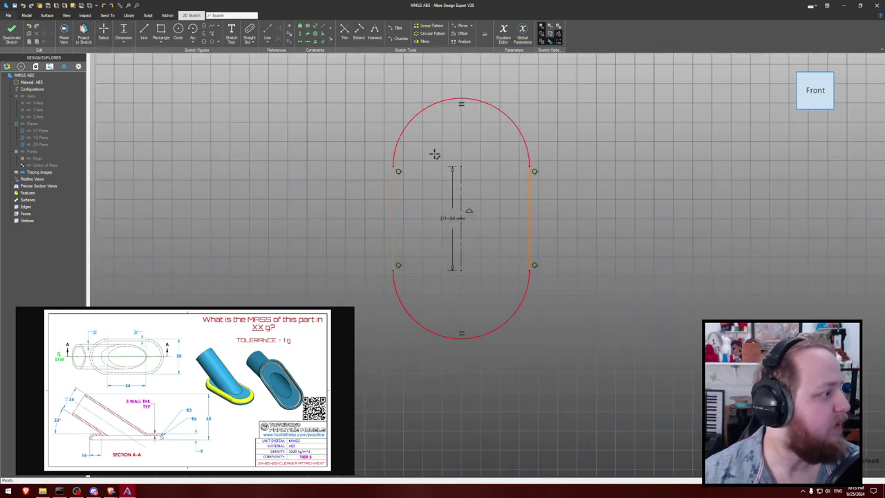
double_click(525, 147)
click(723, 159)
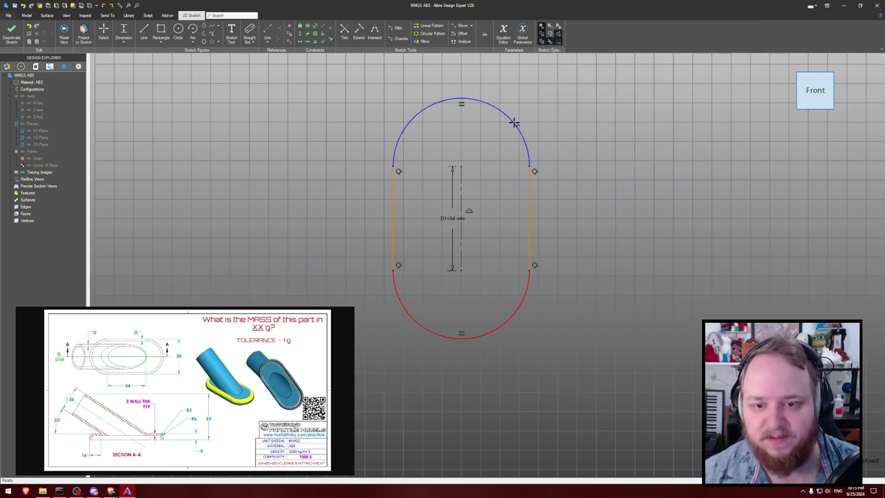
click(593, 105)
text(25)
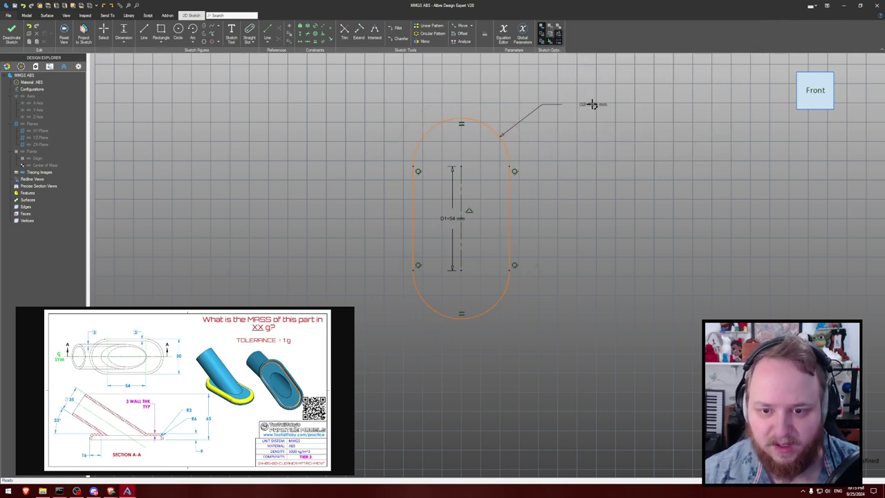
key(Return)
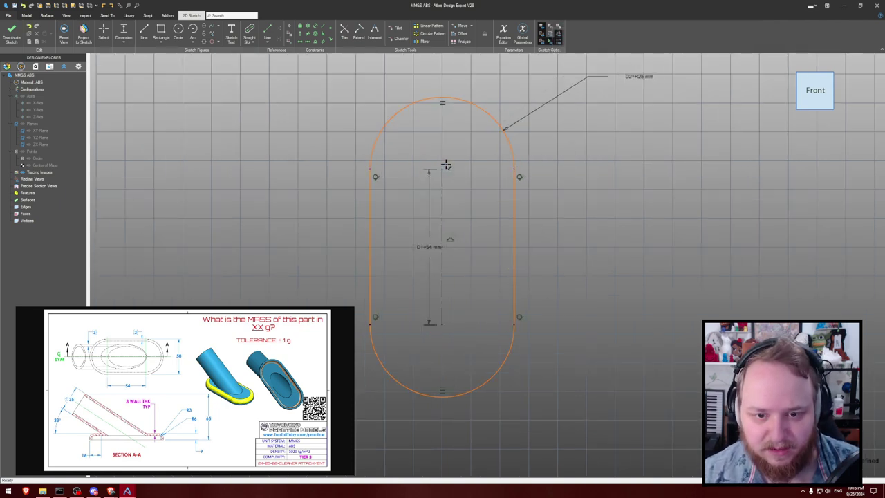
- Test the slot's freedom to rotate and constrain its centreline vertical
key(Escape)
drag(443, 169, 473, 172)
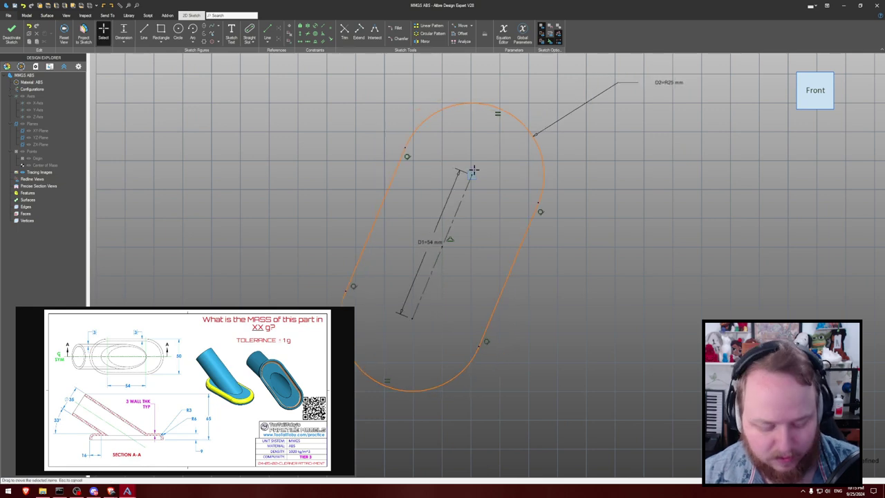
key(v)
click(464, 189)
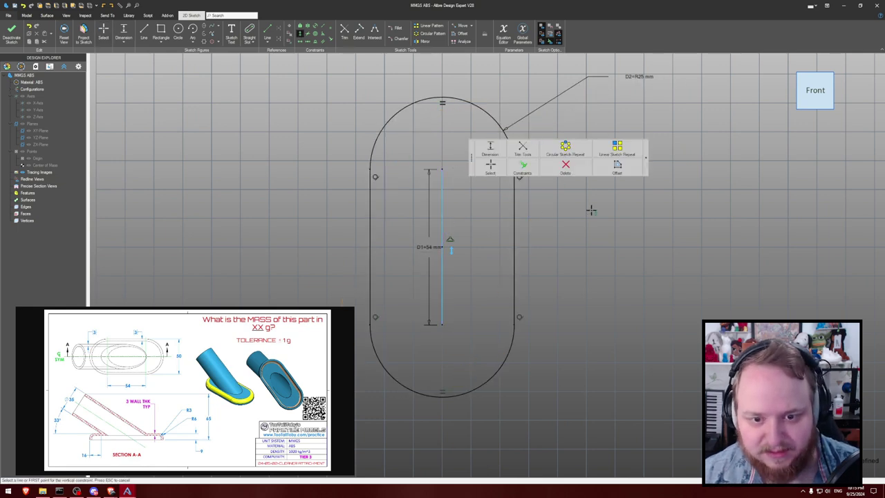
key(Escape)
scroll(587, 210, down, 2)
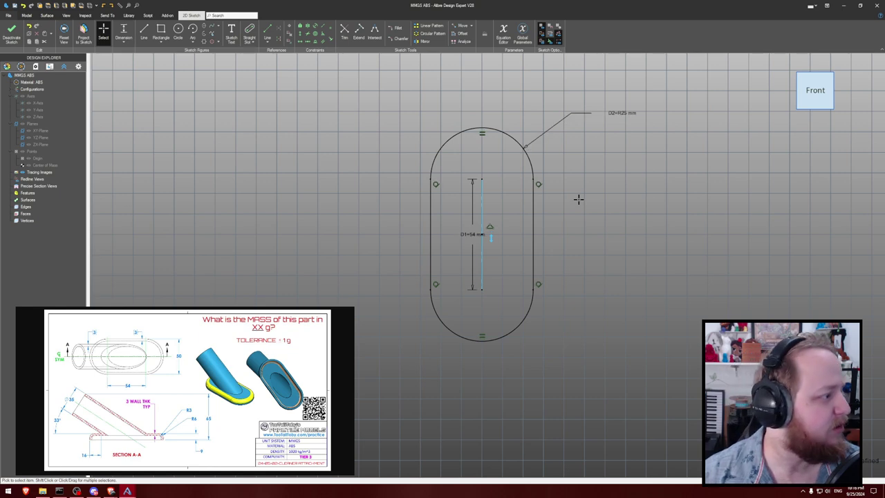
- Extrude the slot sketch 9 mm along its normal as the attachment's base
text(e)
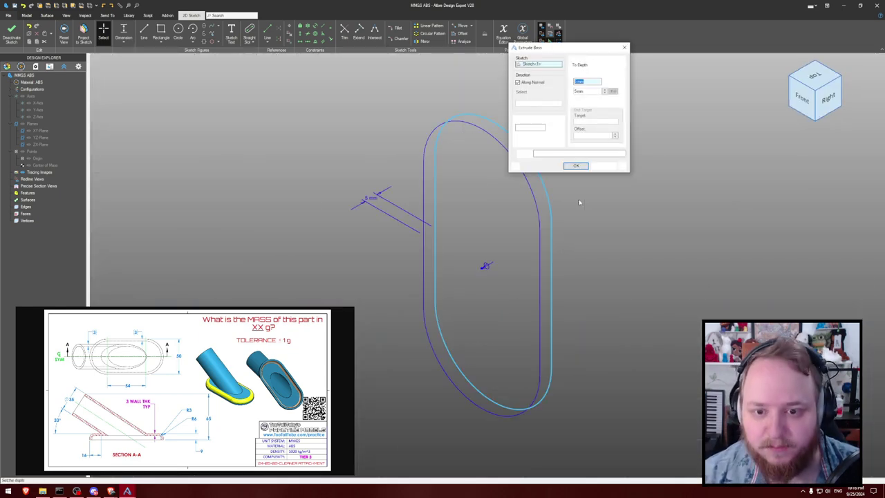
text(9)
key(Return)
click(591, 188)
middle_drag(595, 185, 599, 181)
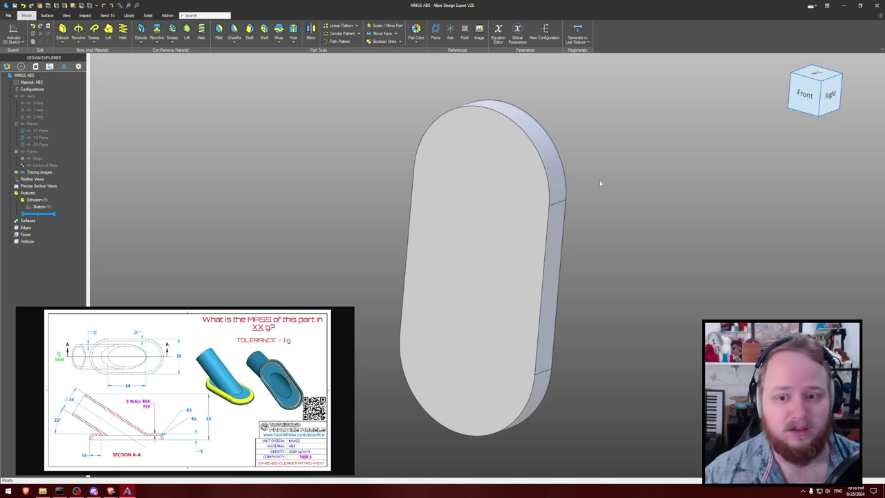
middle_drag(601, 200, 601, 191)
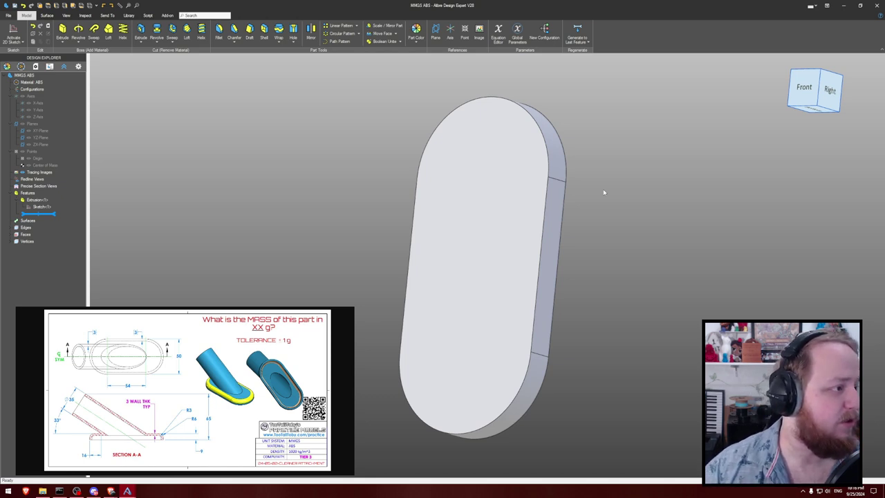
mouse_move(602, 214)
middle_down()
mouse_move(602, 235)
mouse_move(618, 215)
middle_up()
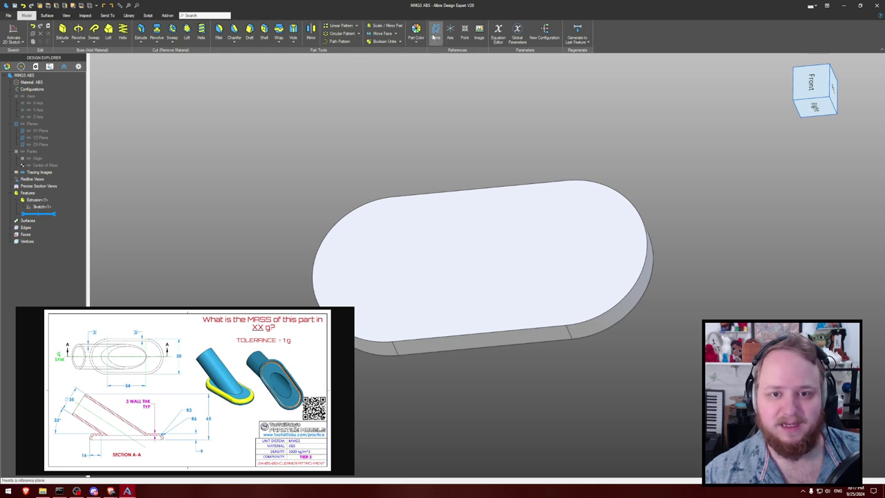
click(434, 34)
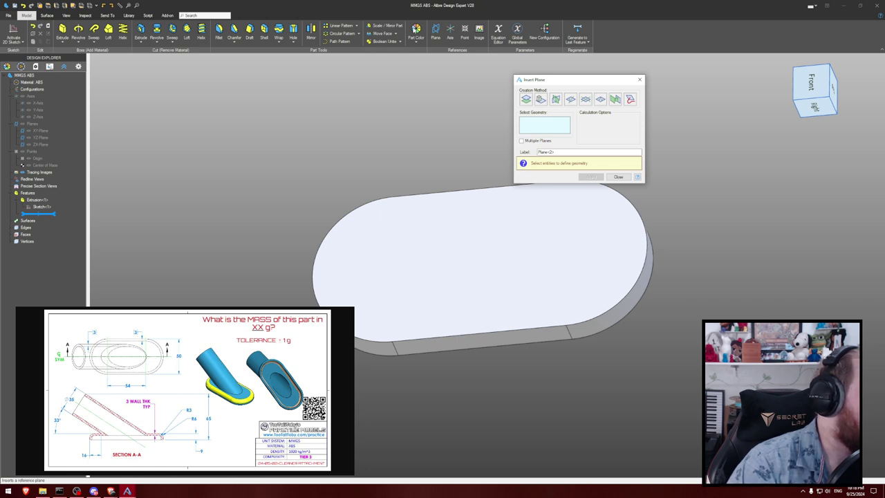
middle_drag(467, 117, 423, 116)
click(477, 247)
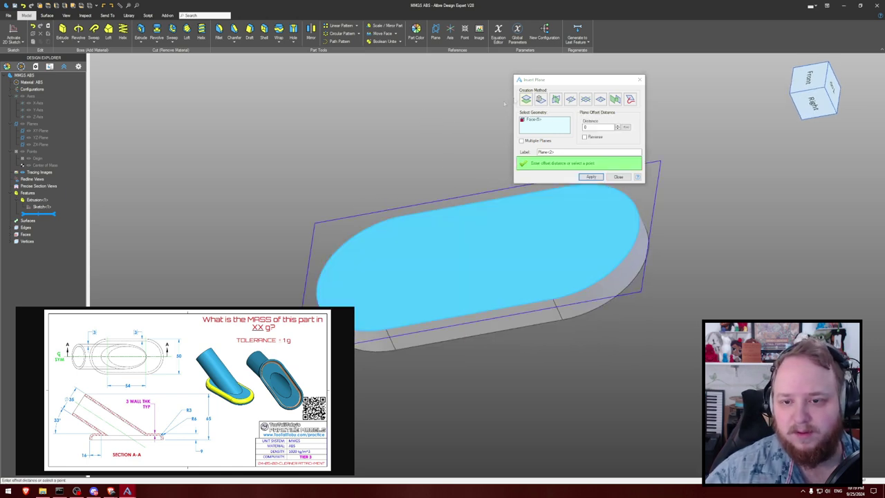
click(556, 100)
middle_drag(360, 130, 388, 109)
click(619, 178)
middle_drag(494, 145, 482, 142)
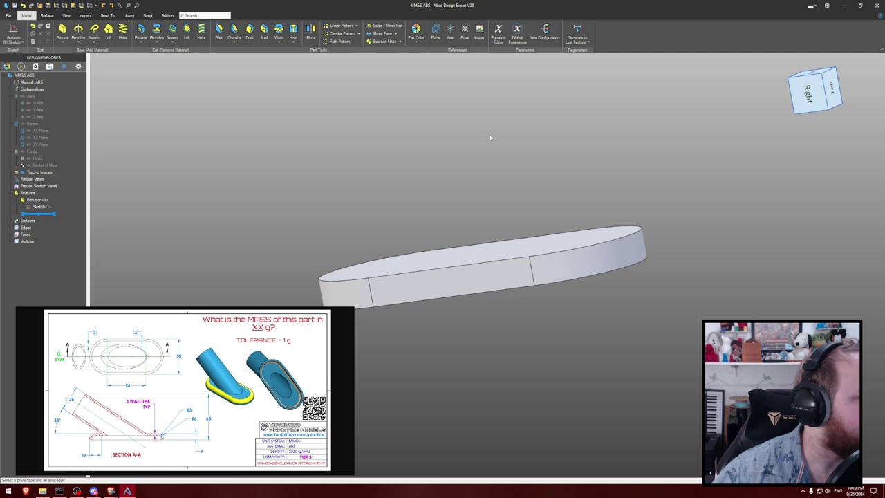
mouse_move(519, 161)
middle_down()
mouse_move(505, 158)
mouse_move(519, 166)
middle_up()
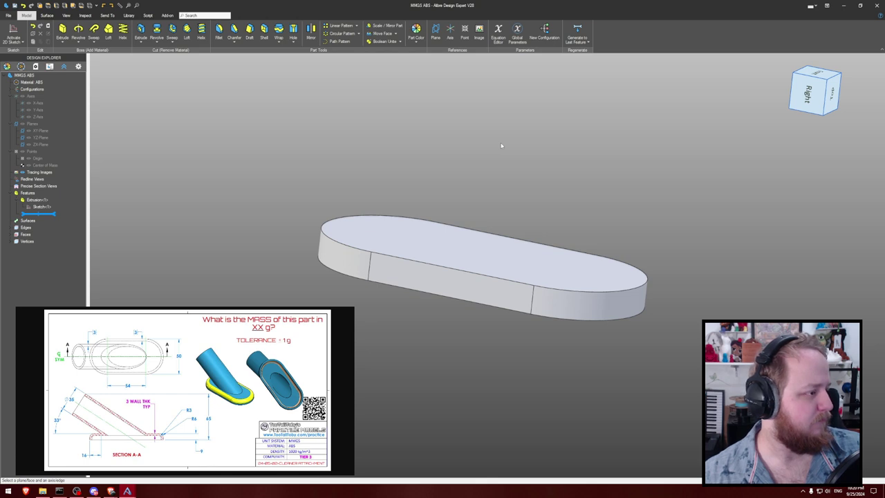
mouse_move(533, 131)
middle_down()
mouse_move(545, 133)
mouse_move(538, 127)
middle_up()
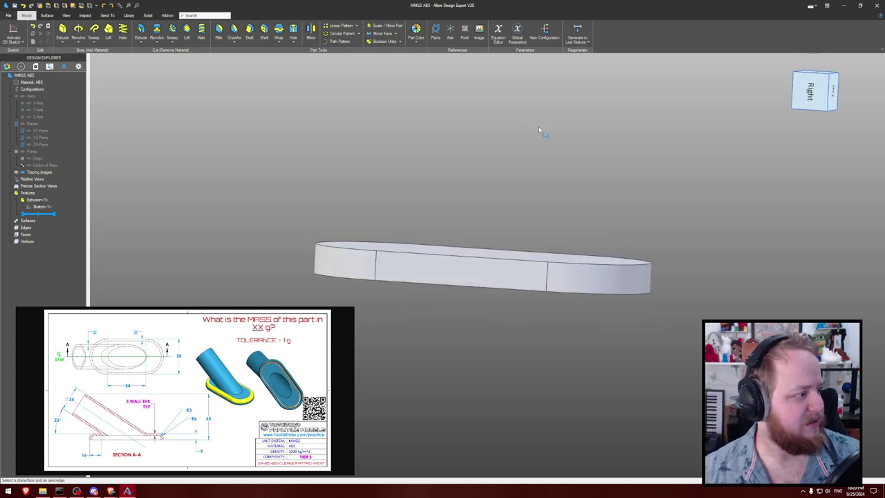
middle_drag(538, 126, 535, 129)
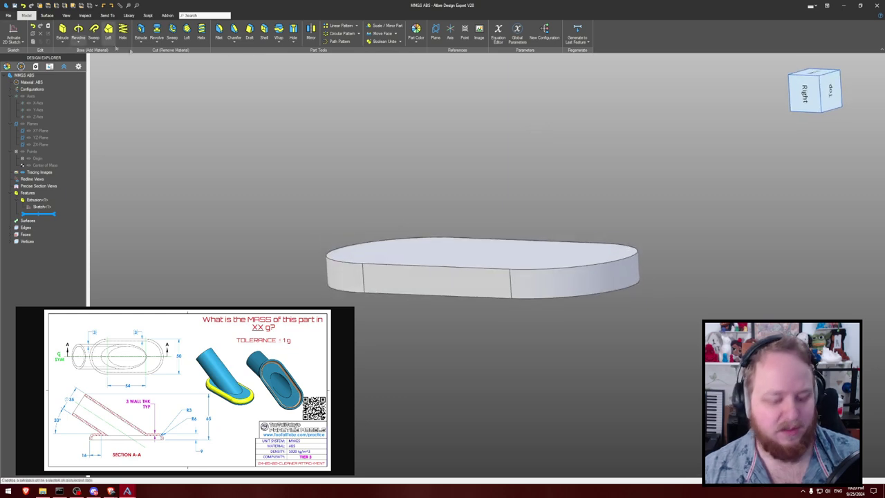
- Start a new sketch on the YZ-plane and turn the view square to it from the Left side
click(12, 32)
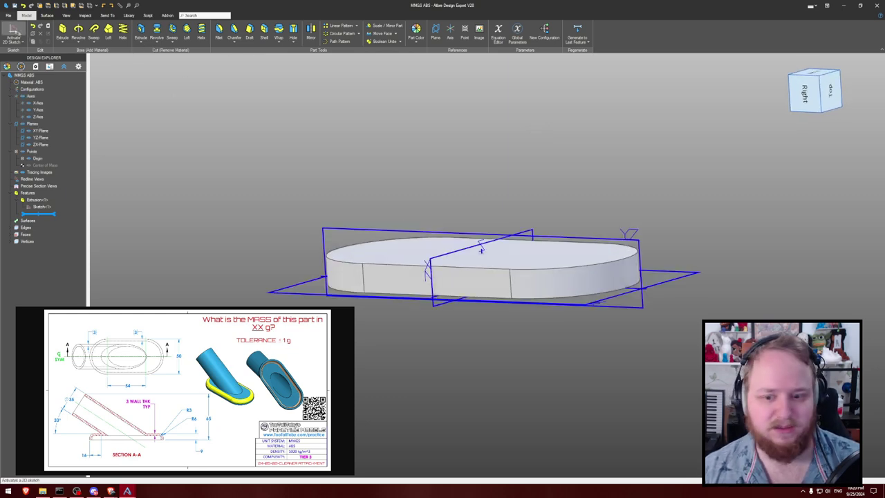
click(345, 230)
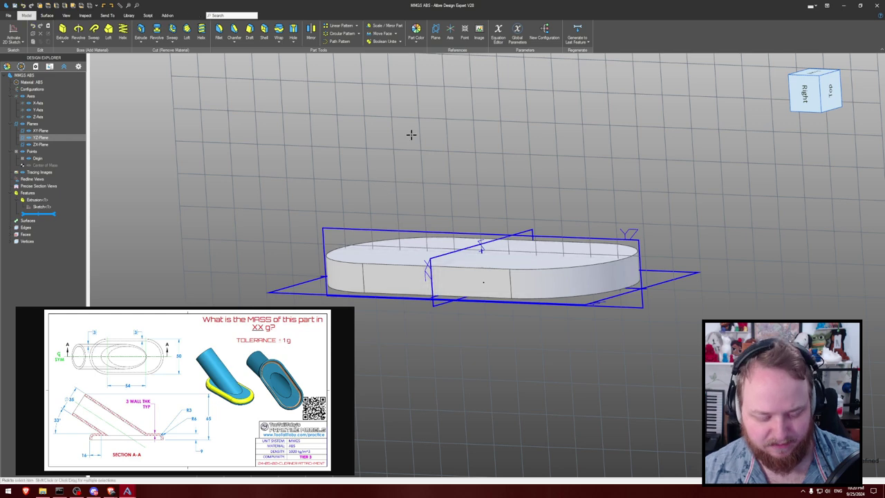
key(o)
key(o)
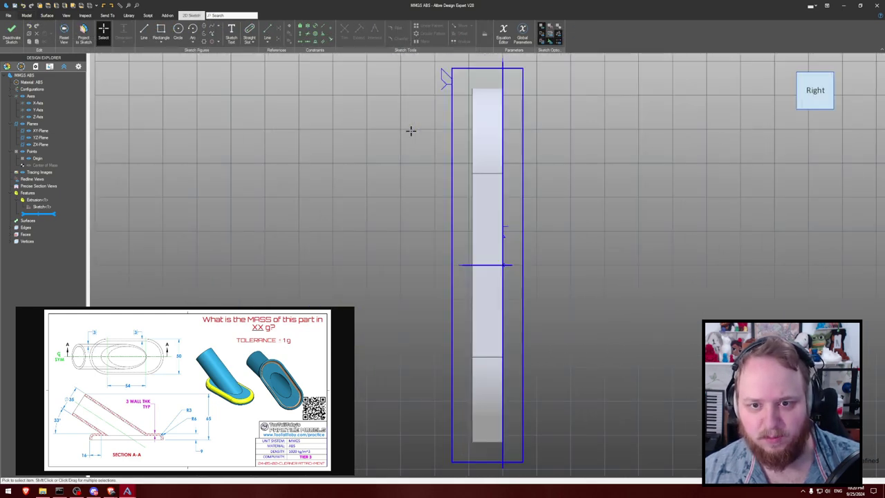
mouse_move(411, 130)
middle_down()
mouse_move(354, 148)
mouse_move(263, 138)
middle_up()
key(ctrl+shift+r)
scroll(263, 139, down, 3)
- Draw a slanted line rising from the base's XY-plane edge and constrain its lower end coincident with that edge
key(l)
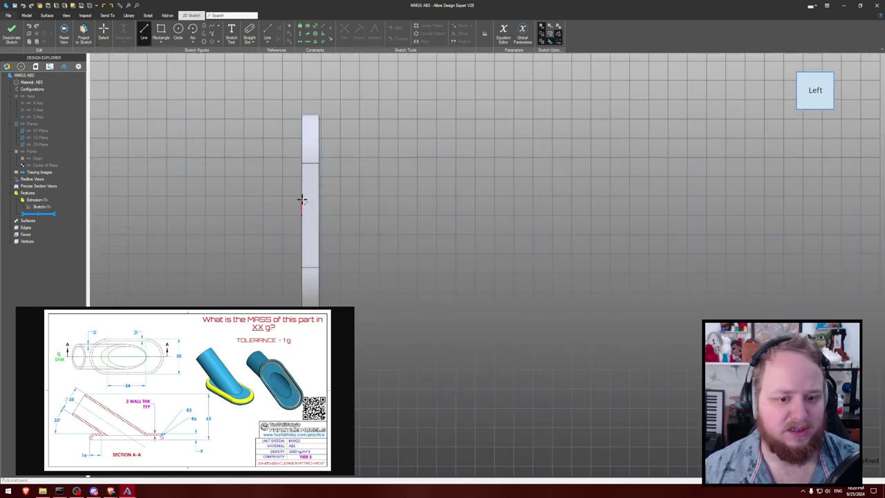
click(302, 197)
double_click(416, 91)
key(Escape)
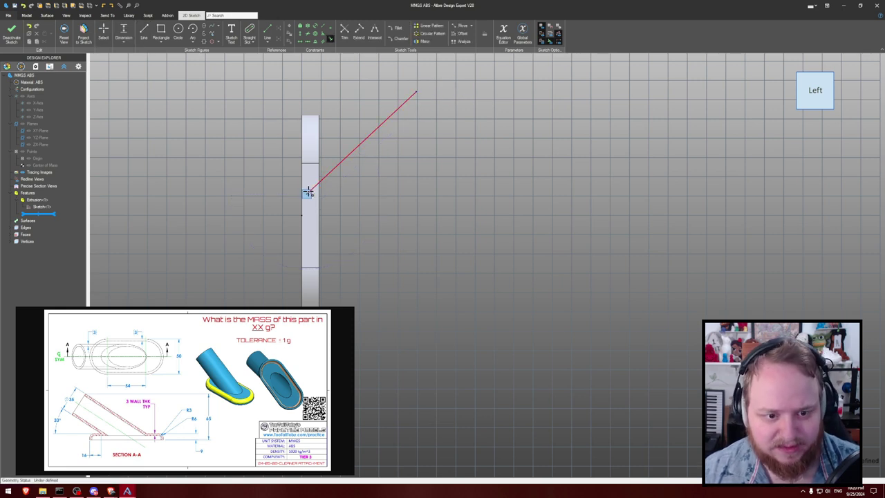
click(308, 192)
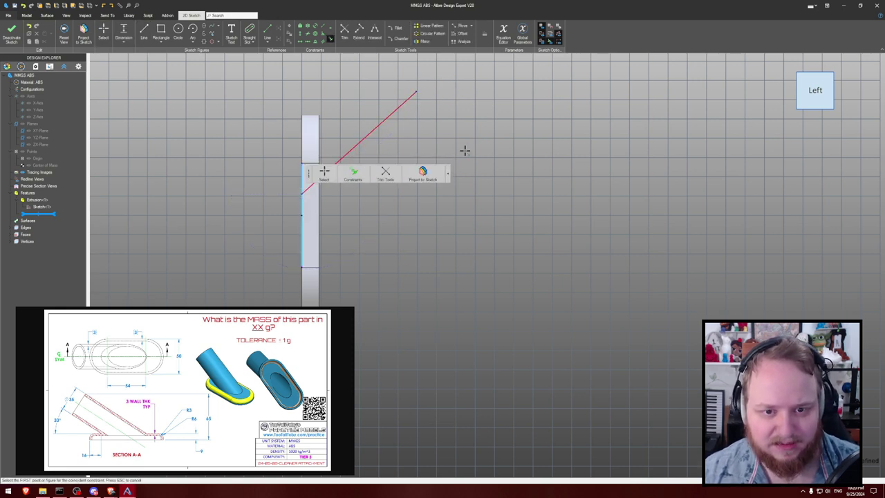
key(Escape)
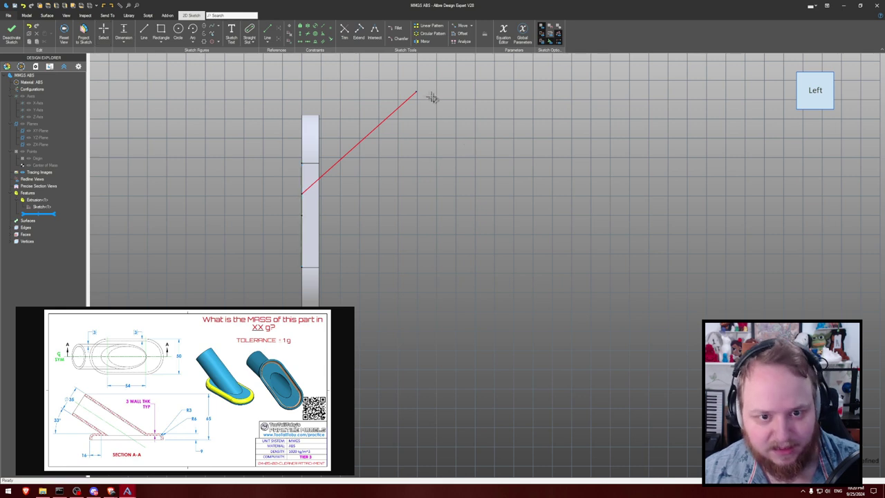
- Dimension the slanted line's far end 65 mm from the base's XY-plane edge and set its angle to the base to 33°
click(300, 267)
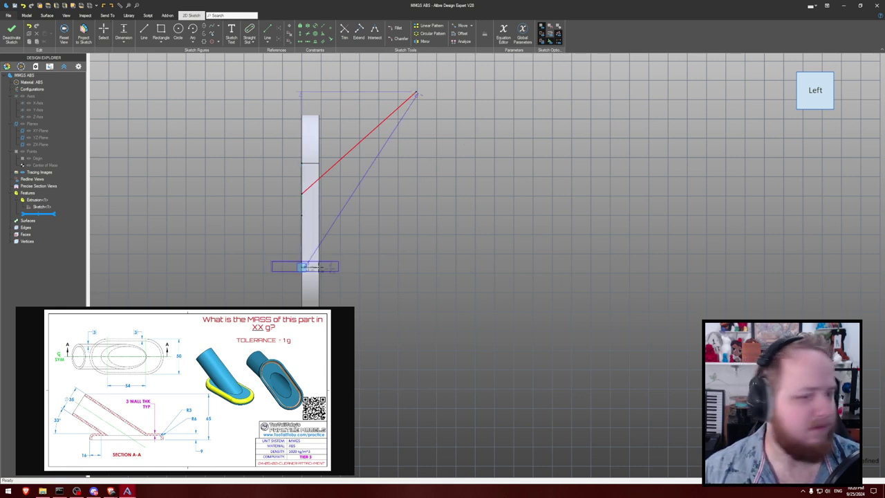
click(373, 353)
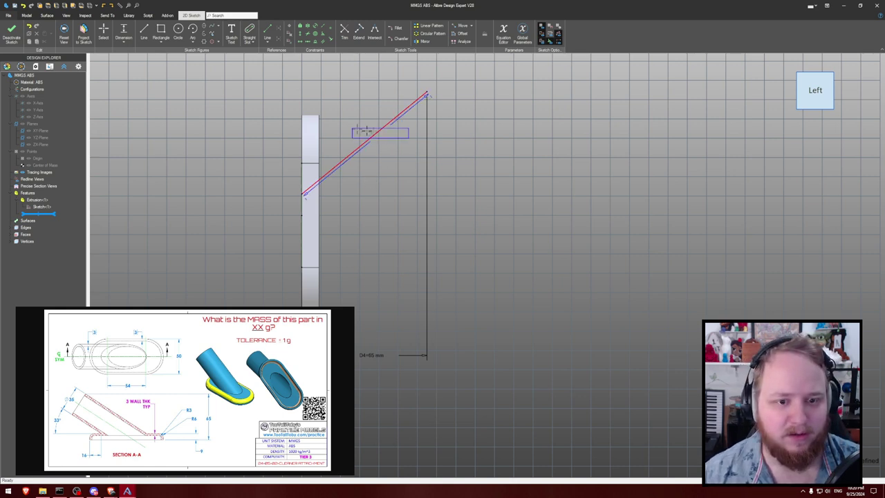
click(356, 71)
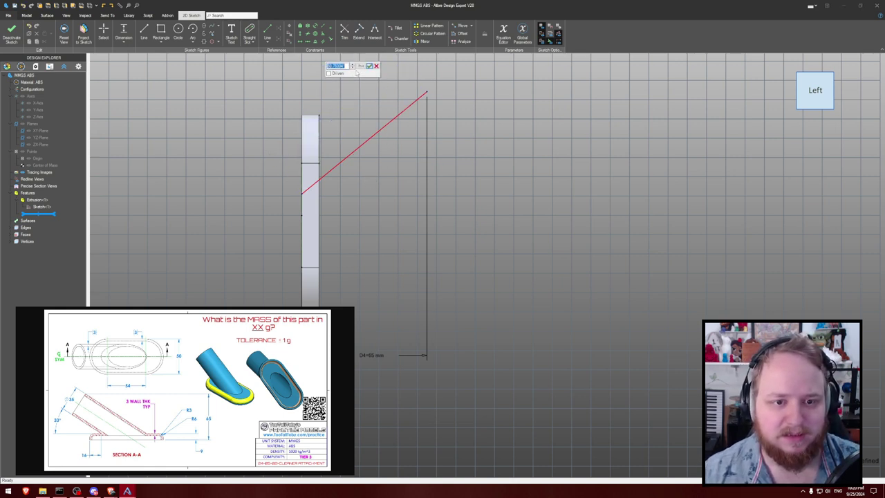
text(33)
key(Return)
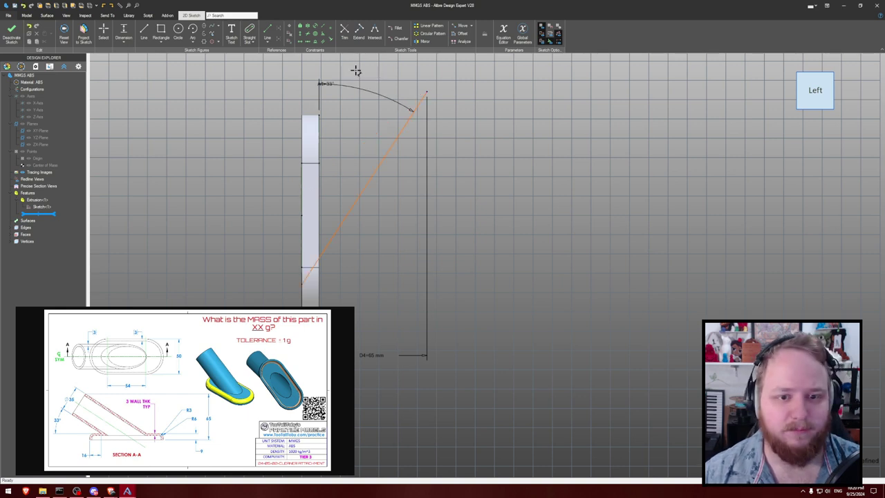
- Slide the slanted line's lower end along the base edge toward the base's upper rounded end
drag(300, 280, 303, 198)
scroll(379, 187, down, 2)
middle_drag(390, 181, 386, 209)
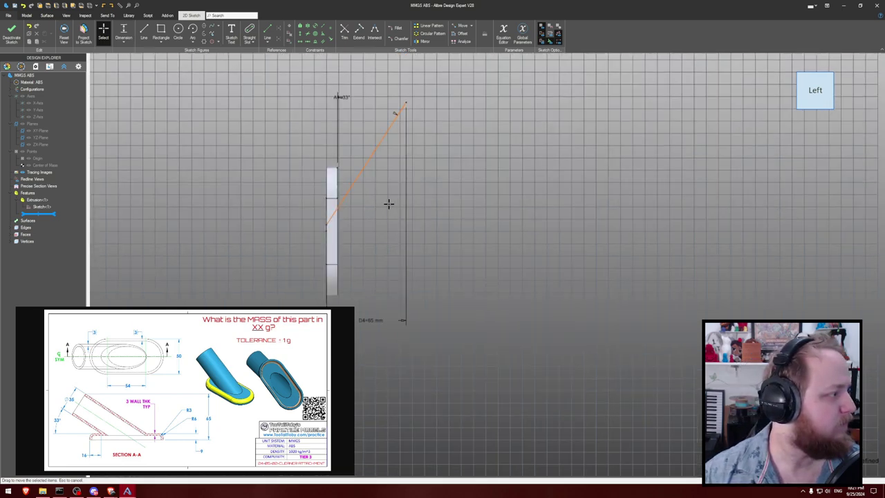
mouse_move(327, 225)
mouse_down()
mouse_move(326, 208)
mouse_move(327, 244)
mouse_move(329, 218)
mouse_up()
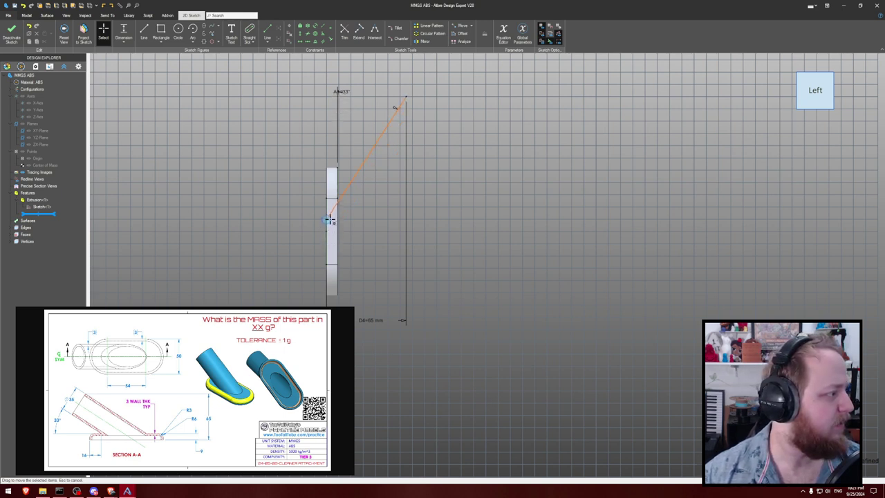
mouse_move(329, 218)
mouse_down()
mouse_move(327, 230)
mouse_move(330, 205)
mouse_up()
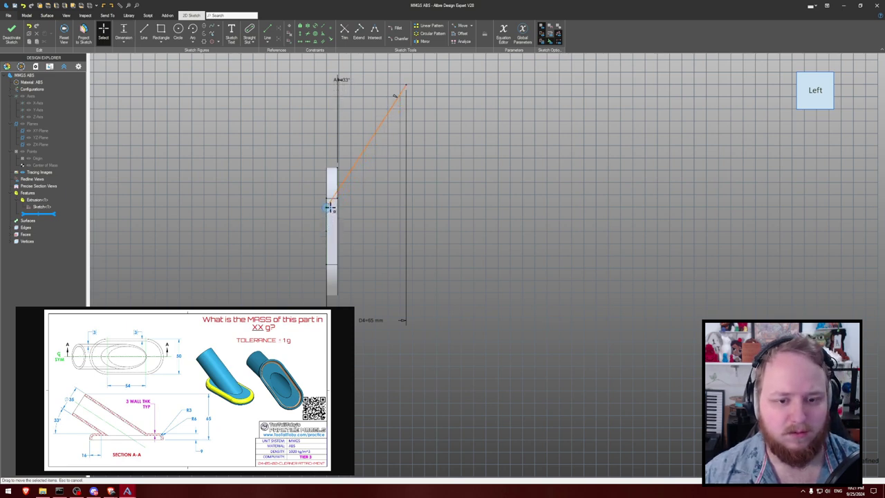
scroll(367, 198, up, 2)
scroll(368, 198, up, 2)
middle_drag(342, 175, 400, 243)
scroll(401, 242, up, 2)
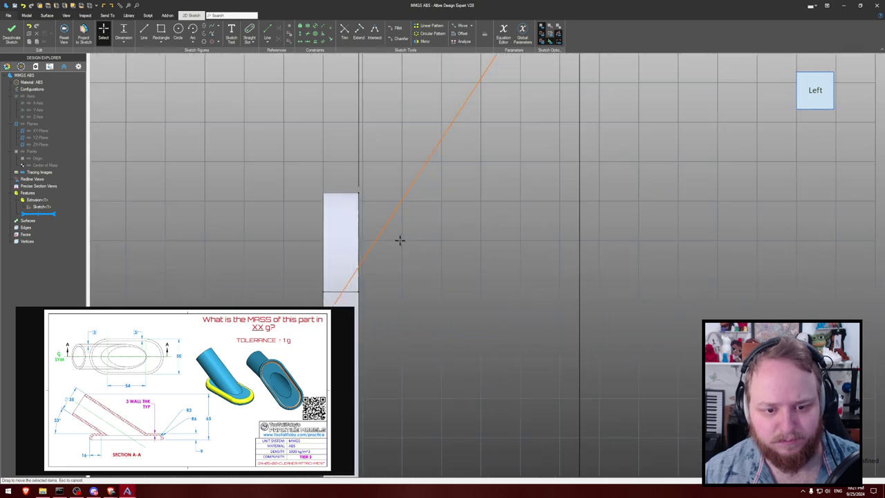
mouse_move(389, 217)
mouse_down()
mouse_move(357, 192)
mouse_move(358, 268)
mouse_up()
click(359, 268)
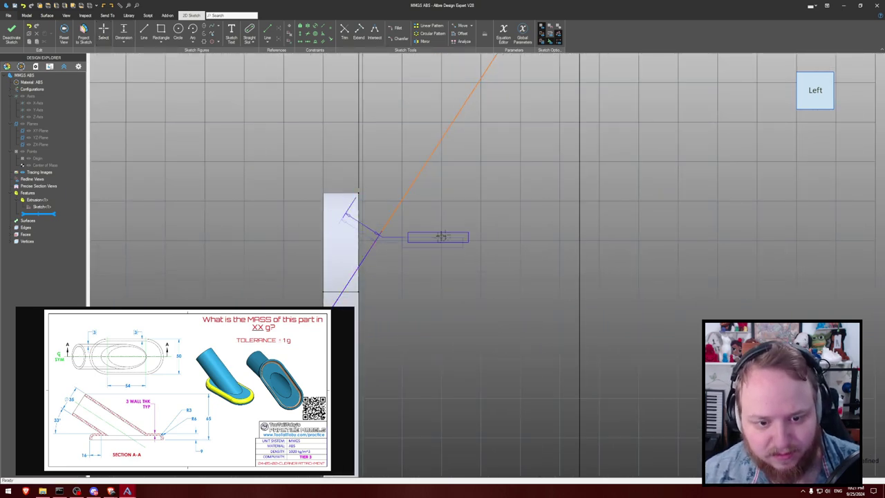
click(398, 166)
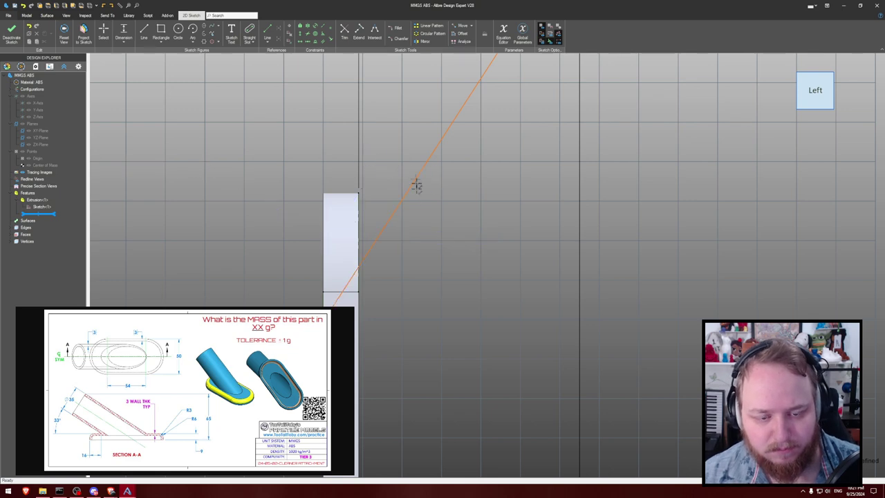
- Draw a 17.5 mm line from the slanted line's upper end, perpendicular to it on the side away from the base
scroll(425, 194, down, 3)
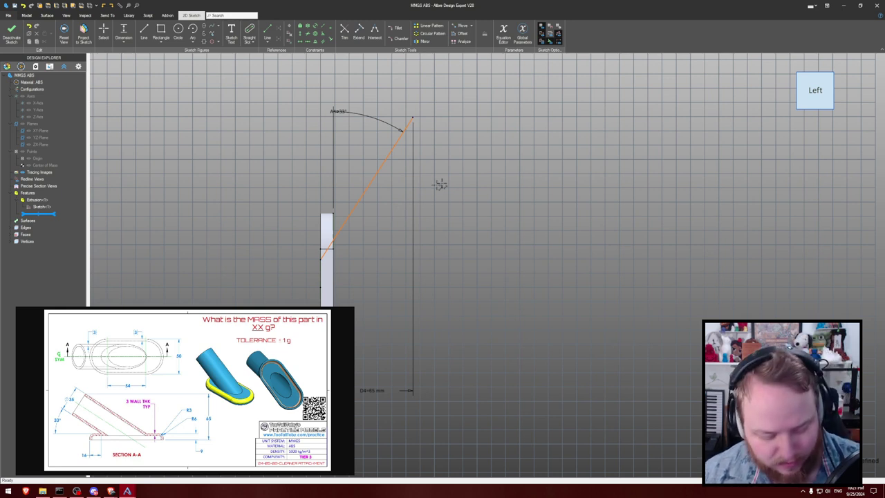
key(l)
click(413, 117)
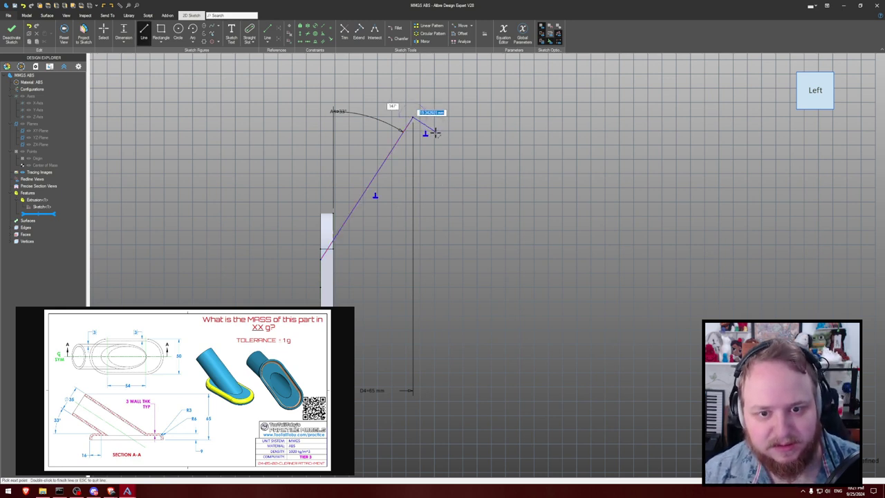
click(434, 130)
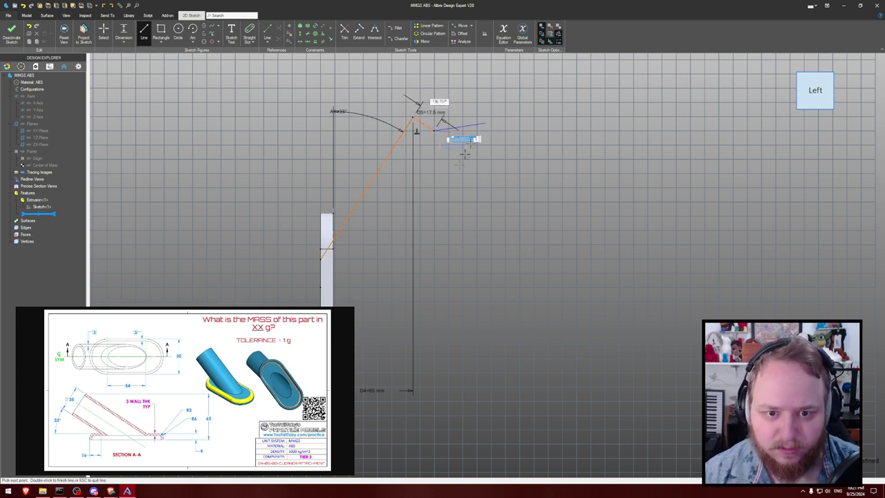
click(322, 299)
key(ctrl+z)
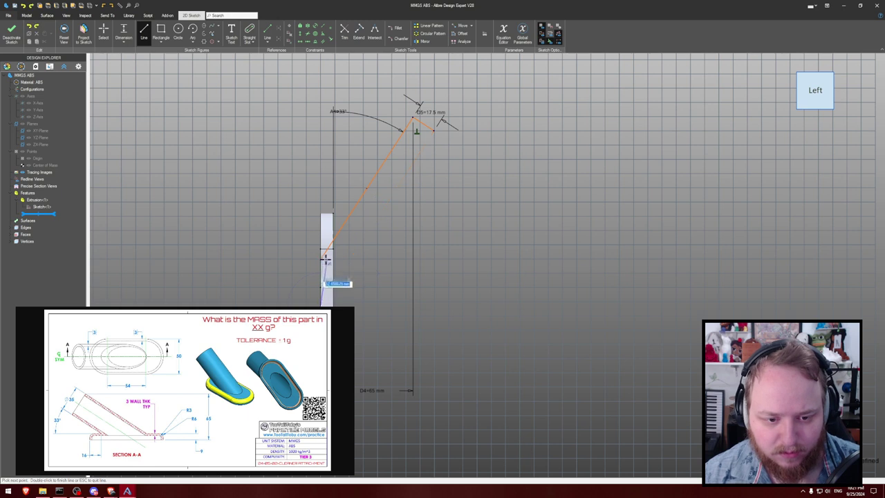
key(Escape)
- Draw a side parallel to the slanted line, close the profile at its lower end and constrain that closing line perpendicular
click(434, 130)
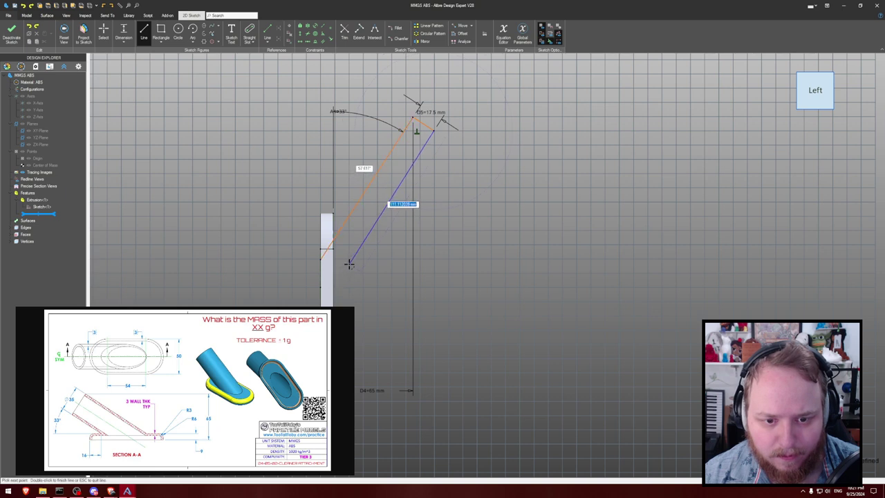
click(349, 259)
click(320, 259)
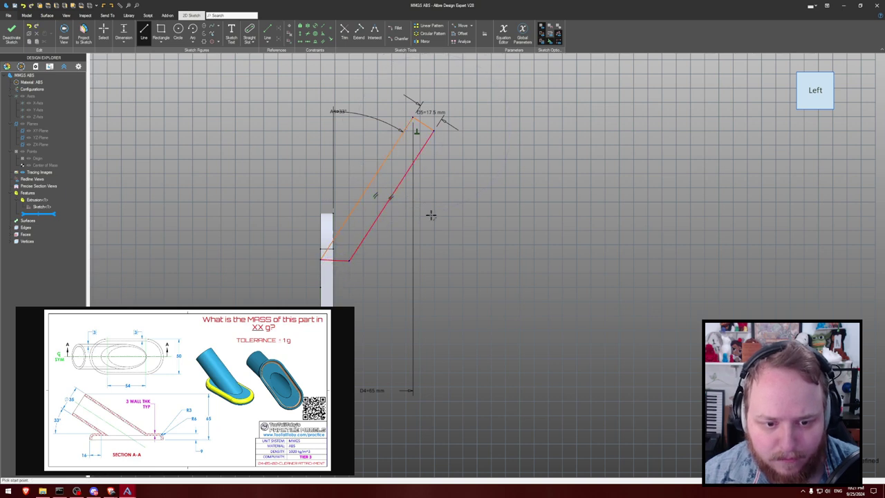
key(Escape)
scroll(417, 223, up, 2)
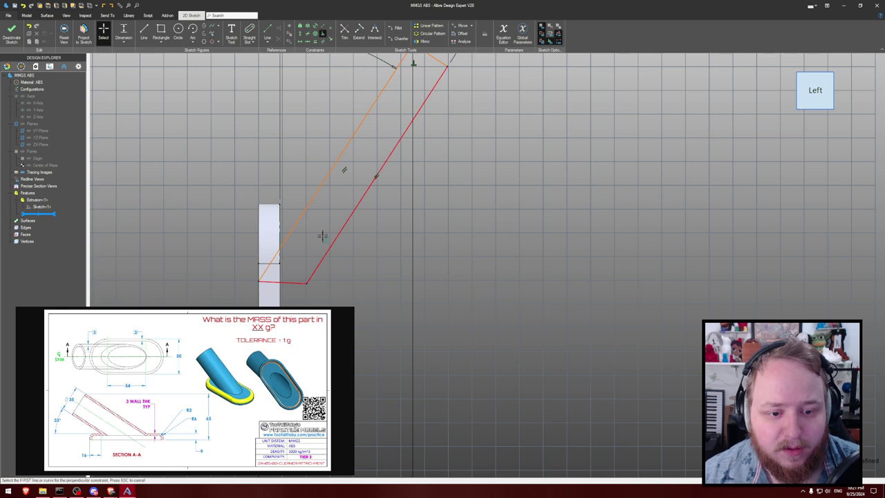
click(313, 274)
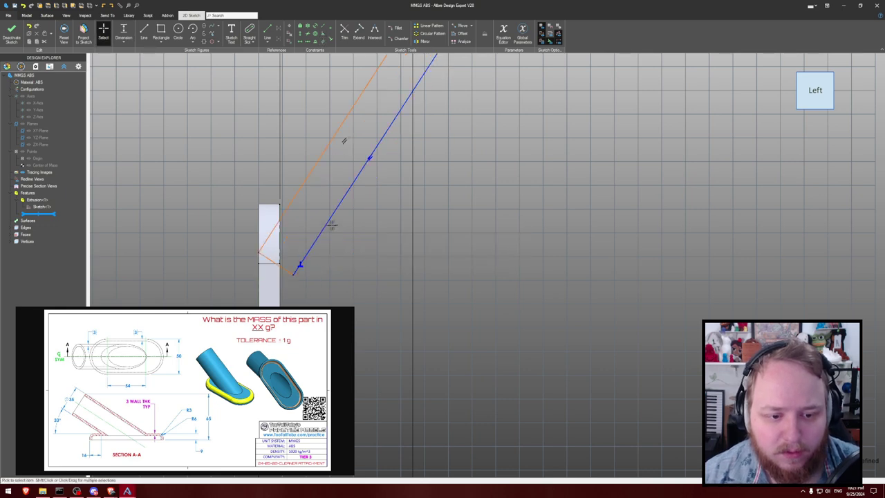
- Slide the closed profile down along the base edge and remove the added lines, keeping only the original slanted line
scroll(351, 219, down, 4)
scroll(350, 220, up, 5)
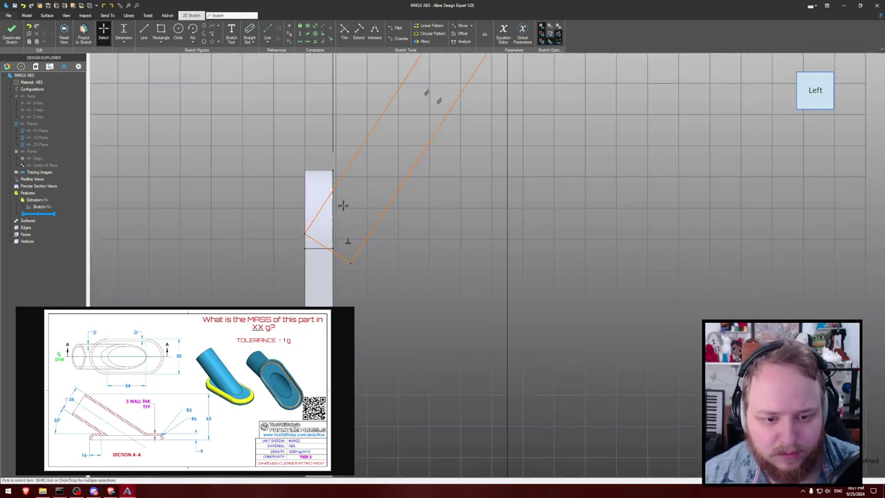
mouse_move(311, 228)
mouse_down()
mouse_move(296, 300)
mouse_move(304, 255)
mouse_move(505, 86)
mouse_move(318, 235)
mouse_move(312, 228)
mouse_move(332, 296)
mouse_move(370, 279)
mouse_up()
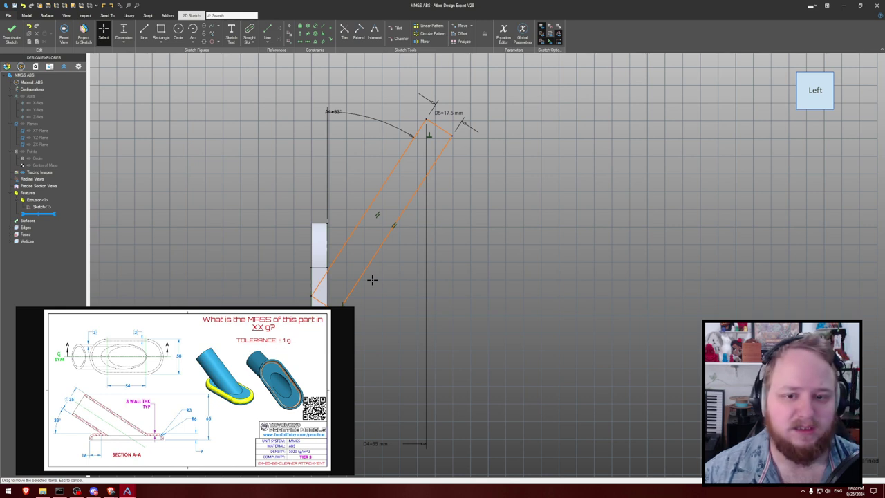
mouse_move(385, 285)
mouse_down()
mouse_move(313, 297)
mouse_move(315, 266)
mouse_move(324, 308)
mouse_up()
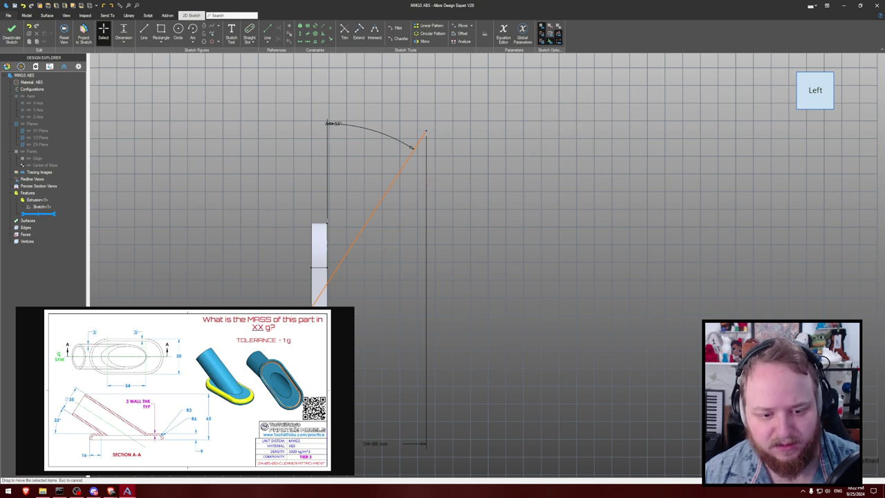
- Draw a line of length 35/2 mm from the slanted line's lower end, perpendicular to it on the base's outer side
key(l)
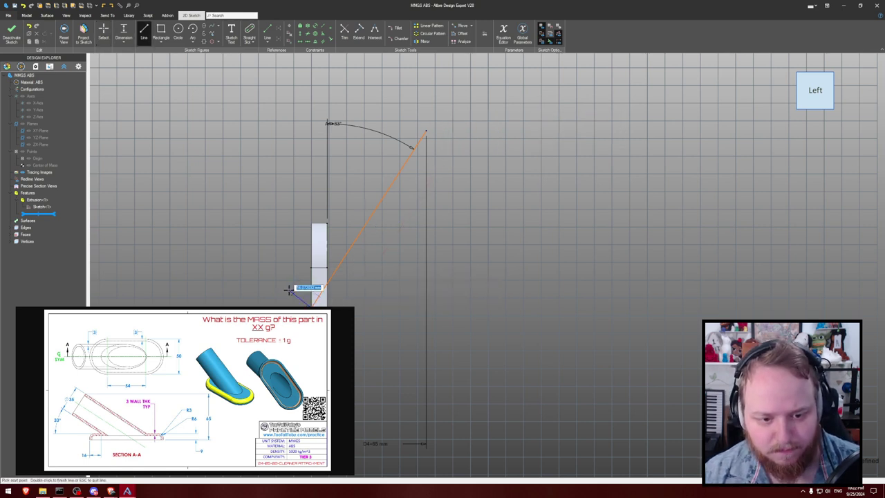
click(286, 289)
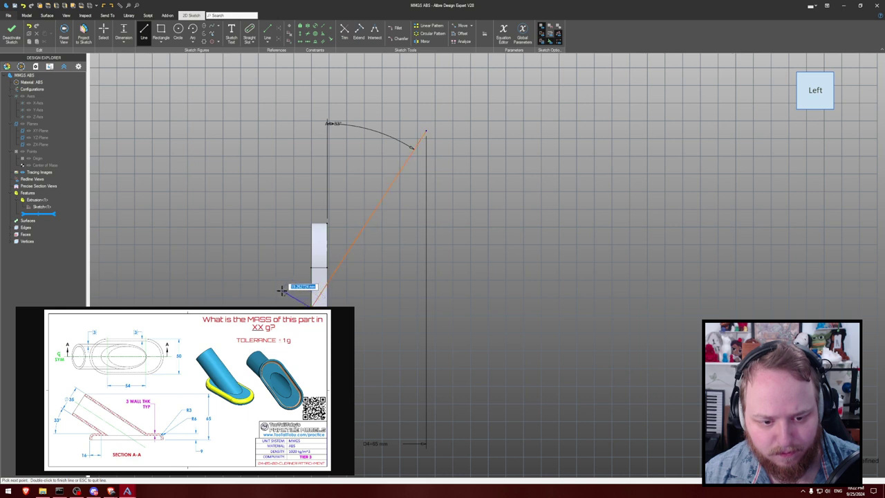
text(38/2)
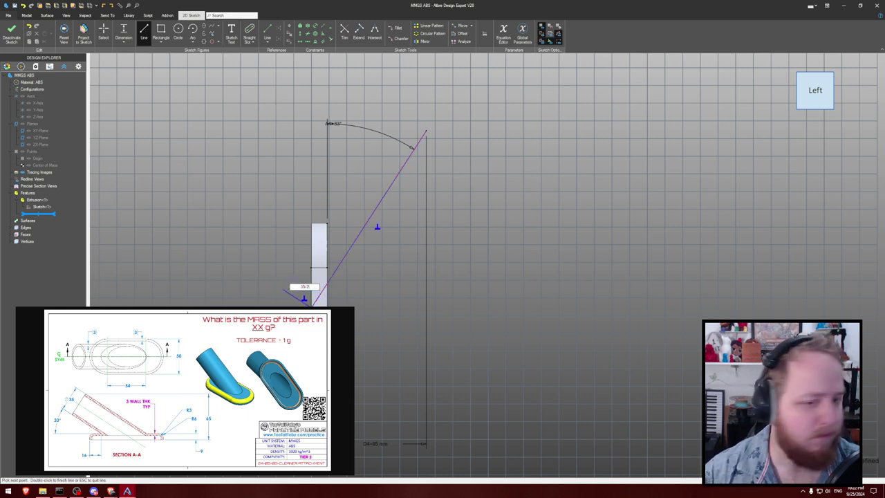
key(Return)
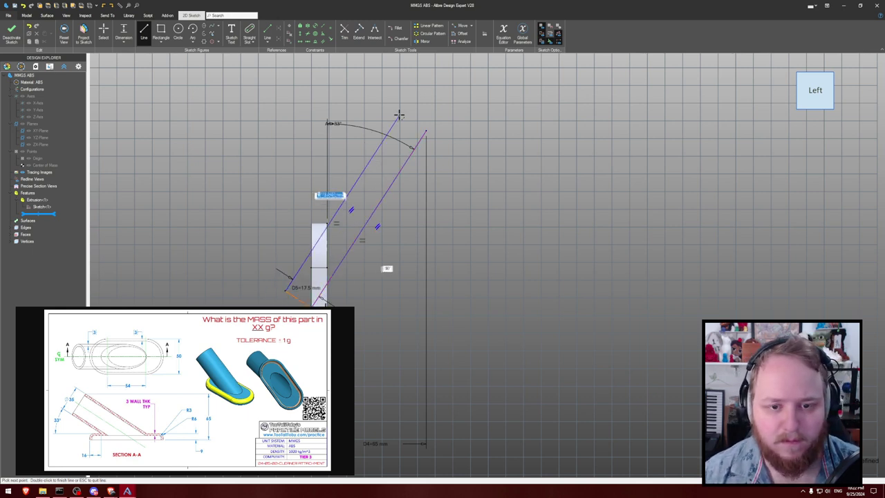
- Draw a long side parallel to the slanted line, close the profile at the upper end and make that end perpendicular
click(401, 112)
click(425, 130)
key(Escape)
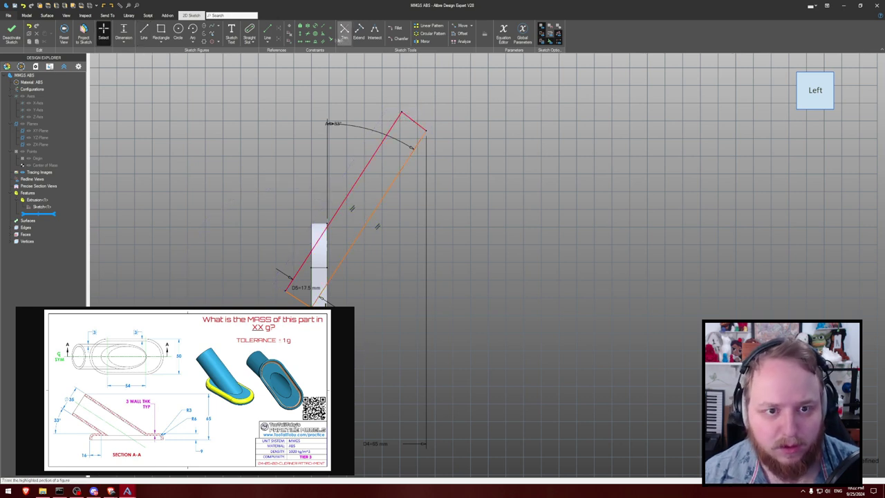
click(321, 33)
click(392, 124)
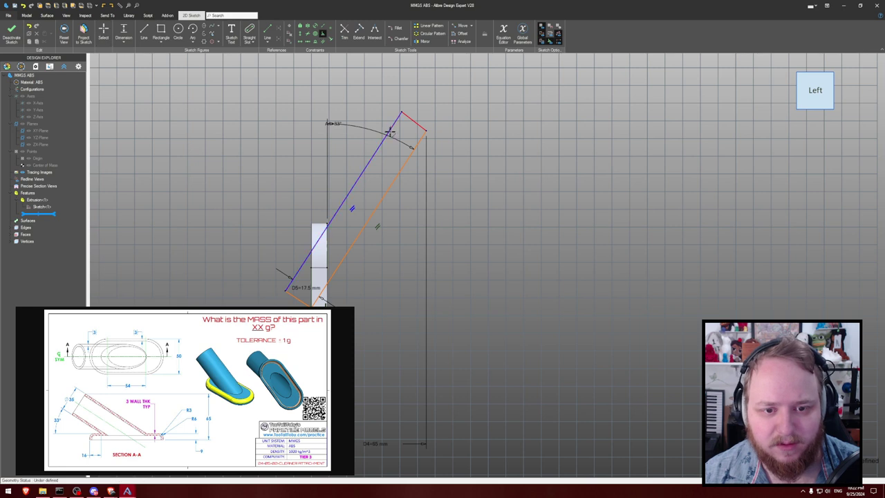
click(414, 122)
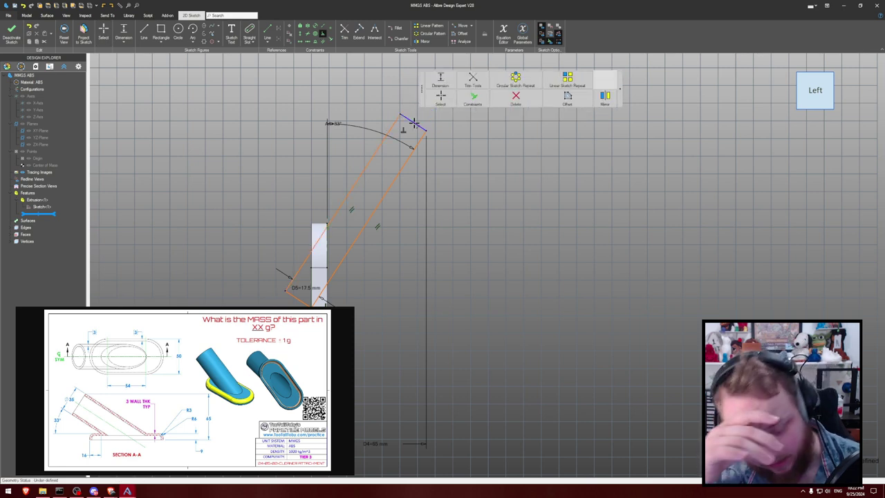
key(Escape)
- Add a node where the profile's outer long side crosses the base's face edge and dimension it 16 mm from the base's upper end
mouse_move(286, 292)
mouse_down()
mouse_move(286, 264)
mouse_move(285, 340)
mouse_move(304, 376)
mouse_move(281, 300)
mouse_up()
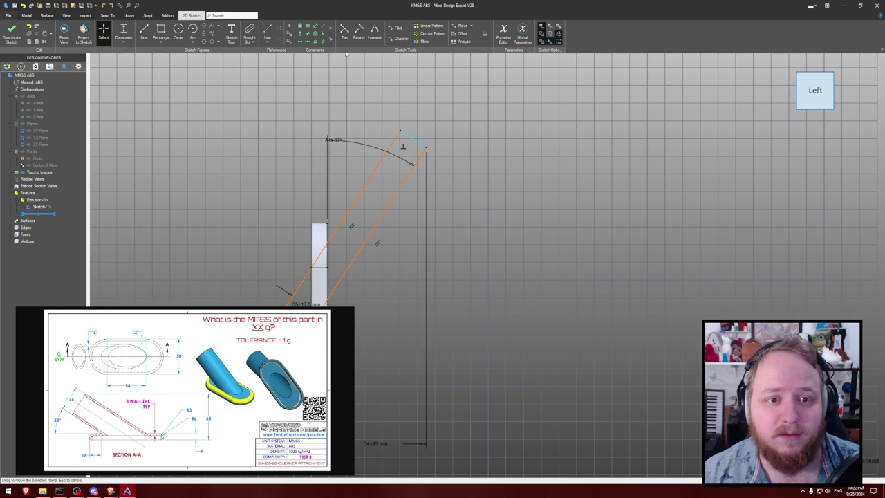
click(289, 31)
scroll(314, 235, up, 5)
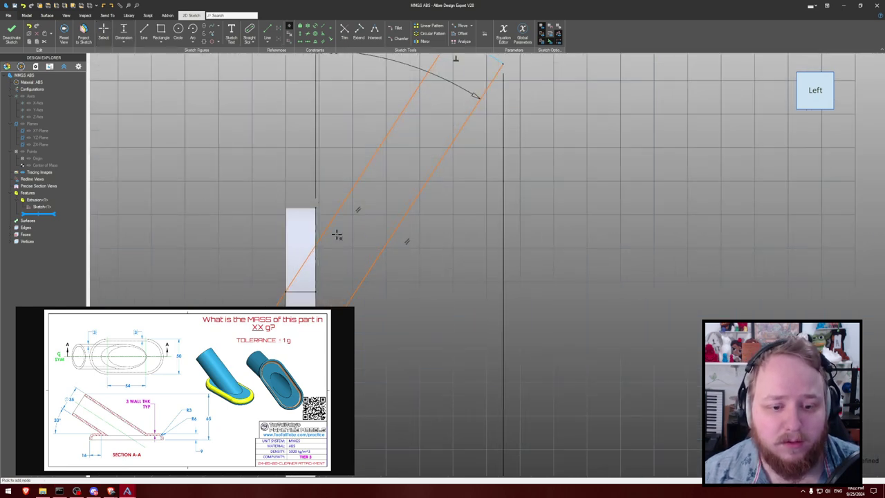
scroll(311, 239, up, 2)
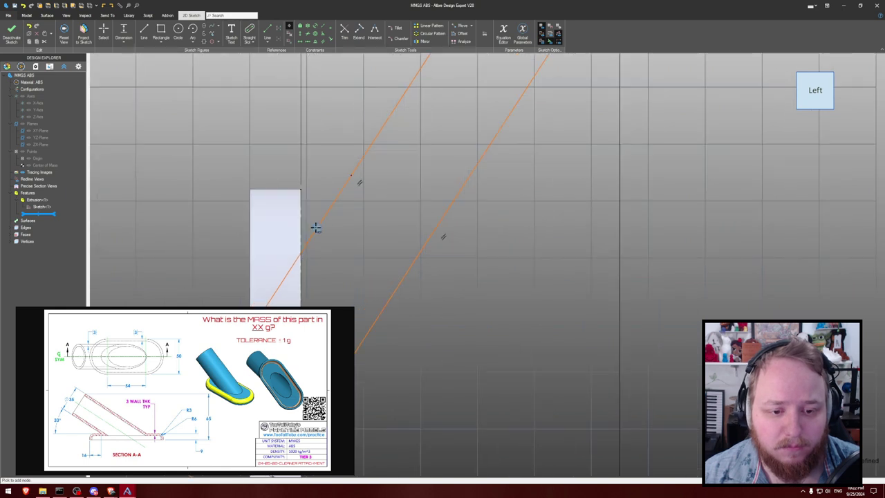
key(Escape)
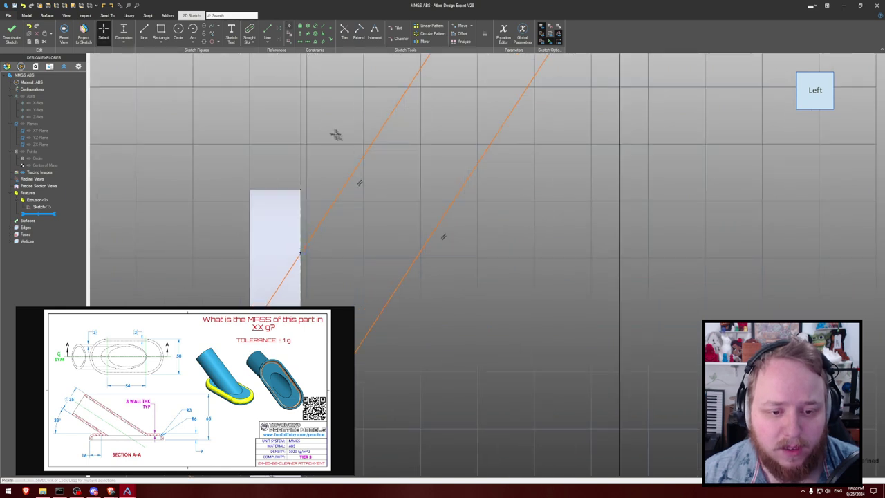
click(298, 250)
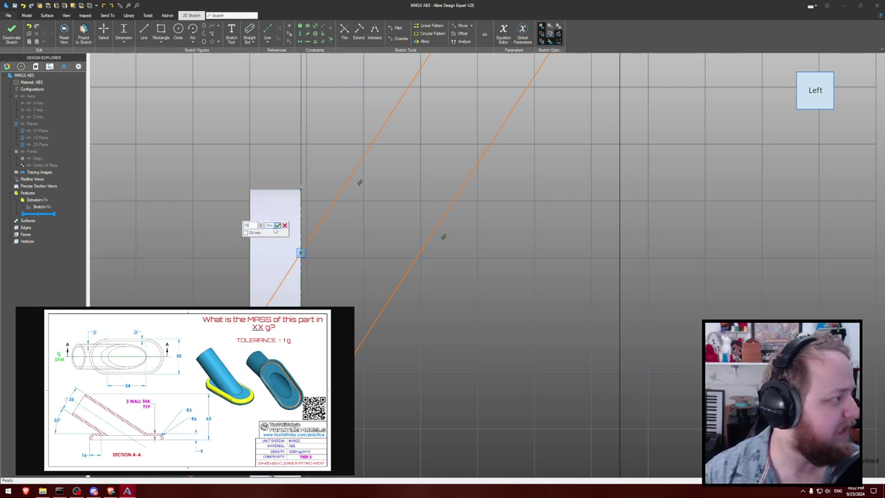
click(277, 226)
- Finish the sketch and revolve the profile 360° as a boss about the original slanted line to form the tube
scroll(310, 110, down, 2)
middle_drag(332, 177, 302, 166)
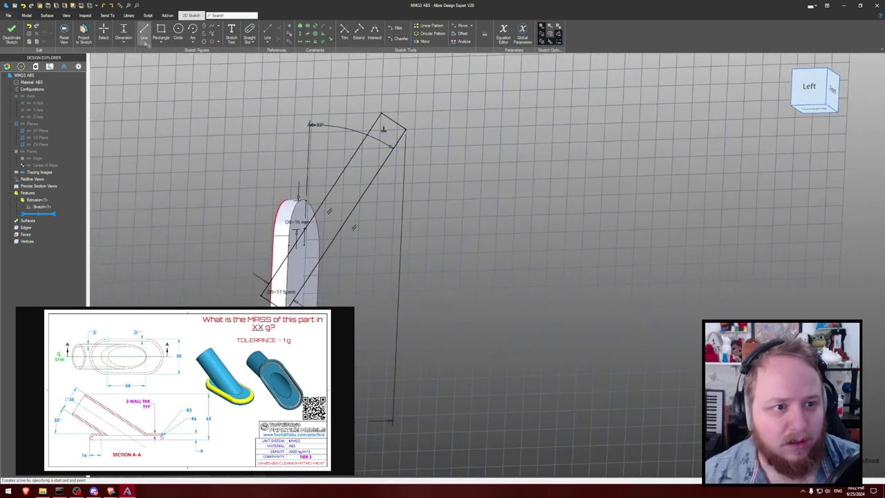
click(12, 32)
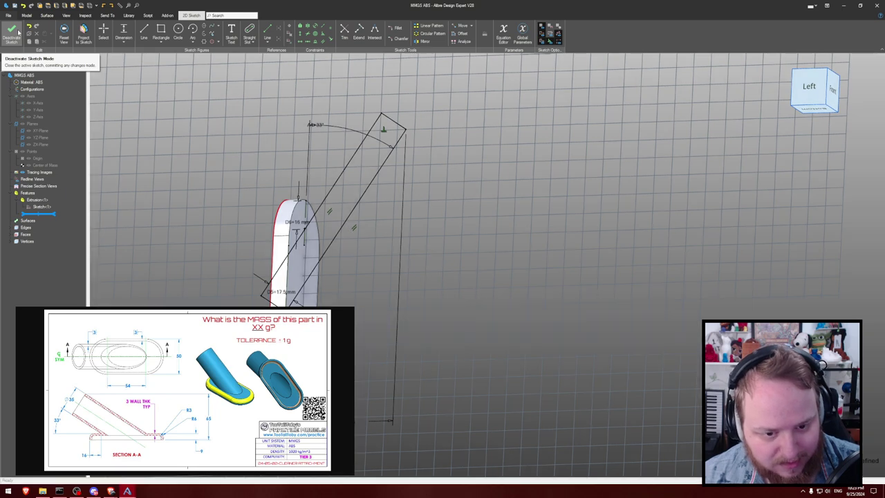
click(79, 30)
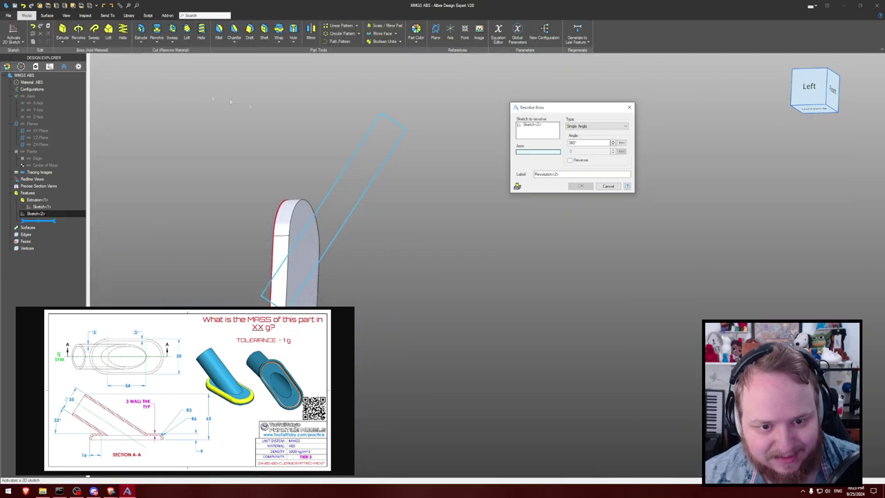
click(366, 191)
click(578, 185)
click(459, 179)
mouse_move(459, 180)
middle_down()
mouse_move(456, 166)
mouse_move(448, 176)
middle_up()
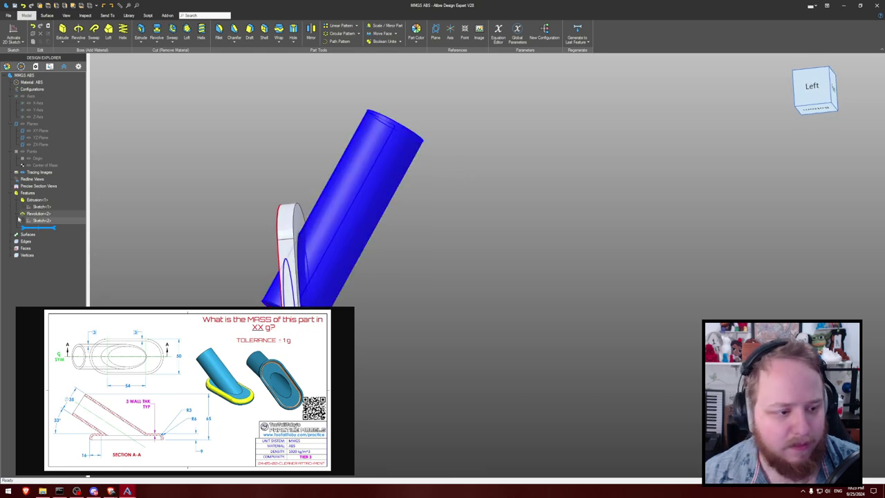
- Reopen the revolved tube's sketch and free the profile's lower corner from the base edge, pulling its closing line clear
double_click(56, 226)
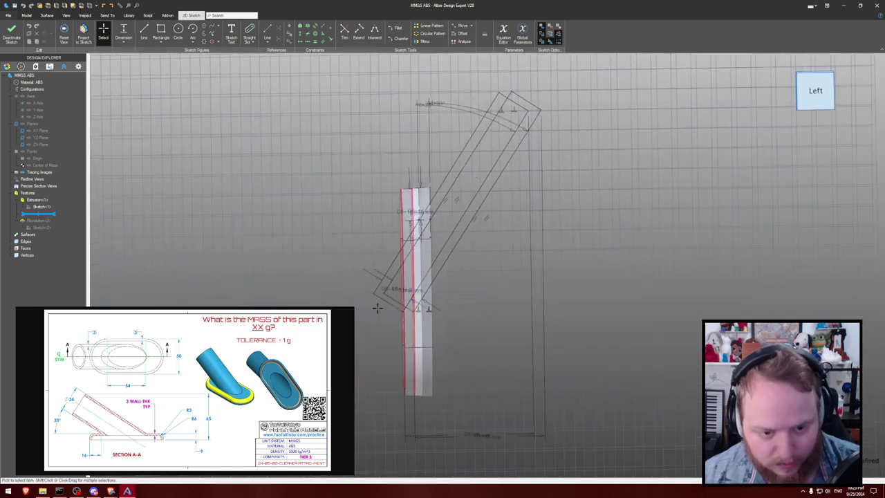
scroll(452, 312, up, 4)
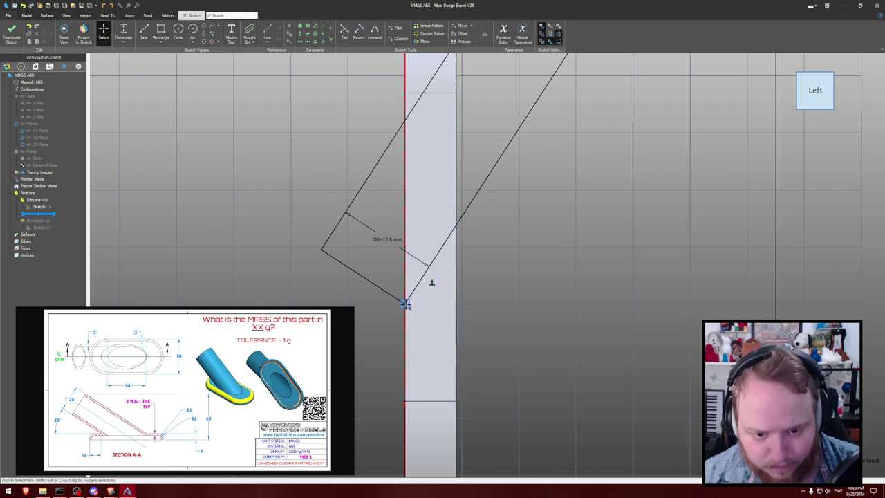
drag(389, 283, 405, 298)
mouse_move(350, 299)
mouse_down()
mouse_move(387, 304)
mouse_move(371, 324)
mouse_move(415, 302)
mouse_move(419, 287)
mouse_move(418, 299)
mouse_up()
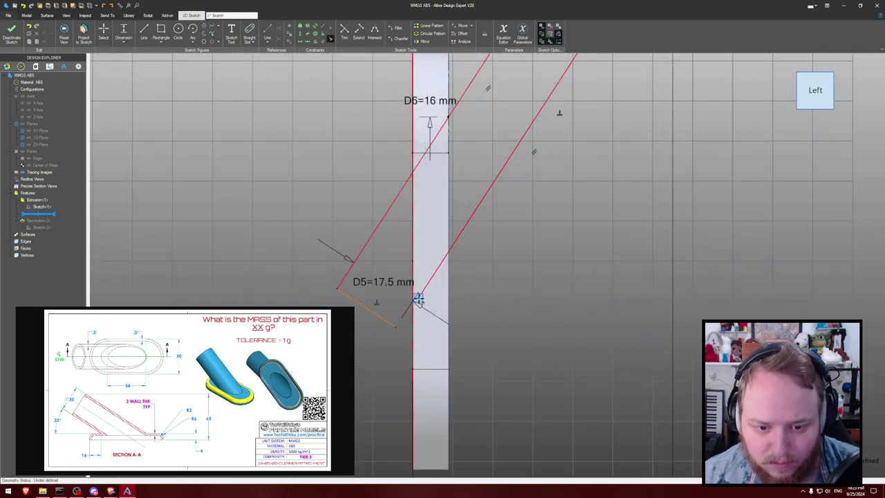
- Constrain the slanted line's lower end coincident with the free end of the lower closing line
scroll(418, 298, up, 2)
click(419, 297)
click(382, 345)
scroll(384, 325, down, 5)
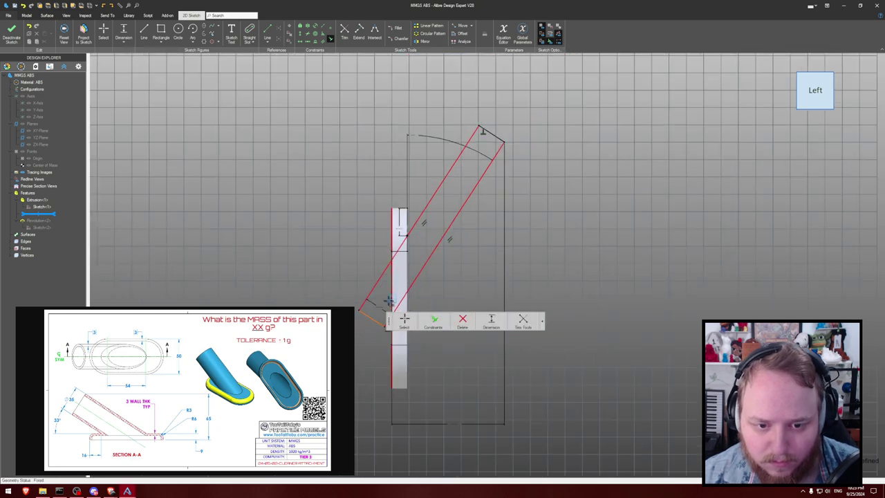
click(378, 284)
key(Escape)
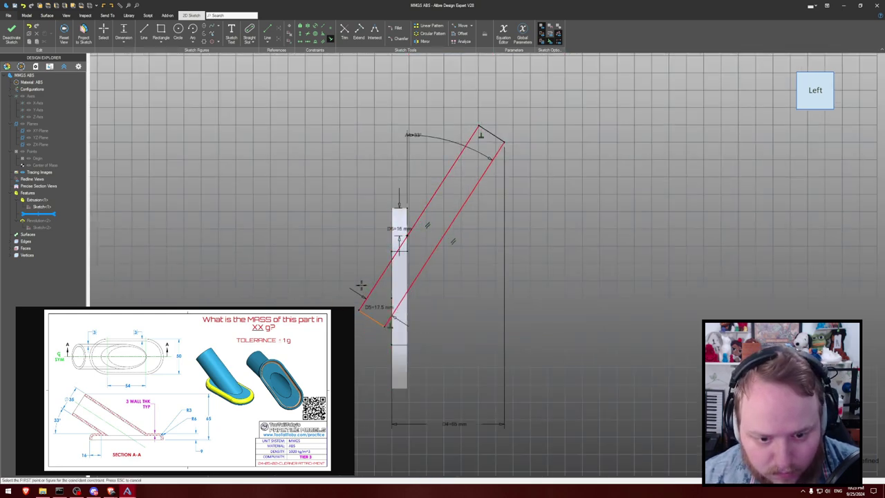
- Move the profile's lower closing line farther out past the base and finish the sketch to update the revolved tube
mouse_move(359, 307)
mouse_down()
mouse_move(389, 317)
mouse_move(377, 343)
mouse_move(383, 334)
mouse_up()
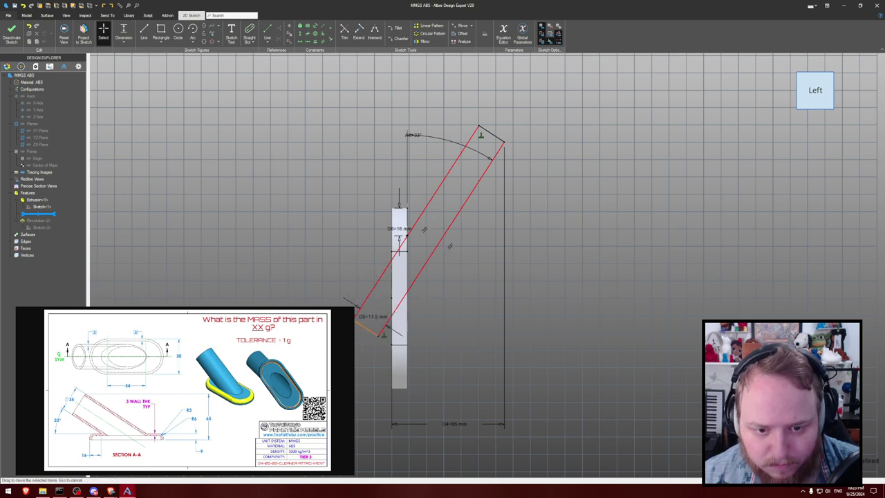
key(d)
click(444, 233)
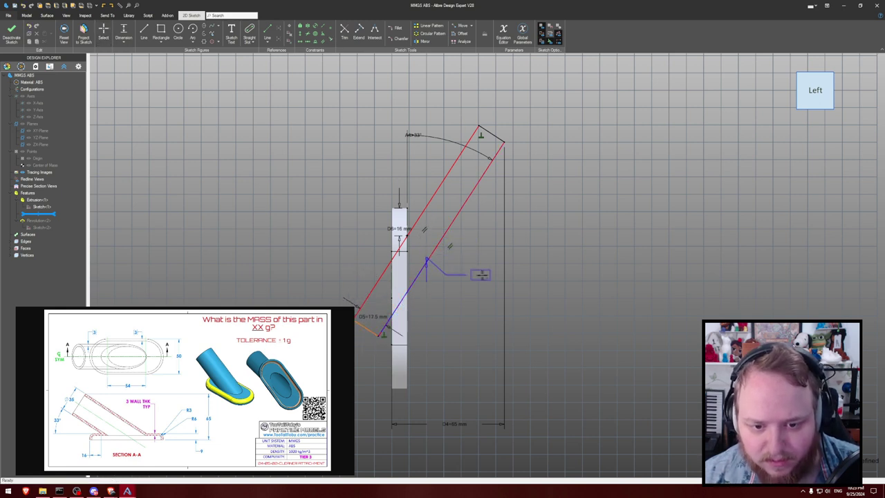
key(Escape)
click(447, 231)
click(477, 251)
text(139)
key(Return)
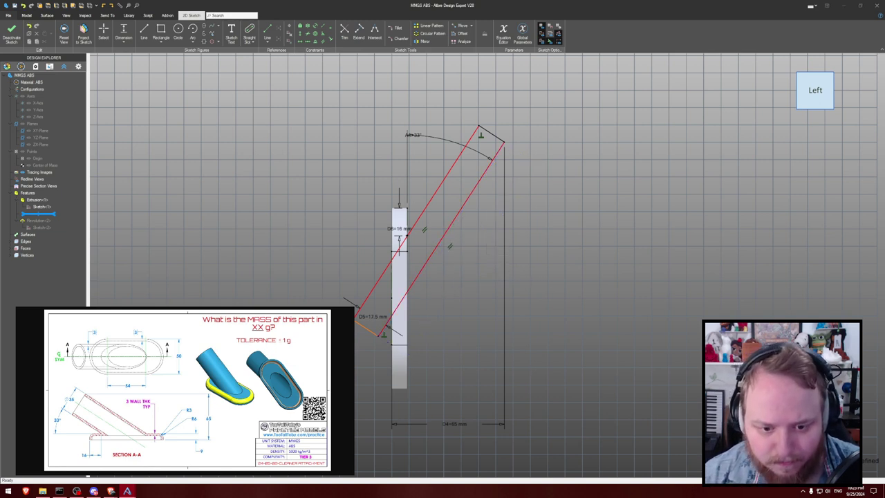
key(ctrl+k)
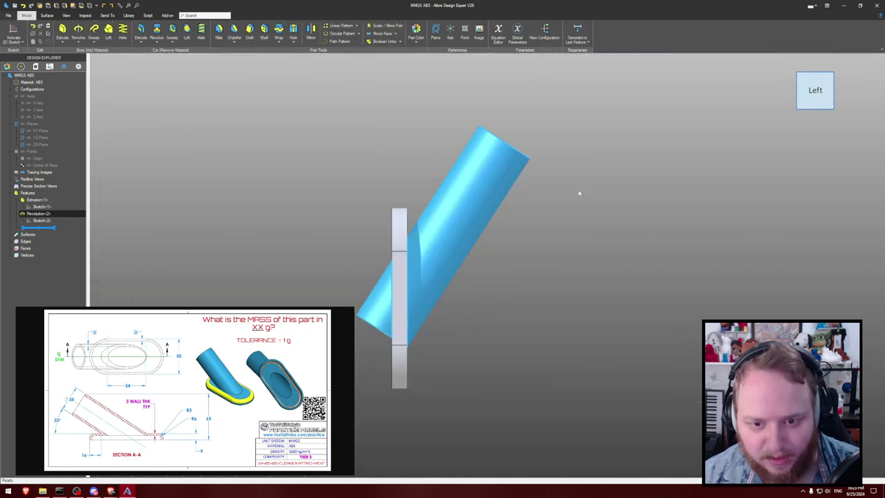
click(585, 189)
mouse_move(585, 190)
middle_down()
mouse_move(577, 182)
mouse_move(586, 174)
middle_up()
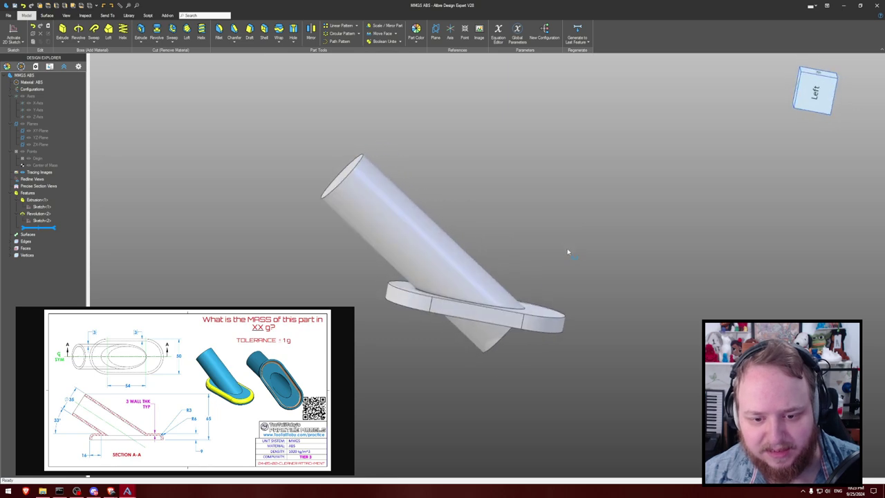
- Start a new 2D sketch on the side plane, project the base's underside edge as a sketch figure, and finish the sketch
click(13, 32)
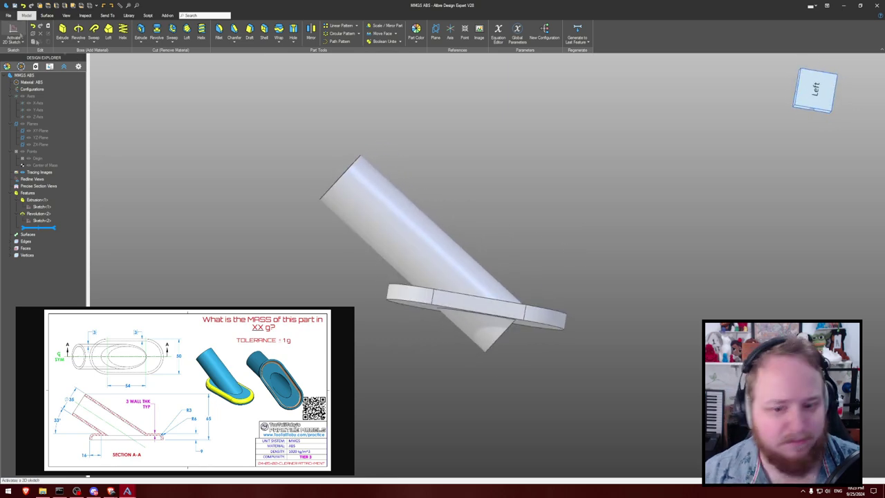
click(607, 187)
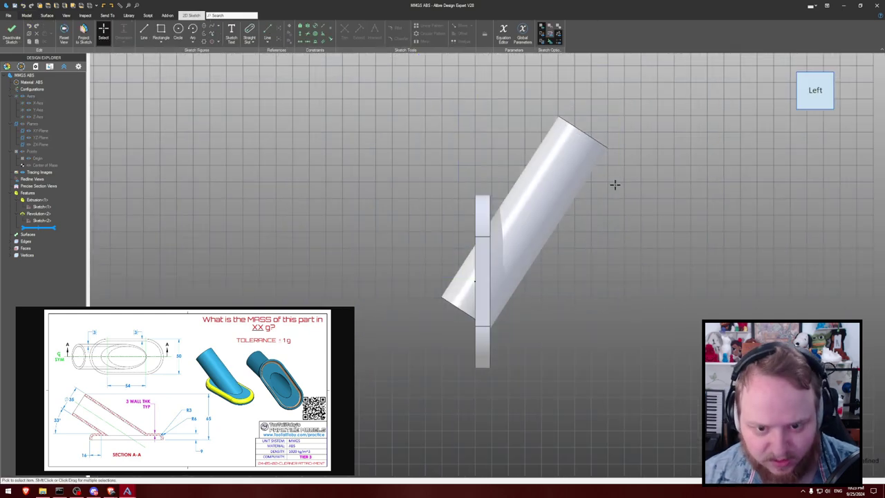
scroll(632, 198, up, 3)
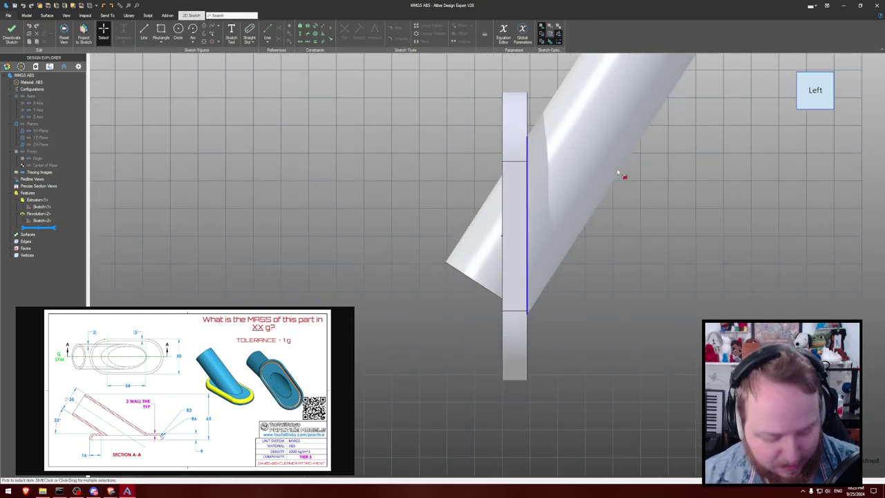
key(p)
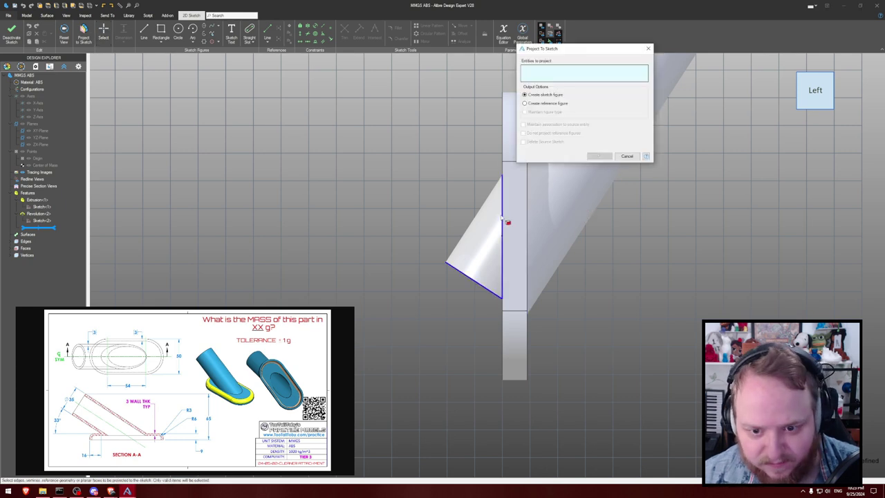
click(503, 221)
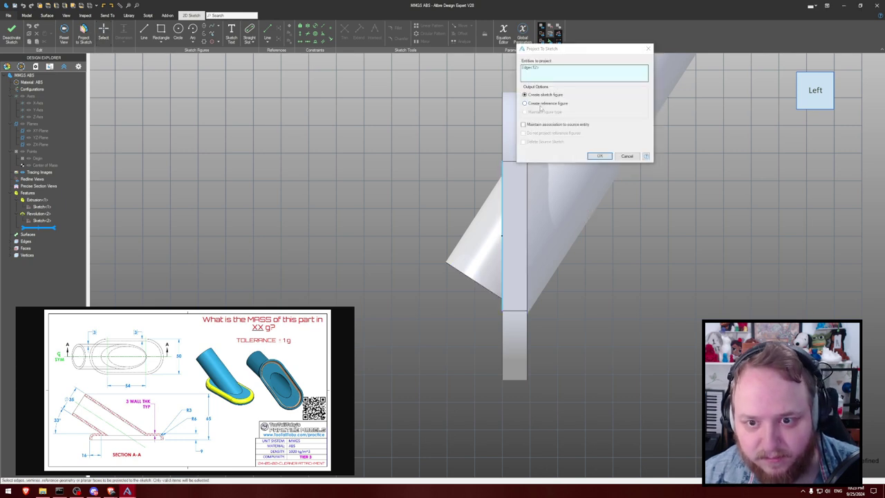
click(599, 155)
scroll(424, 122, down, 1)
middle_drag(412, 125, 417, 129)
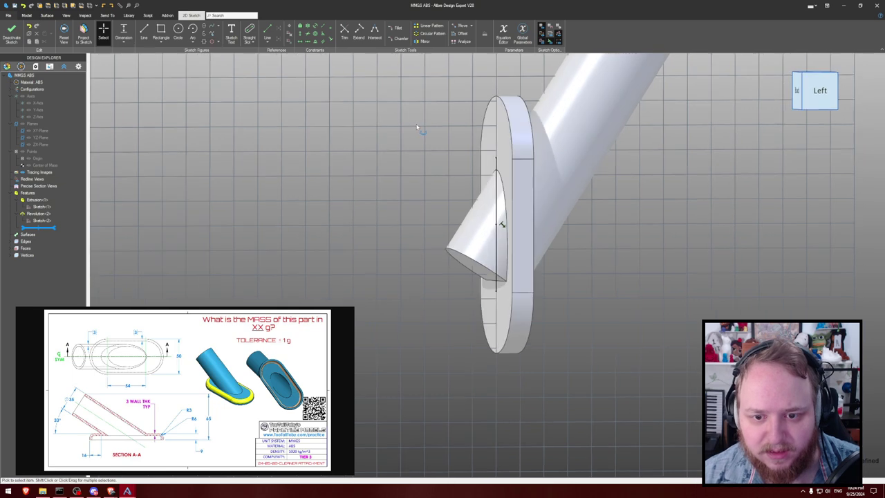
click(11, 31)
- Start an Extrude Thin Cut from the projected edge with a 20 mm side 1 wall thickness, covering the tube's protruding end
click(141, 42)
click(155, 62)
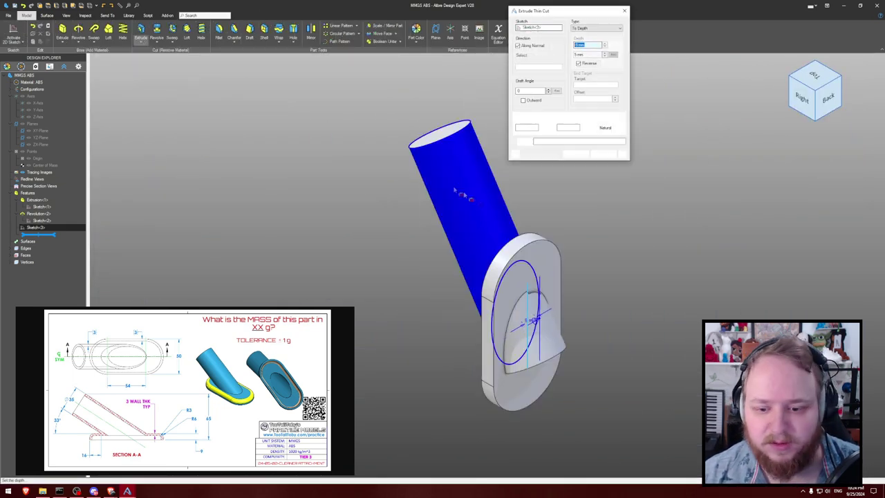
middle_drag(446, 183, 578, 231)
click(579, 64)
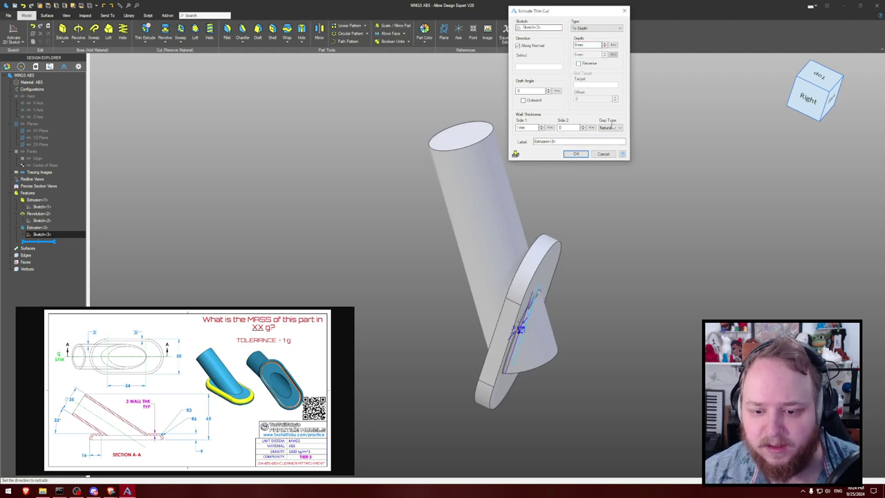
middle_drag(623, 135, 627, 162)
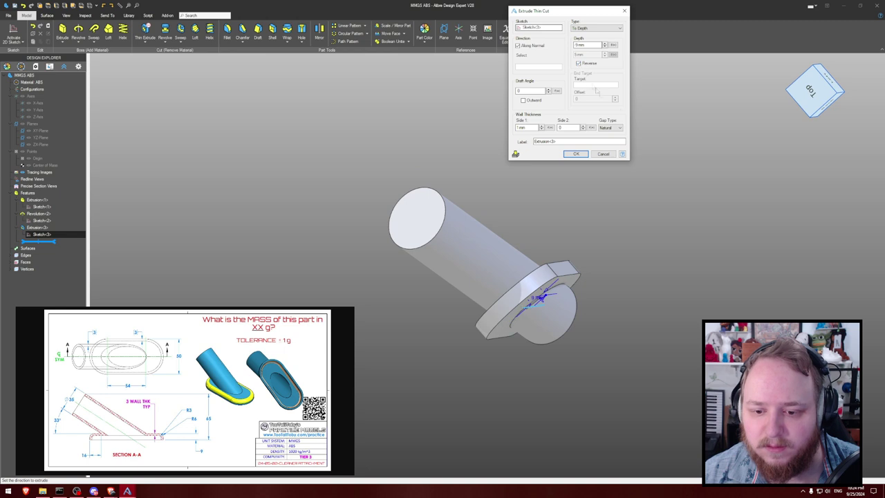
click(579, 64)
click(597, 45)
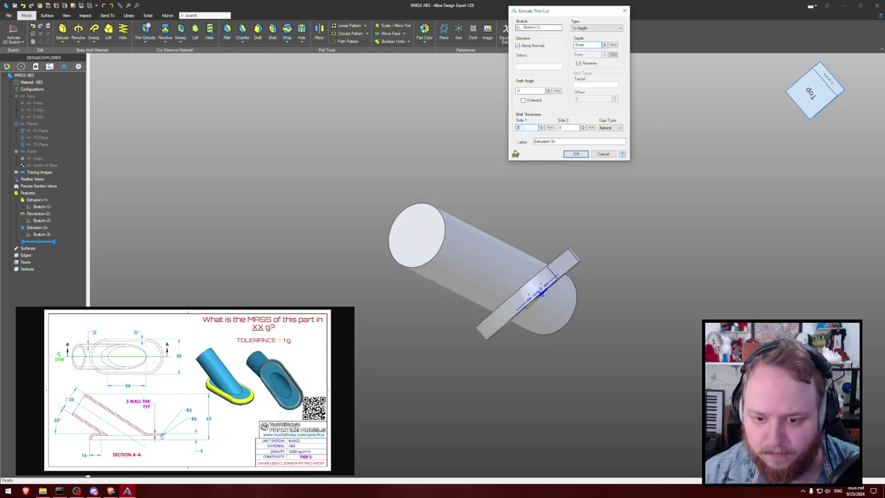
click(558, 142)
middle_drag(679, 166, 650, 153)
- Switch the thin cut to Mid Plane and set its depth to 60 mm
click(597, 28)
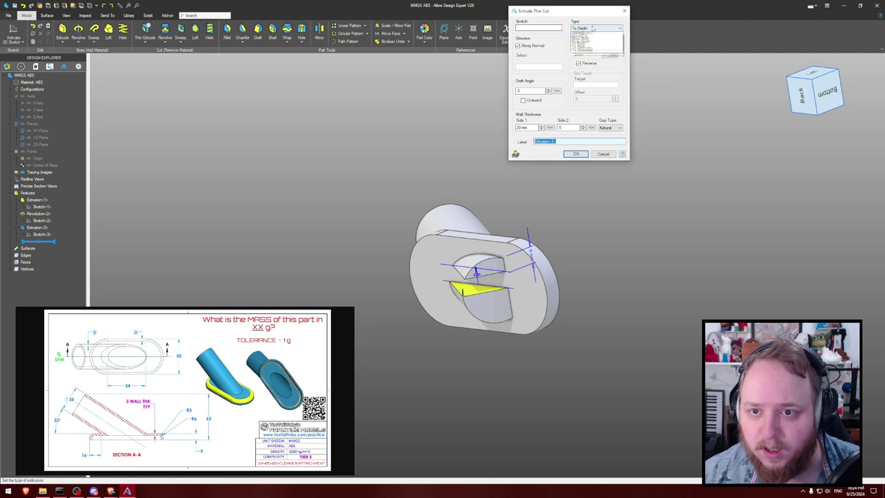
click(595, 41)
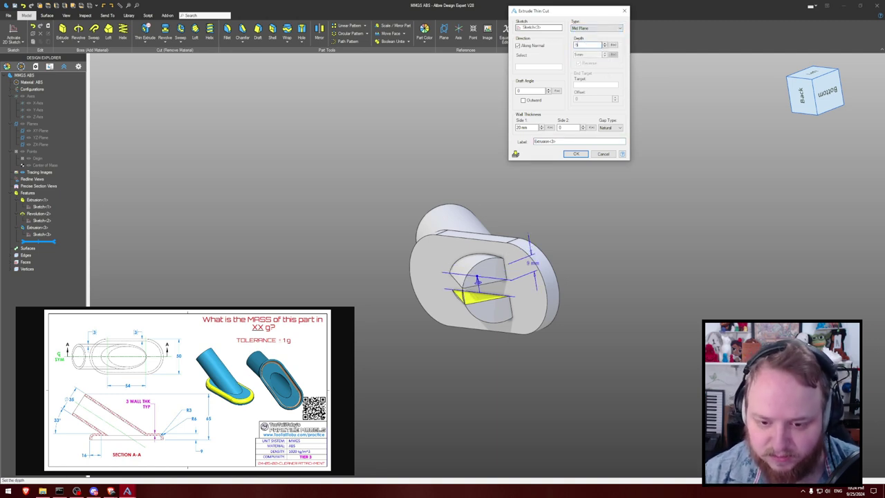
click(559, 141)
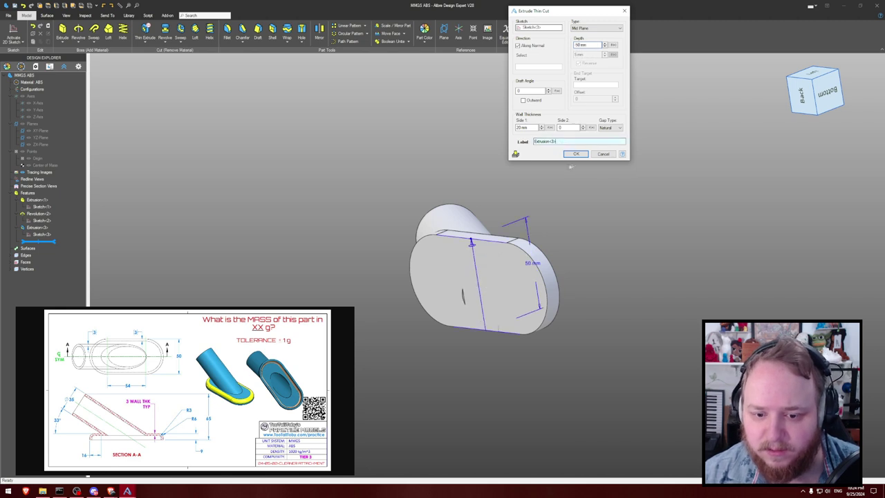
middle_drag(571, 167, 661, 172)
double_click(594, 44)
text(60)
click(569, 141)
- Set the thin cut's side 1 wall thickness to 25 mm and apply it to trim the tube flush with the base
middle_drag(580, 173, 628, 209)
double_click(525, 127)
text(25)
click(573, 141)
click(575, 154)
middle_drag(468, 153, 436, 156)
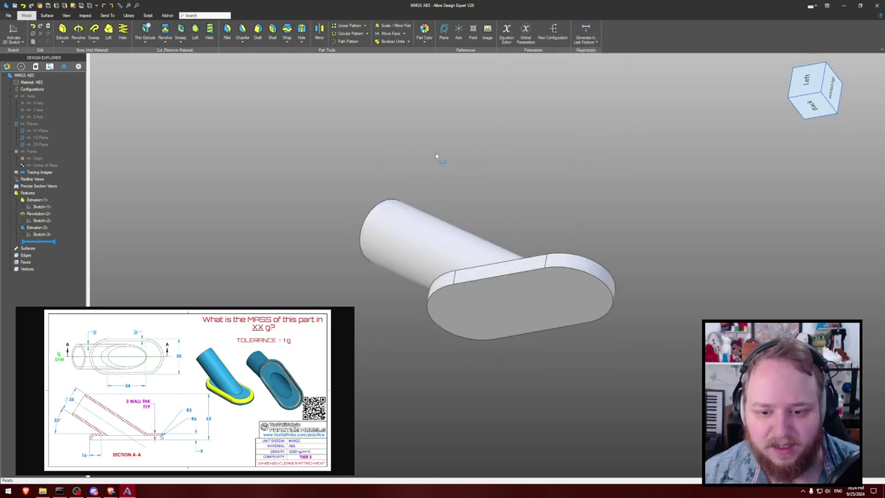
- Shell the part to a 3 mm wall, removing the base's underside face and the tube's upper end face
click(272, 31)
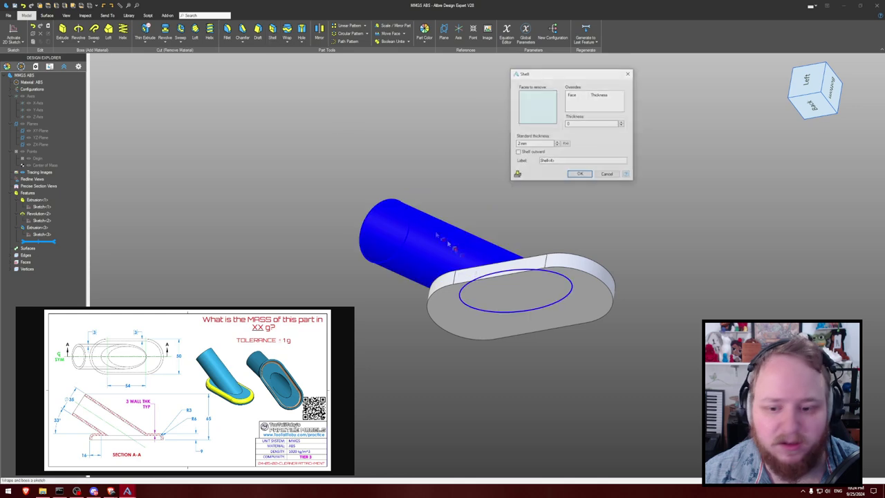
click(486, 291)
middle_drag(486, 291, 470, 127)
click(540, 142)
click(568, 161)
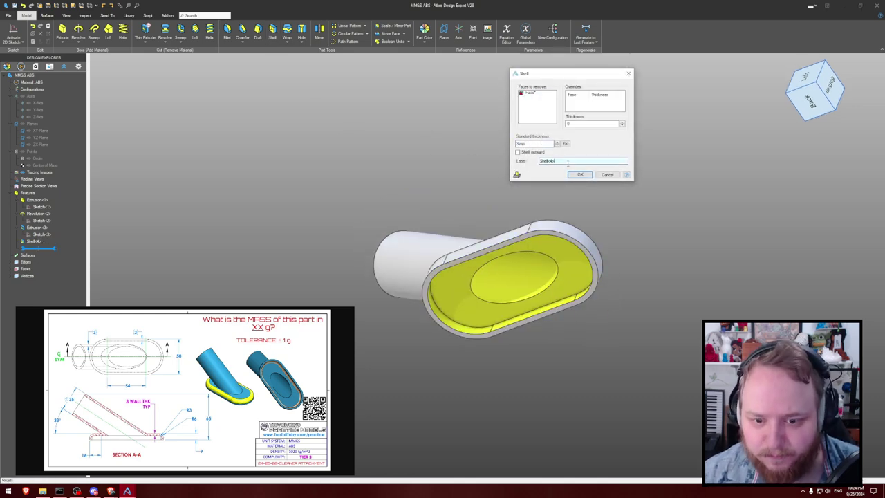
middle_drag(568, 209, 454, 163)
click(413, 200)
middle_drag(413, 200, 428, 134)
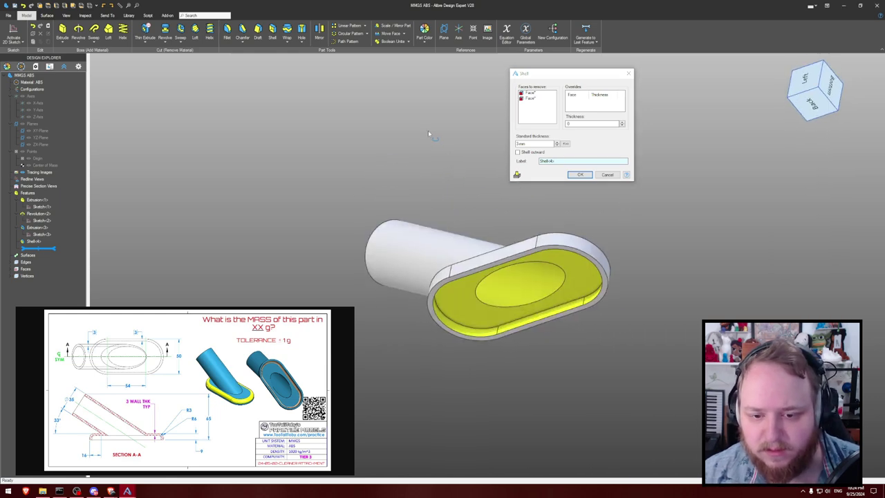
click(580, 175)
- Fillet the inner edge where the base's hollow floor meets its side wall with a 3 mm radius
click(614, 199)
mouse_move(617, 192)
middle_down()
mouse_move(626, 205)
mouse_move(607, 198)
mouse_move(606, 184)
middle_up()
key(f)
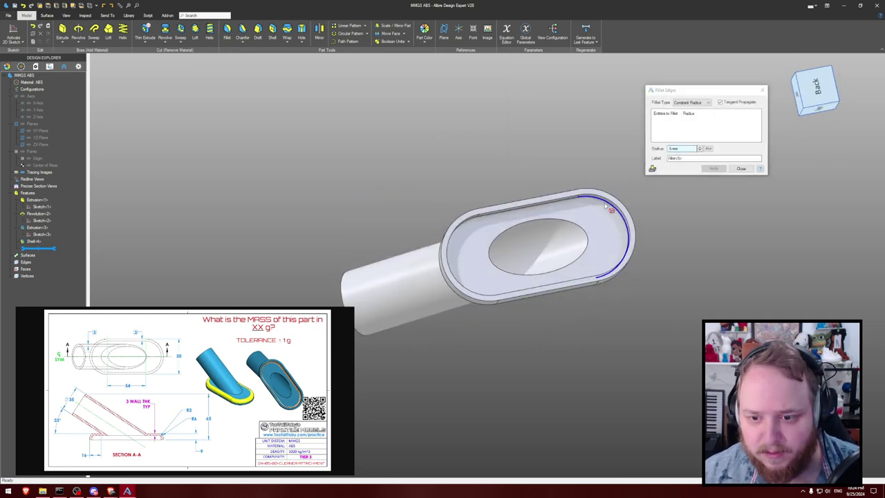
click(605, 205)
scroll(574, 198, up, 4)
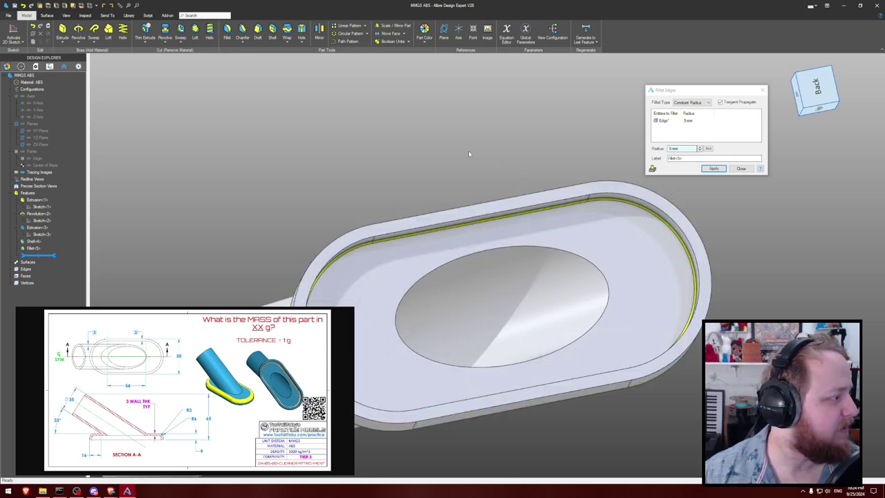
drag(682, 149, 642, 148)
click(712, 170)
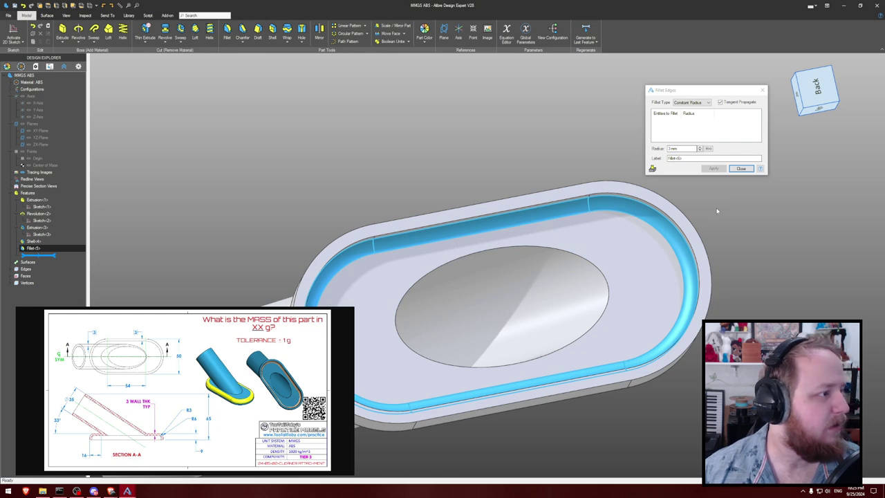
- Fillet the base's outer edge on the tube side with a 6 mm radius and finish filleting
middle_drag(593, 150, 650, 283)
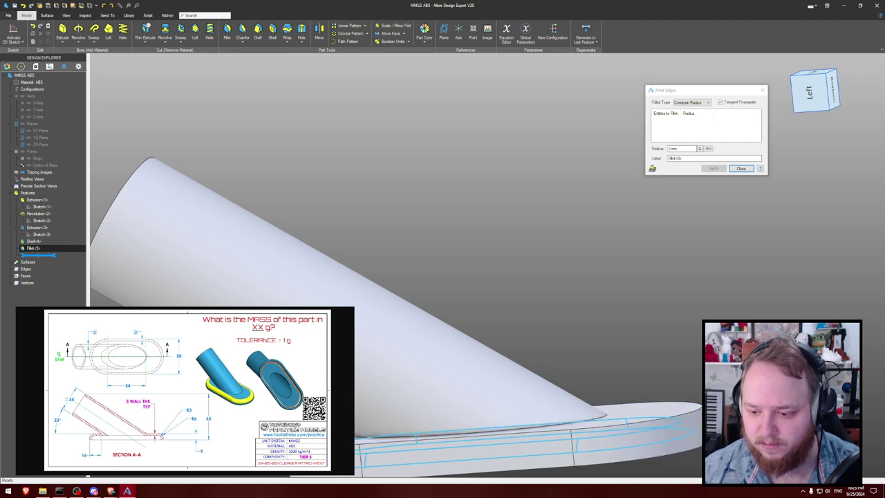
scroll(694, 415, up, 2)
click(689, 416)
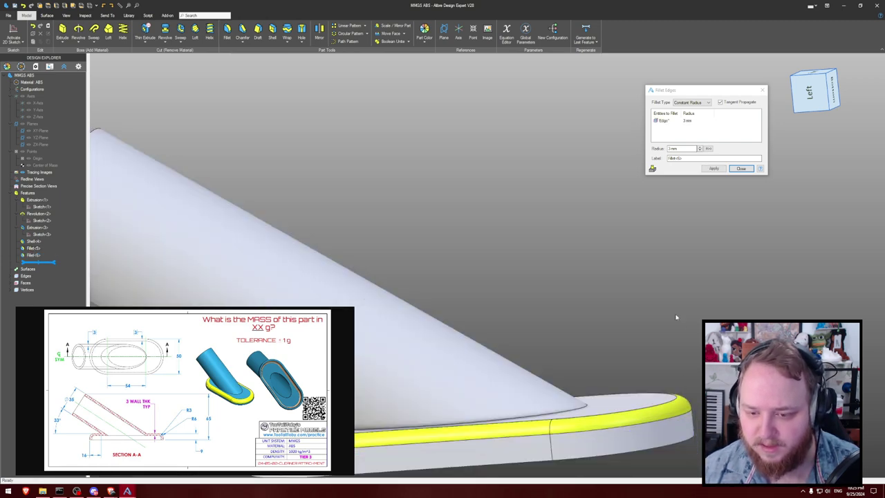
drag(688, 147, 634, 149)
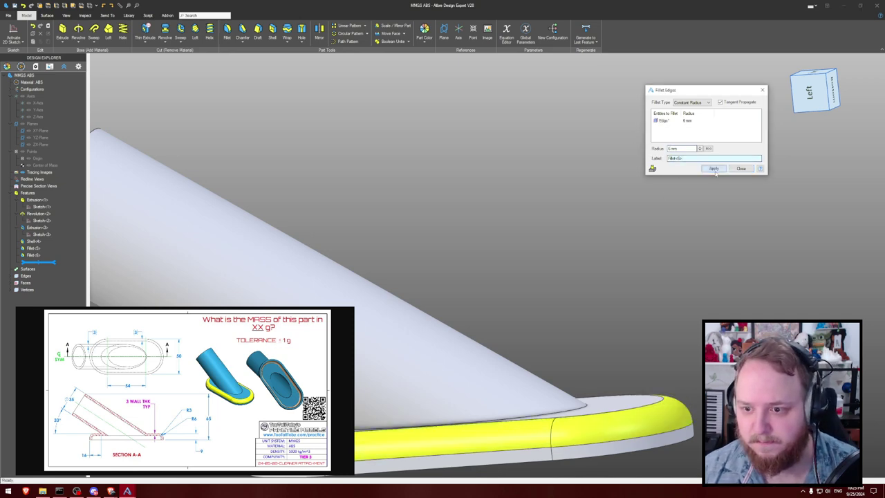
click(714, 168)
scroll(649, 220, down, 5)
click(736, 169)
- Calculate the part's physical properties at High accuracy to get its mass
middle_drag(661, 214, 652, 207)
key(ctrl+shift+p)
key(Return)
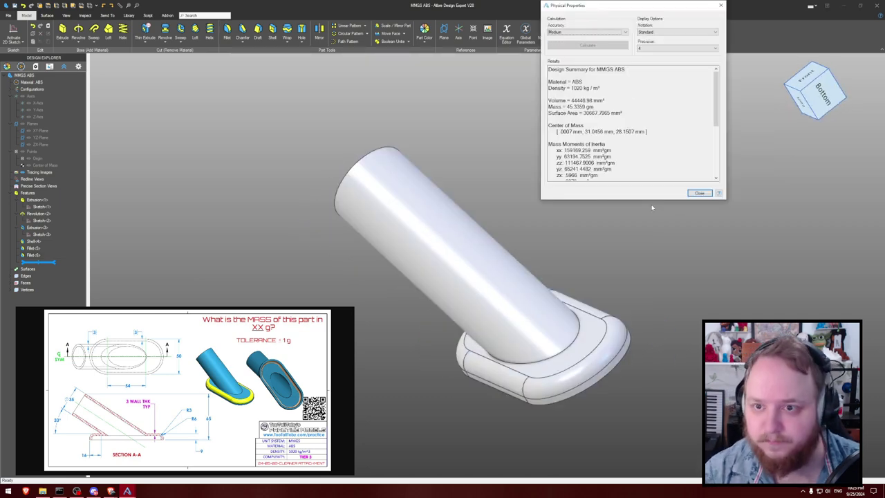
scroll(585, 31, down, 1)
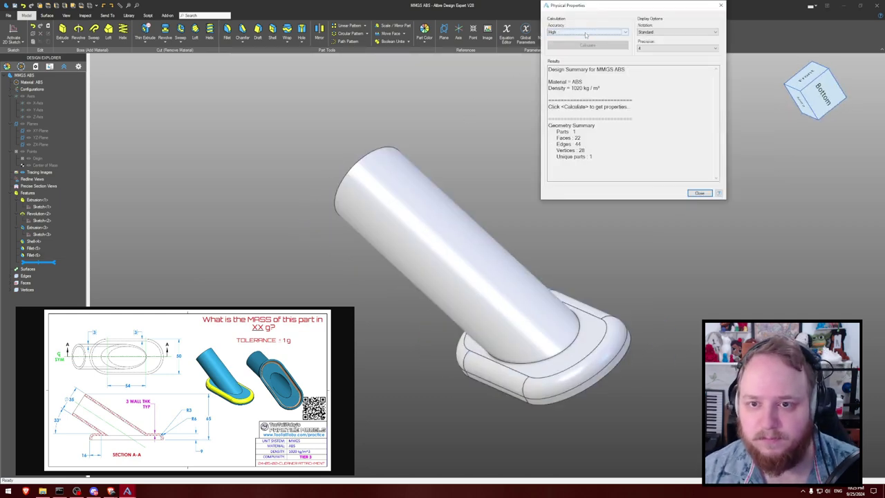
click(589, 45)
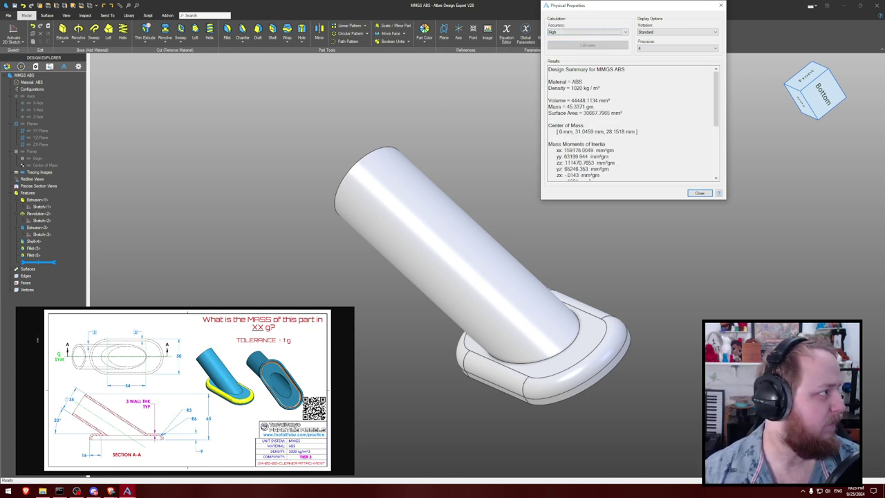
- Switch to the practice model's submission page in the browser and submit 45 as the mass in grams
click(37, 340)
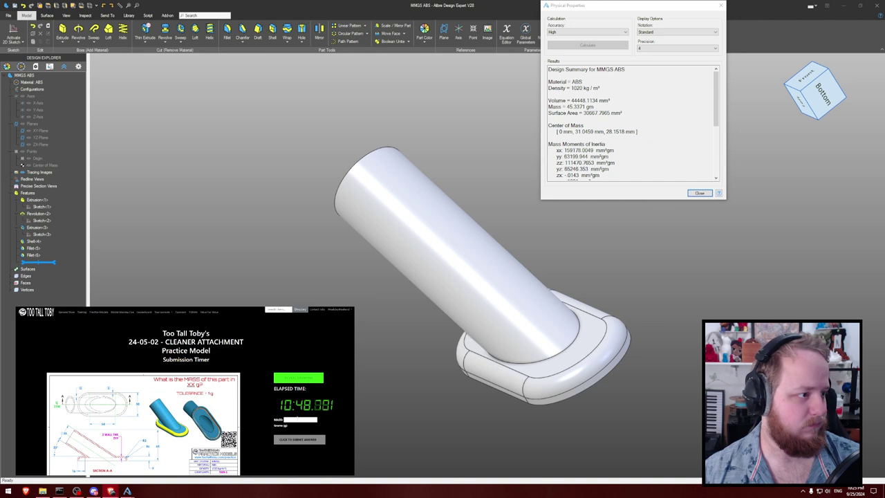
text(45)
key(Return)
scroll(270, 418, down, 1)
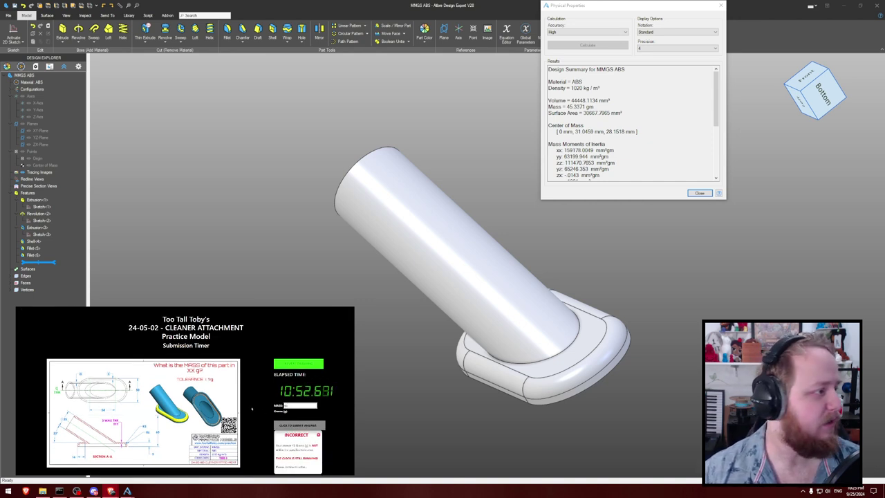
click(241, 148)
middle_drag(241, 148, 263, 179)
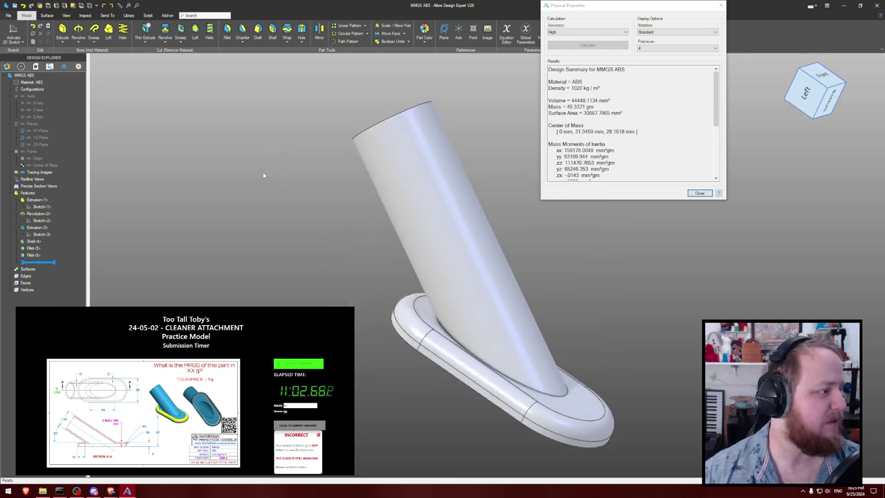
middle_drag(177, 96, 181, 143)
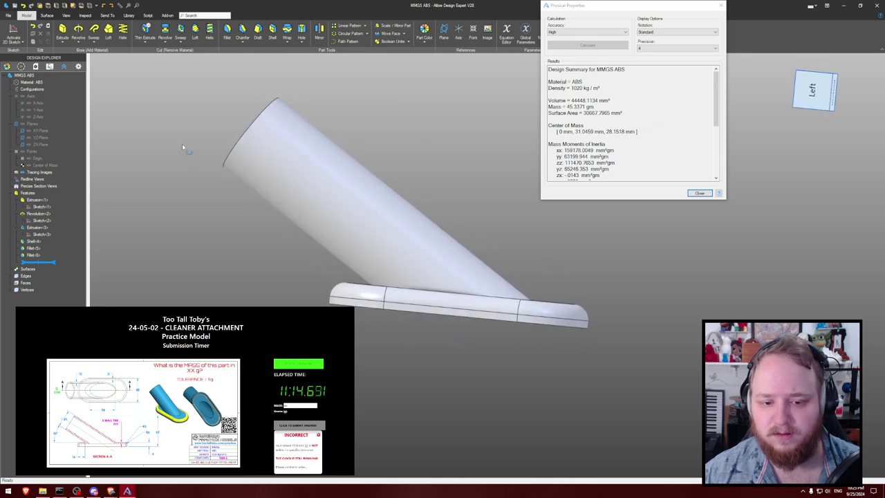
- Close the physical properties results and enlarge the part drawing on the practice page
click(708, 193)
middle_drag(161, 112, 147, 132)
click(230, 387)
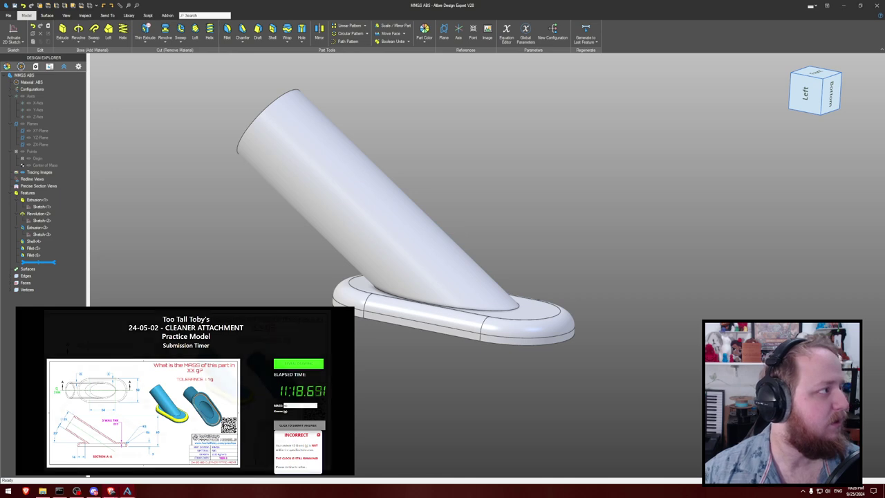
middle_drag(165, 156, 241, 201)
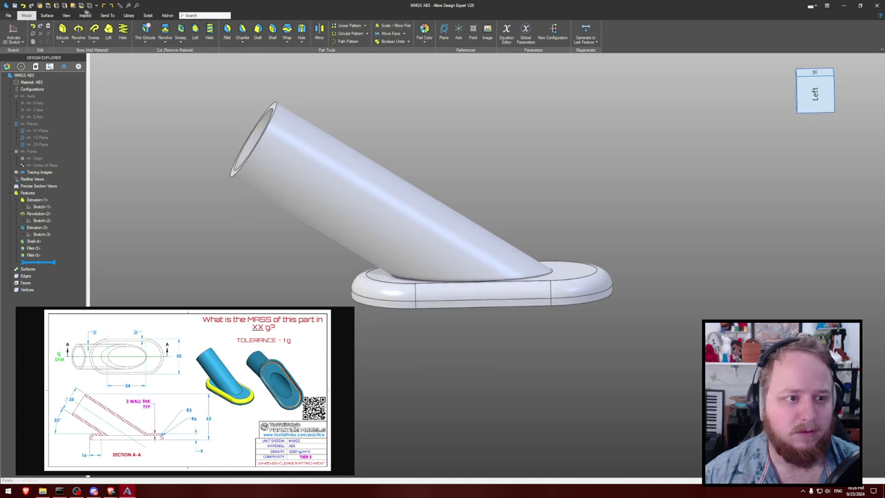
- Measure the distance between the tube's lower edge and the base's rounded bottom edge, then clear the selection and finish measuring
click(84, 15)
click(10, 32)
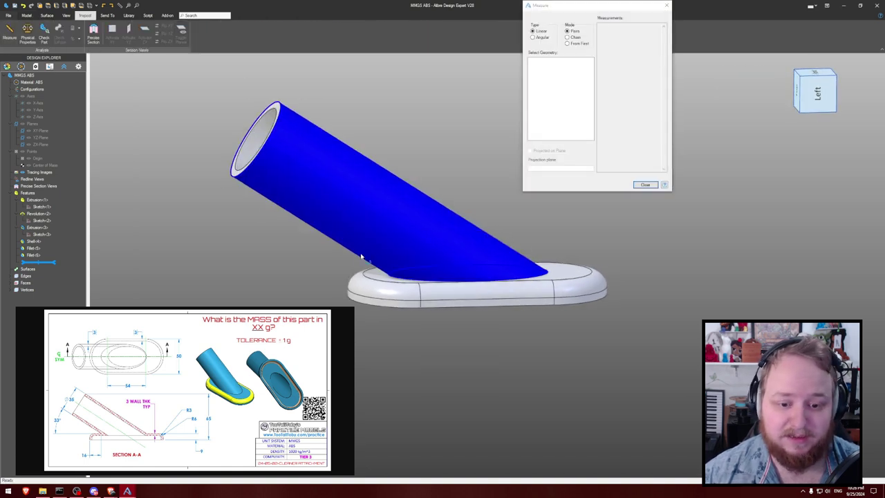
click(392, 277)
click(358, 302)
middle_drag(504, 181, 504, 159)
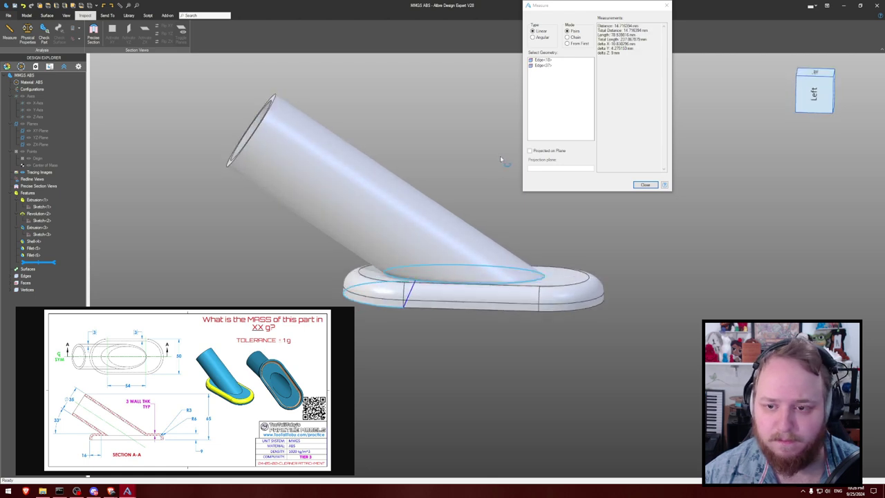
click(548, 65)
key(Delete)
click(547, 60)
key(Delete)
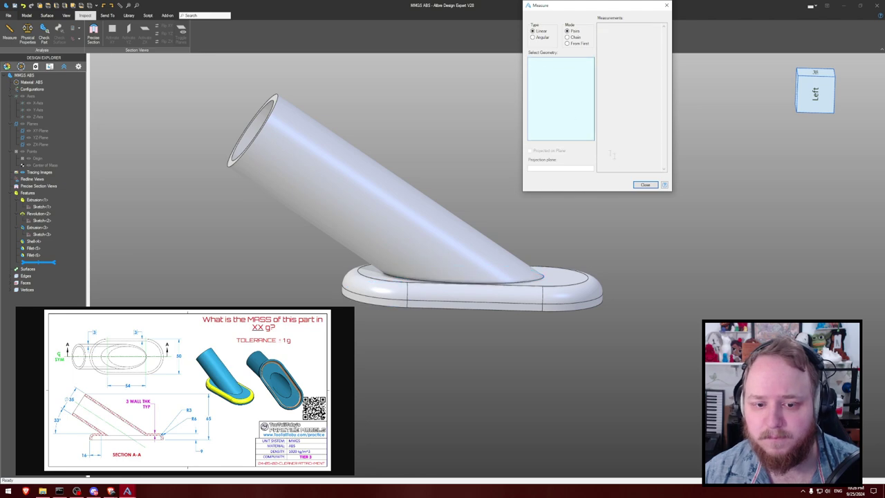
click(645, 184)
- Edit the revolved tube's sketch and delete its overall height dimension
mouse_move(513, 168)
middle_down()
mouse_move(513, 161)
mouse_move(523, 166)
middle_up()
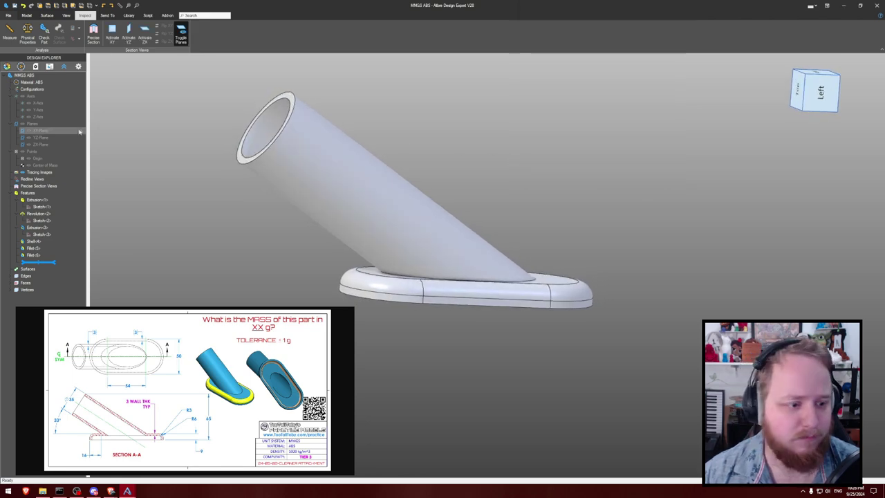
right_click(46, 220)
click(74, 226)
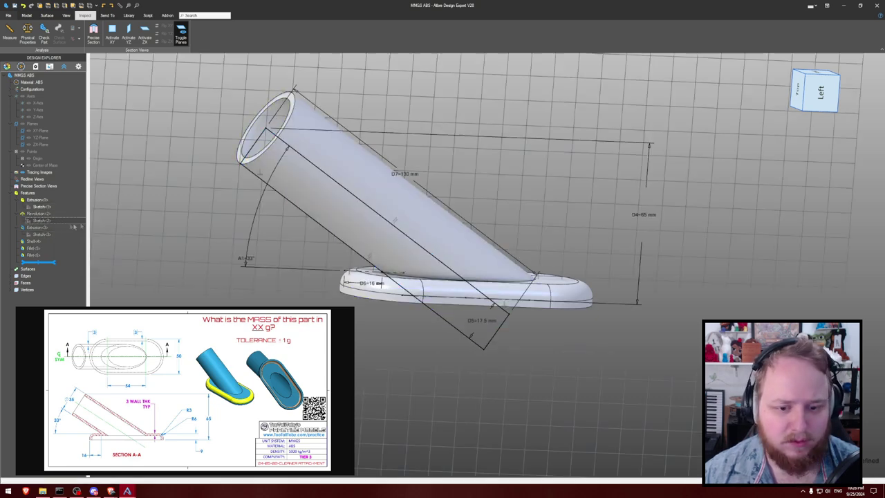
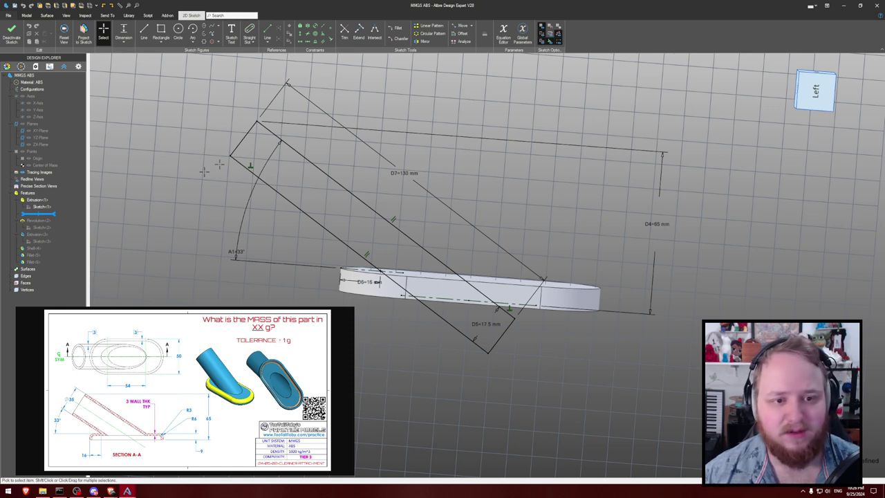
click(656, 225)
key(Delete)
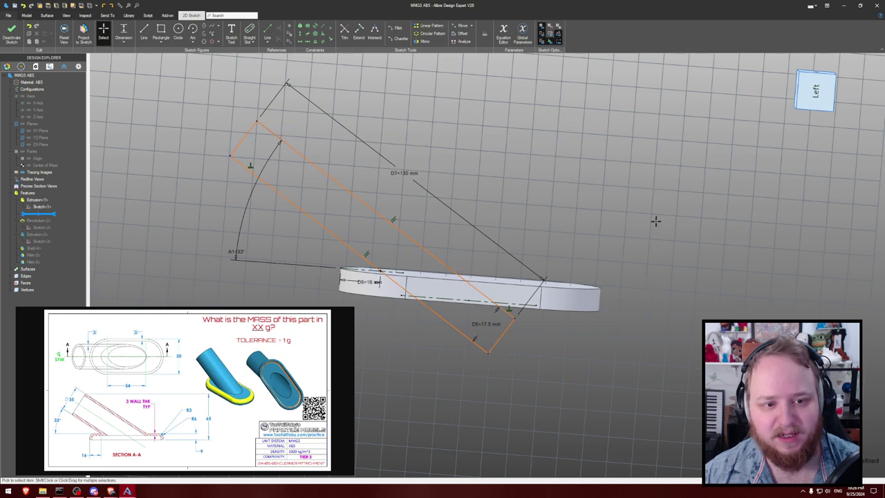
- Draw a 17.5 mm line outward from the upper end of the tube's axis, perpendicular to that axis
middle_drag(499, 119, 476, 142)
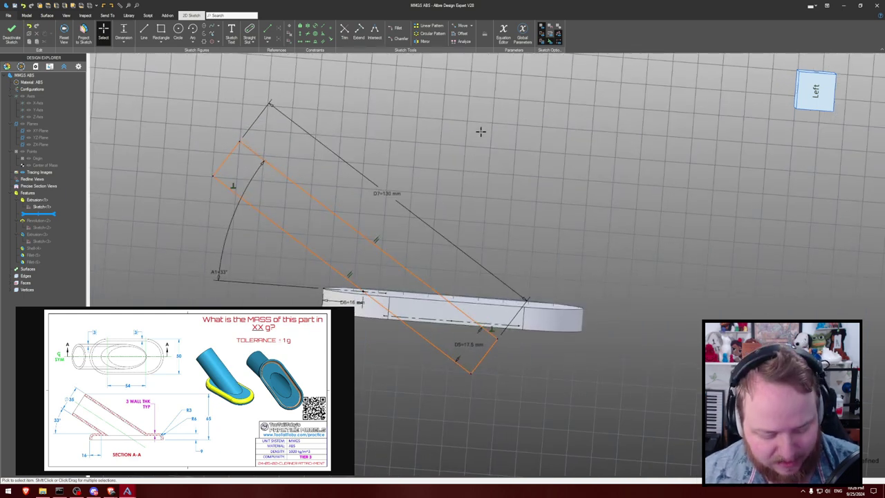
key(l)
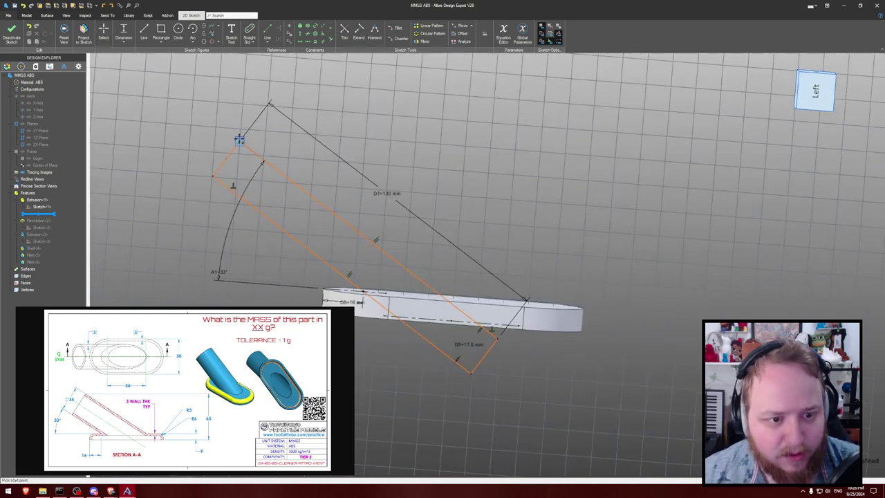
text(17.5)
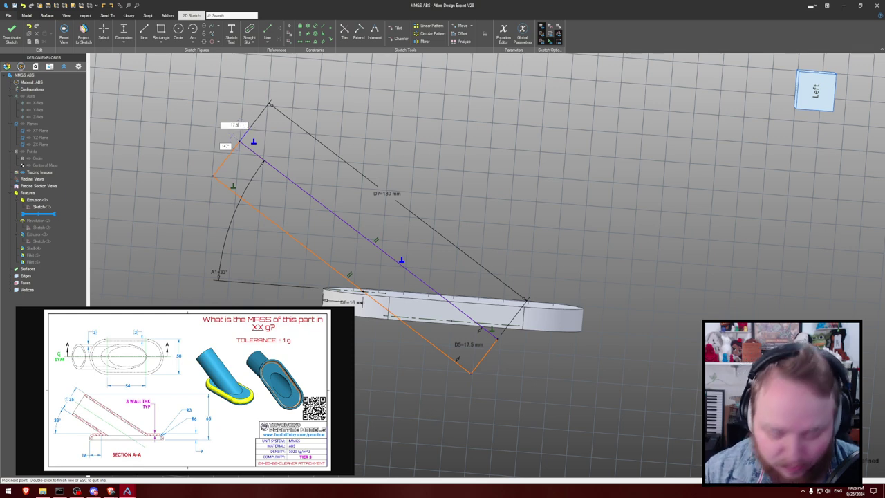
key(Escape)
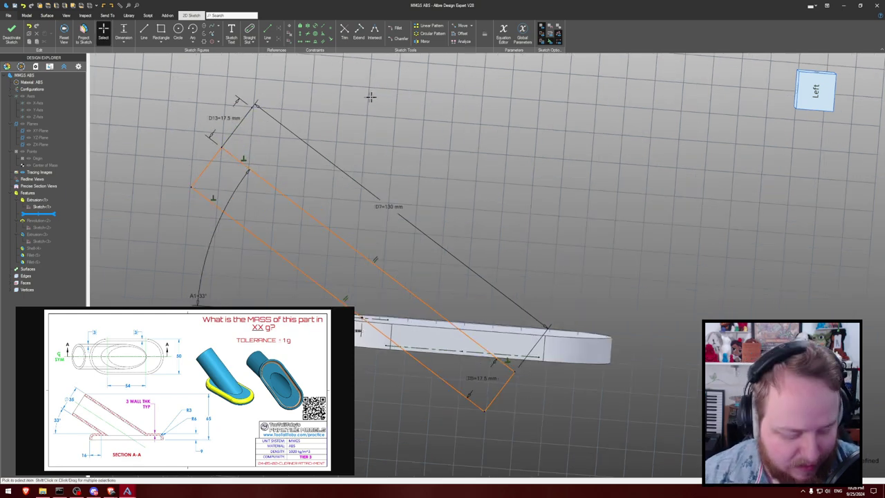
- Dimension the height from the base's bottom to the new line's outer end as 65 mm
key(d)
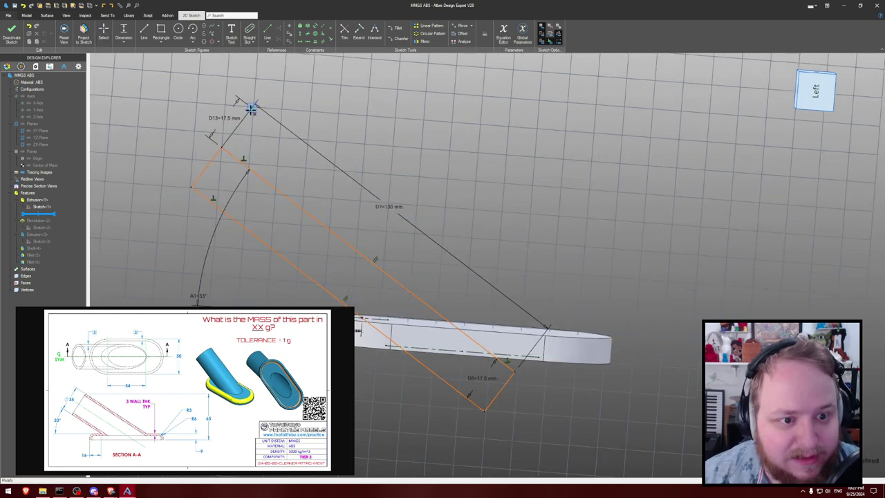
click(603, 363)
click(666, 253)
text(6)
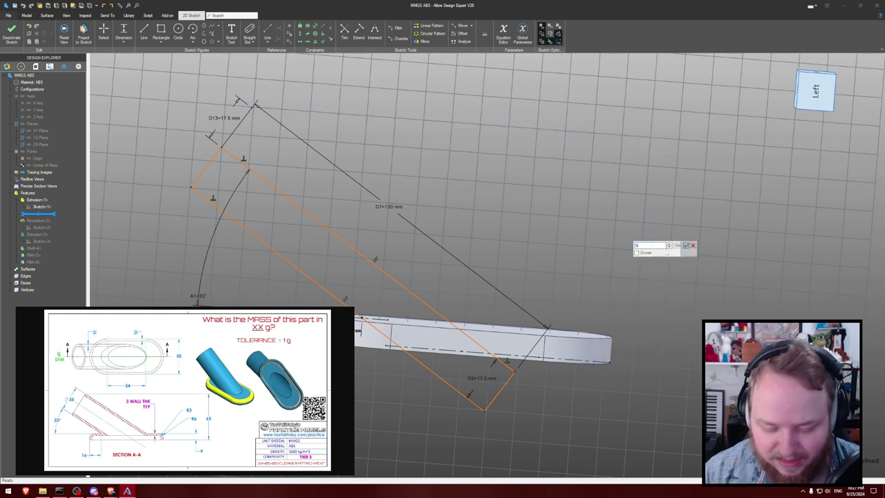
text(5)
key(Return)
- Set the tube profile's length dimension to 100 mm and finish the sketch
middle_drag(617, 225, 614, 225)
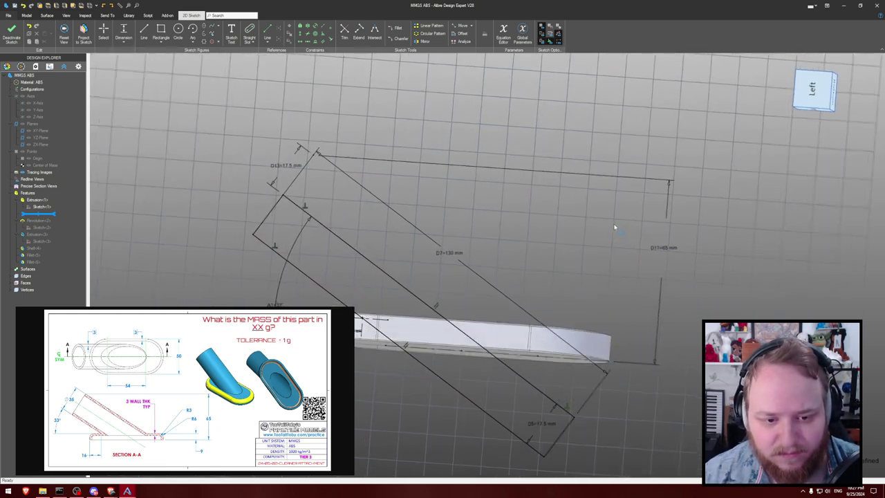
scroll(618, 242, down, 5)
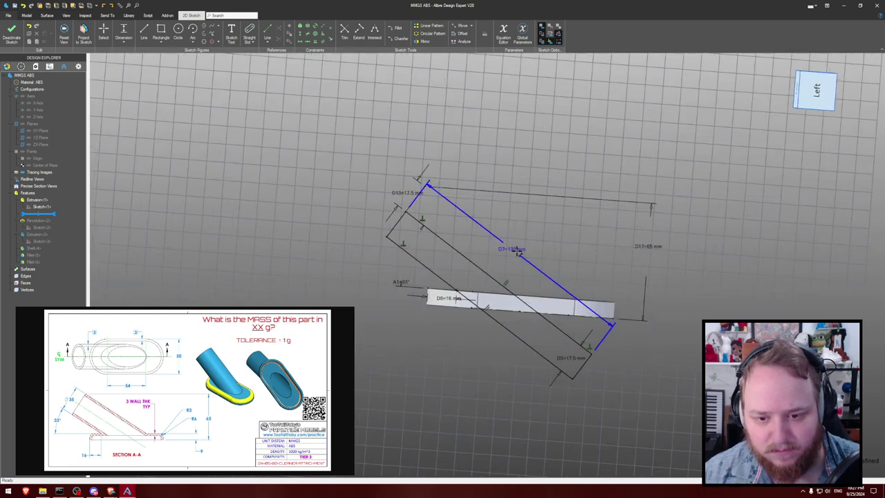
double_click(517, 249)
text(130)
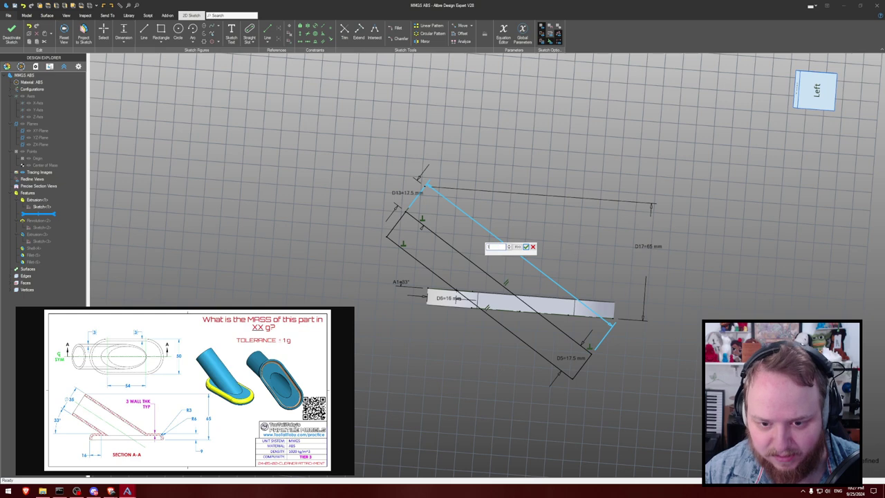
key(Return)
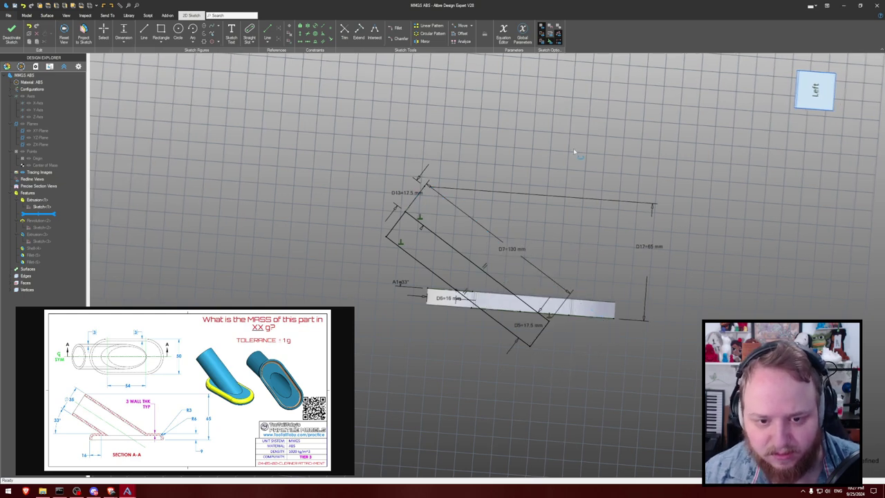
key(ctrl+k)
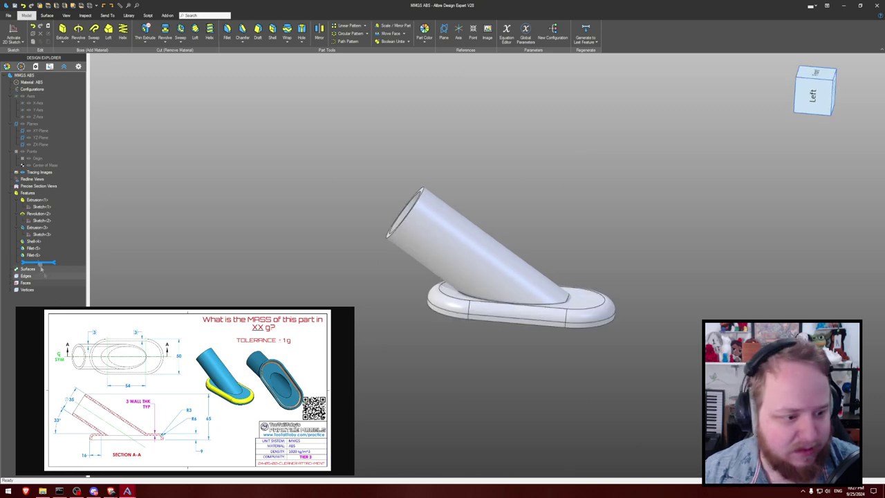
- Reopen the revolved tube's sketch, set the profile's length to 110 mm, and finish the sketch
double_click(48, 219)
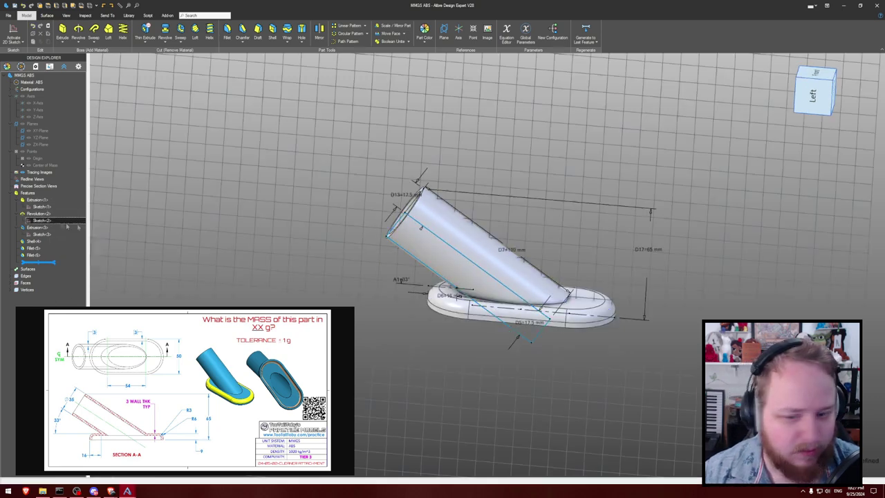
double_click(509, 247)
key(Escape)
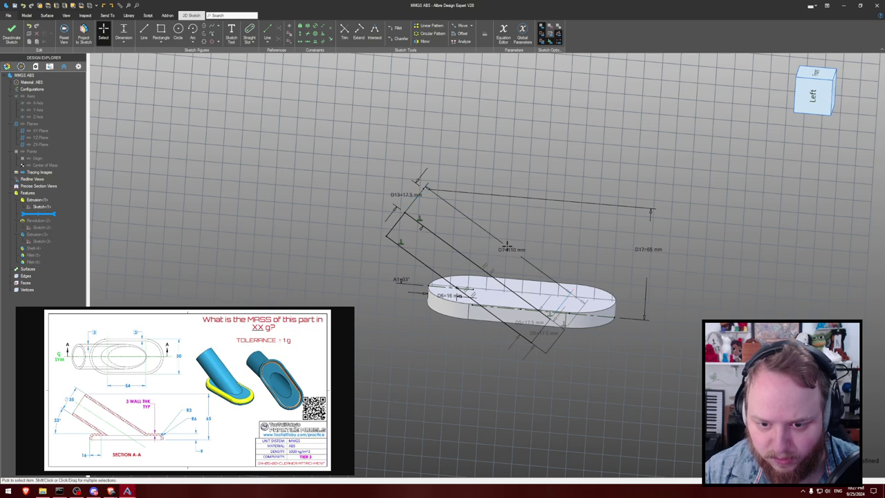
key(ctrl+k)
- Inspect the sliver on the base's underside and review the settings of the thin extruded cut
mouse_move(638, 150)
middle_down()
mouse_move(629, 152)
mouse_move(639, 141)
middle_up()
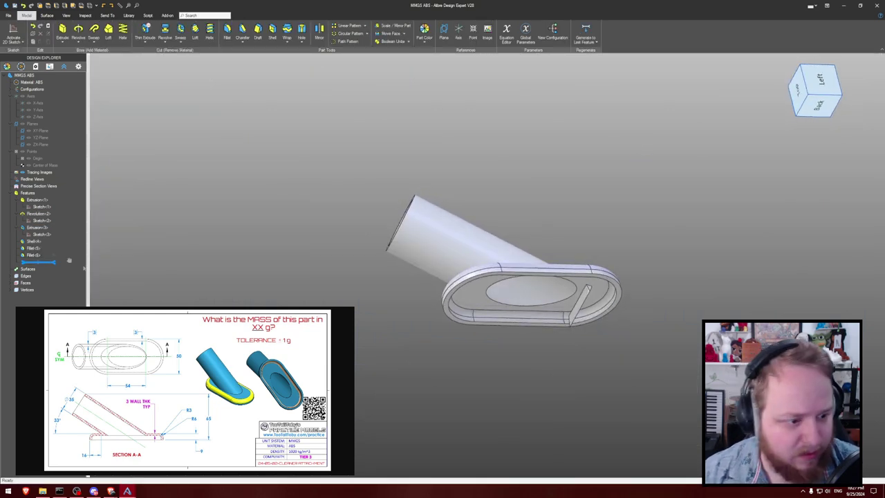
right_click(41, 231)
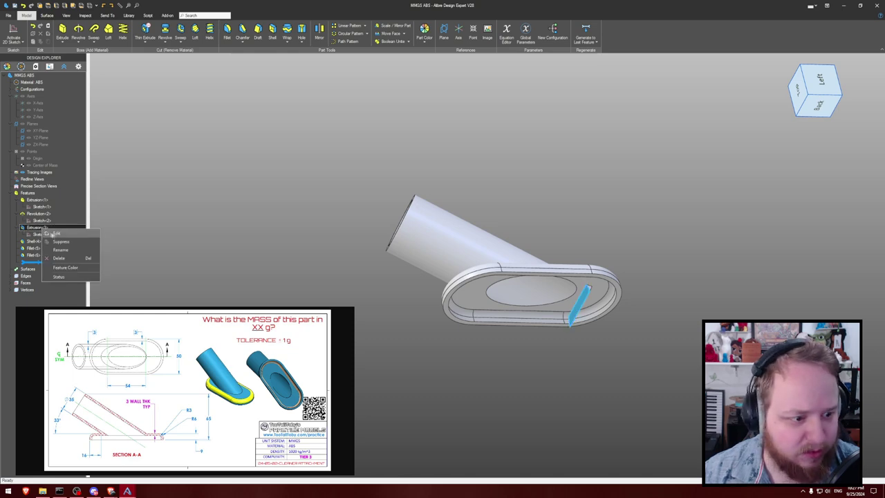
click(58, 235)
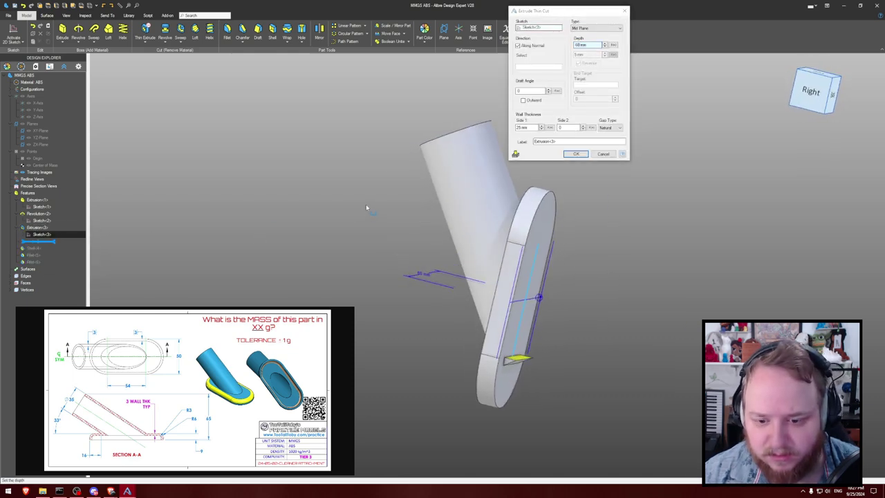
click(575, 153)
- Edit the thin cut's sketch, project the base's rounded bottom end edge into it with source association maintained, and finish the sketch
right_click(40, 235)
click(57, 241)
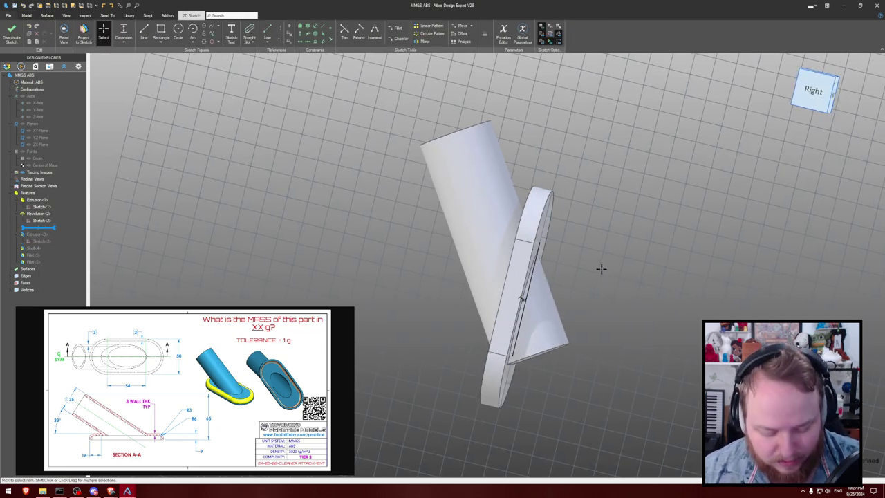
scroll(587, 284, up, 3)
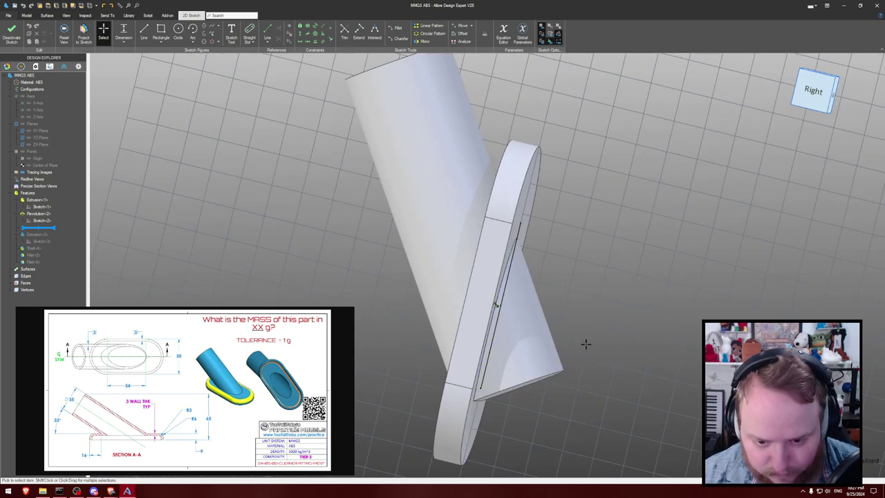
middle_drag(586, 344, 584, 344)
key(p)
click(466, 406)
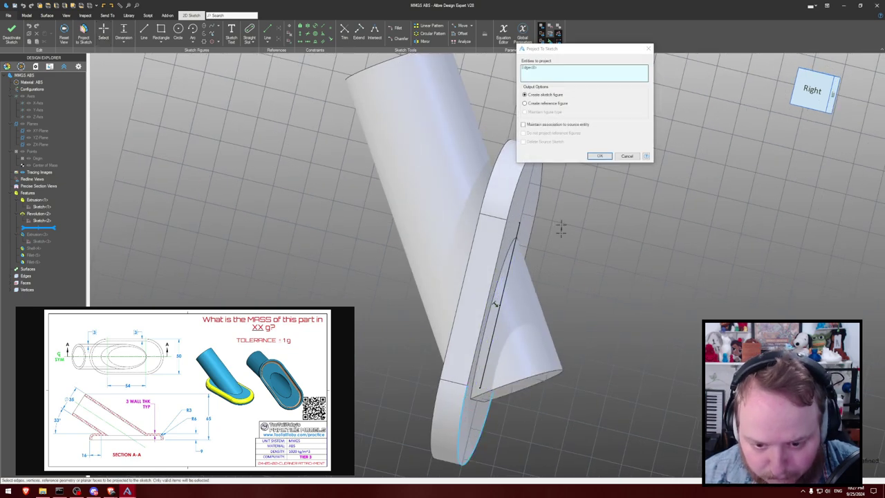
click(545, 126)
click(599, 156)
key(ctrl+k)
- Recalculate the corrected part's physical properties at High accuracy to get its mass
middle_drag(613, 209, 550, 221)
key(ctrl+shift+p)
key(Down)
key(Return)
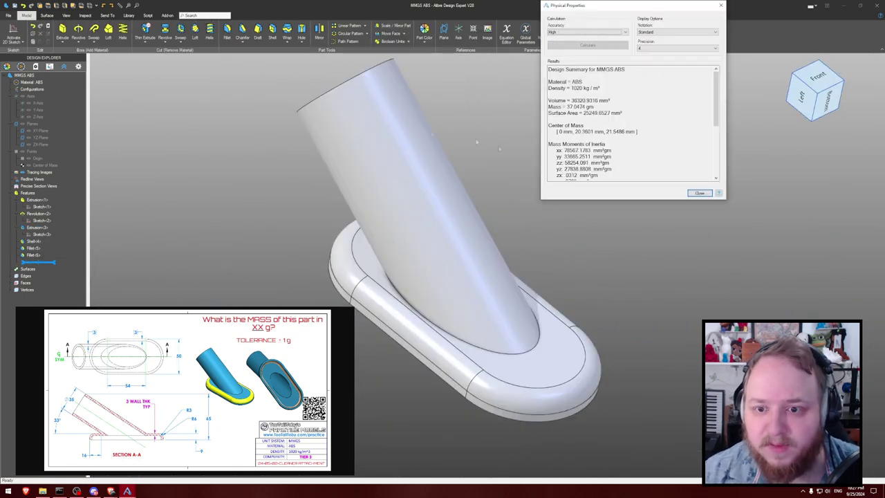
- Switch to the practice page in the browser, submit 37 as the mass in grams, and confirm the model submission
key(alt+Tab)
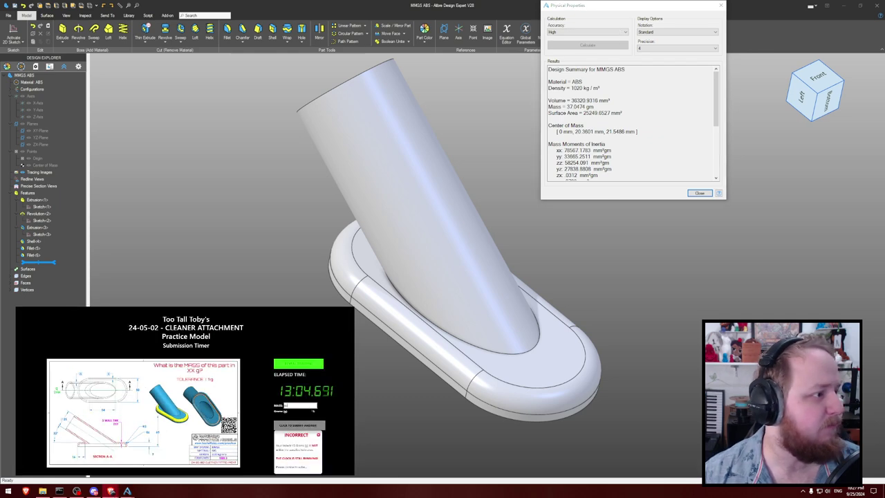
key(BackSpace)
key(Return)
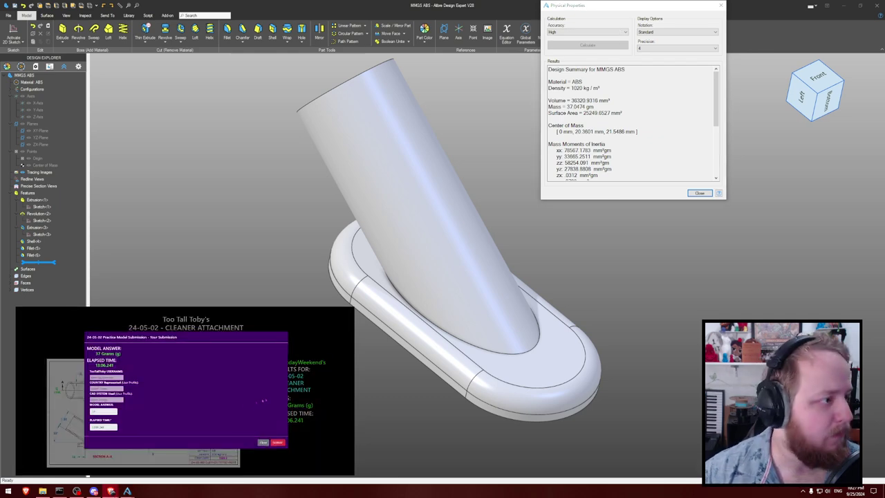
click(277, 441)
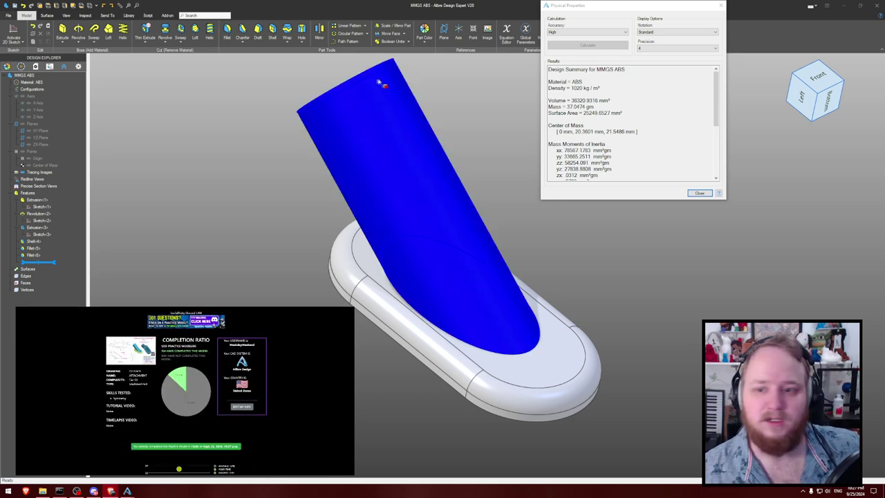
- Review the completion time statistics on the practice page and close the part's physical properties
scroll(336, 402, down, 2)
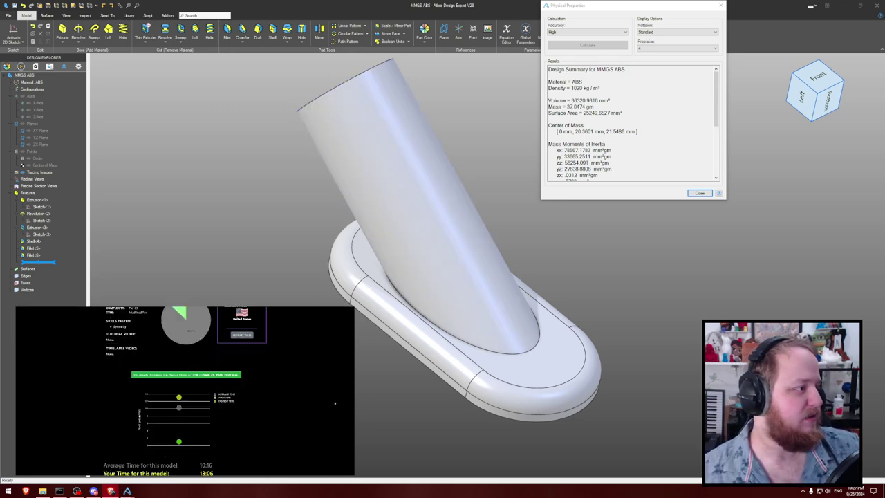
click(699, 192)
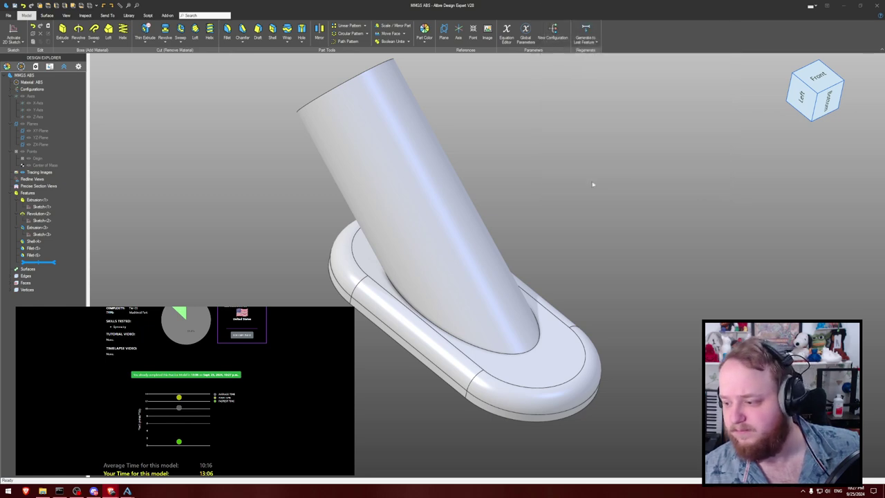
scroll(525, 194, up, 2)
scroll(546, 185, down, 3)
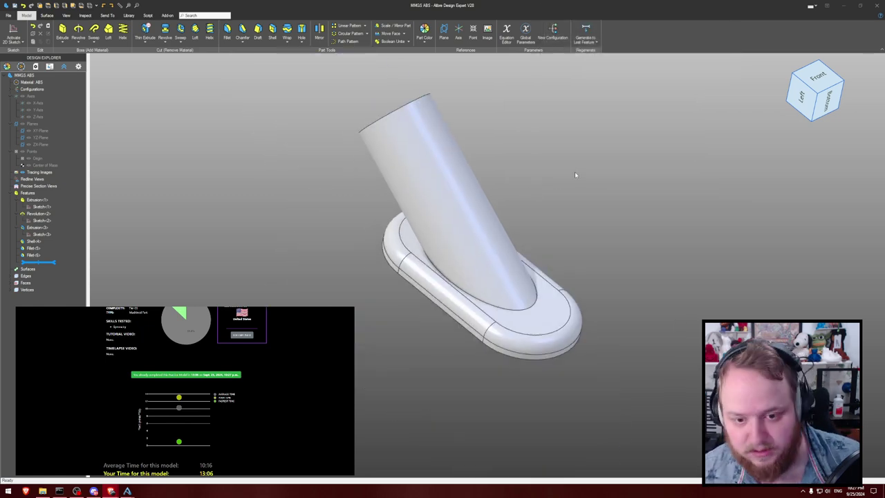
- Save the finished part as 240502 in the TTT challenges folder and close it
middle_drag(574, 172, 572, 171)
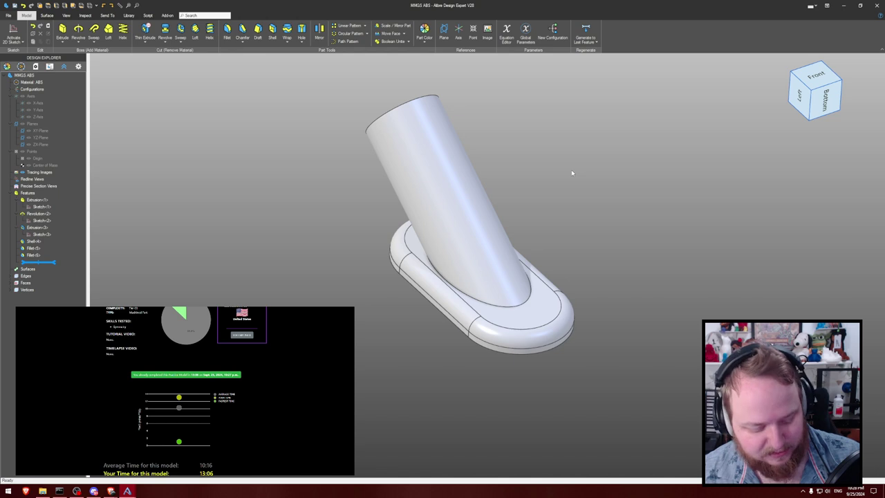
key(ctrl+shift+s)
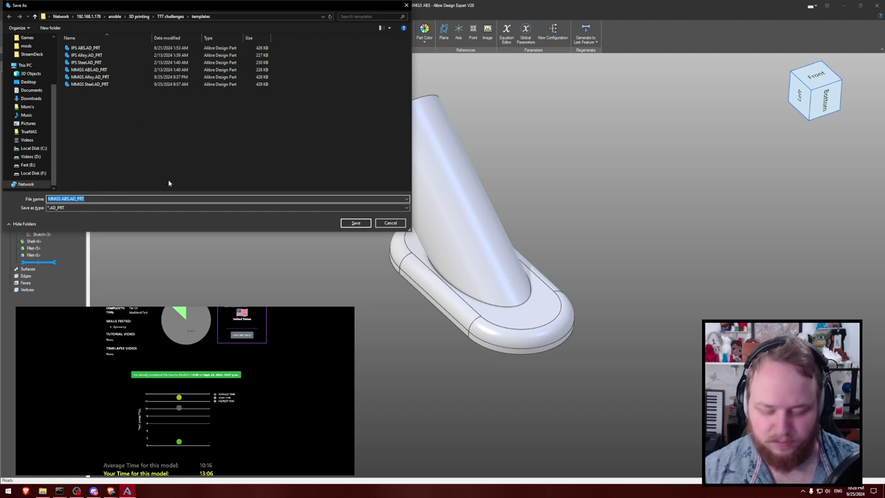
click(170, 16)
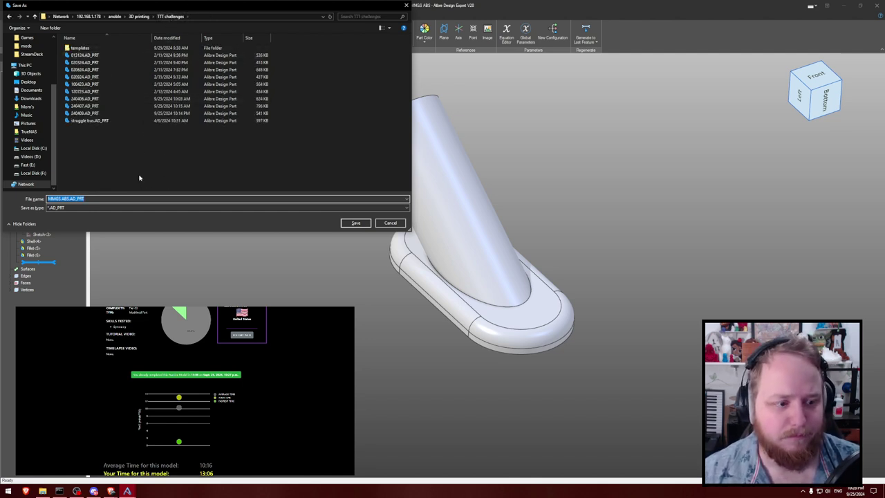
text(240923)
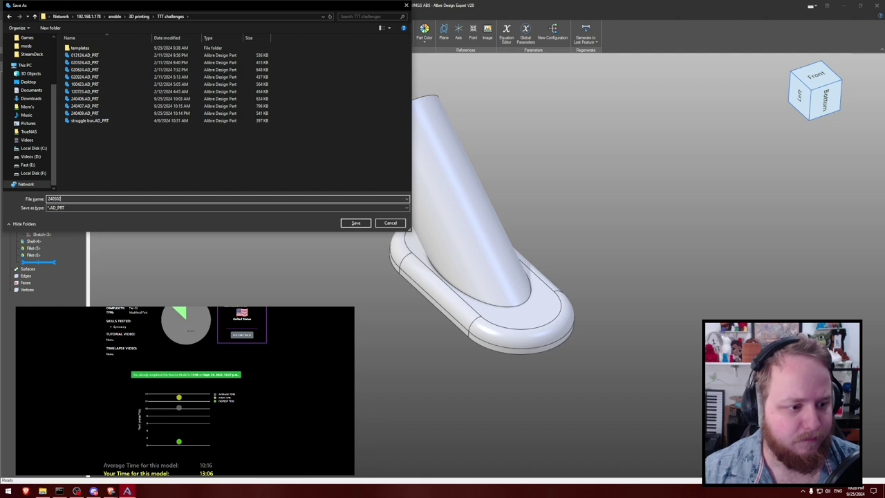
key(Return)
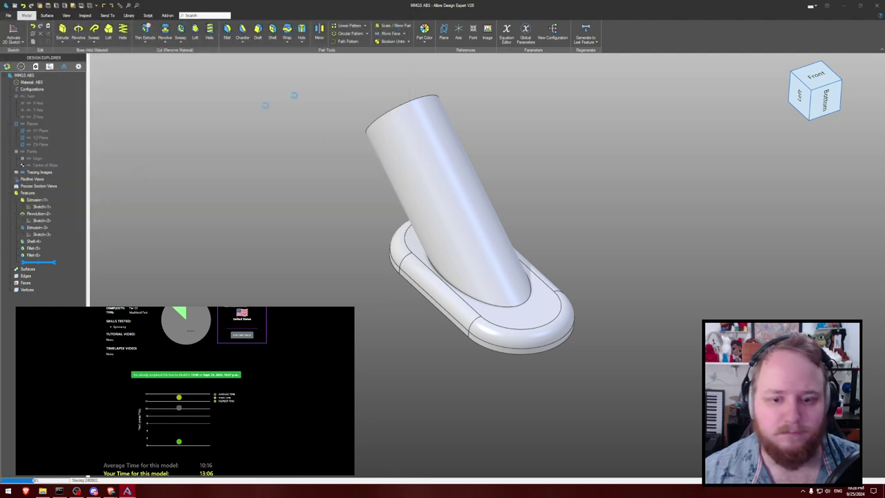
click(874, 5)
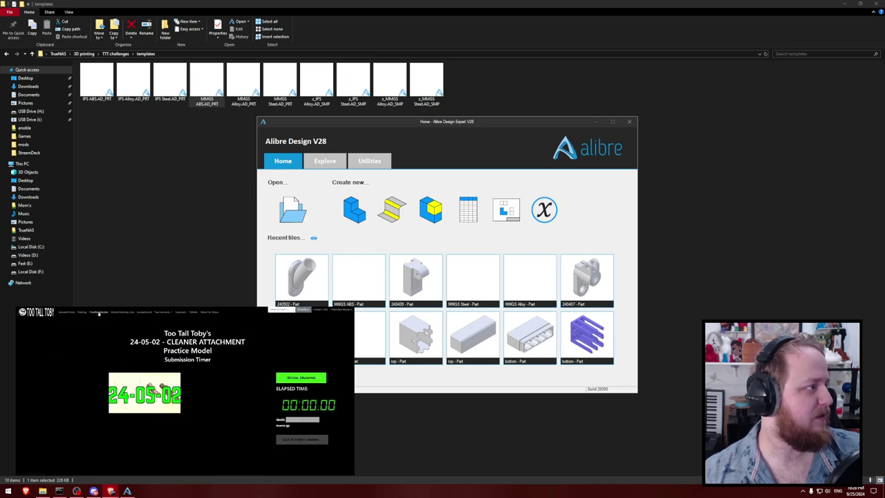
- Open the 24-05-03 Lower Tapered Hold model from the practice models list
click(99, 313)
scroll(160, 370, down, 5)
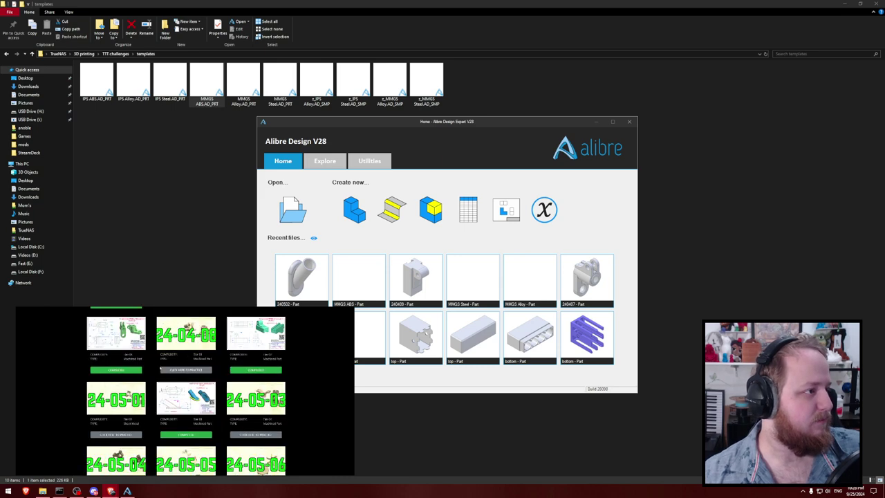
scroll(160, 370, down, 2)
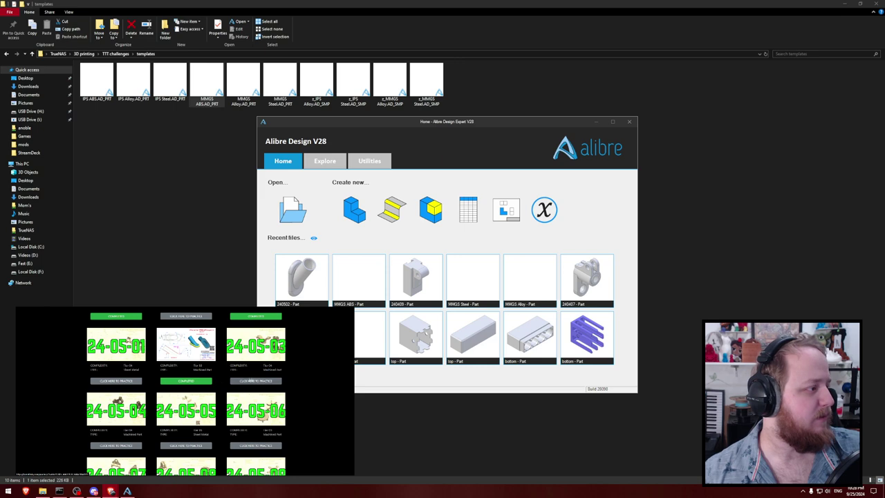
click(268, 380)
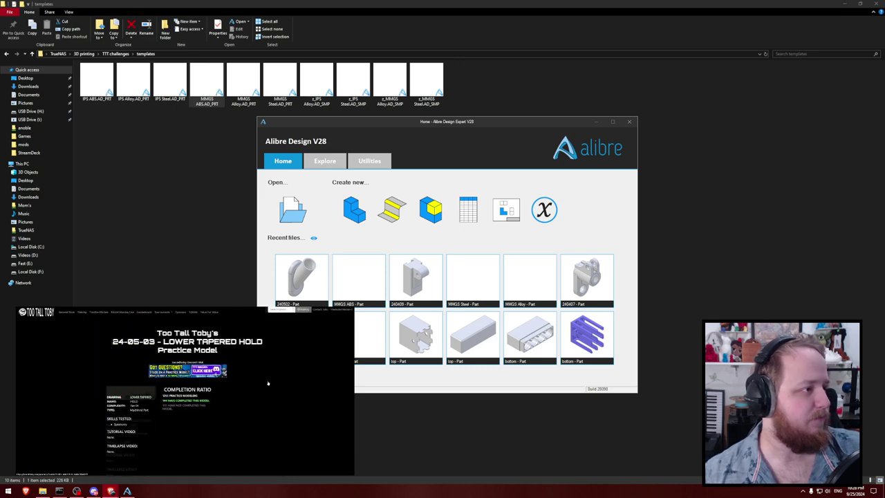
- Start the Lower Tapered Hold submission timer, reveal the drawing, and open the drawing image on its own
click(185, 459)
click(294, 379)
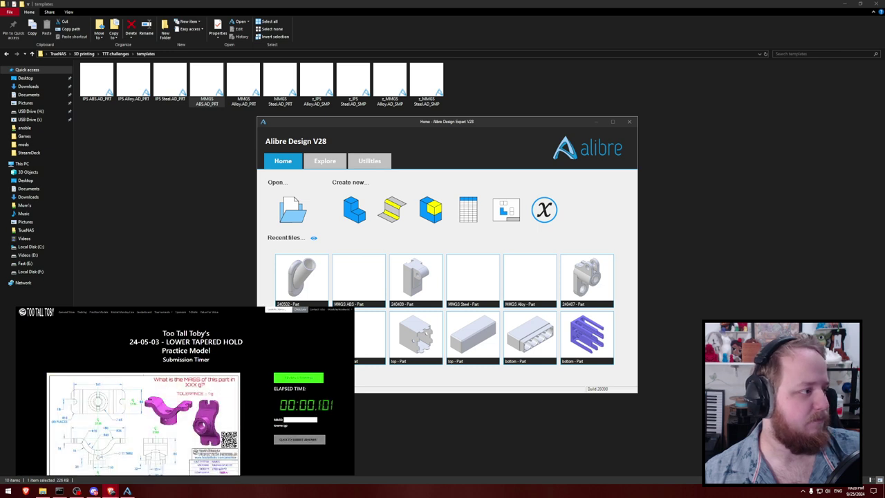
right_click(164, 401)
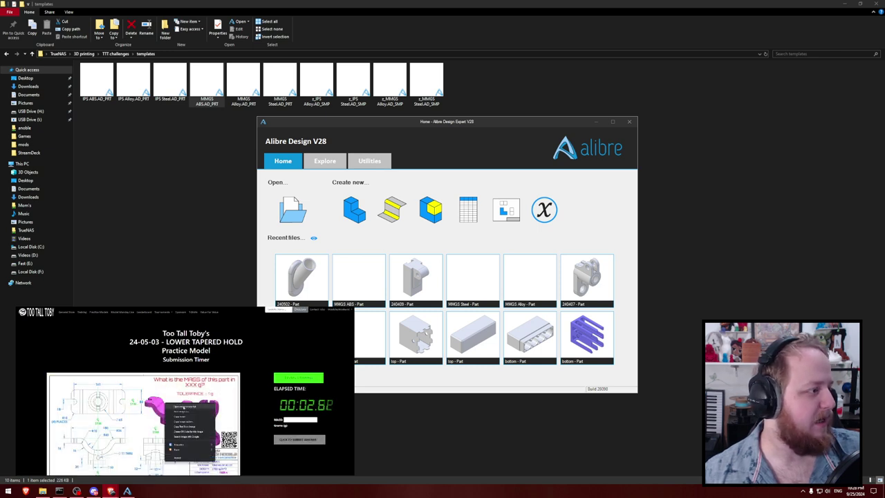
click(181, 406)
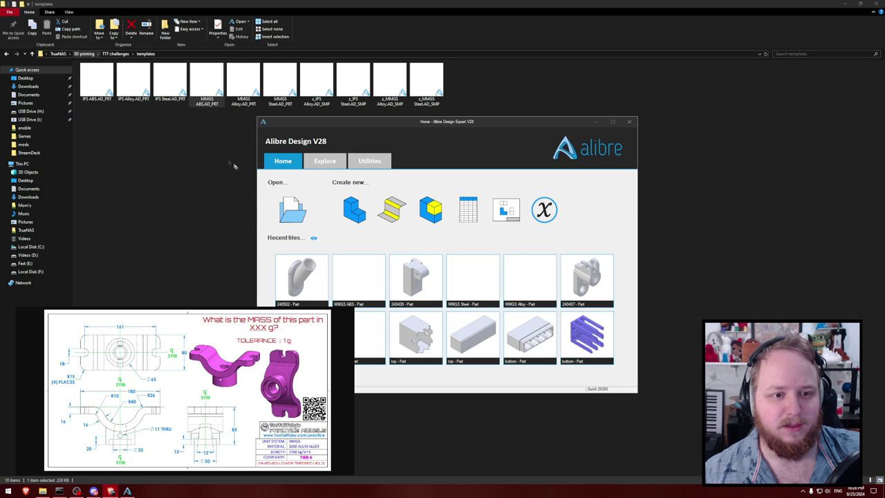
- Open the MMGS Alloy template part from the templates folder
double_click(252, 66)
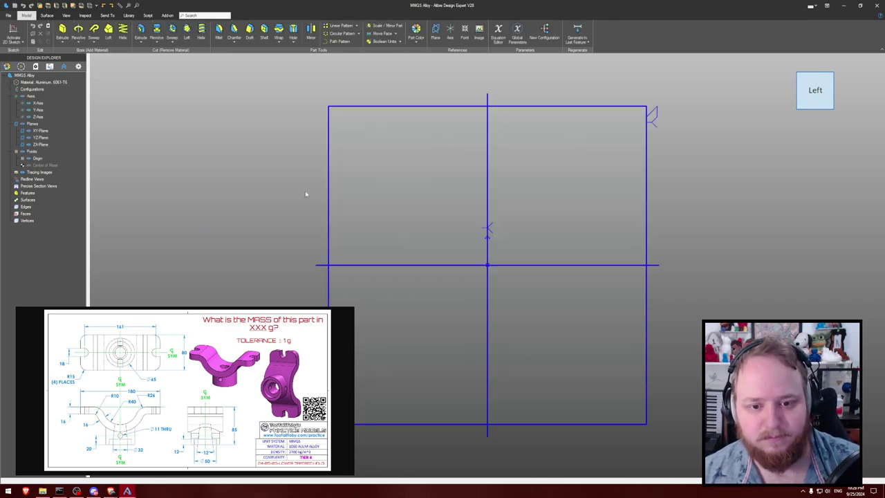
middle_drag(312, 191, 309, 143)
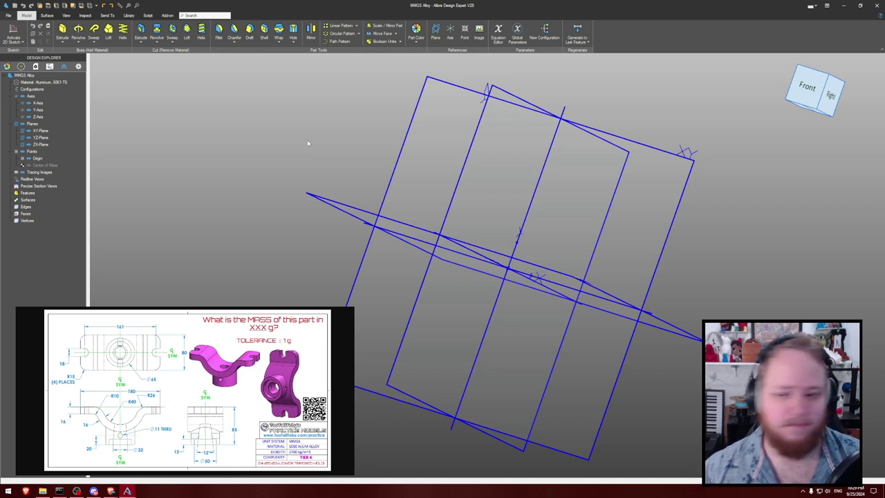
middle_drag(341, 130, 249, 82)
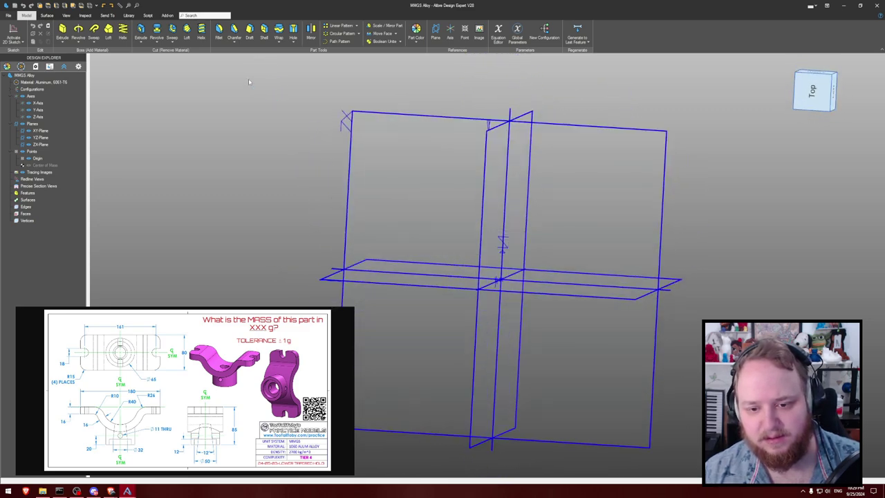
- Start a sketch on the ZX-Plane and hide the reference geometry
click(40, 144)
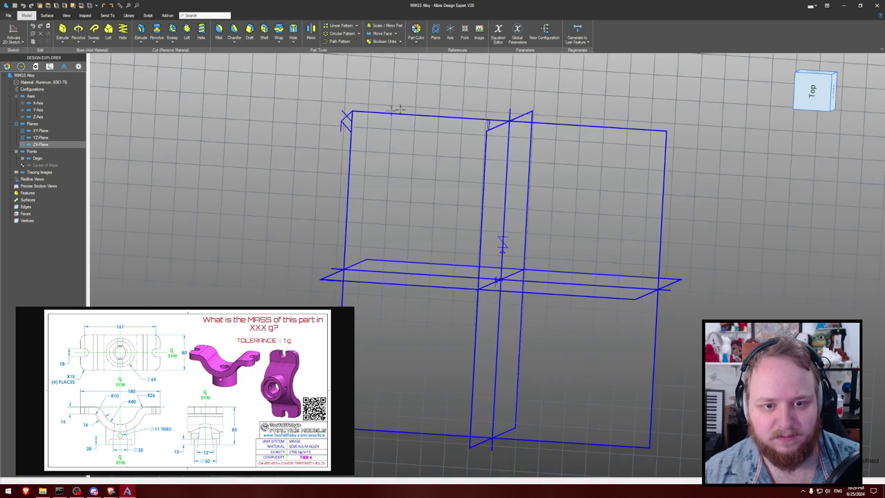
scroll(493, 101, down, 3)
key(Home)
key(ctrl+shift+h)
middle_drag(534, 134, 485, 134)
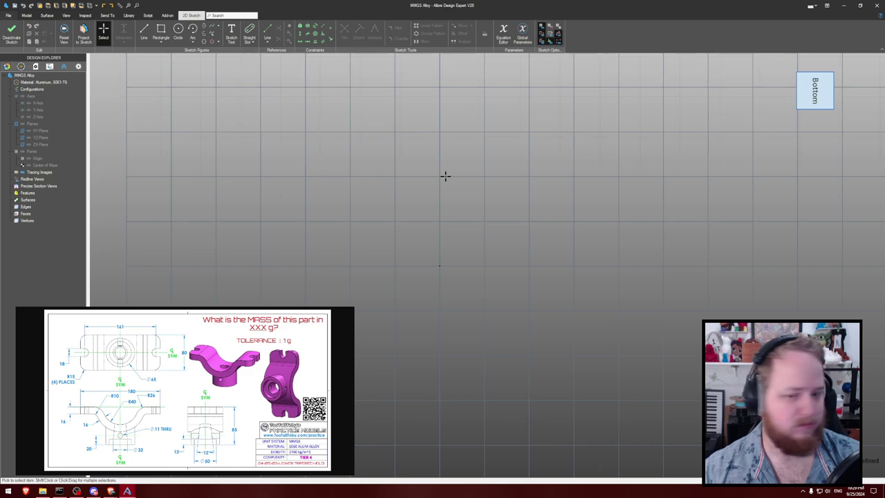
scroll(449, 180, down, 3)
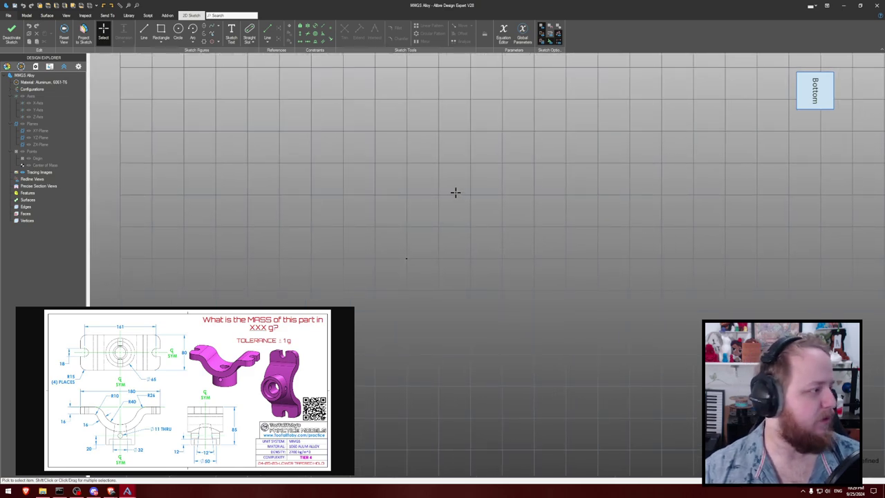
- Sketch a lower semicircular arc centred on the origin and dimension its radius to 40 mm
key(c)
click(406, 258)
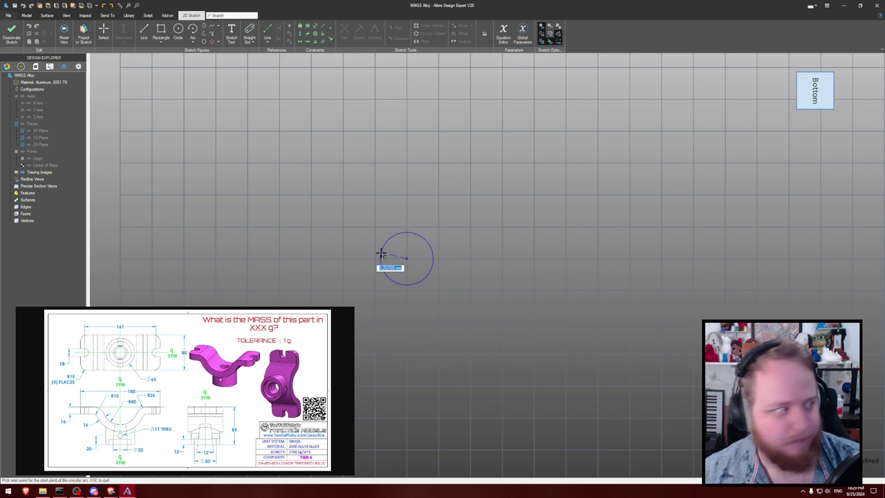
click(327, 259)
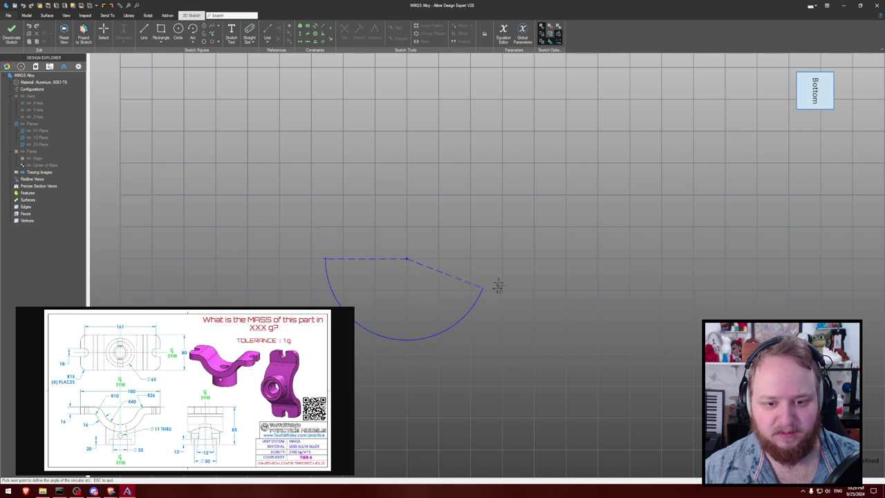
click(502, 257)
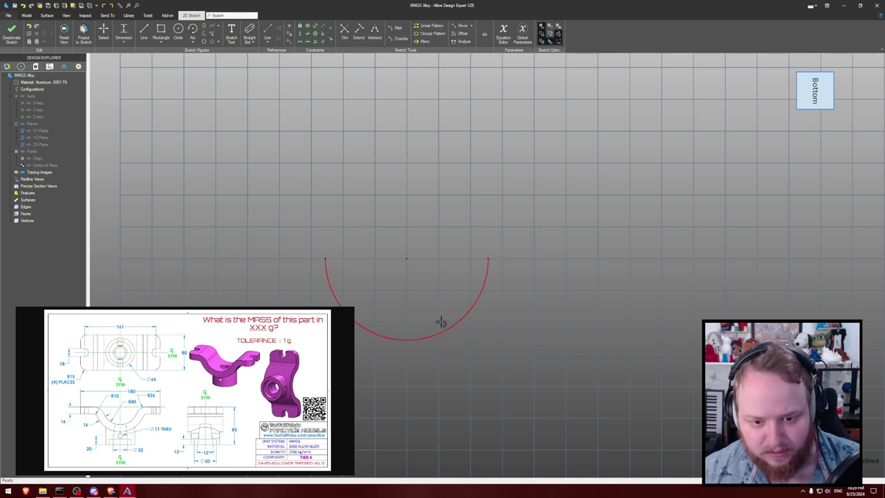
click(469, 347)
text(40)
key(Return)
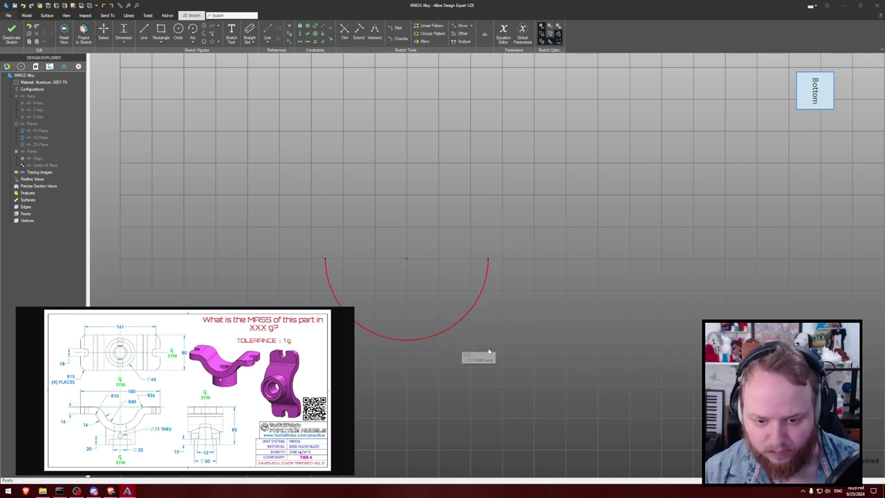
- Align both arc endpoints with the arc's centre using horizontal constraints
scroll(488, 261, down, 2)
key(h)
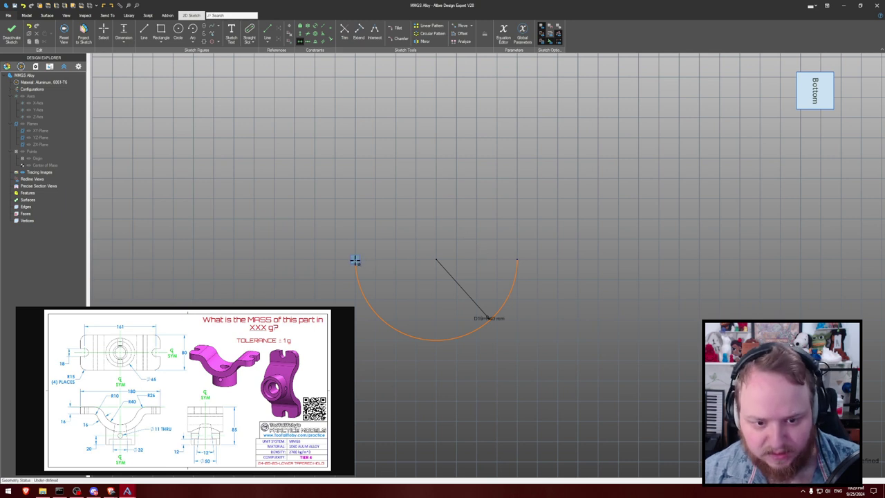
click(355, 259)
click(517, 259)
click(436, 259)
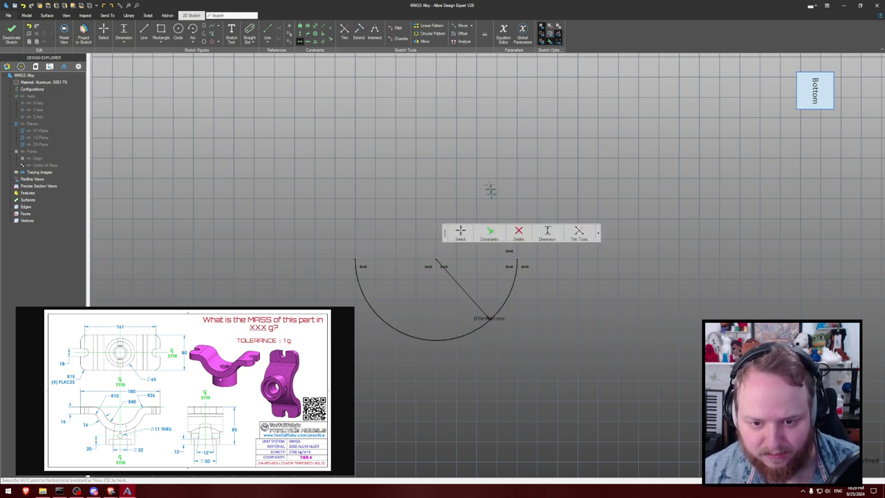
key(Escape)
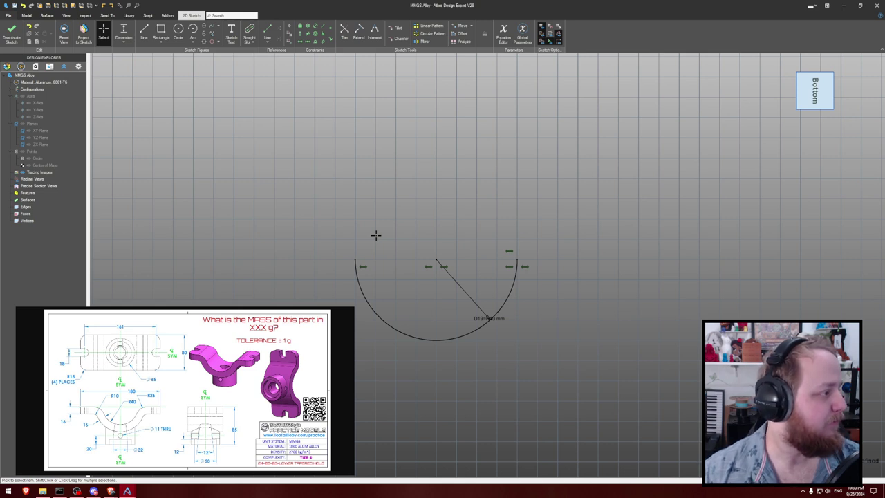
- Draw a horizontal line about 25 mm long outward from each end of the arc
key(l)
click(356, 259)
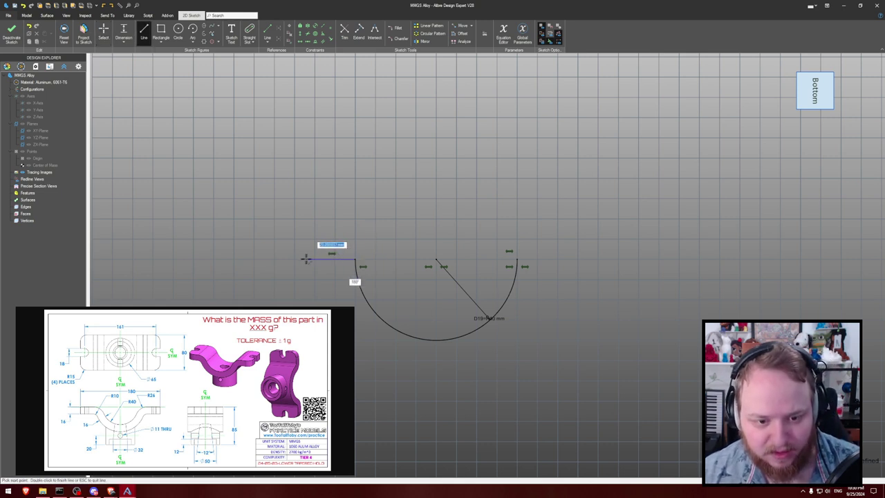
click(304, 259)
key(Escape)
key(l)
click(516, 259)
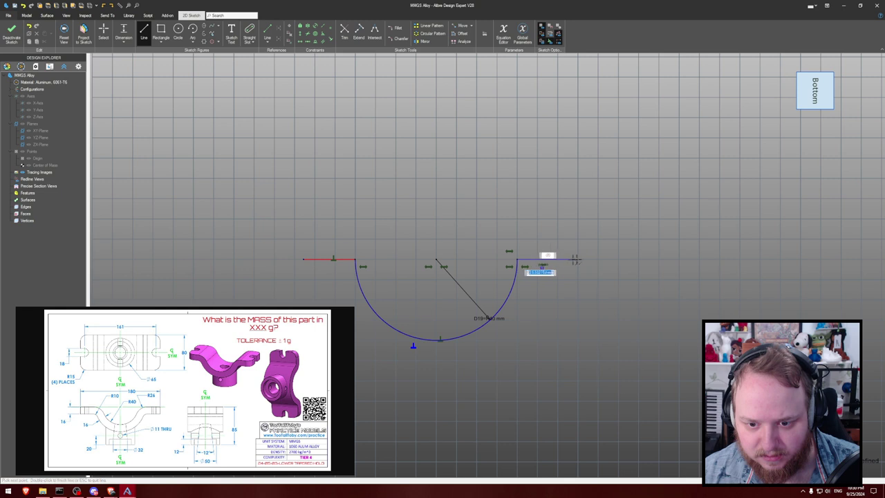
click(571, 259)
key(Escape)
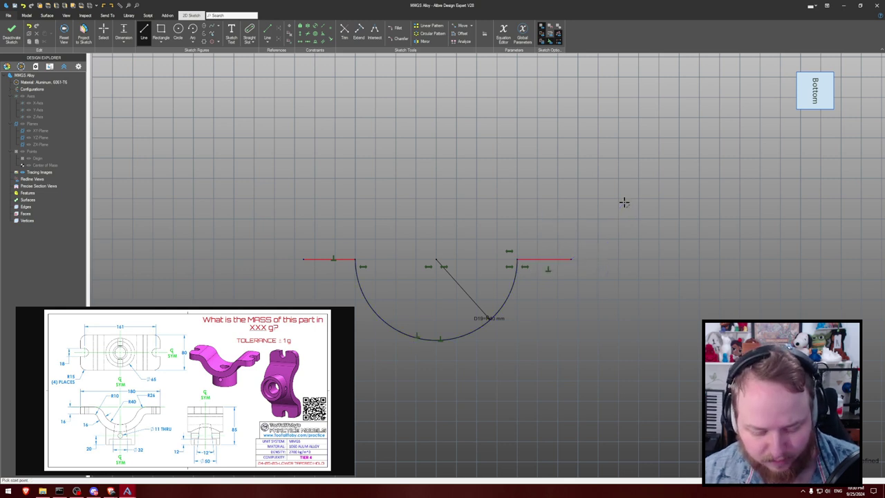
- Make the two horizontal lines beside the arc equal in length
key(e)
click(552, 258)
click(324, 258)
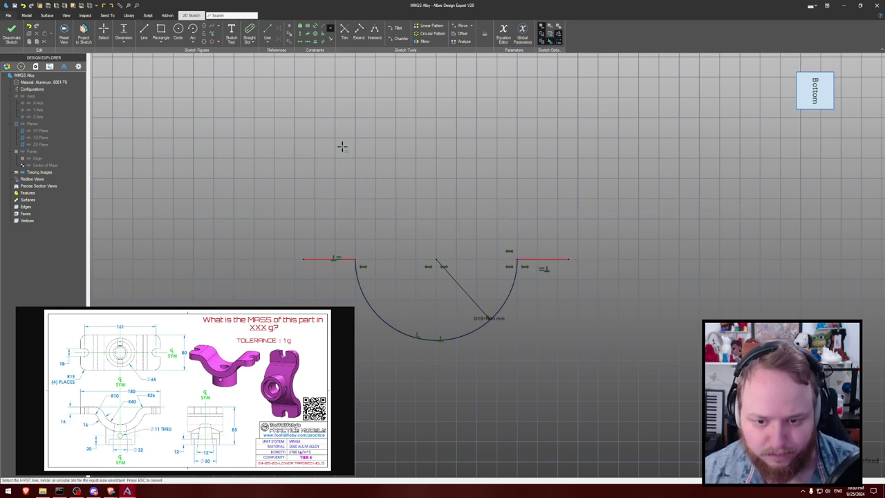
key(Escape)
- Dimension the overall width between the outer ends of the two horizontal lines to 180 mm
key(d)
click(304, 259)
click(568, 259)
click(444, 177)
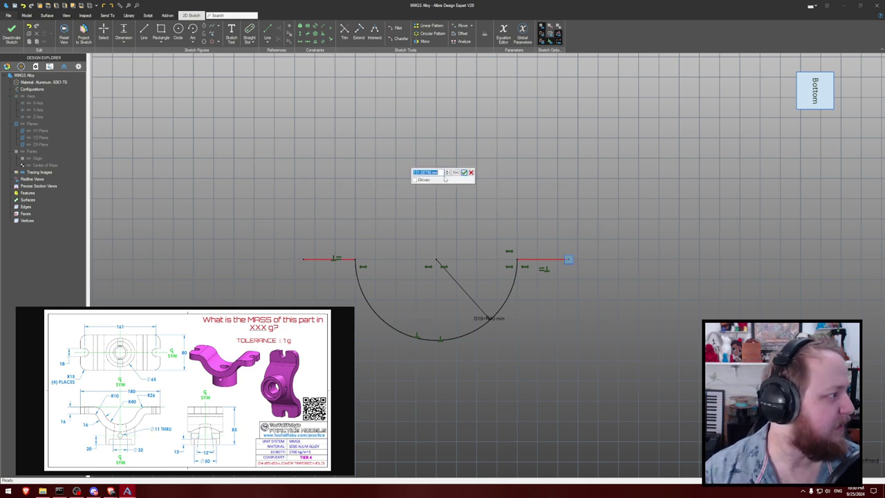
text(180)
key(Return)
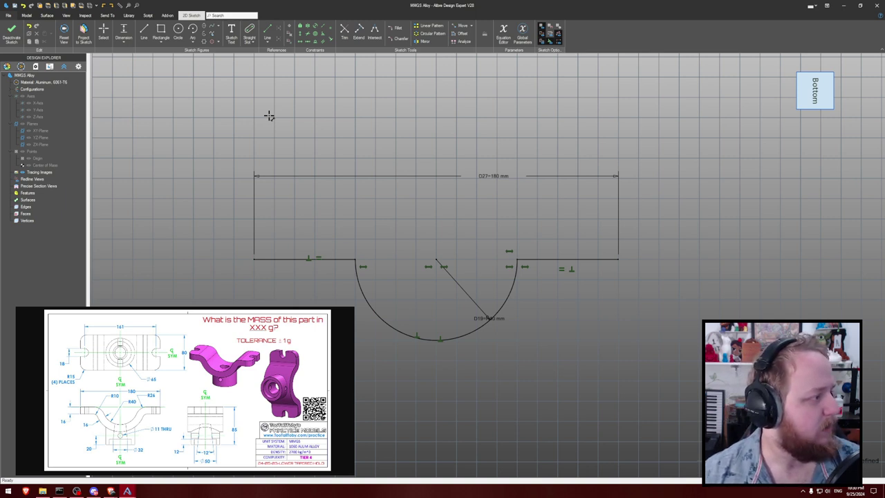
- Draw a 16 mm vertical line down from the profile's left outer end, continued by a horizontal line about 36 mm long inward
key(l)
click(254, 259)
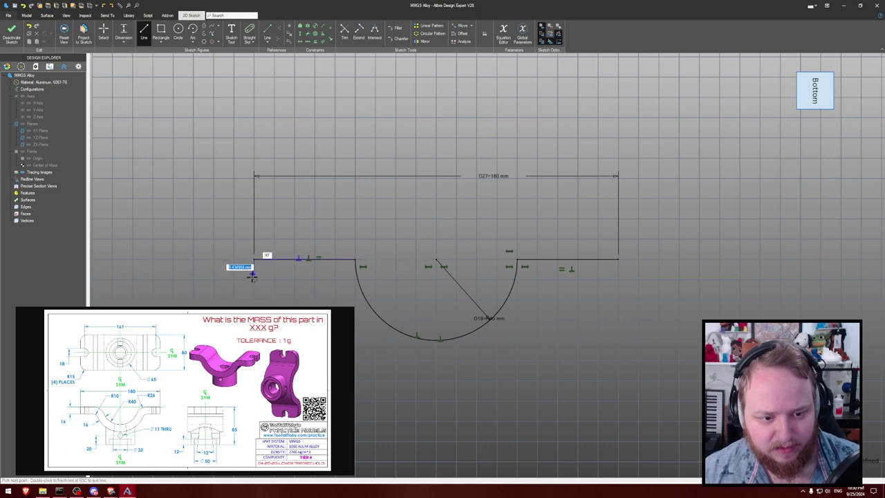
click(253, 291)
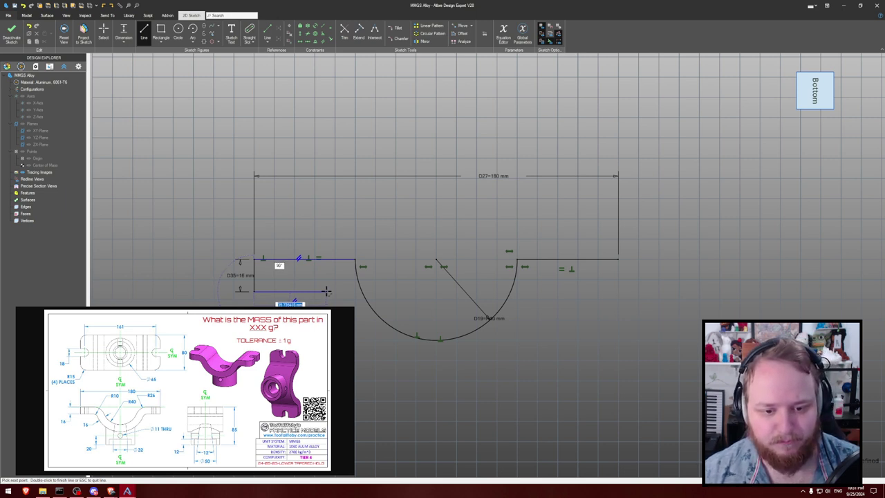
click(327, 291)
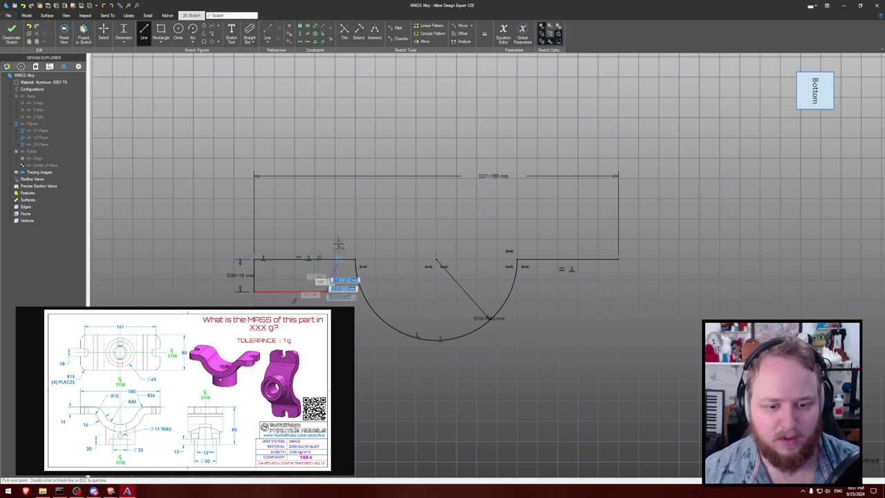
key(Escape)
- Draw a 16 mm line down from the profile's right outer end, constrain it vertical and move its dimension outside the profile
click(618, 259)
key(Return)
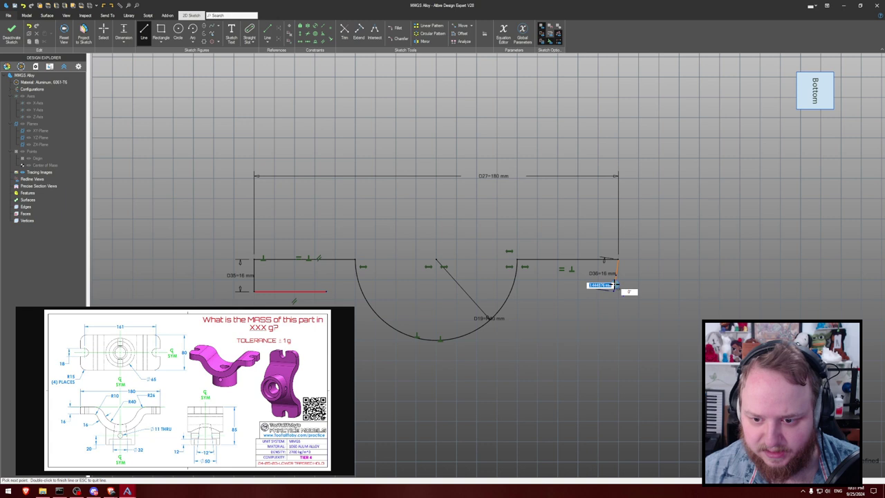
key(Escape)
key(Escape)
key(v)
click(618, 273)
key(Escape)
drag(605, 276, 662, 271)
key(Escape)
- Draw a horizontal line about 32 mm long inward from the lower end of the right 16 mm line
key(l)
click(617, 291)
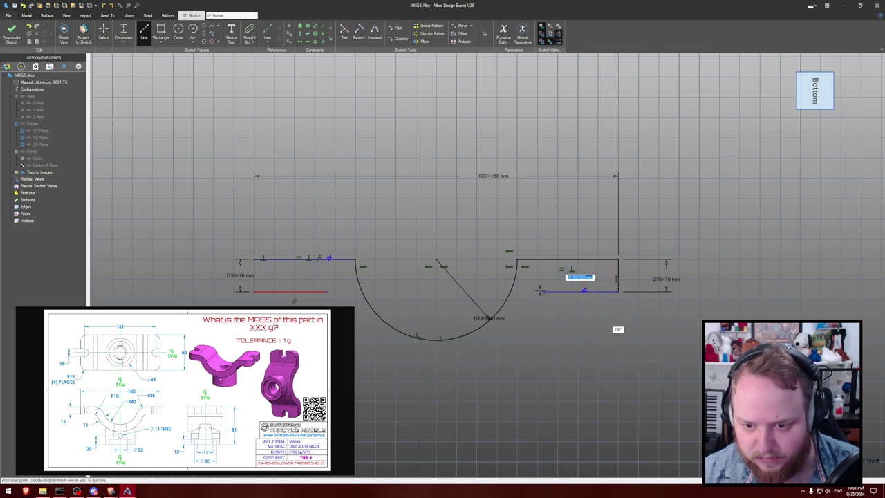
key(Escape)
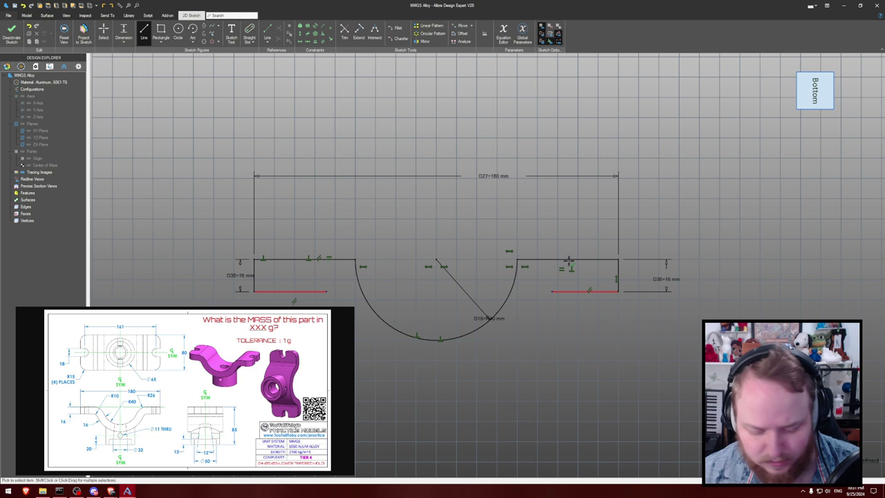
key(Escape)
- Make the two lower horizontal lines equal in length and shorten them to about 24 mm
click(582, 291)
click(309, 292)
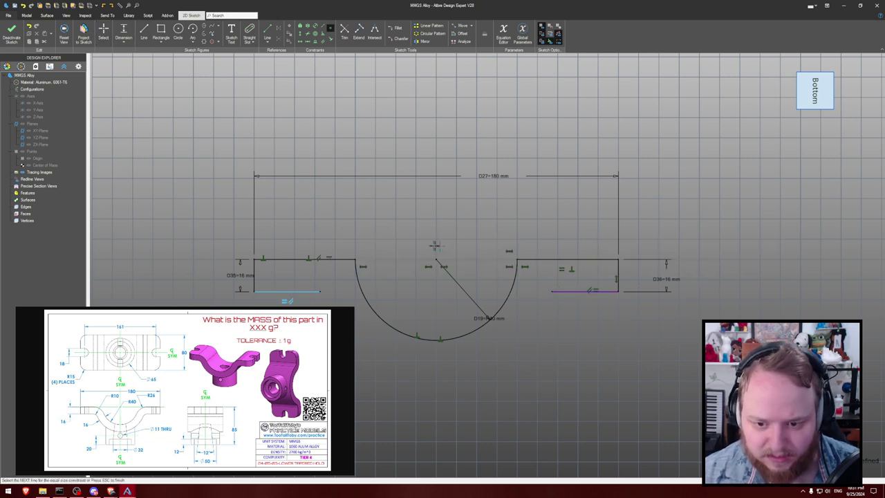
key(Escape)
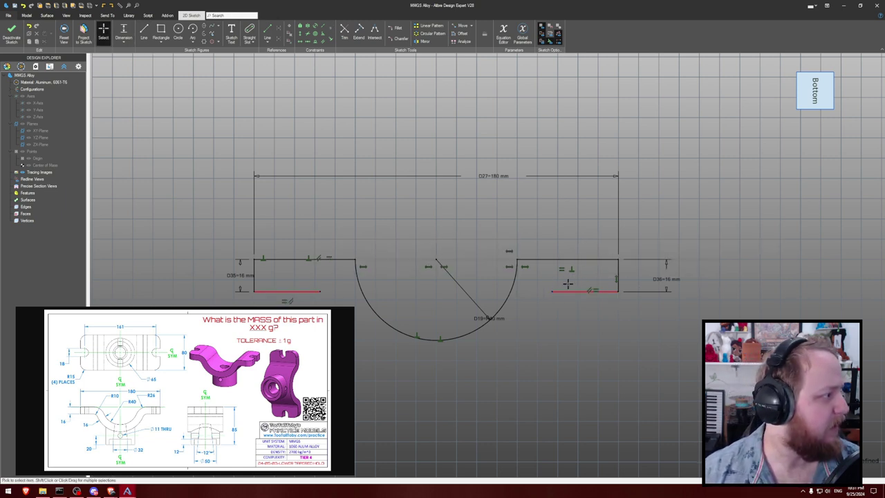
drag(320, 291, 302, 291)
key(a)
click(436, 259)
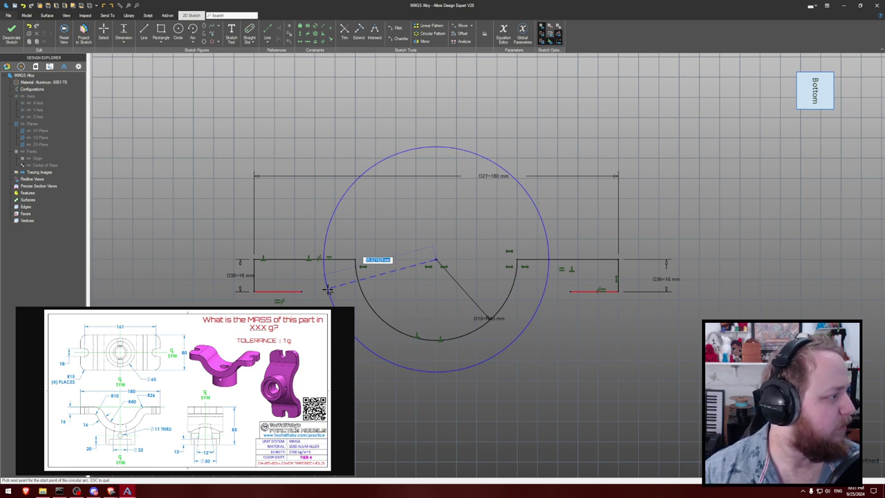
click(326, 293)
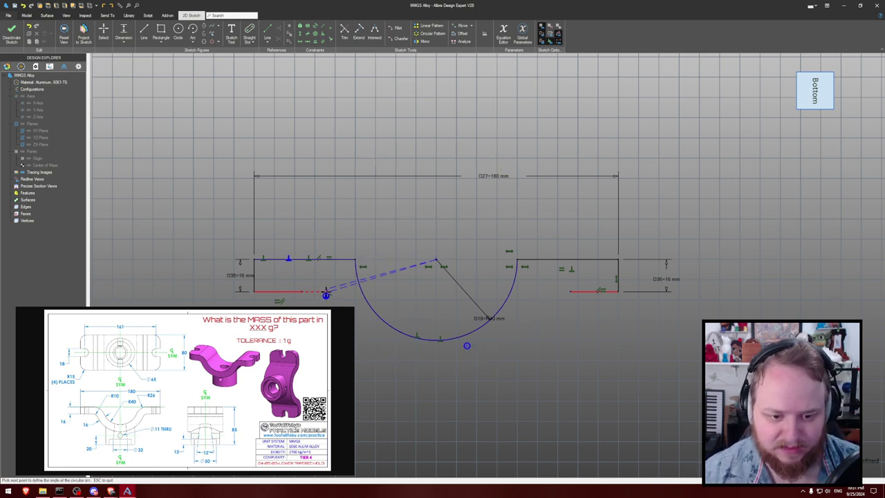
click(326, 294)
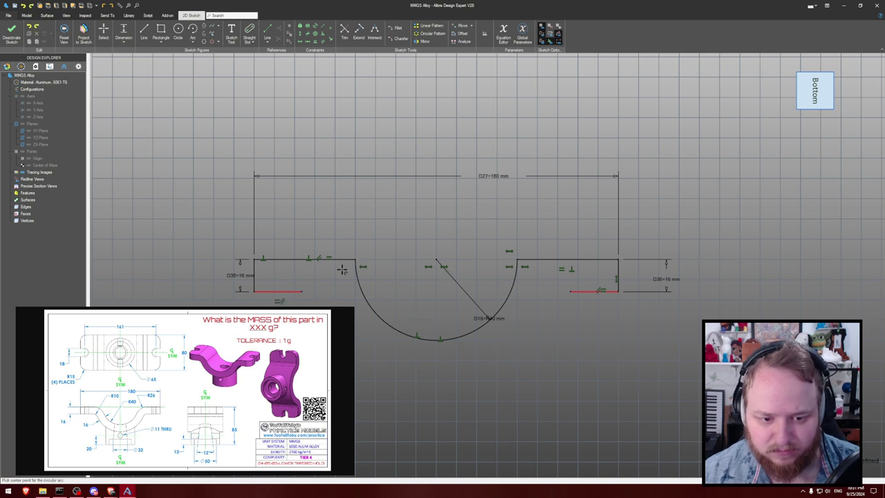
- Draw an outer arc of 56 mm radius around the inner arc's centre, spanning between the two lower lines
click(436, 260)
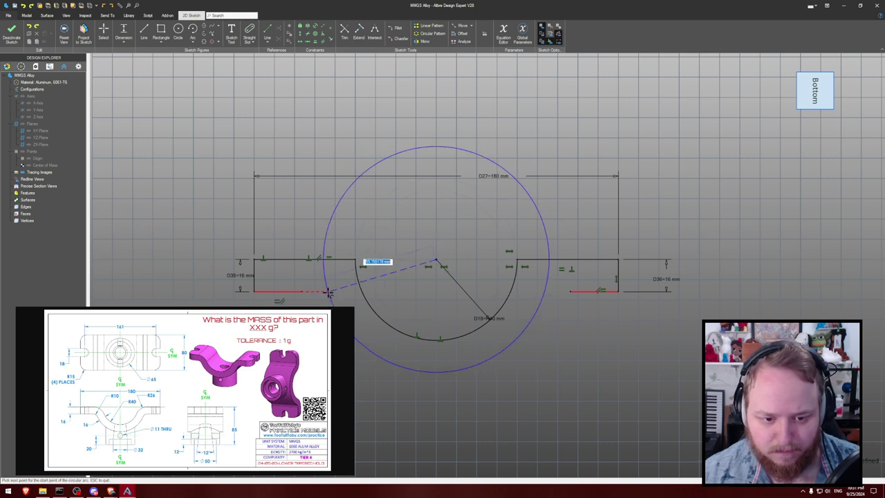
click(328, 292)
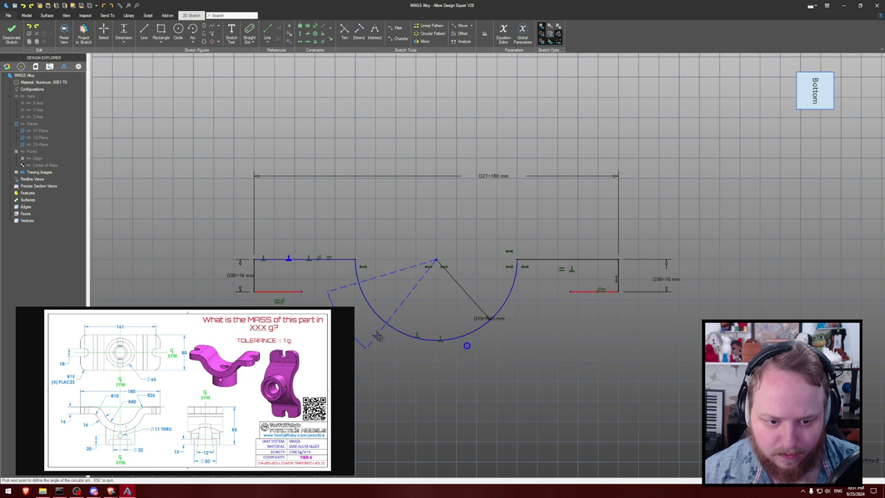
click(550, 297)
key(Escape)
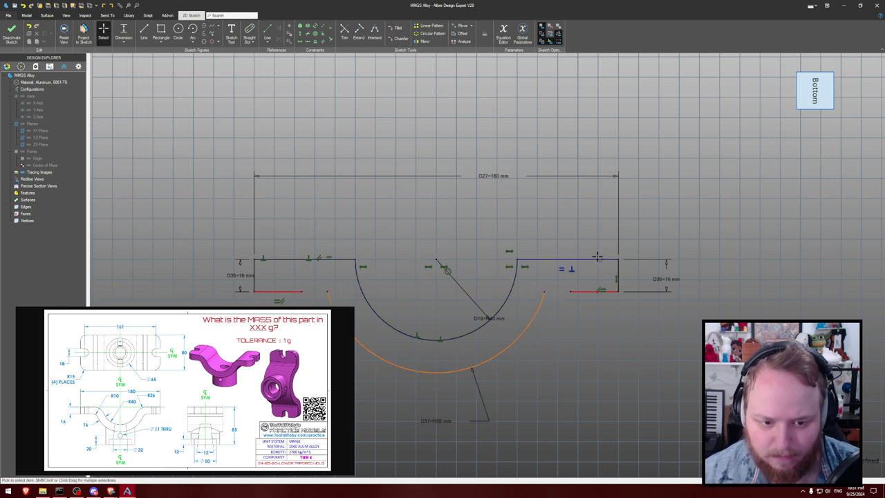
- Align the outer arc's endpoints horizontally with the lower lines and join the left lower line's inner end to the arc with a coincident constraint
key(h)
click(302, 291)
click(327, 292)
click(543, 292)
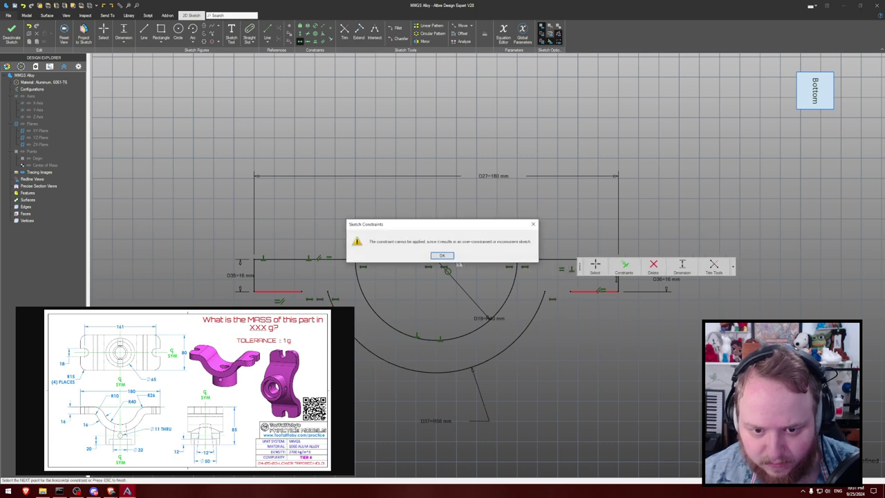
click(441, 254)
key(Escape)
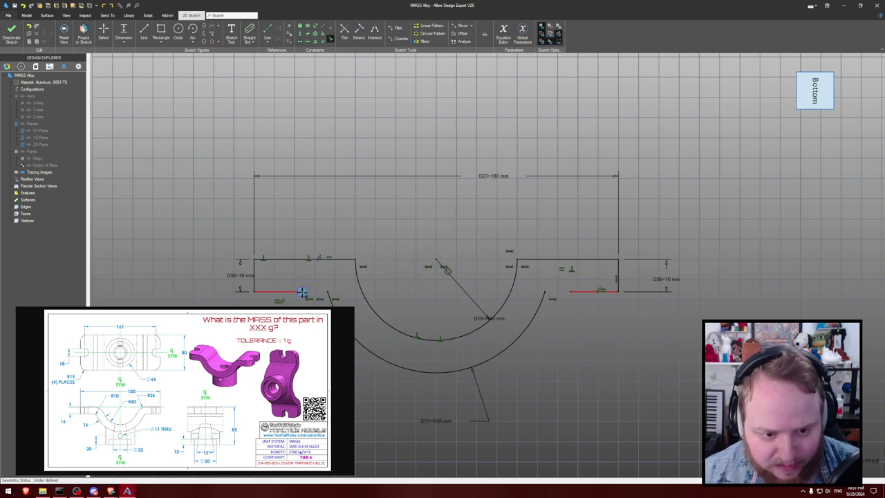
click(326, 293)
key(Escape)
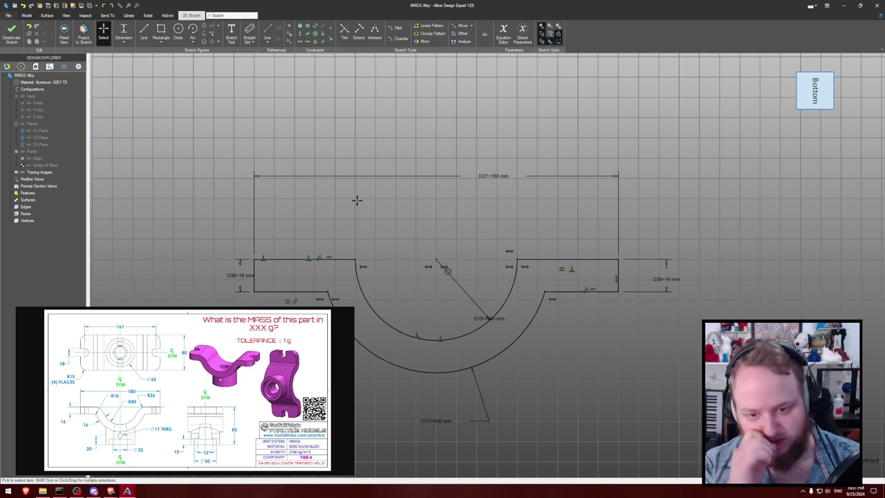
- Extrude the closed bracket profile as a boss with a Mid Plane depth of 80 mm
key(e)
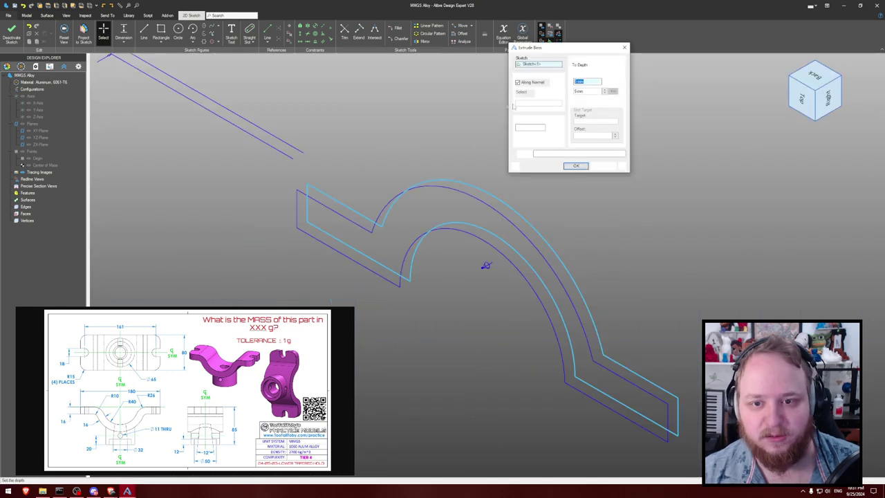
click(583, 65)
click(580, 74)
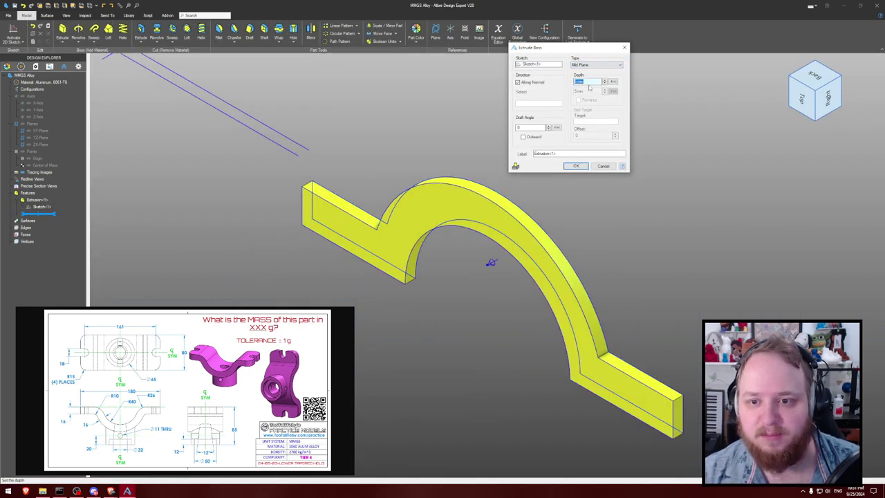
text(80)
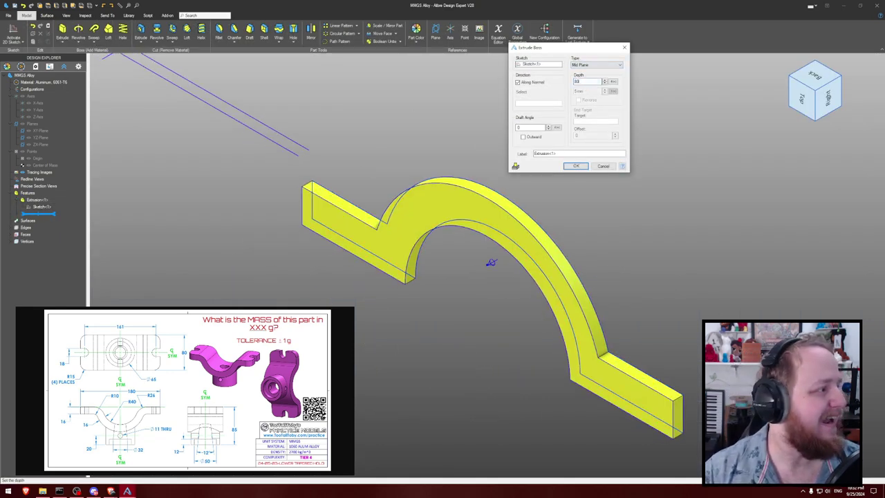
- Complete the 80 mm mid-plane extrusion and fillet the two outer arch-to-flange edges with a 10 mm radius
key(Return)
middle_drag(631, 71, 637, 73)
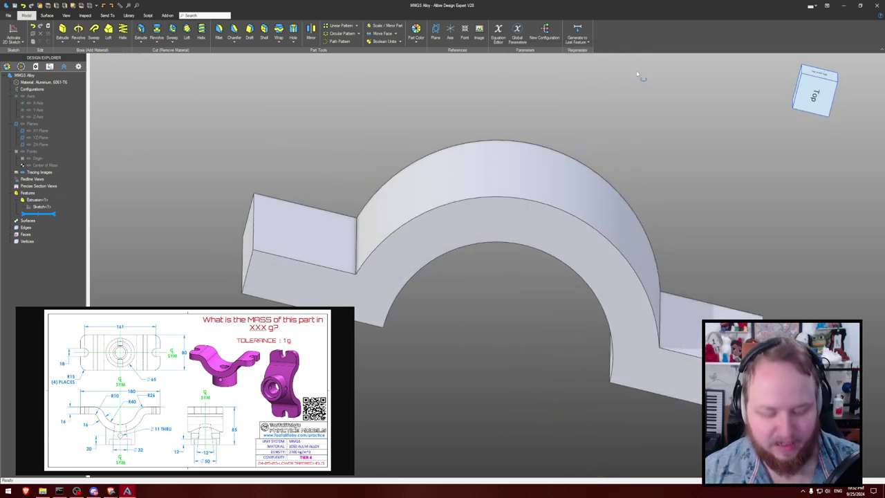
key(f)
click(357, 244)
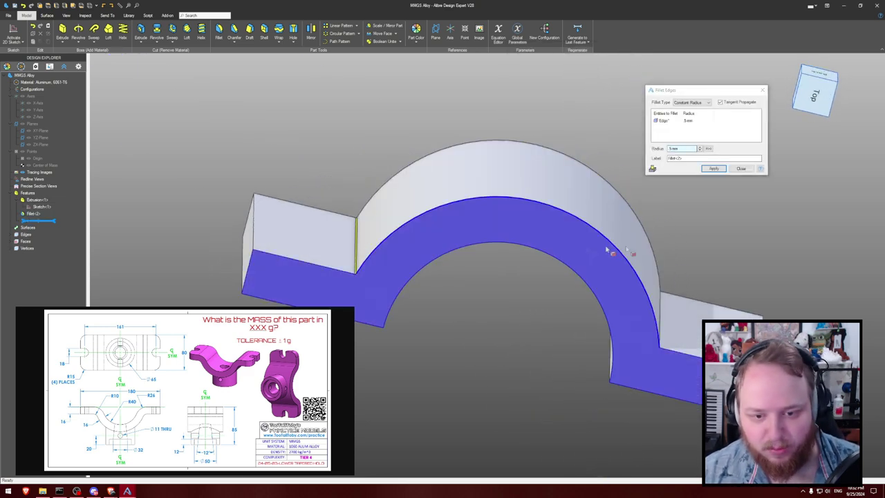
middle_drag(629, 251, 649, 296)
click(651, 313)
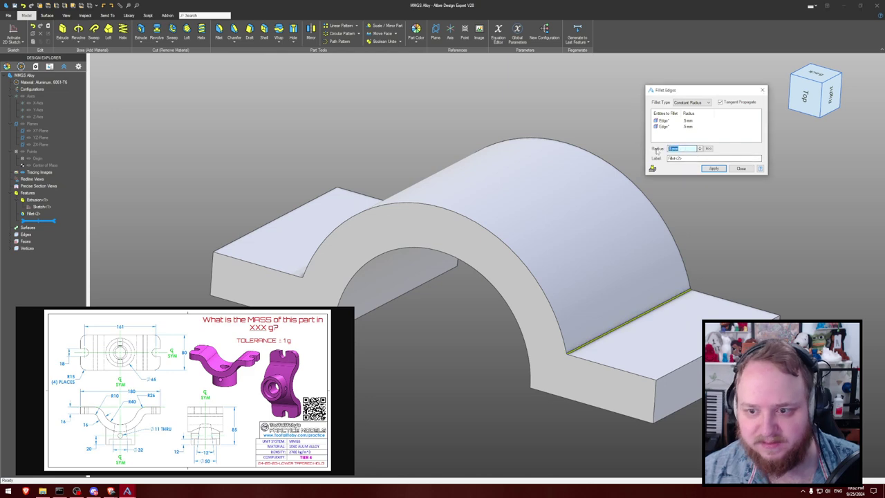
text(10)
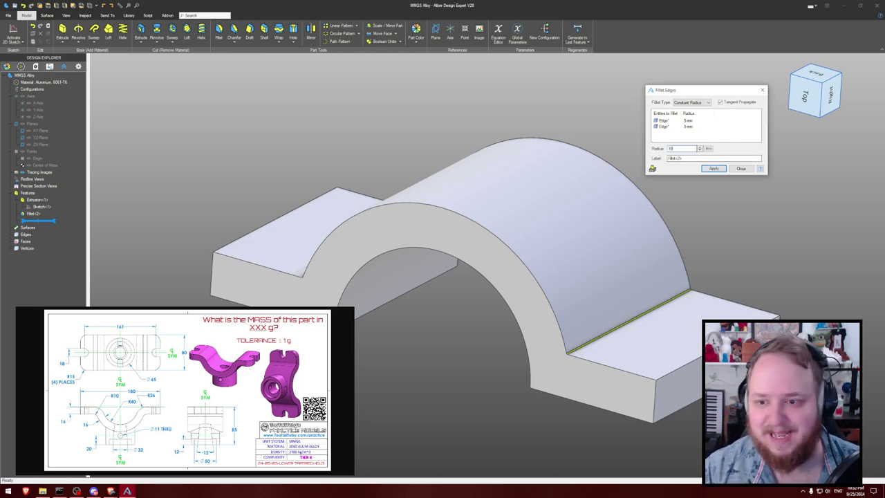
key(Return)
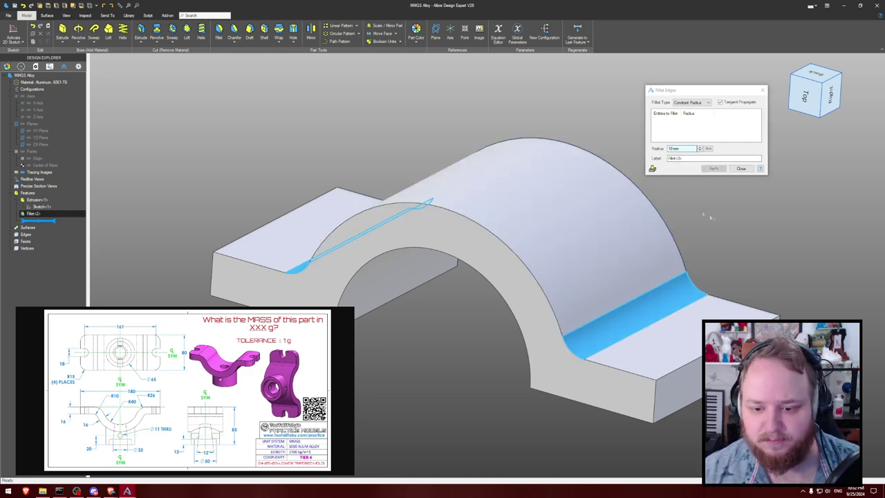
- Fillet the two inner edges where the arch's underside meets the flanges with a 26 mm radius
middle_drag(705, 216, 466, 286)
click(385, 304)
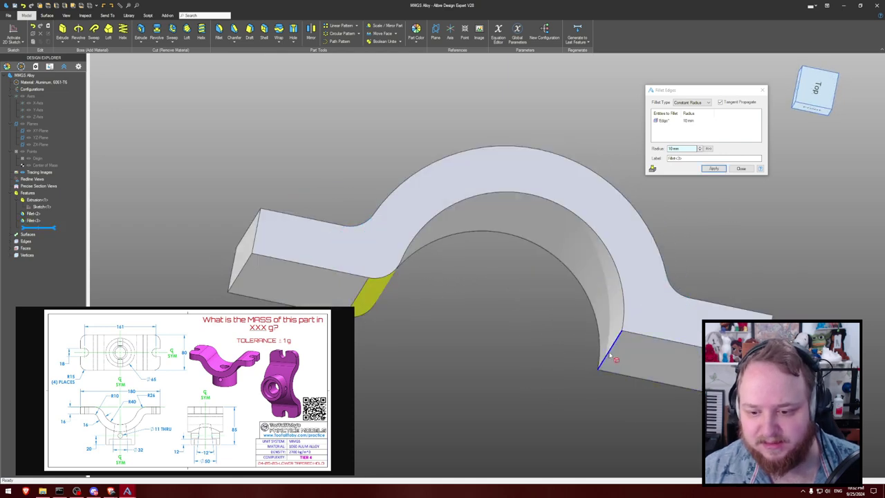
click(613, 352)
drag(690, 148, 628, 147)
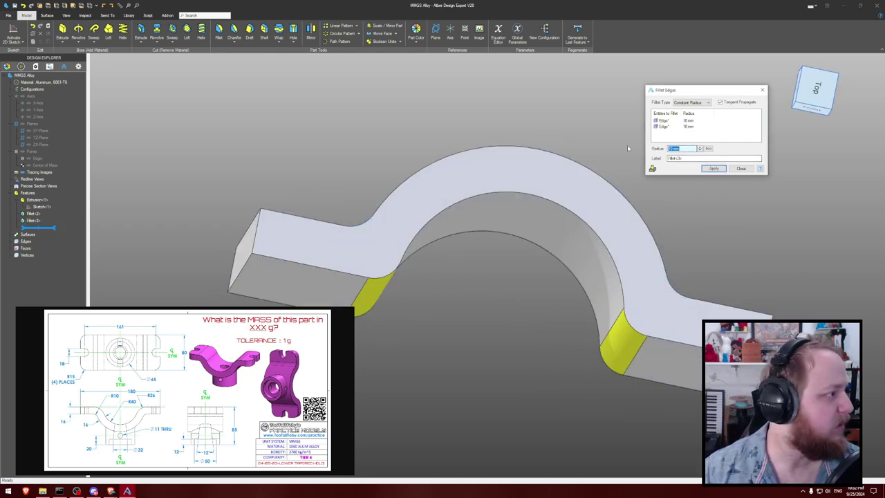
text(25)
key(Return)
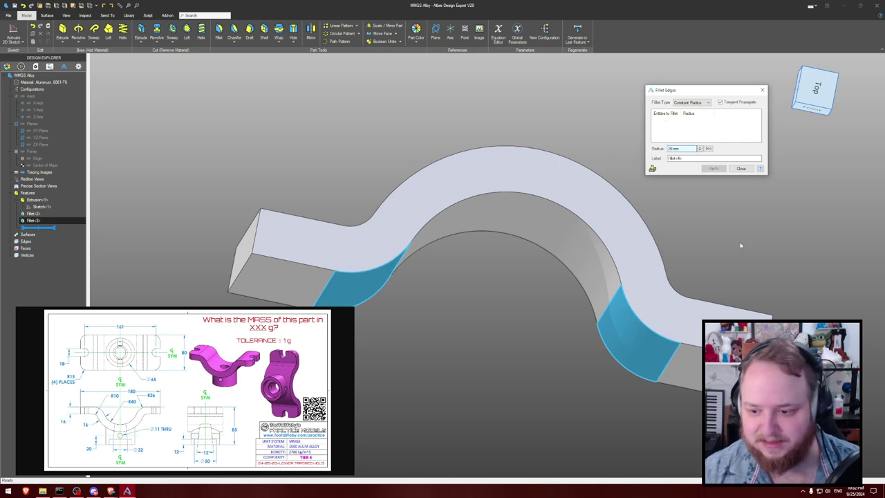
- Fillet the four outer corner edges of the two flanges with a 15 mm radius and finish filleting
click(712, 158)
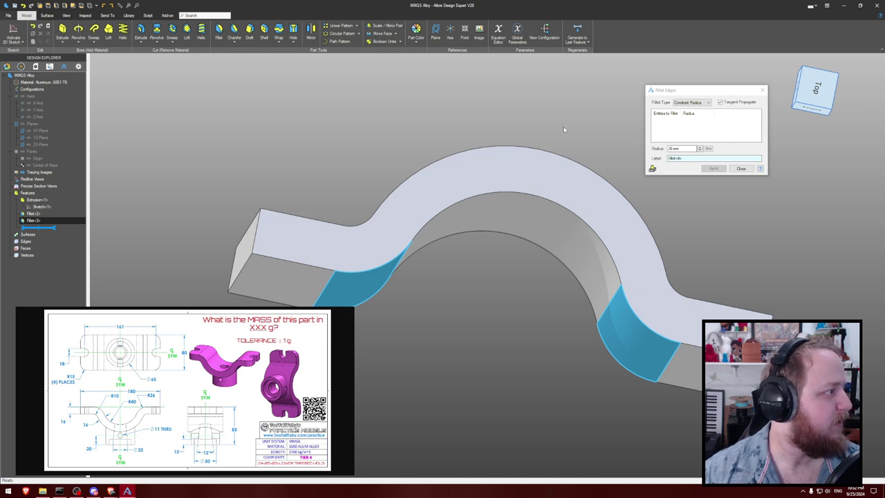
mouse_move(558, 130)
middle_down()
mouse_move(561, 144)
mouse_move(546, 123)
middle_up()
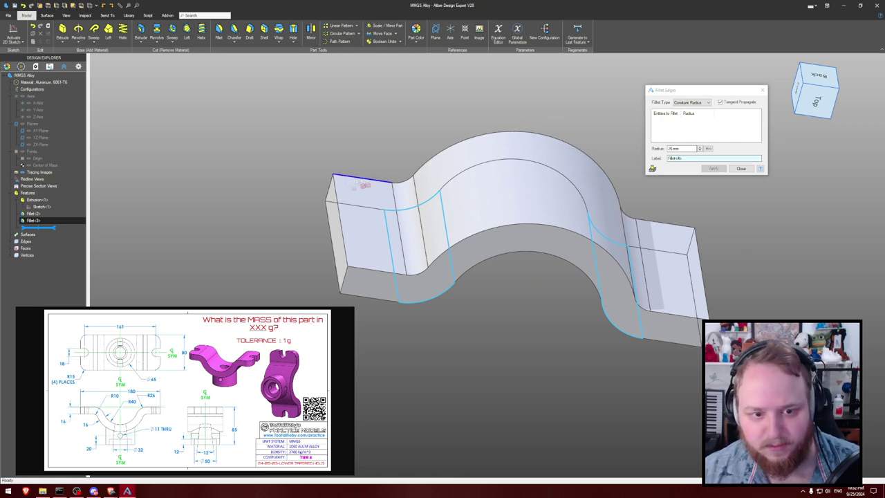
click(330, 190)
click(345, 279)
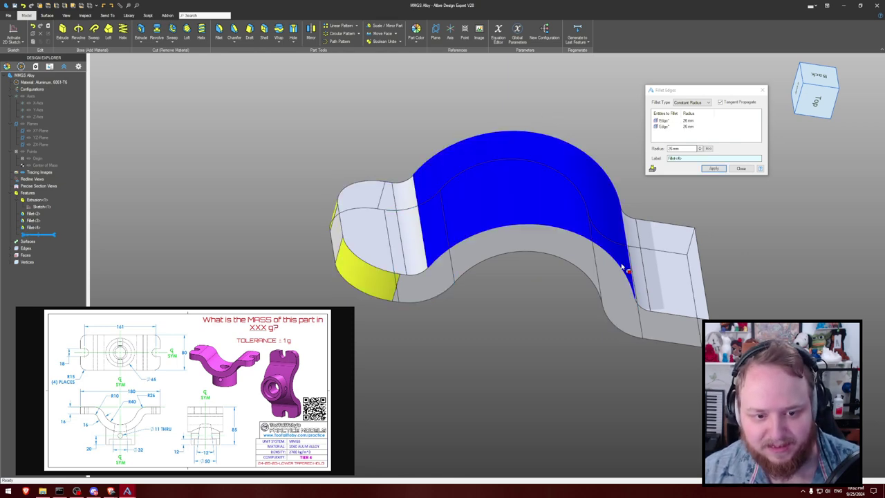
click(692, 241)
click(695, 283)
double_click(690, 149)
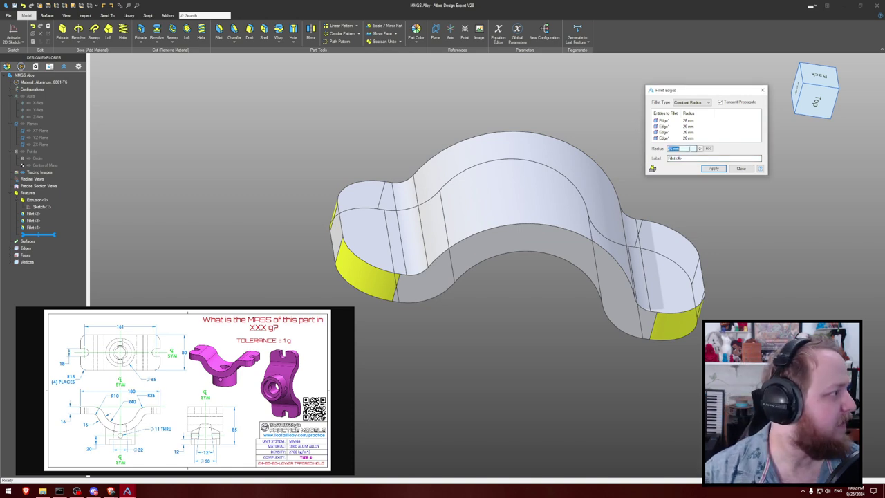
text(15)
key(Return)
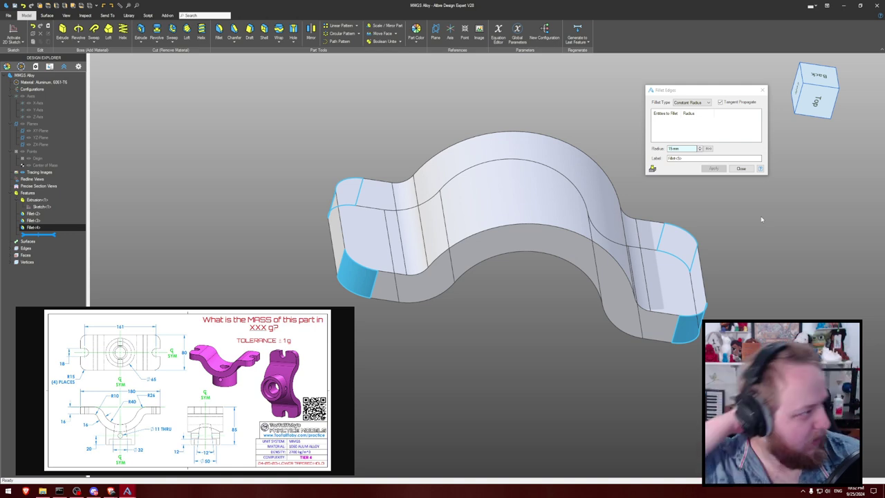
click(741, 168)
- Start a sketch on a flange's flat face and draw a semicircular arc of about 8 mm radius, open toward the outer edge
mouse_move(719, 176)
middle_down()
mouse_move(707, 166)
mouse_move(706, 180)
middle_up()
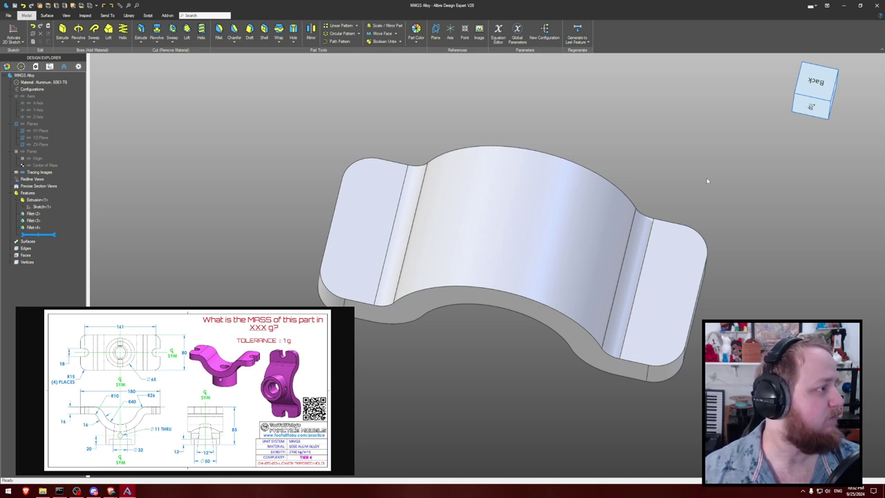
click(12, 32)
click(358, 229)
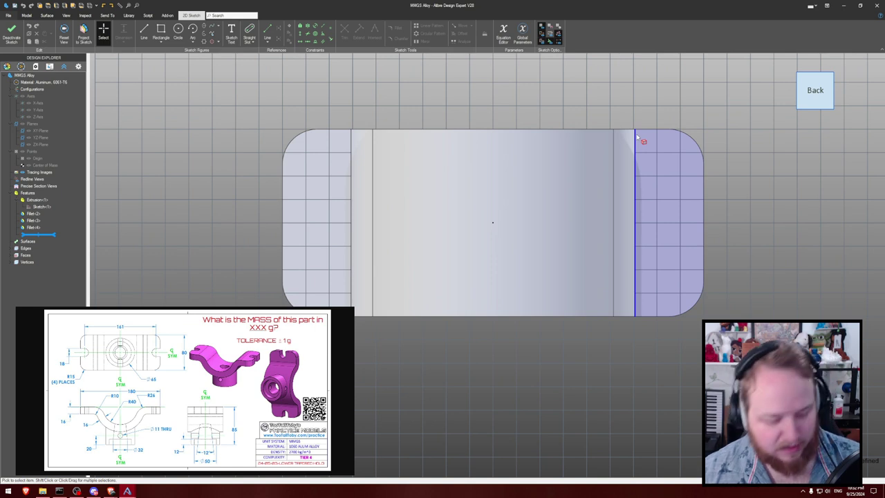
key(a)
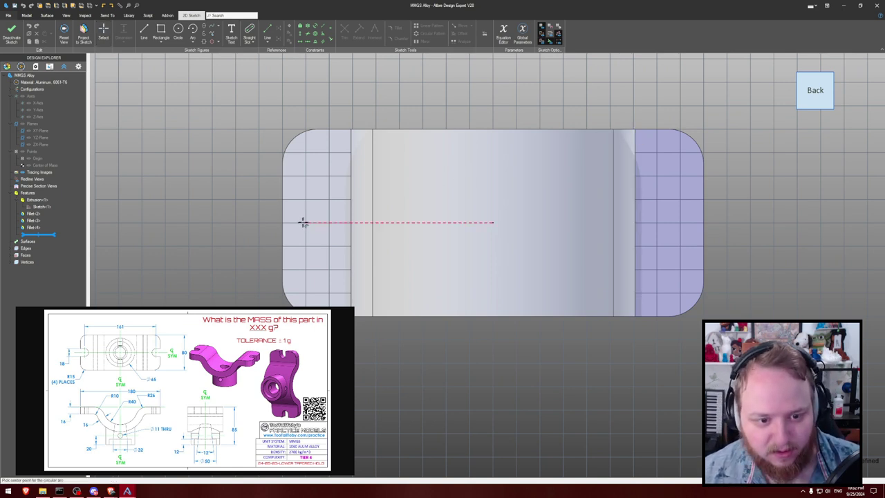
click(679, 222)
click(679, 205)
click(679, 240)
key(Escape)
- Align the arc's endpoints and centre vertically and set its radius to 18/2 (9 mm)
key(v)
click(680, 204)
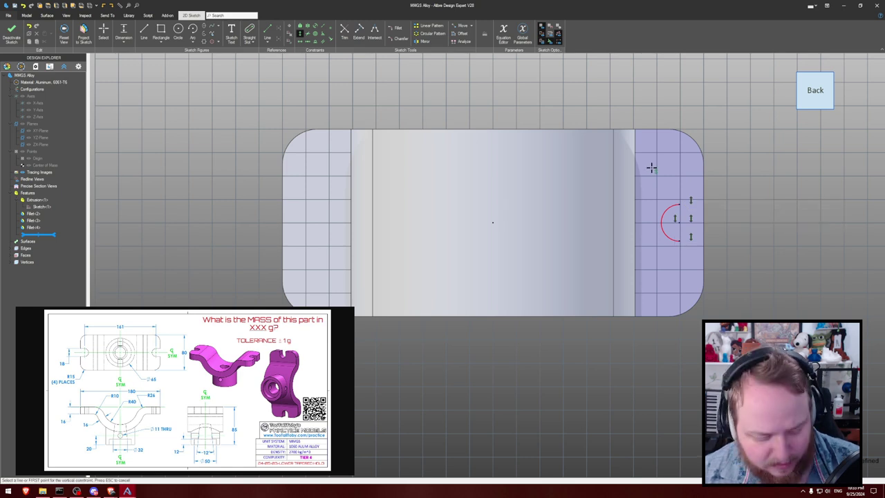
click(662, 210)
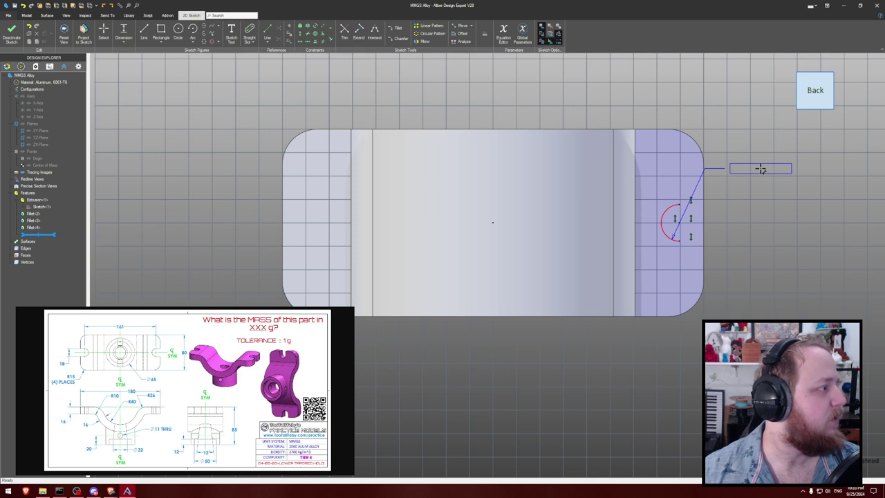
click(760, 168)
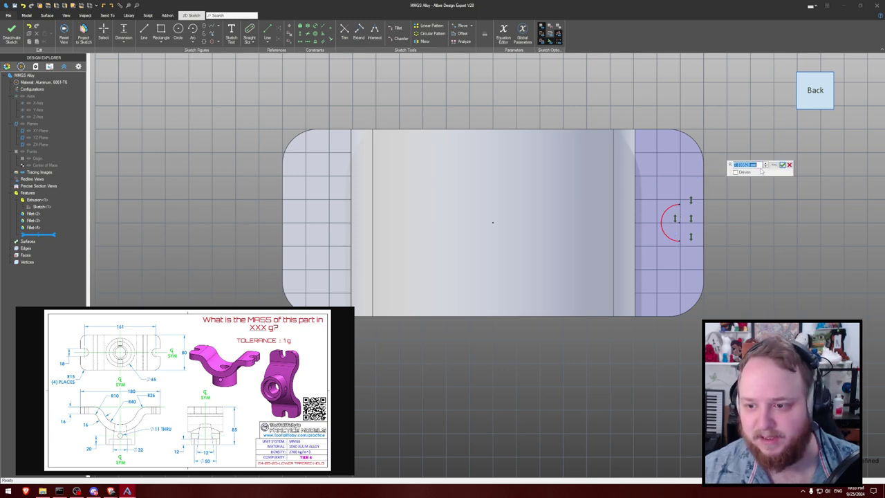
text(18/)
click(763, 165)
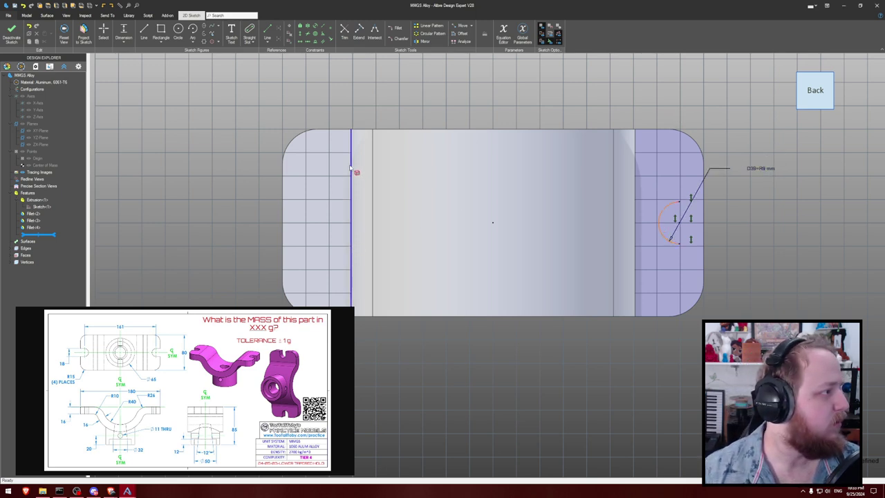
- Project the flange's straight outer edge beside the arc into the sketch
key(l)
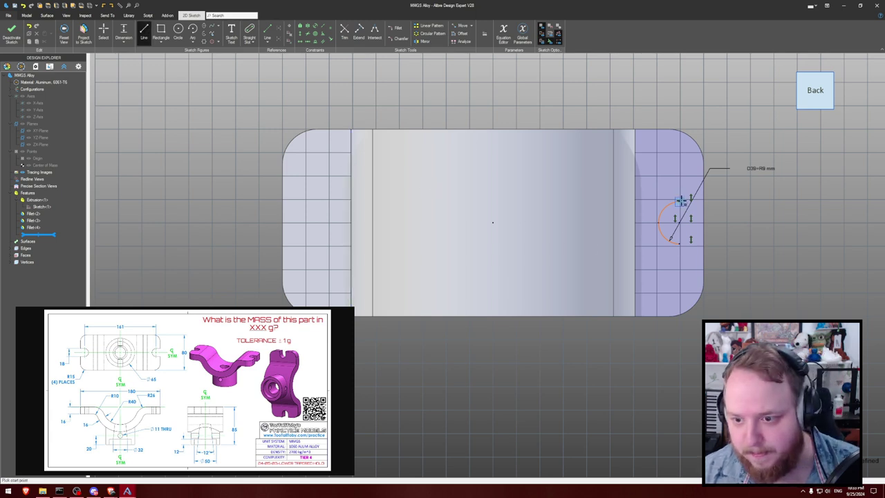
key(p)
click(703, 199)
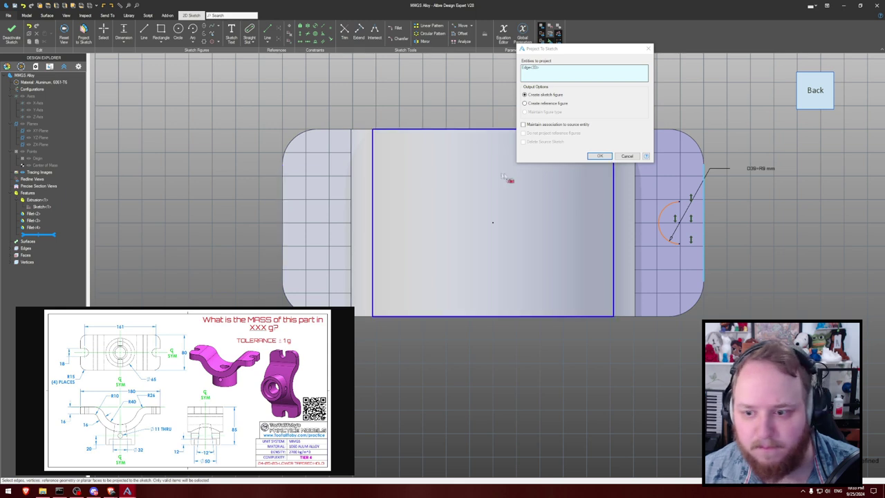
click(599, 155)
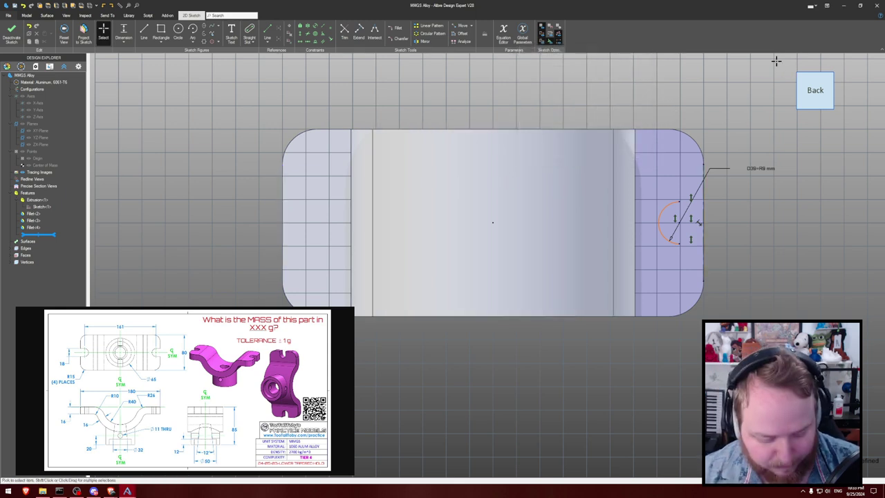
- Draw two horizontal lines from the arc's endpoints to the projected outer edge to form the slot's sides
key(l)
click(679, 201)
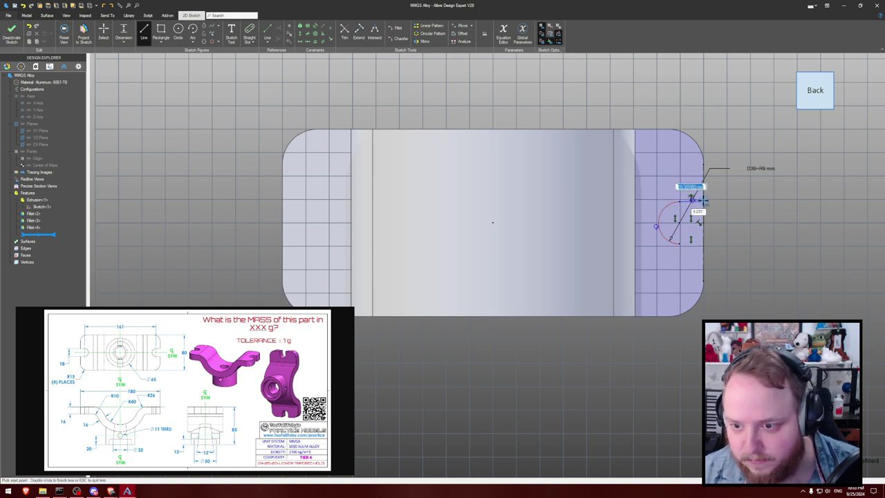
double_click(704, 201)
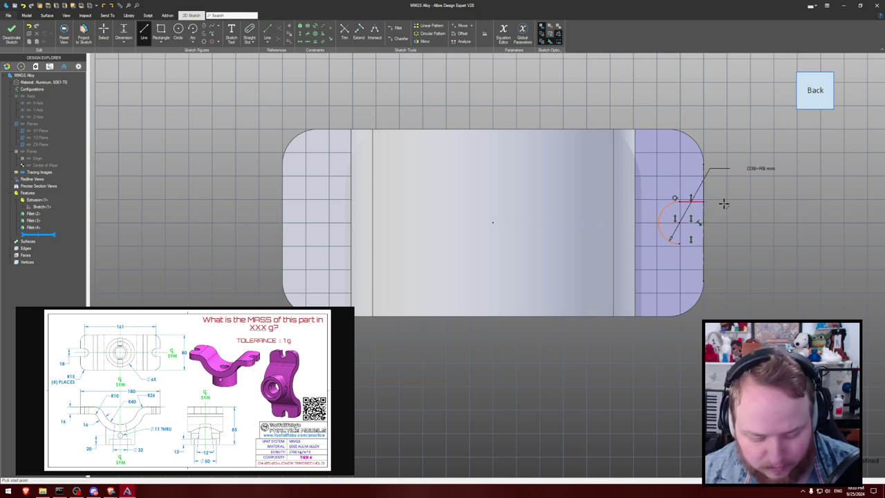
click(671, 239)
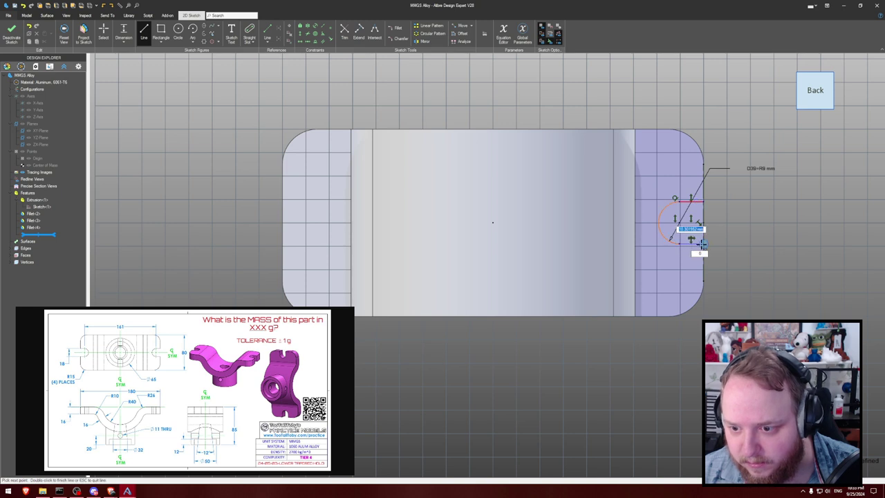
double_click(703, 242)
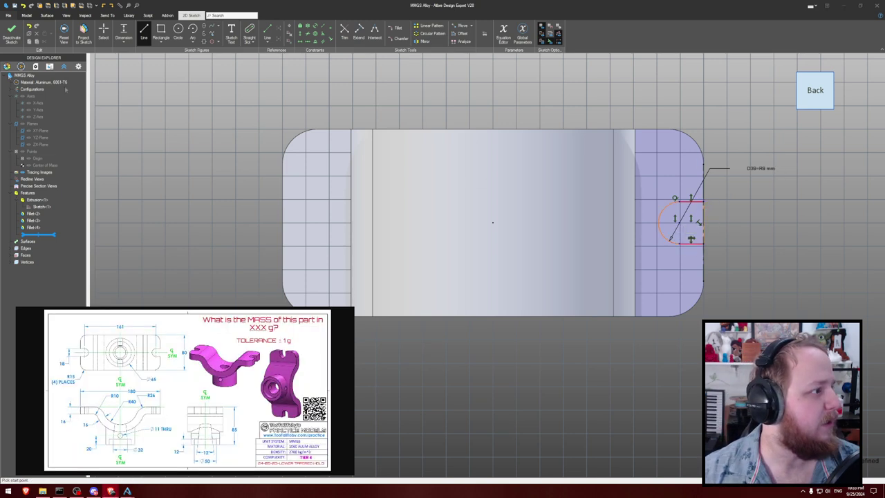
middle_drag(254, 115, 252, 114)
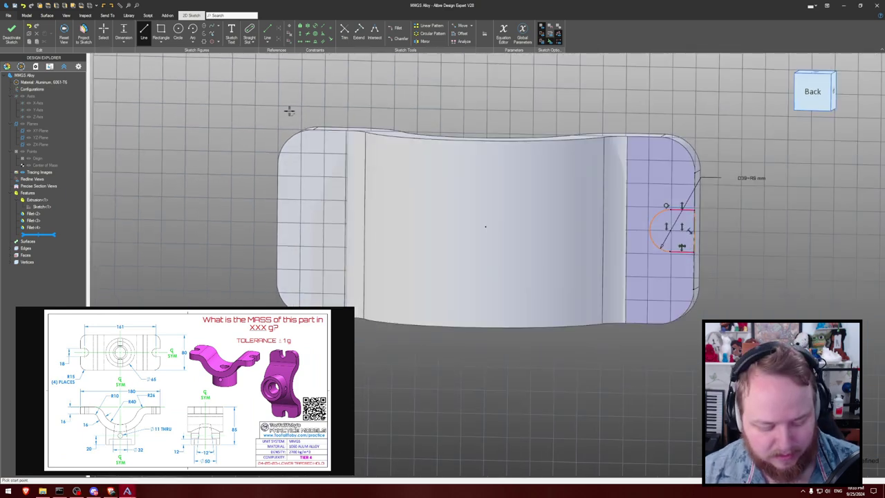
key(Escape)
- Dimension the horizontal distance from the origin to the slot arc's centre as 161/2 mm
scroll(630, 198, up, 3)
scroll(636, 199, up, 1)
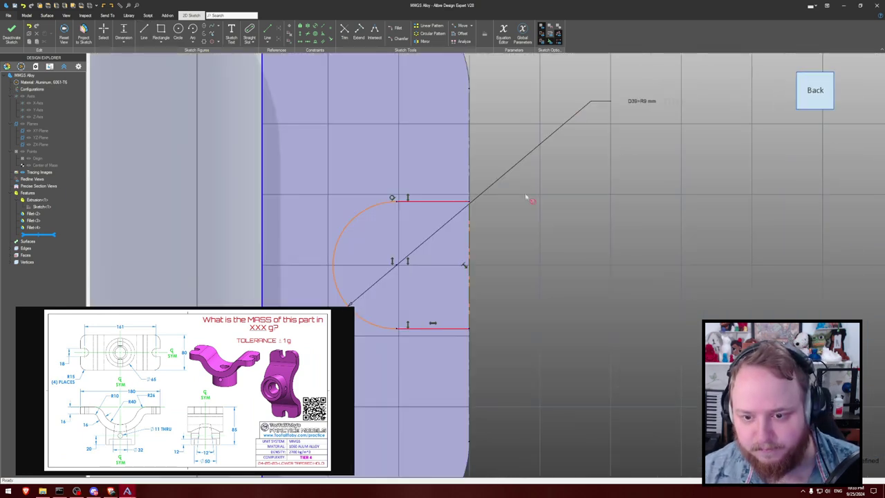
scroll(591, 207, down, 5)
scroll(591, 209, up, 1)
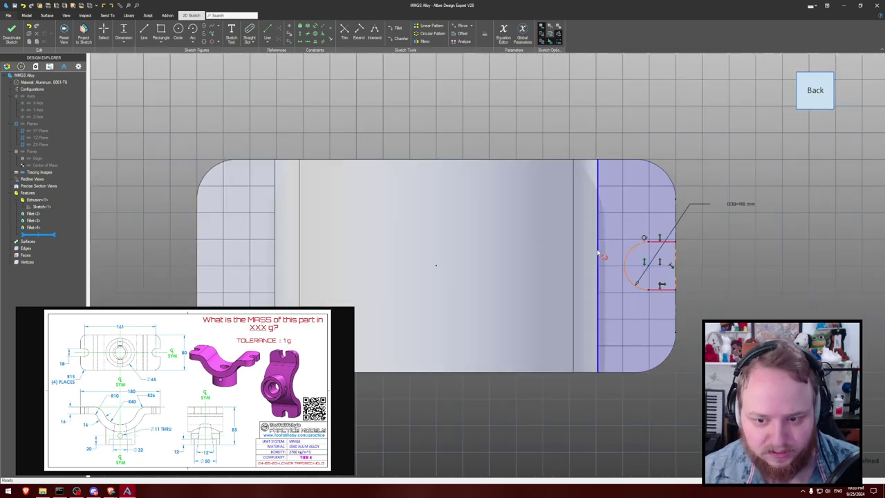
click(649, 265)
click(436, 265)
click(599, 108)
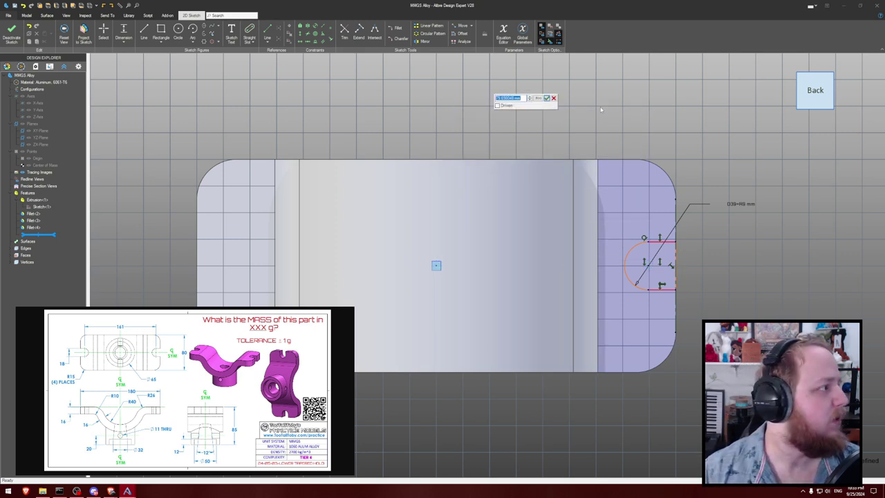
text(161/2)
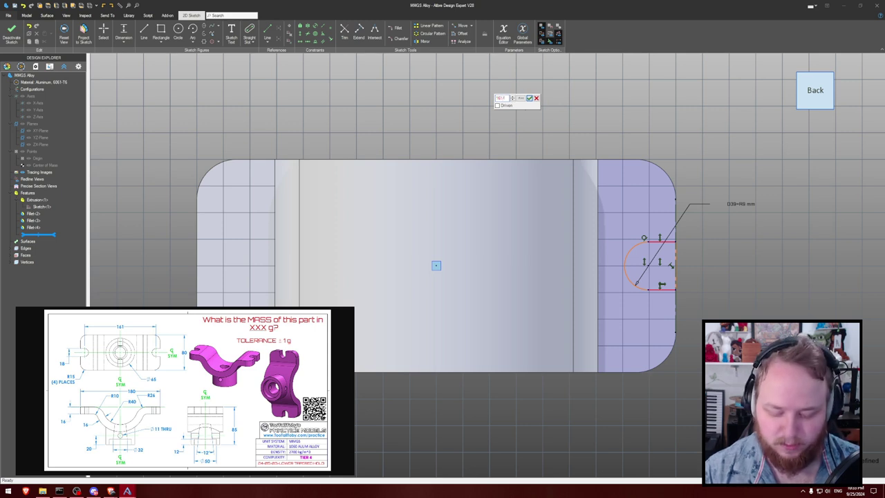
key(Return)
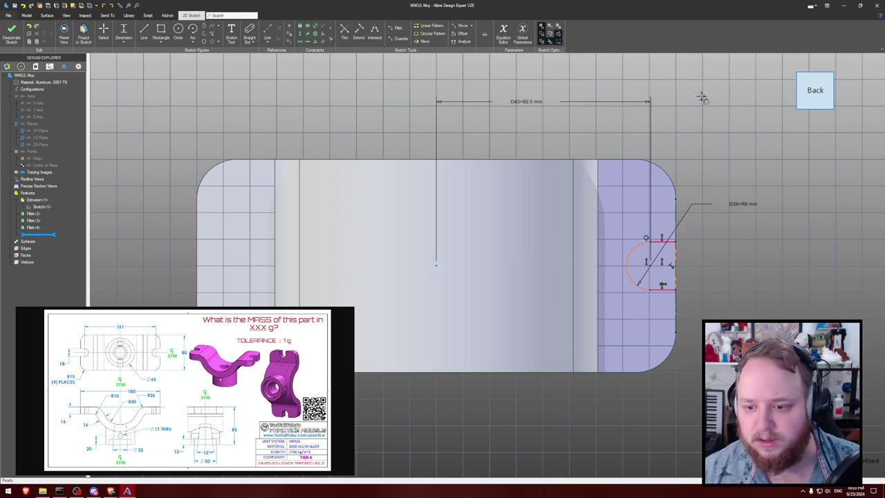
- Drag the slot profile off the centreline, and constrain its arc centre horizontally to the origin
key(Escape)
mouse_move(649, 243)
mouse_down()
mouse_move(649, 257)
mouse_move(649, 227)
mouse_up()
key(h)
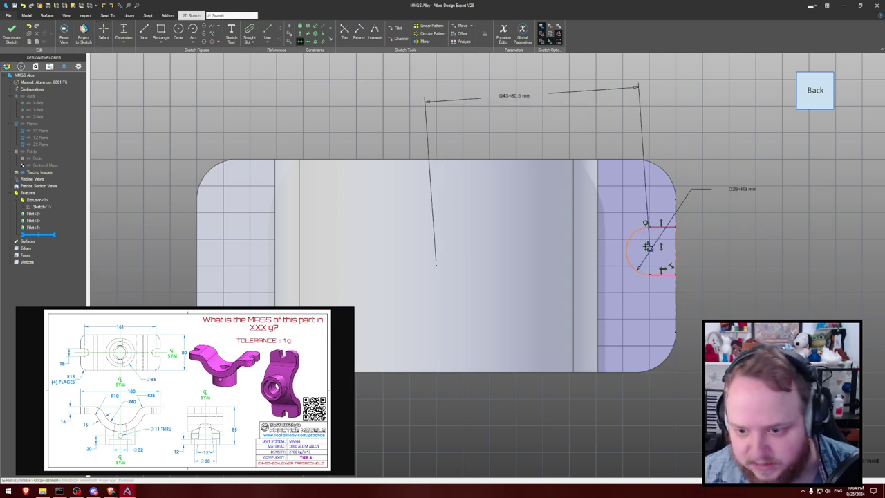
click(437, 263)
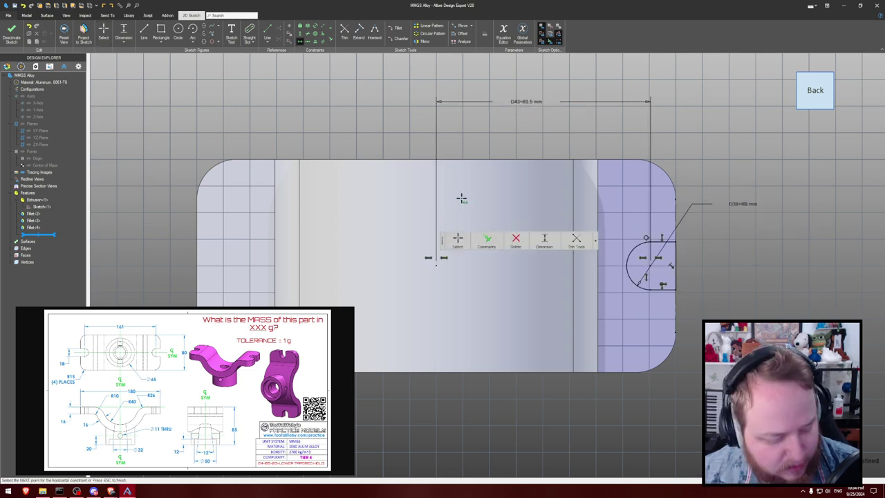
- Mirror the complete slot profile about the vertical centreline to the opposite flange
key(Escape)
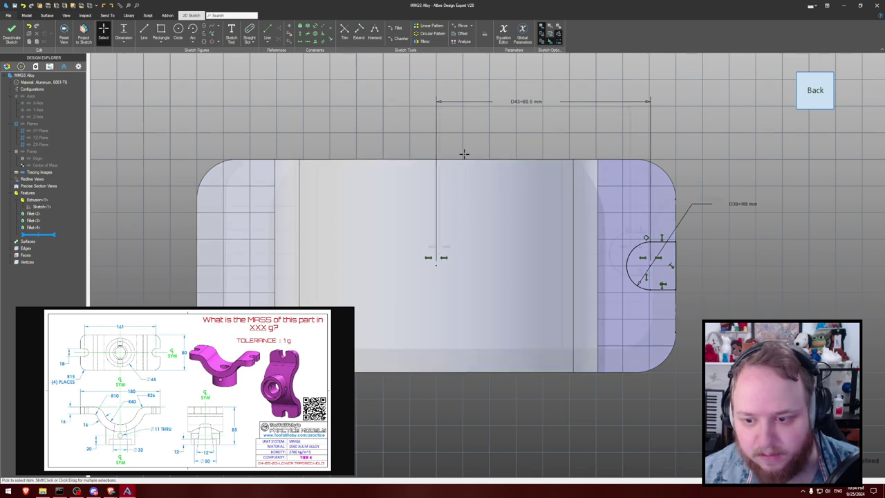
scroll(464, 153, down, 2)
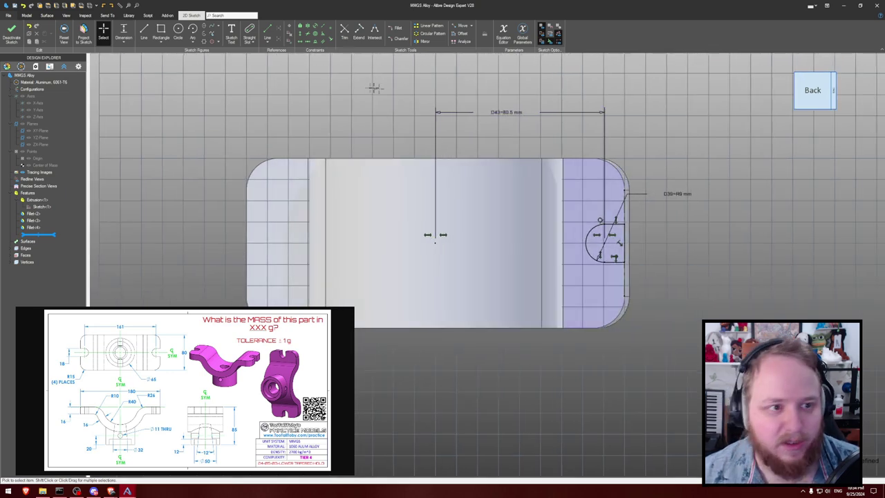
mouse_move(502, 128)
mouse_down()
mouse_move(695, 351)
mouse_move(715, 357)
mouse_up()
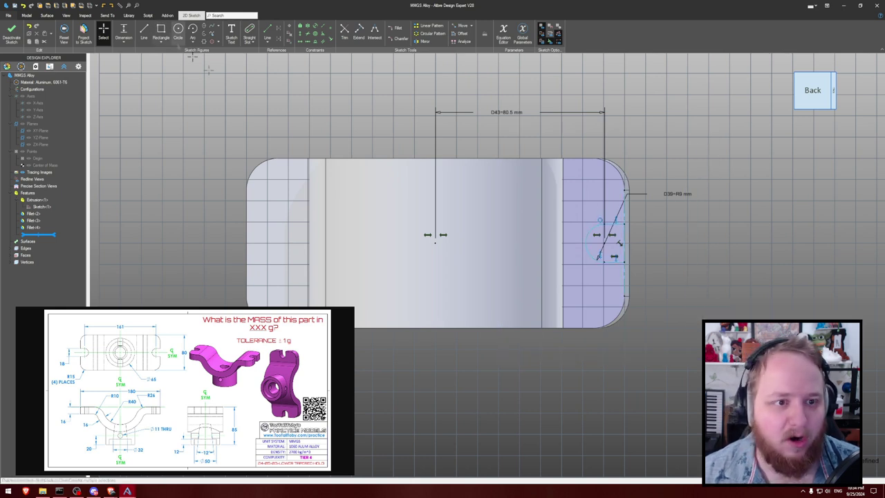
middle_drag(296, 104, 295, 104)
key(ctrl+shift+r)
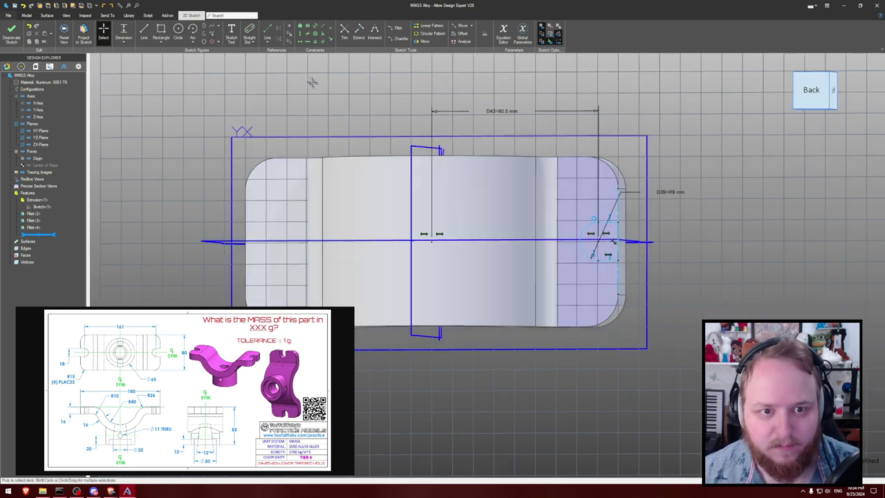
click(418, 43)
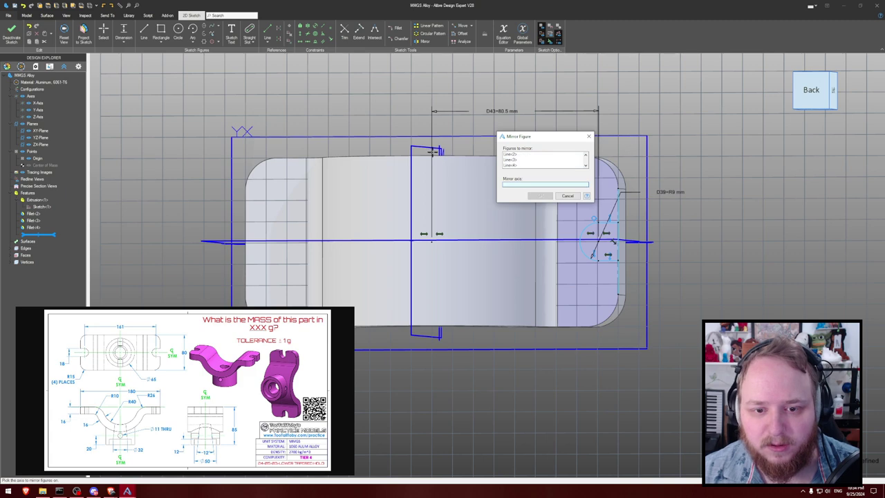
middle_drag(457, 101, 459, 121)
right_drag(458, 121, 441, 142)
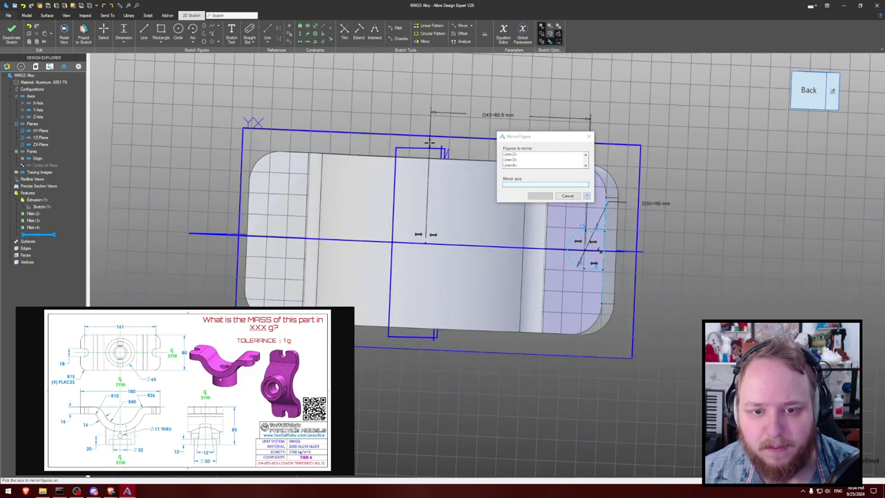
middle_drag(454, 118, 436, 126)
click(429, 155)
click(539, 195)
click(540, 195)
- Cut both slot profiles through all of the bracket's material
right_drag(468, 107, 536, 113)
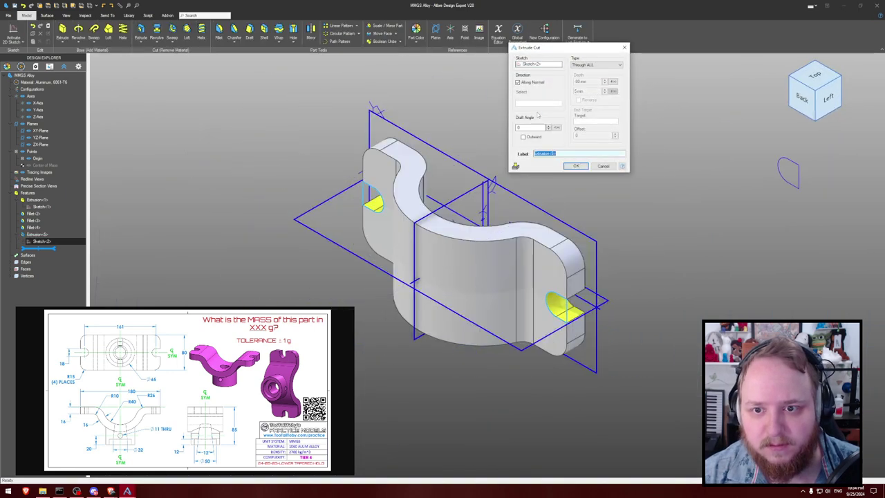
key(Return)
click(535, 106)
key(ctrl+shift+p)
mouse_move(538, 100)
middle_down()
mouse_move(541, 117)
mouse_move(555, 97)
middle_up()
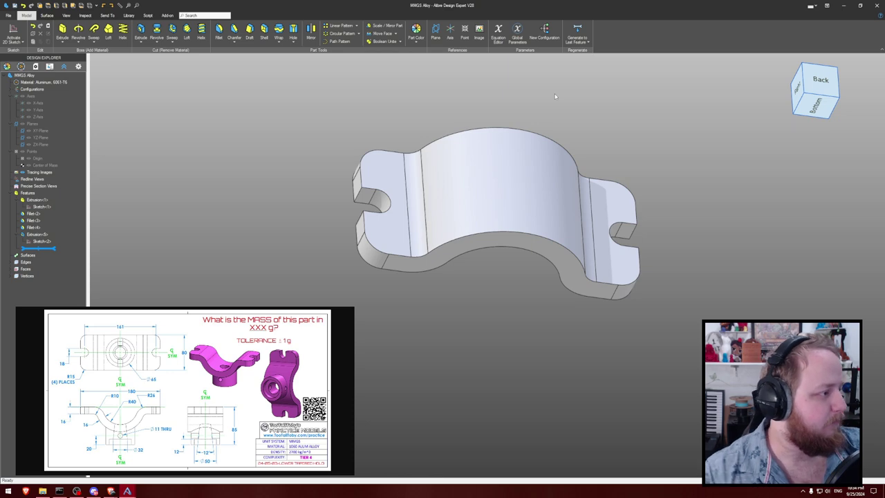
- Create a reference plane offset 85 mm from the flange's bottom face, reversed toward the outer side of the arch
middle_drag(499, 96, 477, 82)
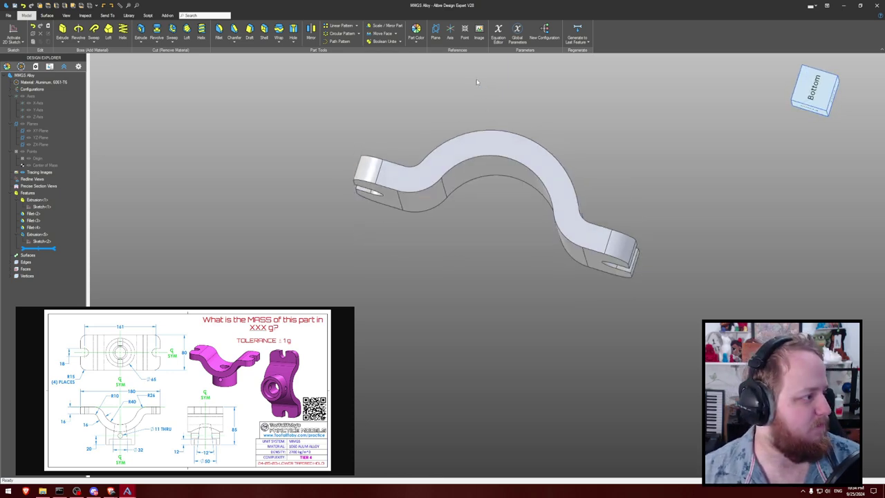
middle_drag(474, 81, 552, 102)
click(435, 31)
click(392, 194)
text(85)
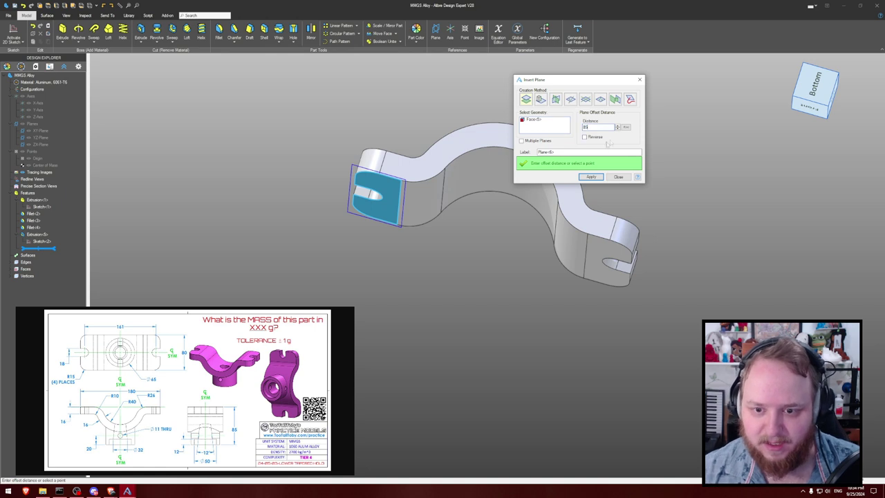
click(589, 151)
click(584, 137)
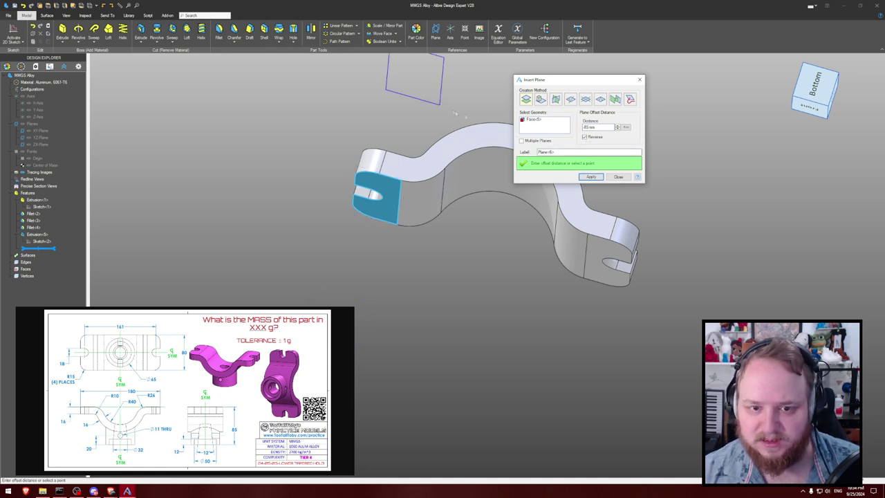
click(591, 177)
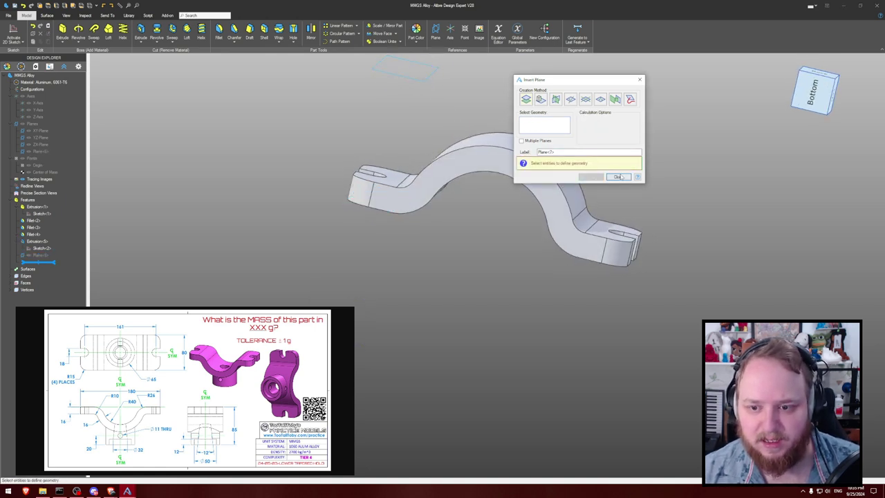
click(618, 176)
- Sketch a 65 mm diameter circle centred on the origin on the new offset plane
middle_drag(636, 148, 460, 126)
click(13, 31)
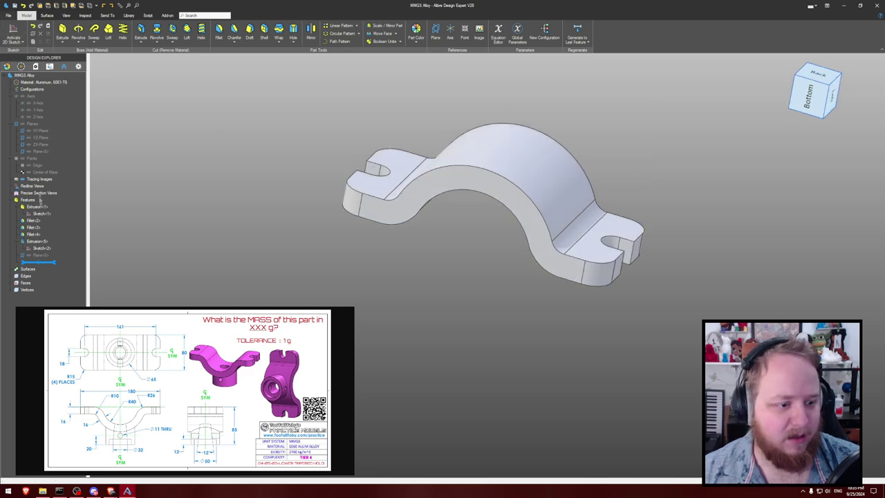
key(c)
click(436, 232)
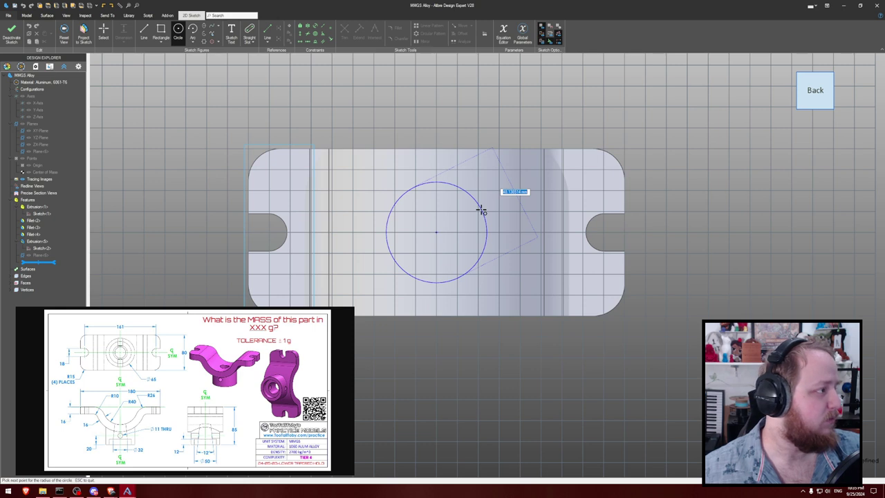
text(65)
key(Return)
- Extrude the 65 mm circle as a boss up to the arch's outer curved face, using To Geometry
middle_drag(500, 95, 489, 93)
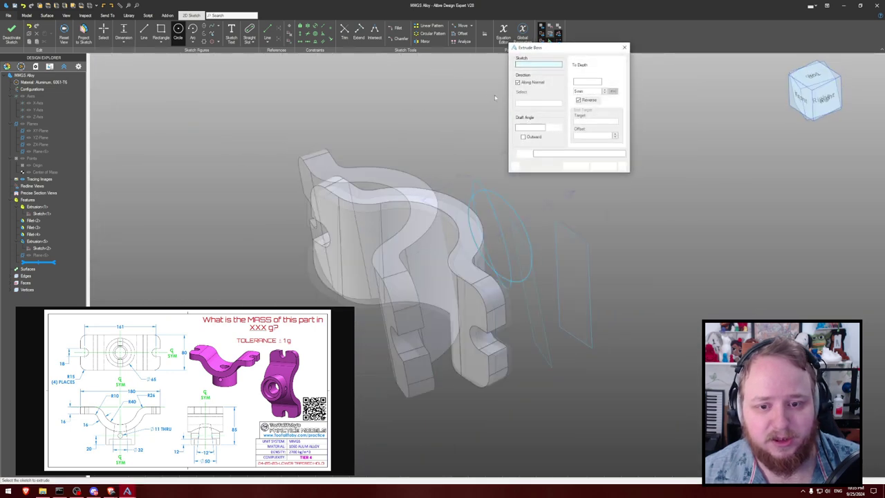
click(596, 65)
click(583, 90)
middle_drag(681, 117, 553, 200)
click(435, 255)
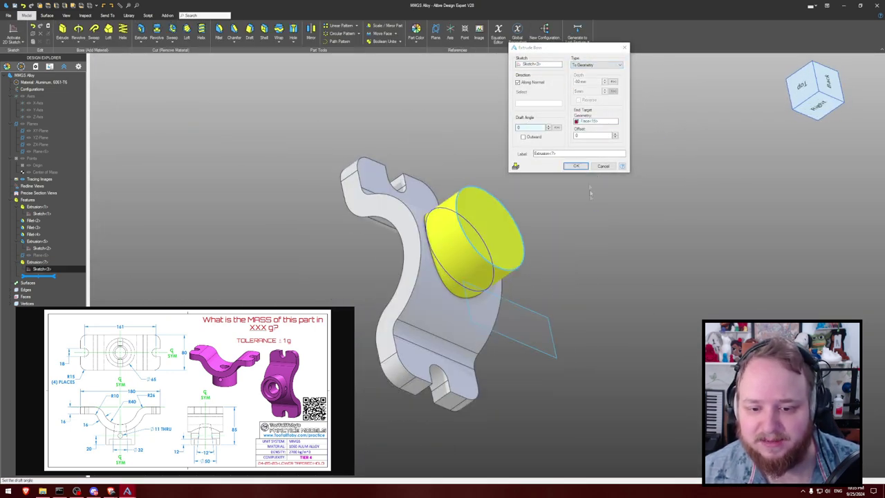
click(576, 166)
middle_drag(576, 166, 561, 201)
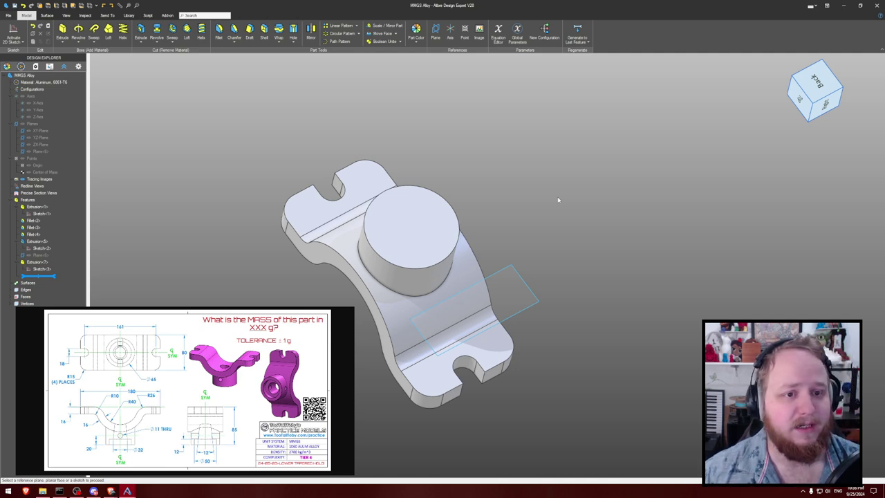
- Start a sketch on the mid-plane parallel to the arch's profile, and project the boss's top edge as a reference line
middle_drag(557, 199, 561, 154)
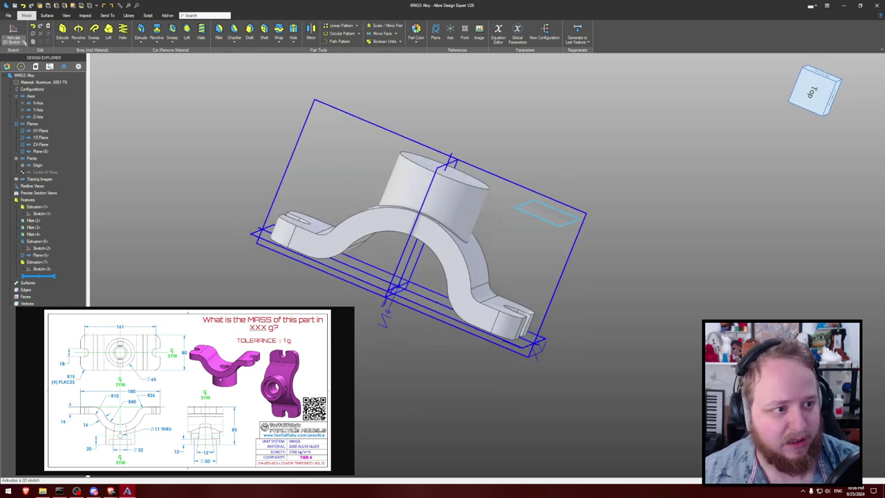
click(317, 118)
key(ctrl+k)
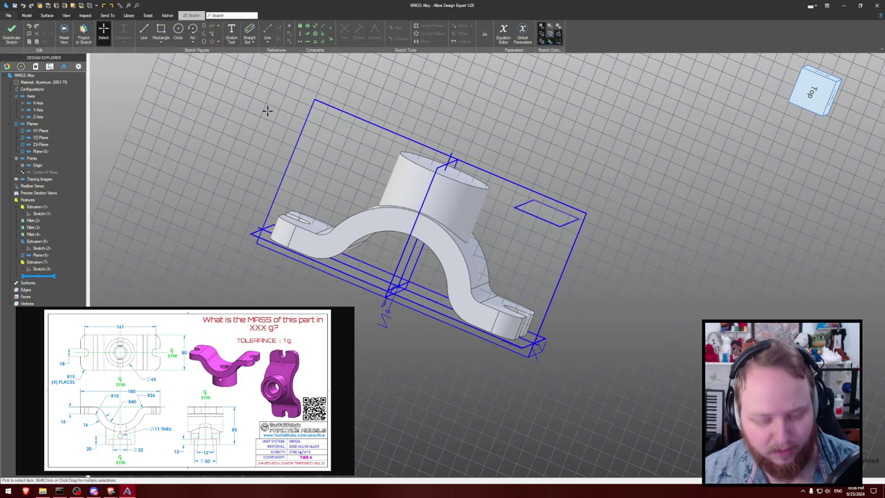
key(ctrl+shift+r)
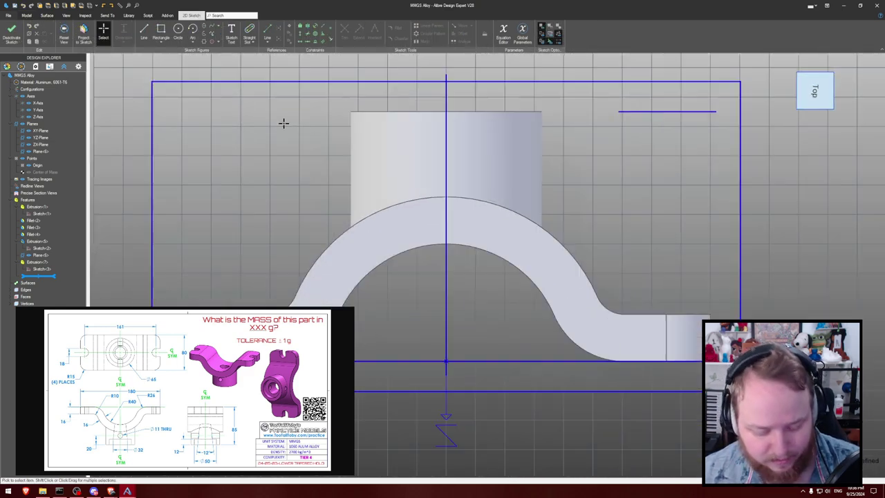
middle_drag(295, 131, 271, 138)
key(p)
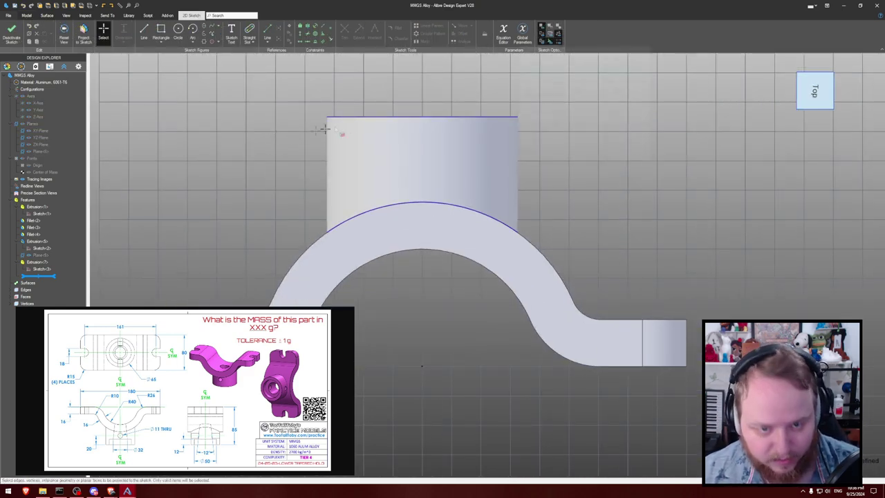
click(375, 116)
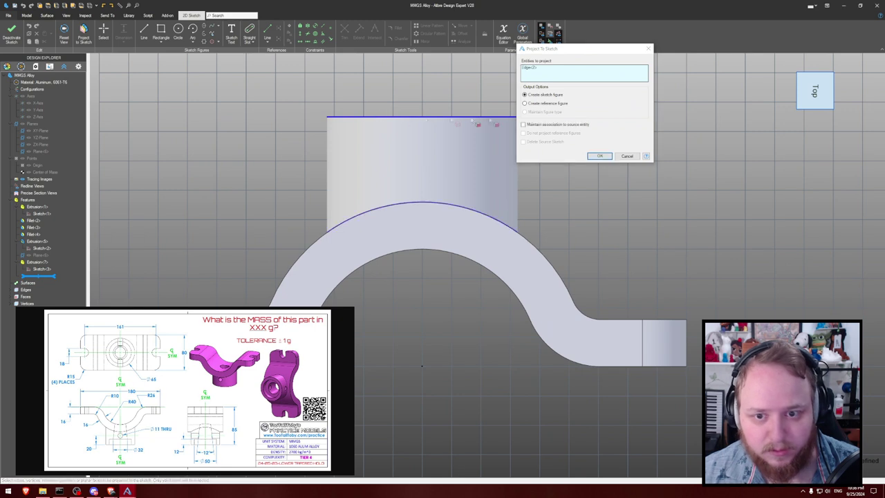
click(599, 155)
- Draw a closed four-sided half-bore profile from the projected line's midpoint, 16 mm wide along the top and reaching below the arch's inner surface
key(l)
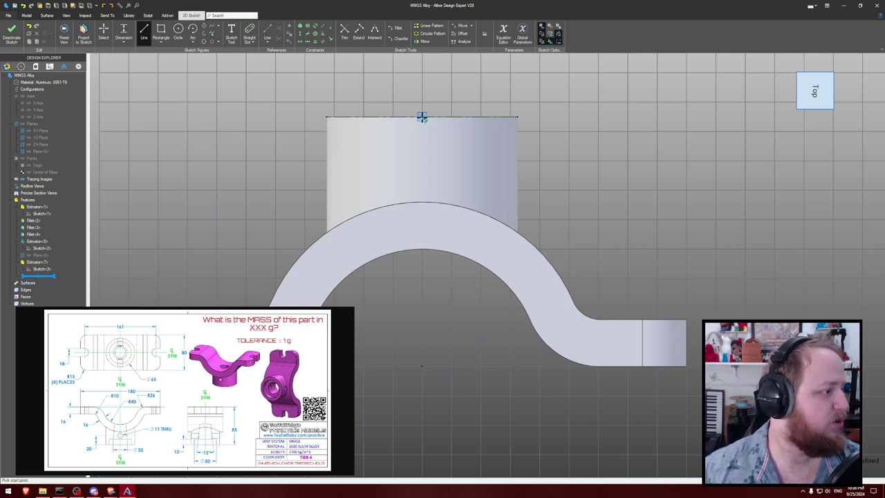
click(422, 116)
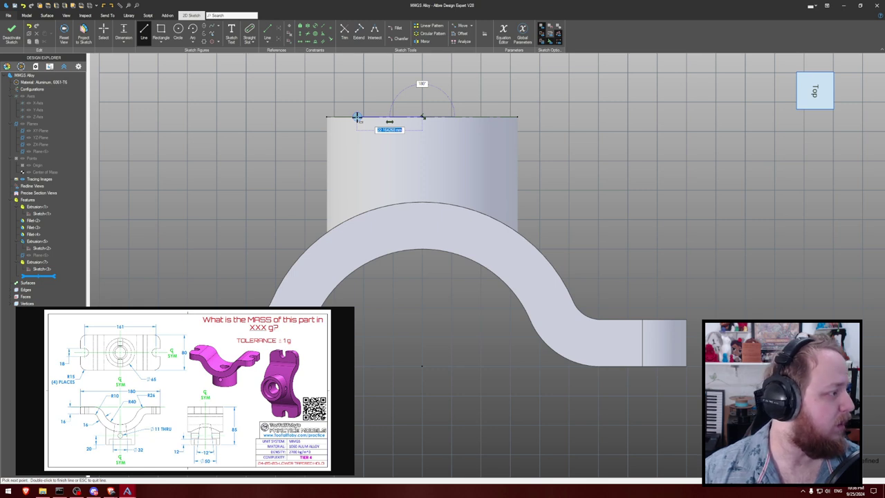
text(32.5)
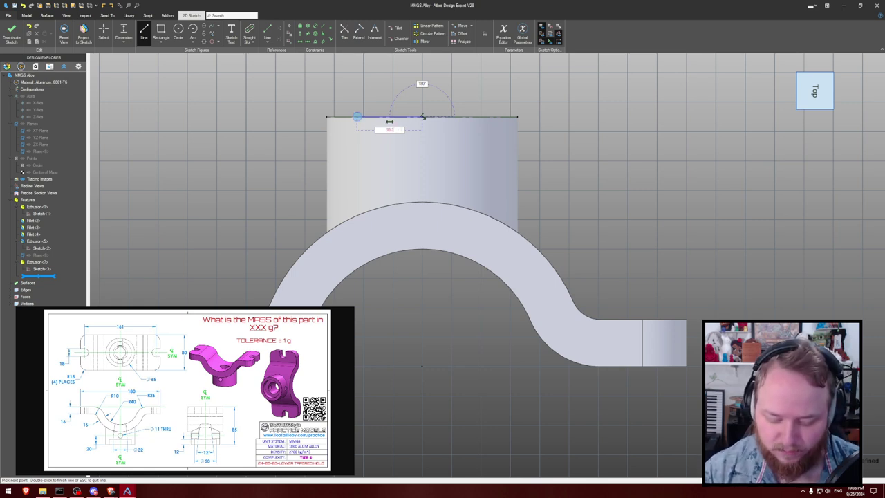
key(Return)
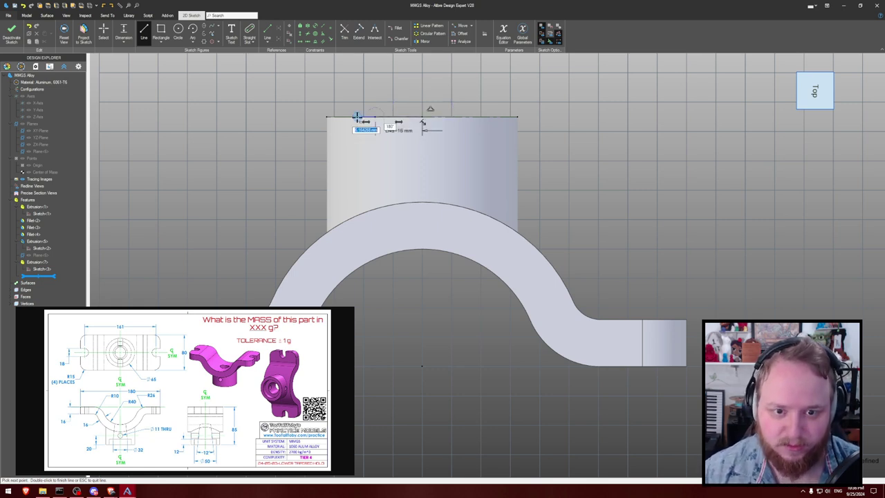
click(385, 269)
click(422, 268)
double_click(423, 118)
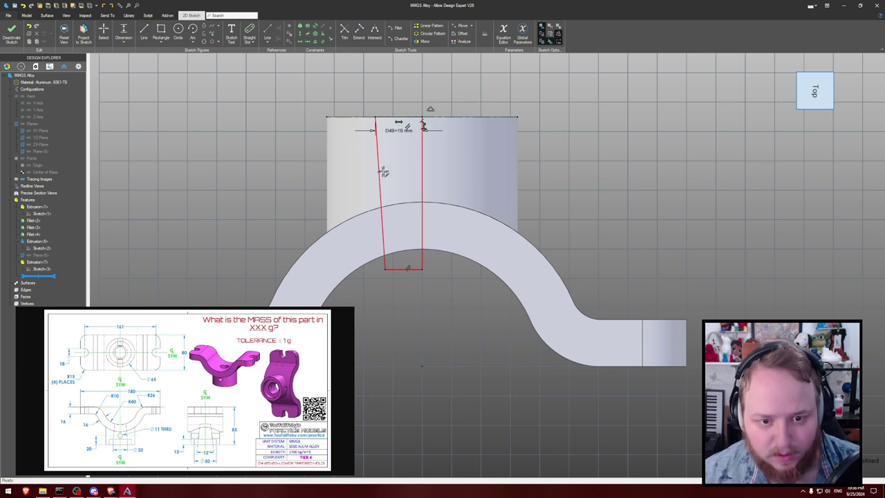
- Dimension the angle between the profile's slanted side and its vertical centre side as 6°
click(402, 86)
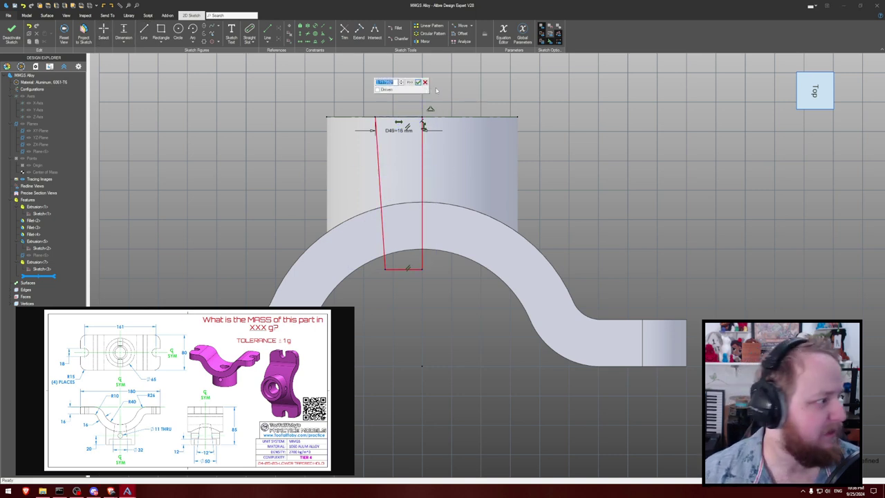
text(6)
key(Return)
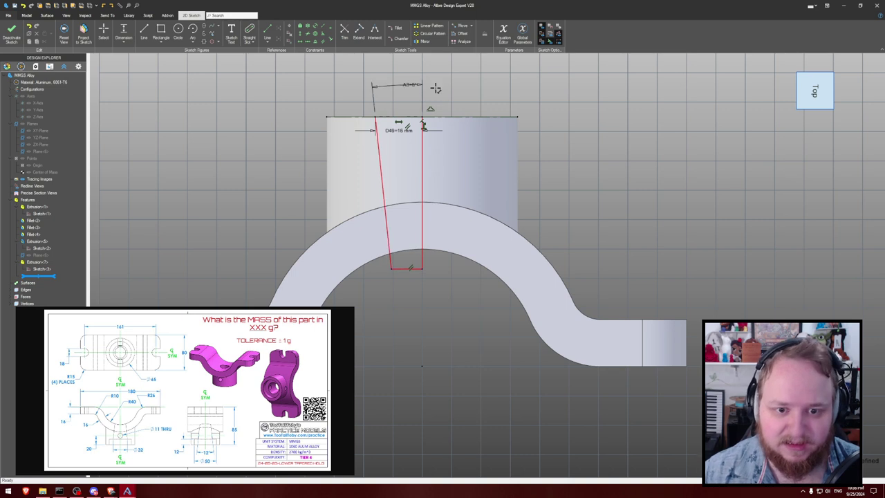
key(Escape)
- Move the profile's lower edge up slightly, and dimension the length of its vertical centre side
mouse_move(391, 271)
mouse_down()
mouse_move(394, 230)
mouse_move(393, 274)
mouse_move(391, 263)
mouse_up()
key(d)
click(425, 191)
click(444, 188)
key(Return)
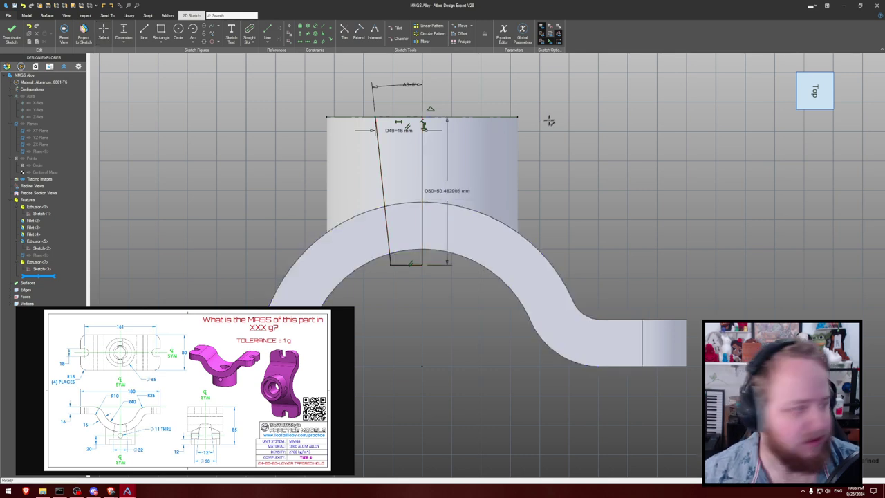
- Revolve-cut the tapered profile 360° about the boss's centre axis
middle_drag(573, 114, 570, 116)
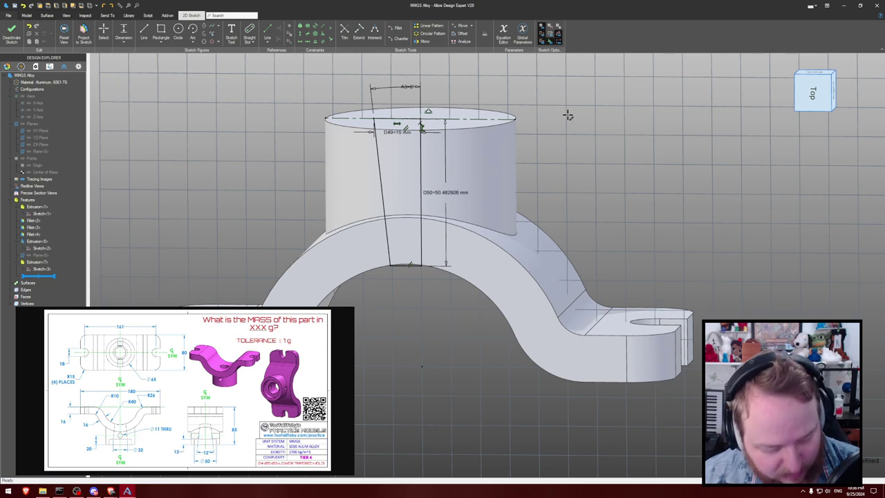
key(shift+r)
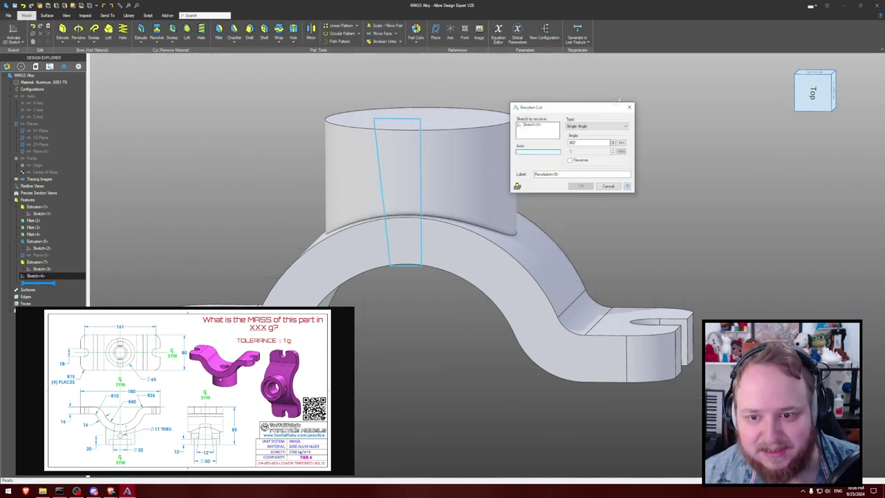
middle_drag(684, 130, 622, 152)
key(ctrl+shift+p)
click(400, 102)
click(580, 186)
middle_drag(731, 174, 633, 160)
key(ctrl+shift+p)
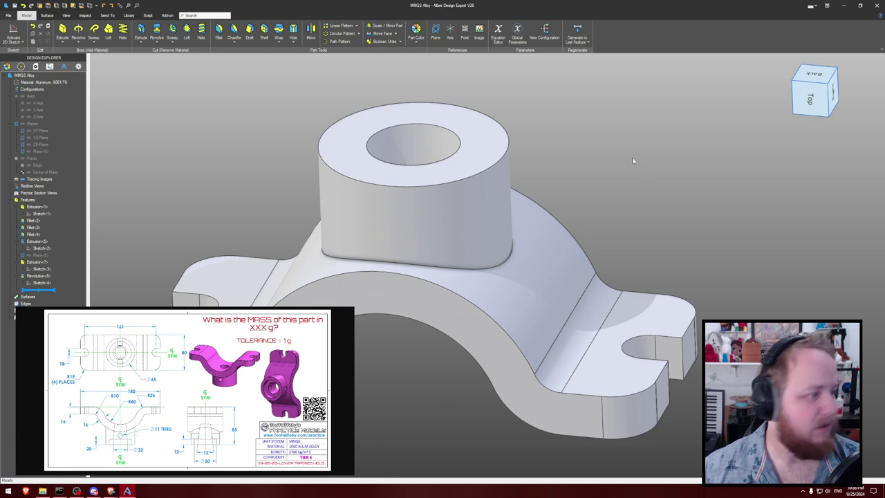
- Sketch a 50 mm diameter circle centred on the boss's end face, and extrude-cut it 12 mm deep as a counterbore
click(478, 148)
key(s)
key(c)
click(414, 144)
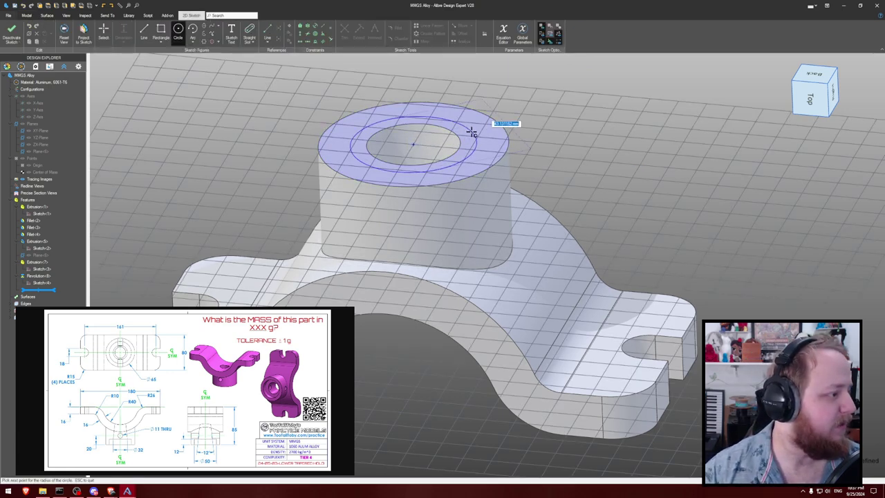
text(50)
key(Return)
key(x)
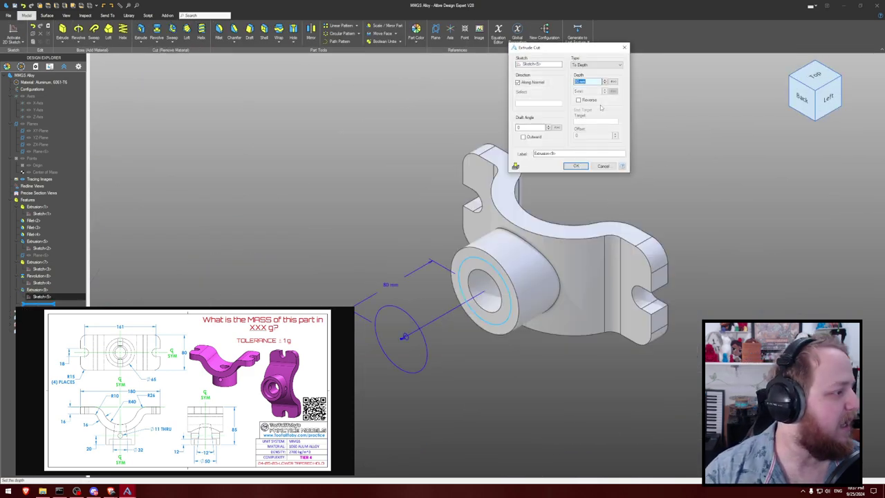
key(Return)
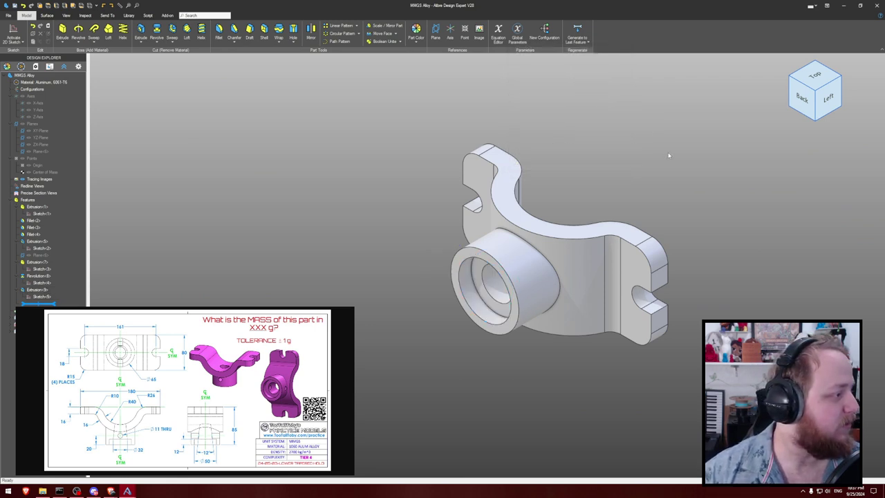
middle_drag(671, 154, 676, 124)
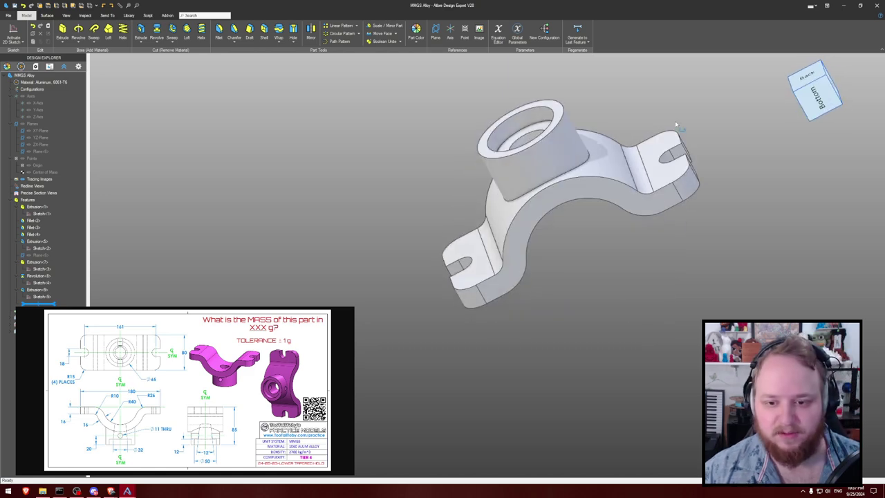
- Start a sketch on the bracket's mid-plane parallel to the arch profile, and draw an 11 mm diameter circle on the boss
key(ctrl+shift+p)
middle_drag(553, 133, 476, 118)
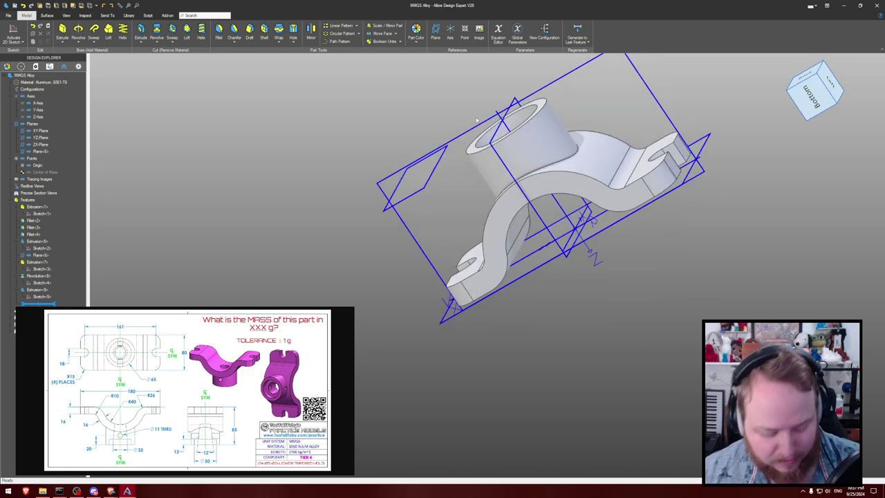
click(591, 74)
key(c)
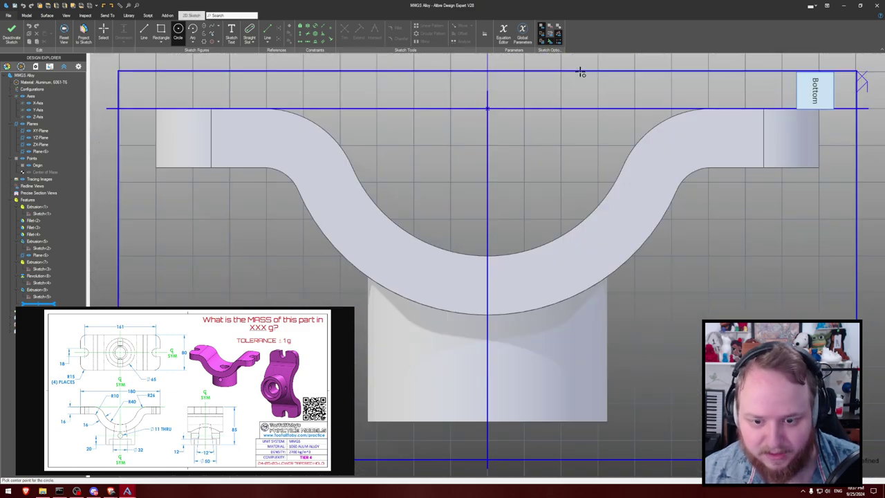
scroll(486, 367, down, 1)
click(486, 369)
text(11)
key(Return)
- Constrain the 11 mm circle's centre vertically in line with the origin
key(v)
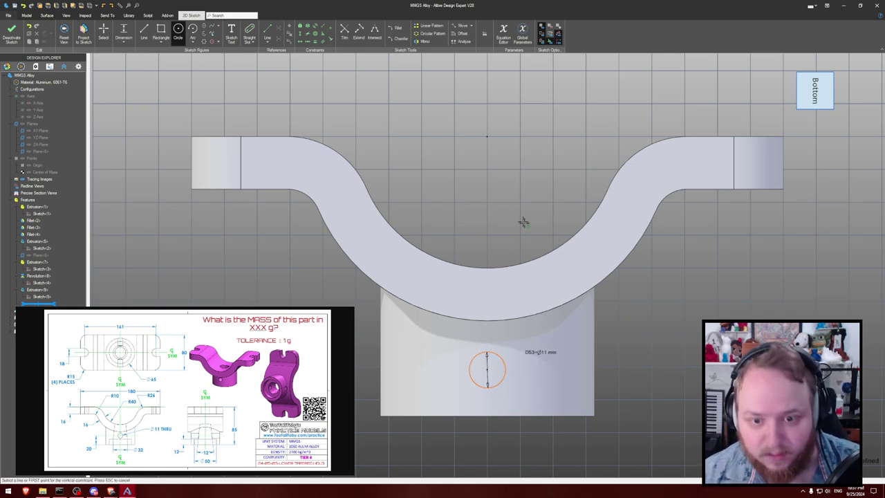
click(486, 136)
click(486, 369)
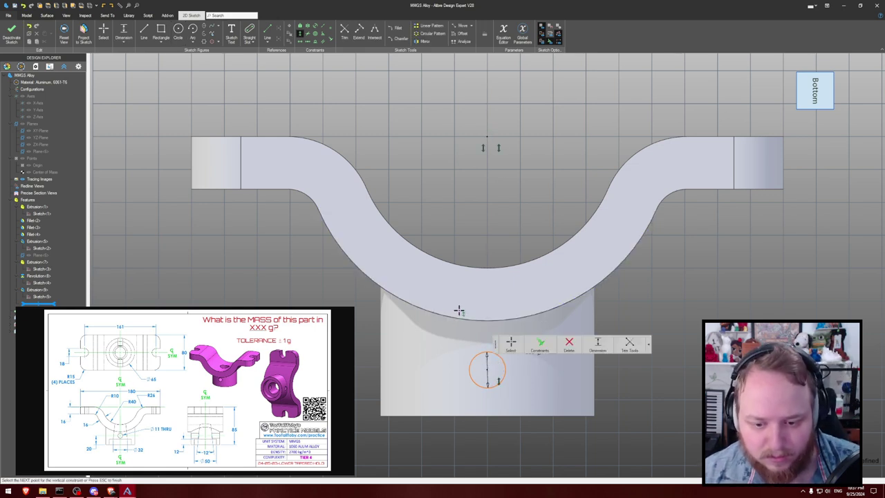
key(Escape)
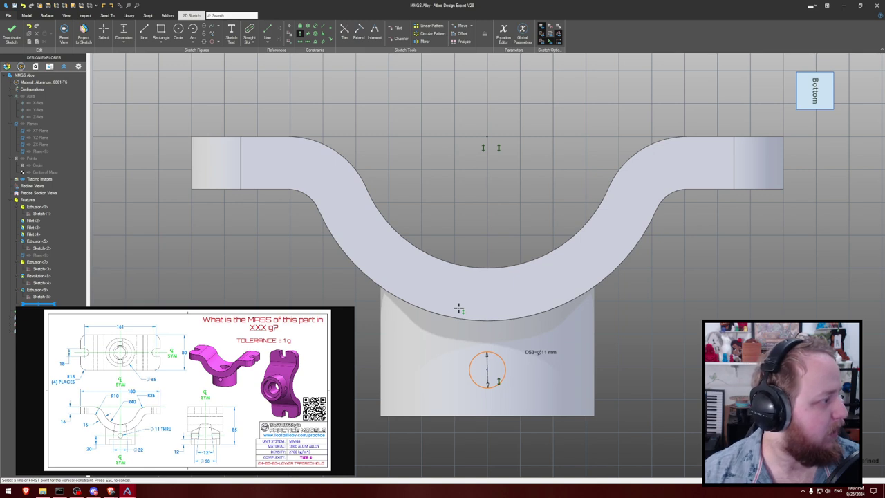
key(Escape)
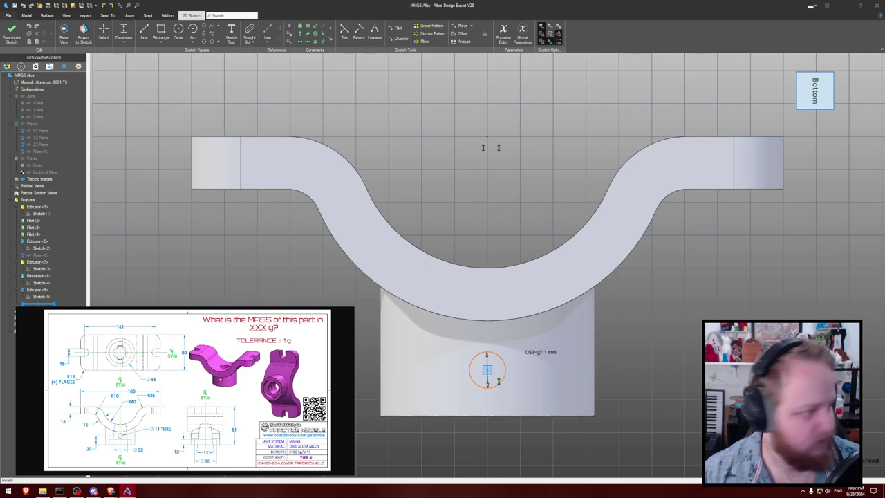
- Position the 11 mm circle's centre 20 mm from the boss's end face, and extrude-cut it through both boss walls
drag(486, 370, 487, 351)
key(x)
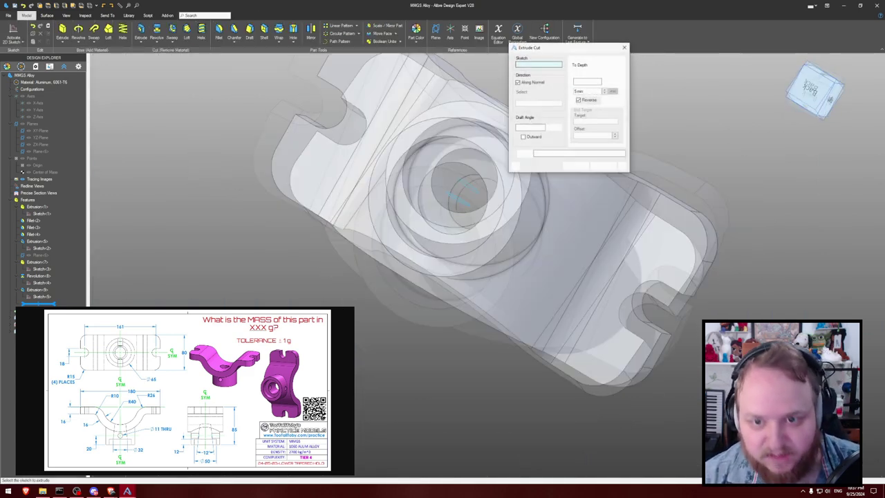
key(Return)
- Check the part's mass in its physical properties, and submit 861 as the mass on the Too Tall Toby practice page
key(p)
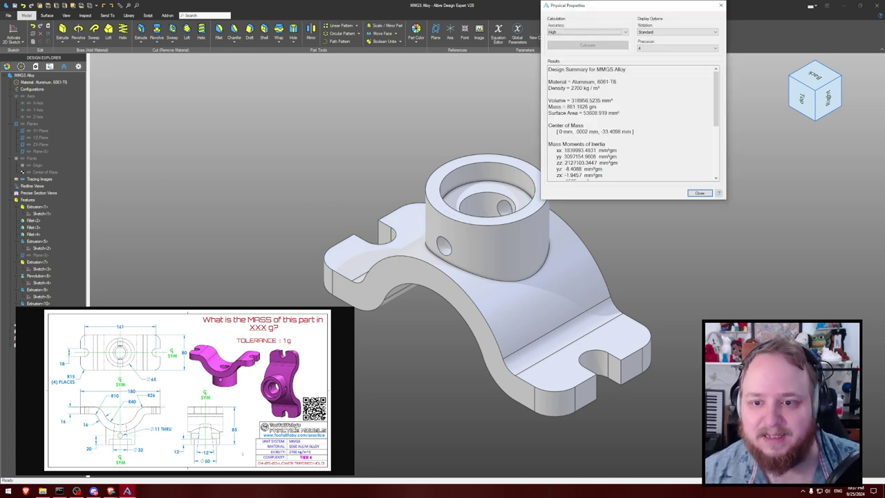
key(alt+Tab)
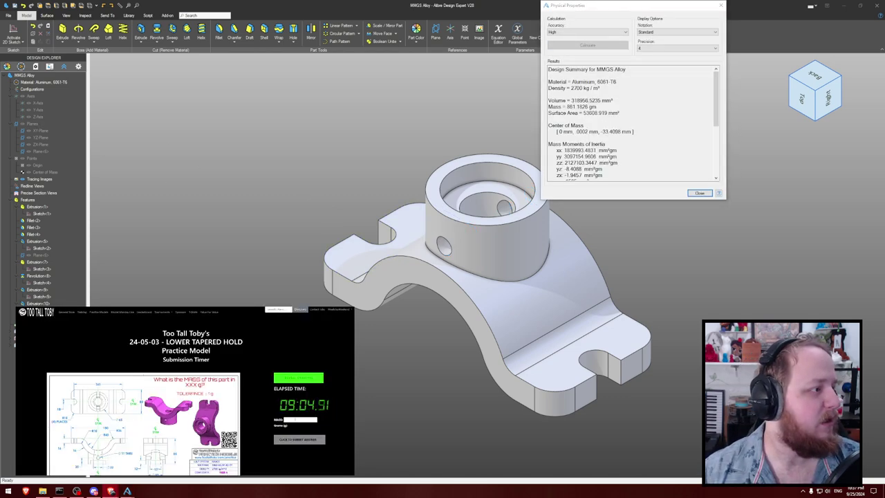
click(293, 419)
text(861)
key(Return)
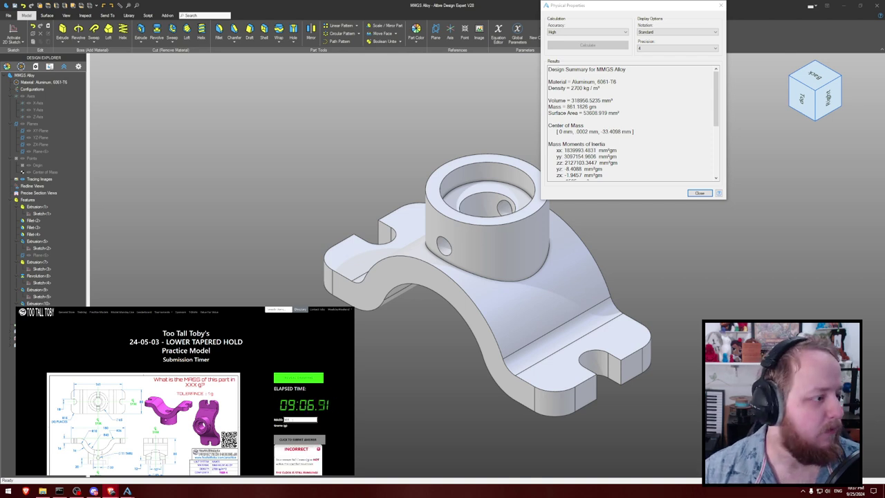
- Return to the practice drawing, close the physical properties, and compare the boss's counterbore, tapered bore and cross hole with the drawing
click(88, 475)
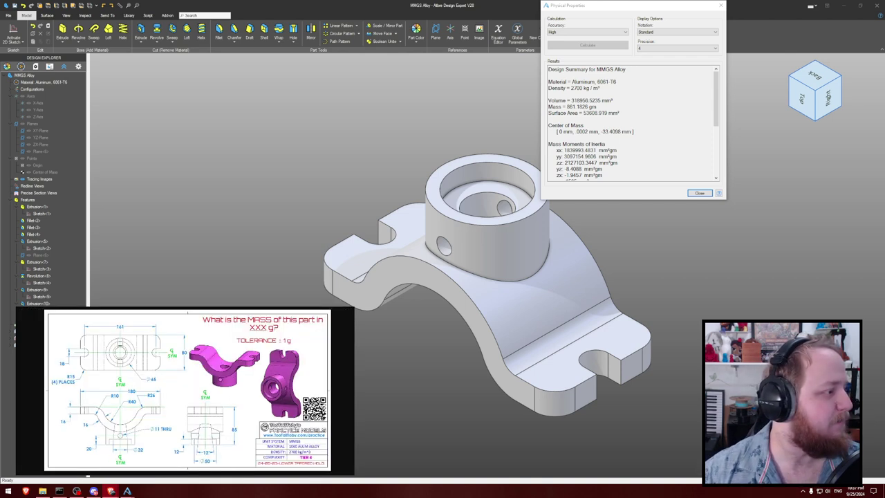
click(289, 148)
middle_drag(292, 127, 282, 158)
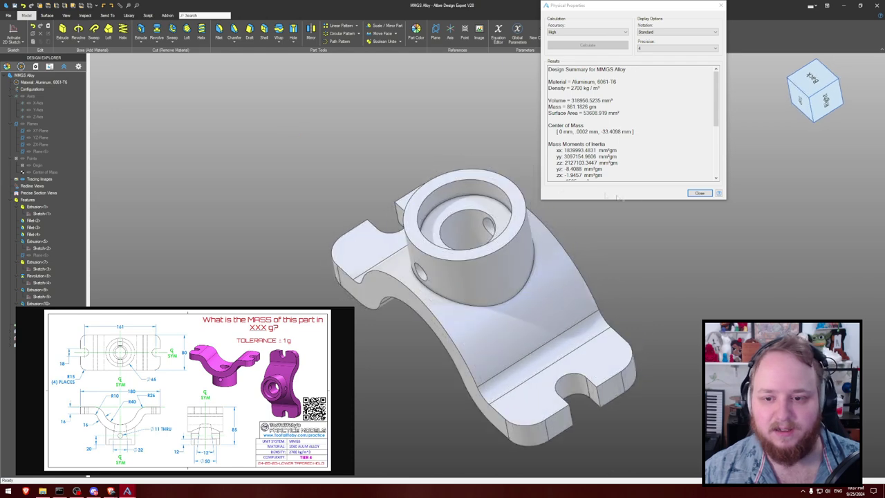
click(699, 193)
mouse_move(629, 189)
right_down()
mouse_move(647, 178)
mouse_move(651, 194)
mouse_move(651, 183)
mouse_move(636, 197)
mouse_move(639, 157)
mouse_move(636, 194)
mouse_move(628, 193)
right_up()
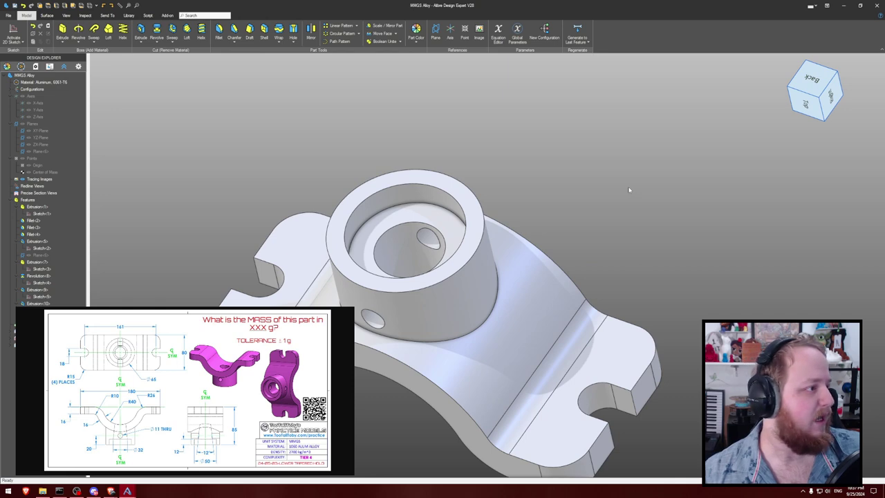
right_drag(628, 189, 603, 173)
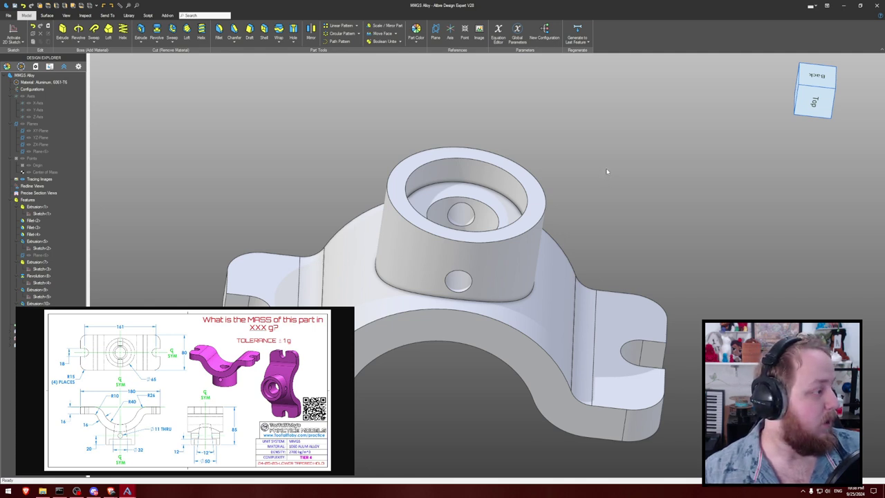
middle_drag(607, 170, 611, 172)
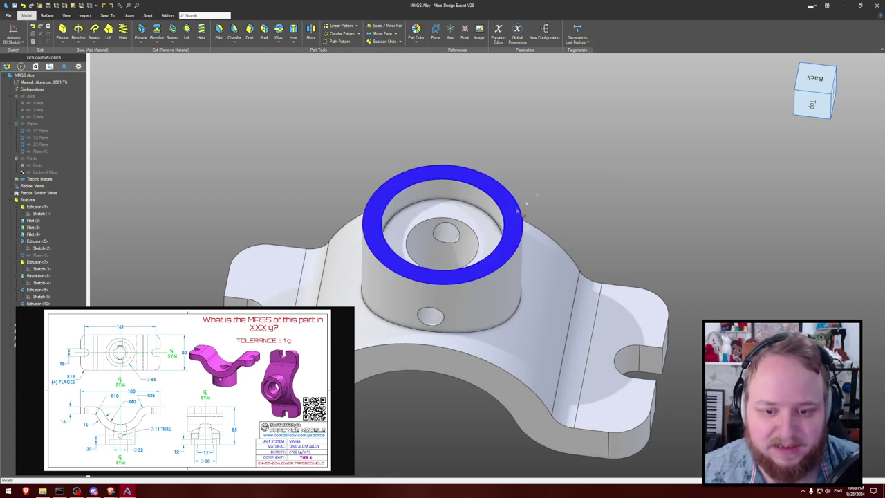
- Delete the revolved tapered-bore cut together with its sketch
click(43, 276)
key(Delete)
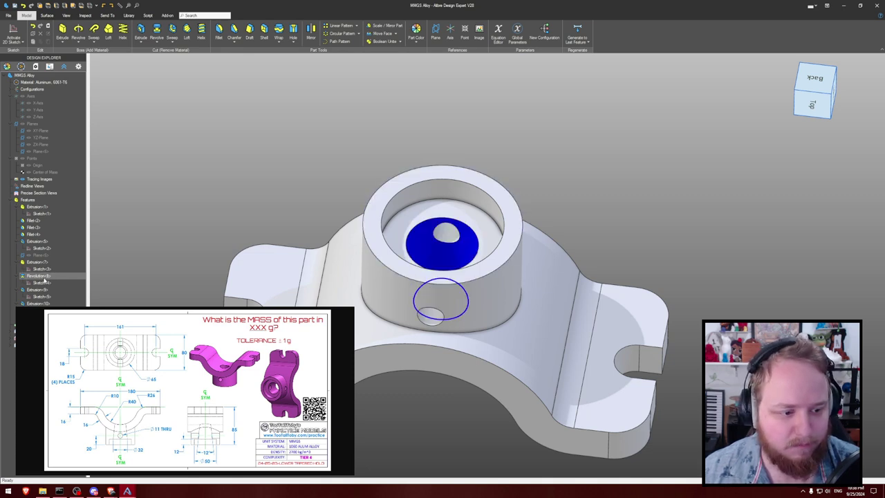
click(44, 277)
key(Delete)
middle_drag(190, 220, 200, 195)
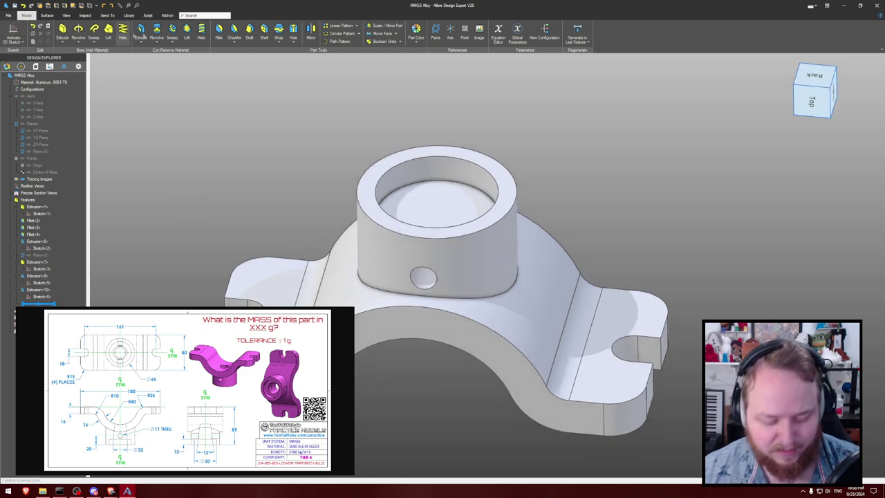
- Start a new sketch on the mid-plane through the boss, and project the counterbore floor into it as a reference line
key(ctrl+shift+r)
right_click(186, 32)
click(552, 185)
key(ctrl+k)
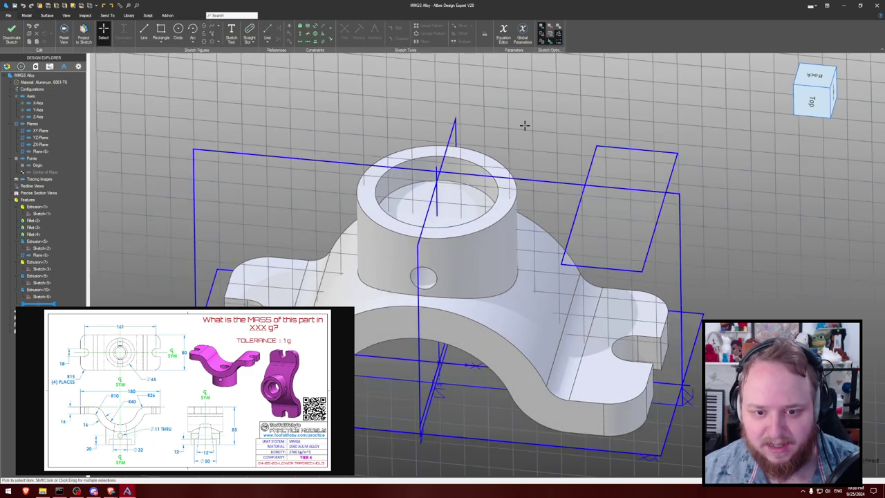
key(p)
click(478, 188)
click(539, 103)
click(596, 155)
key(ctrl+shift+r)
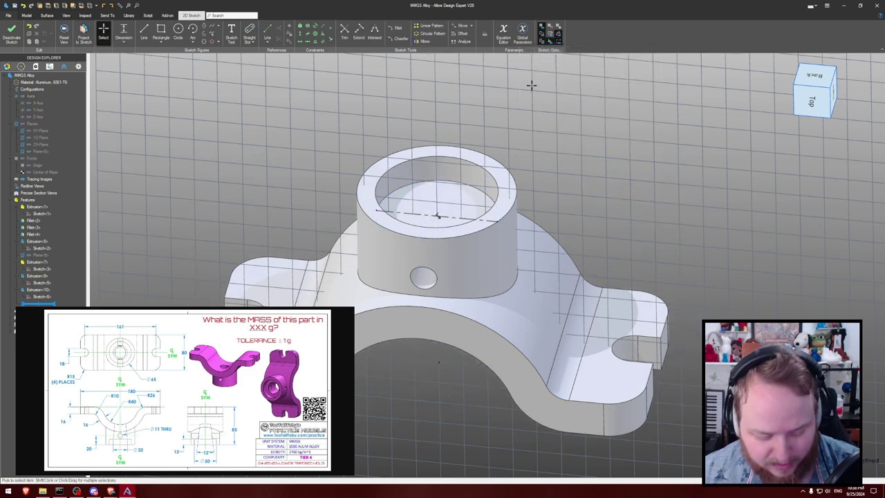
- Draw a horizontal line 32/2 mm long from the midpoint of the projected counterbore-floor line towards its end
key(ctrl+shift+o)
scroll(537, 104, down, 2)
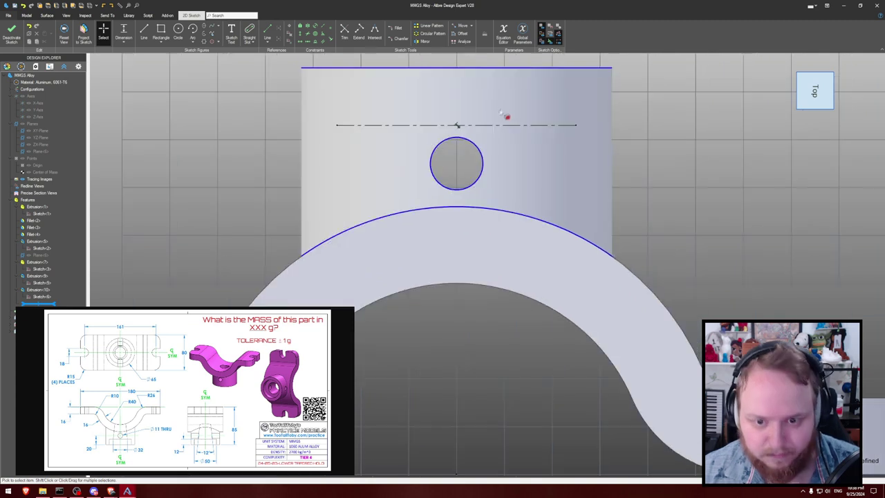
key(l)
click(455, 125)
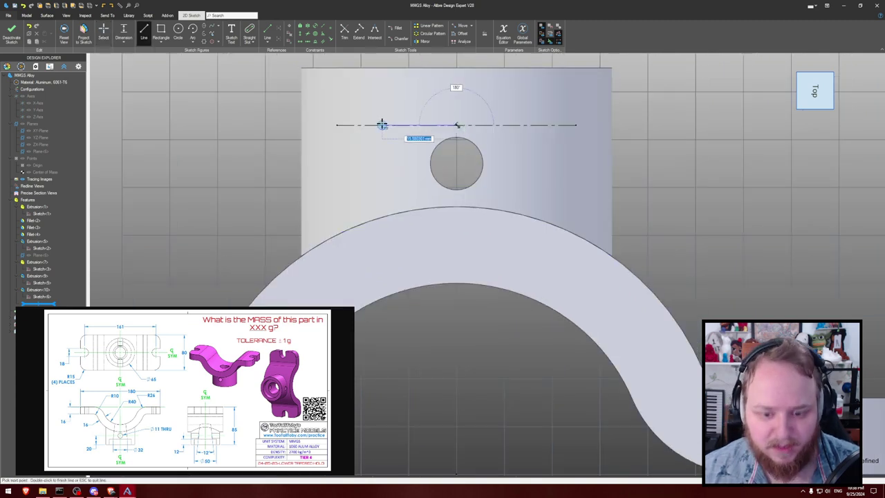
text(32)
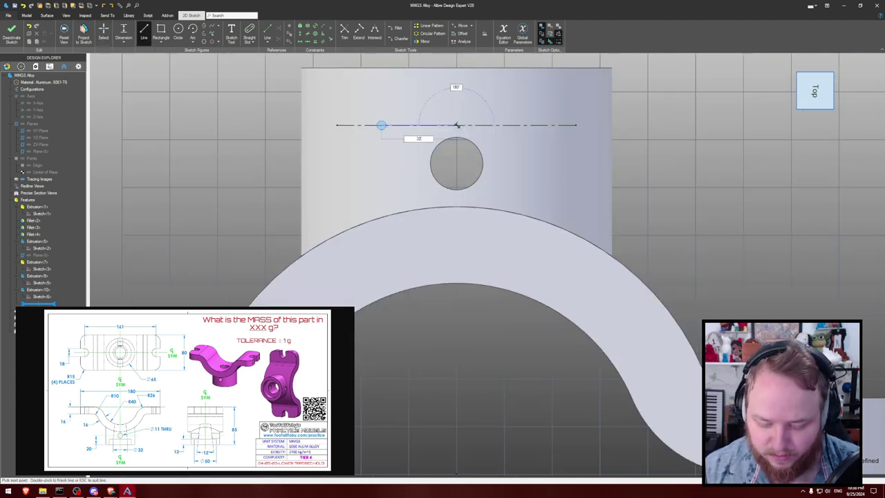
text(/2)
key(Return)
- Close the half-bore profile with a slanted side past the arch's inner surface, a short horizontal edge and a vertical centre side
scroll(381, 127, down, 3)
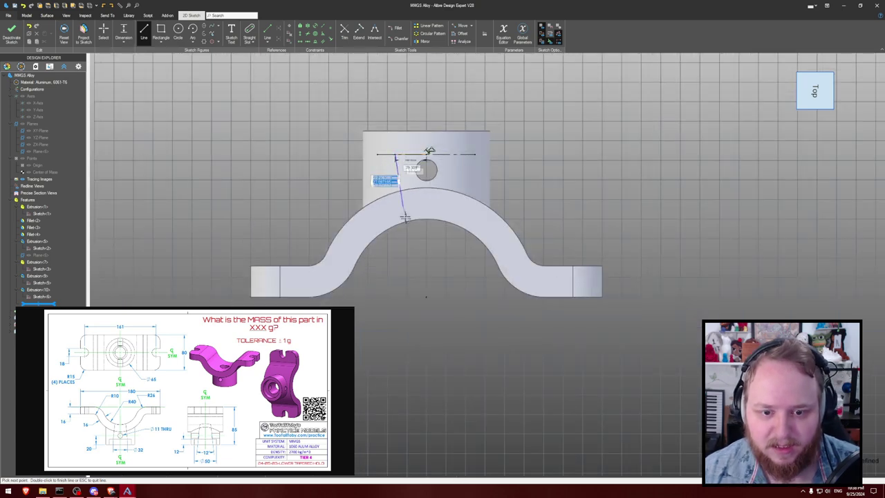
scroll(401, 238, up, 1)
click(402, 239)
click(434, 238)
click(433, 133)
key(Escape)
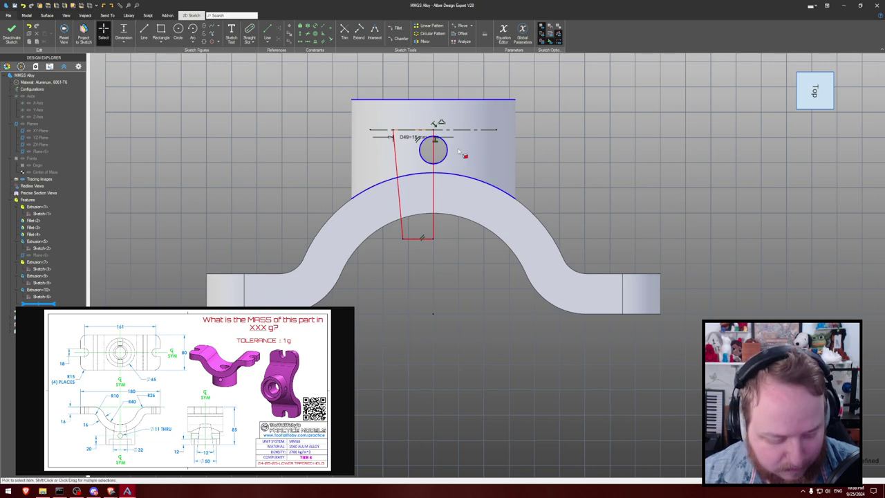
- Dimension the angle between the profile's slanted and vertical sides as 6°, and dimension the vertical side's length
click(397, 184)
click(432, 184)
click(416, 187)
text(6)
key(Return)
click(416, 188)
scroll(428, 172, up, 3)
scroll(436, 169, down, 2)
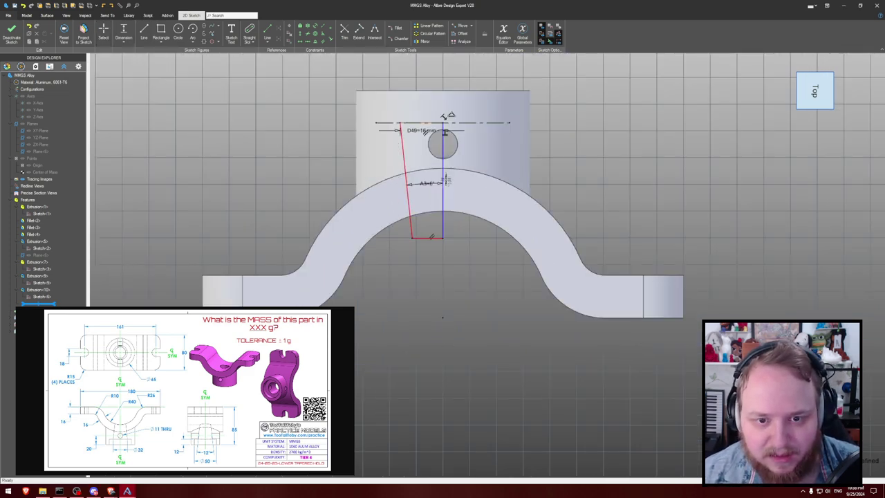
click(443, 164)
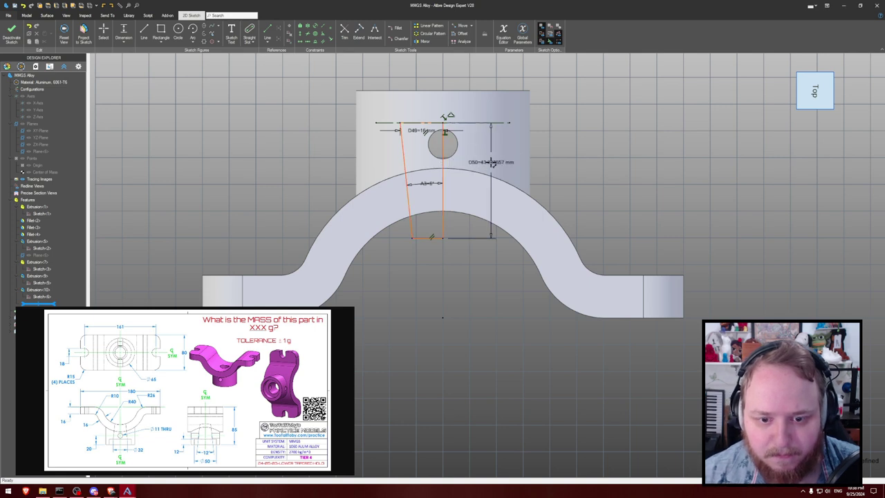
key(Escape)
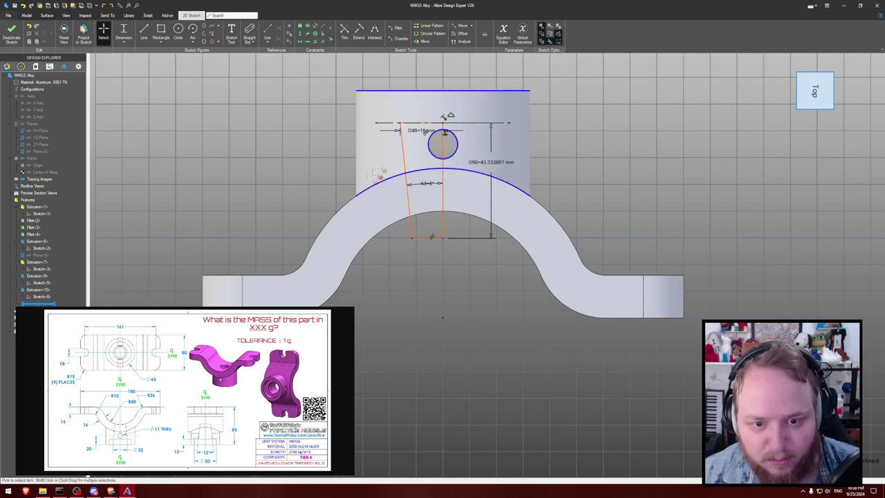
drag(398, 123, 462, 175)
key(ctrl+z)
- Revolve-cut the new tapered profile 360° about the boss's centre axis
mouse_move(629, 83)
middle_down()
mouse_move(642, 95)
mouse_move(633, 87)
middle_up()
key(shift+r)
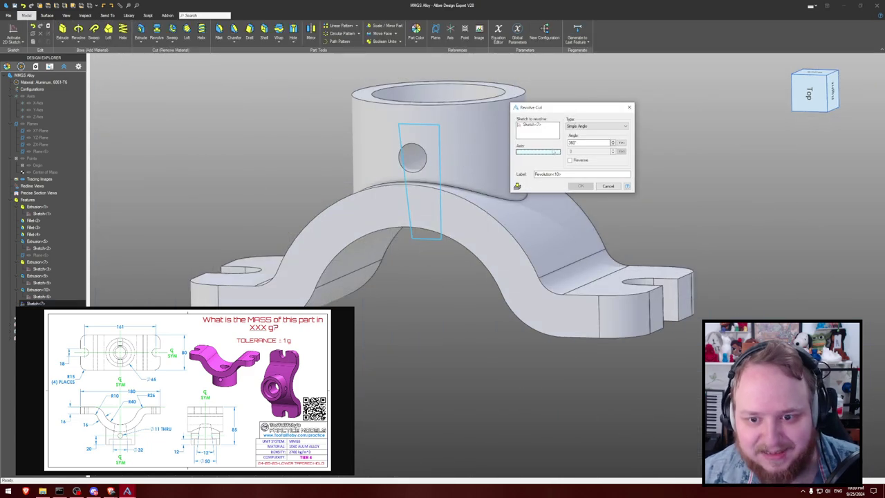
key(ctrl+shift+r)
click(438, 271)
click(581, 186)
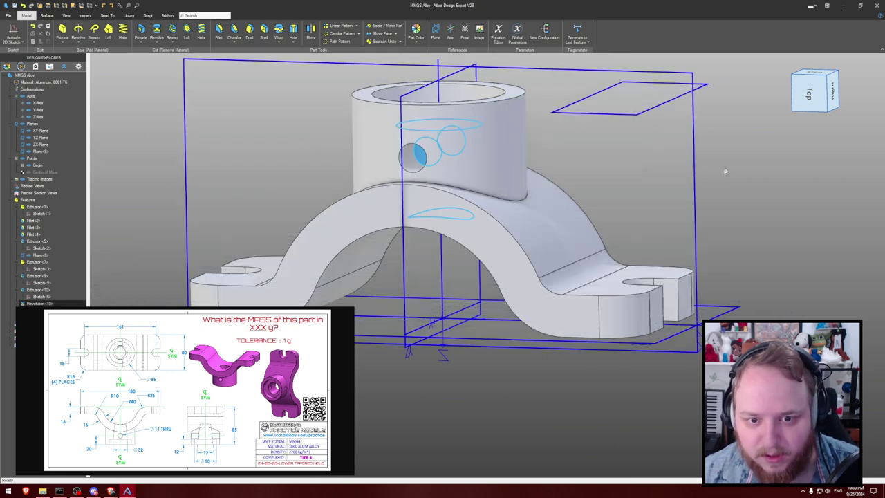
- Calculate the finished part's physical properties and submit a mass of 851 g on the practice page
middle_drag(723, 170, 725, 173)
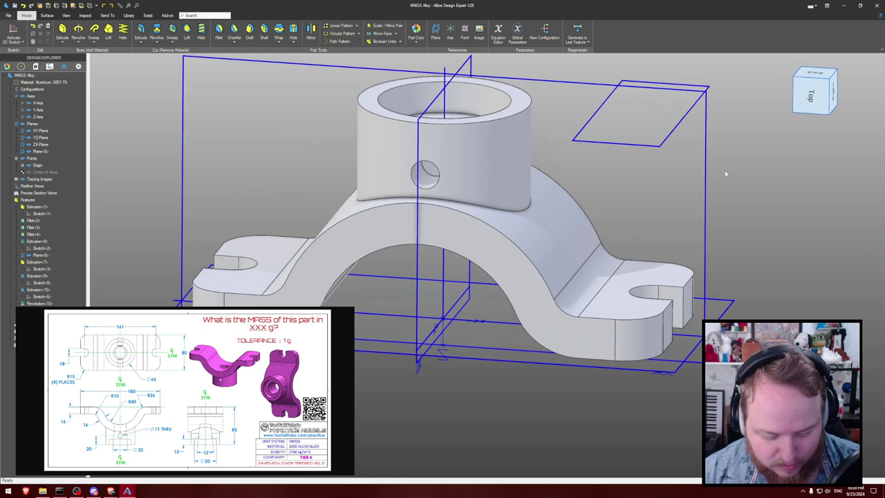
key(ctrl+shift+p)
key(Tab)
key(Return)
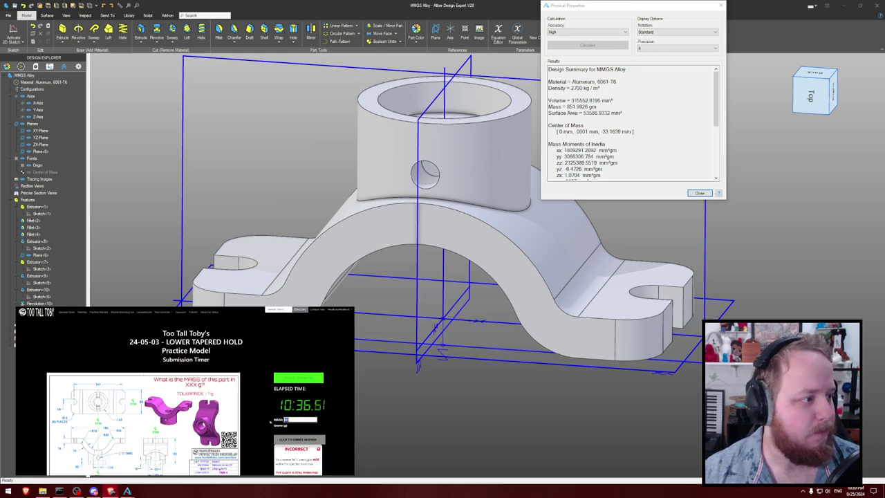
key(Return)
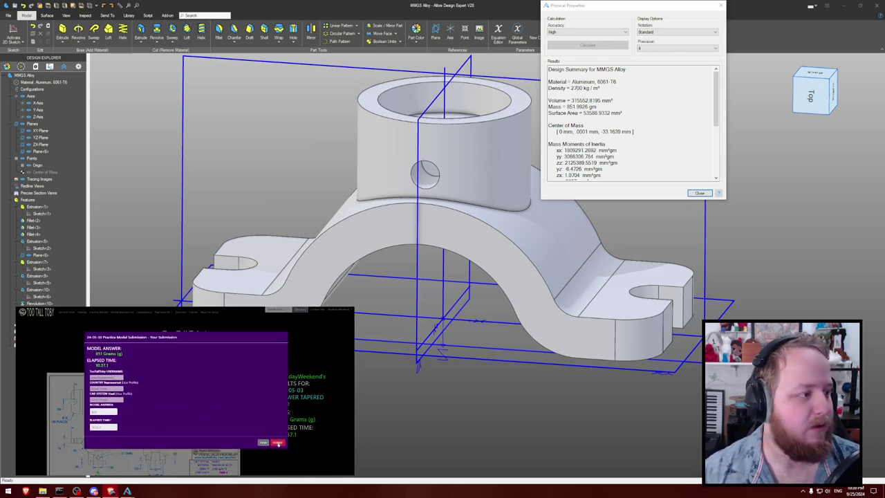
click(278, 442)
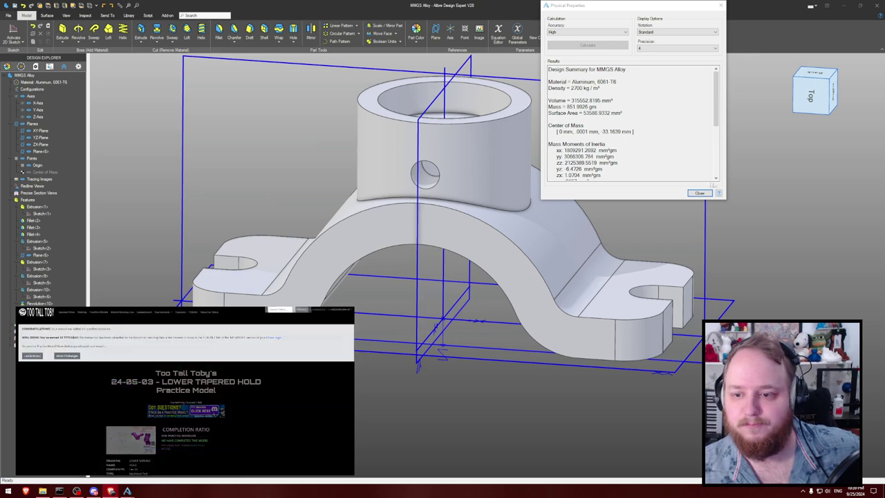
- Close the physical properties results and hide the part's reference geometry
click(699, 193)
middle_drag(752, 132, 751, 134)
key(ctrl+shift+r)
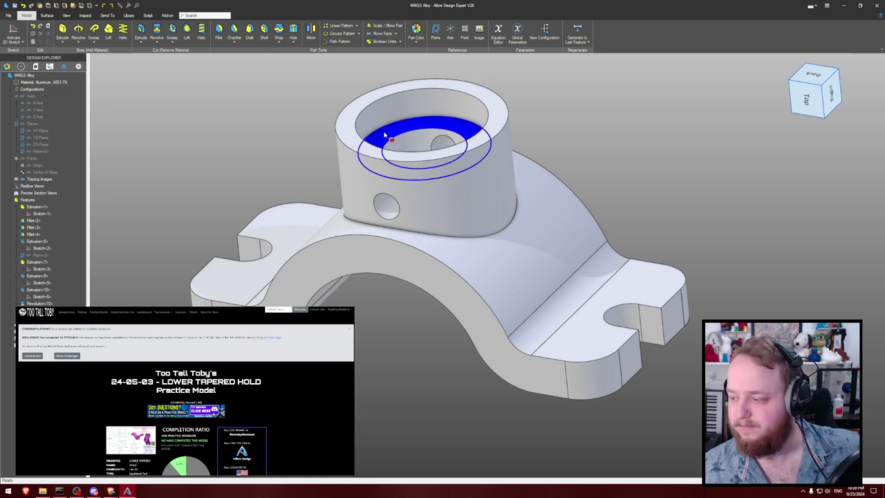
- Examine the completion-time statistics and charts for this model on the practice results page
scroll(149, 398, down, 5)
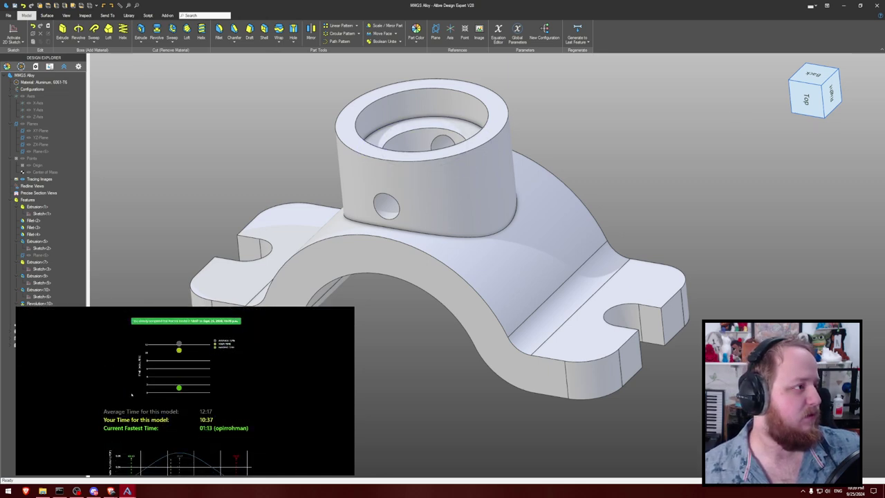
scroll(132, 394, up, 10)
scroll(131, 393, down, 10)
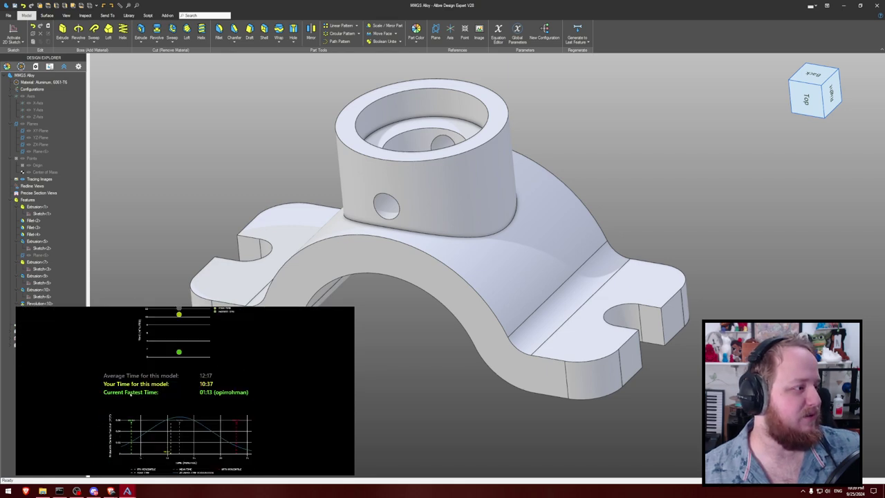
scroll(131, 393, up, 5)
scroll(131, 392, down, 5)
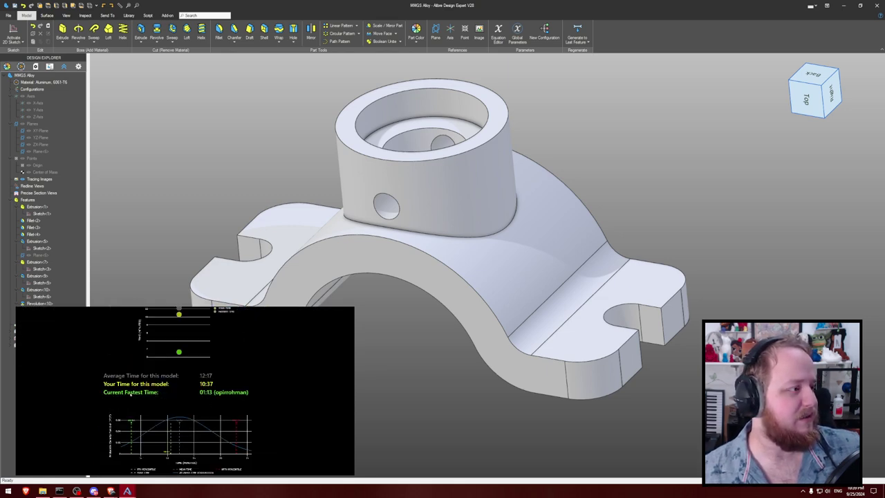
scroll(131, 392, up, 5)
scroll(131, 393, down, 4)
scroll(131, 394, up, 8)
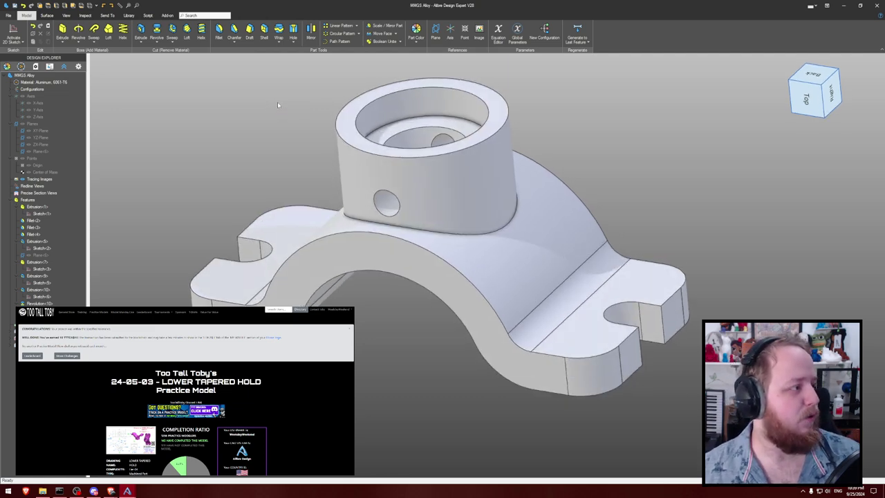
- Save the part as 240503 in the TTT challenges folder
key(ctrl+s)
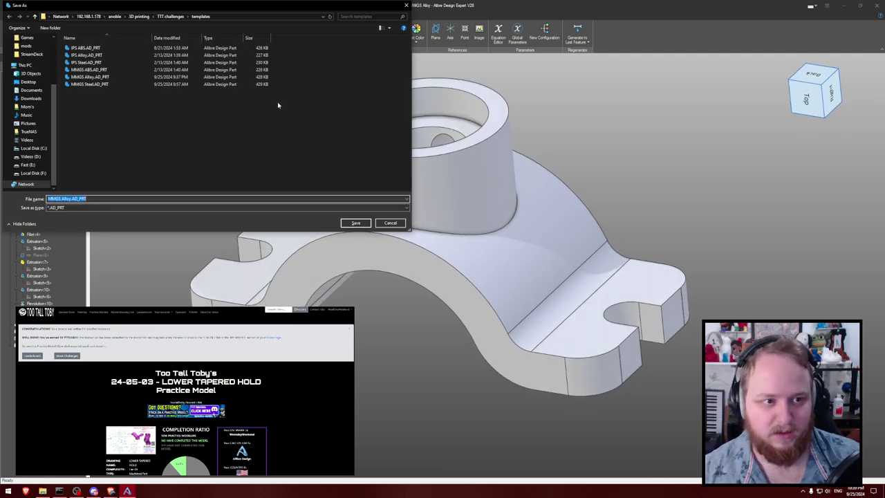
click(178, 17)
click(165, 121)
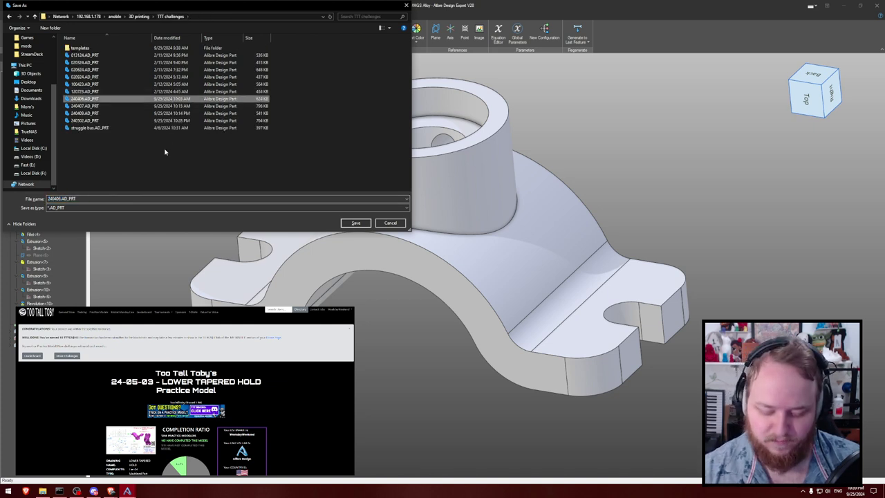
click(174, 200)
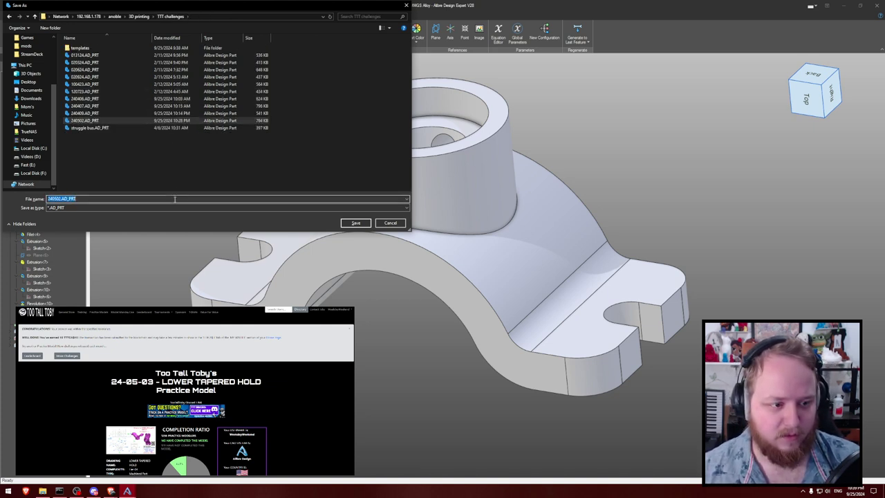
key(BackSpace)
text(240503)
key(Return)
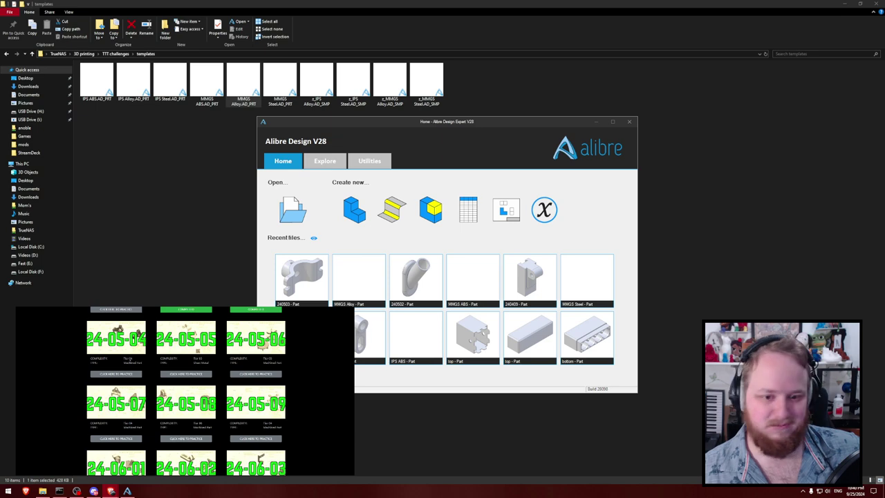
- Start the 24-05-04 practice model challenge and open the z_IPS Steel.AD_SMP template
click(123, 373)
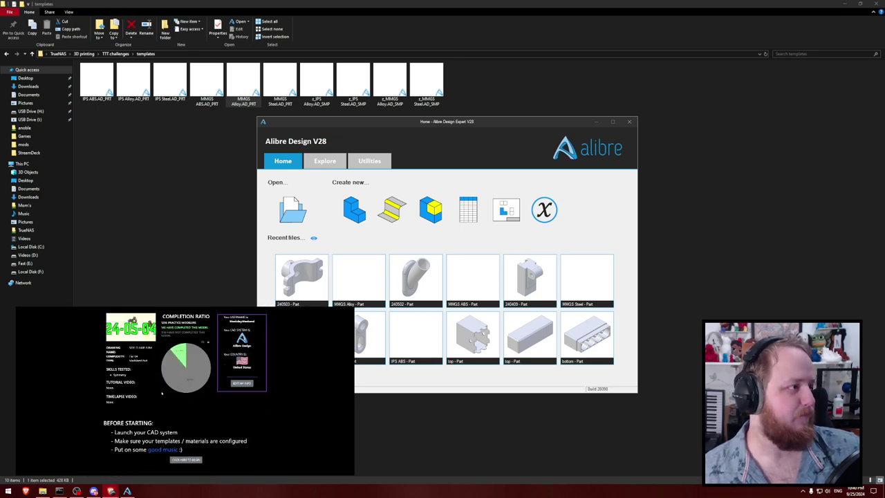
click(185, 459)
click(290, 380)
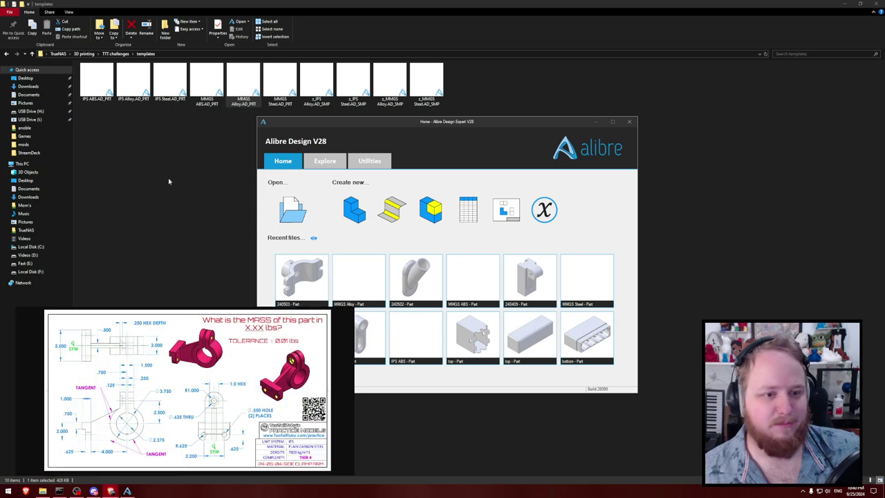
click(170, 180)
double_click(355, 80)
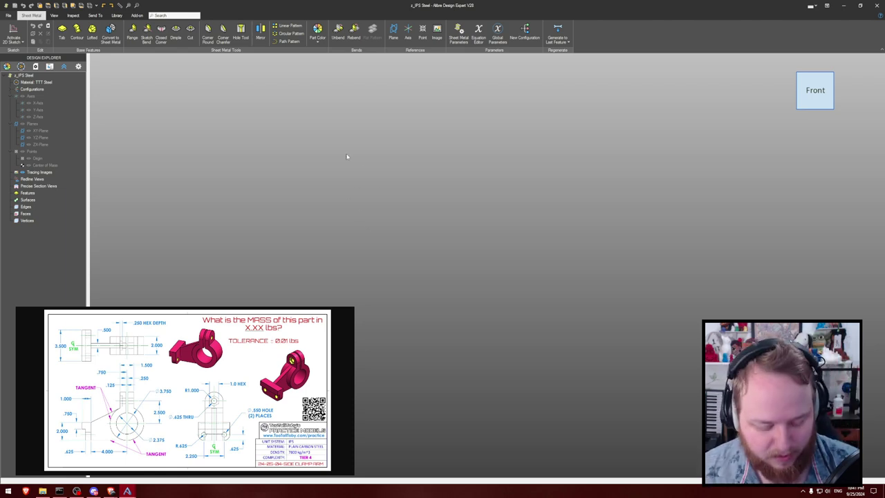
- Start a 2D sketch on the plane facing the bottom view and draw a large origin-centred arc, open at its upper side
middle_drag(223, 144, 200, 80)
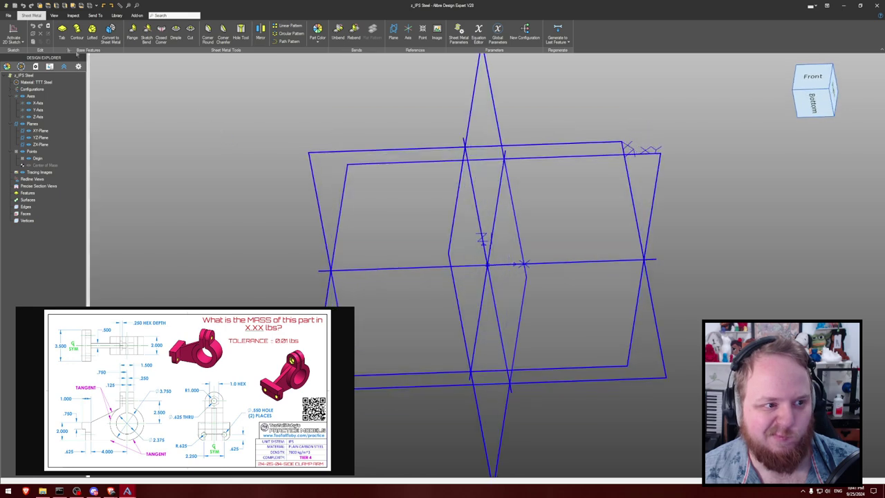
click(15, 33)
click(598, 148)
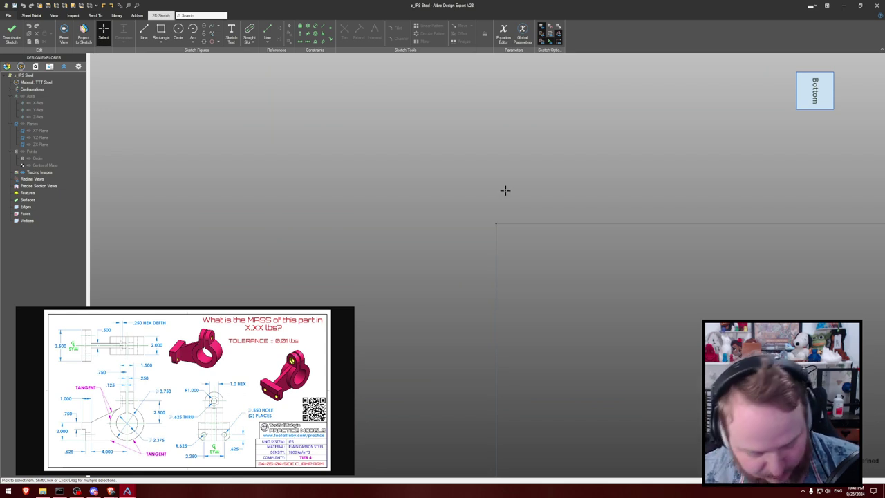
key(a)
click(495, 223)
click(452, 147)
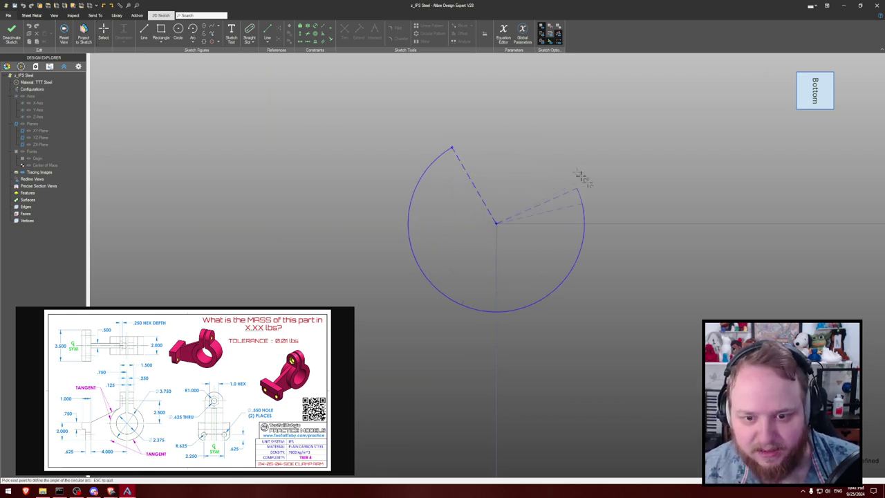
click(543, 148)
key(Escape)
- Constrain the arc's two endpoints to be horizontally aligned
middle_drag(554, 108, 541, 132)
key(h)
click(441, 173)
click(530, 173)
key(Escape)
- Add a radius dimension of 3.75 in to the arc
key(d)
click(573, 253)
click(626, 310)
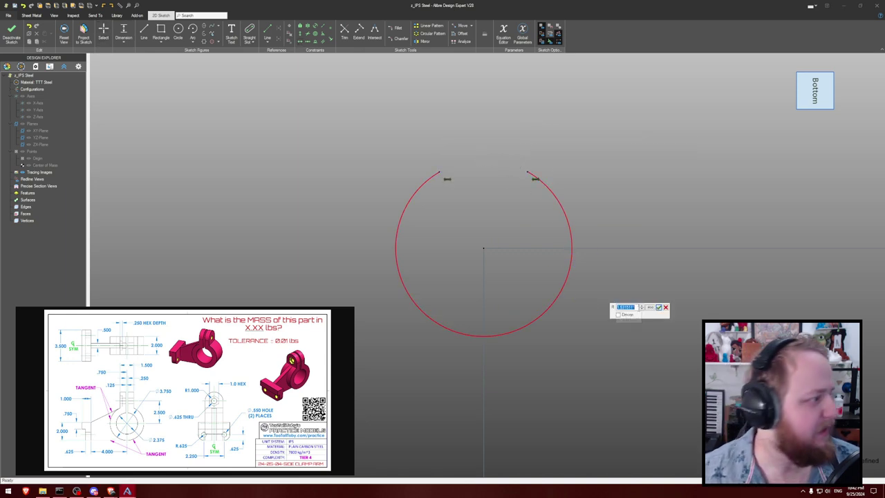
text(3.75)
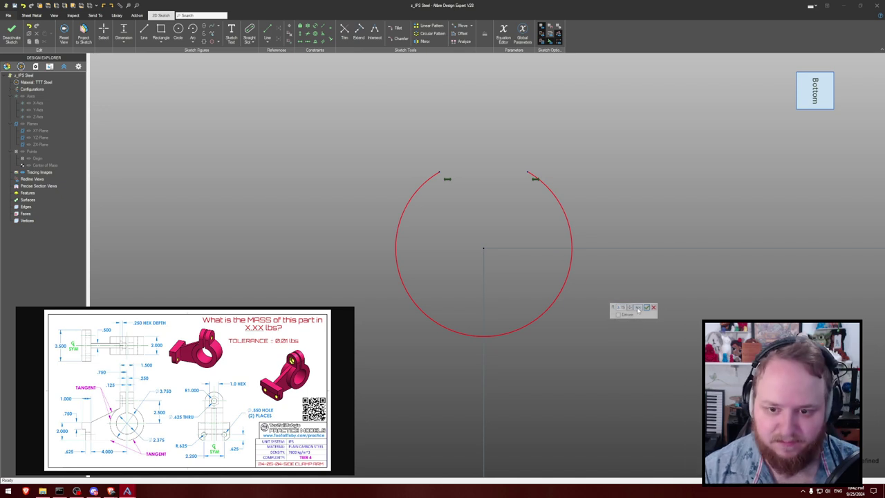
key(Return)
scroll(636, 309, down, 2)
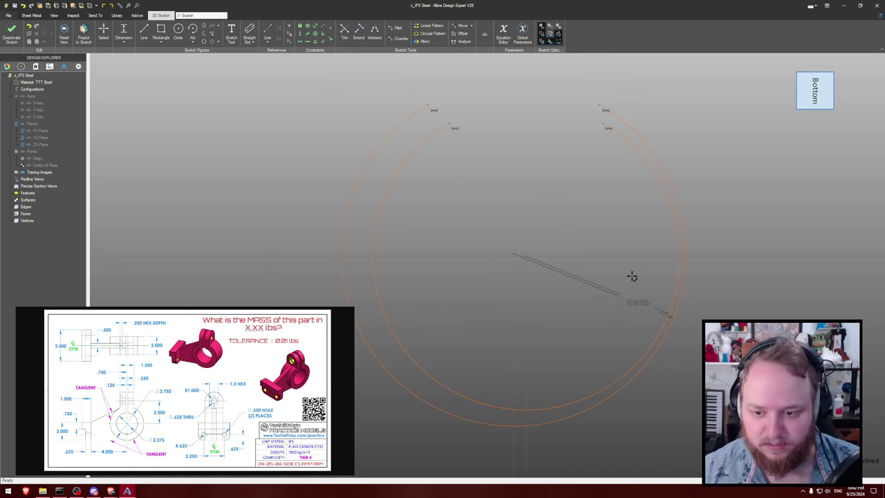
- Set the arc's radius dimension to 3.75/2 in
double_click(631, 302)
key(Right)
text(/2/2)
key(Return)
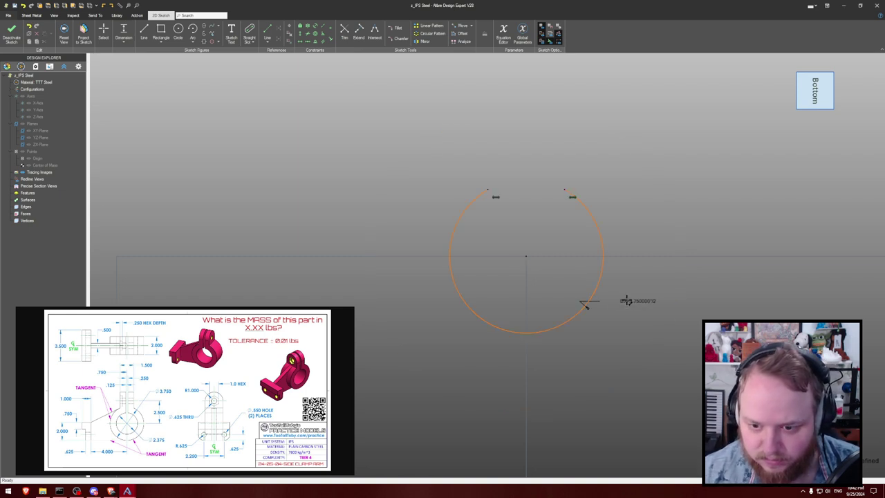
scroll(585, 192, down, 2)
scroll(589, 191, up, 3)
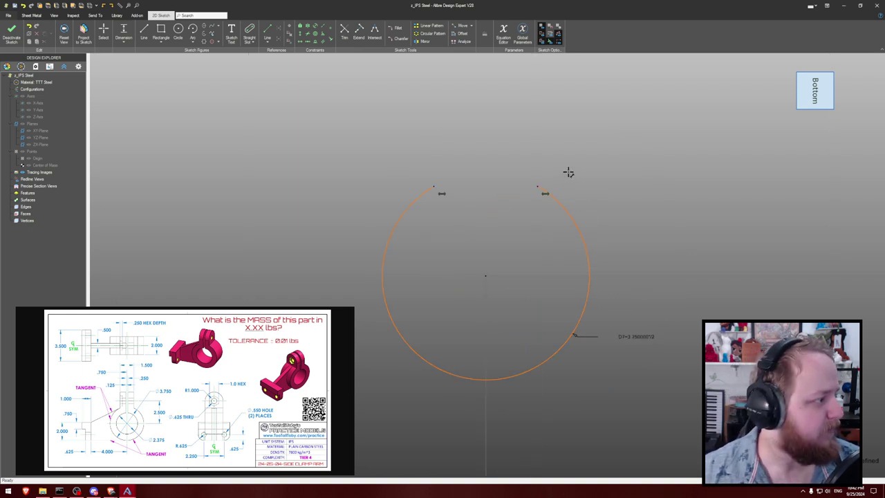
- Draw a 2.375 in diameter circle centred on the arc's centre
key(c)
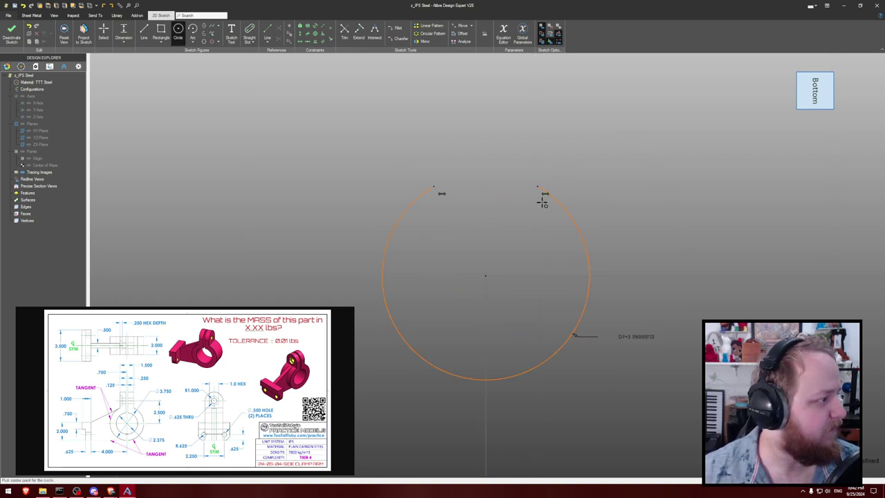
click(490, 275)
key(Escape)
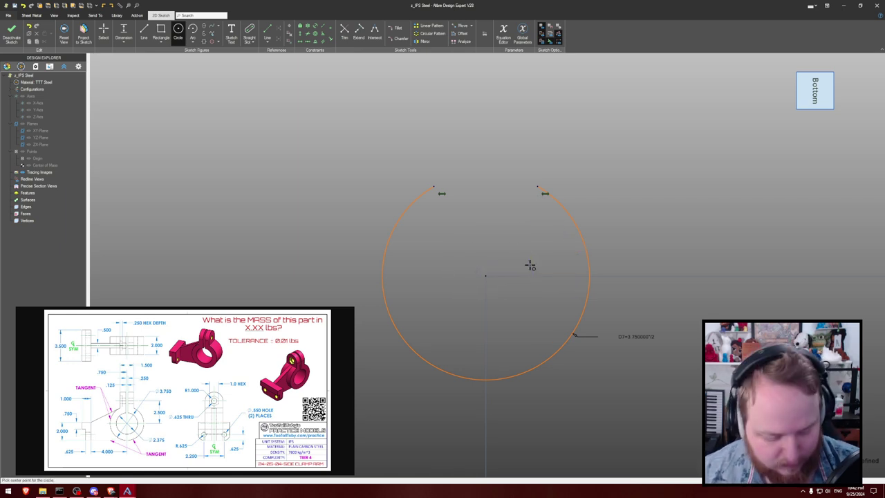
click(485, 277)
text(1)
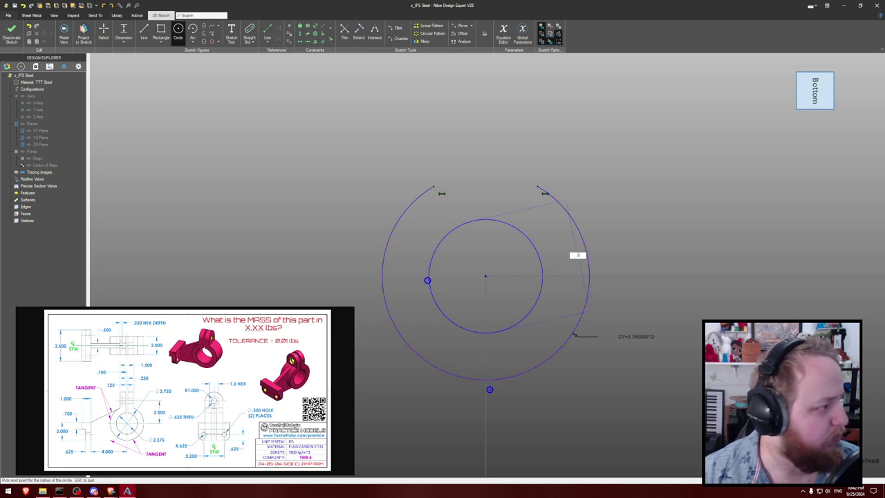
text(.375)
key(Return)
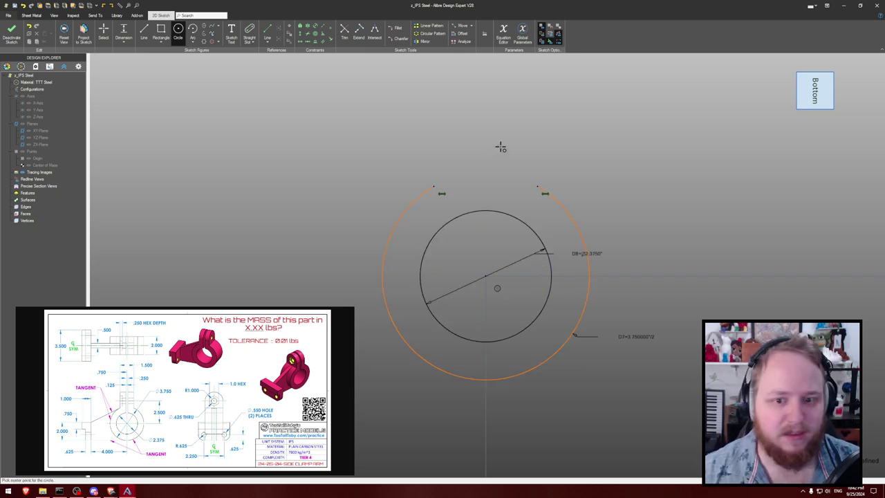
- Draw a vertical line up from the arc's right endpoint and a short horizontal line inward from its top
middle_drag(481, 165, 473, 208)
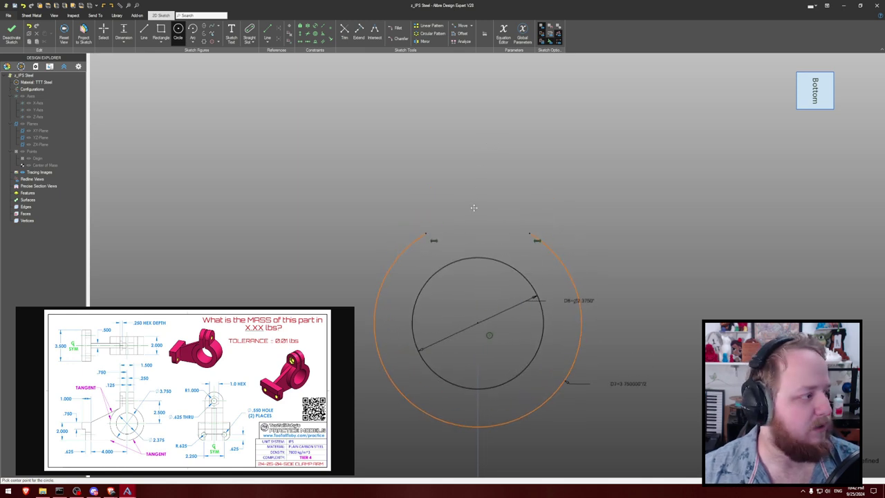
key(l)
click(530, 232)
click(530, 124)
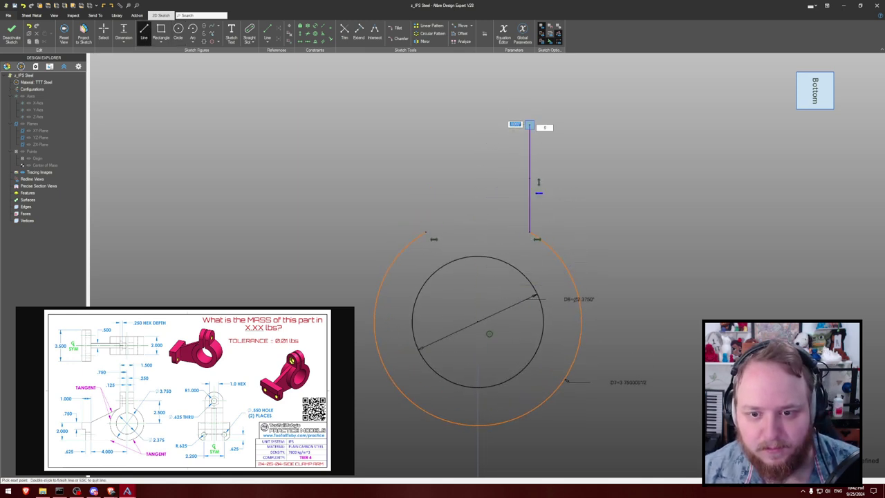
click(500, 125)
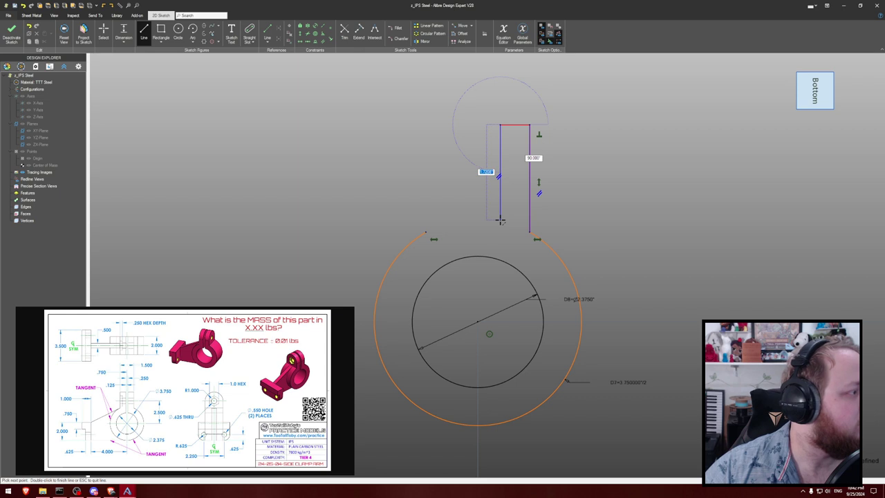
key(Escape)
key(Escape)
- Delete the circle inside the arc
click(488, 255)
key(Delete)
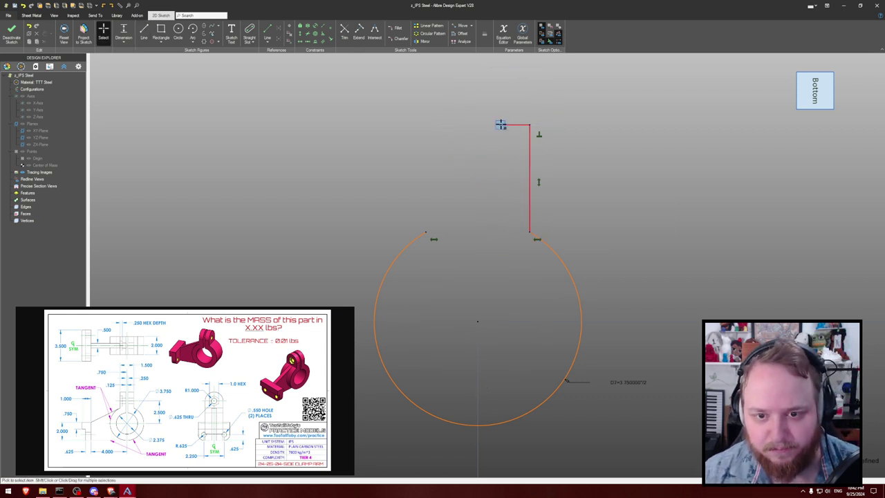
- Complete the two-pronged outline with a deep rectangular slot and a second prong down to the arc's left endpoint
key(l)
click(500, 125)
click(500, 264)
click(470, 264)
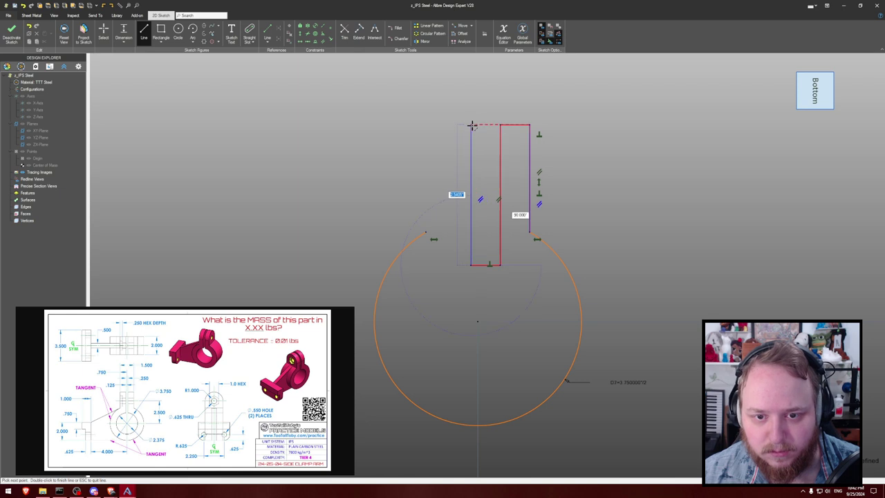
click(470, 125)
click(425, 125)
key(Escape)
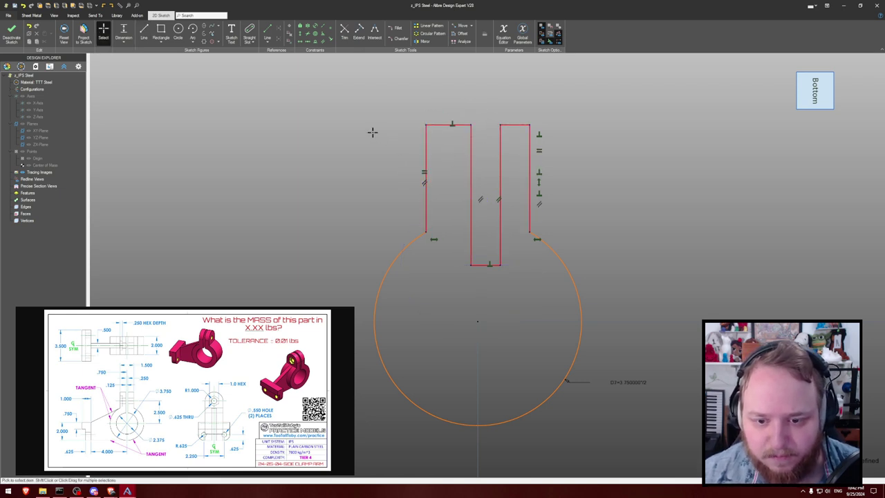
- Constrain the slot's bottom line so its midpoint is centred on the circular arc's centre
click(307, 41)
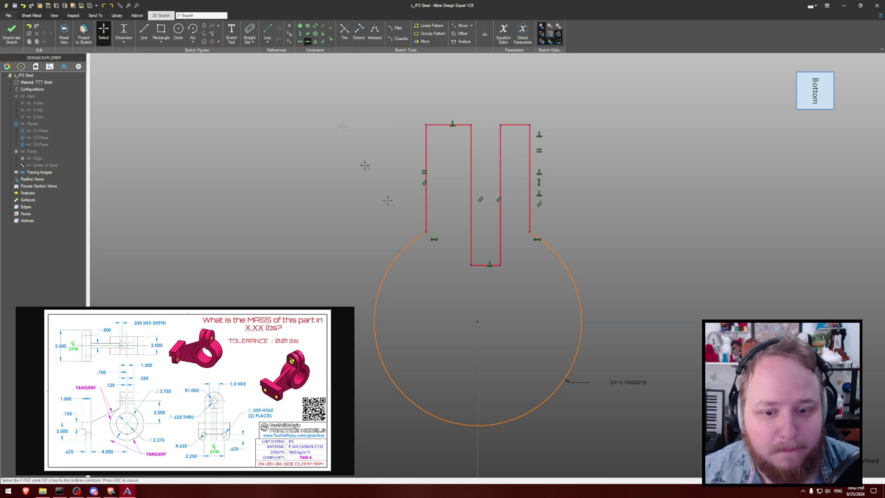
click(425, 232)
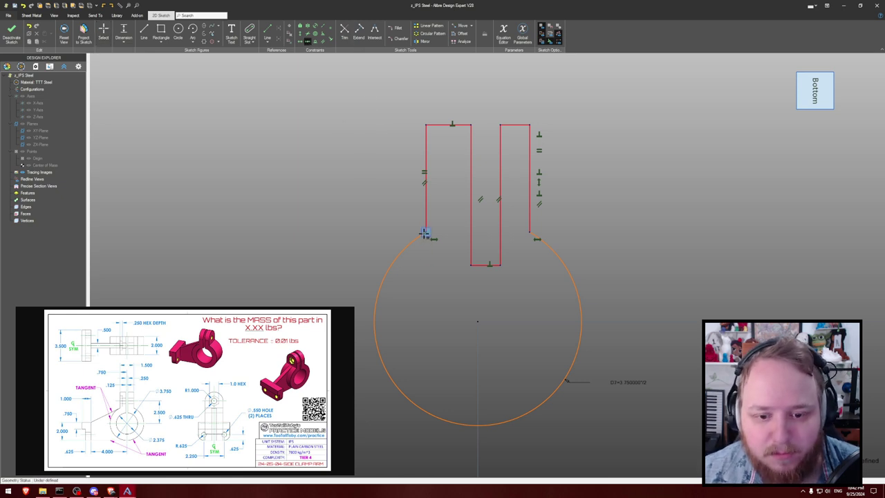
click(477, 320)
key(Return)
key(Escape)
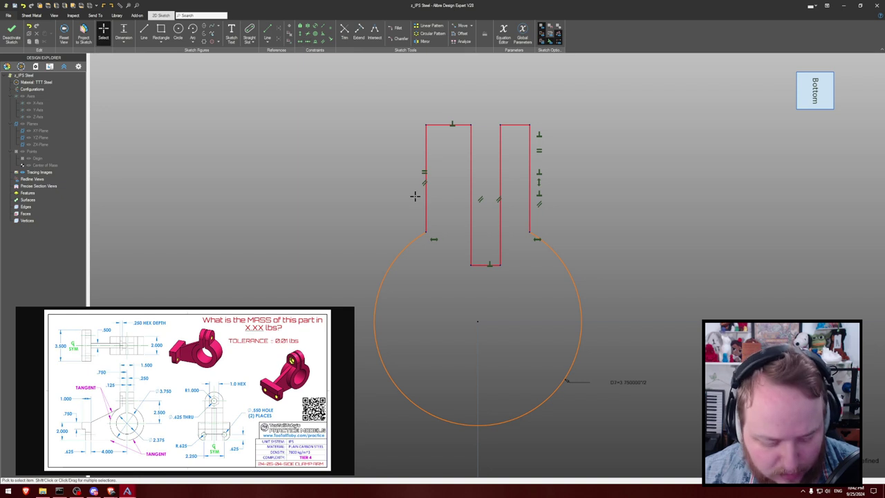
click(305, 43)
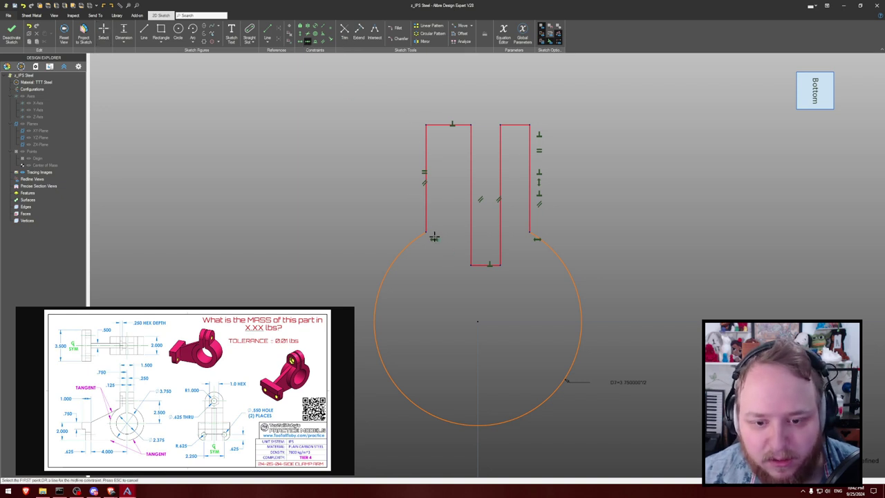
click(499, 264)
click(477, 320)
key(Escape)
- Dimension the slot between the two prongs to a width of .25 in
key(d)
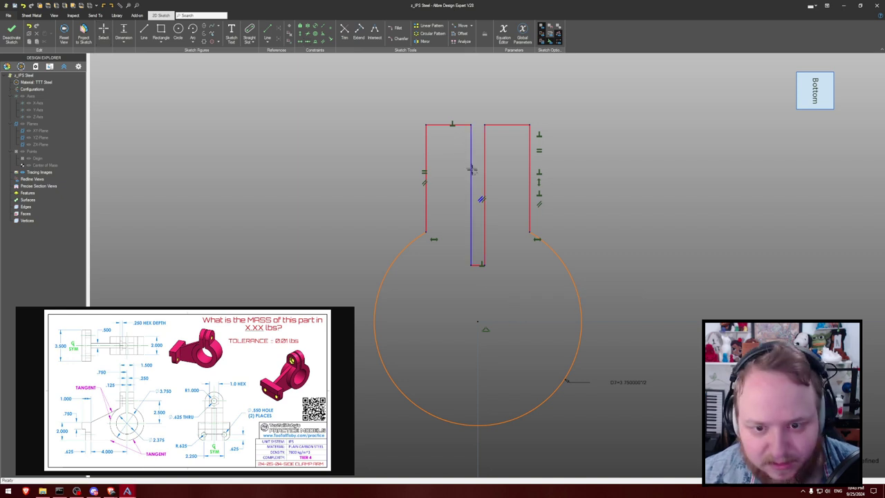
click(478, 265)
click(476, 264)
click(509, 97)
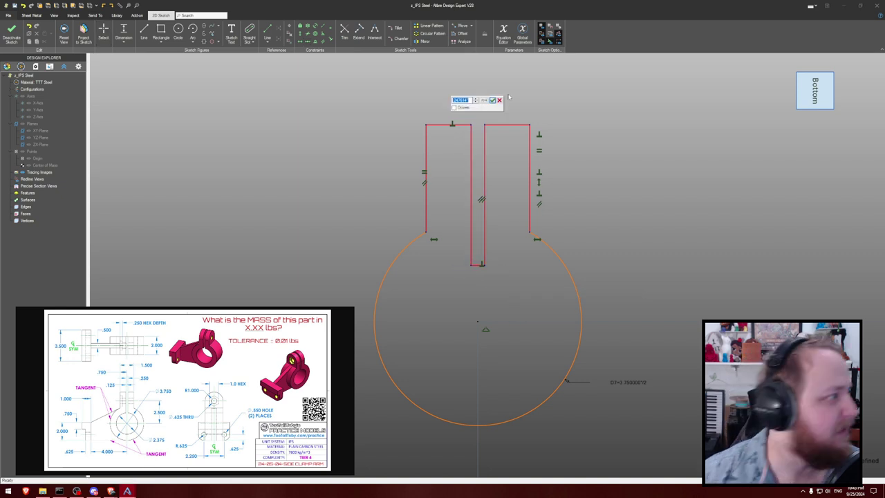
text(.25)
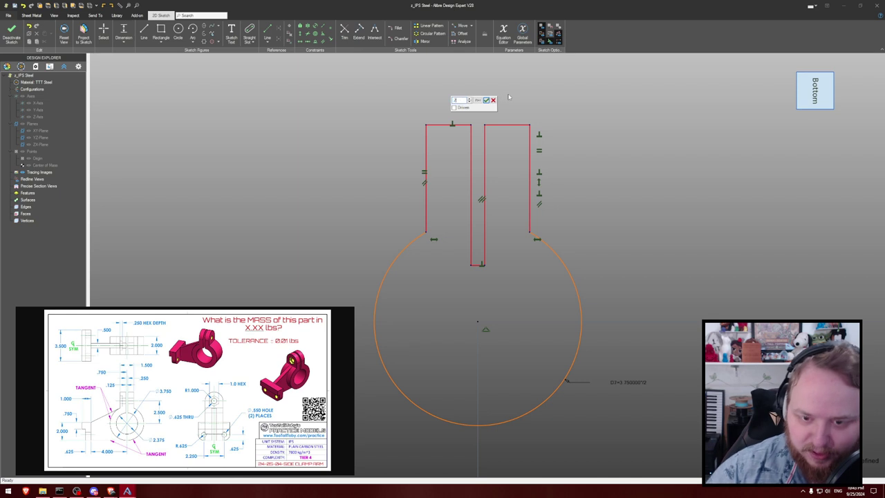
key(Return)
drag(476, 82, 525, 78)
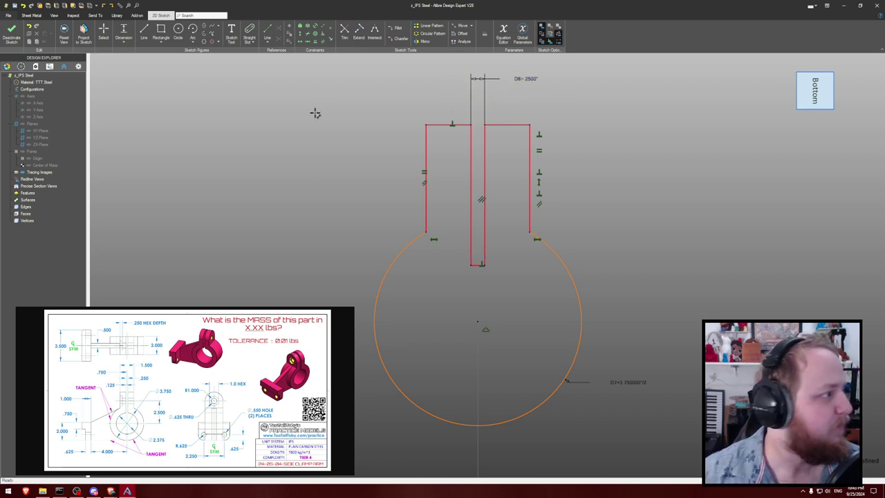
- Dimension the overall width across the outer sides of the two prongs as 1.5 in
click(425, 141)
click(530, 142)
click(504, 114)
text(1.5)
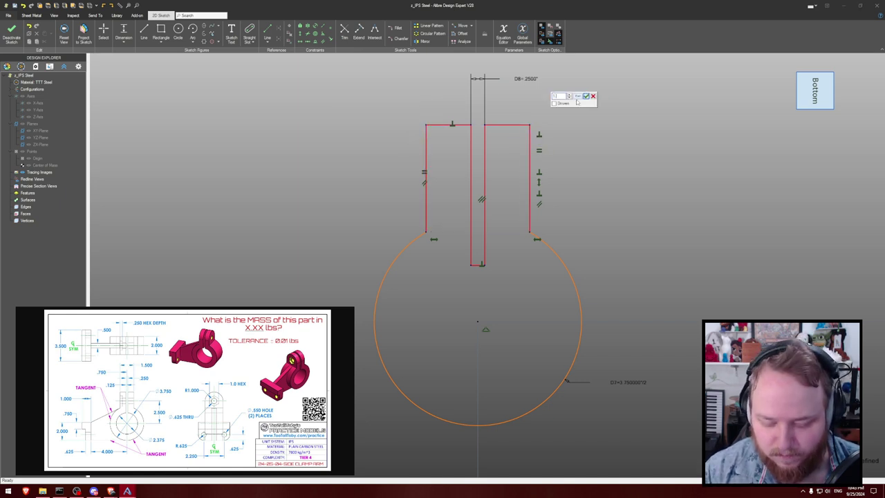
key(Return)
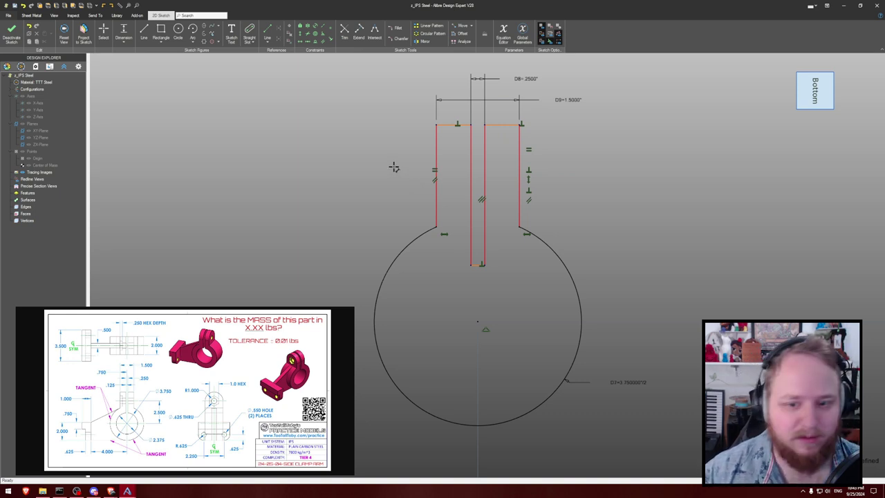
- Replace the slot's bottom line with an inner arc concentric to the outer arc, joining the two slot walls
scroll(476, 263, up, 1)
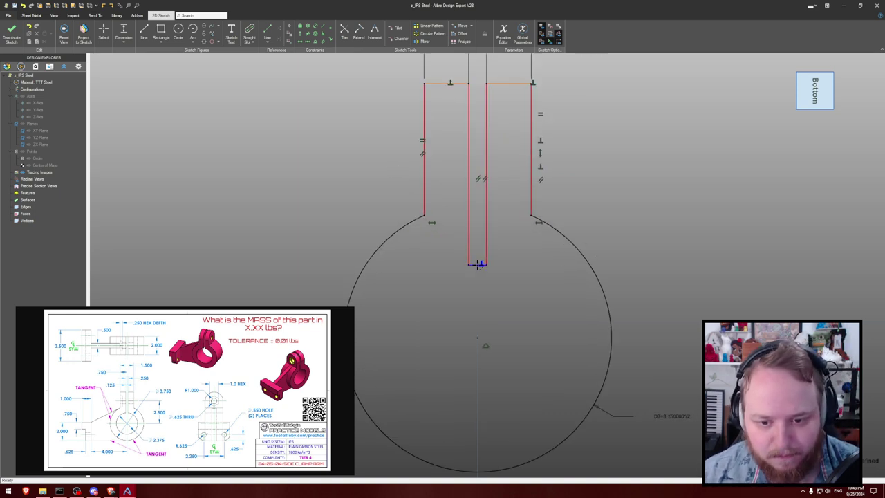
click(477, 264)
key(Escape)
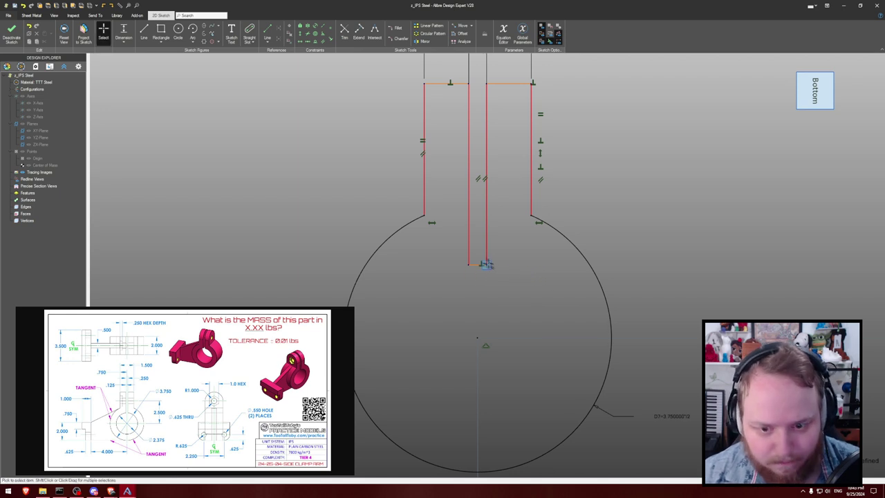
click(474, 266)
key(Delete)
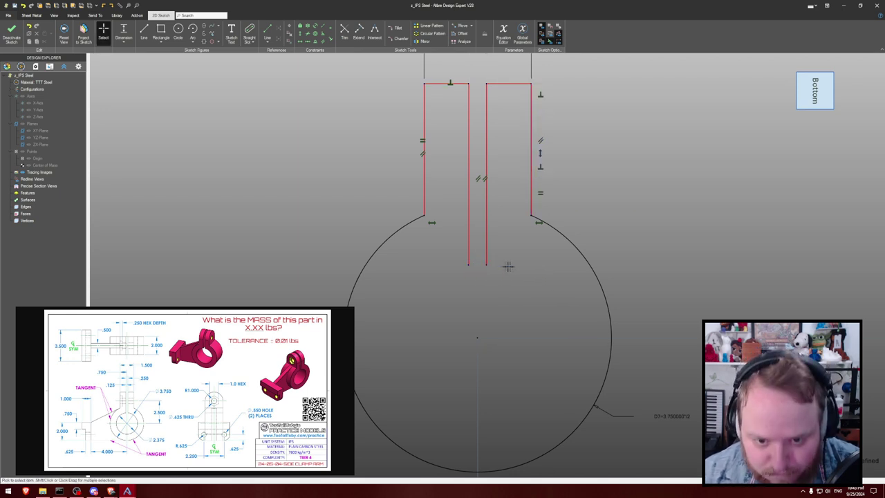
key(a)
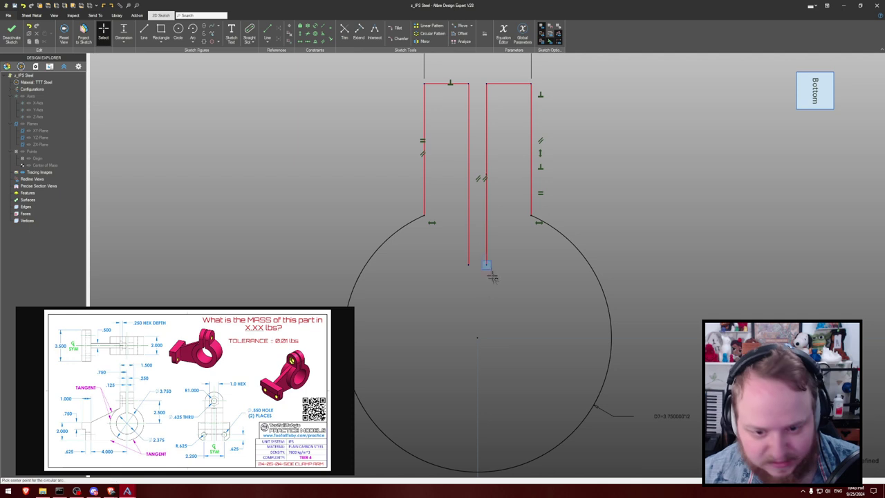
click(477, 337)
click(468, 265)
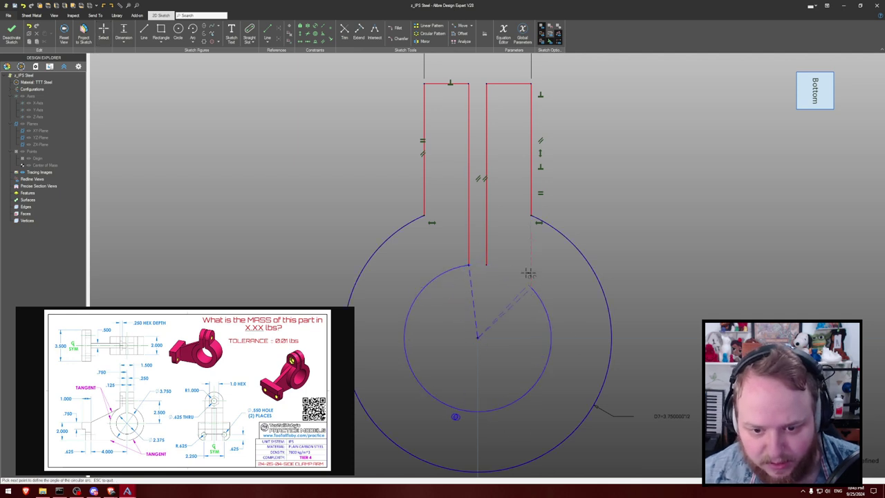
click(487, 264)
- Dimension the inner arc's radius as 2.375/2 in
key(d)
click(550, 324)
click(584, 317)
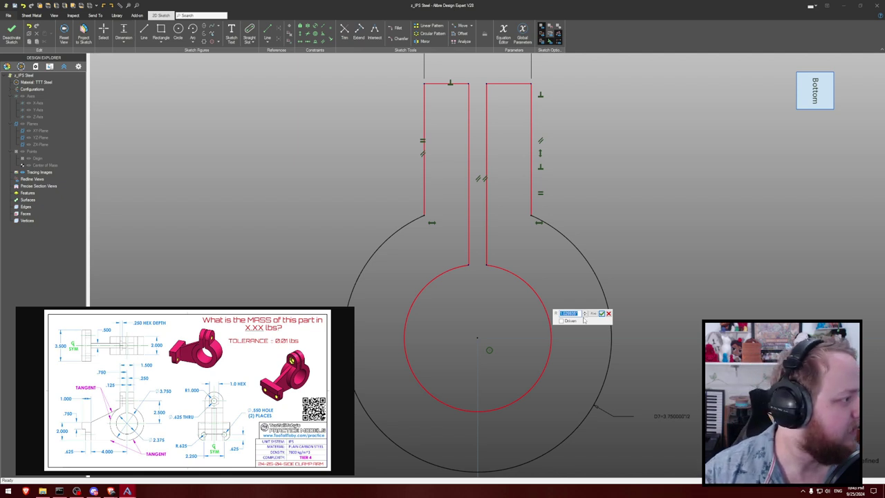
text(2)
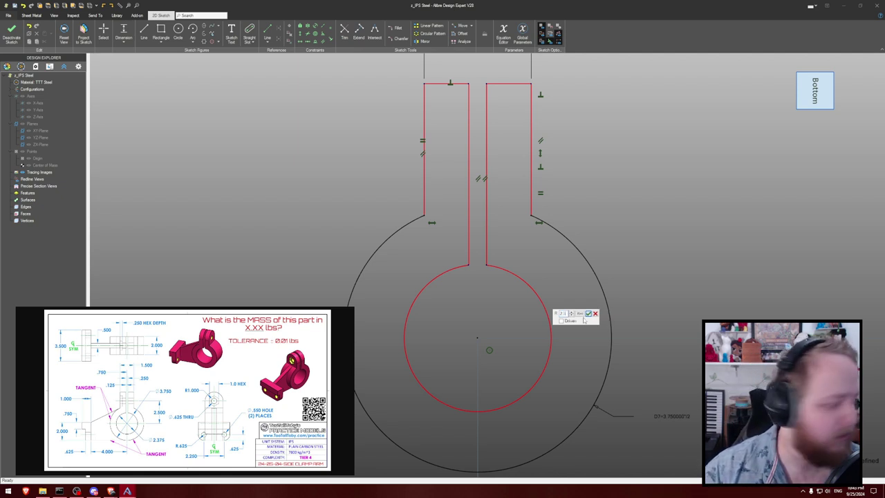
text(.375/2)
key(Return)
scroll(568, 261, down, 2)
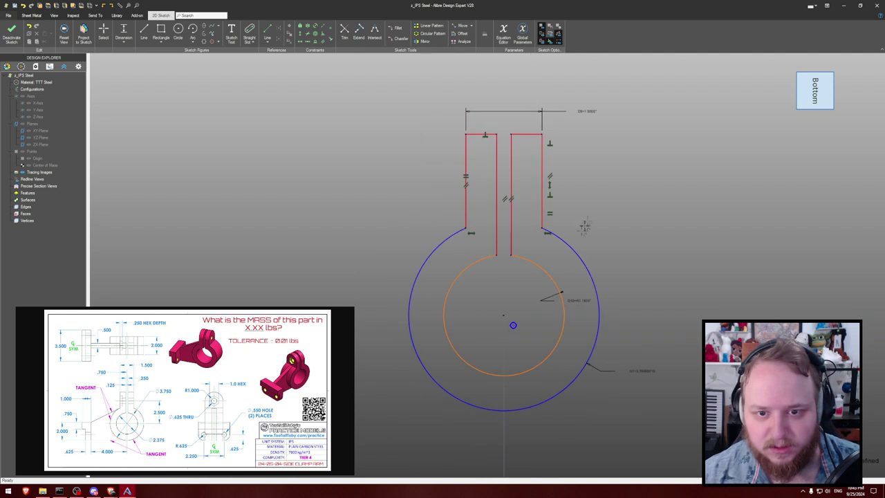
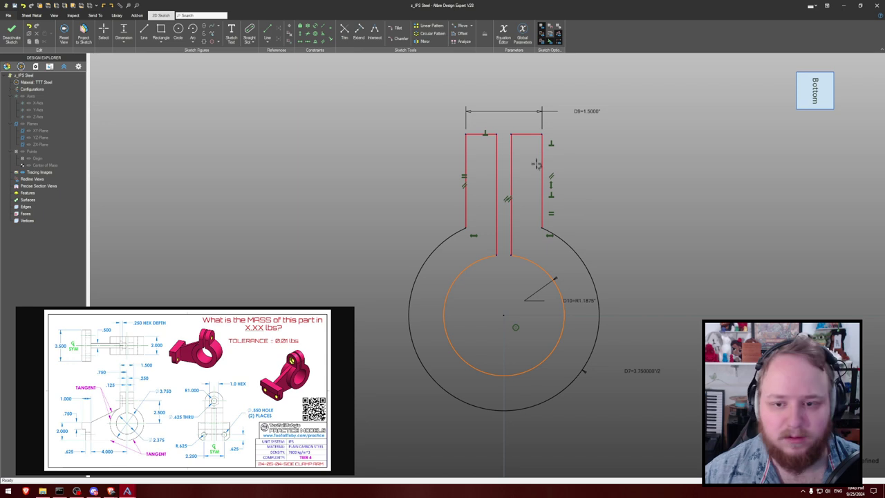
- Dimension the height from the arcs' centre to the top of the prongs as 3.5 in
click(527, 134)
click(503, 315)
click(697, 289)
text(3.5)
key(Return)
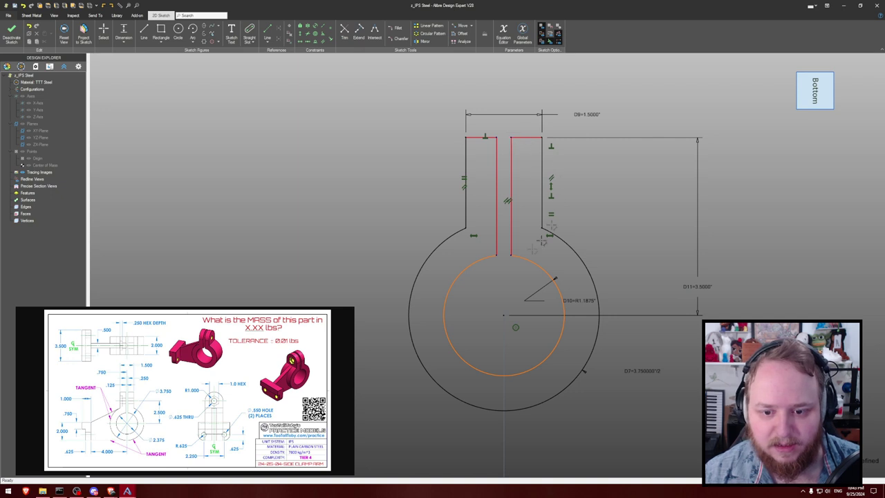
key(Escape)
- Try to constrain the slot walls' lower endpoints to be centred on the arcs' centre
mouse_move(510, 255)
mouse_down()
mouse_move(531, 257)
mouse_move(520, 251)
mouse_up()
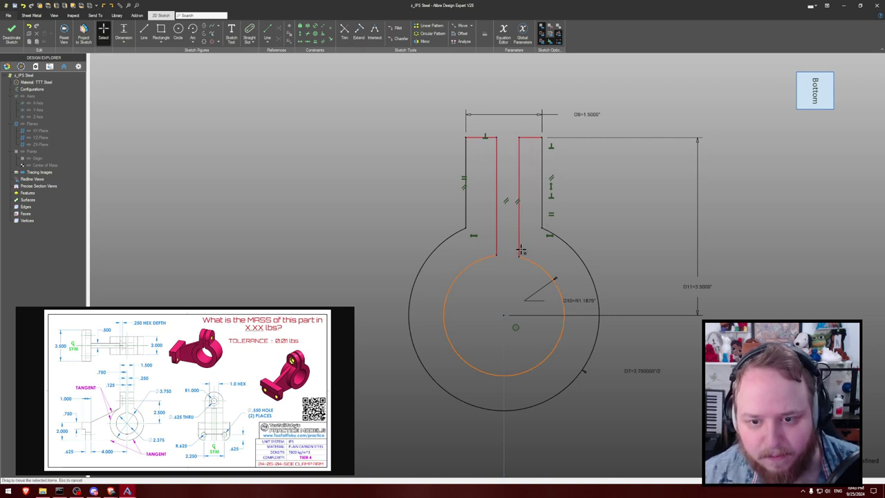
click(308, 41)
click(495, 254)
click(518, 257)
click(504, 315)
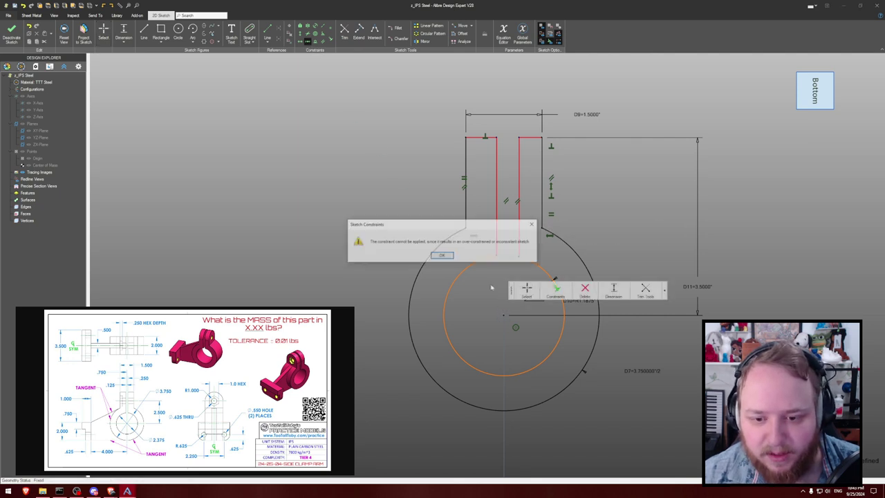
click(442, 255)
key(Escape)
- Constrain the slot walls' upper endpoints to be centred on the arcs' centre
drag(490, 256, 481, 256)
click(309, 42)
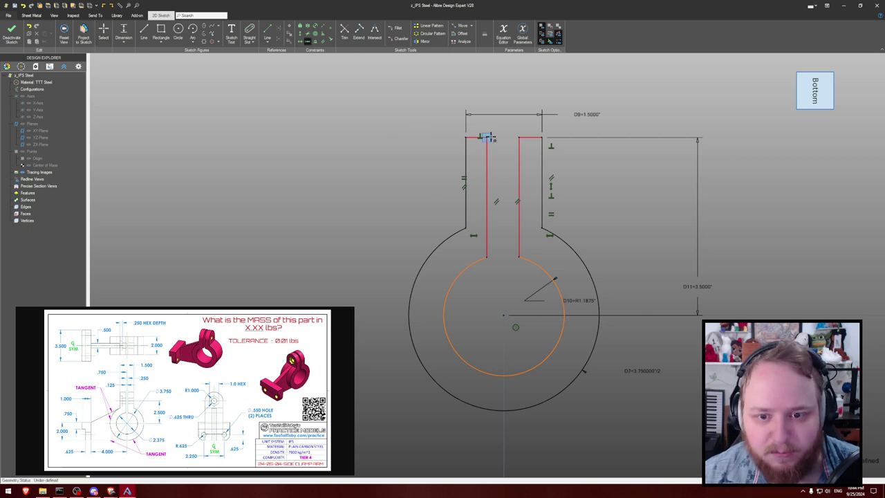
click(487, 137)
click(519, 137)
click(505, 315)
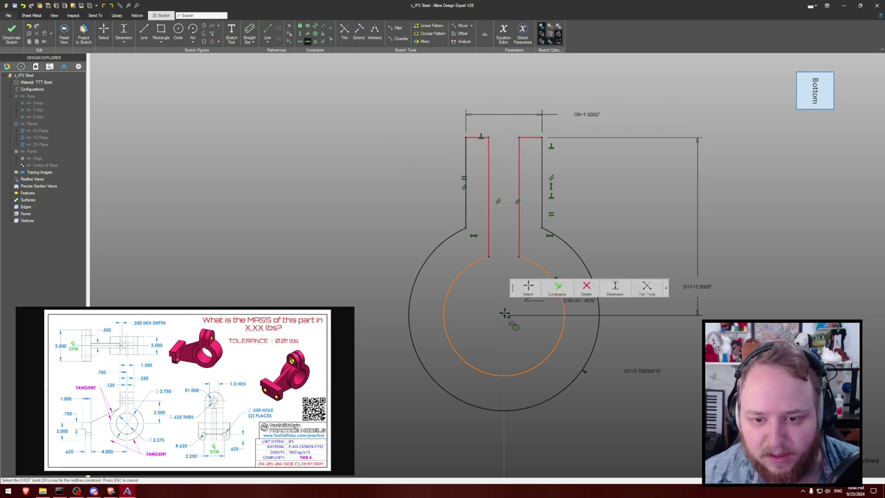
key(Escape)
- Narrow the centred slot and dimension its width as .25 in
drag(488, 138, 498, 139)
key(d)
click(510, 149)
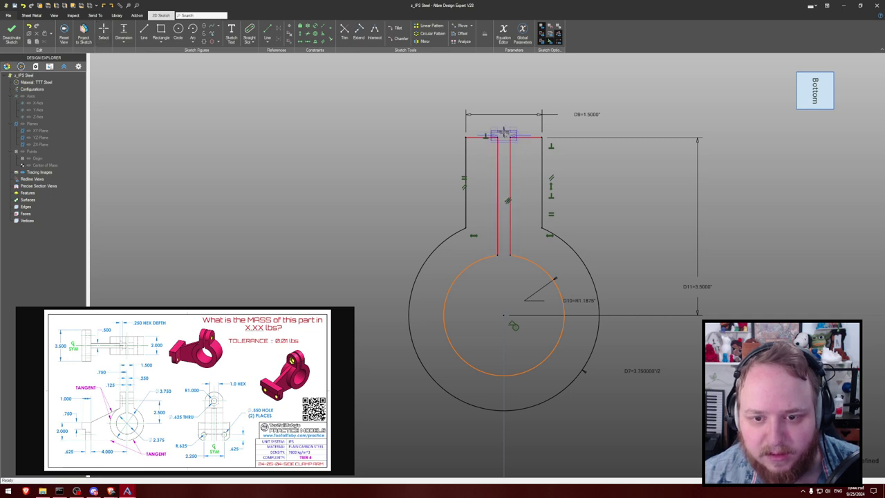
click(504, 127)
text(.25)
key(Return)
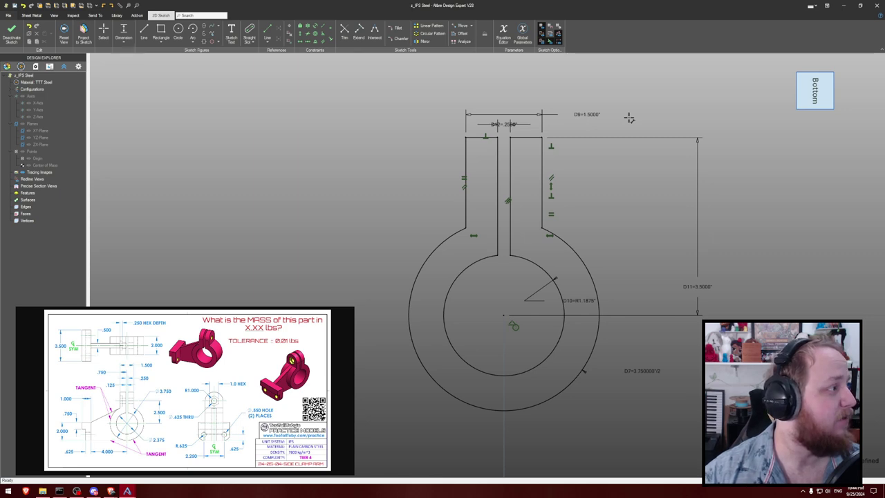
- Extrude the slotted clamp profile 2 in
text(e2)
key(Return)
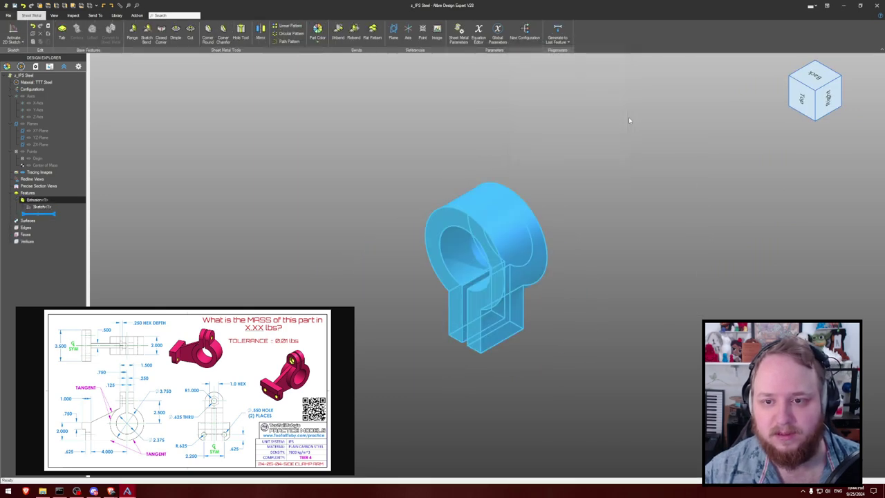
click(606, 188)
- Edit the clamp extrusion and change its type to Mid Plane
right_click(46, 213)
click(66, 216)
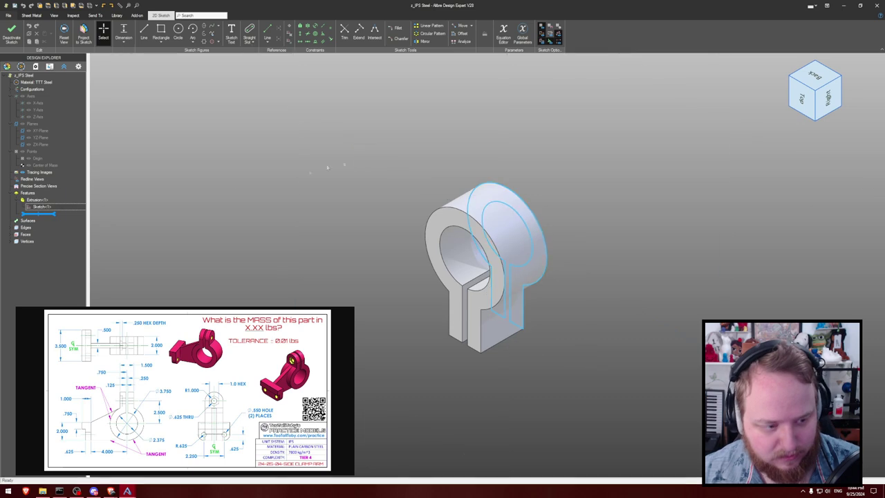
click(59, 199)
right_click(59, 200)
click(73, 208)
click(599, 65)
click(584, 73)
click(575, 166)
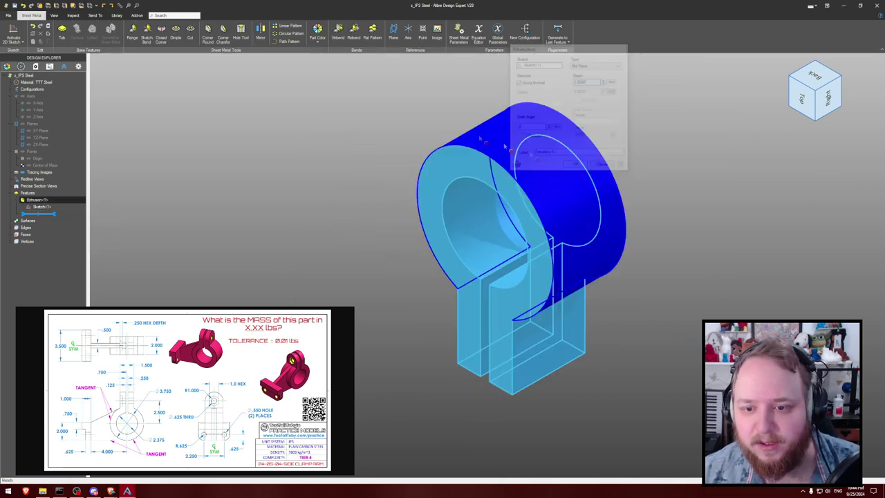
- Show the part's reference planes, axes and origin
middle_drag(411, 117, 414, 101)
key(ctrl+shift+r)
right_drag(413, 103, 391, 97)
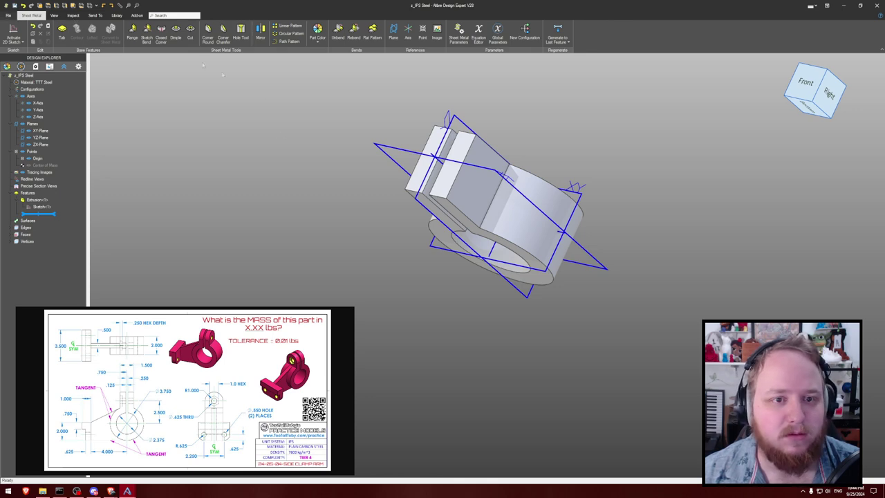
click(7, 15)
key(Escape)
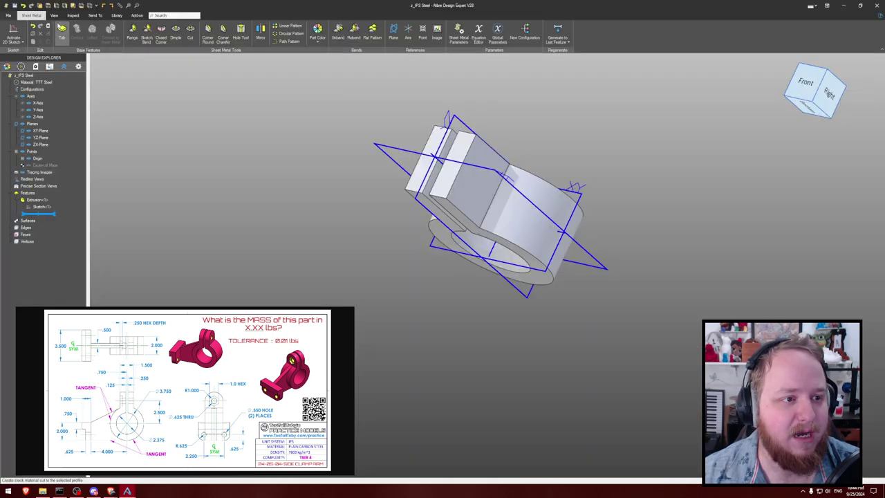
middle_drag(176, 144, 219, 136)
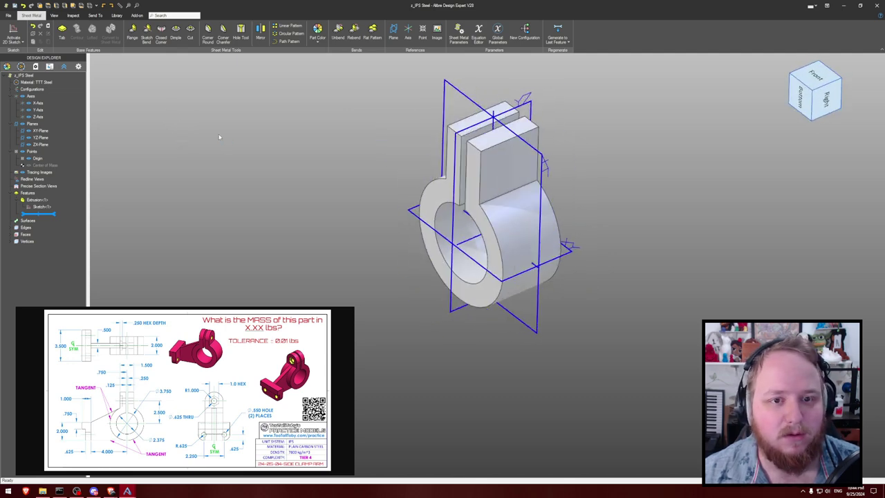
- Undo the last change to the clamp extrusion and inspect the body against the reference planes
key(ctrl+z)
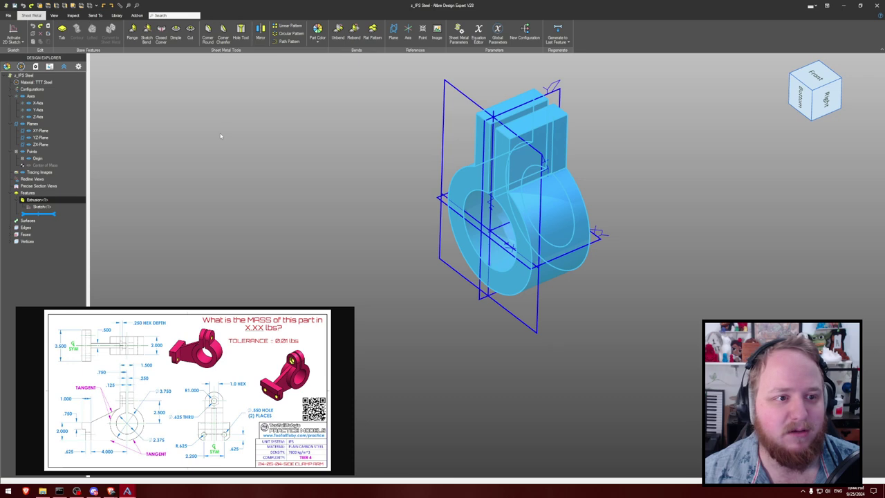
middle_drag(242, 134, 287, 119)
click(288, 119)
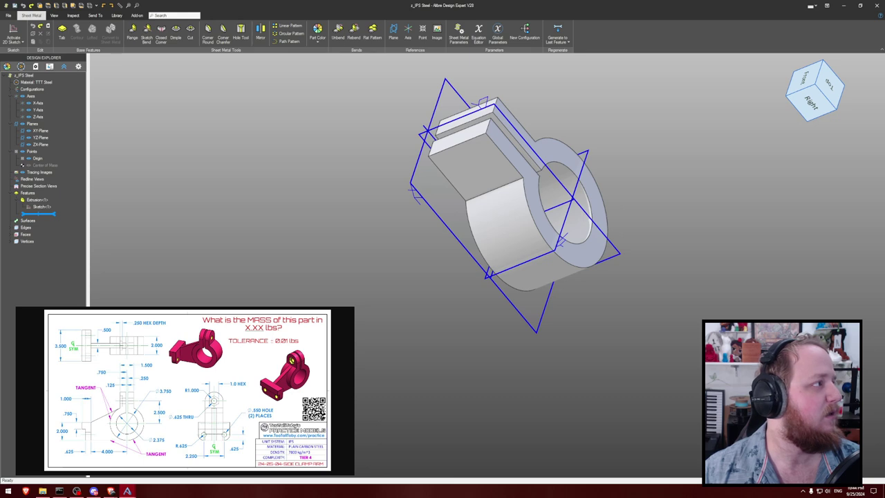
- Close the z_IPS Steel sheet metal part without saving and open the IPS Steel.AD_PRT template from the templates folder
click(111, 490)
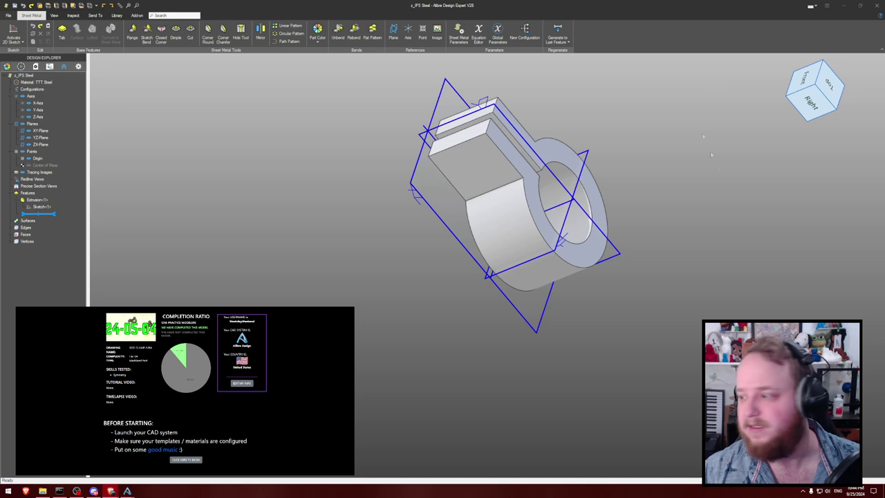
click(876, 5)
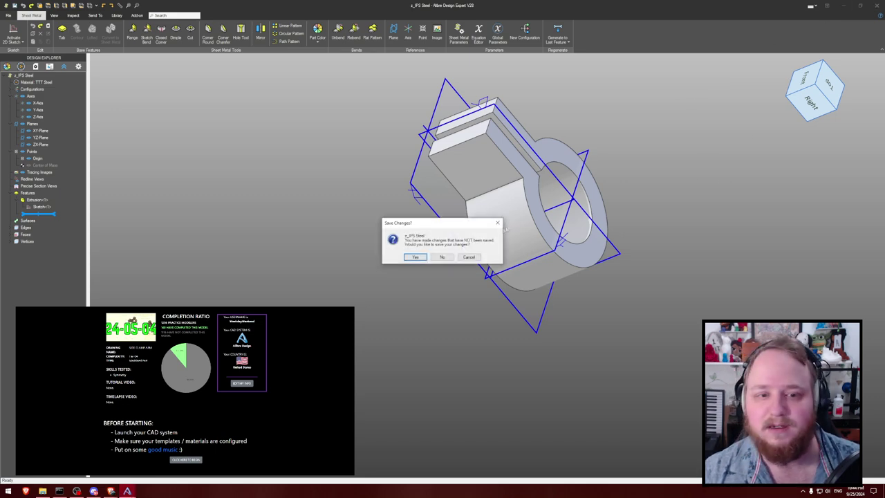
click(442, 257)
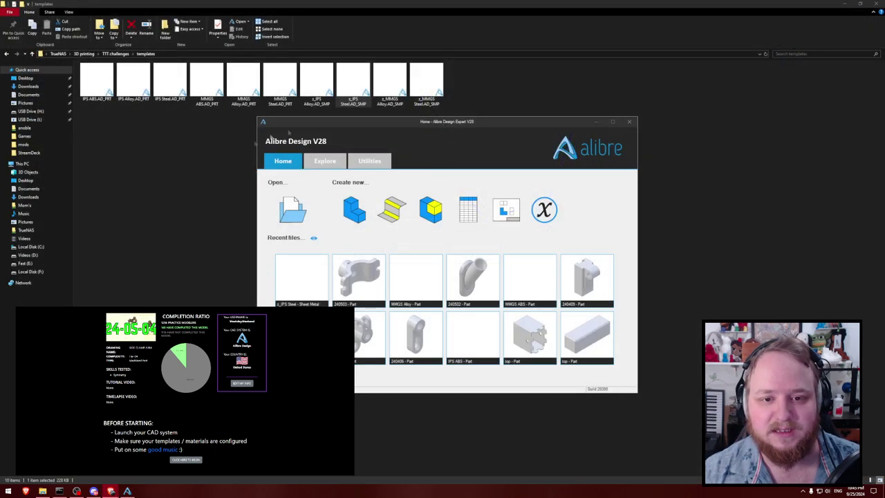
click(223, 161)
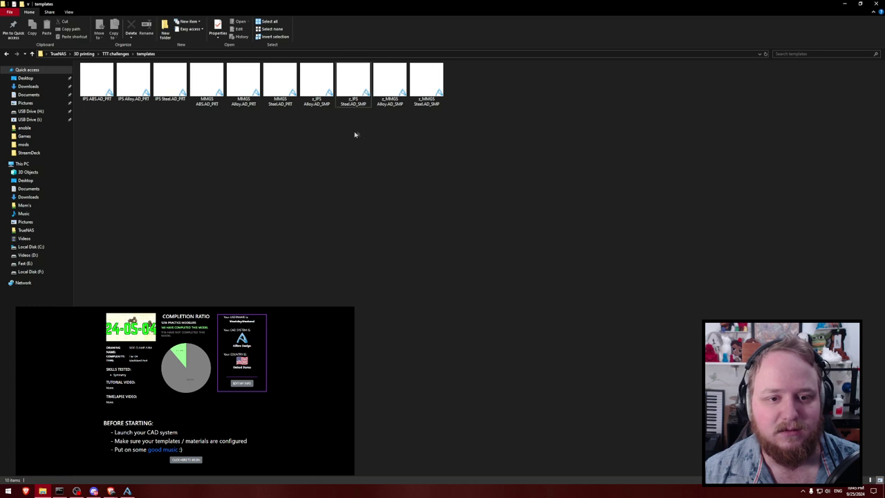
double_click(176, 83)
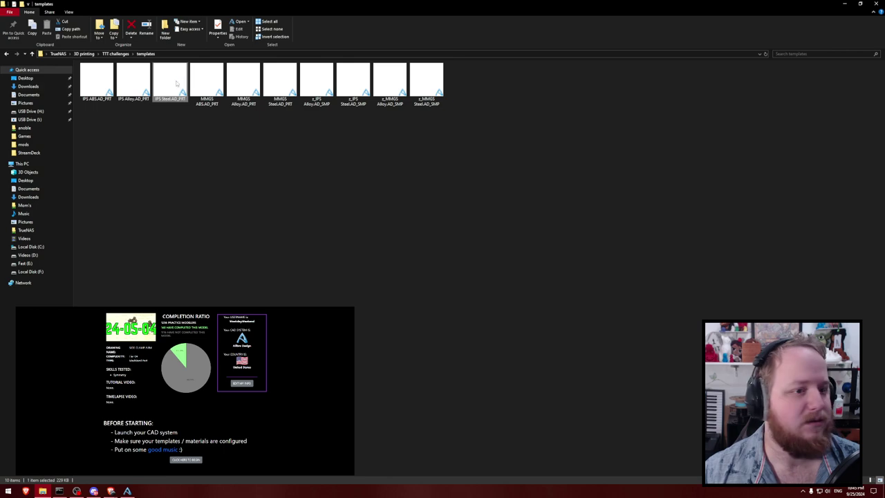
- Begin the 24-05-04 Side Clamp Arm practice in the browser, start its timer and open the drawing image
scroll(171, 411, down, 3)
click(186, 459)
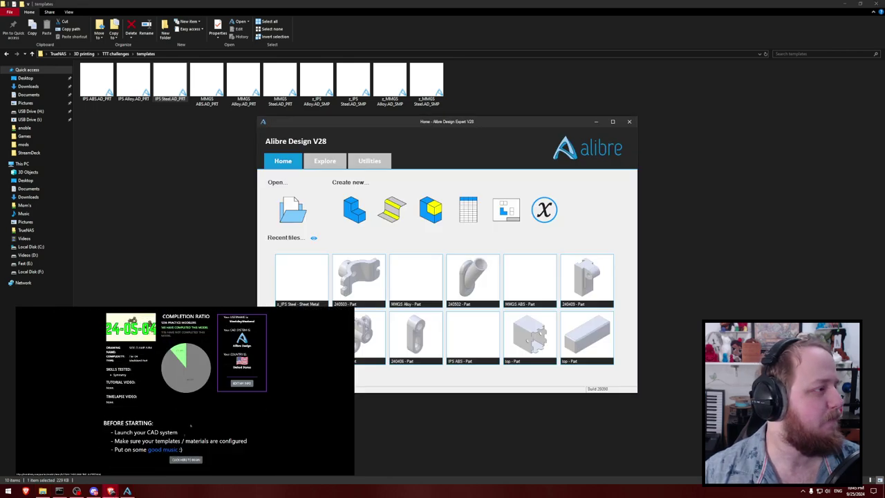
click(299, 377)
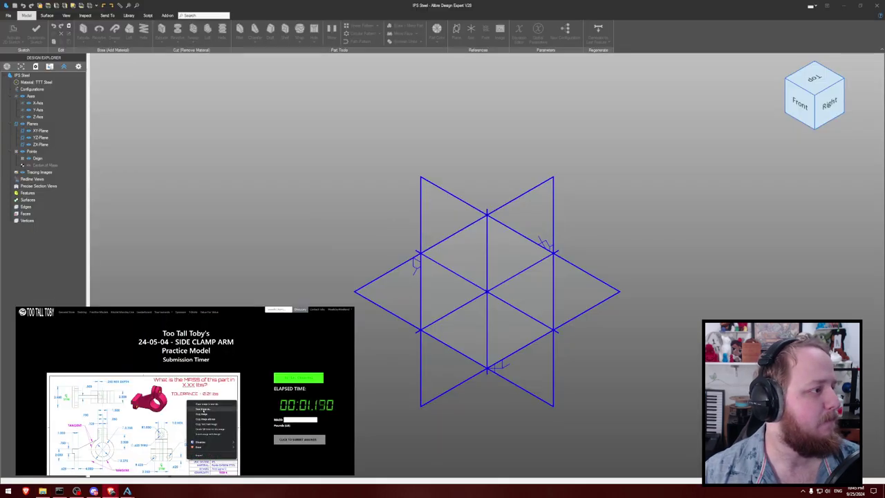
click(200, 412)
right_click(206, 413)
click(219, 416)
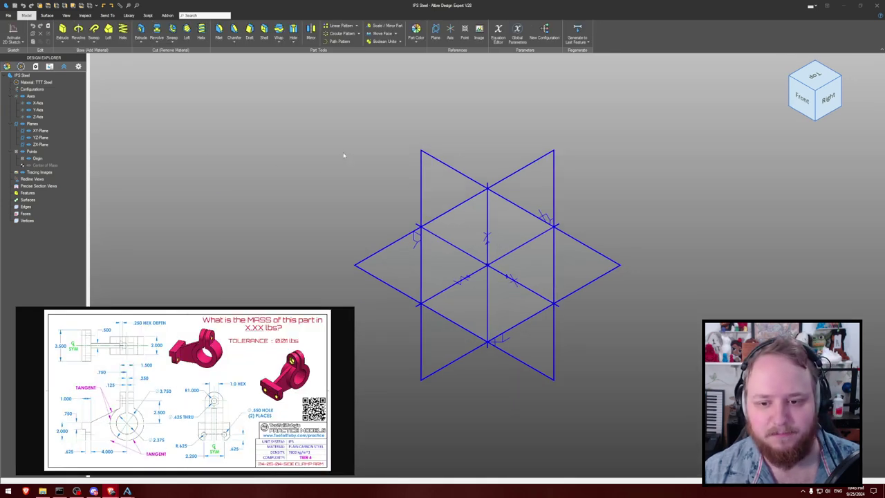
- Start a 2D sketch on the horizontal reference plane, seen from the bottom side, and hide the reference geometry
middle_drag(324, 139, 320, 101)
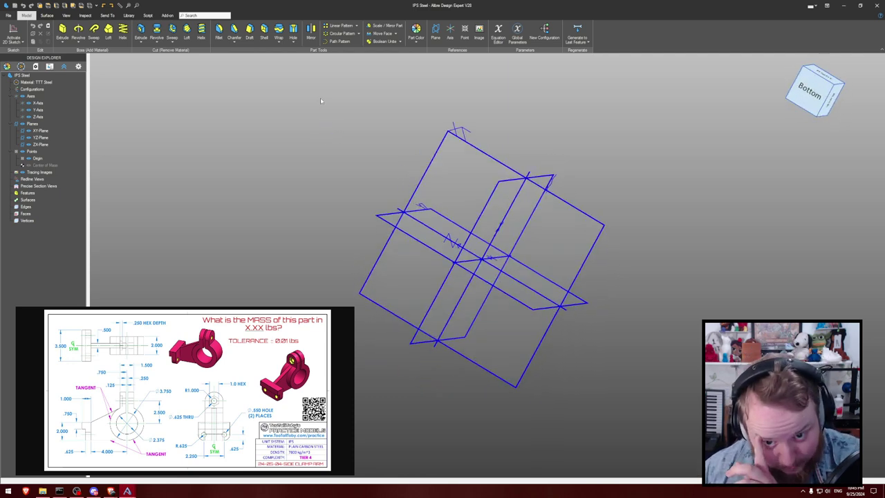
click(11, 29)
click(475, 134)
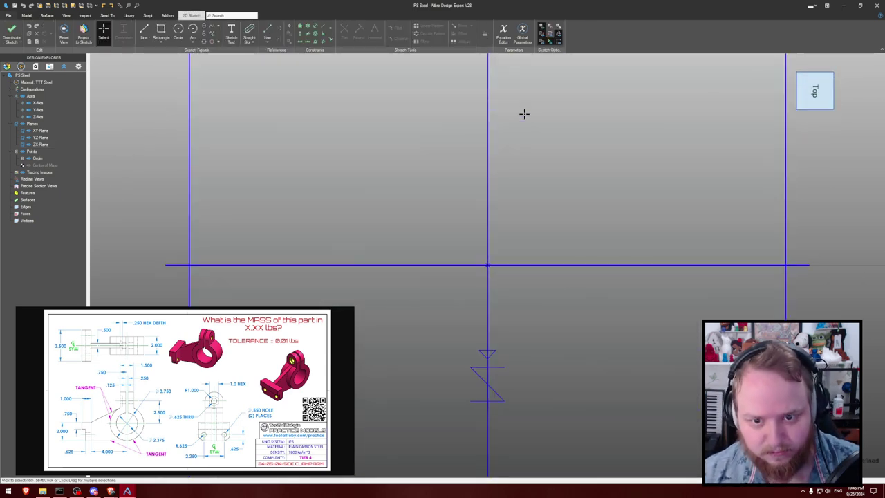
key(ctrl+shift+r)
scroll(525, 114, down, 4)
middle_drag(525, 128, 487, 180)
- Draw a large arc centred on the origin, open at the top, and align its two endpoints horizontally
key(a)
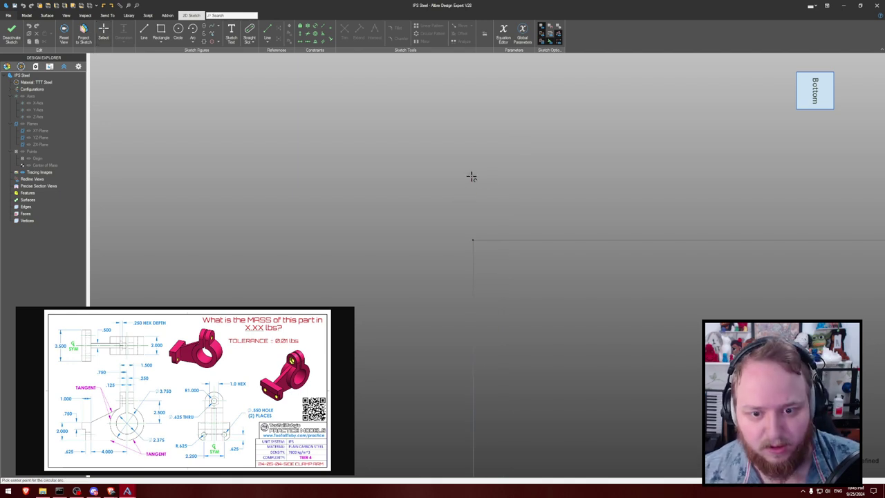
click(473, 241)
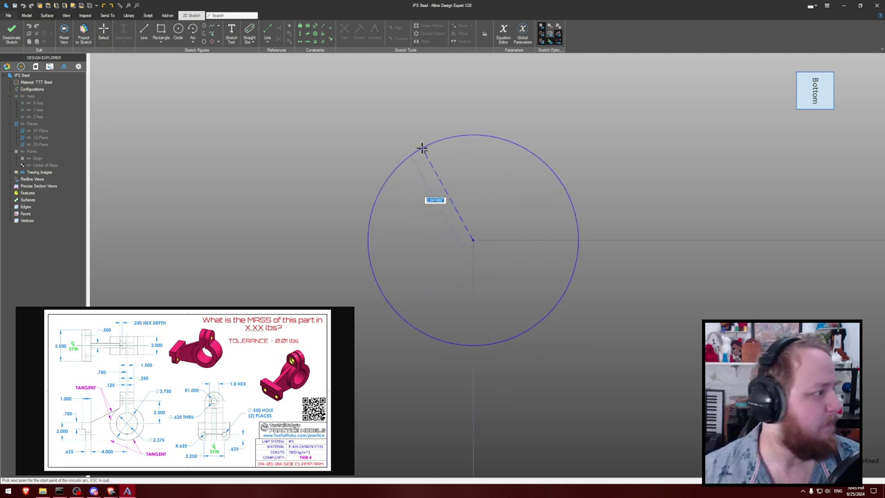
click(421, 147)
click(536, 152)
key(h)
click(536, 152)
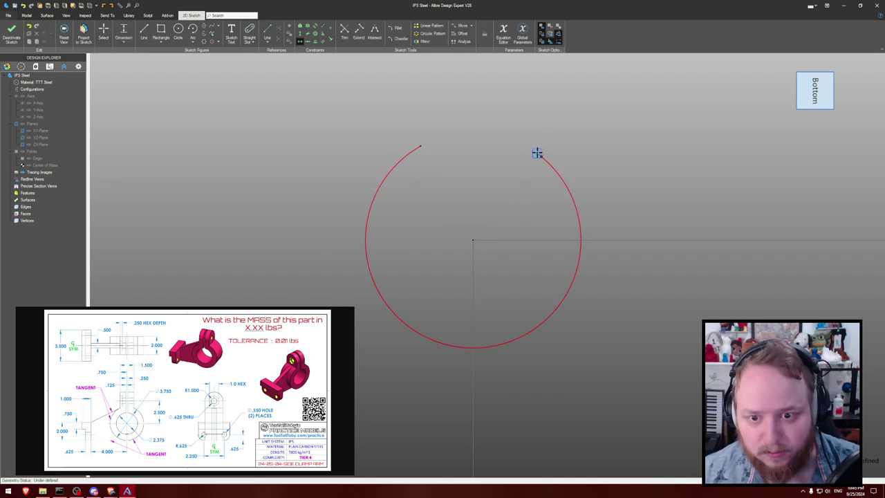
click(416, 145)
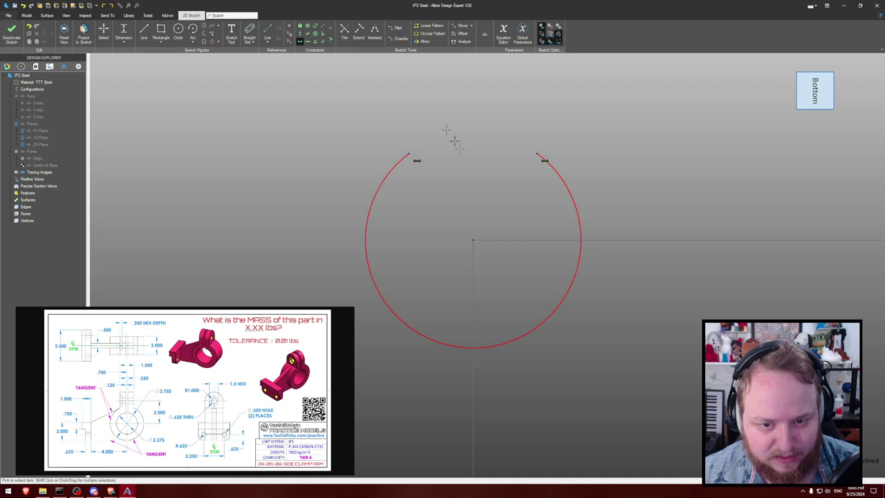
key(Escape)
click(309, 41)
click(407, 153)
click(537, 153)
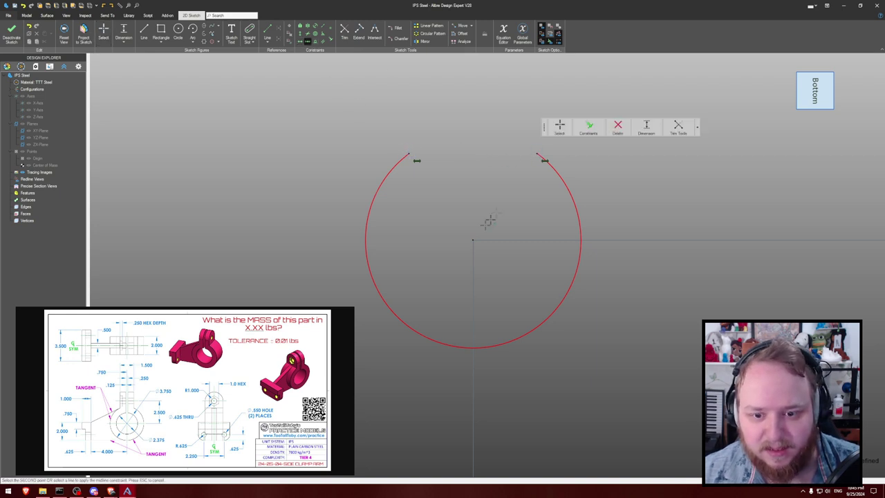
key(Escape)
- Adjust the outer arc's endpoint and set the arc's radius to 3.75/2 in
mouse_move(410, 153)
mouse_down()
mouse_move(367, 174)
mouse_move(387, 251)
mouse_move(415, 158)
mouse_up()
key(d)
click(573, 223)
click(660, 259)
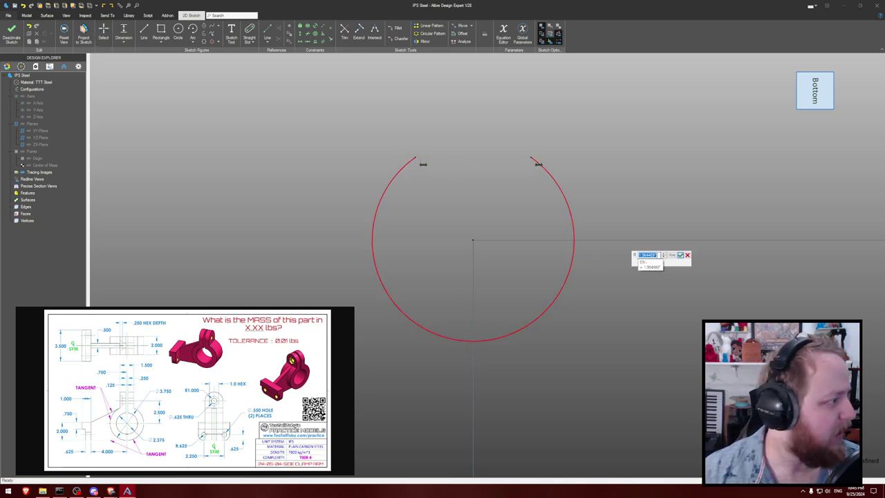
text(1)
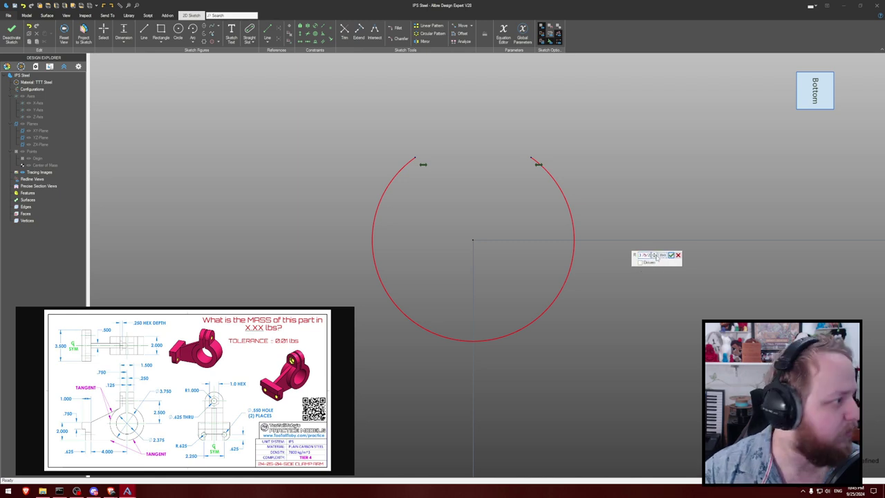
key(Return)
- Draw a smaller concentric arc centred on the origin, open at the top, and align its endpoints horizontally
key(a)
click(473, 241)
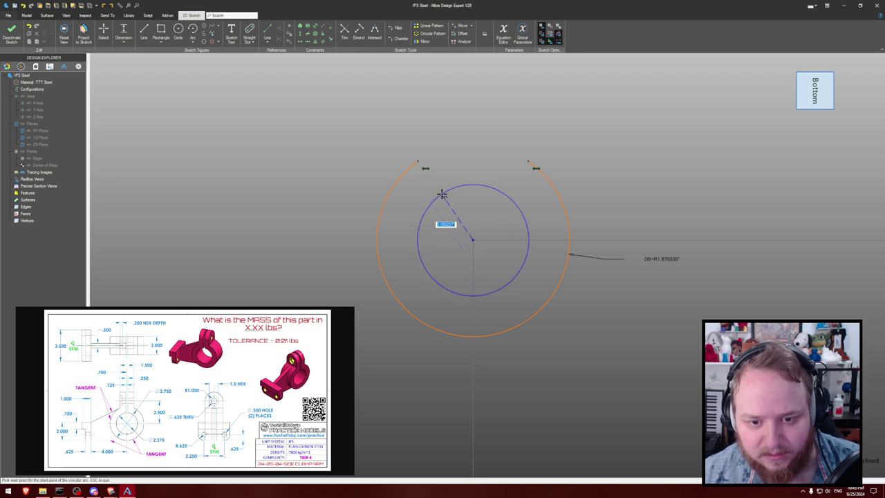
click(456, 198)
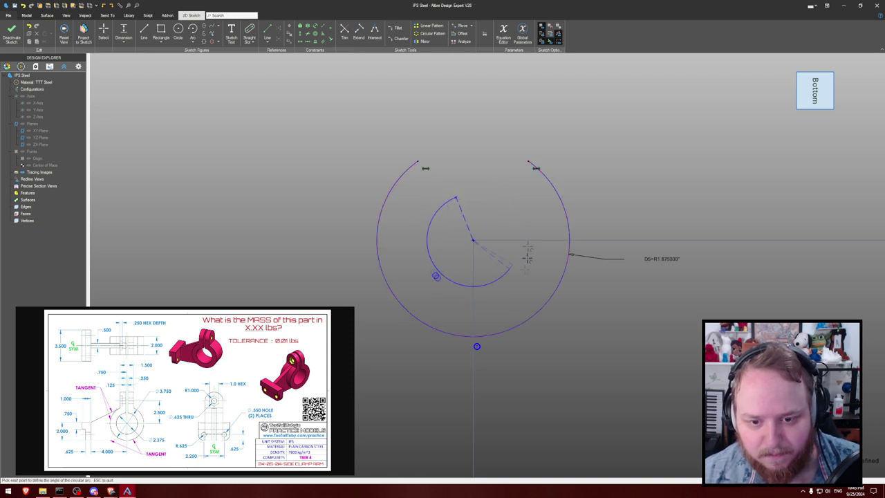
click(499, 200)
key(h)
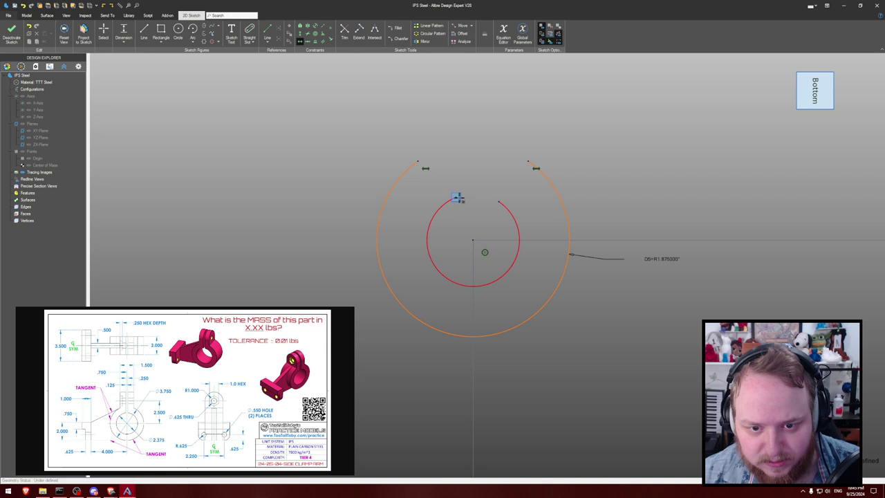
click(456, 197)
click(499, 201)
key(Escape)
- Try to apply a midpoint constraint between the inner arc's two endpoints and the origin
click(309, 43)
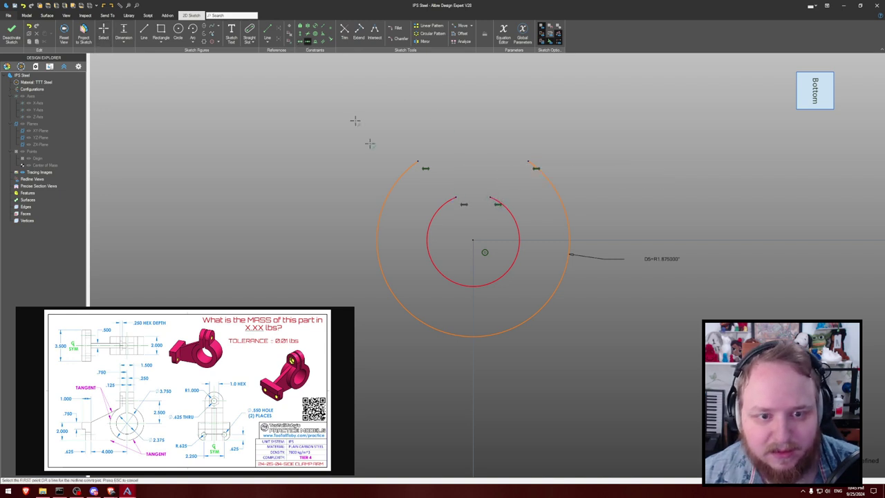
click(455, 197)
click(490, 197)
click(474, 245)
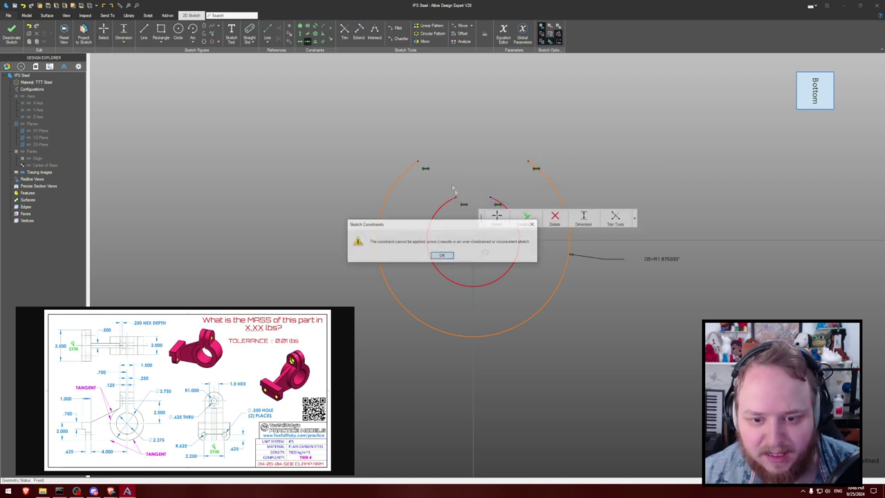
click(447, 254)
- Adjust the inner arc's endpoint and set the arc's radius to 2.375/2 in
mouse_move(453, 198)
mouse_down()
mouse_move(427, 203)
mouse_move(457, 201)
mouse_up()
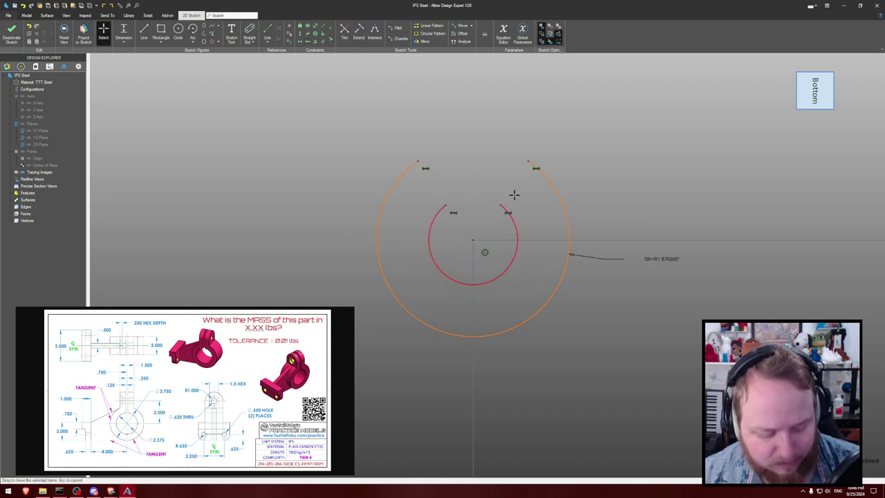
key(d)
click(519, 239)
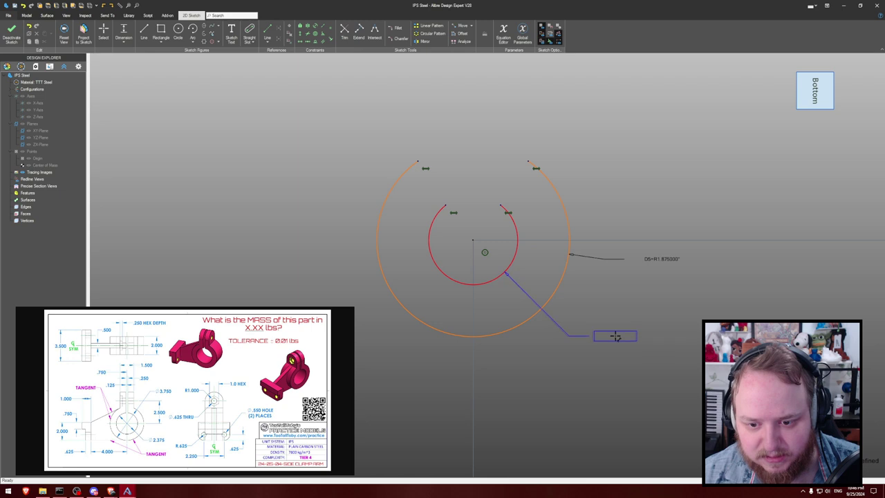
click(616, 336)
text(2)
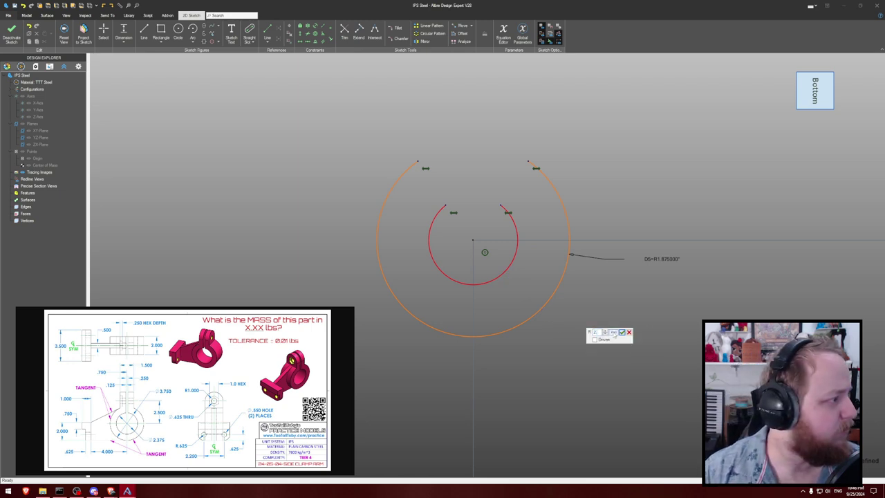
text(.375/2)
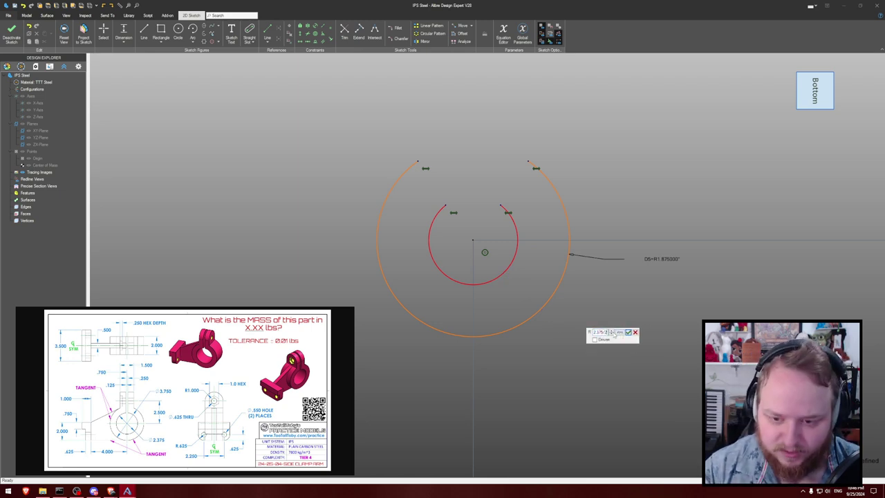
key(Return)
- Move the inner arc's endpoints closer together to narrow its opening
key(l)
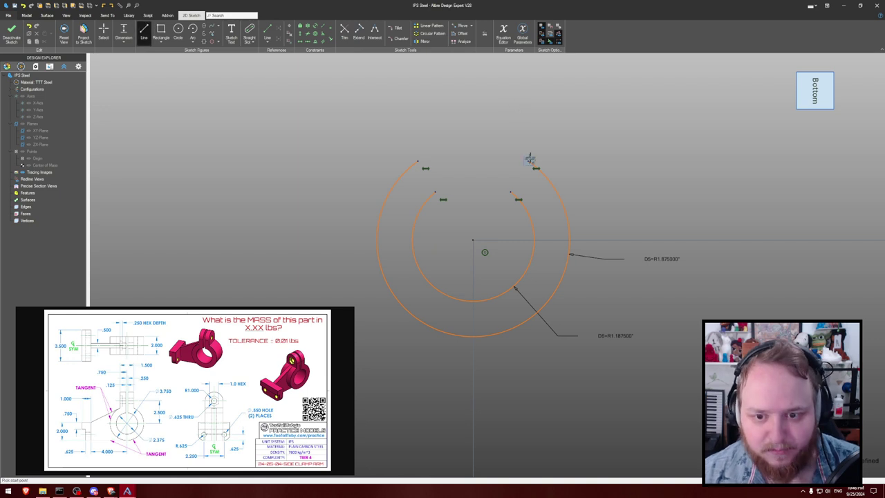
key(Escape)
drag(511, 192, 485, 187)
middle_drag(531, 136, 531, 195)
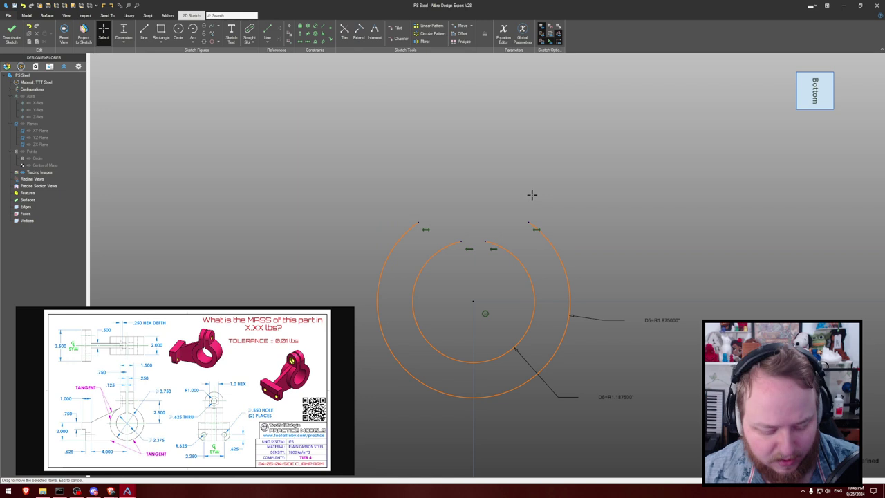
- Sketch the right clamp leg with three lines, from the outer arc's right endpoint up, across and down to the inner arc's right endpoint
key(l)
click(529, 223)
click(528, 92)
click(485, 92)
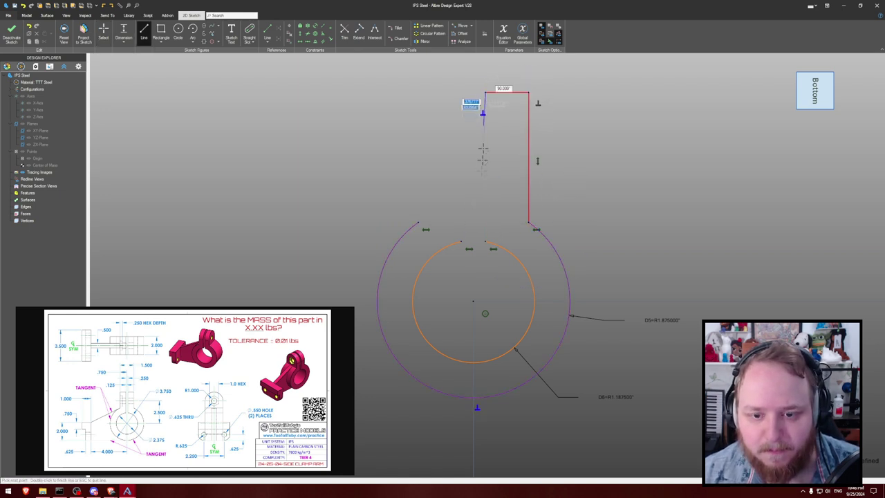
click(484, 240)
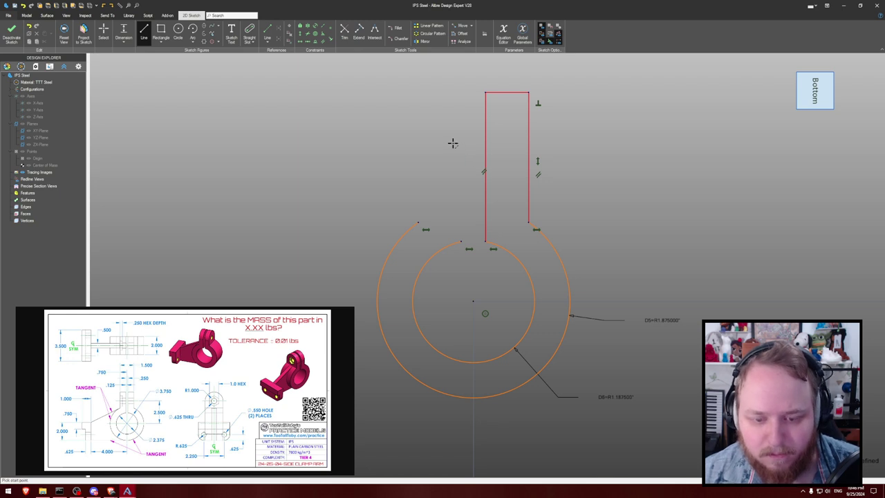
- Sketch the left clamp leg with three lines joining the inner and outer arcs' left endpoints, and constrain its outer side vertical
click(461, 241)
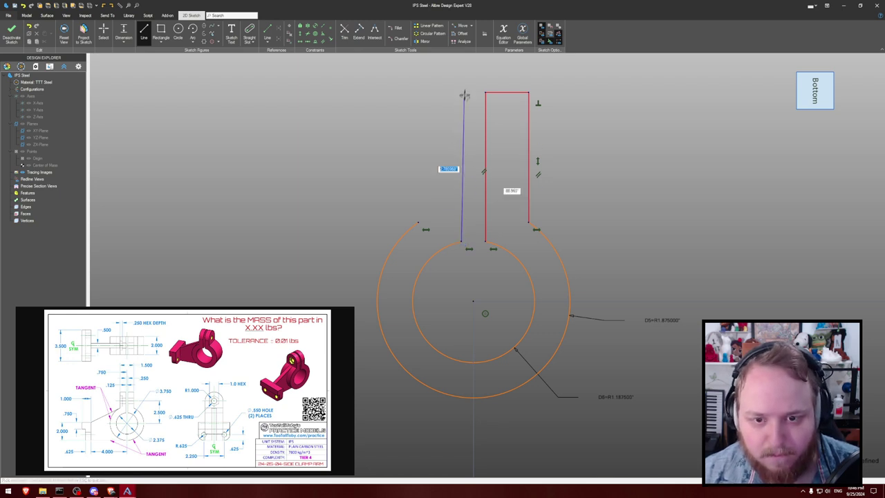
click(461, 92)
click(416, 92)
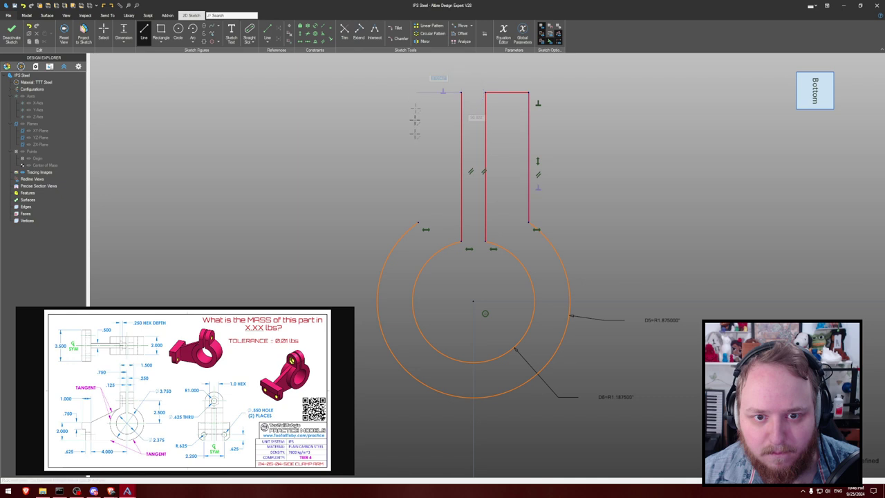
click(417, 222)
key(Escape)
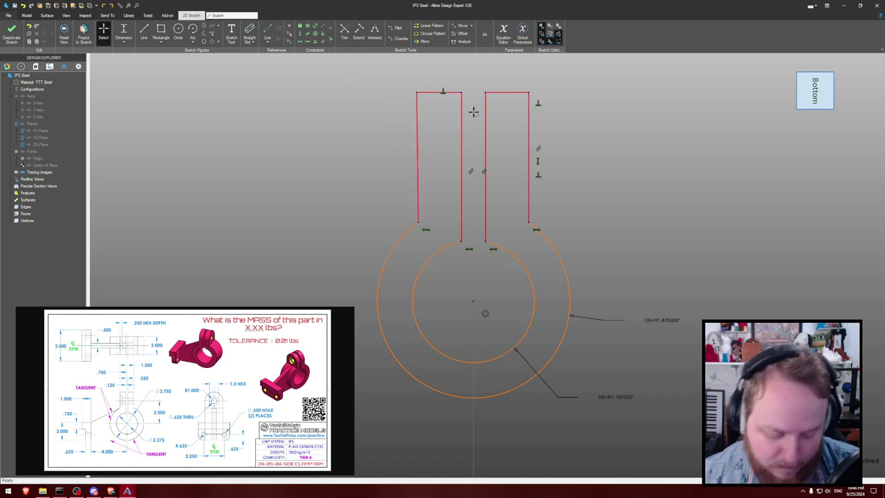
click(416, 144)
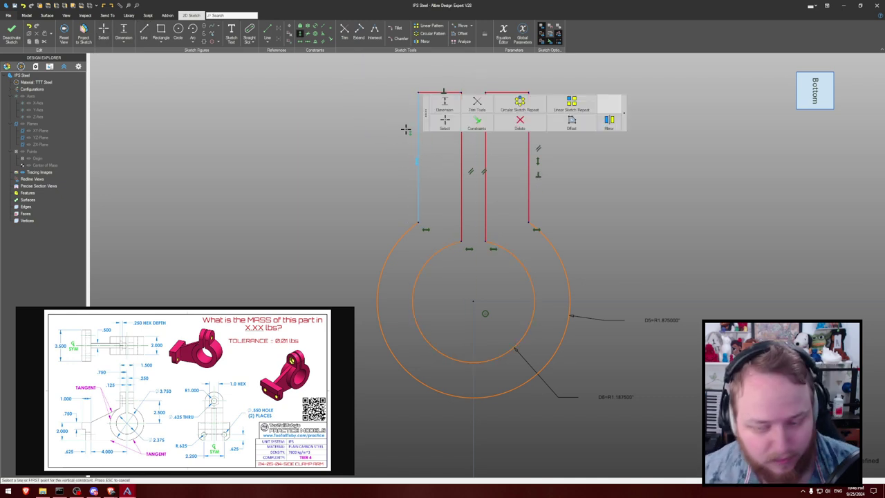
key(Escape)
key(Escape)
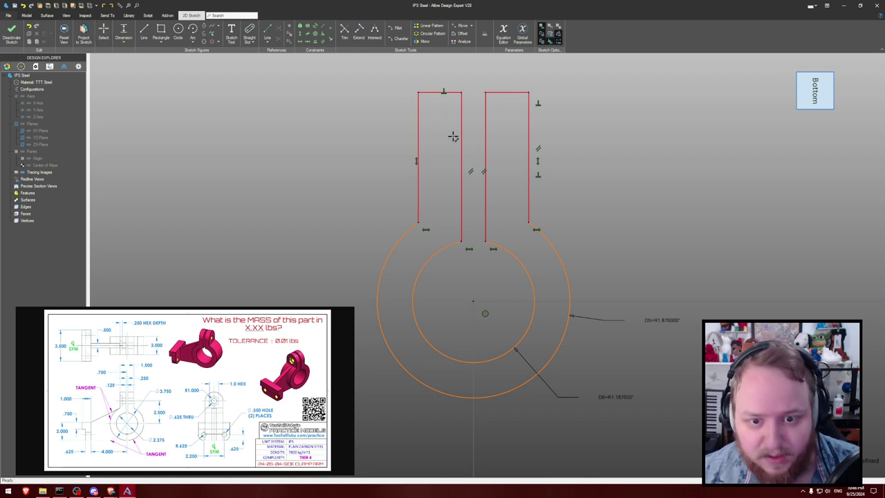
- Dimension the gap between the inner sides of the two clamp legs to .25 in
click(484, 135)
click(462, 110)
click(475, 72)
text(.25)
key(Return)
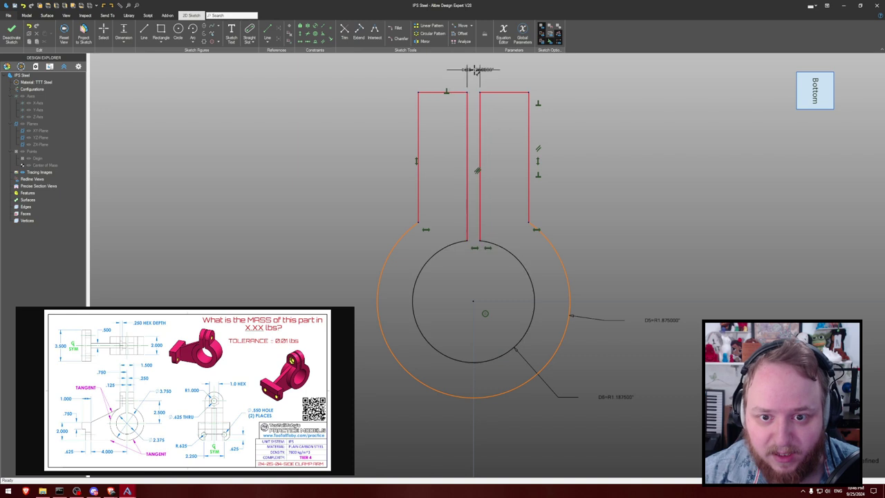
- Set the overall width across the outer sides of the two clamp legs to 1.5 in
click(419, 138)
click(528, 142)
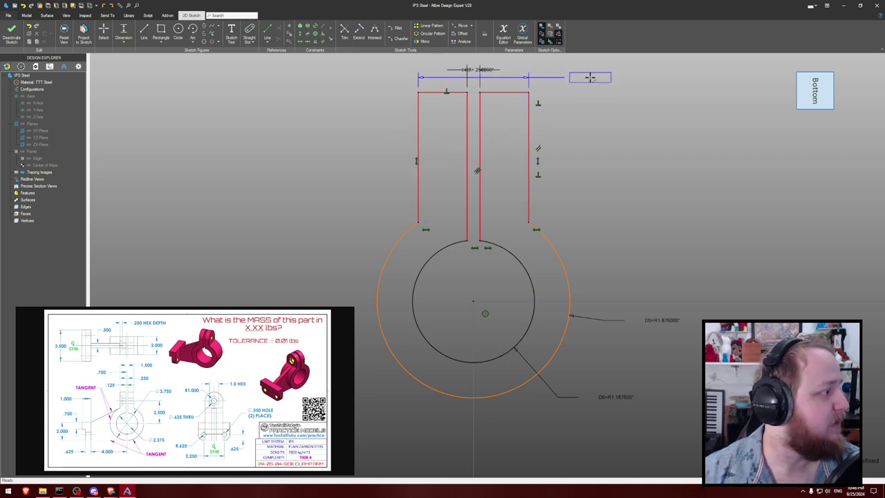
click(589, 78)
text(1.5)
key(Return)
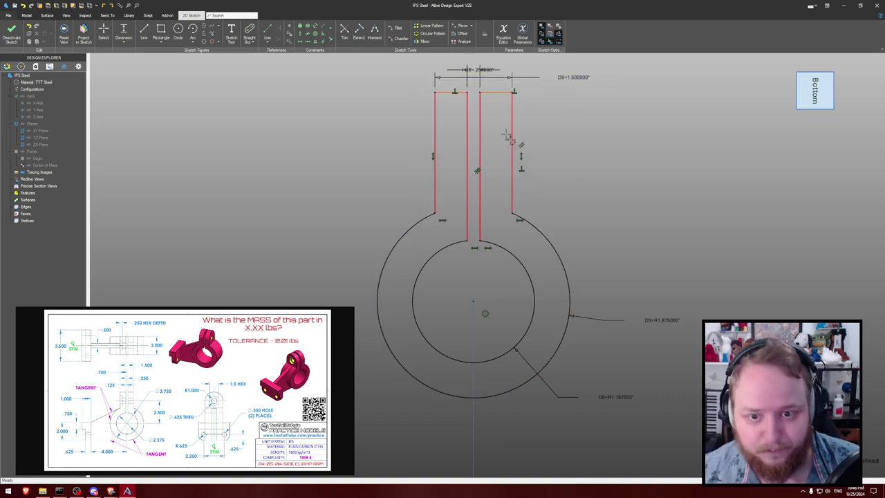
- Dimension the right leg's top edge to 3.5 in above the arcs' centre point
click(480, 99)
click(512, 95)
click(473, 300)
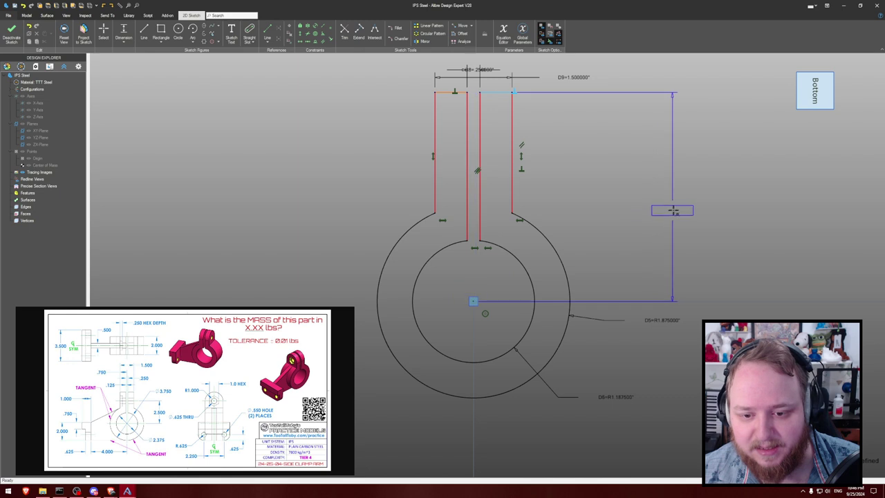
click(673, 210)
text(3.5)
key(Return)
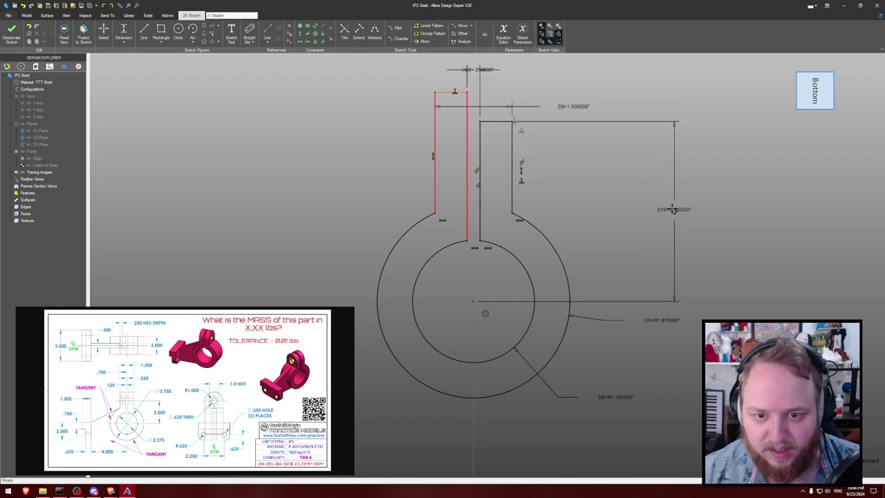
key(Escape)
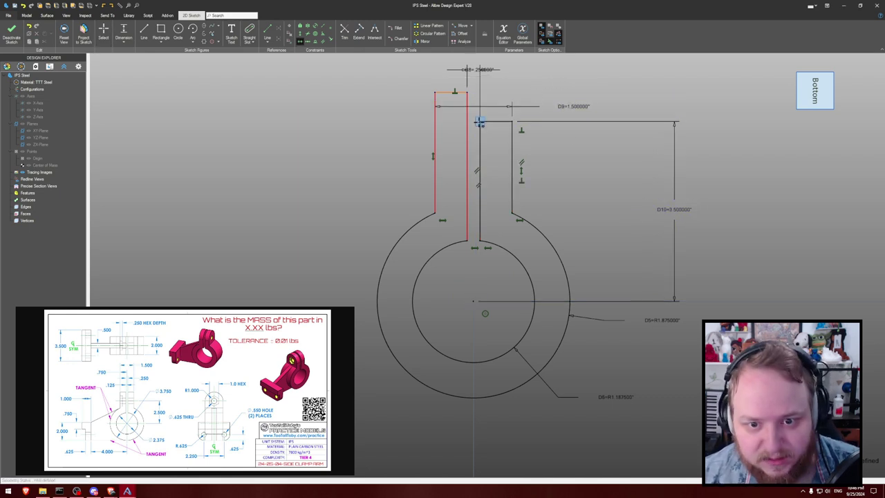
- Constrain the inner top corners of the two clamp legs to be horizontally aligned
click(479, 122)
click(479, 121)
key(Escape)
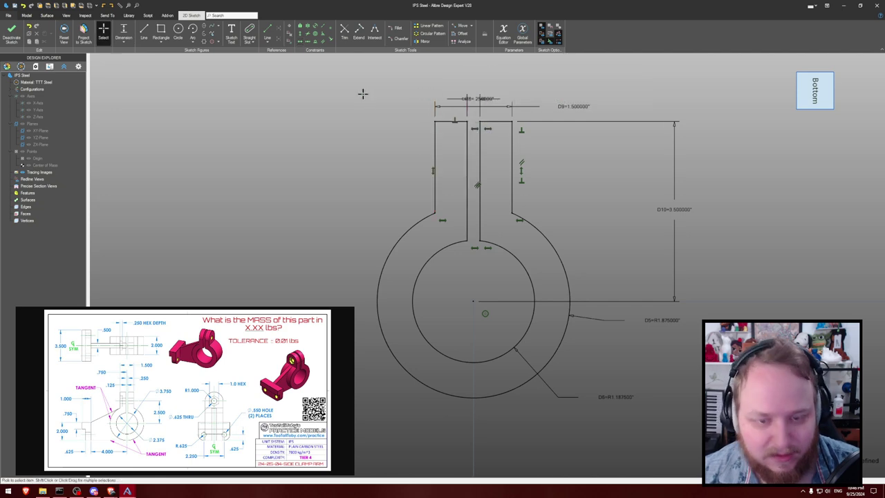
- Extrude the clamp profile to a total depth of 2 in, symmetrically about its sketch plane
key(e)
click(596, 64)
click(588, 76)
text(2)
key(Return)
click(532, 95)
middle_drag(531, 94, 556, 108)
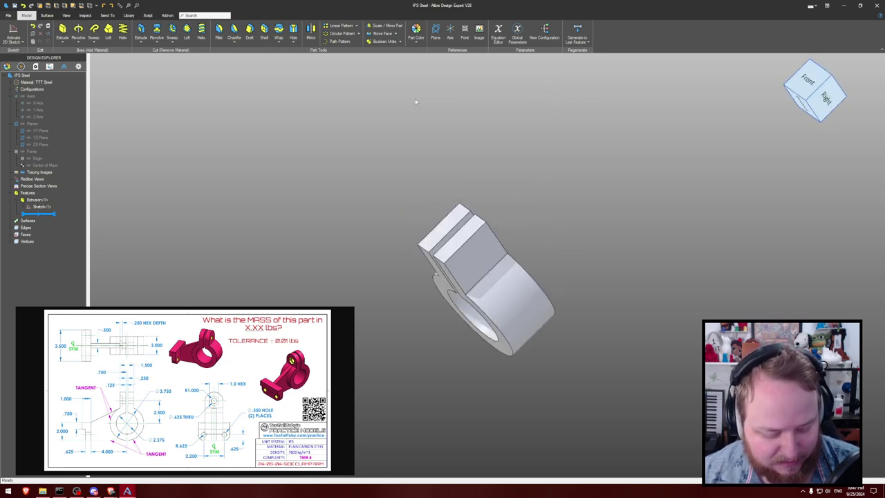
- Fillet the four end corners of the two clamp legs with a constant radius of 1 in
key(f)
click(470, 211)
click(487, 234)
click(436, 261)
click(443, 264)
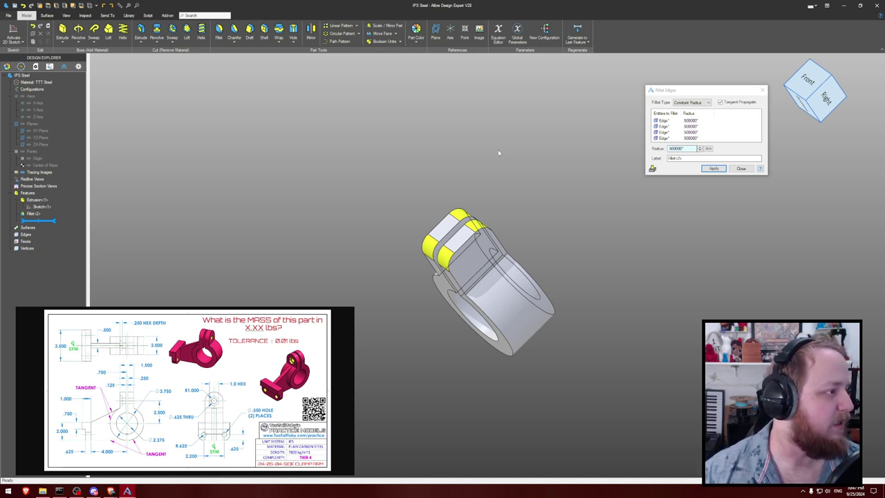
double_click(680, 149)
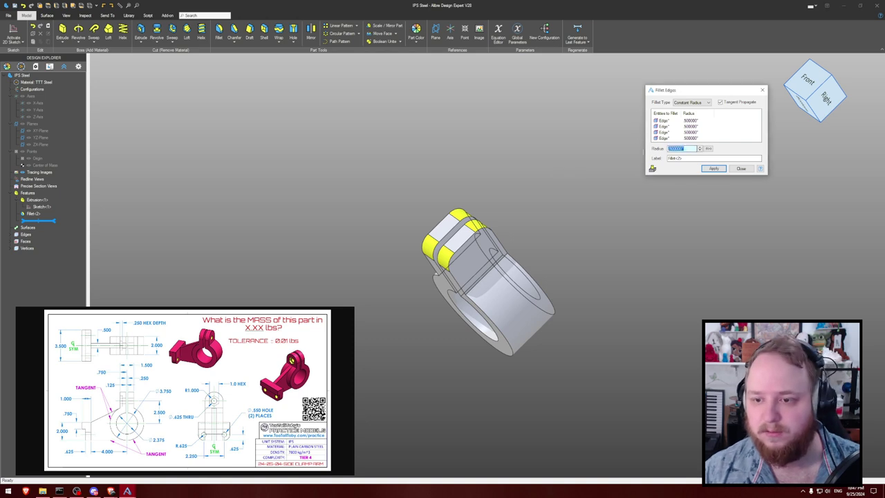
text(0.0)
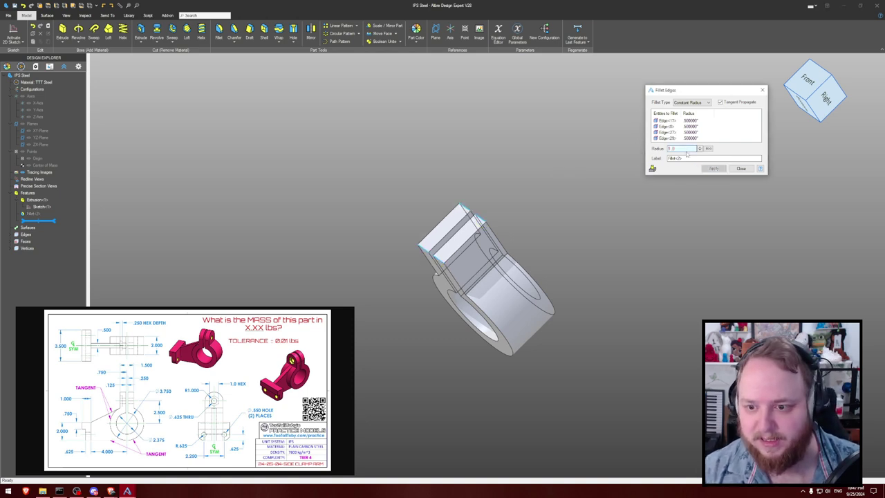
text(1)
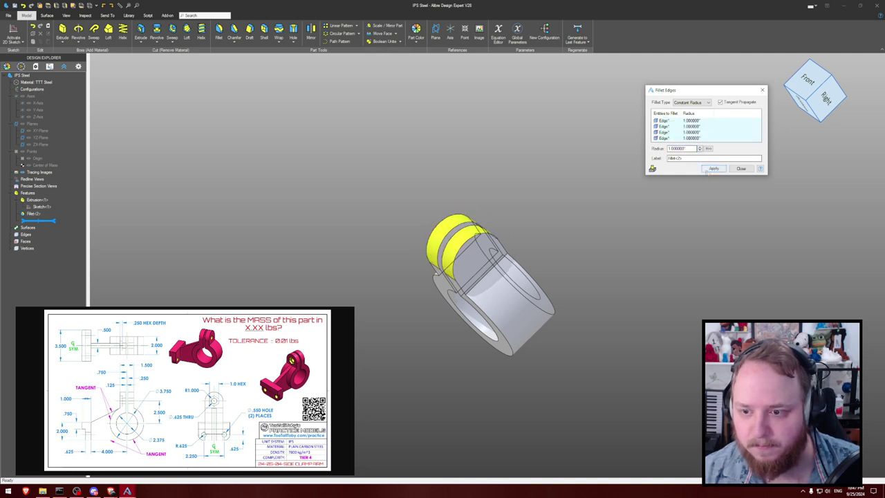
click(714, 168)
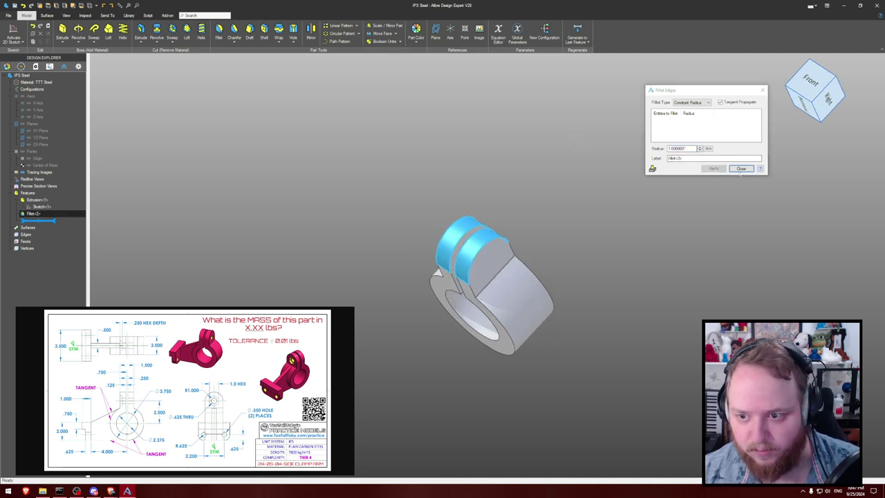
click(741, 168)
- Start a sketch on a clamp leg's flat outer face and draw a .625 in diameter circle near the rounded end's centre
middle_drag(563, 180, 555, 160)
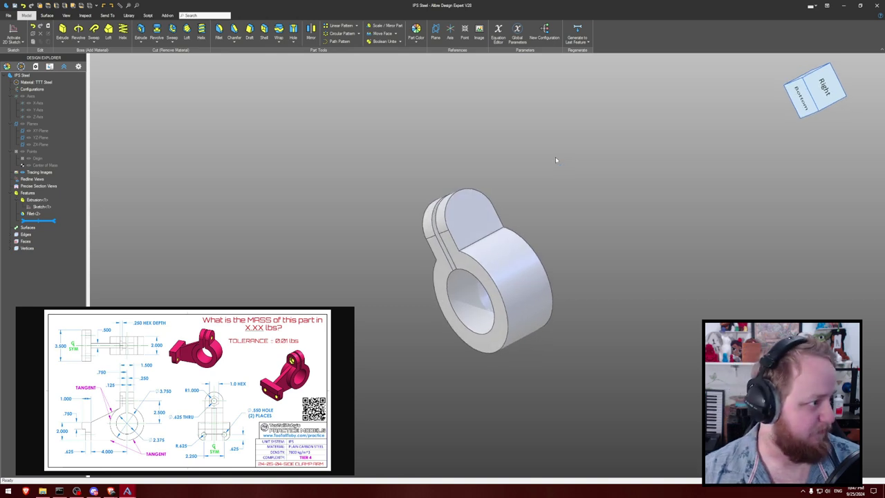
middle_drag(553, 162, 577, 161)
click(505, 220)
key(s)
key(c)
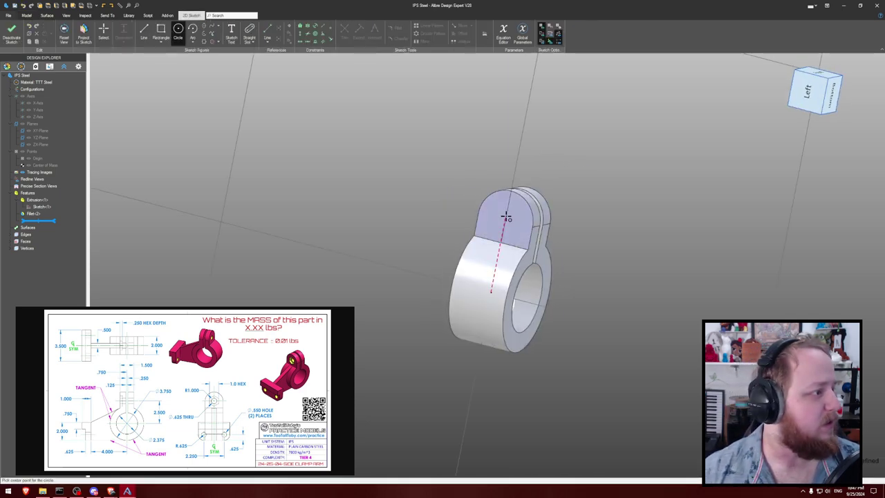
click(506, 217)
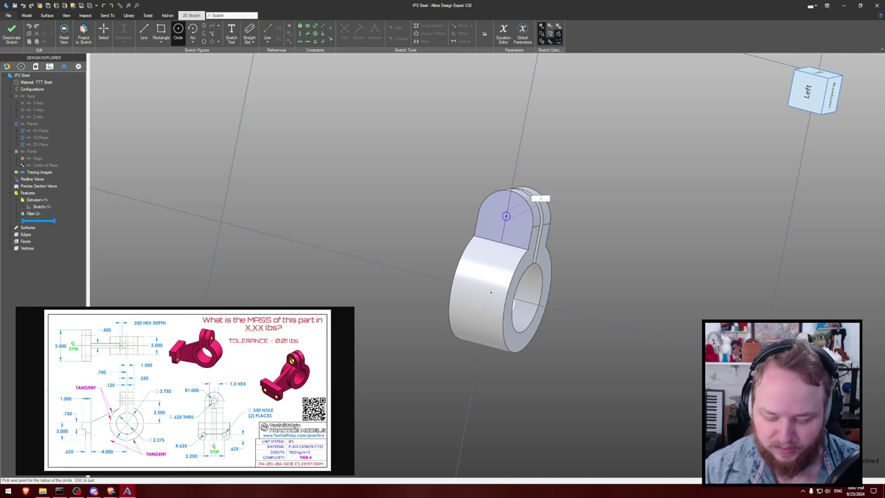
key(Return)
key(Escape)
- Make the .625 in circle concentric with the leg's rounded end
scroll(538, 188, up, 2)
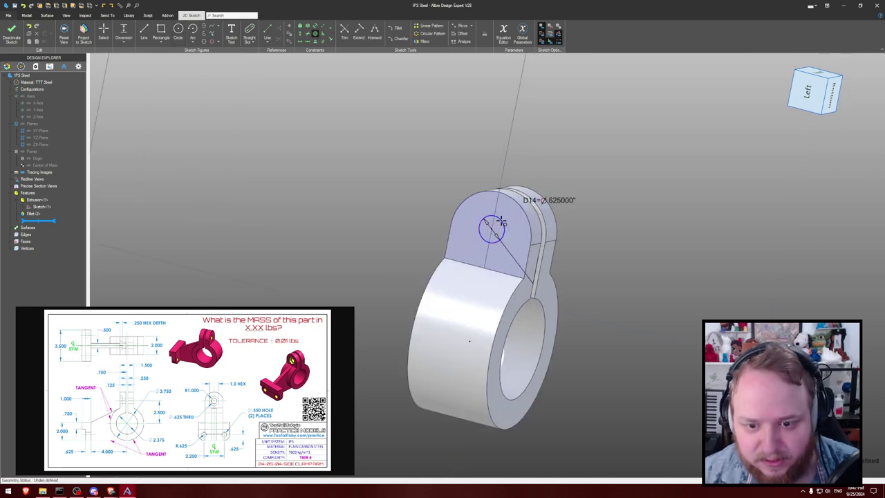
click(504, 221)
key(shift+c)
click(495, 192)
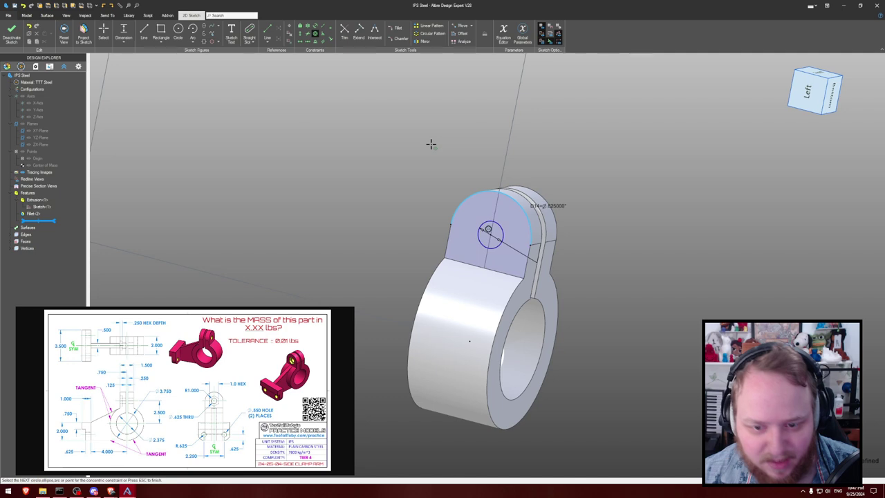
- Cut the circle through both clamp legs with a 2 in deep extruded cut
key(x)
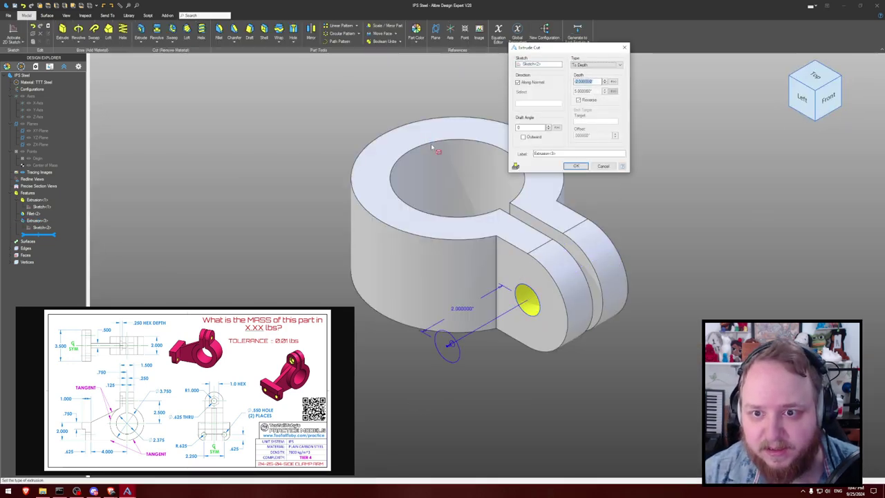
key(Return)
click(352, 113)
- Sketch a six-sided regular polygon around the bolt hole on the clamp leg's outer face, circumscribed about its helper circle
middle_drag(351, 113, 338, 88)
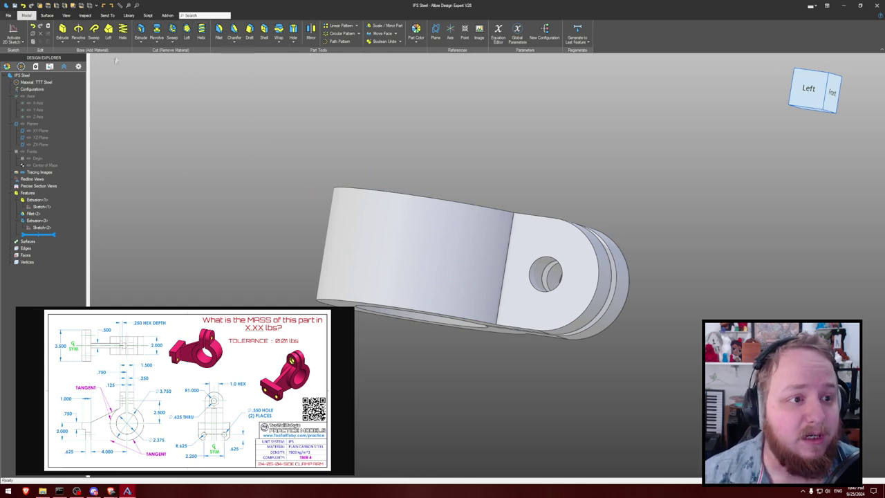
click(12, 31)
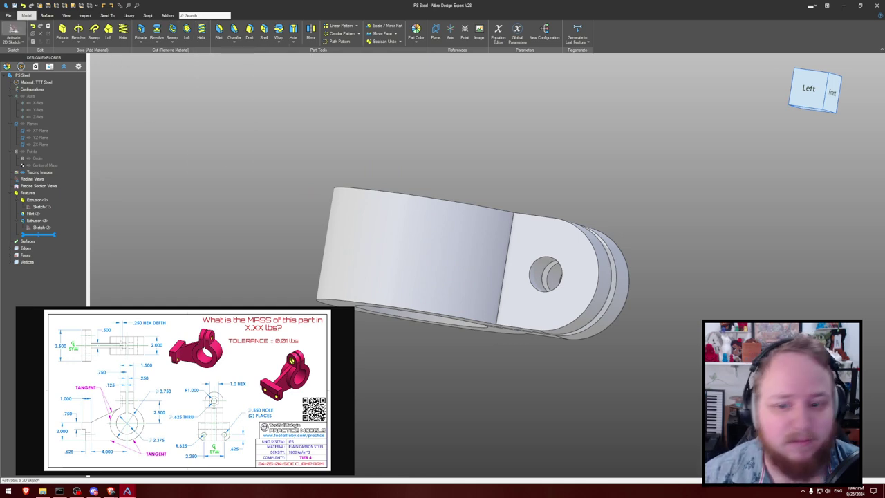
click(557, 238)
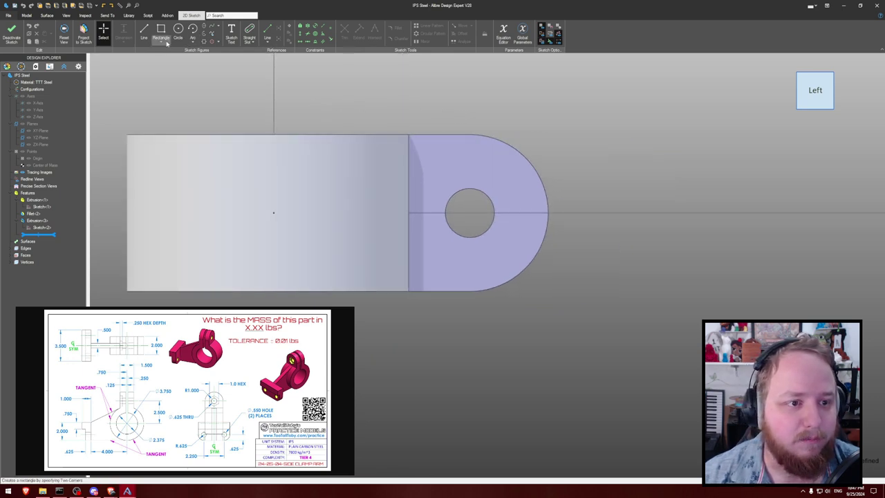
click(206, 43)
drag(524, 161, 651, 134)
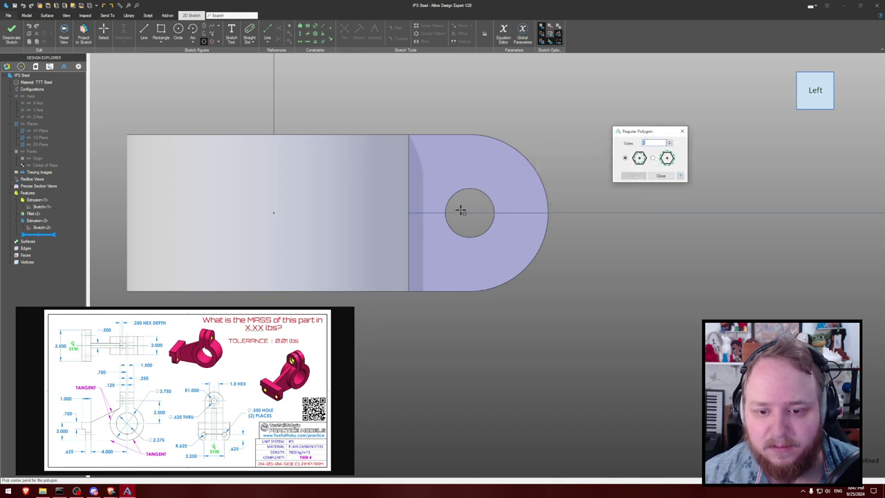
click(470, 213)
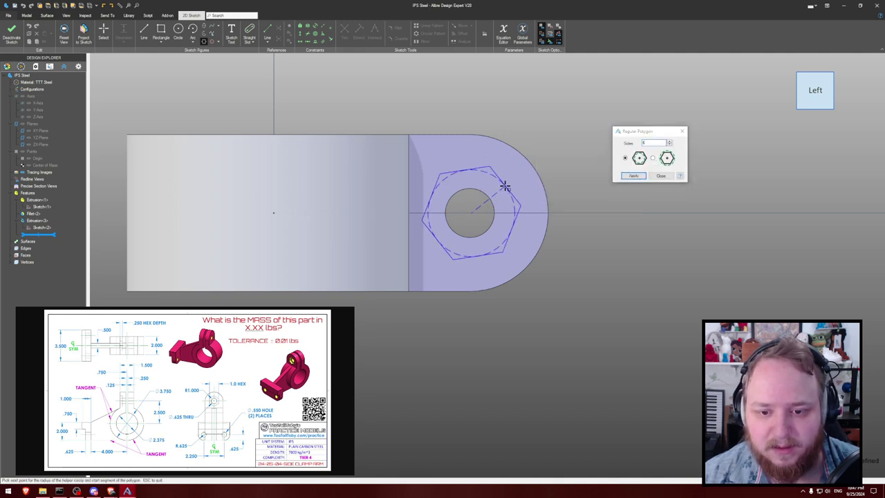
click(507, 190)
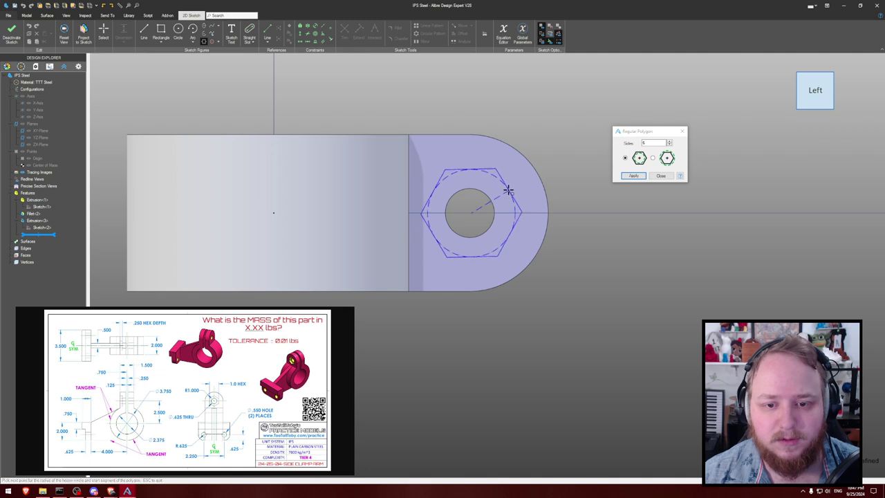
click(633, 177)
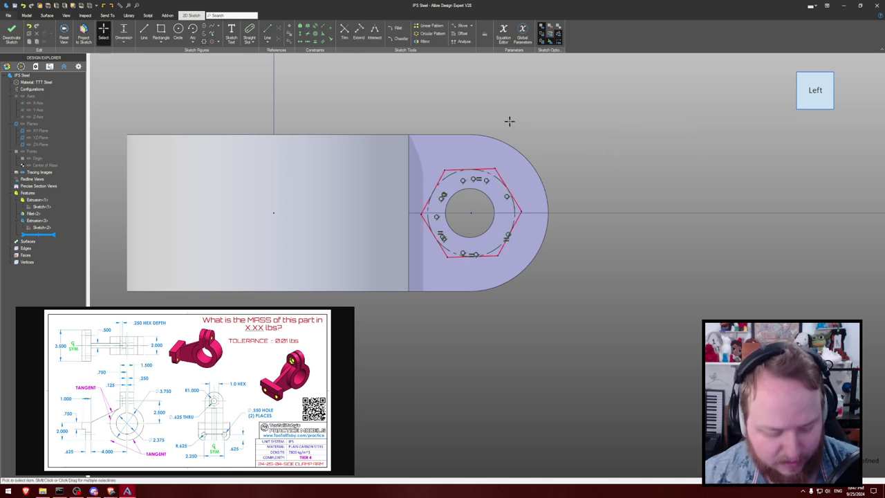
- Constrain the hexagon's upper side horizontal and set the distance between its two horizontal sides to 1 in
click(477, 166)
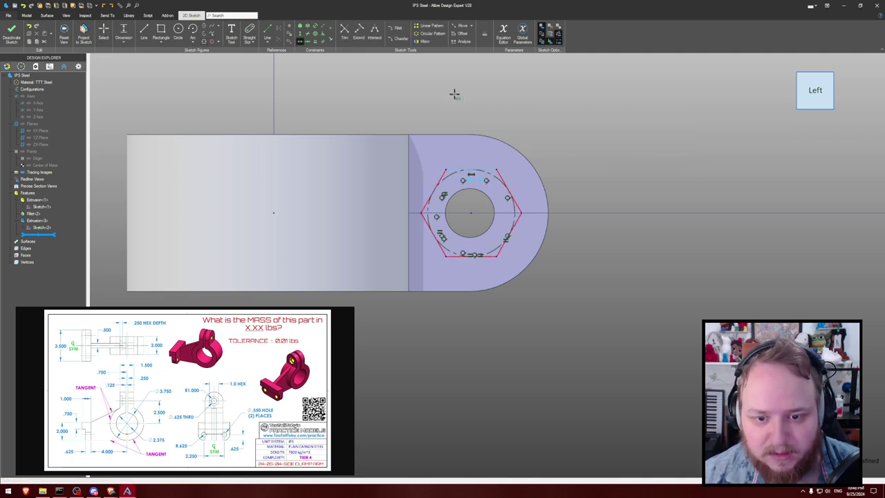
key(h)
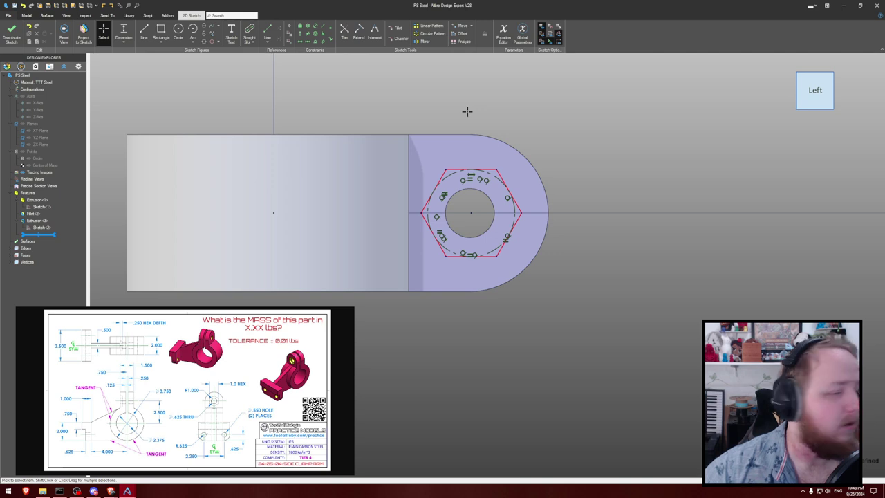
key(d)
click(488, 169)
click(486, 256)
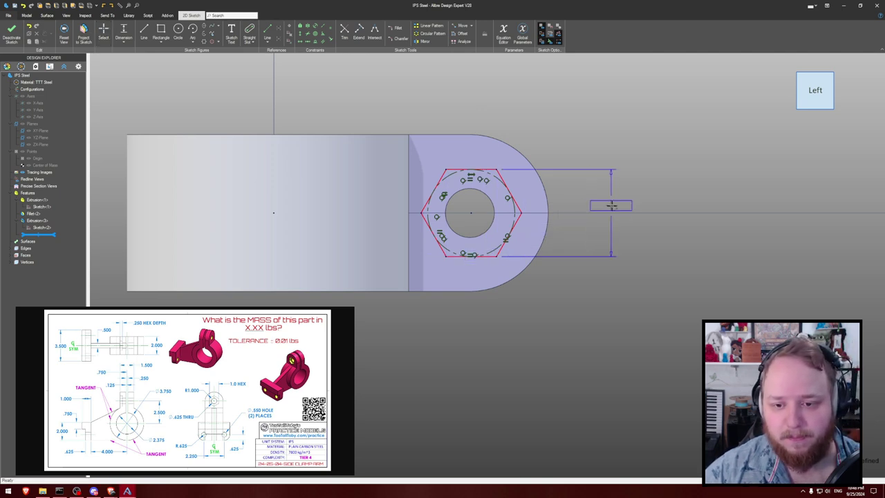
click(611, 206)
text(1)
key(Return)
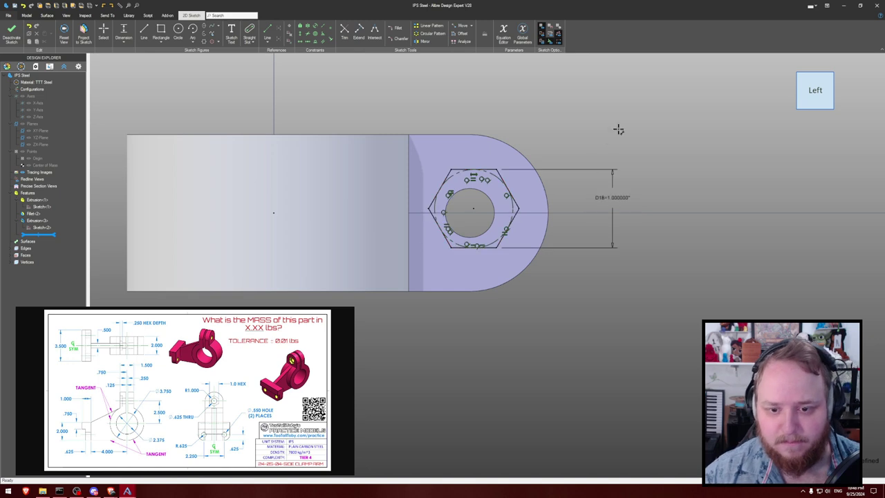
- Make the hexagon's helper circle concentric with the bolt hole
key(o)
click(493, 176)
click(489, 199)
- Cut the hexagon .25 in deep into the clamp leg with an extruded cut
key(x)
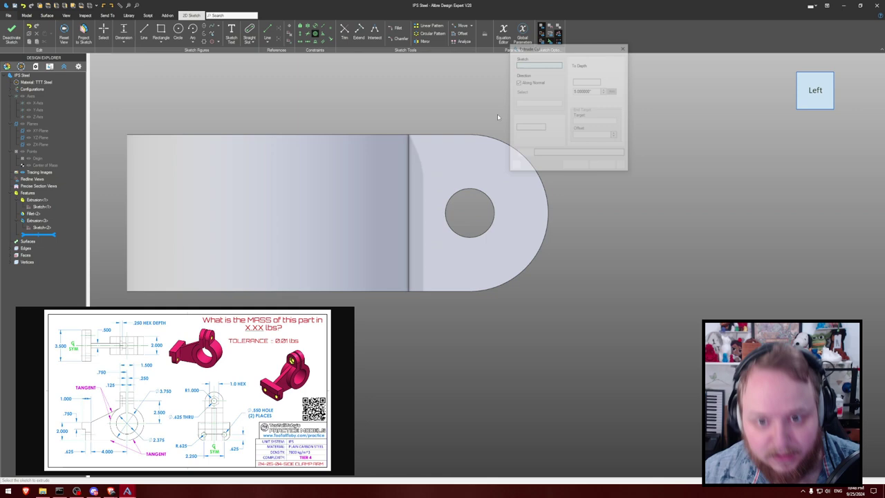
text(.25)
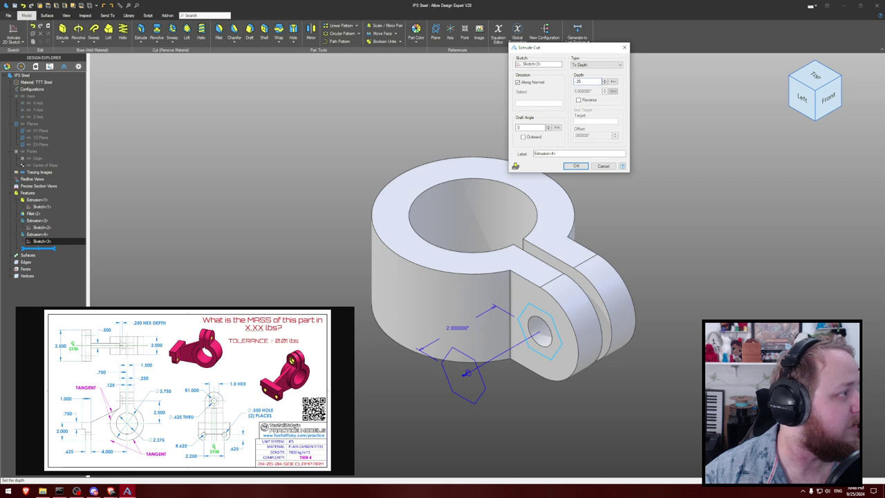
key(Return)
- Start a sketch on the reference plane parallel to the ring's end faces and project the ring's outer edge as a reference figure
middle_drag(689, 194, 667, 171)
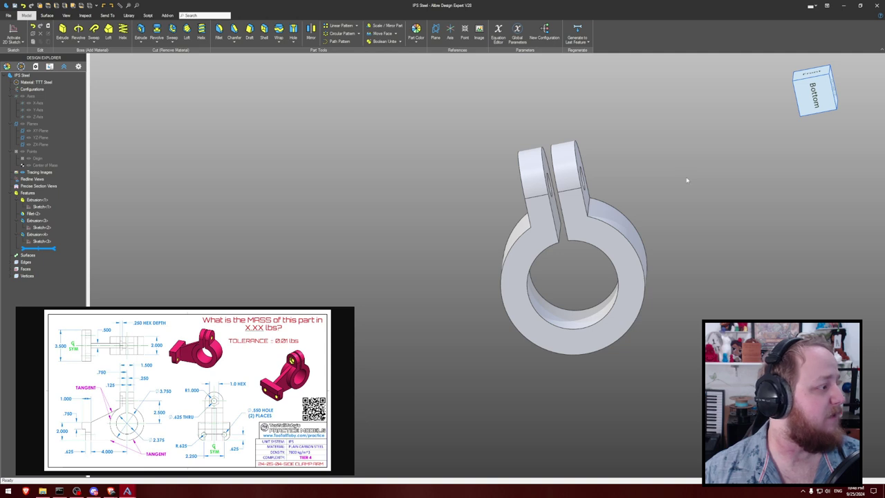
middle_drag(734, 185, 697, 180)
key(ctrl+shift+r)
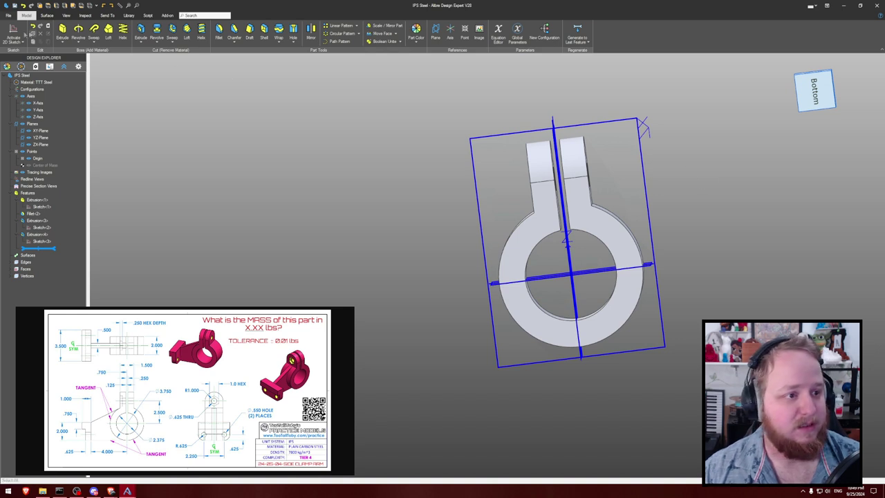
click(19, 32)
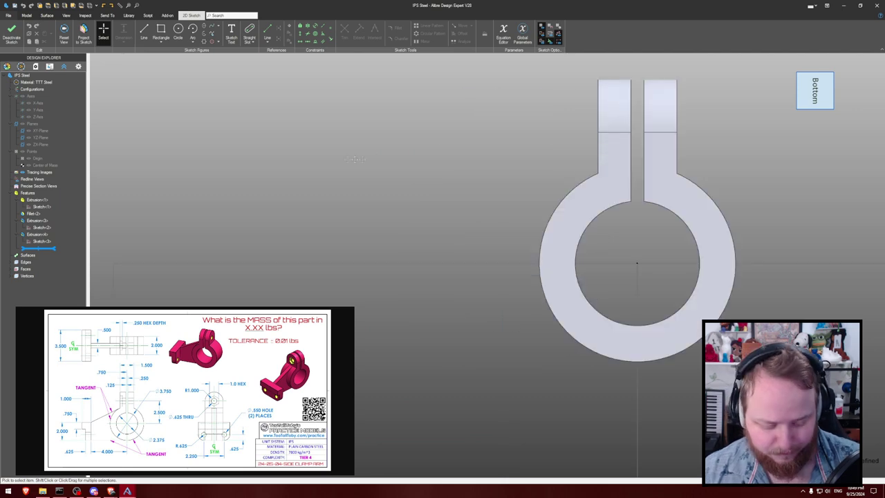
key(l)
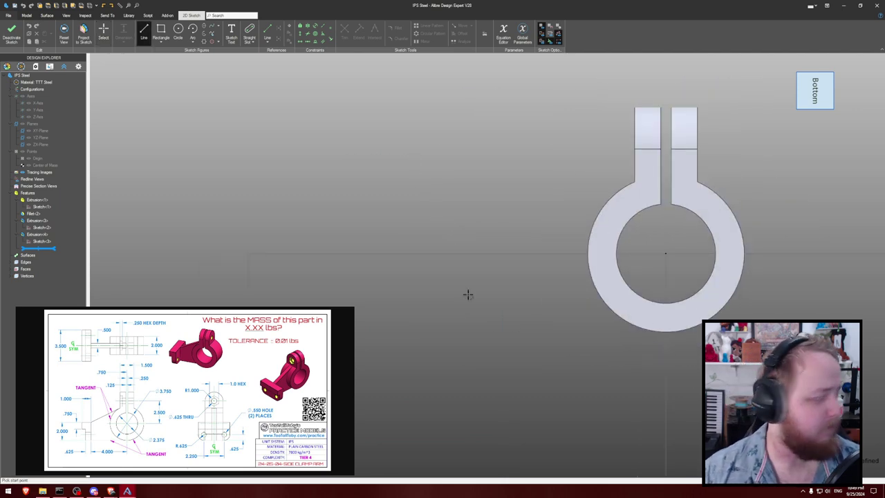
key(p)
click(610, 312)
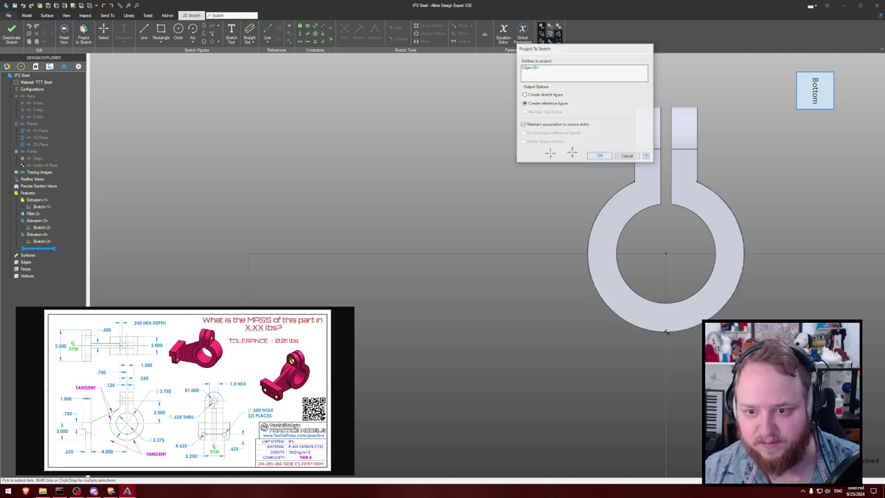
click(600, 156)
- Draw a horizontal line about 5.1 in long from the point on the ring's outer edge opposite the slot
key(l)
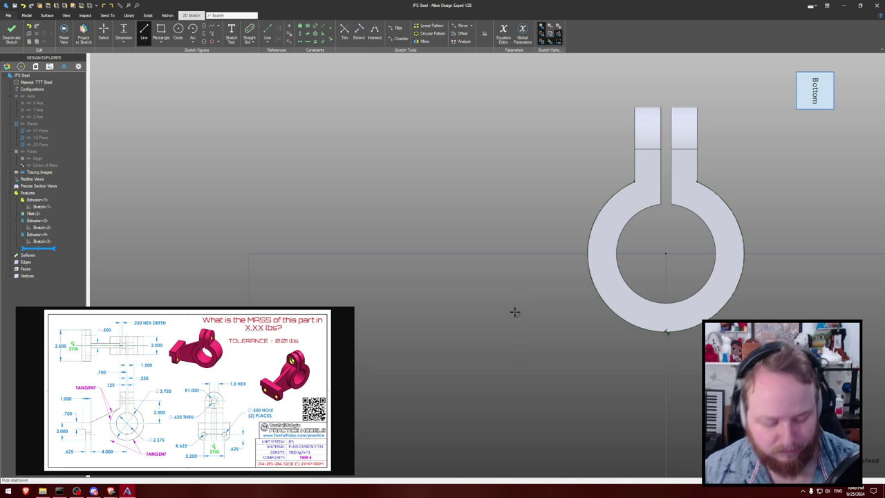
click(666, 331)
click(452, 331)
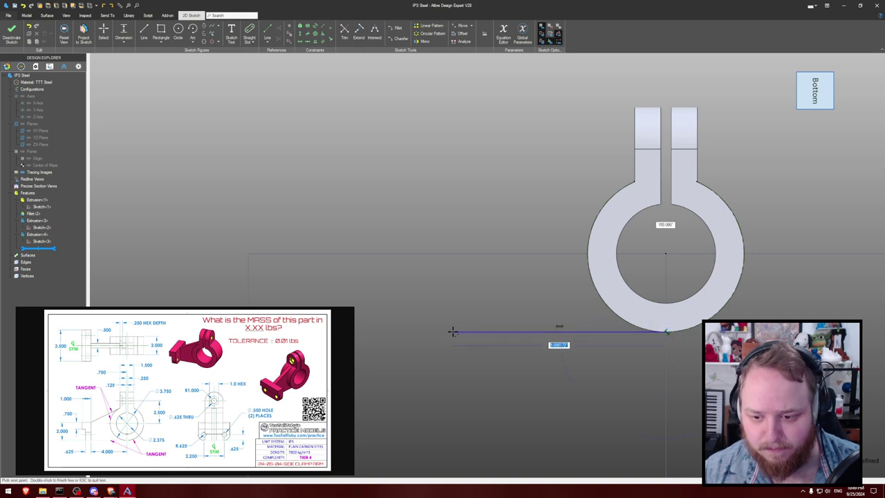
key(Escape)
scroll(576, 293, up, 2)
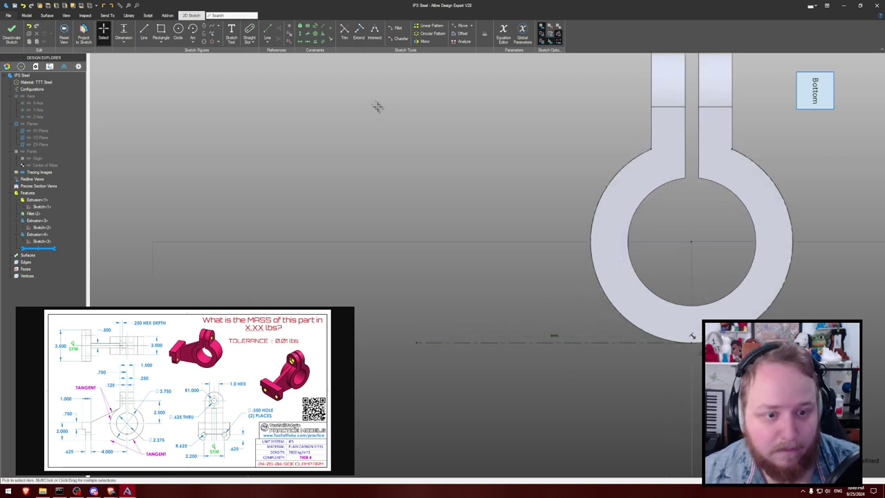
- Apply a tangent constraint between the horizontal line and the projected outer edge of the ring
click(315, 41)
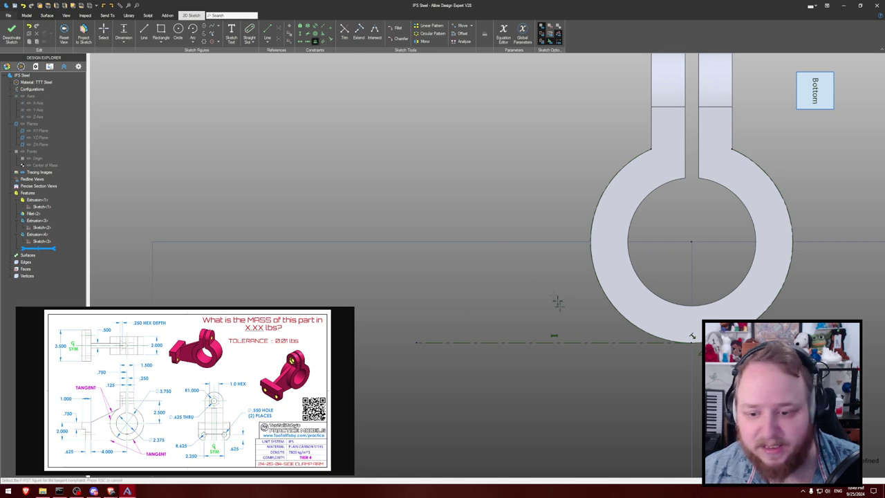
click(595, 341)
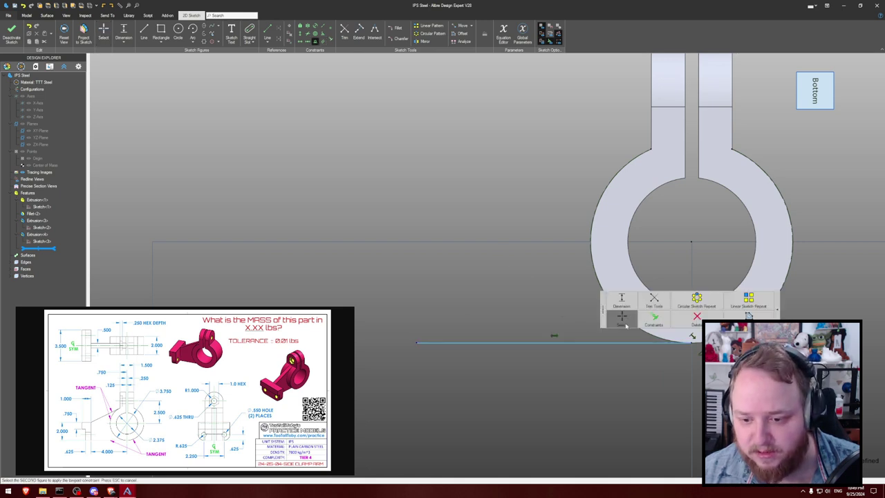
click(593, 277)
click(450, 257)
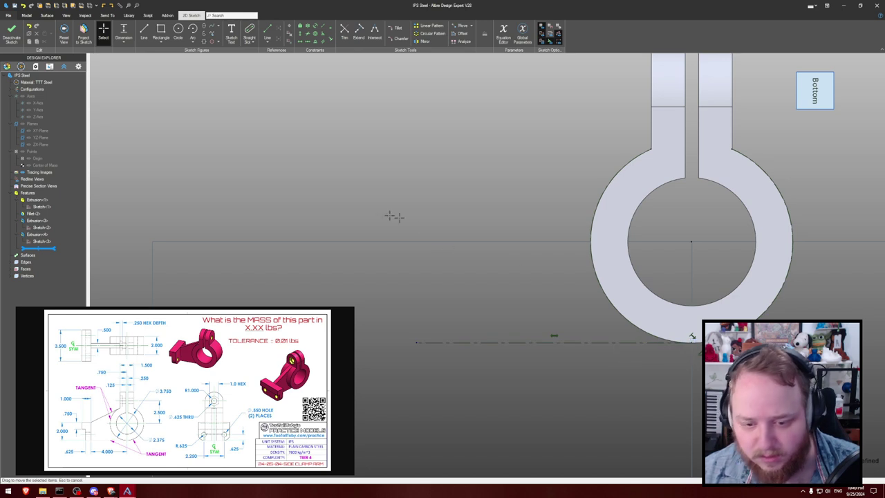
- Draw a .625 in horizontal line outward from the far end of the tangent reference line
key(l)
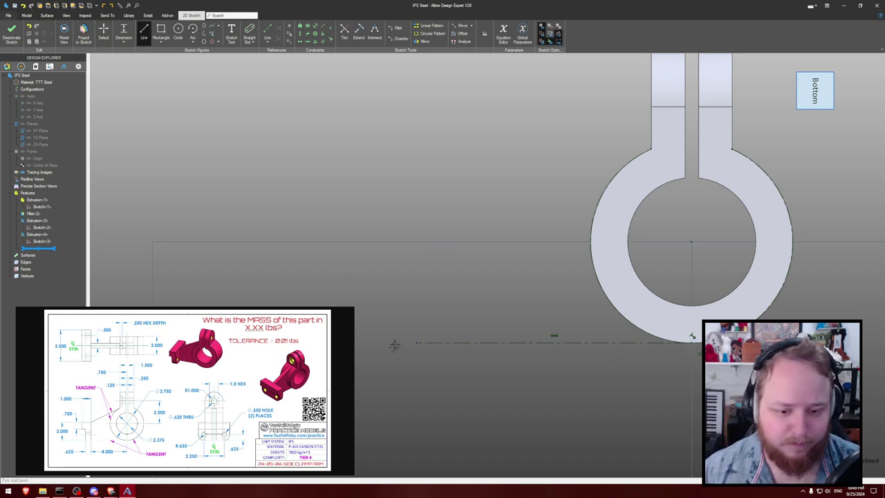
click(416, 343)
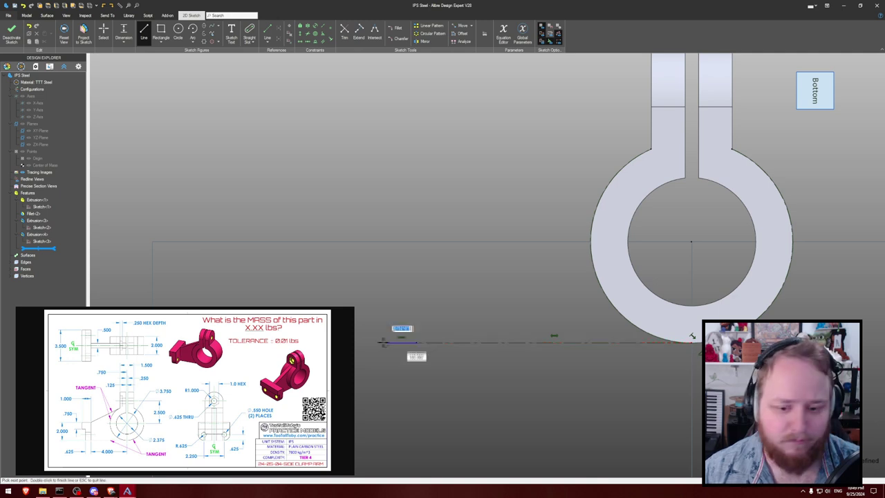
text(.625)
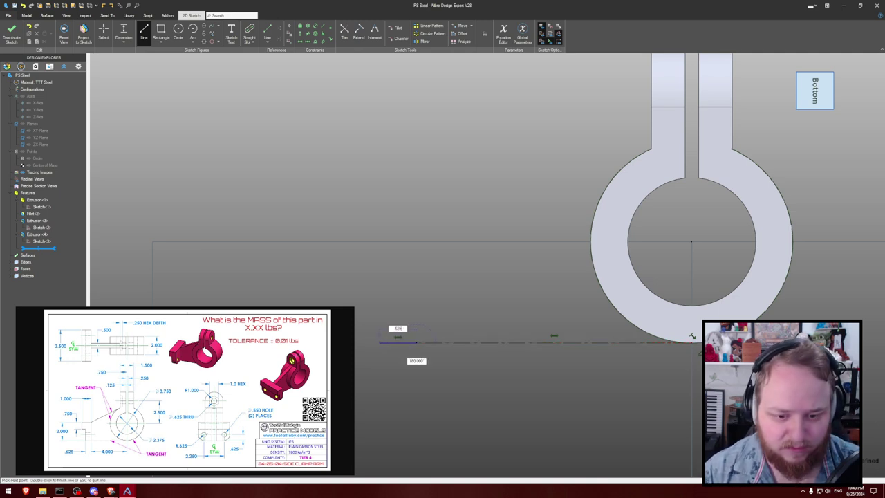
key(Return)
key(Escape)
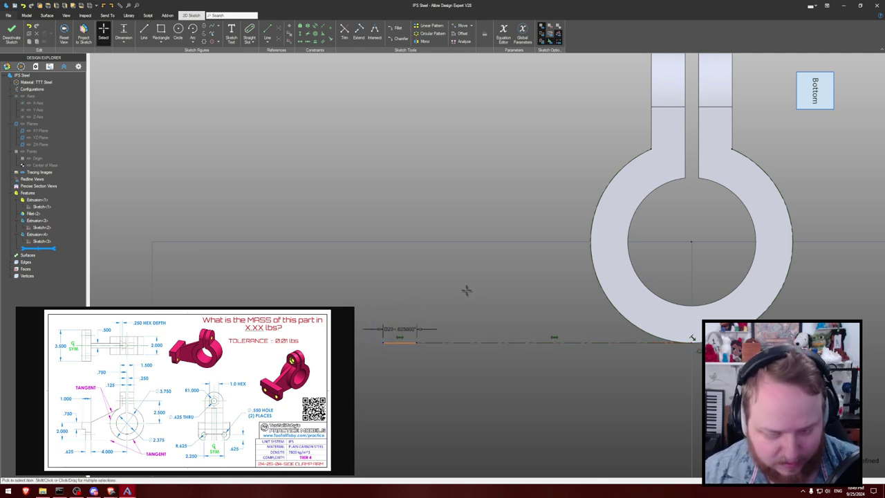
- Dimension the tangent reference line to a length of 4 in
click(472, 345)
click(476, 377)
text(4)
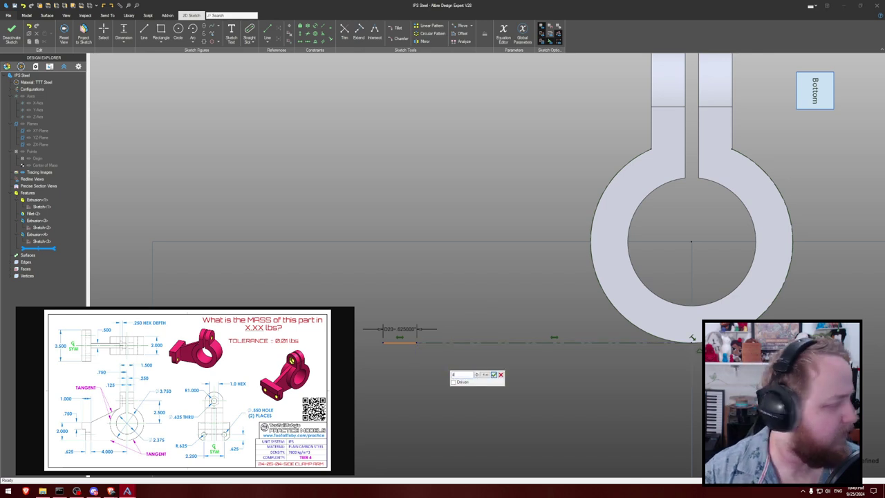
key(Return)
- Draw a 2 in vertical line up from the reference line's outer end, followed by a 1 in horizontal line away from the ring
scroll(454, 282, up, 1)
key(l)
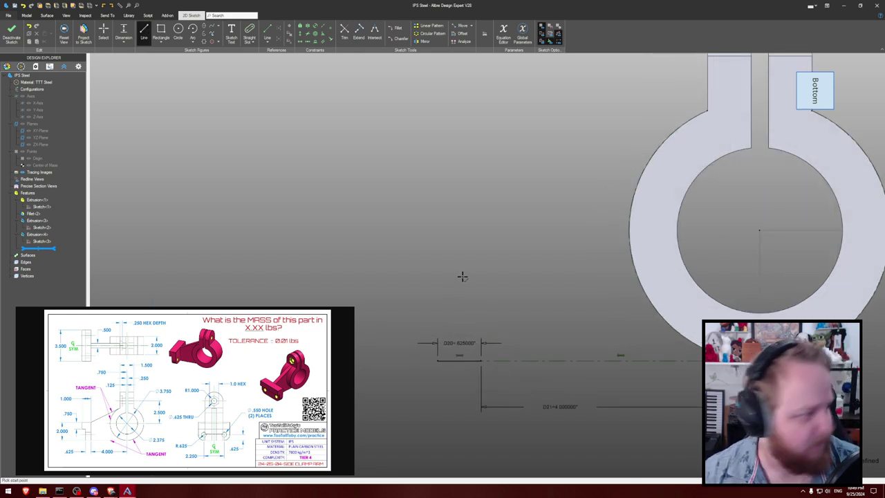
middle_drag(440, 252, 440, 283)
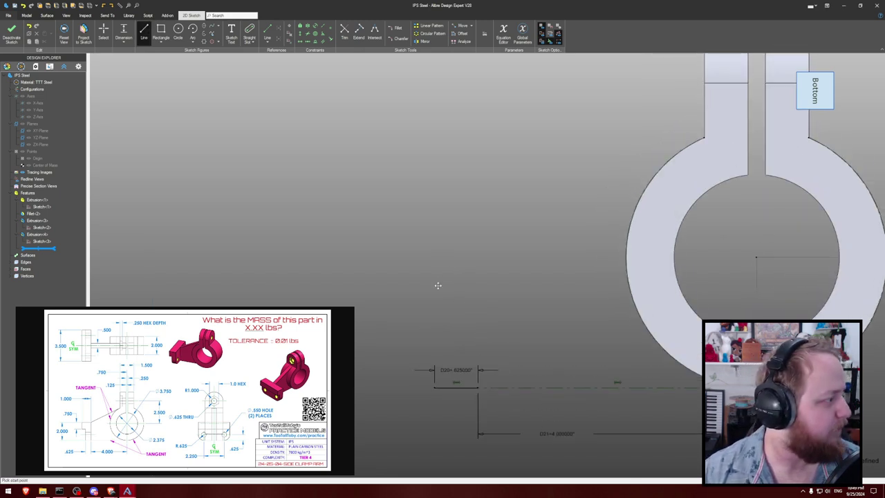
click(477, 383)
text(1)
click(476, 245)
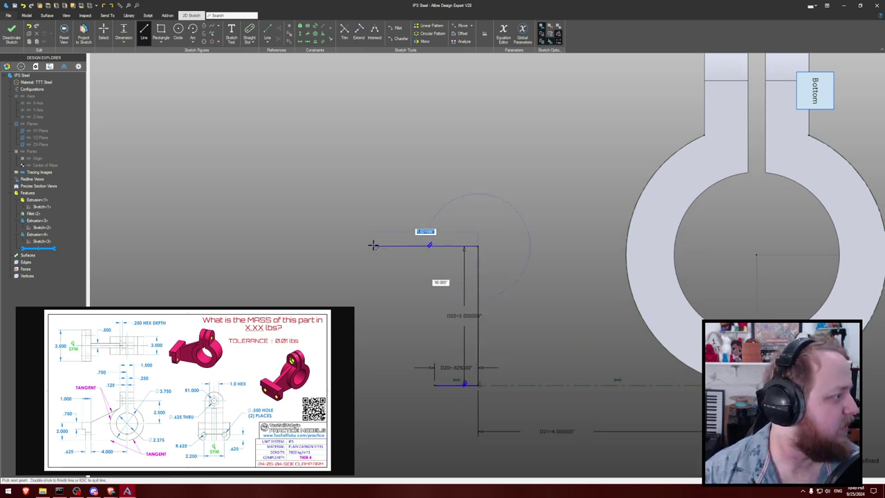
text(1)
key(Return)
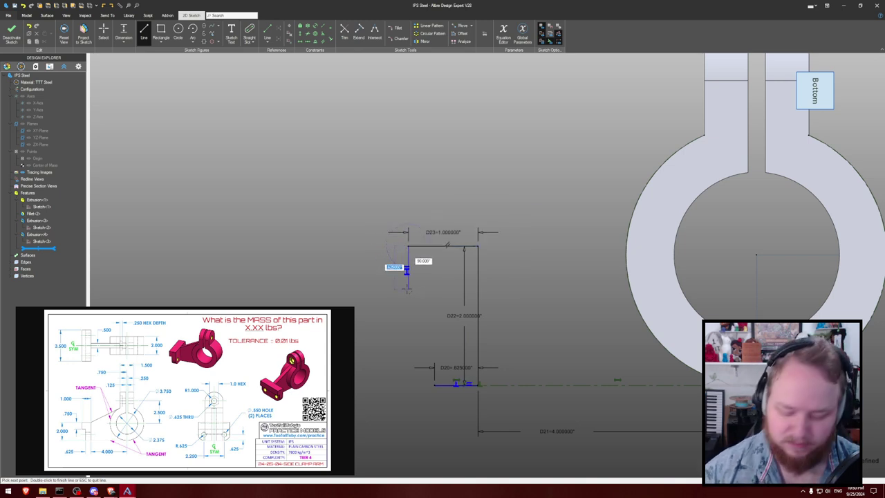
- Add a .75 in line downward and close the stepped profile back to the free end of the .625 in line
text(.75)
key(Return)
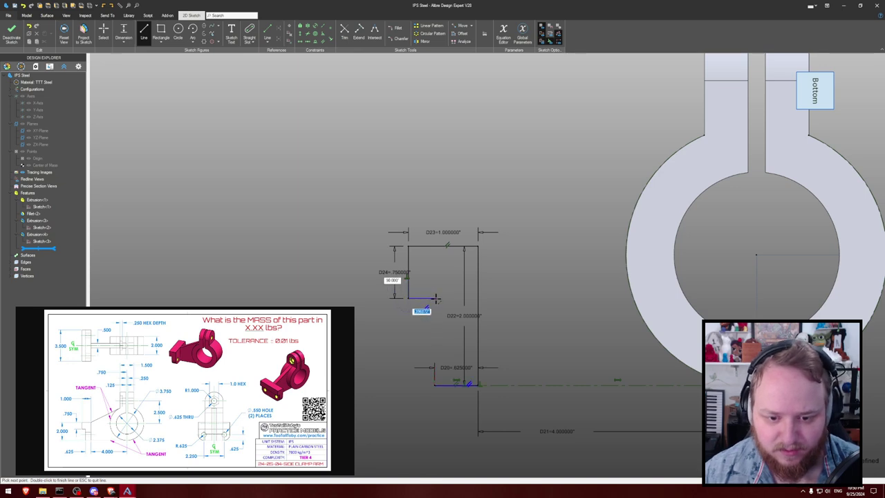
click(434, 298)
click(435, 385)
key(Escape)
- Extrude the stepped profile 3.5 in as a mid-plane boss
middle_drag(529, 258, 535, 256)
key(e)
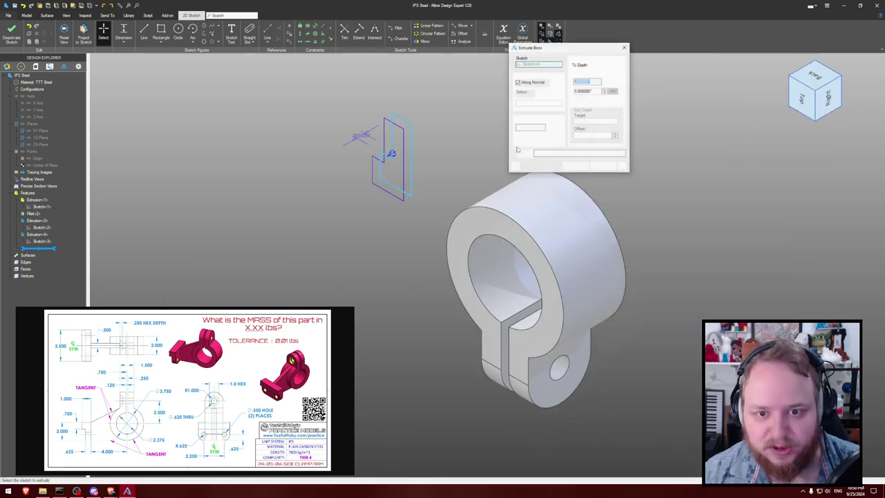
click(588, 64)
click(584, 76)
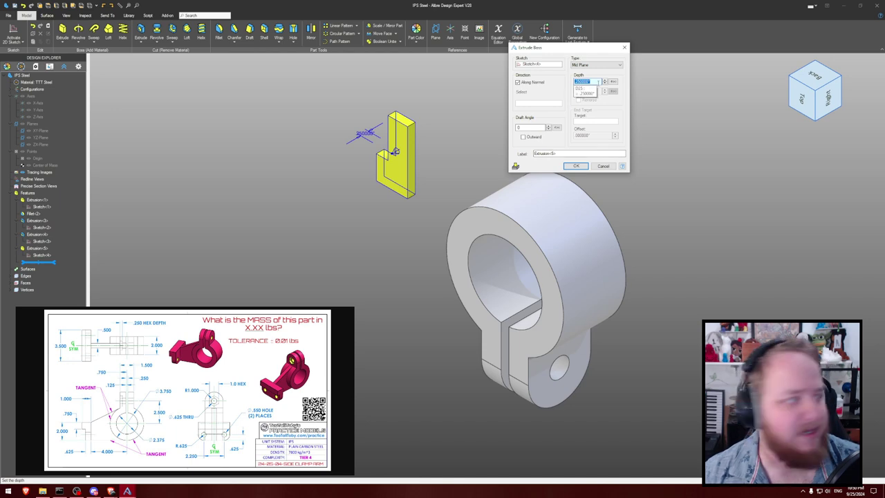
text(3.5)
key(Return)
click(606, 129)
- Fillet the two end corner edges of the stepped block's thinner portion with a .625 in radius
middle_drag(606, 129, 408, 99)
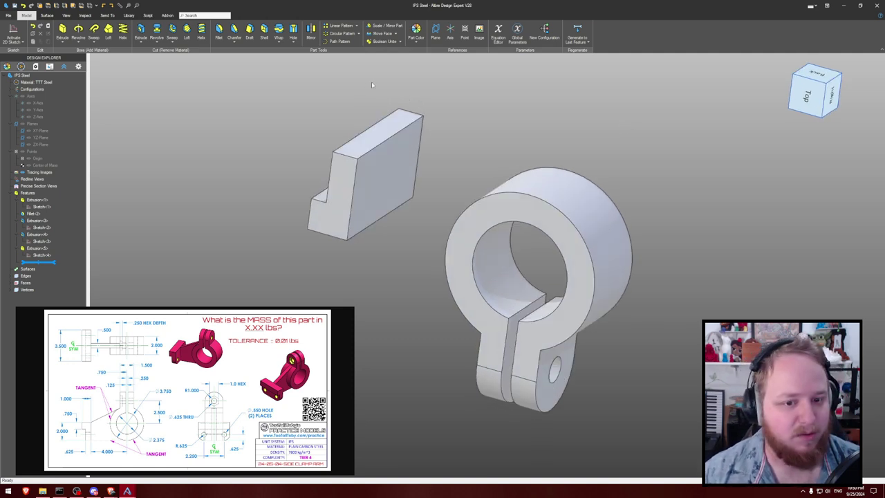
key(f)
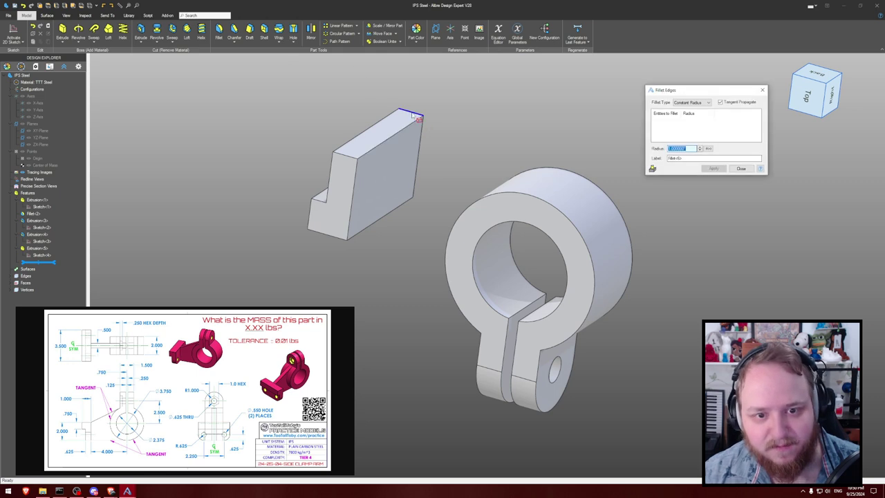
click(414, 115)
click(387, 141)
double_click(689, 148)
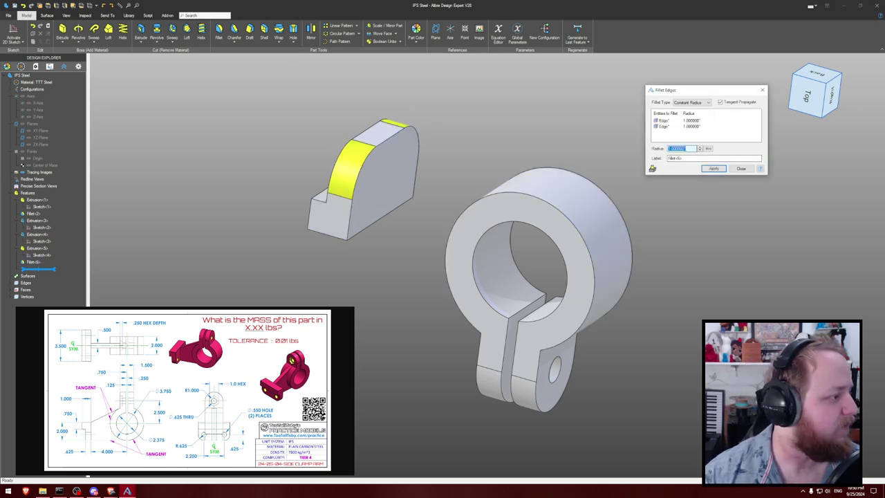
key(Return)
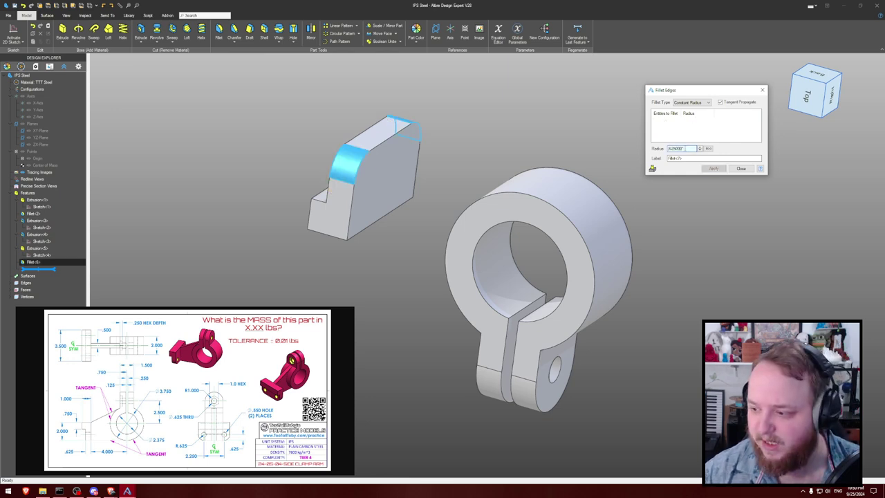
click(741, 168)
- Sketch a .55 in diameter circle and a second equal circle near the rounded corners of the block's recessed outer face
middle_drag(529, 134, 545, 131)
click(391, 144)
key(s)
key(c)
click(389, 140)
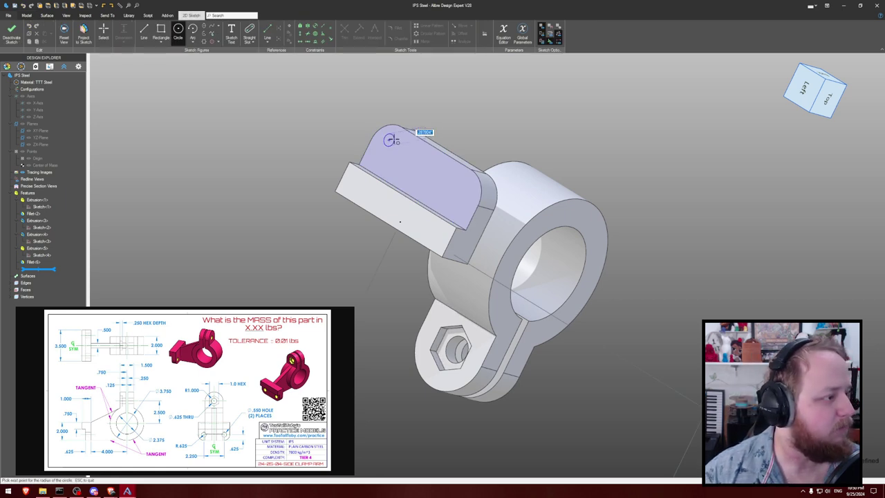
text(.55)
key(Return)
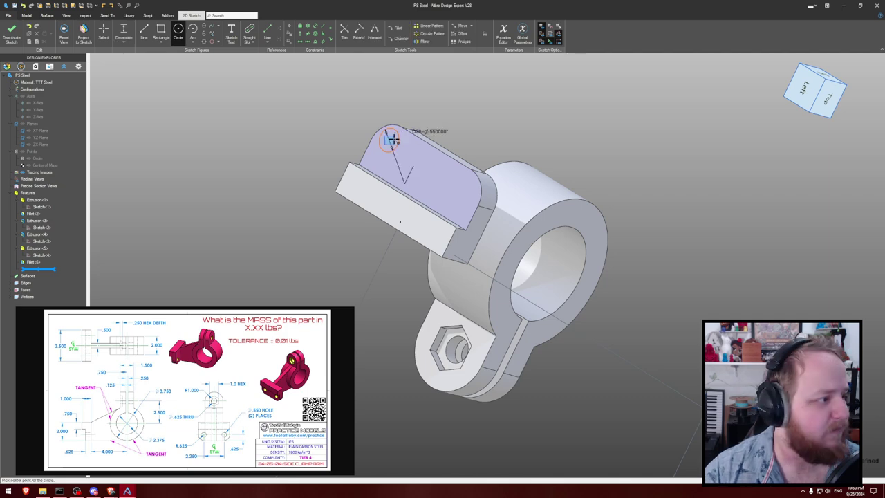
click(458, 188)
click(468, 184)
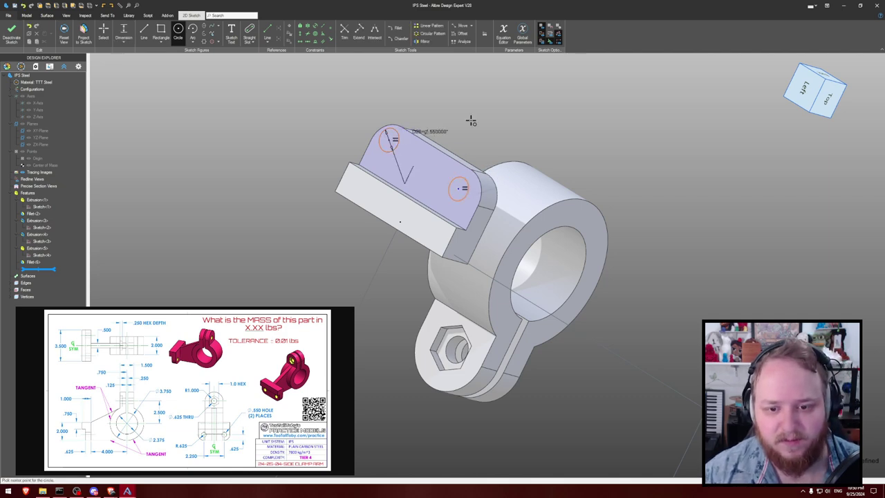
- Make each of the two circles concentric with its neighbouring rounded corner
middle_drag(471, 120, 479, 125)
key(Escape)
click(443, 167)
key(o)
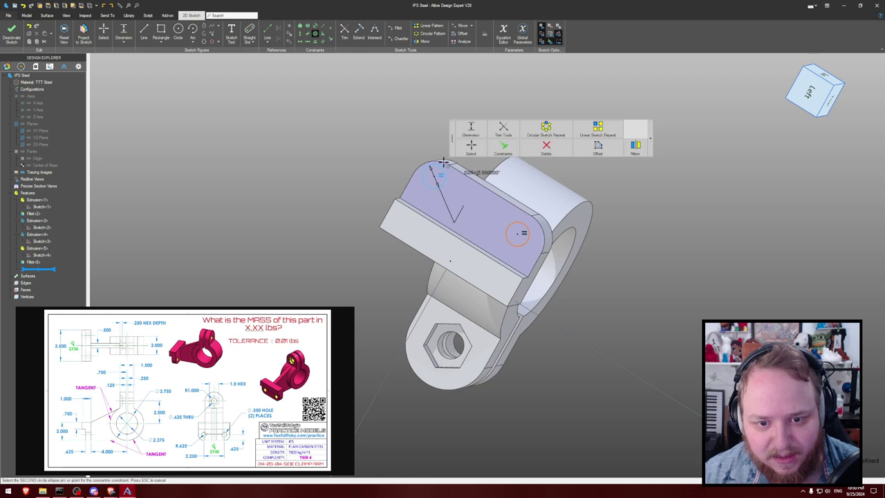
scroll(443, 163, up, 1)
click(438, 162)
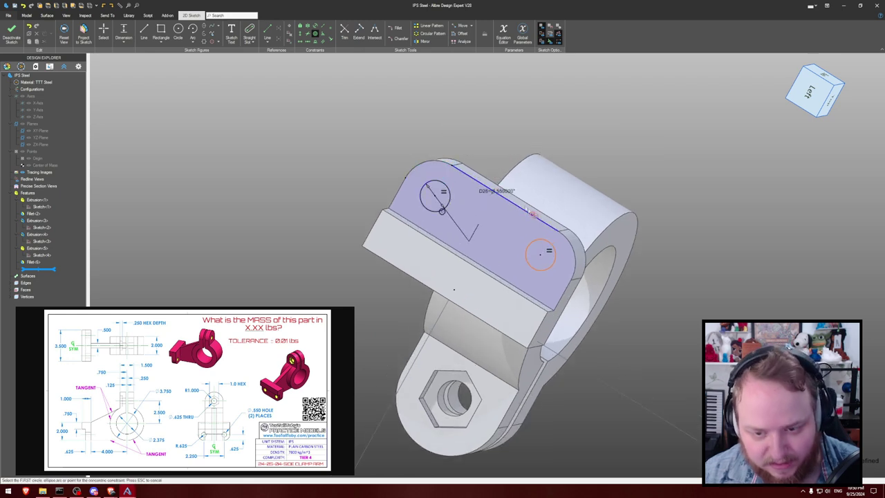
click(545, 267)
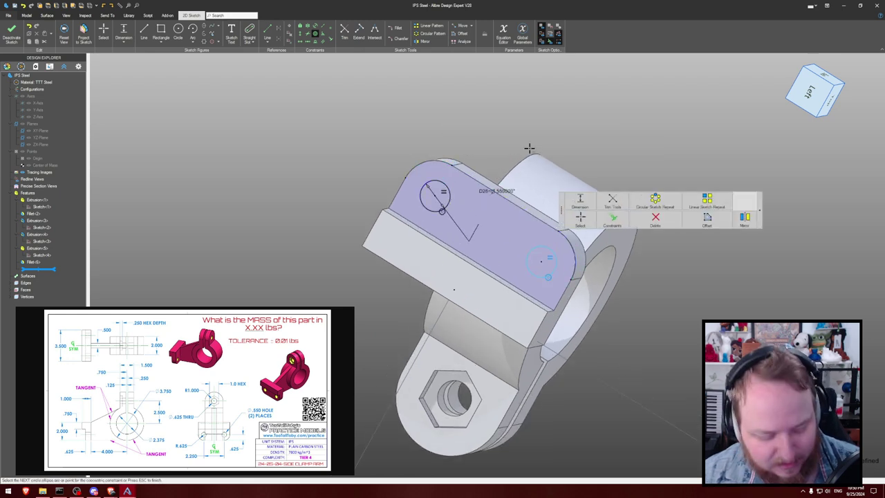
key(Escape)
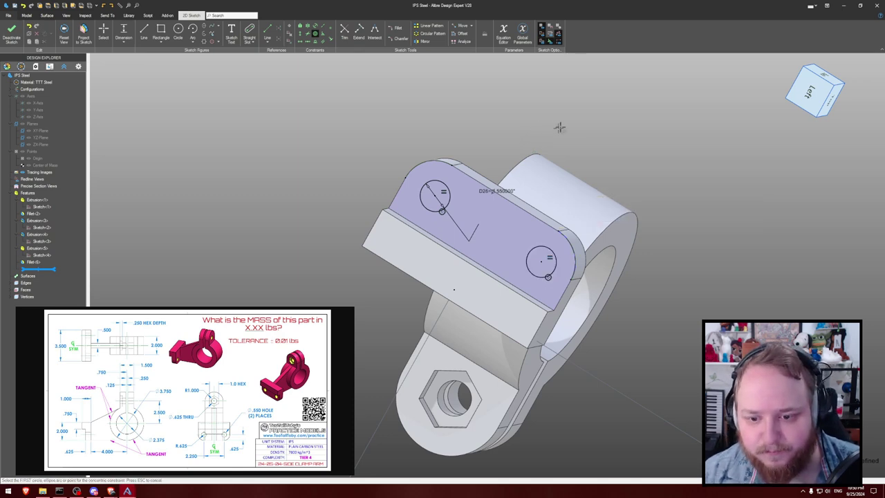
middle_drag(553, 129, 548, 128)
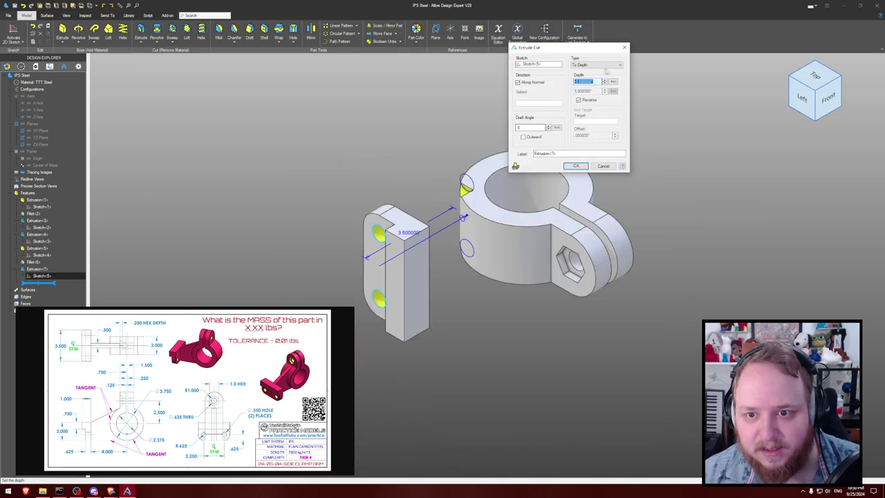
- Extrude-cut the two circles through the stepped block, ending the cut at the block's opposite face
middle_drag(461, 143, 465, 126)
click(591, 65)
click(589, 93)
click(437, 232)
click(575, 166)
mouse_move(442, 128)
middle_down()
mouse_move(474, 113)
mouse_move(472, 130)
mouse_move(453, 115)
middle_up()
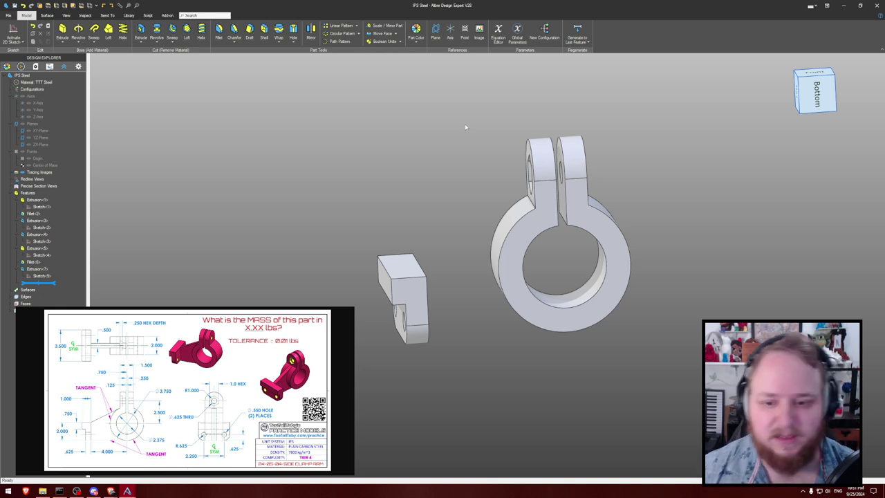
- Start a sketch on the ZX plane and project the stepped block's inner edge into it as a sketch figure
middle_drag(466, 128, 470, 131)
key(ctrl+shift+r)
click(491, 136)
middle_drag(476, 107, 476, 109)
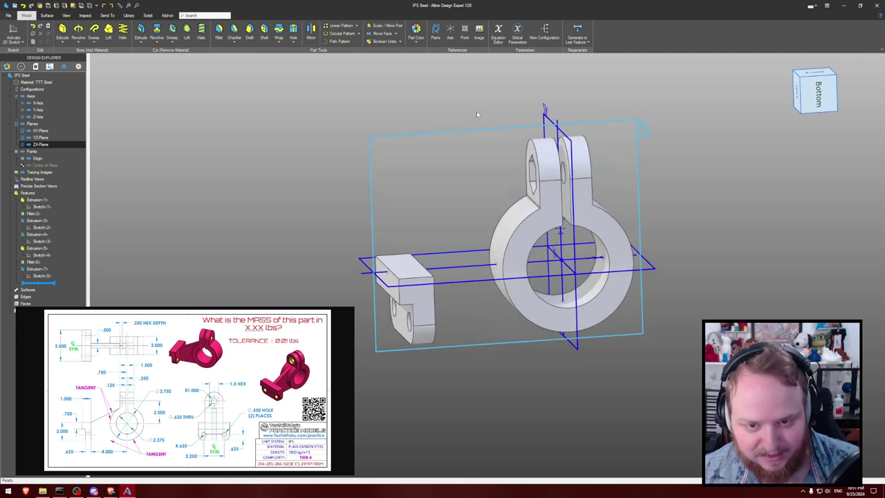
click(12, 31)
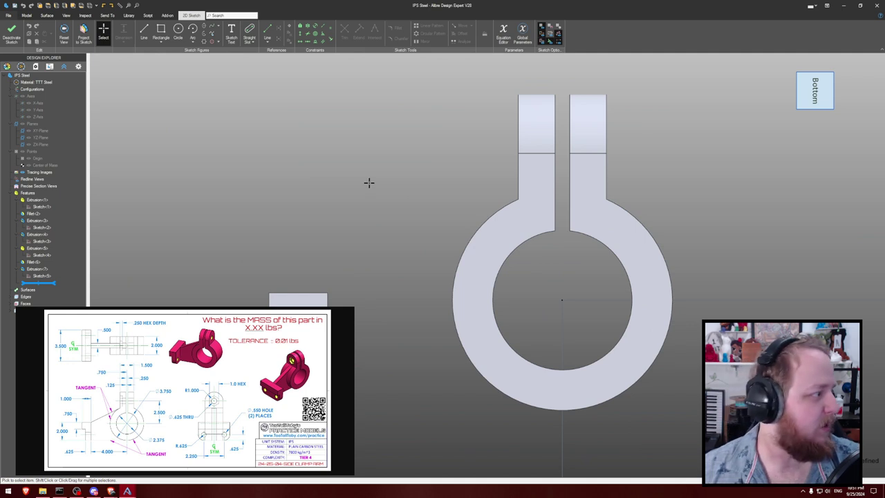
key(l)
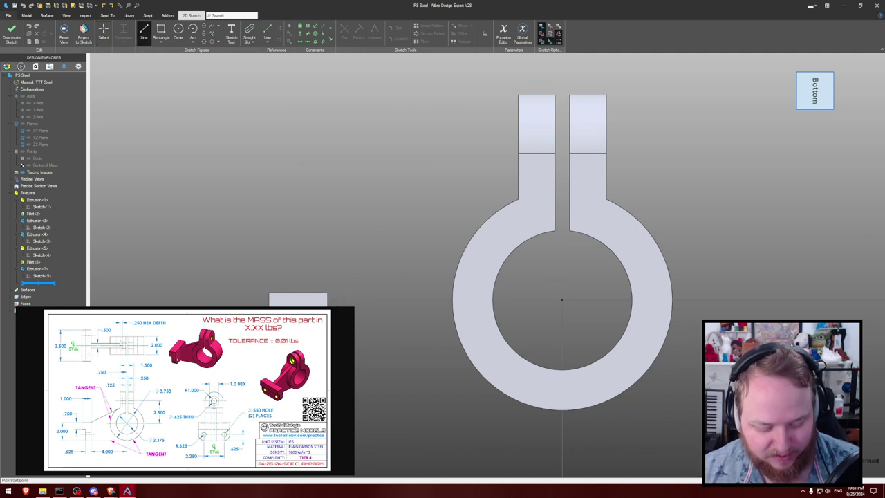
key(p)
click(327, 299)
click(458, 265)
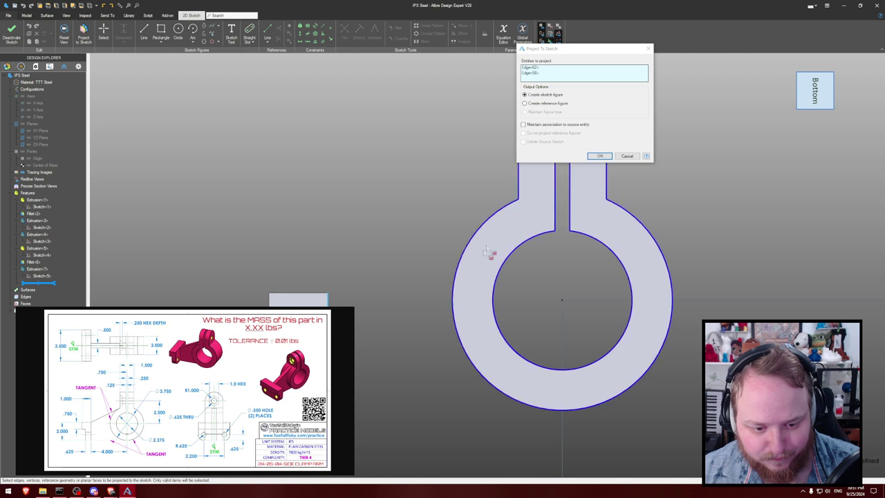
click(600, 156)
middle_drag(405, 168, 329, 136)
- Draw a horizontal line from the block's inner edge toward the ring's underside and align its free end vertically with the ring's centre
key(l)
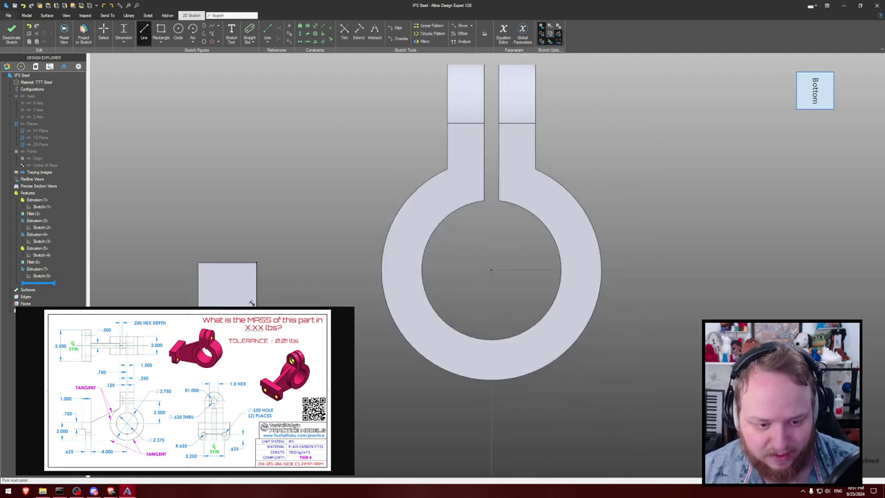
click(256, 381)
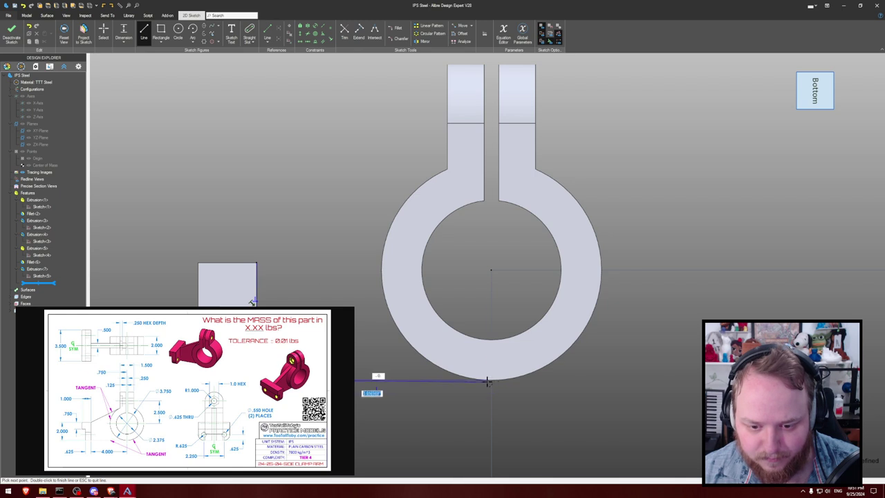
double_click(424, 379)
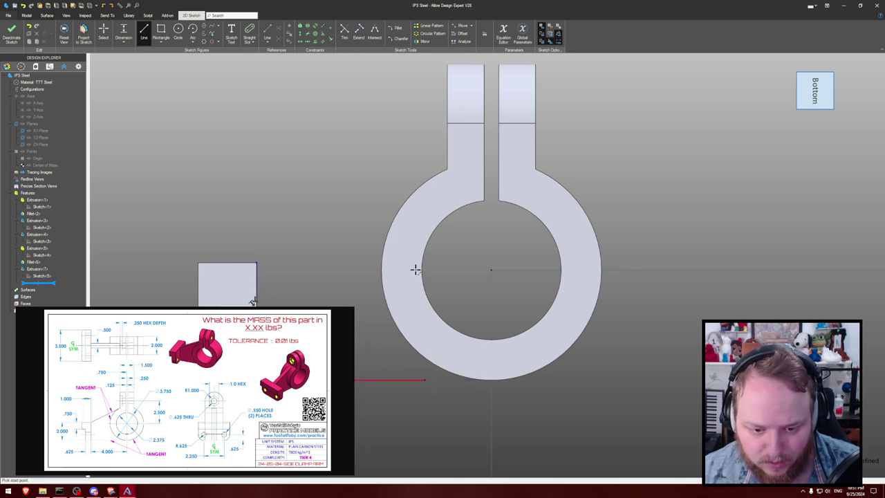
key(Escape)
key(v)
click(490, 270)
click(425, 380)
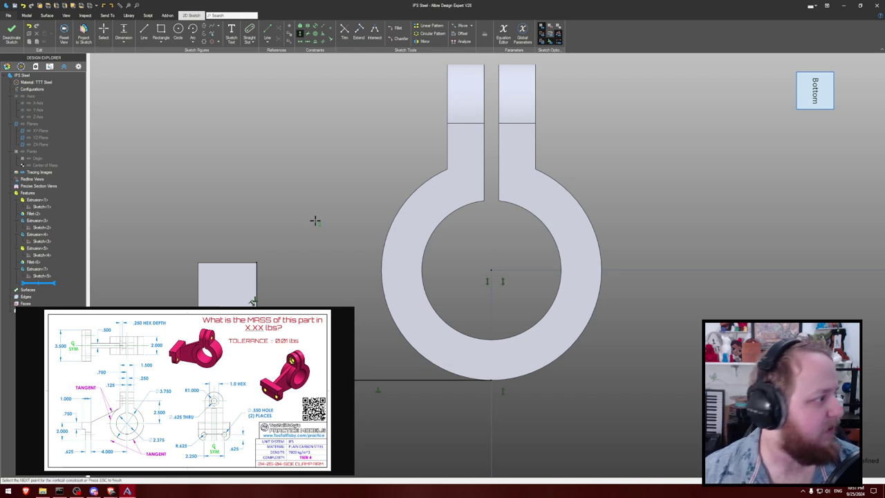
- Draw a slanted line from the block's upper inner corner toward the ring, and project the ring's outer edge as a reference figure
key(l)
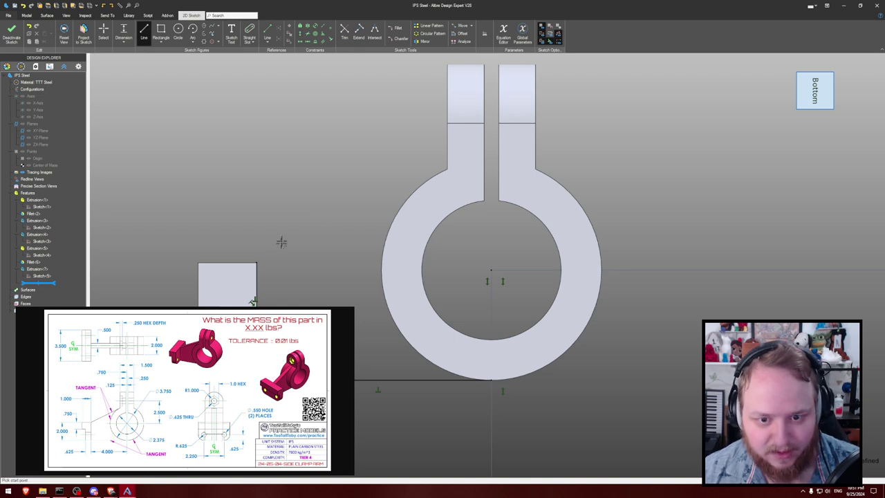
click(256, 262)
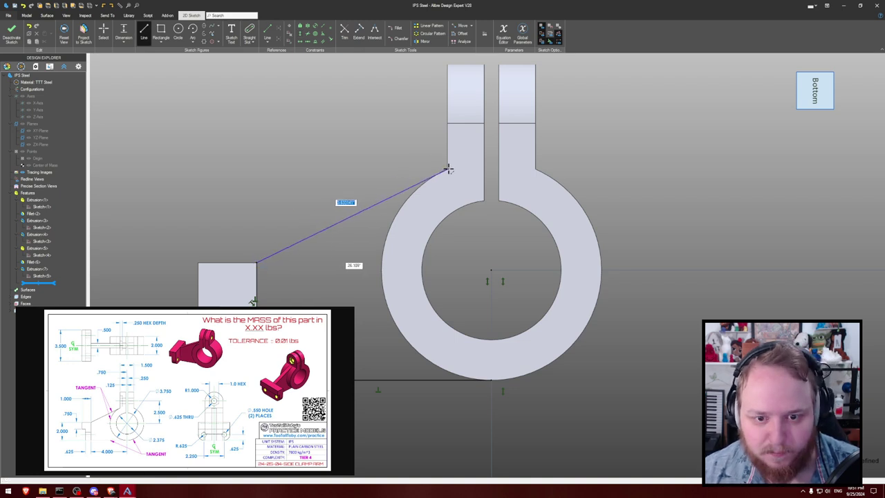
click(402, 181)
key(Escape)
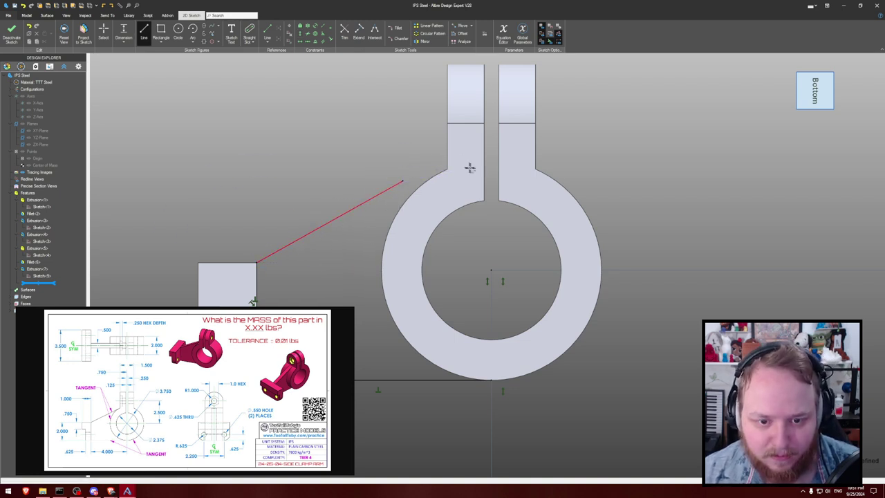
key(Escape)
key(p)
click(437, 177)
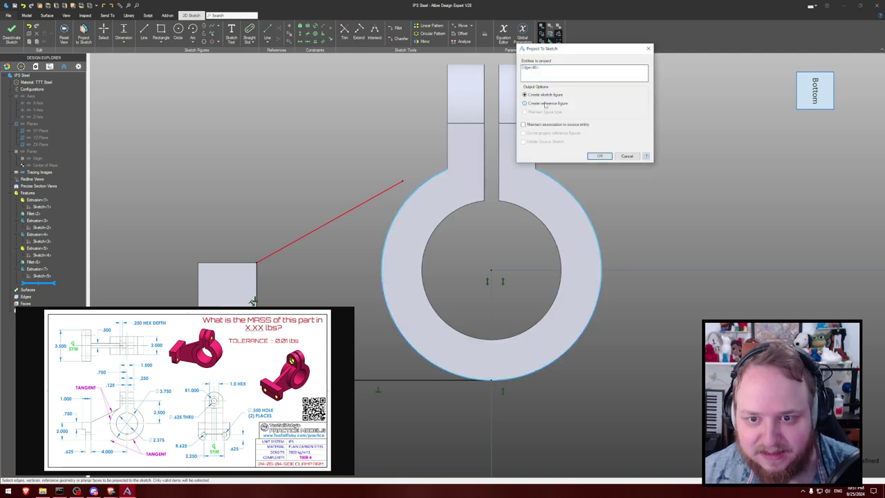
click(599, 155)
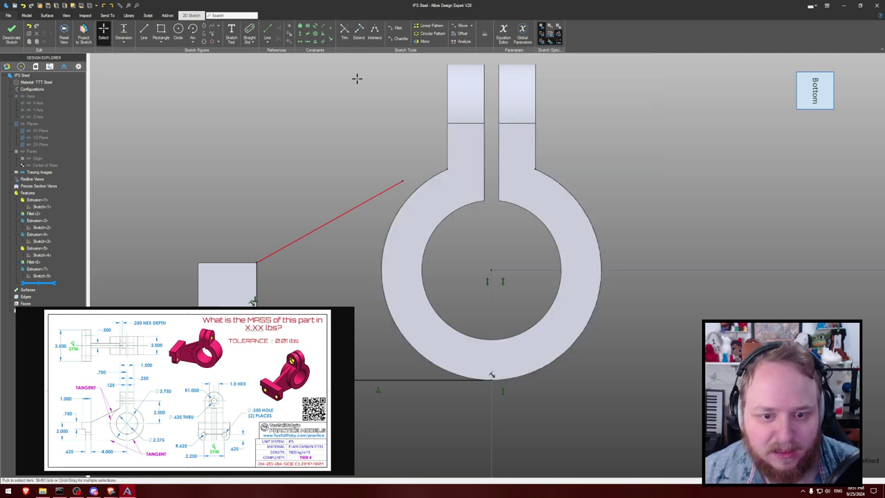
- Make the slanted line's free end coincident with the ring's projected outer edge and the line tangent to it
key(c)
click(402, 181)
click(414, 191)
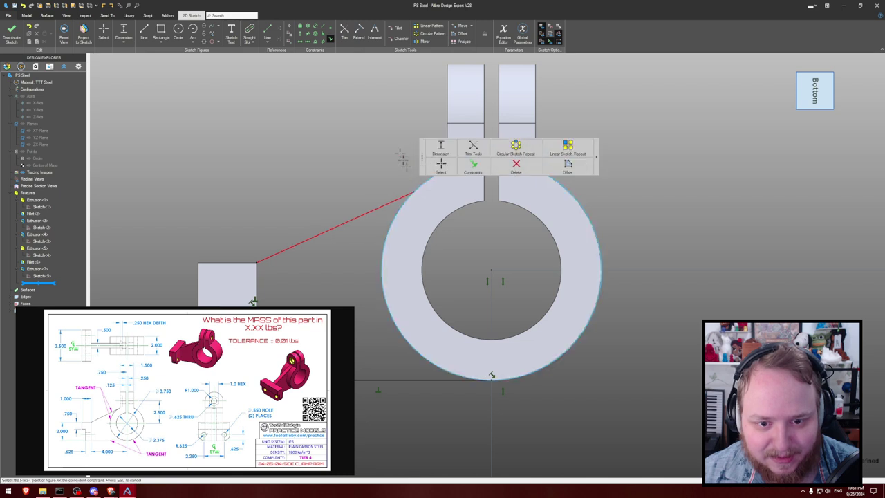
click(384, 205)
click(402, 213)
key(Escape)
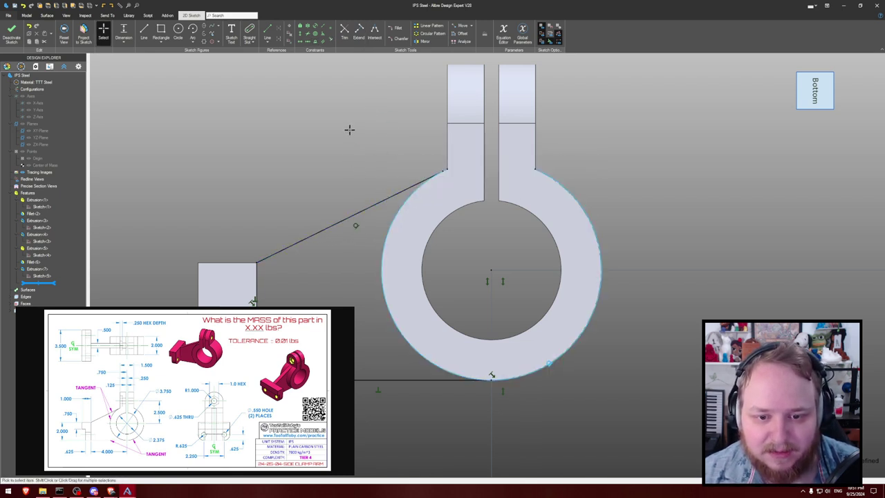
middle_drag(362, 129, 358, 120)
click(367, 125)
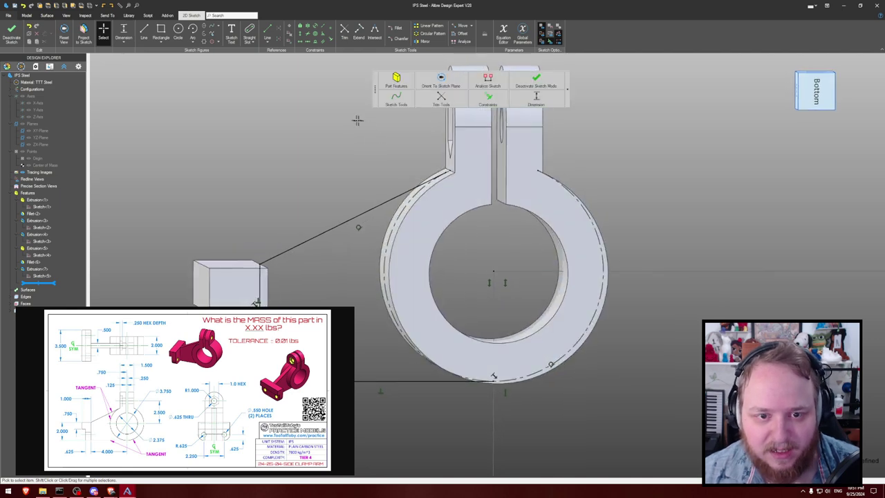
click(217, 128)
- Close the web profile with an arc about the ring's centre from the slanted line's end to the horizontal line's end
key(a)
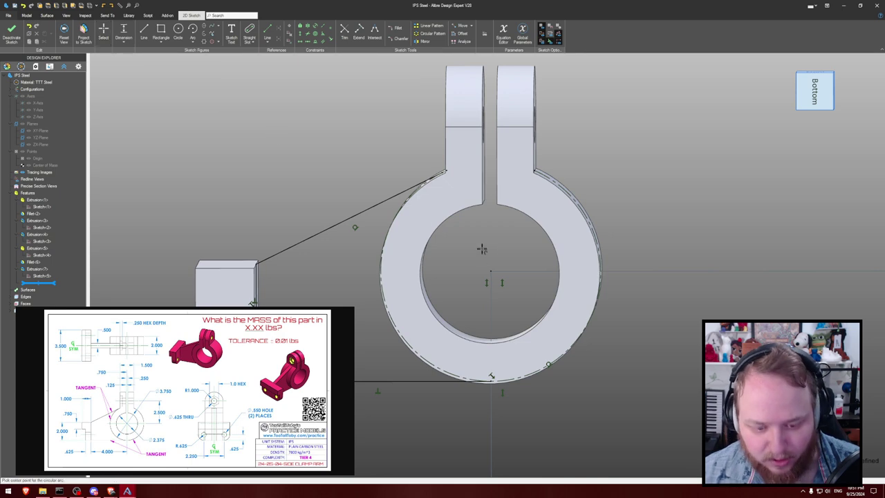
key(o)
scroll(584, 266, down, 2)
click(587, 264)
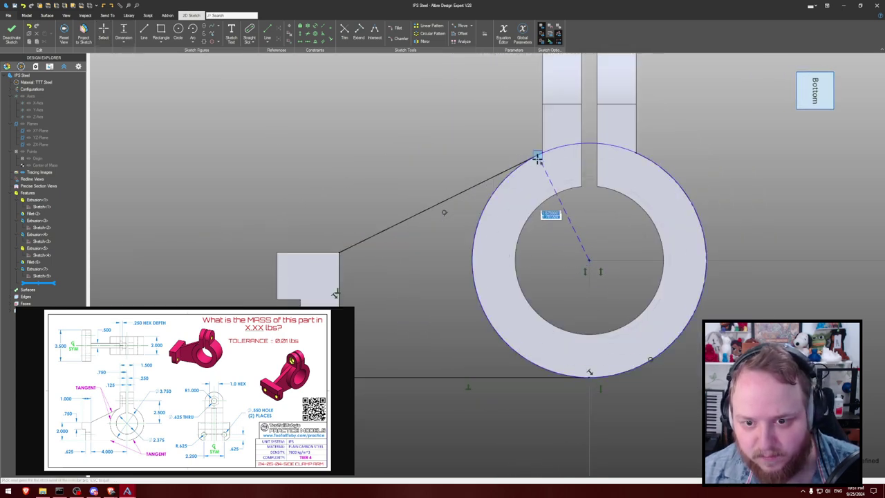
scroll(550, 173, up, 2)
click(523, 132)
click(599, 456)
middle_drag(581, 257, 582, 244)
- Extrude the web profile .5 in as a mid-plane boss joining the block to the ring
scroll(580, 243, down, 2)
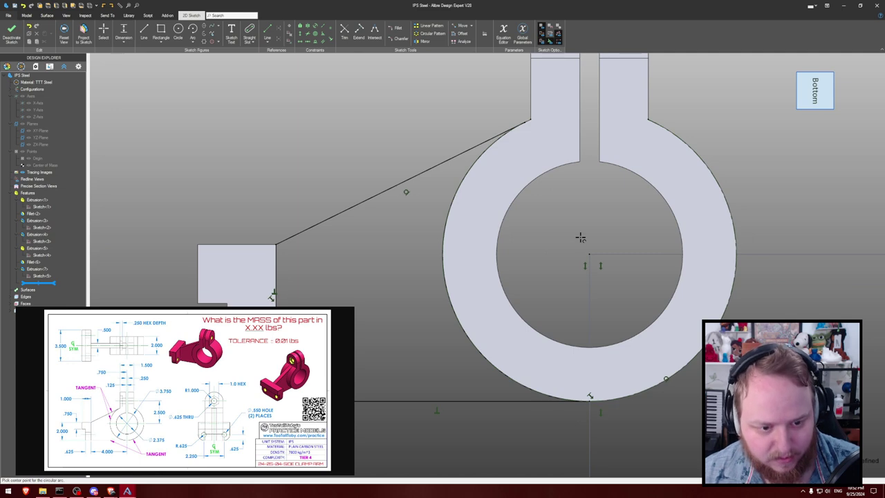
click(580, 238)
key(e)
click(584, 65)
click(580, 75)
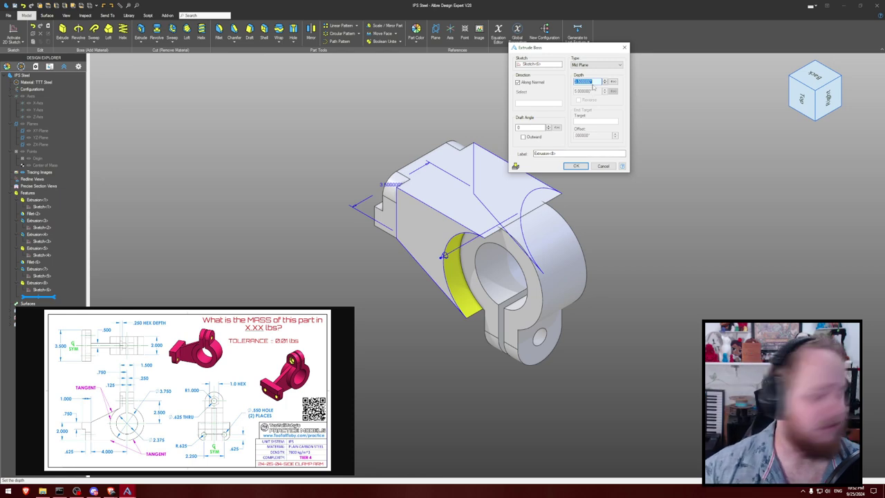
text(.5)
key(Return)
- Examine the finished side clamp arm's physical properties to read its mass
click(588, 107)
middle_drag(588, 107, 620, 61)
key(p)
key(Return)
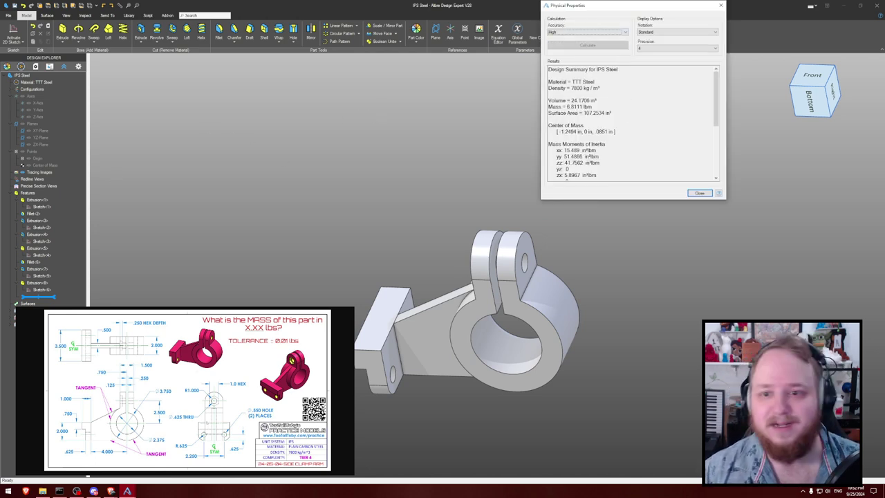
- Switch to the browser, submit 6.81 lb as the side clamp arm's mass, and review the submission's time statistics
key(alt+Tab)
click(300, 419)
text(6.81)
key(Return)
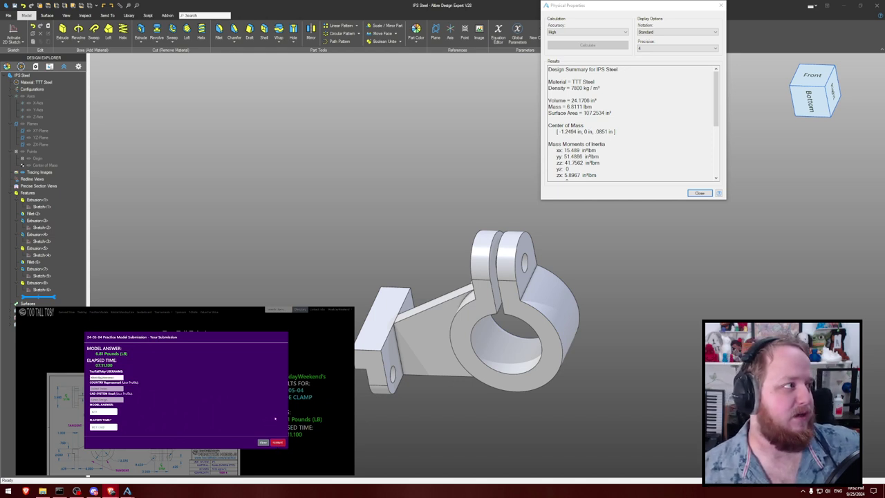
key(Return)
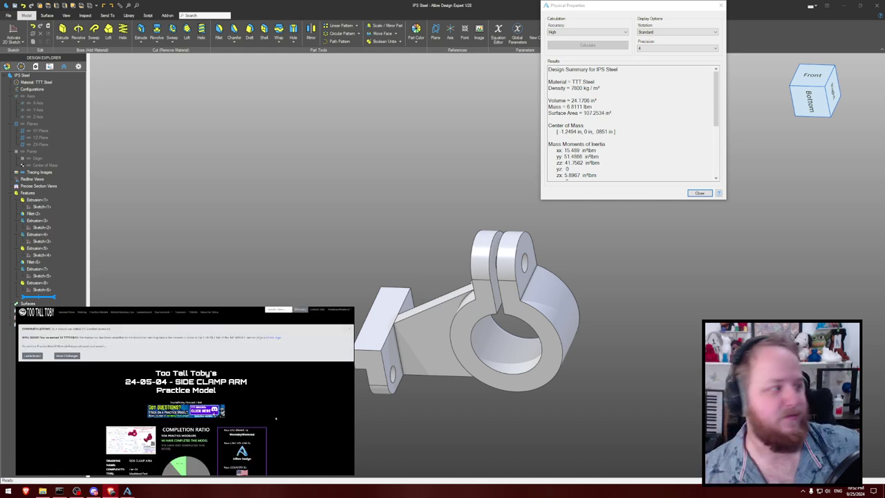
scroll(276, 417, down, 5)
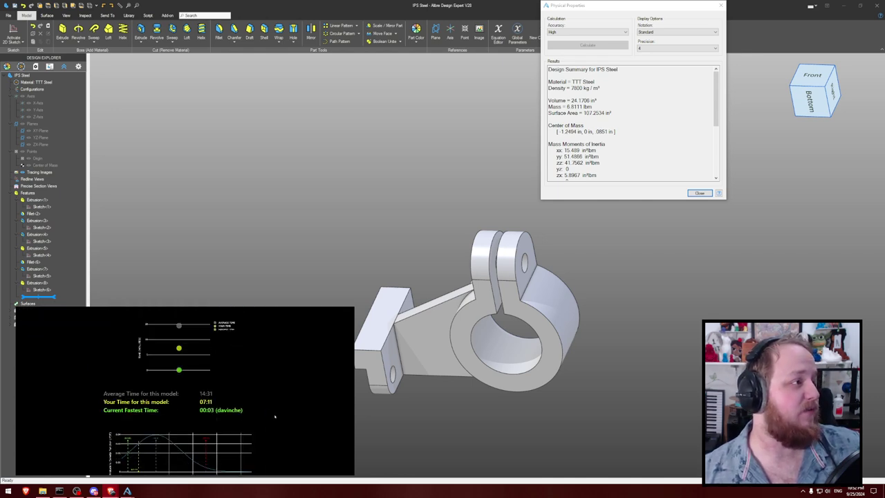
scroll(270, 412, up, 5)
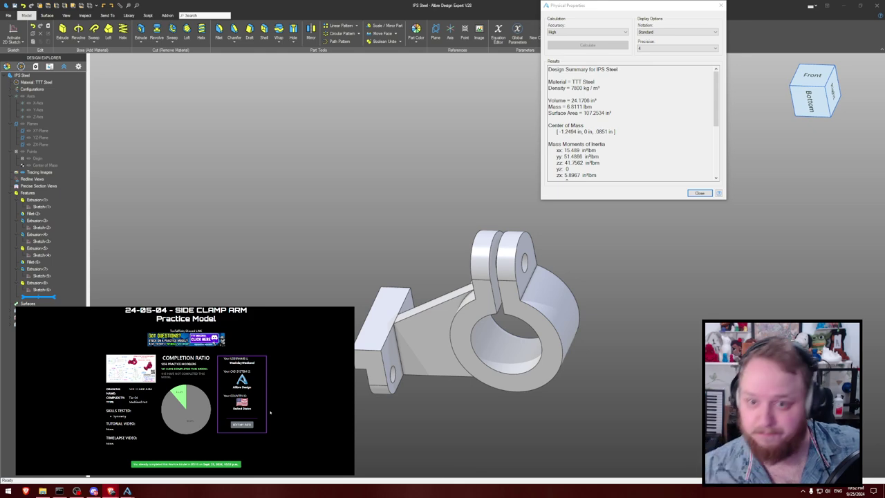
- Close the physical properties in Alibre Design and save the part as 240504 in the TTT challenges folder
click(690, 192)
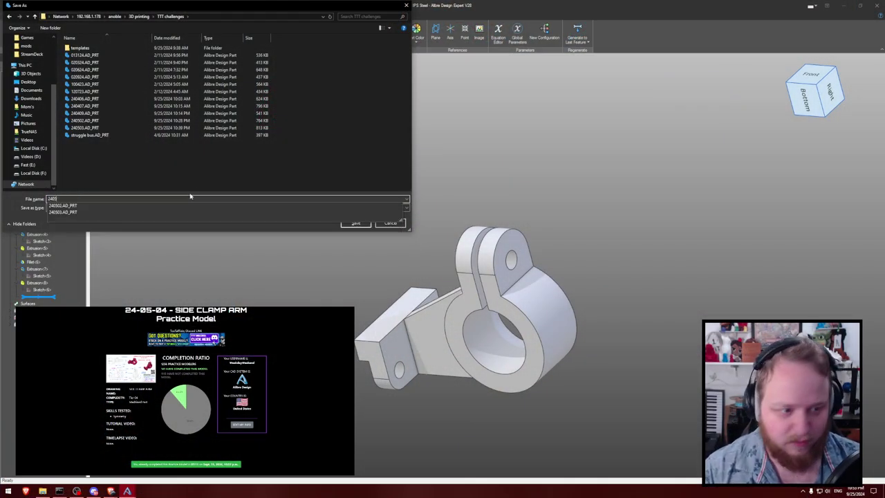
key(Return)
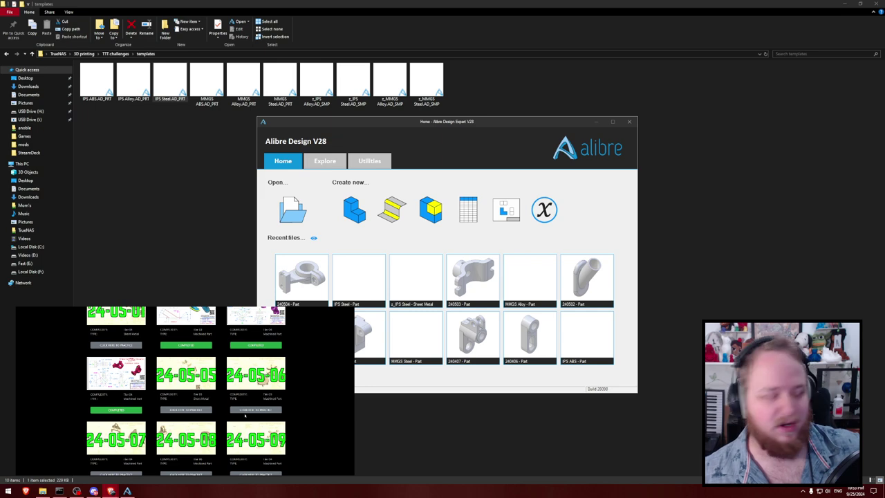
- Begin the 24-05-06 Bladed Wheel practice model in the browser and open its drawing image full size
click(258, 410)
scroll(258, 410, down, 2)
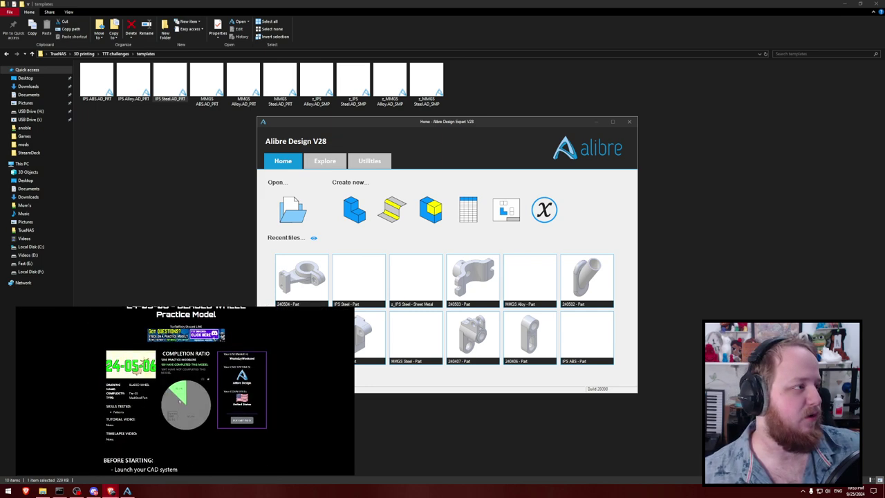
scroll(178, 404, down, 1)
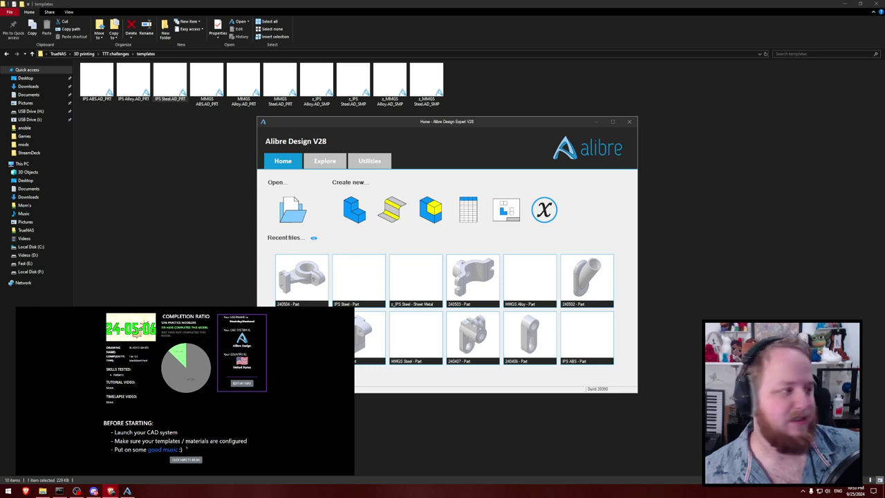
click(185, 459)
right_click(198, 410)
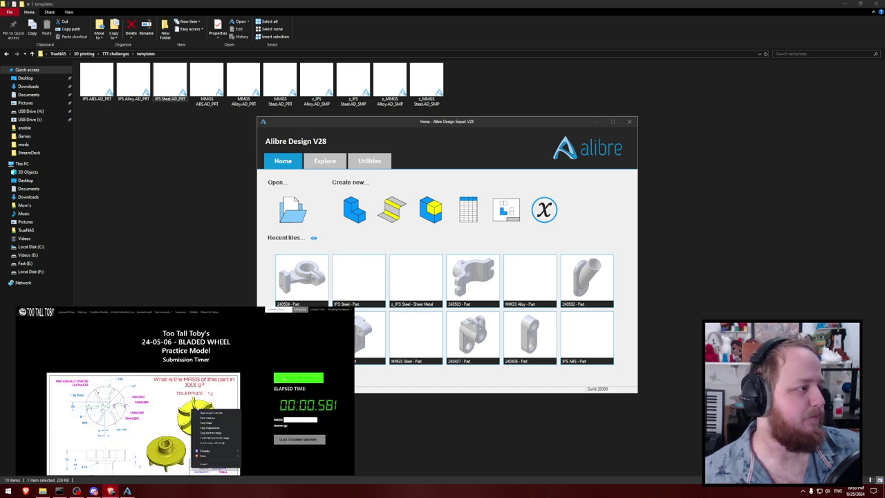
click(202, 417)
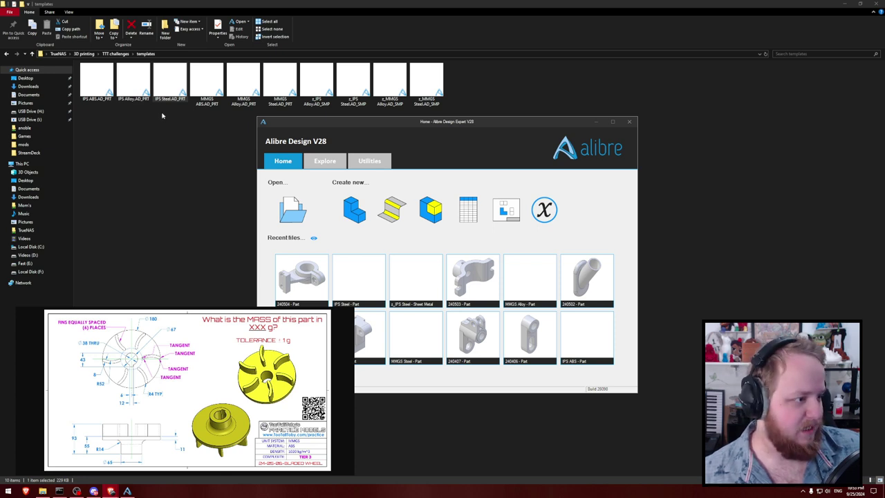
- Open the MMGS ABS part template and start a sketch on the XY plane
click(206, 85)
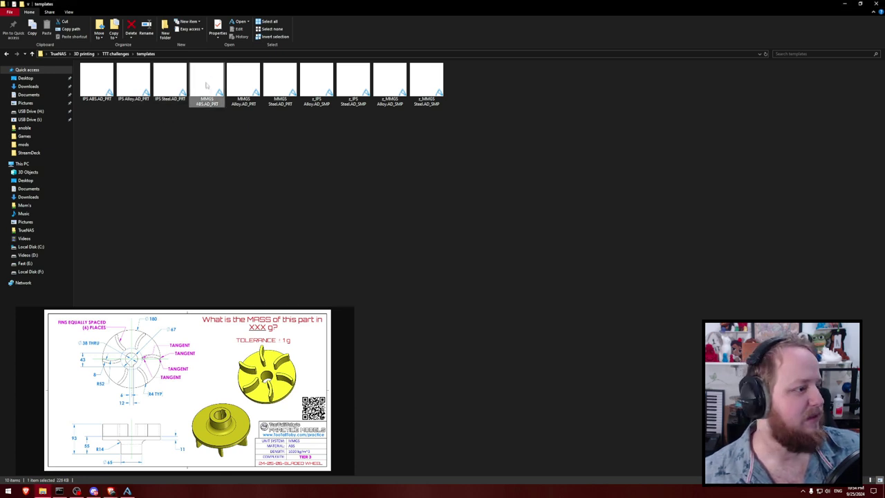
click(206, 85)
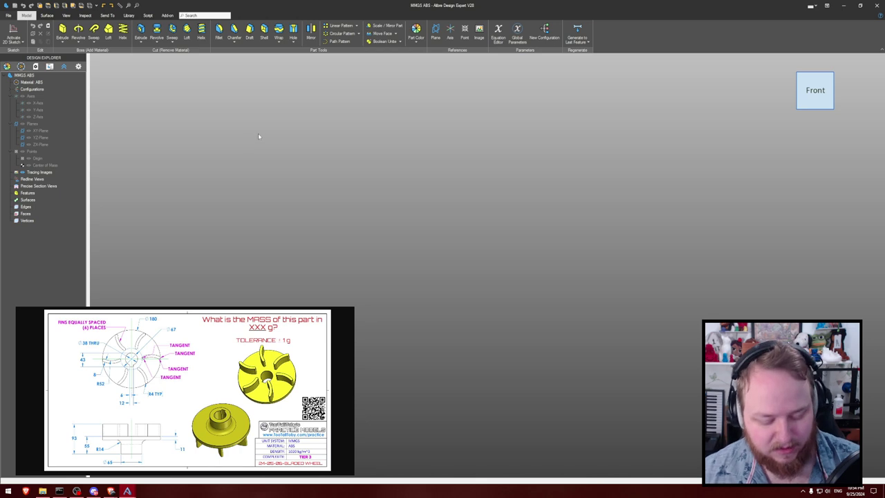
key(ctrl+shift+p)
key(s)
key(Escape)
key(s)
click(609, 114)
- Sketch a 180 mm diameter circle centred on the origin for the wheel's disc
key(c)
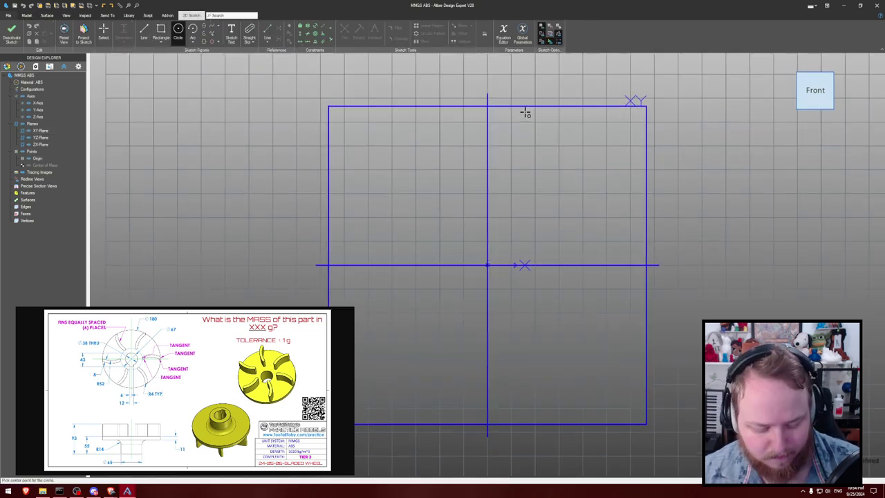
click(487, 265)
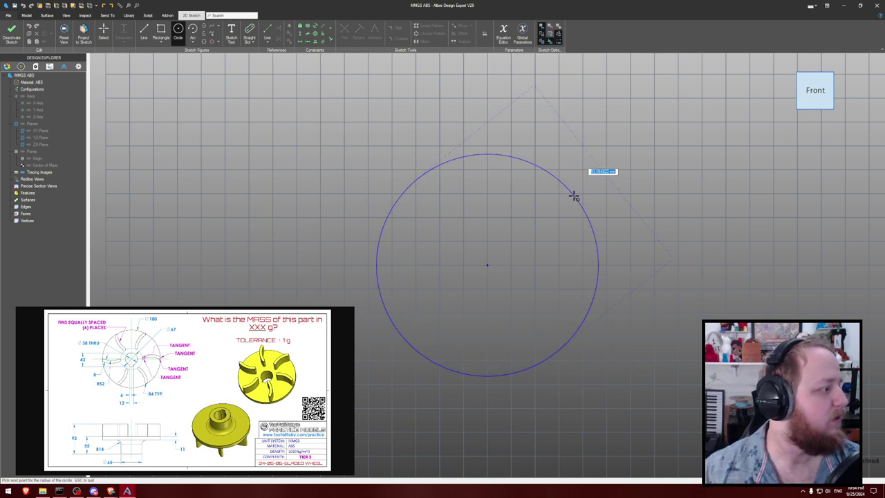
text(180)
key(Return)
scroll(593, 180, down, 2)
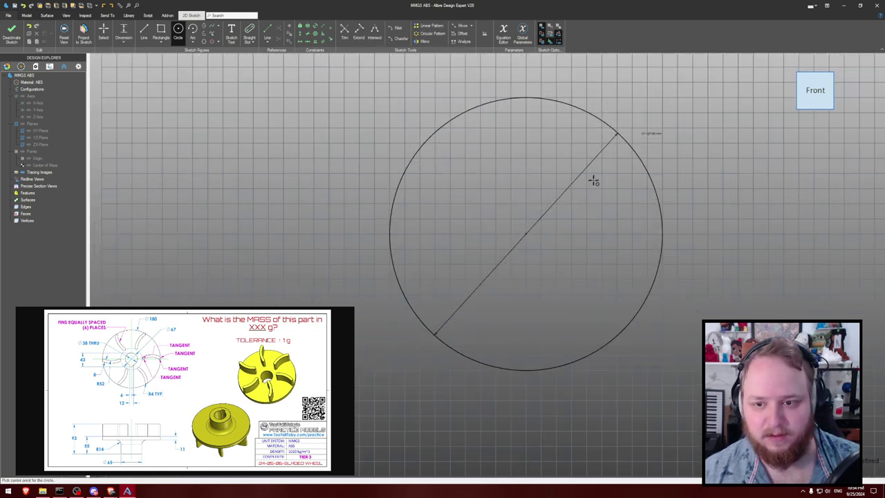
middle_drag(571, 191, 503, 179)
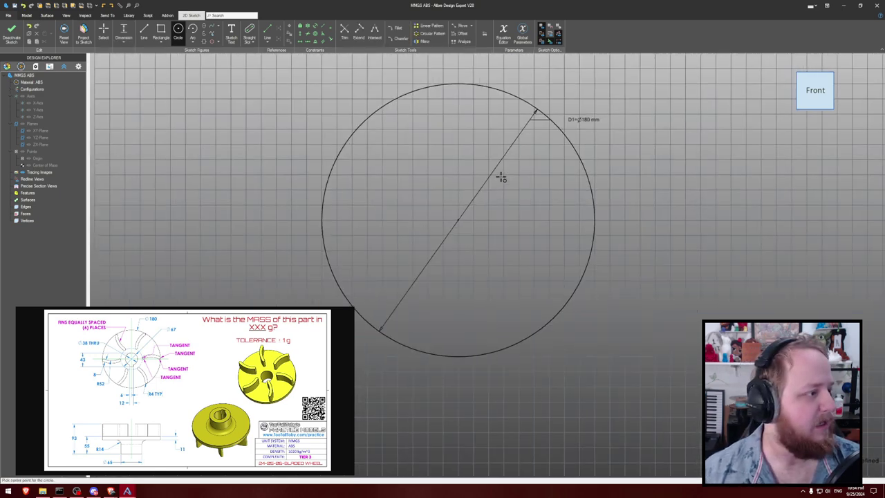
scroll(490, 194, up, 2)
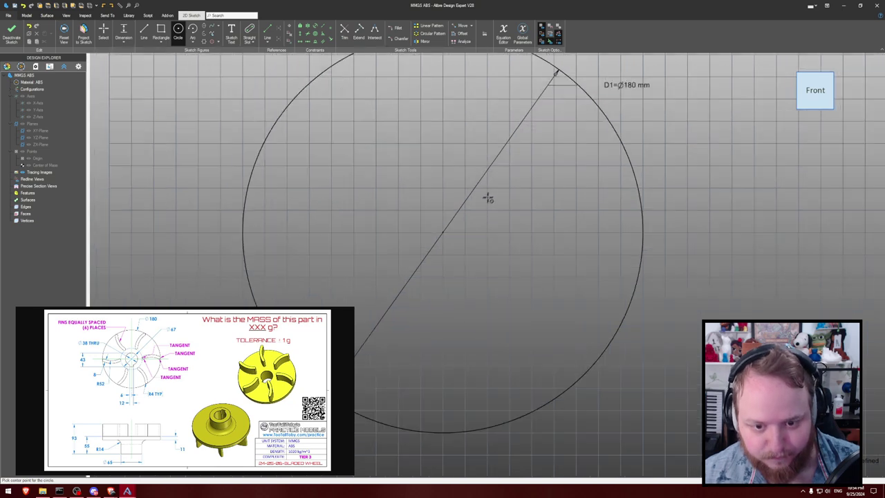
- Sketch an arc of radius 67/2 mm centred on the origin, leaving a small gap at its lower side
key(a)
click(442, 233)
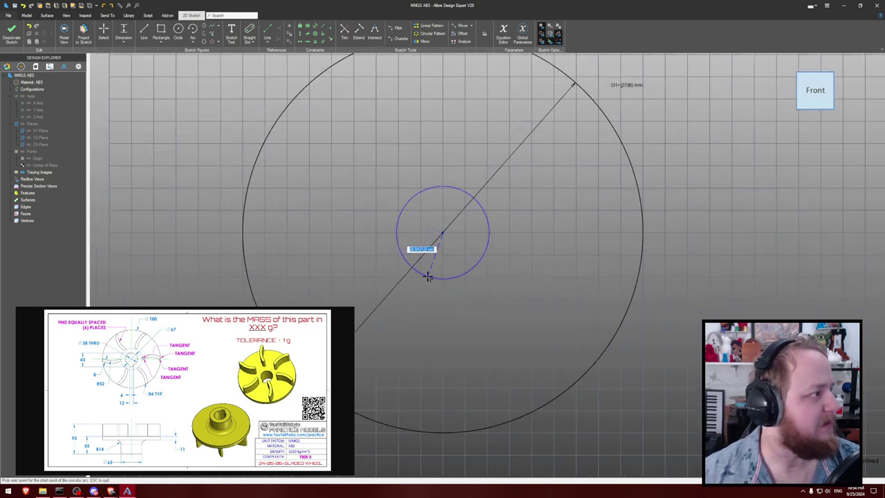
text(67)
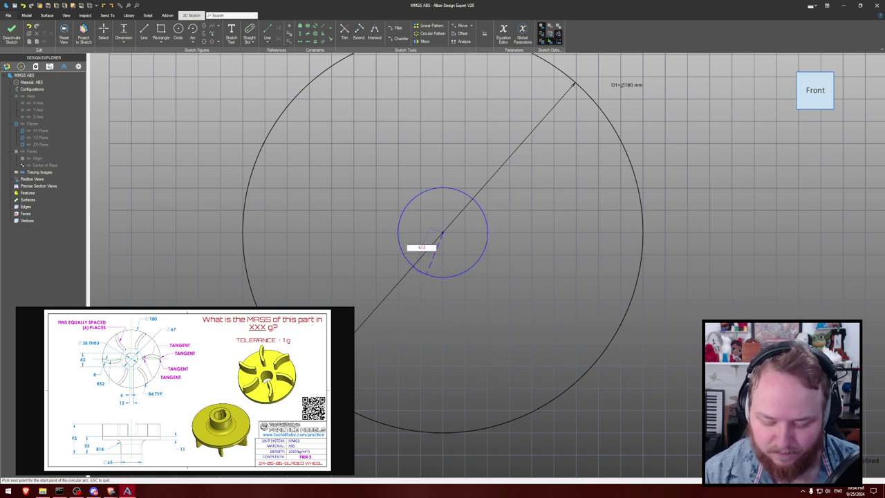
text(/2)
key(Return)
key(Escape)
key(Escape)
- Align the arc's two endpoints horizontally and set the gap between them to 12 mm
key(h)
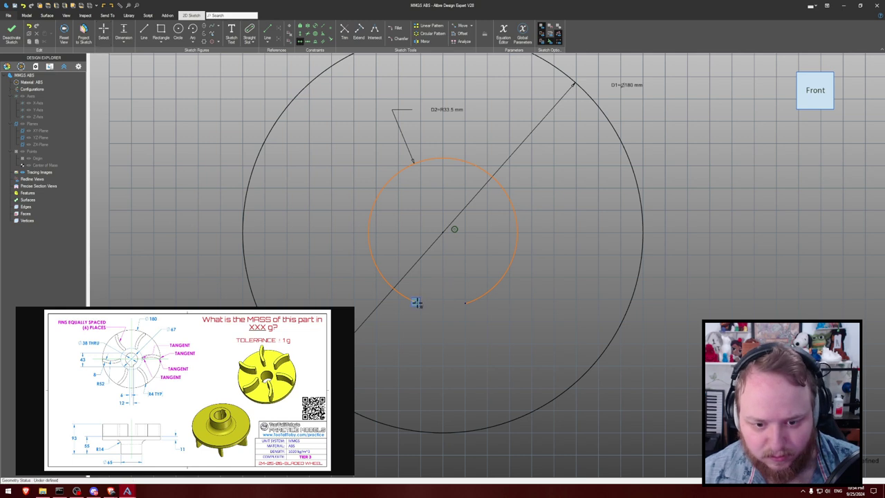
click(416, 302)
click(467, 302)
key(Escape)
mouse_move(469, 302)
mouse_down()
mouse_move(496, 235)
mouse_move(471, 306)
mouse_up()
click(518, 237)
key(d)
click(415, 302)
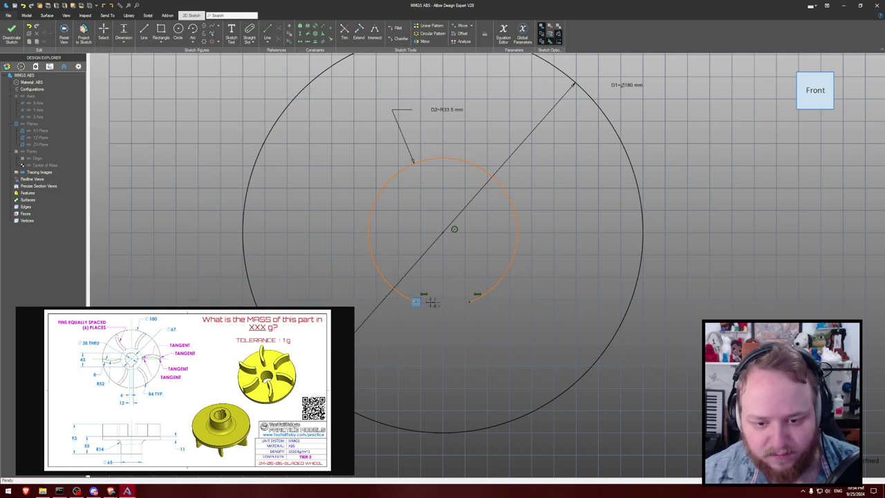
click(470, 301)
click(442, 265)
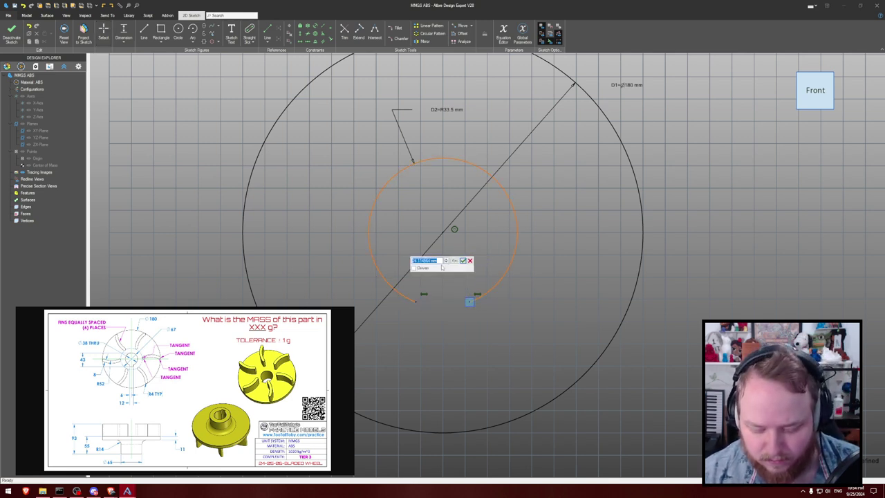
text(12)
key(Return)
- Draw a three-sided rectangular keyway extending down from the endpoints of the arc's gap
key(l)
click(457, 304)
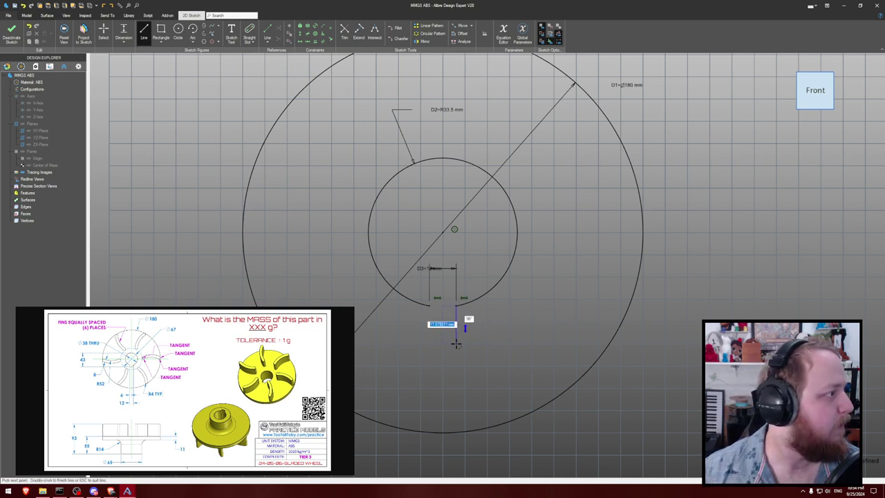
click(457, 342)
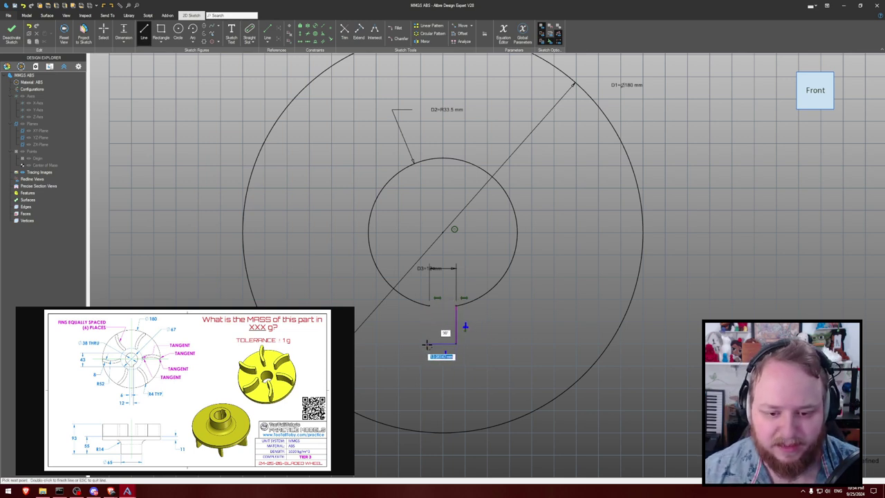
click(430, 343)
key(Escape)
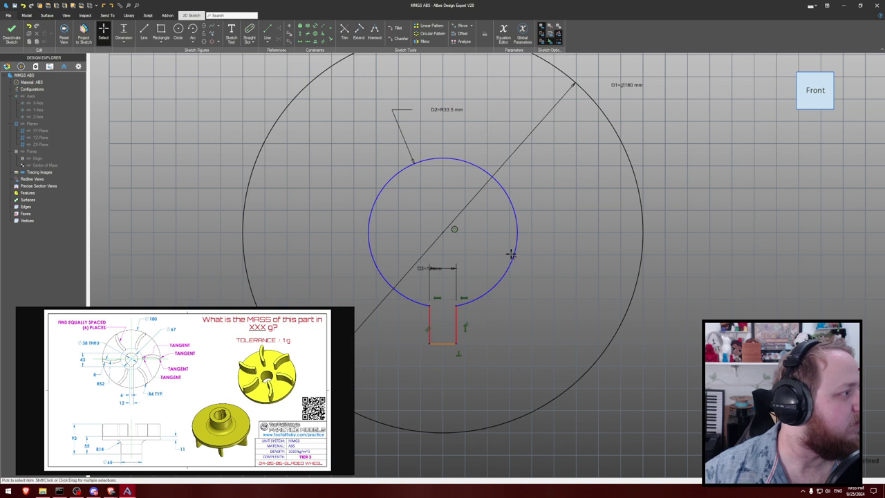
- Draw a horizontal reference line above the inner arc and make it tangent to the arc's top
key(l)
click(387, 142)
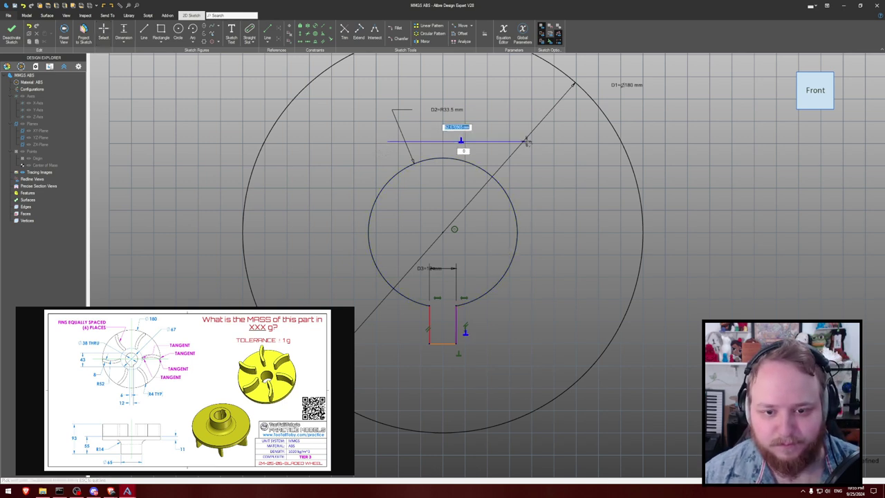
click(515, 141)
key(Escape)
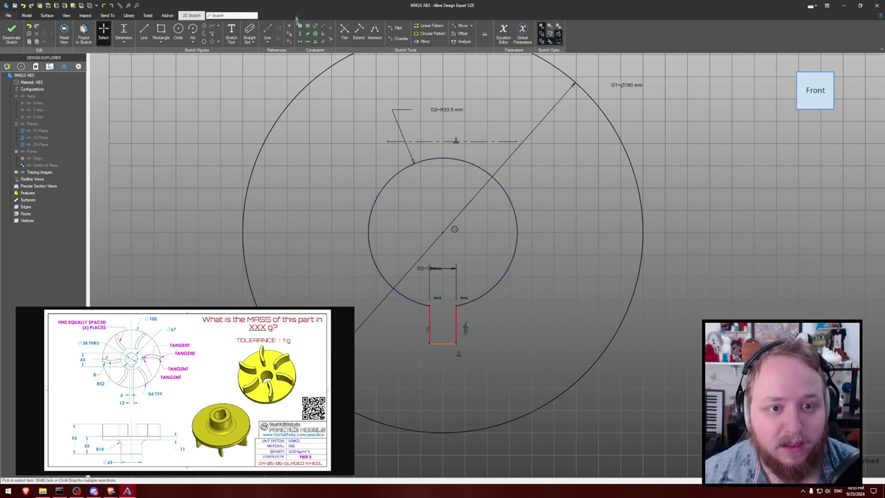
click(315, 41)
click(440, 141)
click(440, 157)
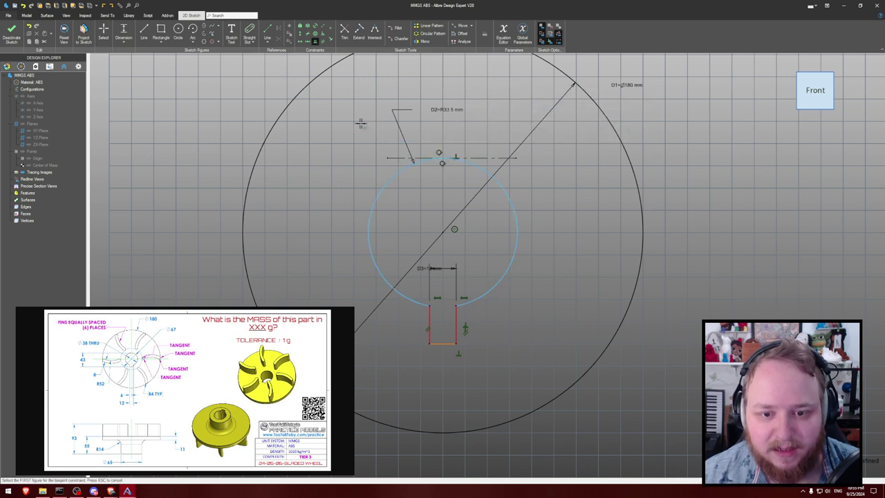
- Dimension the distance from the tangent reference line to the keyway's end line as 43 mm
key(Escape)
key(d)
click(400, 157)
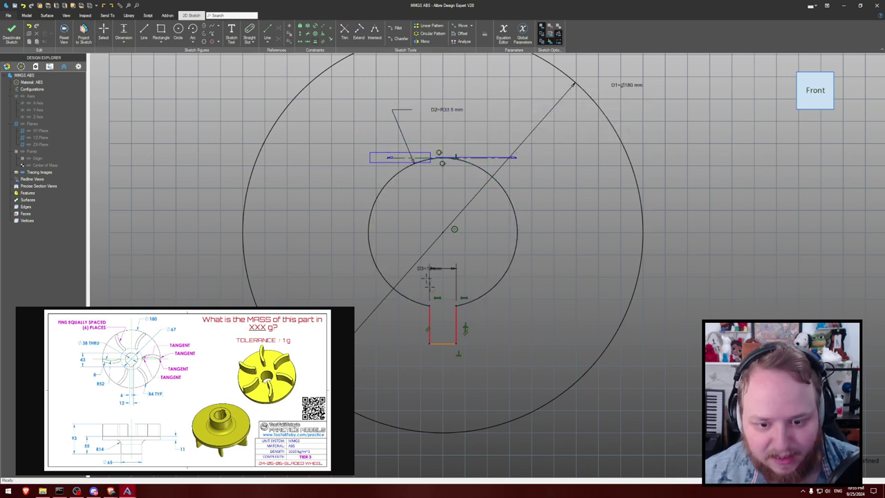
click(445, 343)
click(308, 233)
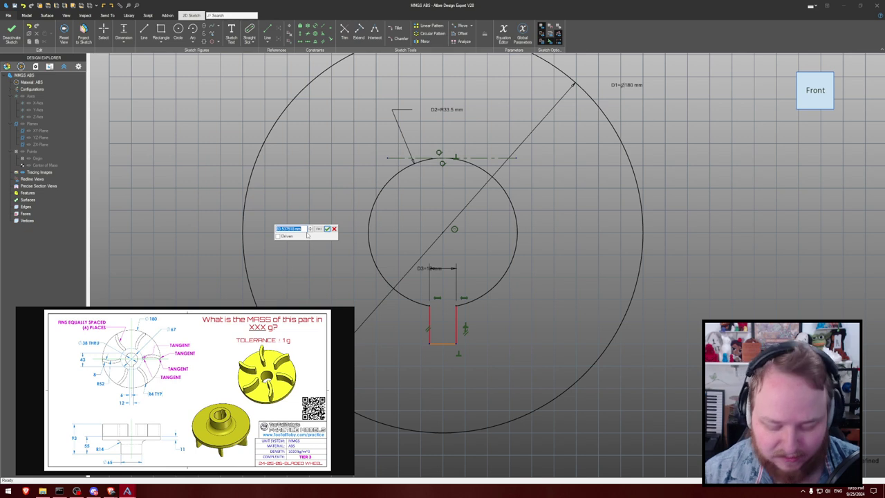
text(43)
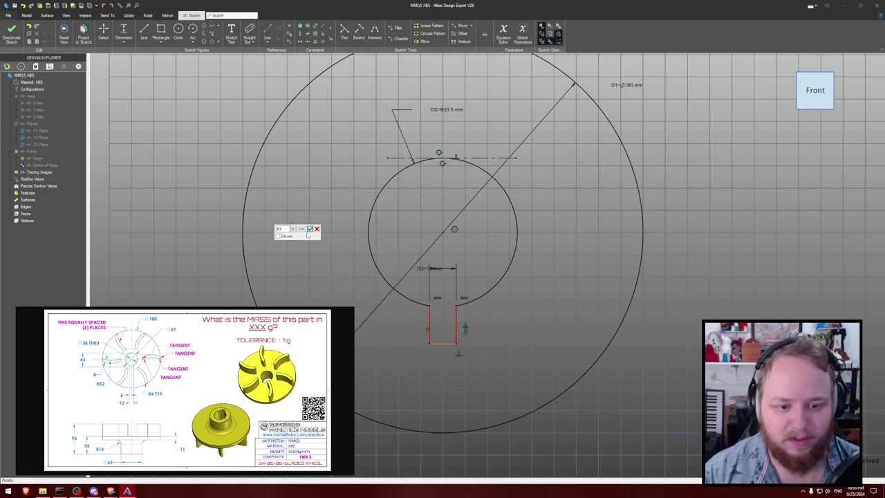
key(Return)
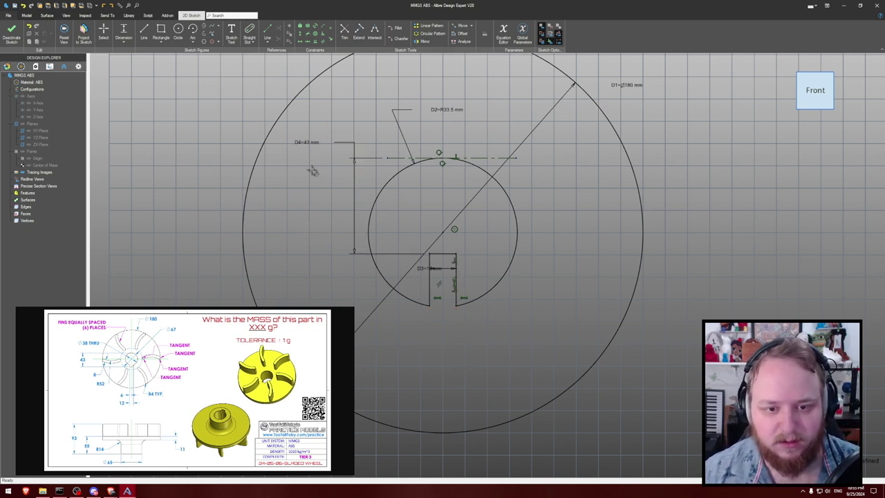
- Undo the 43 mm dimension, the tangent reference line and the keyway lines
key(ctrl+z)
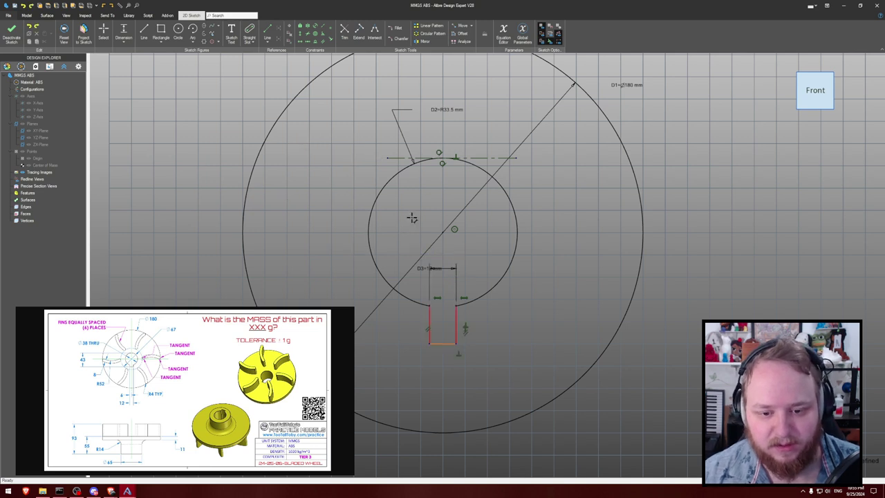
key(ctrl+z)
key(ctrl+z)
key(ctrl+z)
key(ctrl+z)
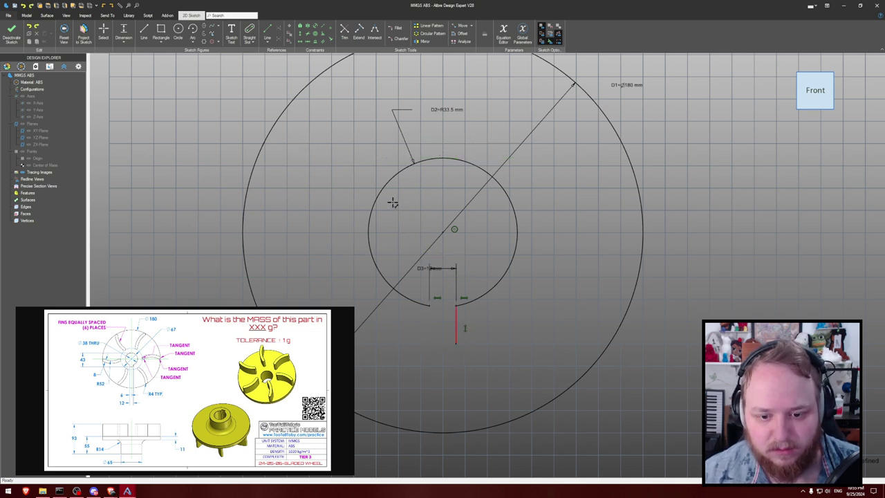
- Set the inner arc's radius to 19 mm and move the 12 mm gap dimension clear of the arc
drag(452, 268, 455, 324)
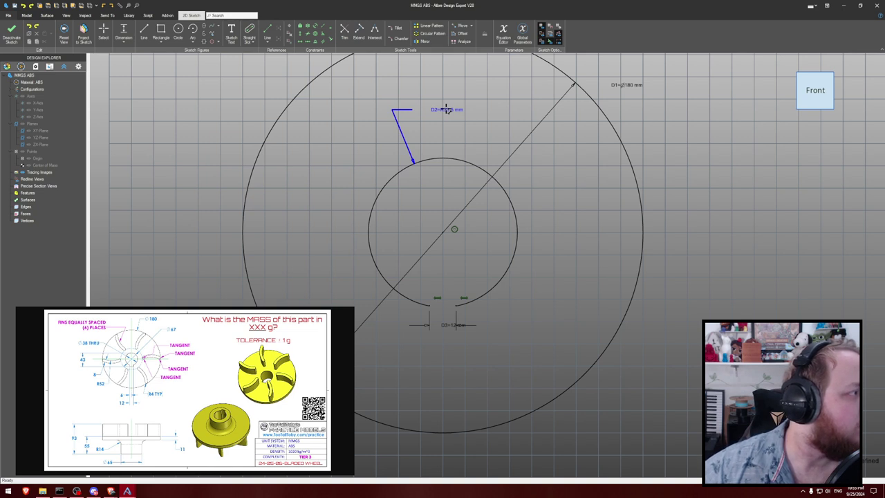
double_click(446, 109)
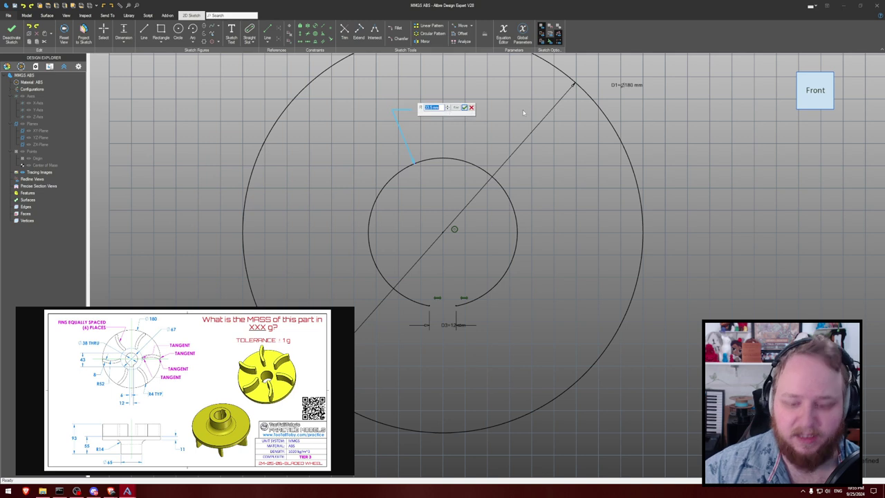
text(15)
key(Return)
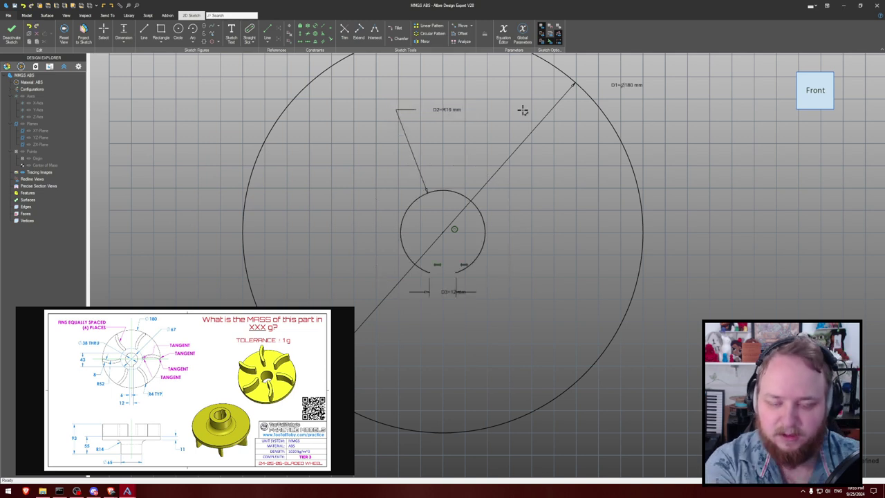
drag(453, 291, 515, 302)
- Draw a horizontal reference line above the 19 mm radius arc and make it tangent to the arc's top
key(l)
click(409, 171)
click(476, 170)
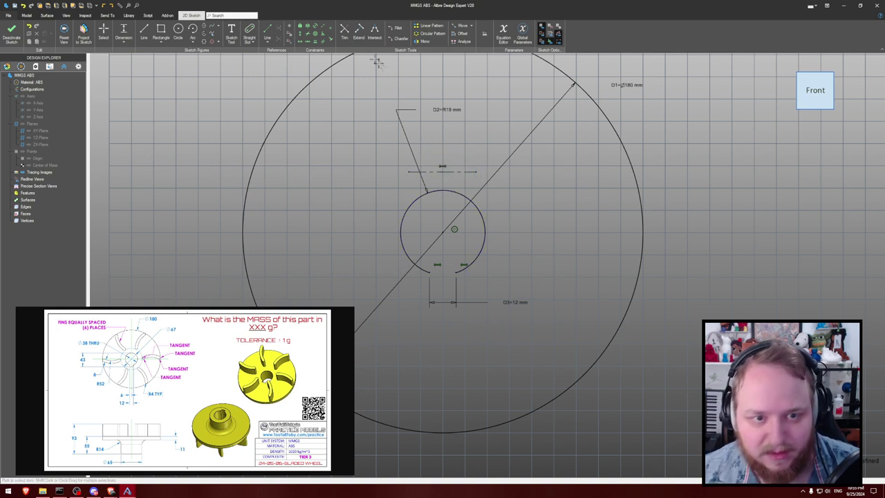
key(Escape)
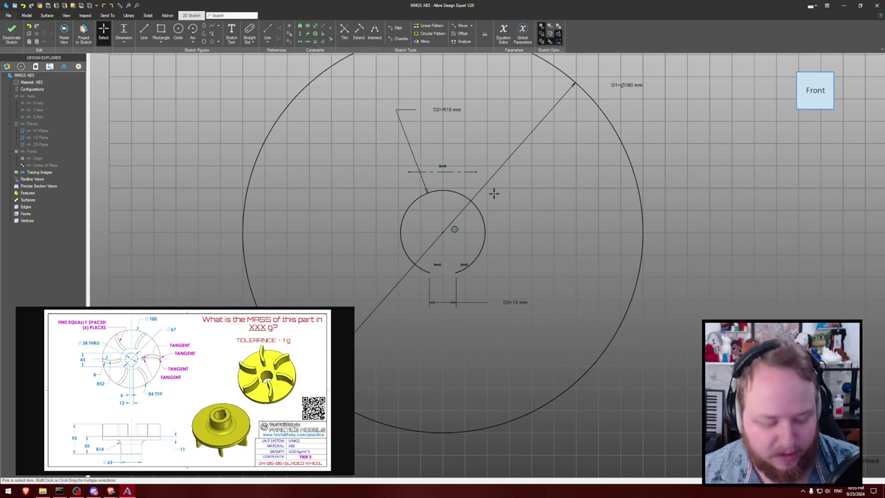
click(449, 171)
click(453, 190)
click(452, 191)
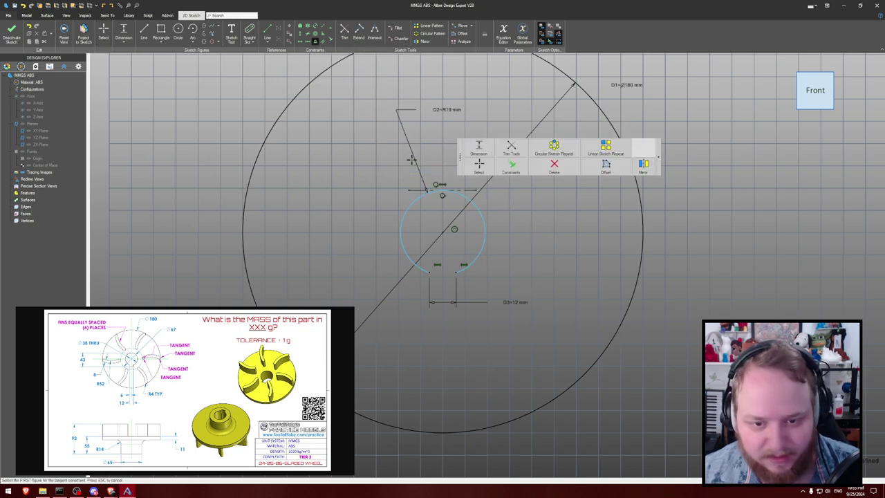
key(Escape)
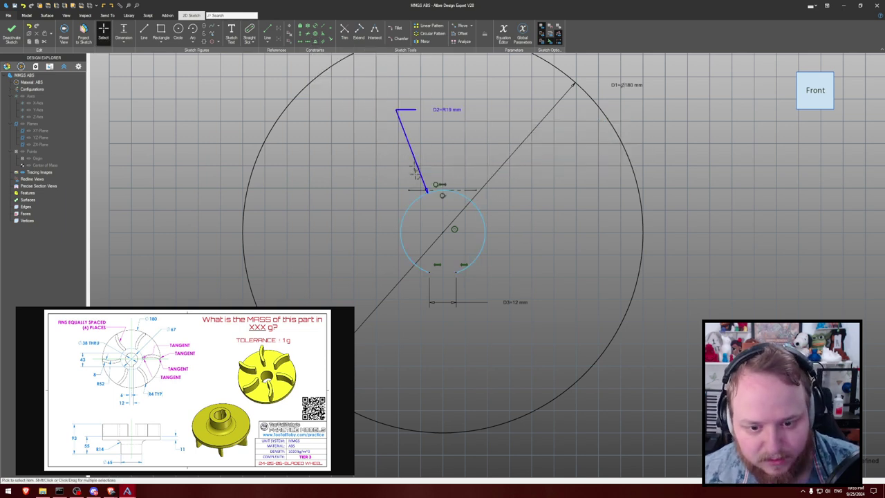
- Draw the three lines of a rectangular keyway closing the gap below the bore arc
key(l)
click(428, 293)
click(455, 293)
double_click(454, 273)
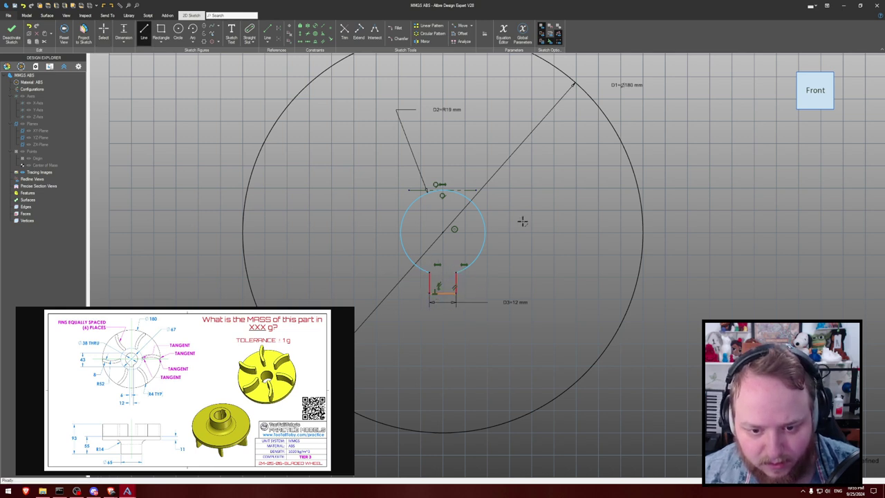
key(Escape)
- Set the distance between the tangent reference line and the keyway's end line to 45 mm
click(442, 293)
click(370, 253)
text(45)
key(Return)
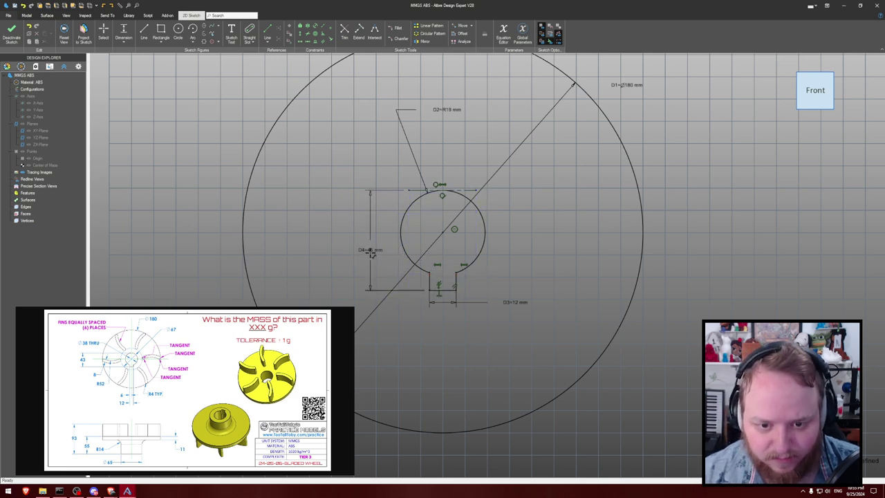
- Extrude the disc profile with its keyed bore 11 mm along the normal
scroll(329, 172, down, 2)
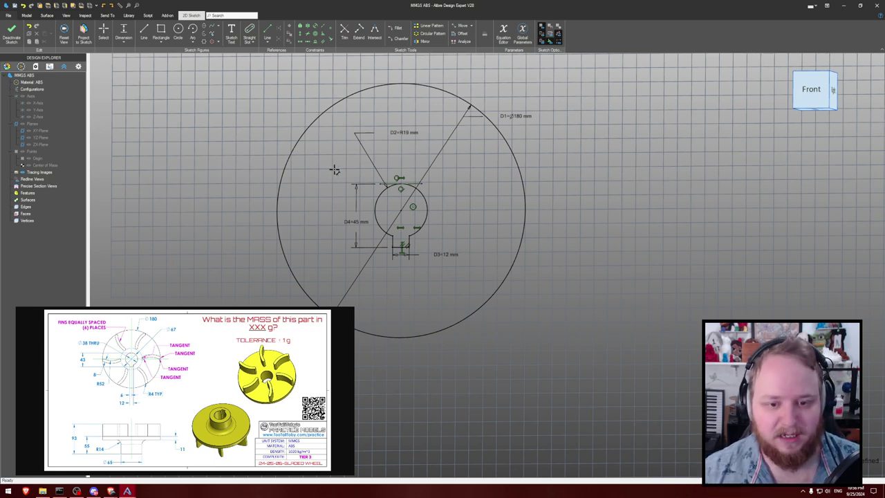
key(e)
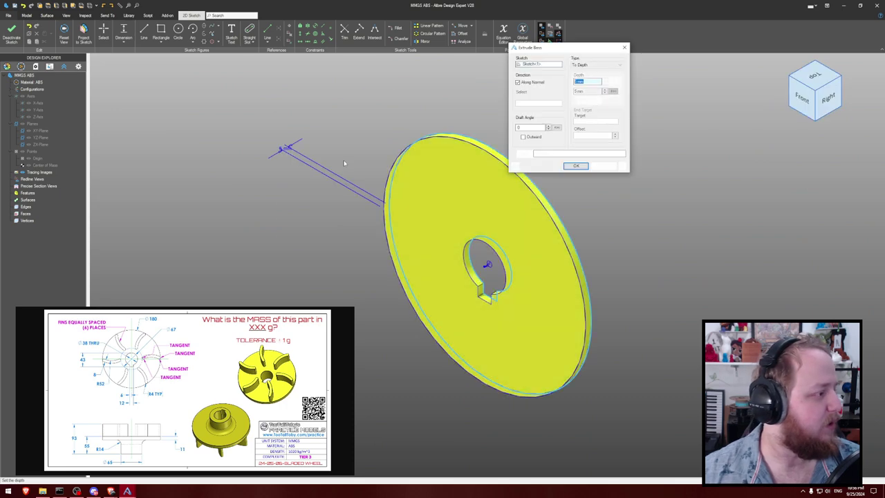
text(11)
key(Return)
click(337, 145)
- Start a sketch on the disc's front face and draw a 67 mm diameter circle centred on the bore
mouse_move(336, 143)
middle_down()
mouse_move(322, 109)
mouse_move(345, 112)
middle_up()
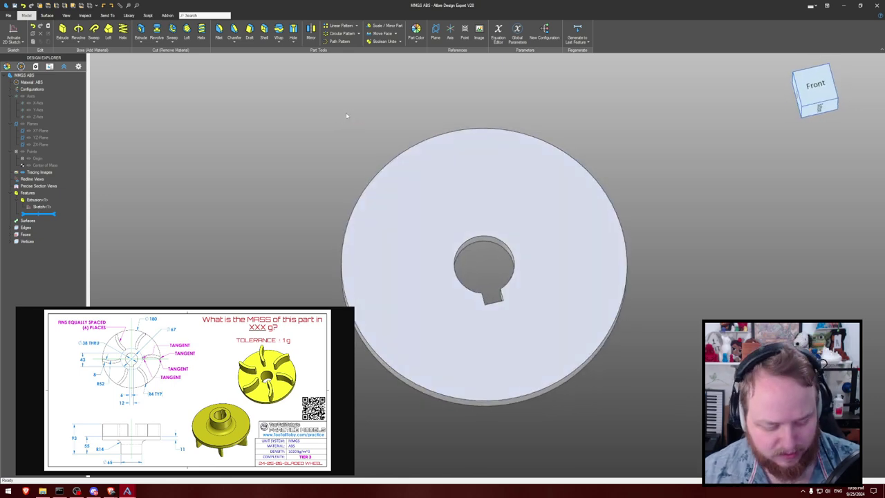
click(470, 242)
key(s)
key(c)
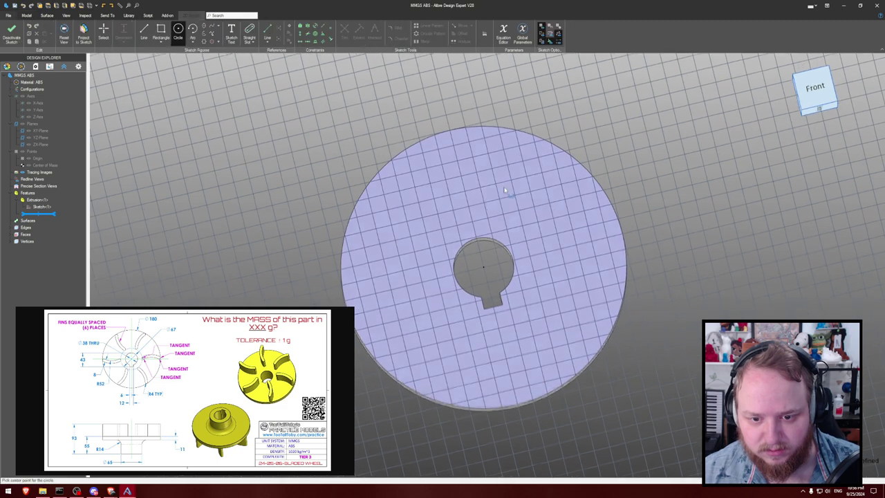
click(486, 268)
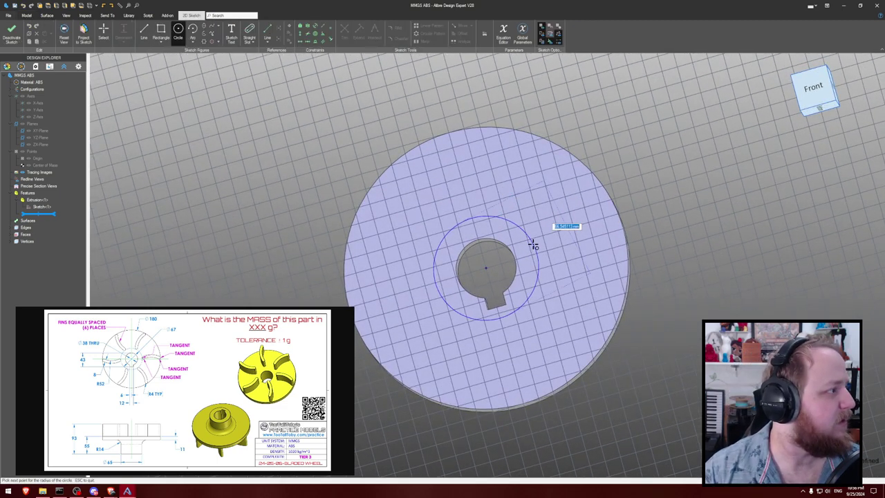
text(67)
key(Return)
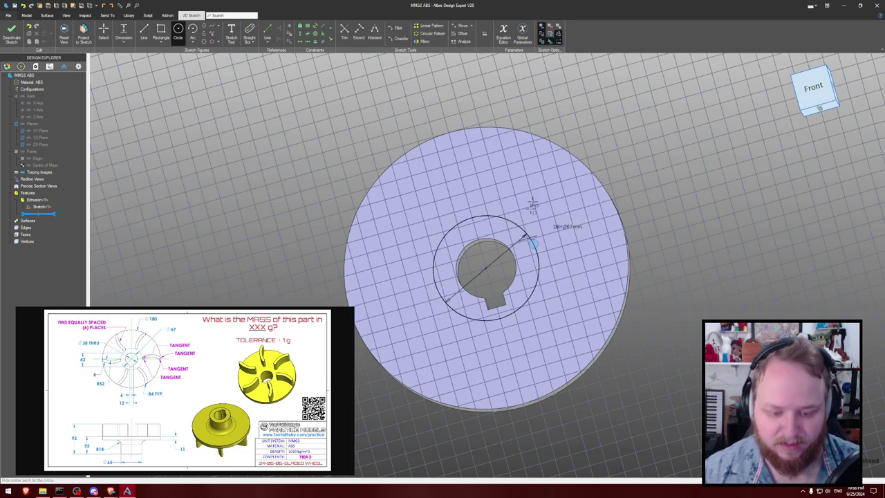
- Try to project the disc face together with the keyway edges into the hub sketch
scroll(533, 174, up, 2)
key(Home)
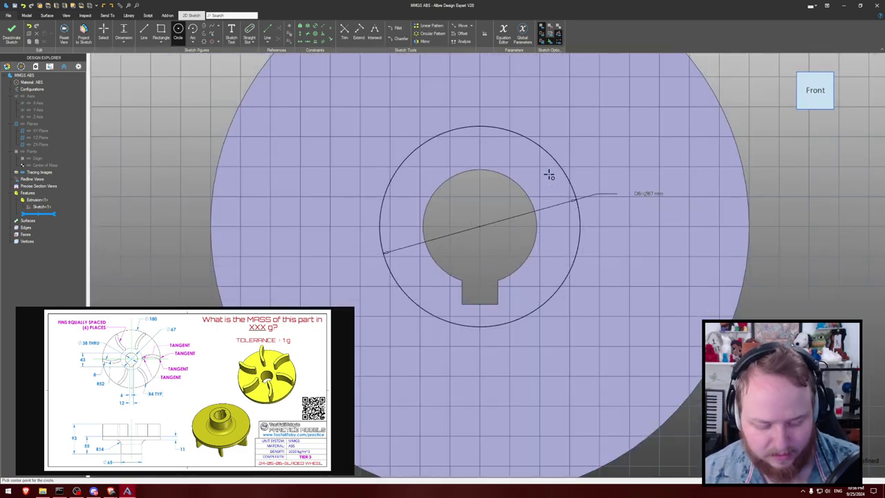
key(p)
click(519, 188)
click(497, 296)
click(463, 297)
click(472, 304)
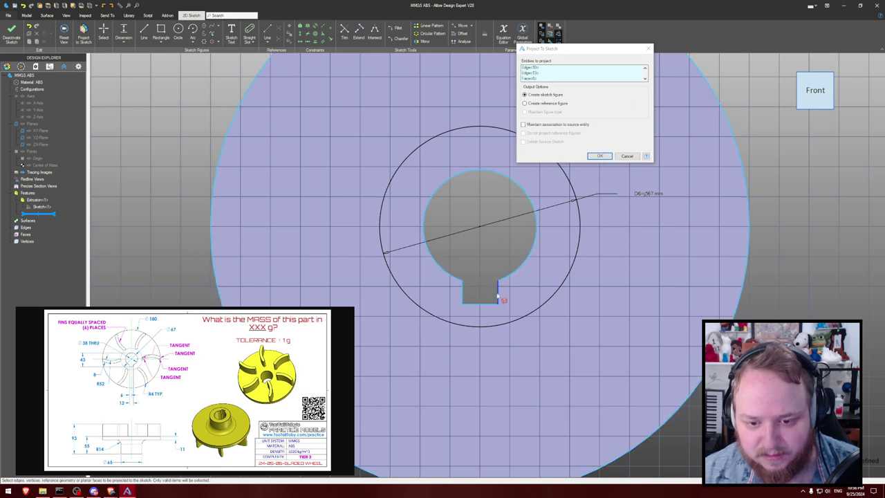
click(598, 156)
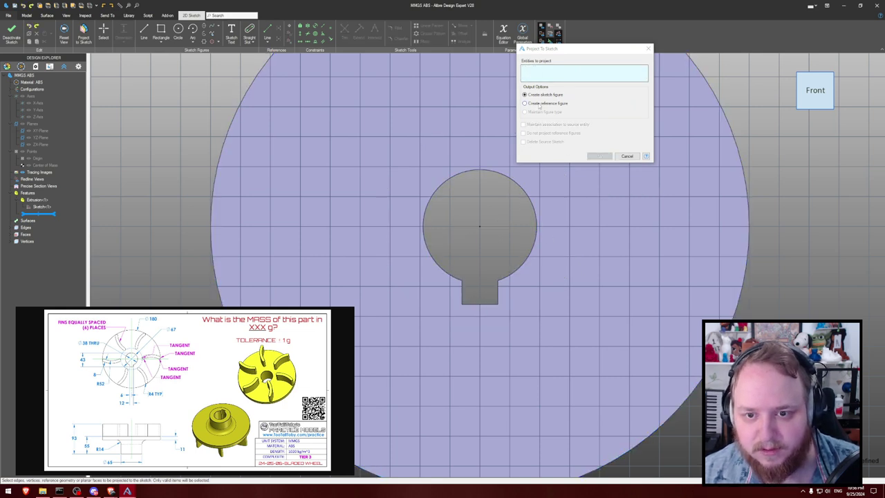
- Project only the bore arc and keyway edges into the sketch as sketch figures
click(494, 172)
click(462, 296)
click(496, 292)
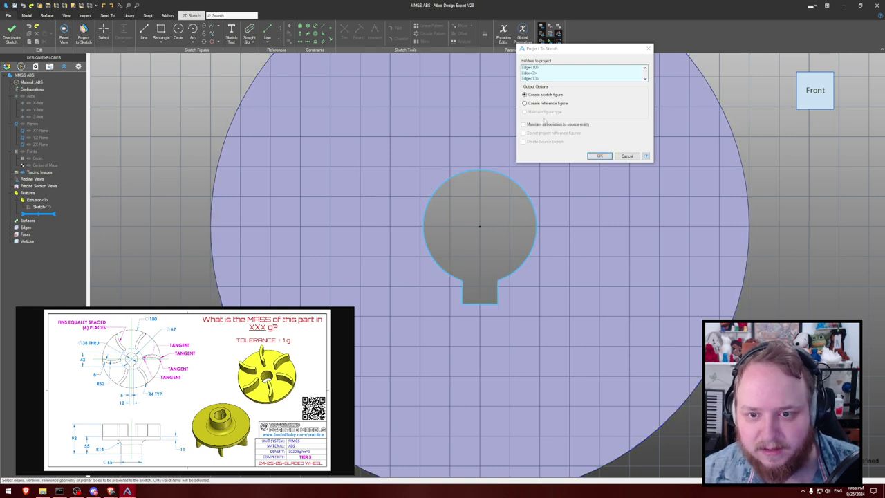
click(599, 156)
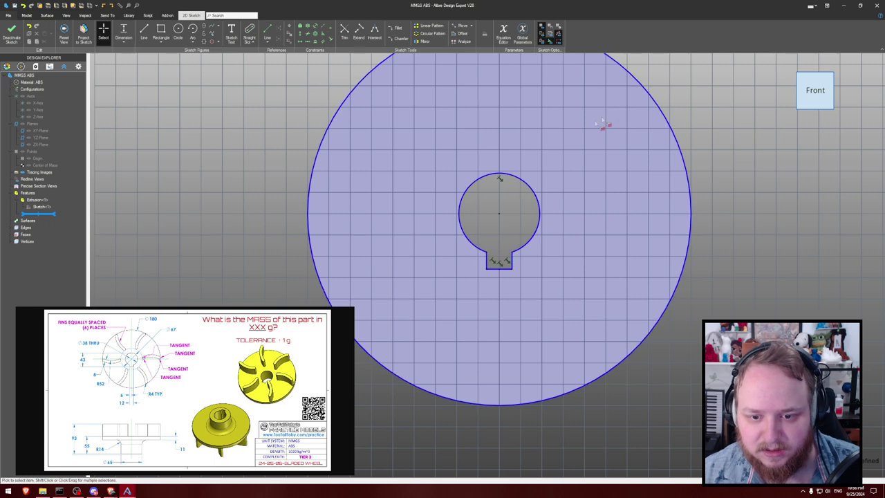
- Draw a 67 mm diameter circle around the projected bore, centred on the origin
key(c)
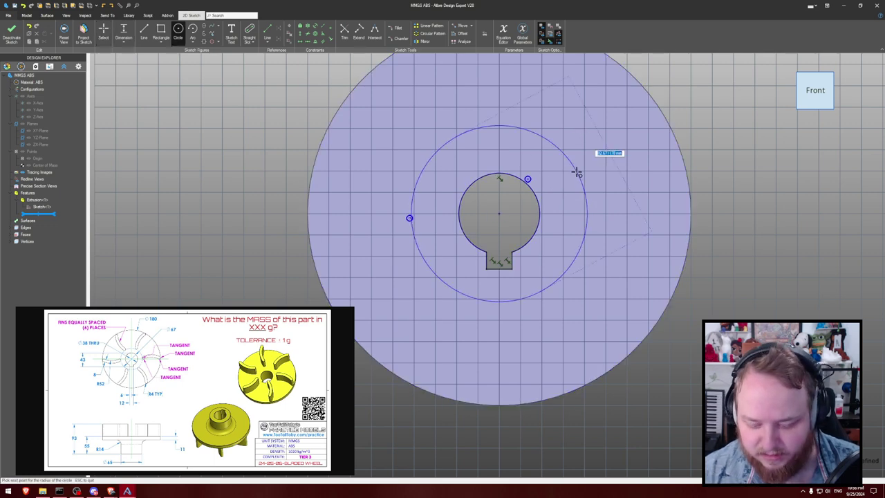
text(67)
key(Return)
- Extrude the hub profile outward from the disc face to a depth of 55-11 mm
middle_drag(619, 152, 612, 144)
key(e)
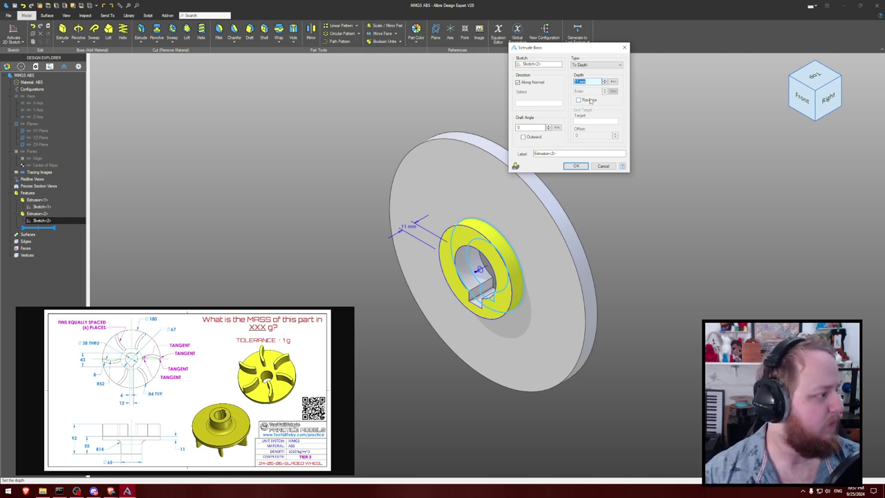
text(55-1)
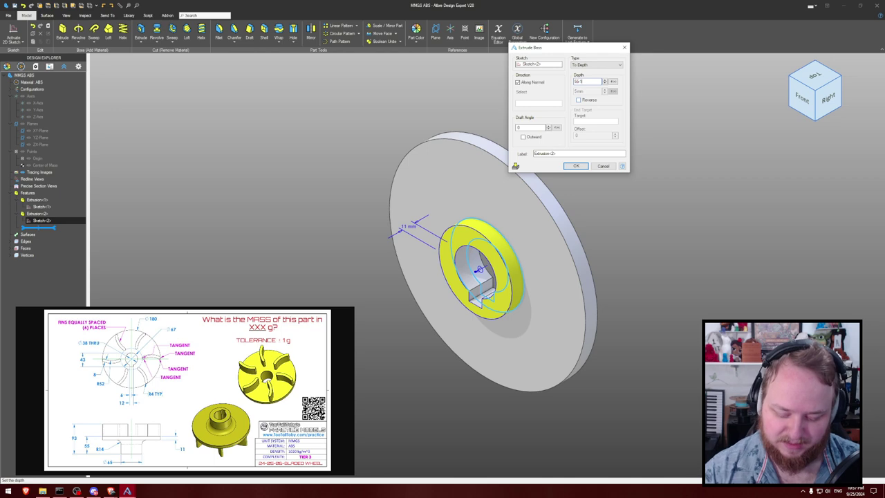
text(1)
key(Return)
- Reopen the hub sketch, set the hub circle's diameter to 65 mm and regenerate the hub extrusion
double_click(55, 226)
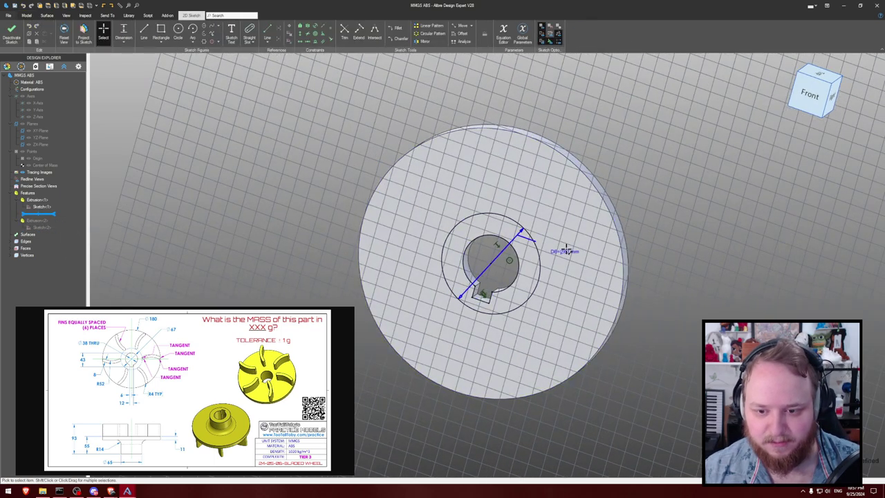
double_click(566, 248)
text(65)
key(Return)
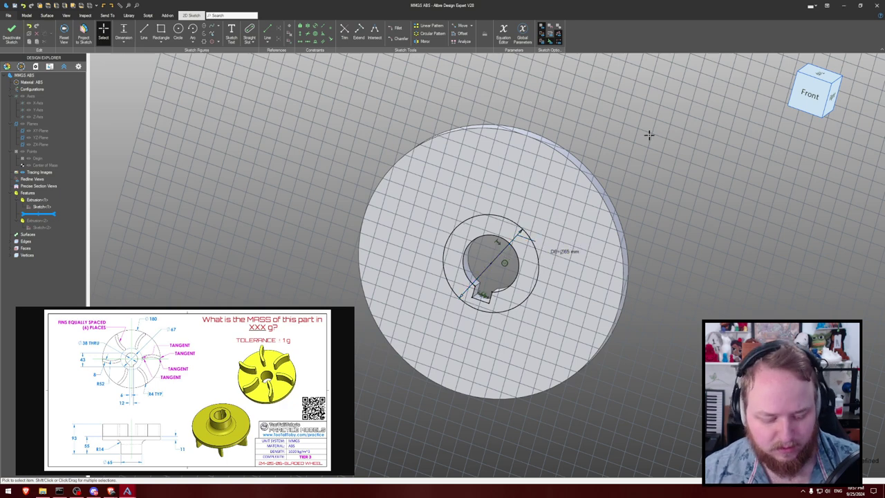
key(ctrl+k)
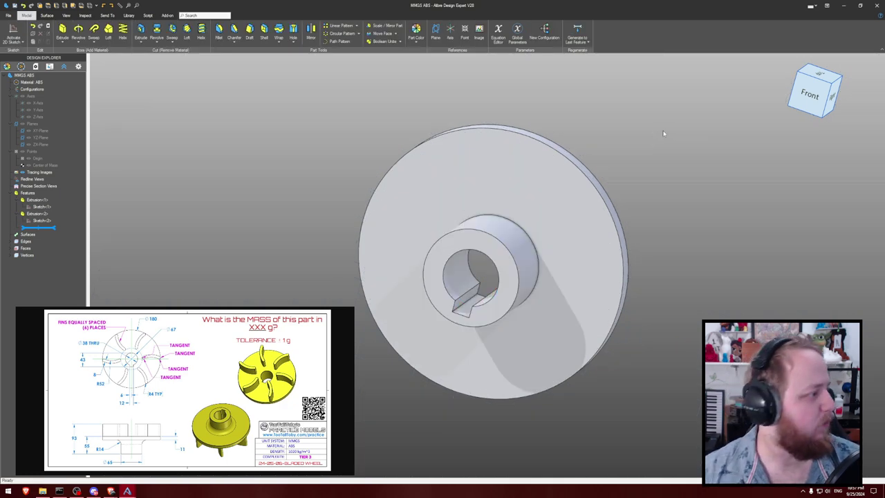
- Fillet the edge where the hub meets the disc with a 14 mm constant radius
middle_drag(664, 134, 626, 141)
key(f)
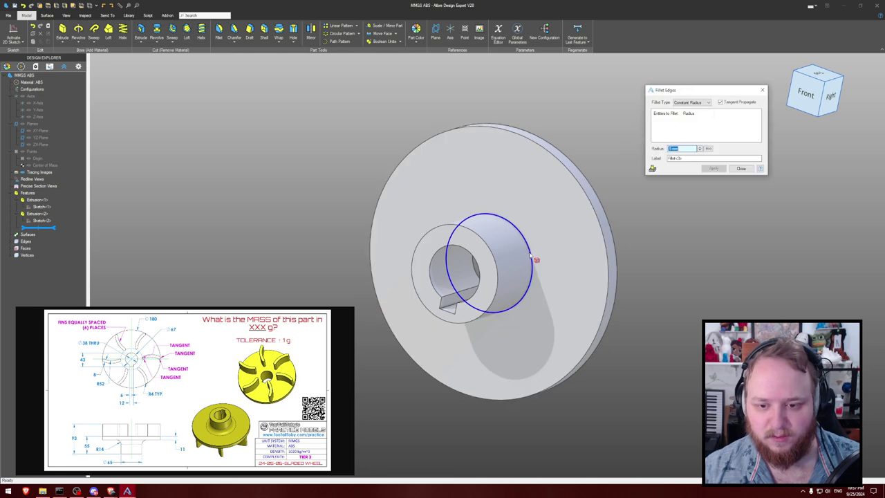
click(531, 258)
drag(683, 149, 662, 153)
text(14)
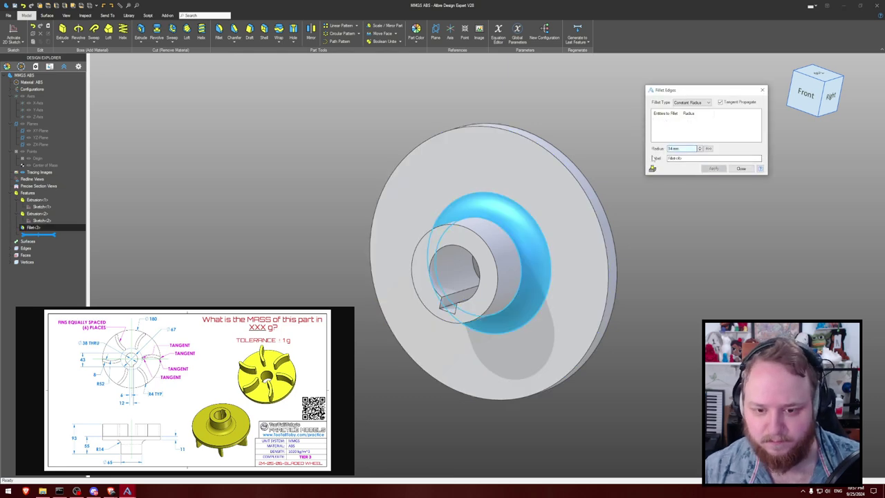
key(Return)
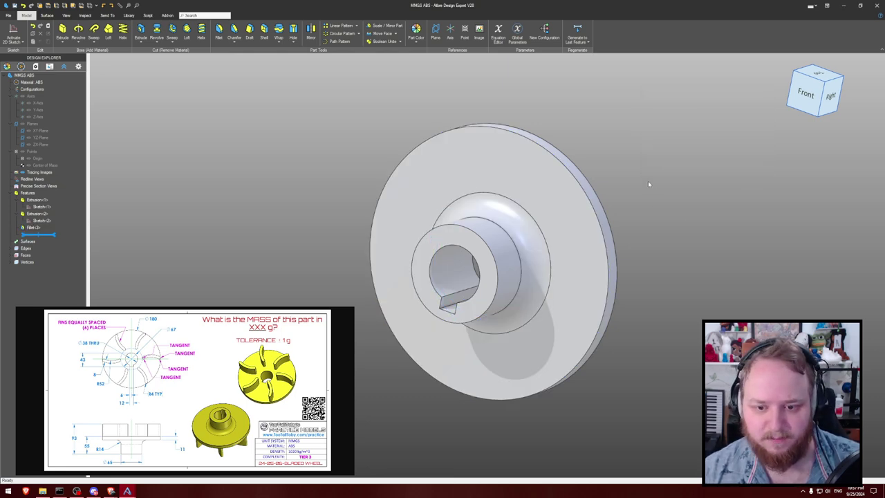
- Start a new sketch on the disc's flat back face, opposite the hub
middle_drag(663, 209, 635, 209)
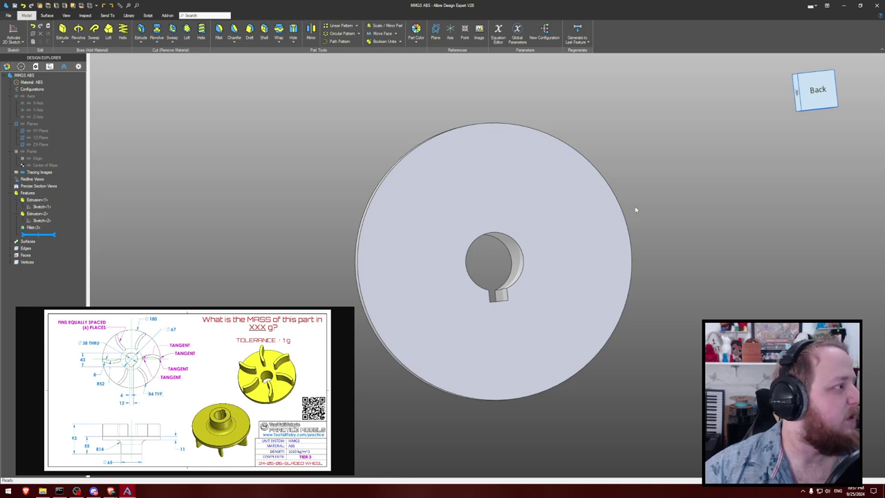
middle_drag(636, 205, 661, 182)
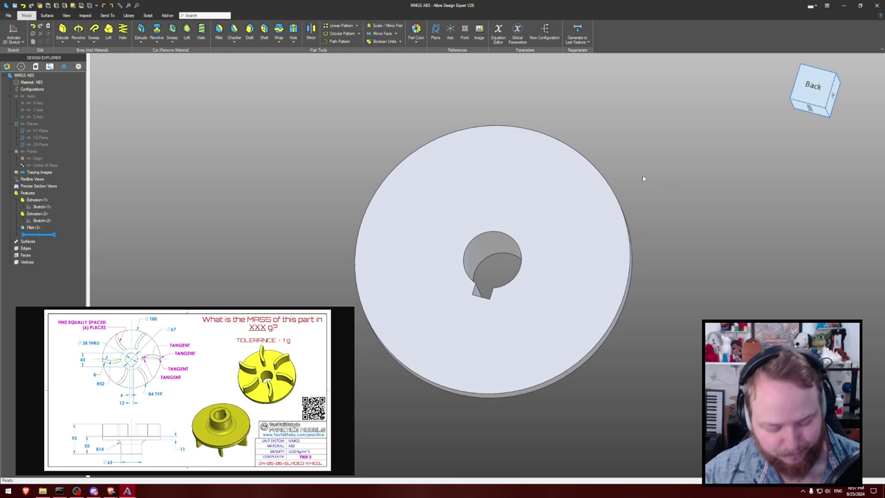
click(11, 35)
click(560, 187)
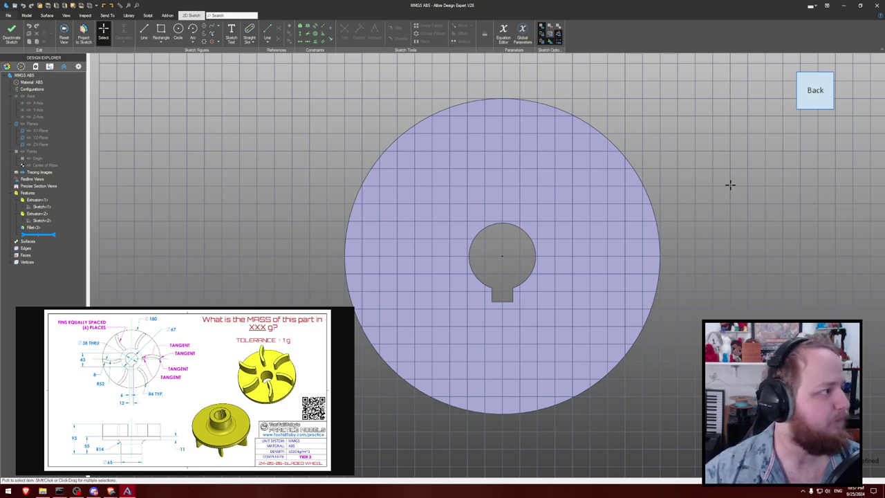
- Try projecting the disc's outer edge and the hub fillet's outer edge into the sketch as reference figures
middle_drag(730, 185, 703, 205)
key(p)
click(520, 304)
click(545, 103)
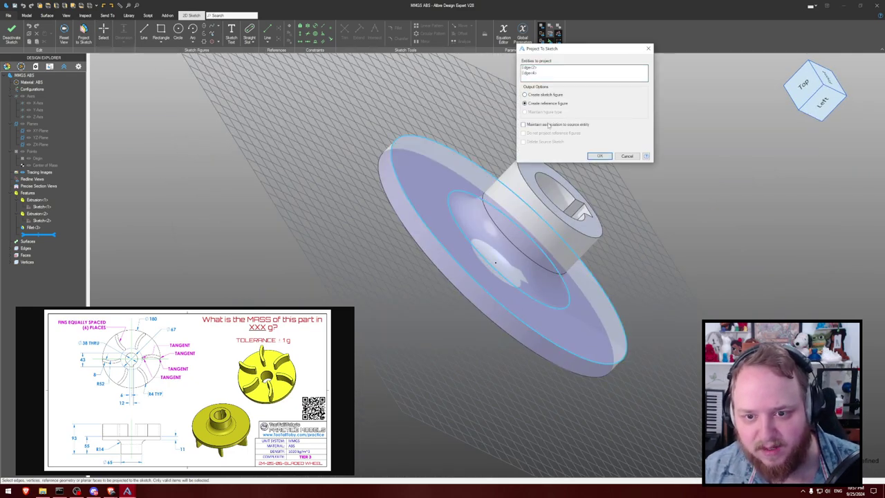
click(599, 156)
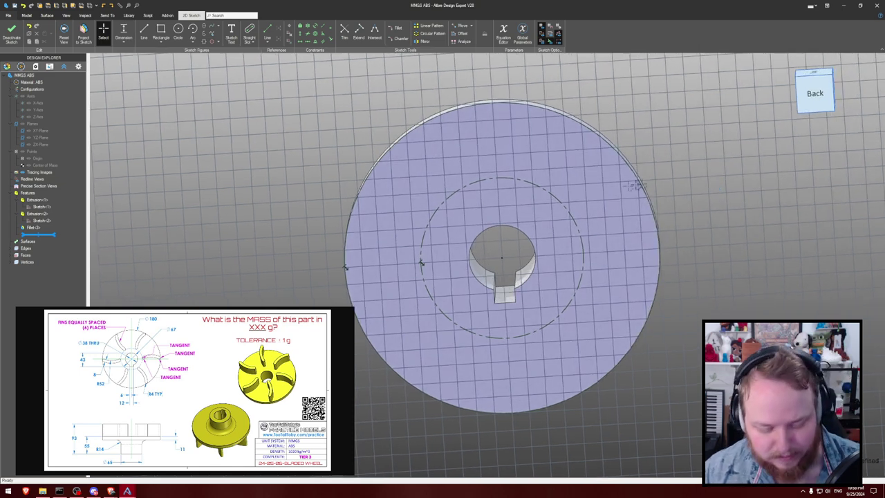
- Try to dimension the projected inner reference circle, then undo the projected reference figures
key(d)
click(570, 211)
click(607, 188)
click(630, 180)
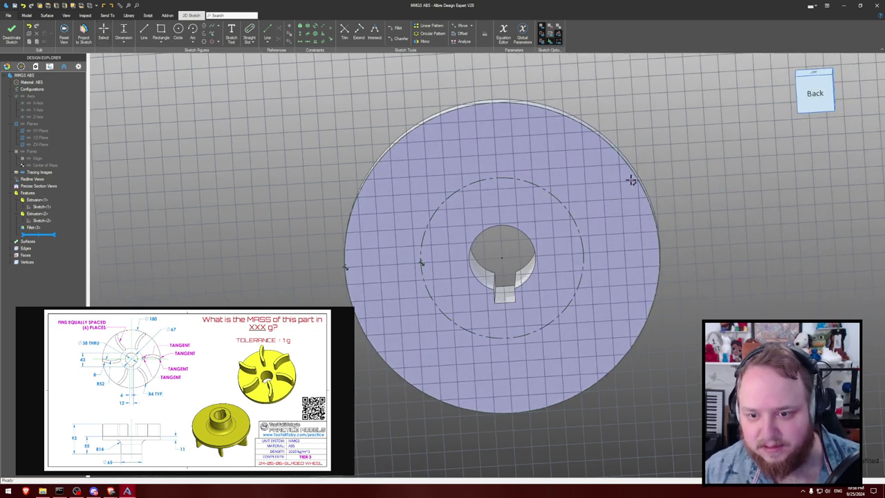
middle_drag(677, 150, 634, 165)
key(ctrl+z)
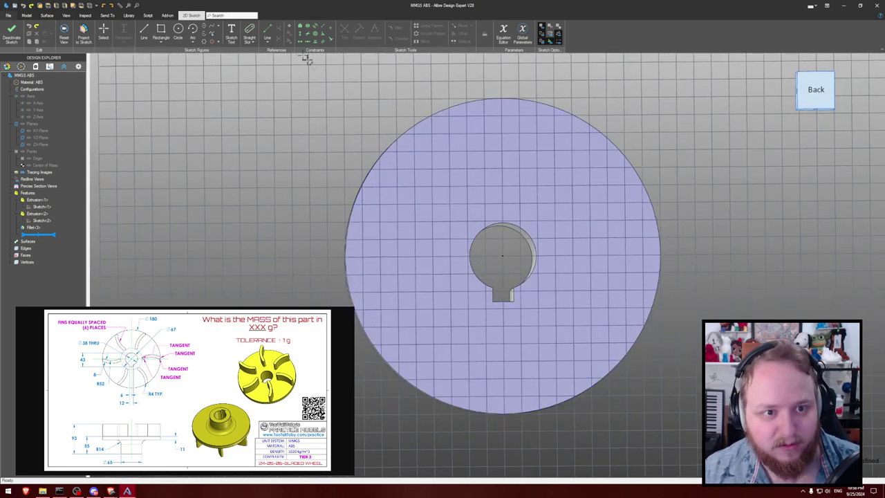
- Draw a 67 mm diameter reference circle centred on the origin of the back-face sketch
click(270, 43)
click(279, 63)
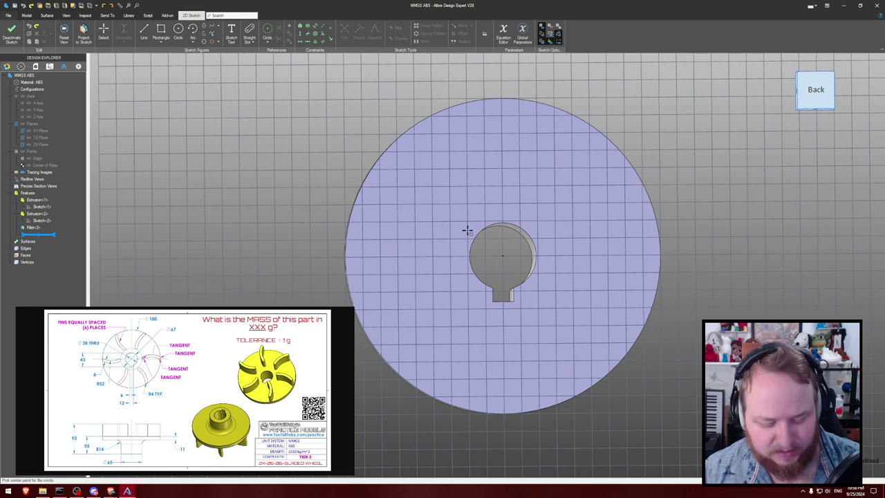
scroll(477, 242, up, 1)
click(488, 264)
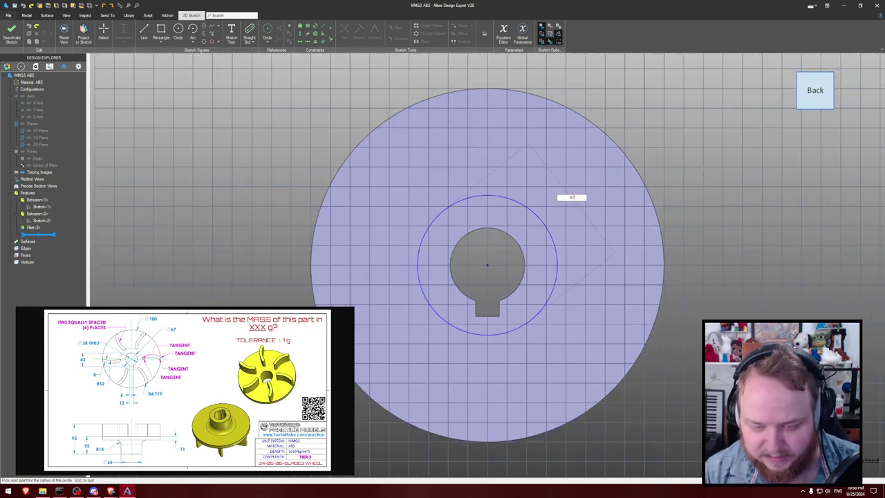
click(542, 222)
- Project only the disc's outer circular edge into the sketch as a reference figure
key(p)
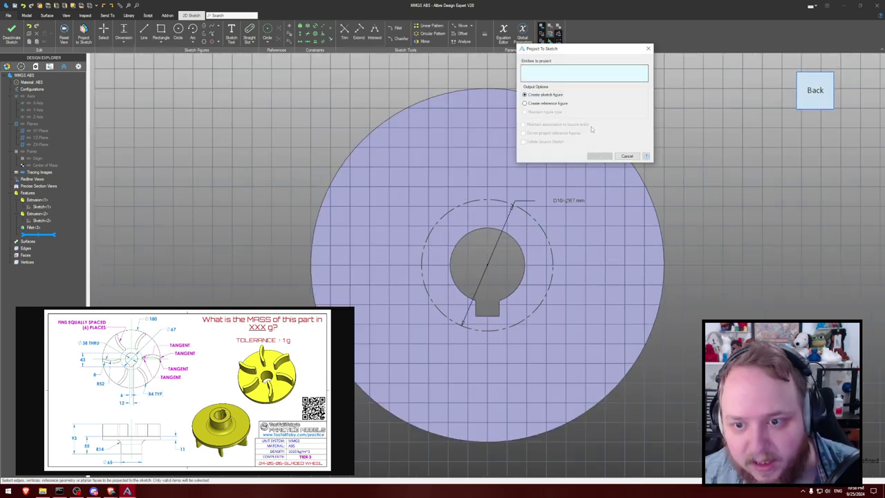
click(495, 91)
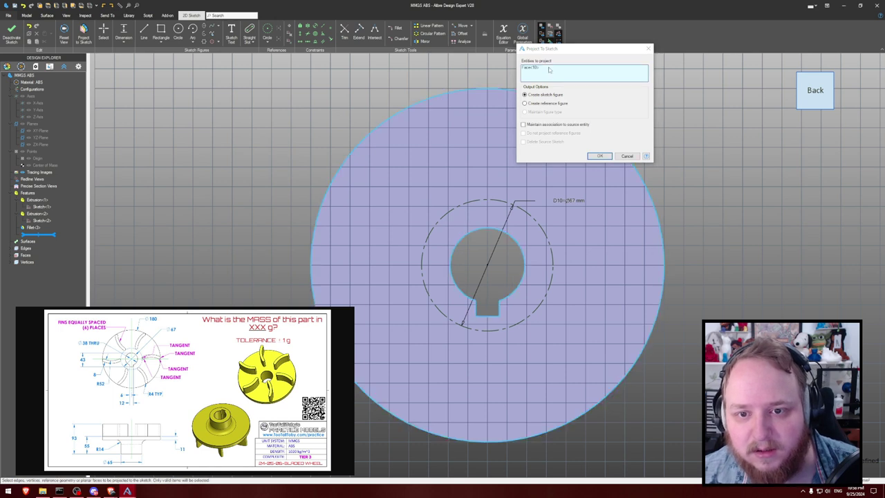
click(499, 92)
click(500, 92)
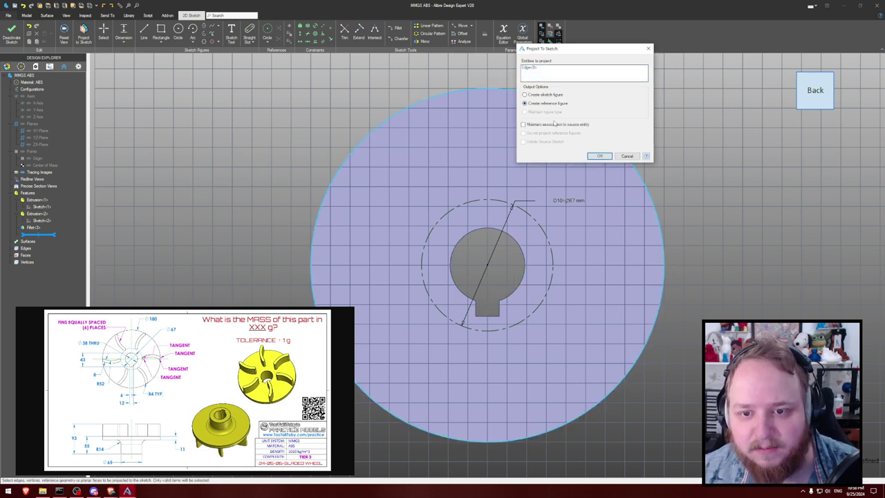
click(598, 156)
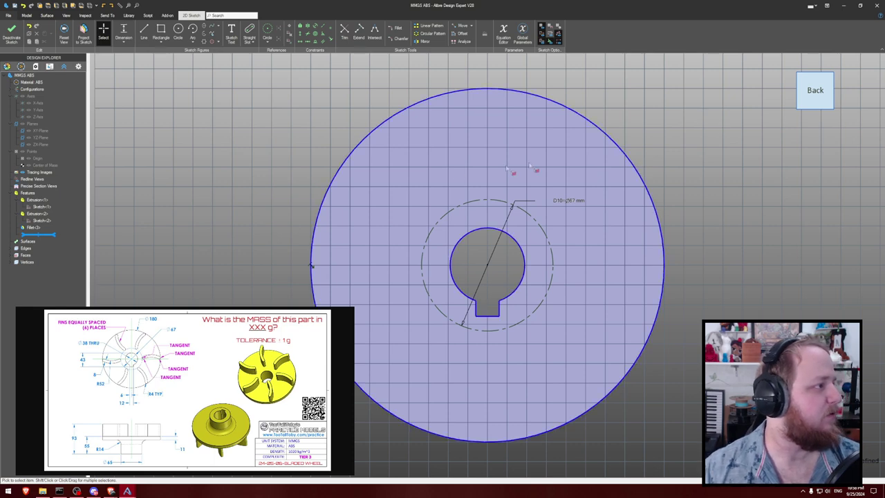
- Draw a horizontal reference line from the disc's centre to its outer edge
scroll(452, 173, up, 1)
scroll(480, 183, up, 1)
middle_drag(413, 223, 463, 171)
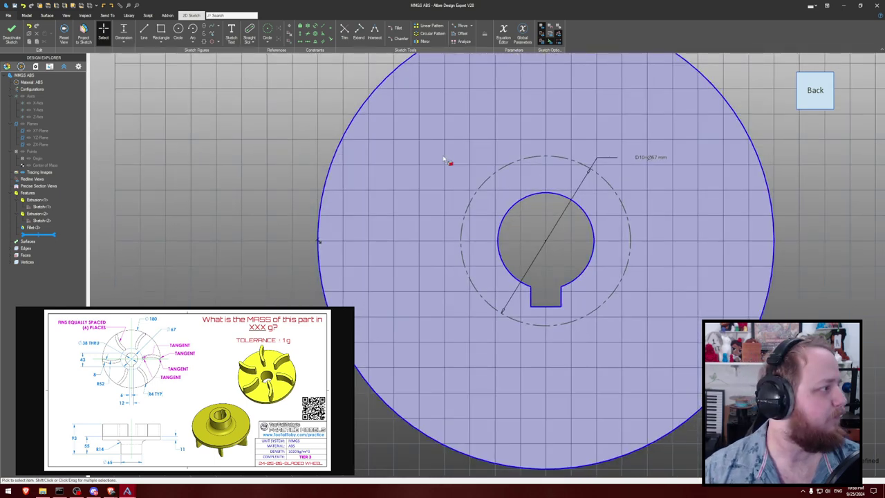
key(l)
click(546, 241)
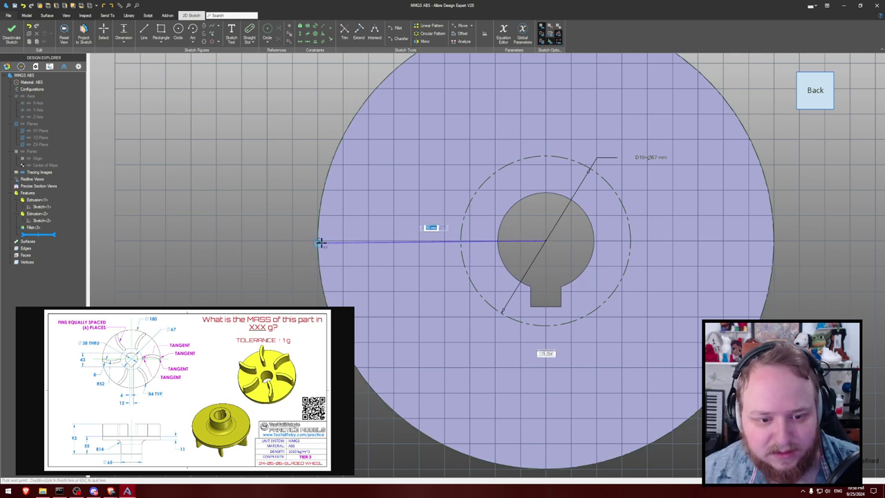
click(316, 242)
key(Escape)
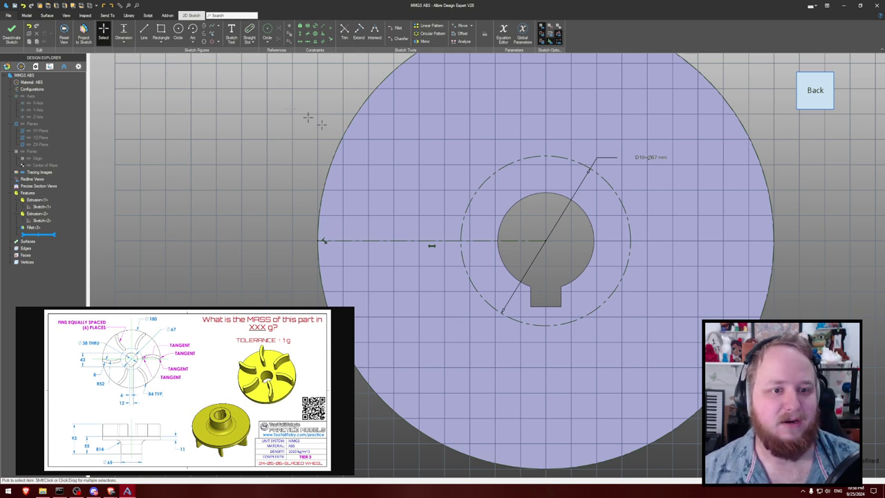
- Try to draw a circular slot by centre, start and end between the disc edge and the 67 mm circle, then undo it
click(255, 43)
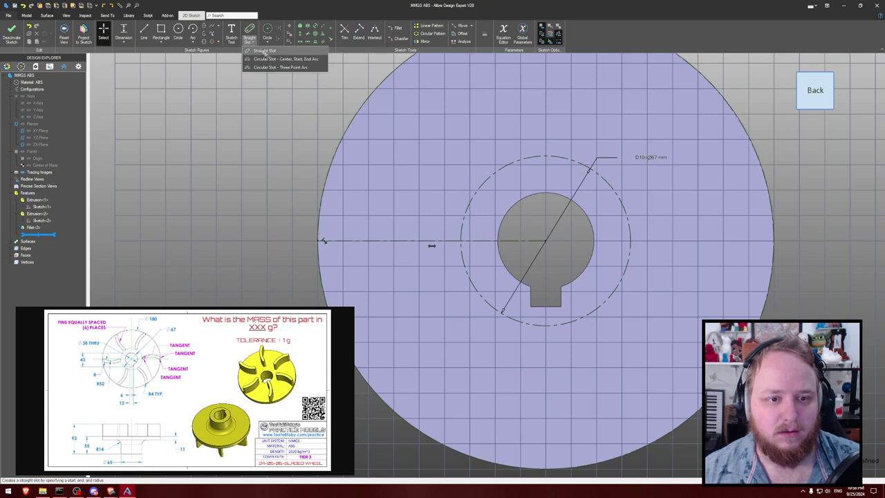
click(285, 59)
click(348, 251)
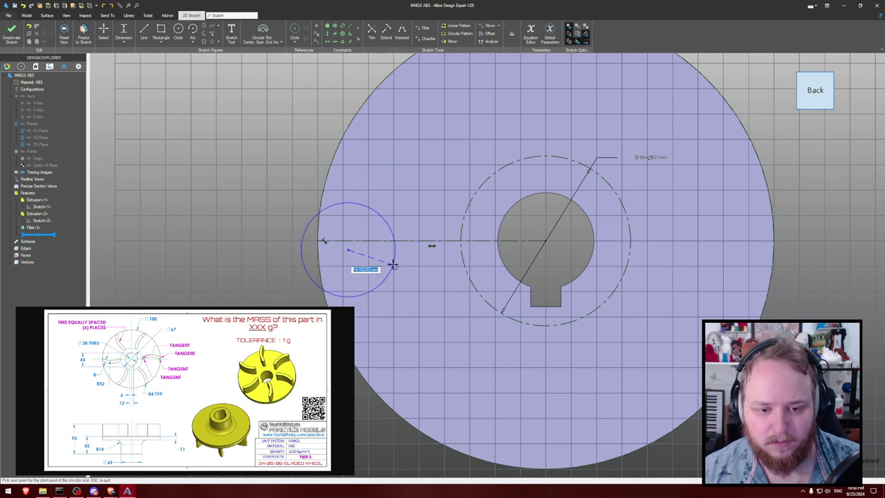
key(Escape)
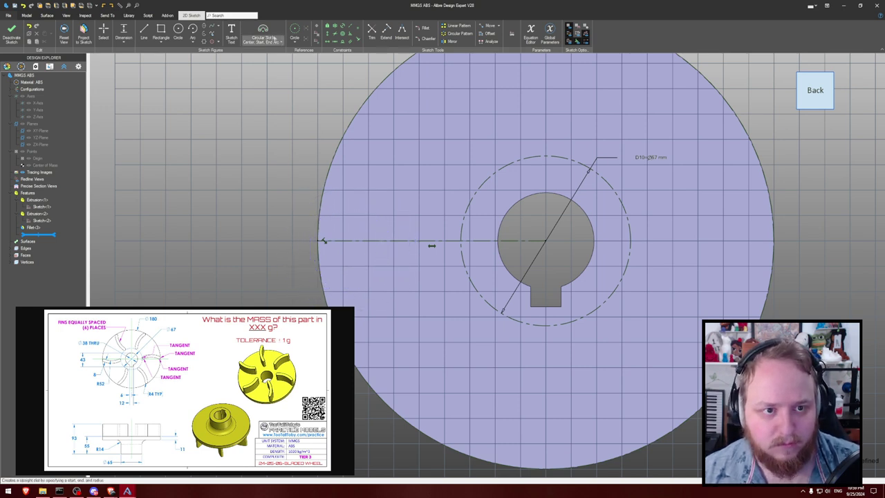
click(396, 249)
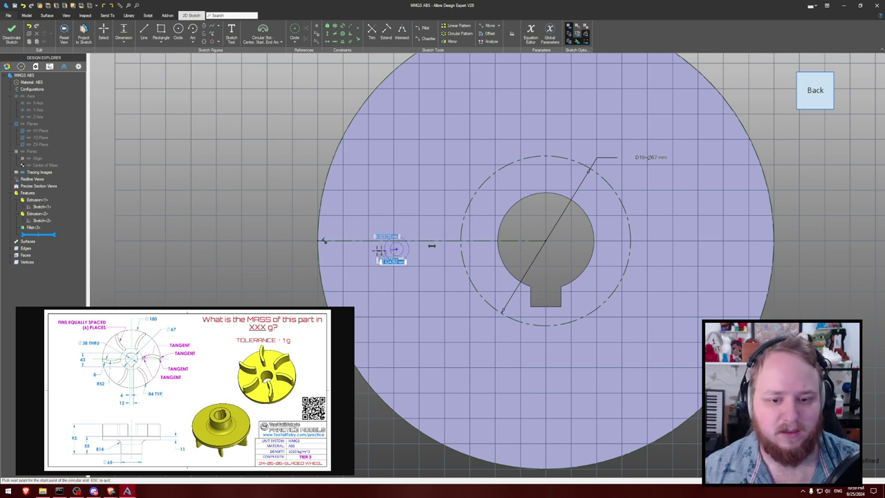
click(333, 247)
click(454, 275)
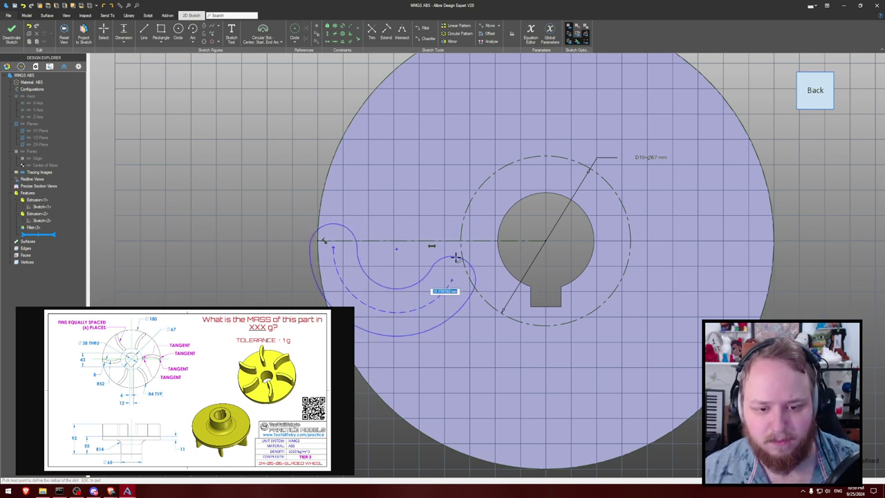
click(452, 265)
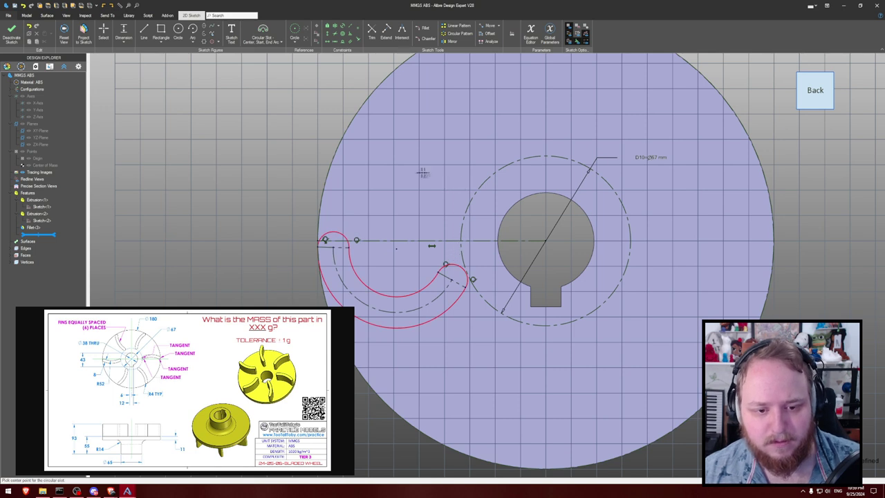
key(ctrl+z)
- Draw a shallow three-point circular slot along the horizontal reference line, from near the disc's edge towards the 67 mm reference circle
click(267, 43)
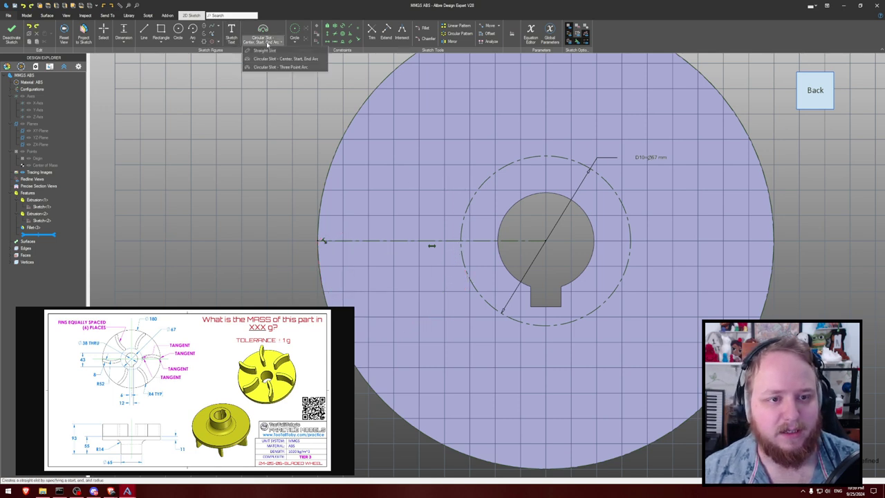
click(273, 67)
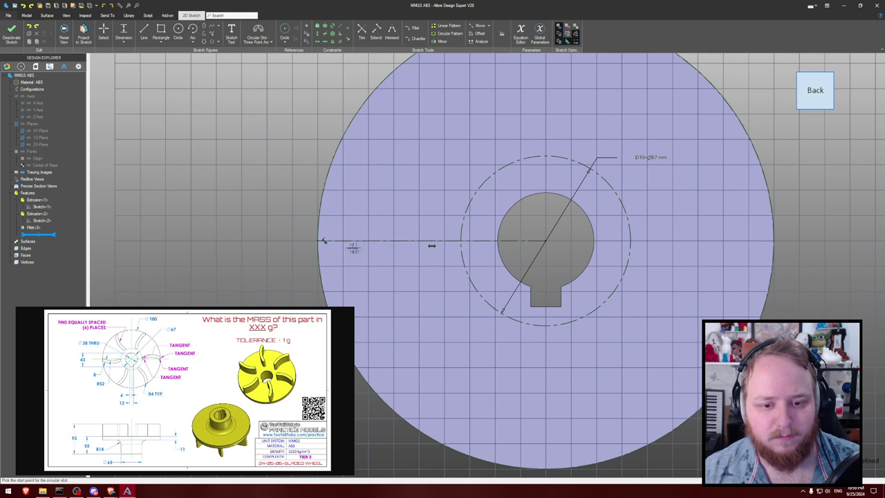
click(329, 249)
click(443, 249)
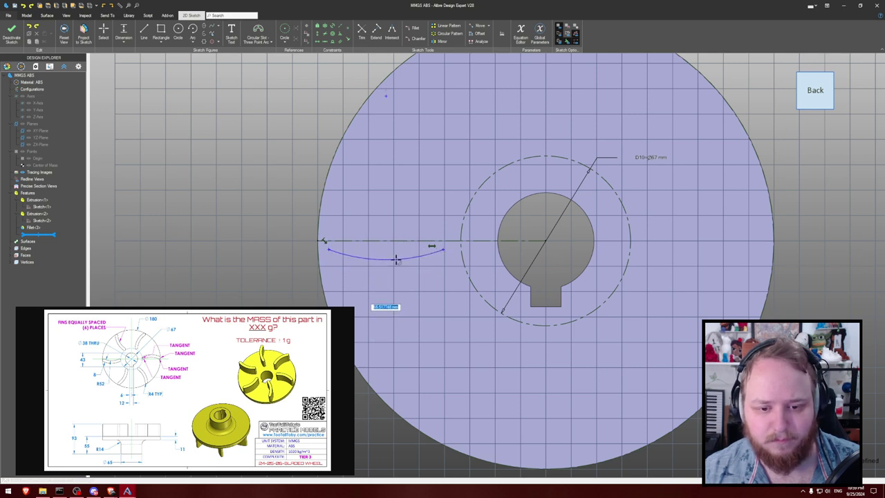
click(425, 249)
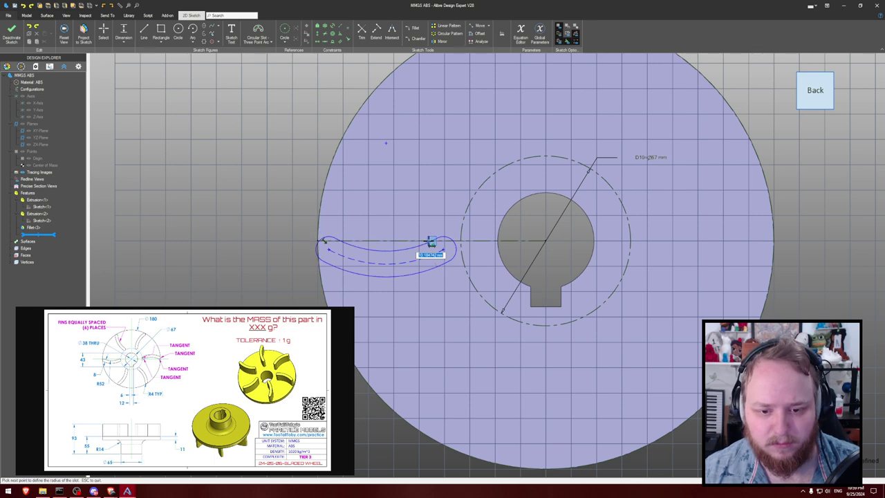
click(434, 233)
scroll(438, 203, up, 2)
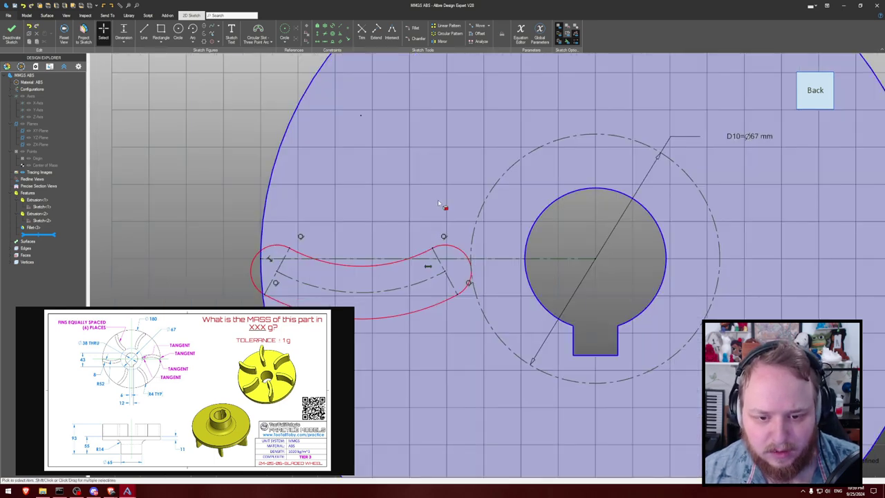
- Shift the slot clear of the horizontal reference line and make both of its end arcs tangent to that line
drag(444, 271, 441, 290)
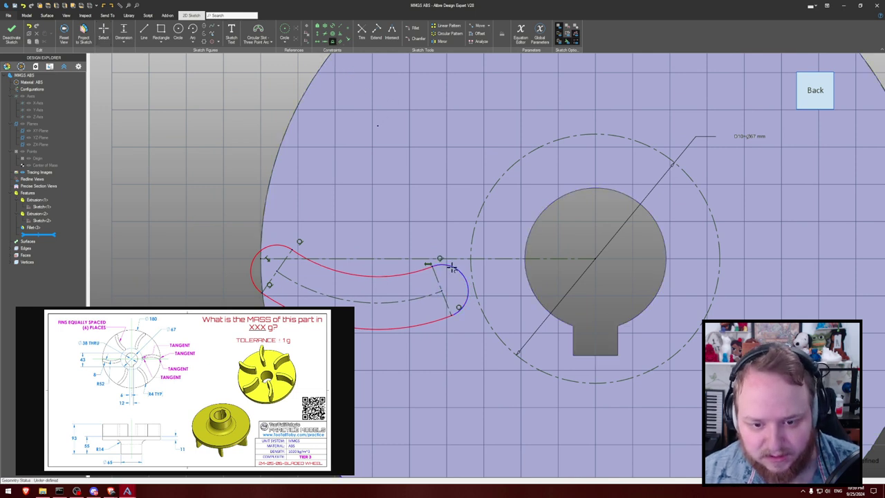
click(451, 267)
click(454, 259)
key(Escape)
key(t)
click(278, 239)
click(279, 259)
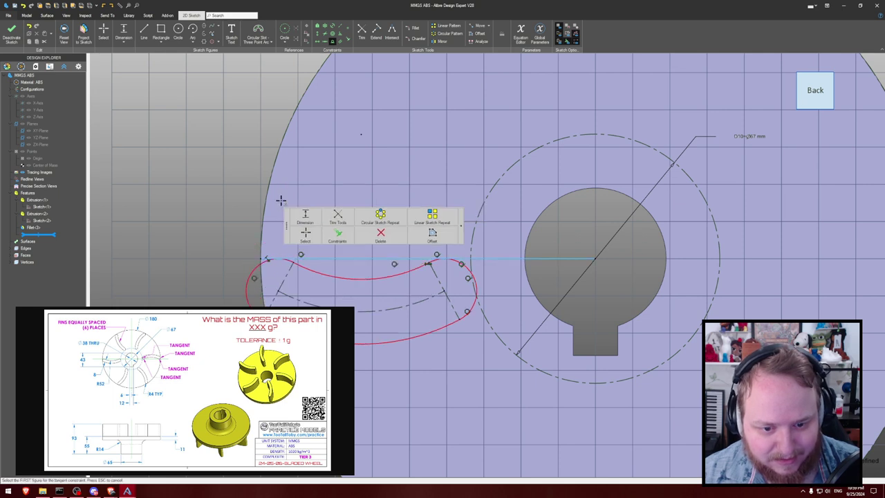
key(Escape)
- Make the slot's outer end arc tangent to the disc's edge and its inner end arc tangent to the 67 mm reference circle
drag(293, 262, 296, 260)
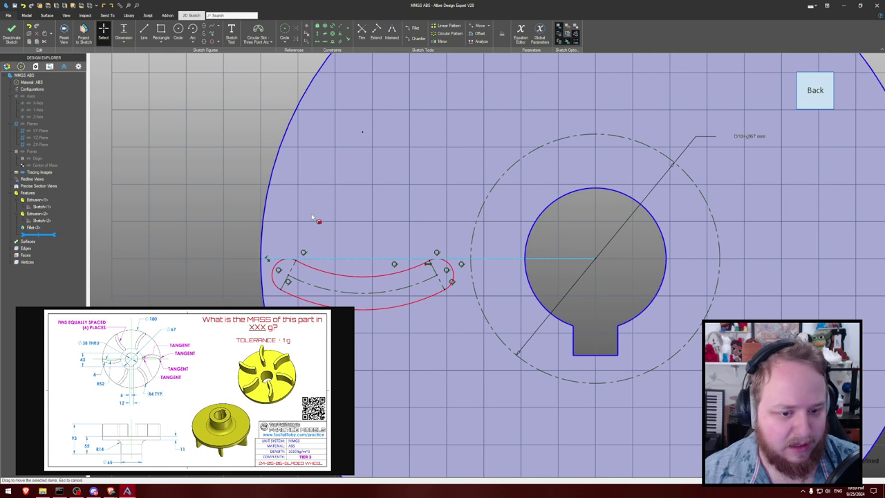
right_click(264, 270)
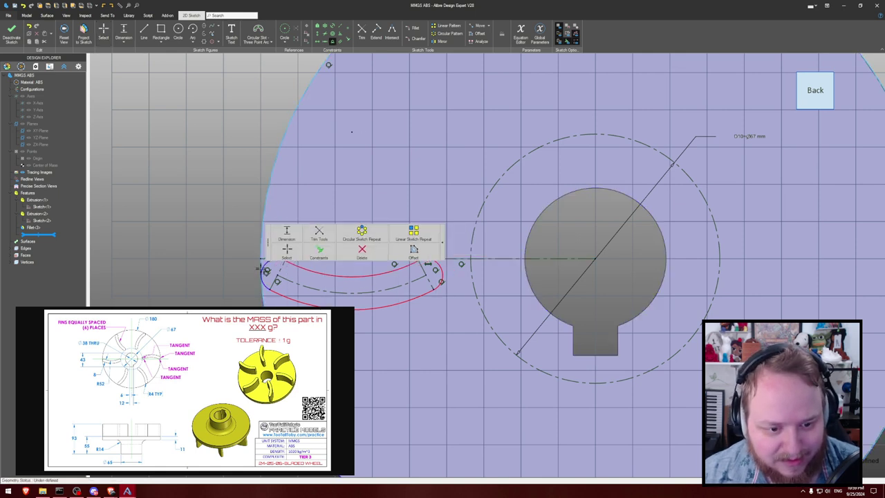
key(Escape)
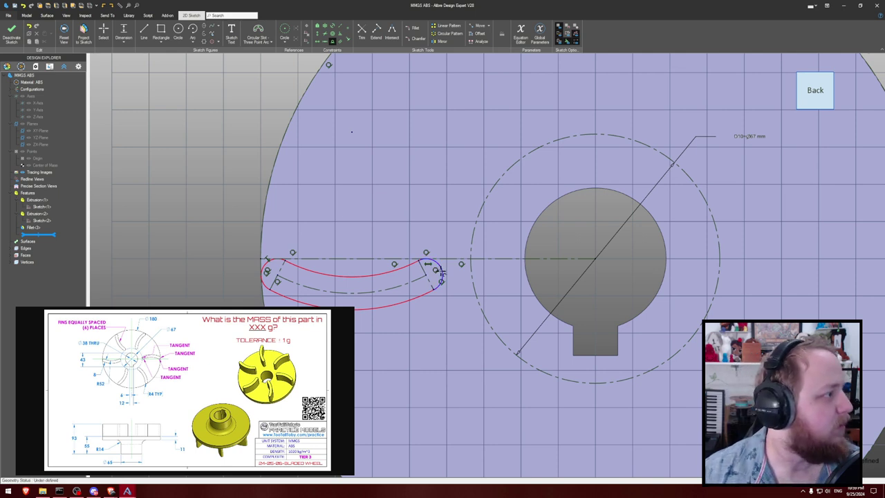
drag(440, 273, 466, 271)
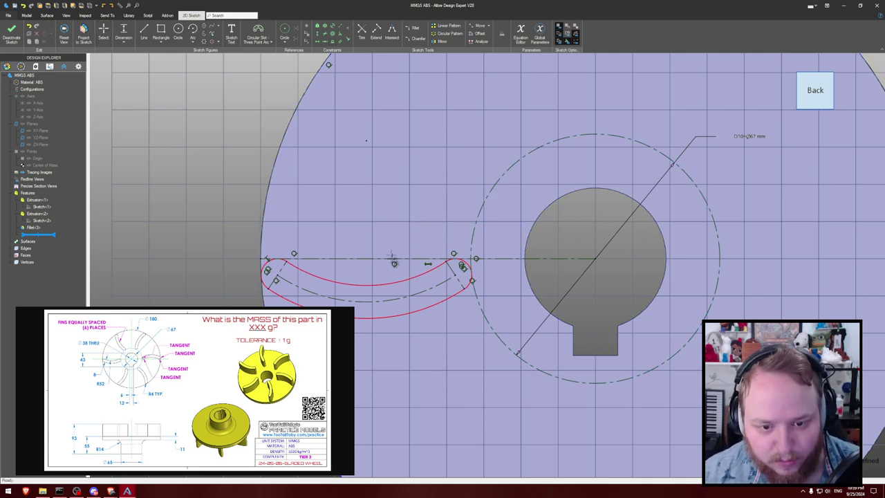
- Dimension the slot's upper concave arc with a radius of 52 mm
click(399, 276)
click(375, 215)
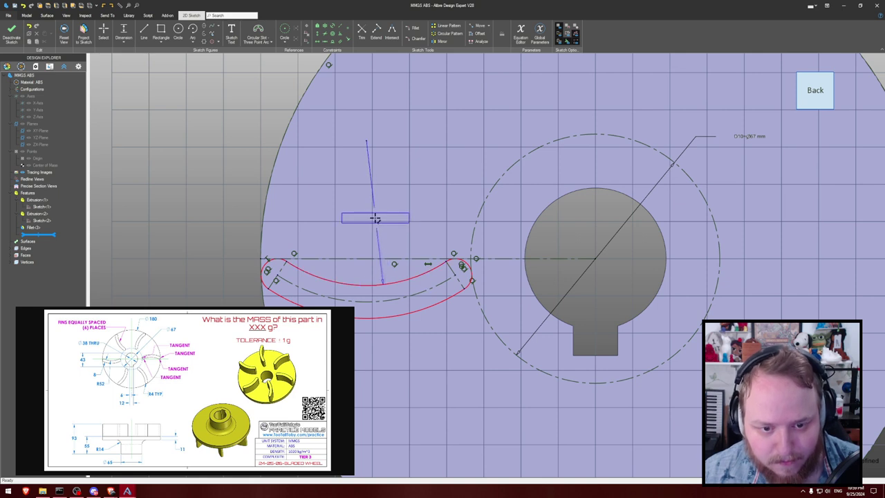
text(52)
key(Return)
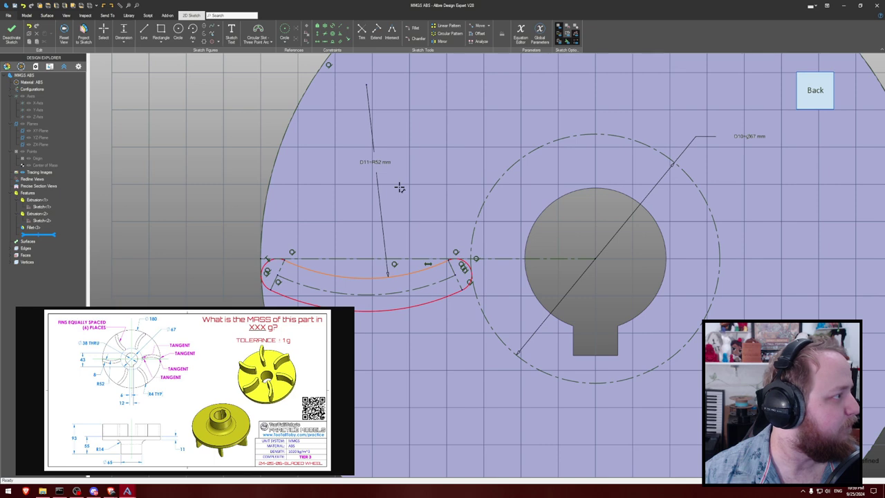
- Dimension the slot's width across its outer end as 8 mm
click(281, 269)
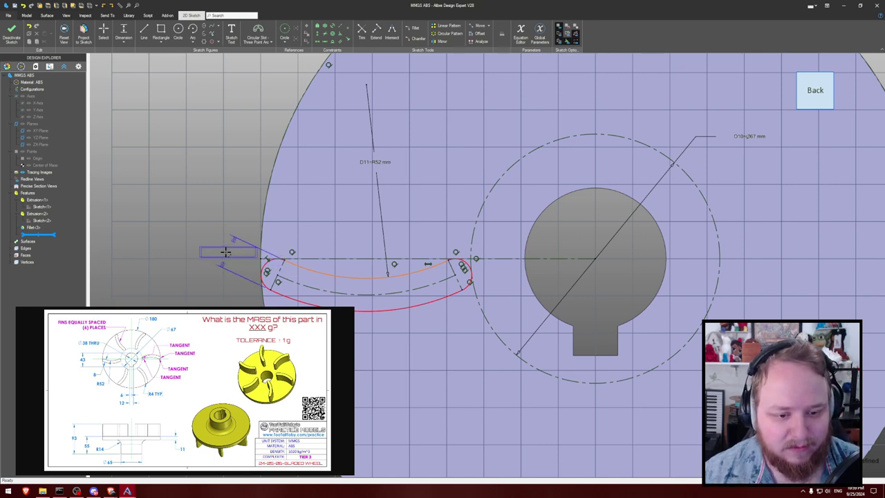
click(225, 252)
text(8)
key(Return)
scroll(229, 191, down, 3)
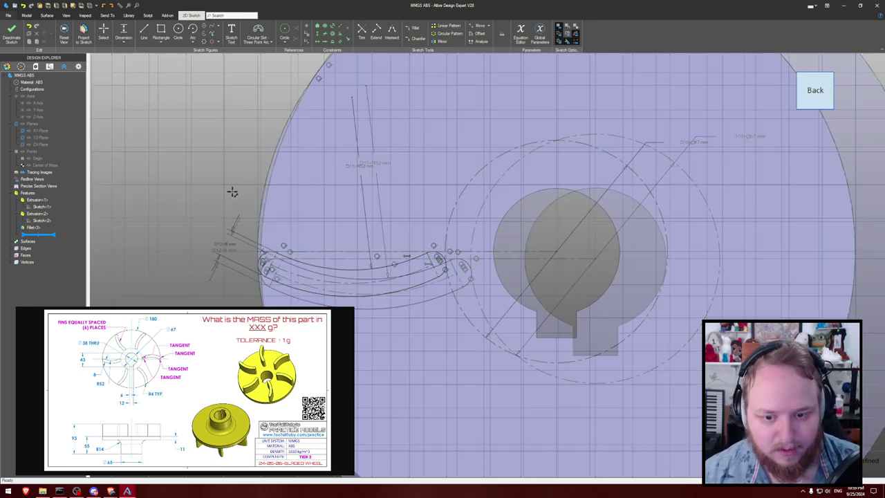
- Extrude the curved fin sketch outward from the disc's flat face to the fin height derived from the drawing
mouse_move(223, 168)
middle_down()
mouse_move(181, 191)
mouse_move(192, 181)
middle_up()
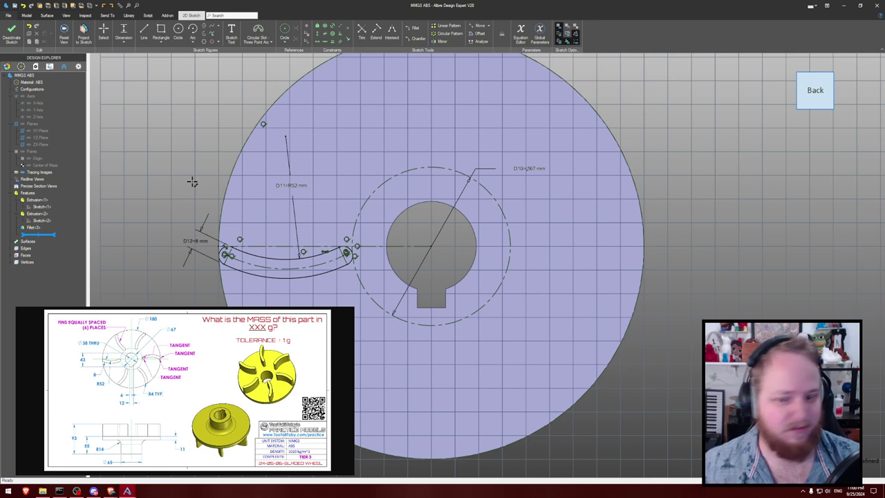
key(e)
text(53)
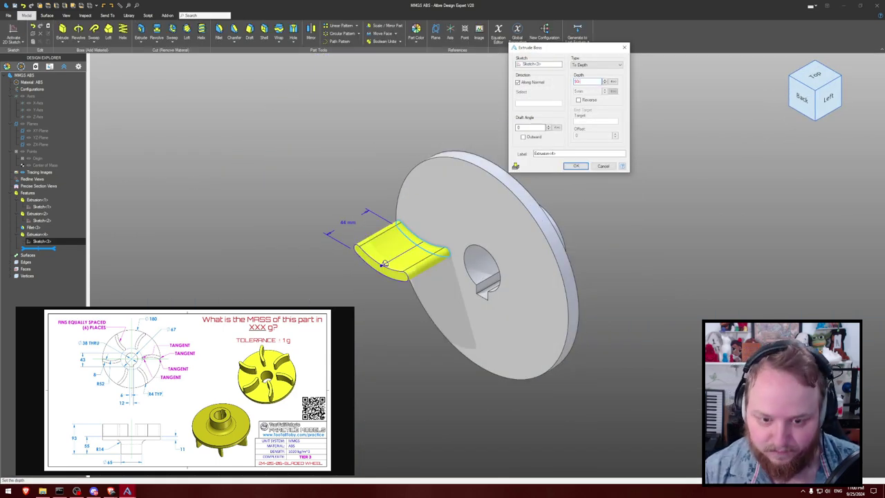
key(Return)
key(Escape)
middle_drag(565, 122, 594, 107)
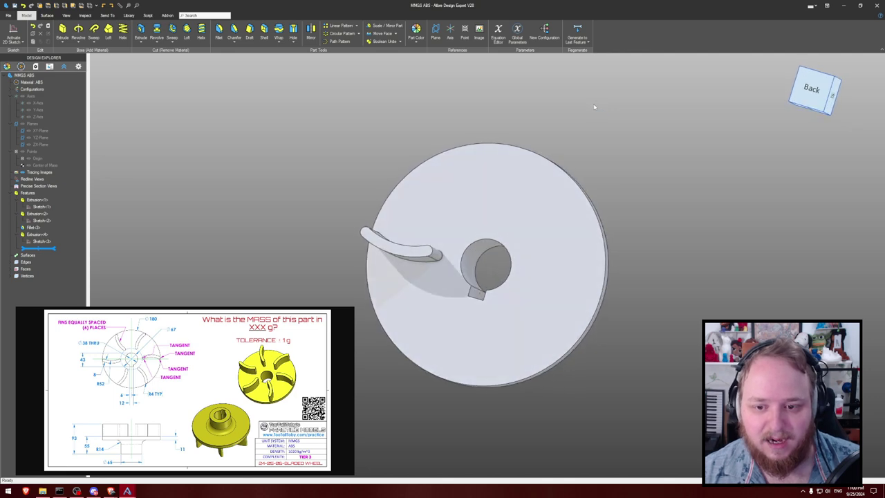
- Set up a circular feature pattern of the extruded fin with 6 instances
click(340, 33)
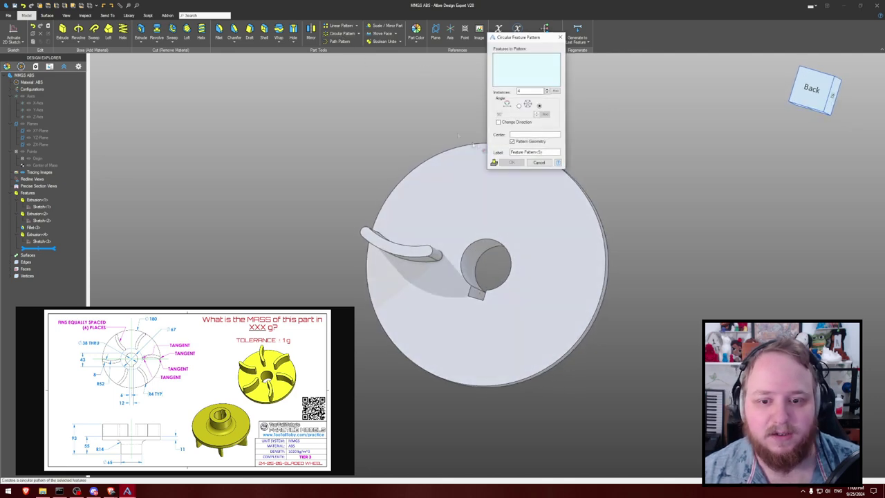
click(402, 244)
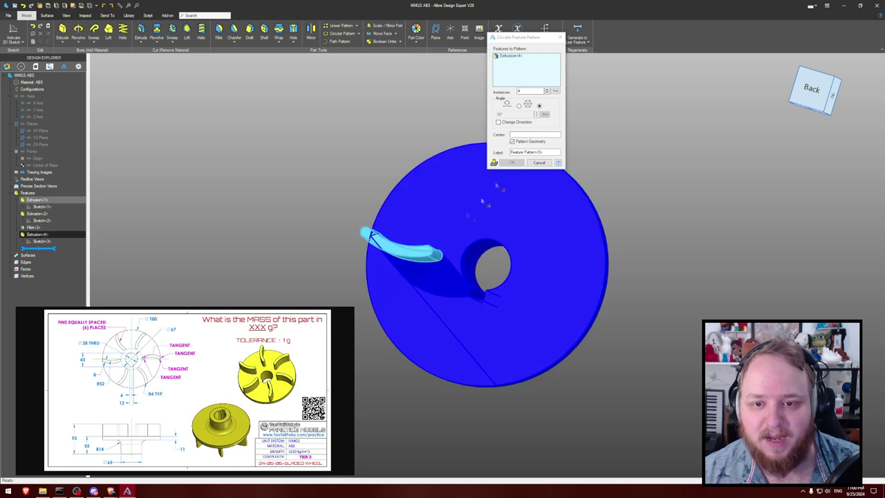
double_click(527, 90)
text(6)
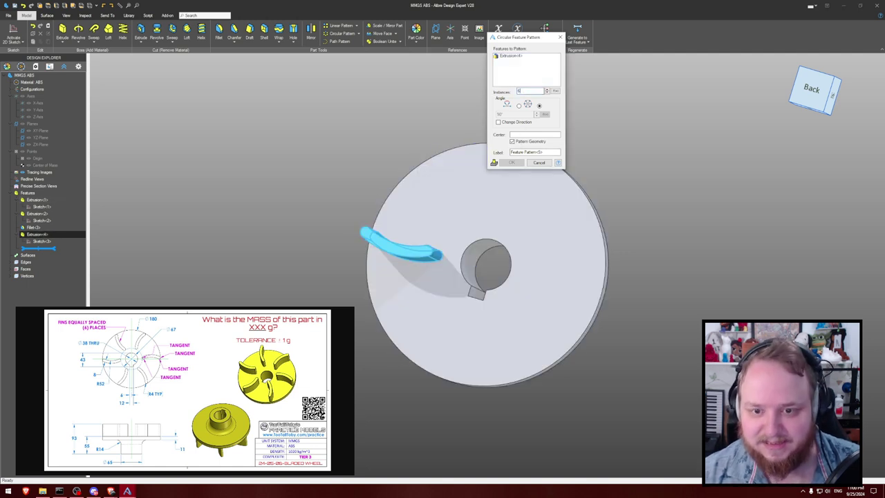
- Show the reference geometry, choose the axis through the wheel's bore as the pattern centre and create the fin pattern
middle_drag(635, 148, 637, 150)
middle_drag(650, 120, 603, 122)
click(551, 135)
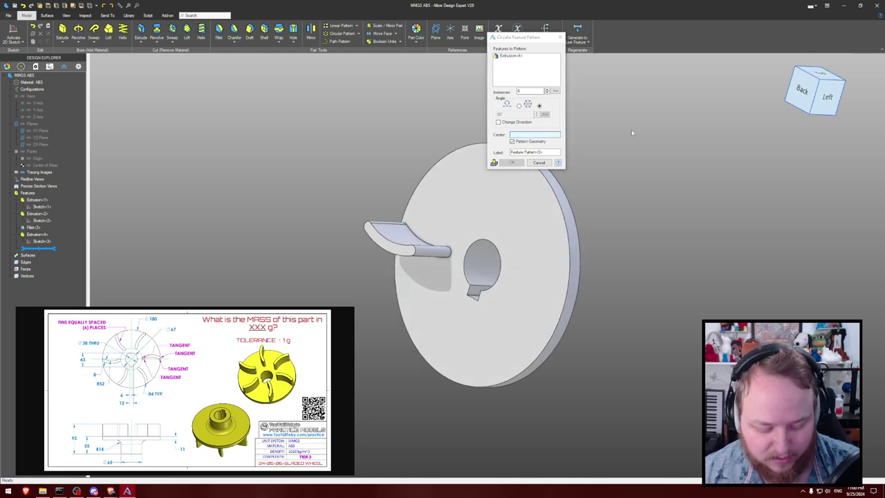
key(ctrl+shift+r)
middle_drag(651, 158, 495, 226)
middle_drag(446, 239, 465, 173)
click(470, 154)
middle_drag(458, 115, 448, 135)
click(511, 163)
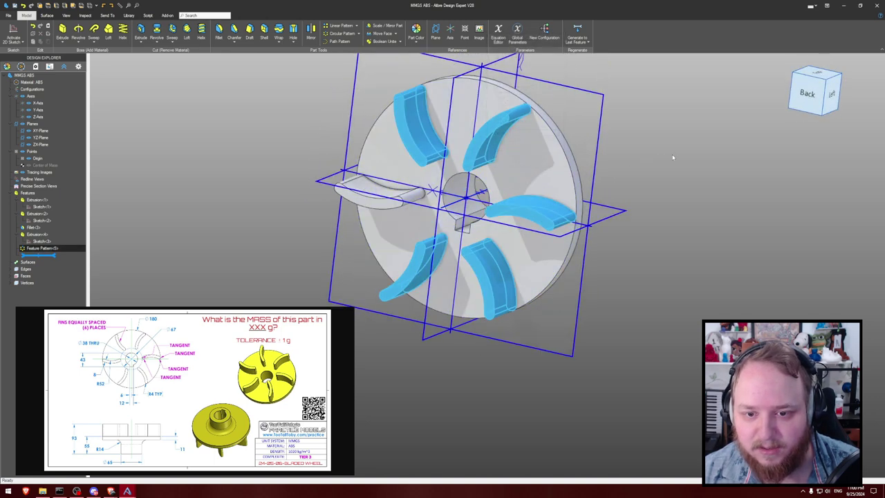
- Calculate the wheel's physical properties and submit a mass of 481 g on the Too Tall Toby practice page in the browser
key(p)
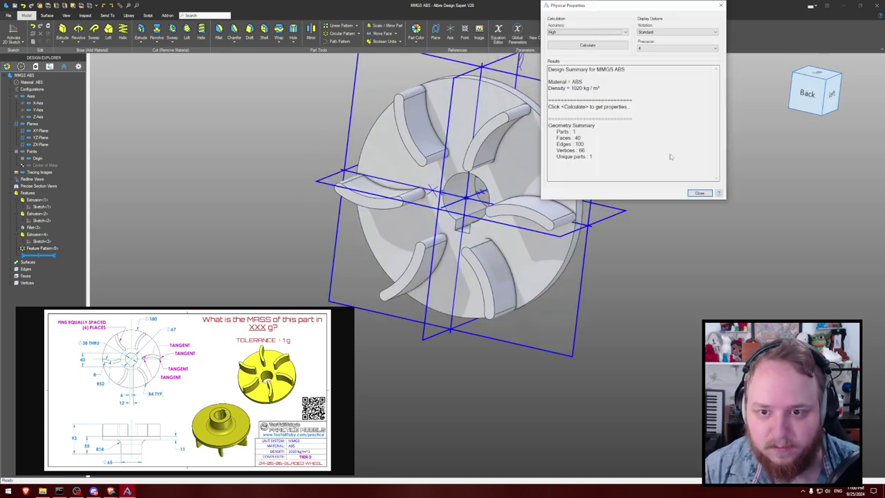
key(Return)
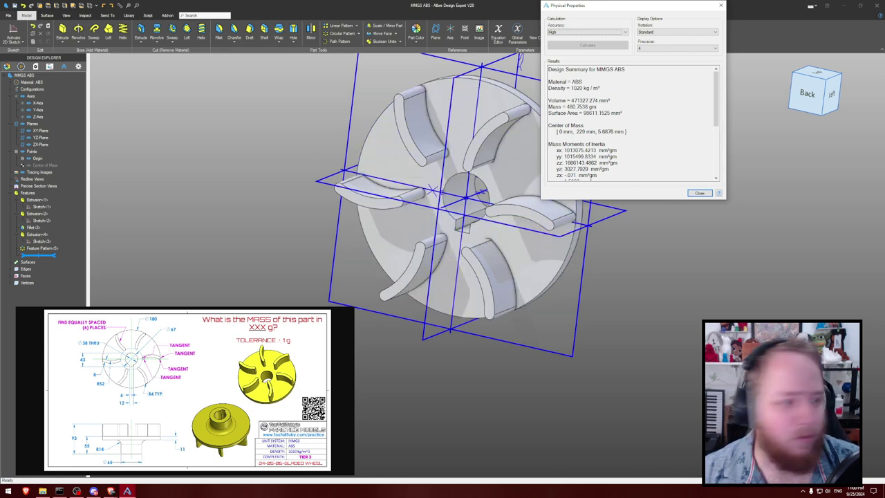
key(alt+Tab)
click(295, 420)
text(481)
key(Return)
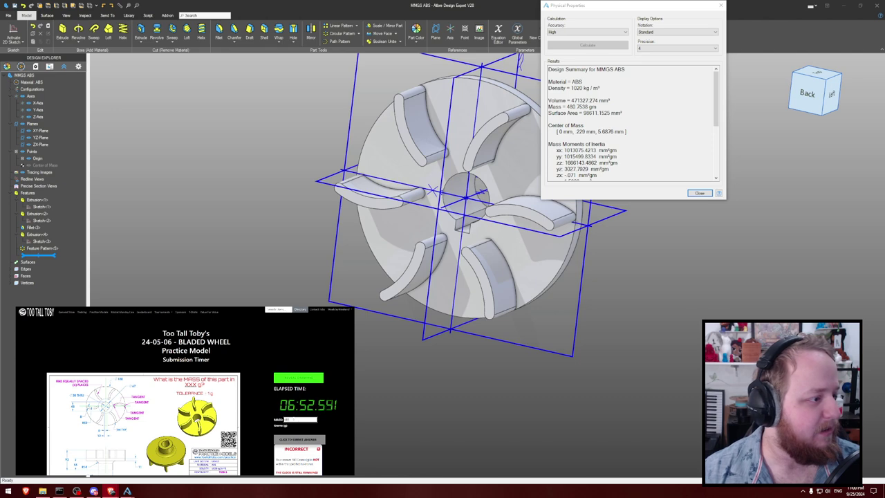
scroll(296, 419, down, 1)
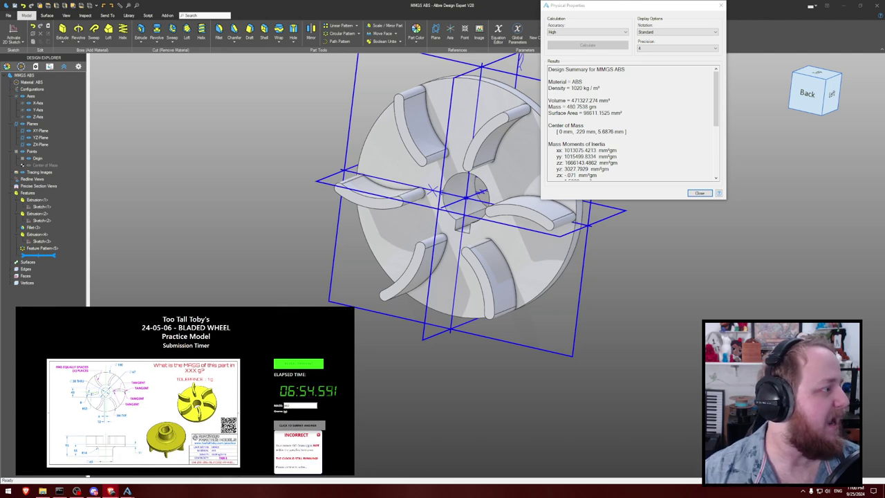
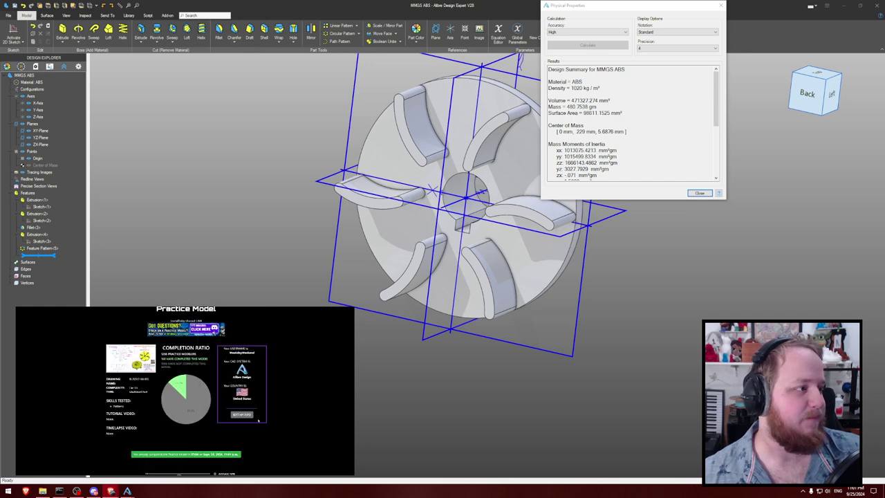
- Close the physical properties in Alibre Design and save the part as 240506 in the TTT challenges folder
click(699, 193)
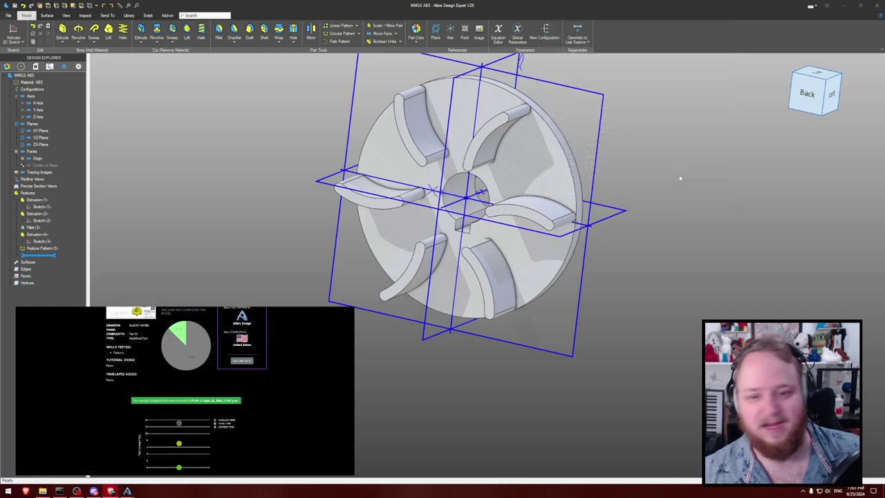
middle_drag(351, 197, 319, 185)
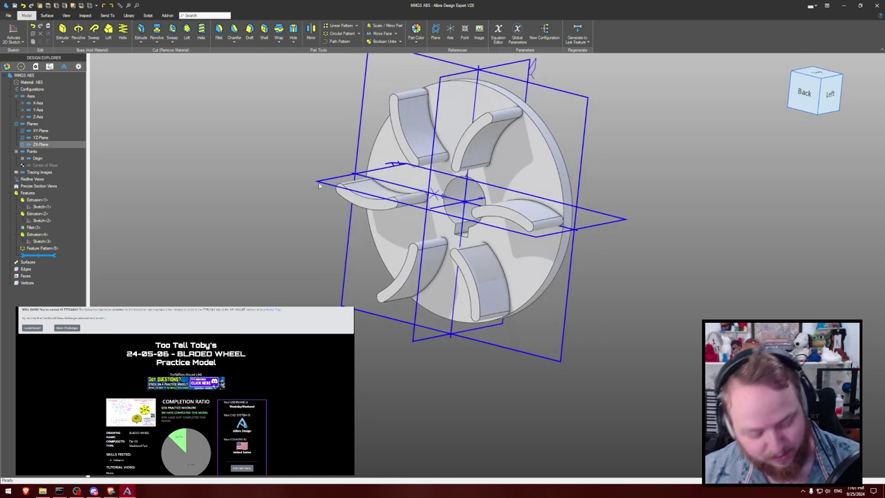
key(ctrl+shift+s)
text(24)
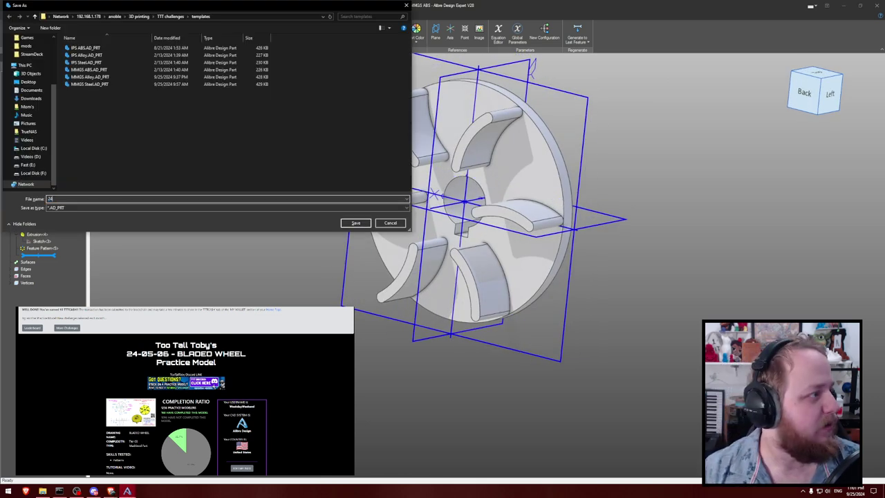
text(0506)
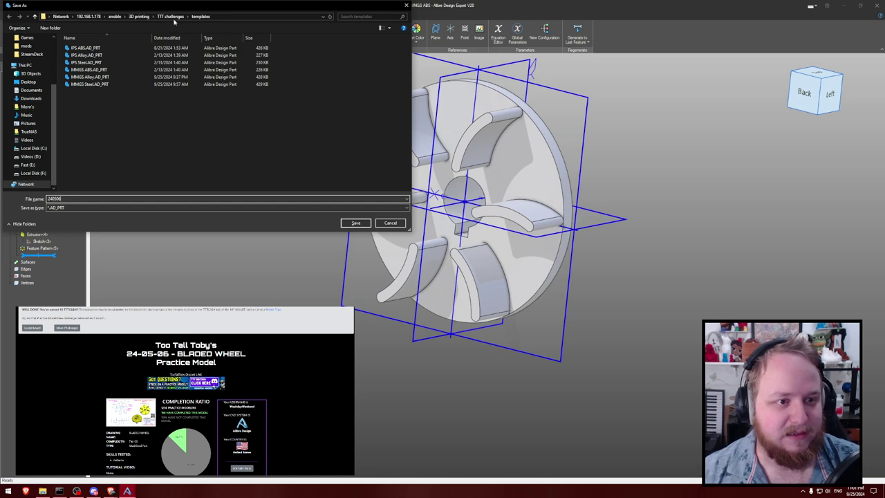
click(173, 16)
click(355, 223)
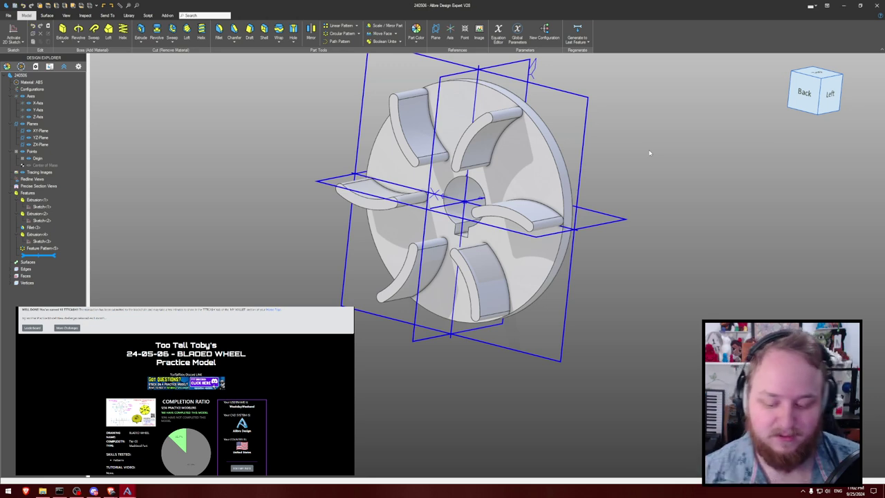
mouse_move(667, 140)
middle_down()
mouse_move(681, 140)
mouse_move(679, 132)
middle_up()
right_drag(679, 133, 676, 137)
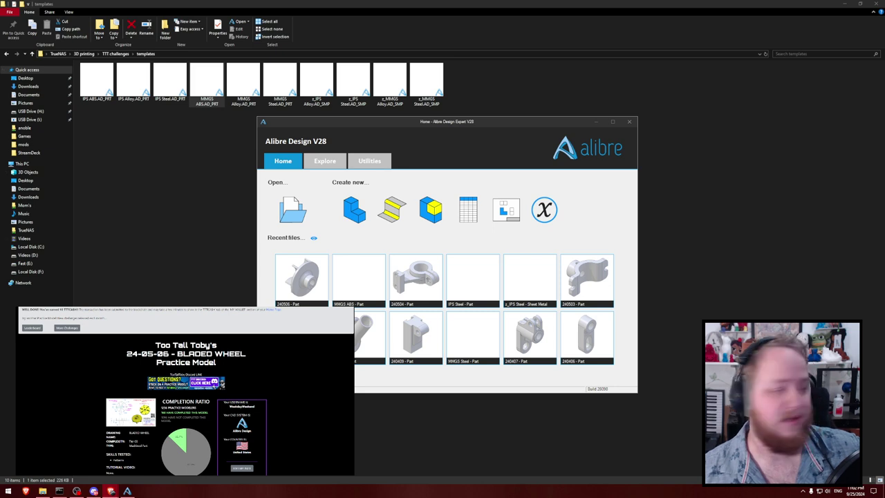
- Return to the practice models list in the browser and open model 24-05-07
scroll(157, 357, up, 2)
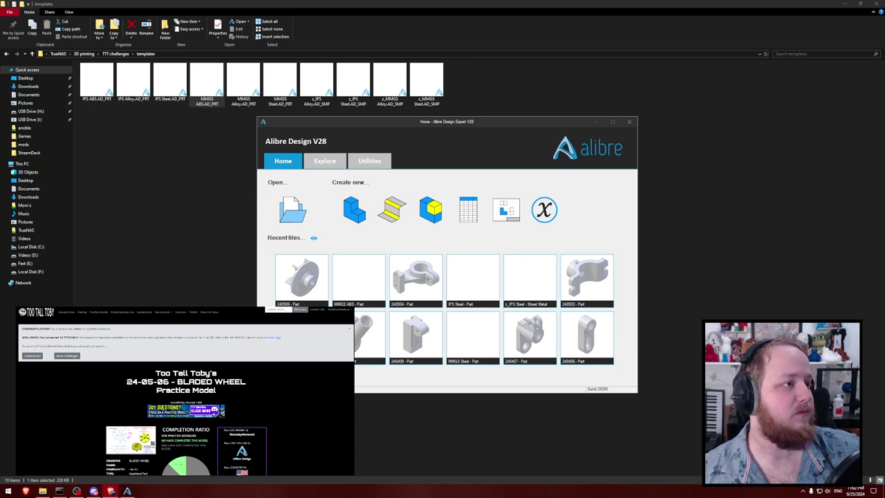
click(99, 312)
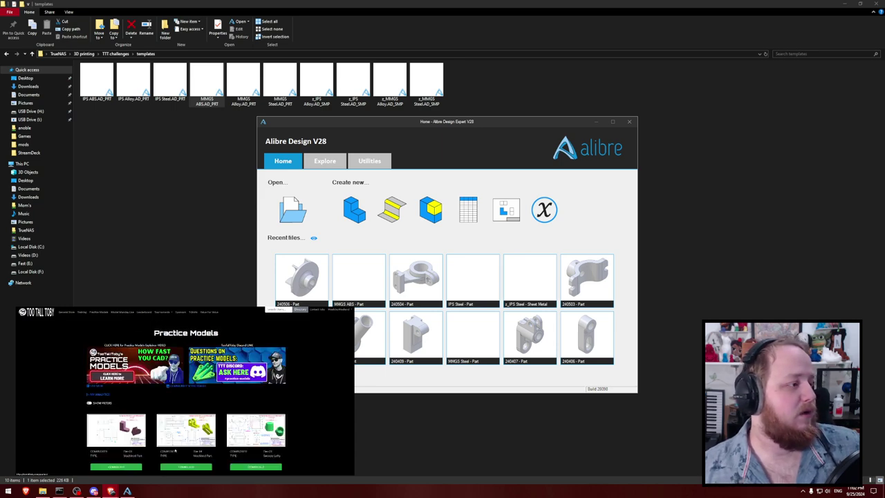
scroll(191, 448, down, 10)
scroll(192, 448, down, 5)
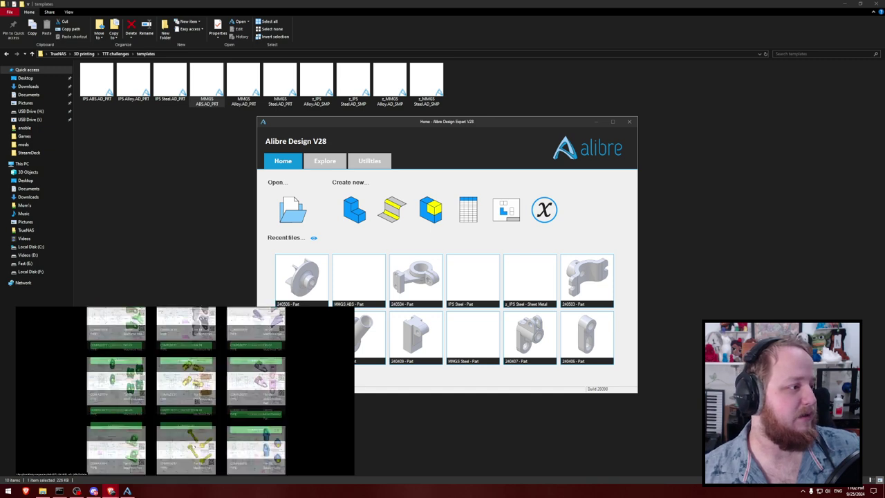
scroll(194, 447, down, 4)
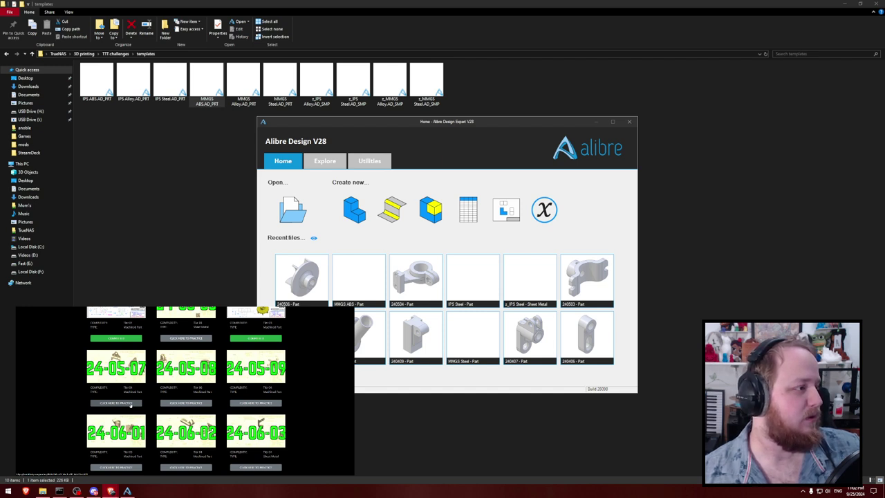
click(117, 403)
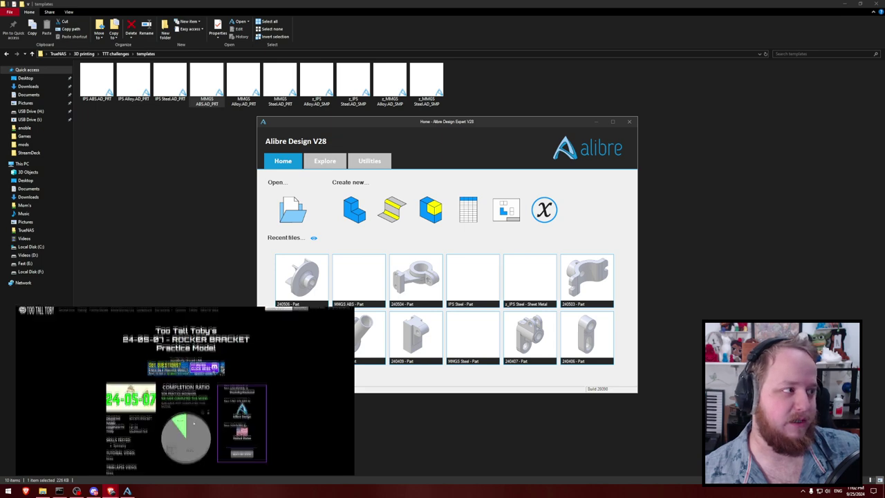
- Begin the timed 24-05-07 Rocker Bracket challenge and enlarge its drawing
scroll(195, 422, down, 2)
scroll(197, 421, down, 1)
click(187, 460)
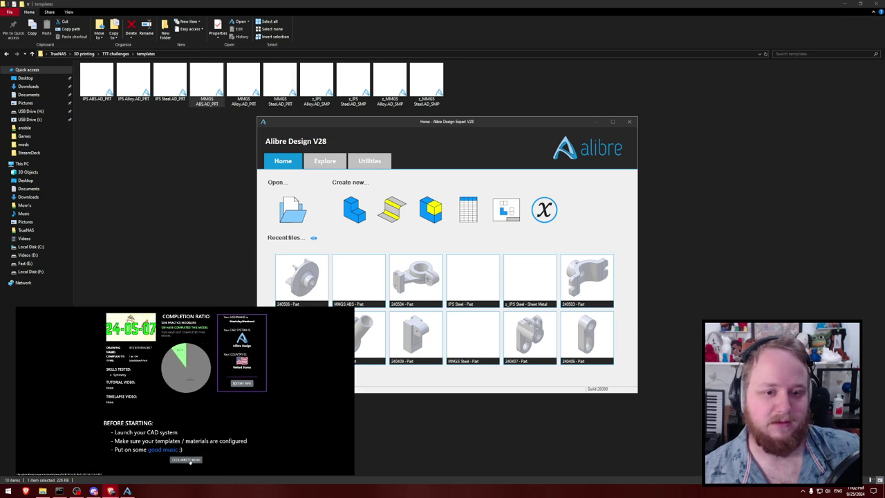
click(299, 378)
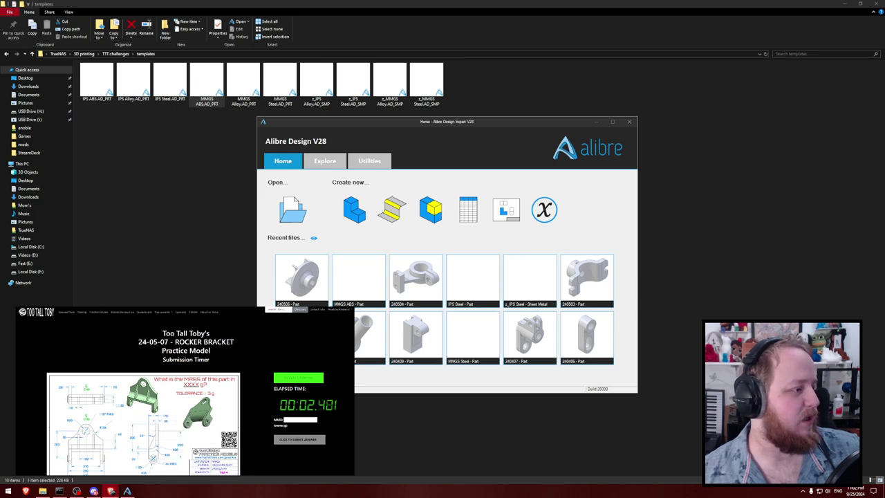
click(176, 446)
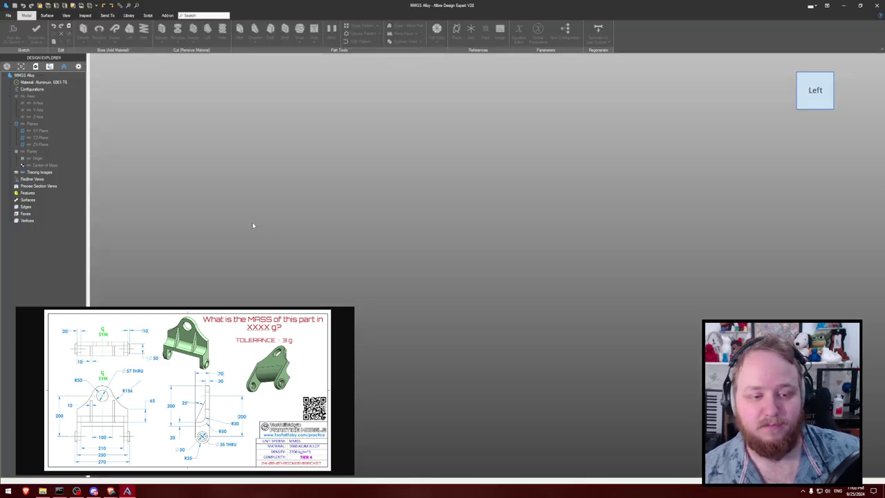
- Sketch an open U-shape on the XY plane with a horizontal base line through the origin and equal vertical lines rising from both ends
middle_drag(300, 217, 257, 175)
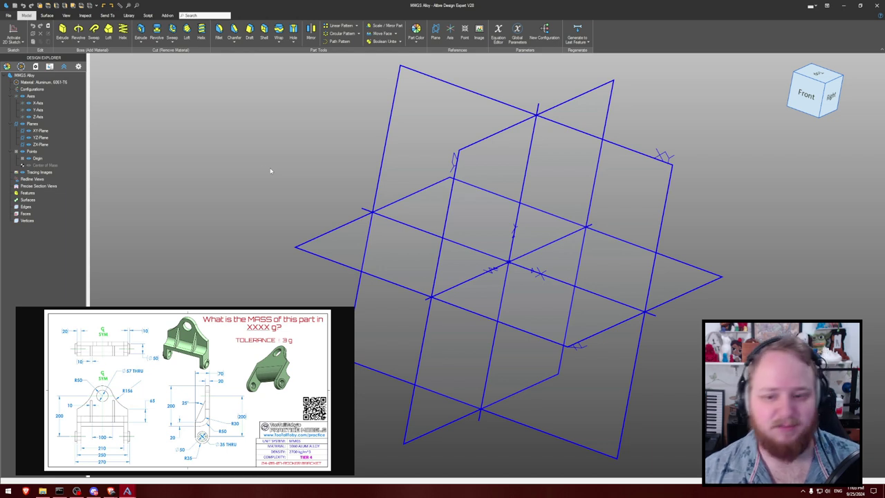
click(13, 32)
click(663, 156)
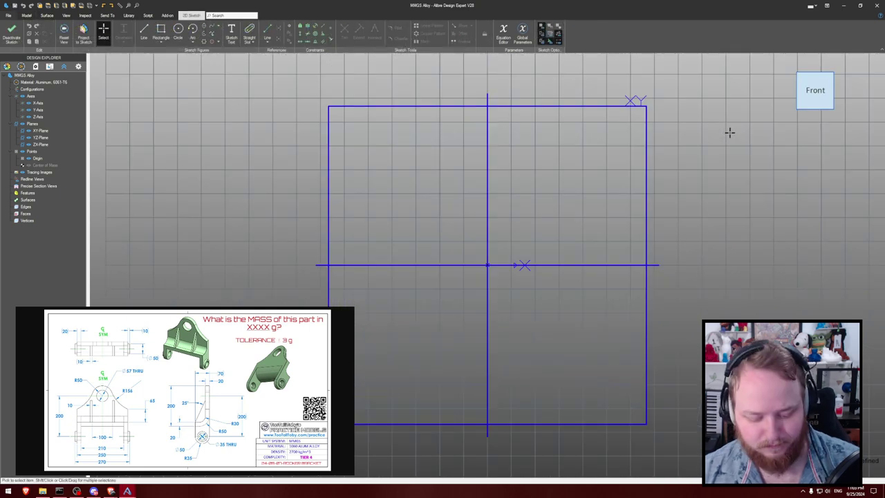
key(l)
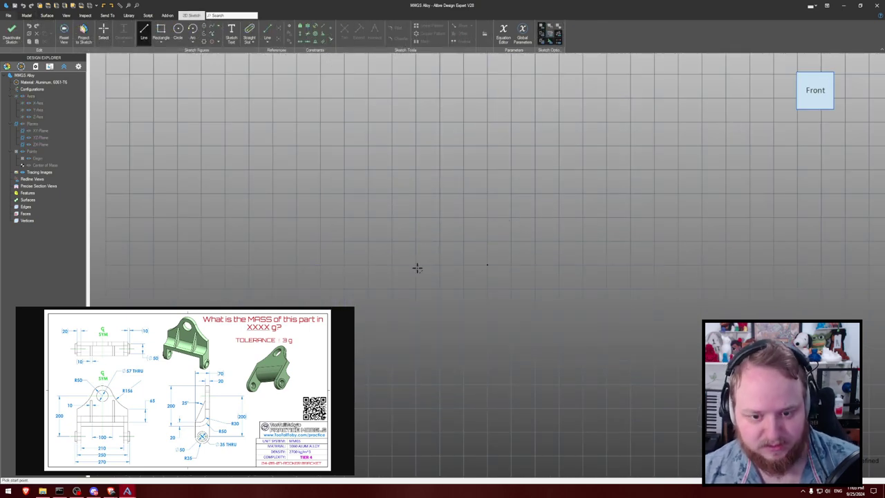
click(386, 264)
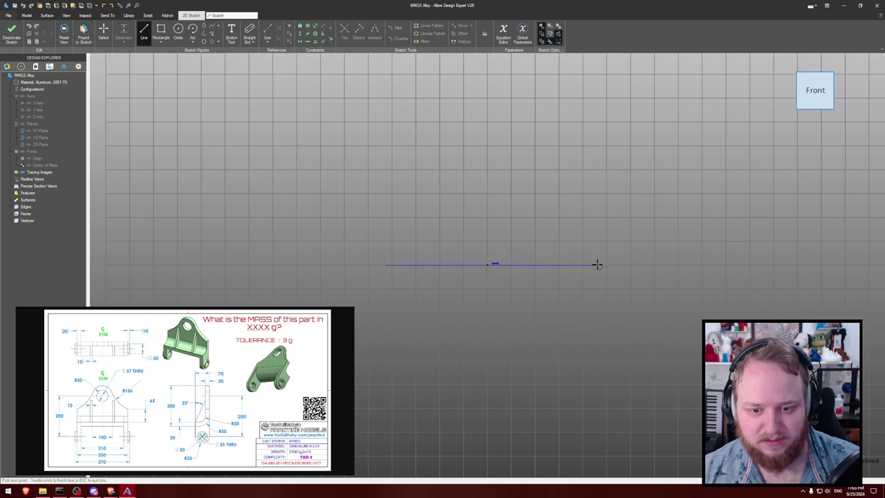
click(597, 264)
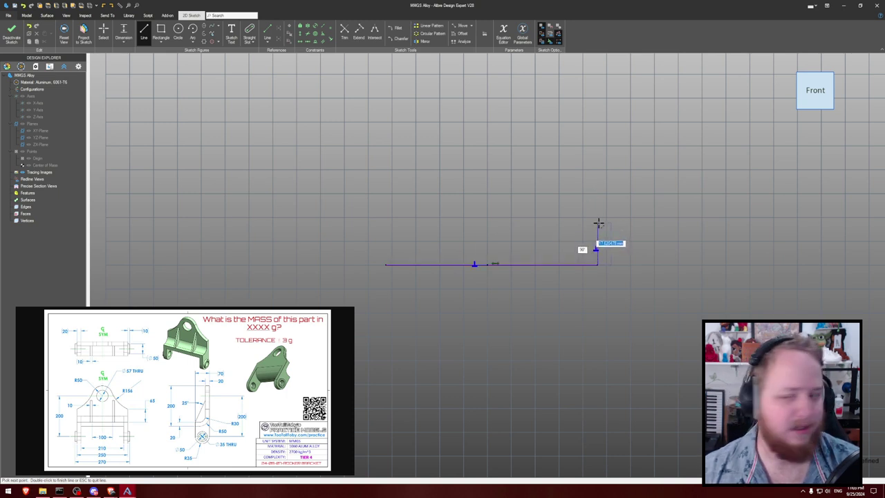
double_click(598, 223)
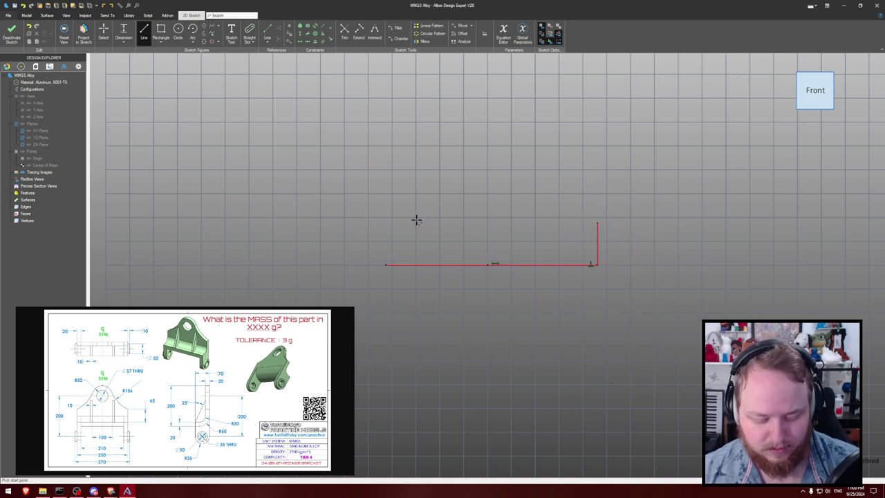
click(386, 265)
click(386, 223)
key(Escape)
key(Escape)
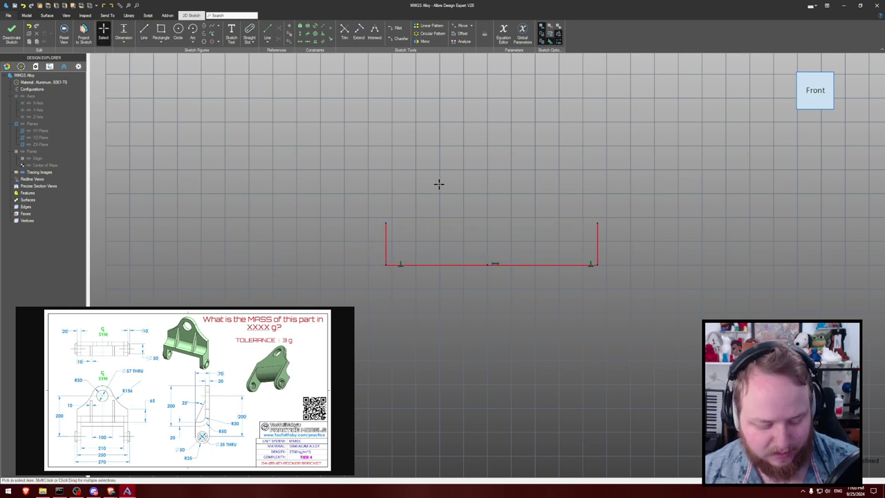
- Constrain the two endpoints of the horizontal base line so that the line is centred on the origin
click(308, 41)
click(386, 264)
click(596, 264)
click(487, 266)
key(Escape)
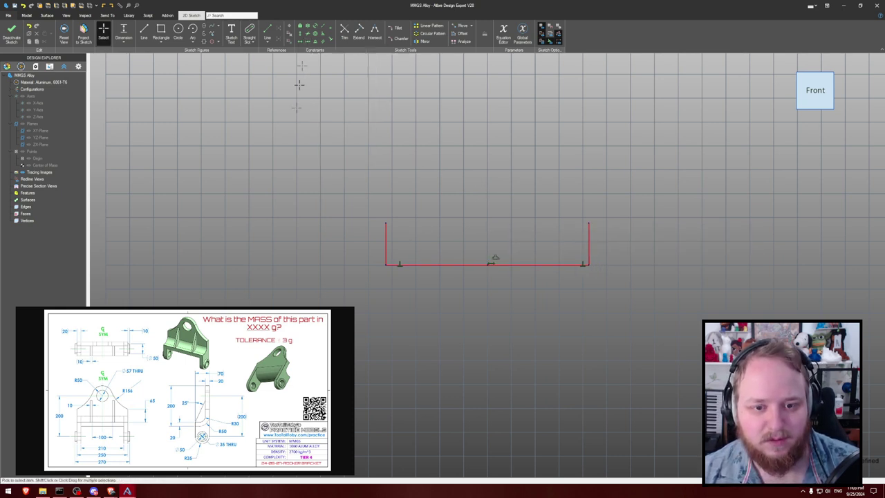
- Dimension the horizontal base line to 250 mm
key(d)
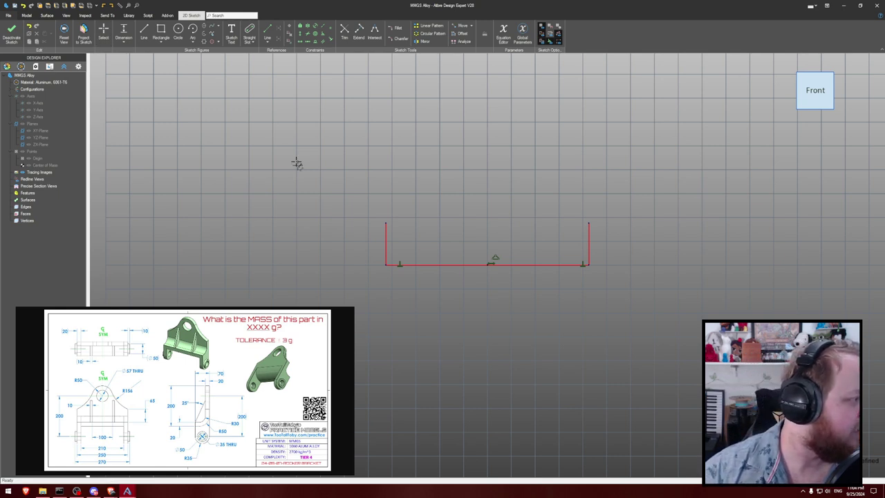
click(421, 265)
click(431, 305)
text(2)
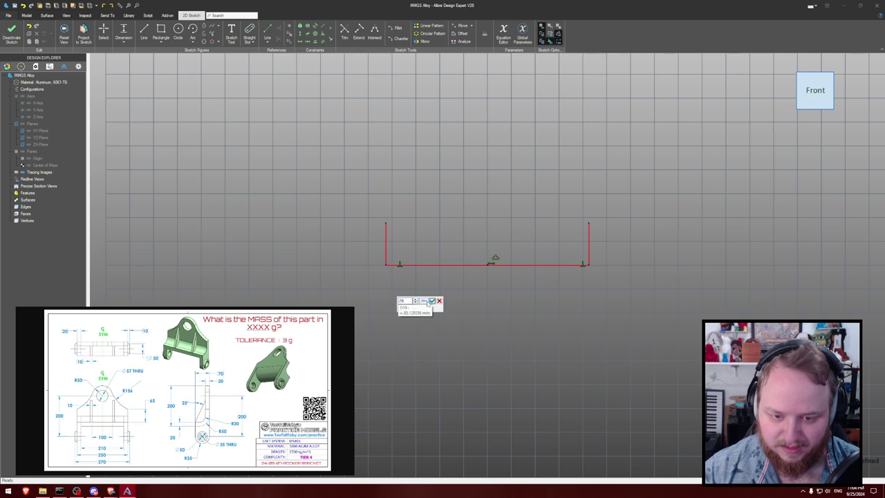
text(50)
key(Return)
- Dimension the right vertical line's height to 65 mm
scroll(425, 283, down, 2)
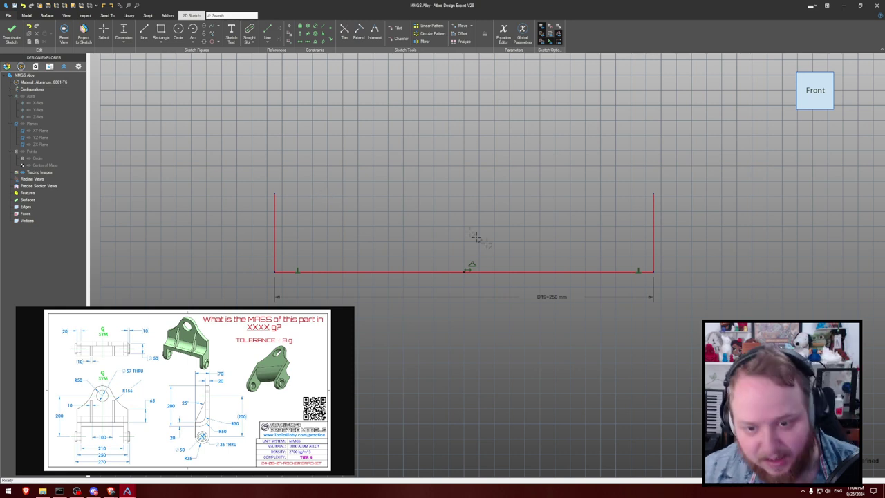
click(653, 235)
click(700, 233)
text(65)
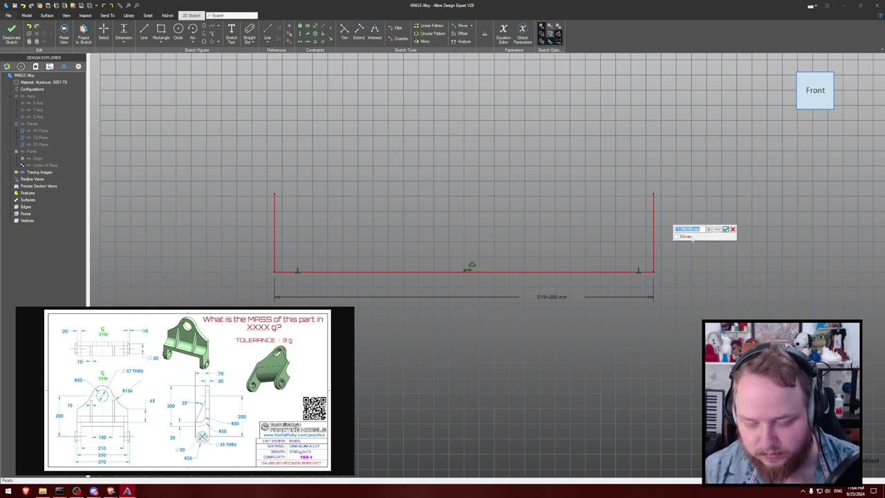
key(Return)
key(Escape)
- Constrain the left and right vertical lines to equal length
key(e)
click(275, 228)
click(652, 228)
key(Escape)
- Make the horizontal base line coincident with the sketch origin
drag(311, 271, 322, 231)
key(c)
click(466, 231)
click(463, 271)
key(Escape)
- Draw a 57 mm diameter circle above the base line, with its centre in line vertically with the origin
scroll(328, 199, down, 3)
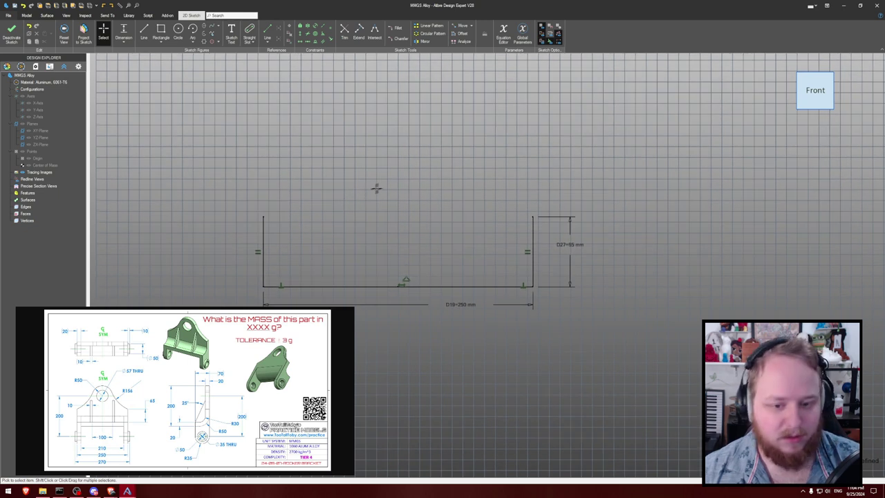
key(c)
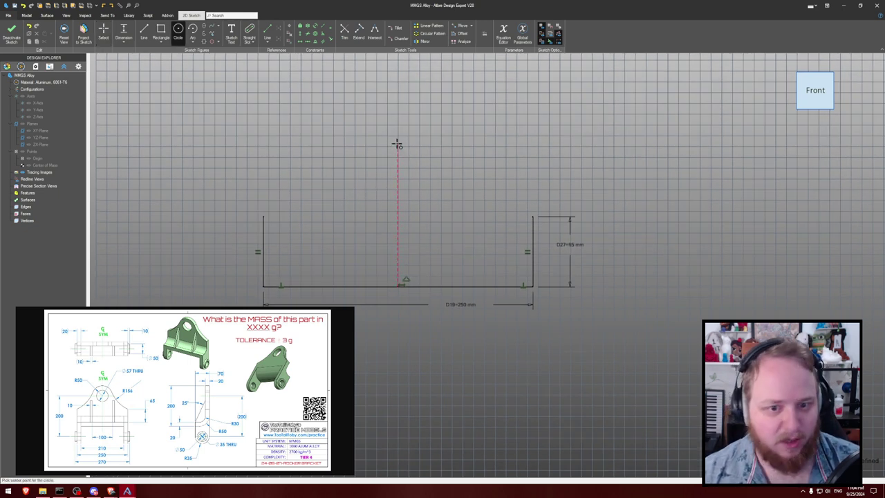
click(398, 143)
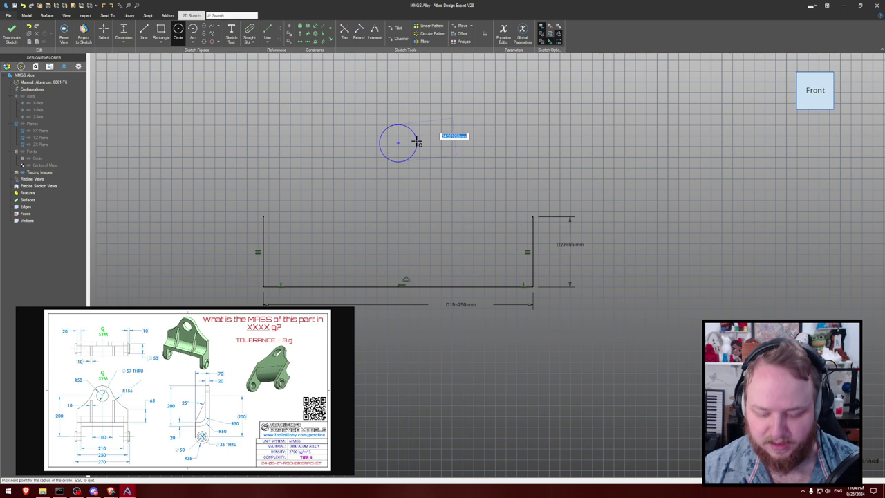
click(420, 131)
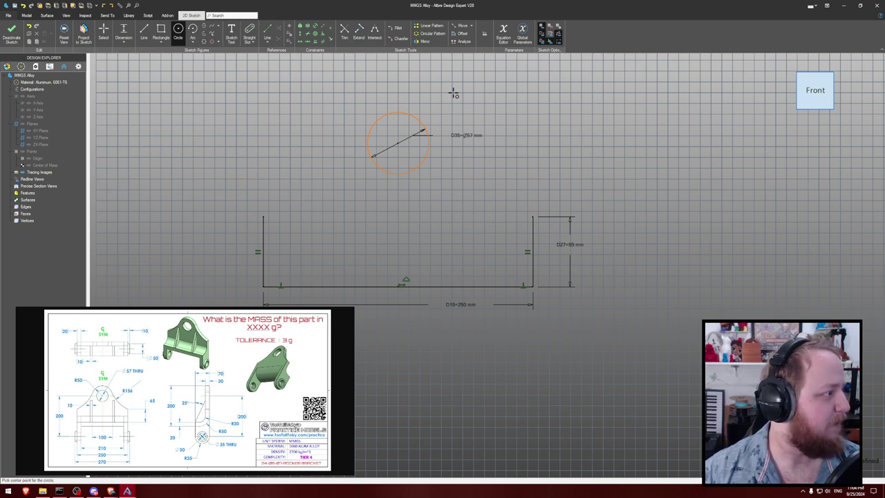
click(398, 142)
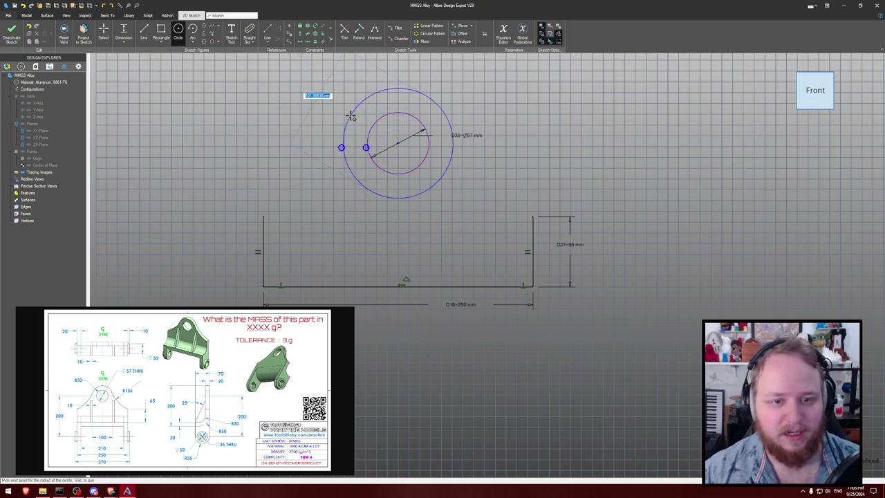
key(Escape)
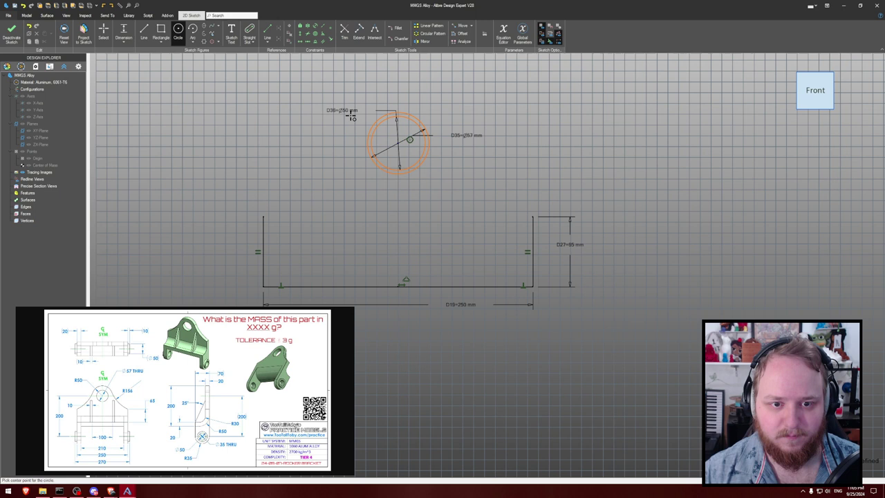
click(399, 142)
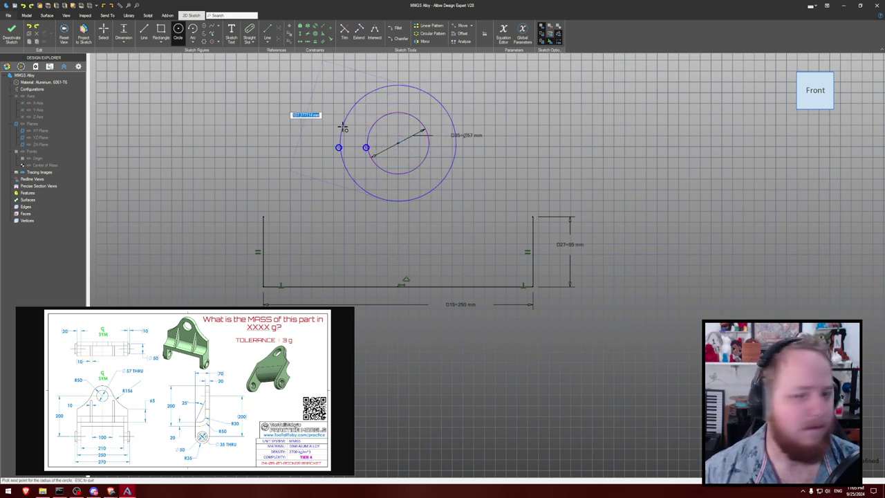
text(50)
key(Return)
key(ctrl+z)
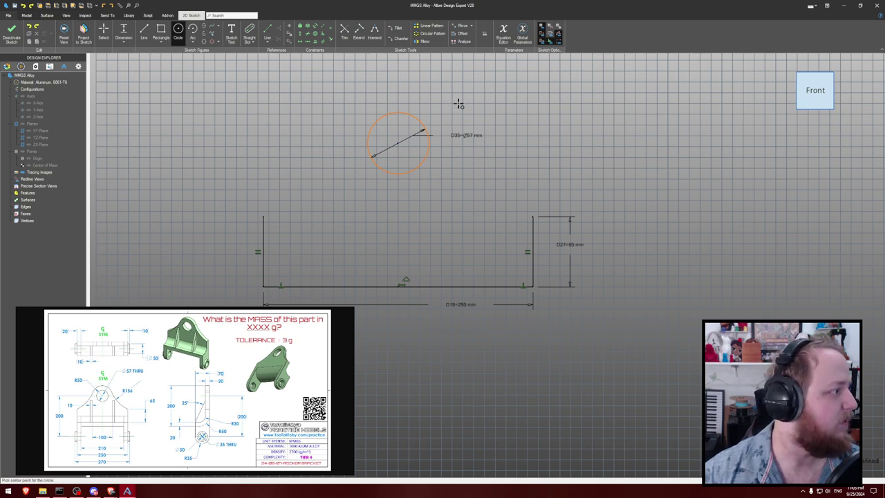
scroll(449, 103, up, 3)
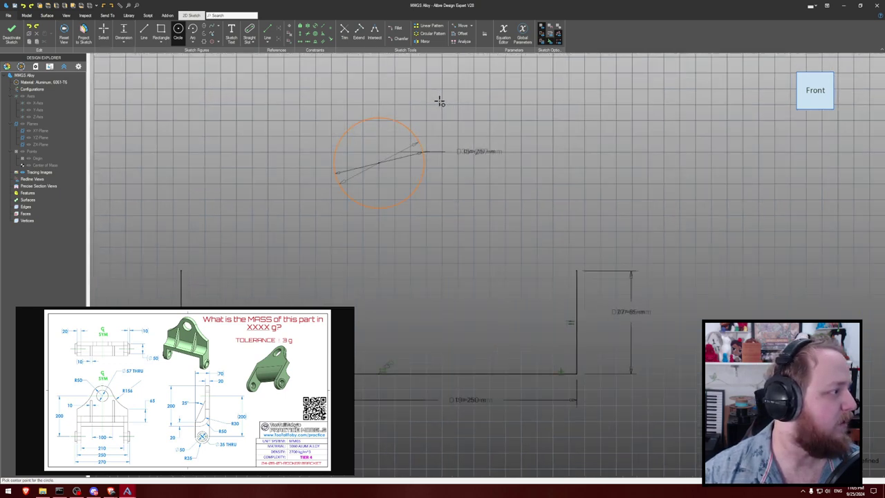
key(Escape)
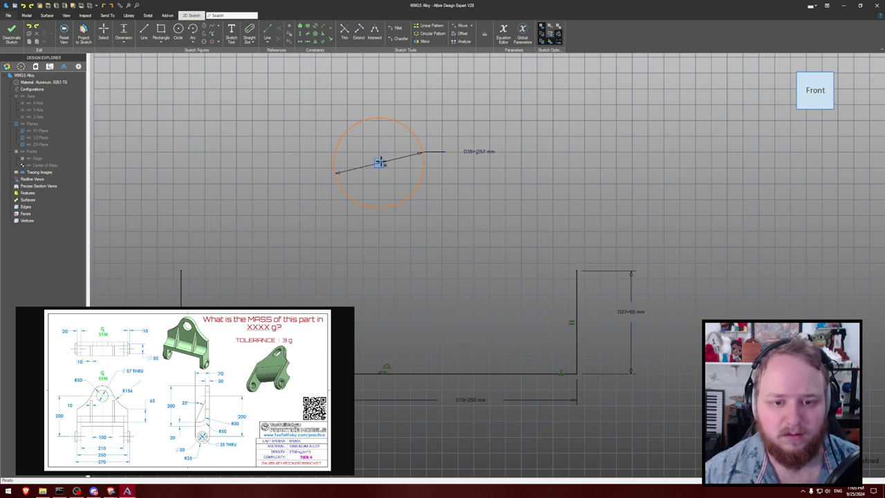
- Draw an open 50 mm radius arc over the top of the 57 mm circle, sharing the circle's centre
key(a)
click(379, 163)
click(306, 142)
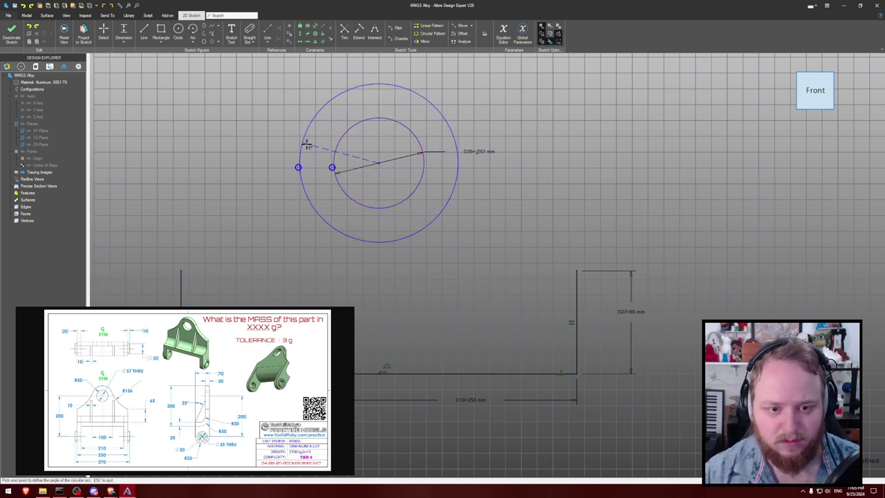
click(456, 120)
key(Escape)
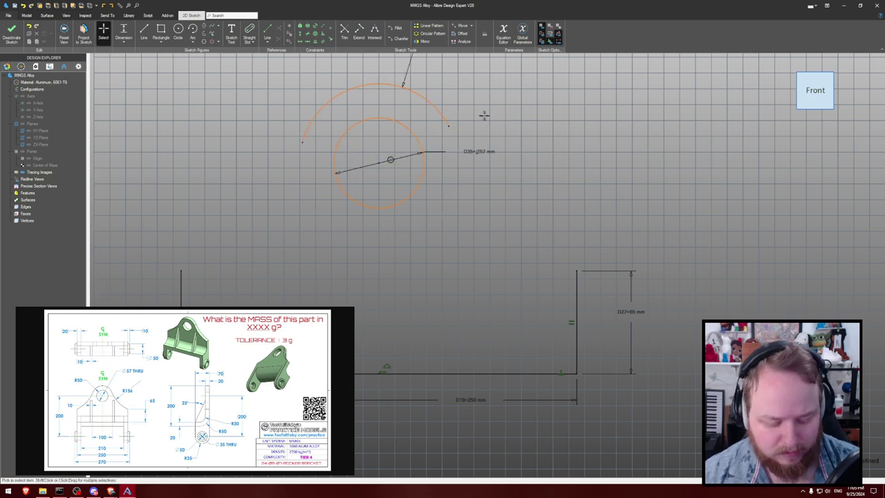
- Align the two endpoints of the R50 arc horizontally
key(h)
click(449, 126)
click(303, 143)
key(Escape)
- Draw a short horizontal line beside the top of the R50 arc and make it tangent to the arc
scroll(503, 131, down, 2)
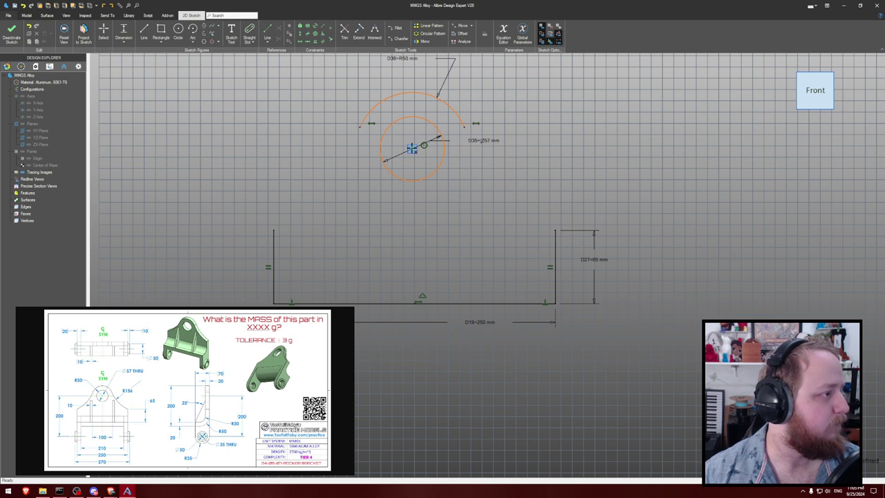
key(l)
click(322, 87)
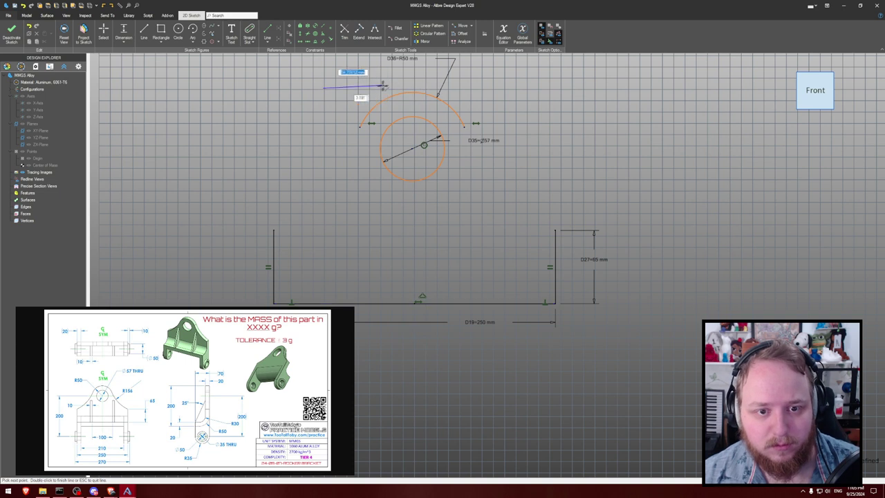
click(369, 88)
key(Escape)
key(Escape)
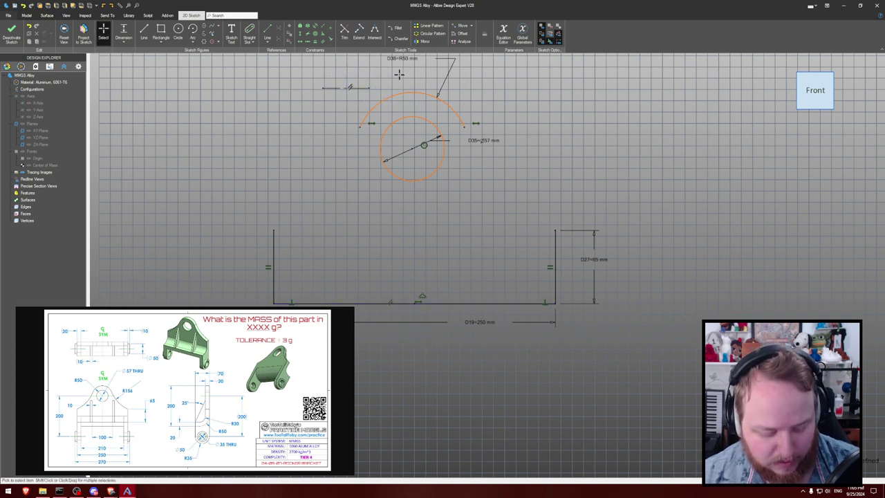
click(411, 93)
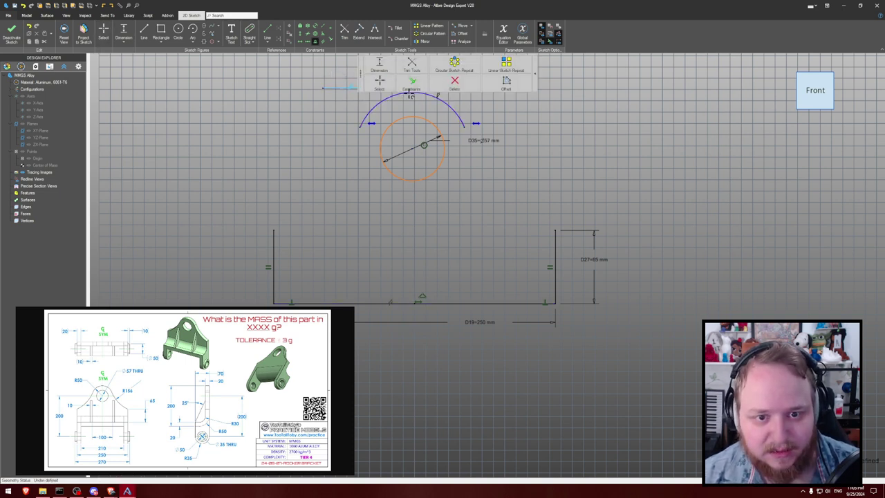
click(410, 93)
key(Escape)
- Dimension the vertical distance from the base line to the short tangent line as 180 mm
scroll(344, 81, down, 2)
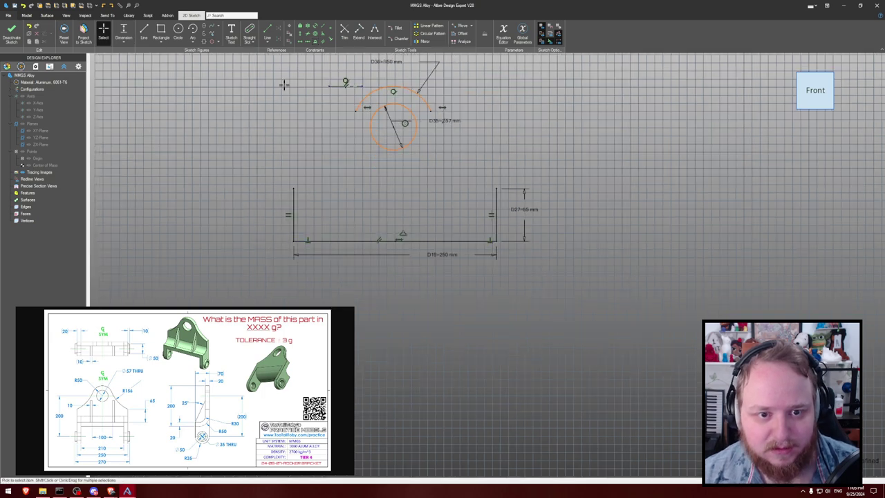
scroll(315, 89, up, 1)
key(d)
click(350, 84)
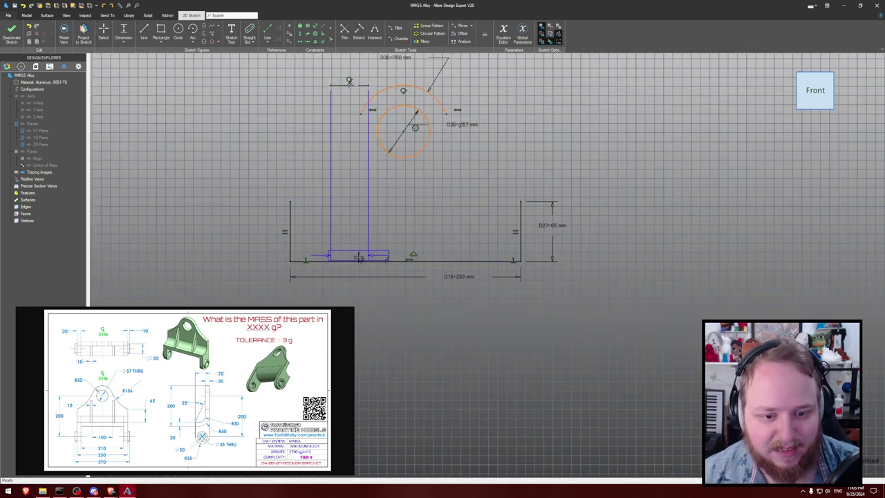
click(359, 259)
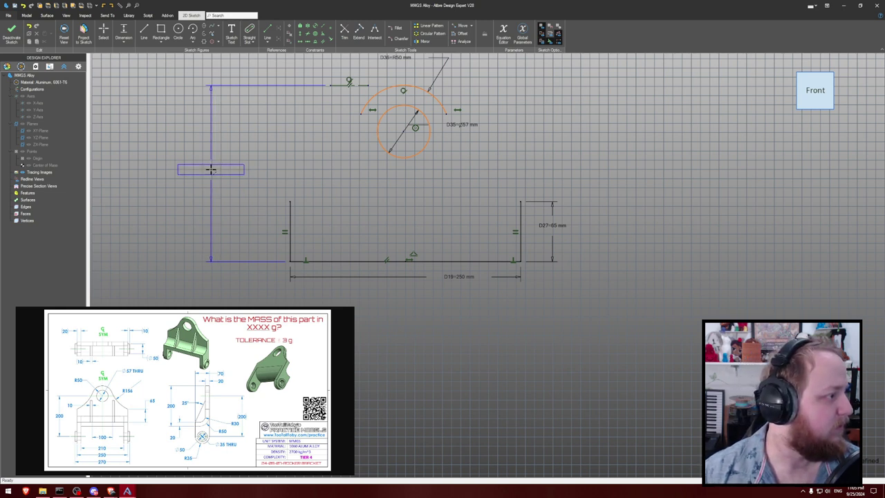
click(211, 169)
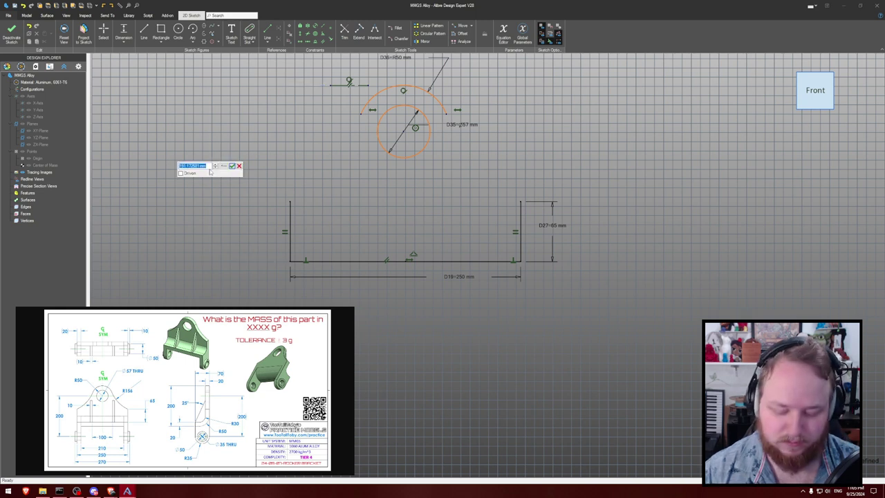
text(180)
key(Return)
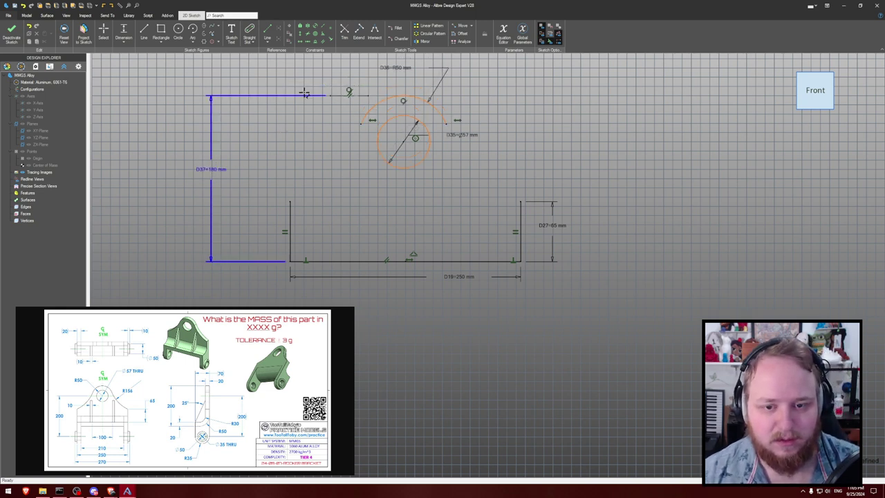
key(Escape)
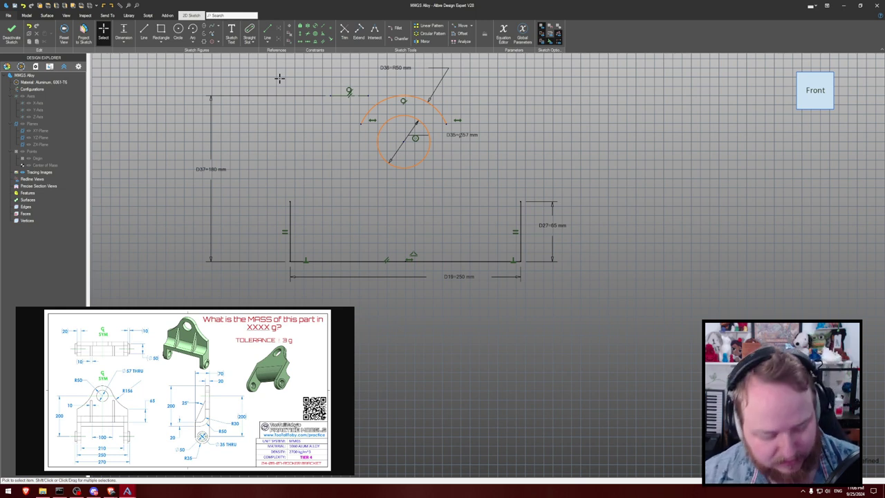
- Draw a concave 156 mm radius arc from the R50 arc's left endpoint to the top of the left vertical line
key(a)
click(362, 125)
click(290, 201)
text(156)
key(Return)
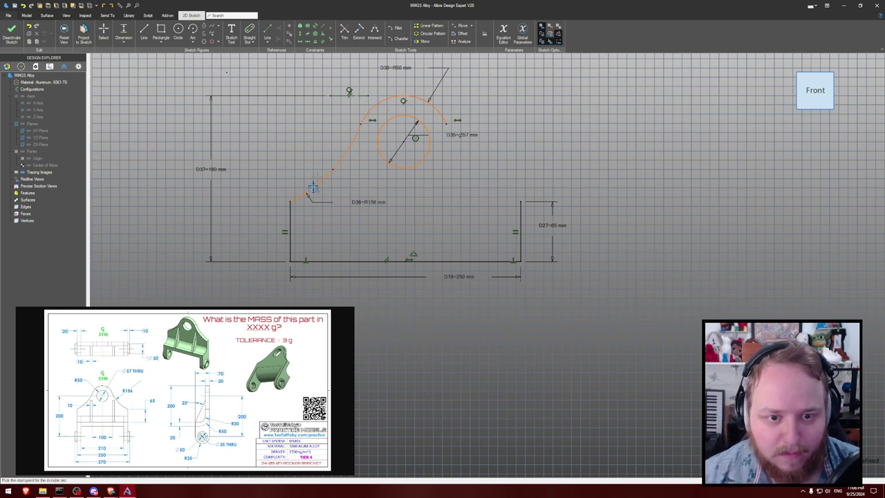
key(Escape)
- Make the R156 side arc tangent to the R50 top arc
key(t)
click(370, 110)
click(355, 135)
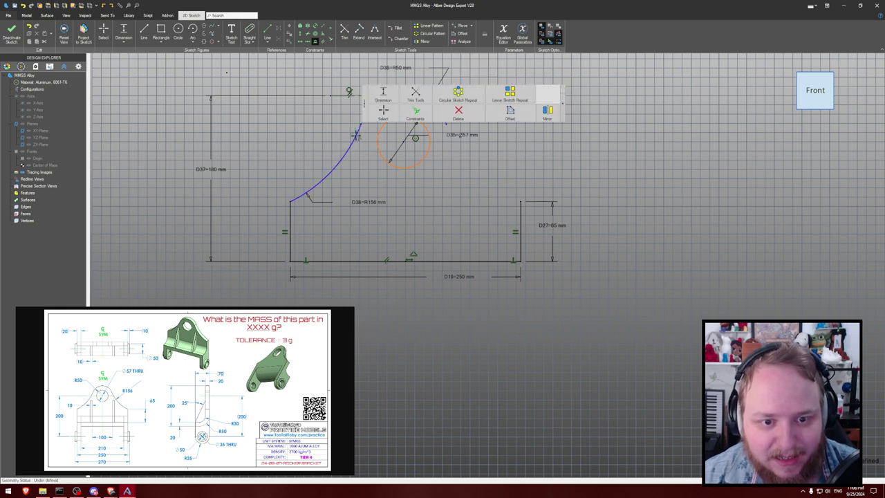
key(Escape)
- Align the 57 mm circle's centre vertically with the origin on the base line
mouse_move(403, 141)
mouse_down()
mouse_move(419, 158)
mouse_move(404, 145)
mouse_move(428, 141)
mouse_move(405, 142)
mouse_up()
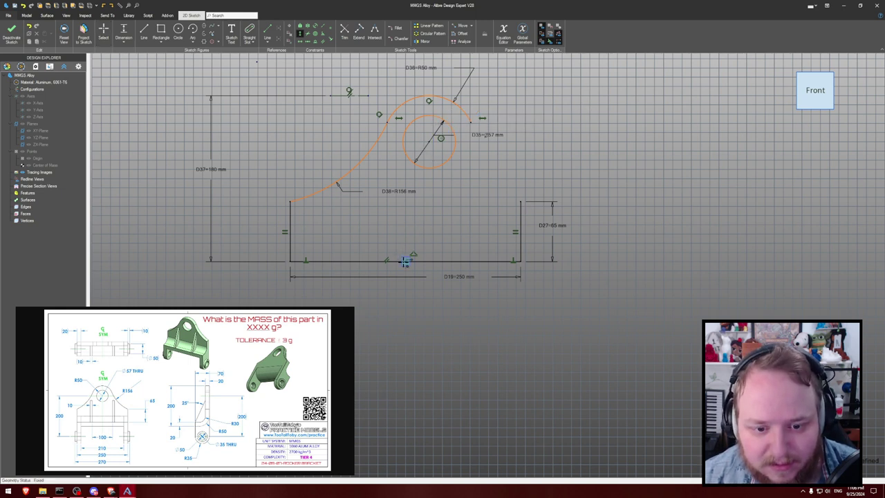
click(405, 259)
click(320, 191)
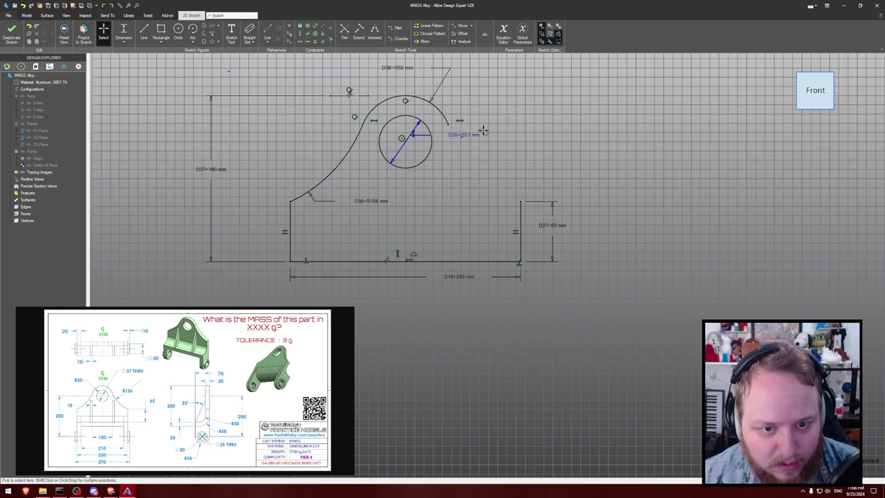
- Draw a concave arc from the R50 arc's right endpoint to the top of the right vertical line, tangent to the R50 arc
key(a)
click(449, 123)
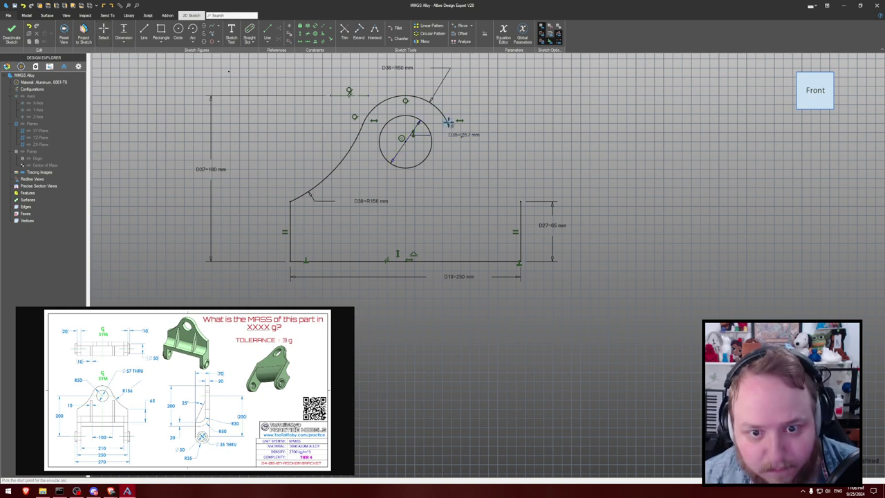
click(520, 201)
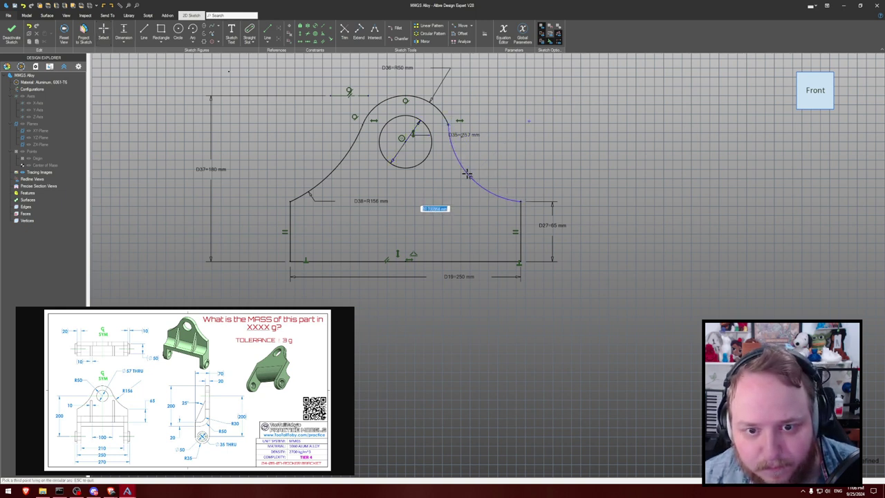
click(473, 168)
key(Escape)
- Extrude the closed bracket profile with its hole to a thickness of 20 mm
click(565, 109)
middle_drag(565, 109, 526, 127)
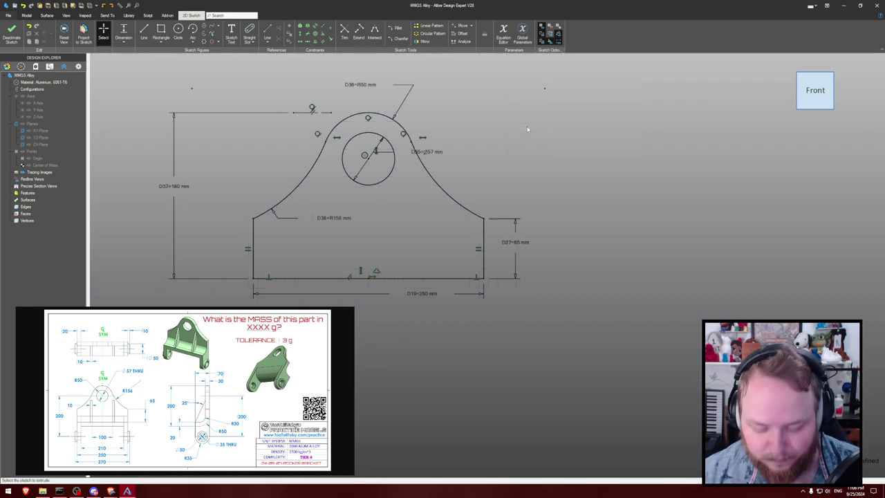
text(e20)
key(Return)
click(616, 150)
middle_drag(616, 150, 540, 139)
scroll(621, 143, down, 3)
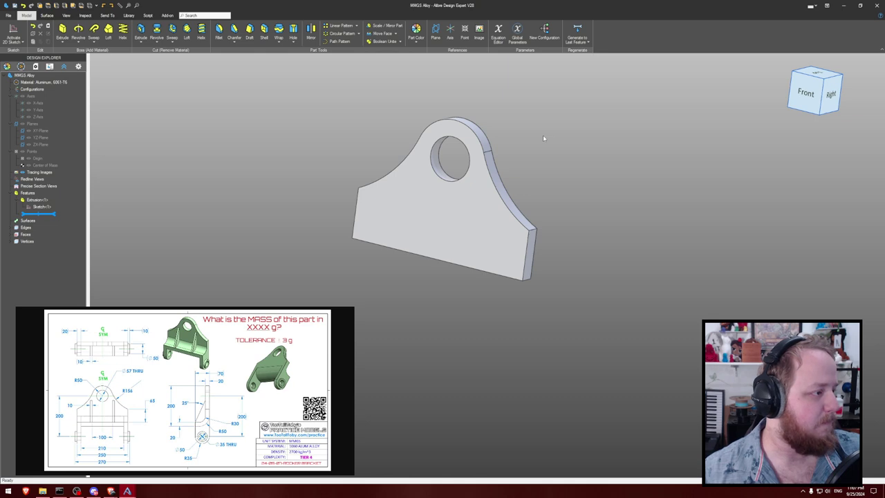
middle_drag(537, 136, 353, 117)
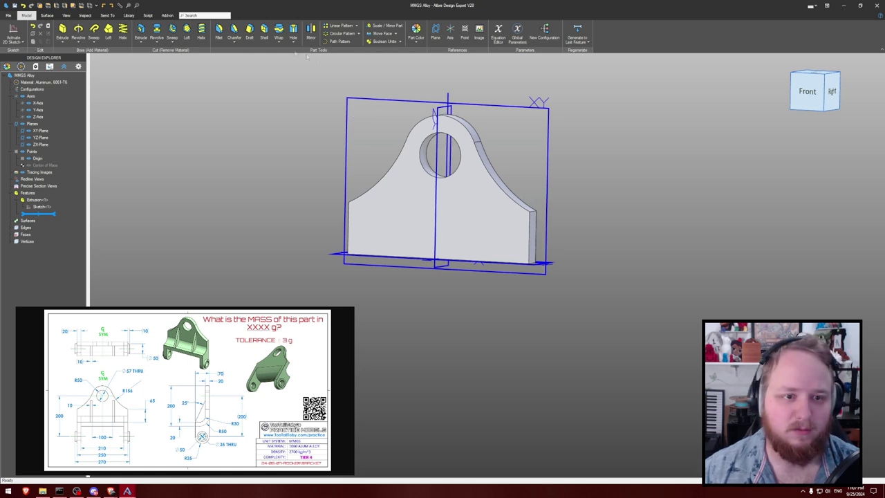
- Insert a reference plane offset 105 mm from the YZ plane
click(435, 31)
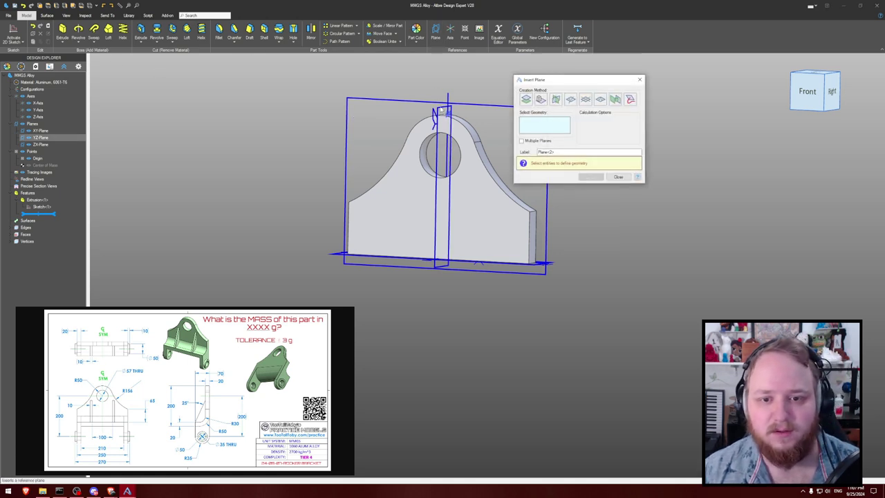
double_click(600, 127)
text(105)
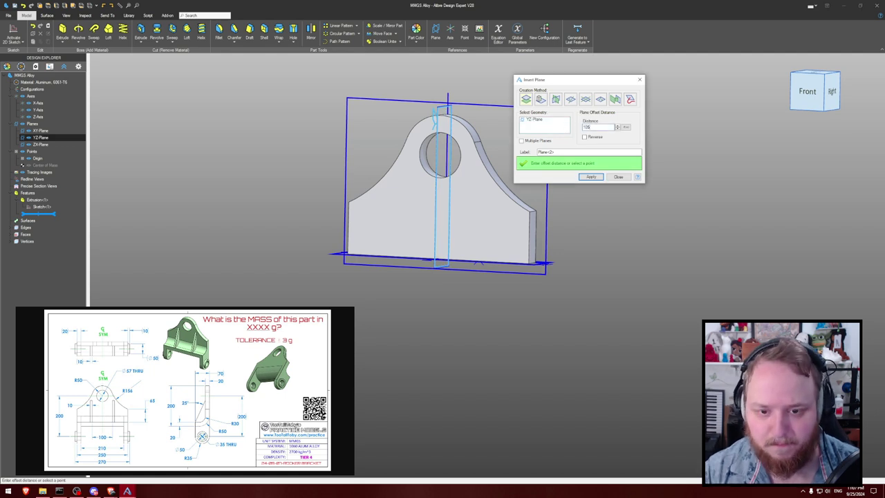
click(591, 176)
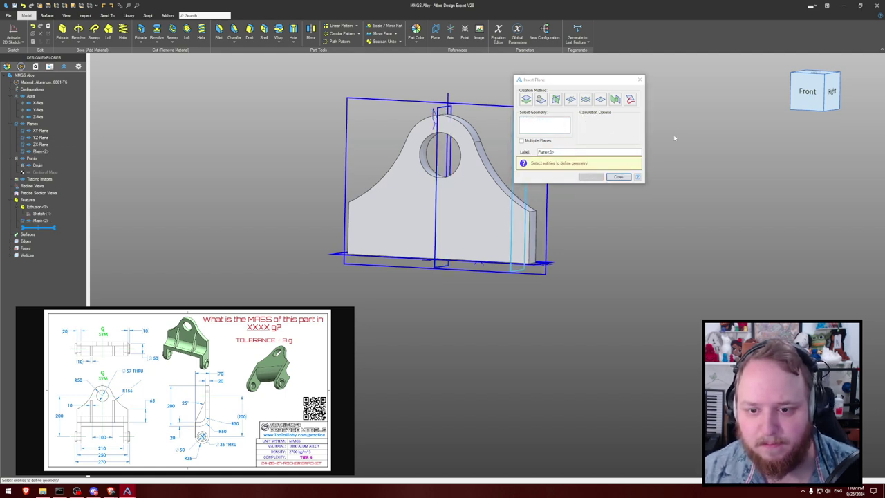
click(618, 177)
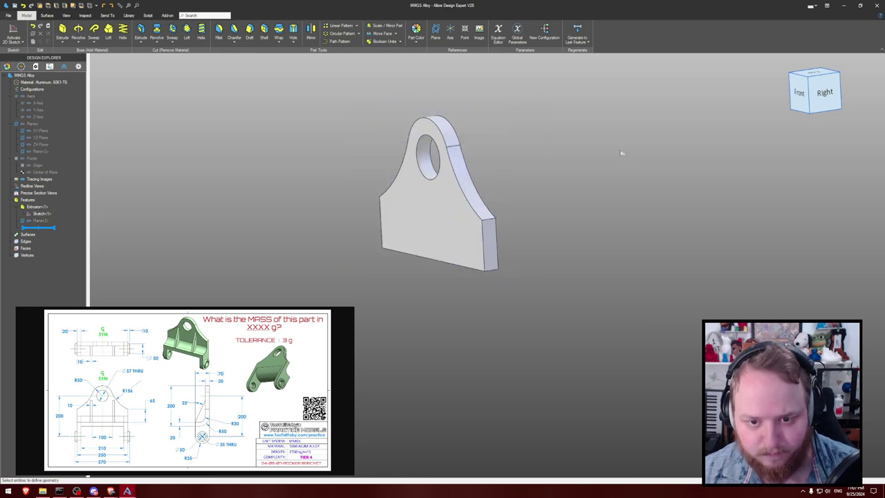
- Start a sketch on the new offset plane and project the upper edge of the bracket's vertical side face as a sketch figure
click(41, 221)
key(ctrl+k)
key(o)
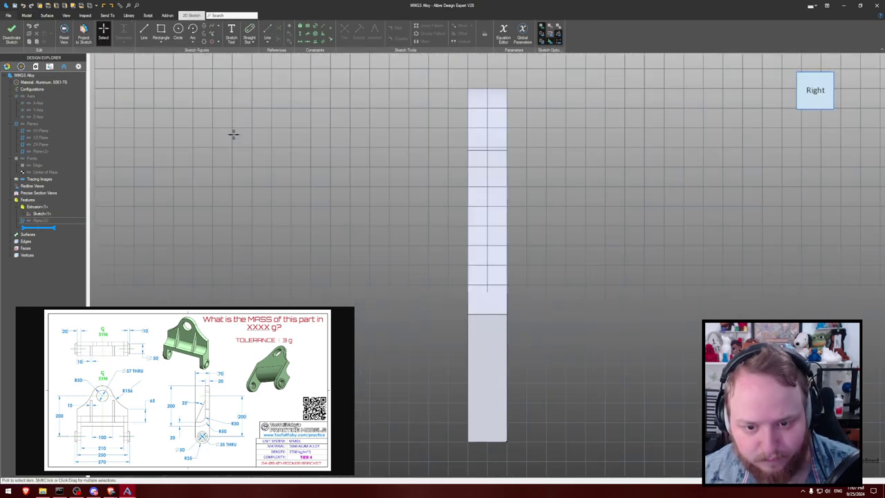
scroll(255, 136, down, 2)
key(ctrl+shift+r)
middle_drag(300, 217, 386, 193)
middle_drag(375, 255, 381, 152)
scroll(381, 151, down, 1)
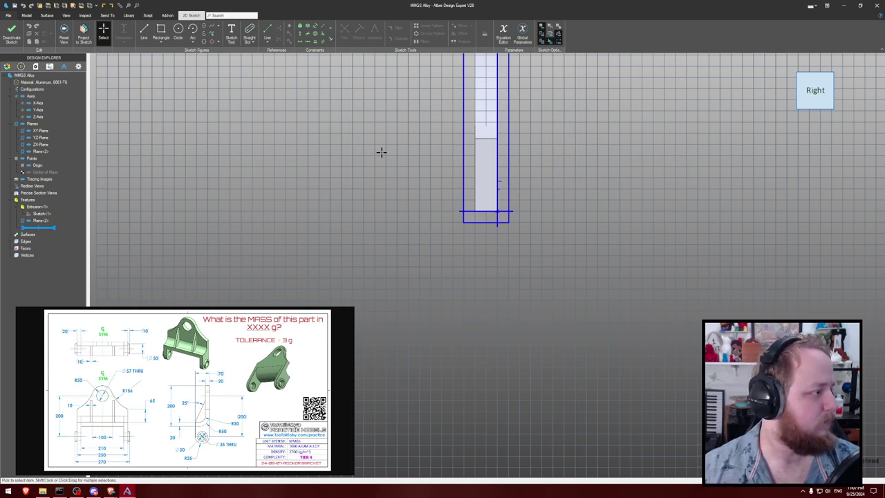
mouse_move(381, 201)
middle_down()
mouse_move(284, 192)
mouse_move(307, 214)
middle_up()
scroll(325, 216, up, 1)
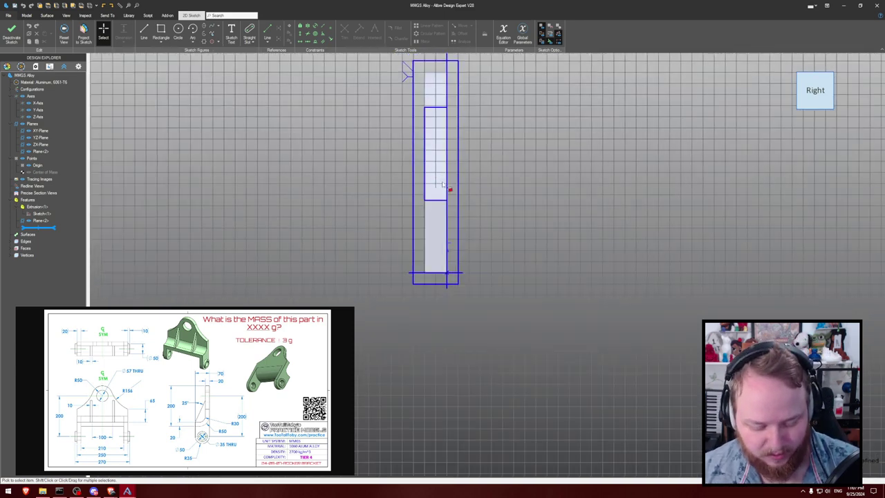
key(l)
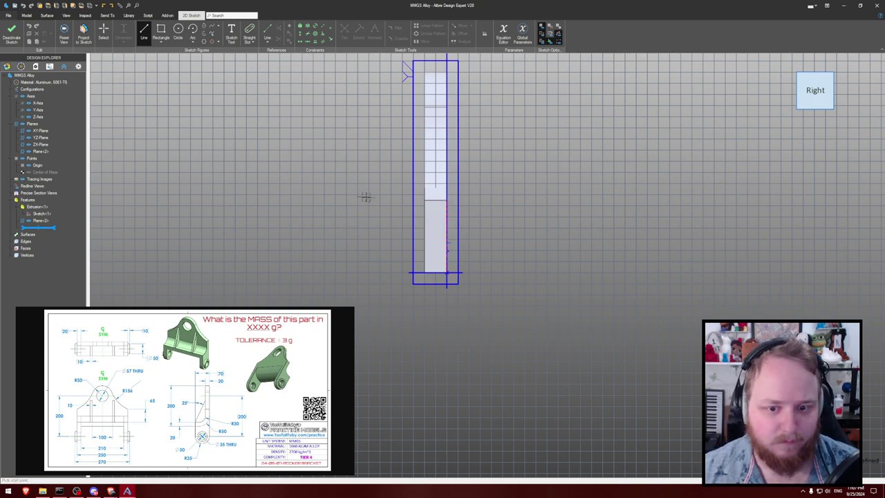
key(p)
click(436, 201)
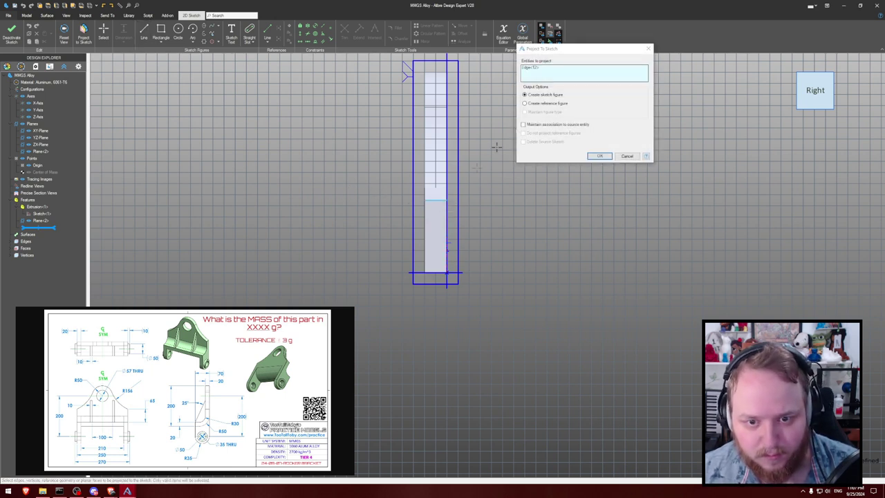
click(600, 156)
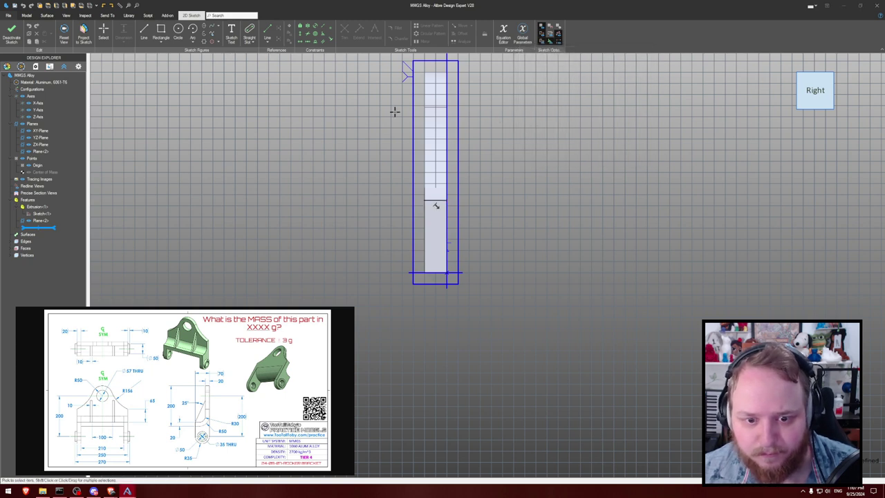
- Draw a downward-facing semicircular arc with a radius of about 30 mm below the back plate
key(l)
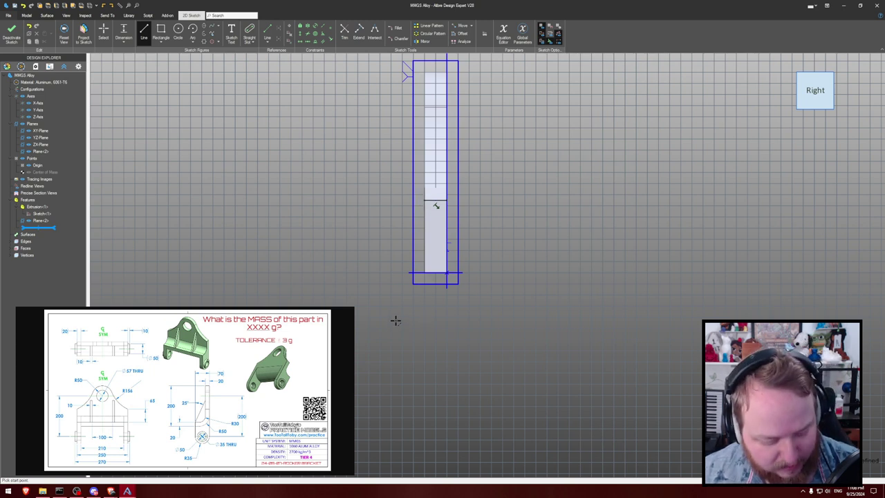
key(a)
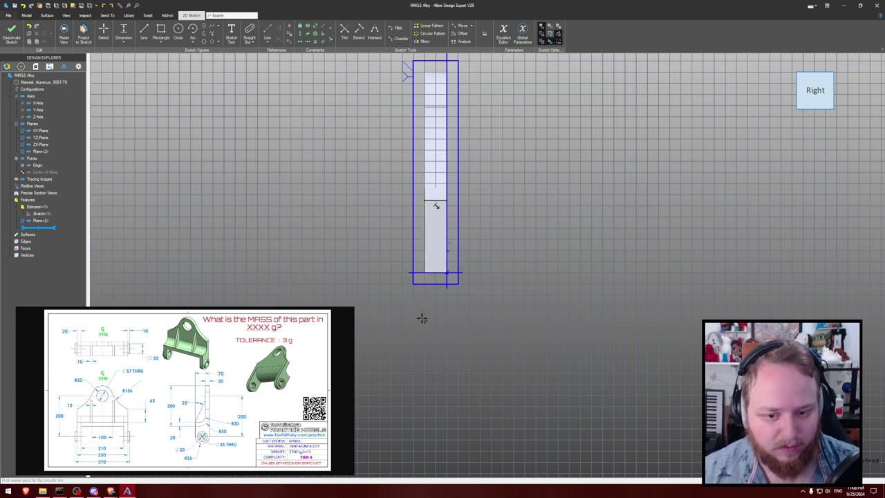
click(414, 319)
click(378, 319)
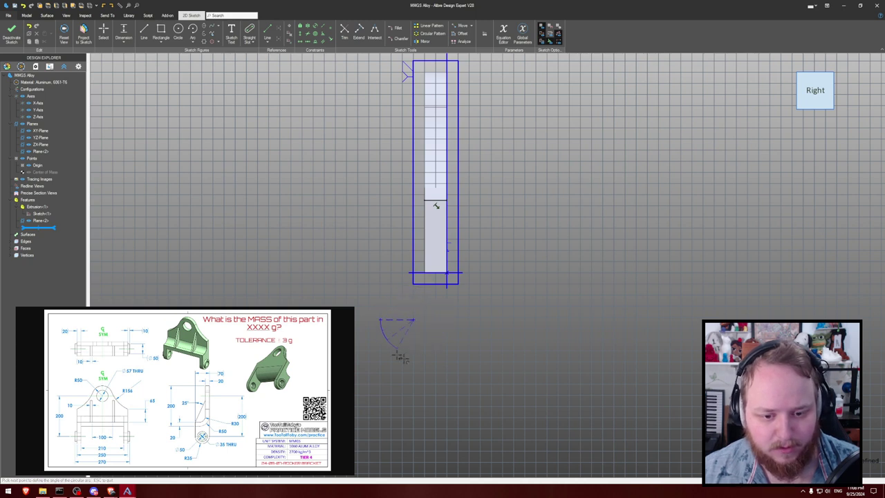
click(447, 320)
key(Escape)
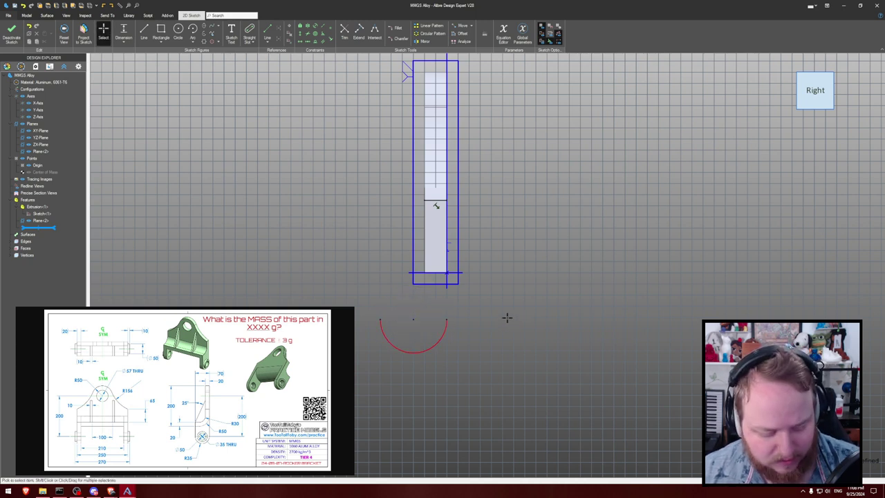
- Align both arc endpoints and the arc's centre with horizontal constraints
key(h)
click(447, 320)
click(413, 319)
click(380, 319)
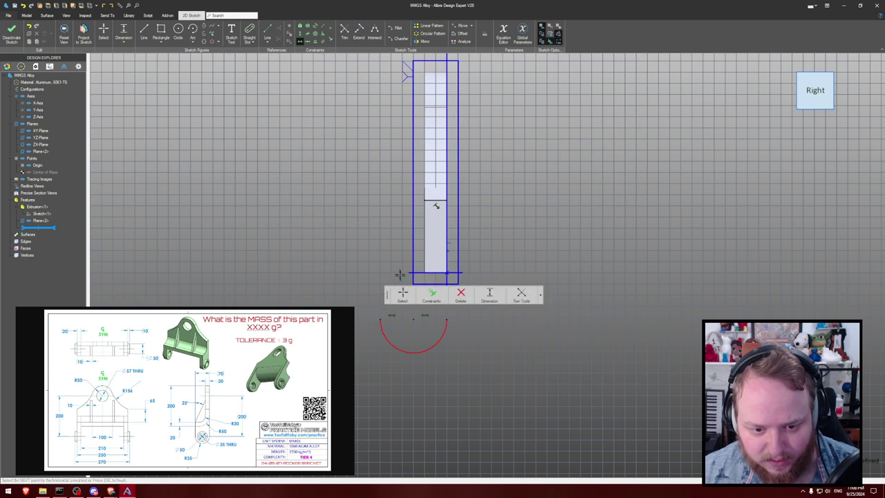
key(Escape)
- Dimension the lower arc with a 35 mm radius
key(d)
click(438, 341)
click(449, 349)
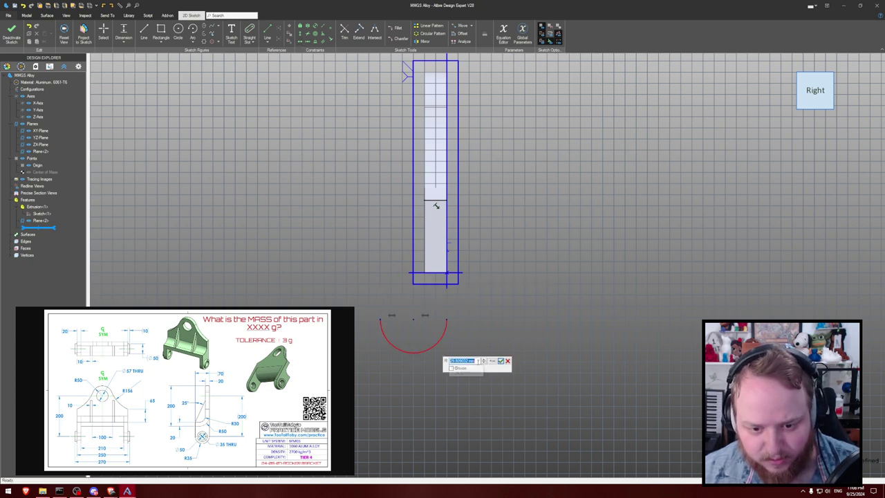
text(35)
key(Return)
key(Escape)
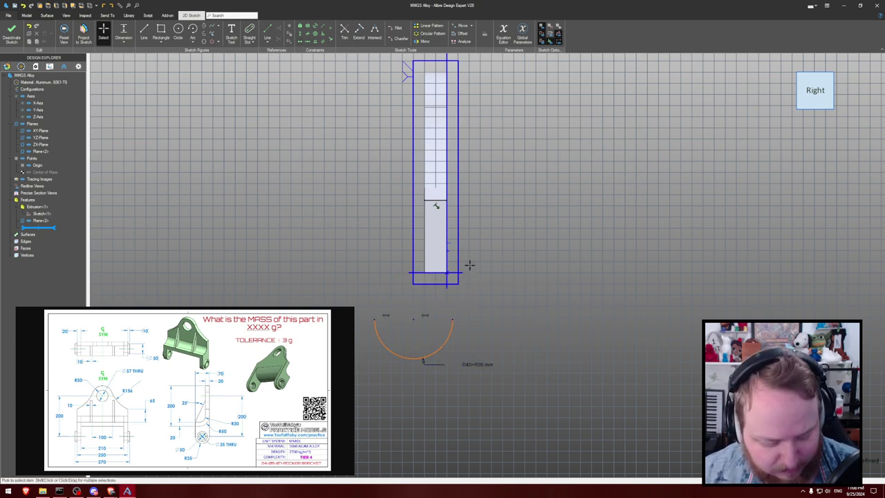
- Align the arc's right endpoint vertically with the right end of the projected edge line
key(v)
click(446, 202)
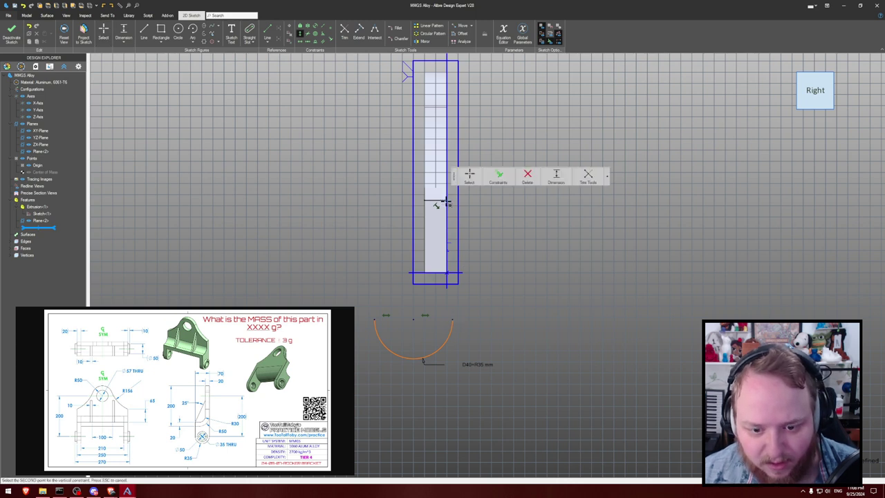
click(451, 318)
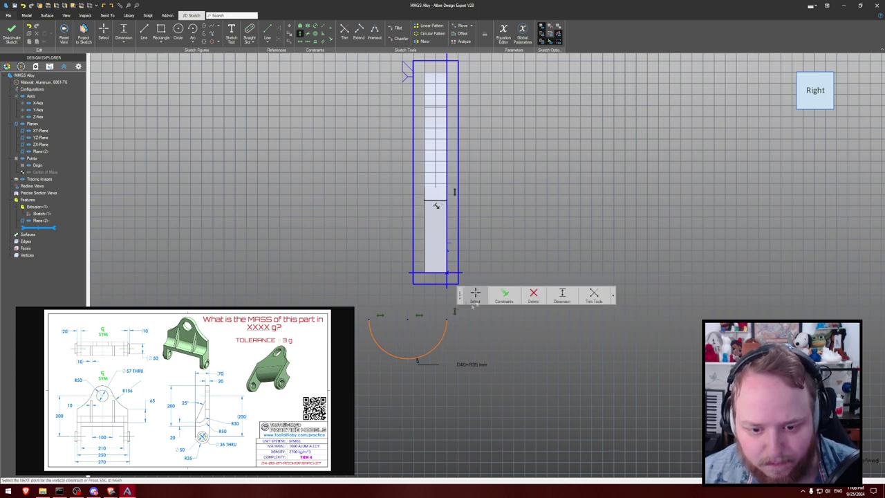
key(Escape)
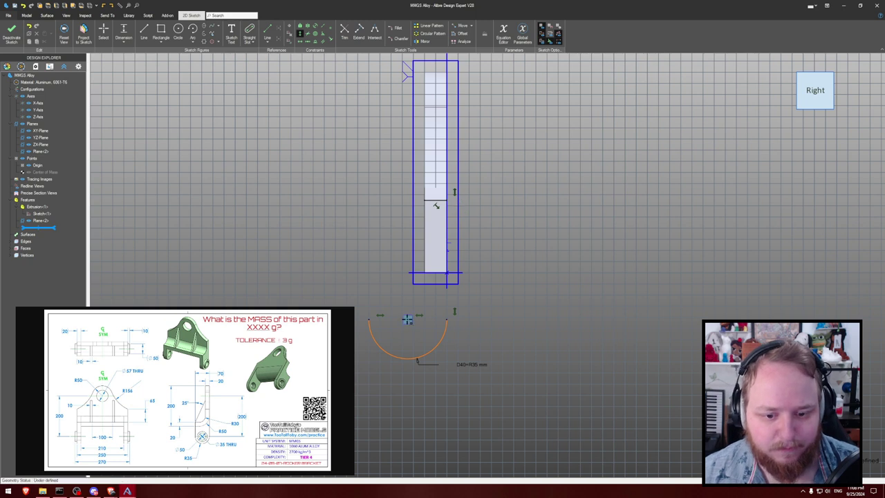
- Constrain the arc's centre and its right endpoint horizontally to each other
drag(407, 320, 395, 339)
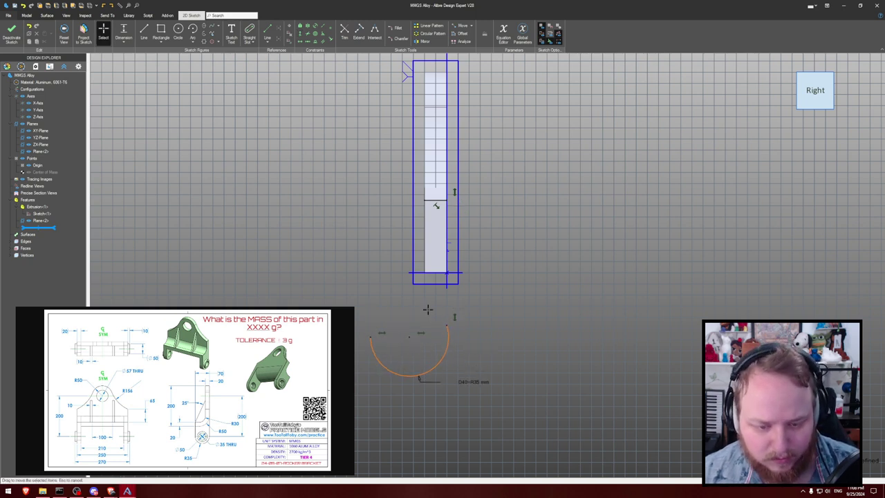
key(h)
click(409, 337)
click(447, 325)
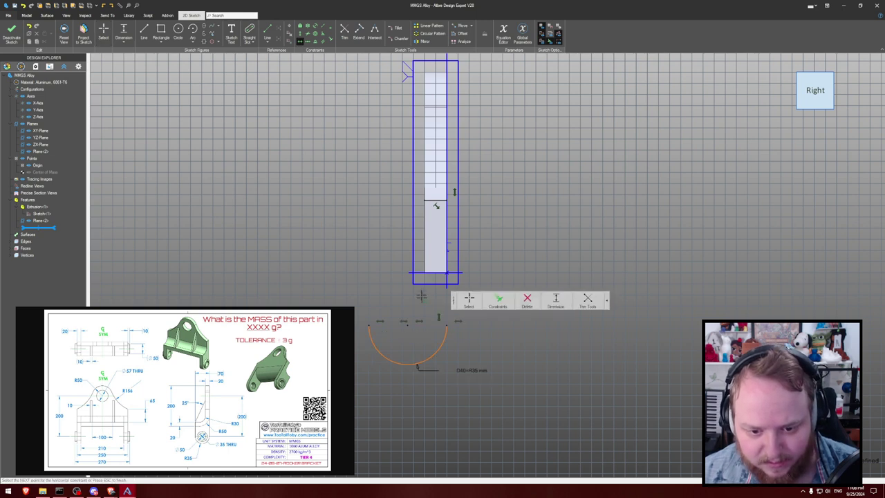
key(Escape)
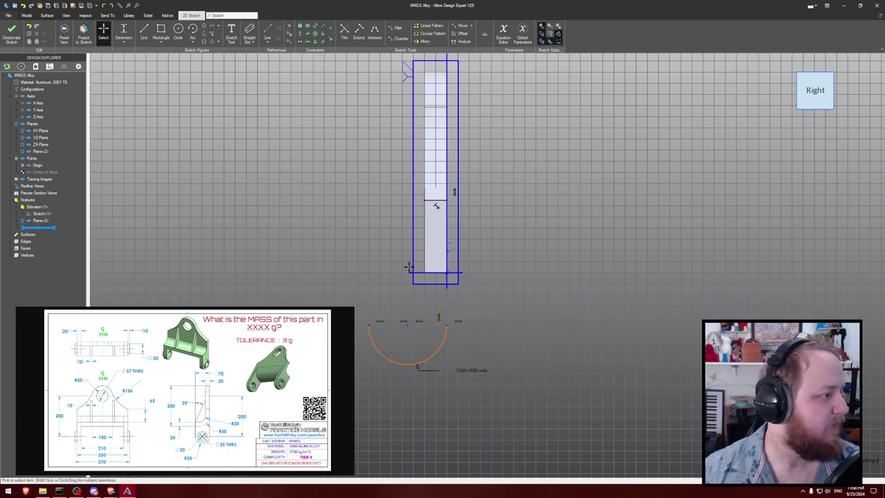
- Draw a vertical line from the projected edge line's right end to the arc's right endpoint
key(l)
click(446, 201)
click(446, 322)
key(Escape)
mouse_move(407, 325)
mouse_down()
mouse_move(410, 356)
mouse_move(406, 316)
mouse_up()
- Project the circular edge of the plate's through hole into the sketch as a reference figure and hide the reference geometry
middle_drag(421, 296, 408, 295)
key(p)
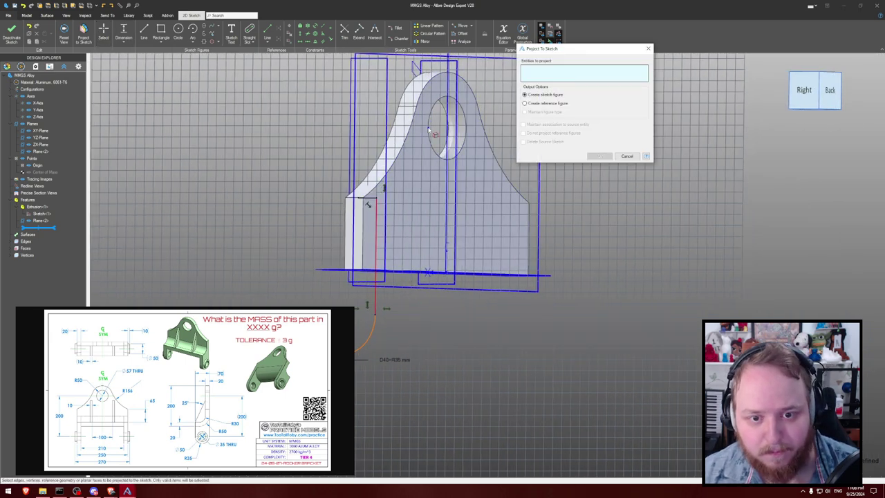
click(432, 141)
click(530, 104)
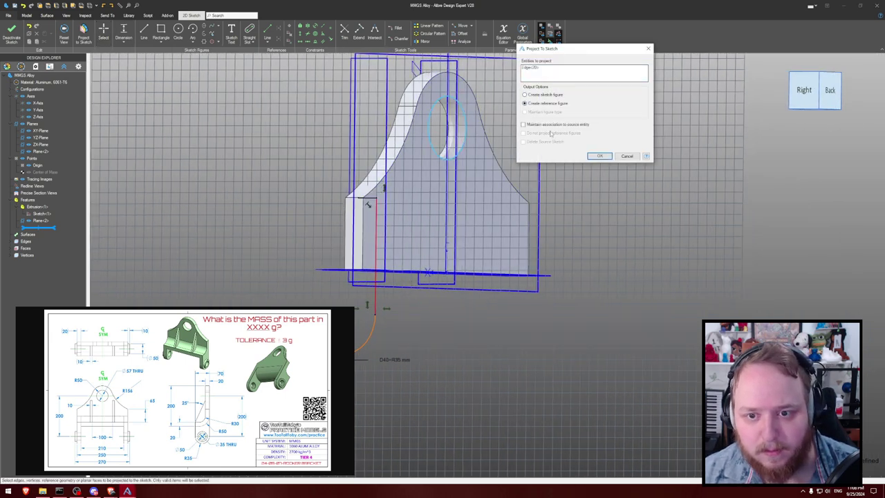
click(593, 155)
key(o)
scroll(467, 150, down, 1)
middle_drag(438, 149, 436, 151)
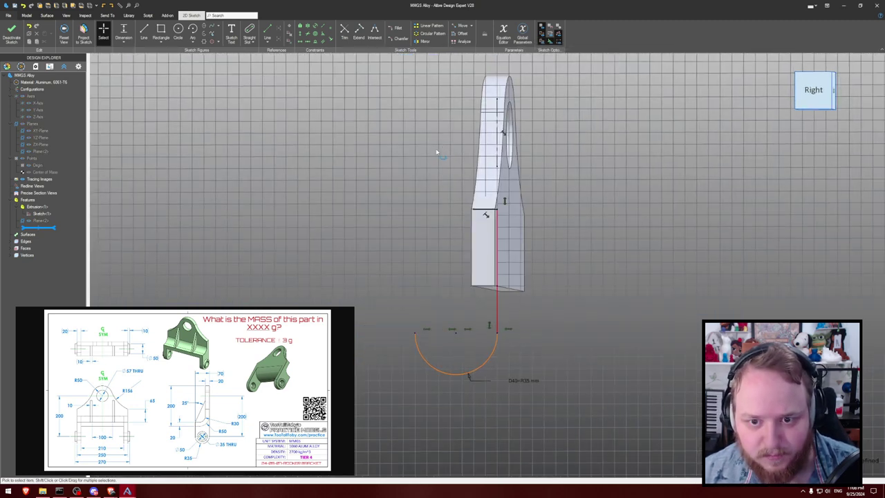
key(n)
- Draw a line up from the arc's left endpoint and a horizontal line across to the projected edge line's left end
key(l)
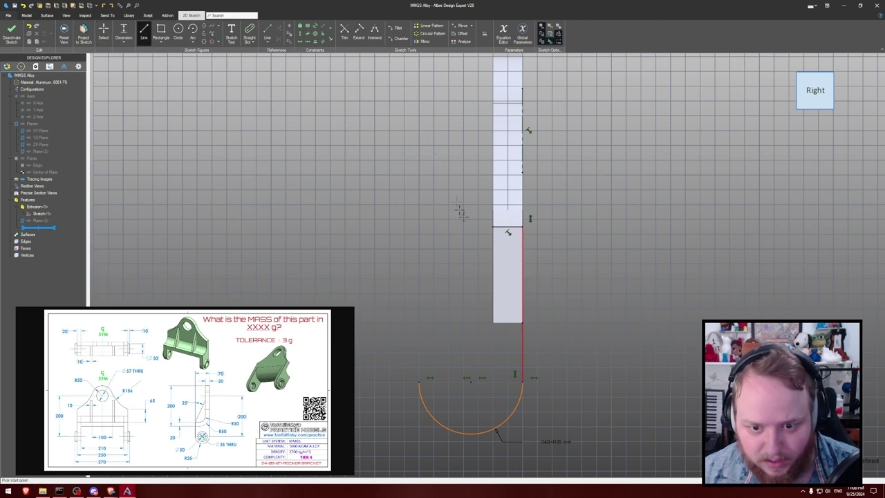
click(419, 380)
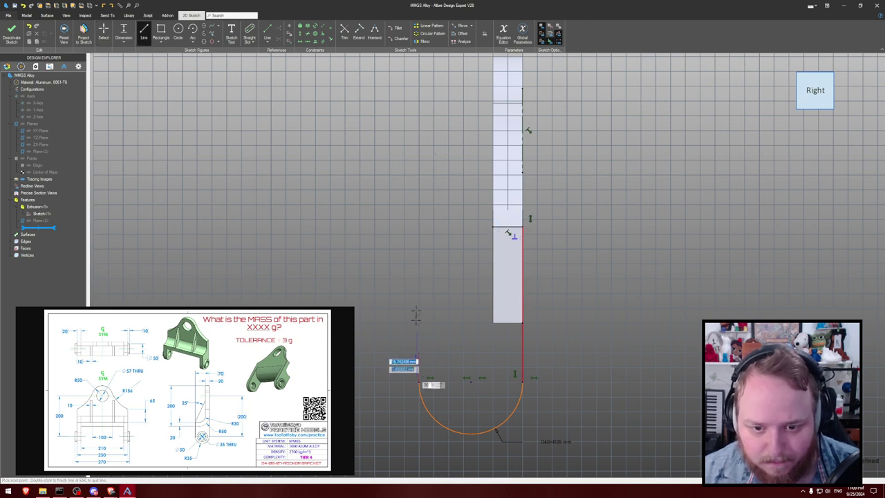
click(419, 226)
click(493, 227)
key(Escape)
- Join the left vertical line's lower end to the arc's left endpoint with a coincident constraint
key(c)
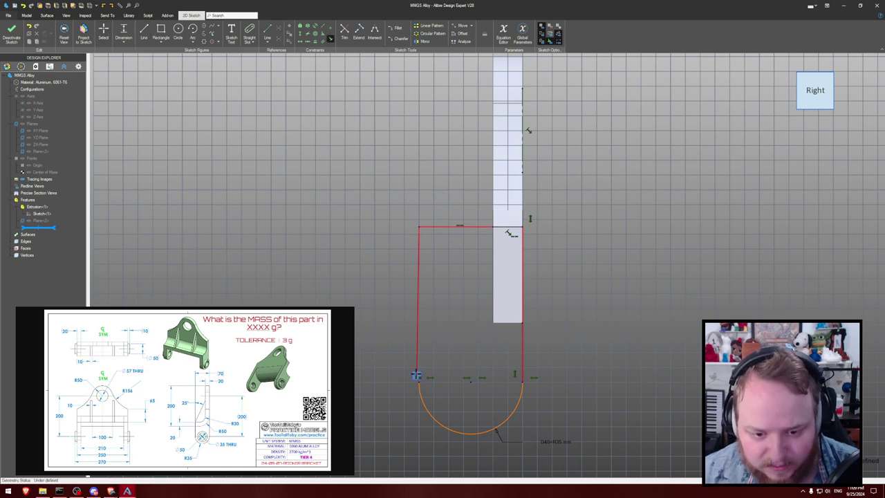
key(Escape)
drag(419, 382, 425, 343)
middle_drag(456, 287, 455, 291)
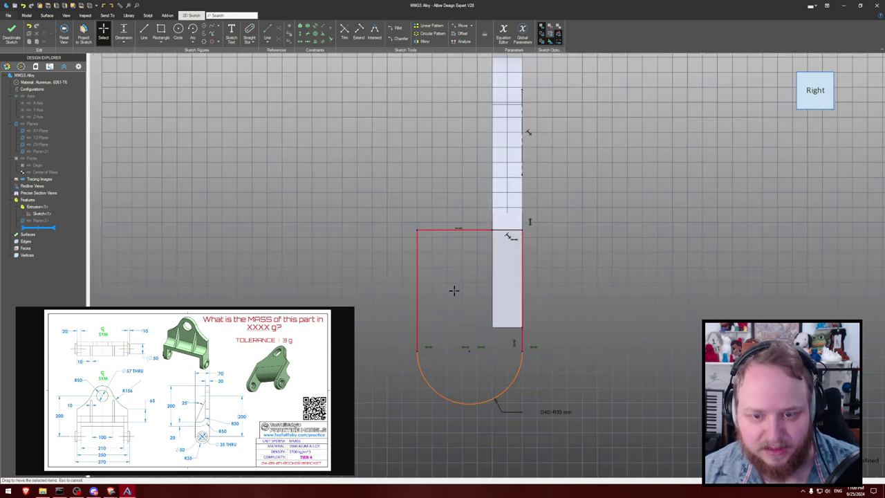
- Draw a horizontal reference line outward from the midpoint of the projected hole line
key(l)
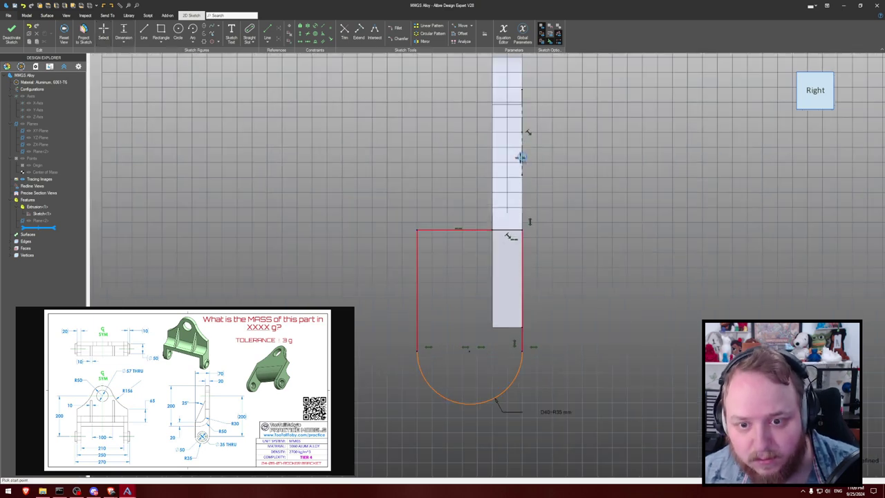
click(524, 132)
double_click(578, 133)
key(Escape)
key(d)
click(549, 132)
- Dimension the vertical distance between the hole-centre reference line and the arc's centre as 200 mm
key(d)
click(470, 351)
click(603, 273)
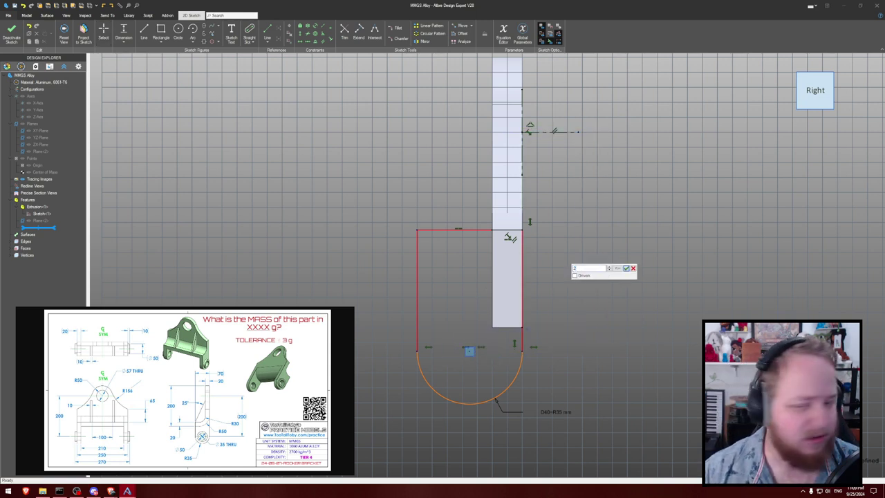
key(Return)
scroll(593, 276, down, 2)
middle_drag(652, 263, 596, 219)
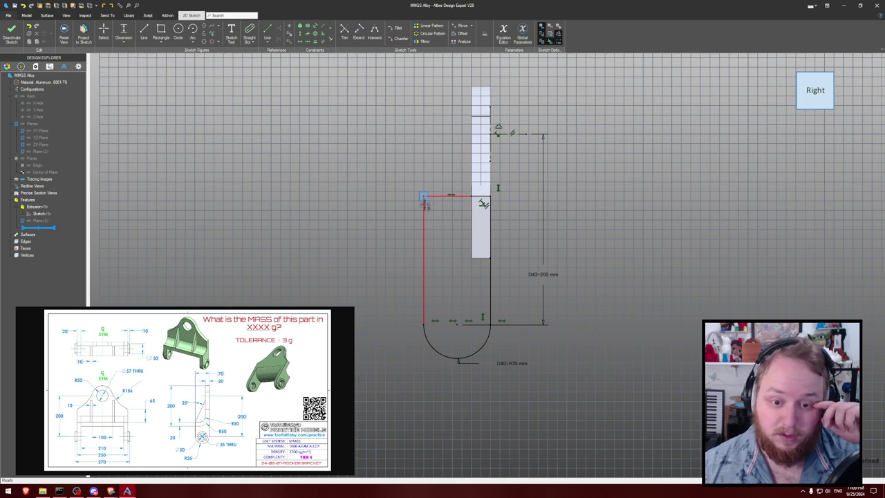
- Constrain the left side line of the profile vertical
mouse_move(432, 194)
mouse_down()
mouse_move(421, 196)
mouse_move(425, 266)
mouse_move(449, 243)
mouse_move(429, 240)
mouse_up()
click(389, 179)
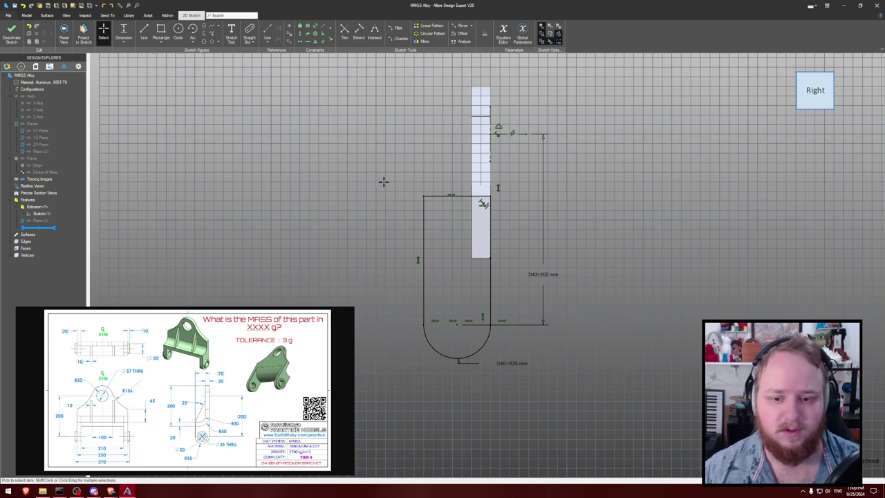
middle_drag(385, 183, 393, 188)
- Delete the horizontal top line and the left vertical line from the side profile
click(428, 197)
key(Delete)
click(423, 208)
key(Delete)
click(478, 197)
click(480, 200)
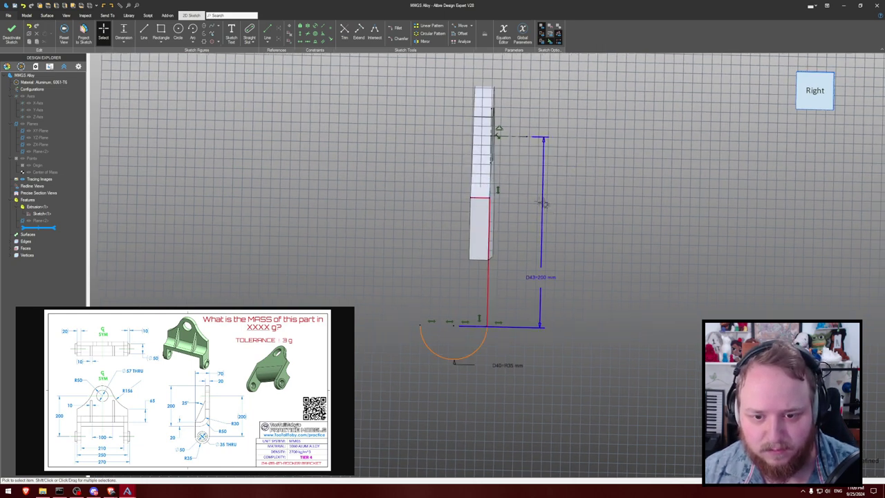
- Make the free upper end of the profile's side line coincident with the plate's bottom corner
drag(490, 199, 498, 268)
scroll(509, 249, up, 2)
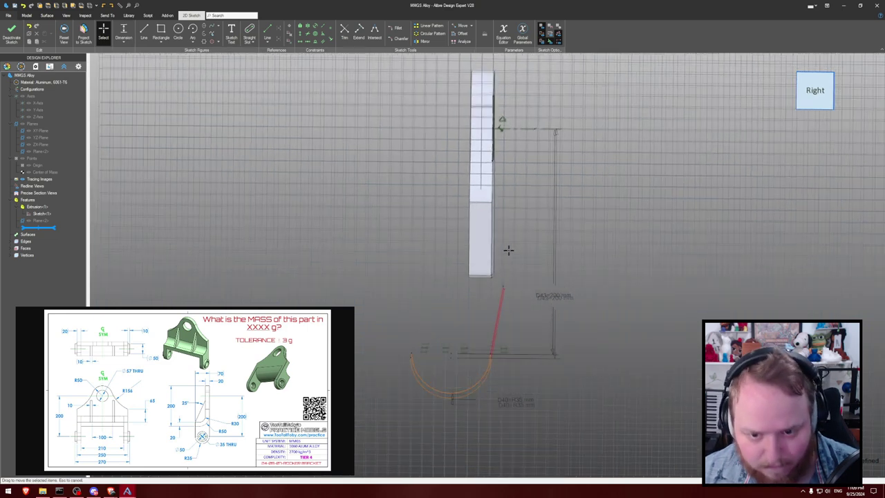
key(c)
click(512, 310)
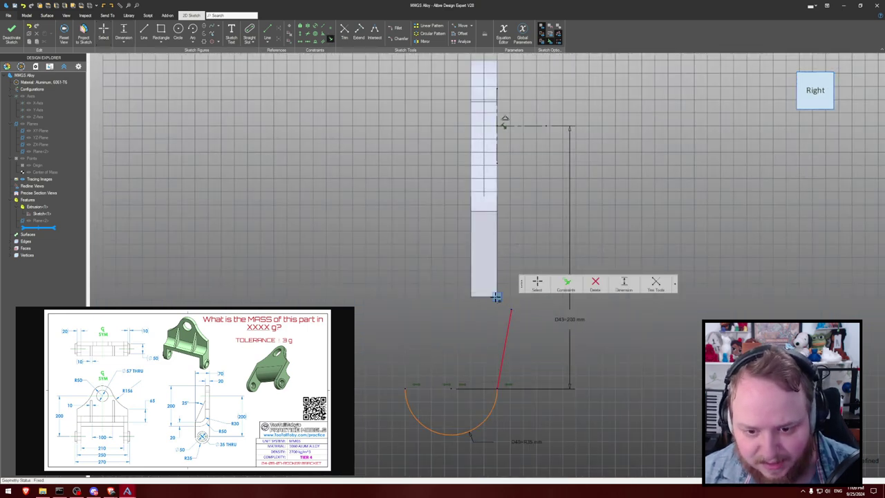
click(496, 296)
- Close the lug profile with a second vertical side line and a top line to the plate's corner, constraining the top line horizontal
key(l)
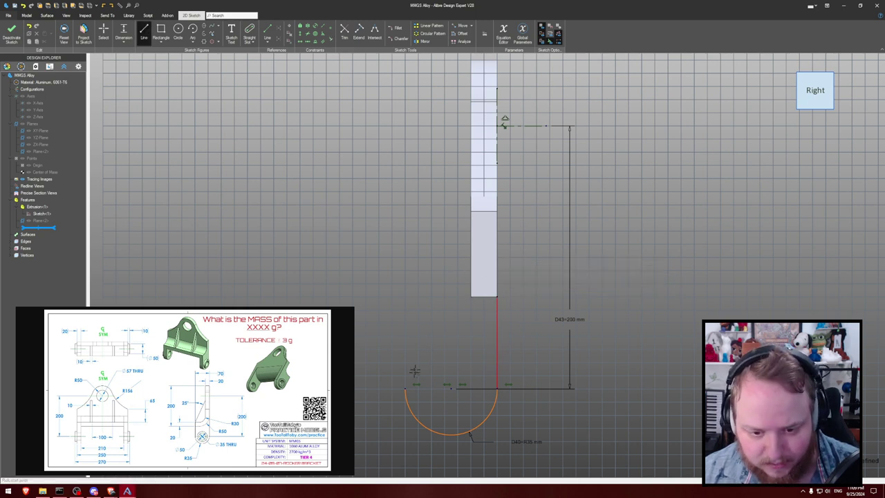
click(404, 389)
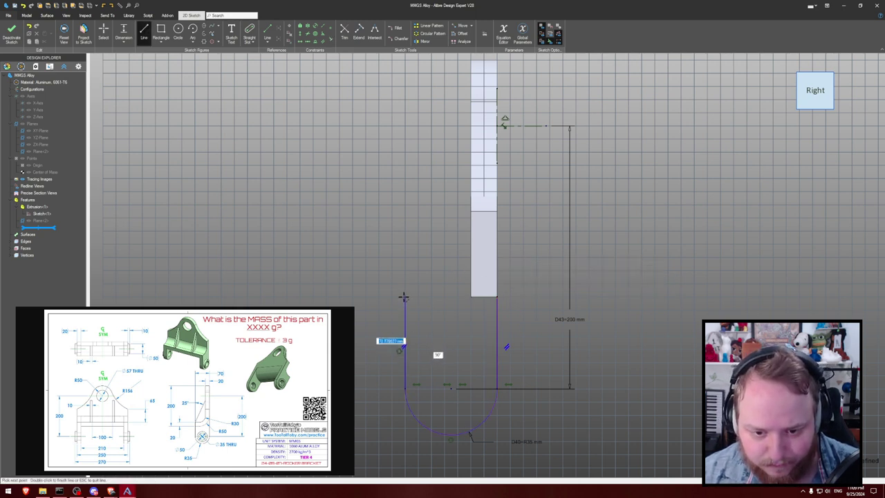
click(404, 304)
click(496, 297)
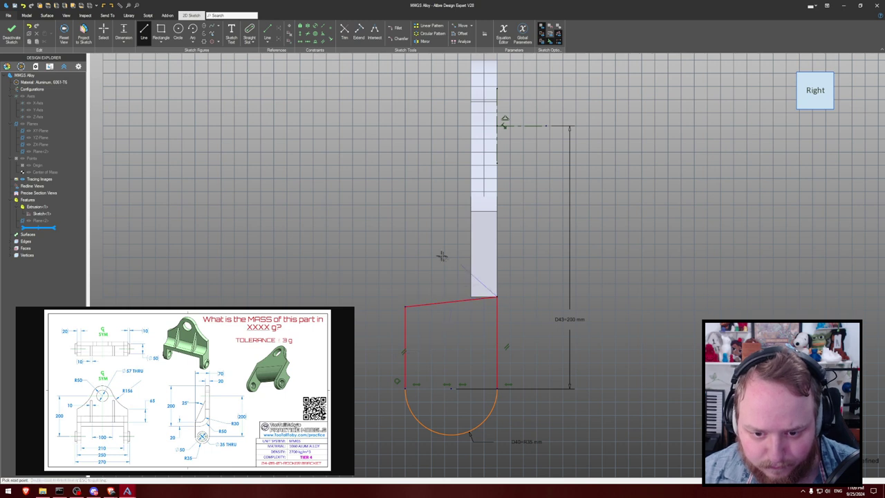
key(Escape)
key(h)
click(441, 301)
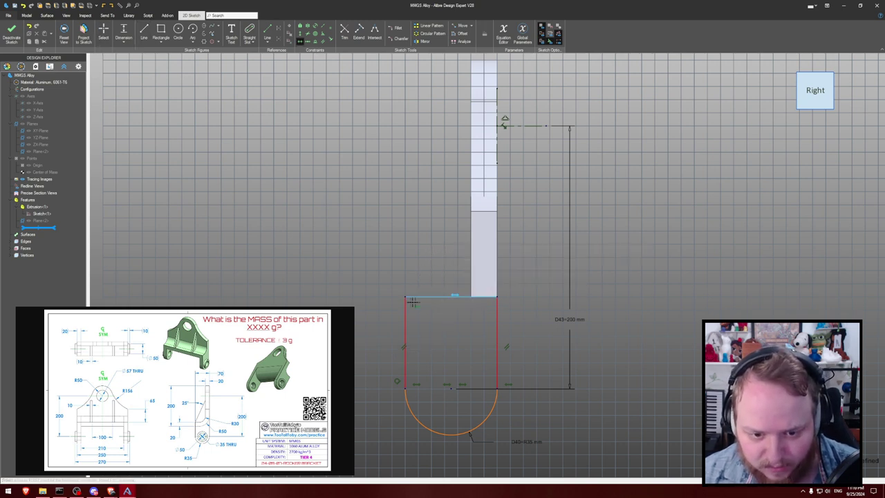
key(Escape)
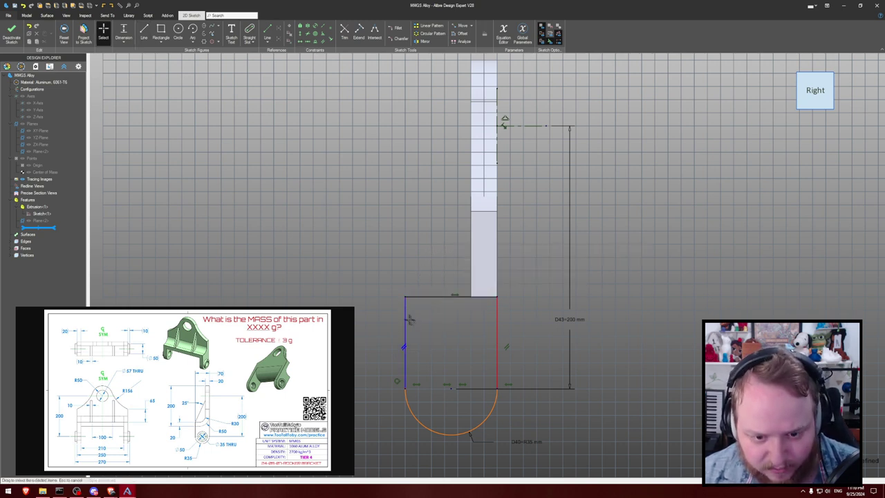
- Test the profile's freedom by moving its side line, and constrain the hole-centre reference line horizontal
drag(405, 374, 412, 403)
key(h)
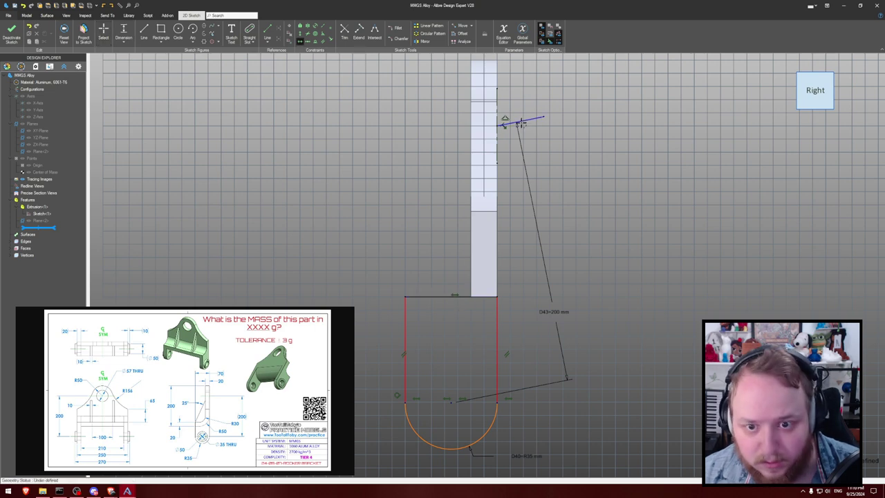
click(517, 122)
key(Escape)
- Extrude the closed side lug profile to a depth of 20 mm
middle_drag(583, 224, 570, 230)
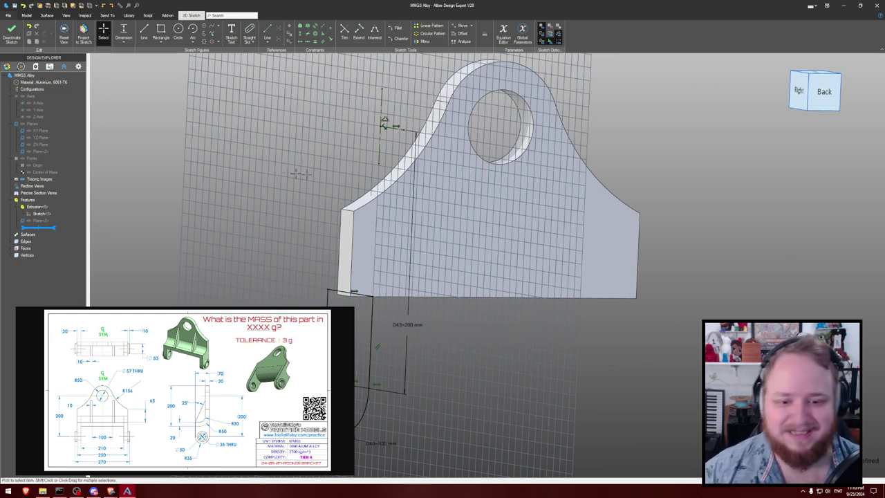
key(e)
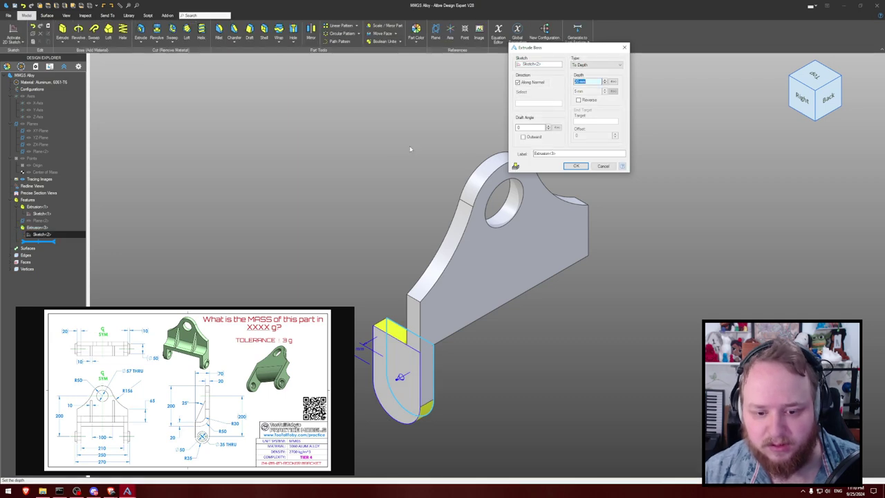
click(576, 166)
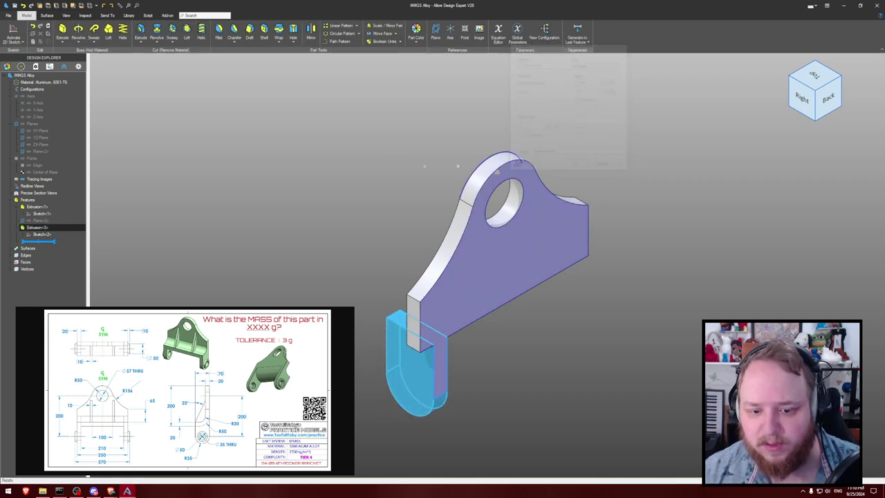
mouse_move(369, 163)
middle_down()
mouse_move(359, 150)
mouse_move(369, 159)
mouse_move(362, 157)
middle_up()
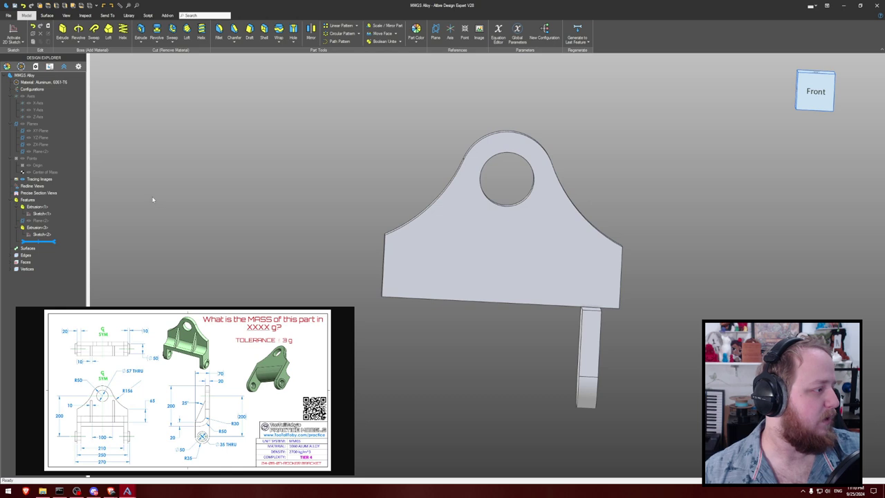
- Review the side lug extrusion's depth and direction settings, and inspect the lug's position against the plate
click(58, 232)
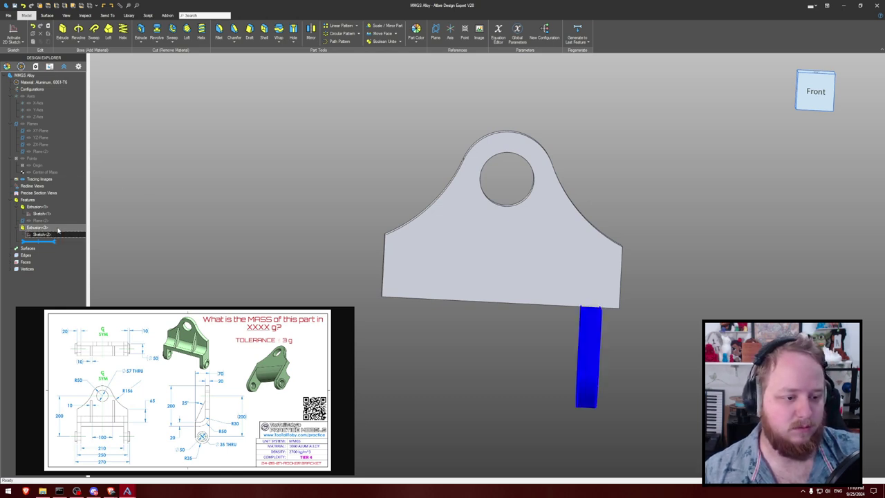
right_click(58, 230)
click(76, 232)
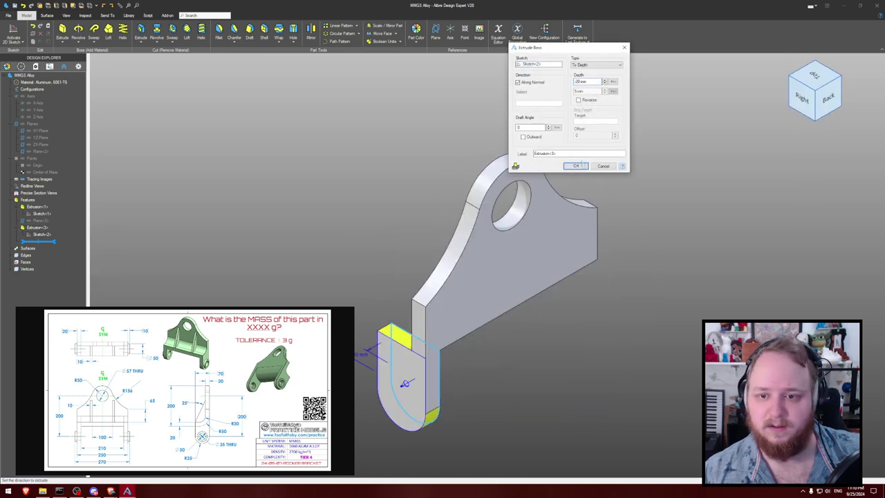
click(576, 166)
middle_drag(472, 152, 436, 132)
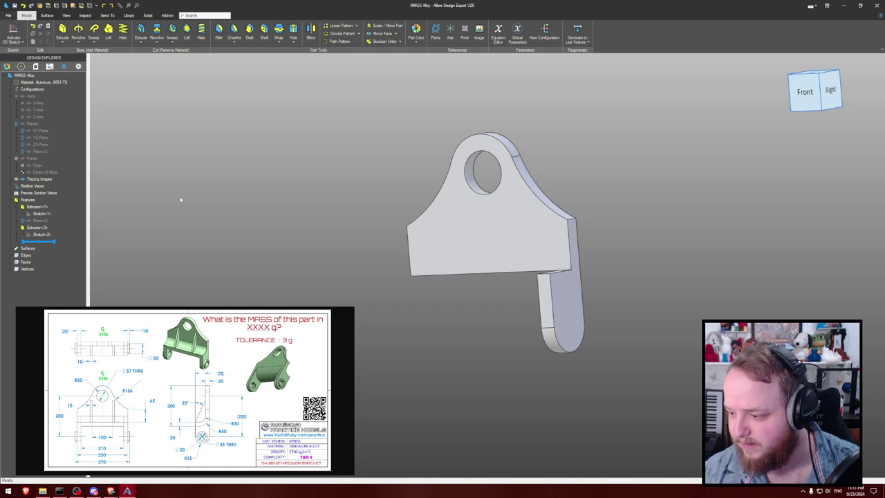
- Delete the side lug extrusion together with its sketch and the offset plane
click(51, 228)
key(Delete)
click(54, 228)
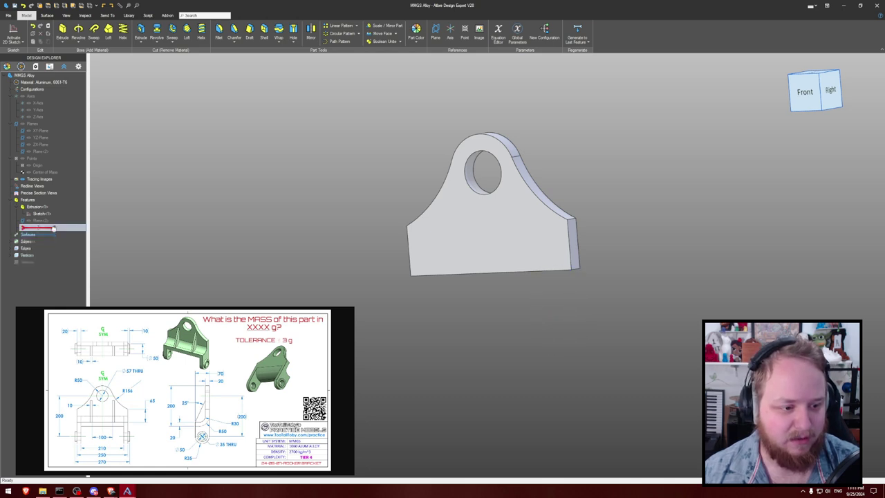
key(Delete)
click(53, 221)
key(Delete)
- Try a reference plane with zero offset on the plate's narrow end face
click(436, 31)
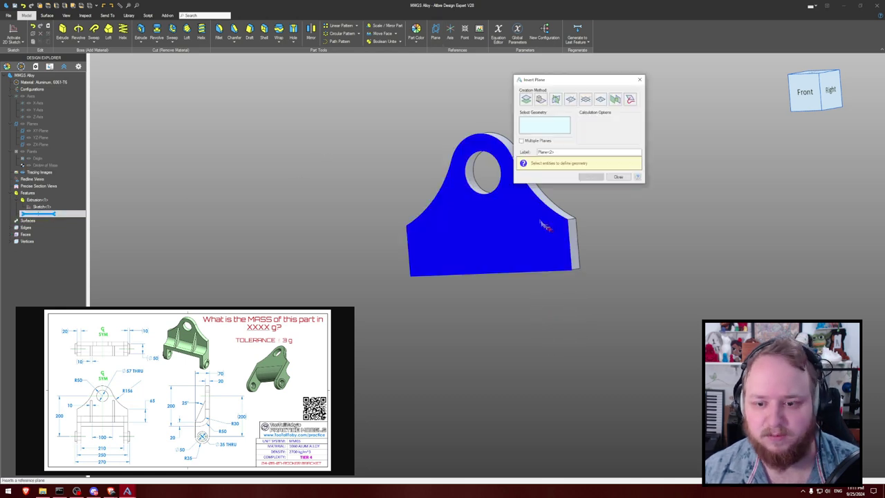
click(573, 243)
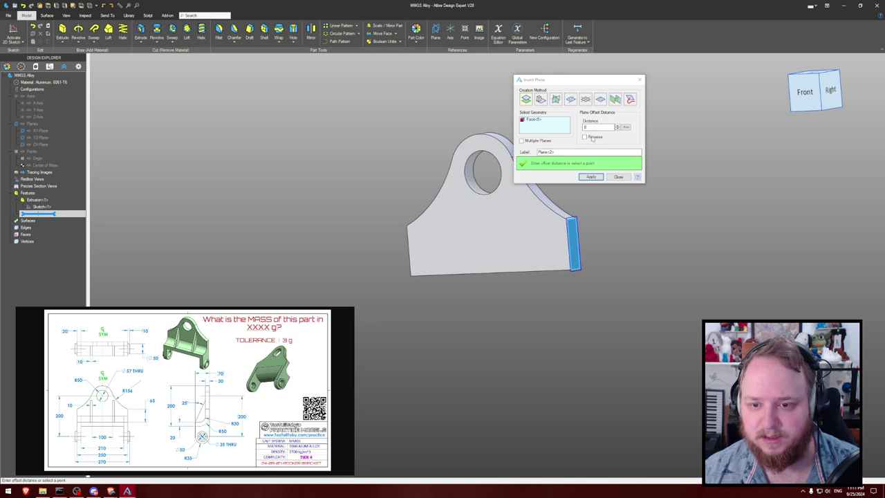
click(591, 177)
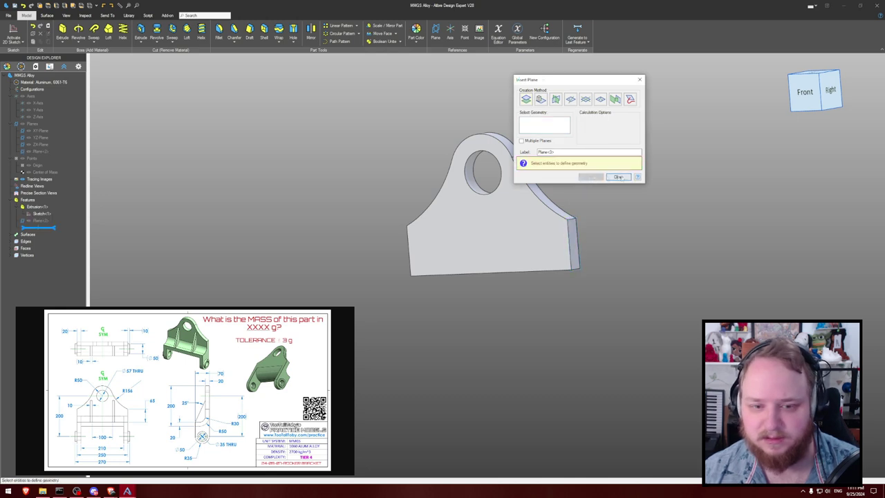
click(618, 177)
click(49, 222)
key(Delete)
- Sketch on the plate's narrow end face a horizontal line from its bottom corner, with vertical lines about 73 mm long down from both ends
click(12, 31)
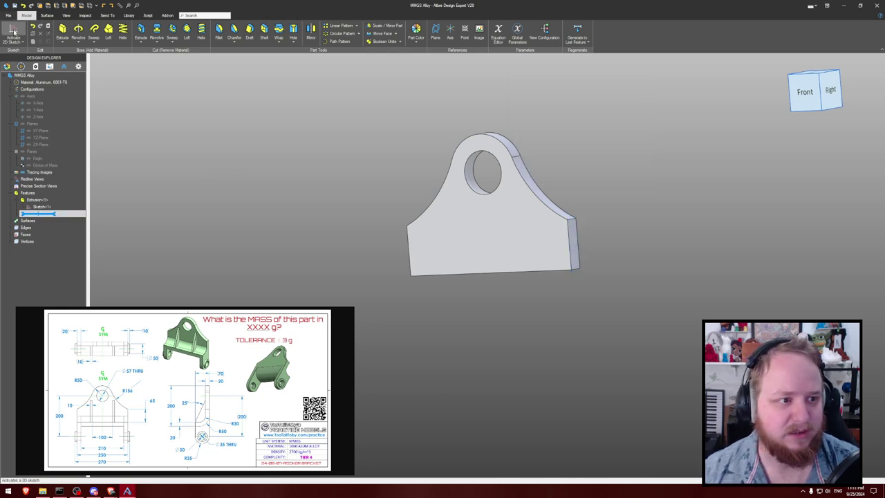
click(574, 243)
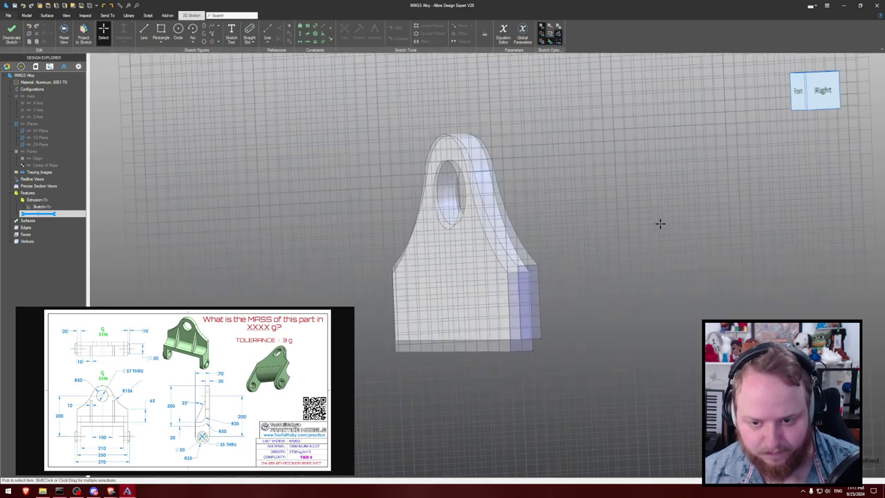
key(l)
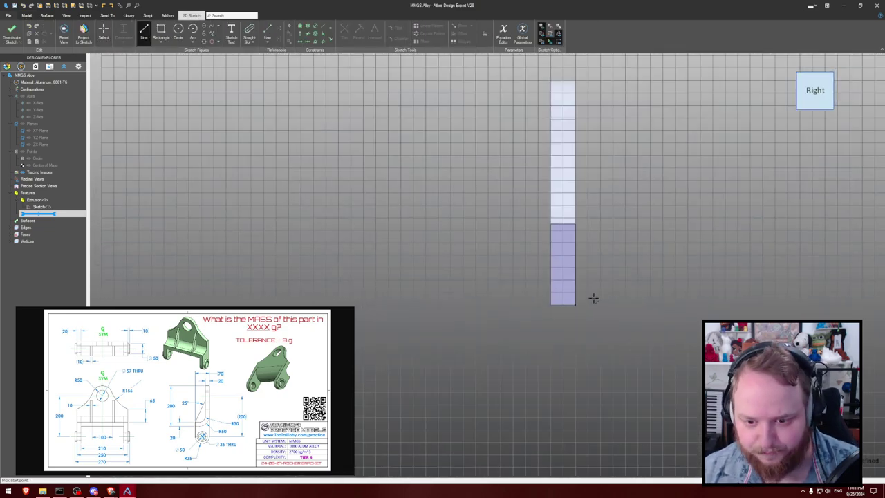
middle_drag(576, 305, 573, 254)
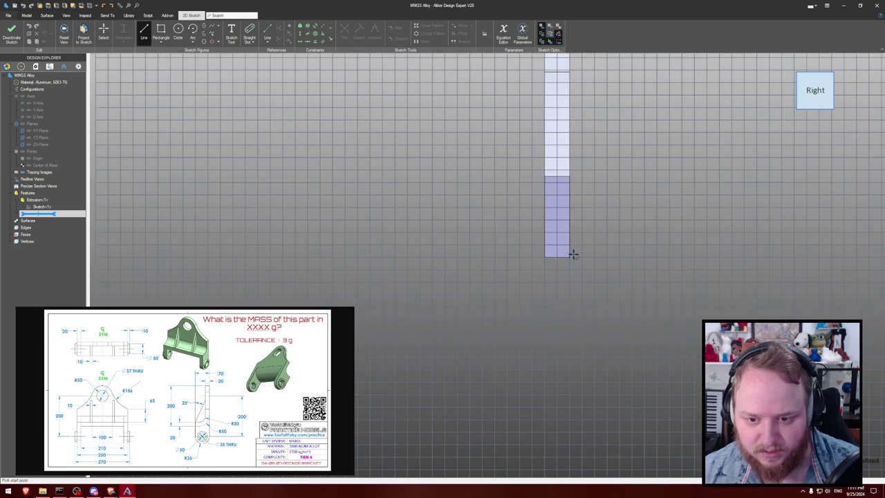
click(569, 257)
click(484, 257)
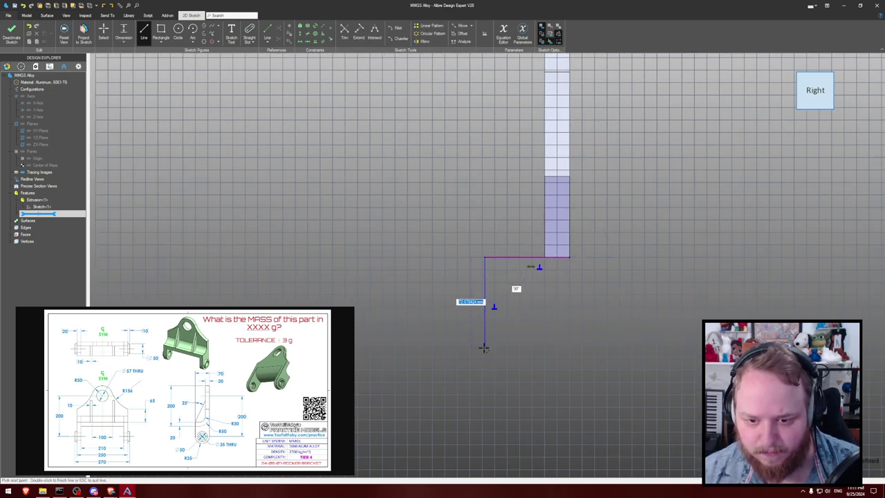
click(483, 347)
key(Escape)
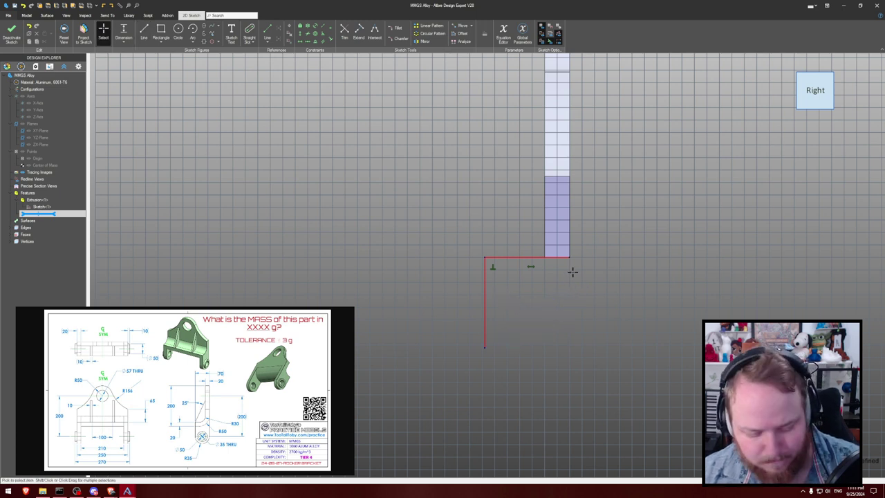
click(569, 258)
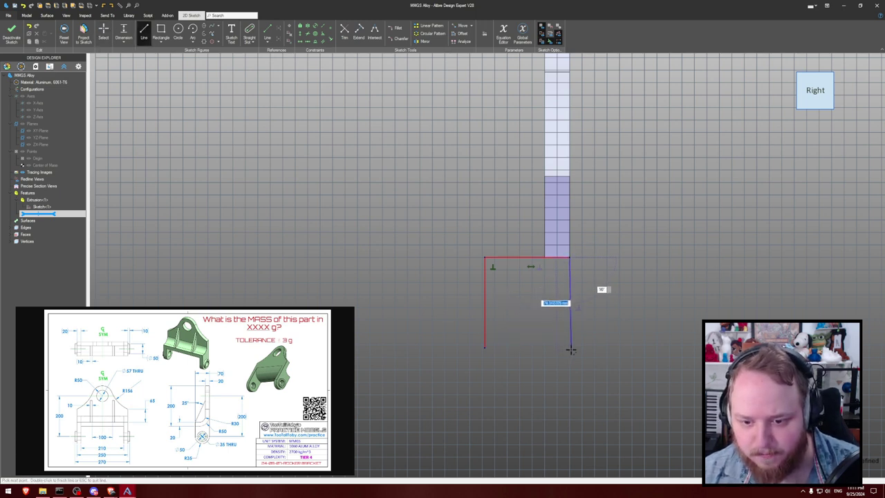
click(568, 349)
key(Escape)
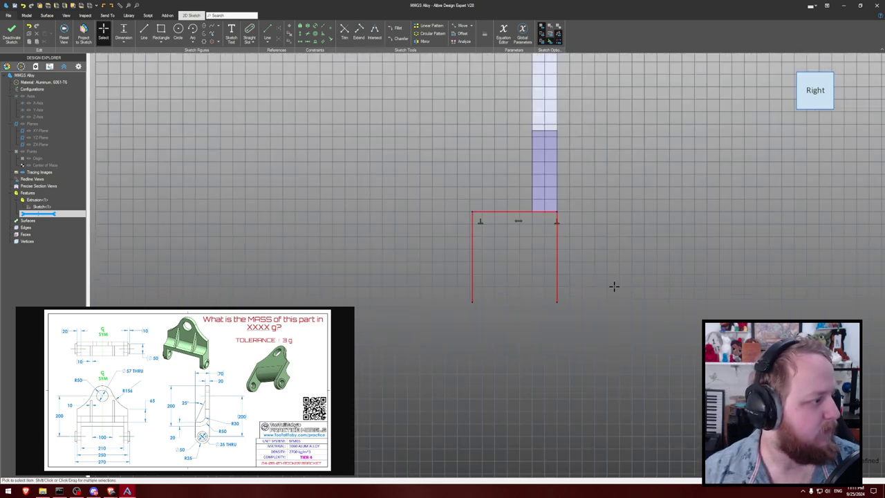
- Dimension the profile's horizontal top line as 70 mm
key(d)
click(518, 212)
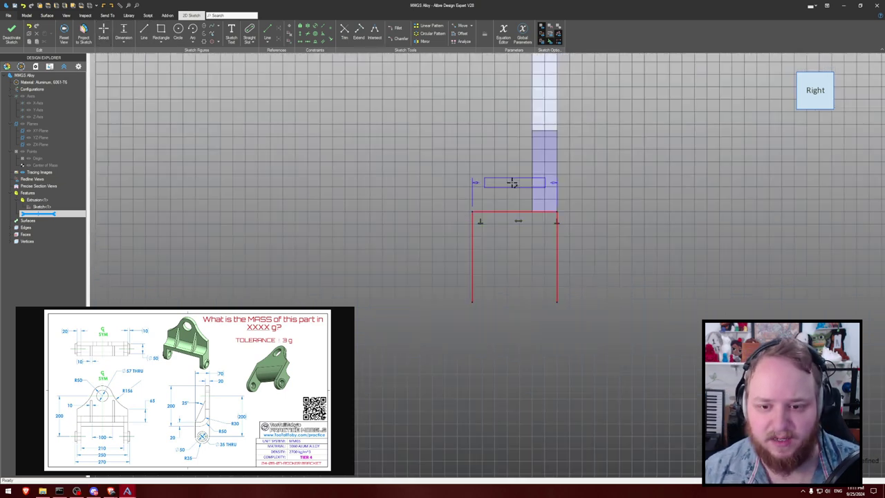
click(513, 181)
text(70)
key(Return)
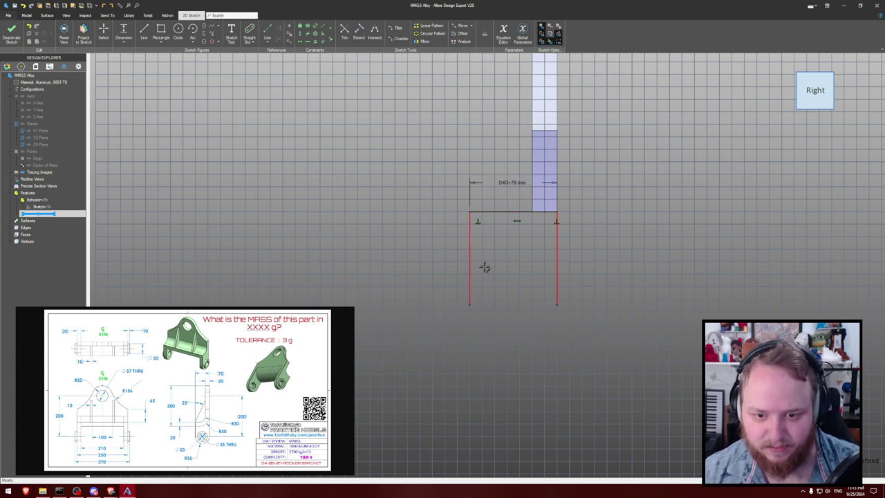
- Close the bottom of the profile with a tangent semicircular arc between the two vertical lines' lower ends
key(a)
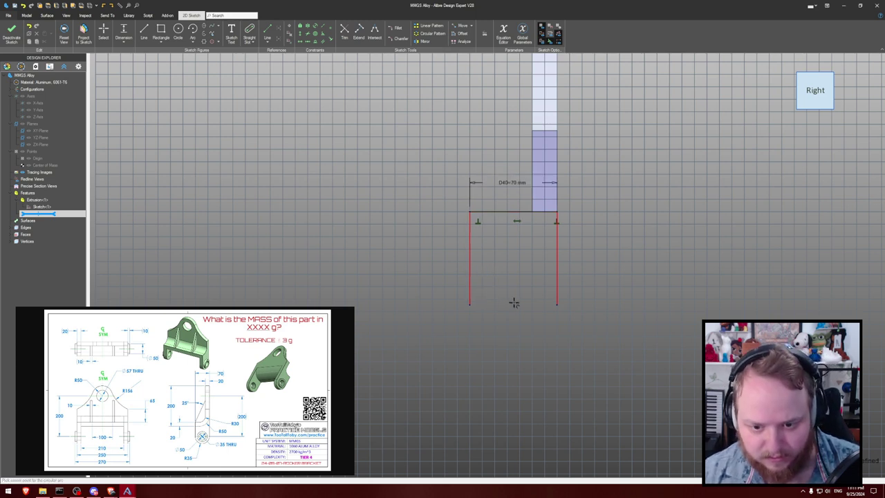
click(470, 304)
click(556, 304)
click(513, 349)
key(Escape)
- Project the edge of the plate's large hole into the sketch as a reference figure
middle_drag(612, 239, 569, 306)
scroll(581, 288, down, 2)
scroll(575, 262, up, 1)
middle_drag(561, 251, 566, 245)
key(p)
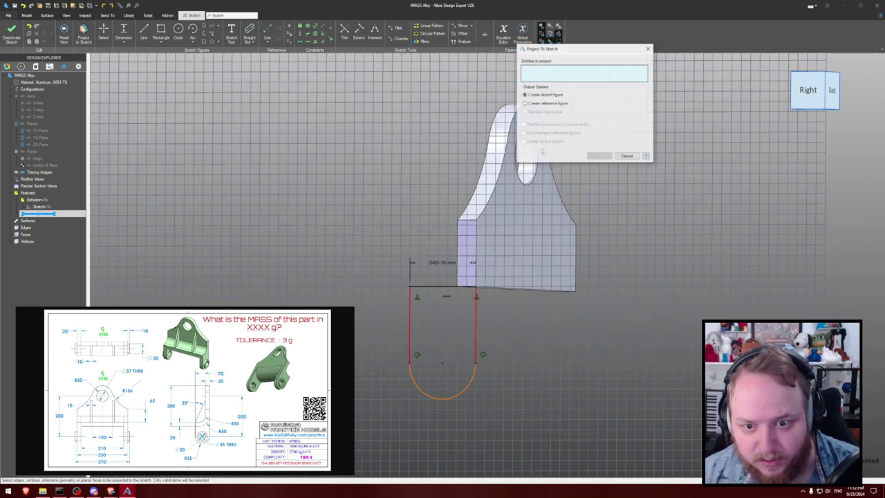
click(535, 173)
click(543, 103)
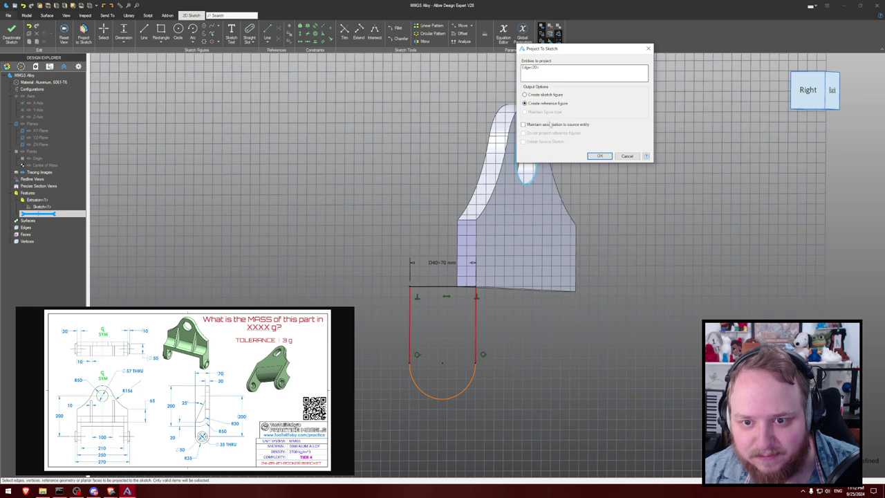
click(605, 153)
- Draw a horizontal reference line outward from the midpoint of the projected hole edge
middle_drag(622, 151, 626, 153)
key(o)
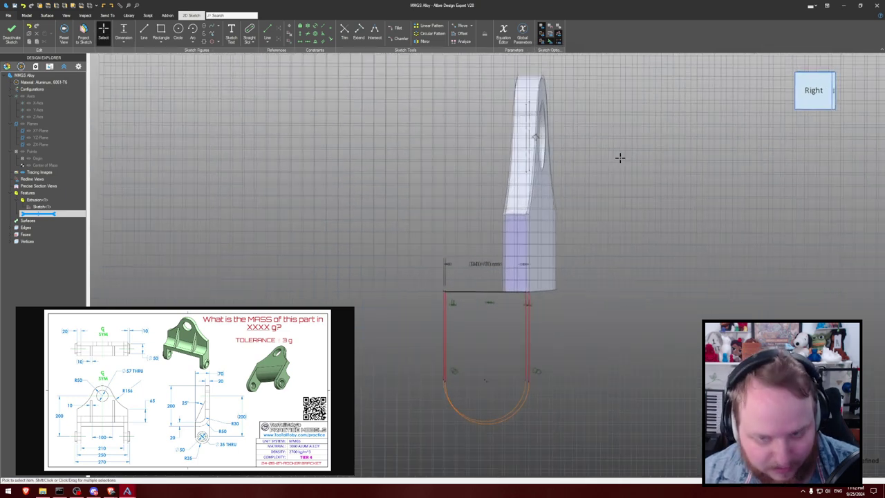
key(ctrl+shift+n)
key(l)
click(536, 125)
click(594, 126)
key(Escape)
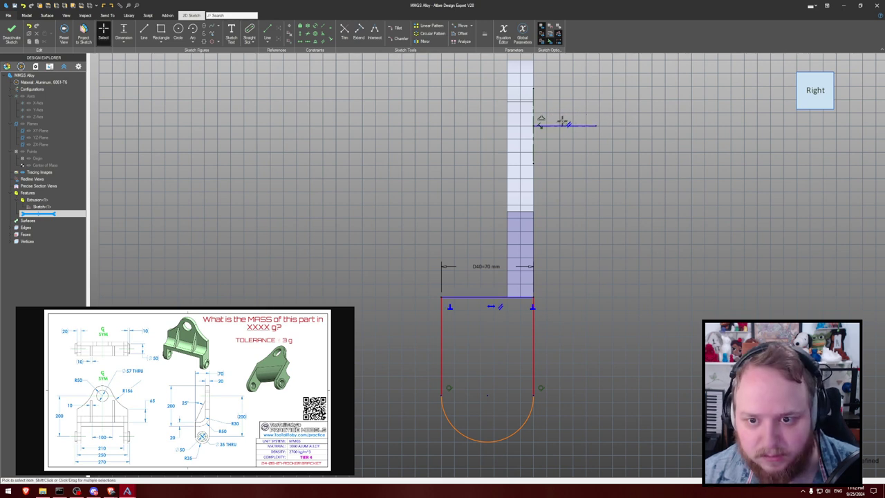
- Dimension the vertical distance from the horizontal reference line to the bottom arc's centre as 200 mm
key(l)
click(596, 126)
click(487, 395)
click(634, 285)
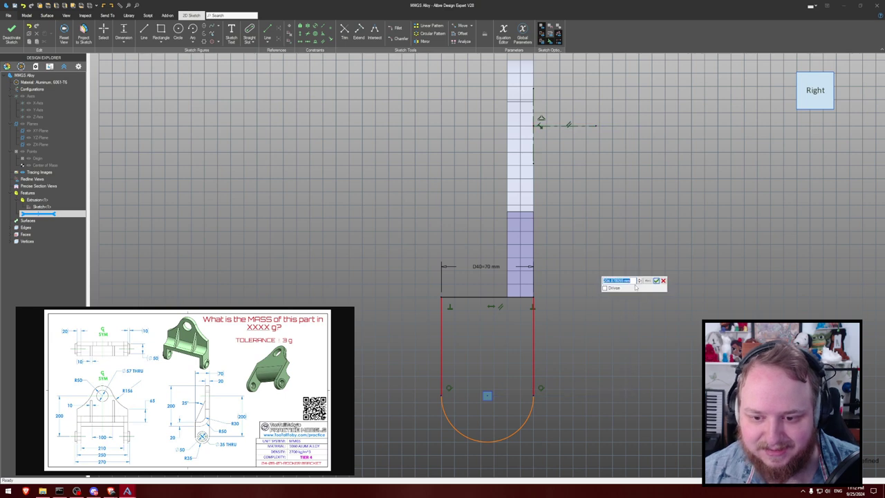
text(200)
key(Return)
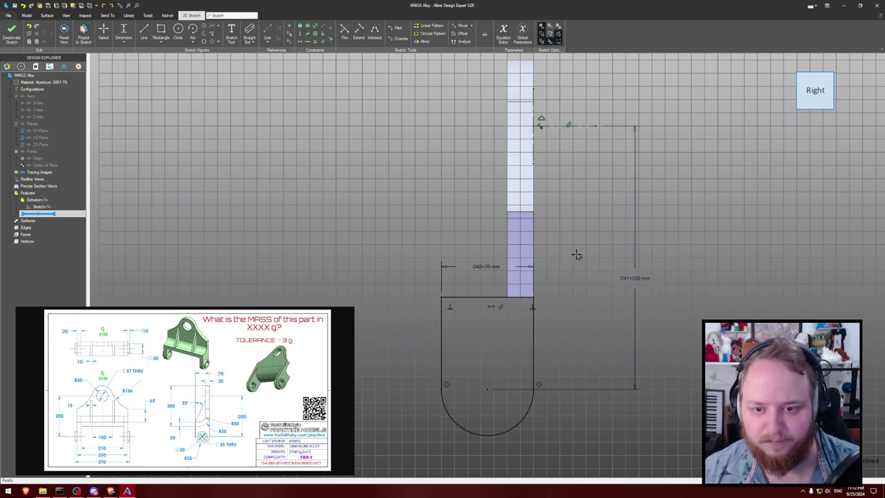
- Extrude the rounded lug profile as a boss up to the plate's opposite end face
scroll(575, 249, down, 1)
middle_drag(574, 246, 594, 249)
scroll(484, 229, down, 1)
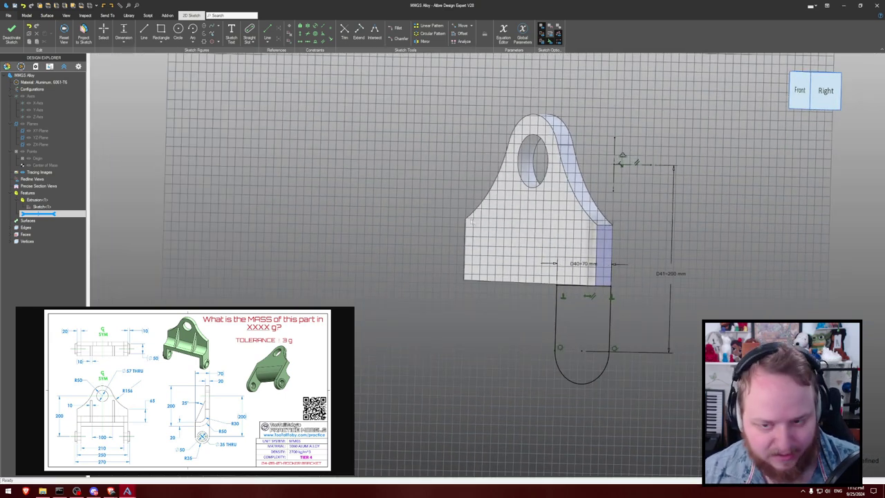
key(e)
click(589, 65)
click(586, 91)
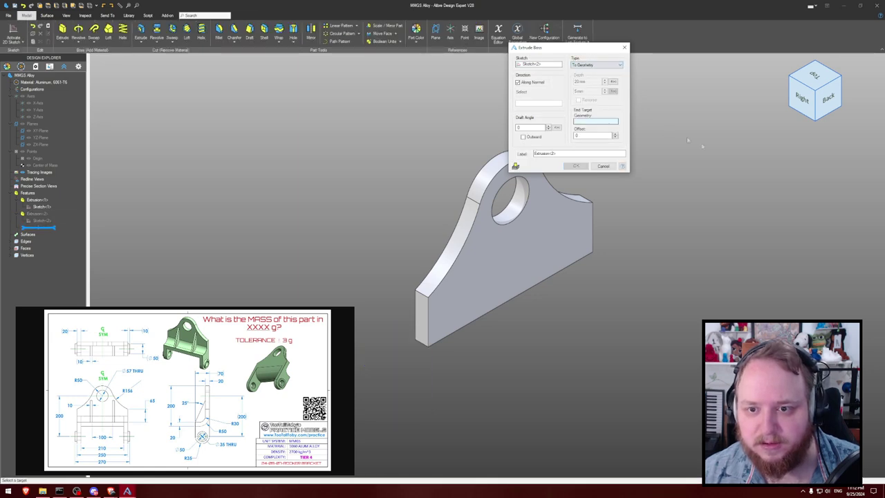
middle_drag(667, 131, 591, 219)
click(577, 231)
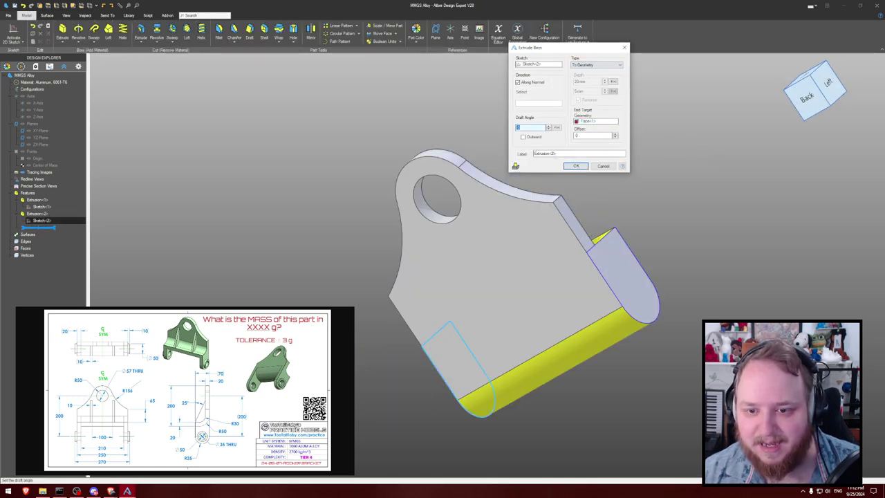
click(576, 166)
- Start a sketch on the YZ plane and draw a 50 mm diameter circle near the lug's rounded end
middle_drag(659, 166, 587, 185)
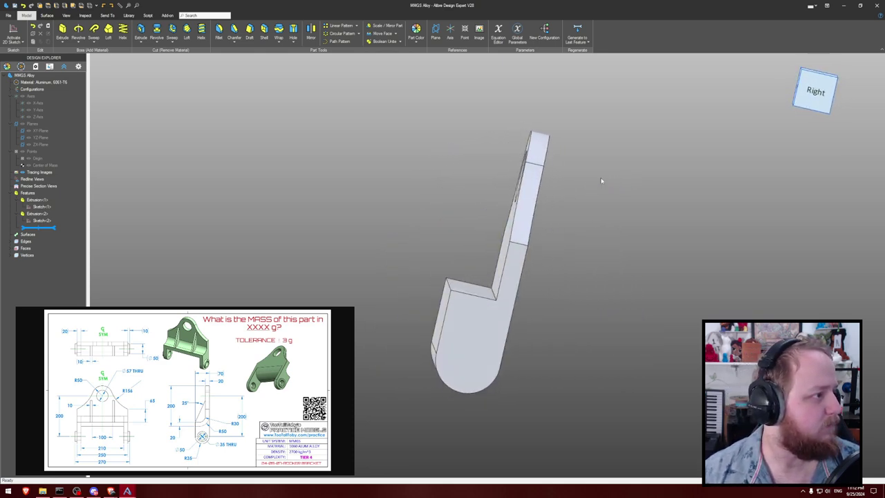
mouse_move(395, 195)
middle_down()
mouse_move(416, 200)
mouse_move(405, 199)
middle_up()
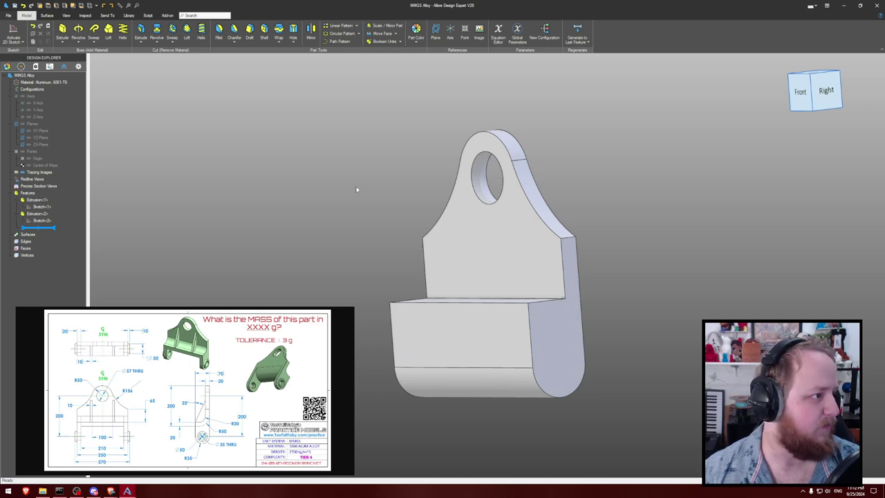
key(ctrl+shift+p)
middle_drag(357, 188, 350, 182)
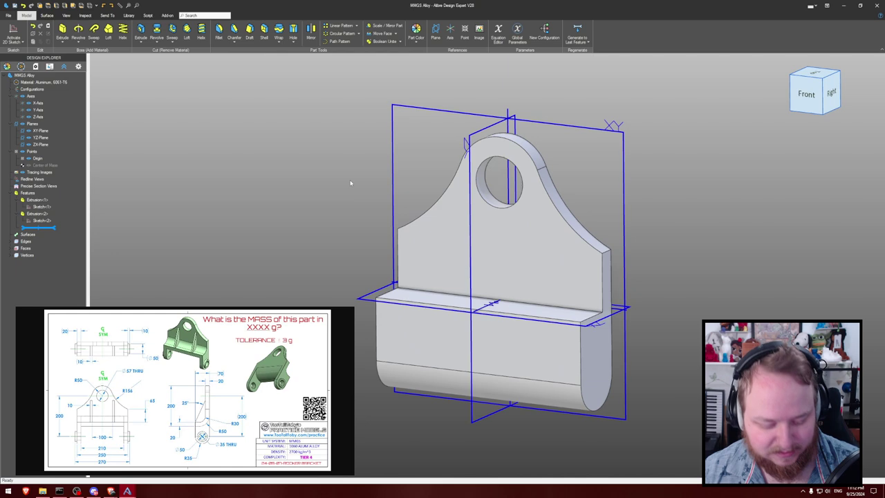
click(488, 130)
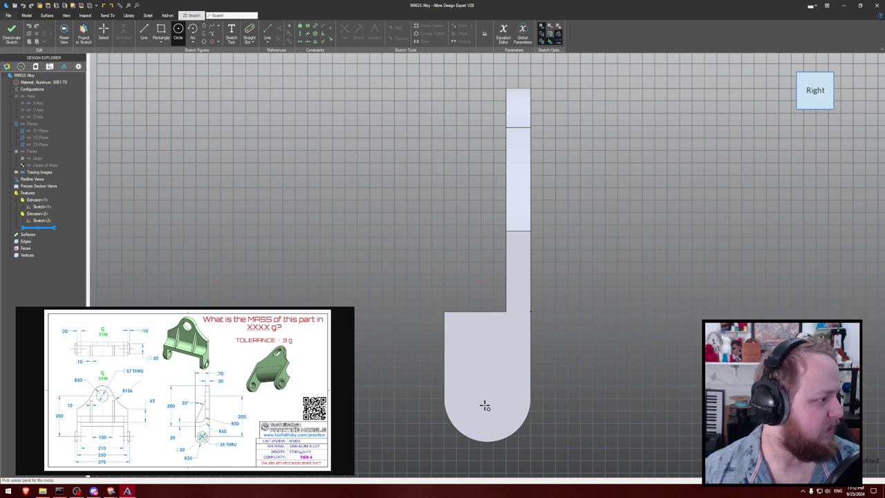
click(485, 406)
text(50)
key(Return)
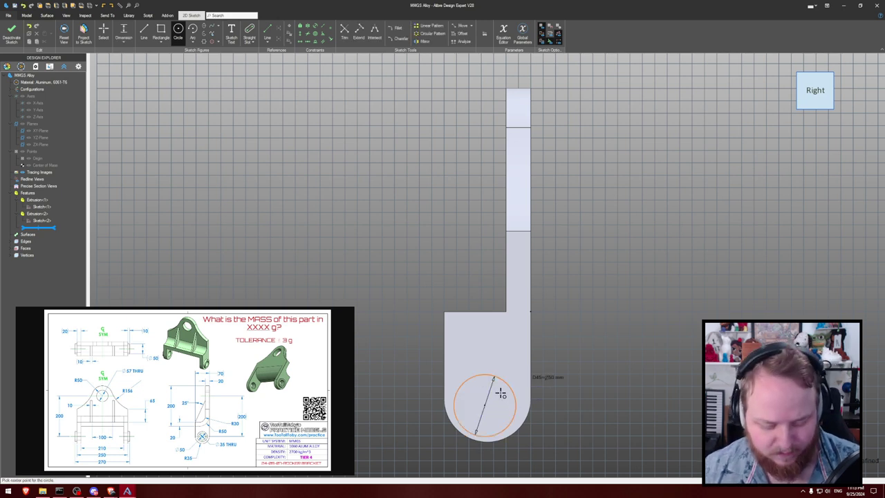
- Constrain the 50 mm circle concentric with the lug's rounded edge
key(Escape)
key(o)
click(512, 424)
click(518, 432)
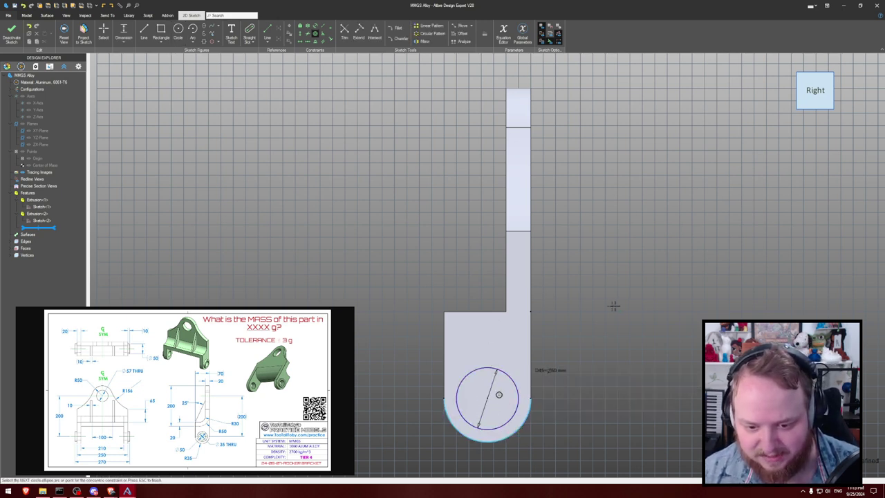
key(Escape)
- Extrude the 50 mm circle as a mid-plane boss with a depth of 250 mm
key(e)
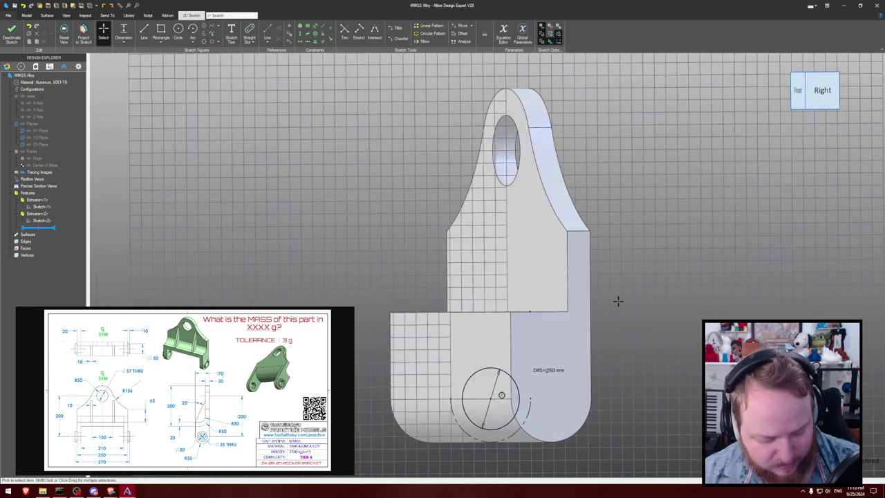
key(e)
click(585, 65)
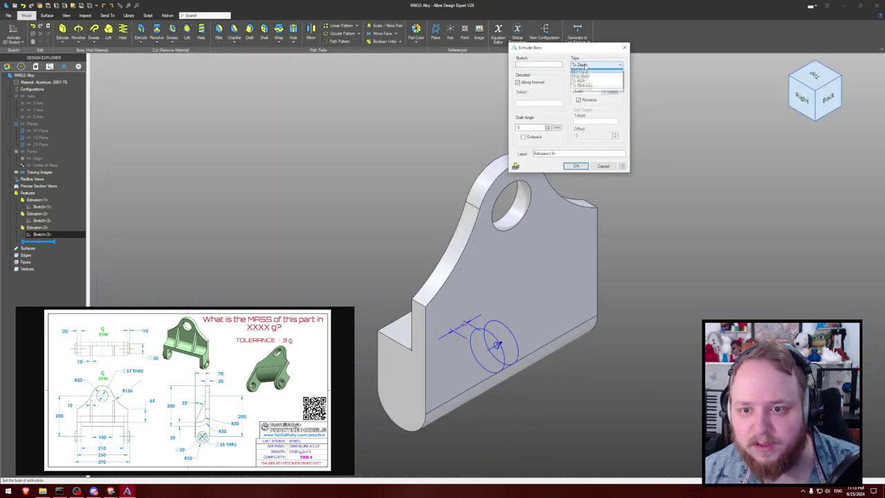
click(587, 75)
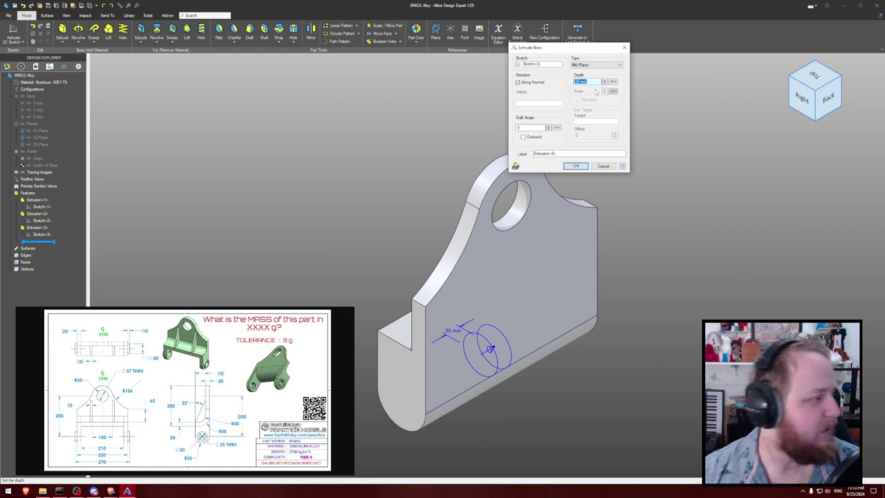
key(Return)
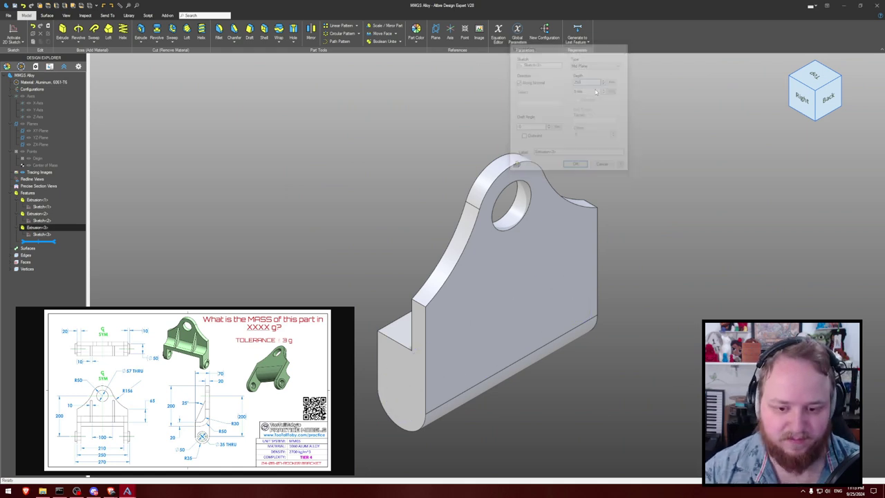
- Edit the cylindrical boss extrusion and set its mid-plane depth to 270 mm
right_click(55, 229)
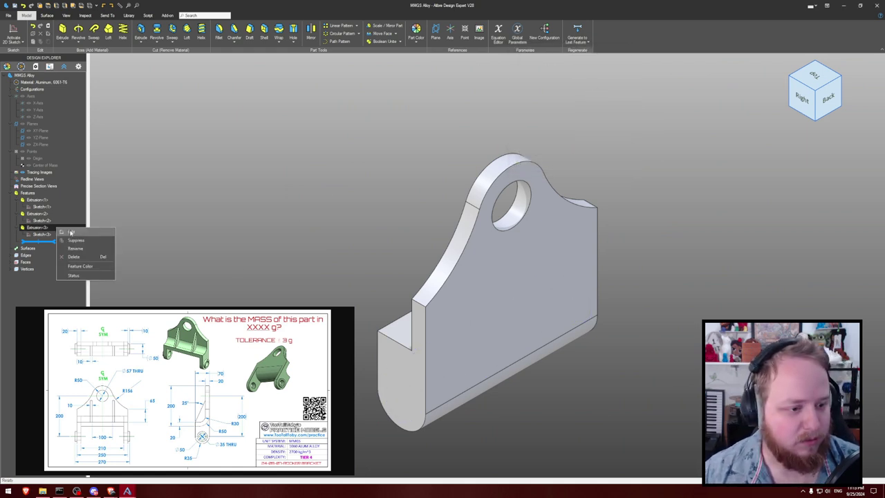
click(73, 240)
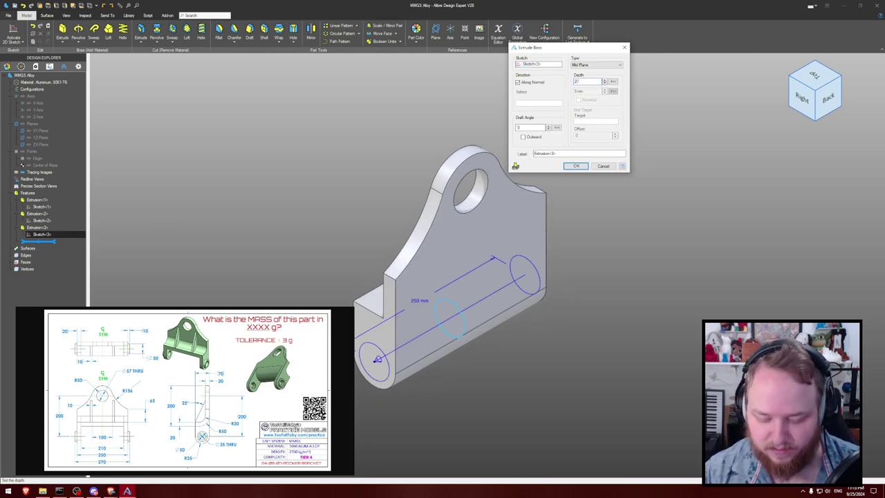
text(0)
key(Return)
- Start a sketch on the cylindrical boss's end face and draw a 35 mm diameter circle
click(365, 132)
middle_drag(364, 131, 382, 130)
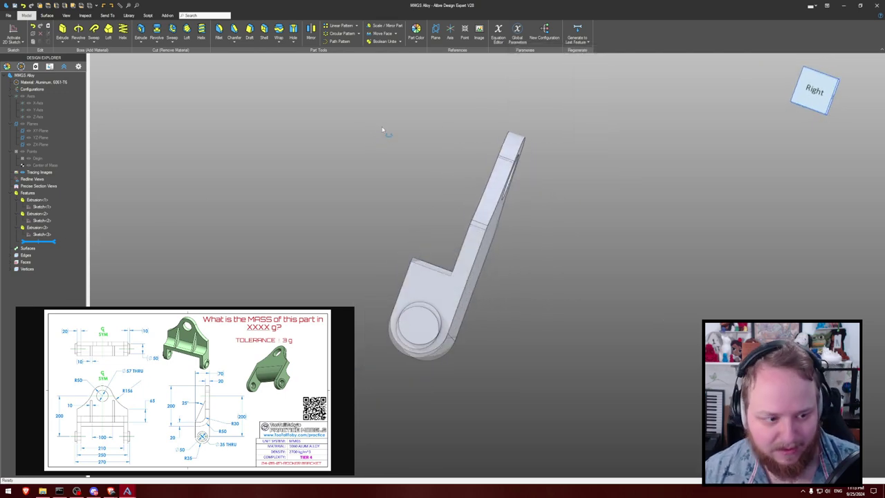
click(420, 323)
key(s)
key(c)
click(420, 323)
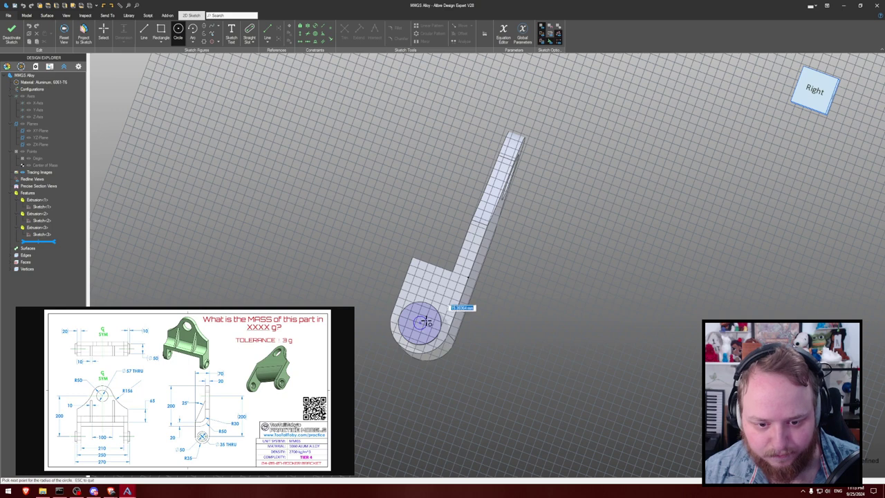
text(35)
key(Return)
- Constrain the 35 mm circle concentric with the boss's circular edge
key(o)
scroll(457, 338, up, 2)
click(409, 295)
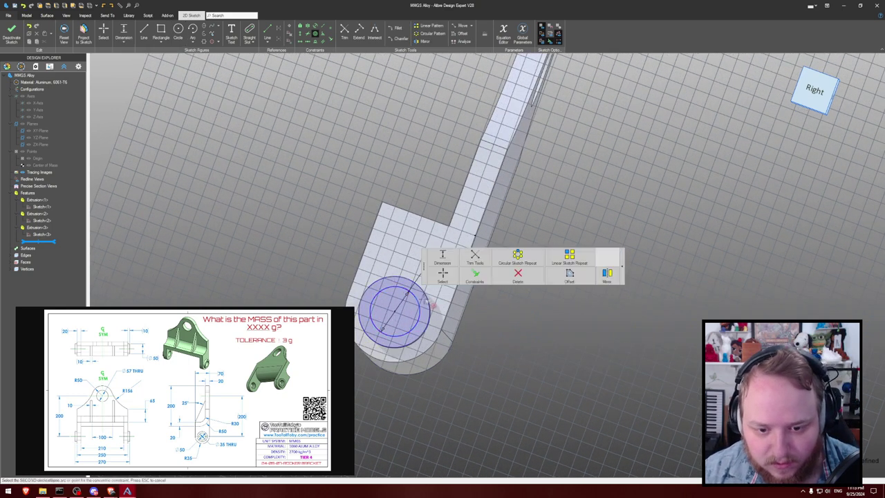
click(431, 304)
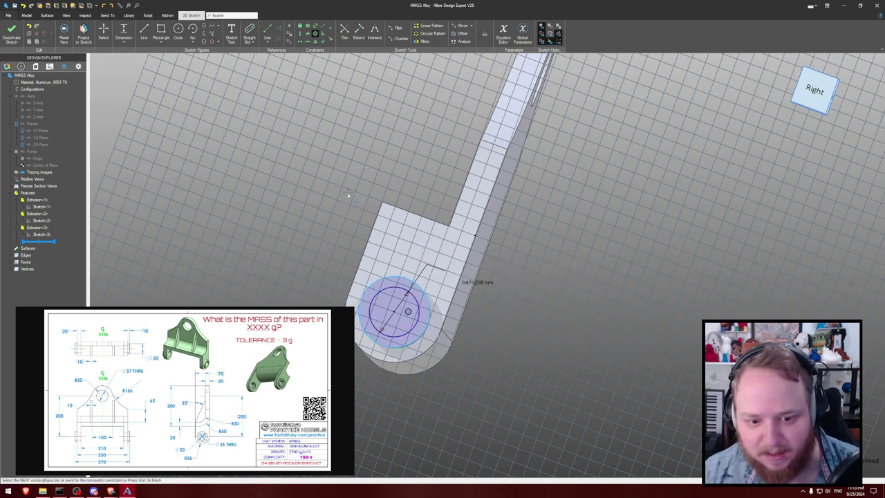
middle_drag(348, 192, 342, 192)
key(Escape)
key(Escape)
- Cut the 35 mm circle 270 mm deep through the cylindrical boss
key(x)
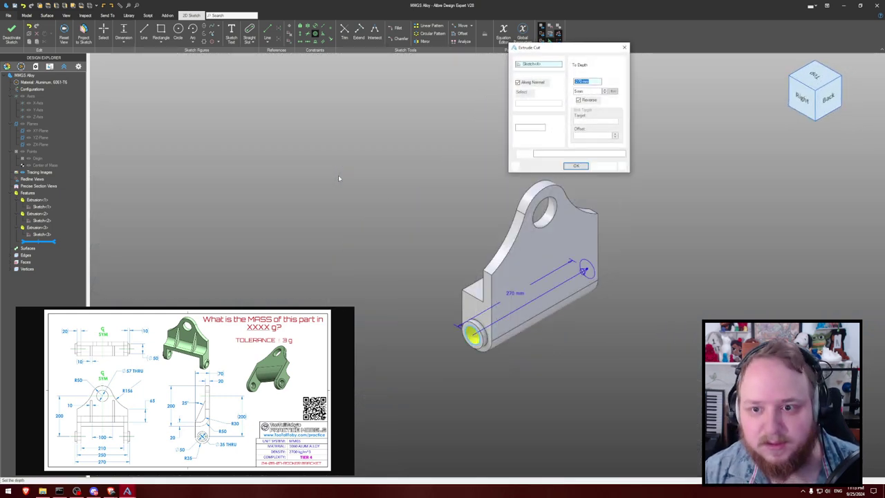
key(Return)
key(Escape)
- Start a sketch on the XY plane and draw a centre rectangle about 217 mm wide over the lower block
middle_drag(338, 176, 369, 179)
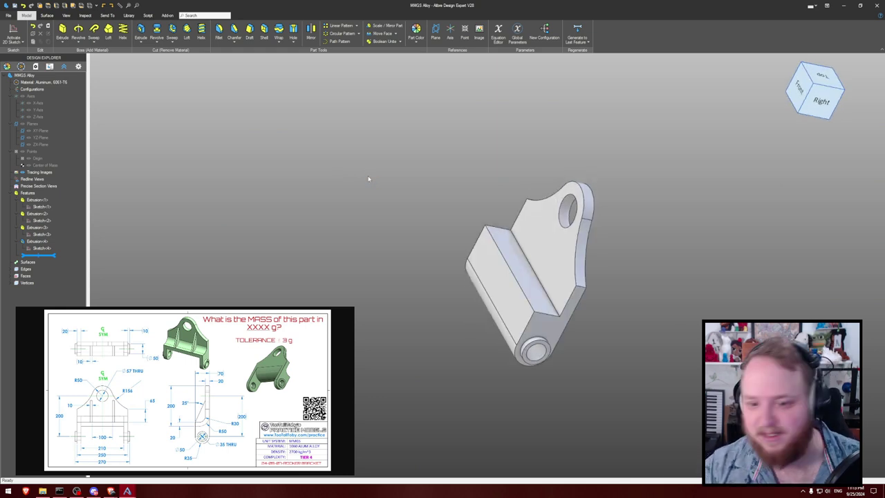
middle_drag(369, 179, 372, 175)
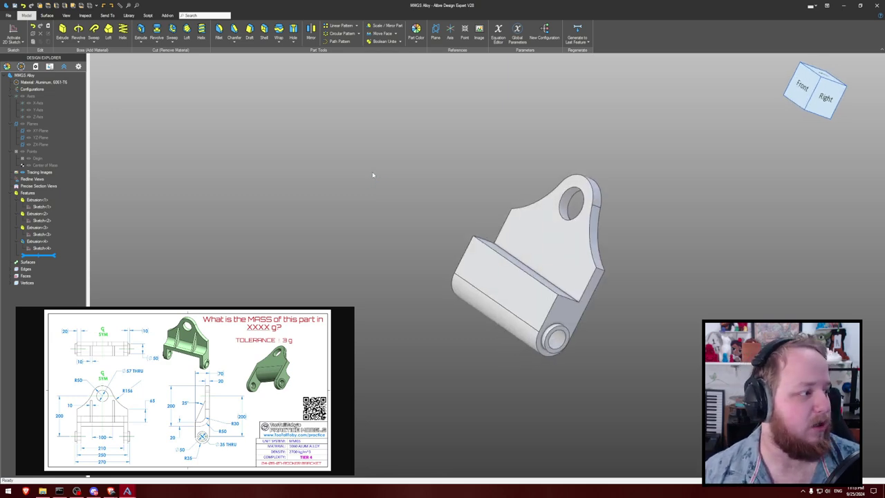
mouse_move(382, 187)
middle_down()
mouse_move(401, 191)
mouse_move(393, 194)
middle_up()
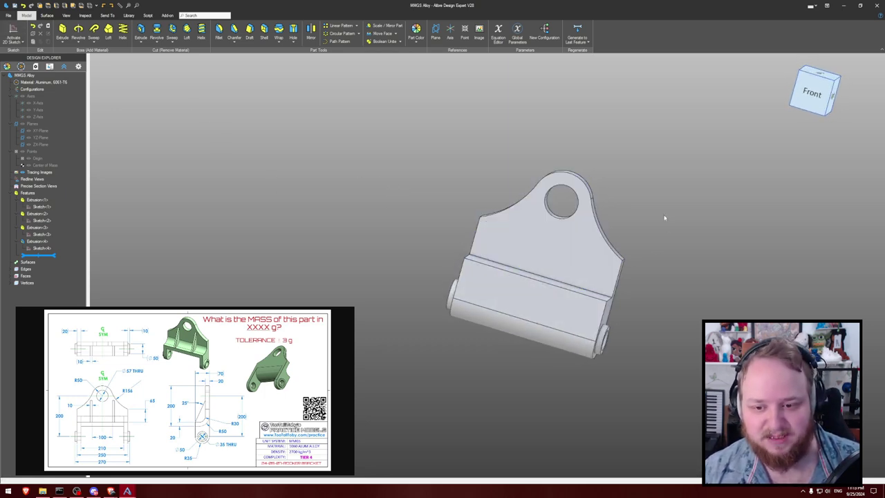
key(ctrl+k)
click(651, 185)
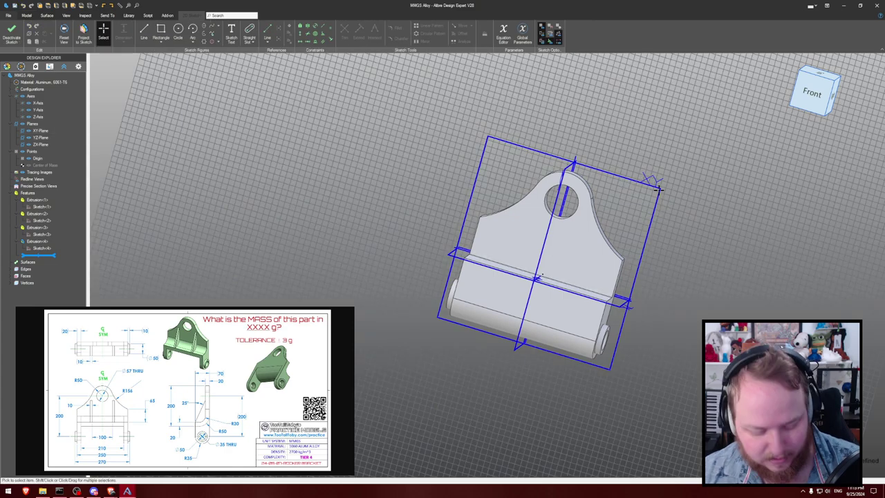
scroll(669, 201, down, 3)
scroll(669, 185, up, 2)
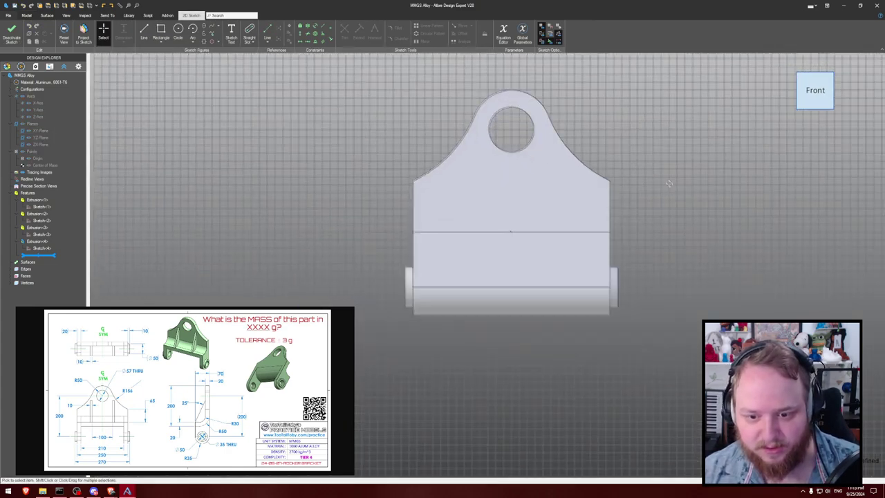
key(l)
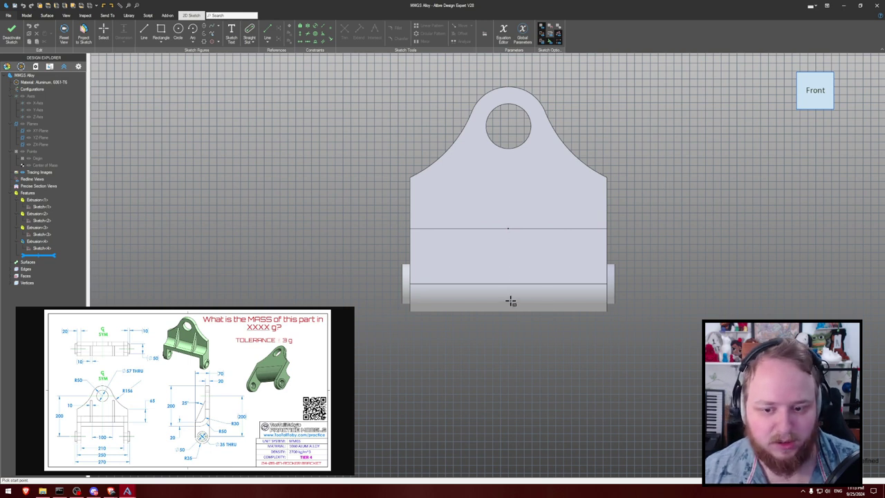
click(508, 275)
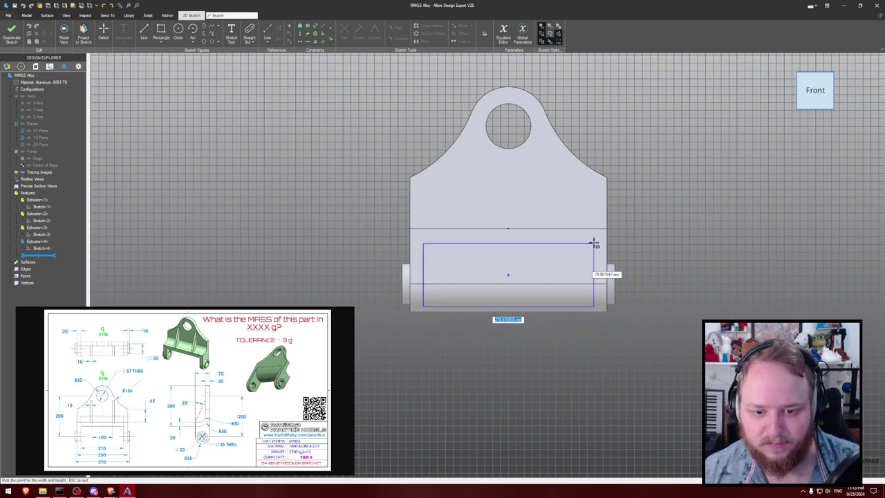
click(594, 237)
key(Escape)
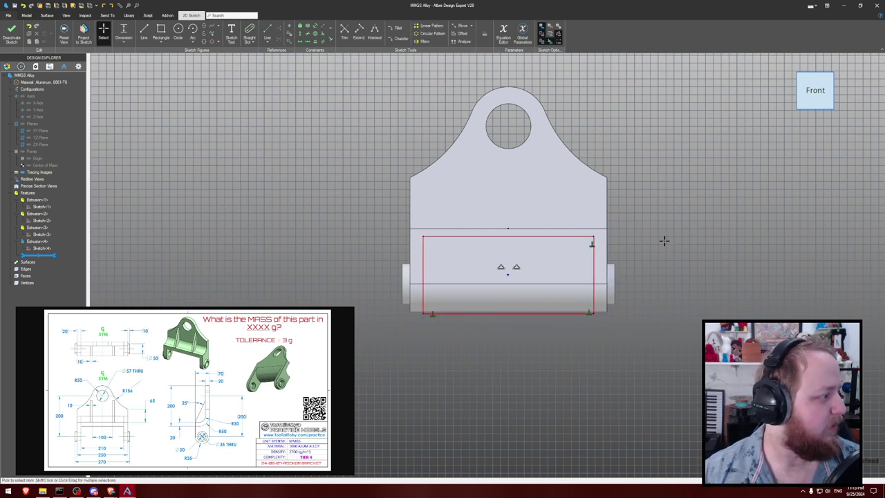
- Dimension the rectangle's bottom side as 210 mm
key(d)
click(546, 313)
click(546, 349)
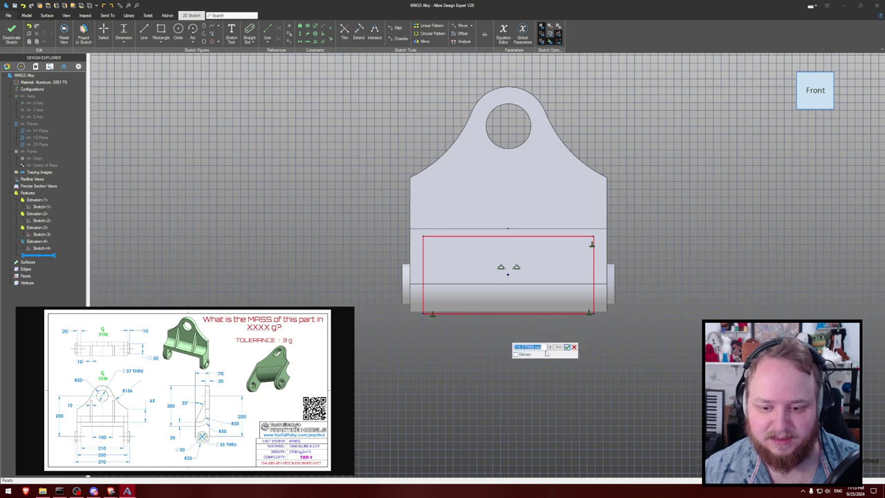
text(210)
key(Return)
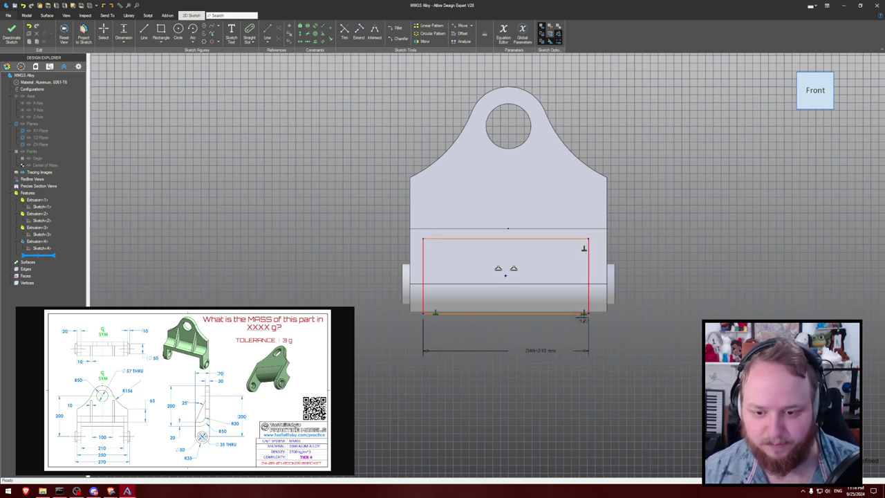
- Move the rectangle's lower corner and constrain its top side horizontal
key(Escape)
mouse_move(589, 314)
mouse_down()
mouse_move(591, 338)
mouse_move(573, 319)
mouse_up()
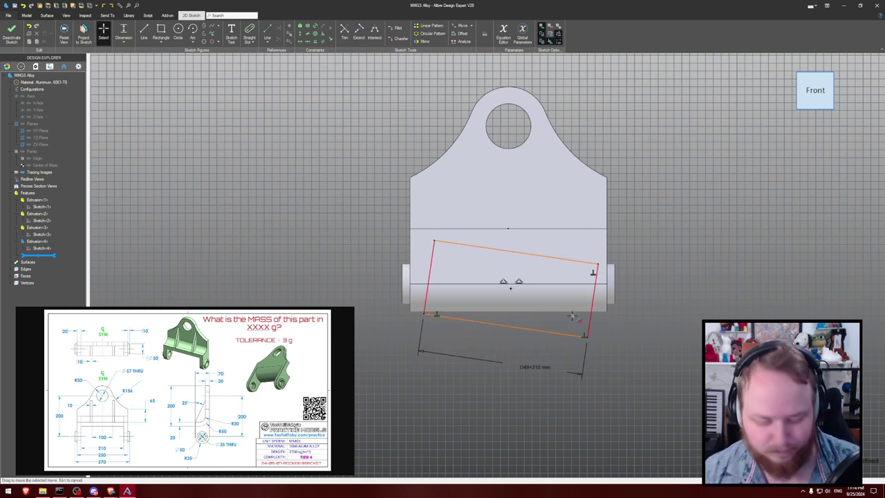
click(541, 255)
key(h)
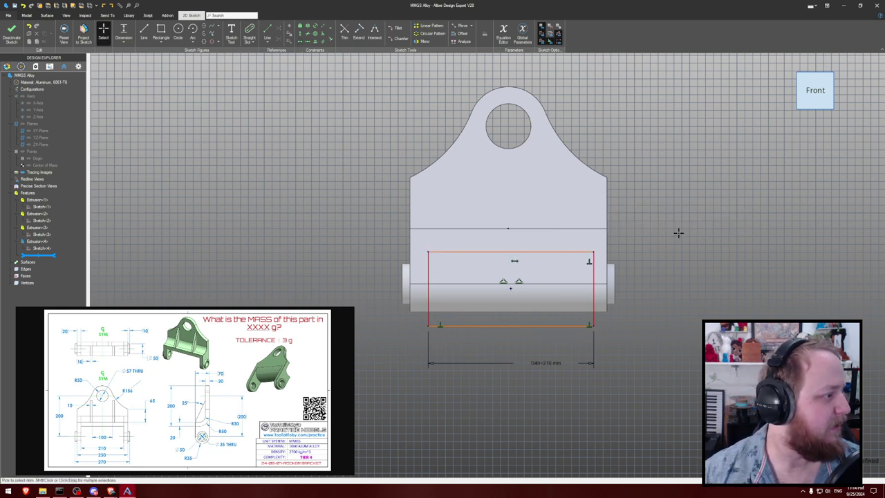
- Dimension the distance from the rectangle's top side to the block's upper edge as 20 mm
key(d)
click(545, 252)
click(545, 229)
text(20)
key(Return)
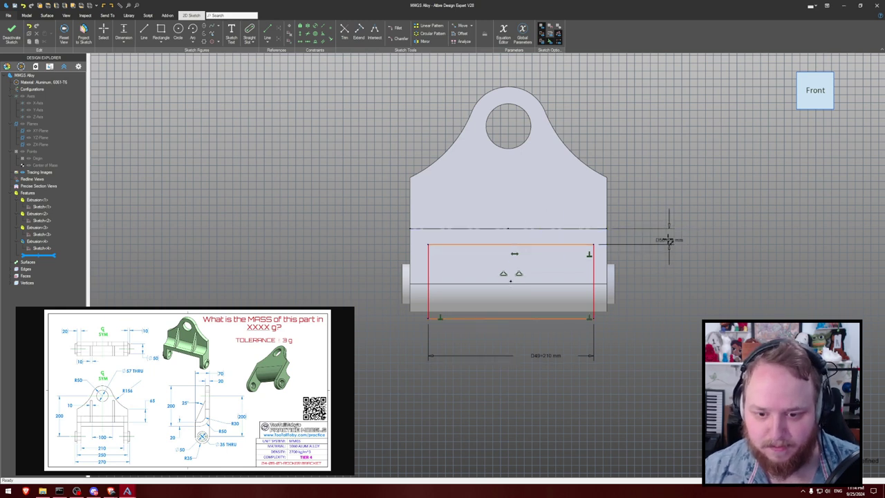
- Extend the rectangle below the block's lower edge and constrain its top corners centred about the block's upper-edge midpoint
key(Escape)
drag(593, 319, 591, 354)
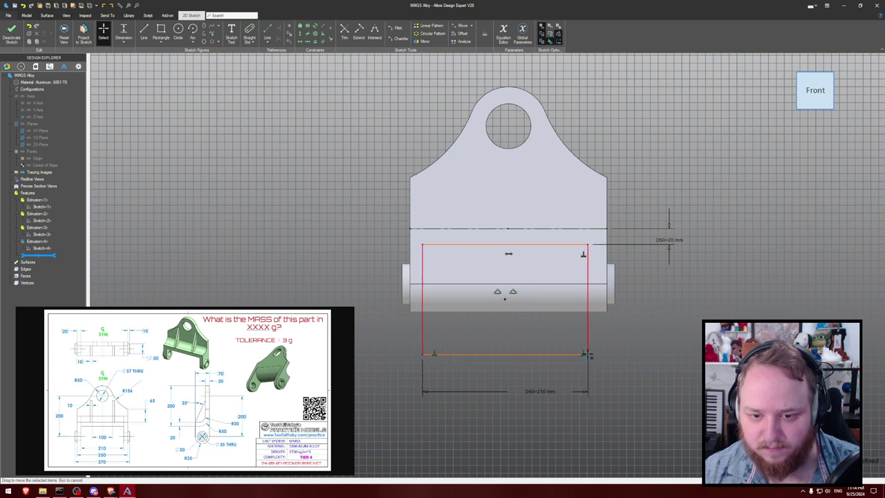
click(301, 43)
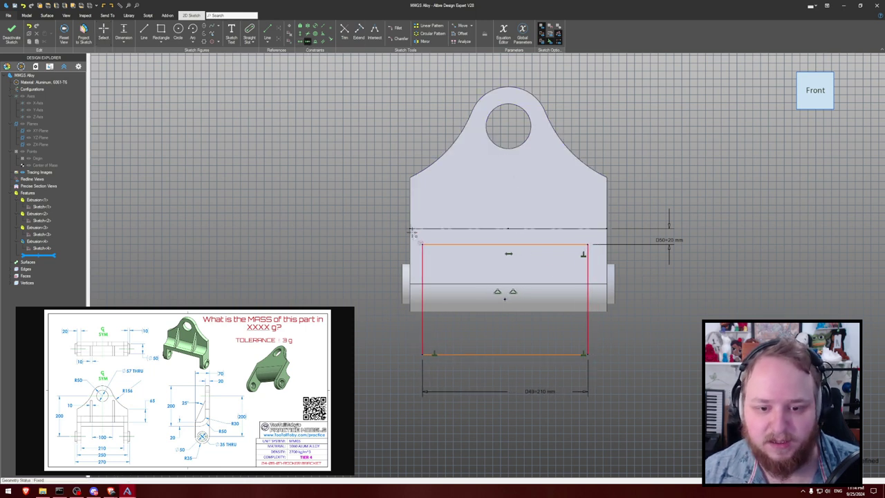
click(422, 244)
click(586, 244)
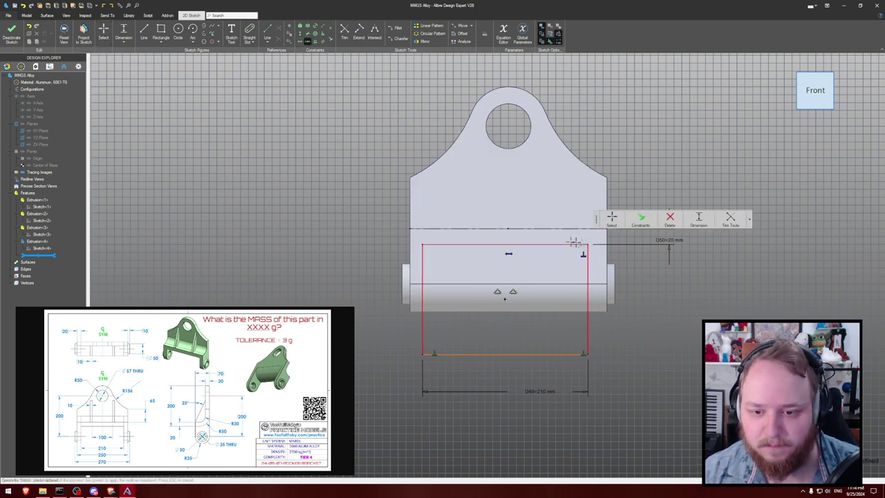
click(509, 229)
key(Escape)
drag(425, 354, 427, 336)
scroll(457, 317, up, 2)
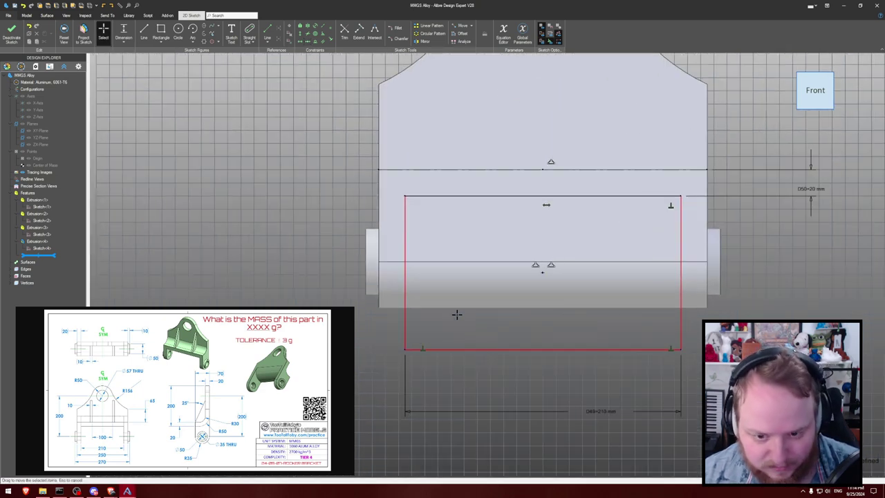
- Dimension the length of the rectangle's vertical side, accepting its drawn value
scroll(448, 300, down, 1)
key(d)
click(409, 252)
click(318, 264)
key(Return)
- Cut-extrude the rectangle through the lower block to leave the two side lugs
scroll(284, 204, down, 1)
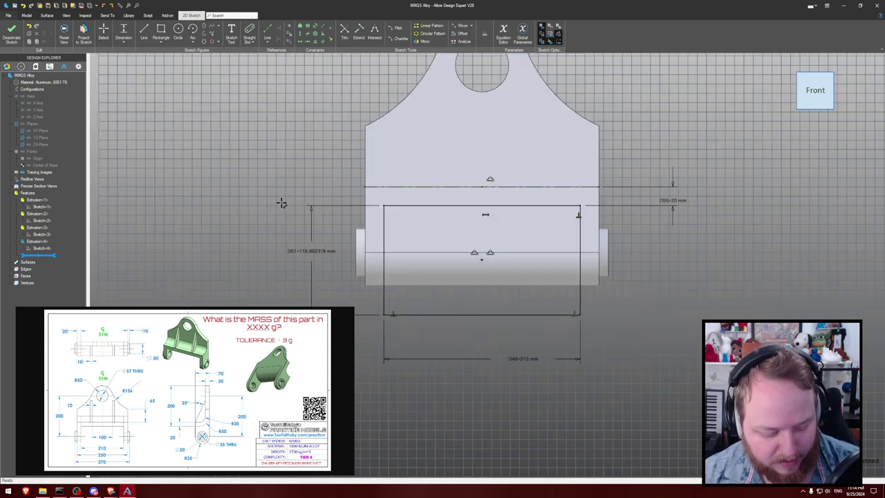
key(e)
key(Return)
middle_drag(309, 186, 338, 184)
key(Escape)
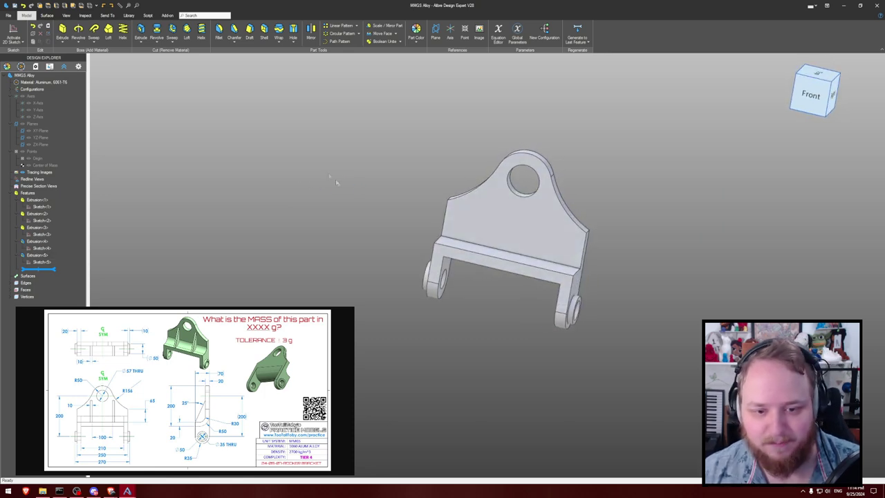
- Fillet the inner edge where the front ledge meets the upright plate with a 30 mm radius
key(f)
scroll(471, 239, up, 2)
click(476, 245)
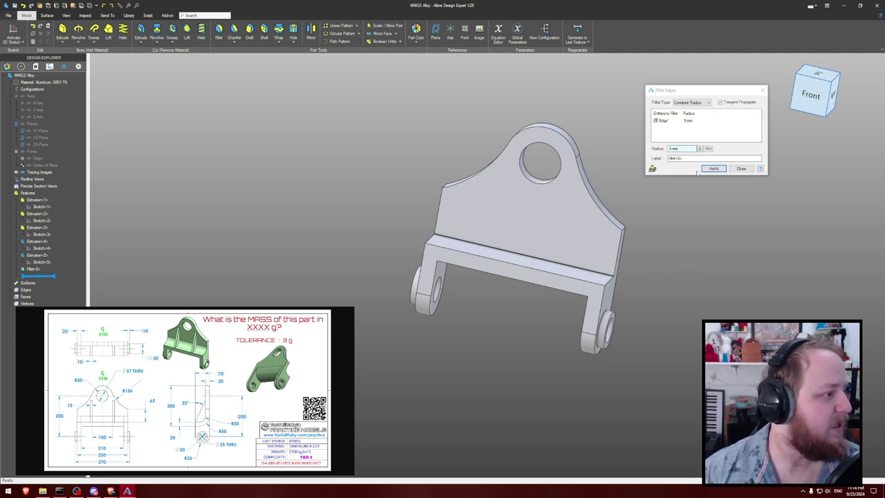
drag(691, 148, 615, 148)
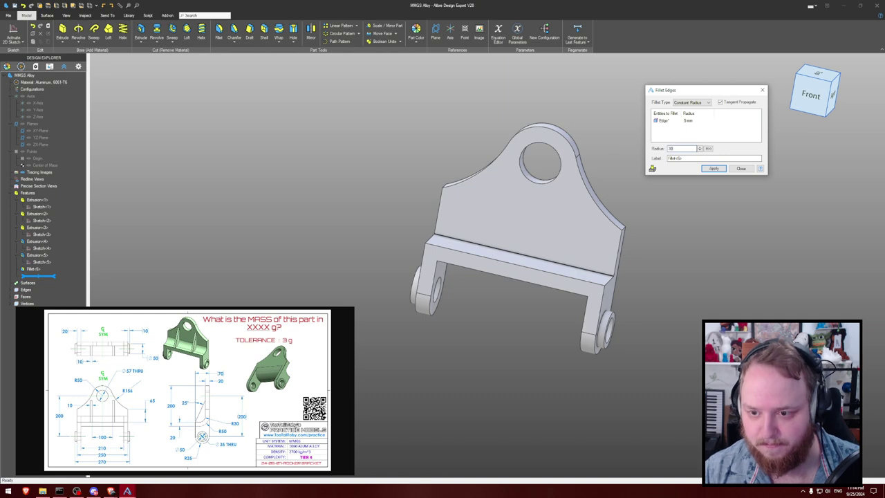
key(Tab)
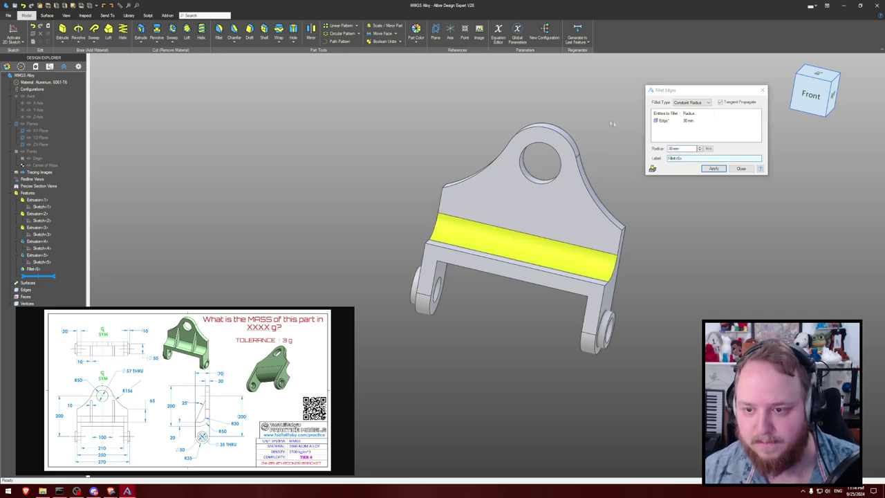
click(716, 169)
- Fillet the rear edge between the side lugs, below the upright plate, with a 50 mm radius
middle_drag(727, 205, 670, 207)
click(528, 259)
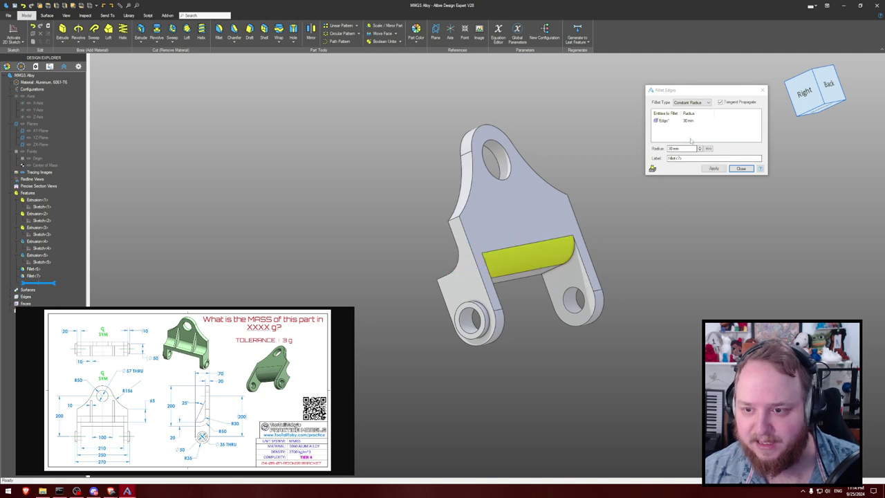
click(641, 158)
click(688, 148)
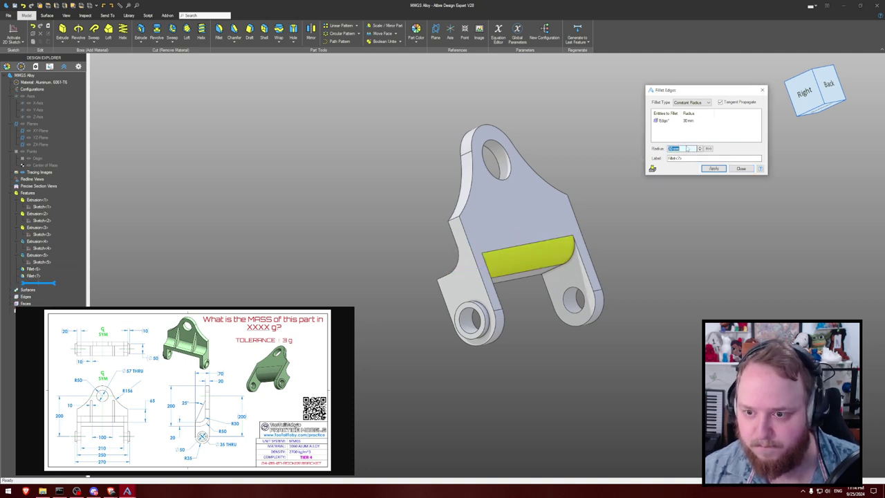
text(50)
key(Return)
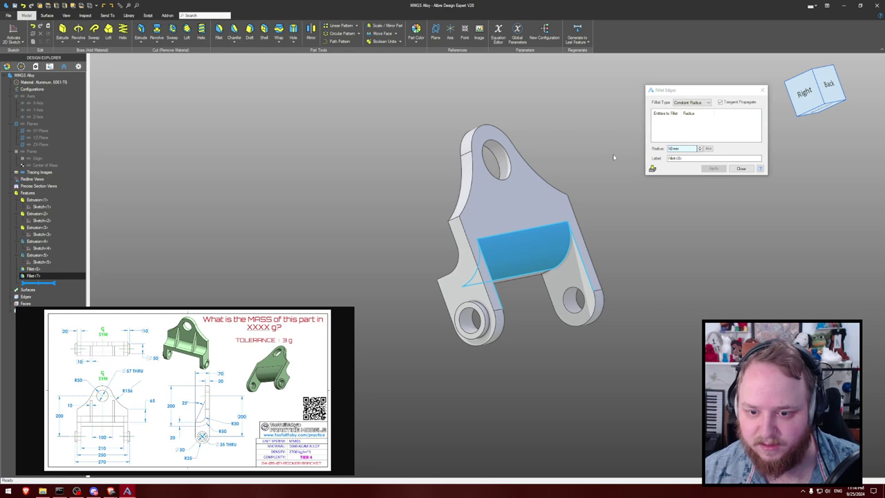
middle_drag(604, 150, 619, 148)
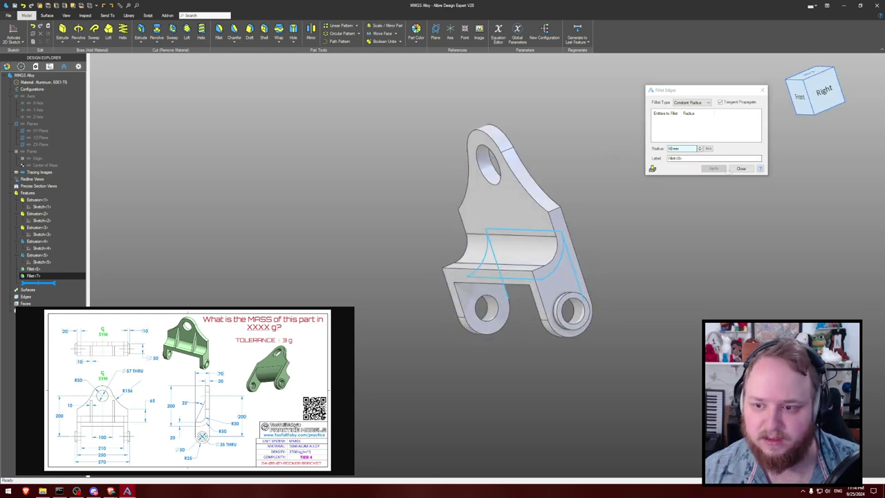
click(740, 168)
click(668, 200)
- Insert a reference plane offset from the YZ plane for the rib
middle_drag(667, 199, 646, 196)
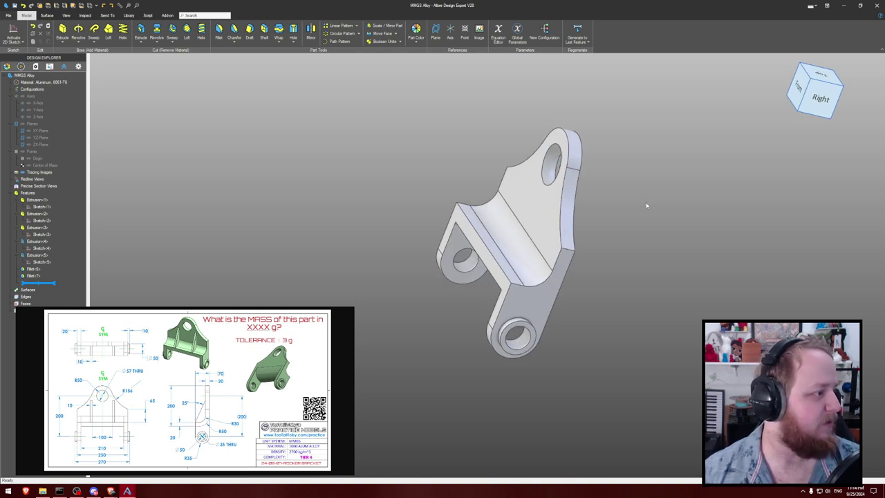
middle_drag(645, 209, 651, 213)
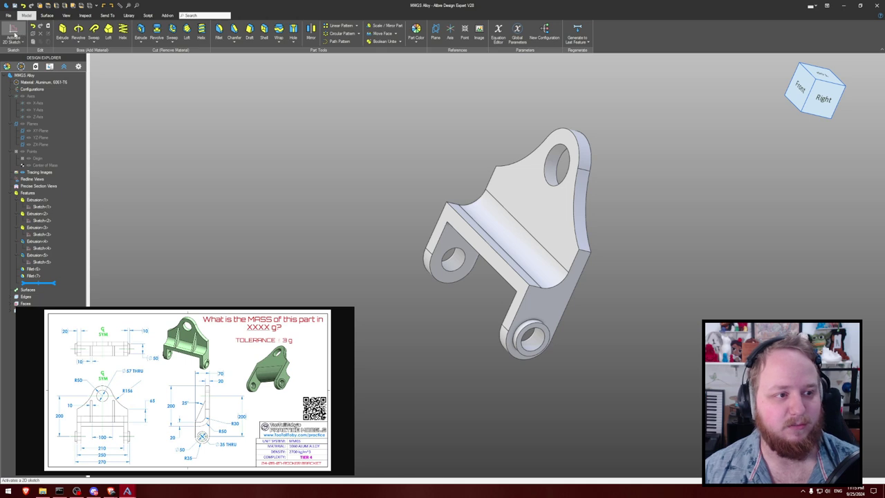
click(14, 34)
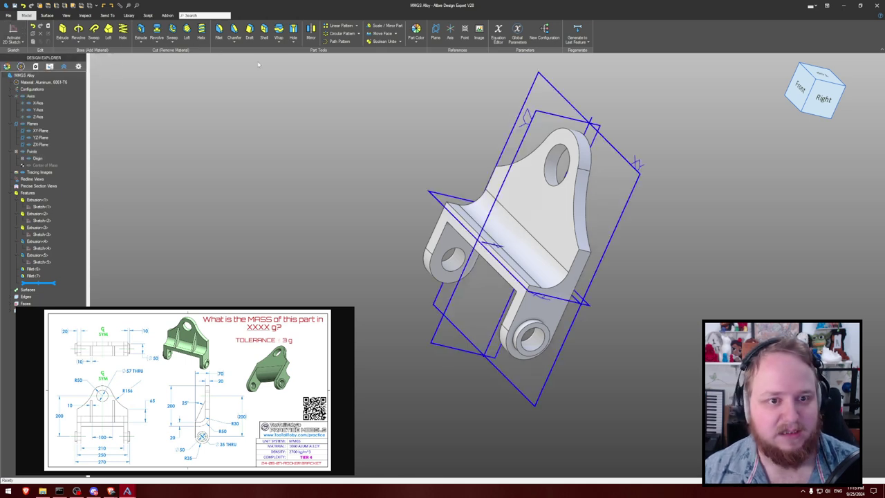
click(434, 32)
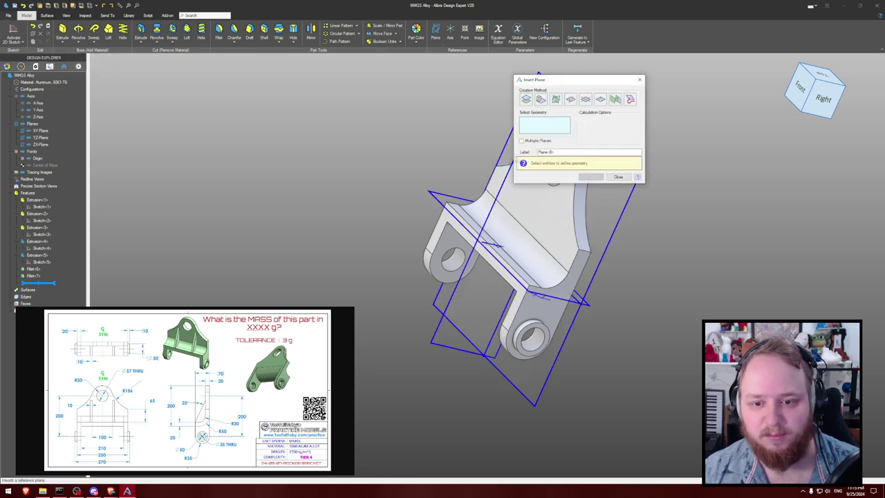
middle_drag(496, 149, 389, 151)
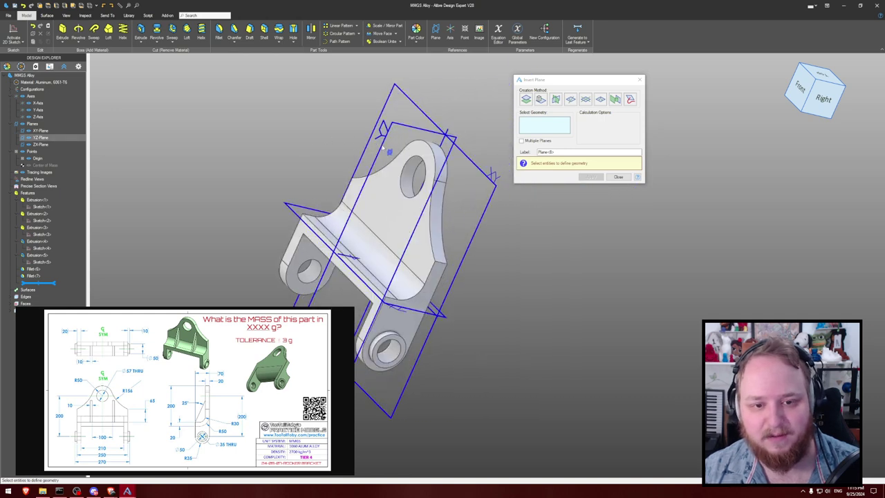
click(390, 151)
key(Tab)
click(589, 177)
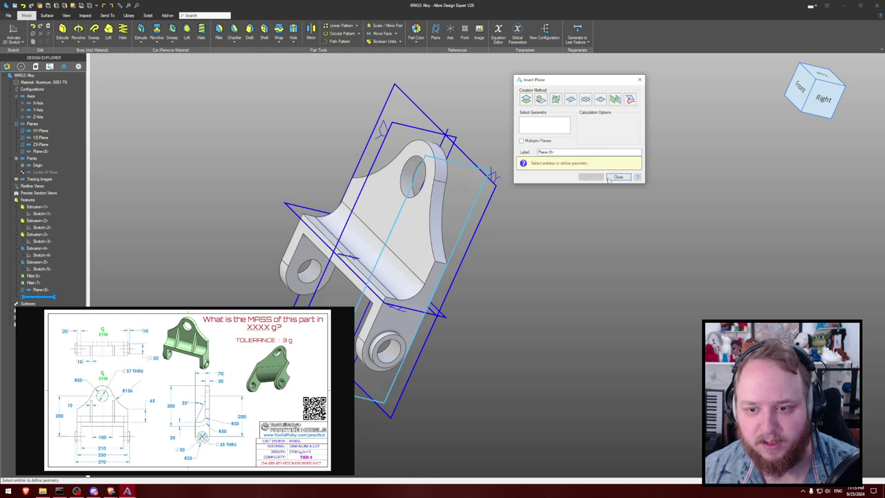
click(618, 177)
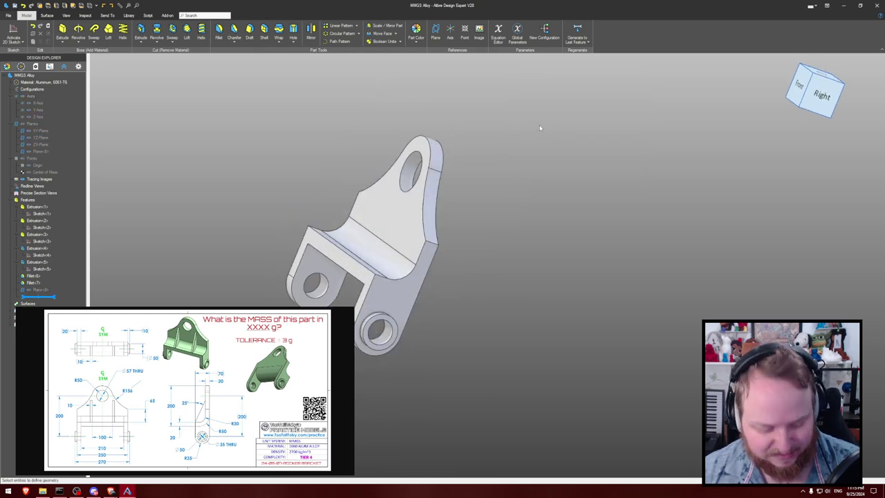
- Start a sketch on the new offset plane and project the ledge's top edge and the plate's front edge into it
click(13, 31)
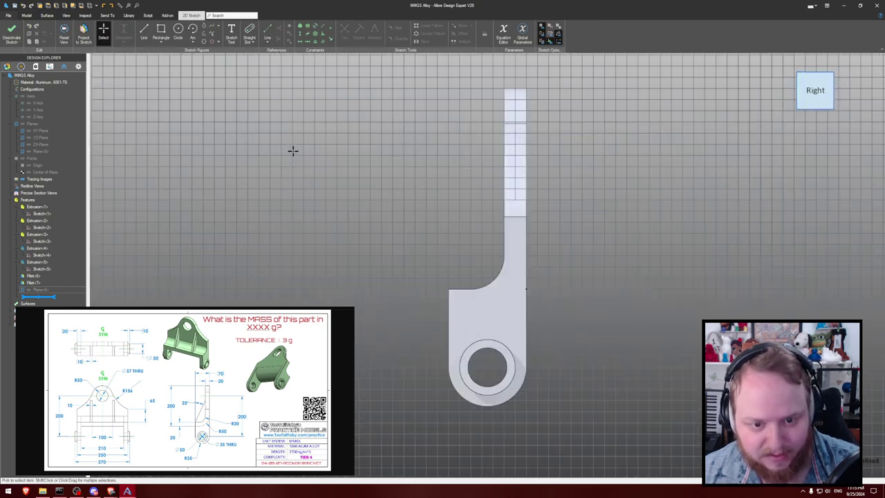
key(l)
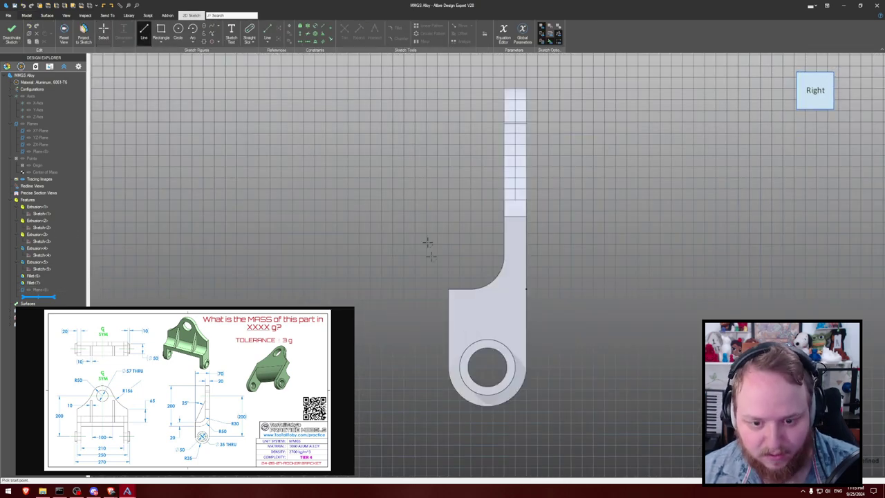
key(p)
scroll(478, 286, up, 3)
click(459, 290)
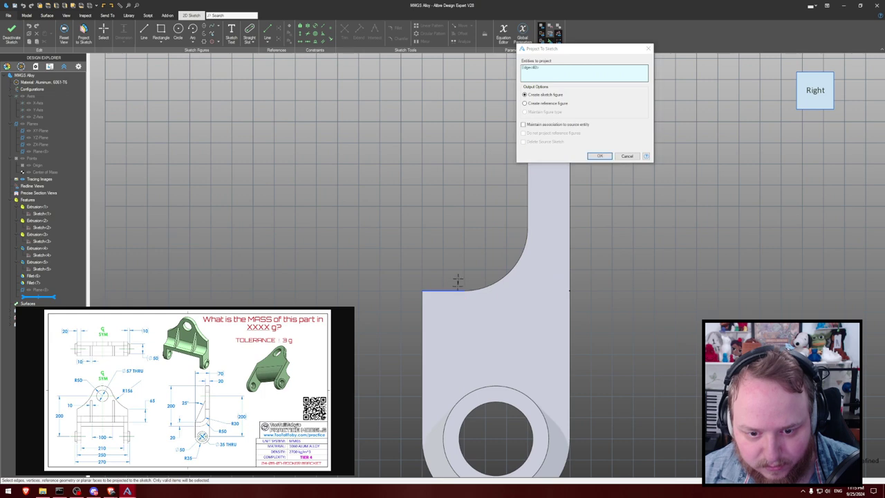
middle_drag(476, 216, 439, 275)
scroll(449, 263, down, 2)
click(486, 235)
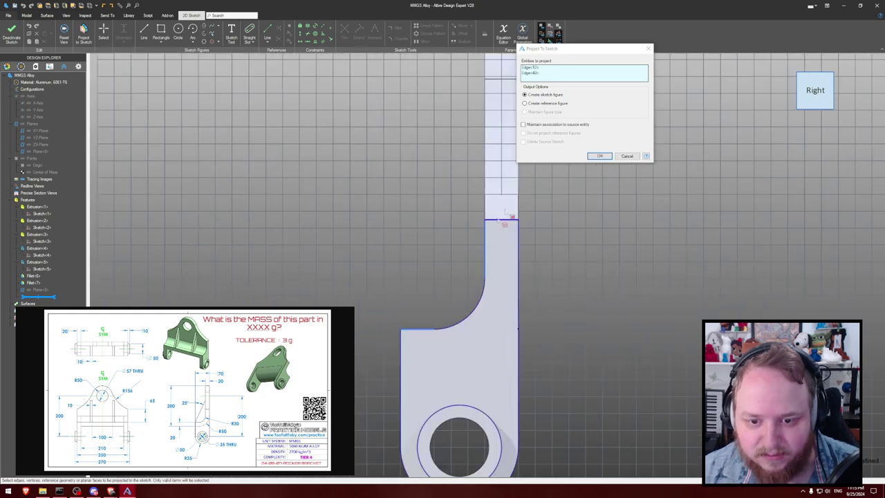
click(600, 155)
- Project the fillet arc between the ledge and the plate into the sketch
key(l)
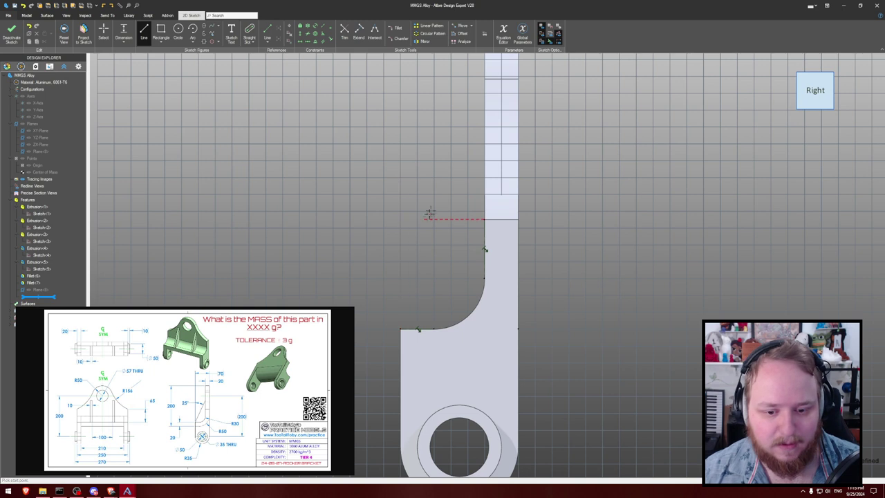
key(p)
click(475, 312)
click(599, 156)
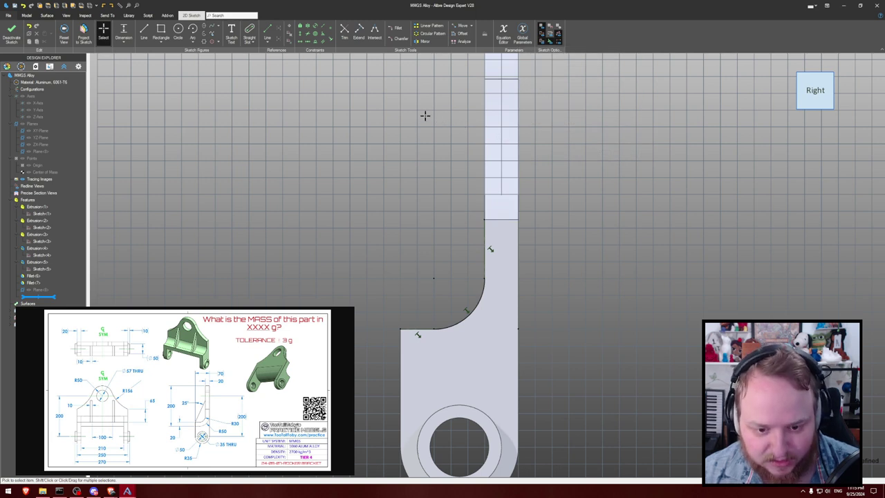
- Convert the projected ledge line to a regular figure and orient the view to the sketch plane
right_click(424, 331)
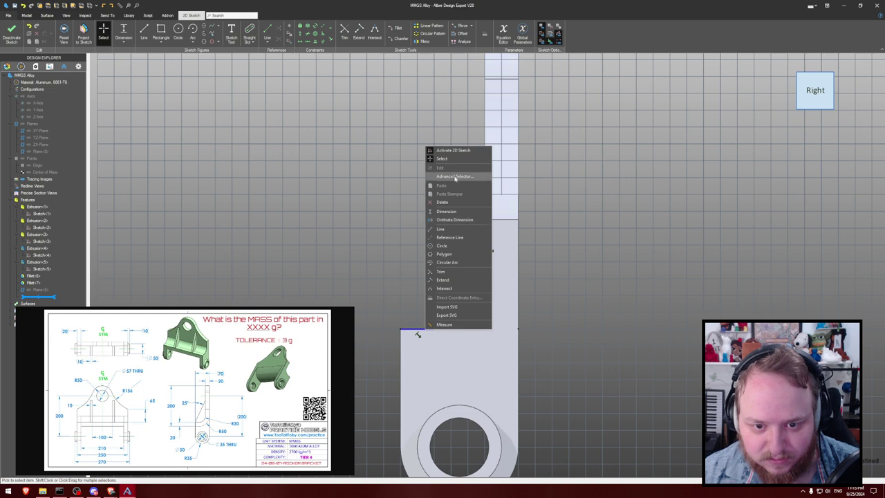
click(361, 251)
mouse_move(362, 251)
middle_down()
mouse_move(389, 291)
mouse_move(384, 275)
middle_up()
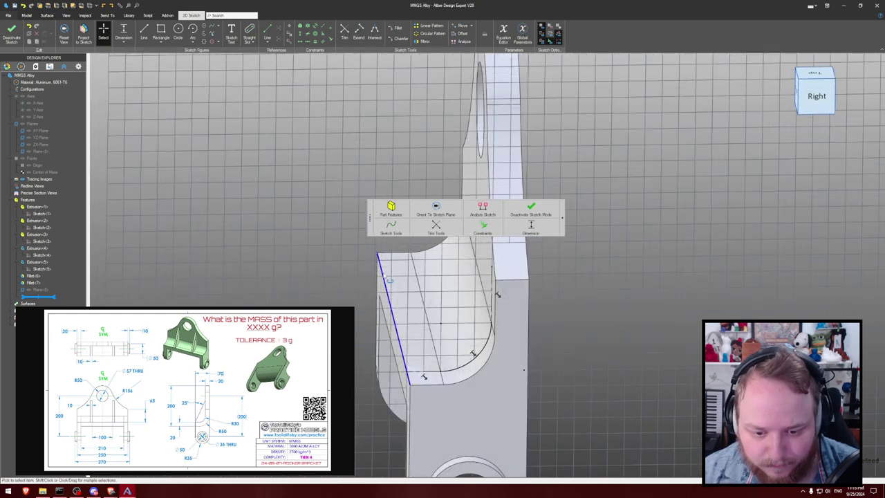
scroll(431, 370, up, 2)
right_click(431, 371)
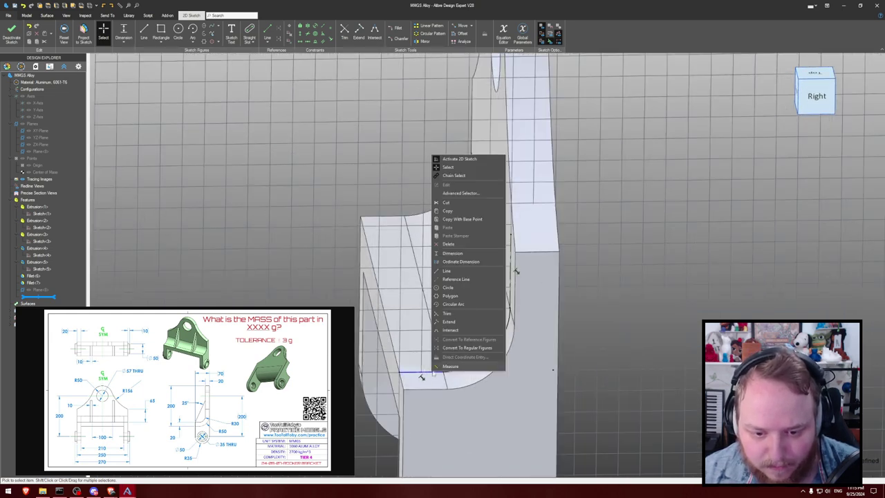
click(455, 349)
key(o)
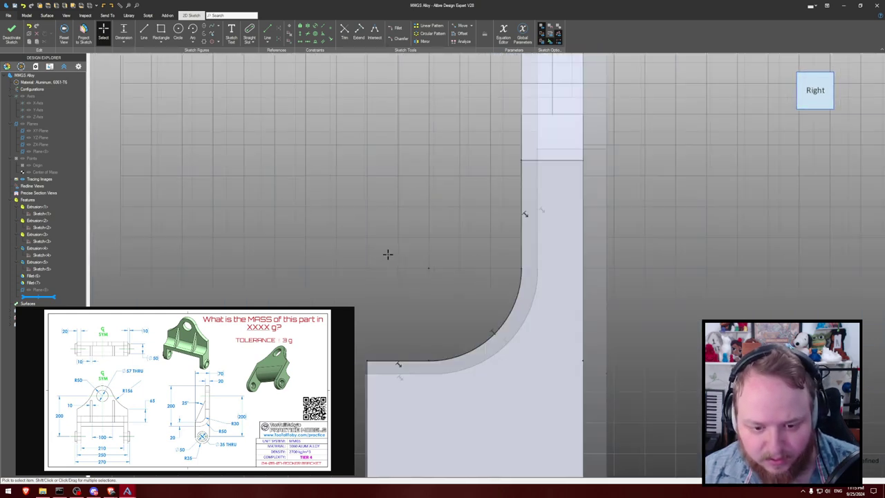
- Draw a sloped line about 127 mm long from the ledge's outer corner to the plate's front face, then down to the projected edge
scroll(388, 255, down, 3)
middle_drag(397, 166, 398, 219)
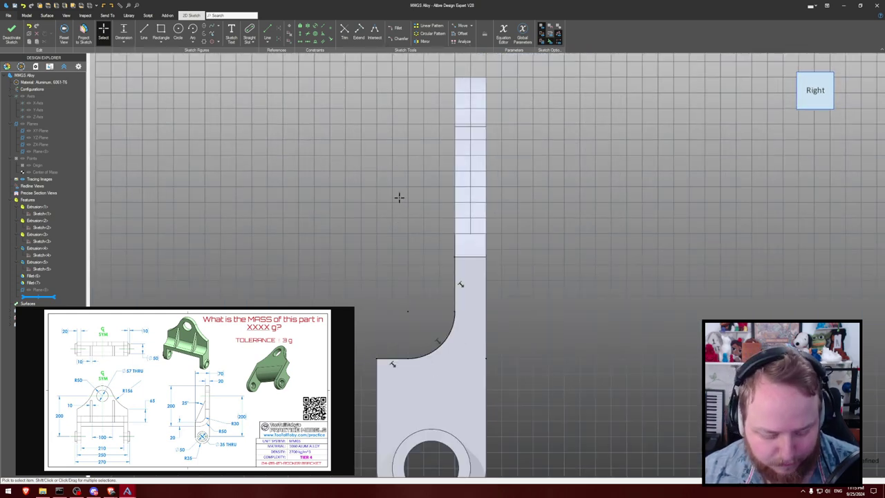
key(l)
click(376, 359)
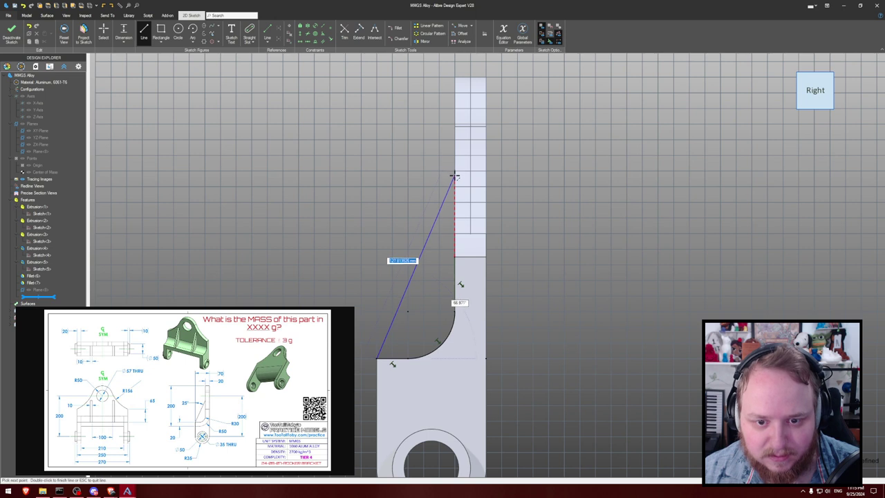
click(455, 178)
click(455, 256)
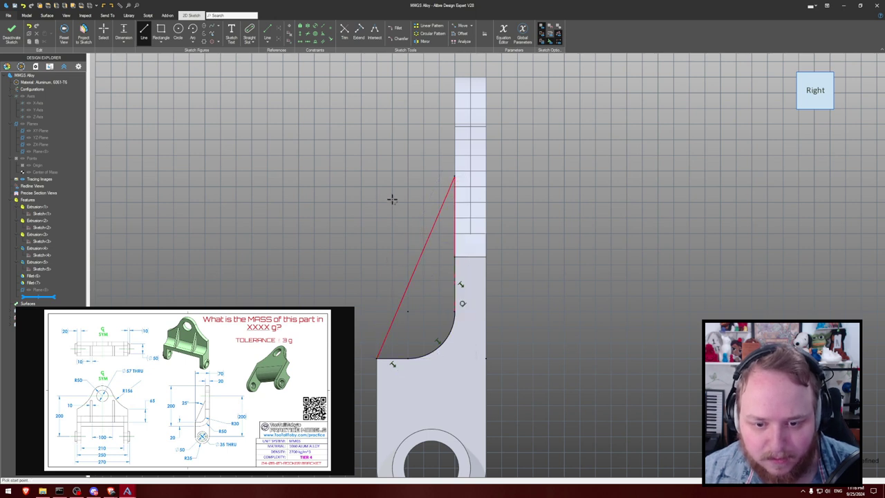
key(Escape)
click(421, 254)
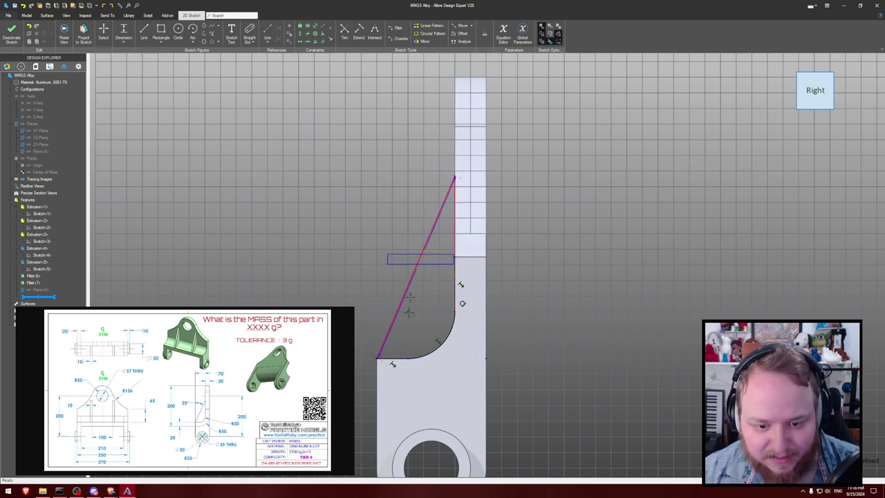
click(398, 358)
drag(417, 313, 429, 293)
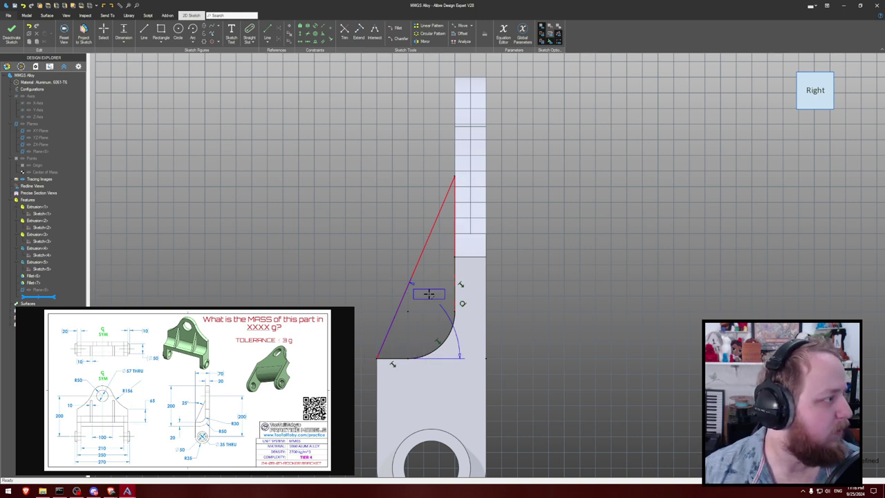
key(Escape)
- Draw a vertical line upward from the ledge's outer corner, where the sloped rib line starts
key(l)
click(377, 358)
click(377, 153)
key(Escape)
key(Escape)
- Dimension the angle between the vertical line and the sloped rib line as 25° and finish the sketch
key(d)
click(379, 231)
click(415, 265)
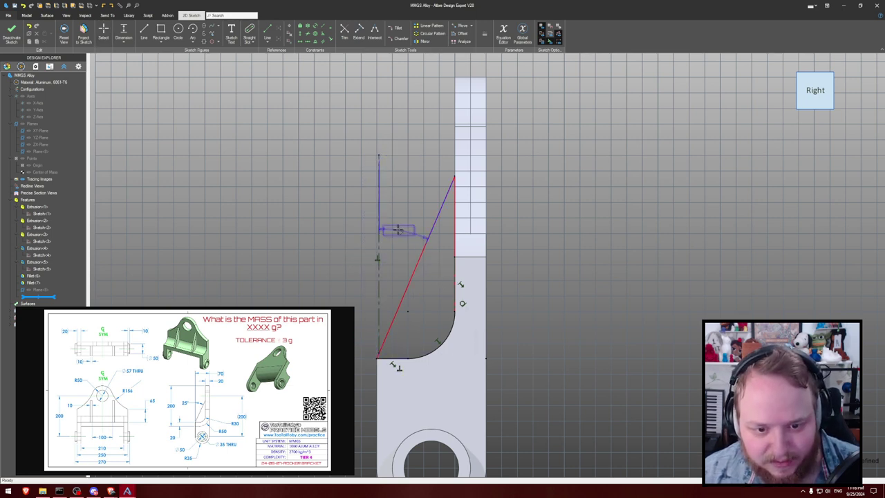
click(398, 231)
text(25)
key(Return)
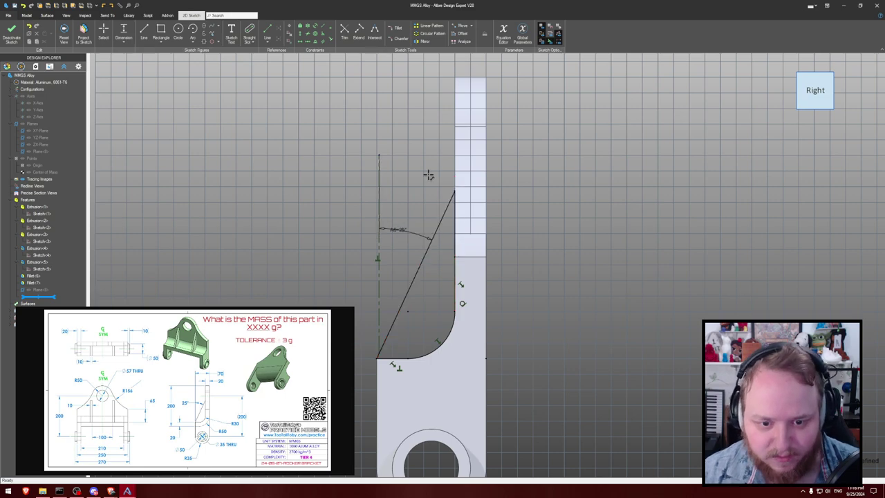
middle_drag(409, 143, 429, 149)
scroll(286, 151, down, 2)
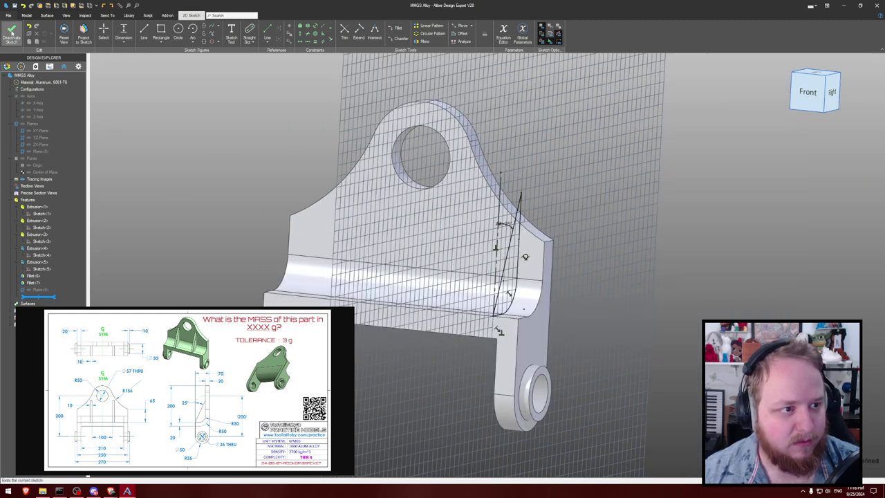
click(11, 31)
- Set the rib sketch plane's offset from the YZ-Plane to 50 mm and regenerate the features up to the rib sketch
right_click(52, 289)
click(69, 294)
click(593, 127)
text(50)
key(Return)
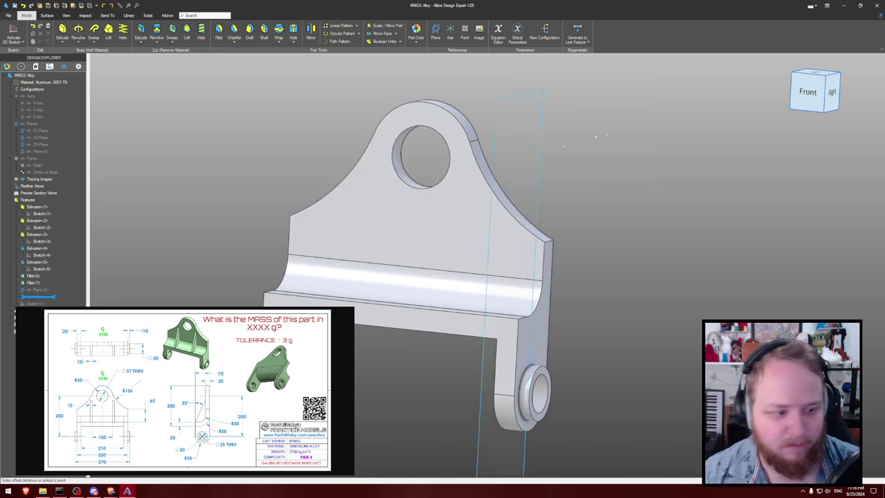
right_click(44, 290)
click(59, 294)
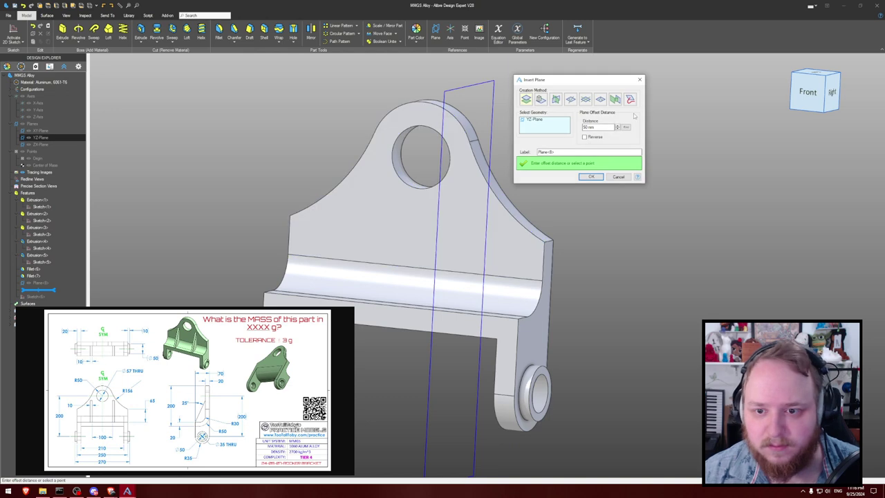
click(587, 178)
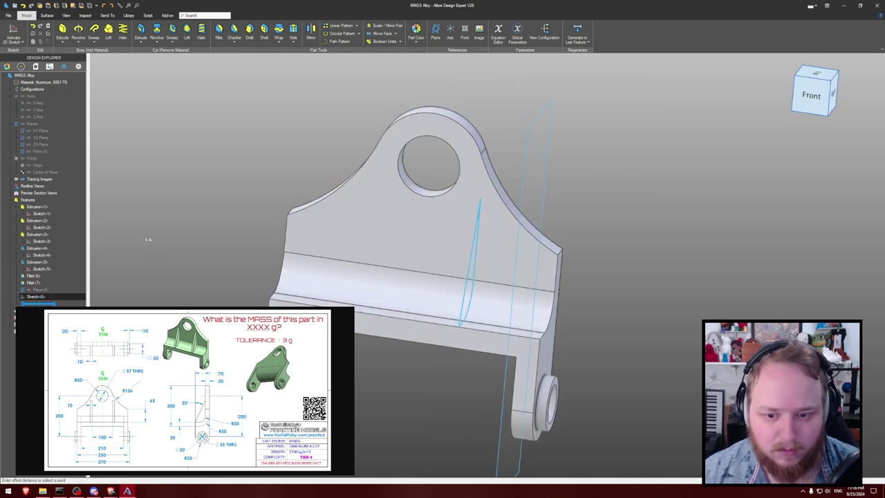
key(ctrl+shift+r)
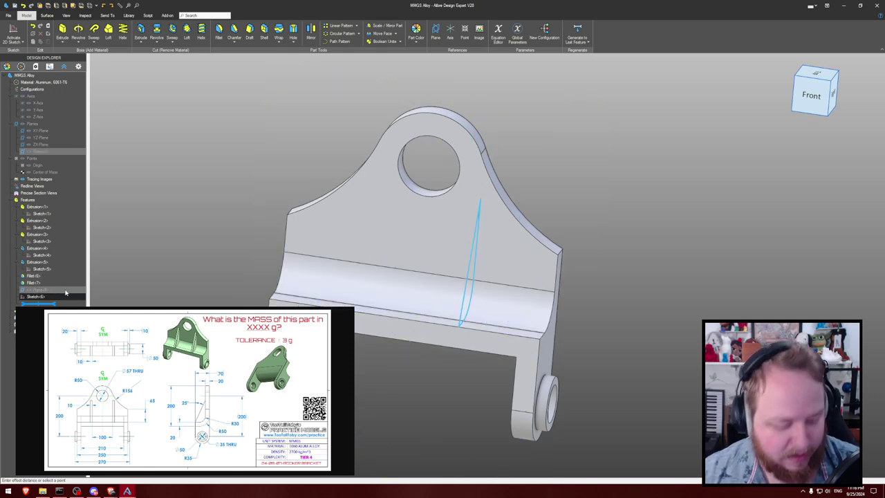
- Extrude the triangular rib sketch as a boss to a depth of 10 mm
key(e)
middle_drag(179, 255, 199, 259)
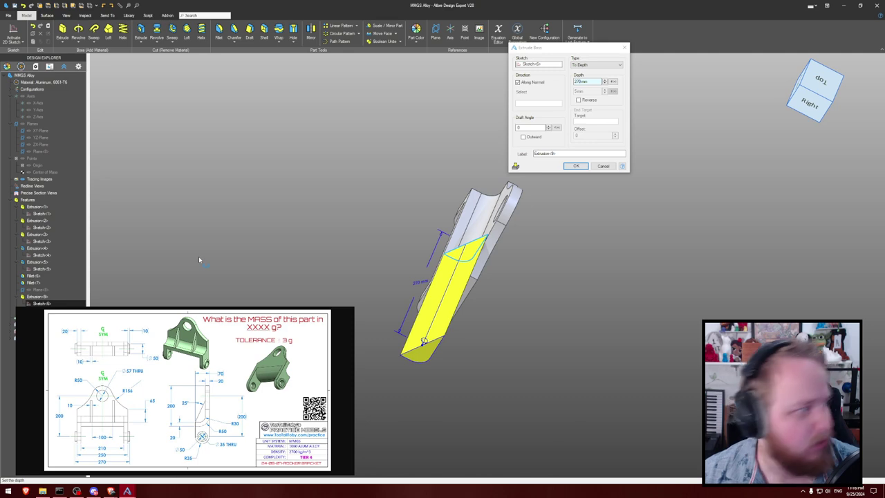
double_click(582, 82)
text(10)
key(Return)
click(583, 123)
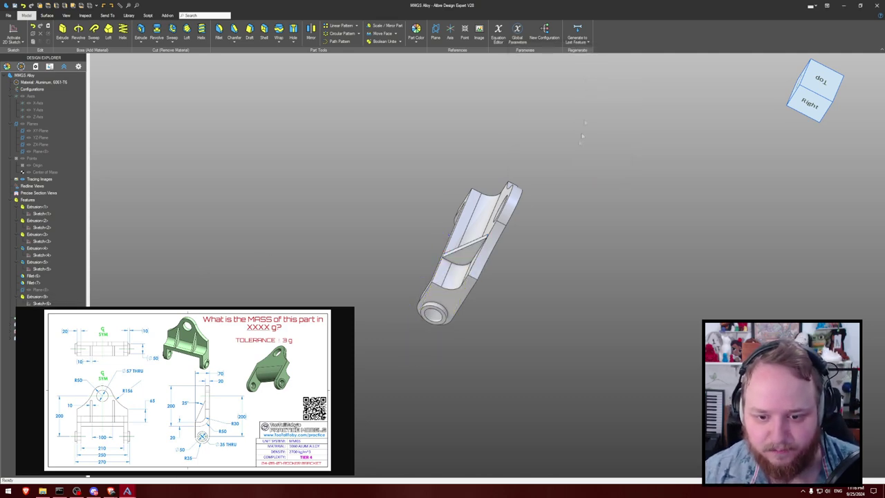
- Mirror the extruded rib across the YZ-Plane to create the second rib on the other side of the bracket
middle_drag(583, 123, 606, 154)
scroll(606, 154, up, 3)
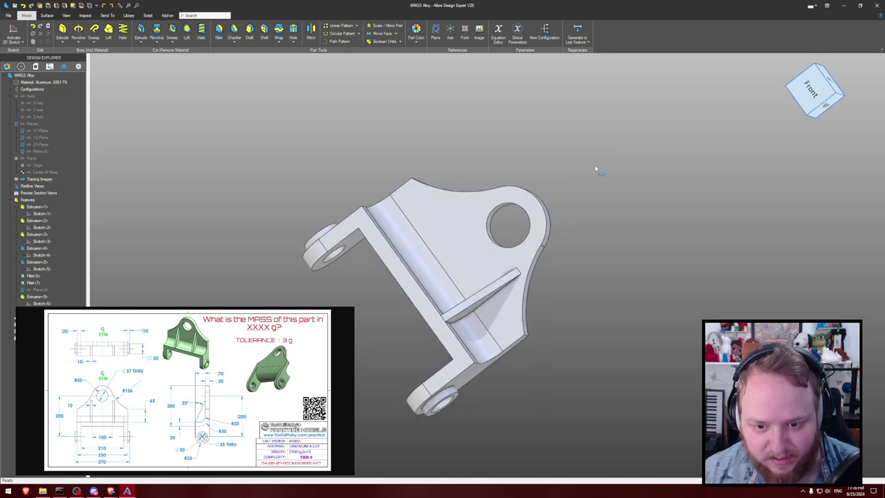
click(310, 31)
click(467, 313)
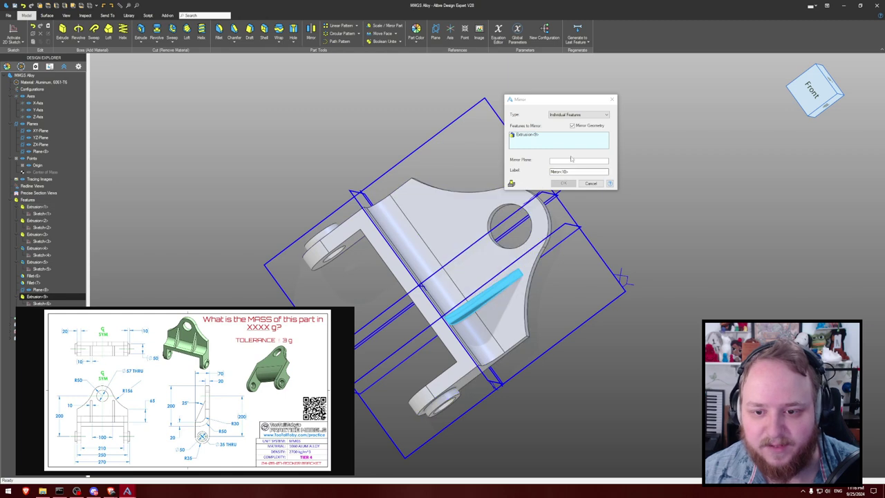
mouse_move(478, 151)
middle_down()
mouse_move(473, 144)
mouse_move(469, 156)
middle_up()
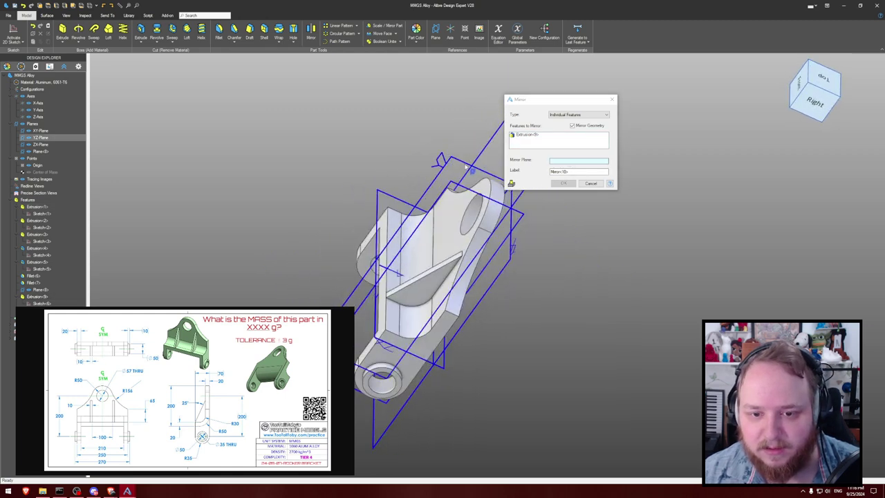
click(471, 161)
click(557, 183)
middle_drag(443, 136, 452, 138)
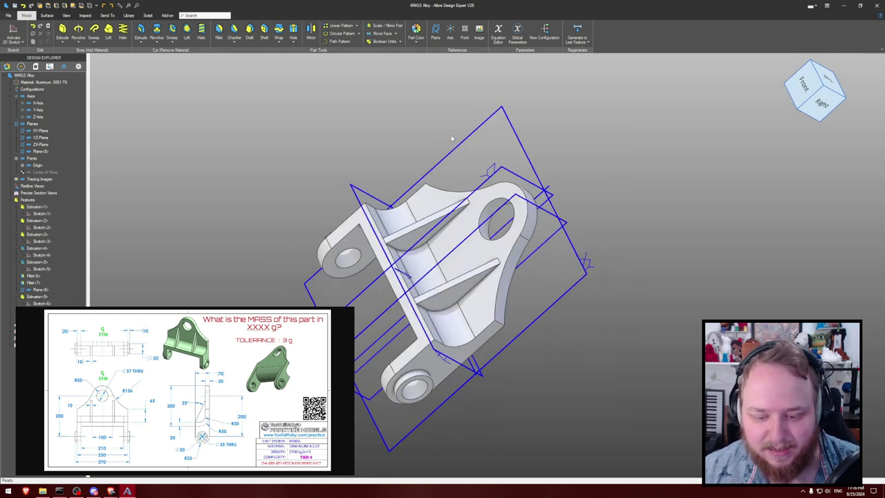
- Calculate the part's physical properties and submit its mass in grams as the model answer on the Too Tall Toby site
key(ctrl+p)
key(Return)
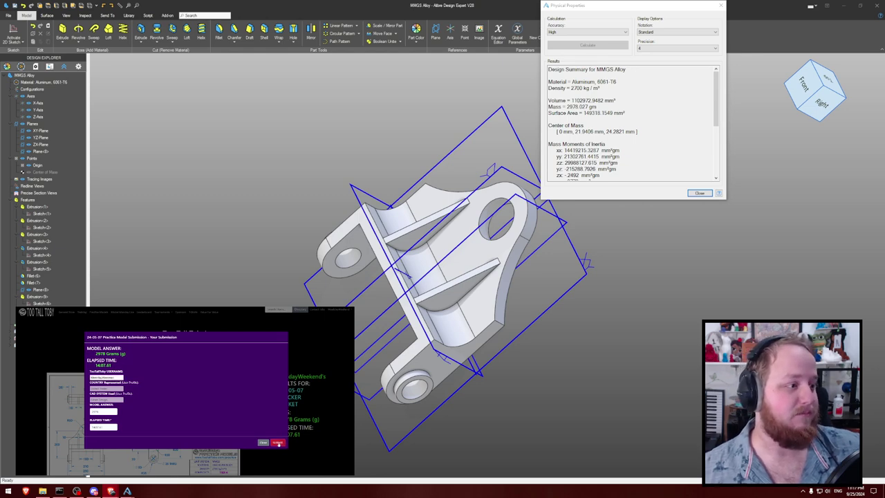
click(277, 443)
- Review the Rocker Bracket submission page, comparing the personal completion time with the average and fastest times
scroll(272, 436, down, 5)
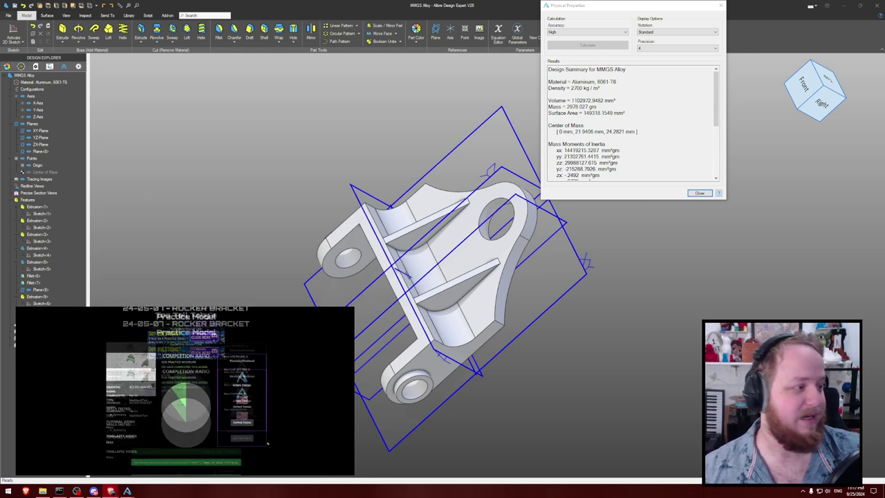
scroll(271, 436, down, 1)
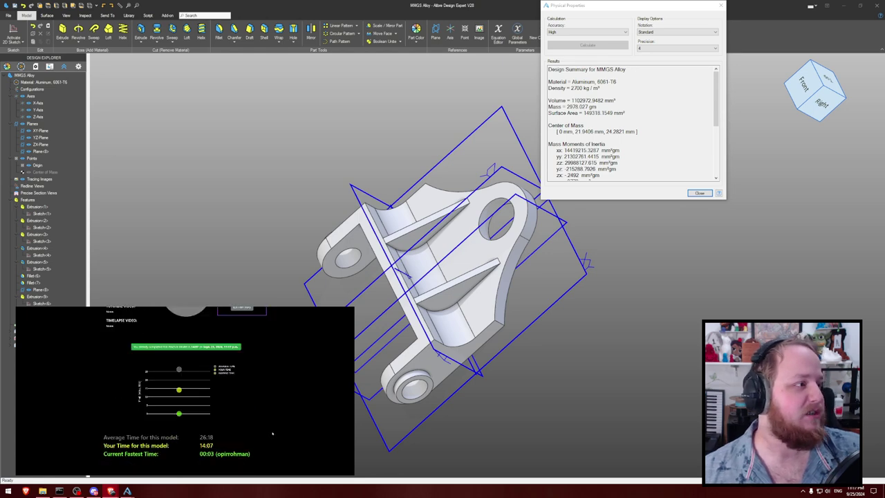
scroll(271, 434, up, 10)
scroll(272, 433, down, 3)
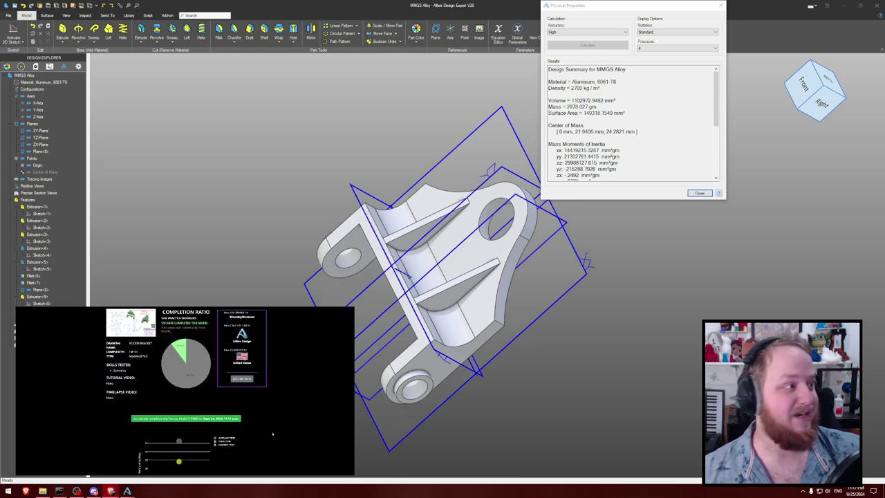
scroll(272, 434, down, 3)
scroll(272, 434, up, 5)
scroll(206, 386, down, 3)
scroll(206, 385, up, 2)
scroll(206, 387, up, 1)
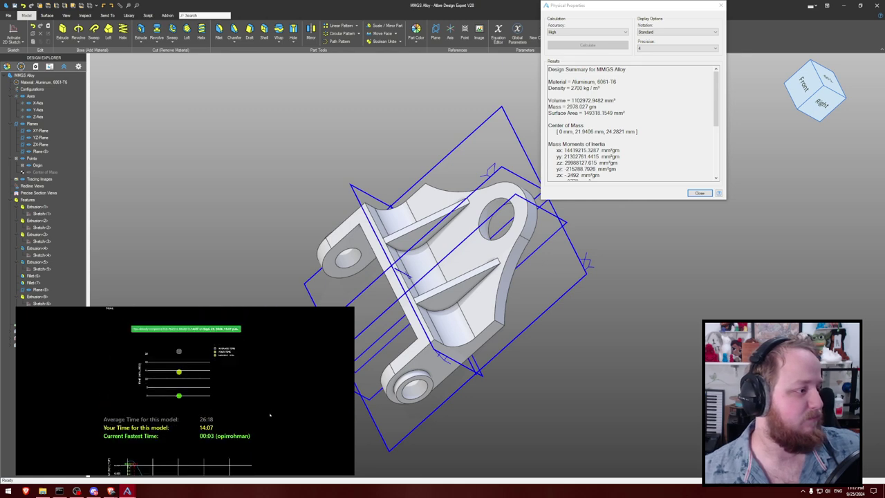
drag(200, 435, 214, 436)
scroll(213, 436, down, 1)
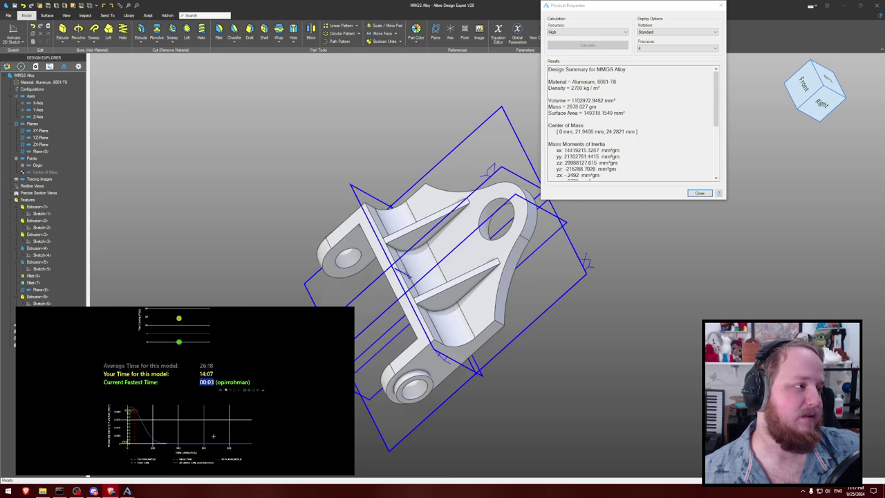
click(208, 384)
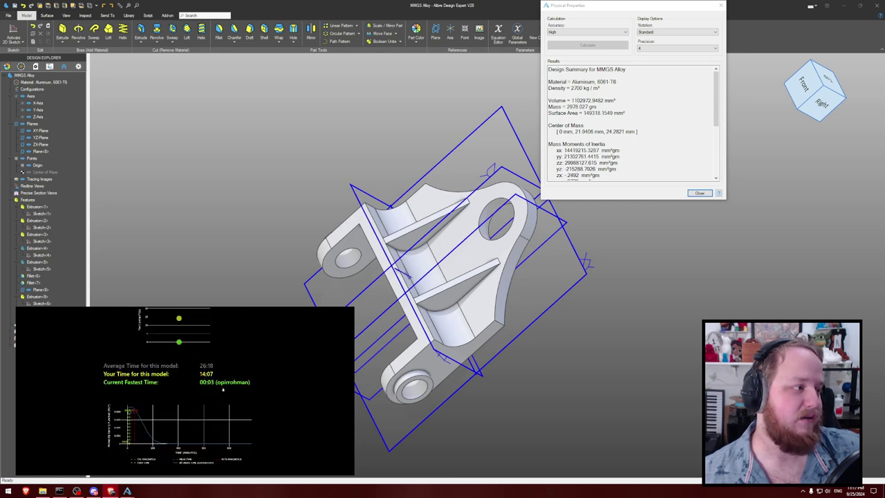
scroll(222, 388, up, 5)
scroll(225, 406, up, 1)
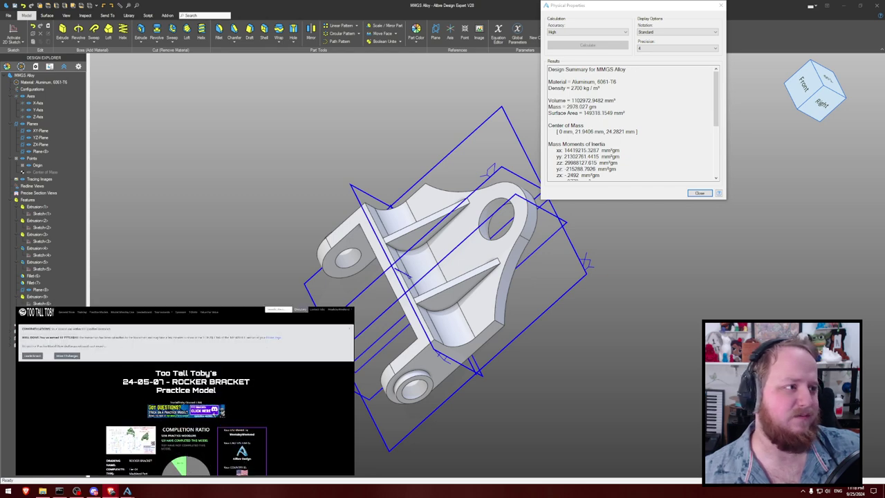
scroll(225, 406, down, 2)
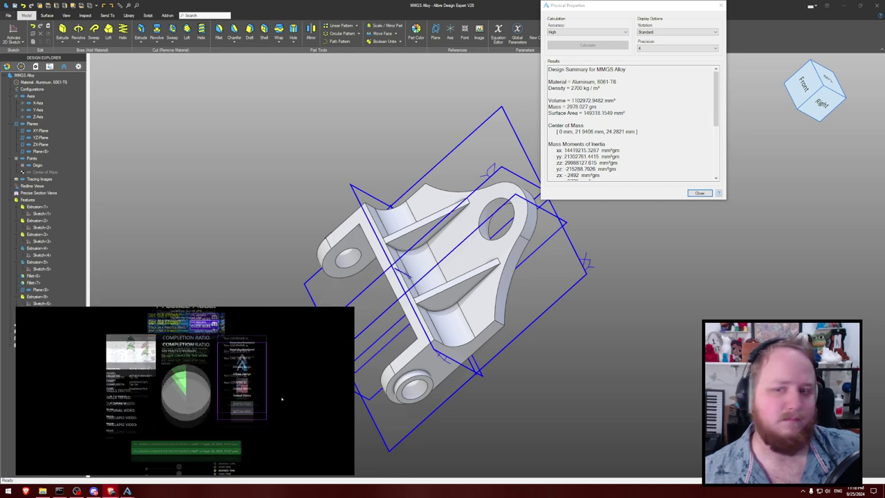
- Close the physical properties and hide the reference planes and axes around the finished bracket
click(708, 194)
mouse_move(654, 179)
middle_down()
mouse_move(658, 157)
mouse_move(659, 172)
middle_up()
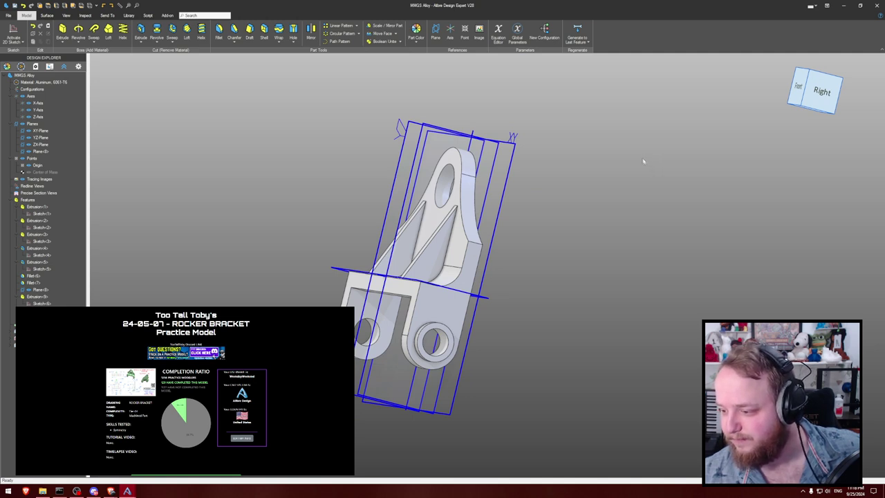
mouse_move(659, 177)
middle_down()
mouse_move(638, 162)
mouse_move(651, 141)
mouse_move(641, 137)
mouse_move(643, 204)
mouse_move(622, 185)
mouse_move(647, 181)
mouse_move(593, 180)
middle_up()
key(ctrl+shift+h)
- Save the part as 240507 in the TTT challenges folder and close its window
key(ctrl+s)
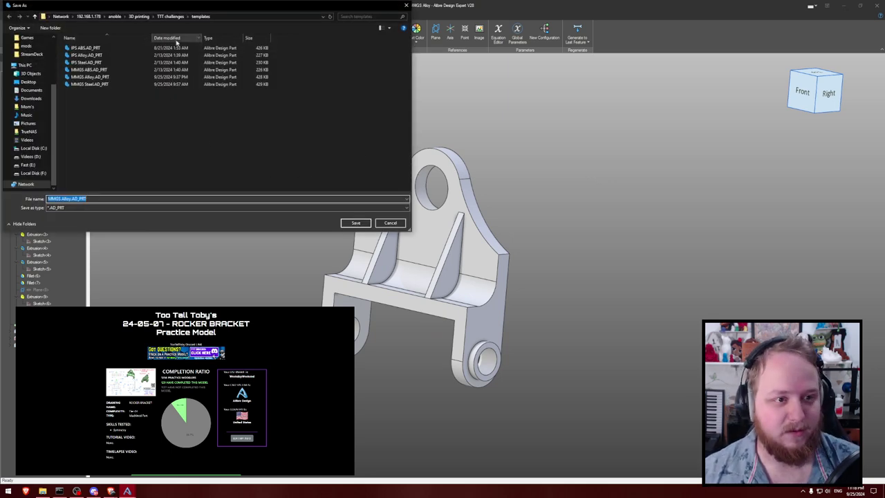
click(171, 16)
text(240507)
key(Return)
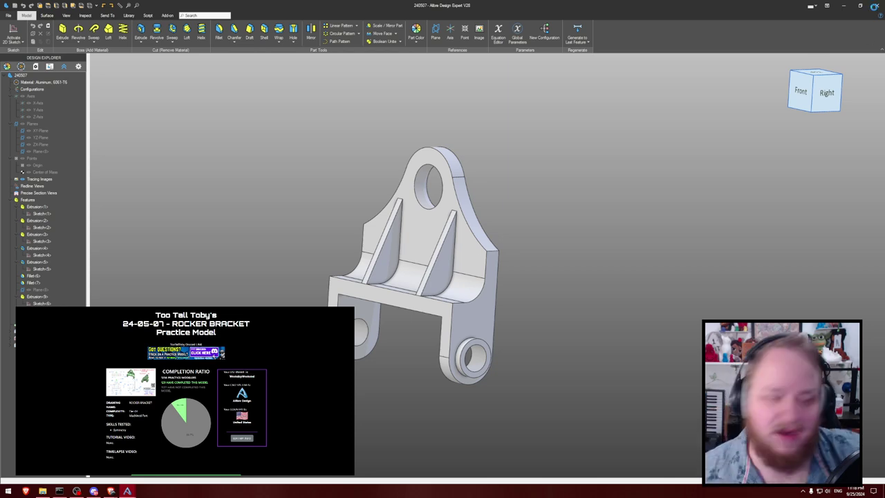
click(874, 6)
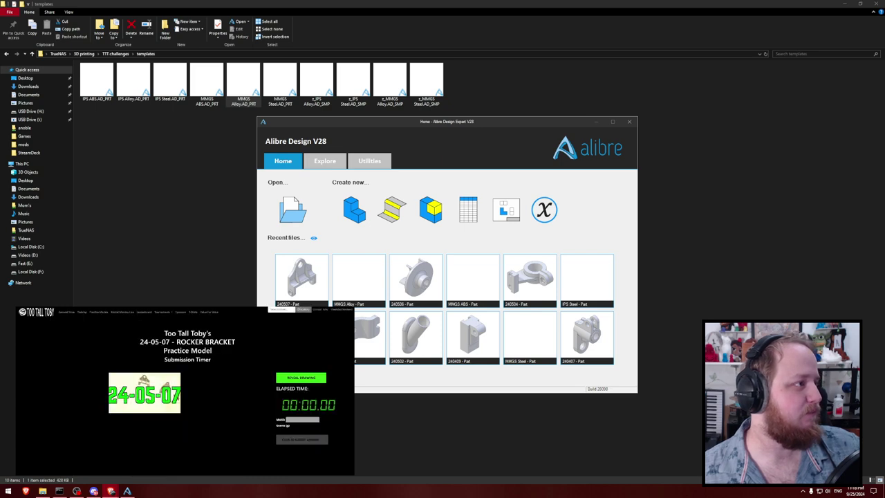
- Open the 24-05-08 Pipe Mount w Hex page from the site's list of practice models
click(98, 312)
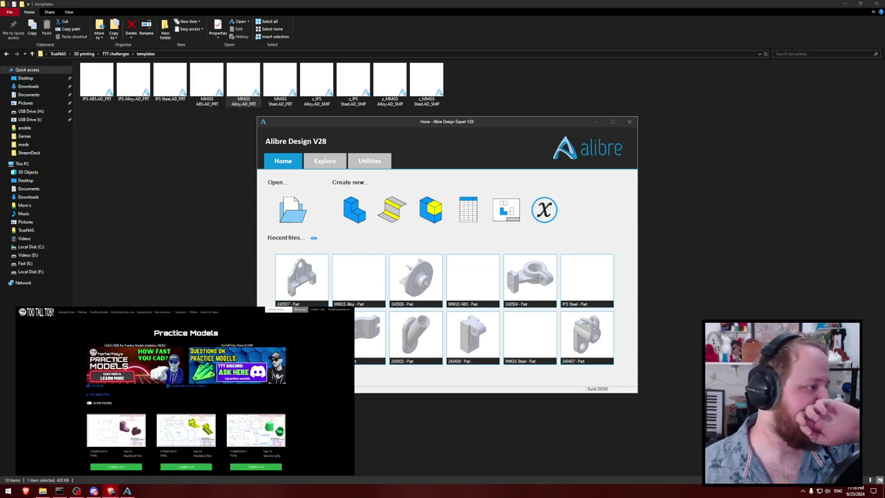
scroll(115, 364, down, 1)
scroll(114, 364, down, 2)
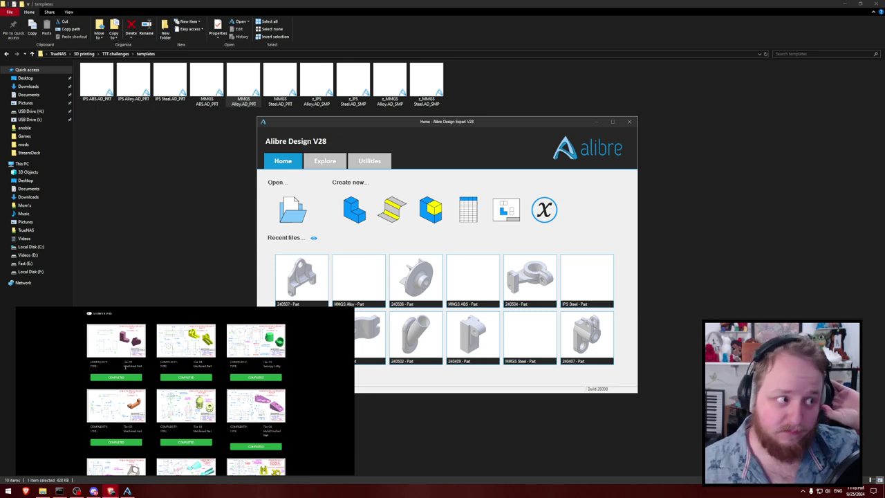
scroll(127, 369, down, 5)
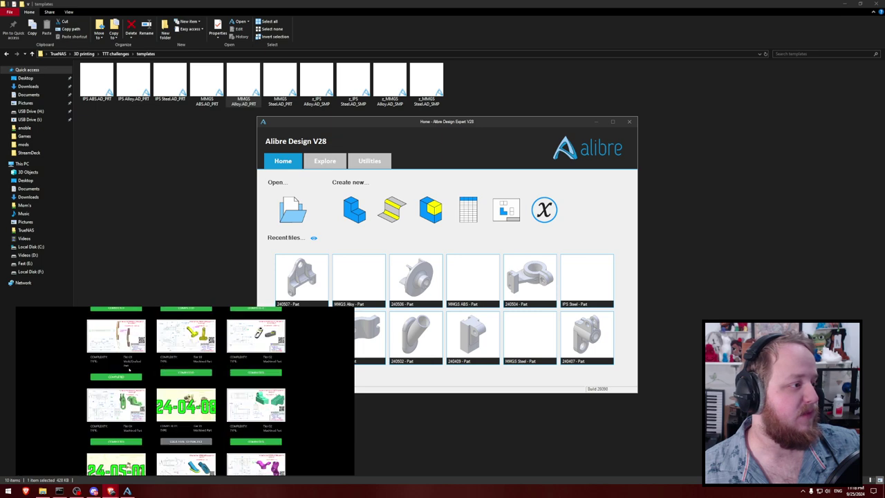
scroll(129, 369, down, 10)
scroll(128, 369, down, 8)
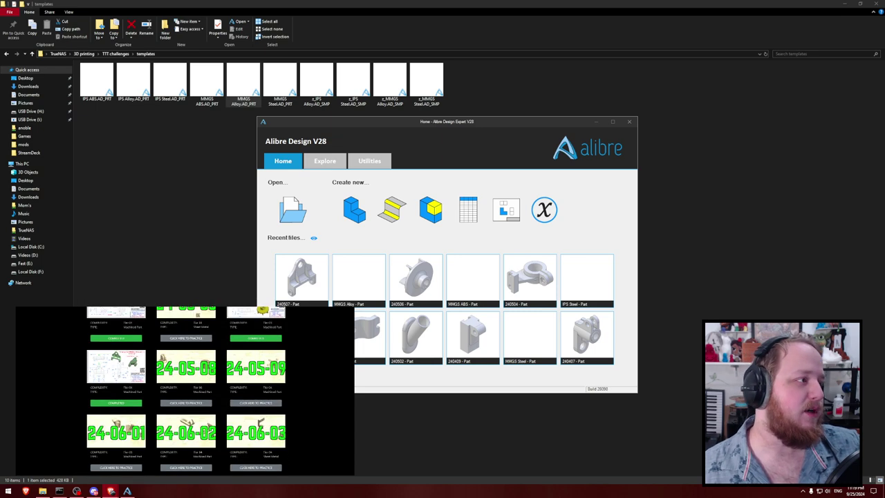
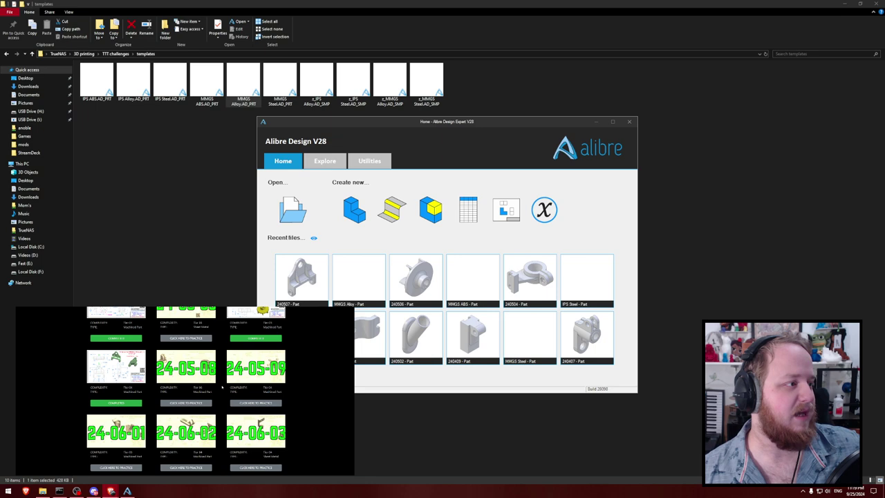
click(207, 403)
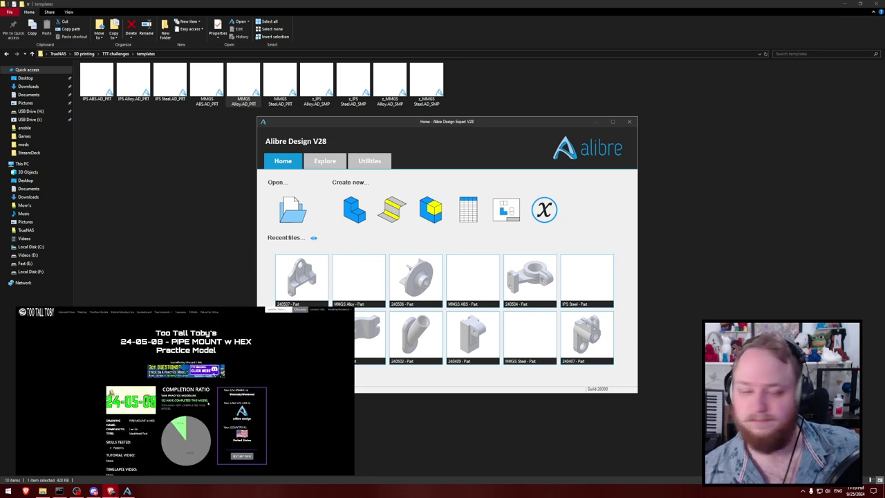
scroll(171, 404, down, 2)
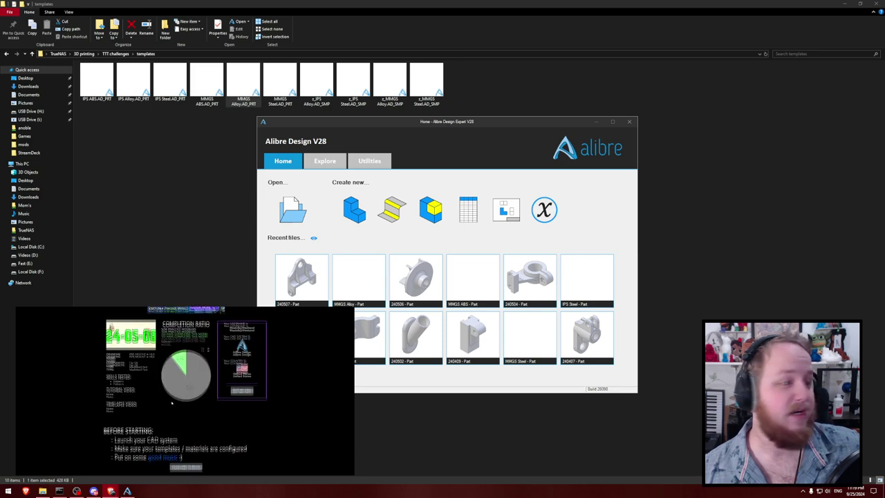
- Start the submission timer for the 24-05-08 Pipe Mount w Hex practice model and enlarge its drawing
click(186, 459)
click(292, 381)
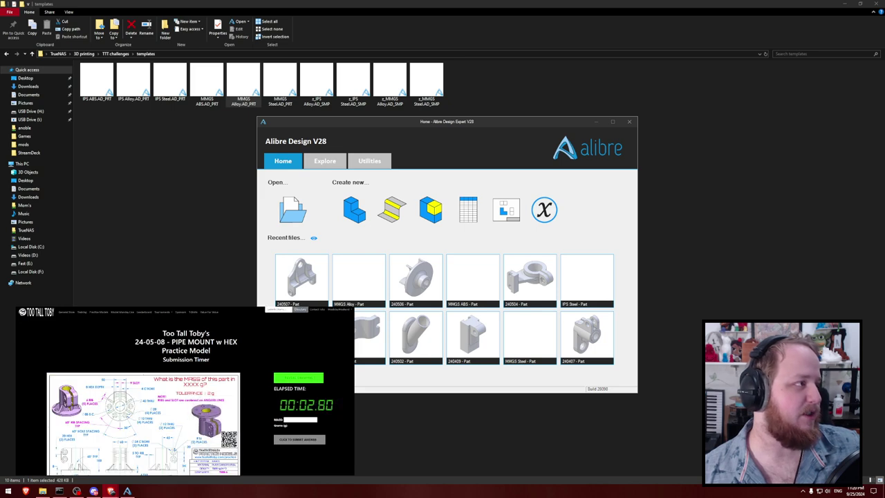
click(143, 415)
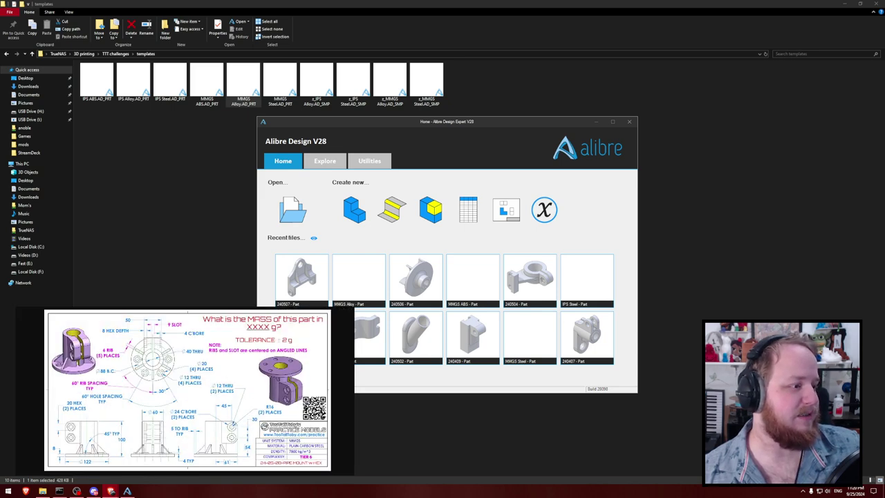
- Open the MMGS Steel template part from the templates folder in Alibre Design
click(194, 144)
click(278, 82)
key(alt+Tab)
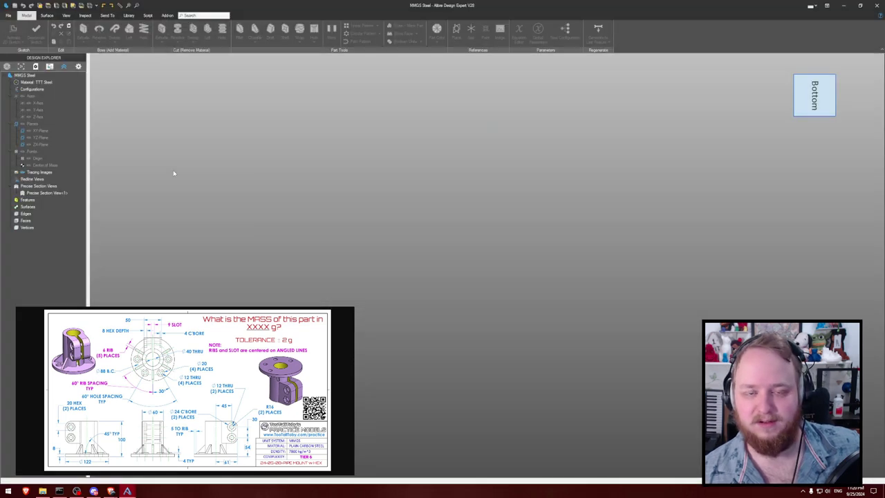
- Sketch a 122 mm diameter circle centred on the origin on the XY plane
middle_drag(342, 215, 389, 194)
scroll(368, 212, down, 3)
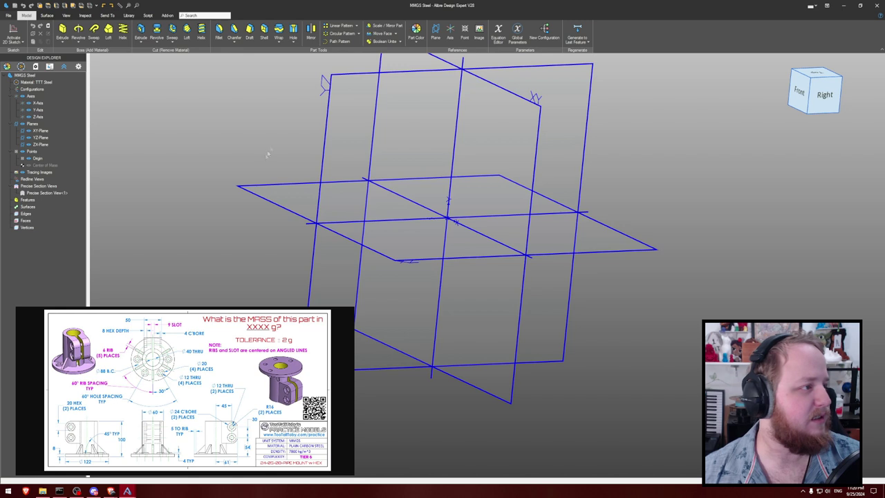
middle_drag(254, 181, 252, 185)
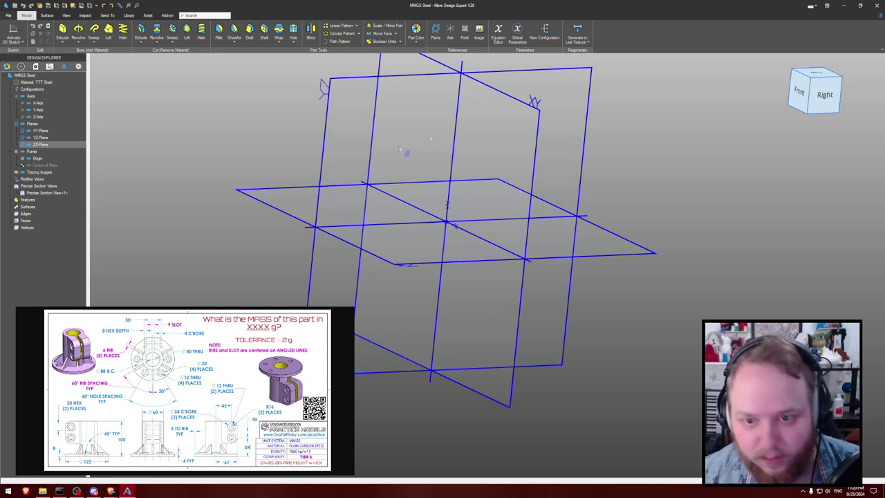
middle_drag(405, 152, 570, 100)
click(579, 95)
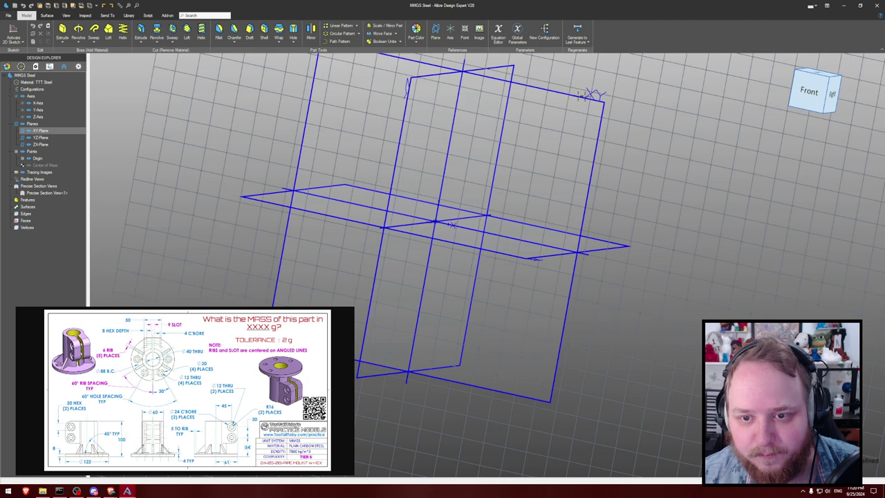
key(c)
click(487, 265)
text(122)
key(Return)
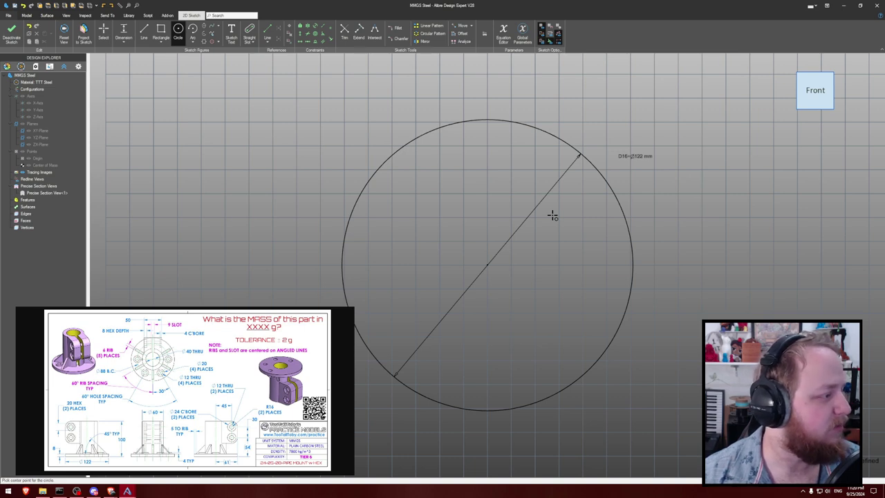
- Extrude the 122 mm circle to a depth of 8 mm as the base flange
text(e)
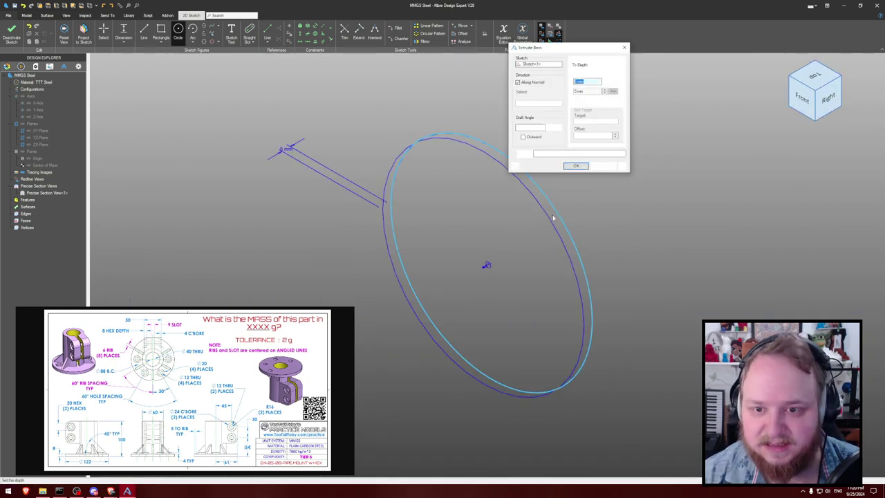
text(8)
key(Return)
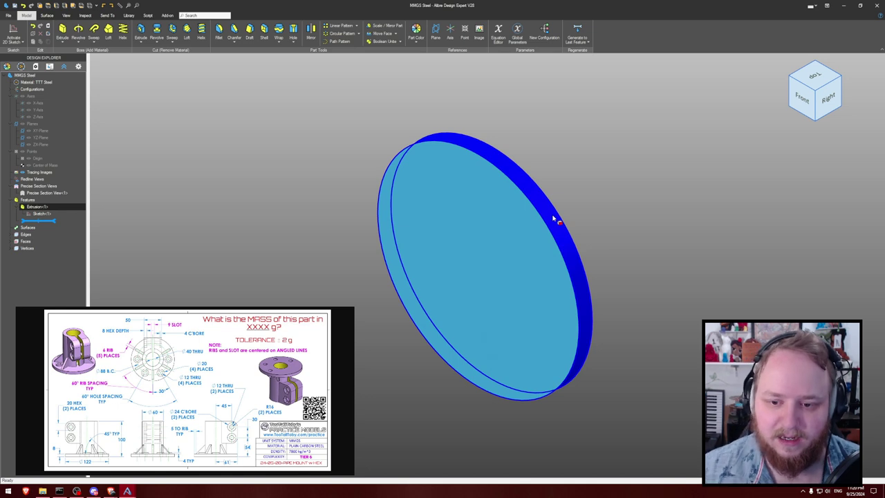
click(577, 178)
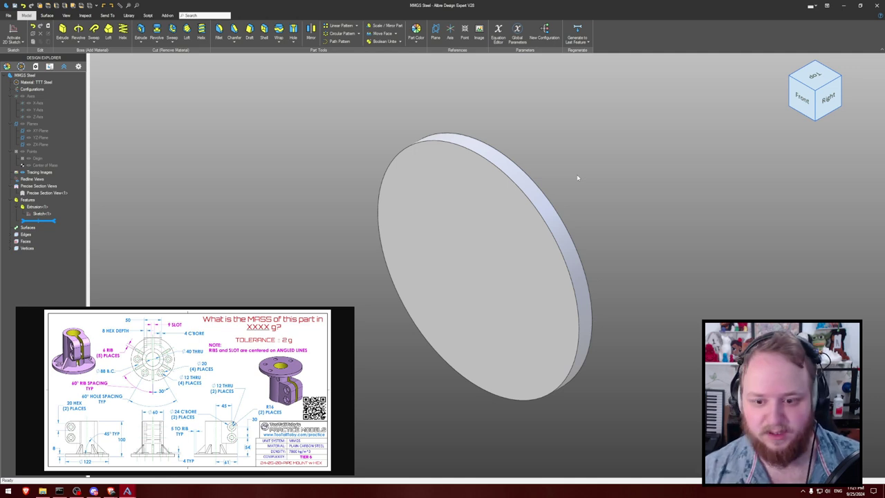
- Start a sketch on the flange's front face and draw two reference lines fanning downward from its centre
middle_drag(595, 159, 599, 150)
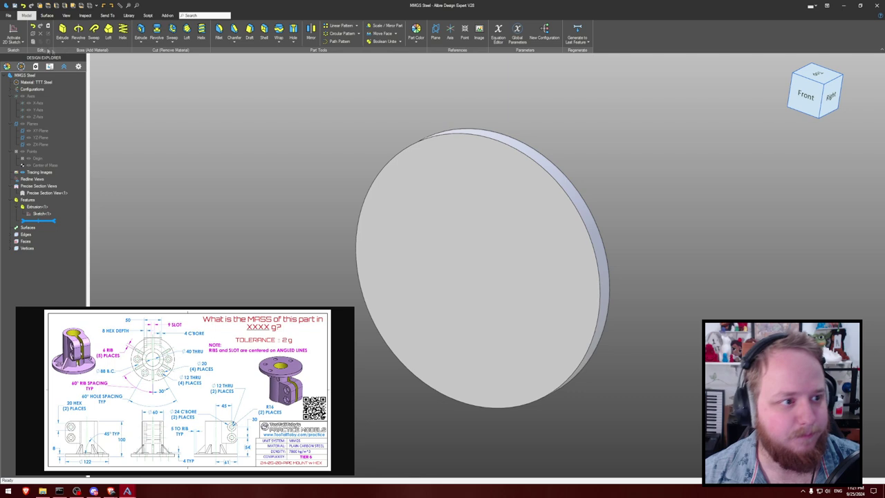
click(12, 33)
click(504, 247)
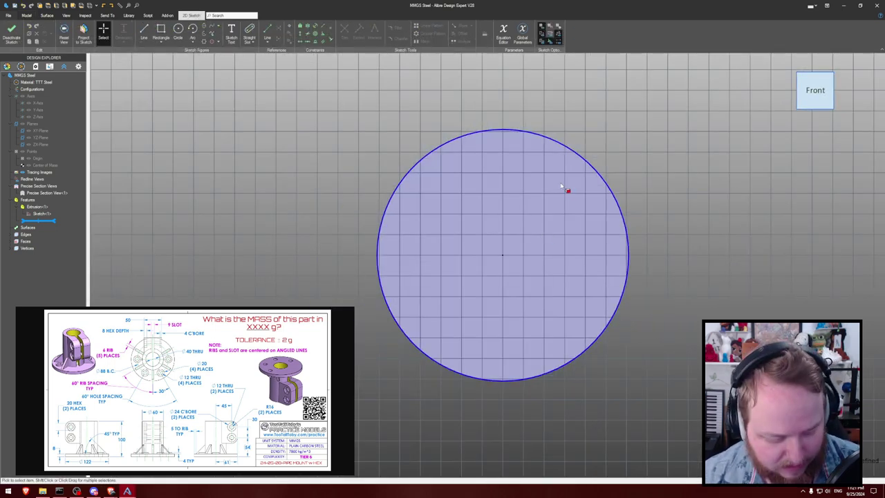
key(l)
click(503, 256)
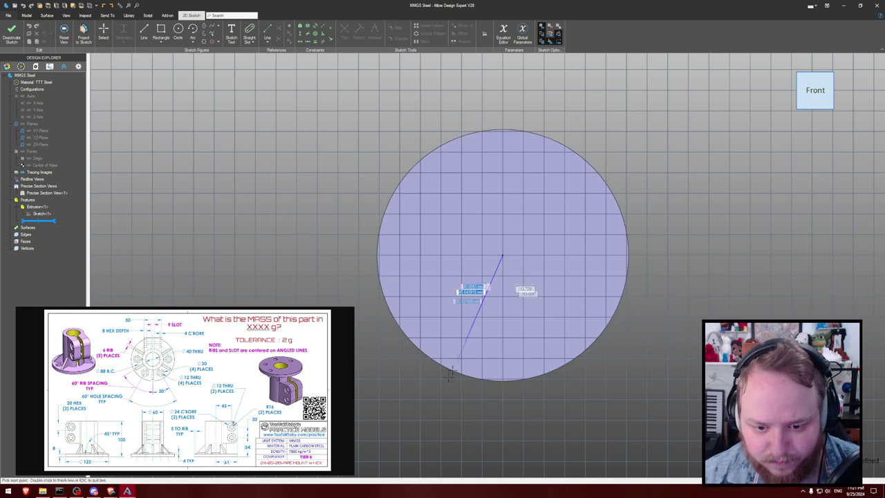
click(465, 341)
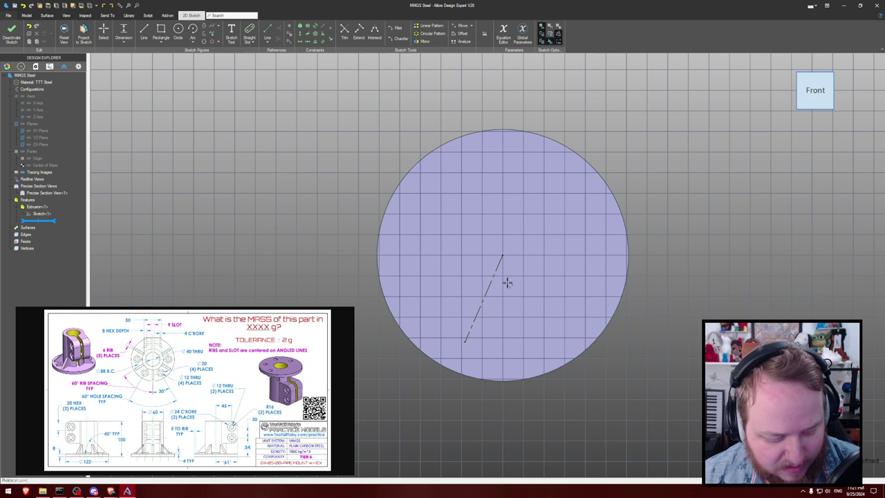
click(503, 255)
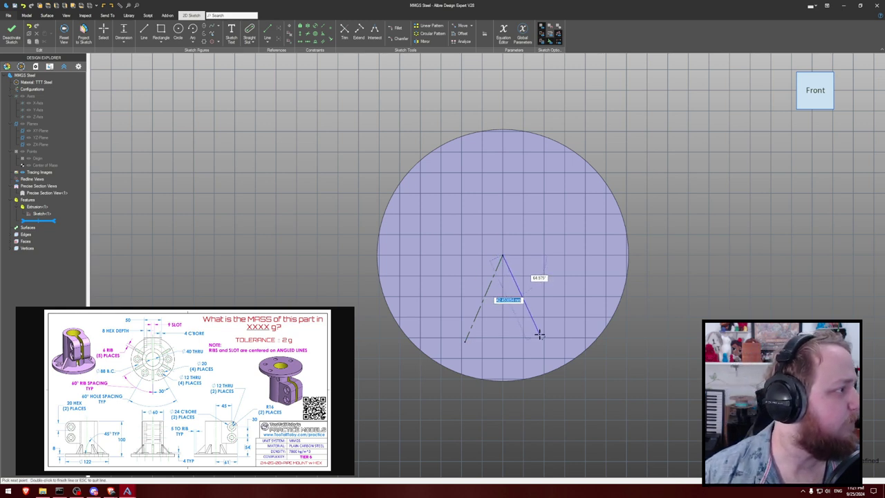
click(538, 334)
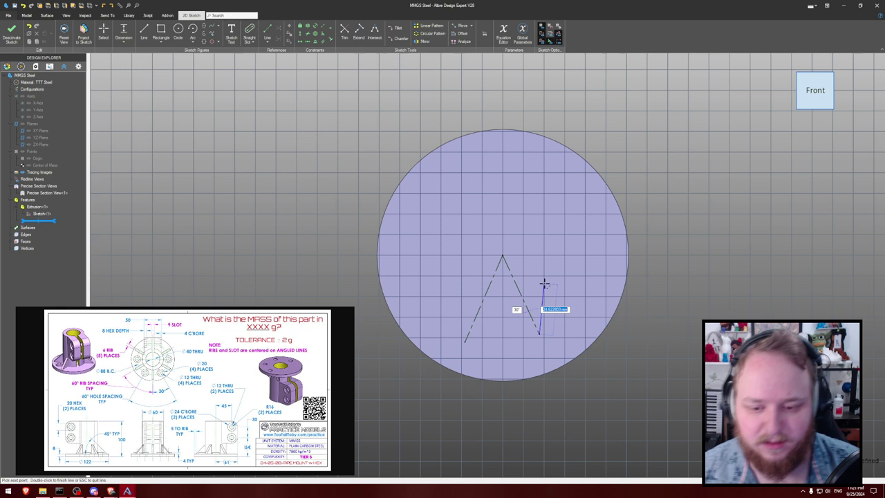
key(Escape)
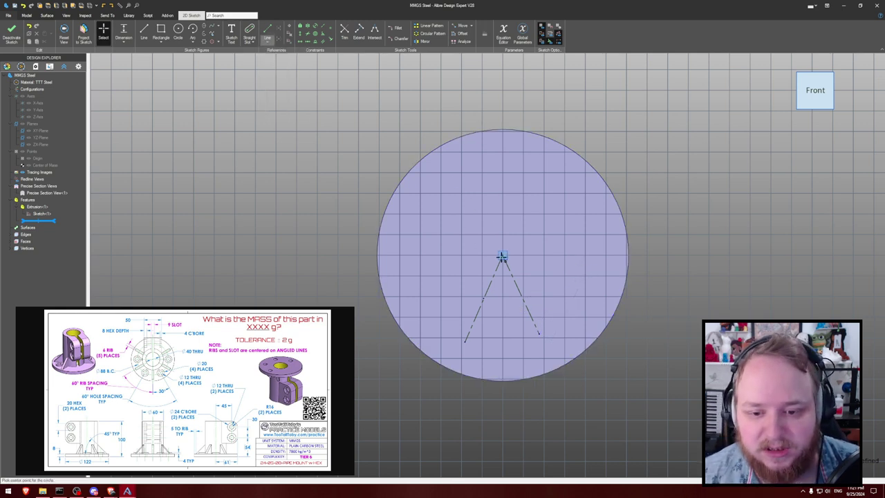
- Draw an 88 mm diameter reference circle centred on the flange as the bolt circle
key(c)
click(503, 257)
key(Return)
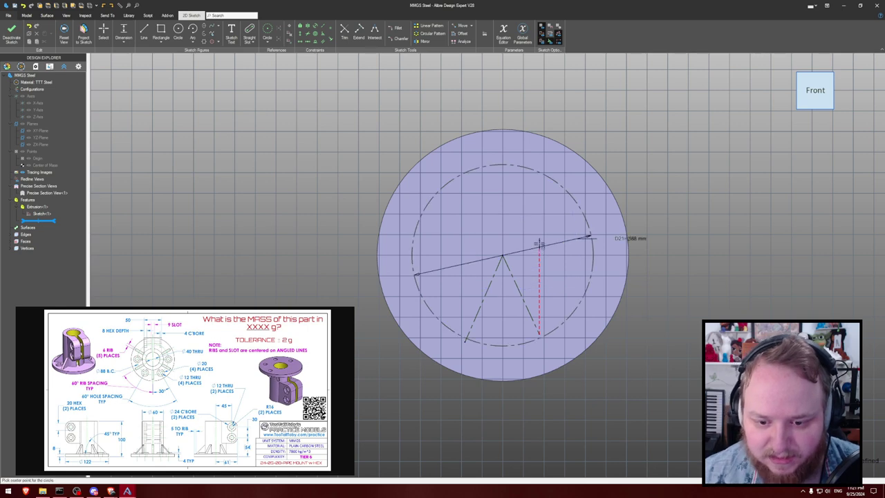
key(Escape)
- Constrain the lower ends of both reference lines coincident with the 88 mm bolt circle
scroll(526, 270, up, 4)
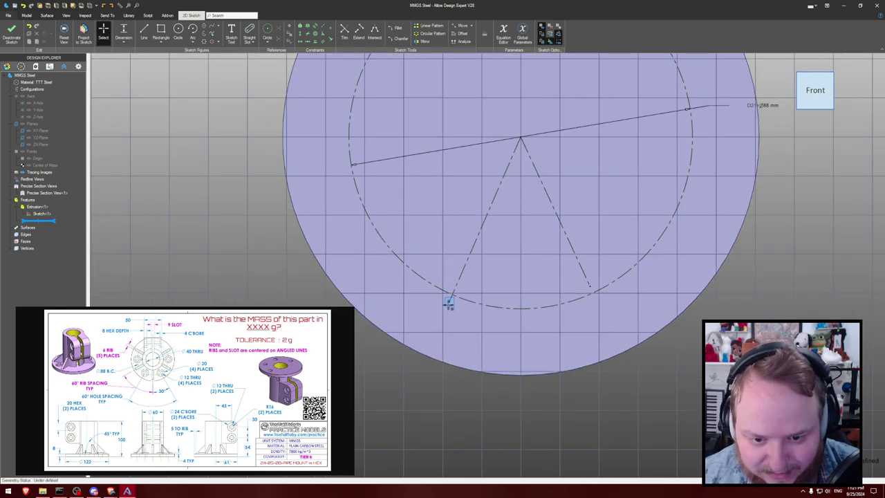
click(457, 297)
key(i)
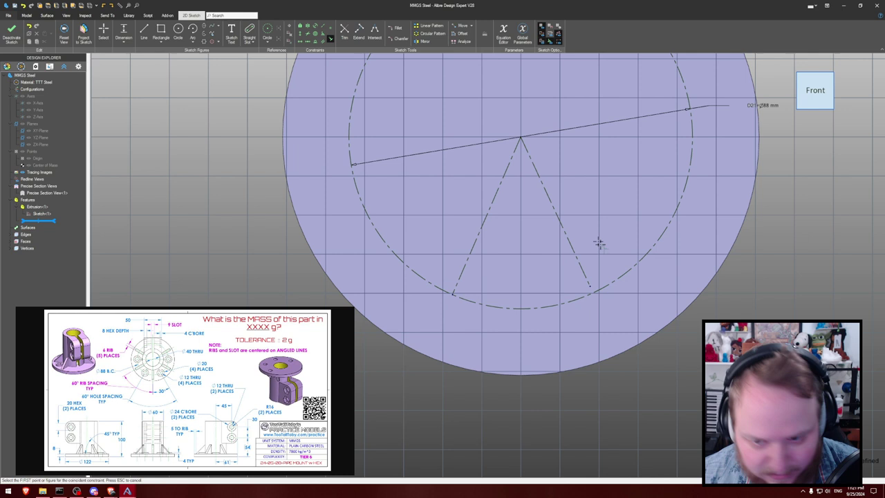
click(591, 286)
click(596, 292)
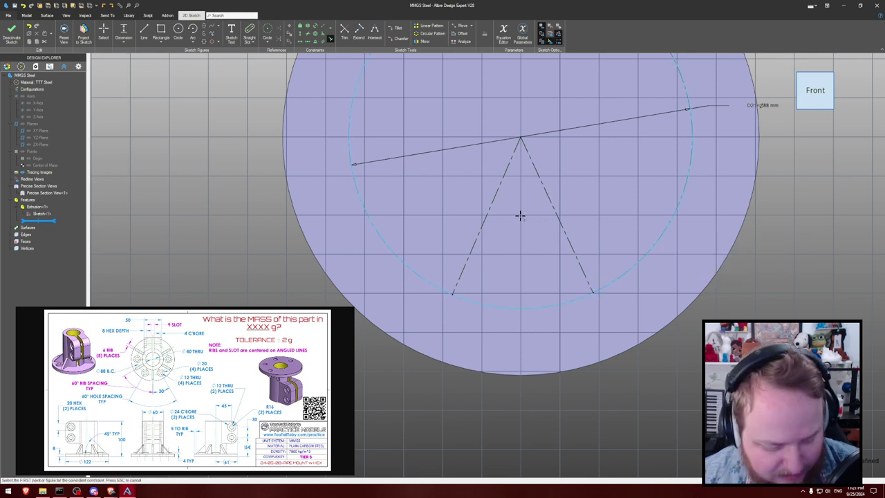
key(Escape)
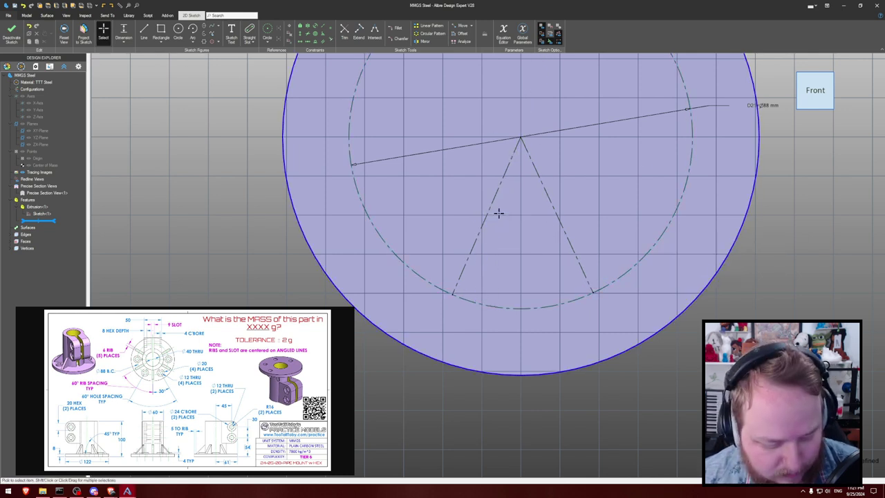
- Dimension the angle between the two reference lines as 33°
key(d)
click(490, 209)
click(555, 214)
click(527, 227)
text(33)
key(Return)
key(Escape)
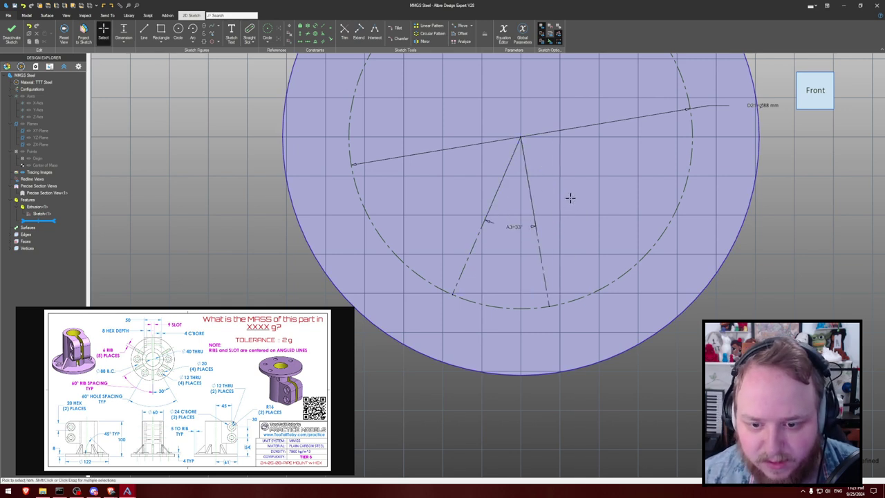
- Try to centre the two angled reference lines about the flange's centre with a midpoint constraint
click(307, 42)
click(452, 295)
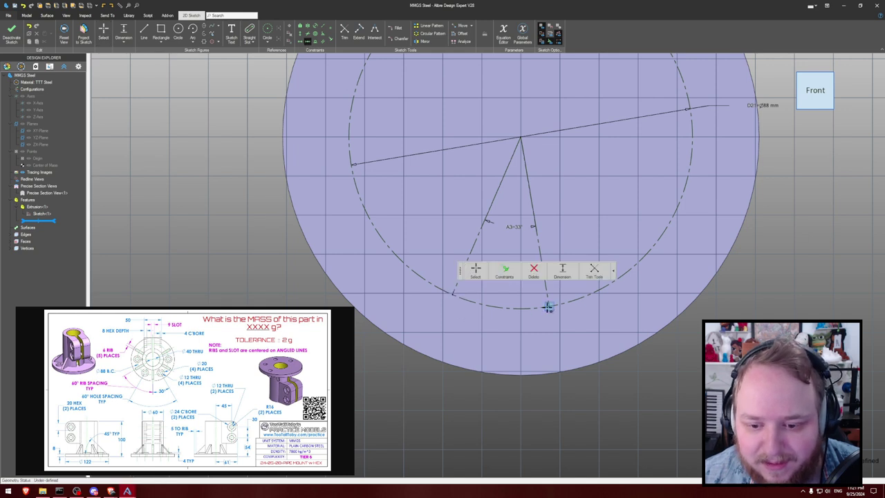
click(520, 138)
click(442, 256)
key(Escape)
drag(551, 307, 585, 296)
click(309, 41)
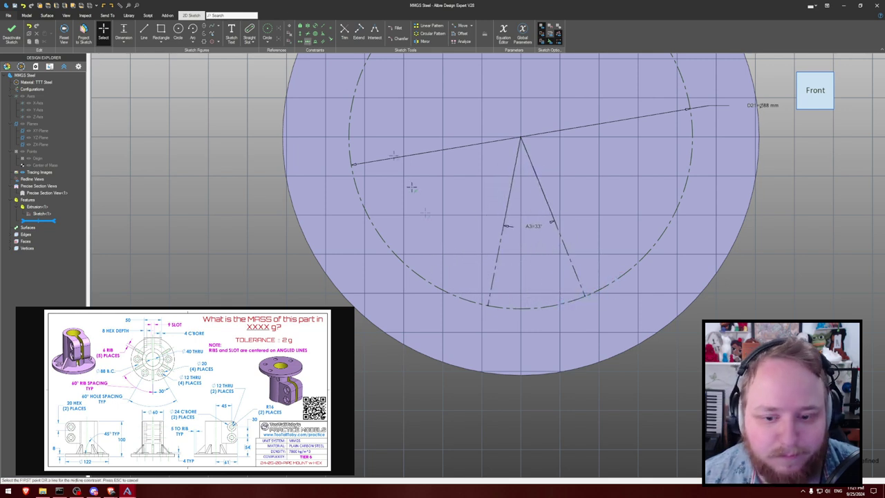
key(Escape)
- Align the lower ends of the two reference lines with a horizontal constraint
key(h)
click(489, 306)
click(585, 296)
key(Escape)
- Set the angle between the two reference lines to 60°
scroll(564, 226, down, 3)
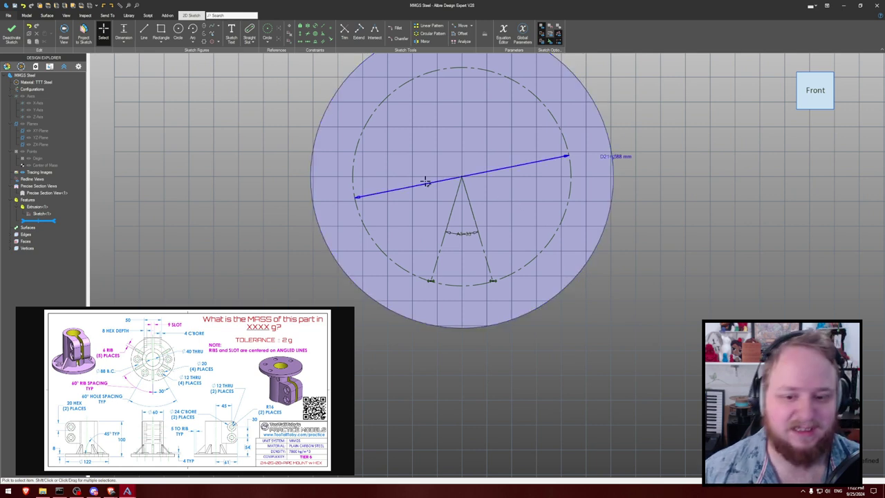
double_click(466, 233)
key(Return)
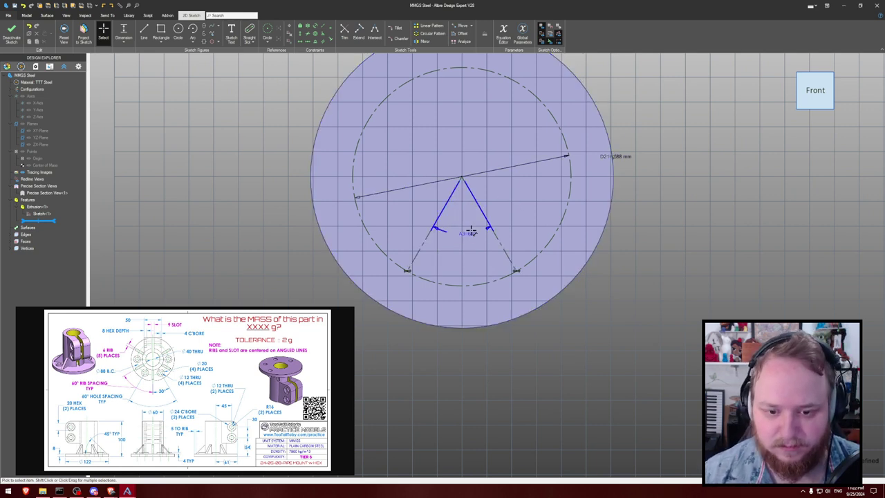
- Draw a 12 mm diameter hole circle at the left horizontal point of the 88 mm bolt circle
middle_drag(246, 142, 226, 179)
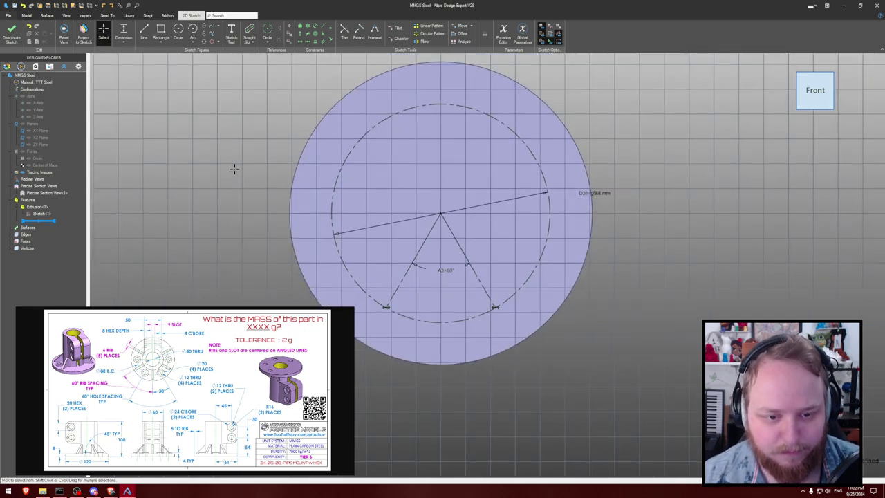
key(c)
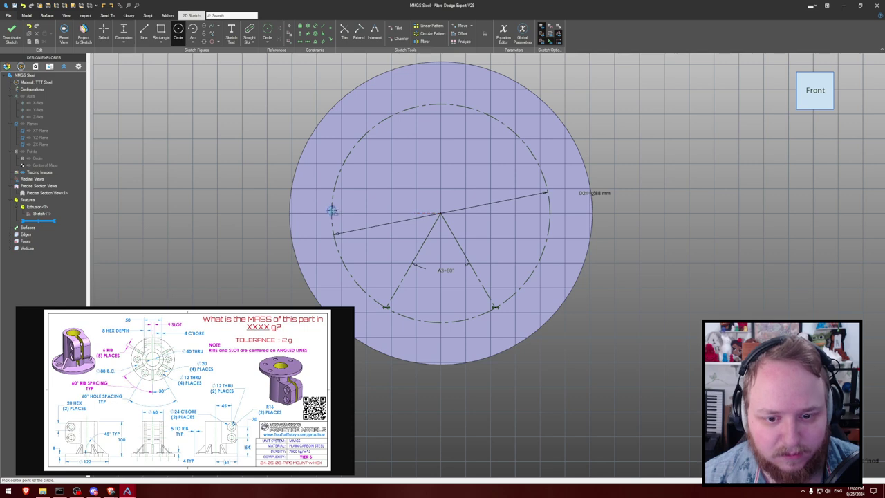
scroll(333, 211, up, 2)
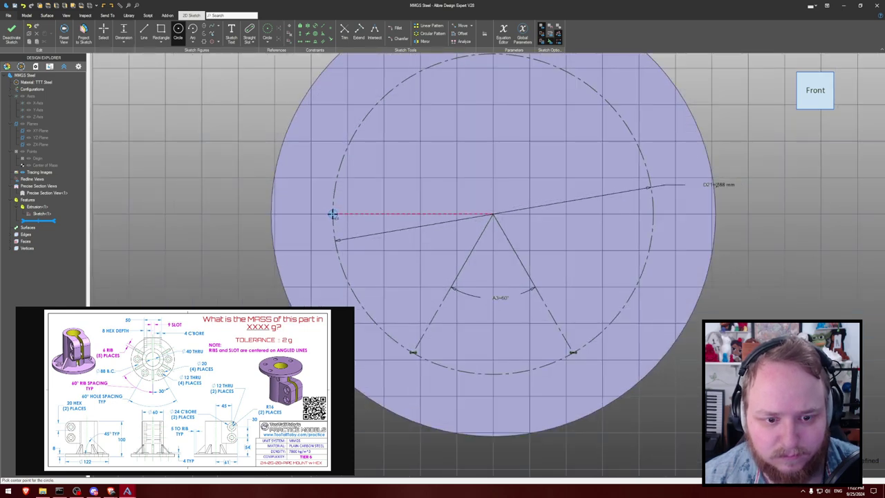
click(333, 214)
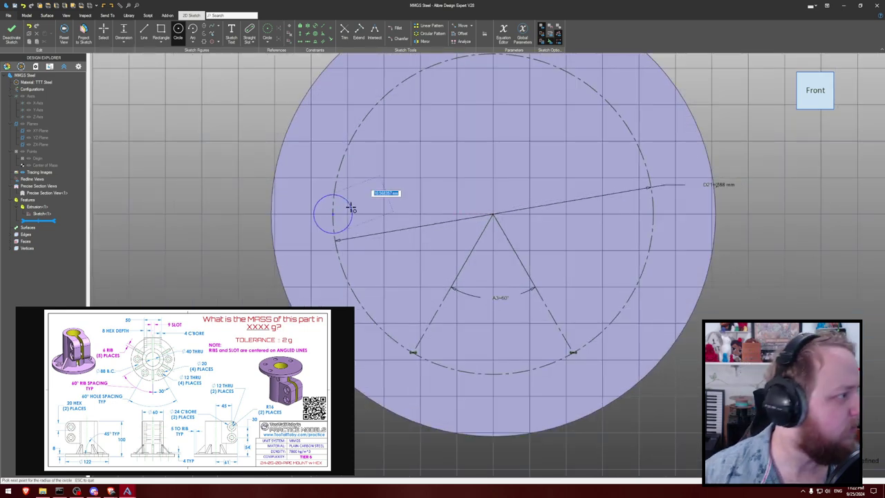
text(12)
key(Return)
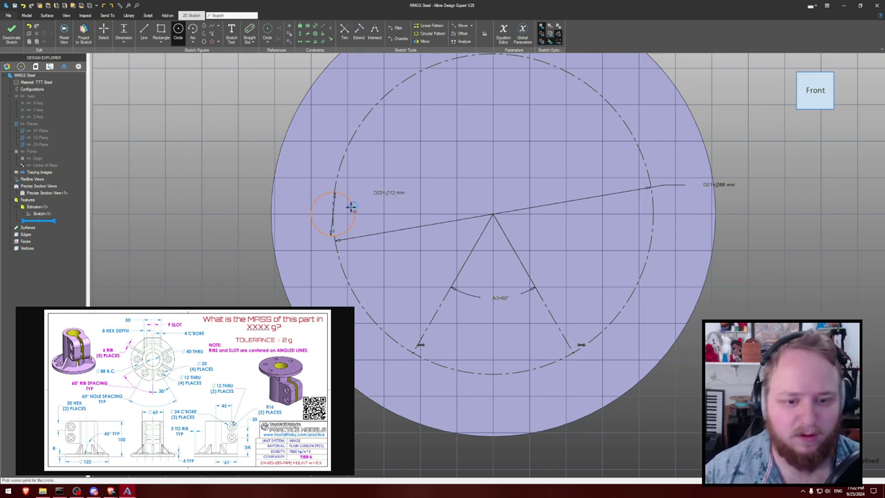
- Constrain the centre of the 12 mm hole circle horizontally to the flange's centre
key(h)
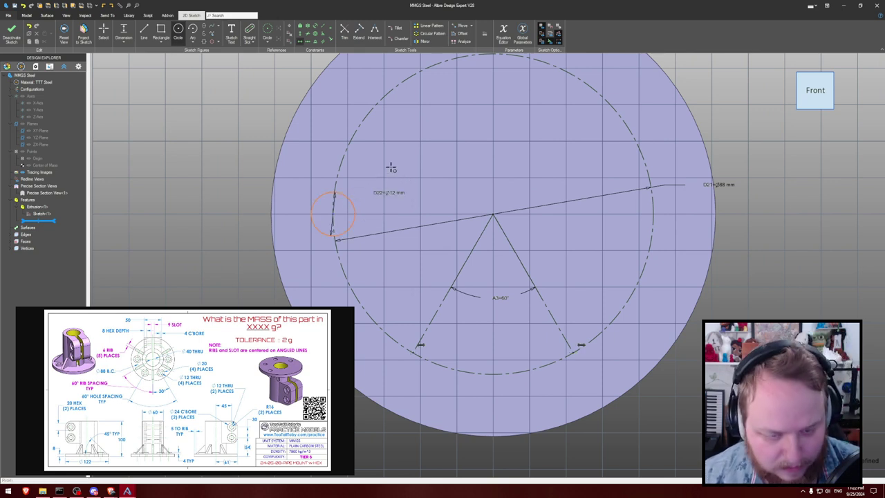
click(332, 214)
click(494, 215)
key(Escape)
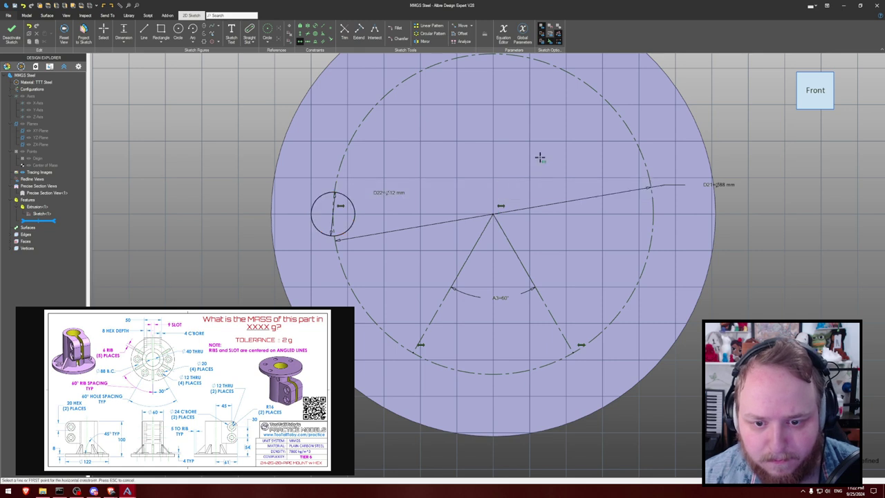
- Draw a 12 mm hole circle at the right horizontal point of the 88 mm bolt circle and constrain its centre horizontally to the flange's centre
key(c)
click(653, 215)
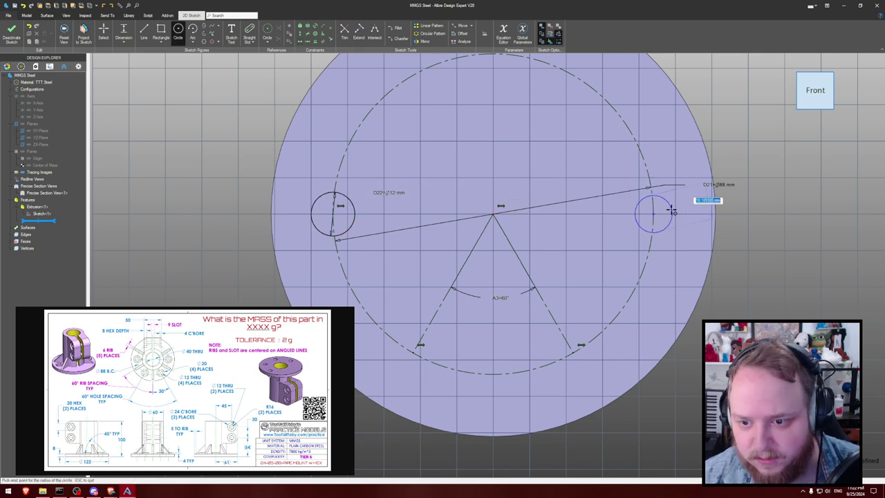
key(h)
click(653, 214)
click(492, 214)
key(Escape)
- Draw two 12 mm hole circles at the lower ends of the two angled reference lines
key(c)
click(415, 352)
click(435, 343)
click(574, 352)
click(595, 342)
scroll(608, 275, down, 2)
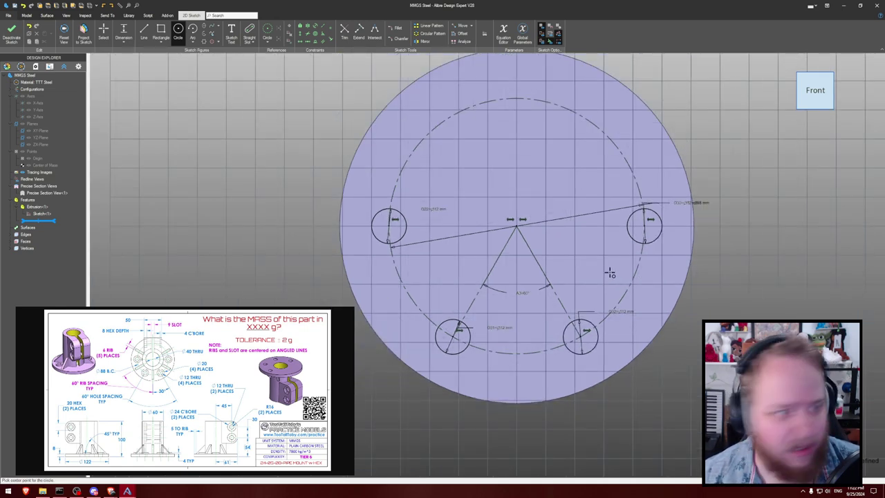
- Cut the four 12 mm hole circles through the flange with an extrude cut
key(x)
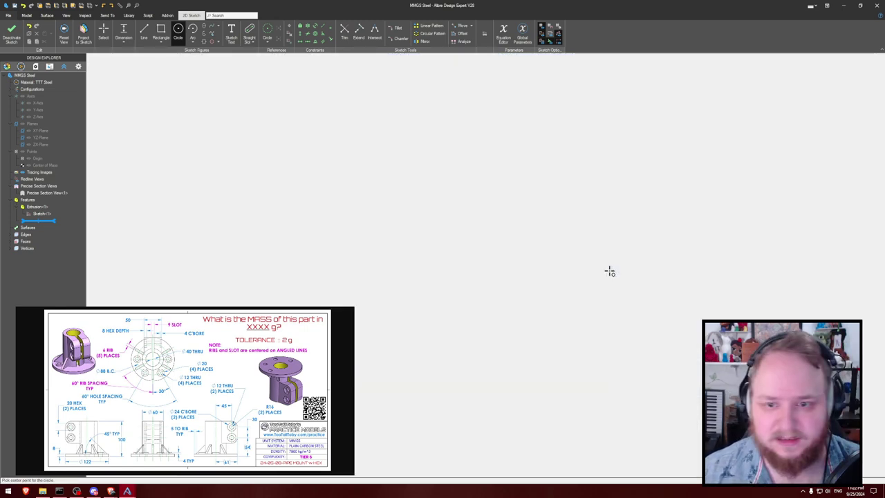
key(Return)
click(662, 213)
middle_drag(662, 214, 679, 206)
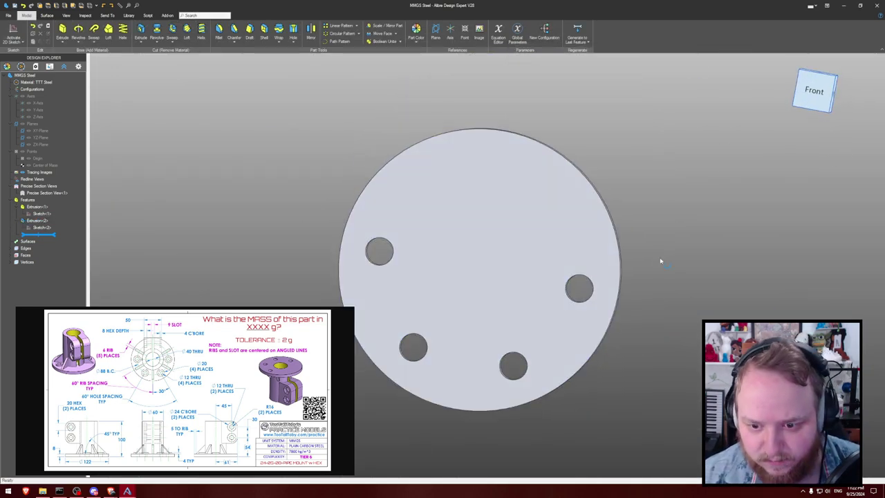
middle_drag(644, 251, 640, 251)
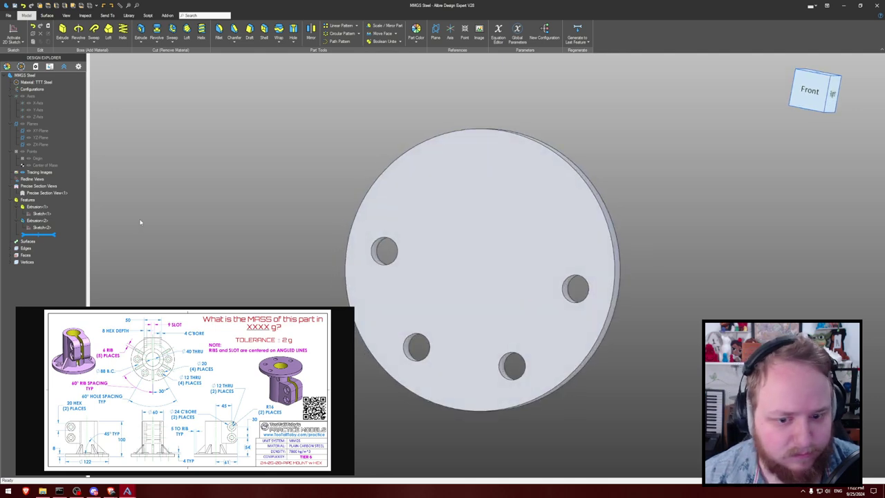
- Start a new sketch on the front face of the flange
right_click(36, 228)
click(51, 231)
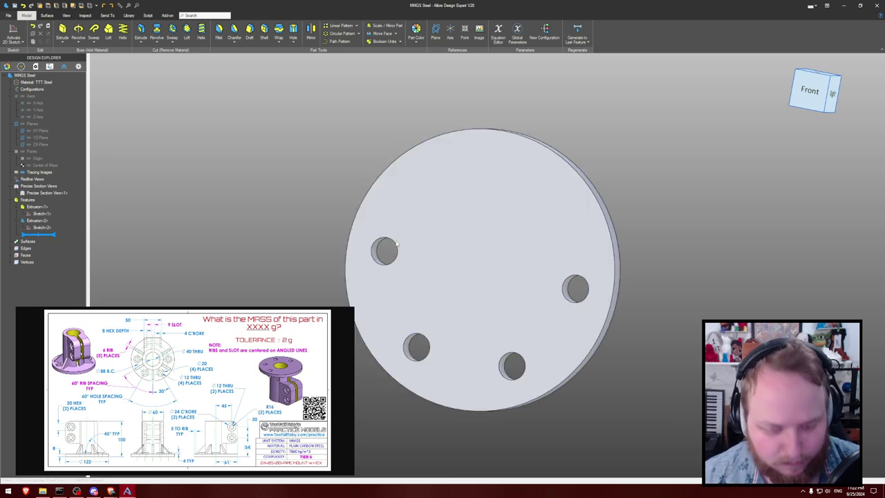
middle_drag(396, 243, 405, 241)
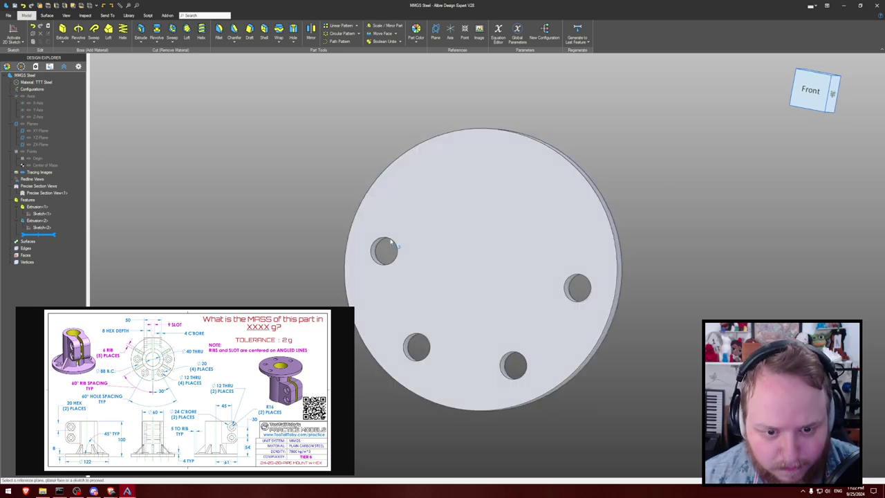
scroll(391, 242, up, 3)
click(11, 35)
click(489, 217)
- Project the edges of the four bolt holes into the sketch as sketch figures
key(p)
click(379, 240)
click(666, 282)
click(582, 401)
click(430, 387)
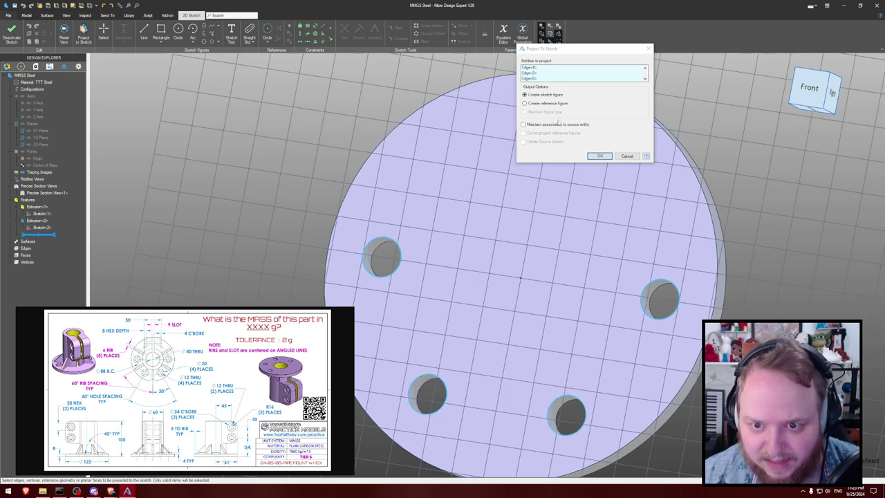
click(599, 155)
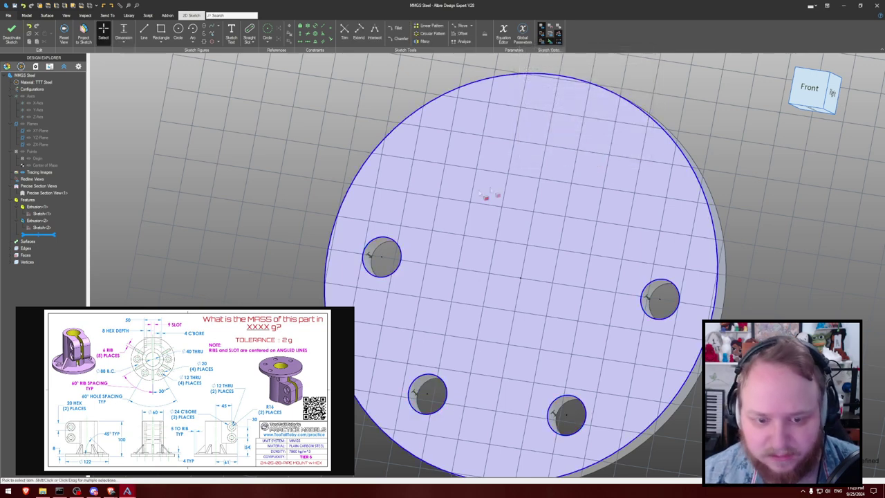
- Draw 20 mm diameter circles concentric with the left and right bolt holes
key(c)
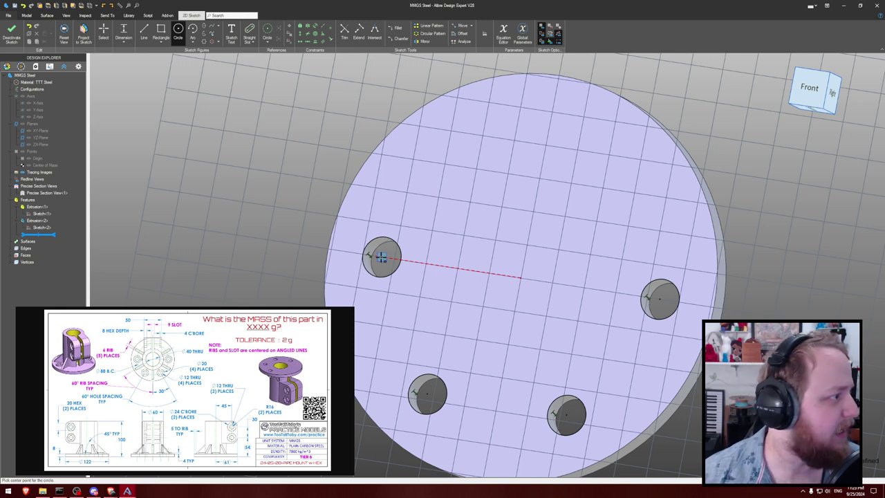
click(381, 256)
text(20)
key(Return)
click(660, 297)
text(20)
key(Return)
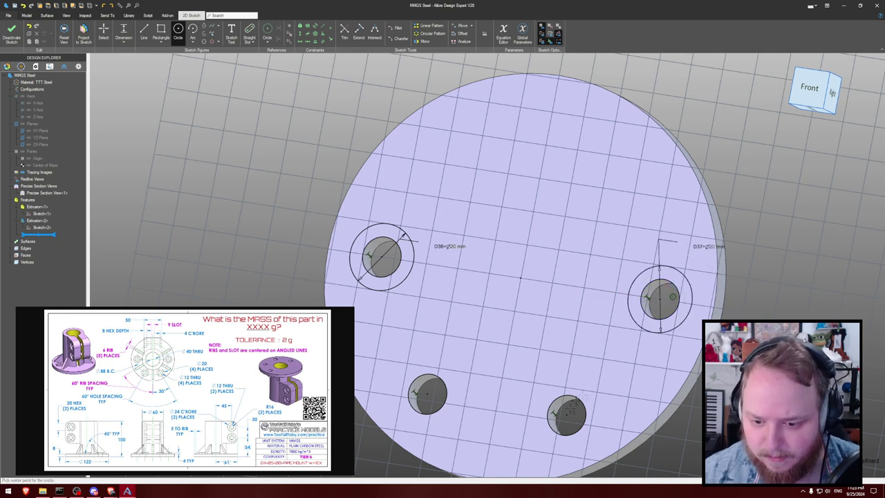
- Draw 20 mm diameter circles concentric with the two lower bolt holes
click(567, 413)
text(20)
key(Return)
click(426, 393)
scroll(454, 233, down, 2)
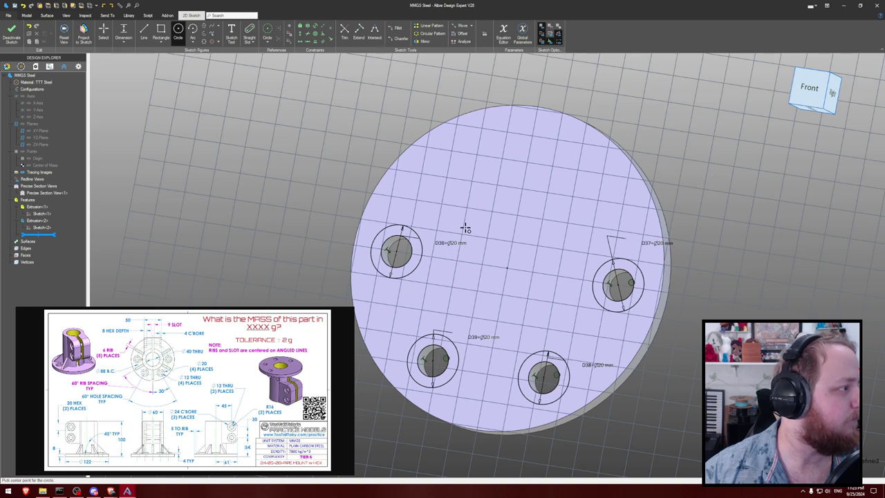
- Extrude the four rings around the bolt holes 4 mm out from the flange face
key(e)
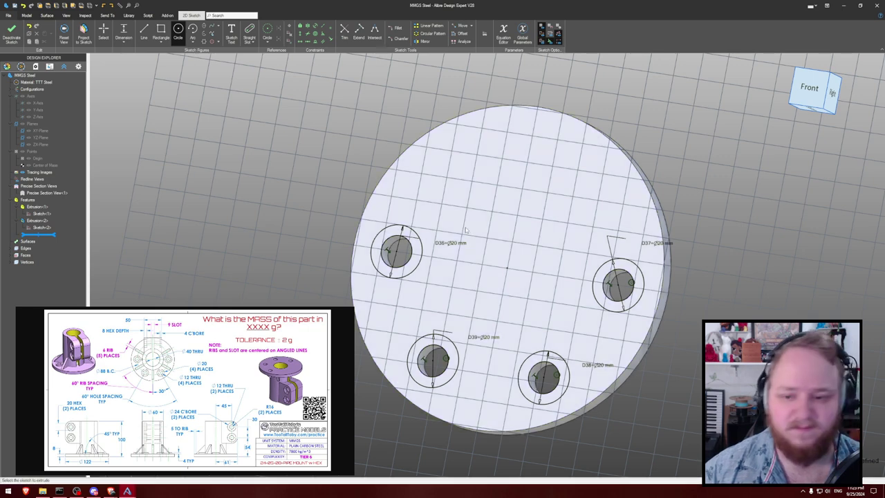
text(4)
key(Return)
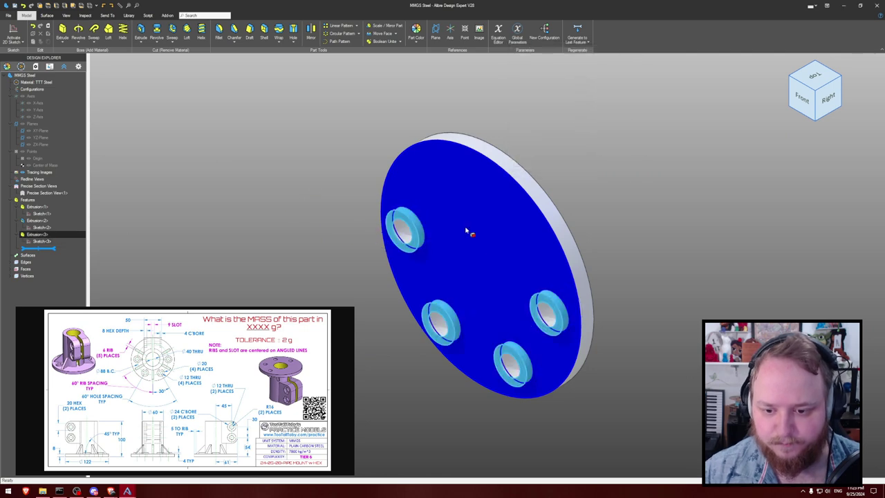
middle_drag(642, 224, 660, 198)
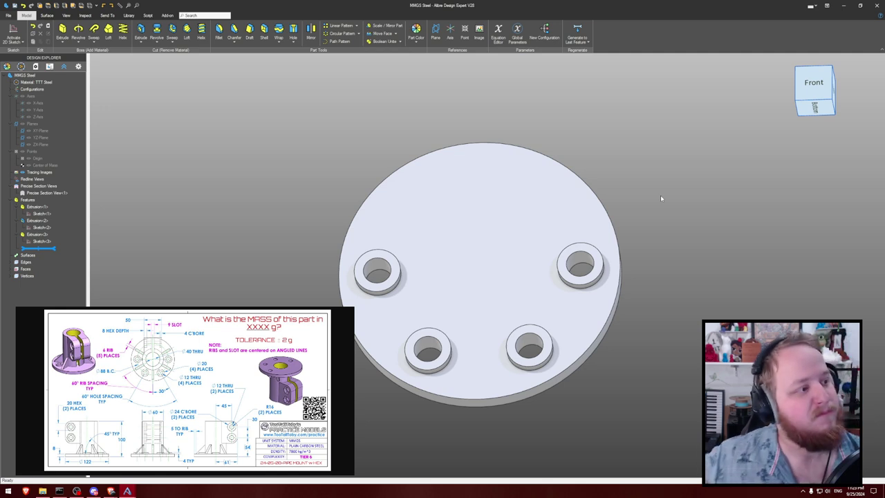
mouse_move(660, 196)
middle_down()
mouse_move(638, 197)
mouse_move(626, 213)
mouse_move(657, 185)
middle_up()
- Show the reference geometry and start a sketch on the YZ plane
key(ctrl+shift+r)
scroll(654, 189, down, 1)
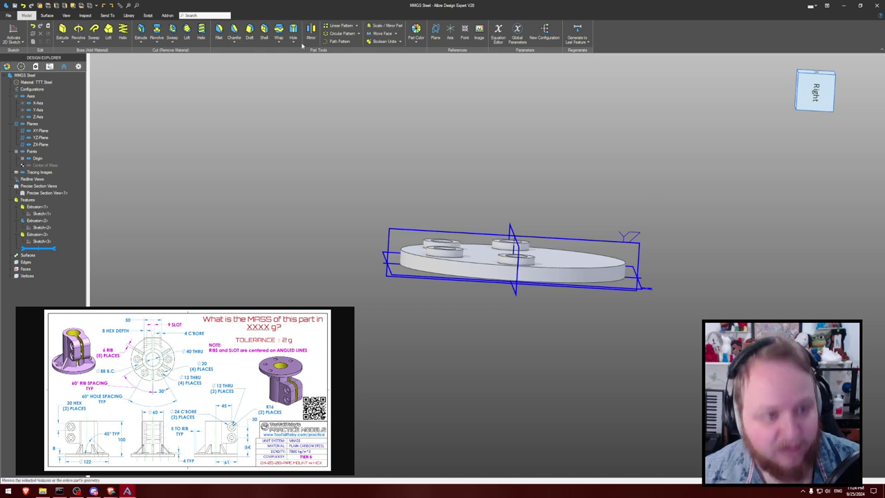
click(623, 242)
key(ctrl+k)
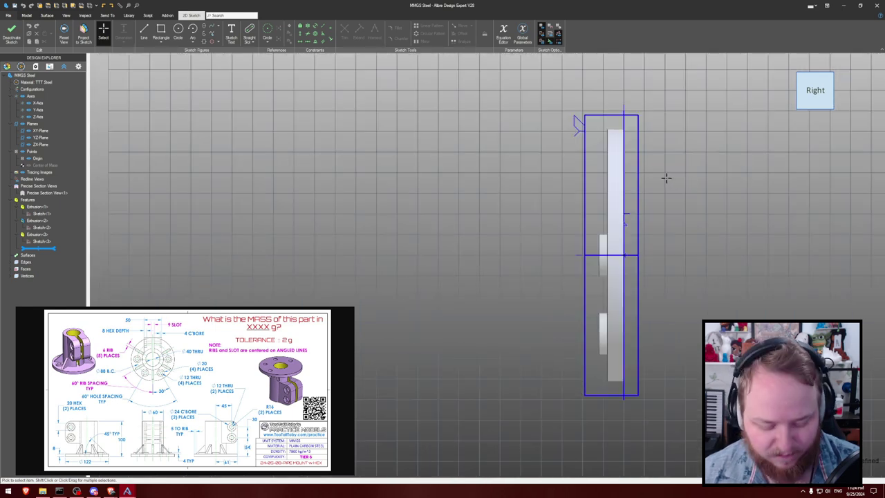
- Draw a 45 mm vertical line in front of the flange, starting level with the flange's centre
key(l)
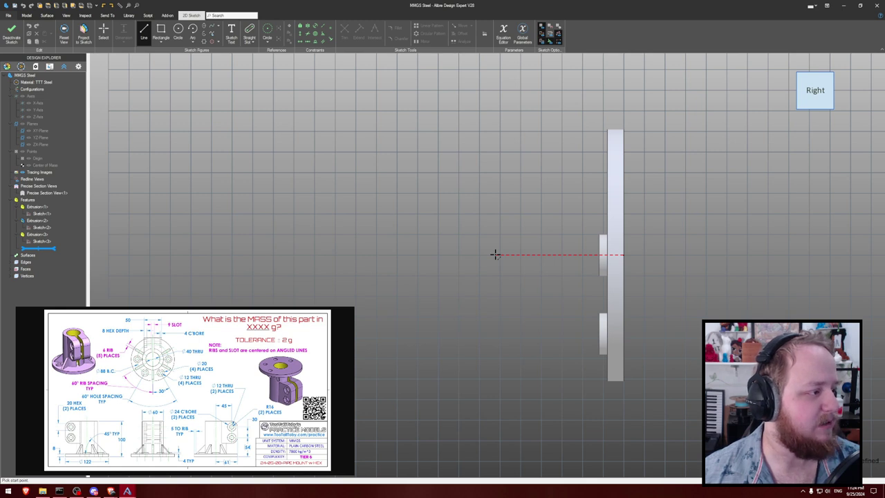
click(495, 254)
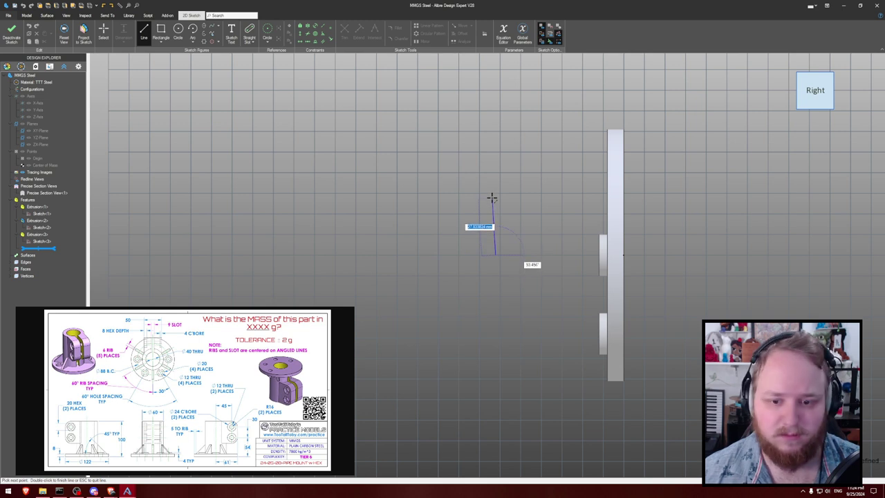
text(45)
key(Return)
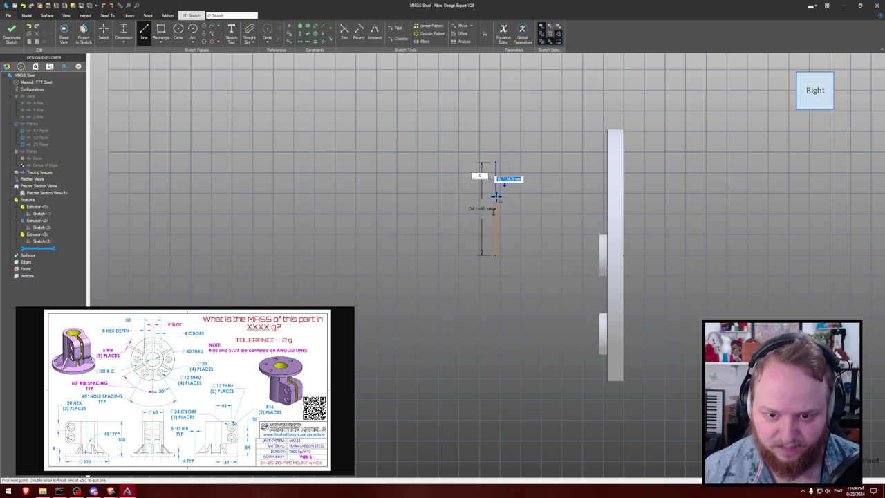
key(Escape)
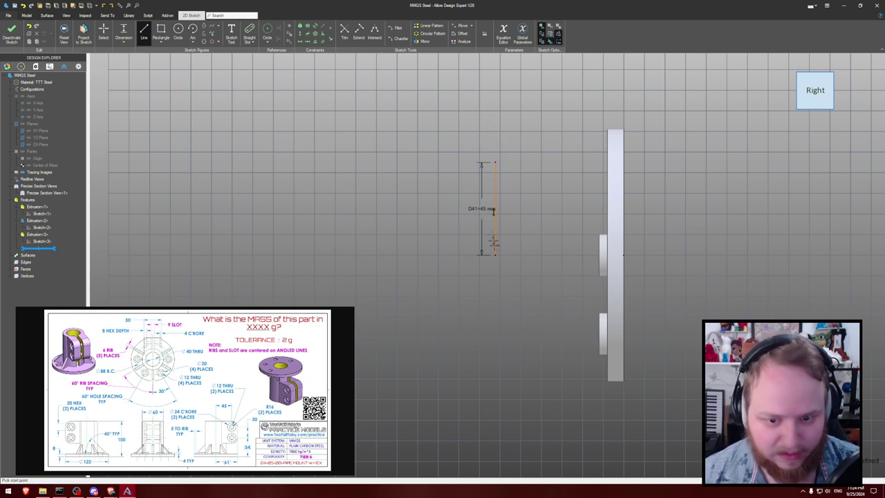
click(495, 255)
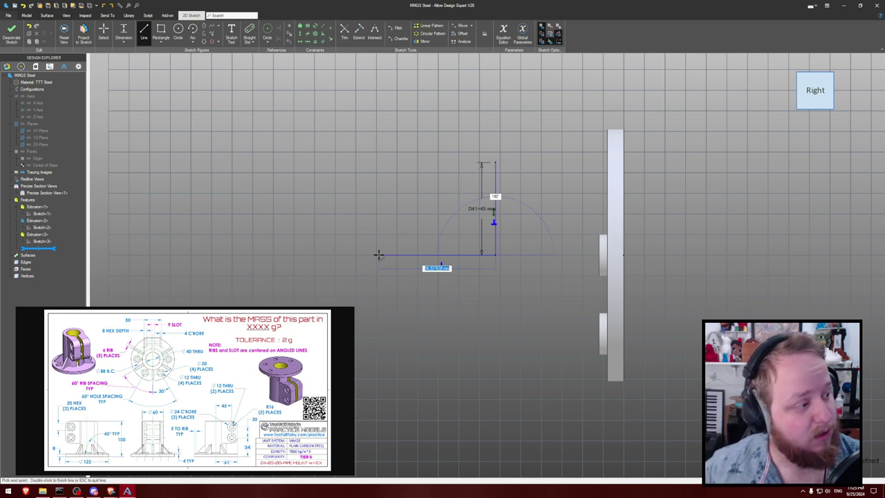
key(Escape)
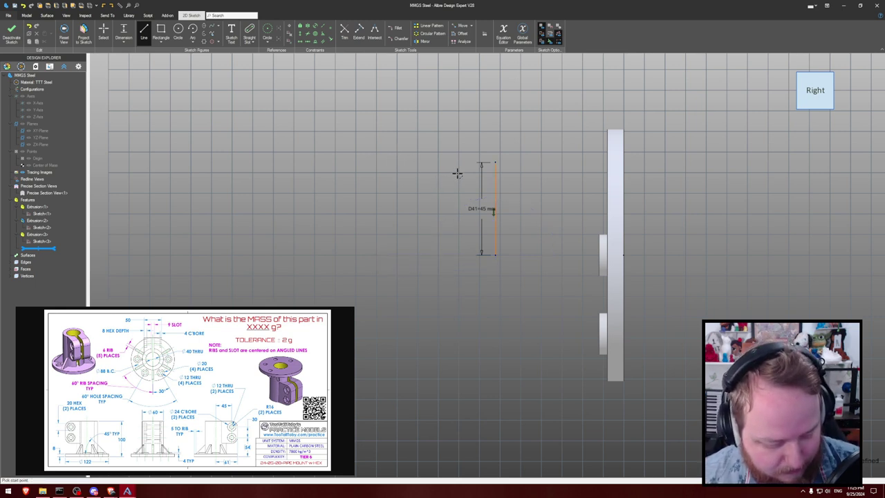
key(Escape)
- Draw a tangent quarter arc from the vertical line's upper end and align its free end vertically with its centre
key(a)
click(466, 163)
click(494, 163)
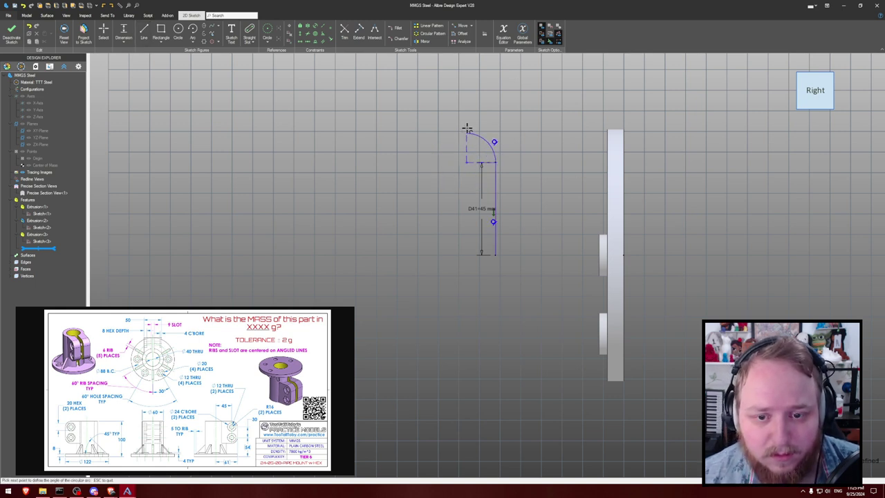
click(467, 134)
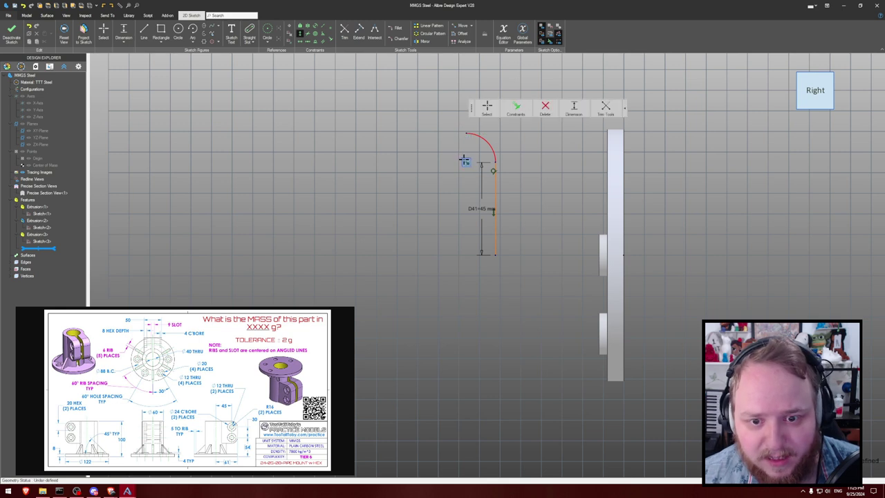
click(465, 161)
key(Escape)
- Try to constrain the arc's centre horizontally to the upper end of the vertical line
key(h)
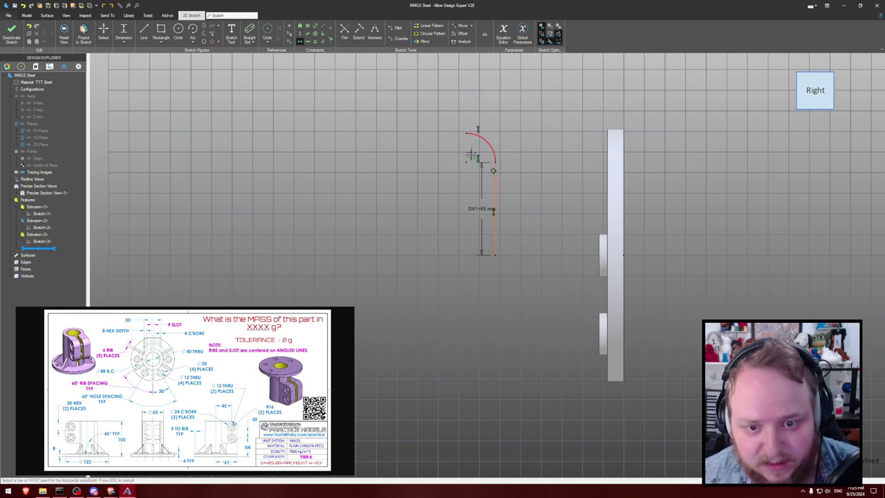
click(467, 161)
click(495, 162)
click(466, 134)
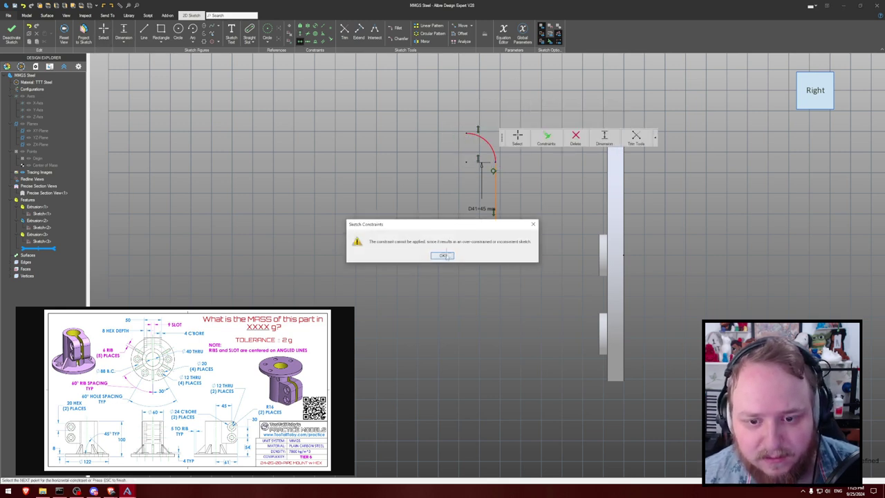
click(443, 255)
key(Escape)
- Constrain the lower end of the vertical line horizontally to the origin
mouse_move(496, 162)
mouse_down()
mouse_move(497, 177)
mouse_move(490, 153)
mouse_up()
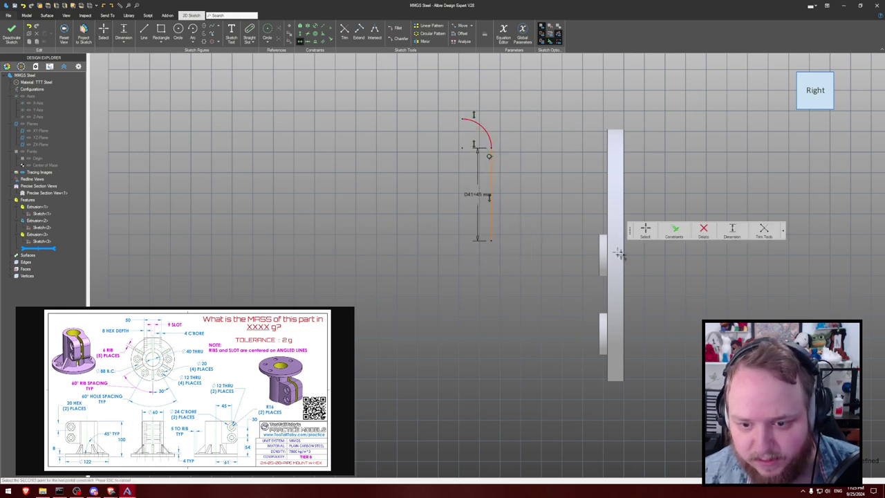
click(492, 242)
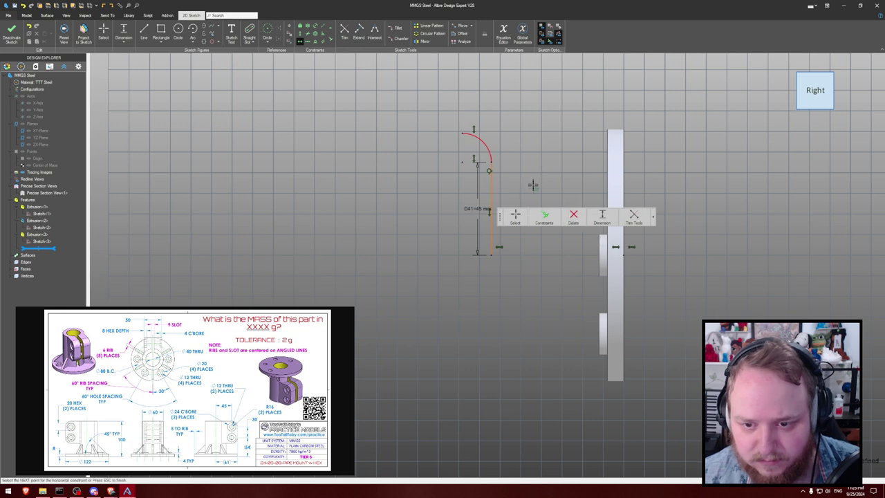
key(Escape)
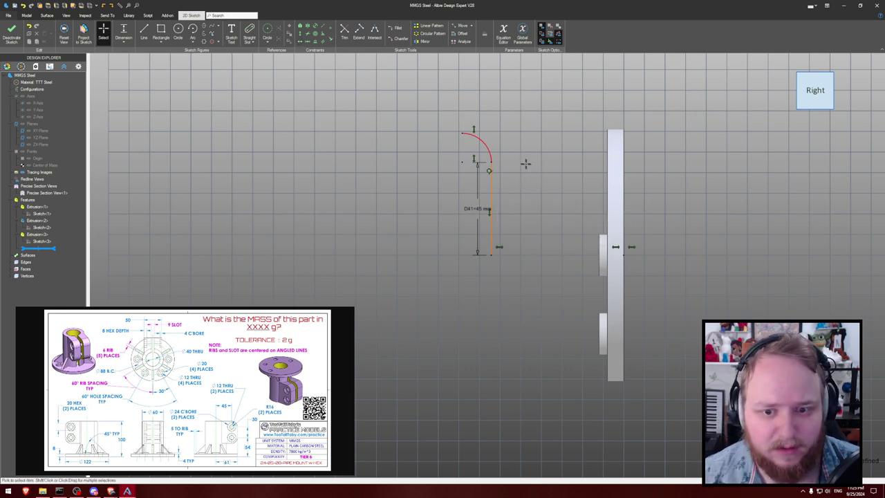
- Dimension the arc's radius as 16 mm
key(d)
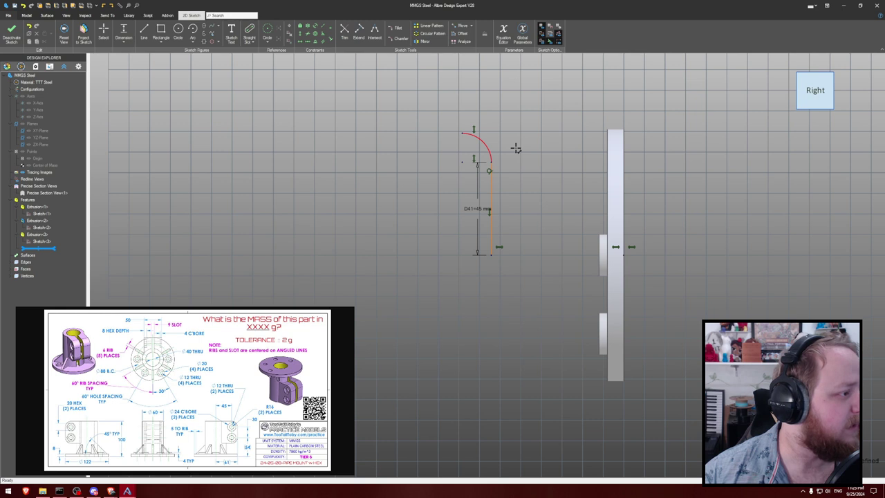
click(475, 138)
click(524, 112)
click(549, 110)
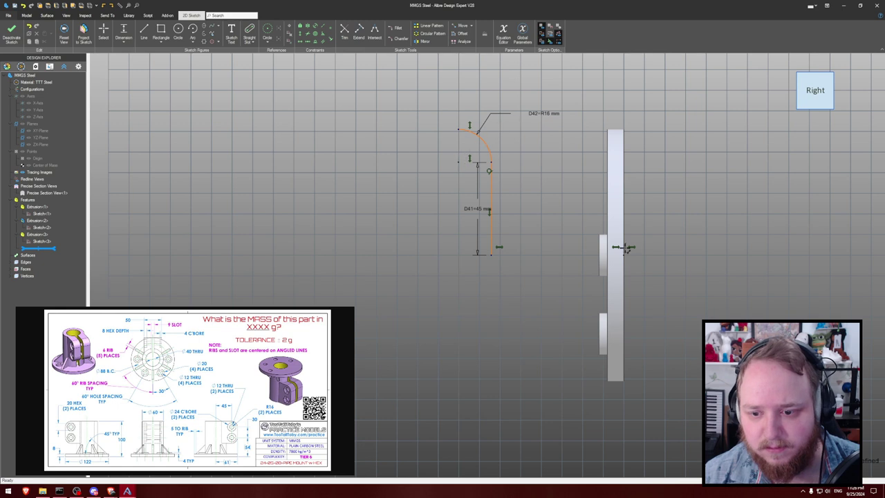
- Dimension the horizontal distance from the arc's centre to the origin as 52 mm
click(541, 85)
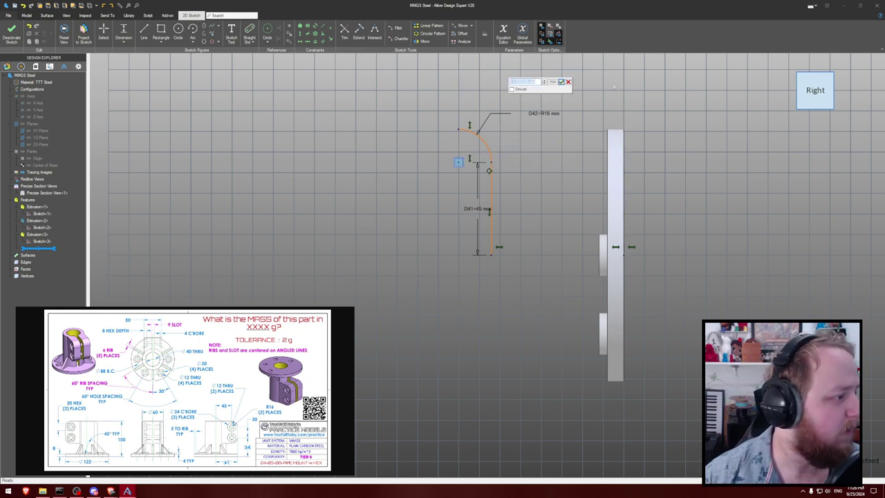
text(52)
key(Return)
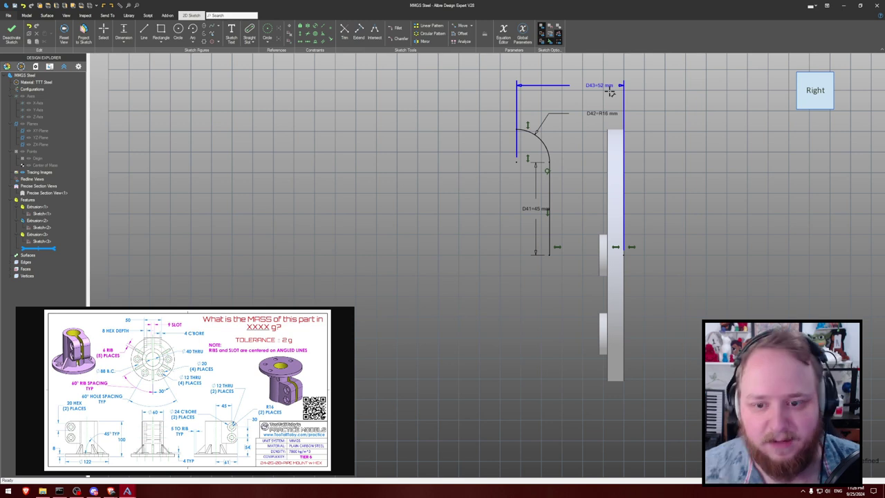
click(420, 114)
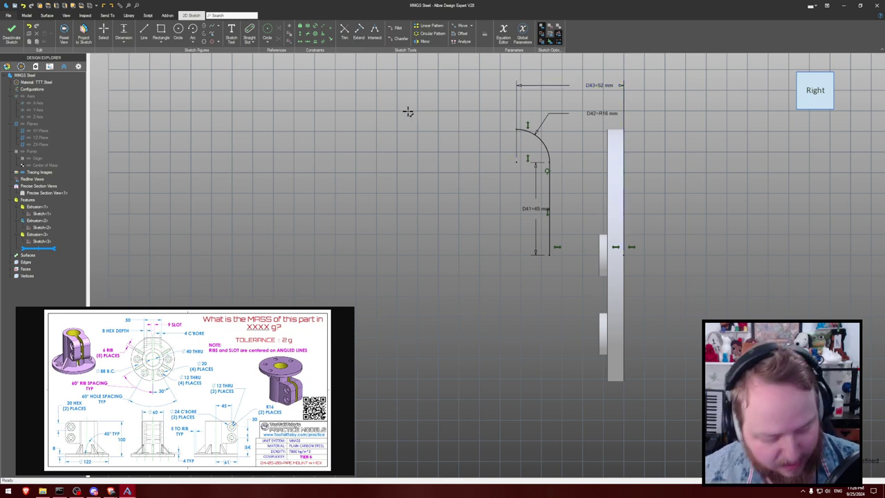
- Draw two 12 mm diameter circles, one on the arc's centre and one level with it farther from the flange
key(c)
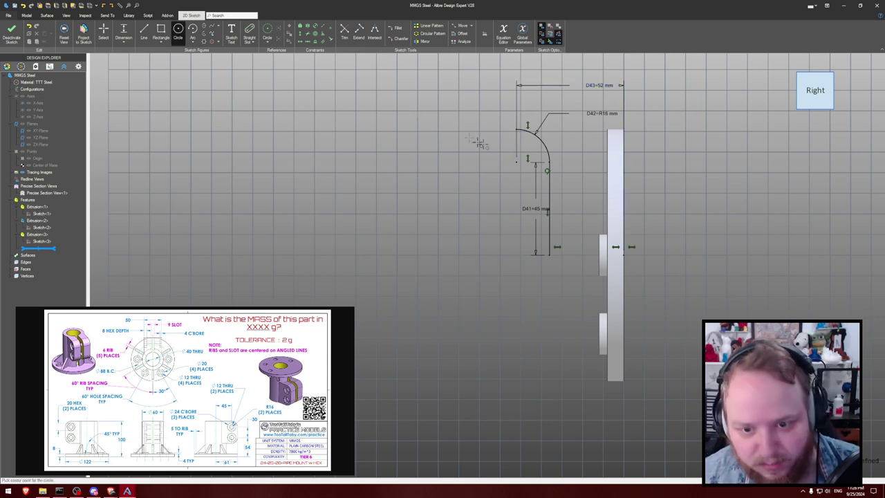
click(516, 163)
text(12)
key(Return)
middle_drag(407, 157, 467, 167)
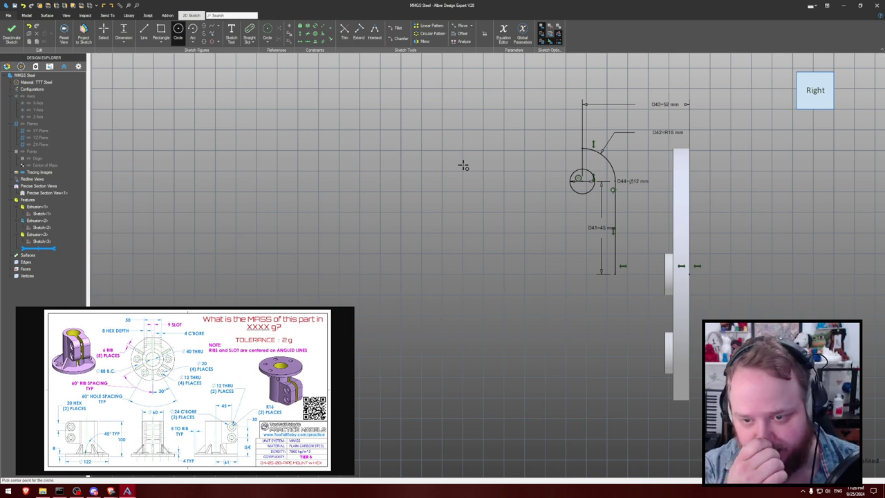
click(494, 182)
text(12)
key(Return)
key(Escape)
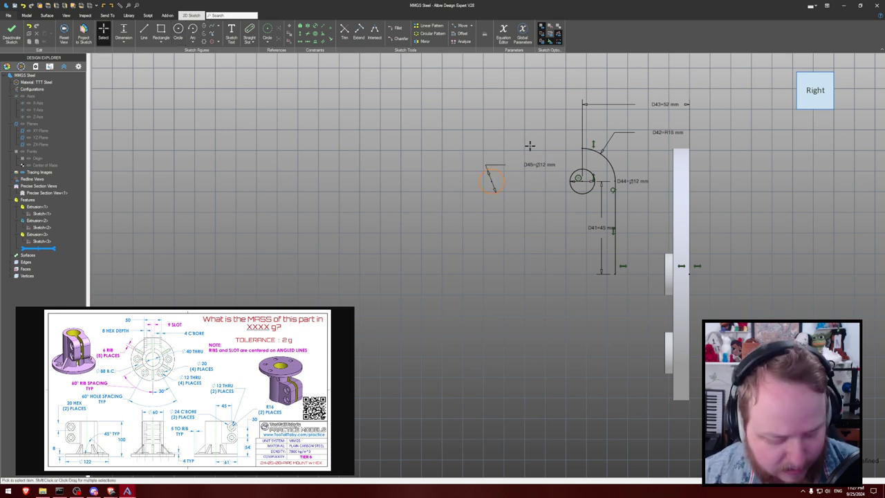
- Dimension the two circle centres 30 mm apart and constrain them horizontally to each other
drag(491, 181, 582, 181)
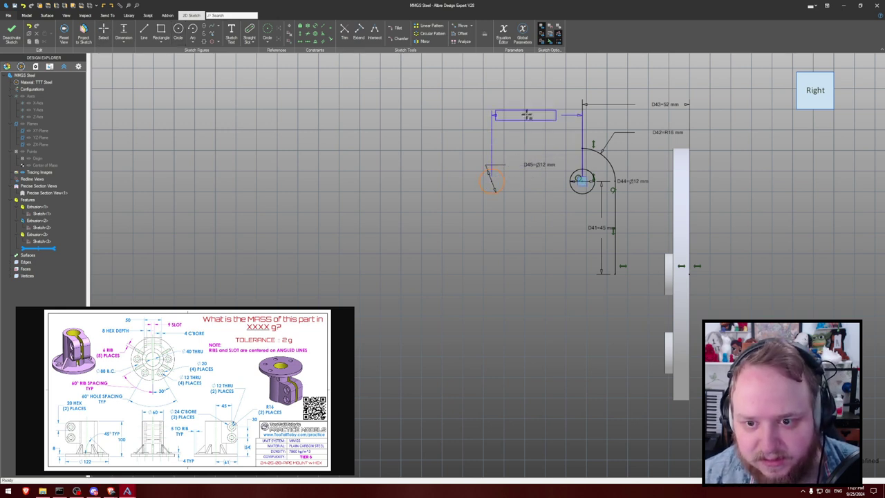
click(531, 109)
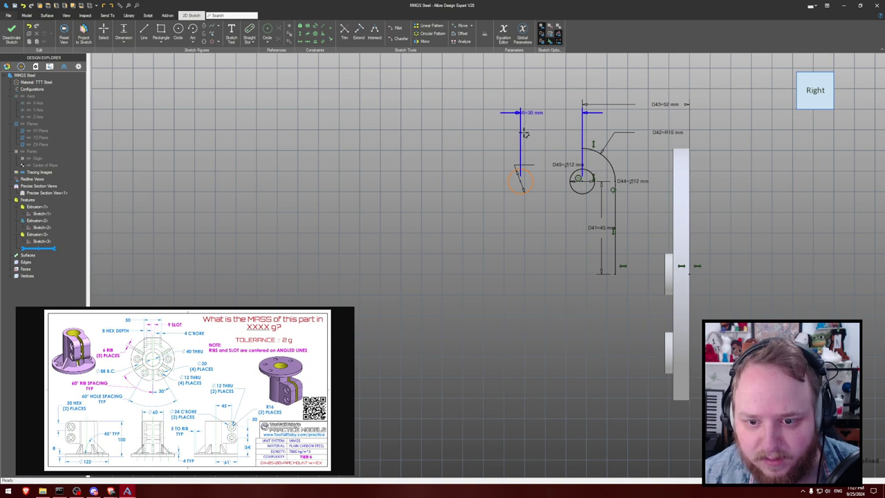
click(520, 181)
shift+click(582, 181)
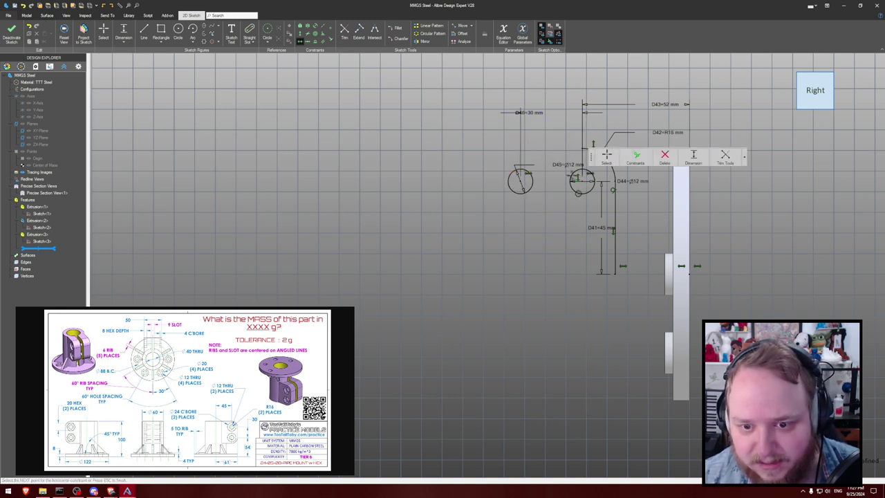
key(h)
- Draw a horizontal line from the arc's upper end and align its free end vertically with the outer circle's centre
key(l)
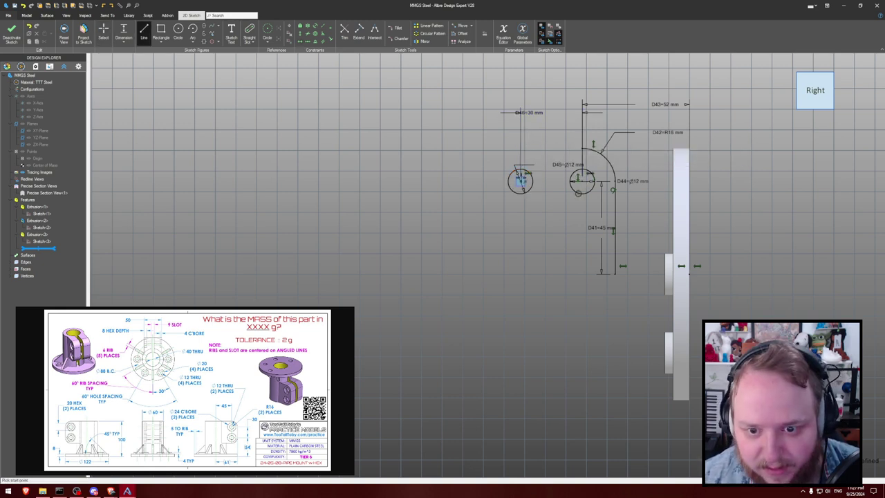
click(519, 147)
click(584, 148)
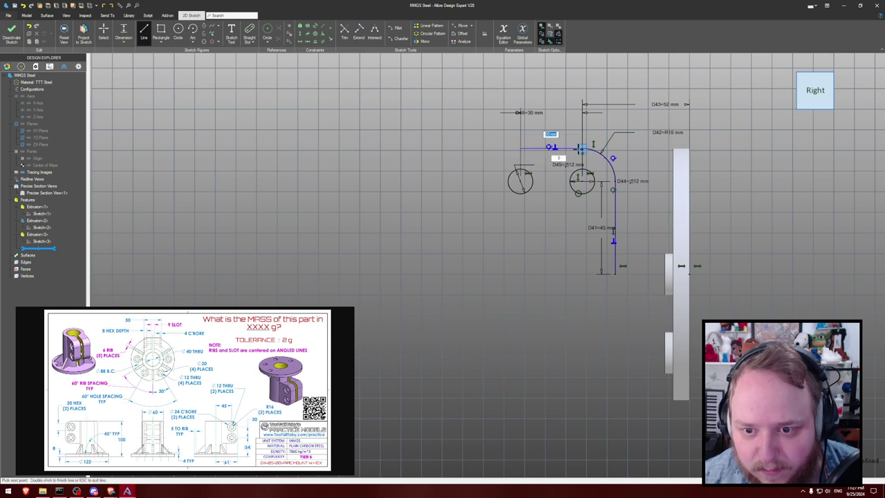
key(v)
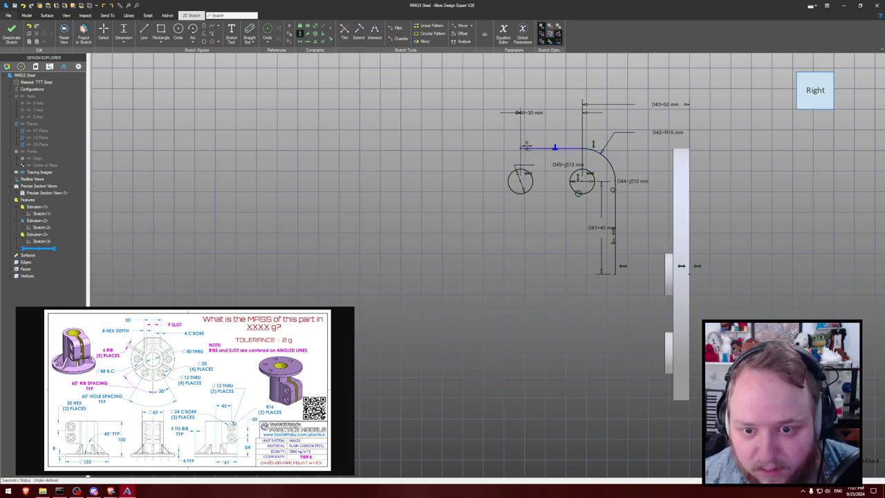
click(520, 148)
click(520, 181)
key(Escape)
- Draw a corner arc around the outer circle from the line's free end, and align its other end horizontally with the circle's centre
key(a)
click(520, 181)
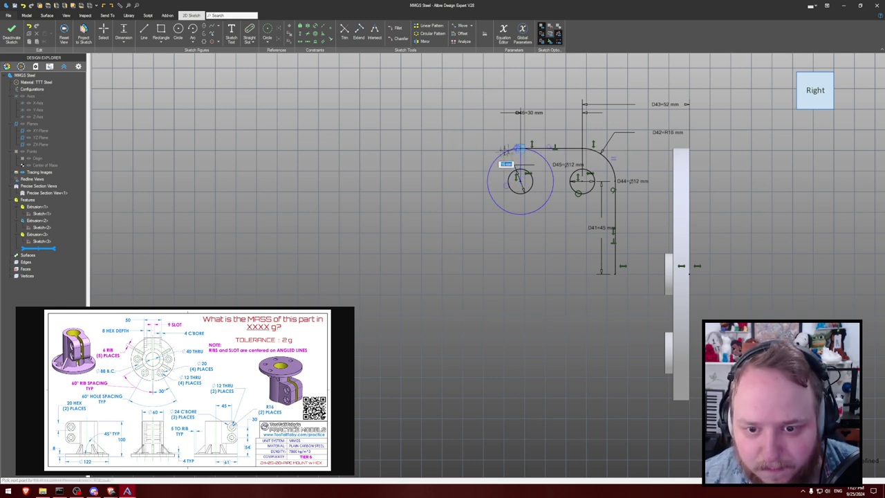
key(Escape)
click(519, 148)
click(486, 181)
key(Escape)
key(h)
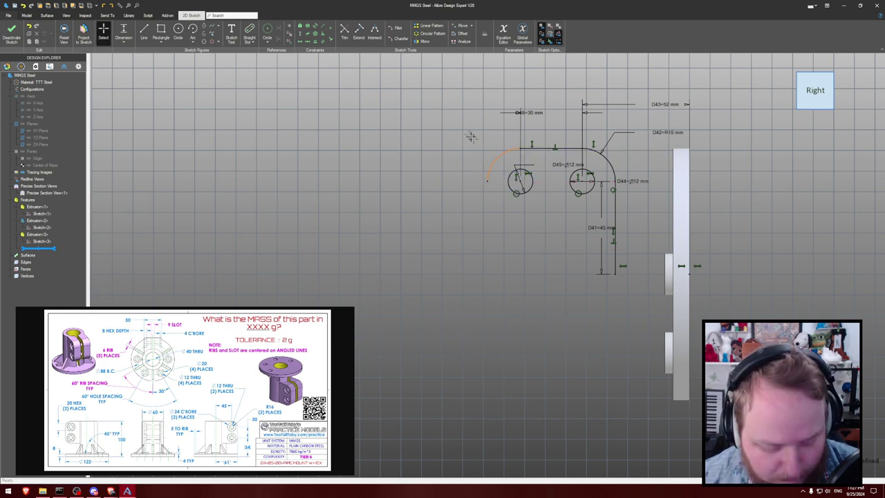
click(487, 181)
click(521, 181)
key(Escape)
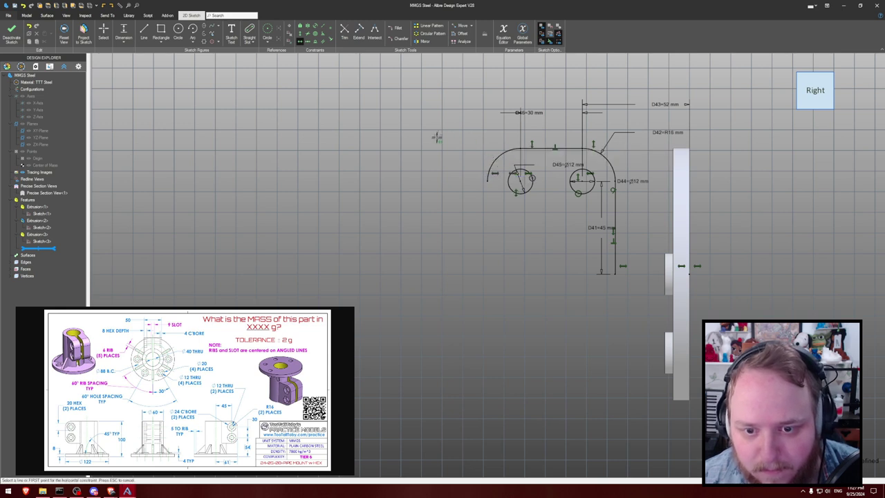
- Close the ear profile with a 45 mm vertical line from the new arc's end and a horizontal line along the base
key(l)
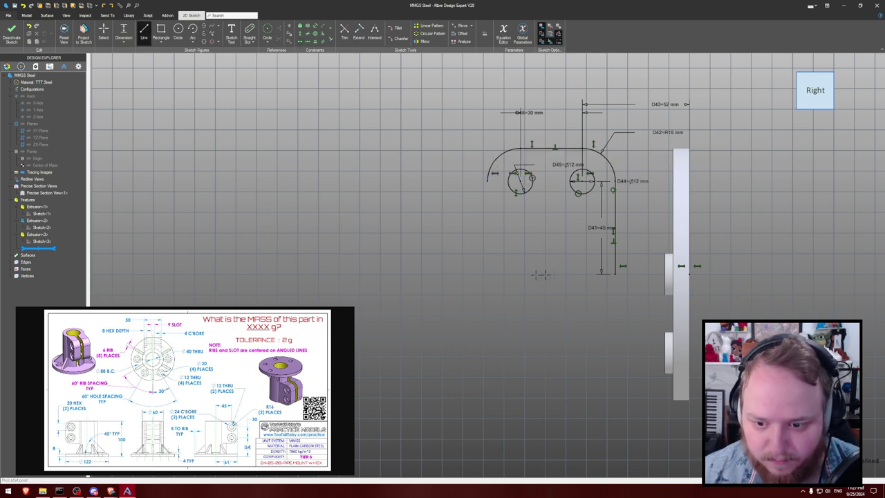
click(487, 181)
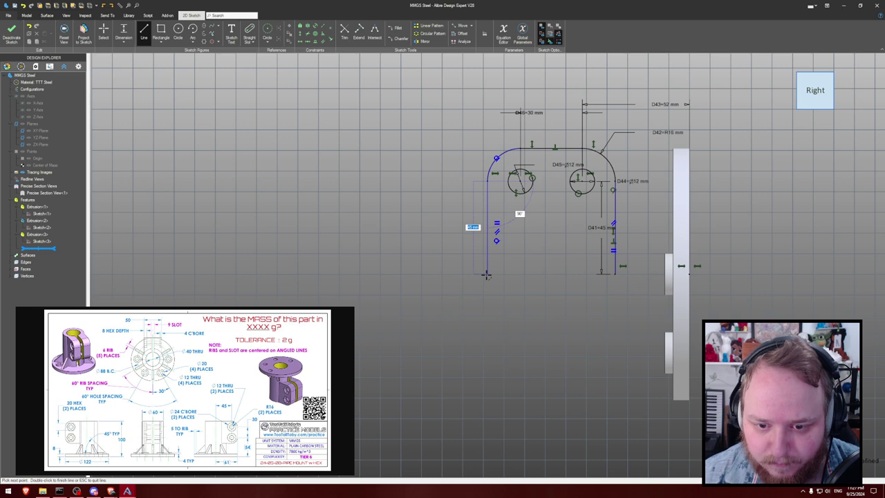
click(487, 274)
click(614, 274)
key(Escape)
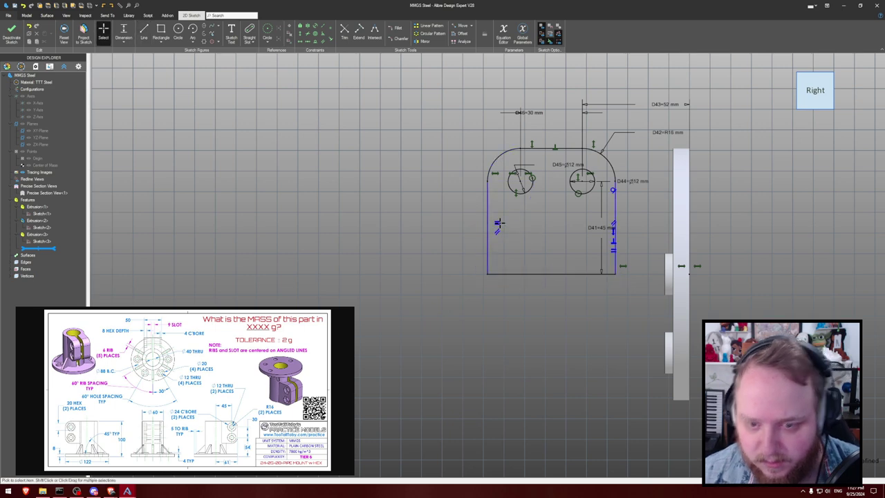
- Extrude the ear profile as a boss, 50 mm deep about the mid plane
middle_drag(411, 199, 426, 198)
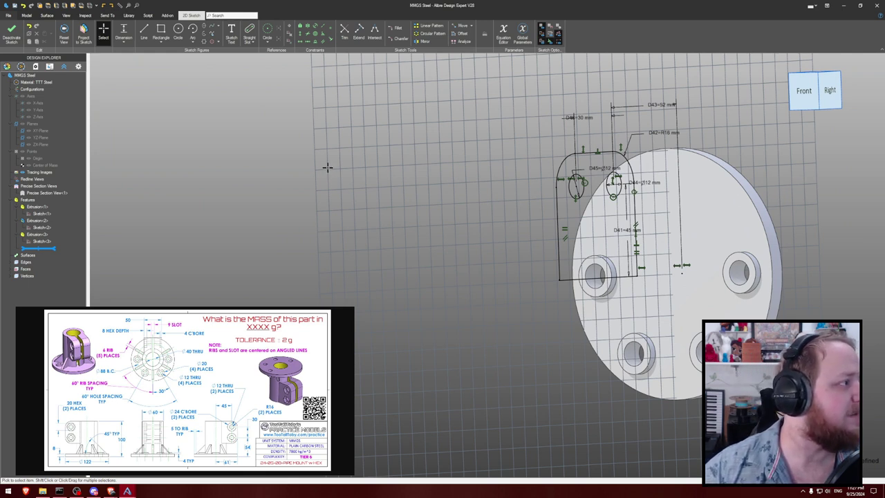
key(e)
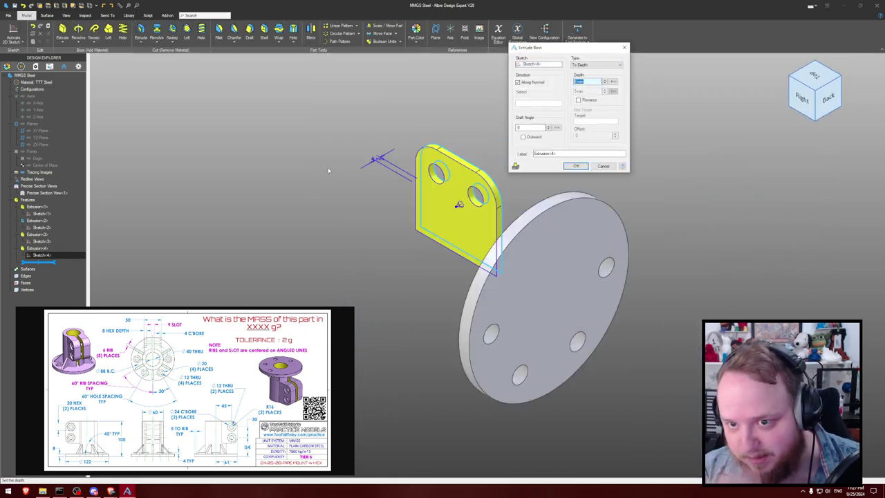
click(595, 64)
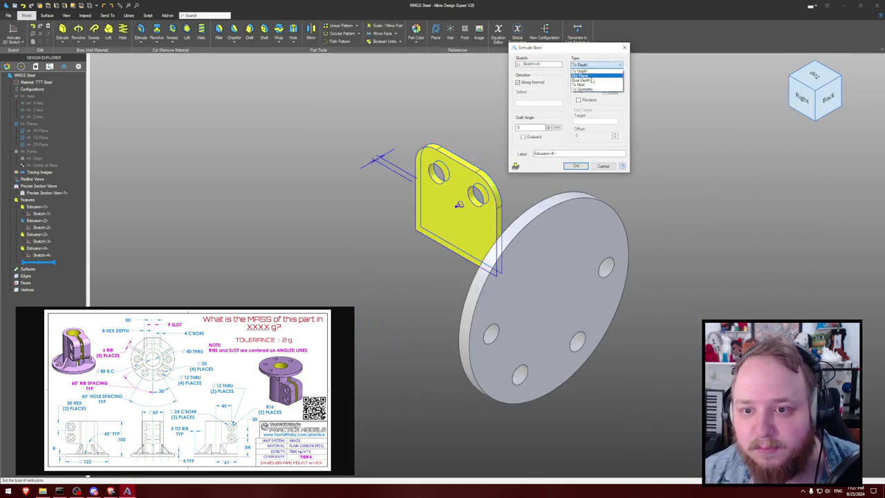
click(588, 77)
text(40)
key(Return)
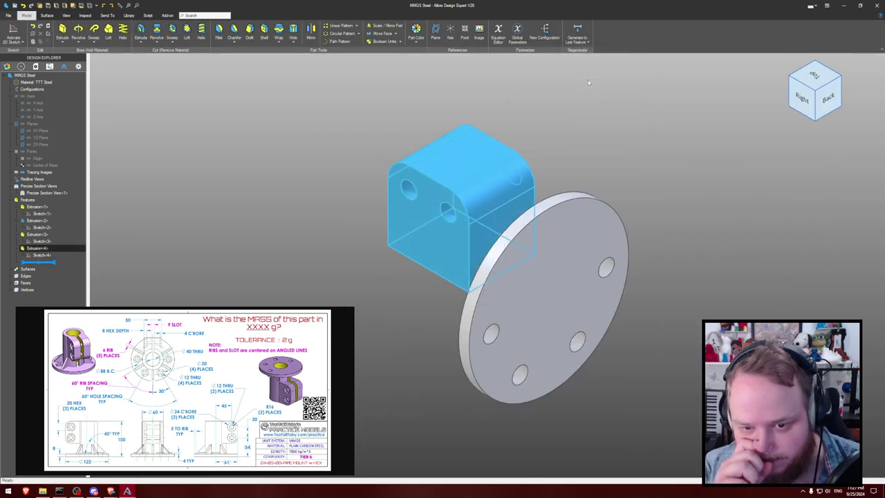
click(589, 101)
- Start a sketch on the clamp block's right side face and draw a 24 mm diameter circle around the hole farther from the flange
middle_drag(589, 101, 600, 101)
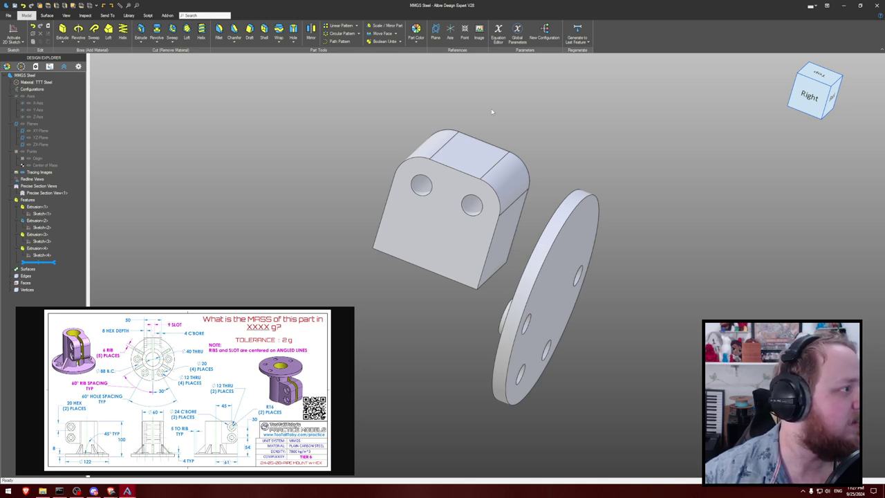
mouse_move(492, 111)
middle_down()
mouse_move(502, 117)
mouse_move(509, 105)
mouse_move(500, 113)
mouse_move(497, 100)
mouse_move(494, 110)
middle_up()
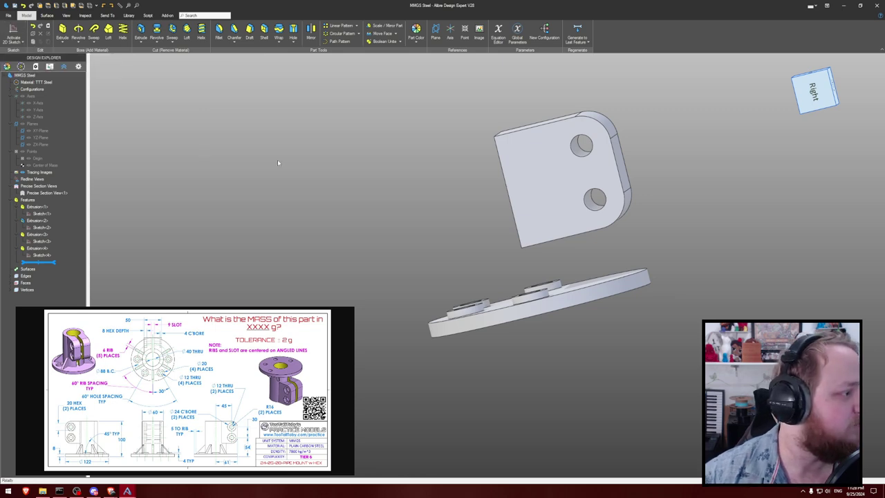
middle_drag(312, 159, 318, 159)
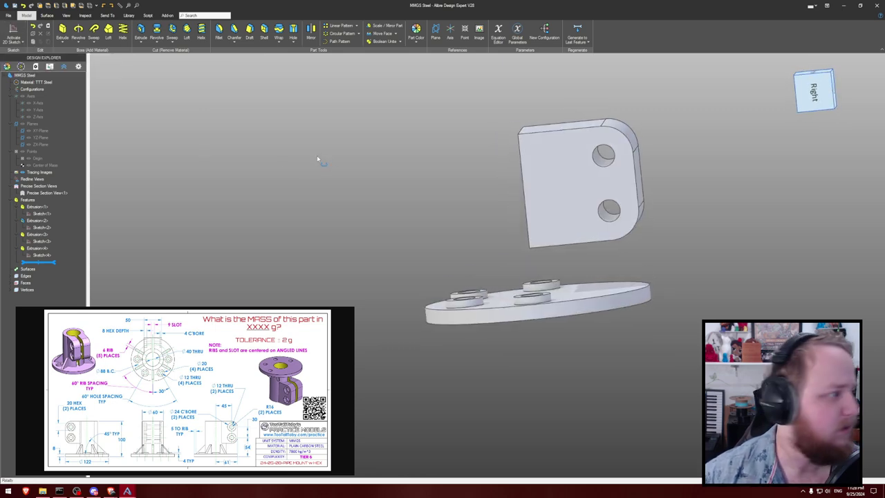
click(13, 32)
click(585, 145)
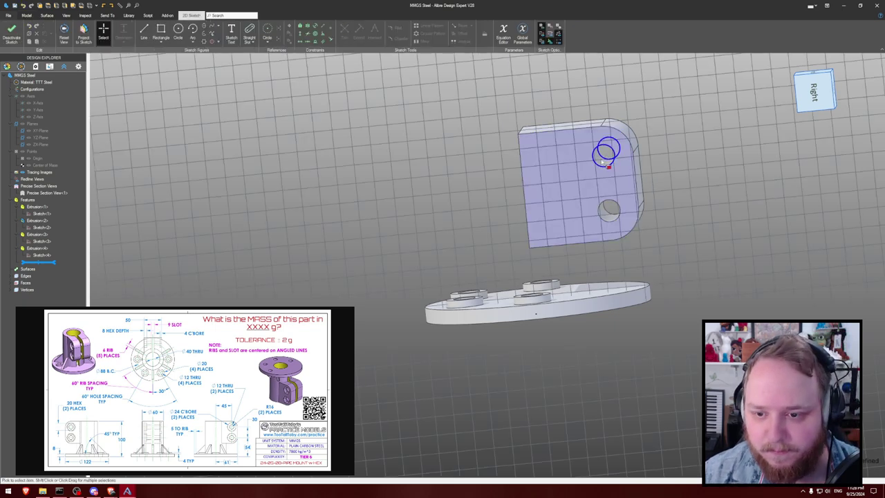
key(c)
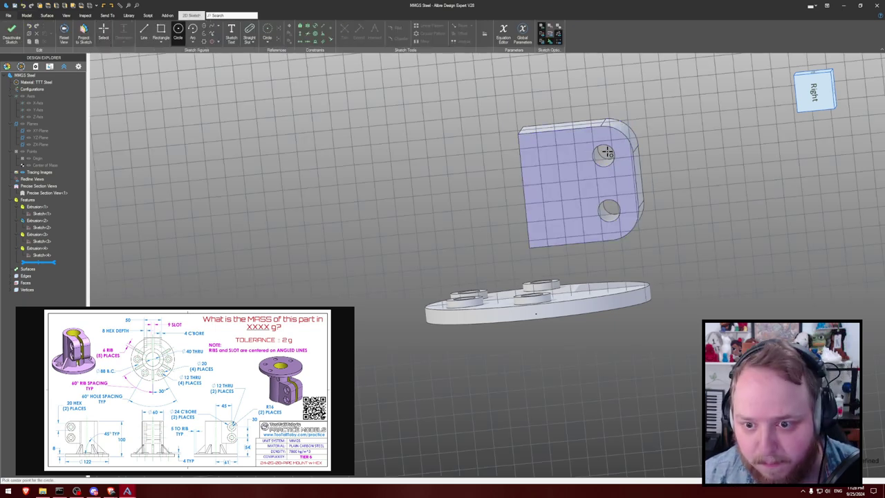
click(606, 152)
text(24)
key(Return)
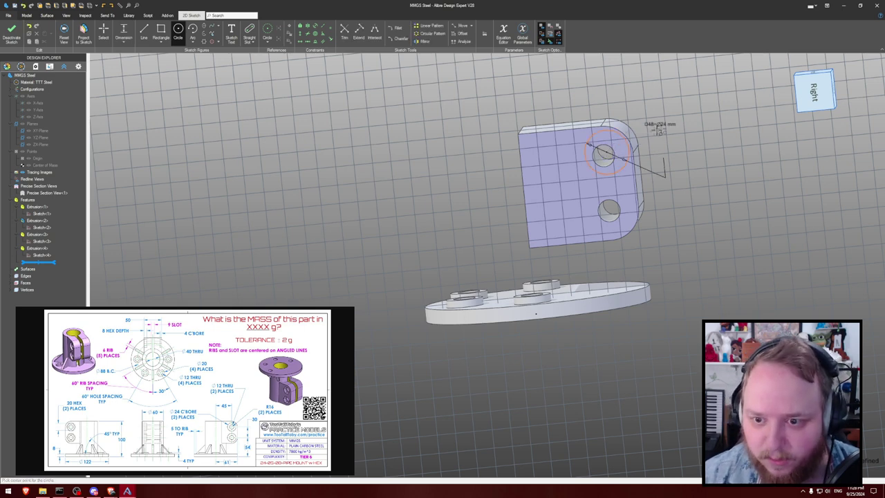
- Make the 24 mm circle concentric with the edge of the hole farther from the flange
scroll(659, 128, up, 2)
middle_drag(670, 125, 668, 123)
key(shift+c)
click(557, 138)
click(559, 157)
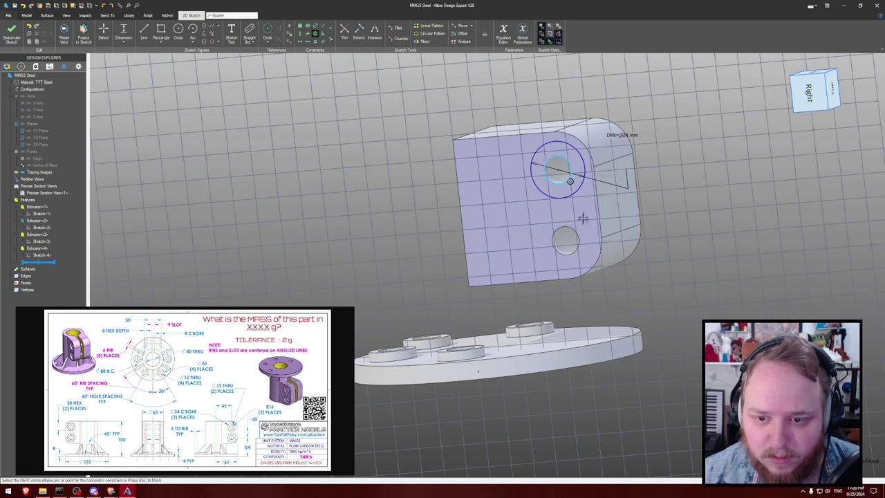
key(Escape)
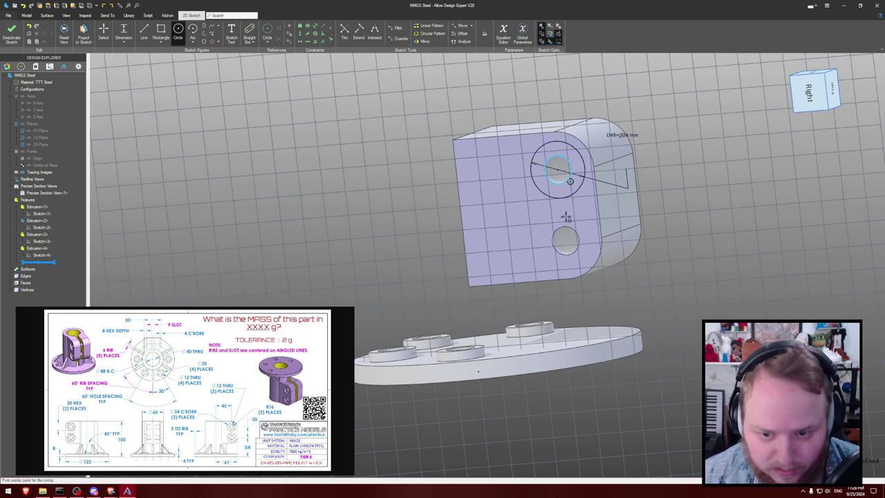
- Draw a 24 mm diameter circle at the hole nearer the flange and make it concentric with the hole's edge
click(568, 240)
text(24)
key(Return)
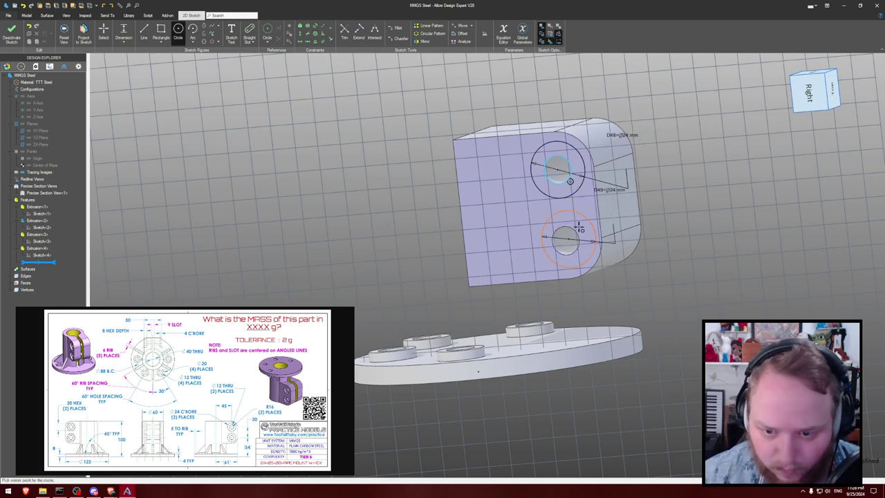
key(shift+c)
click(588, 217)
click(578, 234)
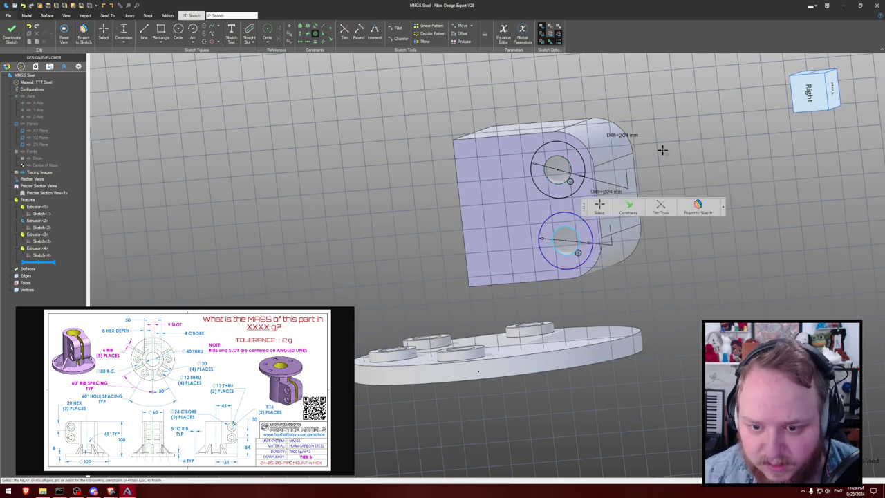
- Cut the two 24 mm circles 4 mm deep into the block as counterbores
key(x)
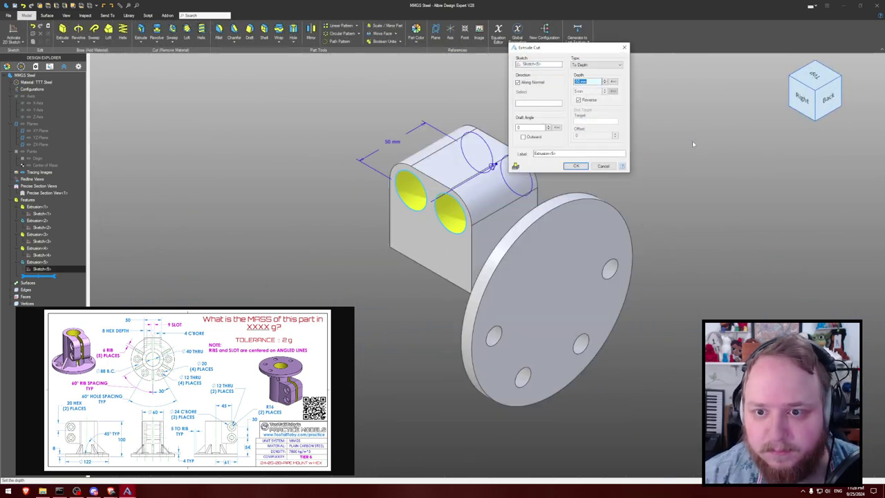
text(4)
key(Return)
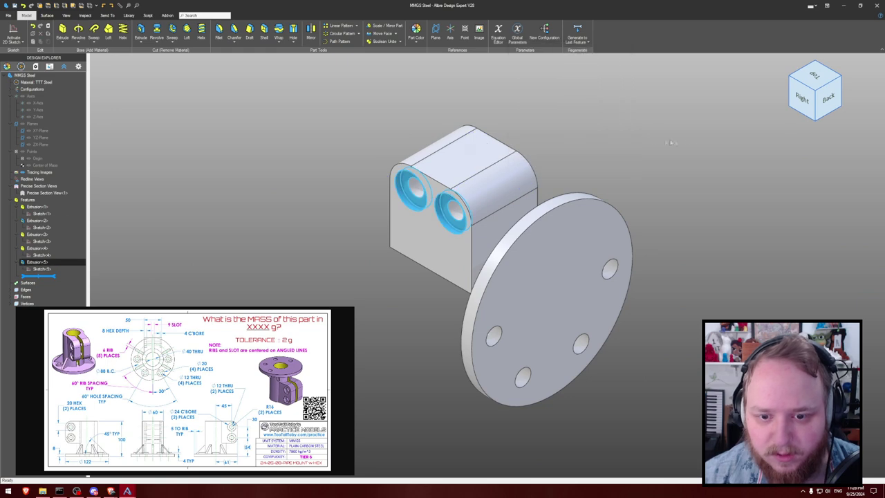
- Start a sketch on the clamp block's opposite side face, without counterbores, and view it straight on
middle_drag(639, 144, 484, 200)
click(13, 31)
click(546, 173)
key(s)
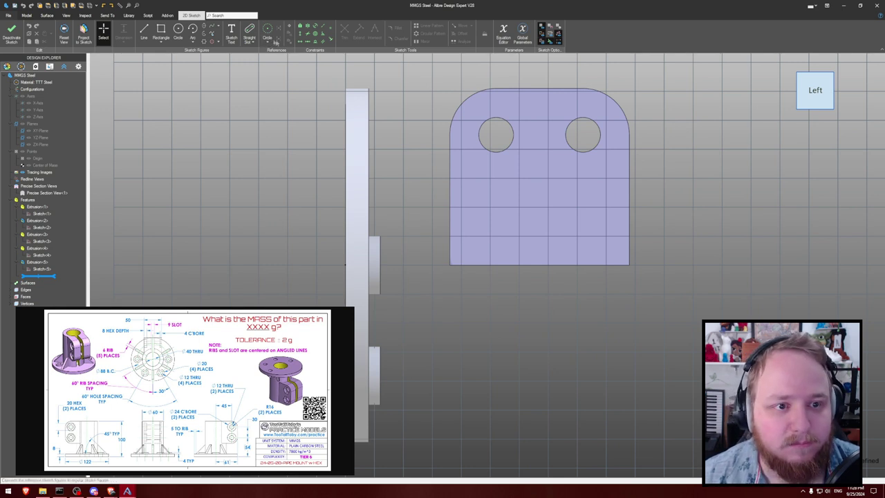
- Draw a six-sided regular polygon centred on the hole farther from the flange
click(204, 41)
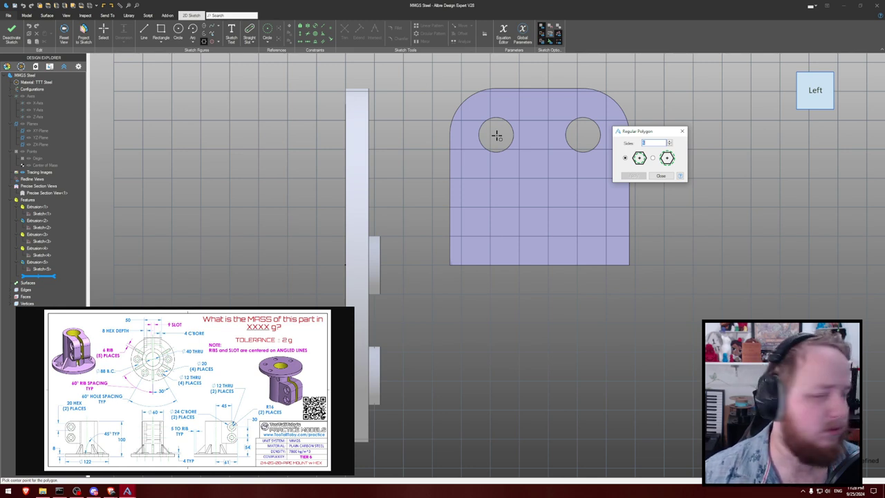
click(497, 136)
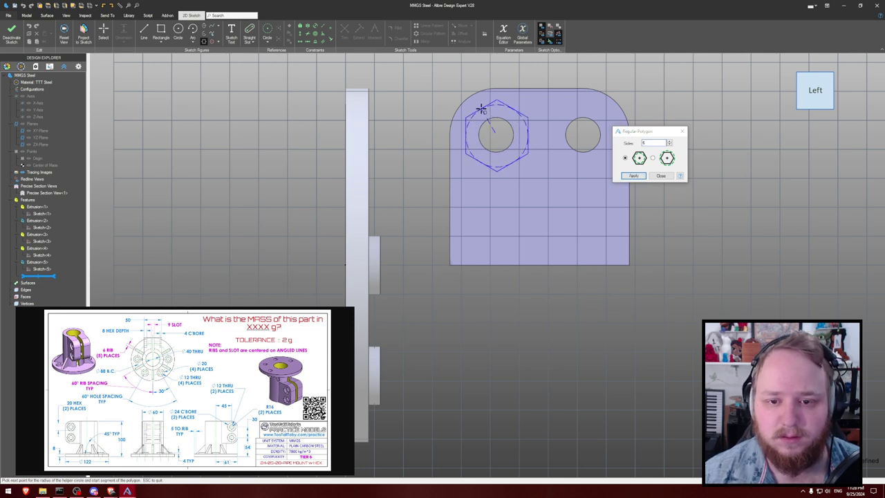
click(482, 107)
click(634, 177)
click(582, 134)
click(637, 175)
- Draw another six-sided regular polygon centred on the hole nearer the flange and finish the polygon tool
click(496, 135)
key(Escape)
click(496, 133)
click(490, 102)
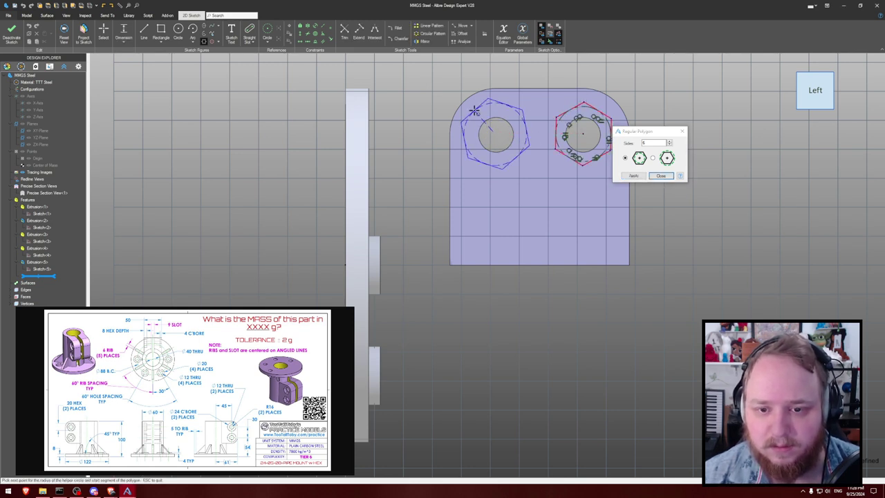
click(661, 175)
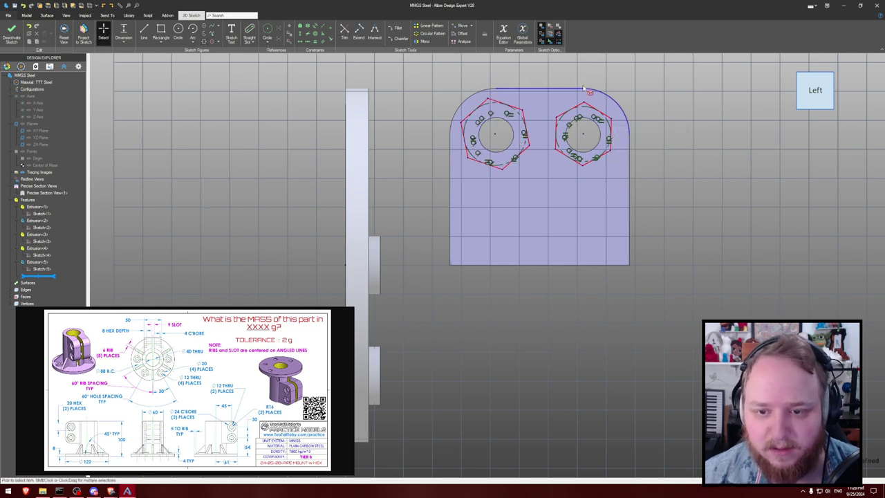
- Constrain the flange-side edge of each of the two hexagons to be vertical
right_click(464, 129)
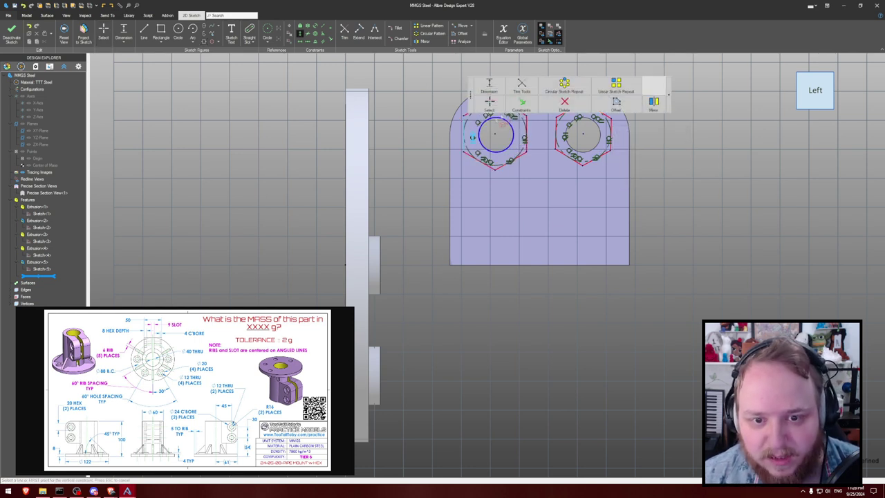
click(522, 104)
click(497, 130)
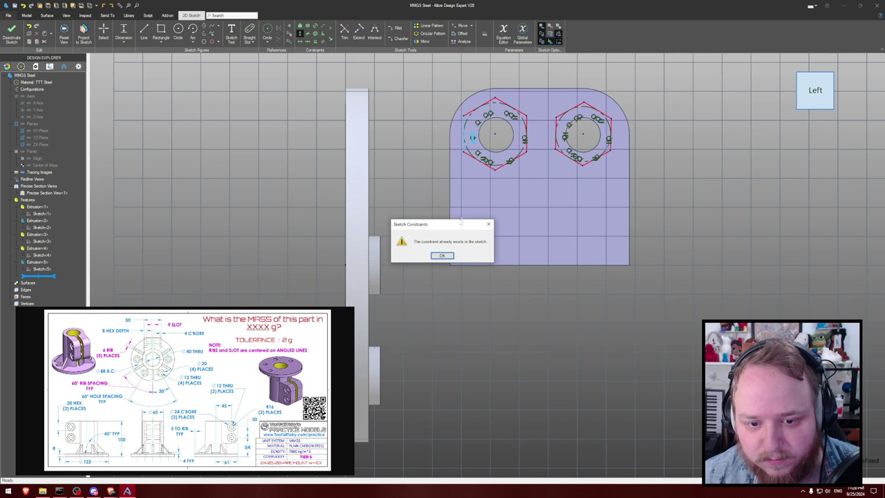
click(442, 255)
click(566, 129)
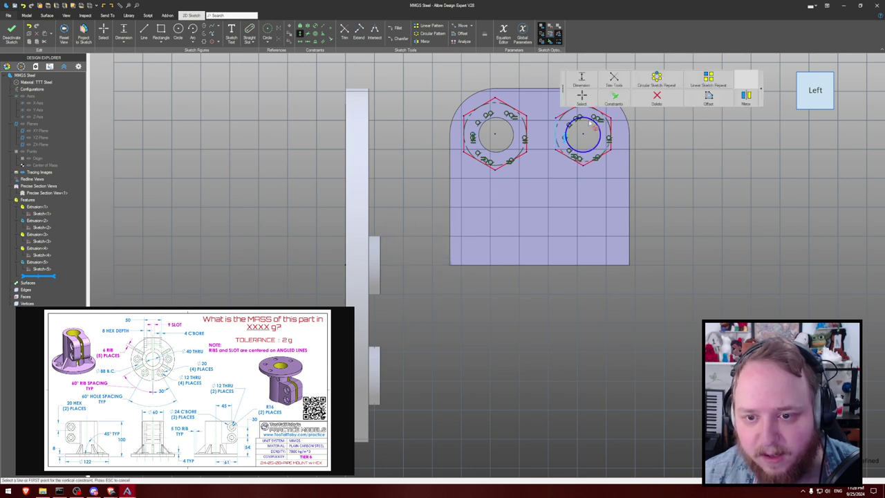
key(Escape)
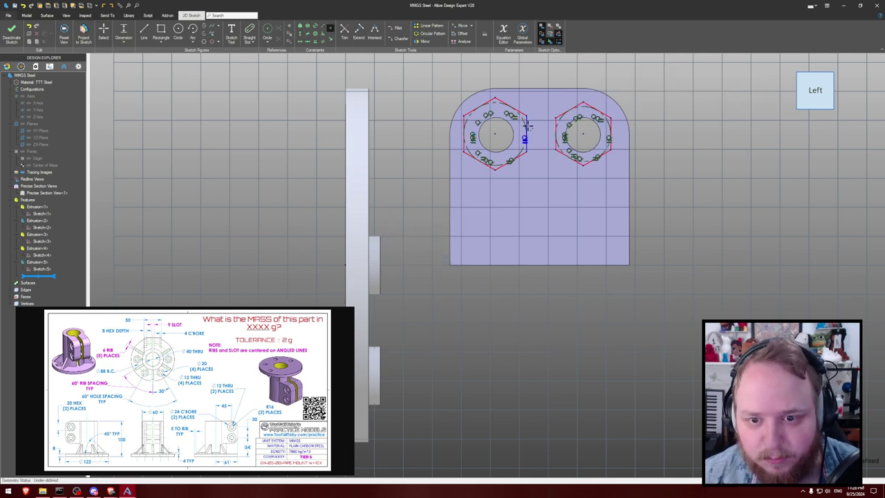
- Apply an equal constraint to the facing vertical sides of the two hexagons
click(526, 126)
click(555, 127)
key(Escape)
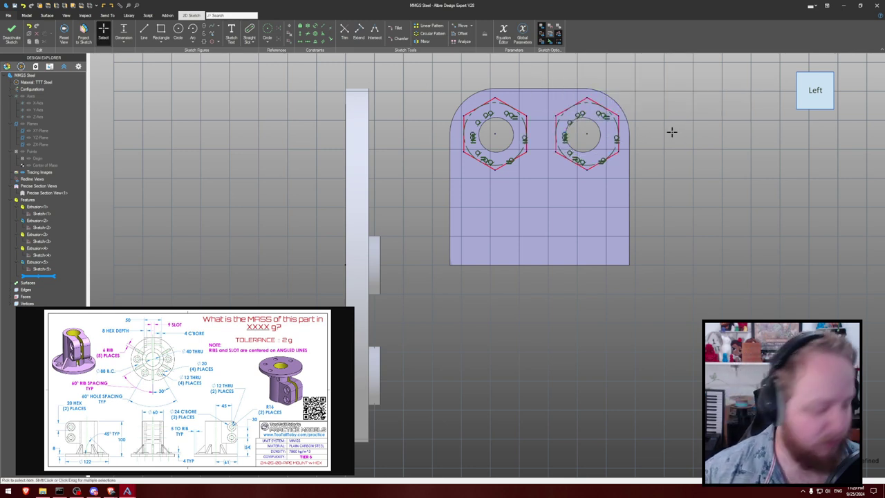
- Dimension the hexagon farther from the flange at 20 mm across its vertical flats
click(617, 133)
click(653, 82)
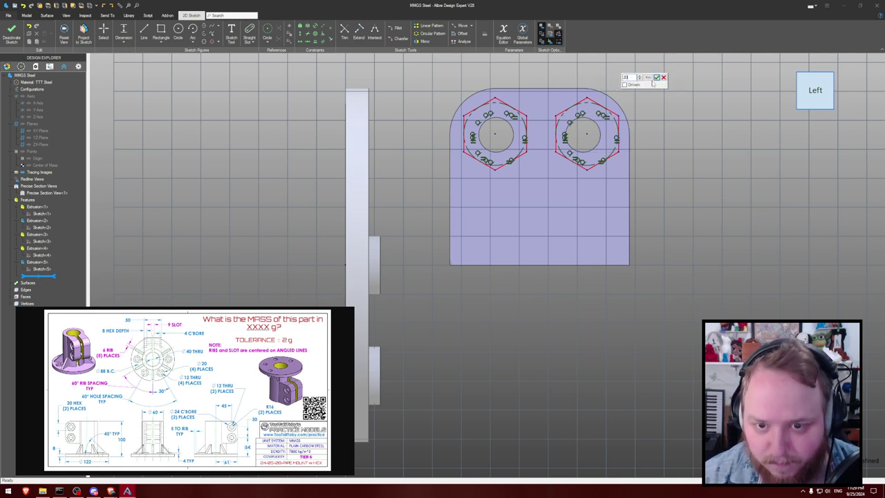
click(655, 77)
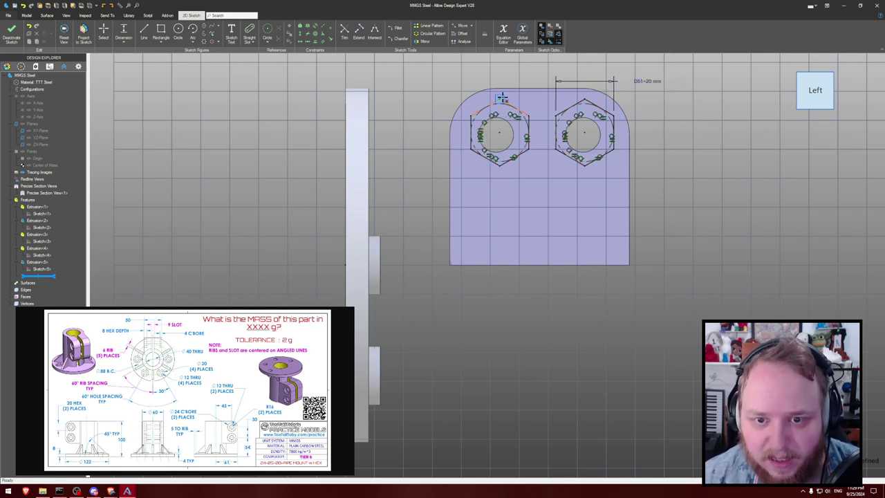
key(Escape)
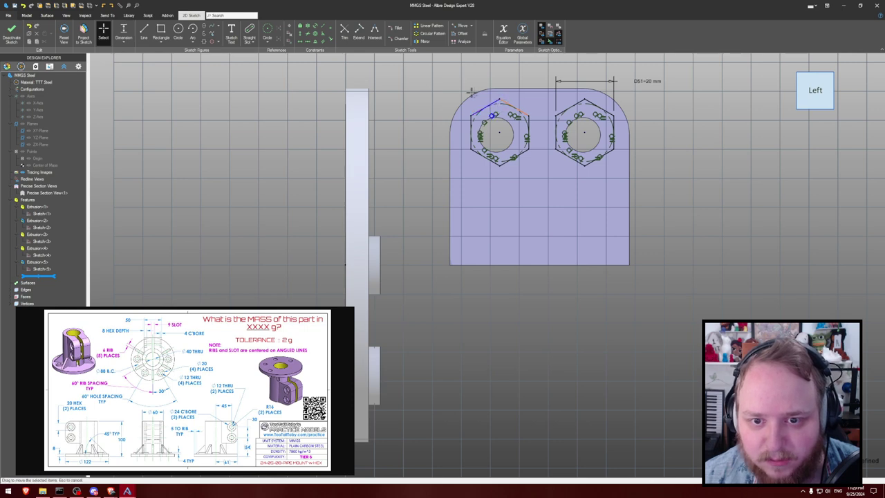
- Add a driven dimension to a slanted side of the hexagon nearer the flange
scroll(484, 93, up, 2)
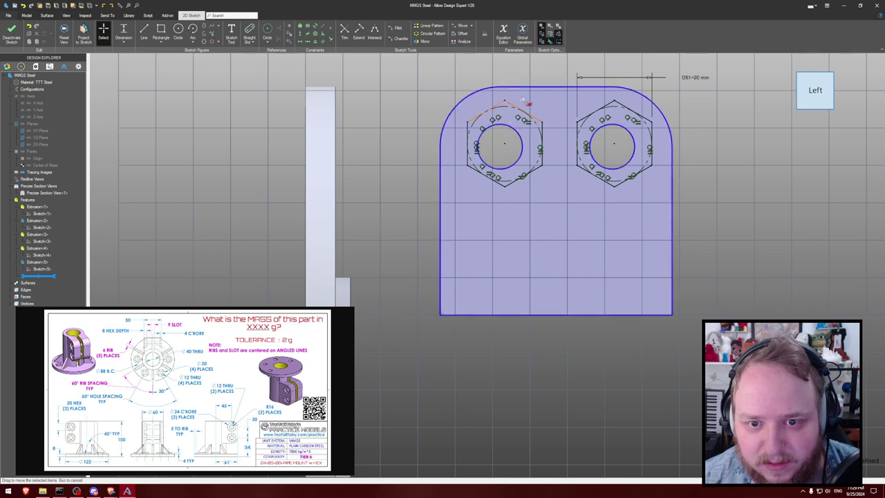
key(d)
click(484, 111)
click(453, 79)
key(Return)
scroll(515, 98, down, 3)
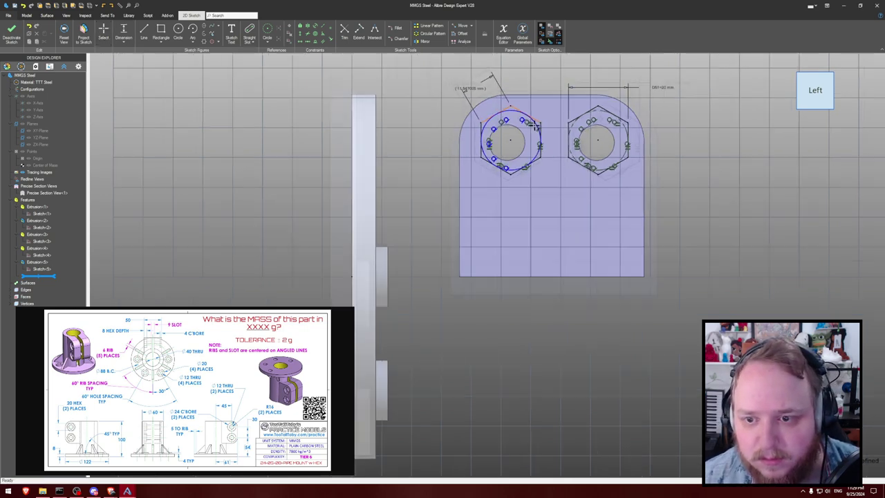
key(e)
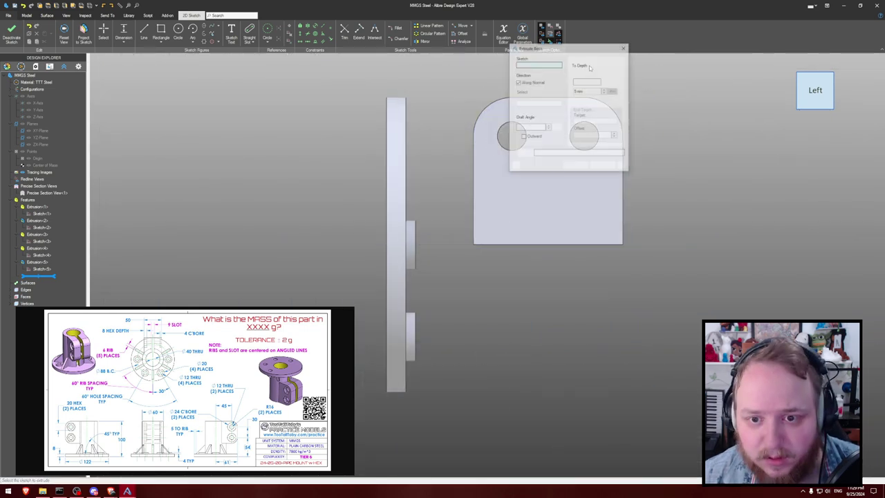
click(604, 166)
key(x)
middle_drag(641, 144, 695, 141)
click(600, 166)
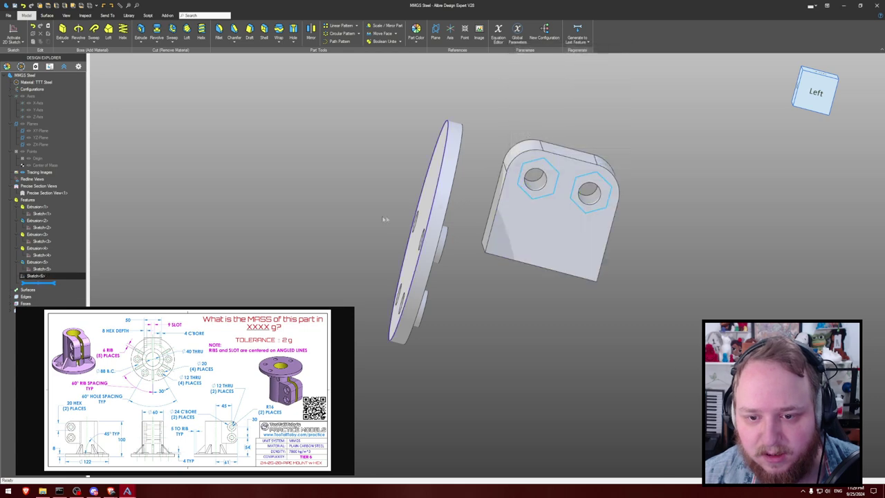
- Reopen the hexagon sketch for editing with both polygons in close view
right_click(58, 276)
click(71, 280)
scroll(353, 203, up, 3)
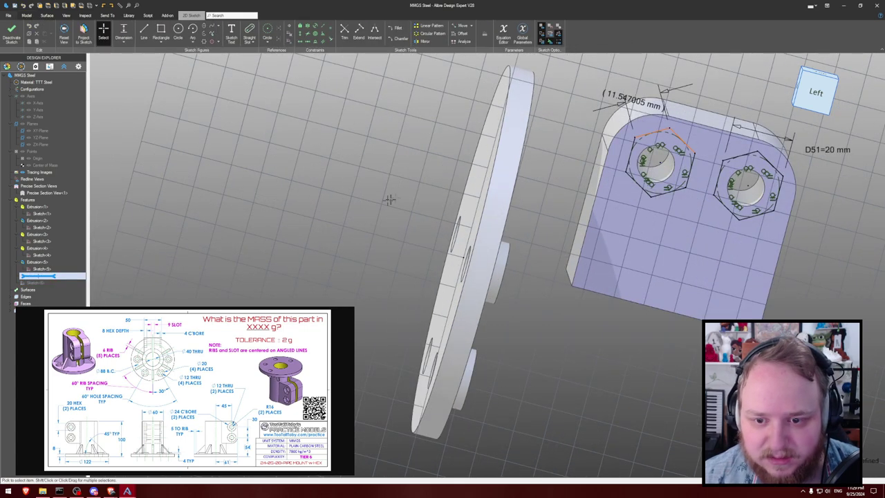
middle_drag(558, 139, 387, 139)
scroll(385, 137, up, 1)
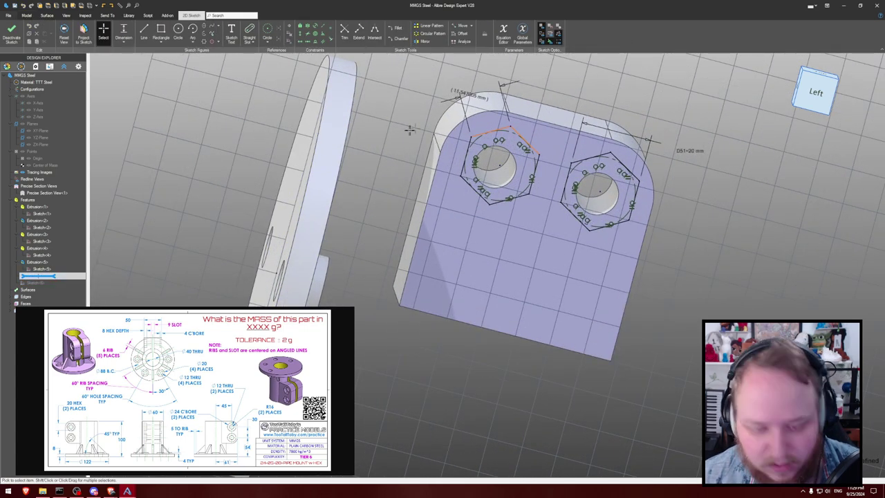
- Try to make the inner circle of the hexagon nearer the flange concentric with its hole's edge
key(o)
click(509, 135)
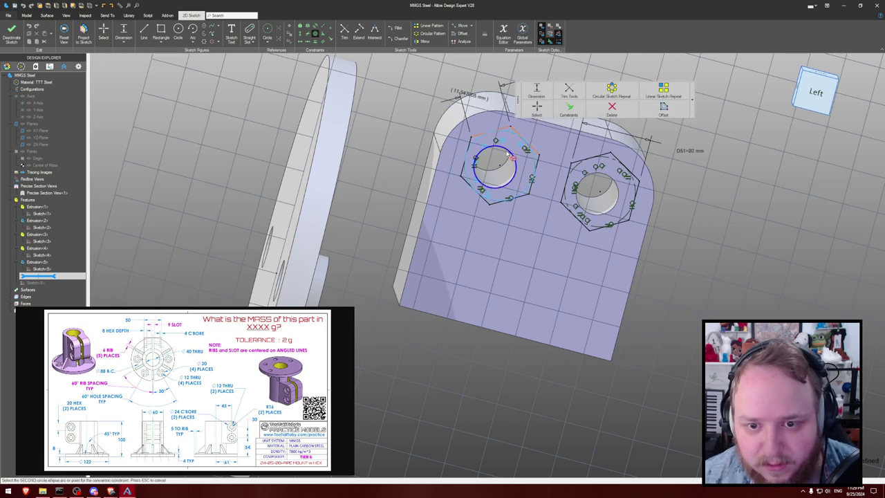
click(506, 152)
middle_drag(580, 96, 589, 93)
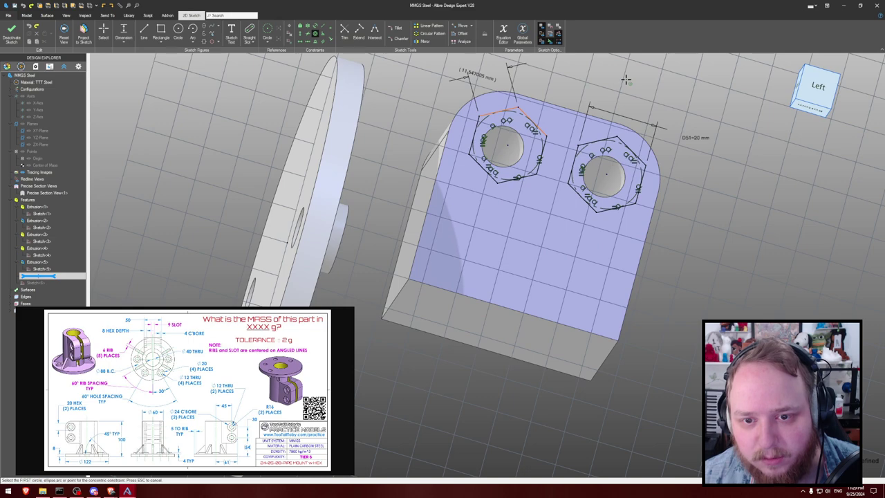
middle_drag(612, 78, 603, 87)
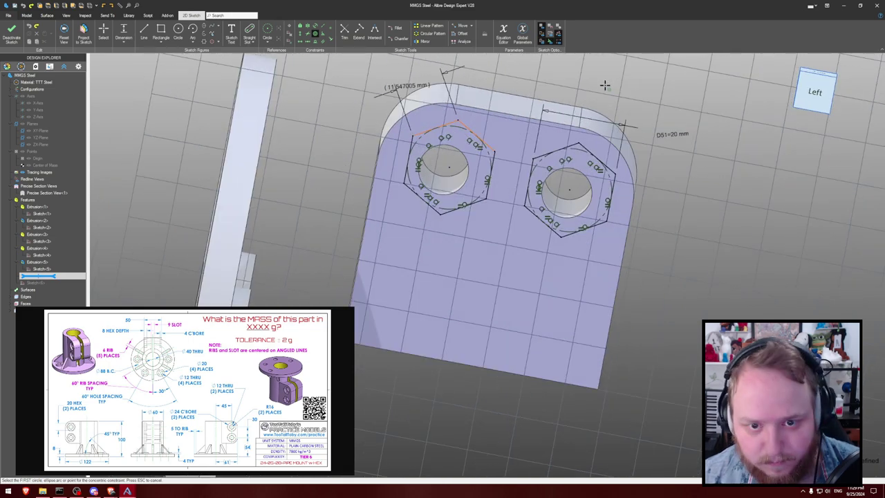
key(Home)
scroll(607, 86, down, 2)
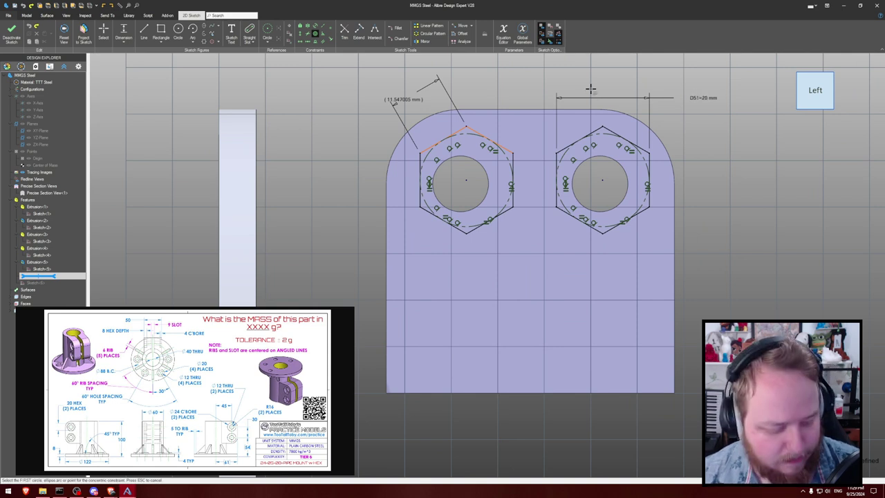
key(Escape)
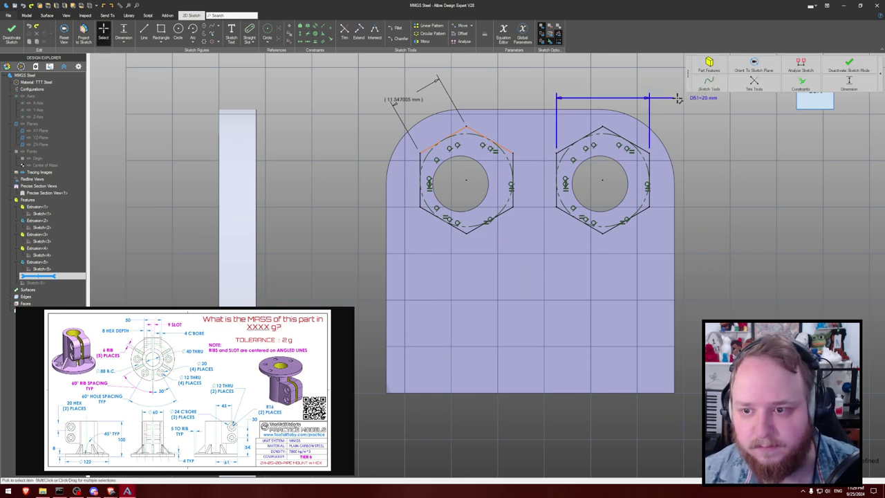
- Delete the 20 mm dimension and the driven side-length dimension from the hexagon sketch
click(699, 100)
key(Delete)
click(429, 85)
key(Delete)
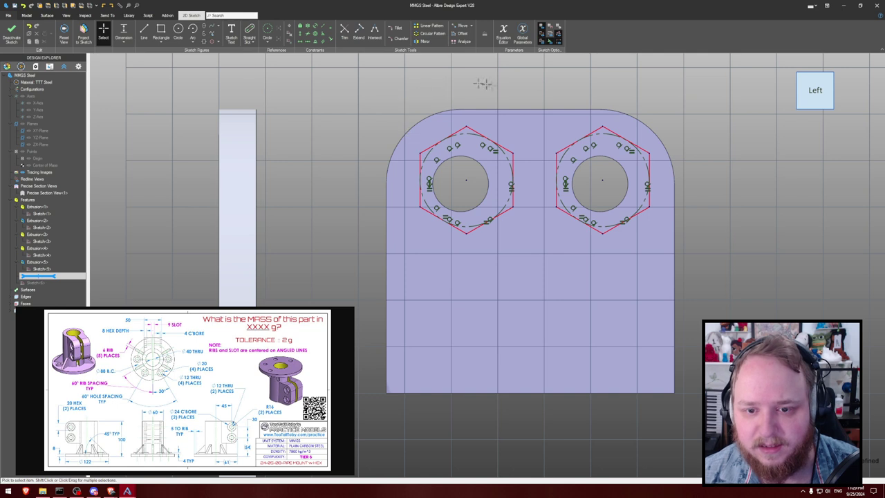
- Make each hexagon's inner construction circle concentric with the edge of its hole
key(o)
click(496, 146)
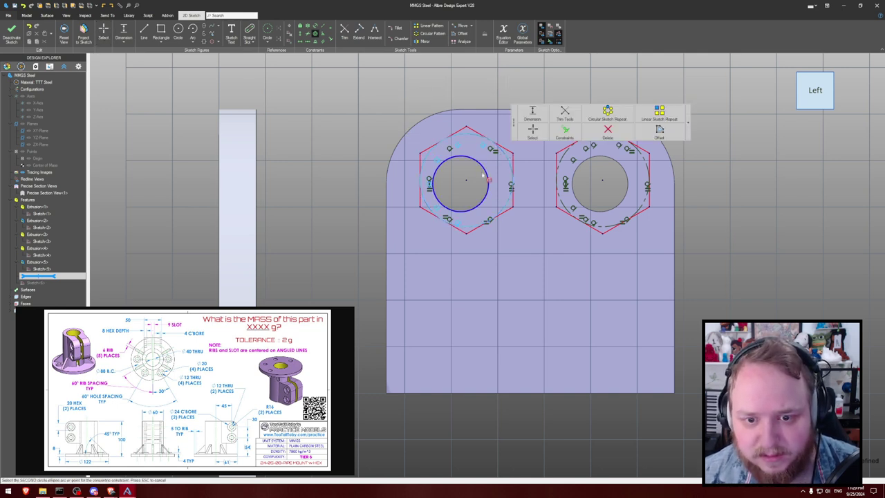
click(507, 169)
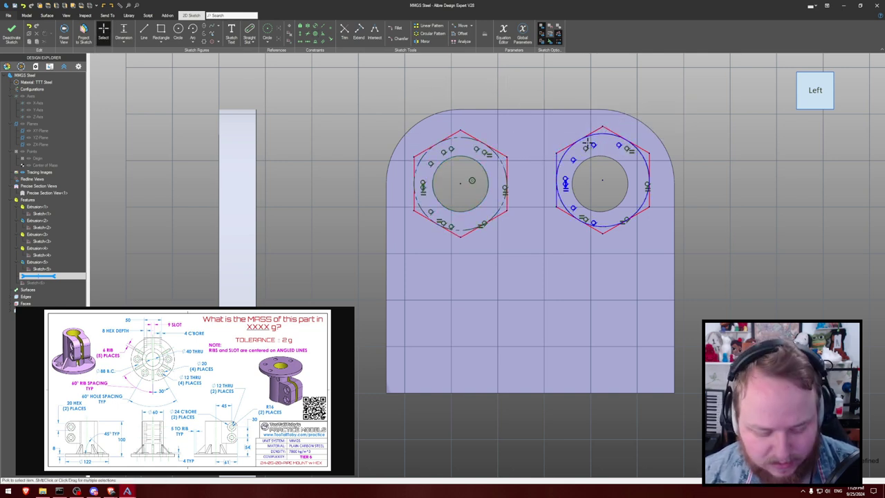
click(638, 150)
click(624, 170)
key(Escape)
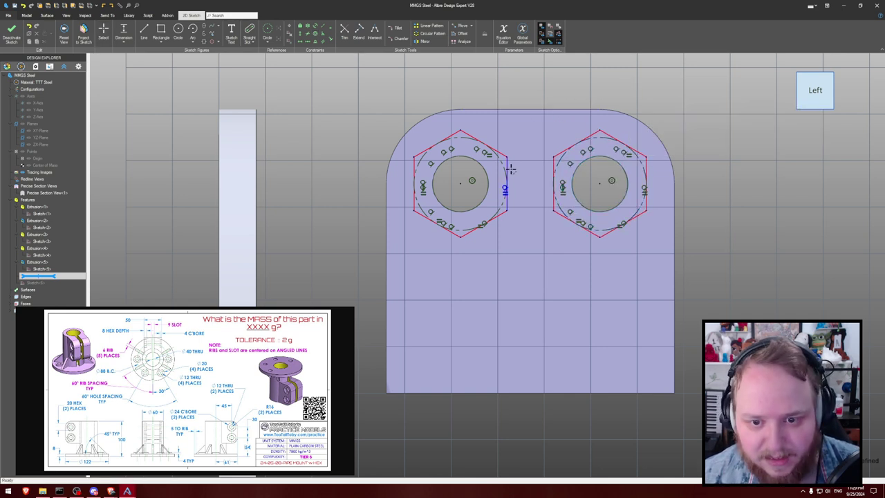
- Dimension the hexagon nearer the flange at 20 mm across its vertical flats
click(453, 89)
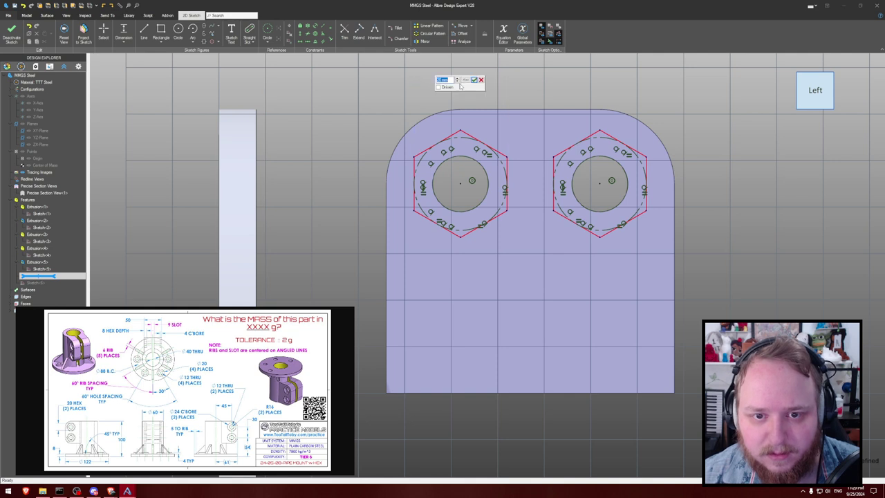
key(Return)
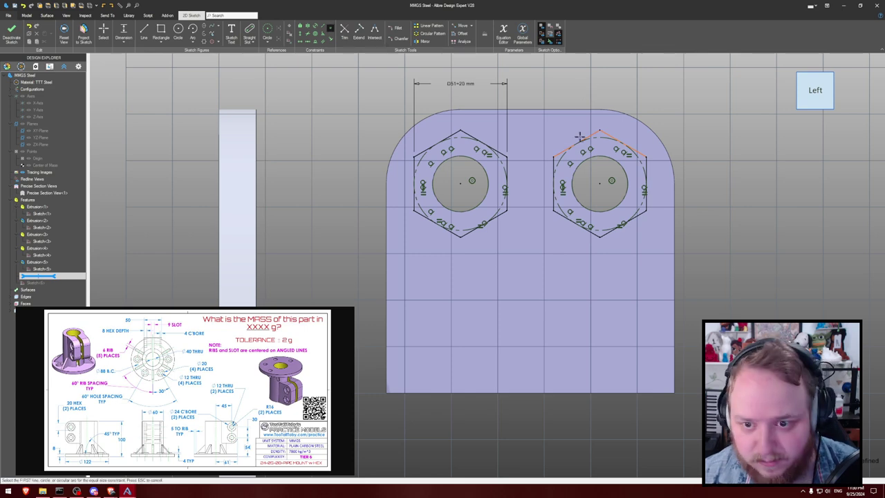
- Try to apply an equal constraint between the upper slanted sides of the two hexagons
click(490, 146)
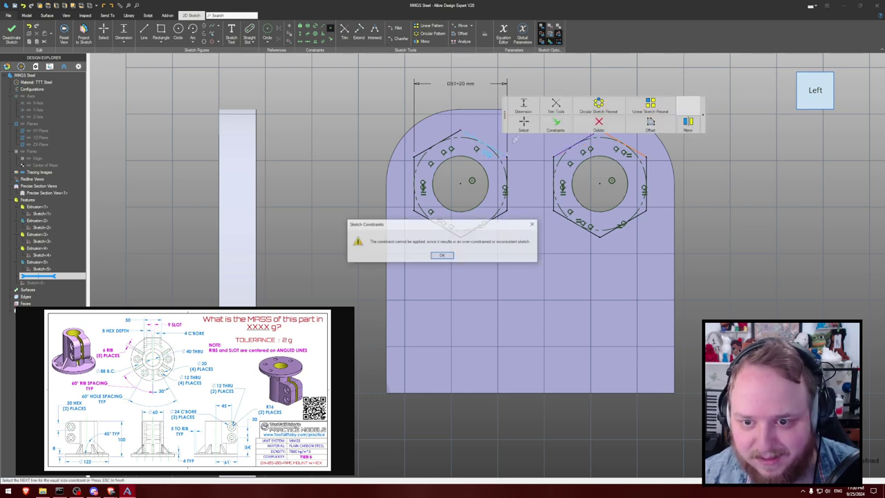
click(441, 255)
key(Escape)
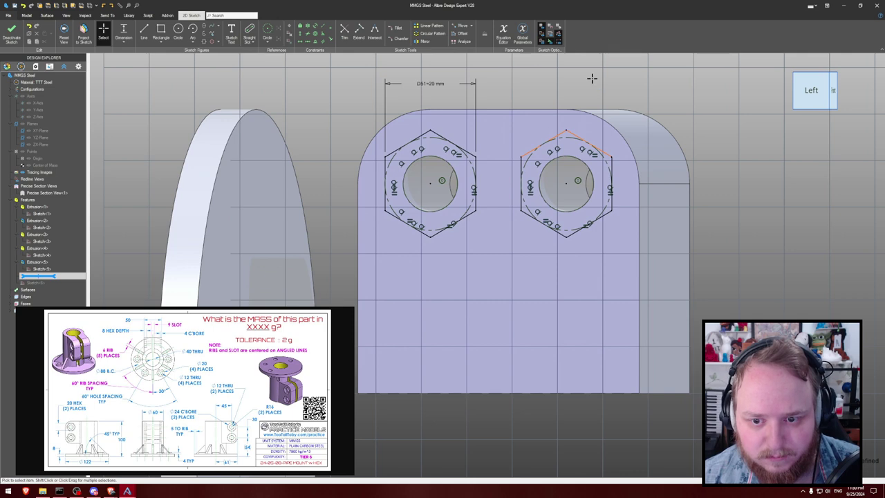
- Cut the two hexagons 8 mm deep into the clamp block as hex pockets
key(x)
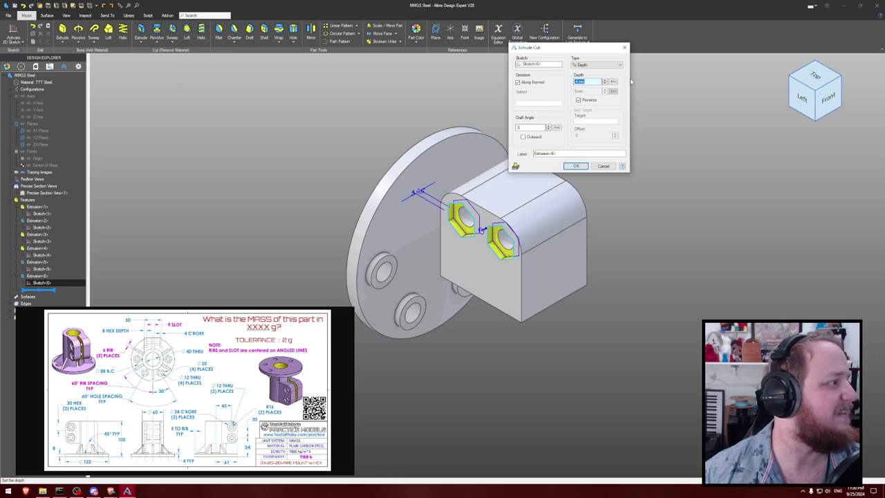
text(8)
key(Return)
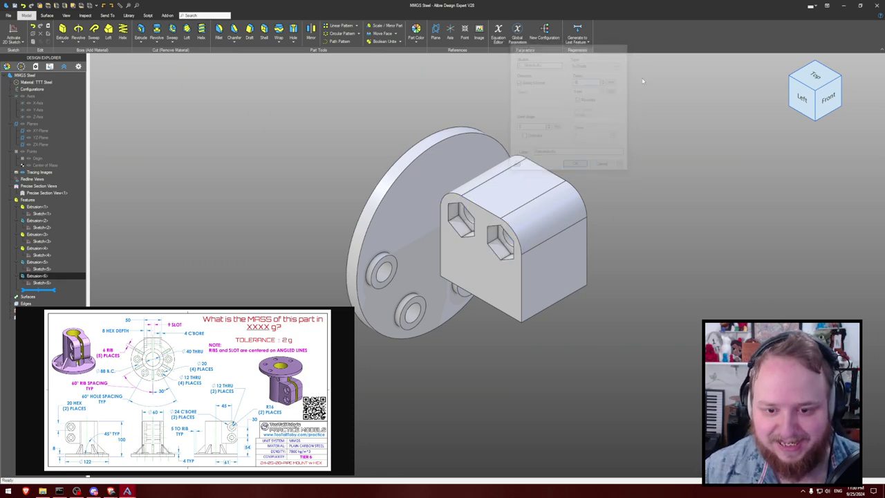
- Show the reference planes and start a sketch on the vertical plane parallel to the block's counterbored face
middle_drag(648, 72, 671, 129)
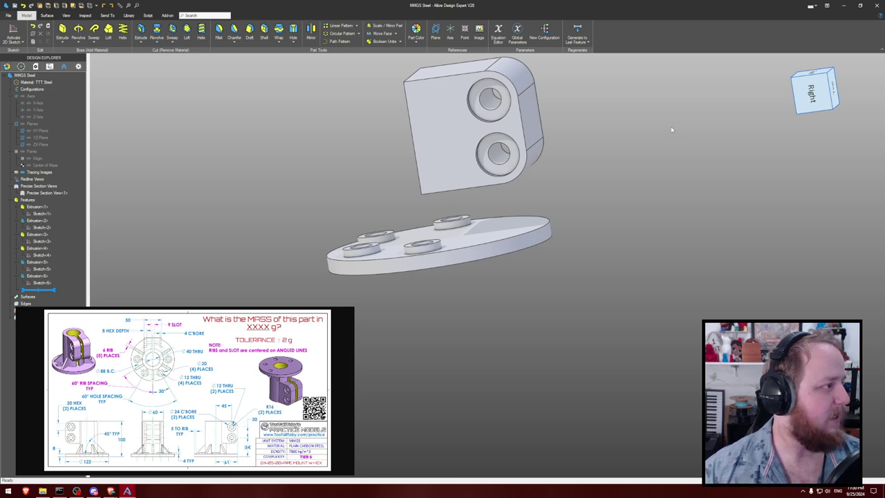
middle_drag(671, 130, 671, 135)
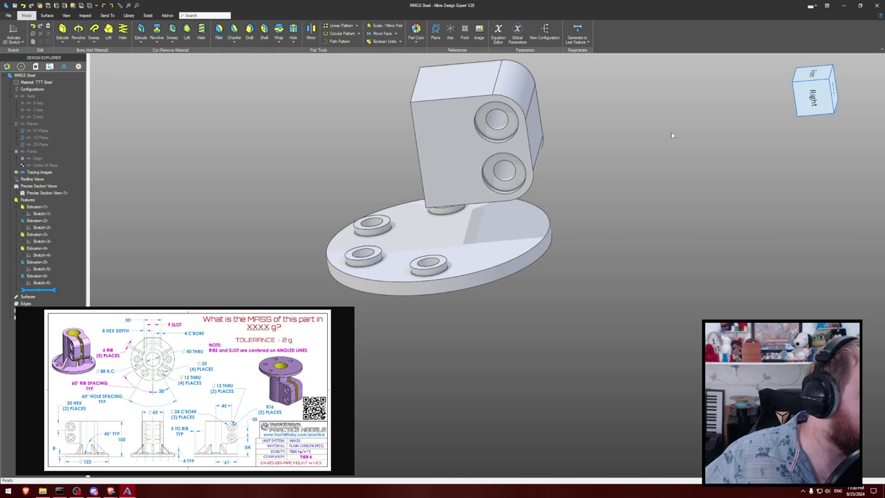
middle_drag(667, 102, 667, 99)
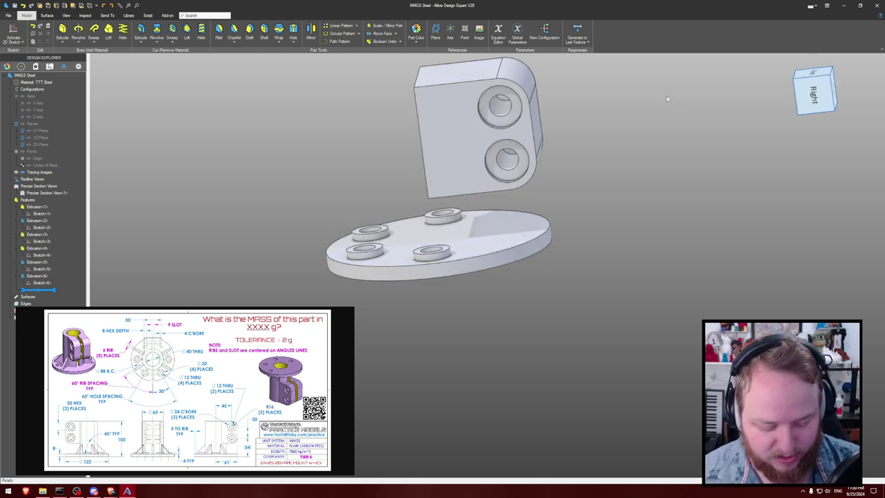
key(ctrl+shift+p)
middle_drag(595, 172, 594, 168)
click(375, 76)
click(14, 33)
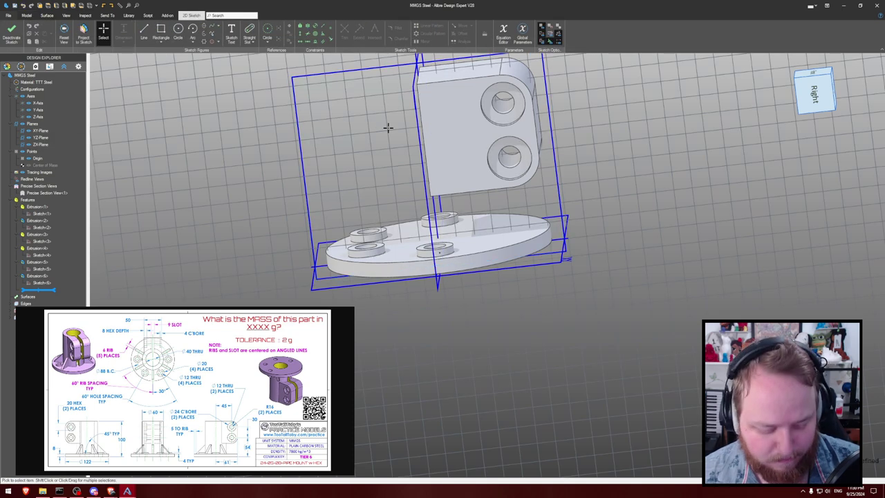
- Try to project the flange face edge facing the clamp block into the sketch as a sketch figure
key(l)
key(Escape)
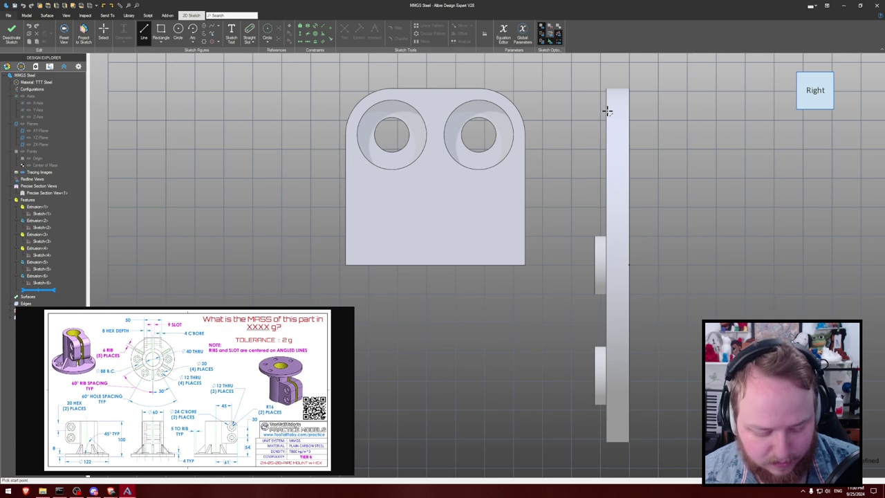
key(p)
click(606, 204)
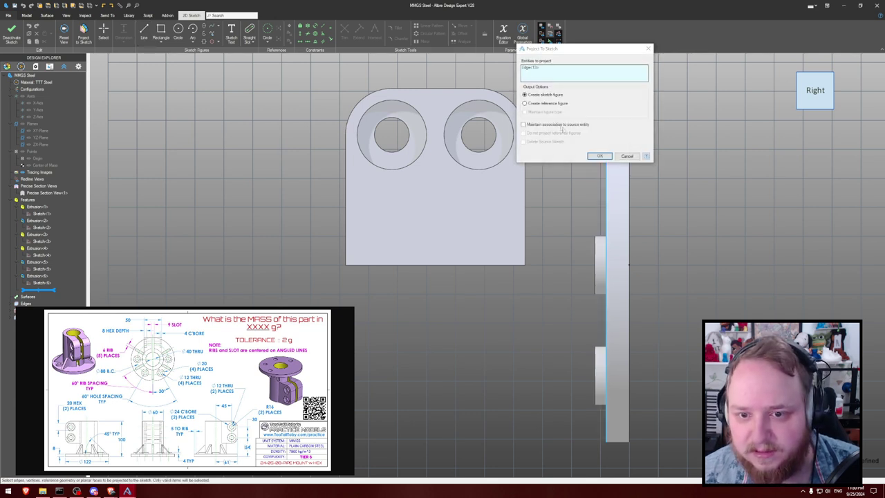
click(596, 156)
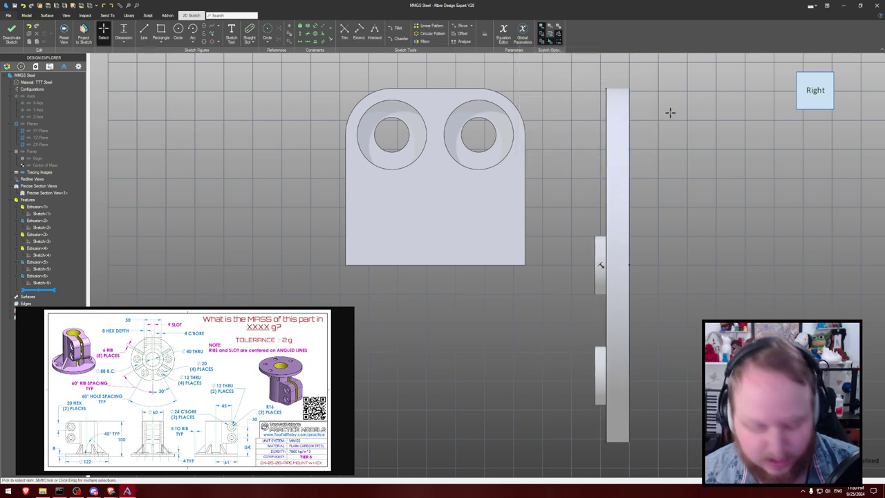
key(l)
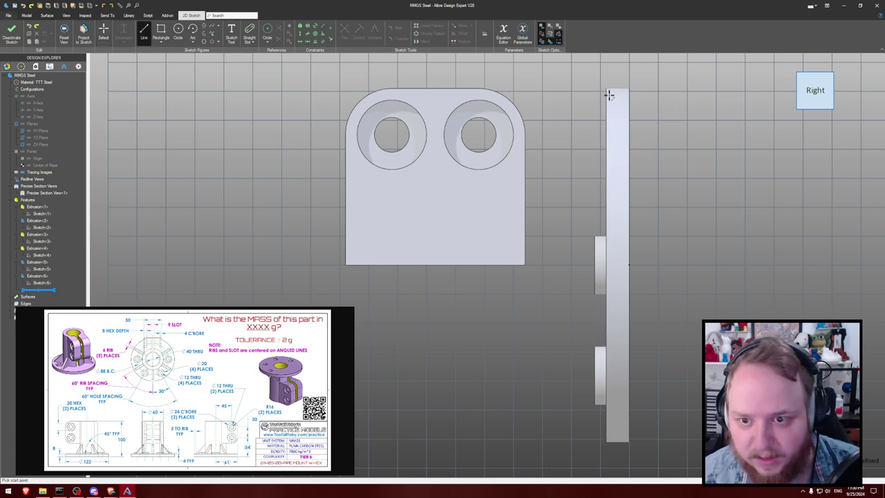
- Project the flange face edge facing the clamp block into the sketch as a reference figure
key(p)
click(607, 186)
click(550, 107)
click(599, 155)
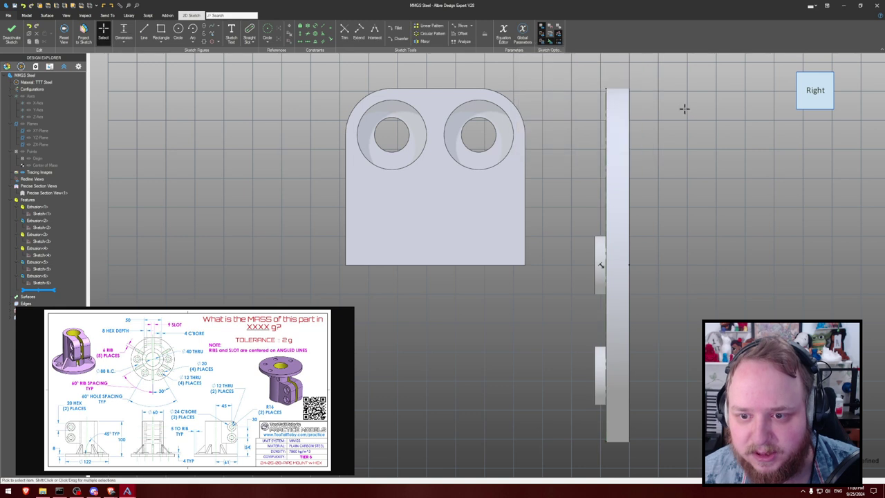
- Sketch a closed triangular rib profile on the projected flange edge near its upper end, with a horizontal side about 25 mm long
key(l)
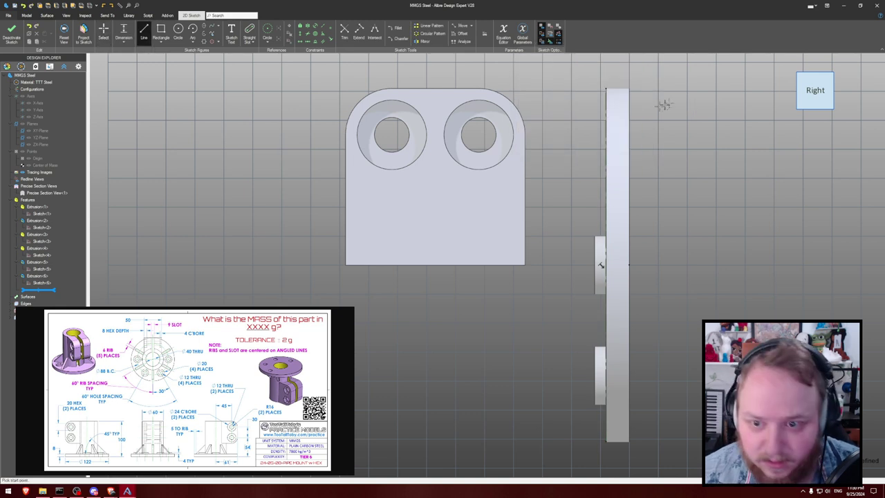
click(605, 110)
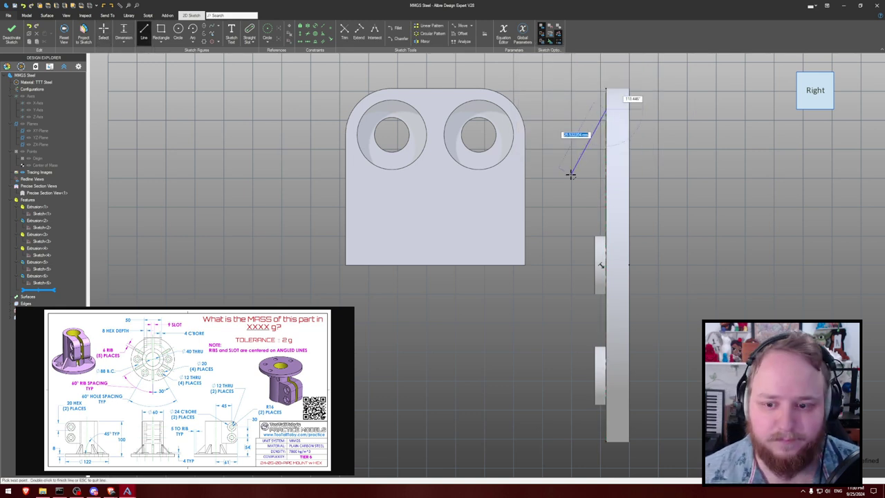
click(532, 208)
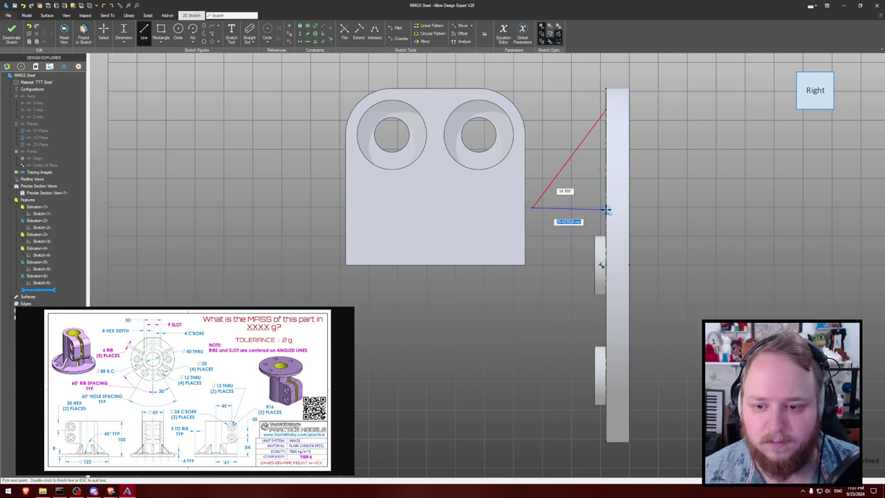
click(606, 207)
click(606, 109)
key(Escape)
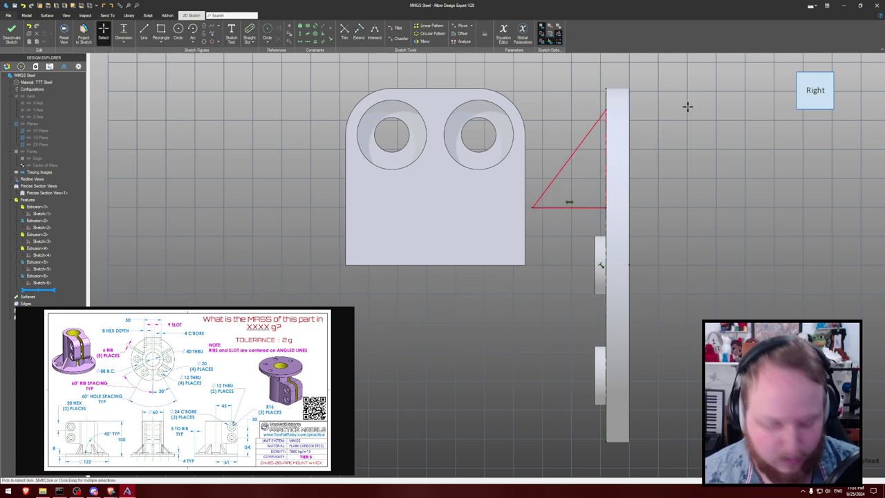
- Dimension the triangle's upper corner 5 mm from the upper end of the projected flange edge
click(605, 110)
click(605, 88)
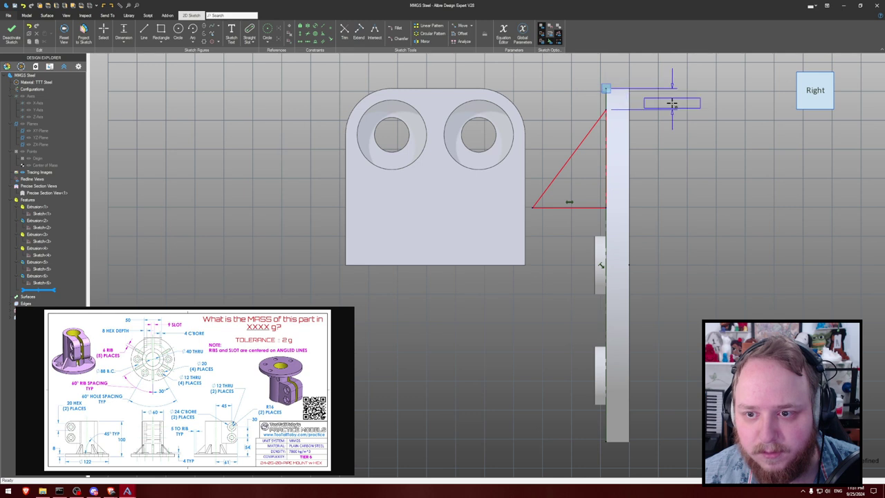
click(673, 105)
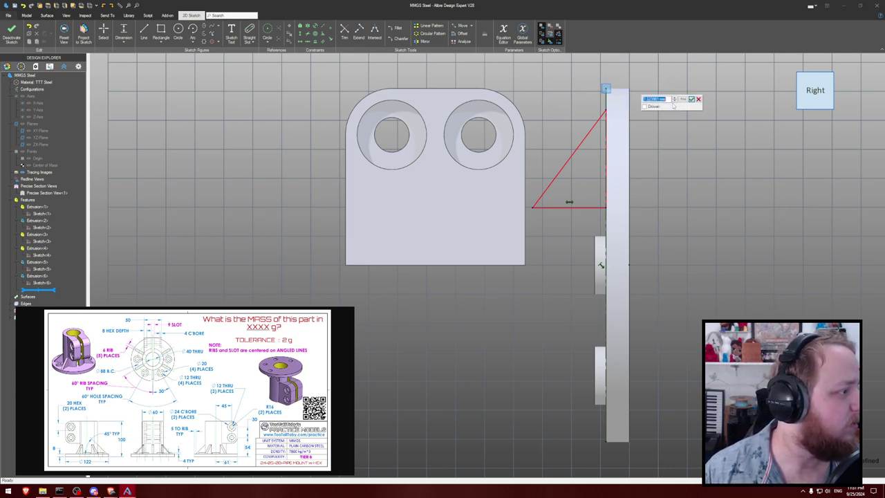
text(5)
key(Return)
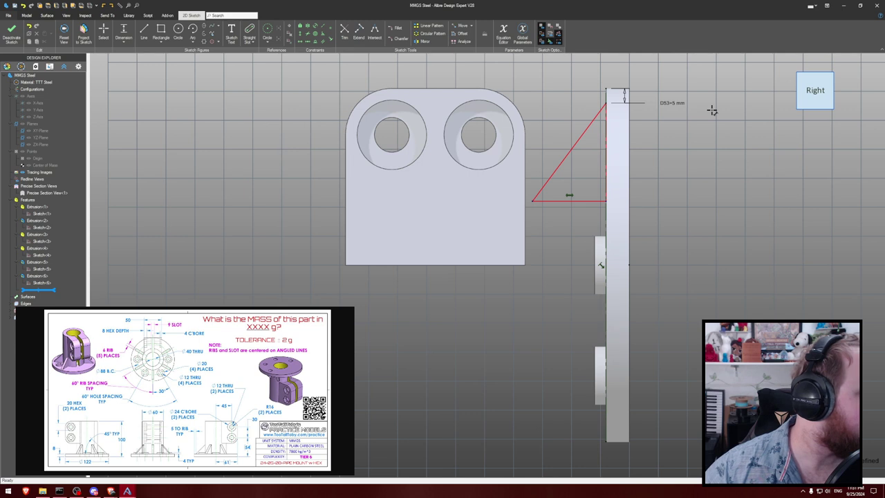
- Dimension the angle between the triangle's slanted side and its vertical side on the flange at 45°
click(575, 144)
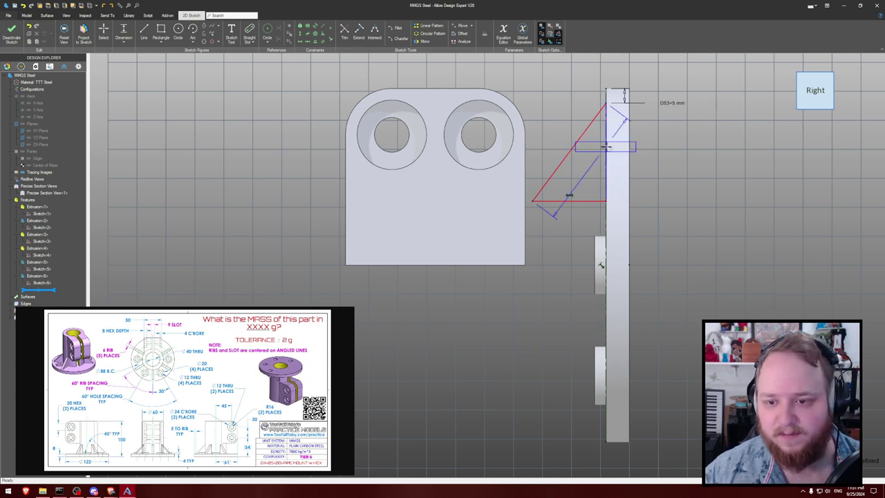
click(605, 147)
click(589, 149)
text(45)
key(Return)
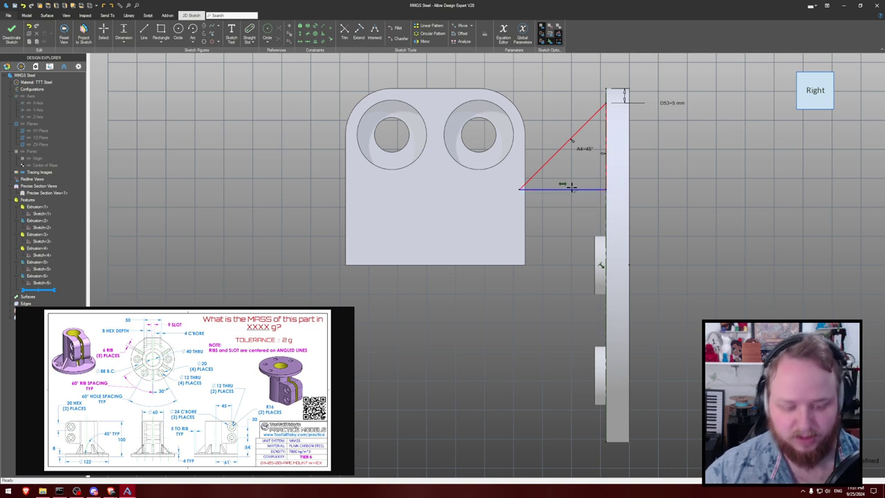
- Reshape the triangular rib profile and dimension its horizontal leg at 45 mm
mouse_move(519, 189)
mouse_down()
mouse_move(470, 235)
mouse_move(490, 217)
mouse_up()
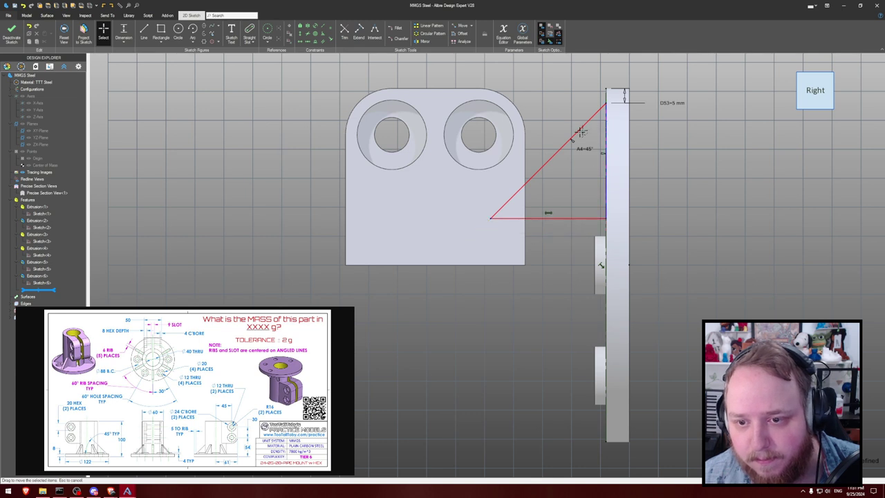
mouse_move(496, 217)
mouse_down()
mouse_move(517, 209)
mouse_move(480, 289)
mouse_move(480, 276)
mouse_move(441, 315)
mouse_move(478, 253)
mouse_move(502, 245)
mouse_move(485, 264)
mouse_move(512, 240)
mouse_move(480, 256)
mouse_move(494, 241)
mouse_up()
click(544, 227)
click(571, 246)
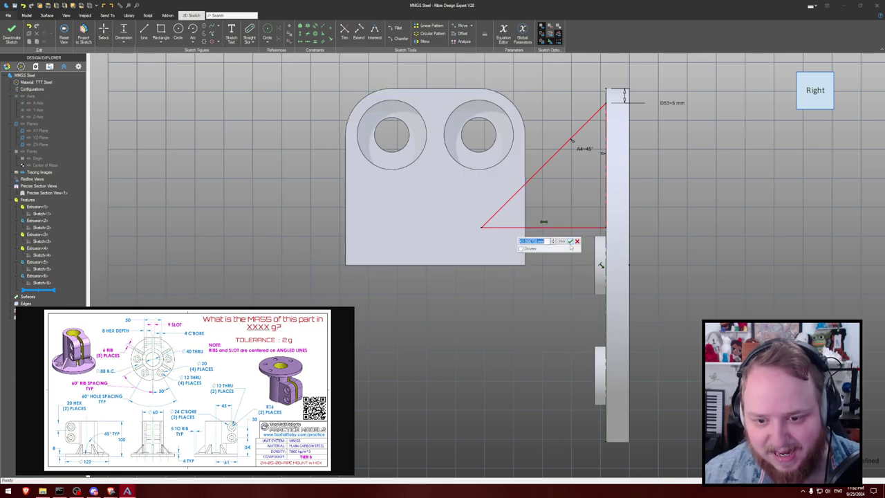
text(45)
key(Return)
- Extrude the triangular rib profile 6 mm about its mid-plane
middle_drag(684, 155, 702, 156)
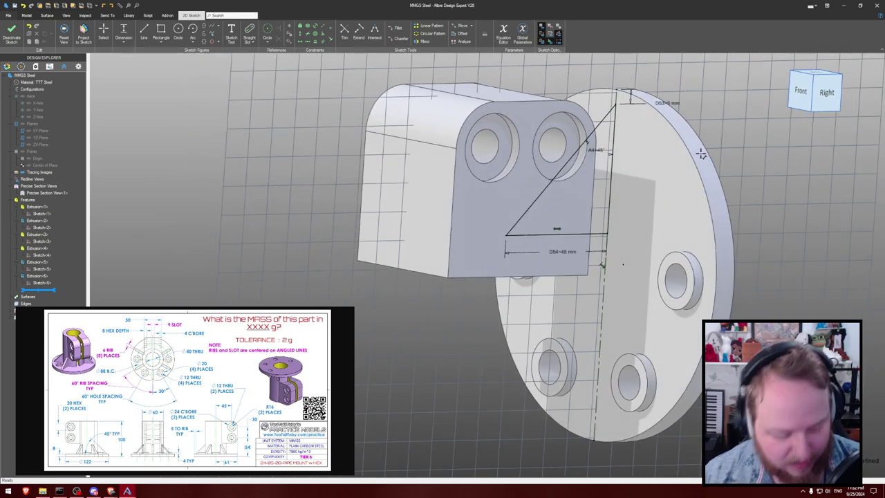
key(e)
click(596, 64)
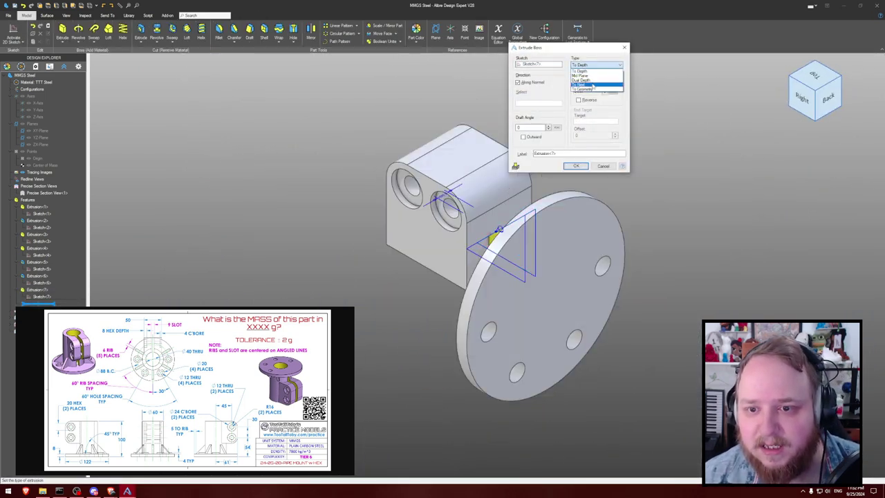
click(583, 75)
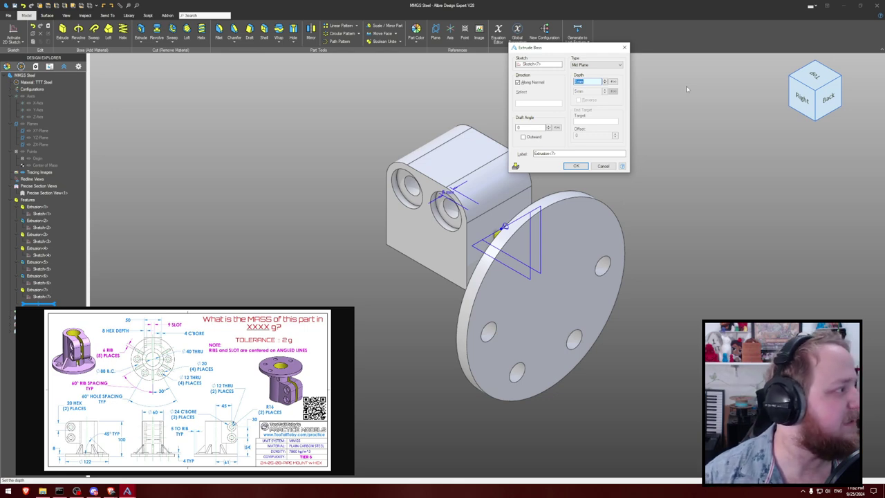
text(6)
key(Return)
- Create a circular pattern of the rib around the Z-axis with 6 equally spaced instances
middle_drag(687, 85, 701, 106)
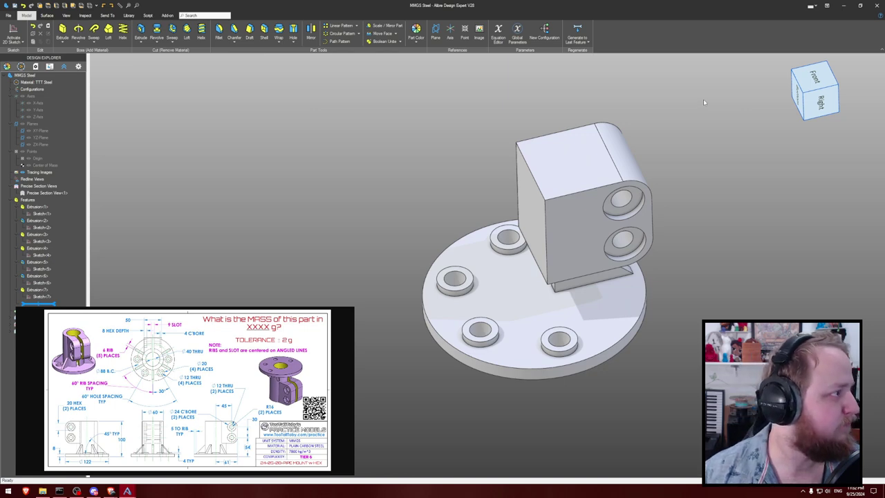
middle_drag(703, 103, 702, 102)
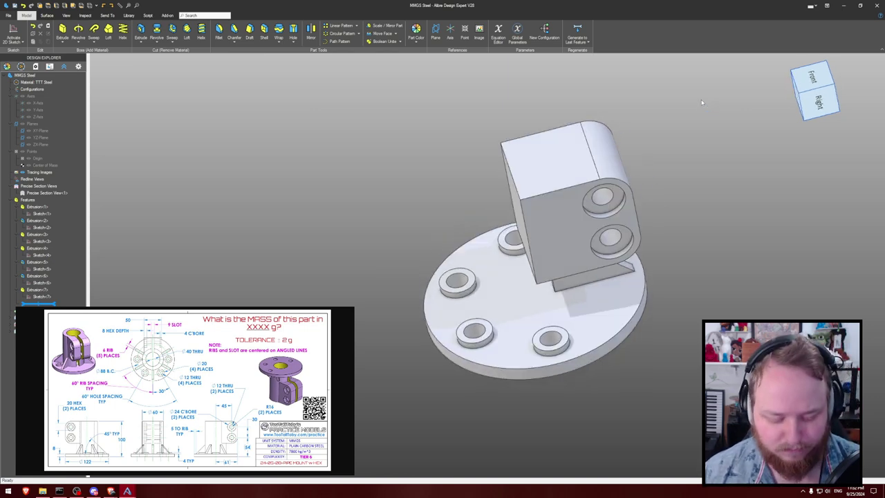
click(339, 33)
middle_drag(404, 114, 392, 105)
click(565, 272)
middle_drag(536, 217, 417, 95)
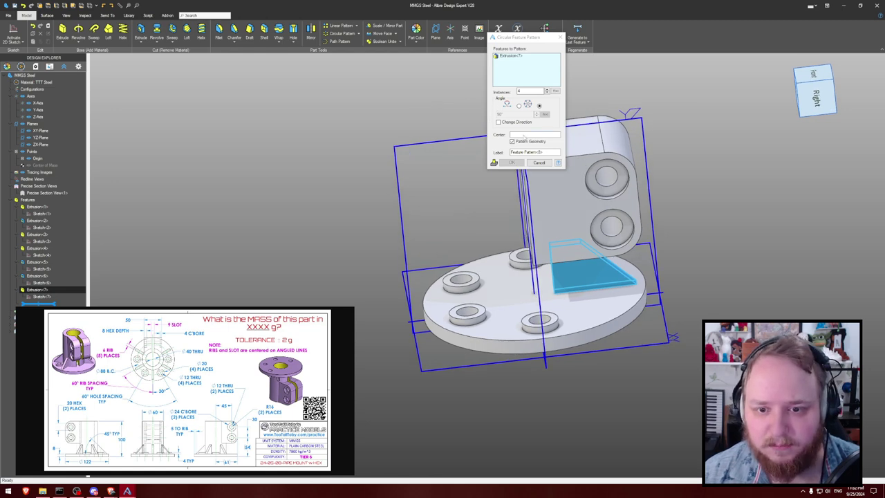
click(524, 135)
middle_drag(484, 246, 538, 256)
click(538, 256)
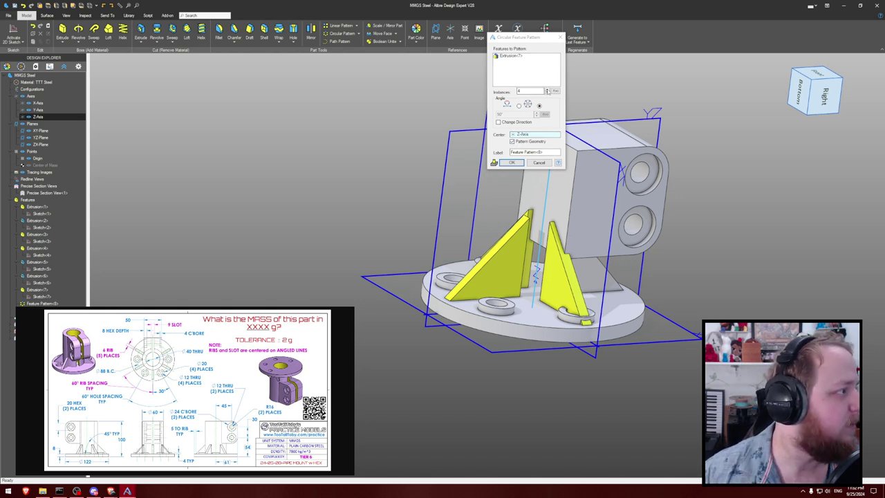
click(547, 89)
click(546, 89)
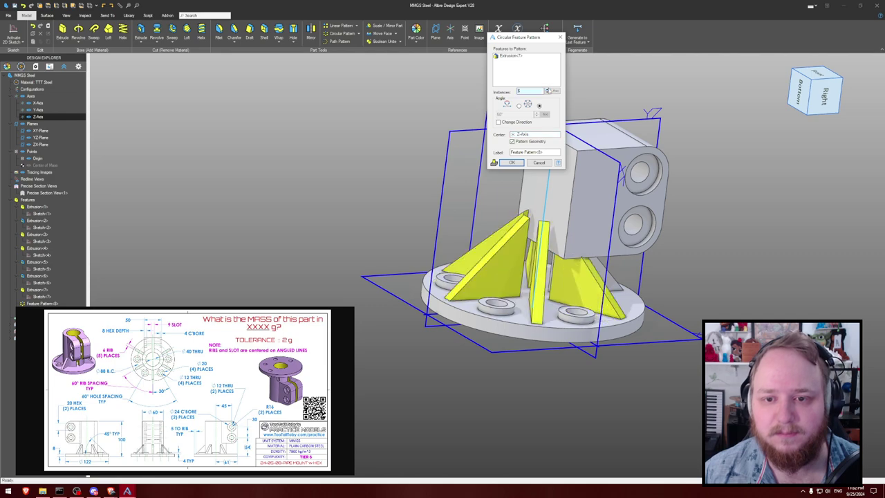
middle_drag(616, 85, 609, 108)
click(518, 163)
click(616, 94)
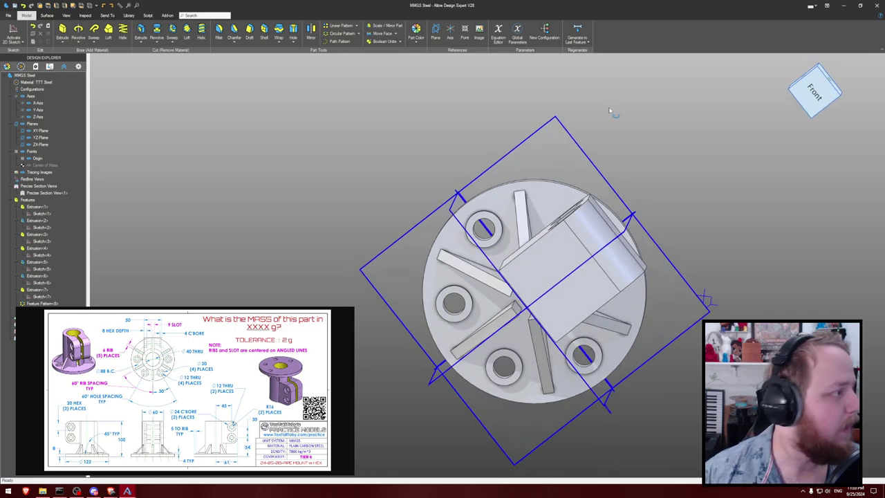
- Sketch a 60 mm diameter circle on the flange's ribbed face, centred on the origin
right_drag(609, 110, 637, 93)
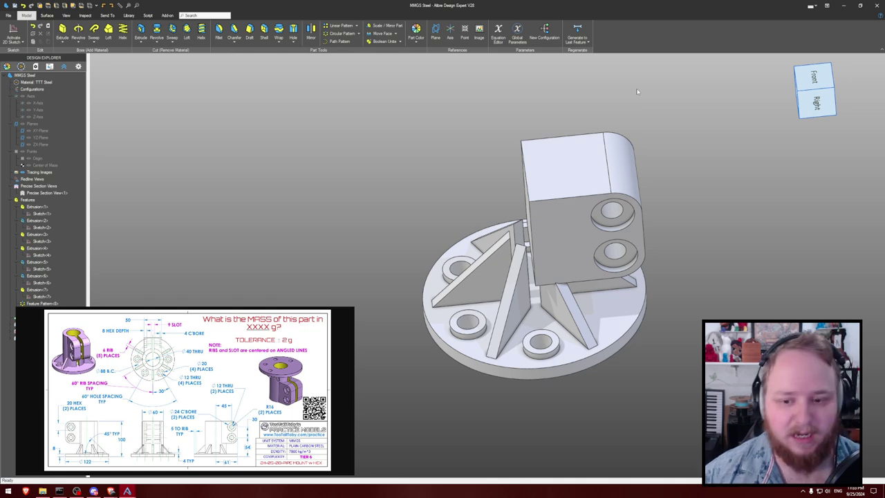
click(618, 323)
key(c)
middle_drag(729, 173, 730, 173)
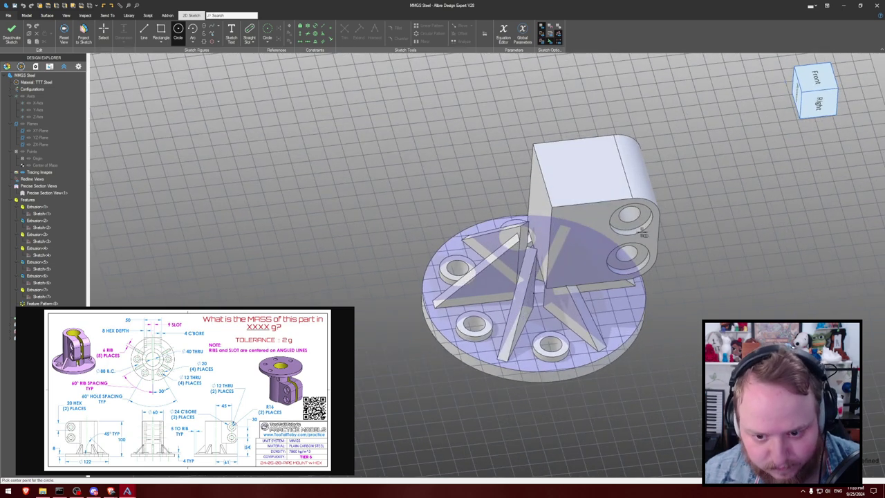
click(533, 293)
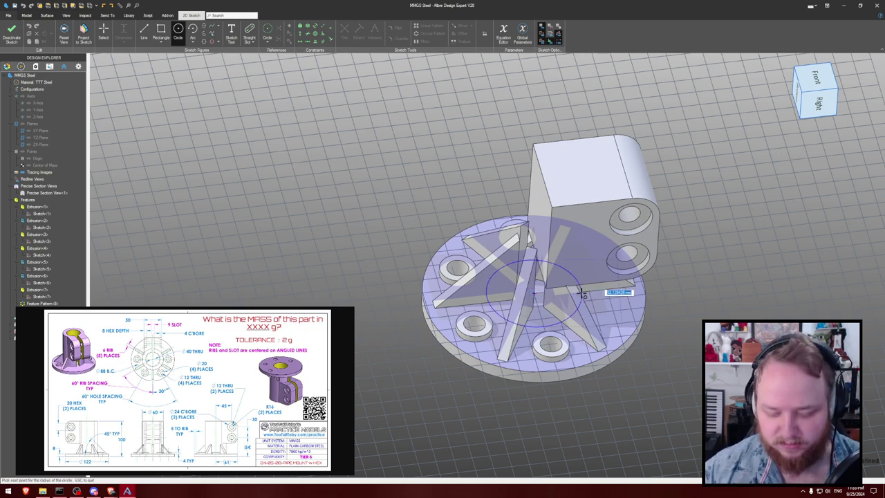
click(598, 277)
- Extrude the circle 92 mm outward from the flange to form the pipe body
key(e)
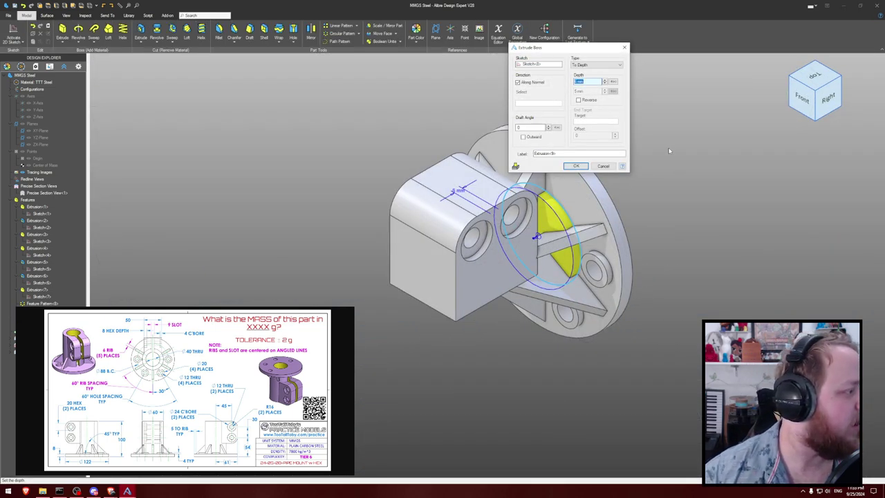
text(92)
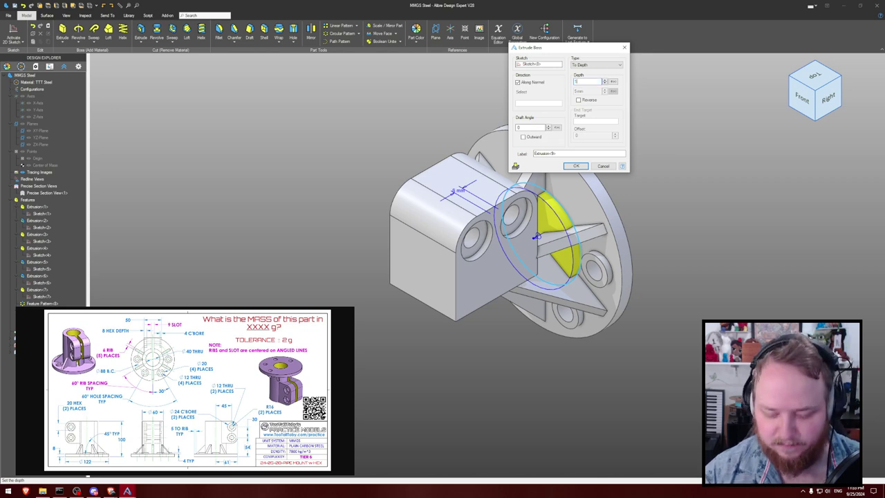
key(Return)
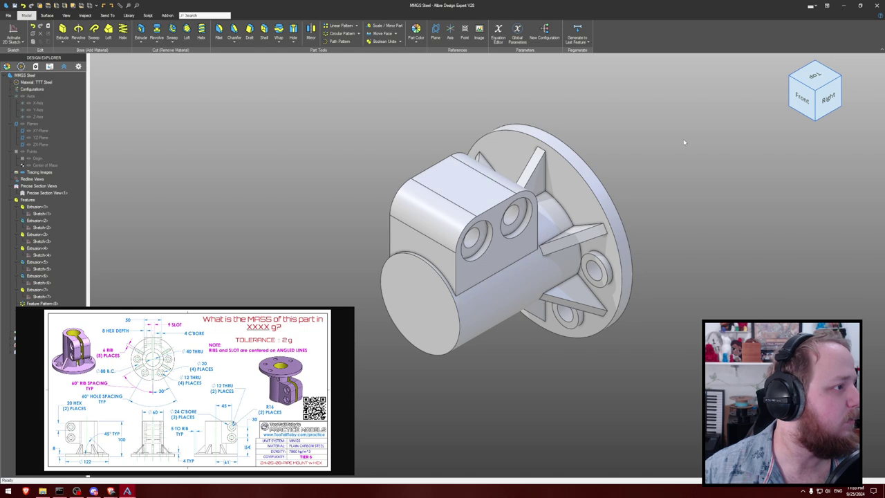
- Edit the lug's side-profile sketch, setting the distance from the nearer hole centre to the flange's outer face to 54 mm
middle_drag(682, 138, 666, 121)
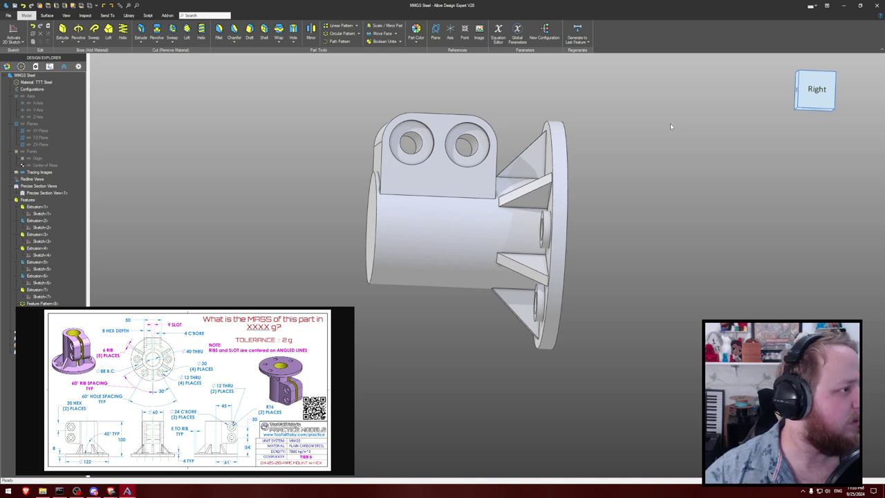
middle_drag(670, 125, 672, 124)
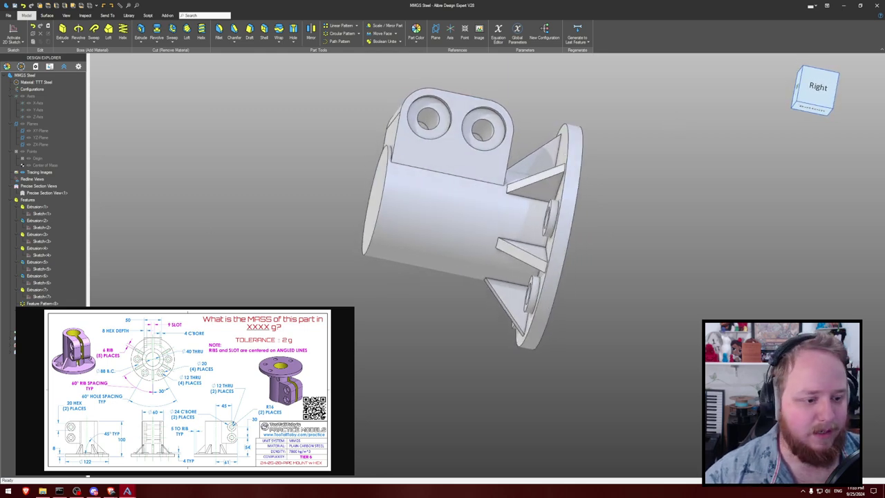
right_click(44, 255)
click(60, 261)
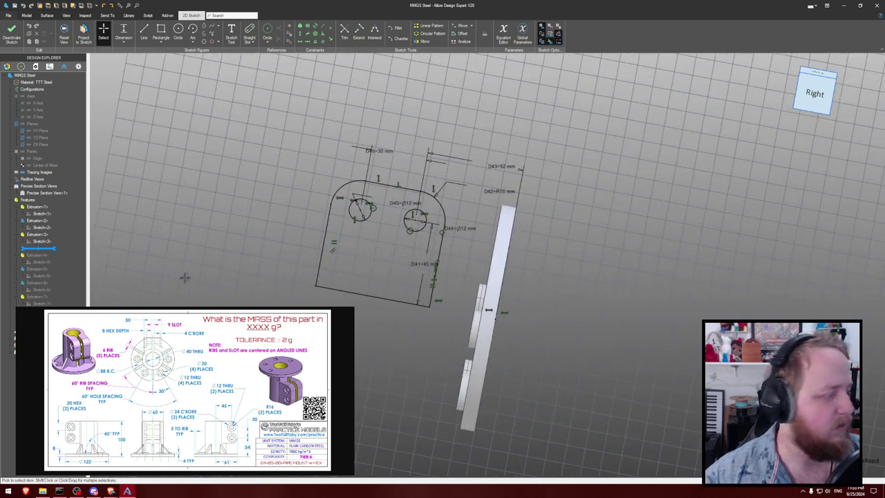
scroll(190, 272, up, 2)
drag(422, 124, 453, 90)
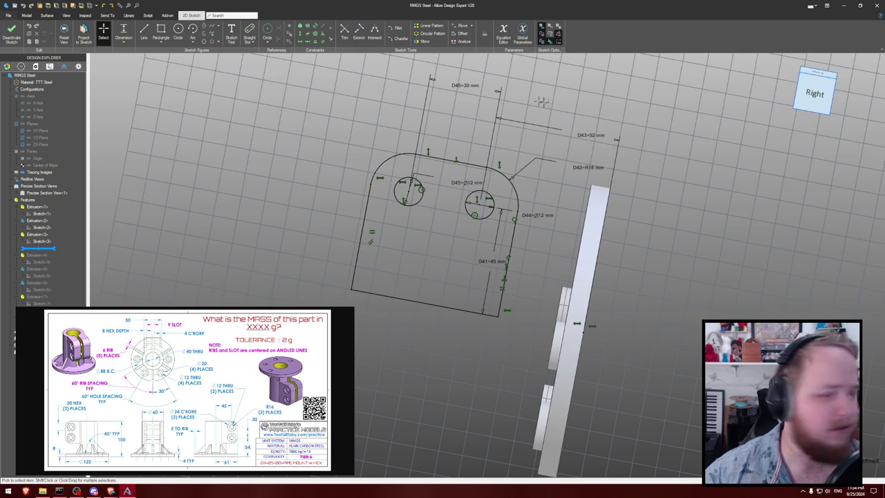
drag(591, 168, 571, 169)
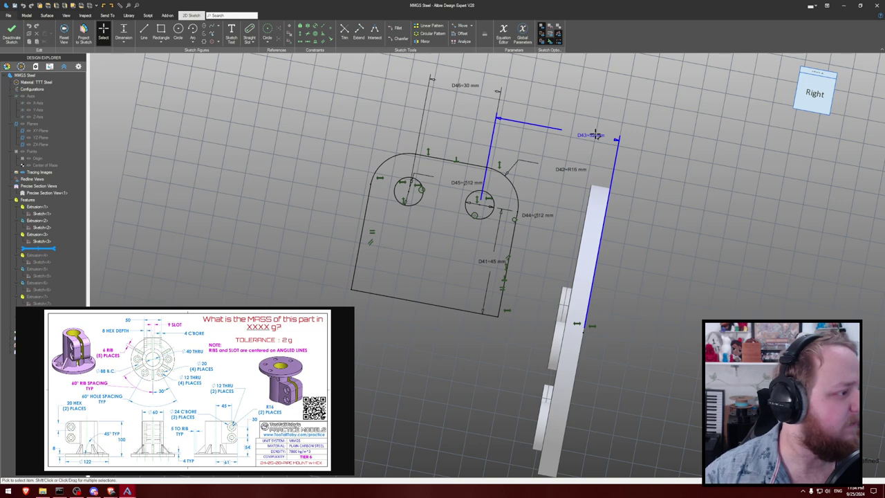
double_click(593, 137)
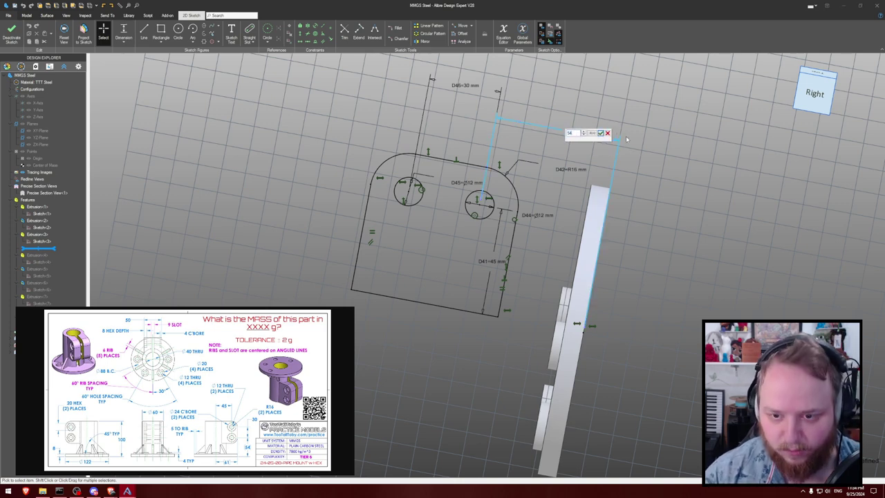
text(54)
key(Return)
key(ctrl+k)
mouse_move(688, 140)
middle_down()
mouse_move(705, 142)
mouse_move(690, 148)
middle_up()
click(420, 206)
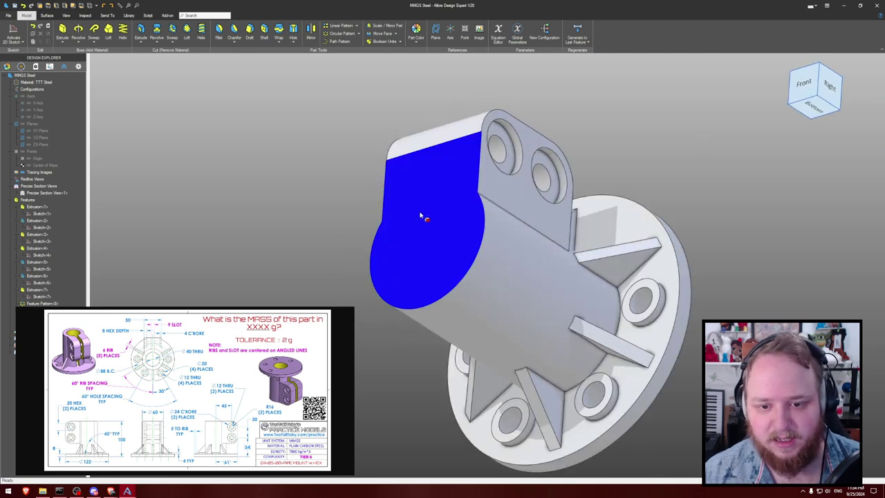
click(253, 188)
middle_drag(253, 187, 259, 180)
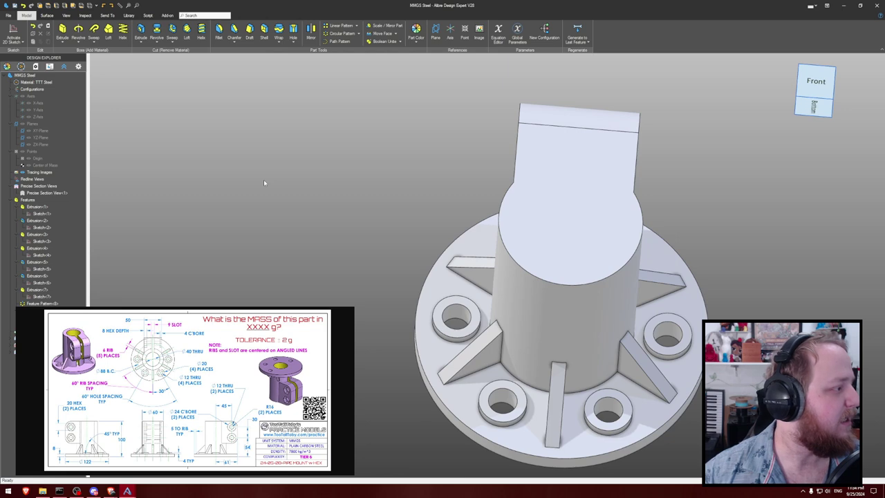
scroll(264, 183, down, 2)
middle_drag(264, 182, 237, 182)
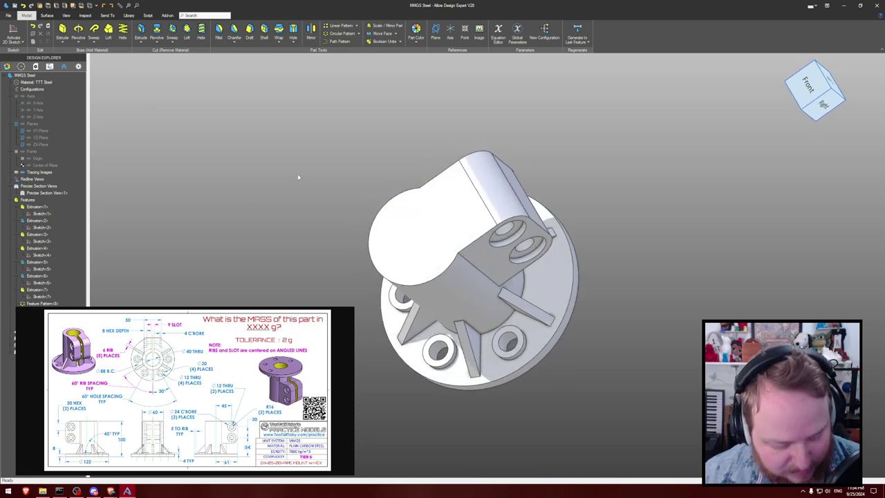
- Sketch a 40 mm diameter circle on the pipe body's end face, centred on the origin
click(12, 31)
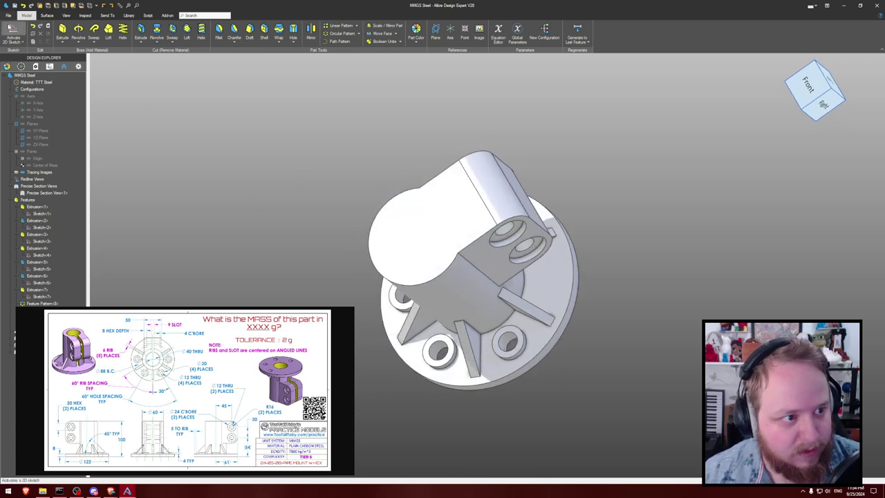
click(450, 198)
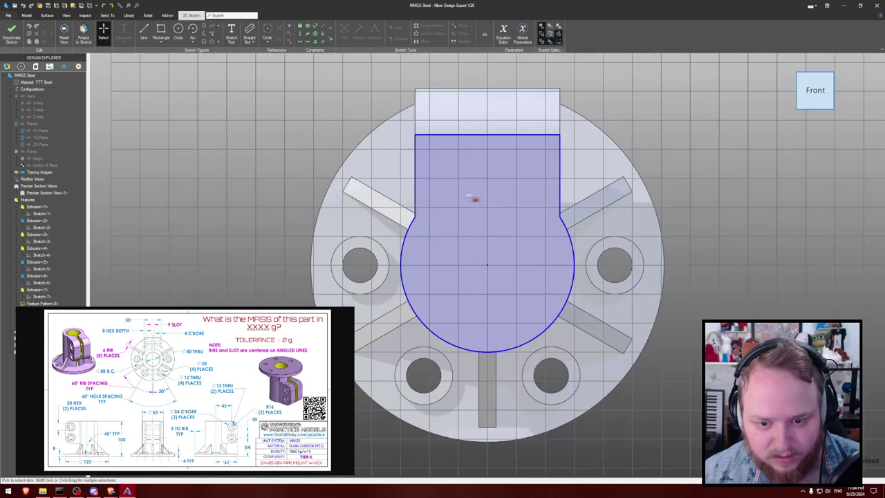
key(c)
click(484, 257)
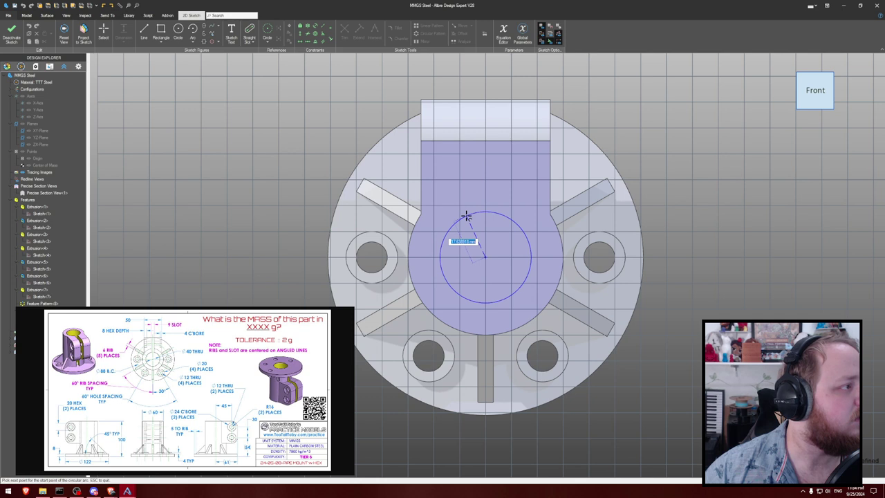
key(Escape)
click(485, 256)
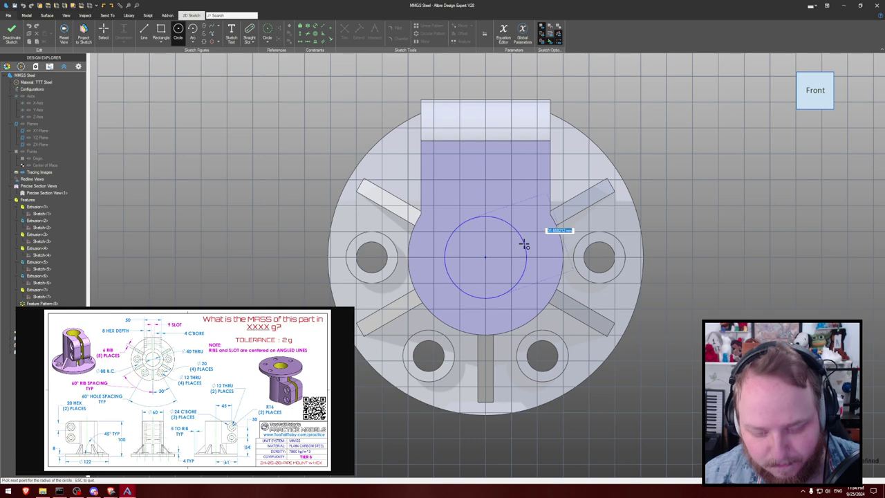
key(Return)
- Cut the circle through the entire part to form the central bore
key(x)
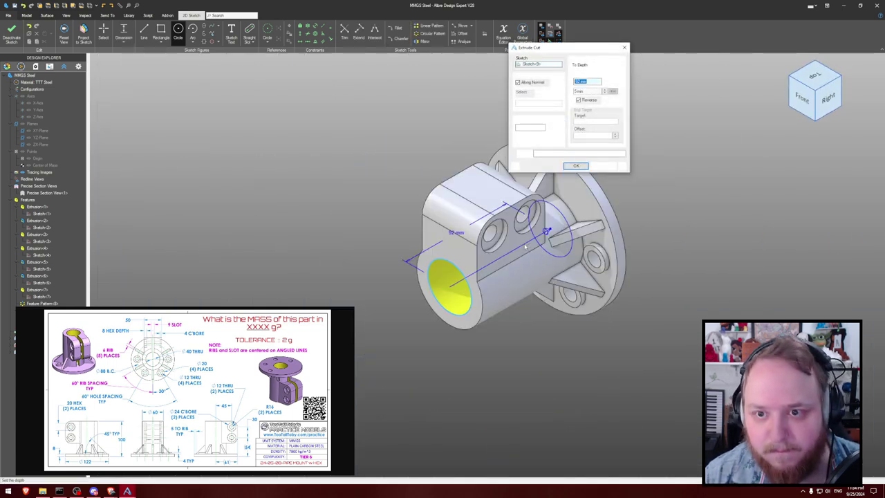
key(t)
key(Return)
click(380, 137)
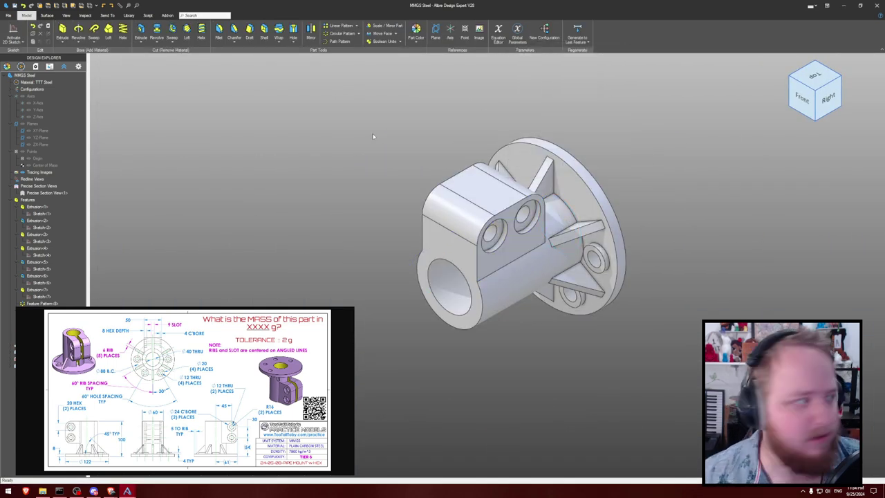
middle_drag(380, 136, 385, 134)
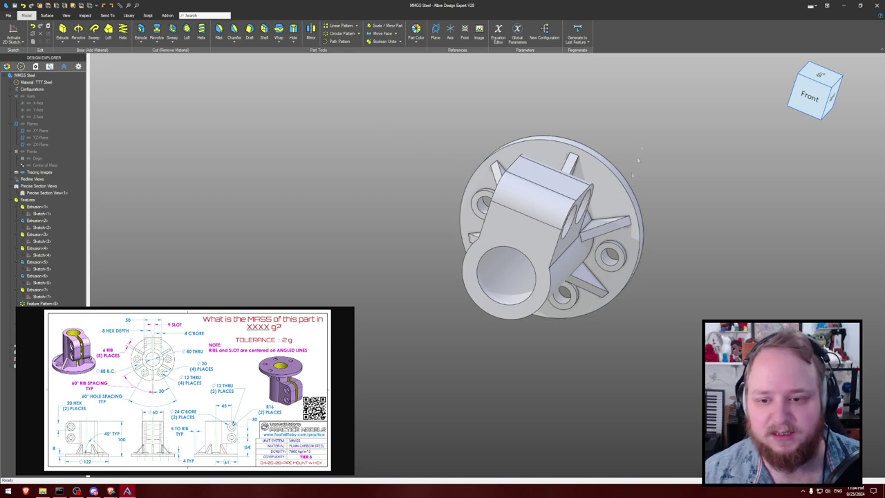
- Sketch a centred rectangle about 77 mm tall on the pipe body's end face, spanning the bore and extending past the lug
middle_drag(664, 132, 671, 122)
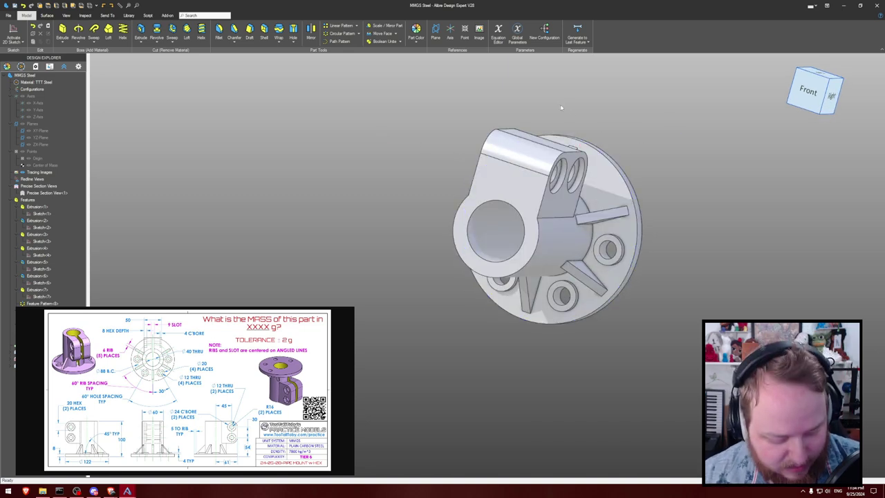
click(14, 31)
click(529, 193)
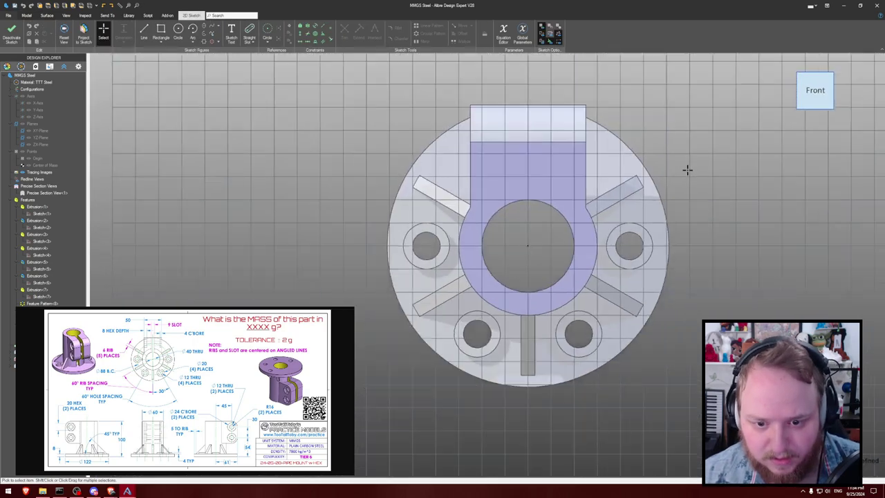
middle_drag(687, 160, 669, 197)
key(r)
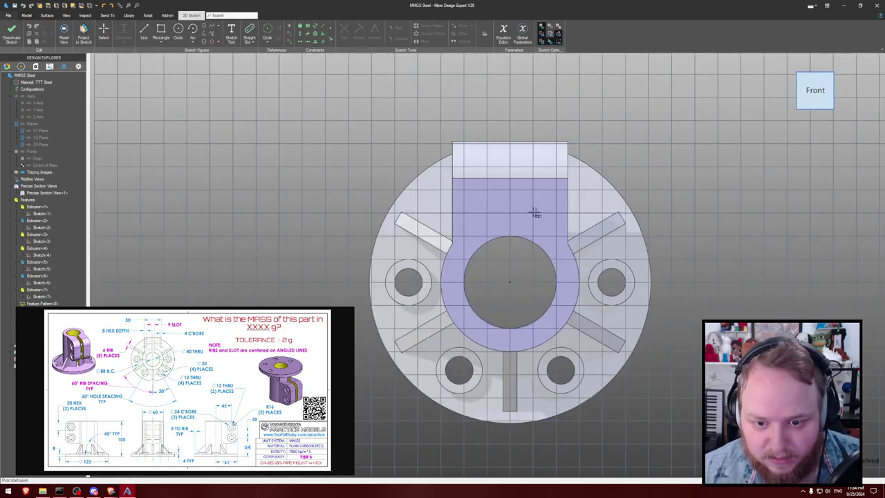
click(510, 211)
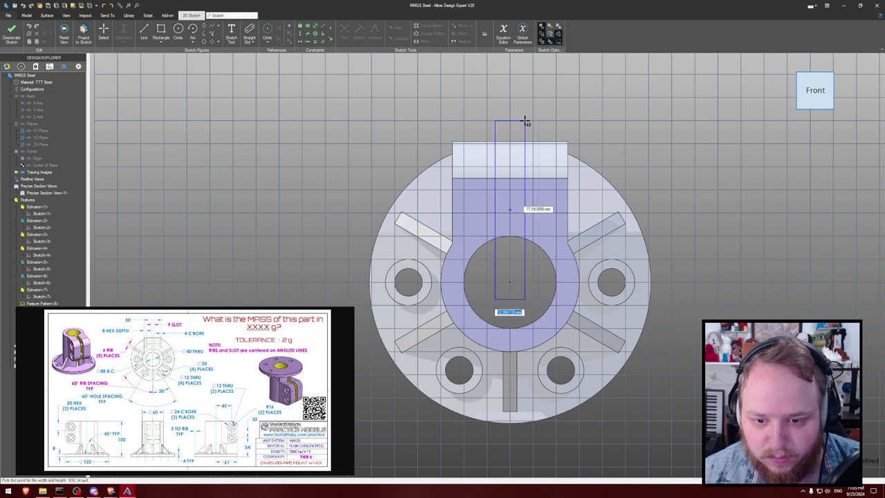
click(524, 121)
key(Escape)
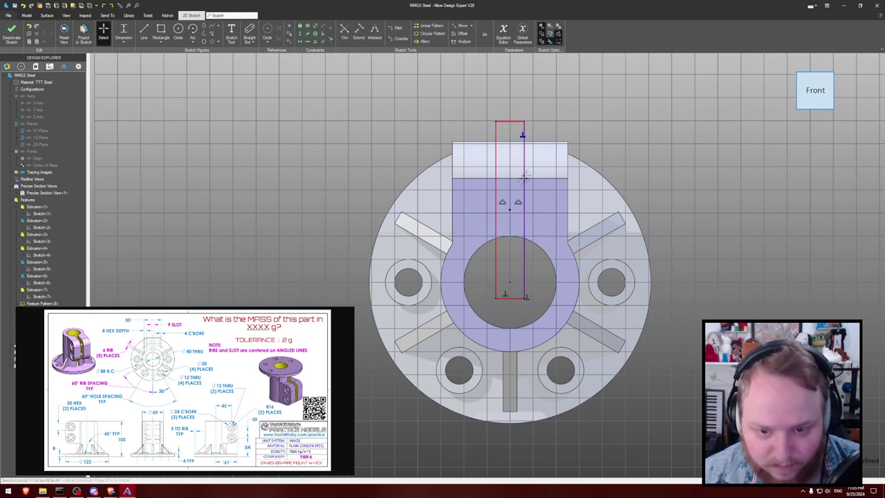
- Vertically align the rectangle's centre with the origin, make its lower edge horizontal, and widen the rectangle by a corner
key(v)
click(509, 209)
click(510, 282)
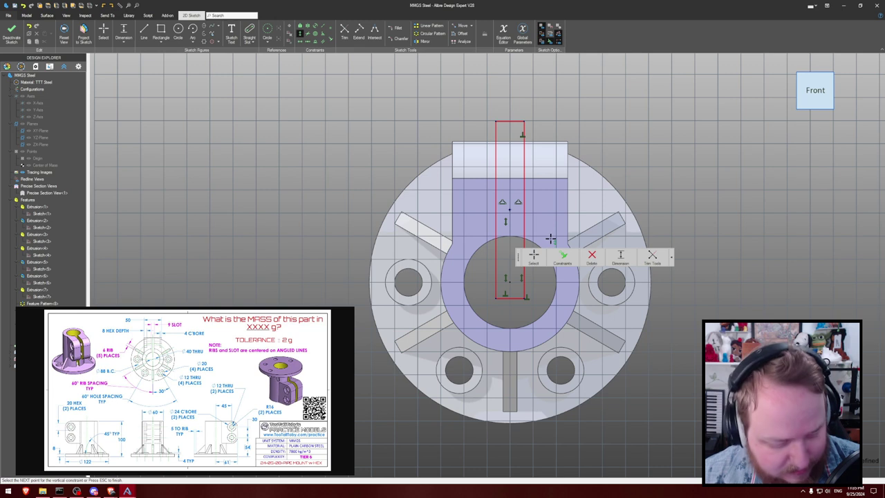
key(Escape)
key(h)
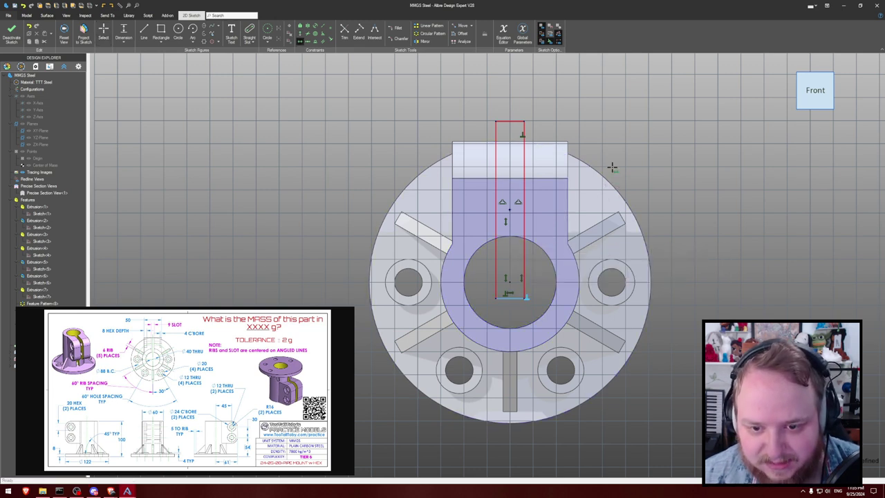
click(103, 31)
mouse_move(495, 122)
mouse_down()
mouse_move(488, 153)
mouse_move(486, 137)
mouse_up()
click(521, 298)
click(510, 282)
key(Escape)
drag(530, 158, 529, 101)
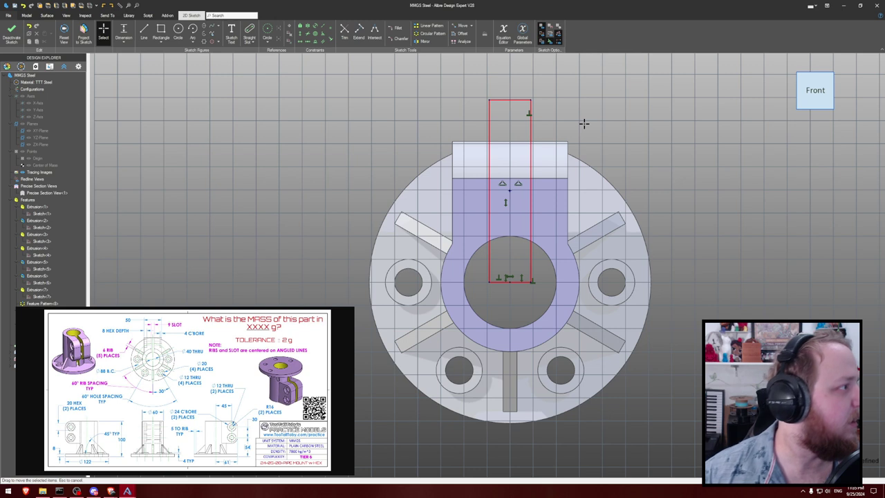
key(d)
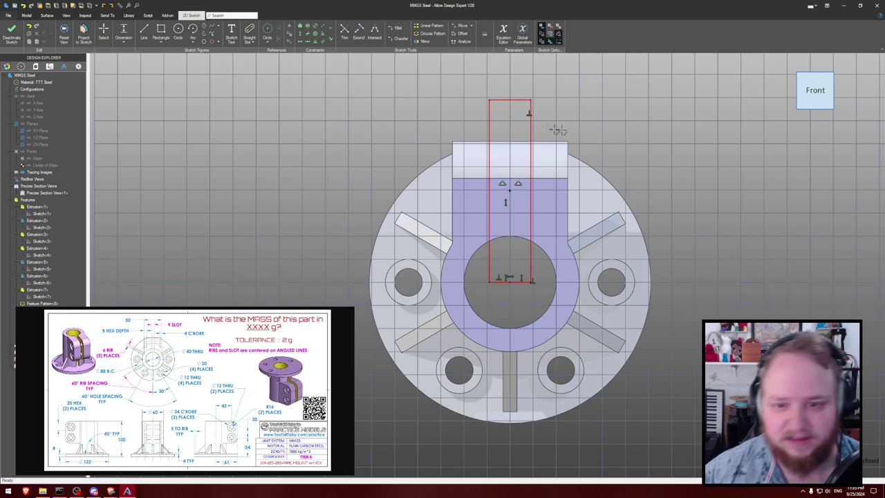
click(509, 99)
click(509, 79)
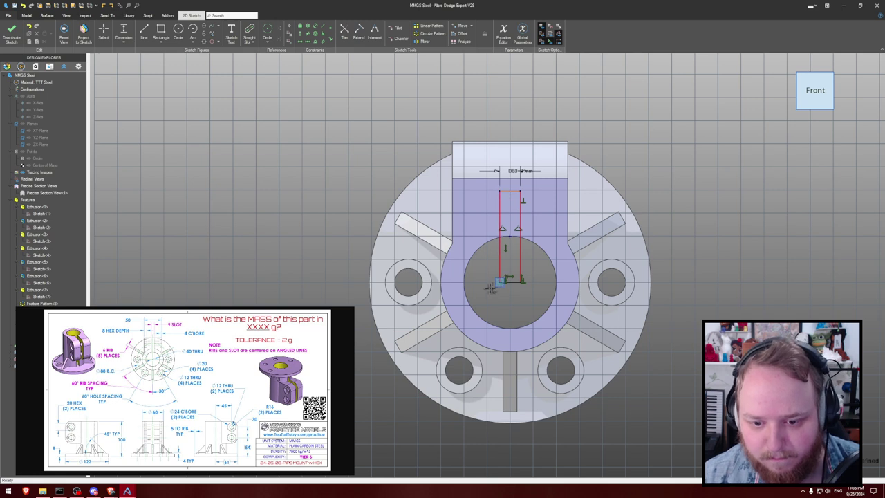
key(ctrl+z)
key(ctrl+z)
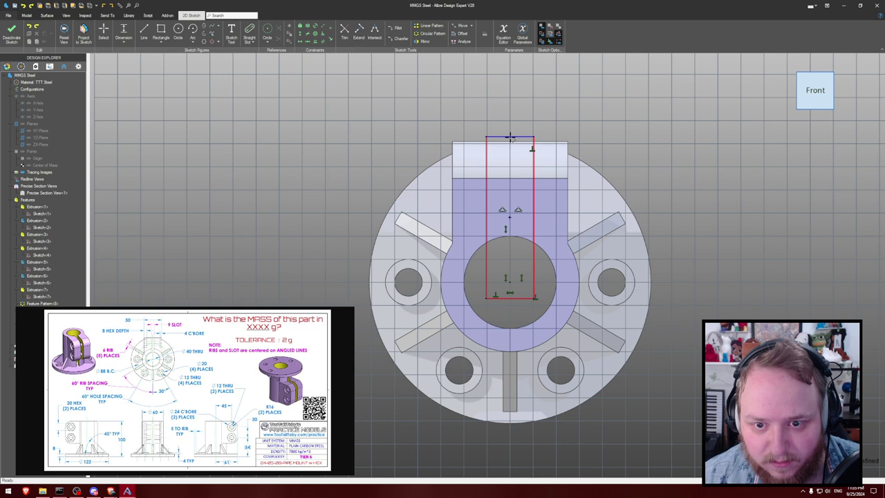
- Set the slot rectangle's width to 9 mm and stretch its upper edge beyond the lug
click(510, 136)
click(514, 103)
text(9)
key(Return)
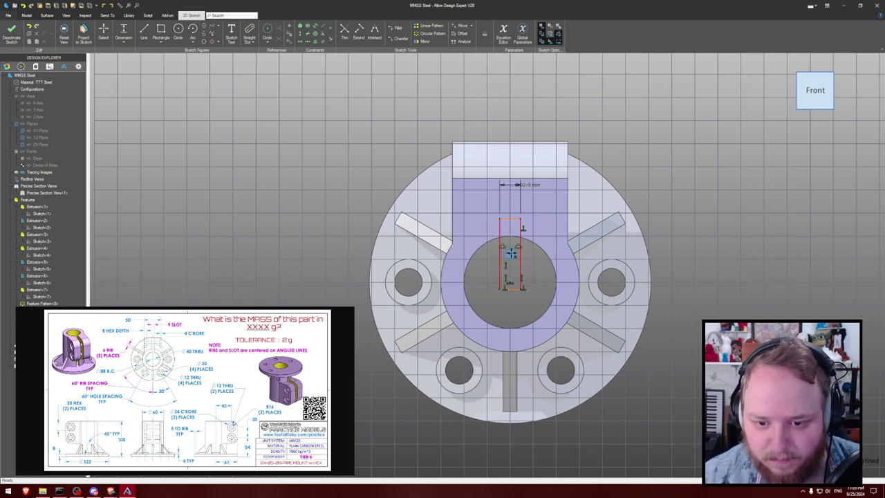
drag(519, 221, 537, 107)
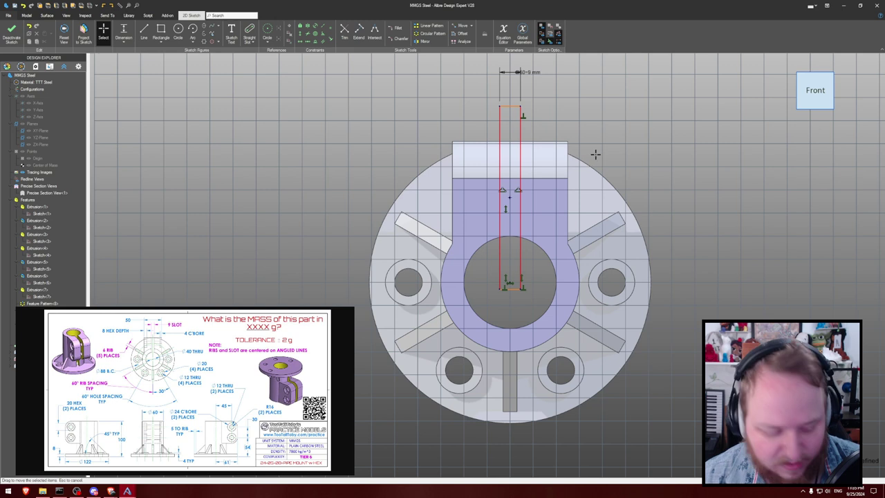
- Set the slot rectangle's height to 80 mm
key(d)
click(521, 173)
click(638, 168)
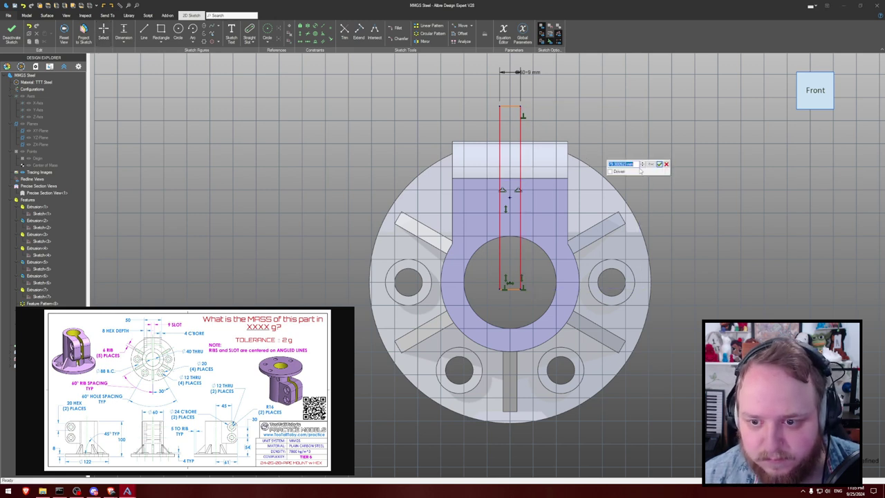
key(Return)
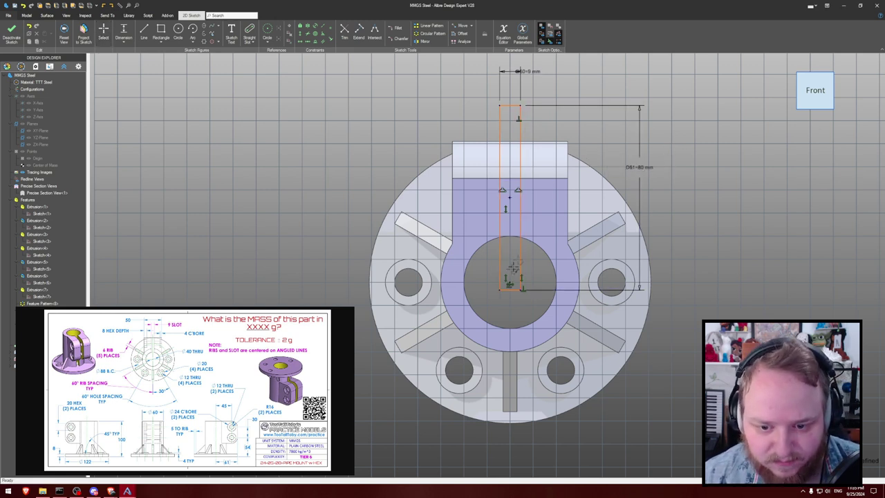
key(Escape)
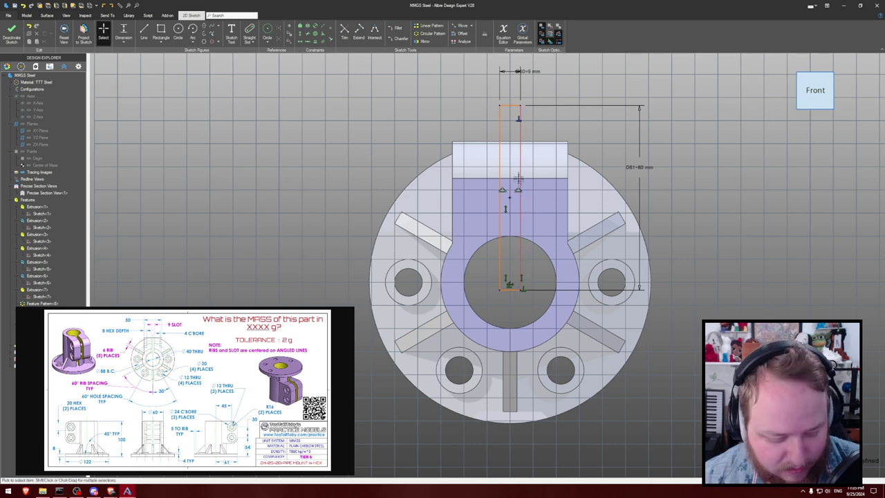
key(e)
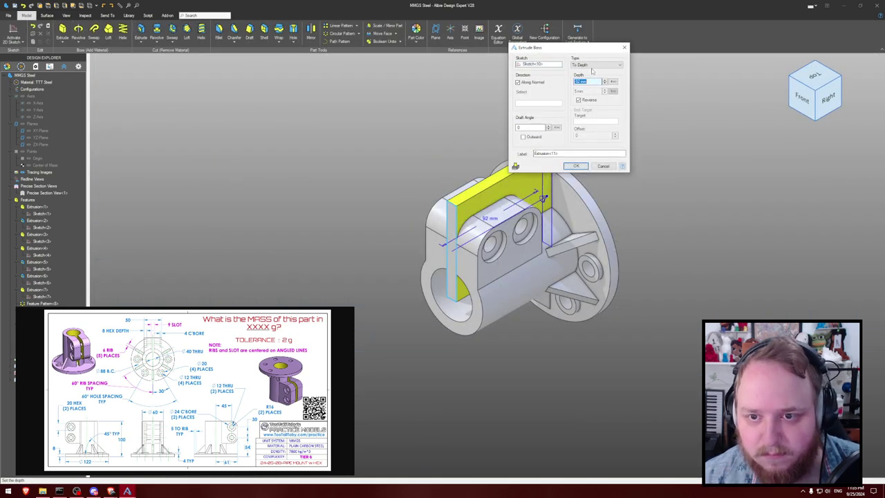
key(Escape)
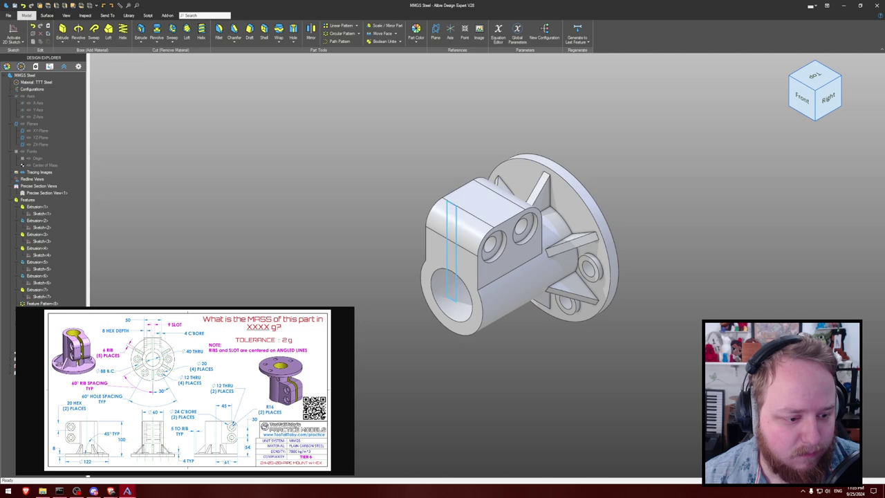
- Reopen the slot sketch and set the vertical distance from the origin to the rectangle's centre to 36 mm
key(ctrl+k)
middle_drag(255, 265, 331, 216)
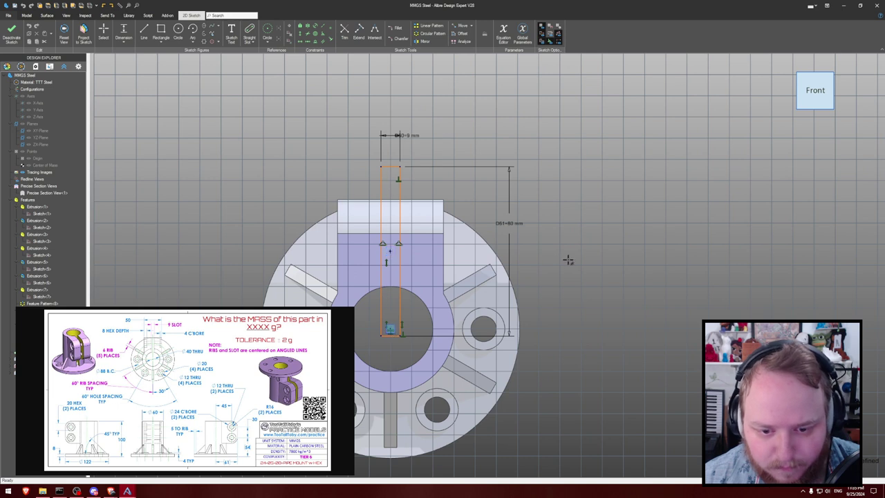
click(391, 329)
click(390, 251)
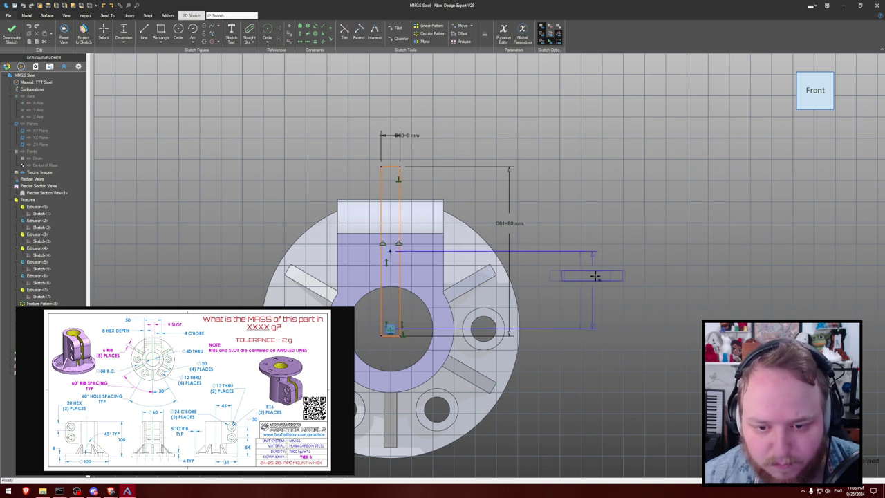
click(589, 277)
text(36)
key(Return)
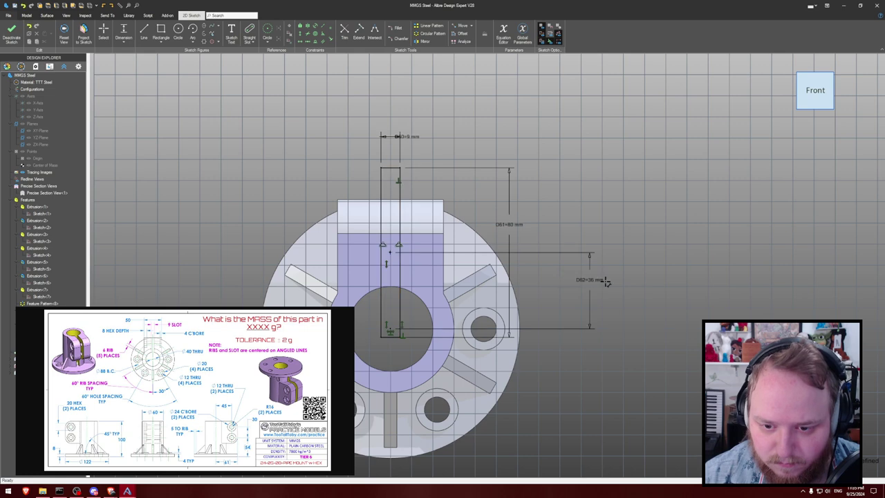
- Cut the slot rectangle through the lug and pipe wall up to the flange face
key(x)
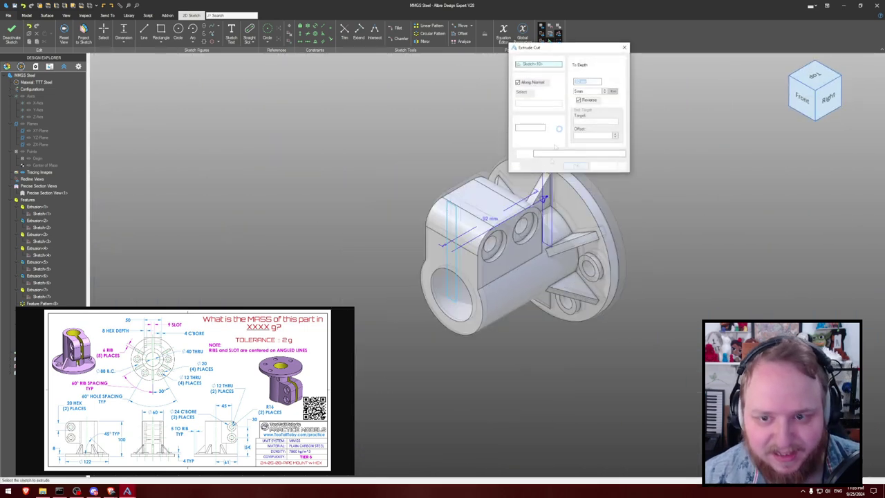
click(595, 65)
click(594, 96)
click(568, 207)
click(575, 166)
middle_drag(655, 167, 634, 159)
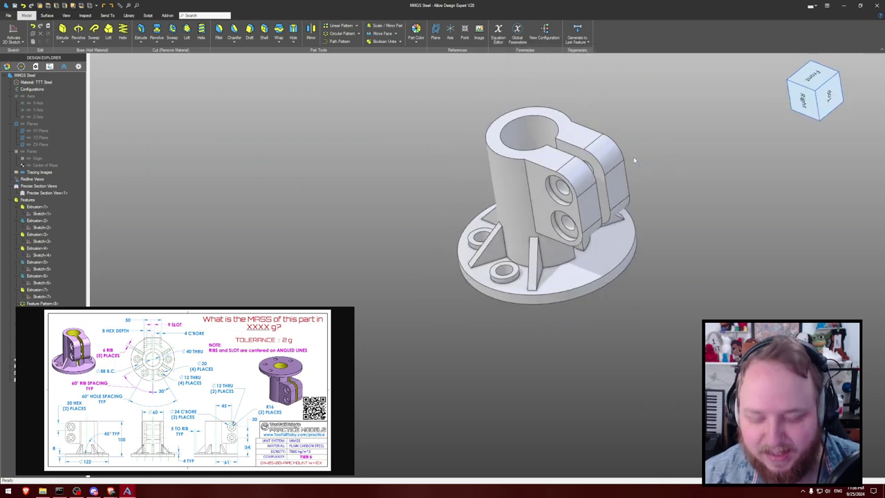
- Calculate the finished pipe mount's physical properties and review the practice model's completion results
key(p)
key(Tab)
key(Return)
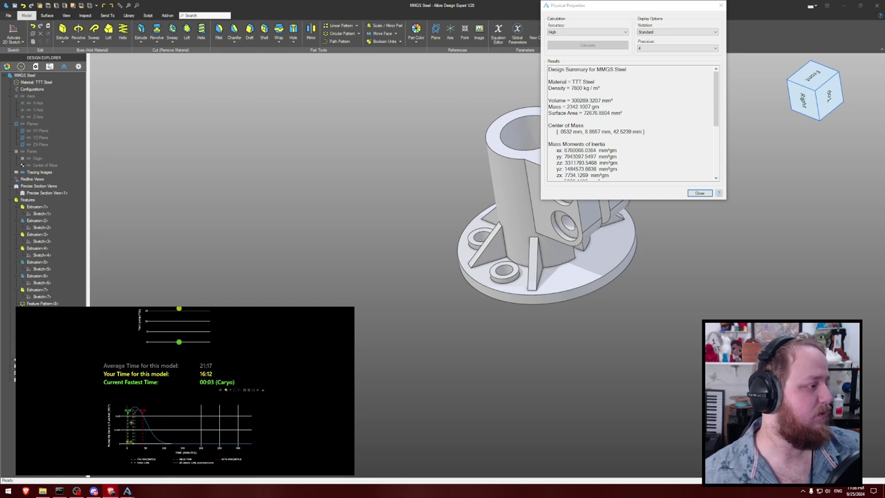
scroll(214, 417, up, 10)
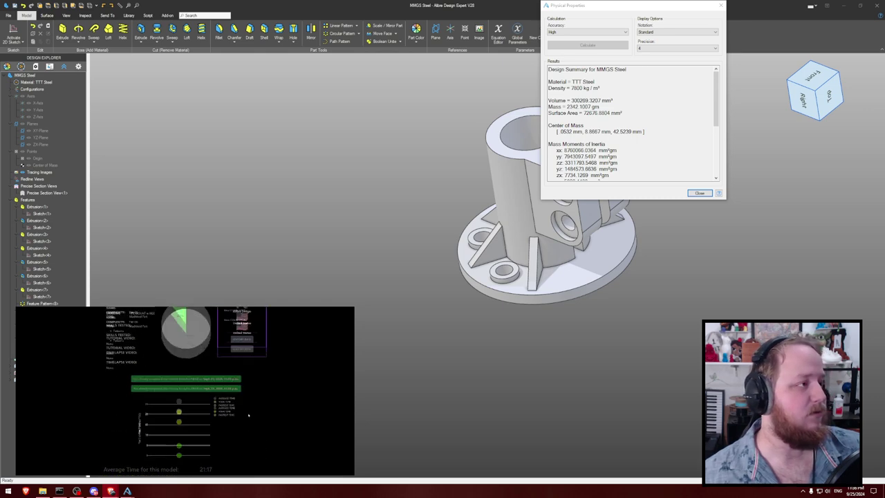
scroll(248, 412, down, 3)
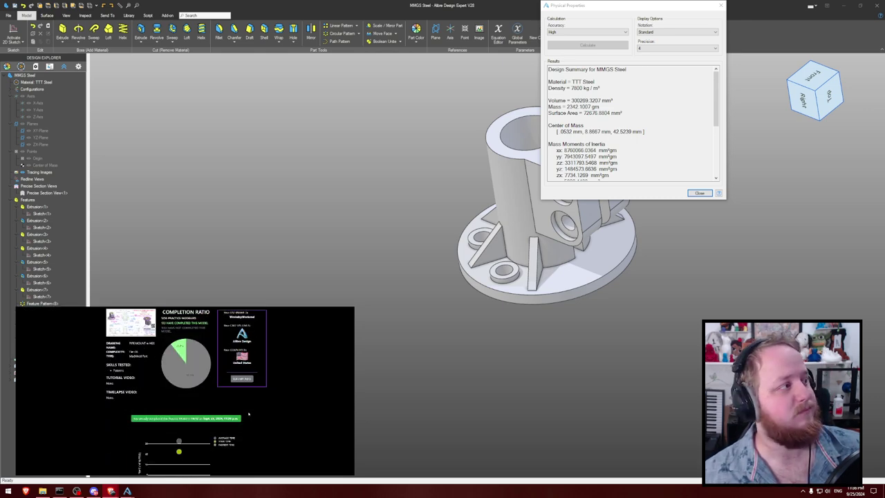
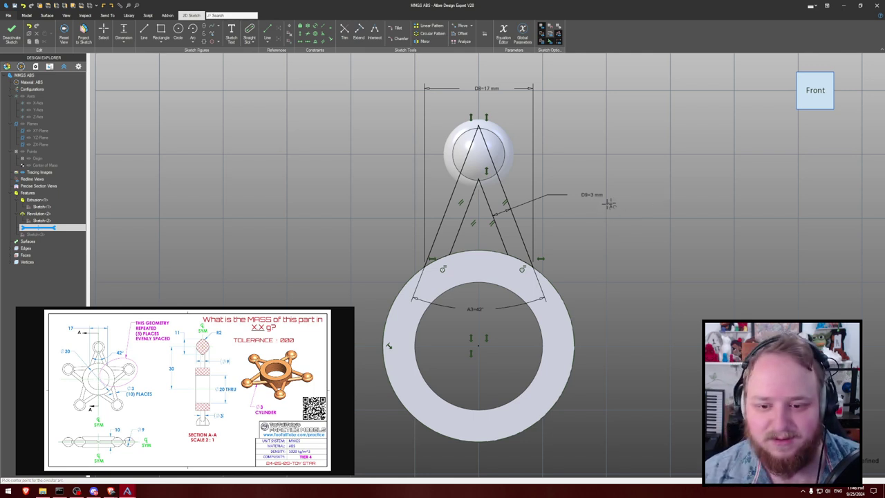
- Extrude the toy star's angled strut profile 3 mm using the Mid Plane type
middle_drag(644, 175, 639, 179)
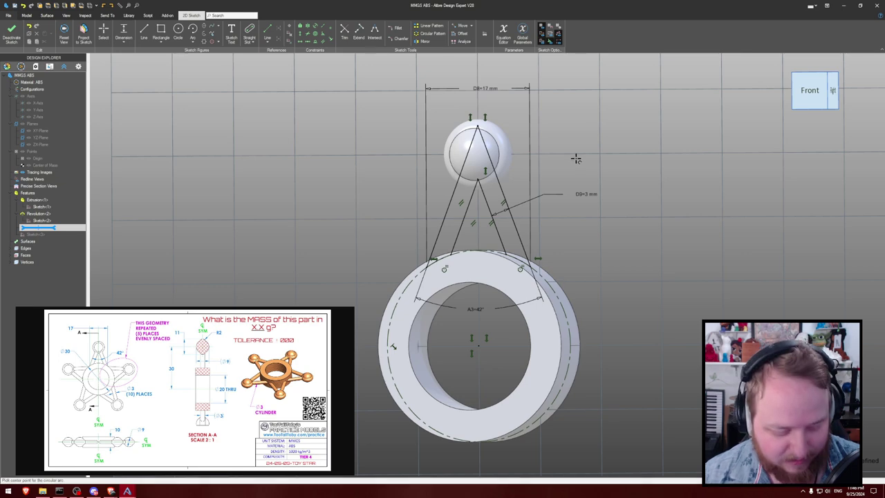
key(e)
click(596, 65)
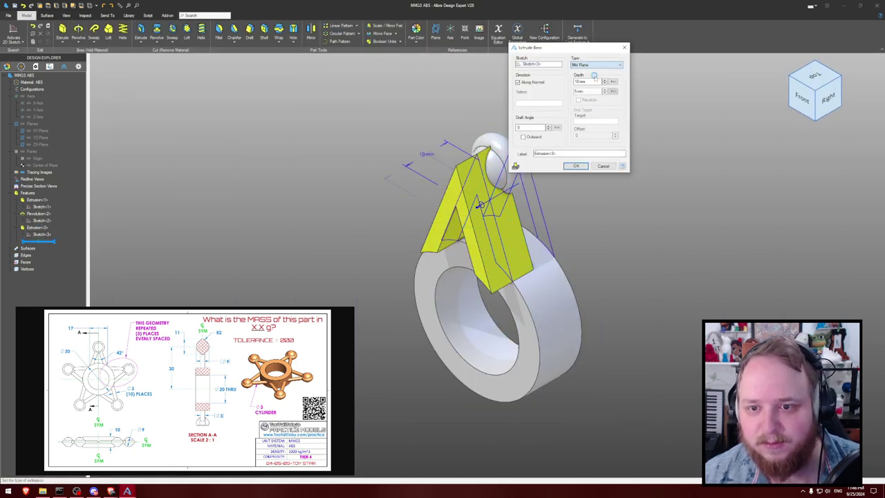
click(593, 76)
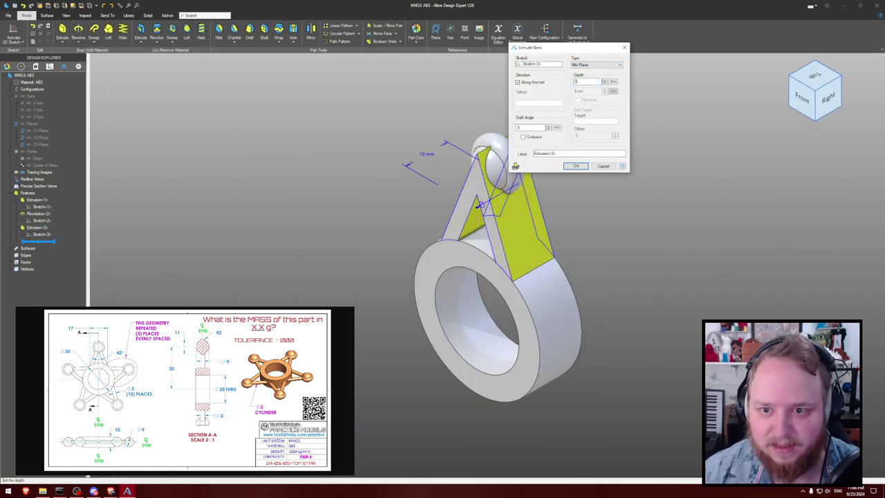
key(Return)
- Fillet the long edges of both struts on the single arm with a constant 1.5 mm radius
click(622, 118)
mouse_move(623, 119)
middle_down()
mouse_move(636, 122)
mouse_move(635, 108)
middle_up()
key(f)
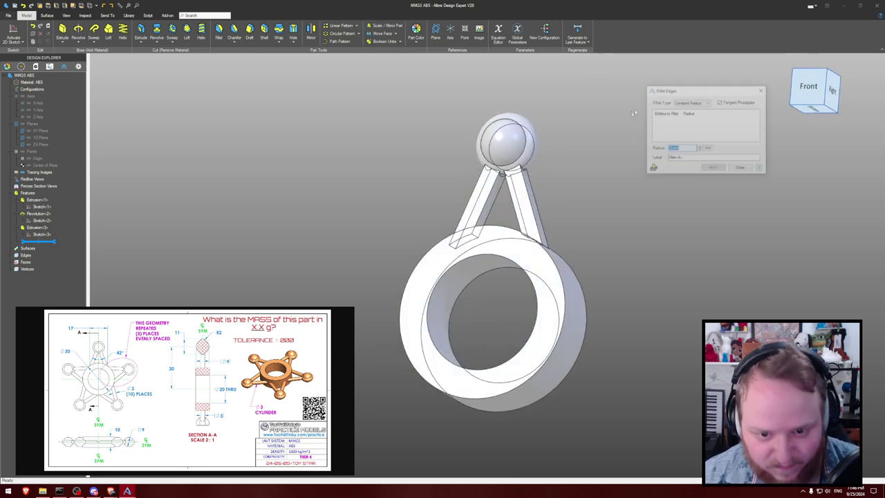
click(475, 189)
click(483, 189)
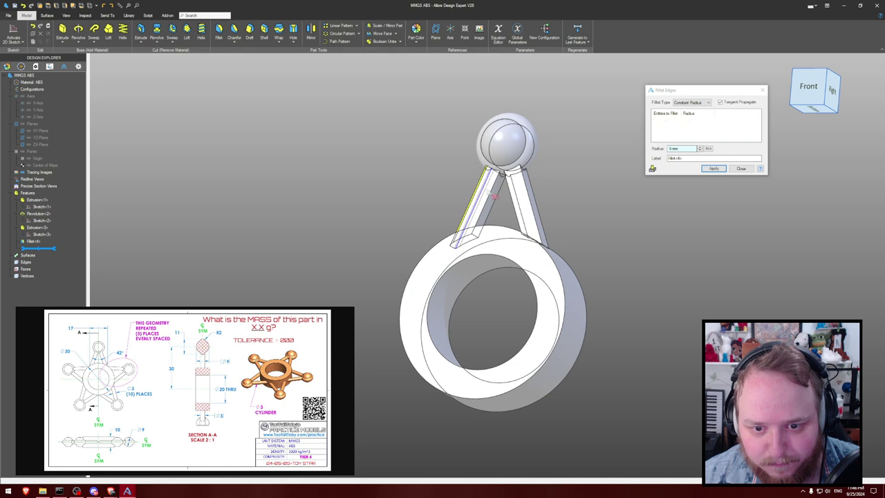
click(496, 194)
click(490, 196)
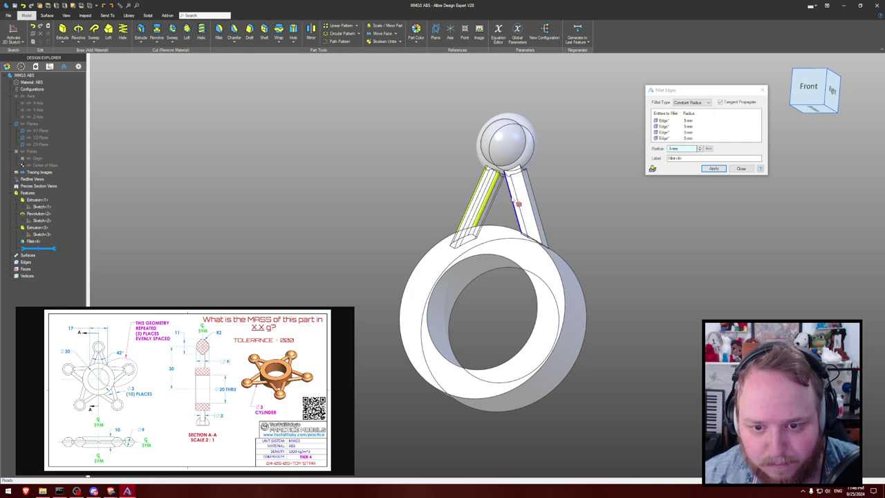
click(529, 203)
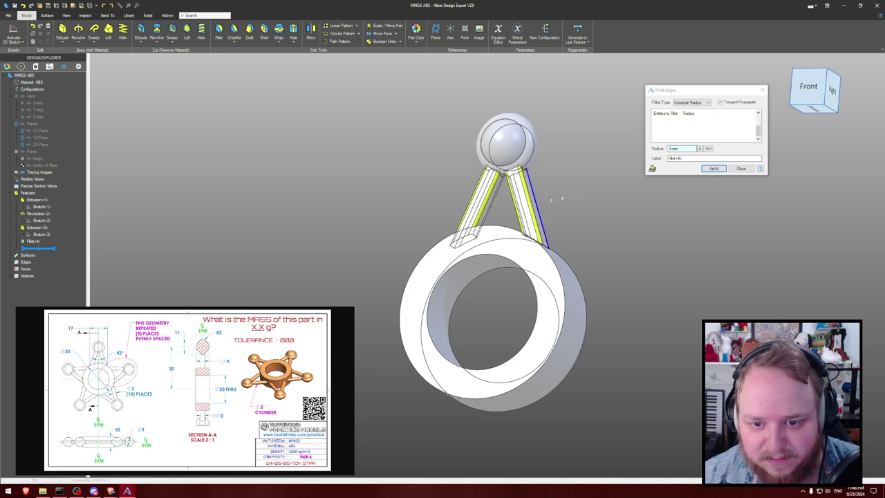
double_click(681, 148)
text(1.5)
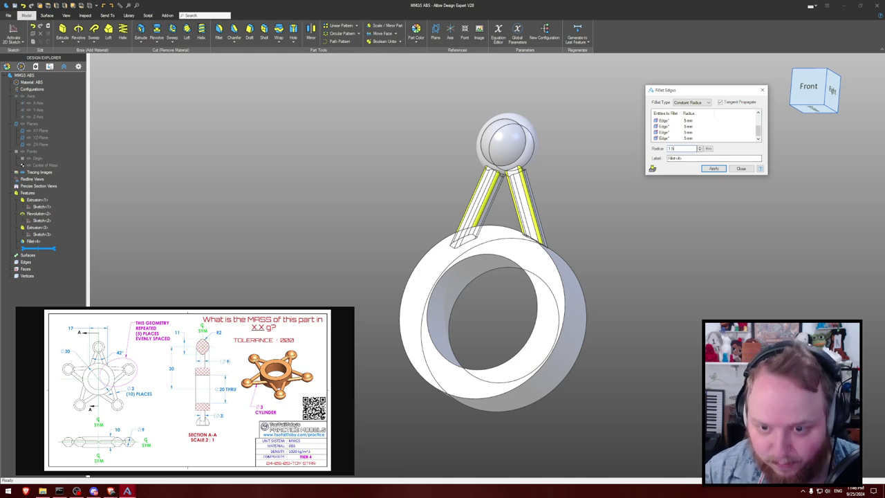
click(690, 158)
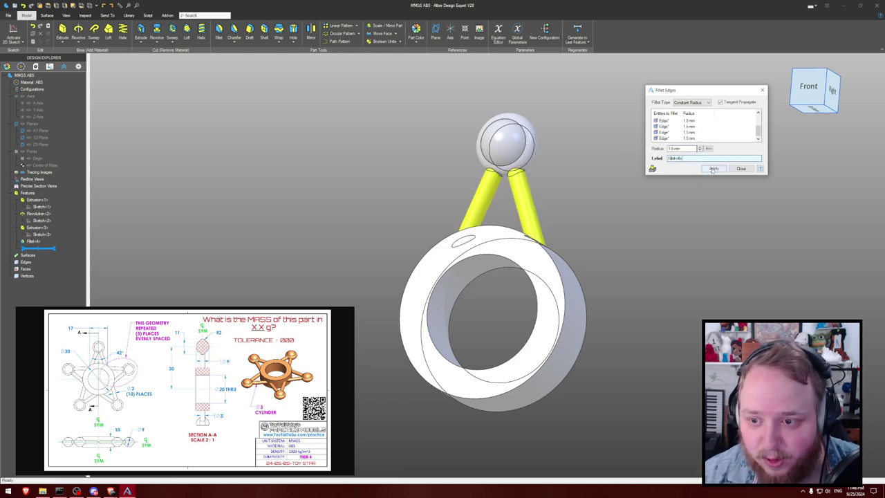
click(713, 169)
click(735, 168)
click(632, 177)
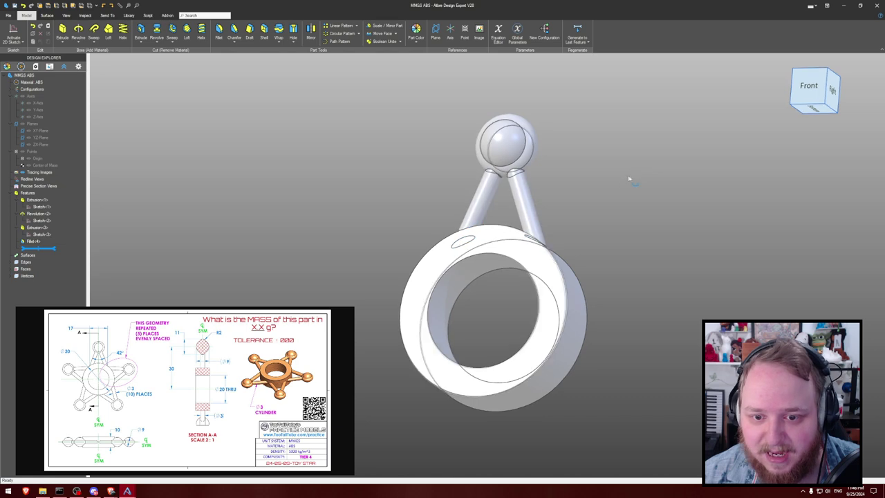
- Try to circular pattern the ball revolution and strut fillet as 5 instances about the Z-Axis
middle_drag(630, 180, 631, 178)
scroll(632, 179, down, 3)
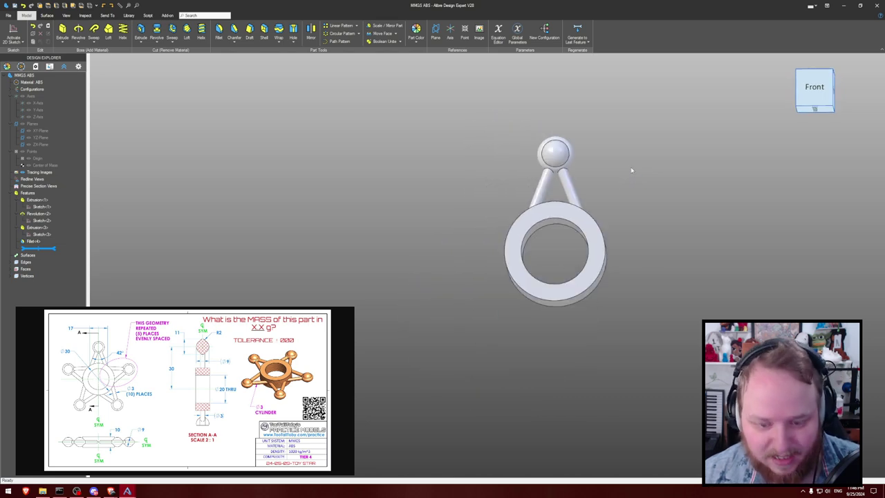
key(ctrl+shift+r)
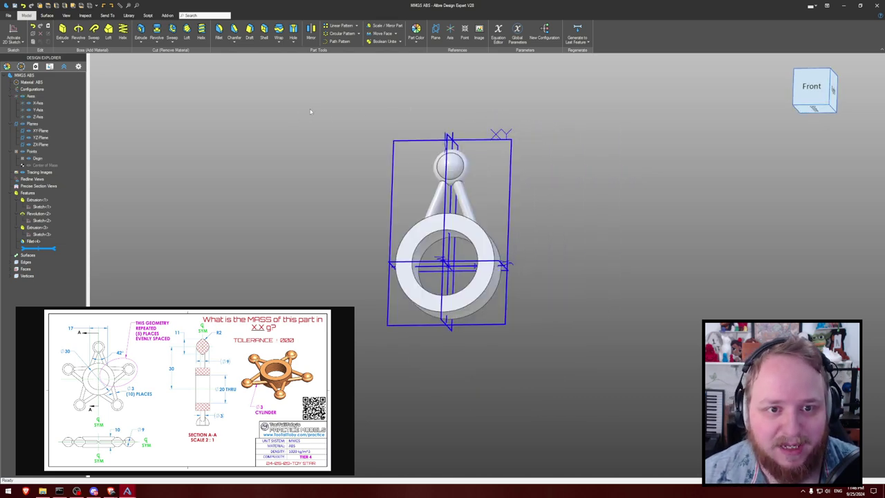
click(339, 33)
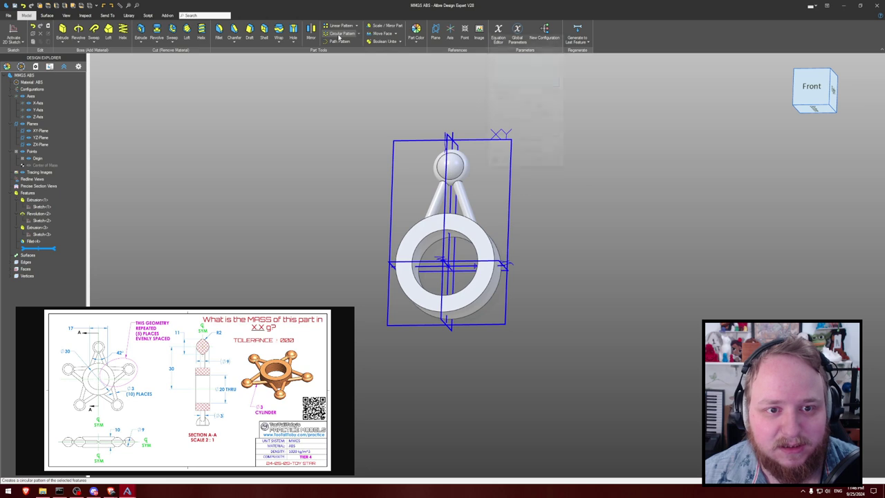
click(453, 168)
click(470, 203)
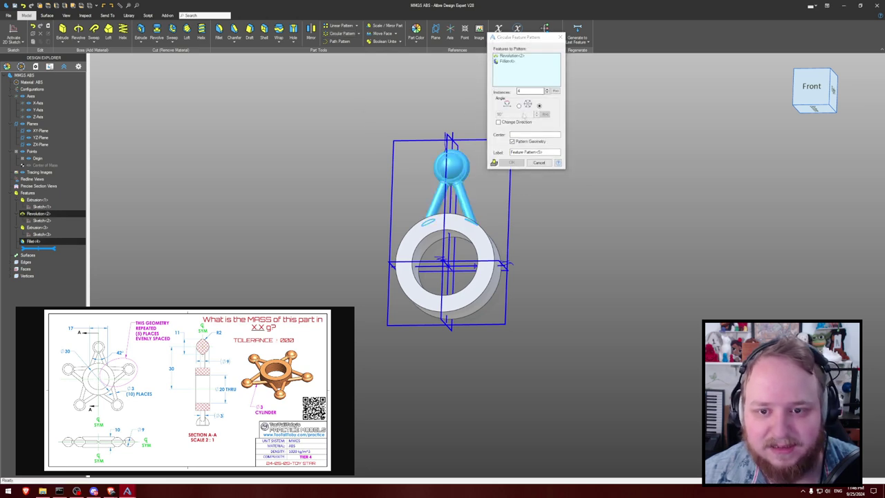
click(547, 90)
click(548, 89)
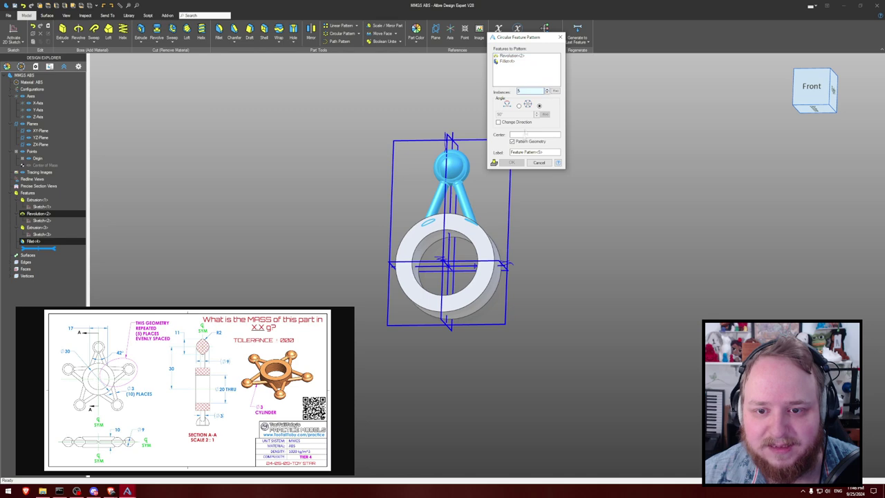
click(523, 135)
middle_drag(663, 159, 385, 202)
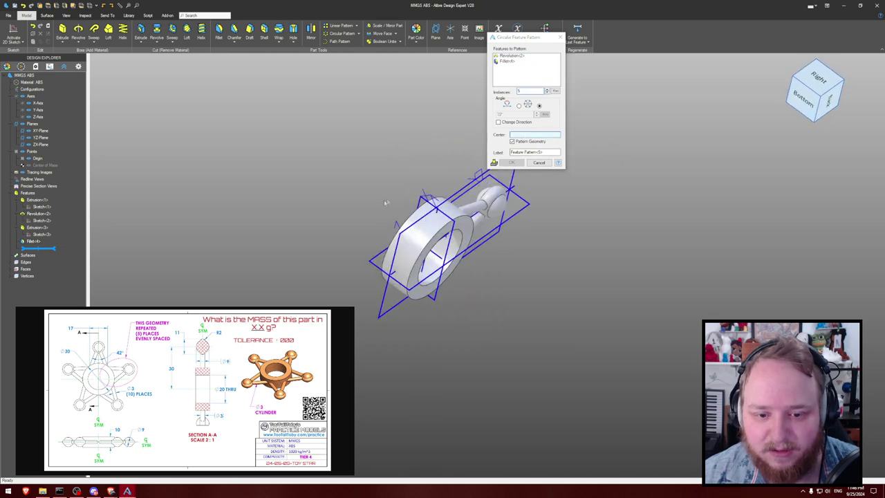
click(438, 259)
middle_drag(377, 127, 450, 137)
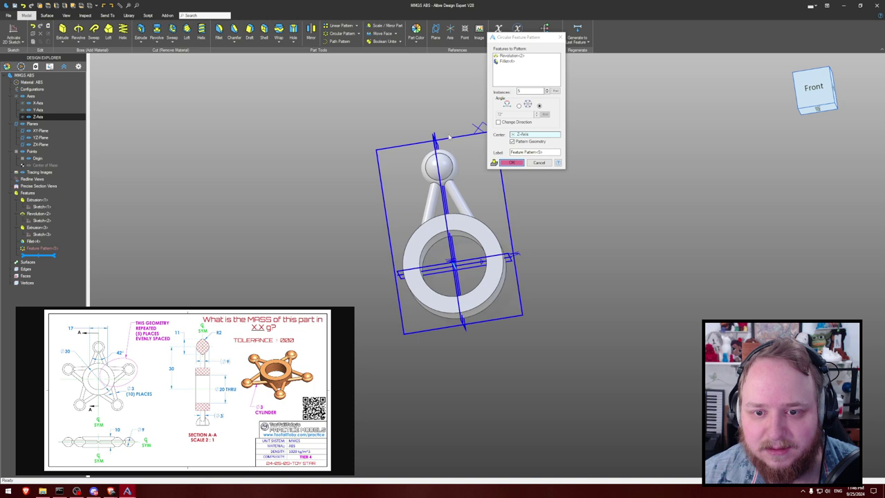
click(510, 163)
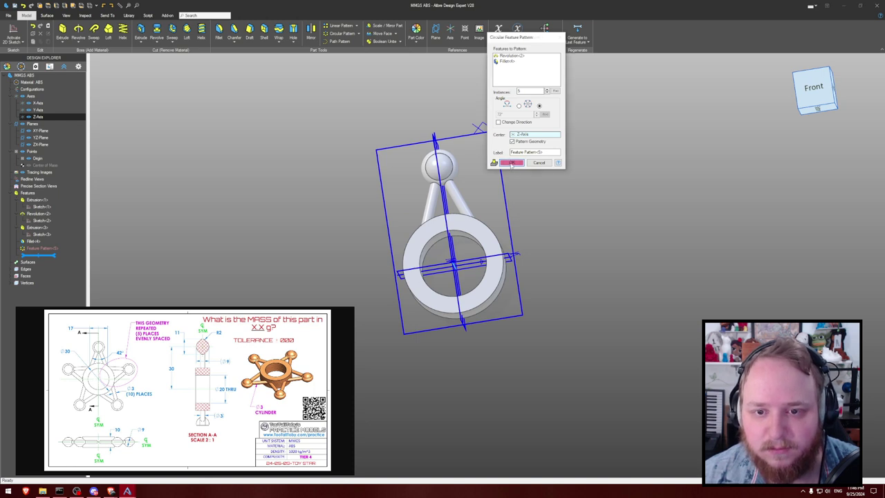
- Check the circular pattern's status details and delete both that pattern and the strut fillet
right_click(65, 249)
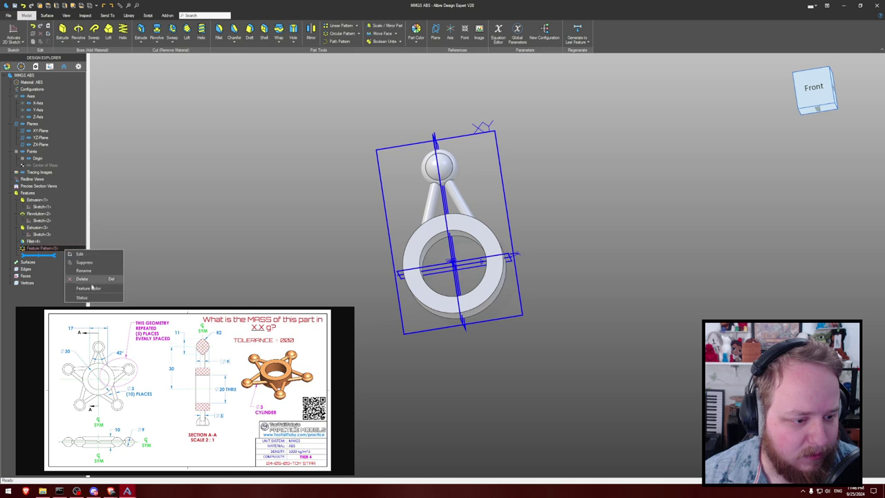
click(82, 297)
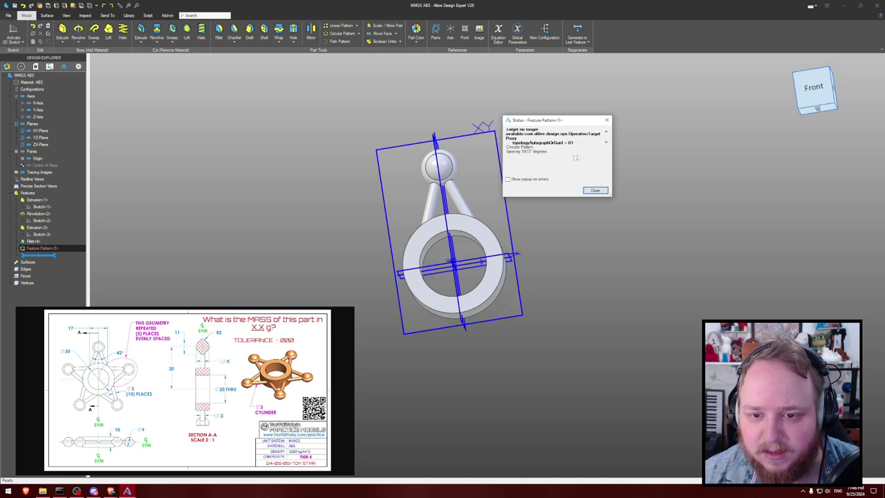
click(595, 190)
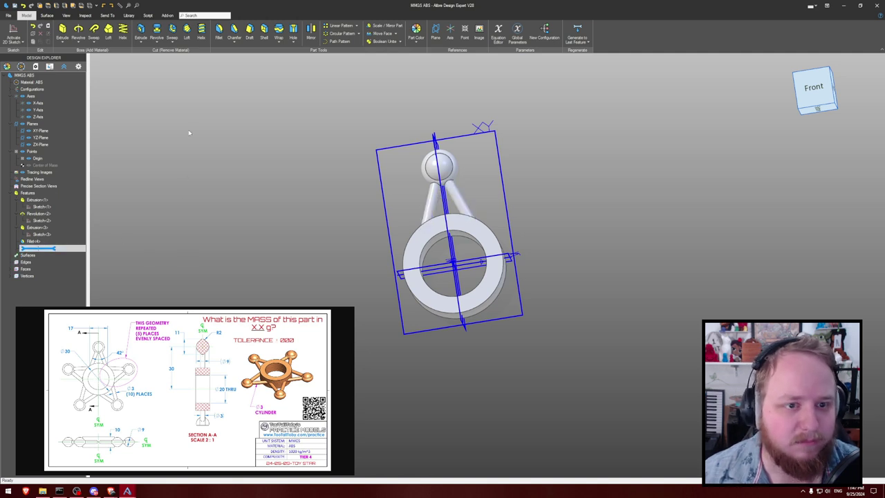
click(345, 36)
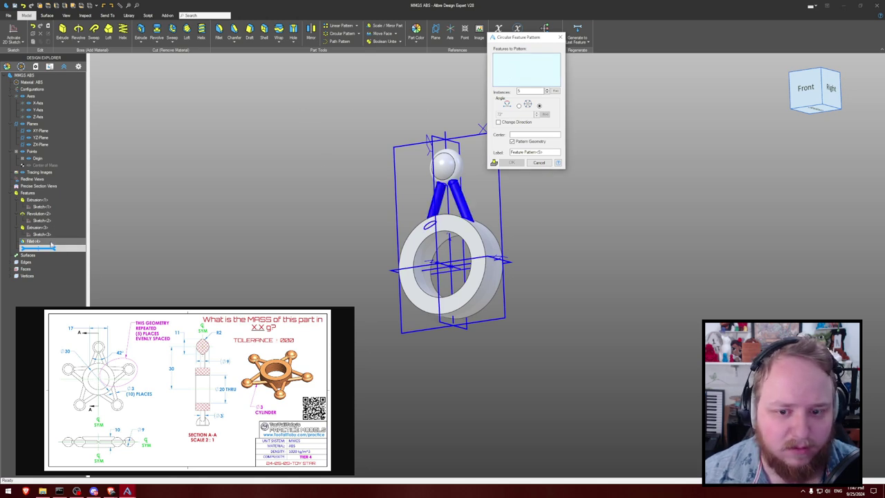
click(540, 163)
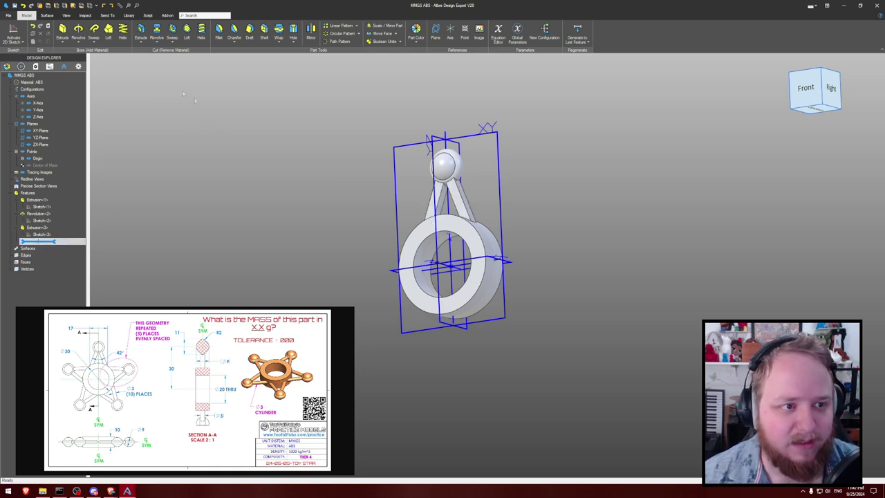
- Circular pattern the ball revolution and the unfilleted strut extrusion as 5 instances about the Z-Axis
click(339, 33)
click(446, 164)
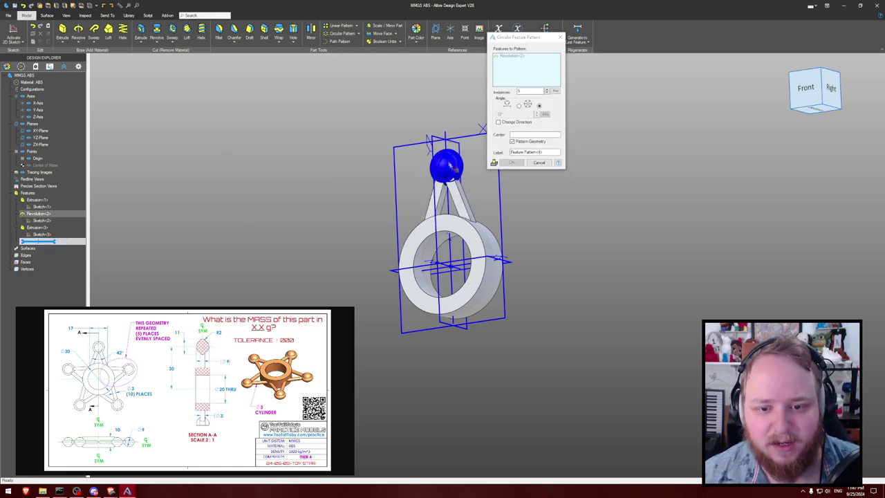
click(459, 197)
click(529, 135)
middle_drag(454, 109, 375, 97)
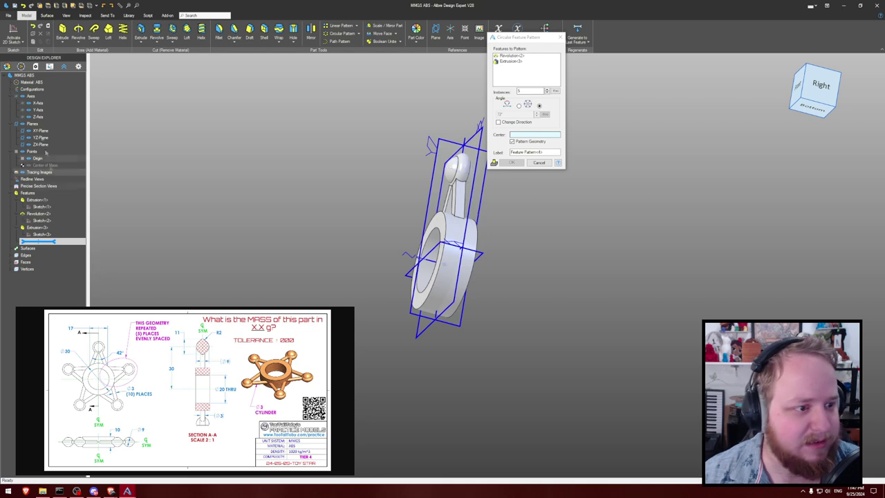
click(38, 116)
click(511, 162)
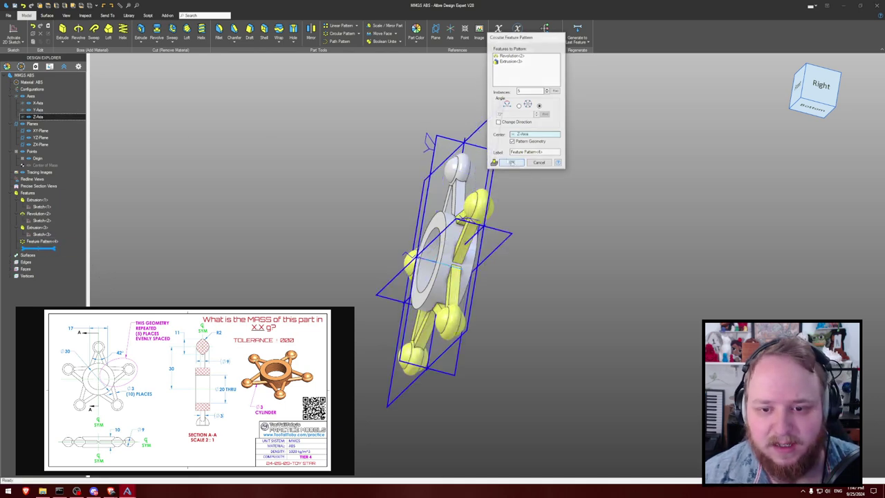
middle_drag(371, 92, 383, 97)
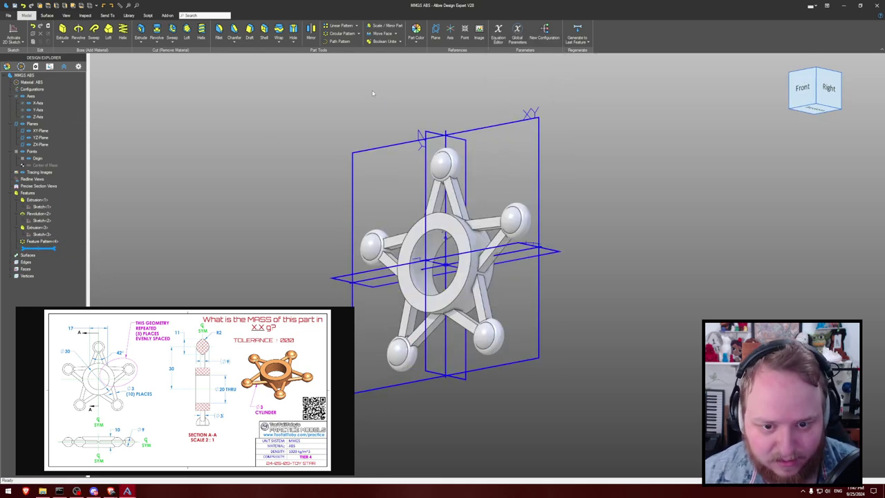
- Hide the reference geometry and select the long edges of the original arm's first strut for a 1.5 mm fillet
key(ctrl+shift+r)
key(ctrl+shift+w)
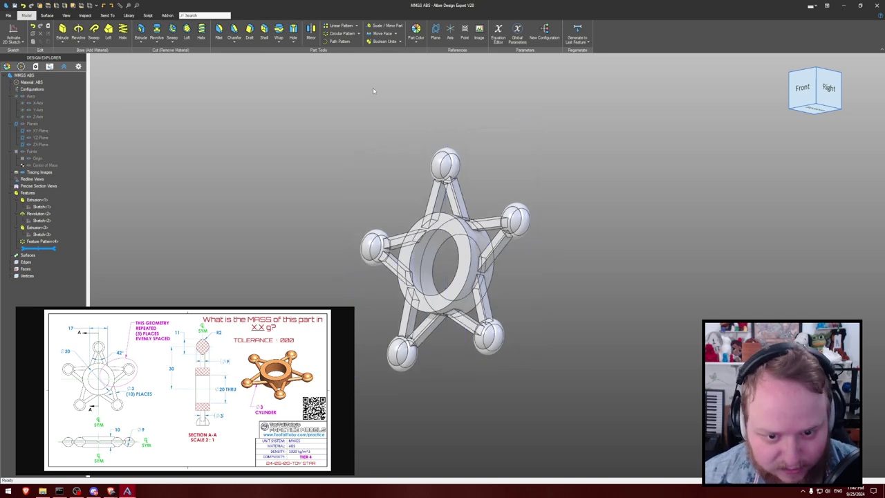
key(f)
scroll(438, 205, up, 3)
click(442, 205)
click(443, 206)
scroll(442, 204, up, 5)
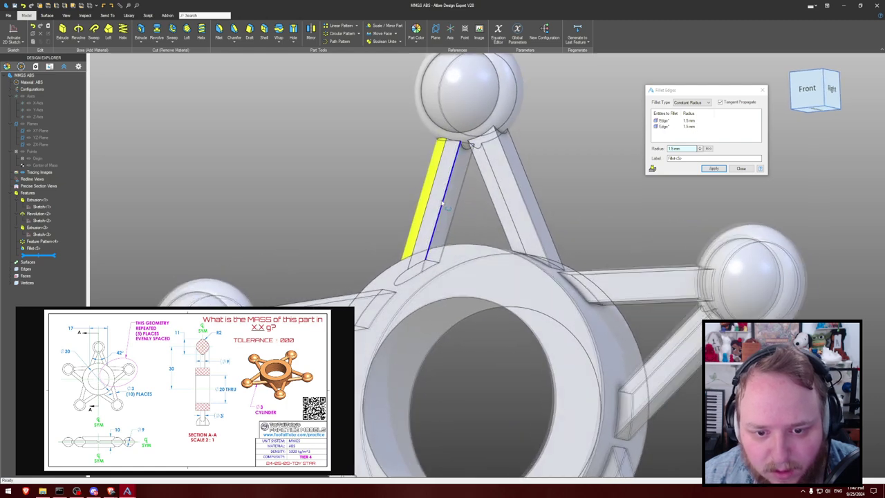
middle_drag(442, 203, 440, 202)
click(444, 205)
click(459, 208)
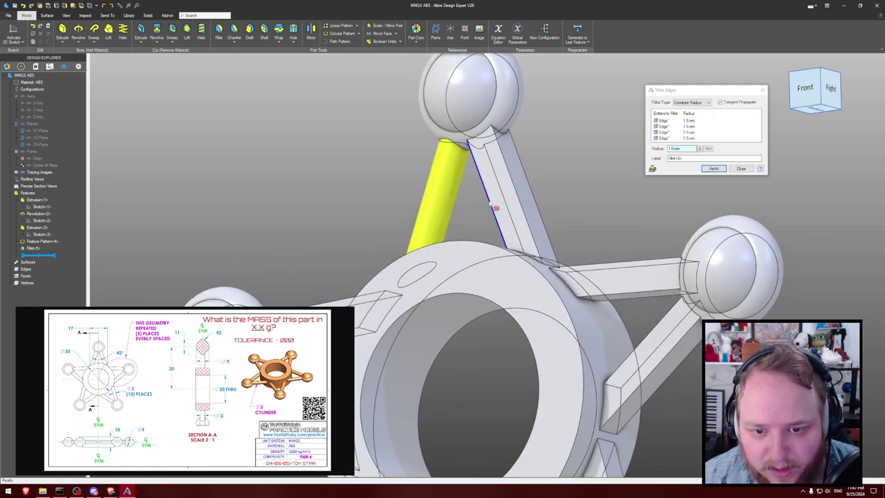
- Add the long edges of the original arm's second strut to the 1.5 mm fillet
click(496, 207)
middle_drag(497, 207, 515, 195)
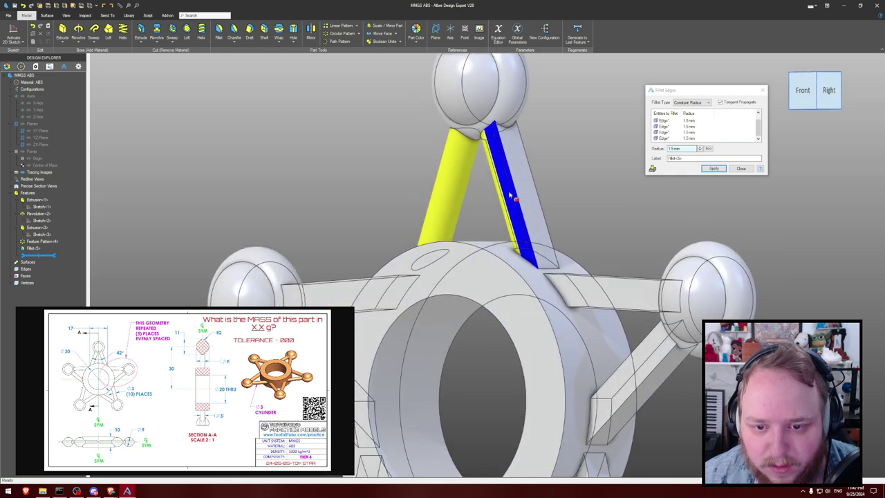
click(511, 191)
click(526, 194)
click(536, 191)
- Add the long edges of both struts on the adjacent arm to the 1.5 mm fillet
scroll(545, 191, down, 1)
scroll(546, 192, down, 2)
middle_drag(570, 197, 605, 195)
click(611, 240)
middle_drag(612, 240, 610, 200)
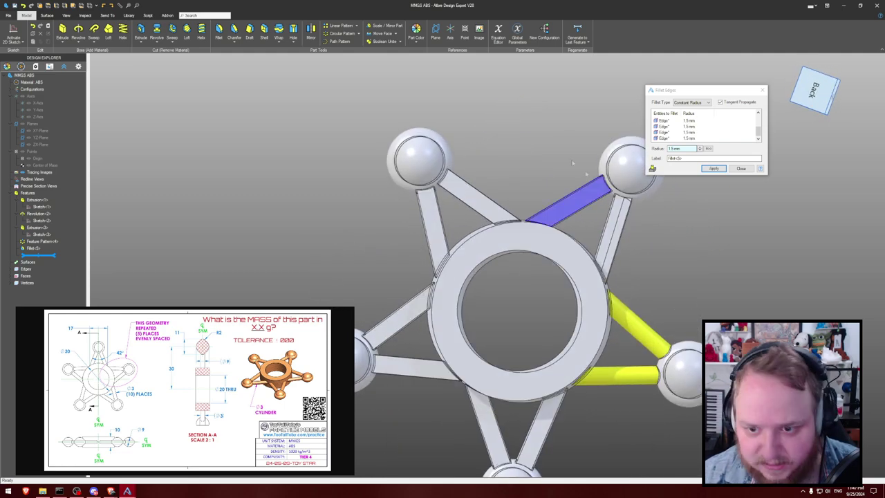
middle_drag(561, 157, 572, 193)
click(599, 220)
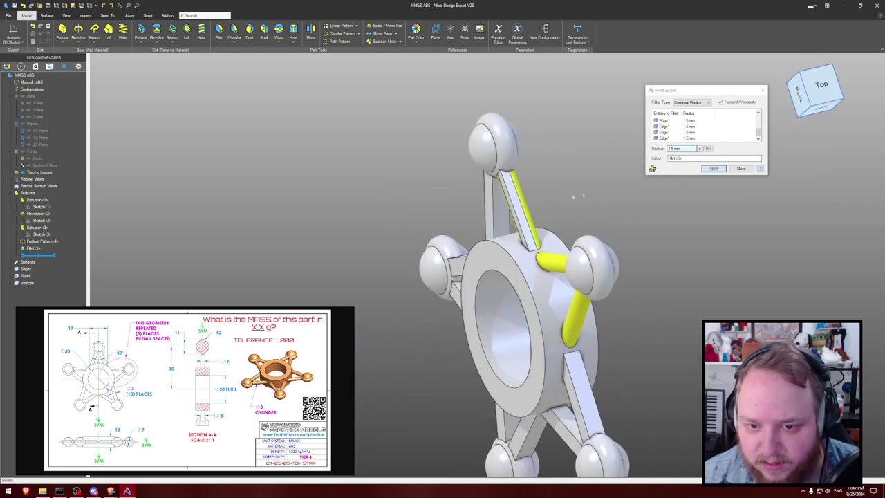
middle_drag(517, 208, 486, 203)
click(479, 205)
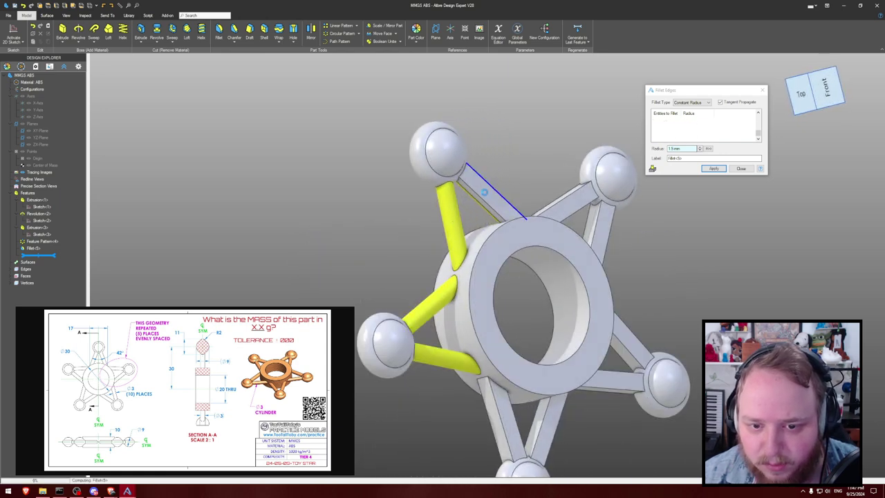
click(485, 203)
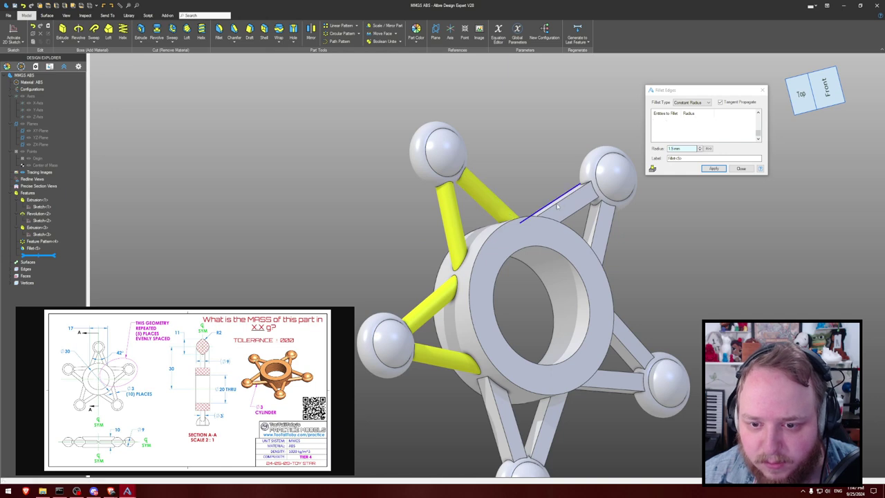
- Add the long edges of the third arm's struts to the 1.5 mm fillet selection
click(571, 216)
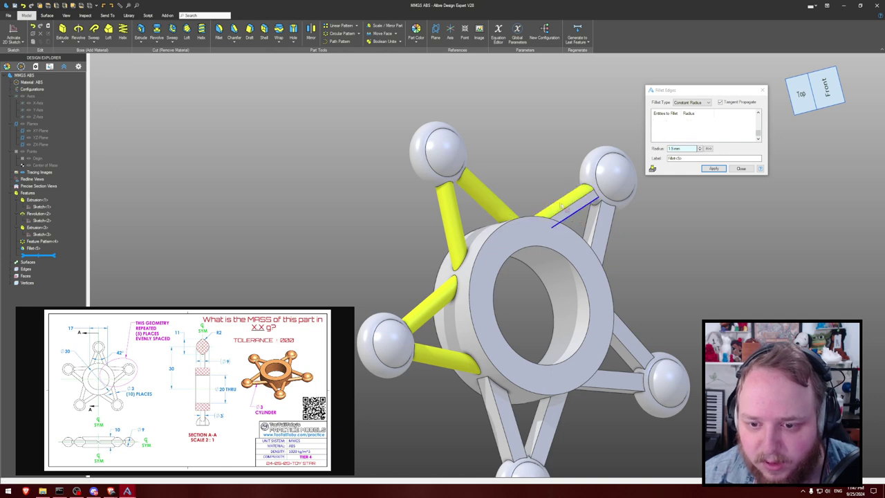
middle_drag(573, 219, 543, 193)
click(574, 219)
click(586, 228)
middle_drag(594, 236, 502, 178)
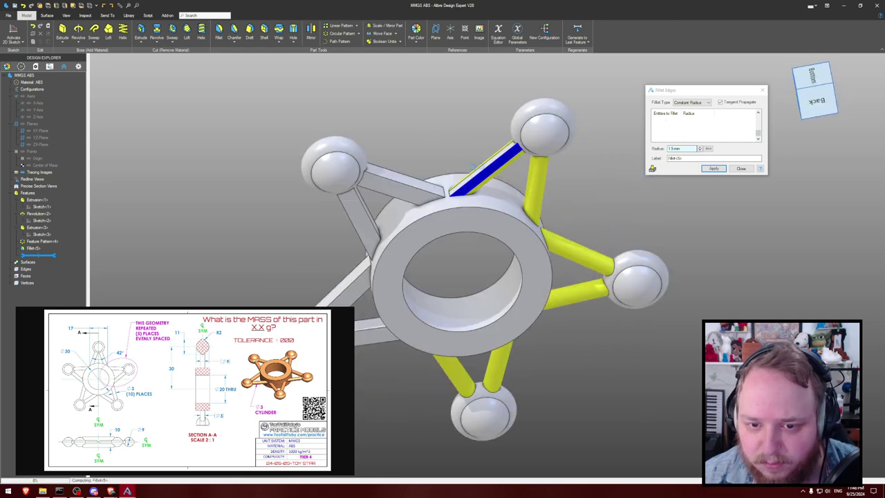
- Delete the unwanted entry from the fillet selection and finish picking the long edges of the third arm's remaining strut
click(426, 176)
middle_drag(443, 166, 499, 156)
click(668, 139)
key(Delete)
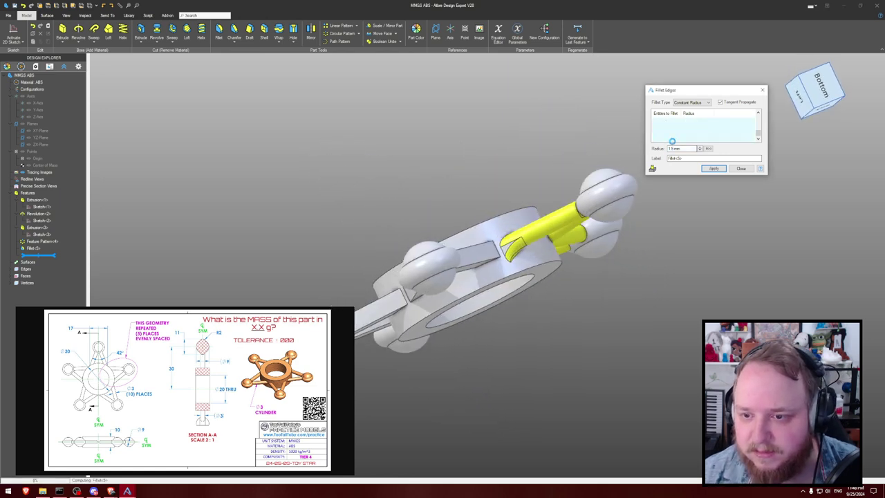
middle_drag(569, 227, 484, 218)
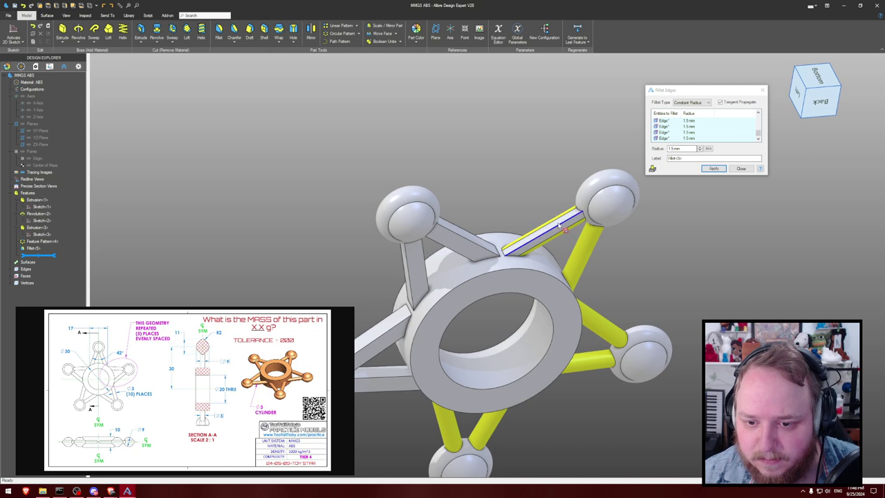
scroll(476, 216, up, 2)
middle_drag(458, 222, 439, 232)
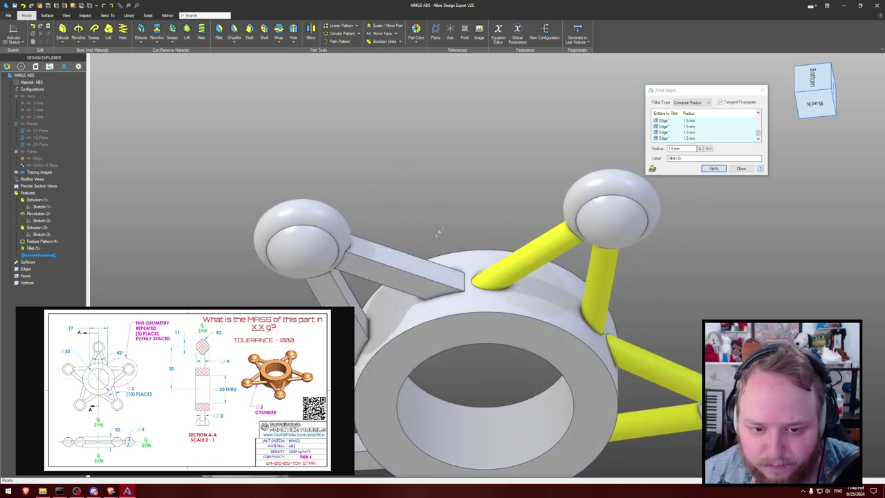
- Add the long edges of both struts on the fourth arm to the 1.5 mm fillet
click(404, 255)
middle_drag(404, 255, 432, 209)
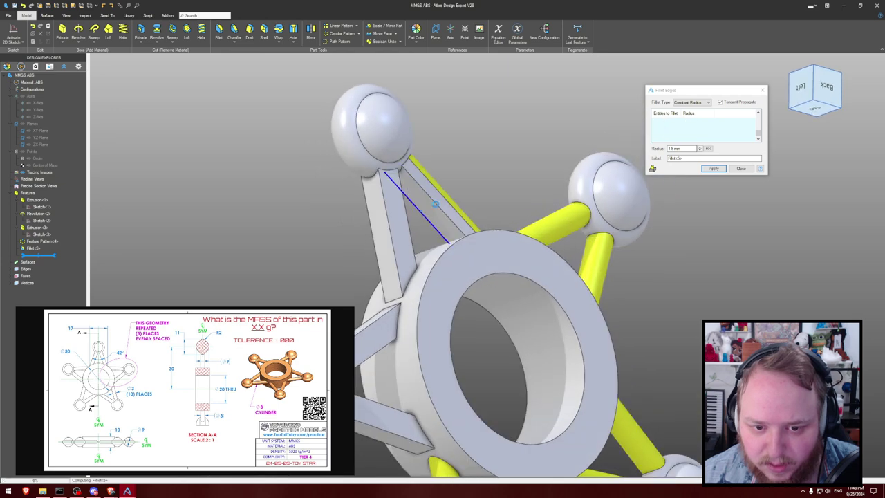
click(436, 206)
click(405, 224)
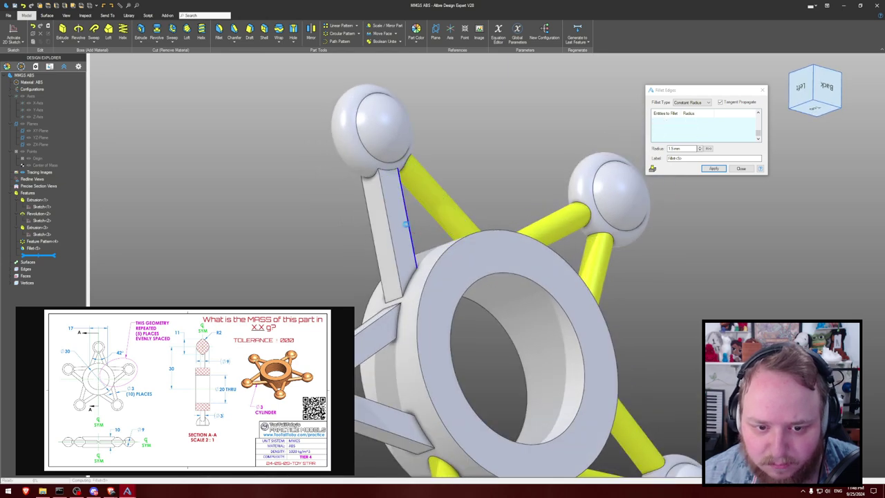
middle_drag(392, 235, 408, 227)
click(371, 230)
click(396, 232)
- Add the long edges of both struts on the fifth arm and apply the 1.5 mm fillet to all selected struts
middle_drag(433, 332, 531, 190)
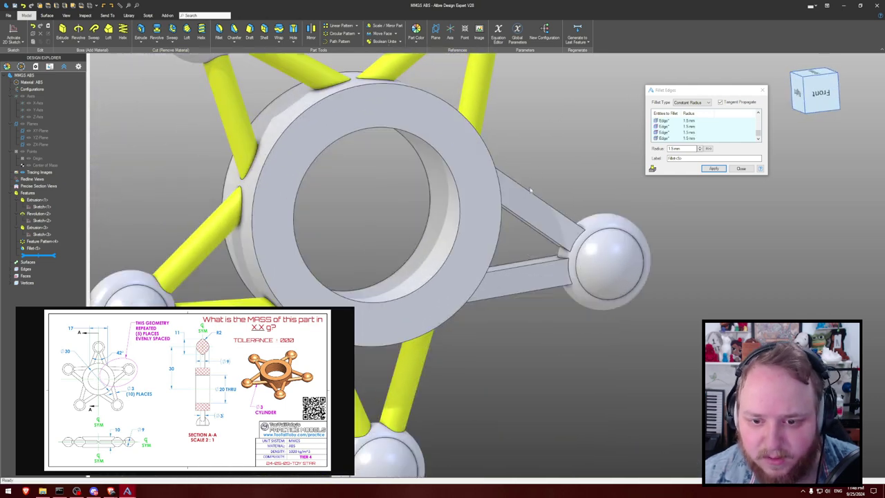
click(532, 195)
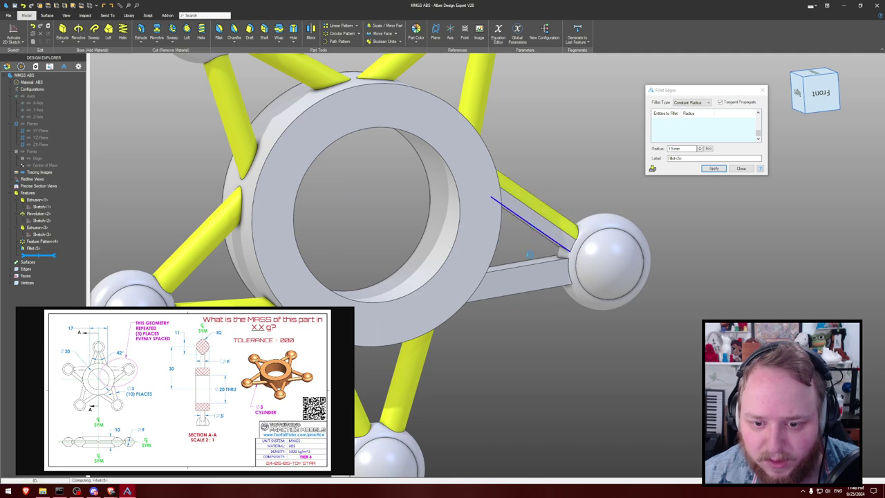
click(532, 268)
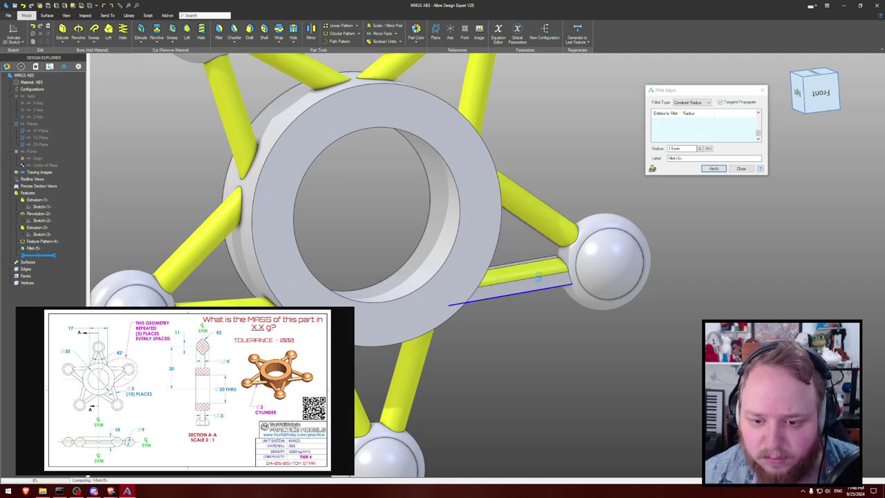
middle_drag(536, 260, 527, 200)
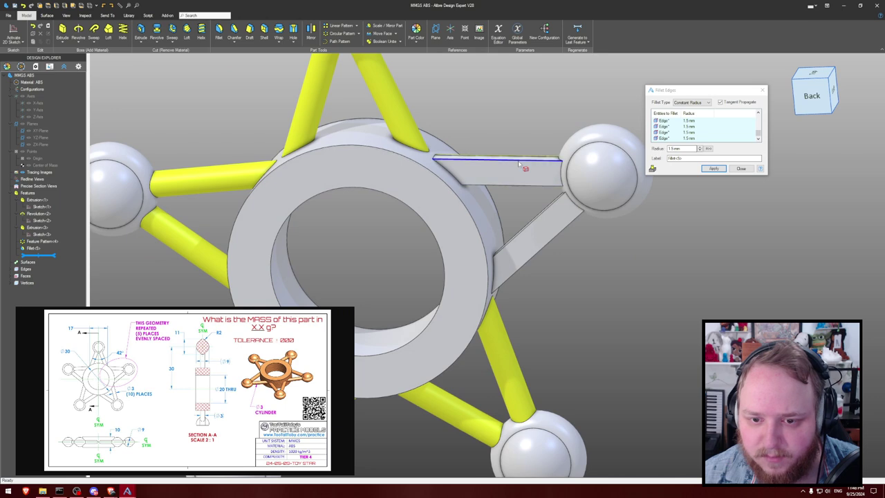
click(526, 189)
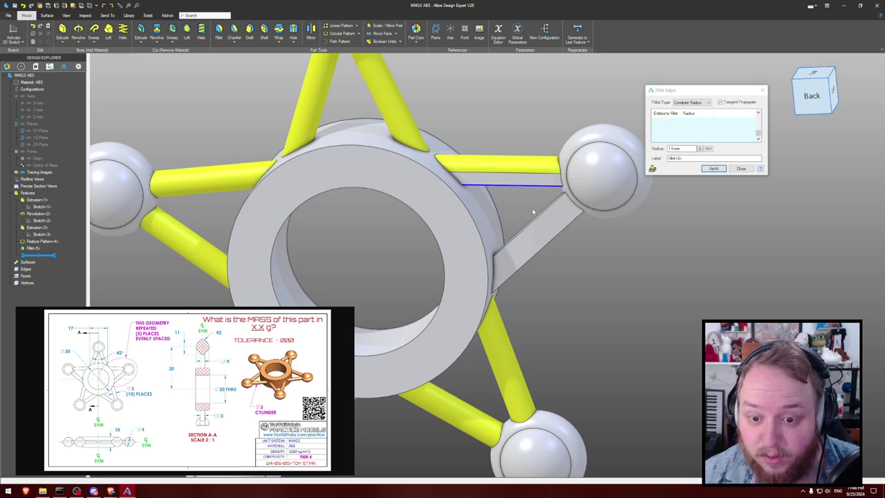
middle_drag(533, 212, 539, 220)
click(543, 223)
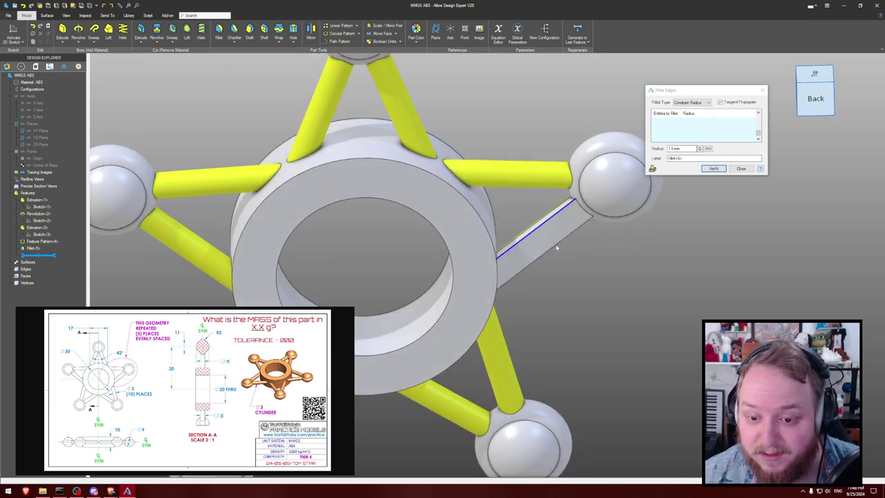
click(557, 248)
middle_drag(602, 247, 546, 248)
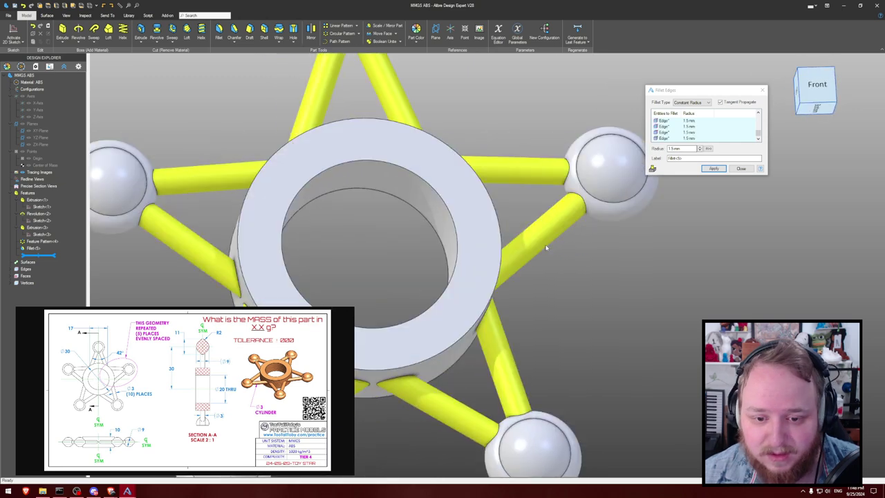
scroll(546, 247, down, 3)
click(713, 168)
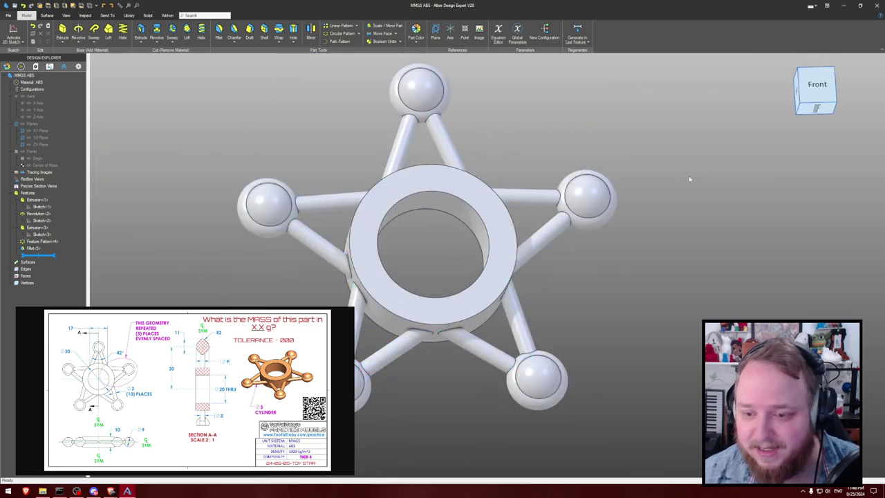
- Calculate the toy star's physical properties to determine its mass, and inspect the finished model from several angles
key(ctrl+shift+p)
key(Return)
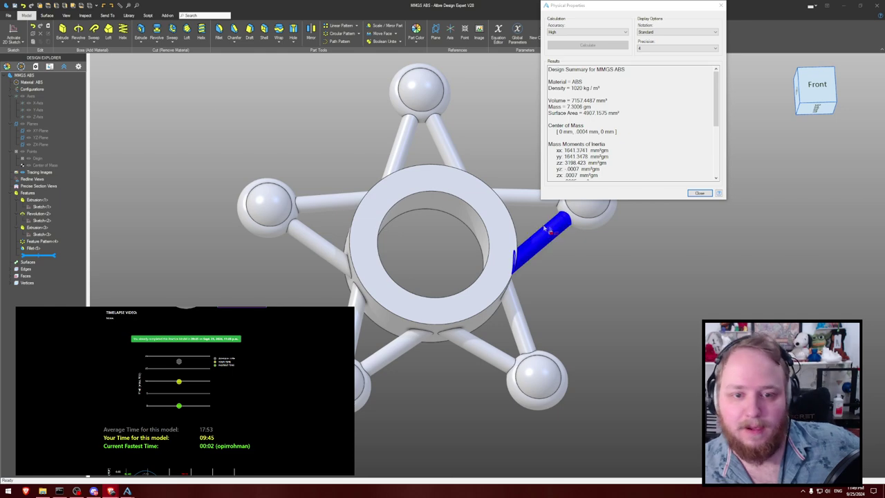
click(699, 193)
middle_drag(668, 152, 530, 256)
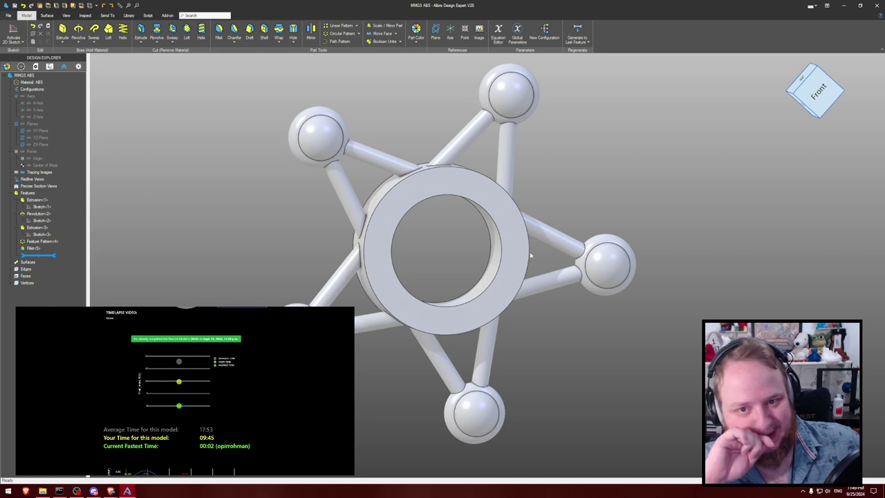
middle_drag(659, 223, 713, 125)
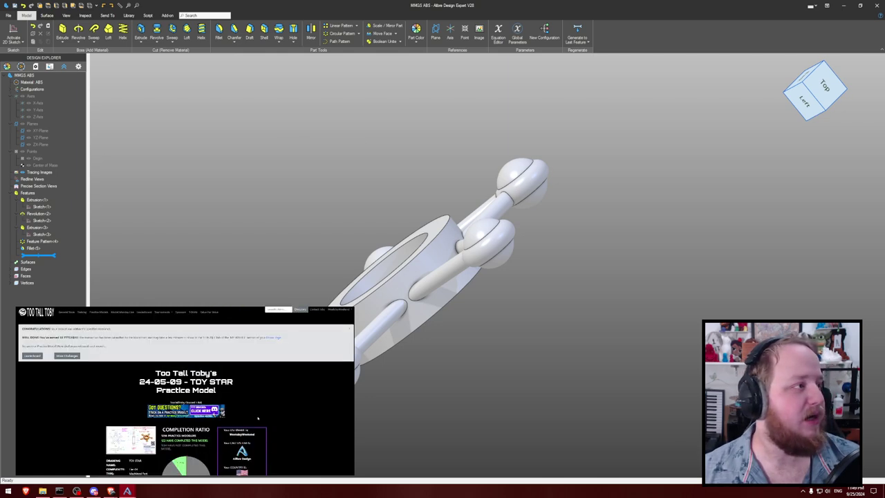
middle_drag(348, 184, 358, 182)
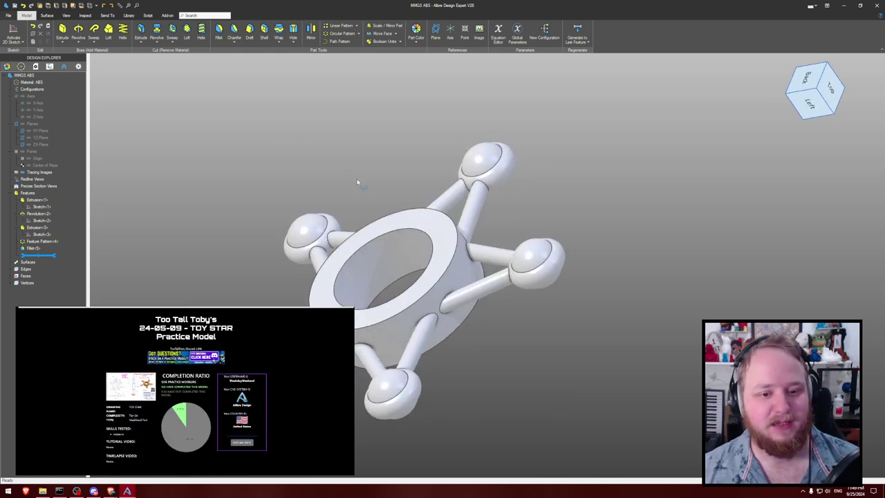
- Save the part as 240509 in the TTT challenges folder and close it
key(ctrl+s)
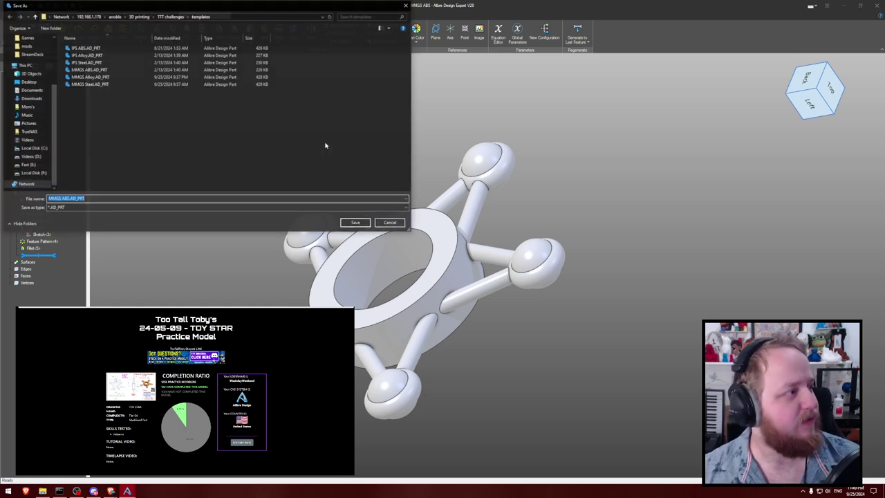
click(179, 16)
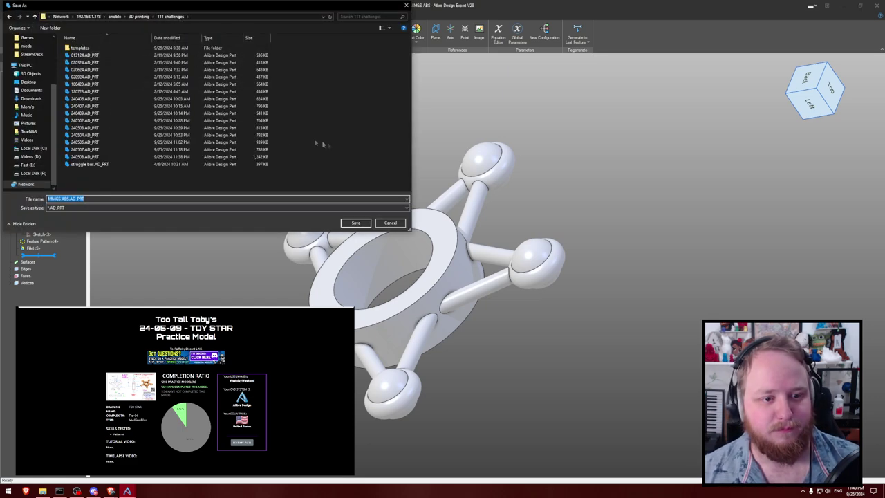
click(219, 199)
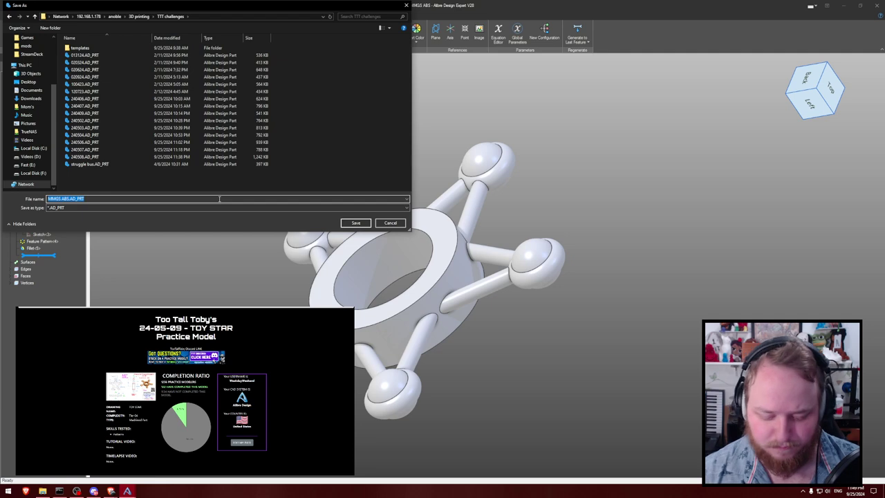
text(240509)
key(Return)
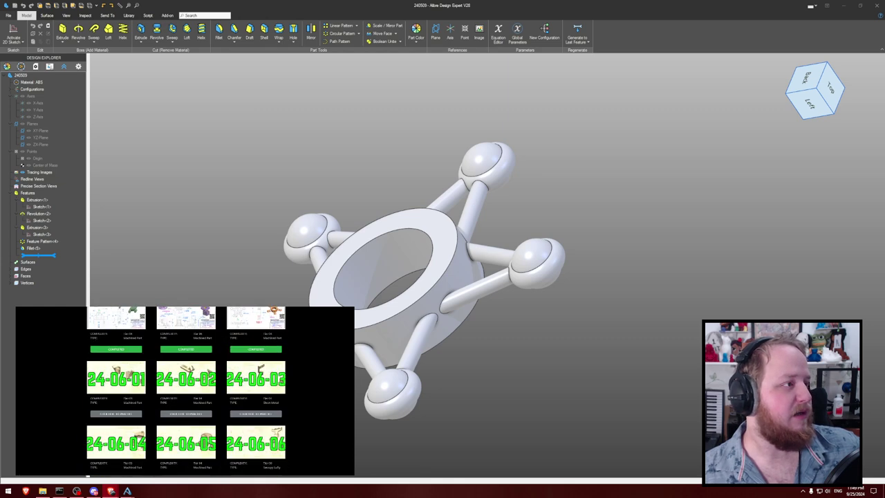
click(879, 5)
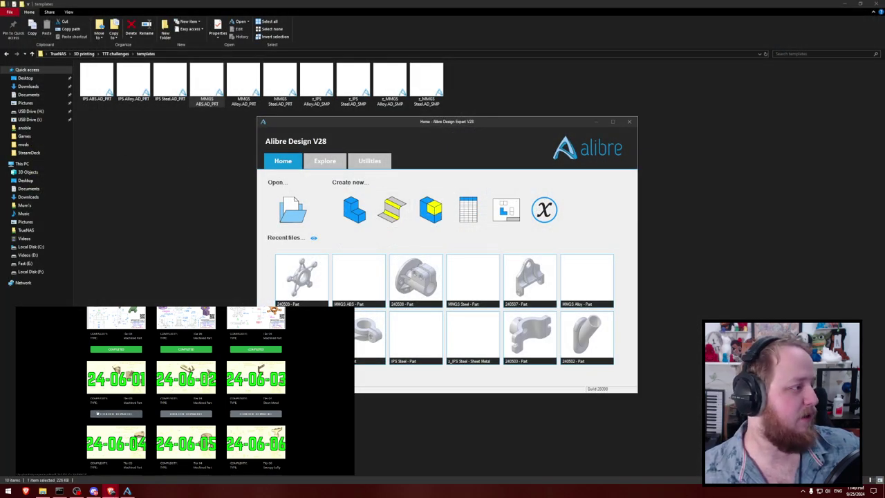
- On the practice website, start the timed 24-06-01 Corner Clip challenge and enlarge its drawing
click(116, 414)
scroll(185, 413, down, 1)
click(190, 459)
click(312, 377)
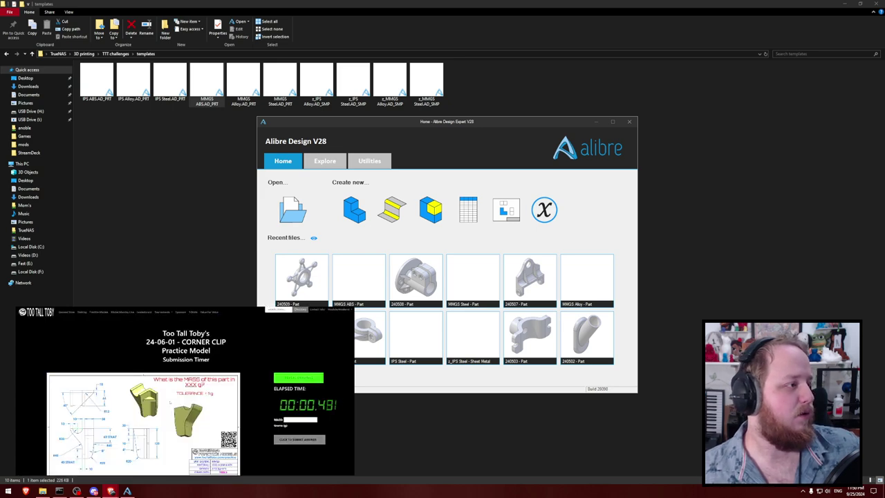
click(169, 403)
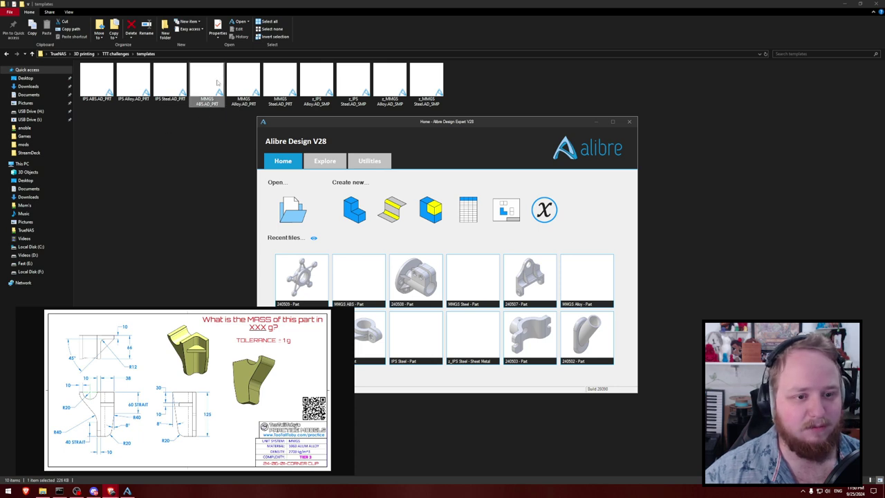
- Open the MMGS Alloy.AD_PRT template from the templates folder in Alibre Design
click(246, 85)
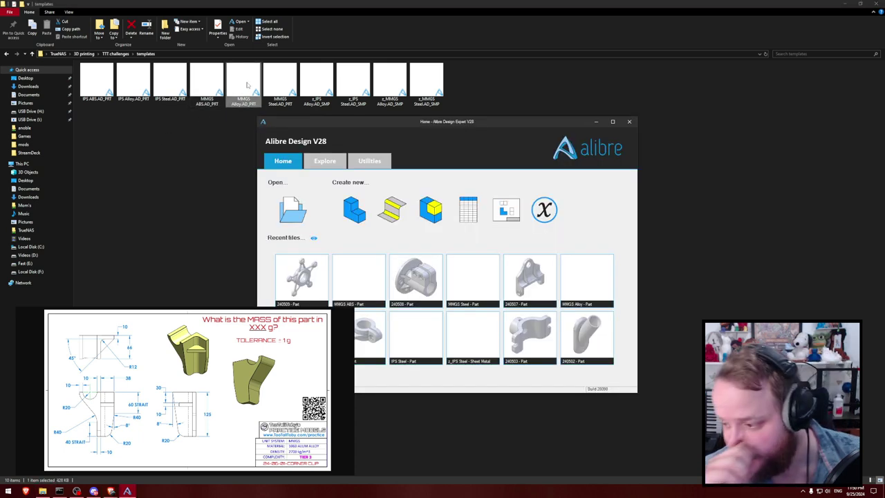
click(280, 83)
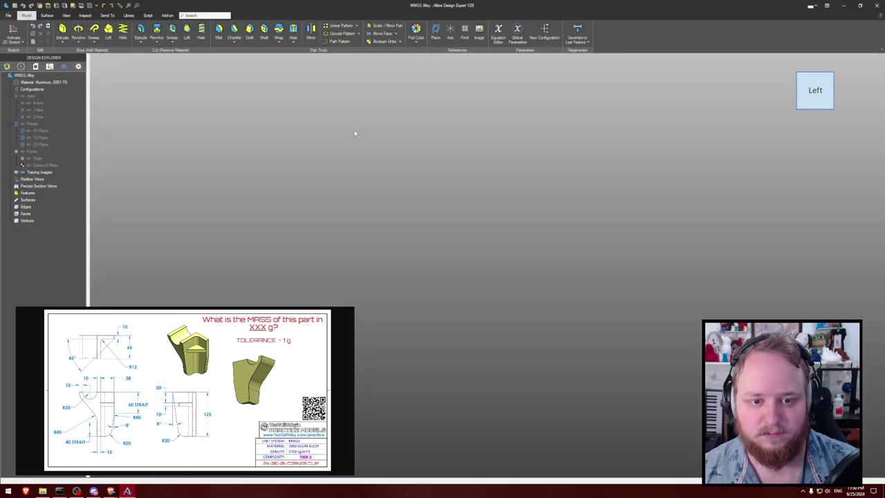
middle_drag(311, 138, 282, 112)
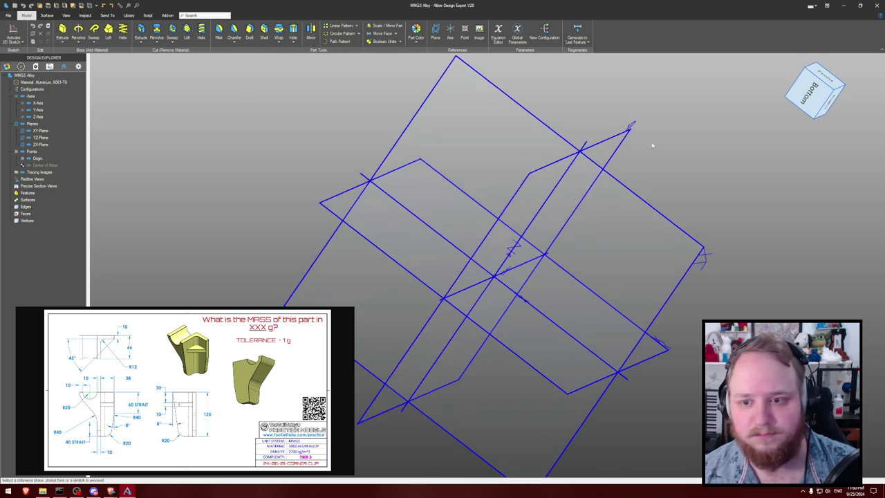
- Start a 2D sketch on the reference plane that faces the Right view and hide the reference geometry
click(615, 134)
key(ctrl+k)
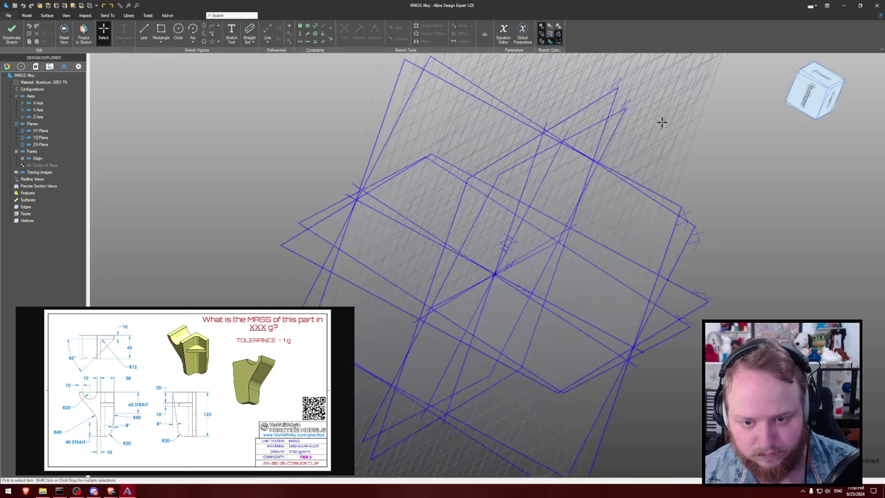
mouse_move(690, 150)
middle_down()
mouse_move(650, 111)
mouse_move(675, 115)
middle_up()
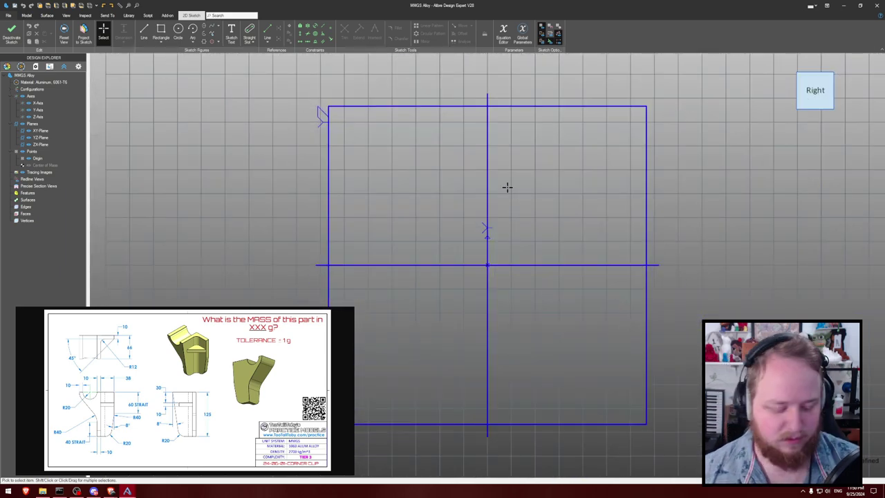
key(ctrl+shift+r)
scroll(492, 213, up, 2)
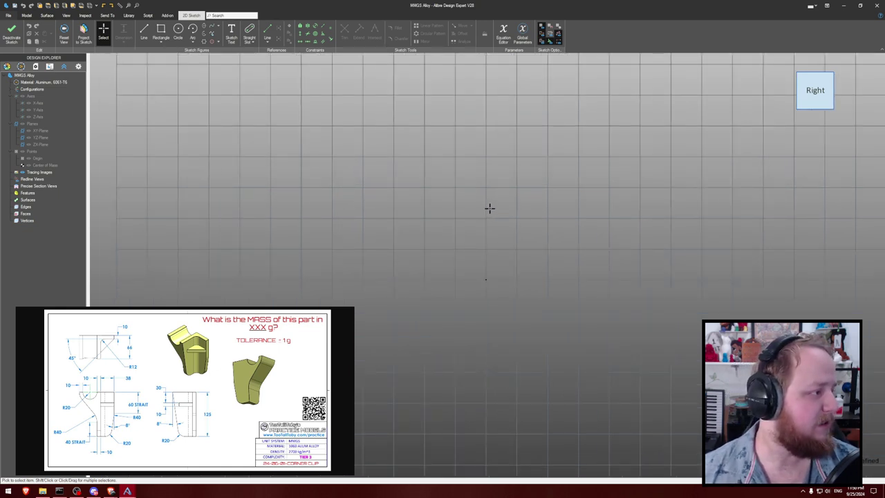
- Sketch a vertical line 125 mm long upward from the origin
key(l)
click(485, 279)
text(125)
key(Return)
- Sketch a horizontal top edge from the vertical line, a slanted outer edge down from it, and a short horizontal bottom edge from the origin
middle_drag(419, 112, 399, 277)
scroll(381, 212, down, 4)
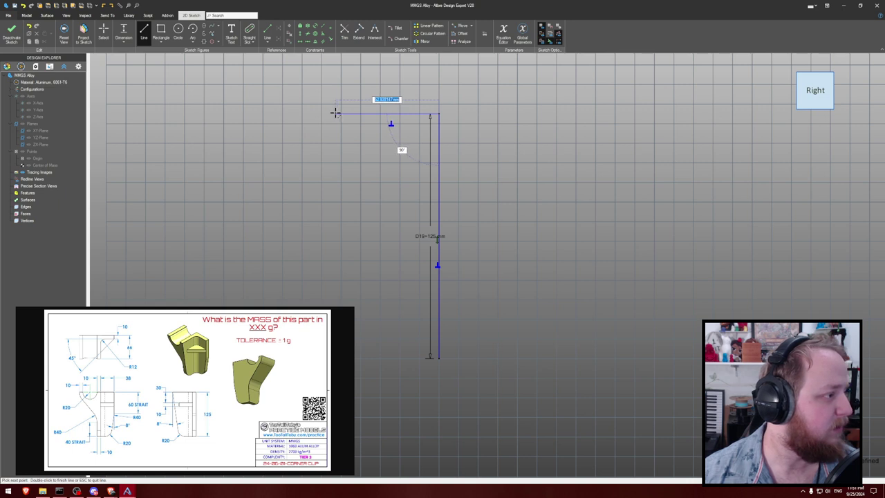
click(333, 114)
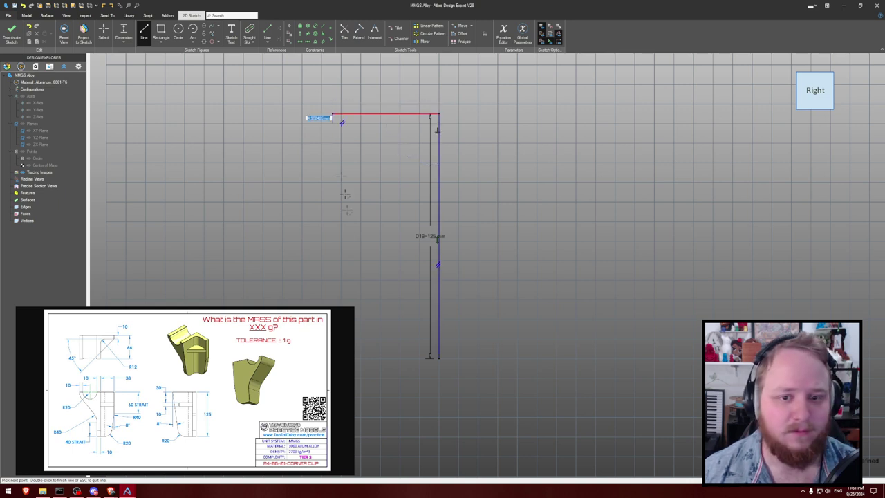
double_click(356, 311)
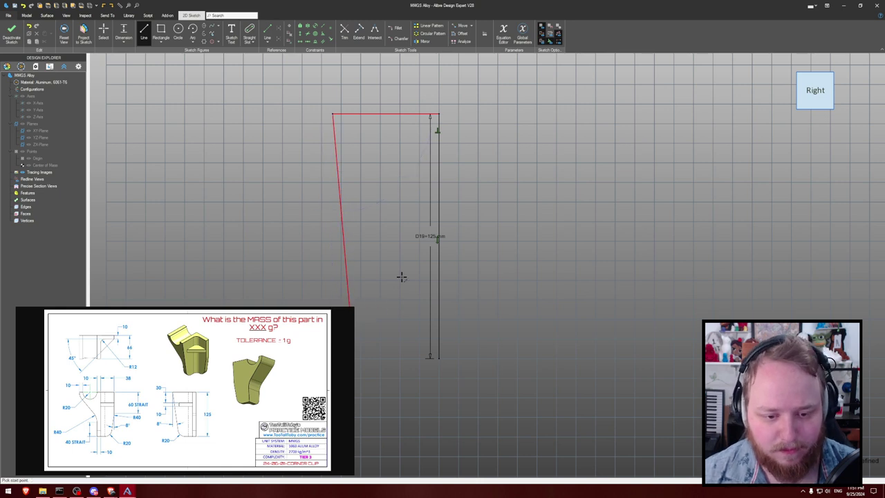
click(438, 358)
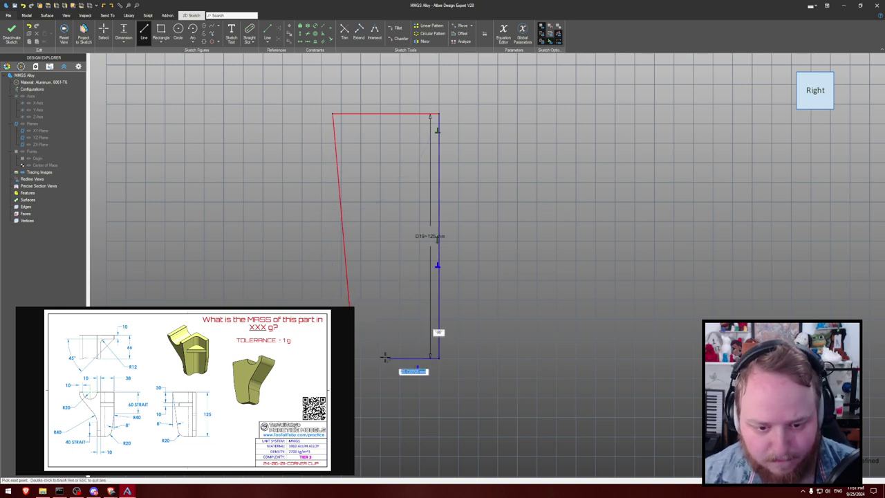
click(377, 357)
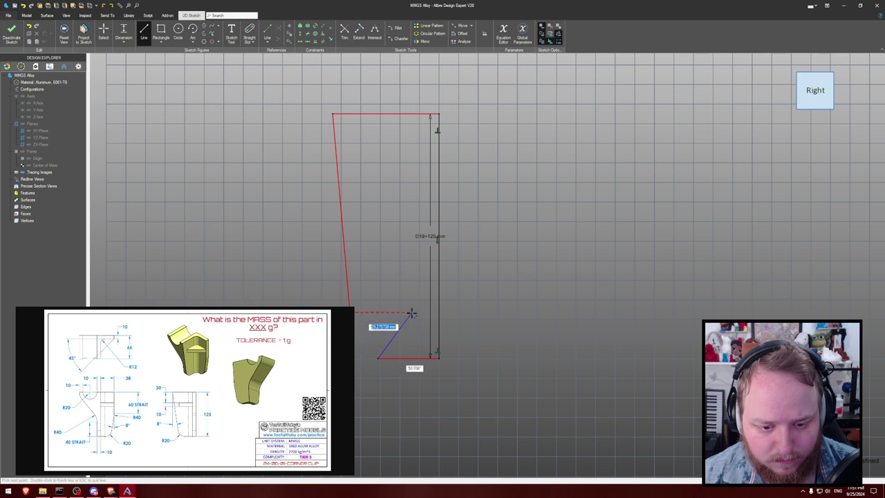
key(Escape)
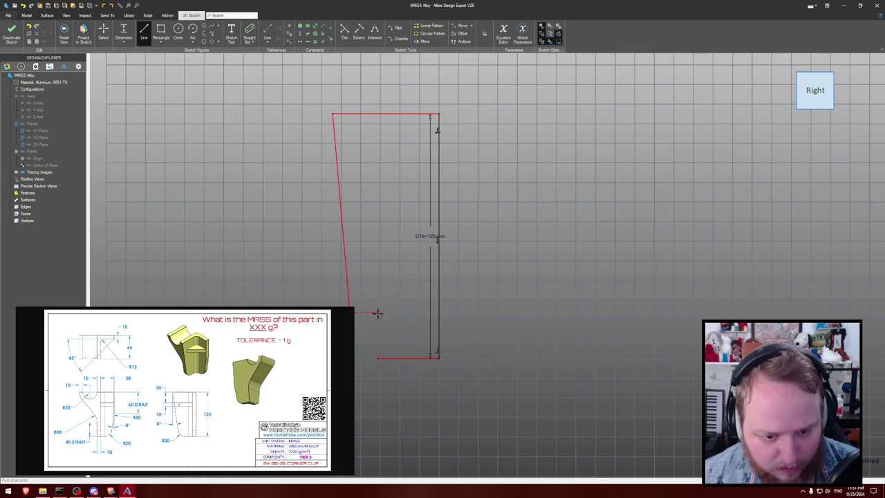
- Join the slanted edge and bottom edge with an arc, and make it tangent to both lines
key(a)
click(353, 322)
click(377, 357)
click(367, 357)
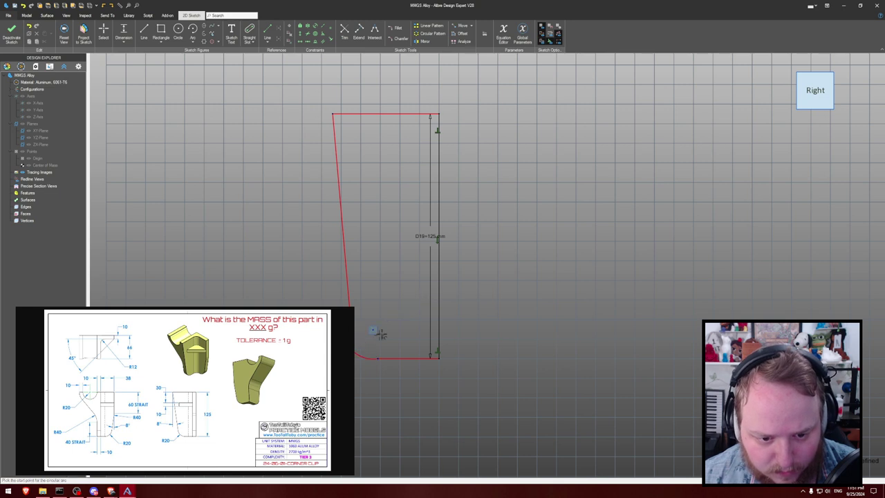
click(397, 358)
click(361, 356)
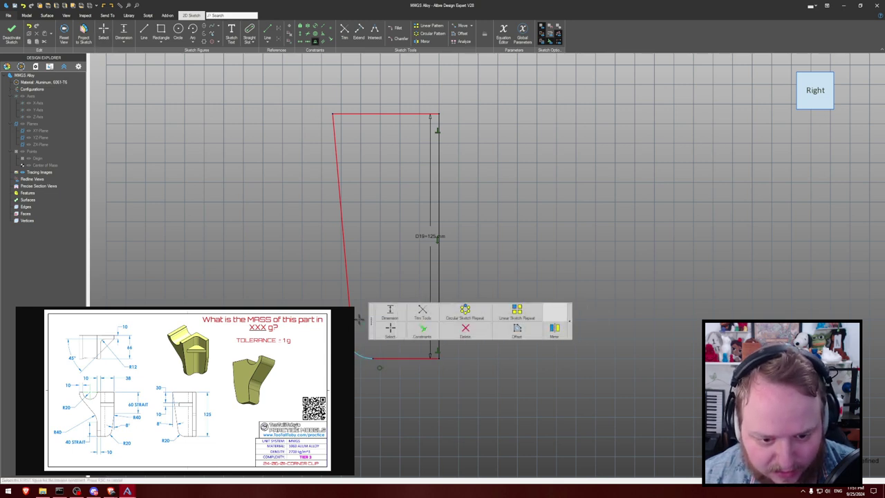
key(Escape)
click(348, 303)
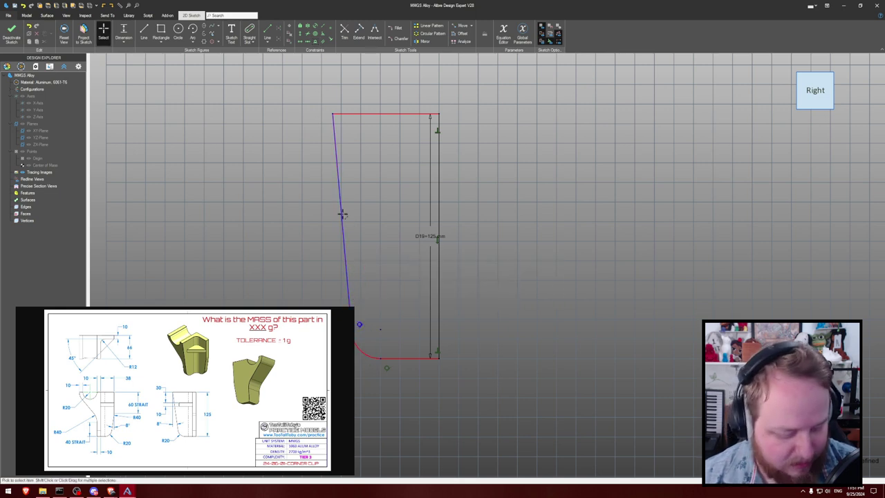
- Add a vertical reference line down from the upper outer corner and set its angle to the slanted edge to 8°
key(l)
click(332, 115)
click(333, 114)
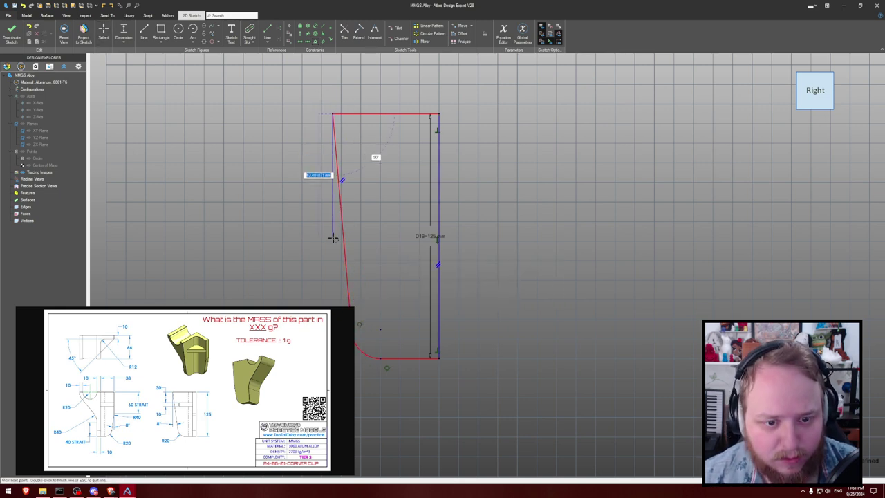
click(333, 237)
key(Escape)
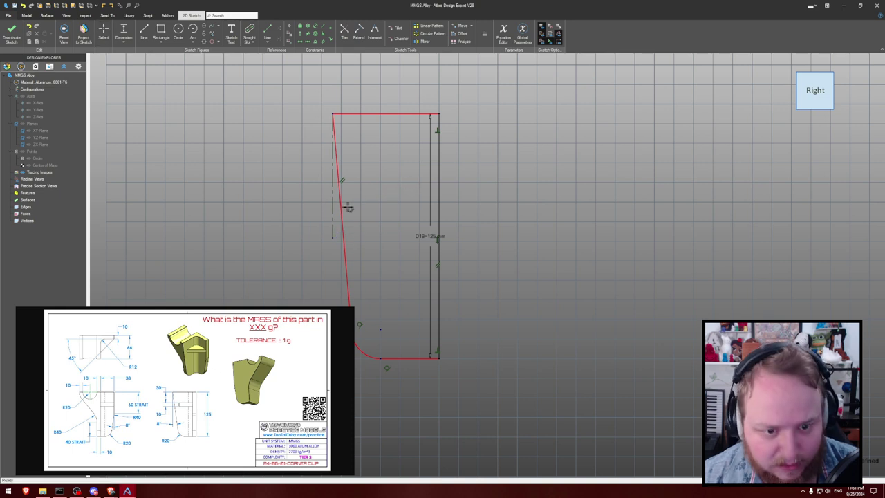
click(332, 209)
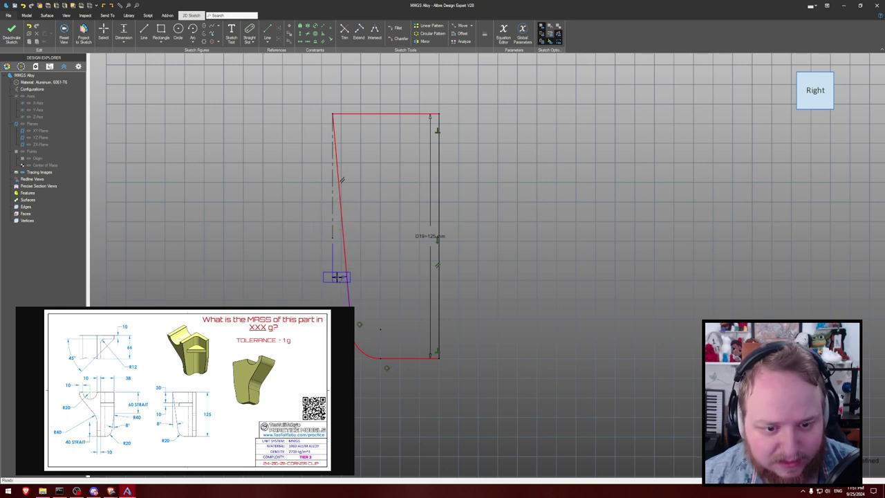
click(337, 276)
text(8)
key(Return)
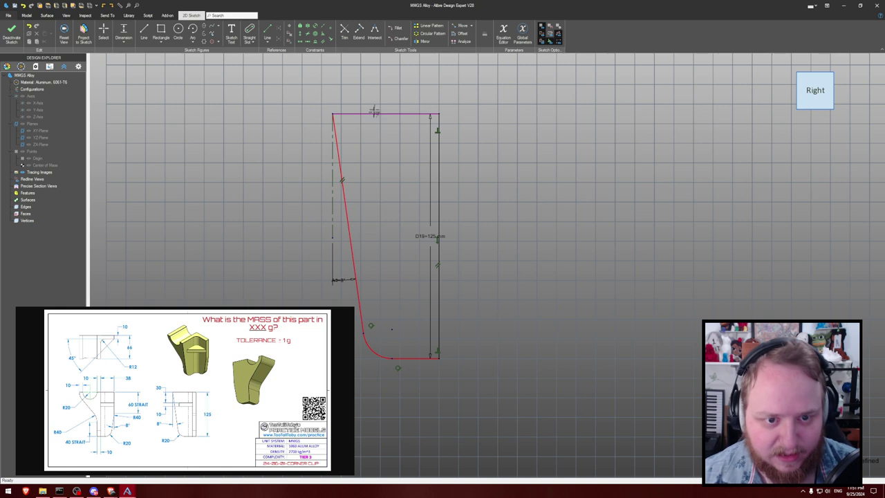
key(Escape)
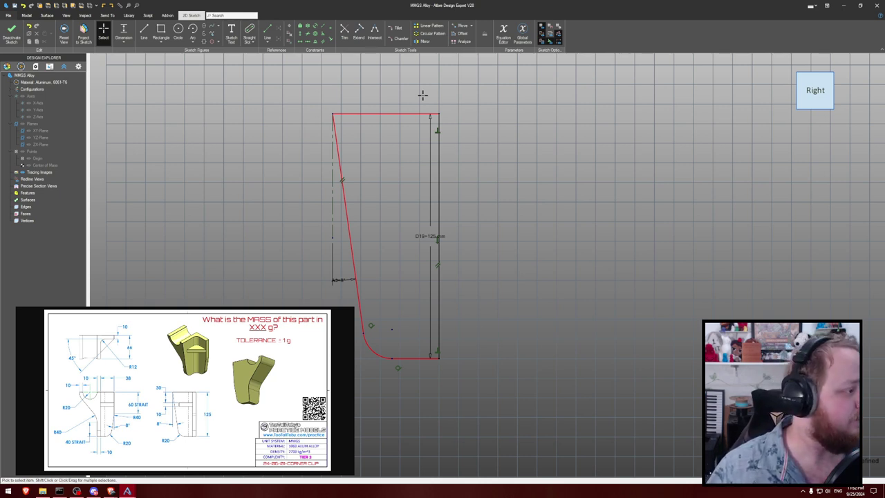
- Set the radius of the profile's lower corner arc to 20 mm
key(d)
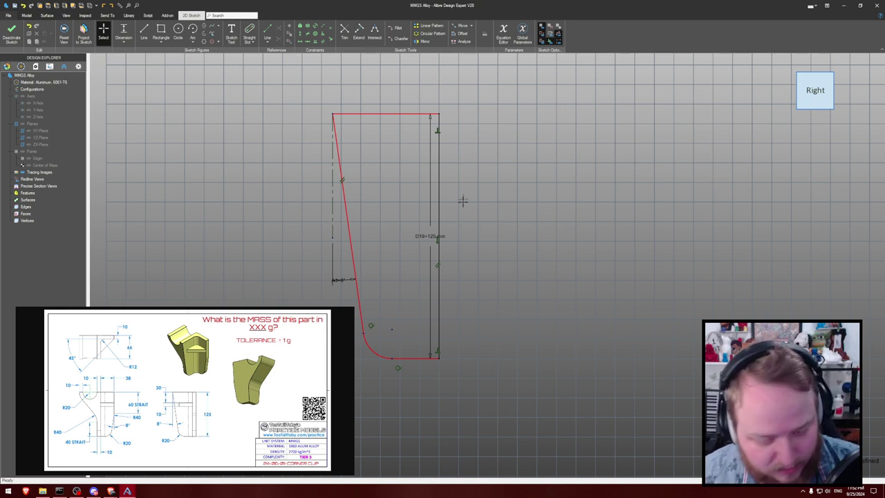
click(376, 354)
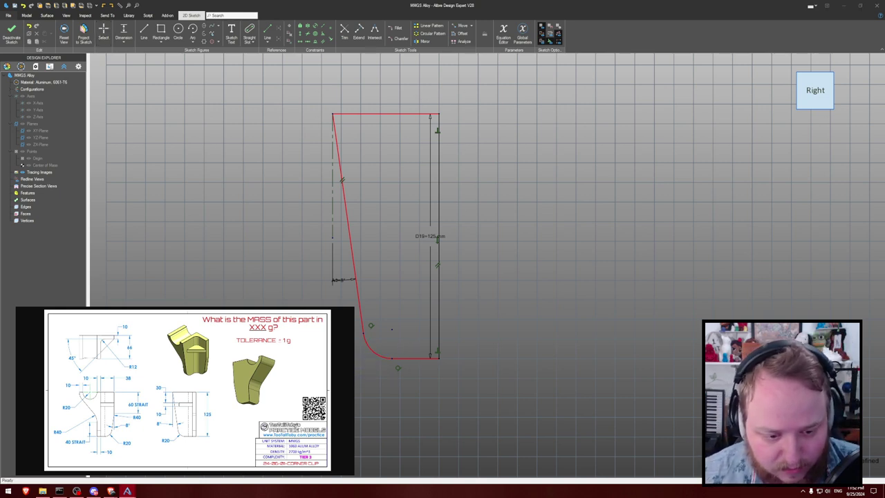
key(Return)
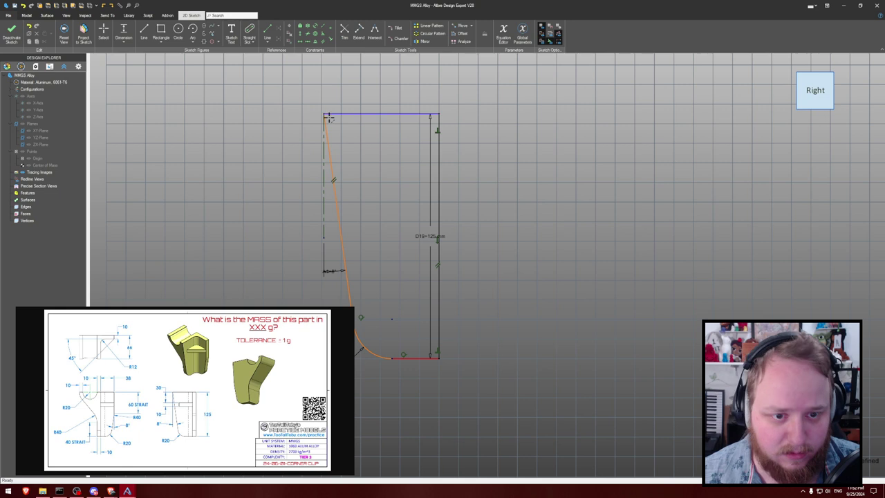
- Adjust the profile's upper outer corner and dimension the horizontal top edge to 66 mm
mouse_move(328, 115)
mouse_down()
mouse_move(340, 113)
mouse_move(293, 120)
mouse_move(330, 123)
mouse_up()
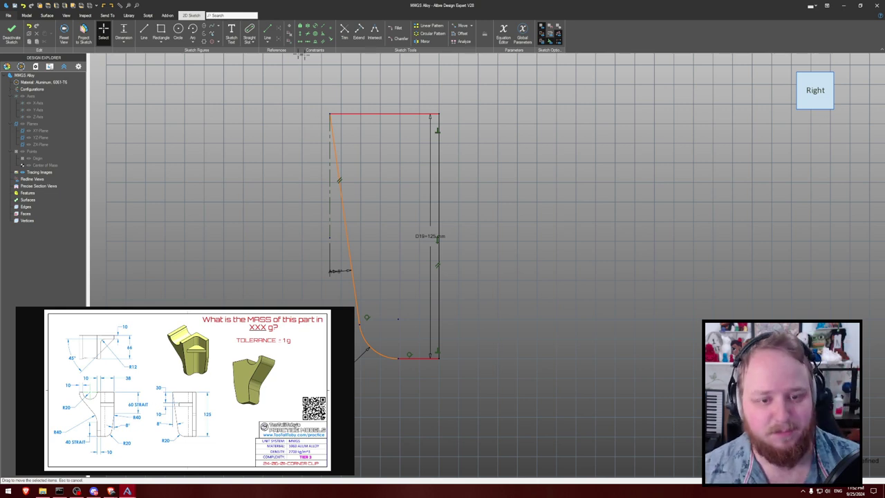
key(d)
click(376, 112)
click(378, 86)
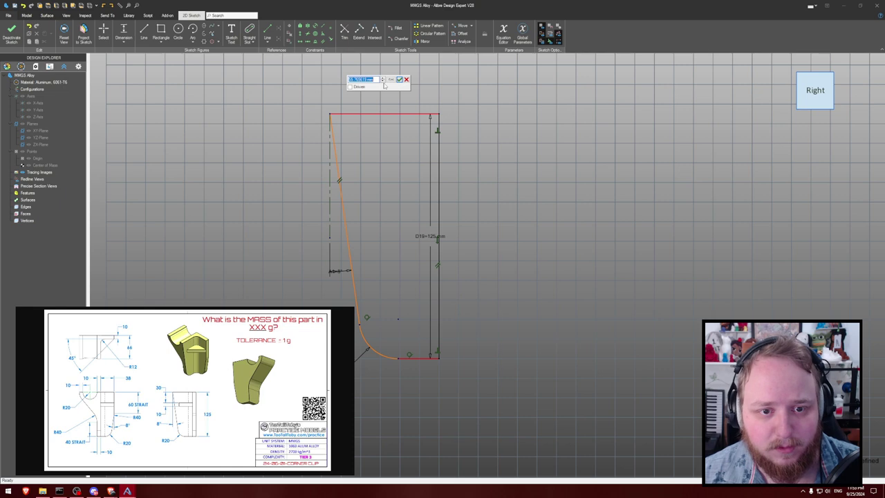
text(65)
key(Return)
scroll(379, 83, down, 1)
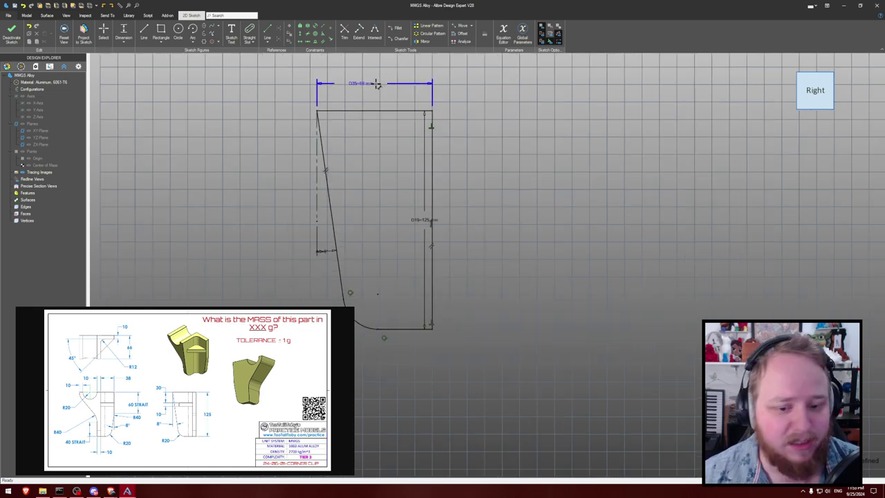
middle_drag(231, 129, 277, 158)
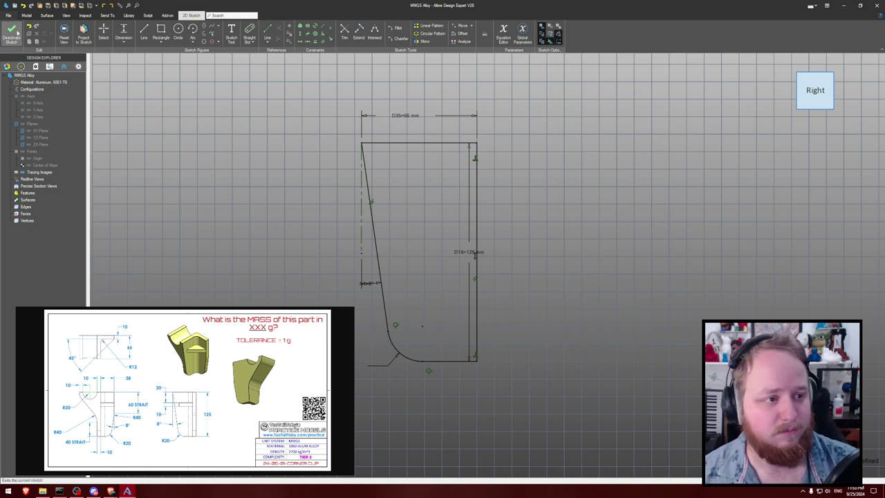
- Delete all the sketch geometry, then draw a 125 mm line up from the origin and constrain it vertical
key(ctrl+a)
key(Delete)
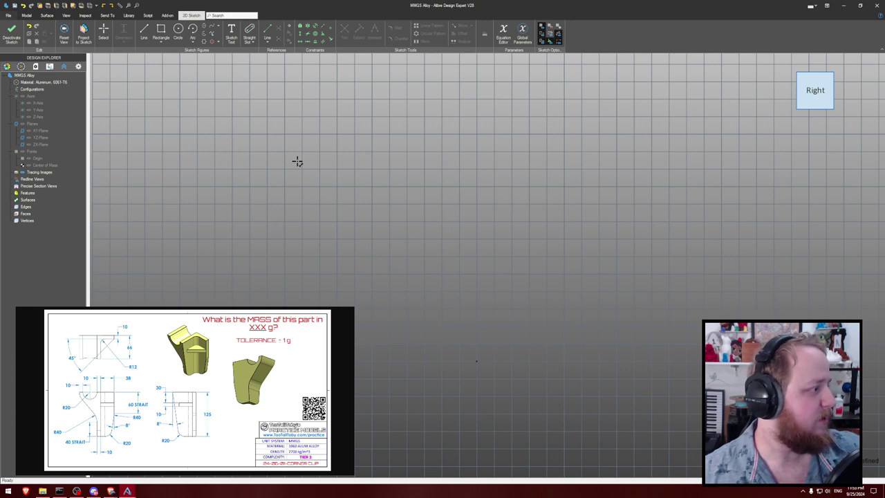
key(l)
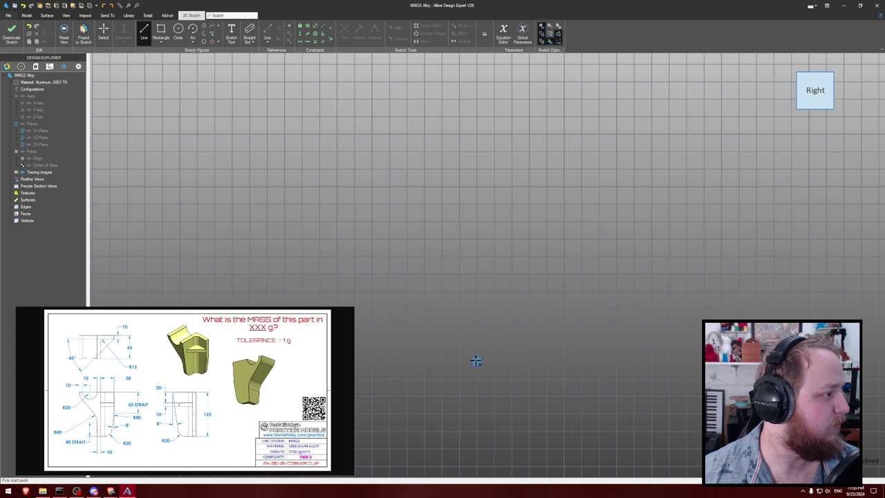
click(475, 360)
text(125)
key(Return)
key(Escape)
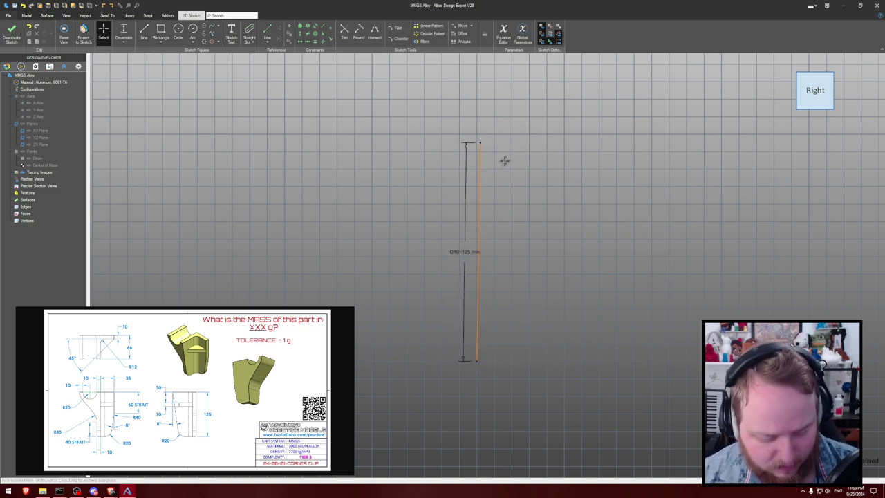
click(477, 205)
key(v)
key(Escape)
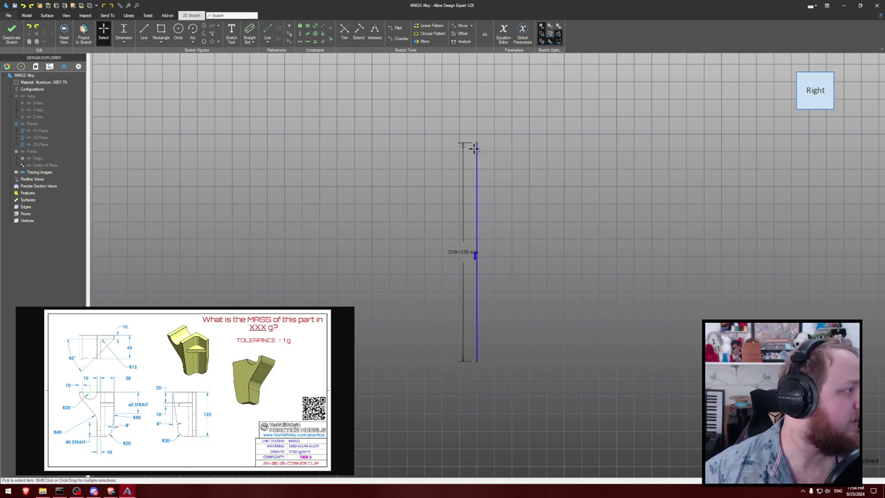
- Sketch a 10 mm horizontal line leftward from the upper end of the vertical line
key(l)
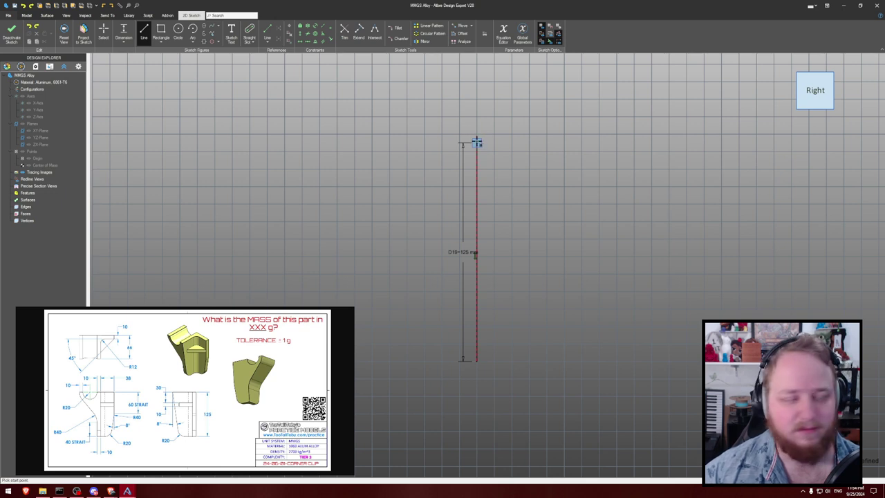
click(477, 142)
text(10)
key(Return)
key(Escape)
- Draw a downward-bulging semicircular arc from the short top line's free end and align its centre and endpoints horizontally
key(a)
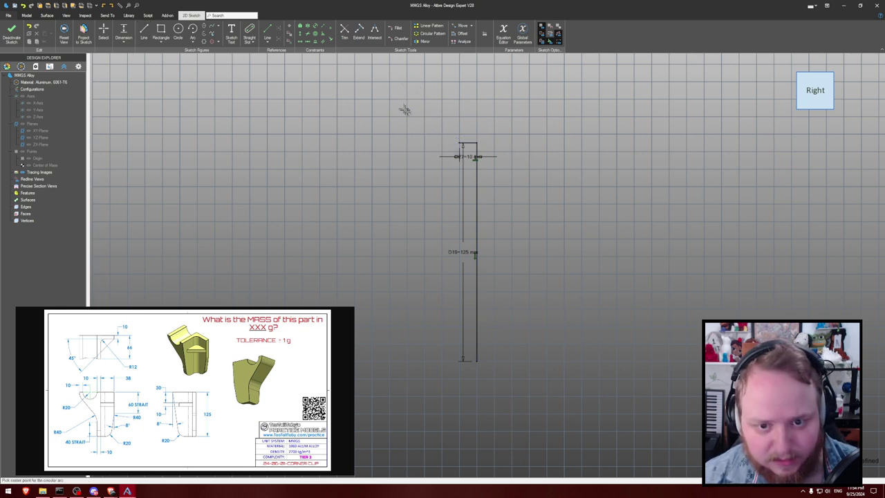
click(422, 144)
click(459, 144)
click(367, 145)
key(Escape)
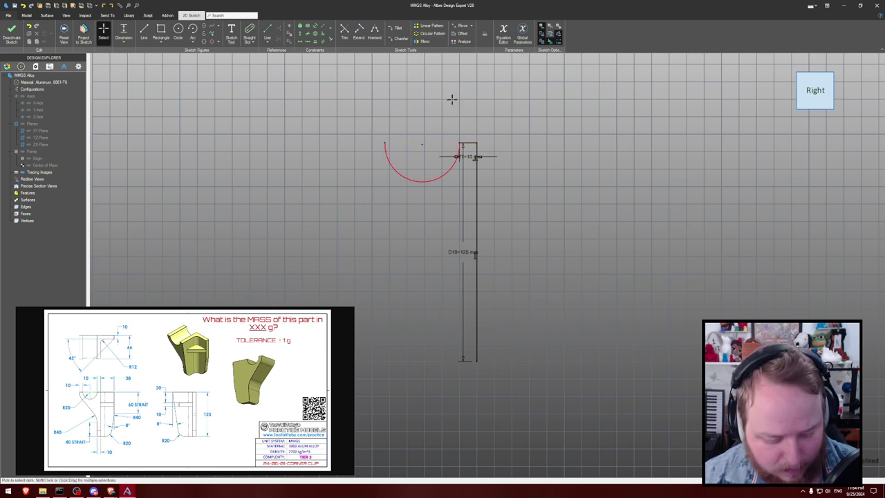
key(h)
scroll(432, 137, up, 2)
click(410, 152)
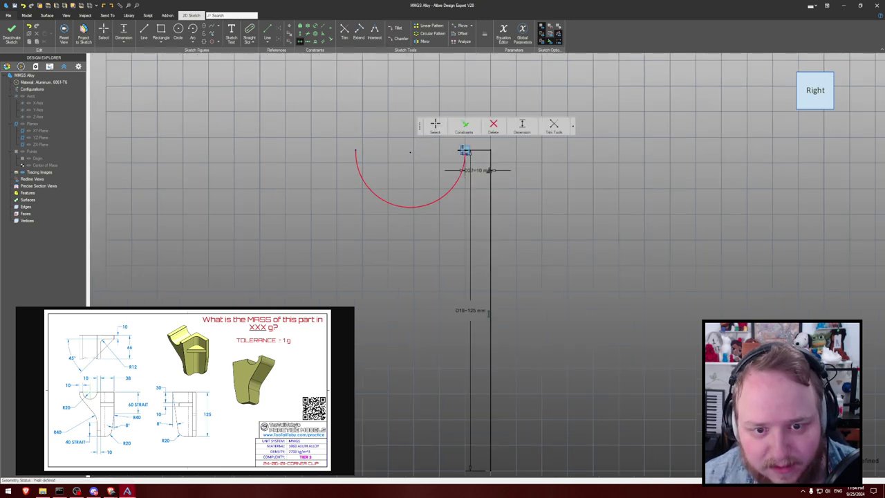
click(465, 150)
click(356, 149)
- Set the arc's radius to 20 mm and move the 125 mm dimension outside the profile
key(d)
click(373, 186)
click(317, 224)
text(20)
key(Return)
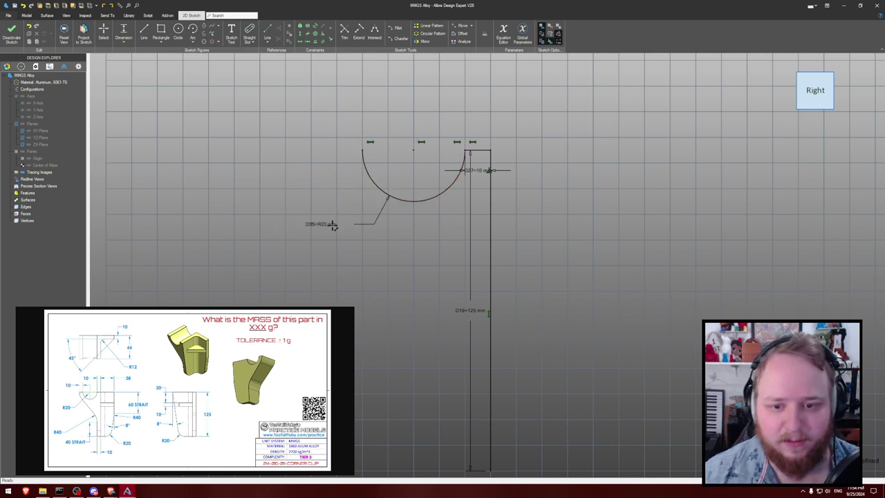
click(470, 307)
click(586, 306)
scroll(276, 205, down, 1)
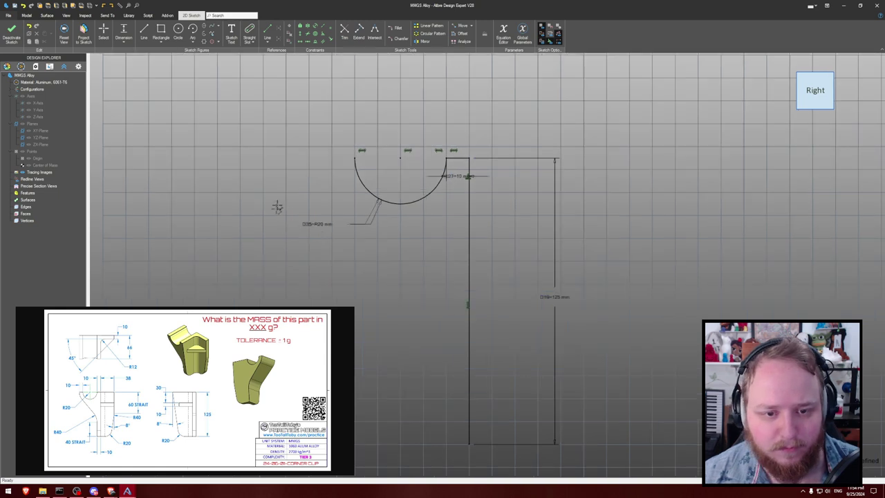
- Sketch a 10 mm horizontal line outward from the arc's free end
key(l)
click(354, 158)
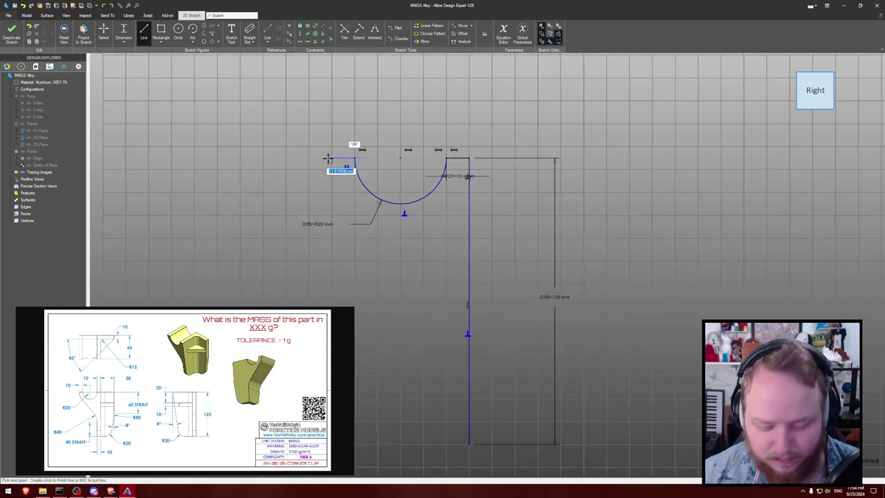
middle_drag(322, 216, 329, 153)
scroll(329, 154, down, 1)
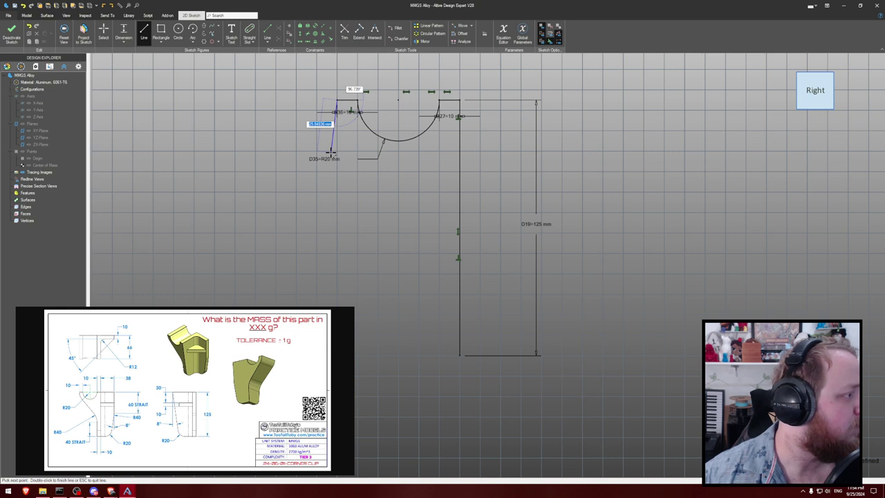
key(Escape)
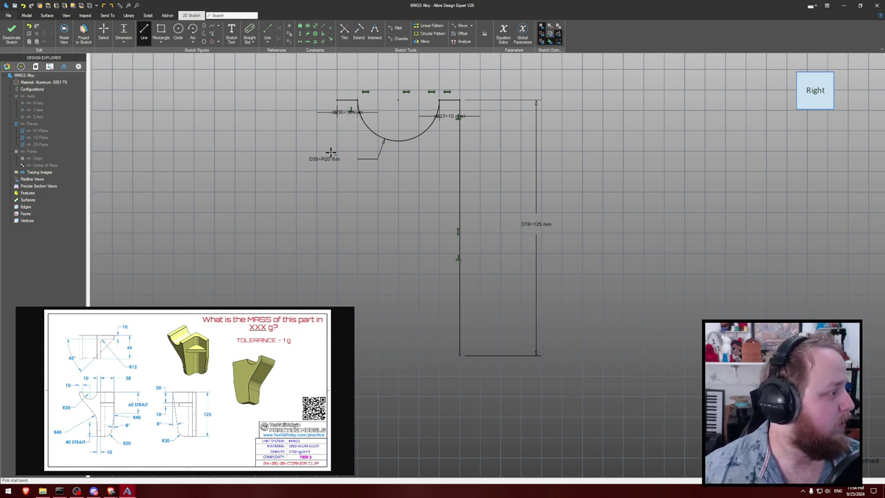
- Sketch a 10 mm horizontal line leftward from the long vertical line's lower end, followed by a 40 mm vertical line upward
click(459, 355)
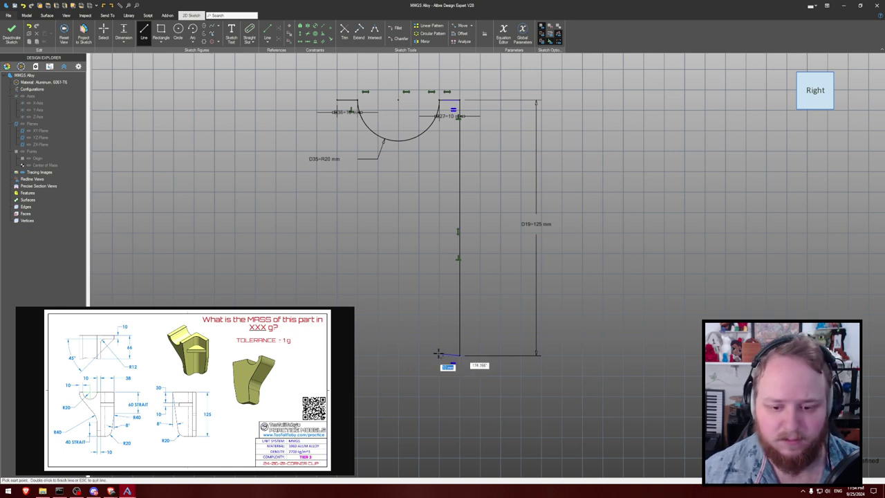
click(438, 355)
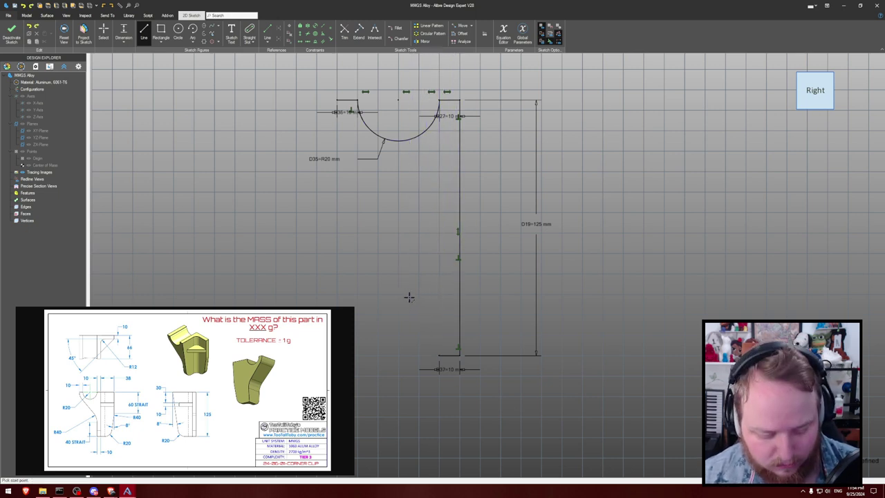
text(40)
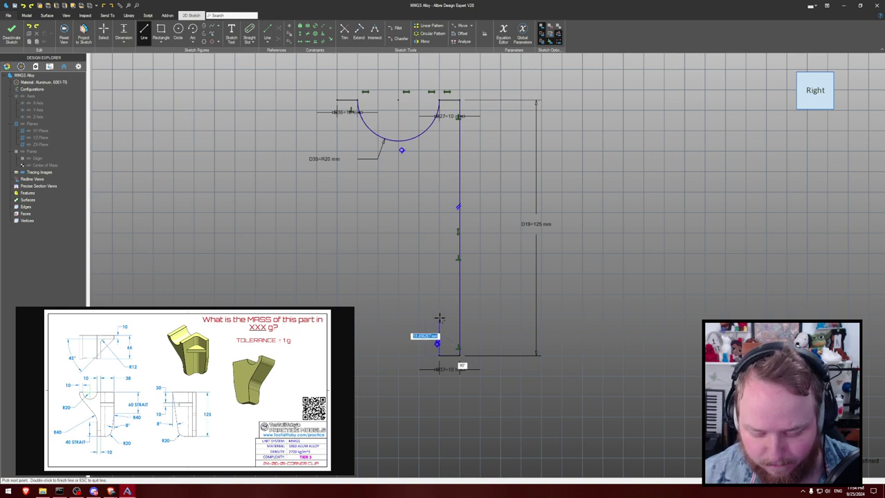
key(Return)
key(Escape)
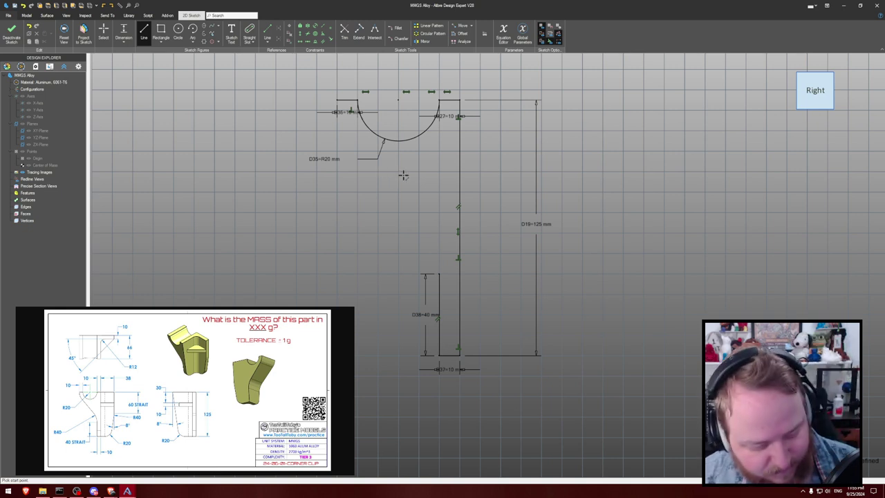
- Sketch an arc tangent to the 40 mm line's upper end, curving up and left, and set its radius to 40 mm
key(a)
click(438, 273)
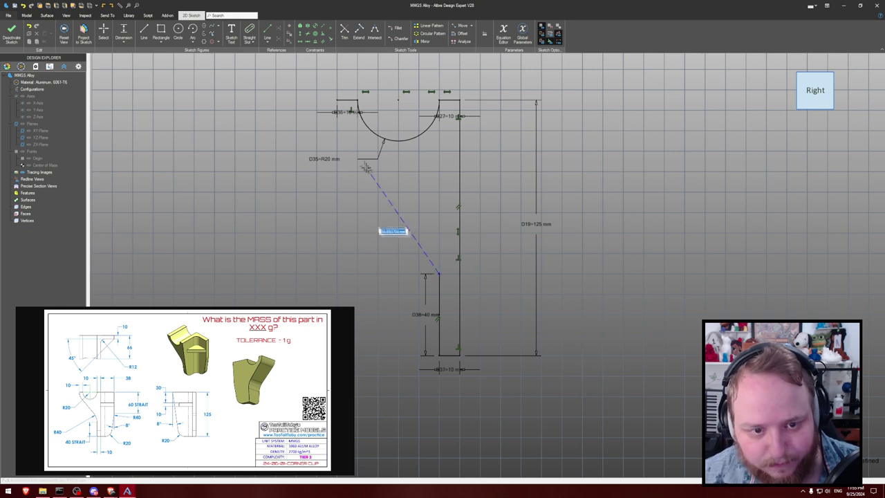
click(351, 144)
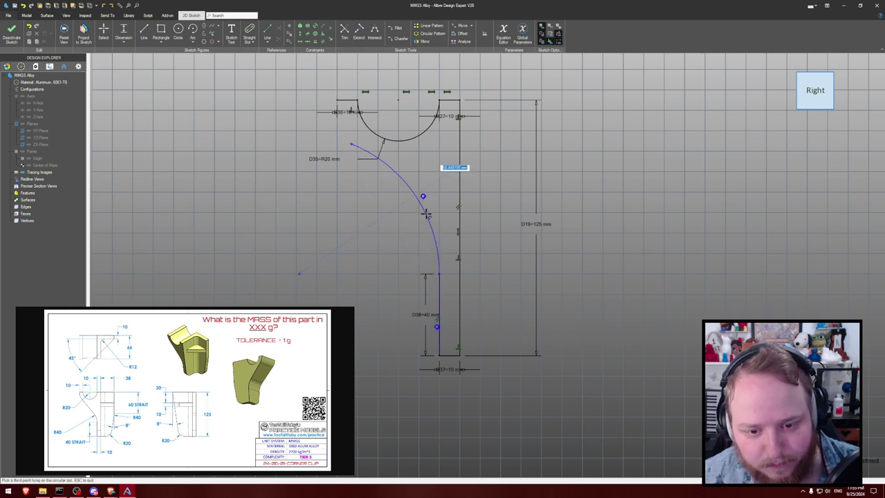
click(423, 212)
key(Escape)
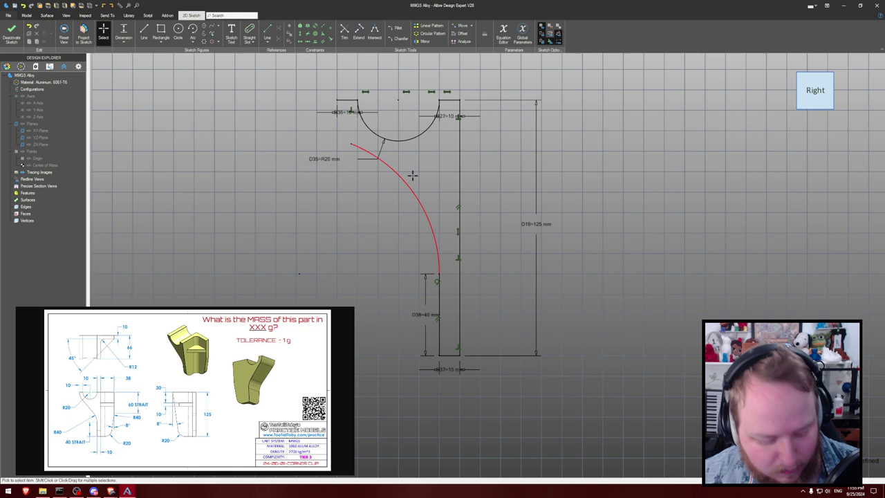
click(379, 208)
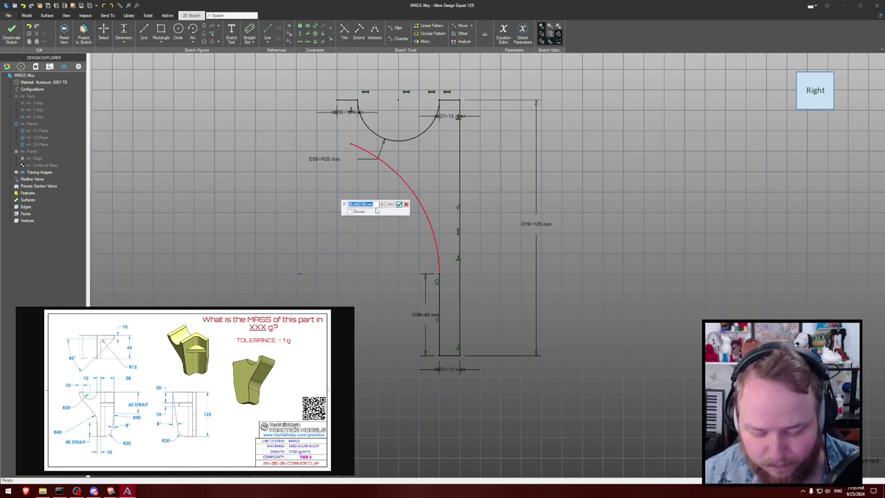
text(40)
key(Return)
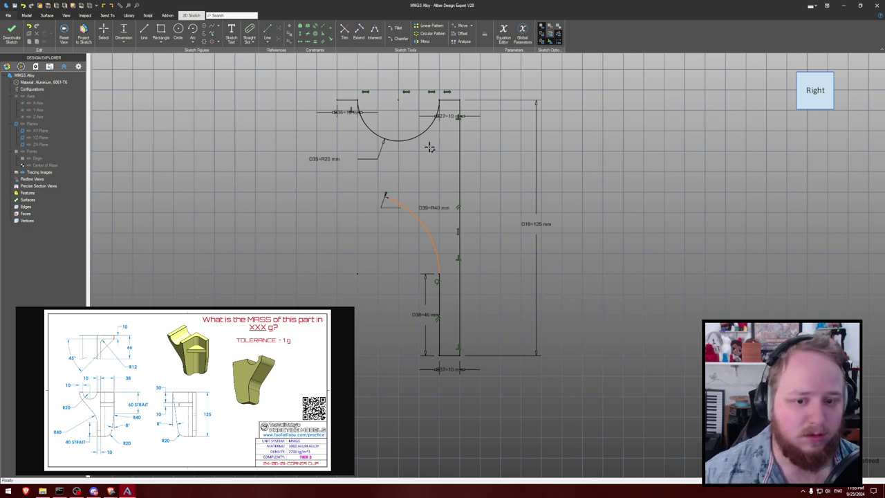
- Shorten the 40 mm radius arc by moving its free end lower, and move its radius dimension to the concave side
key(Escape)
drag(386, 196, 430, 230)
drag(391, 206, 394, 241)
click(428, 231)
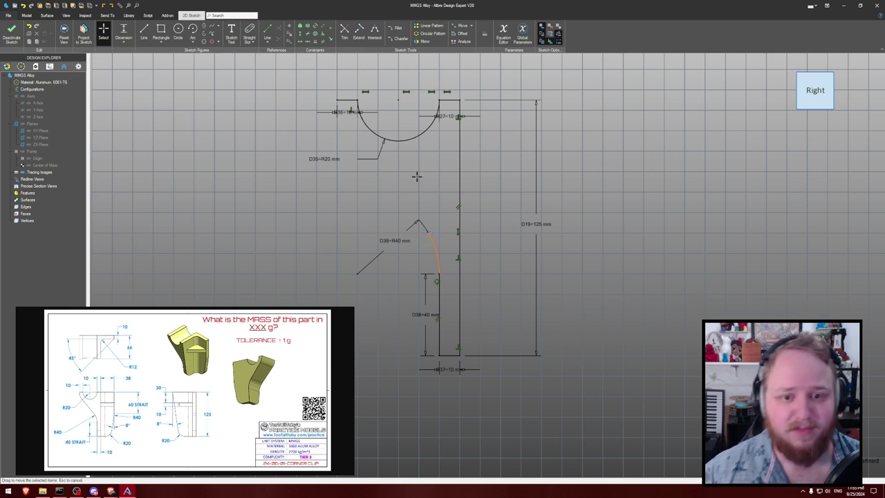
- Sketch an arc concentric with the semicircle, running down from the outer end of the upper left 10 mm line
key(a)
click(398, 100)
click(337, 100)
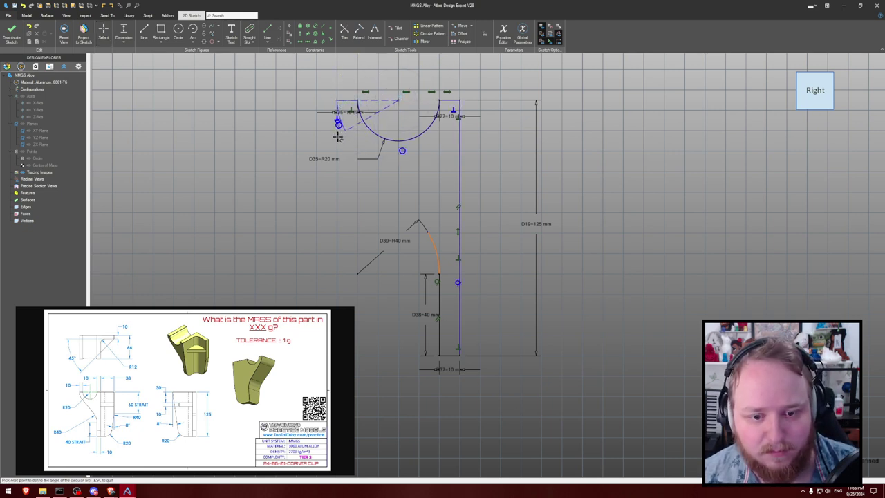
click(342, 133)
key(Escape)
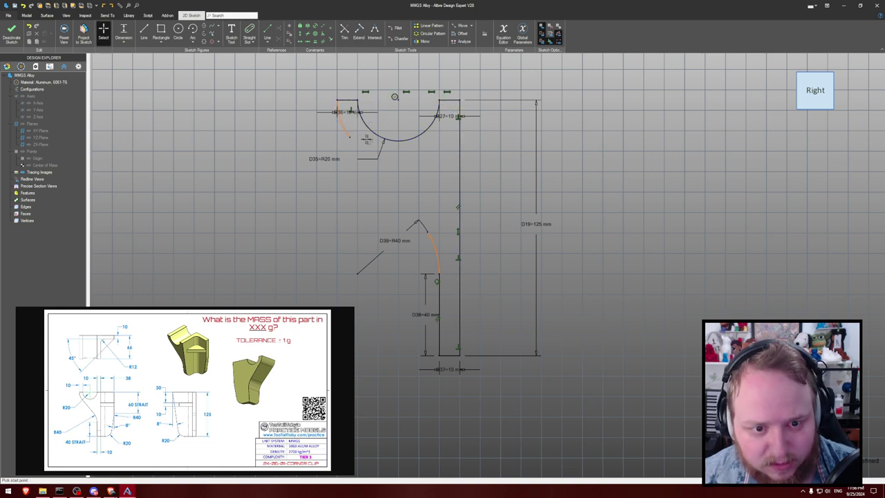
- Connect the free ends of the upper outer arc and the 40 mm radius arc with a straight line
key(l)
click(349, 136)
click(426, 232)
key(Escape)
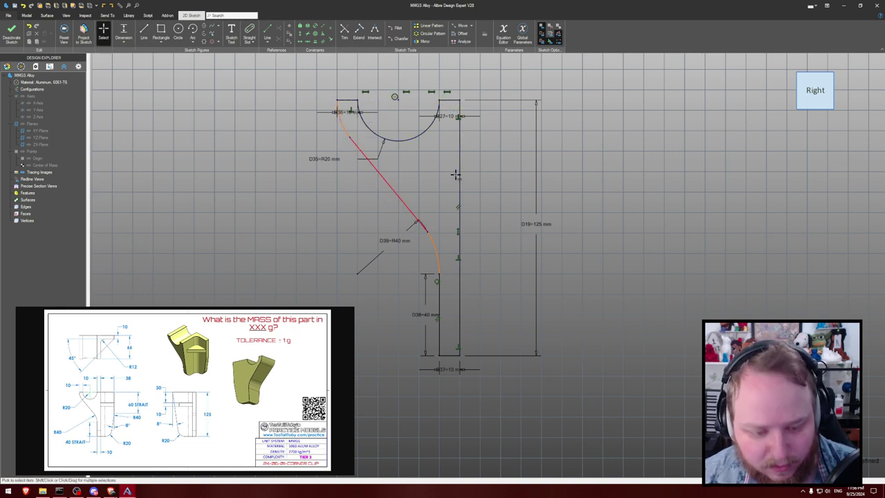
- Make the slanted line tangent to both adjoining arcs and reposition the 40 mm radius dimension
click(363, 154)
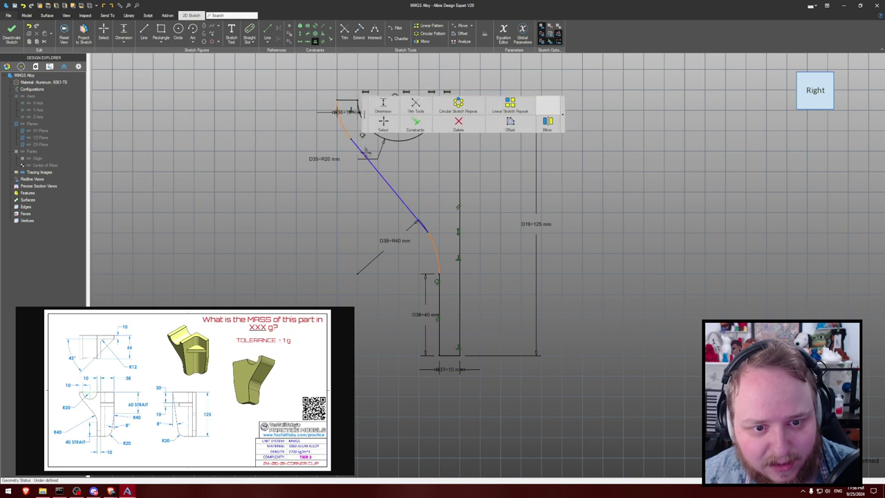
ctrl+click(433, 240)
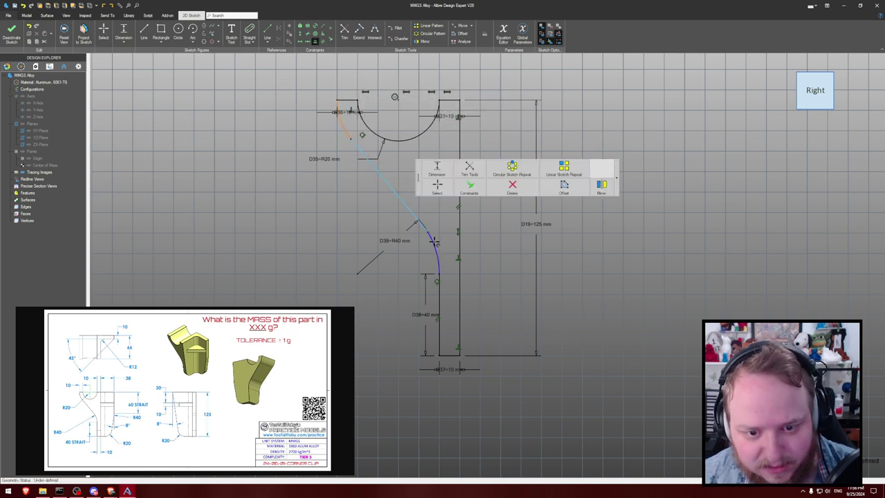
click(434, 241)
key(Escape)
mouse_move(389, 244)
mouse_down()
mouse_move(381, 240)
mouse_move(399, 258)
mouse_up()
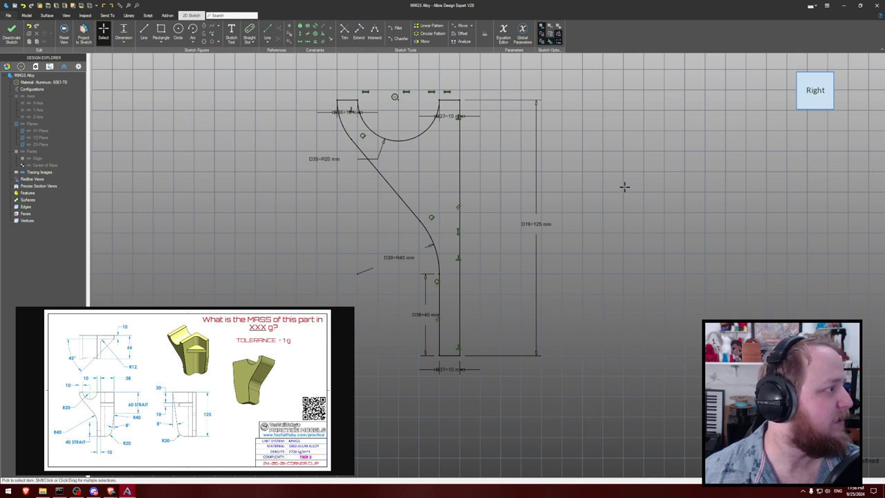
- Extrude the closed clip profile to a depth of 66 mm
key(e)
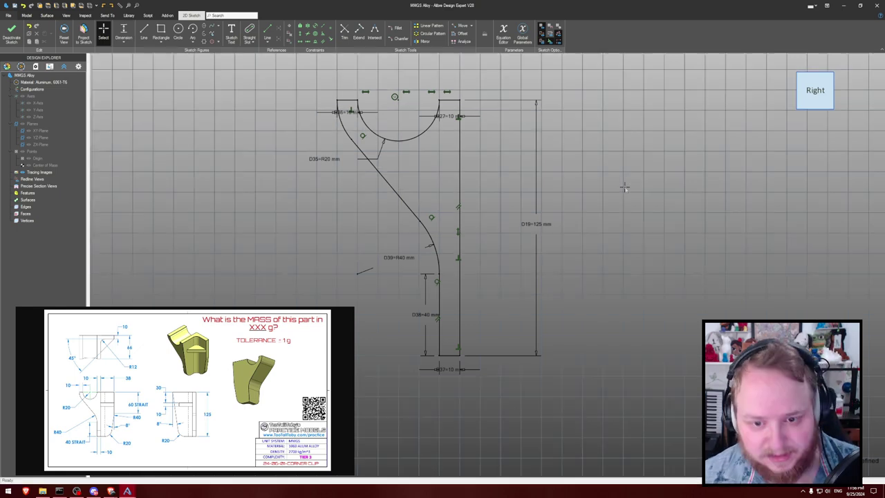
text(66)
click(596, 64)
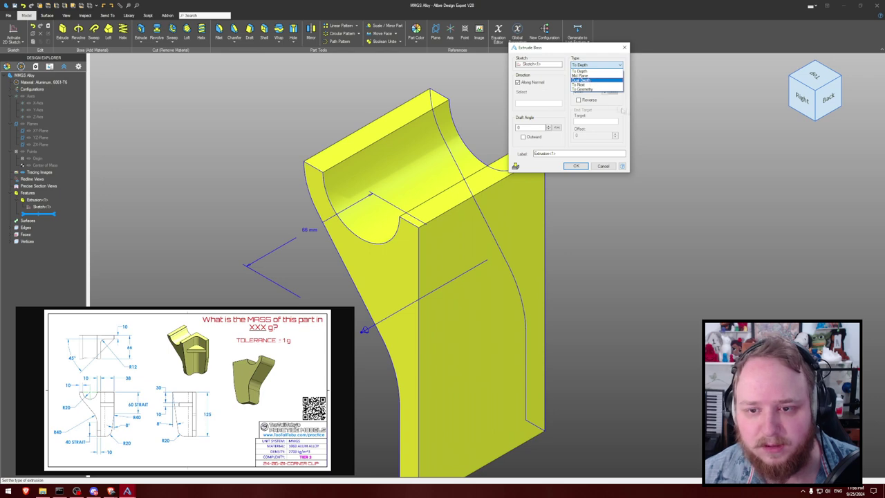
click(579, 71)
click(576, 166)
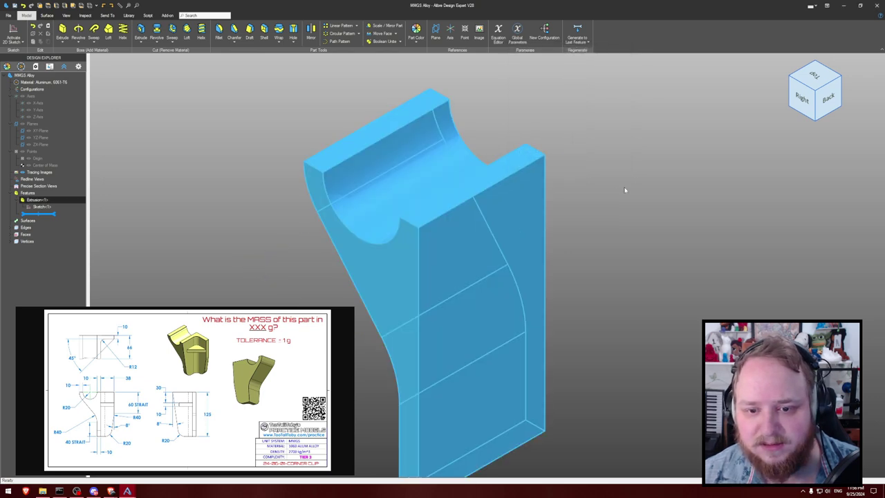
- Start a sketch on the clip's profile-shaped side face and view it from the right
middle_drag(626, 180, 621, 184)
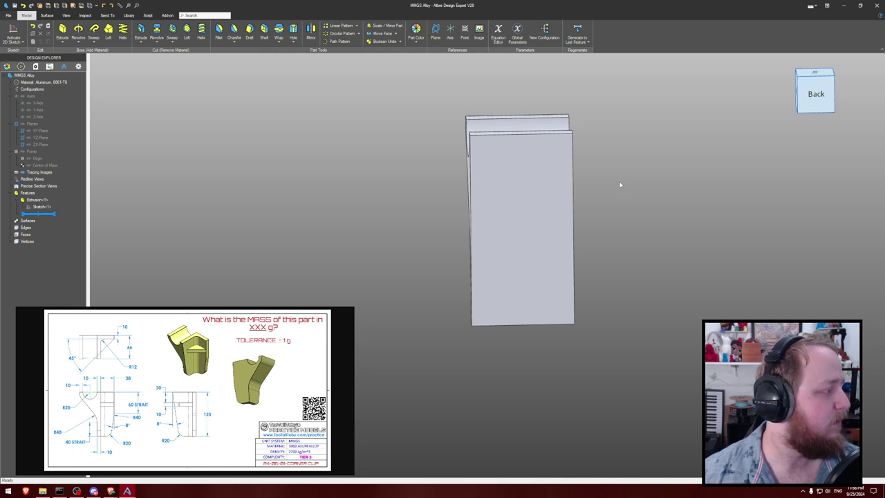
middle_drag(620, 184, 648, 182)
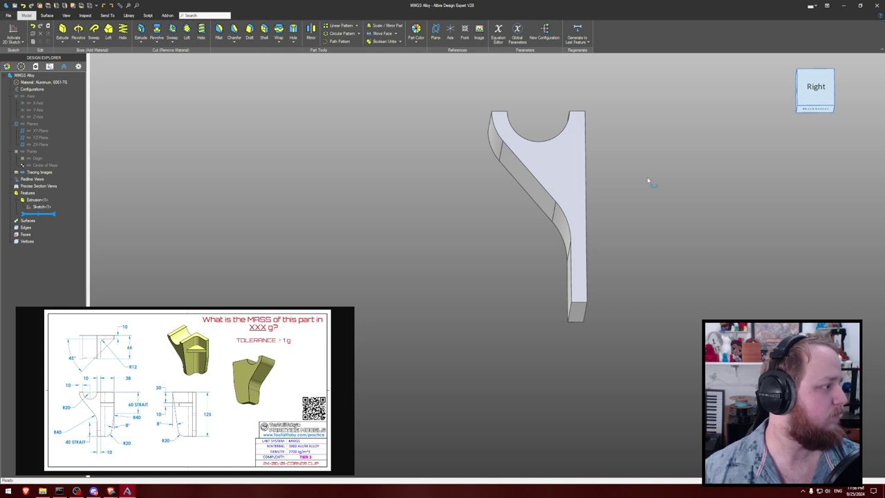
middle_drag(647, 177, 612, 184)
key(ctrl+k)
mouse_move(525, 187)
middle_down()
mouse_move(563, 183)
mouse_move(527, 185)
middle_up()
click(576, 181)
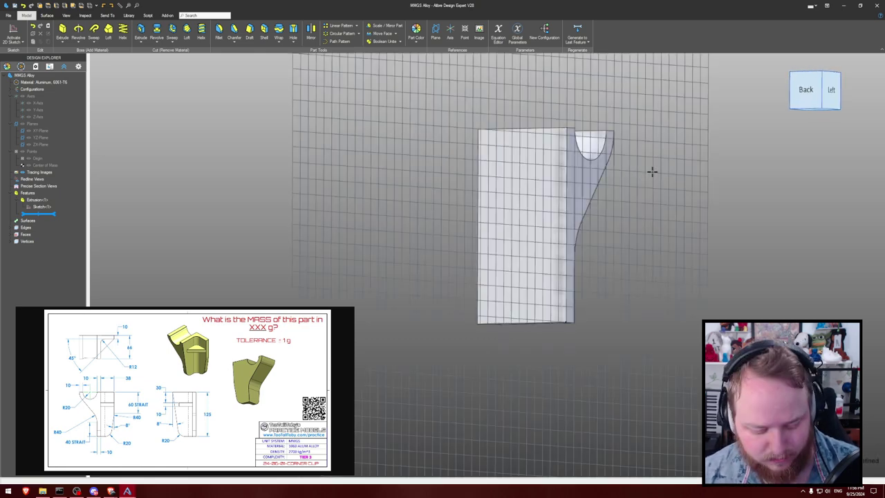
key(o)
scroll(507, 182, down, 2)
key(o)
key(o)
scroll(614, 183, down, 3)
middle_drag(615, 182, 492, 156)
key(o)
scroll(614, 187, down, 1)
scroll(506, 158, down, 1)
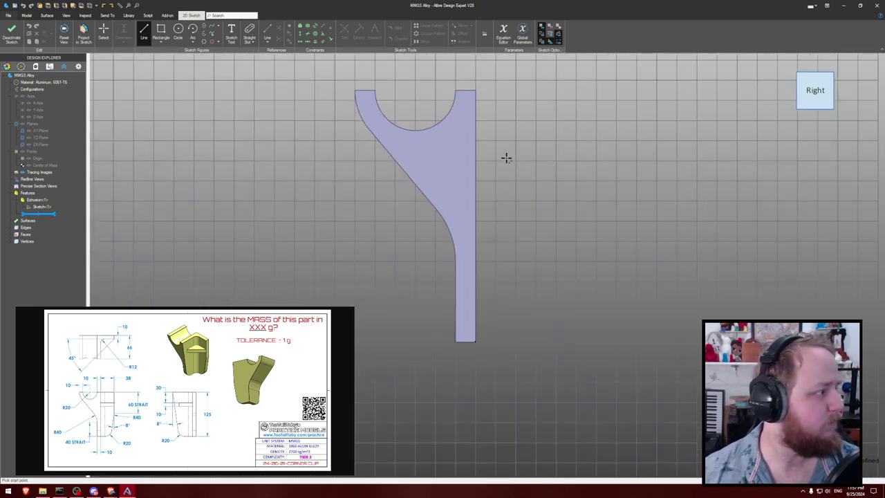
- Project the clip's long vertical back edge into the sketch as a sketch figure
key(p)
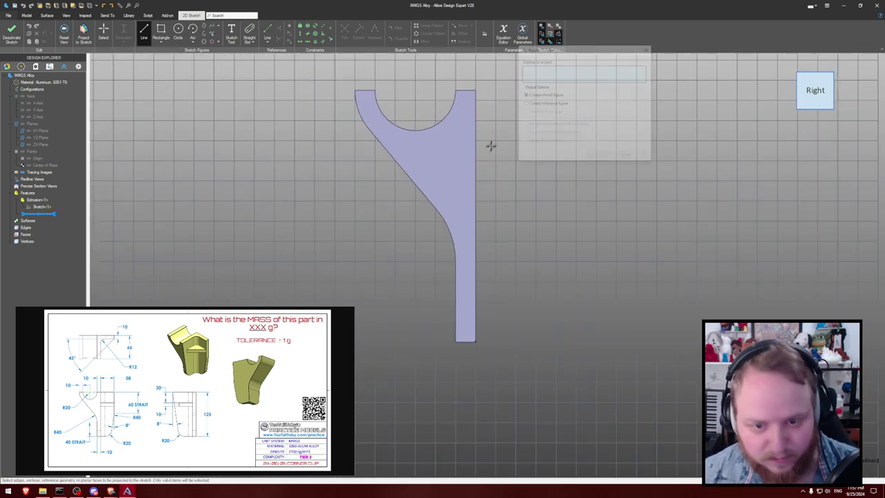
click(475, 157)
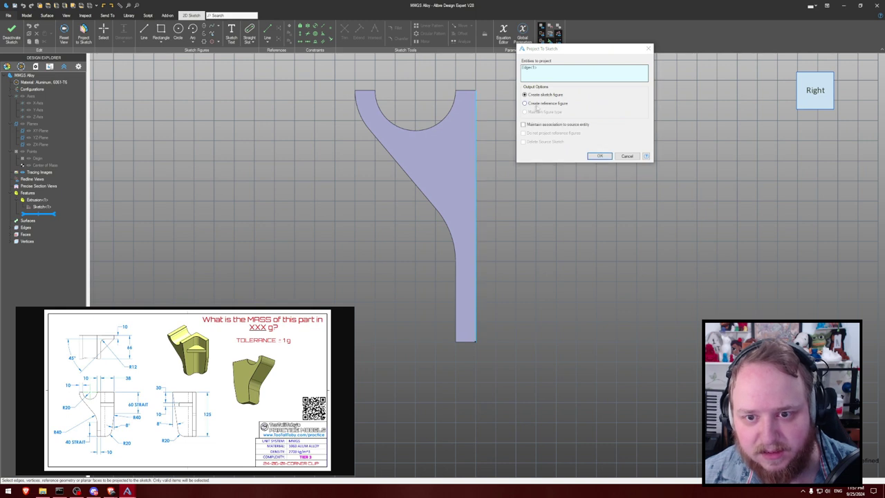
click(599, 156)
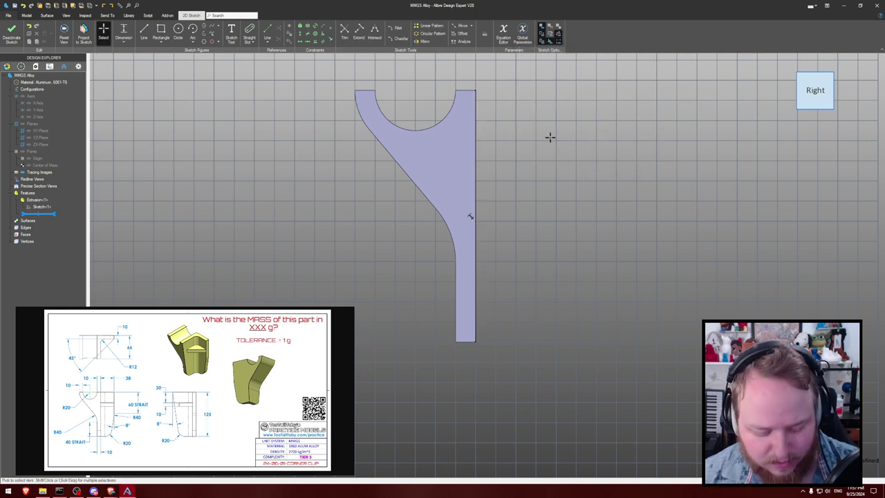
- Sketch a 38 mm horizontal line outward from the projected edge's upper end, followed by a 60 mm vertical line downward
key(l)
click(475, 90)
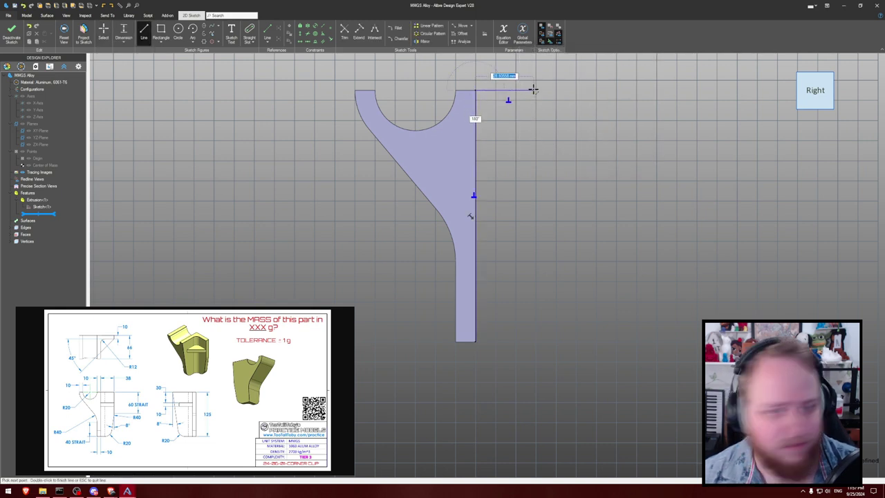
click(551, 89)
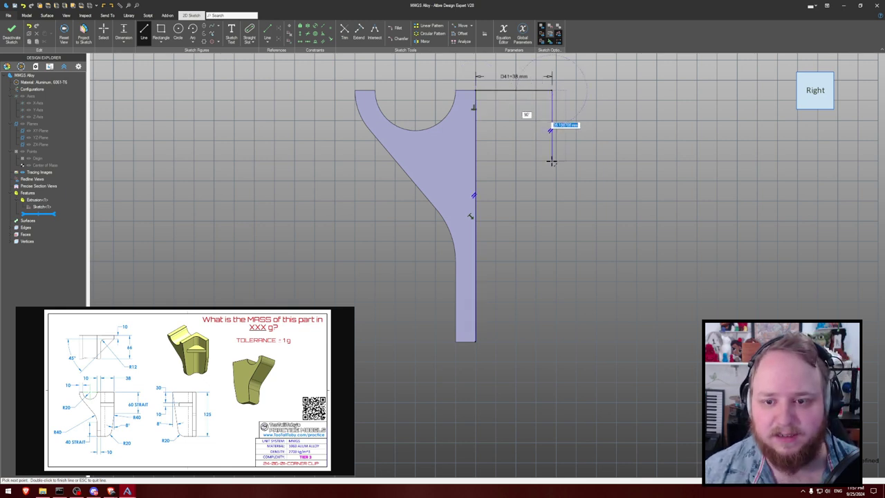
text(60)
key(Return)
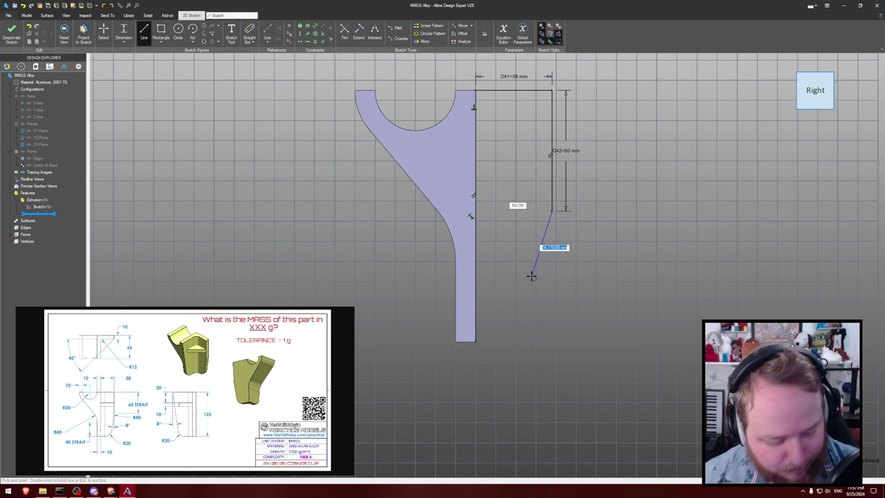
key(Escape)
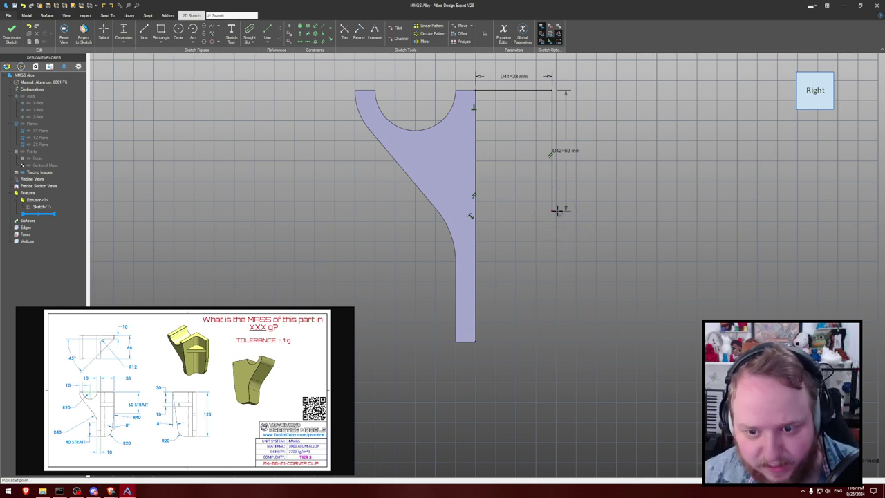
- Sketch a vertical reference line down from the 60 mm line's lower end and a line slanting inward from the same point
click(551, 209)
click(552, 284)
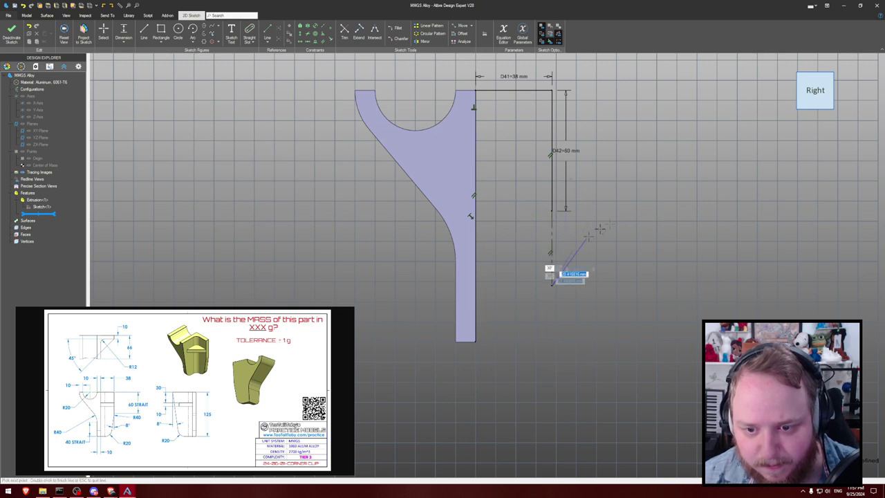
key(Escape)
click(551, 210)
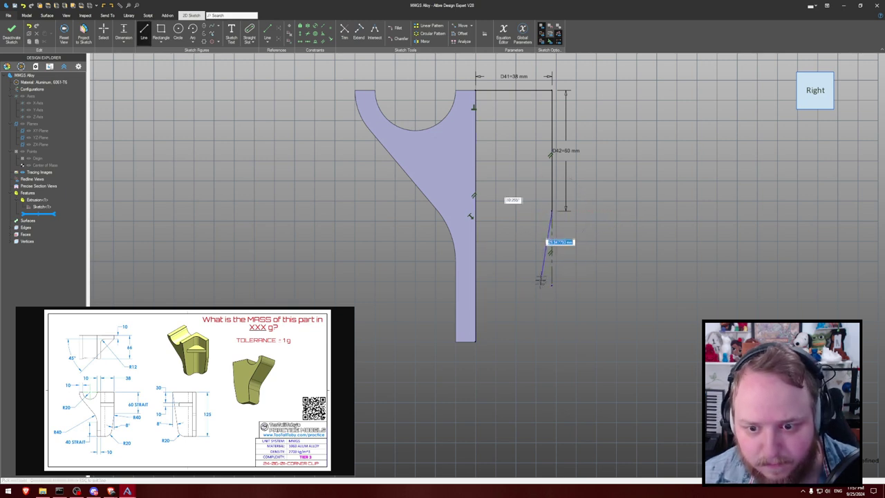
key(Escape)
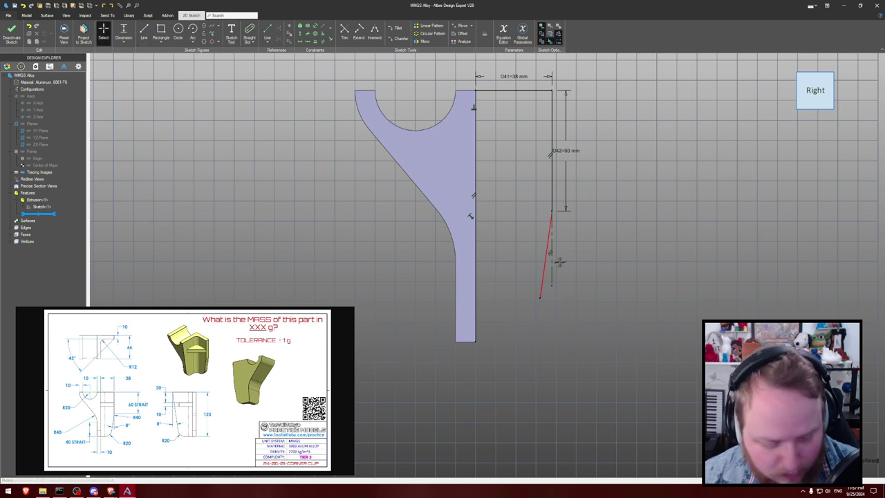
- Dimension the angle between the slanted line and the vertical reference line as 8°
key(d)
click(545, 266)
click(552, 270)
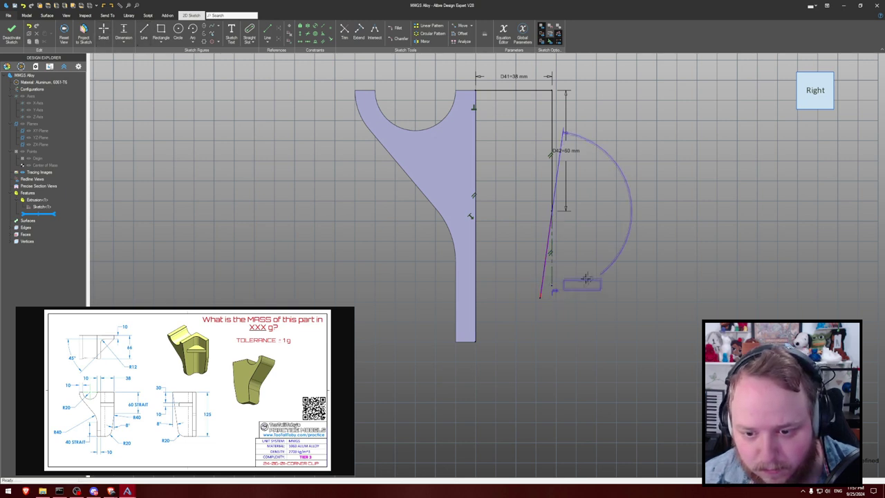
key(Escape)
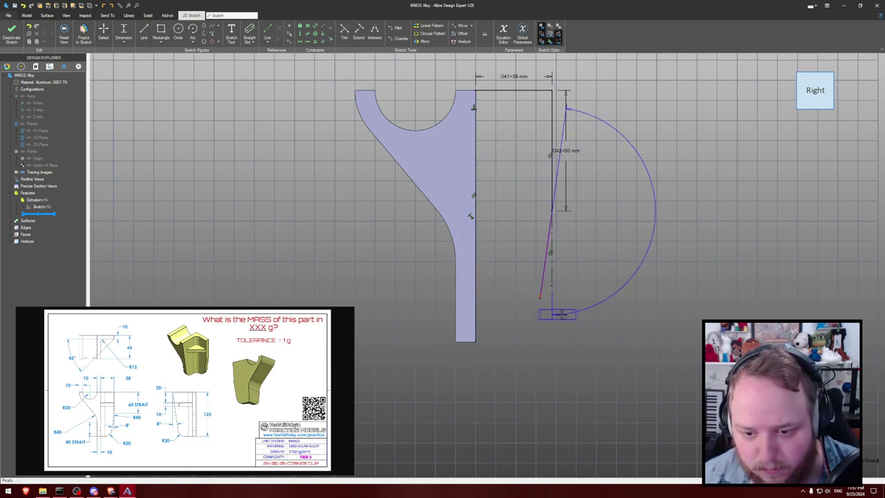
click(541, 312)
click(564, 314)
click(543, 311)
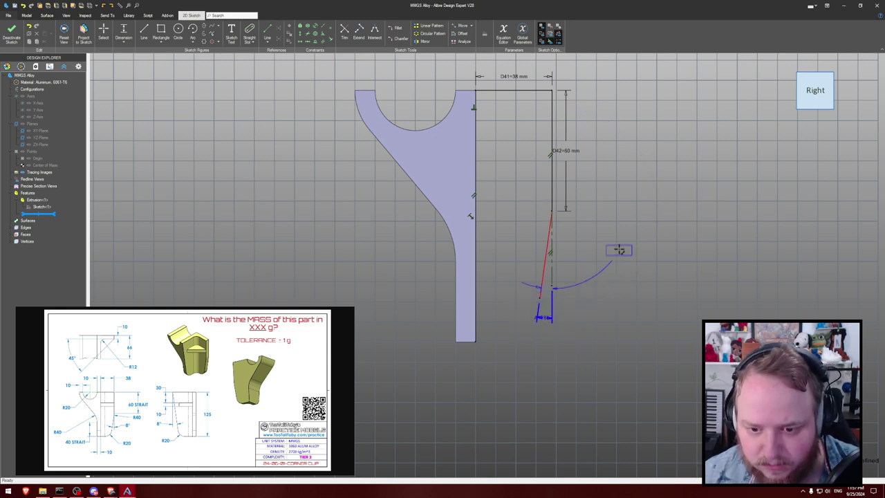
click(581, 260)
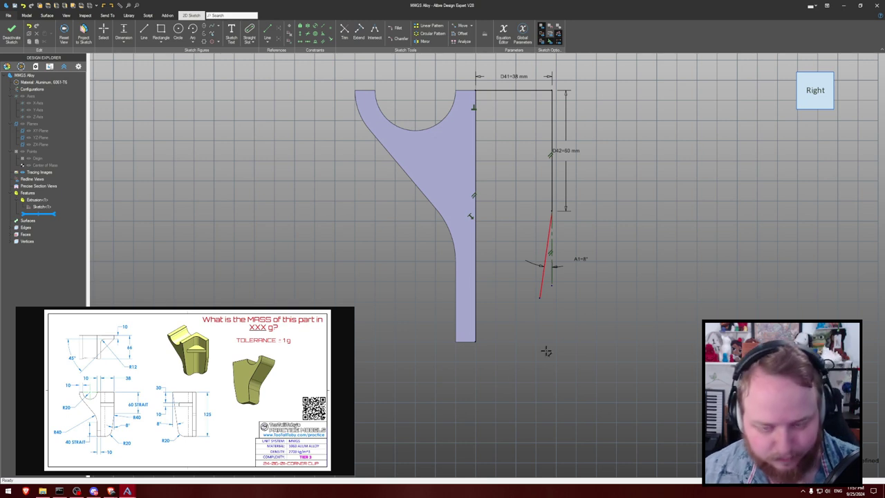
- Sketch a horizontal line outward from the projected edge's lower end and join it to the slanted line with a 20 mm radius arc
key(l)
click(475, 341)
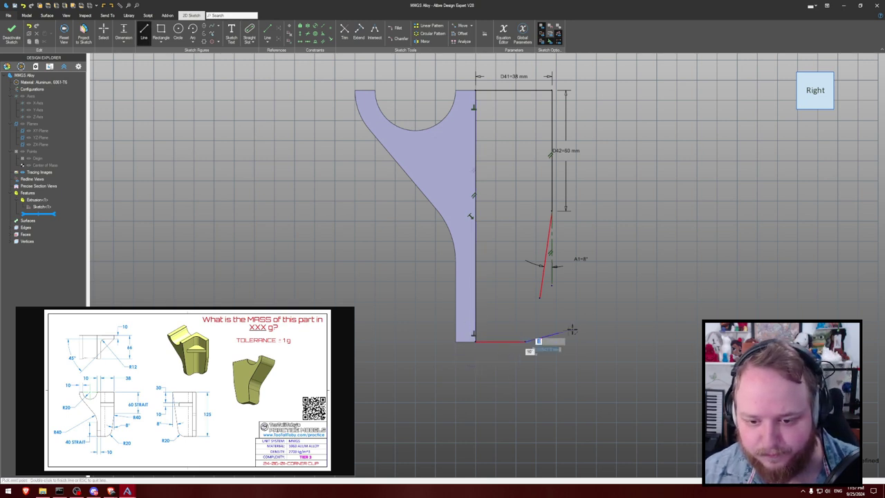
key(Escape)
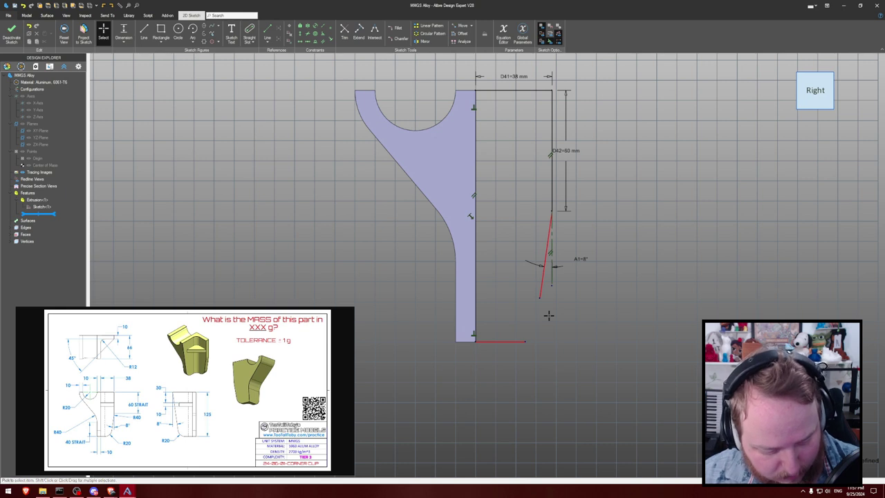
key(a)
click(539, 297)
click(525, 340)
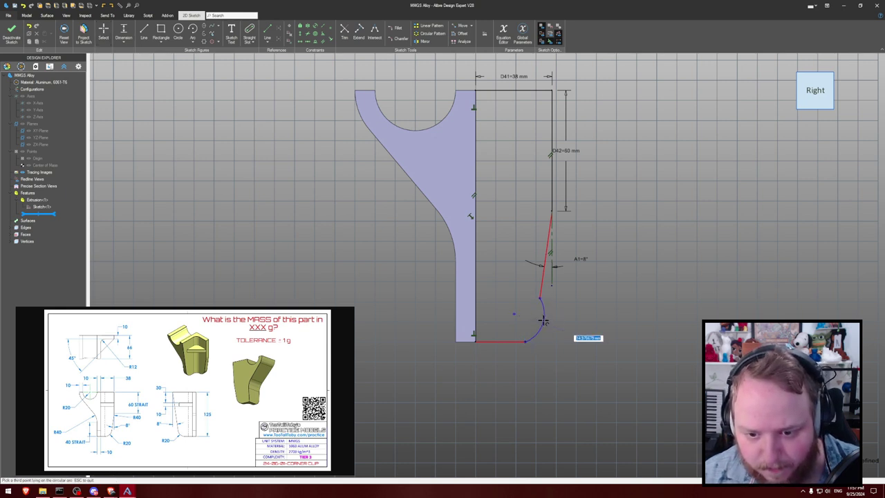
text(20)
key(Return)
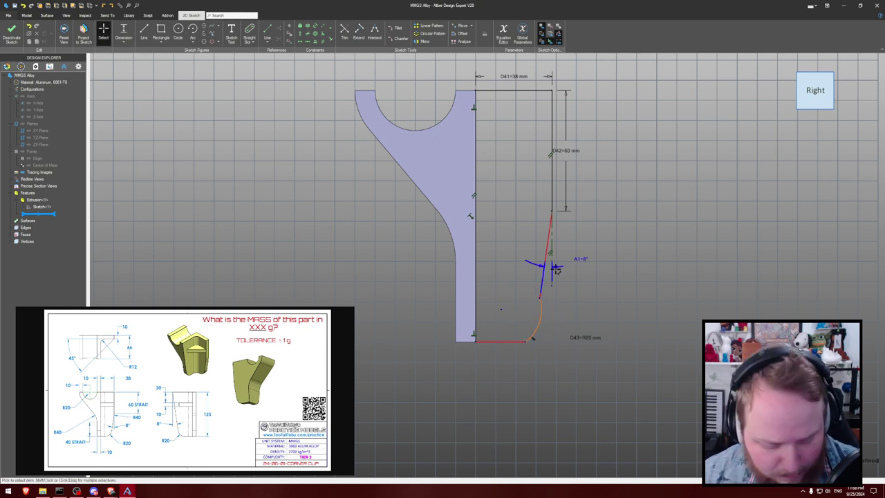
- Make the 20 mm arc tangent to both the slanted line and the horizontal bottom line
key(t)
click(541, 284)
click(541, 306)
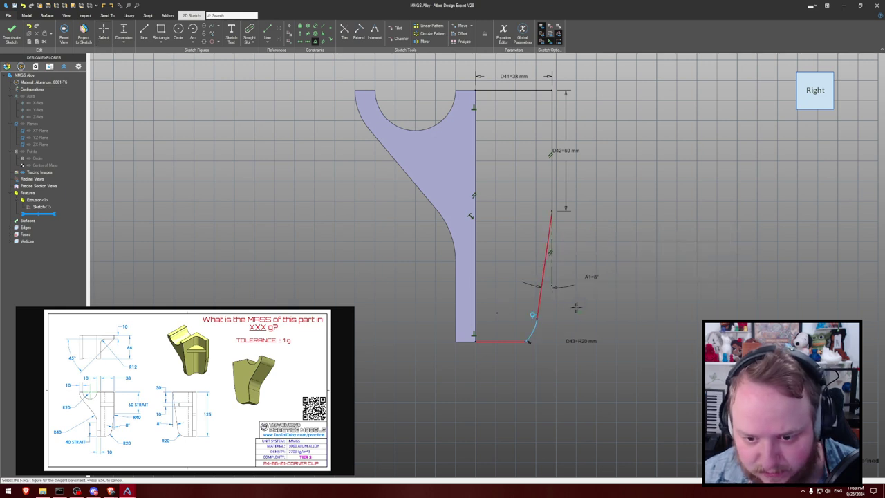
key(Escape)
key(t)
click(533, 329)
click(517, 341)
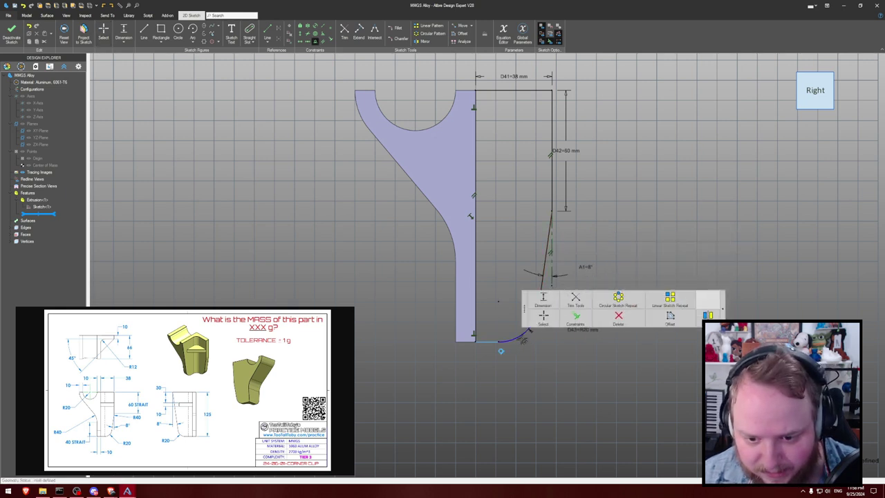
key(Escape)
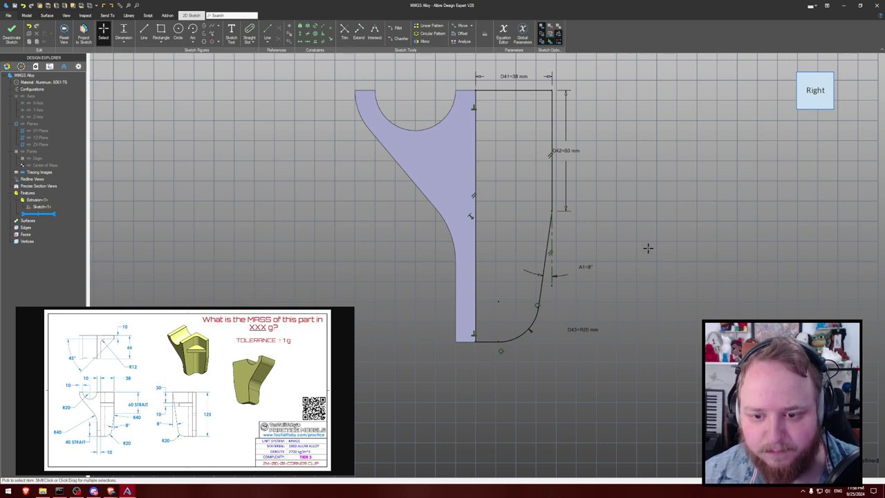
- Extrude the closed rib profile 10 mm inward from the clip's side face
middle_drag(643, 226, 638, 232)
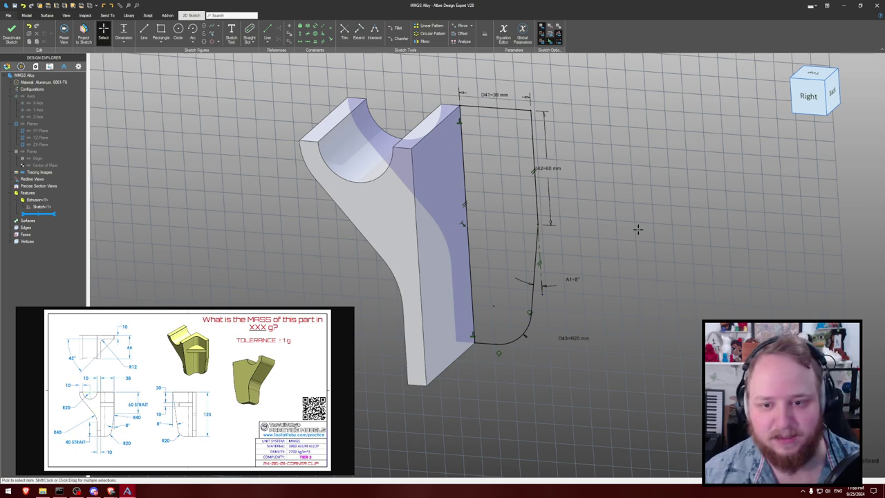
key(ctrl+q)
key(e)
text(-)
key(Return)
middle_drag(631, 103, 678, 127)
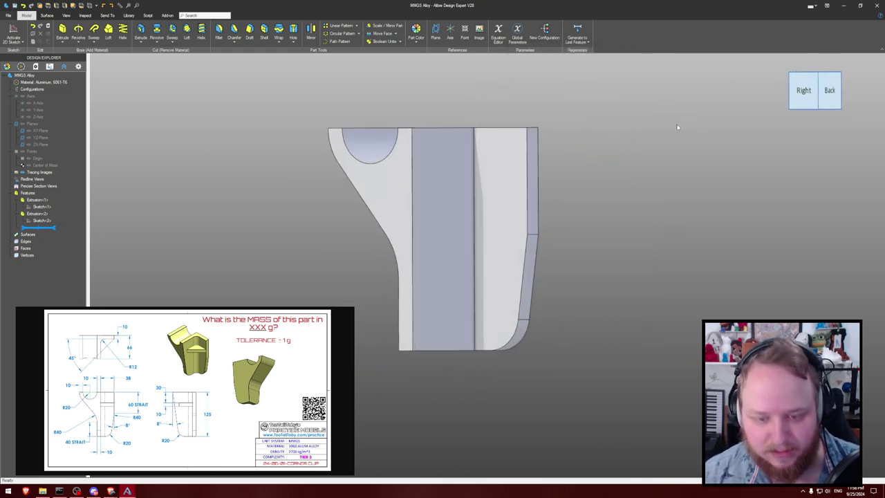
- Fillet the rib's outer edge between its vertical and slanted faces with a 40 mm radius
key(f)
click(531, 235)
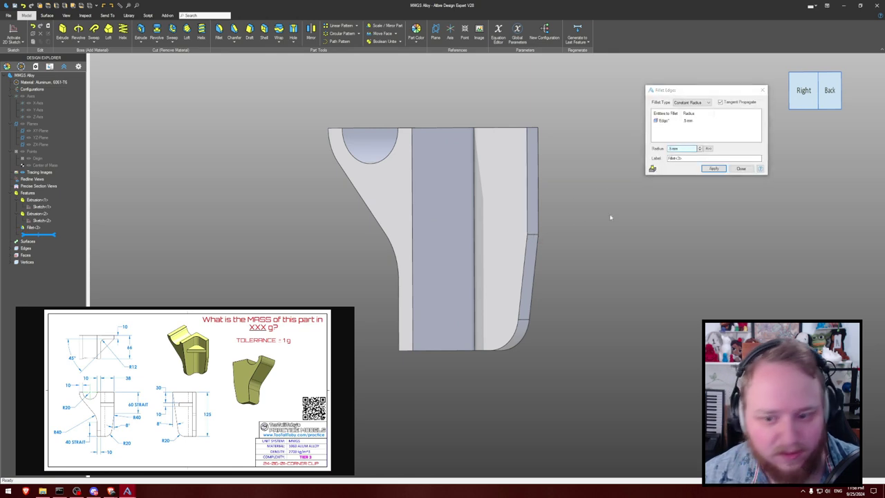
drag(687, 149, 641, 153)
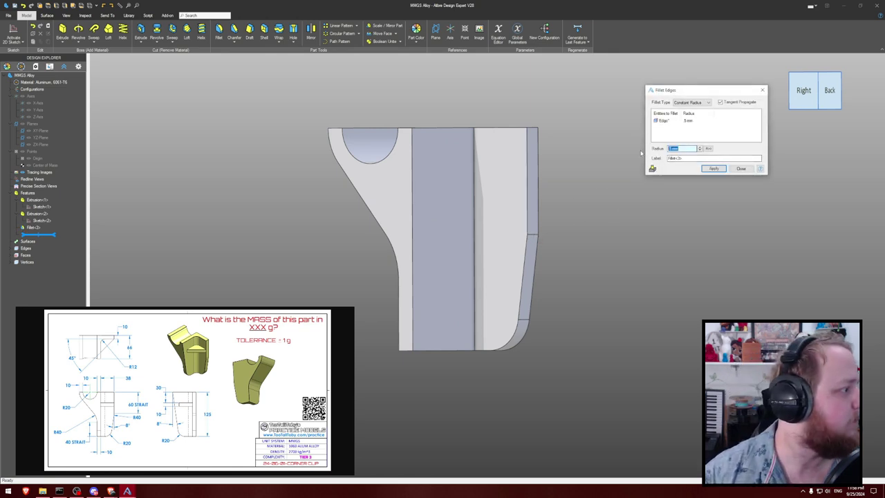
text(40)
key(Return)
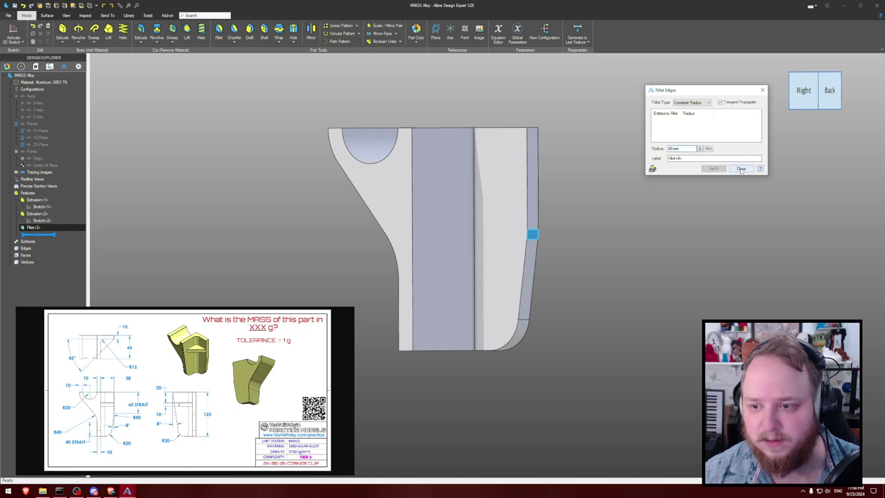
click(741, 169)
- Start a sketch on the clip's flat back face beside the rib
mouse_move(612, 207)
middle_down()
mouse_move(622, 200)
mouse_move(615, 203)
middle_up()
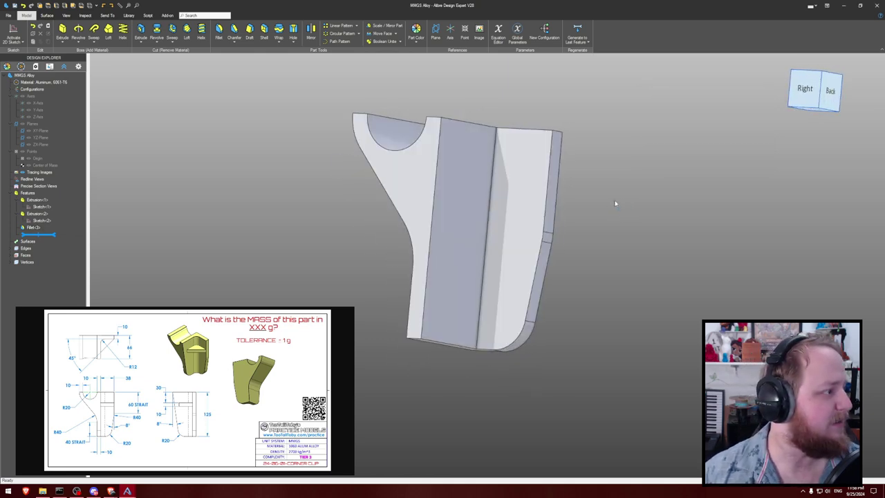
middle_drag(615, 203, 620, 199)
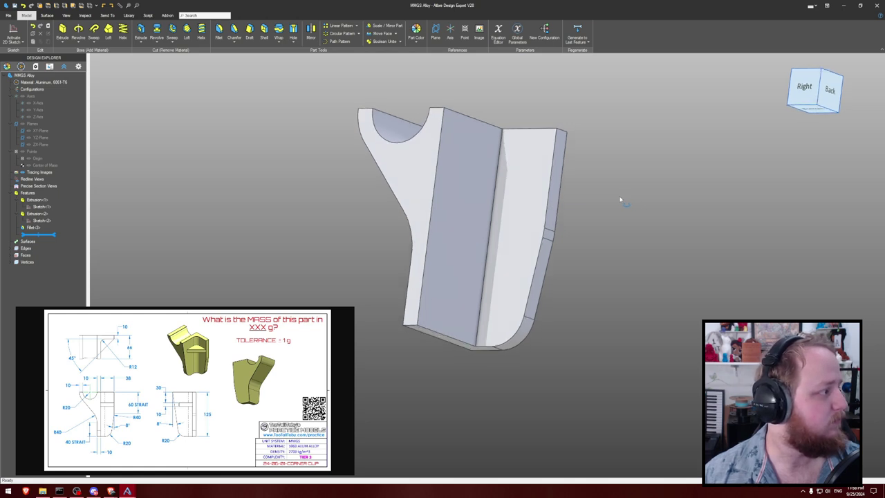
middle_drag(620, 200, 608, 198)
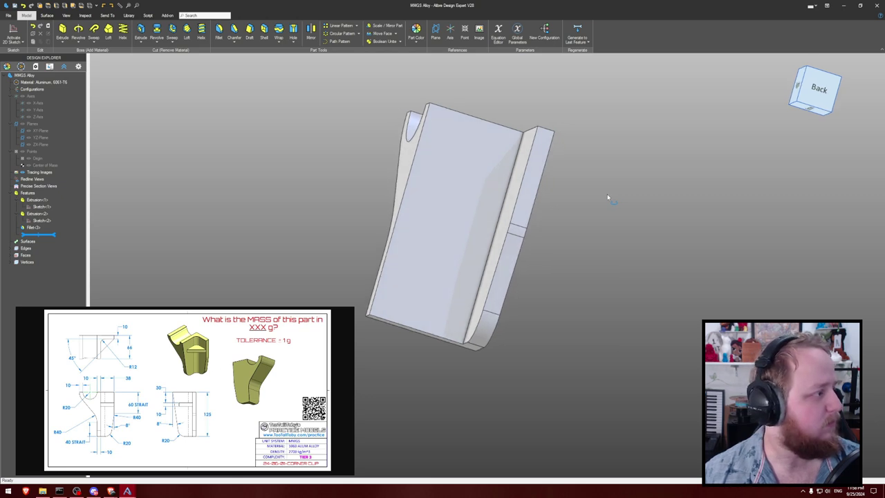
middle_drag(607, 198, 606, 199)
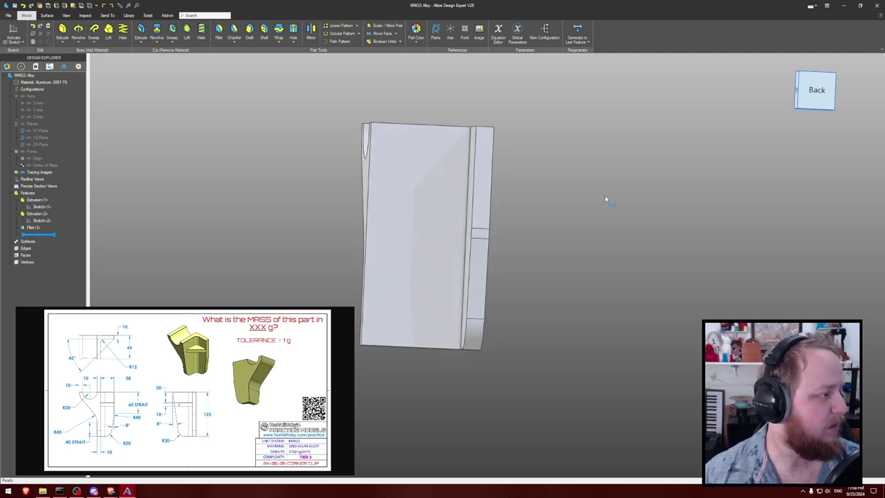
middle_drag(605, 199, 602, 199)
click(21, 28)
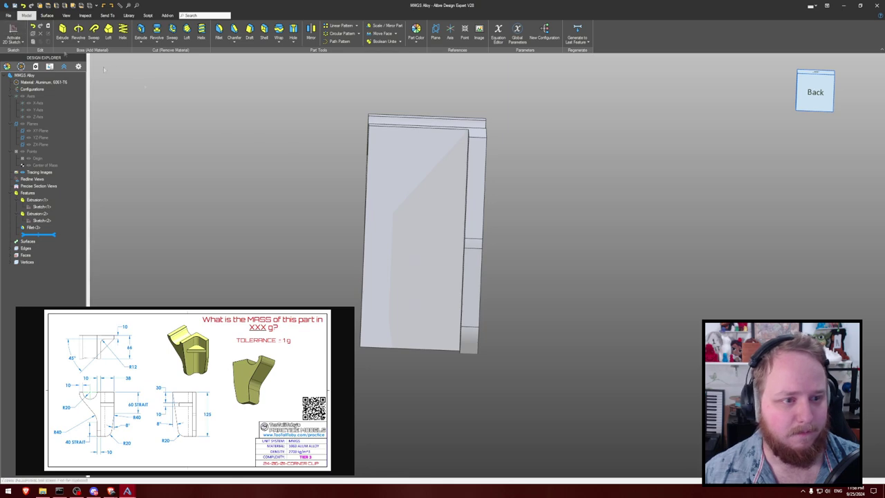
click(403, 188)
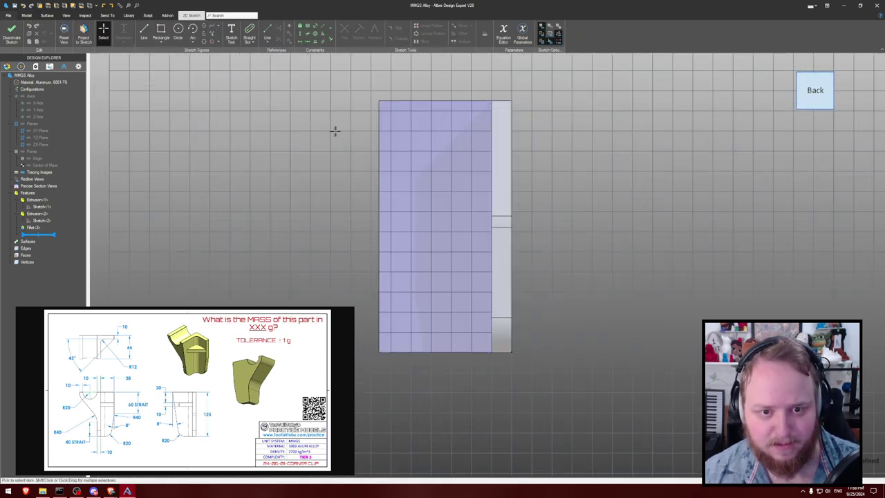
- Project the back face's upper edge as a sketch figure, maintaining its association to the source entity
key(p)
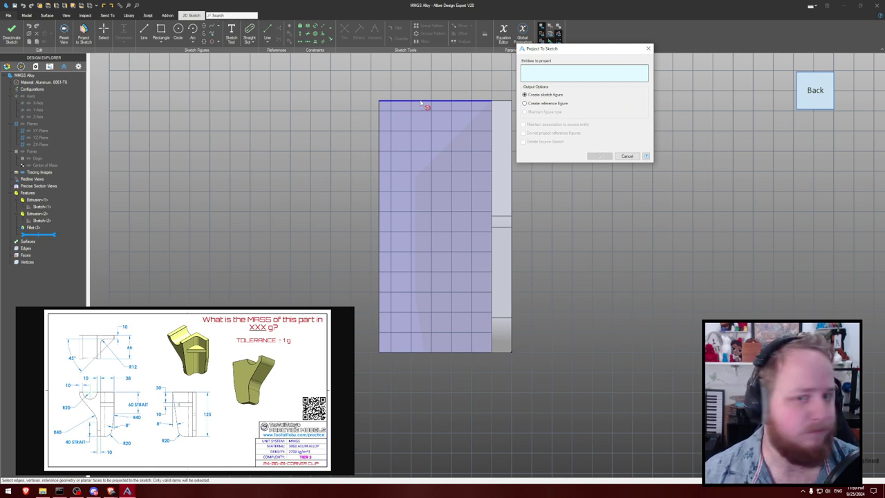
click(421, 102)
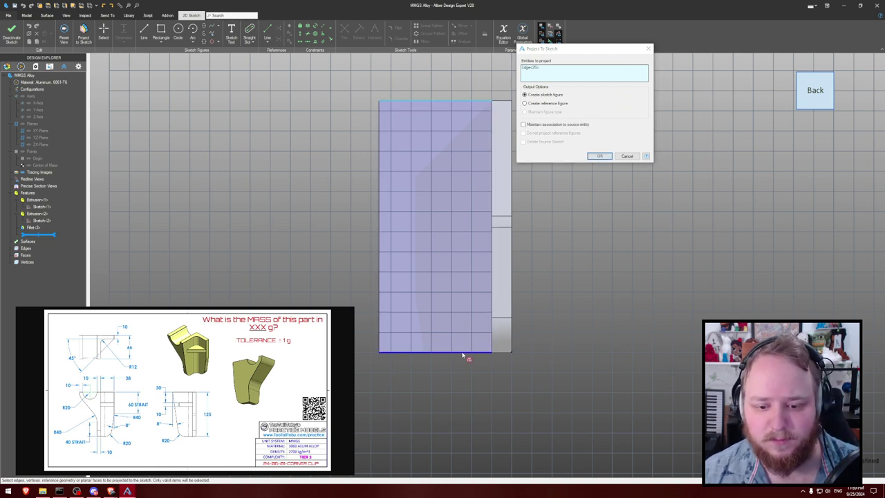
click(546, 125)
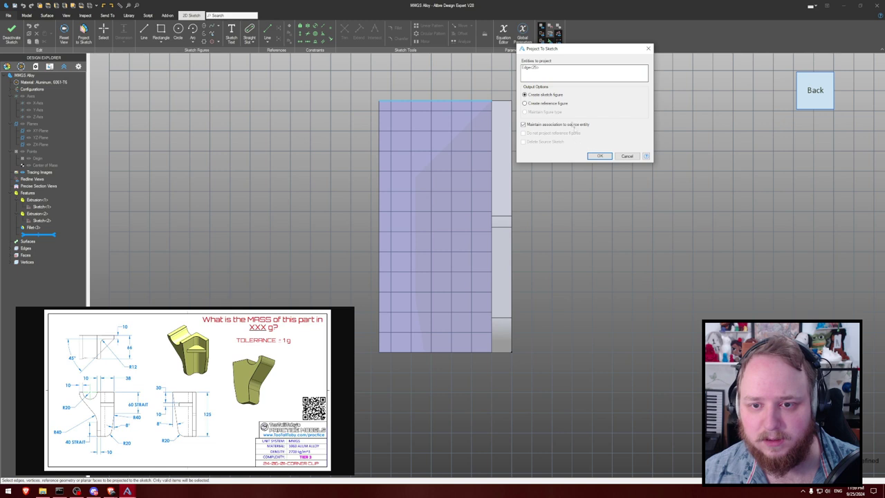
click(600, 155)
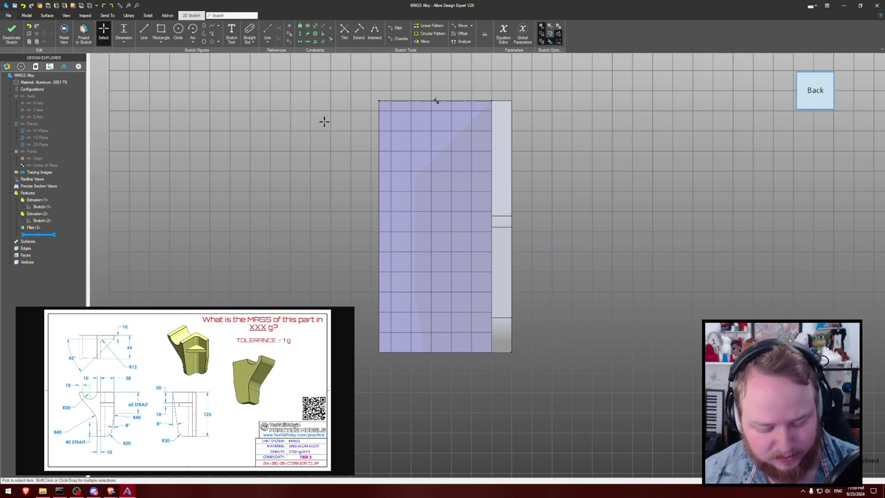
- Sketch a line slanting down and inward from the projected edge's outer end, at 8° to the face's vertical outer edge
key(l)
click(378, 101)
click(406, 260)
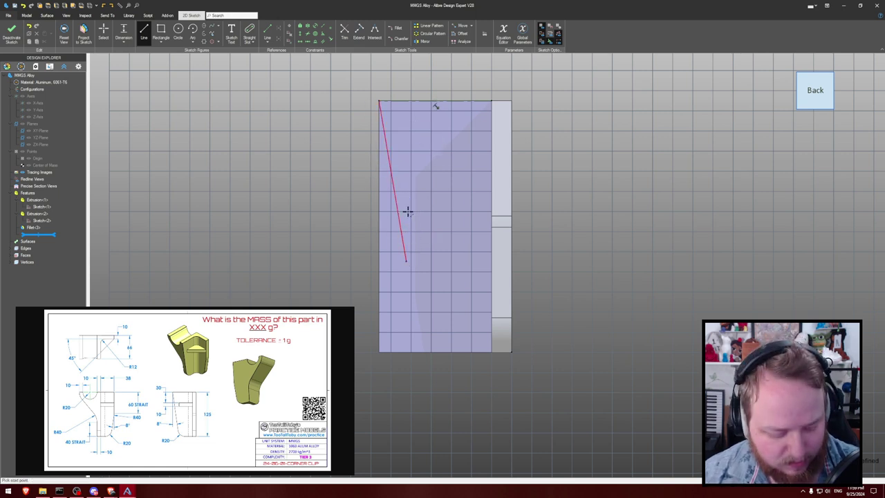
key(d)
click(397, 215)
click(380, 228)
click(390, 228)
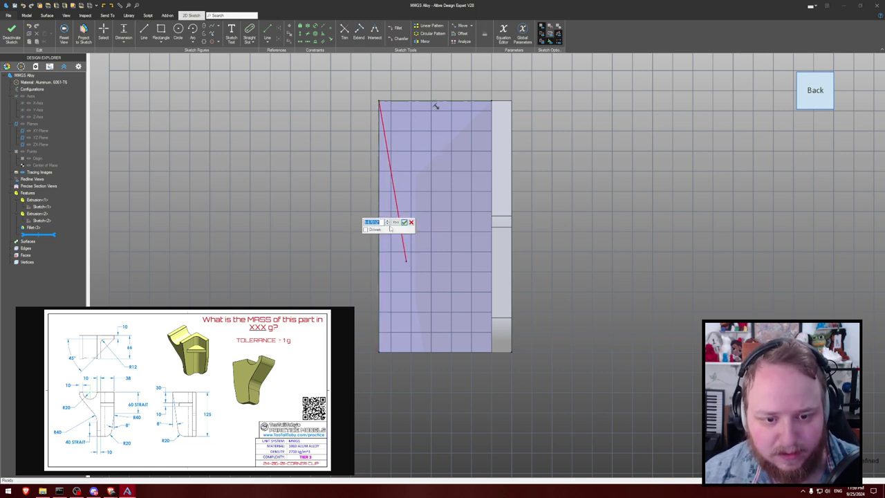
key(Return)
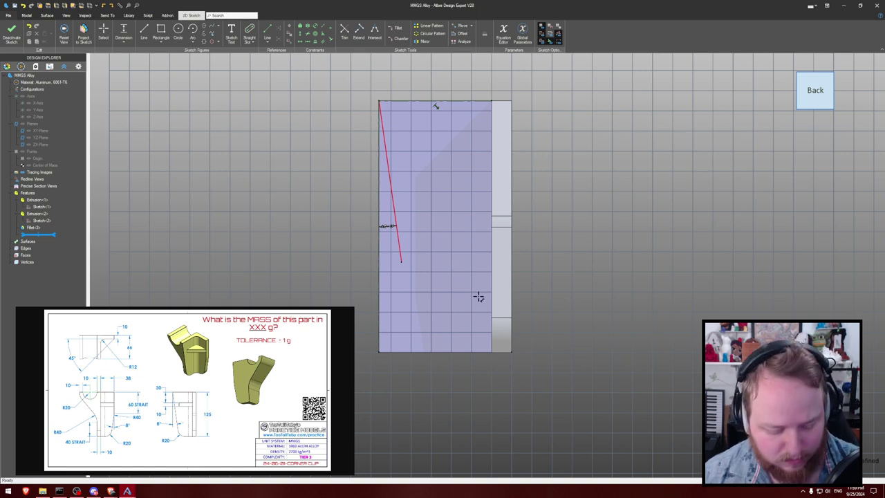
- Project the vertical edge where the back face meets the rib as an associated sketch figure
key(l)
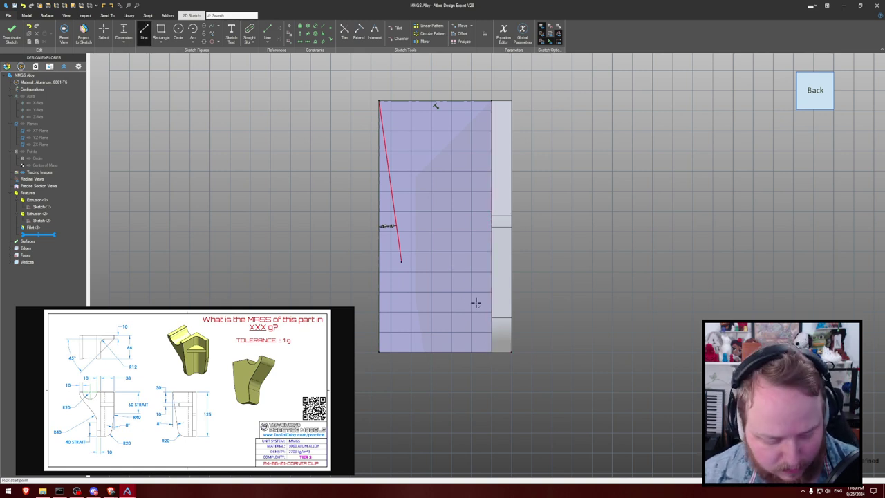
key(p)
click(492, 340)
click(546, 125)
click(599, 156)
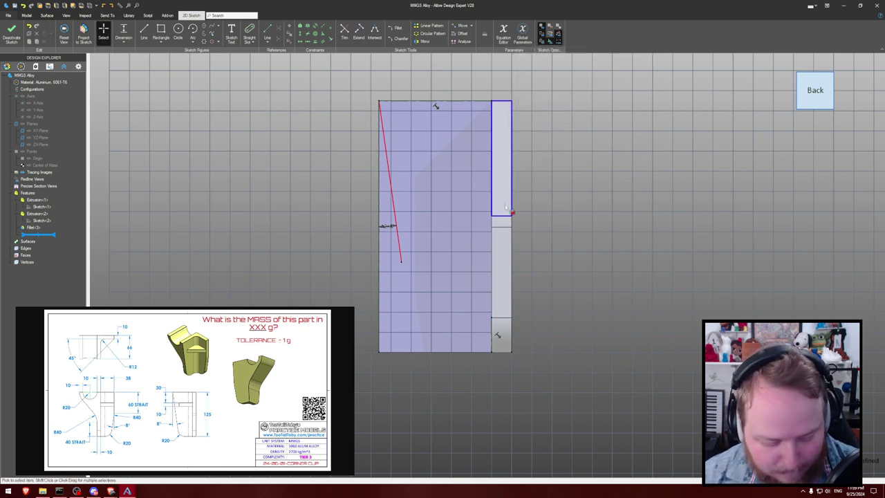
- Sketch a horizontal line along the back face's lower edge, starting from the projected rib edge's lower end
key(l)
click(492, 352)
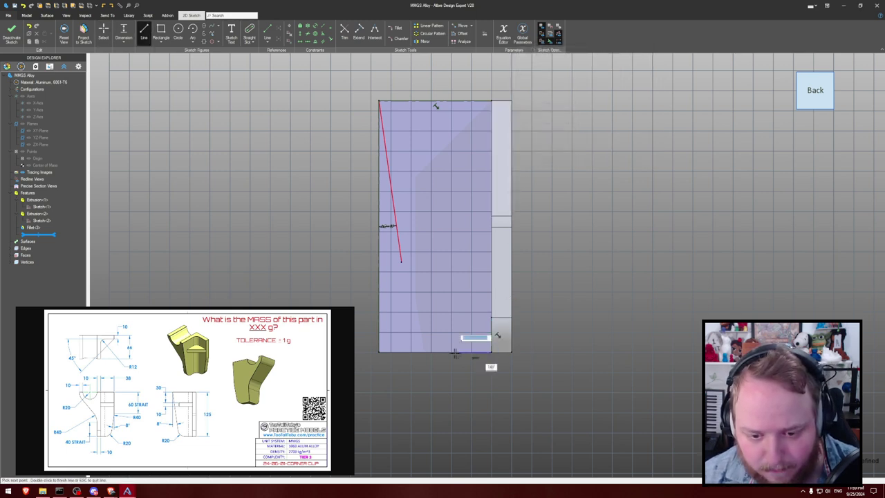
click(430, 352)
key(Escape)
- Make the slanted line's lower endpoint coincident with the free end of the horizontal bottom line
key(shift+c)
click(401, 262)
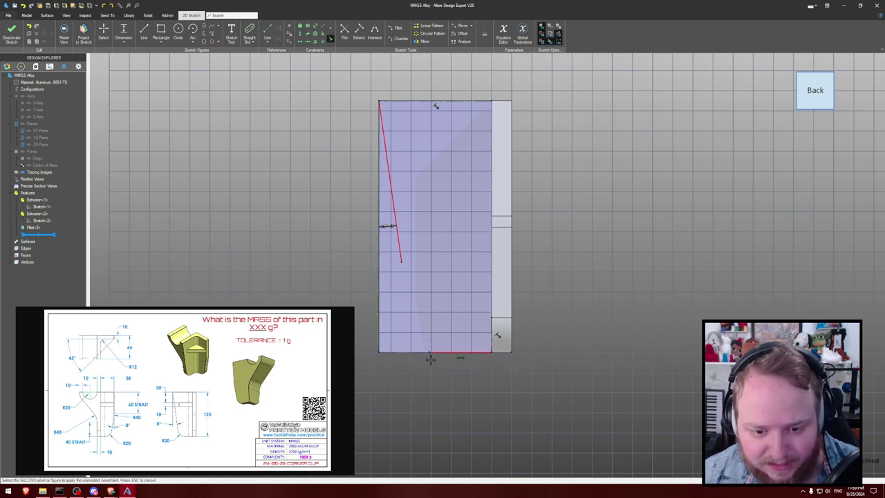
click(430, 353)
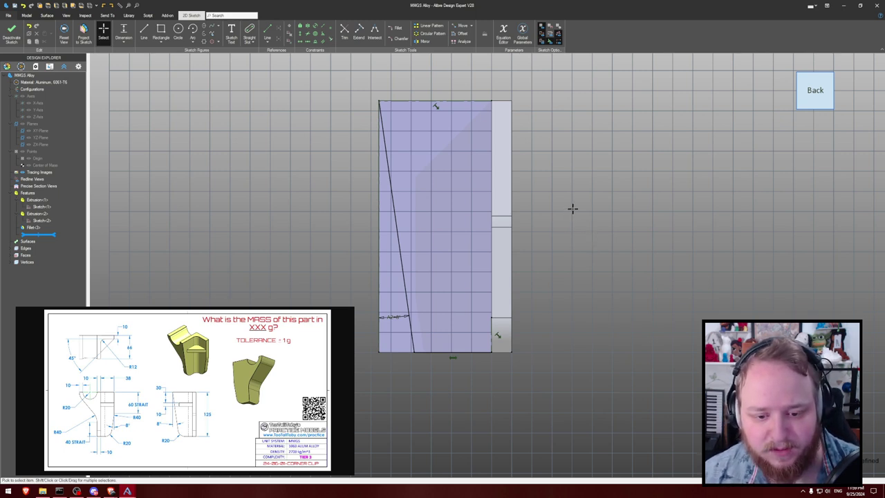
middle_drag(279, 129, 287, 133)
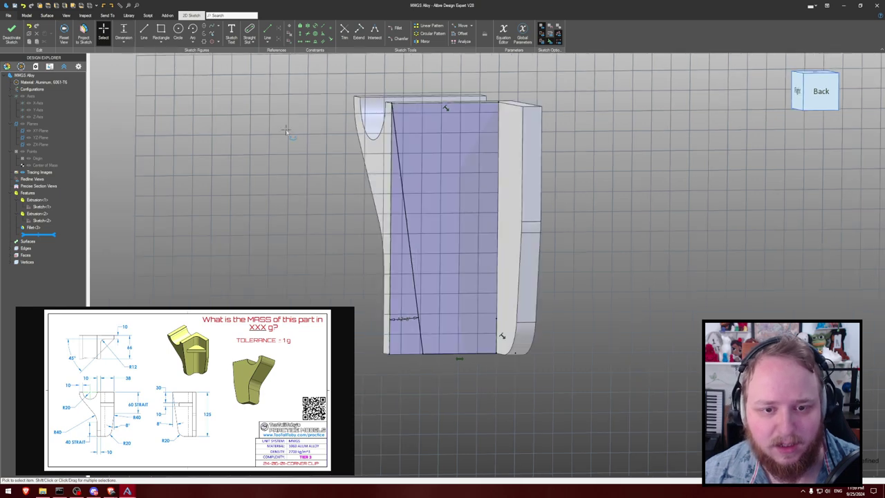
- Set up a thin extruded cut from the 8° tapered sketch on the back face with a 20 mm side 1 wall thickness
click(143, 43)
click(149, 62)
middle_drag(266, 97, 302, 107)
scroll(272, 99, down, 2)
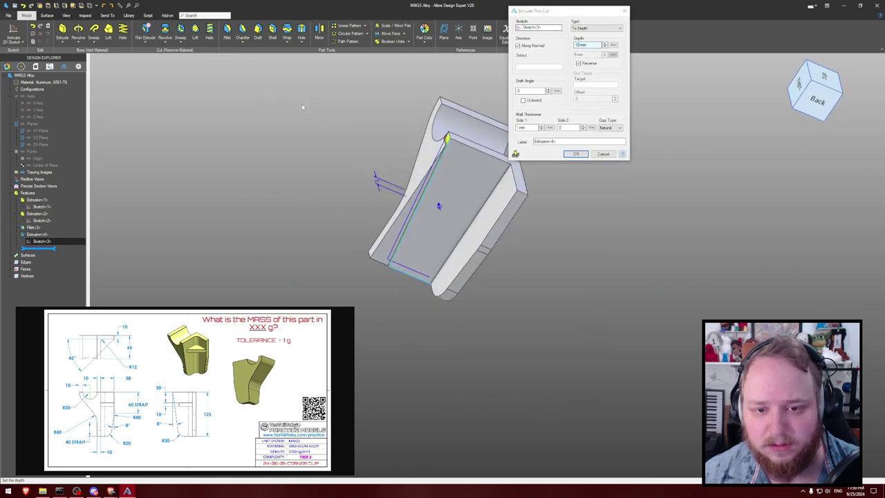
drag(533, 127, 484, 129)
text(20)
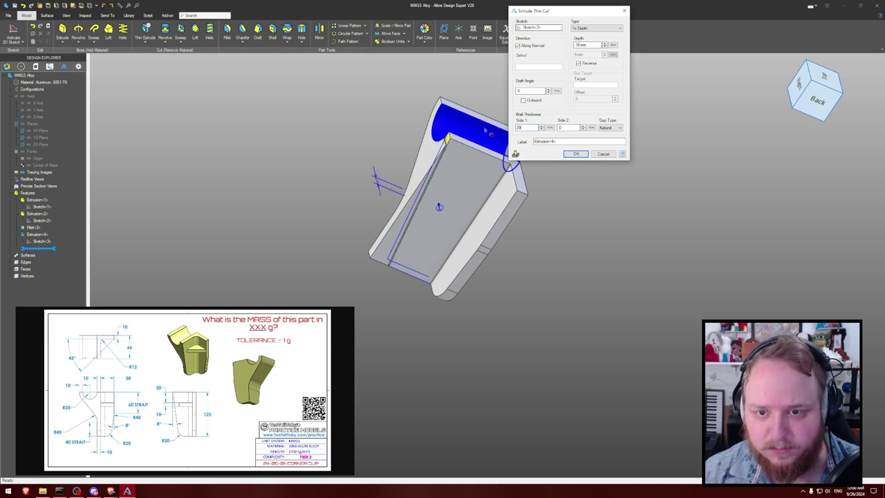
- Try depths of 20 mm and 100 mm for the thin cut along the tapered edge
double_click(594, 44)
drag(592, 45, 550, 50)
text(-30)
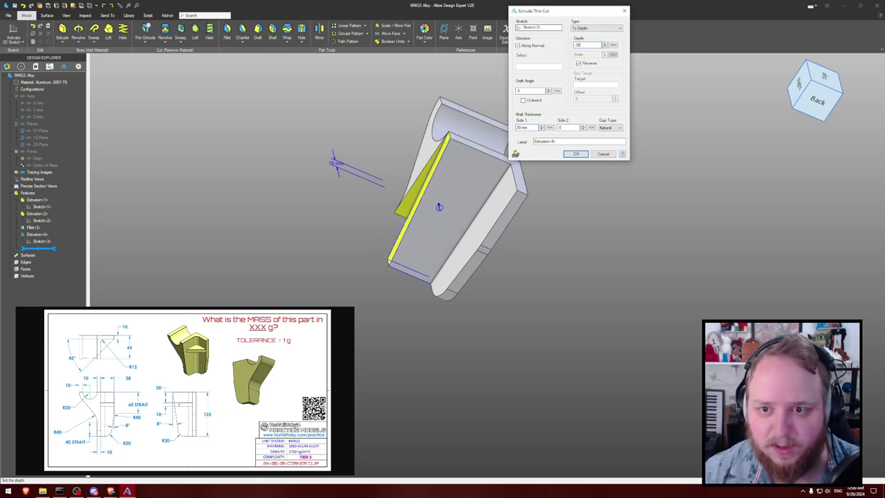
click(586, 141)
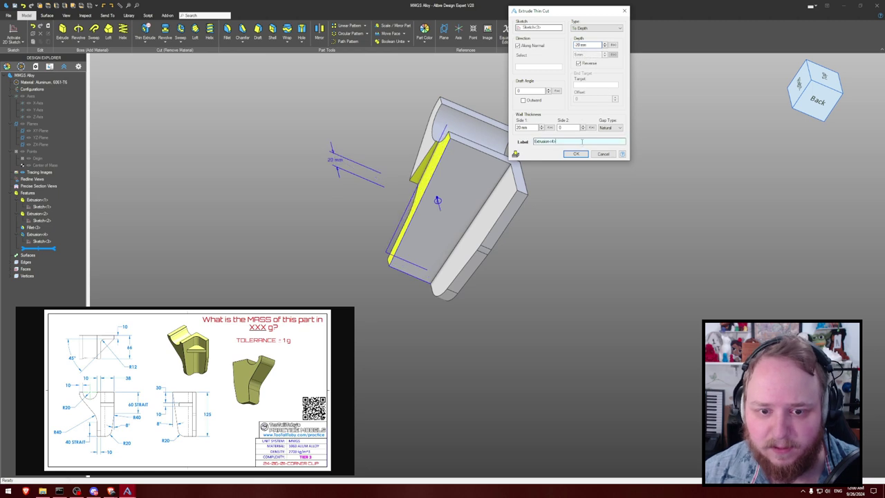
drag(592, 45, 529, 49)
text(100)
click(570, 141)
- Set the thin cut's extent to Through All and apply it to taper the outer edge
click(586, 28)
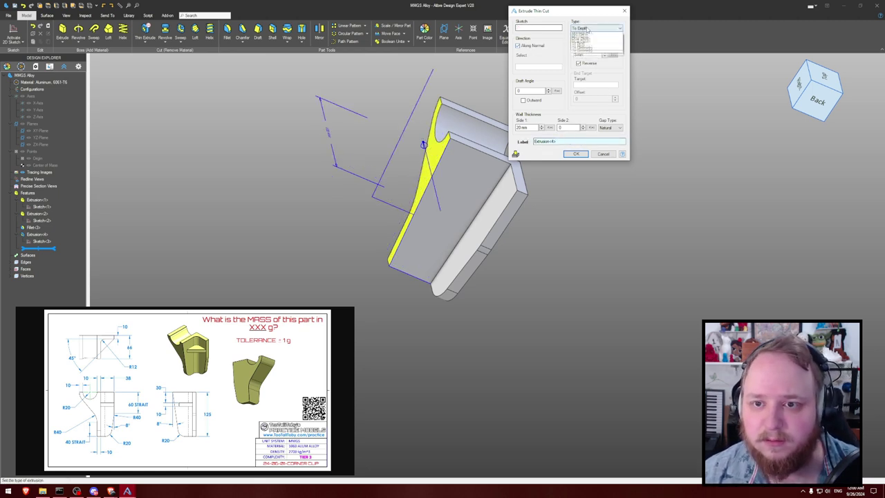
click(586, 37)
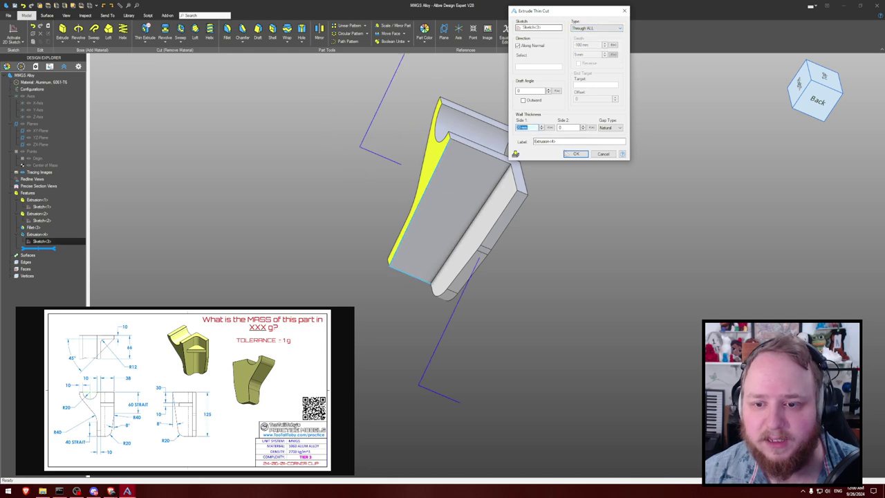
click(574, 153)
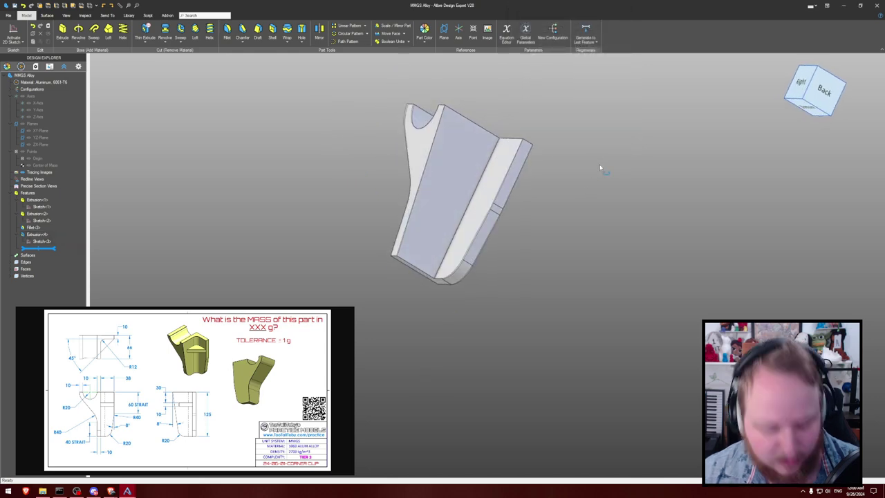
- Fillet the lower outer corner edge of the tapered back wall with a 20 mm radius
middle_drag(599, 166, 539, 203)
key(f)
click(412, 259)
drag(683, 149, 624, 158)
text(20)
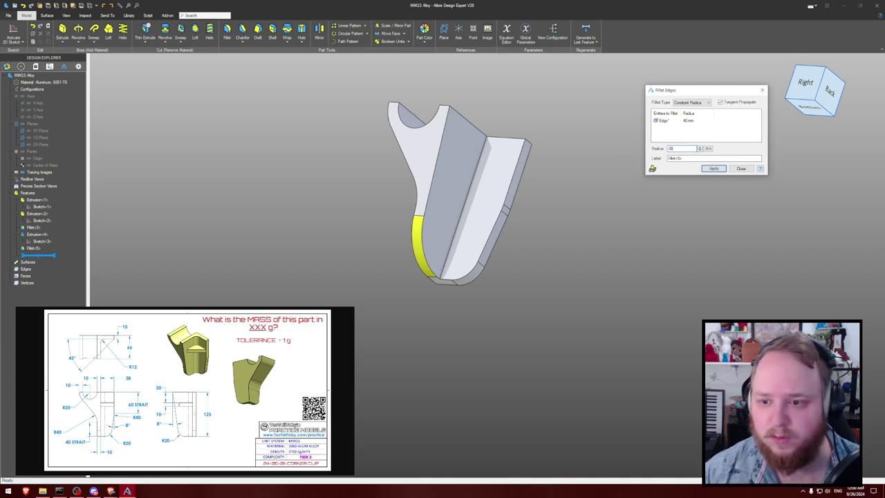
key(Return)
mouse_move(610, 160)
middle_down()
mouse_move(593, 157)
mouse_move(626, 184)
mouse_move(643, 166)
mouse_move(643, 180)
mouse_move(540, 161)
mouse_move(606, 155)
middle_up()
key(Escape)
key(Escape)
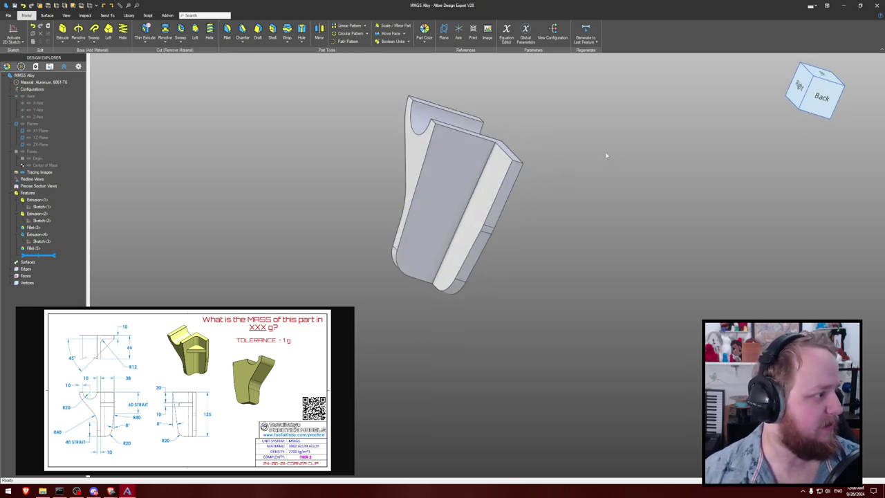
- Insert a reference plane offset 30 mm downward from the top face of the hooked lip
middle_drag(607, 155, 577, 149)
click(444, 29)
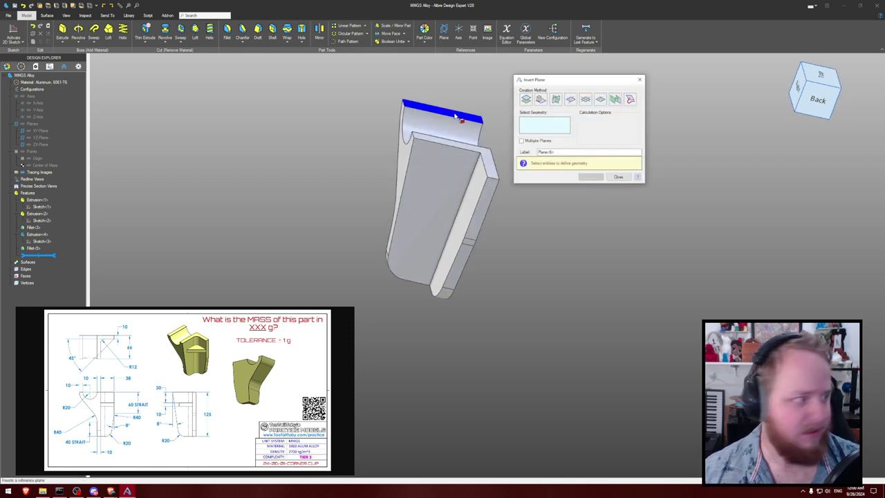
click(456, 116)
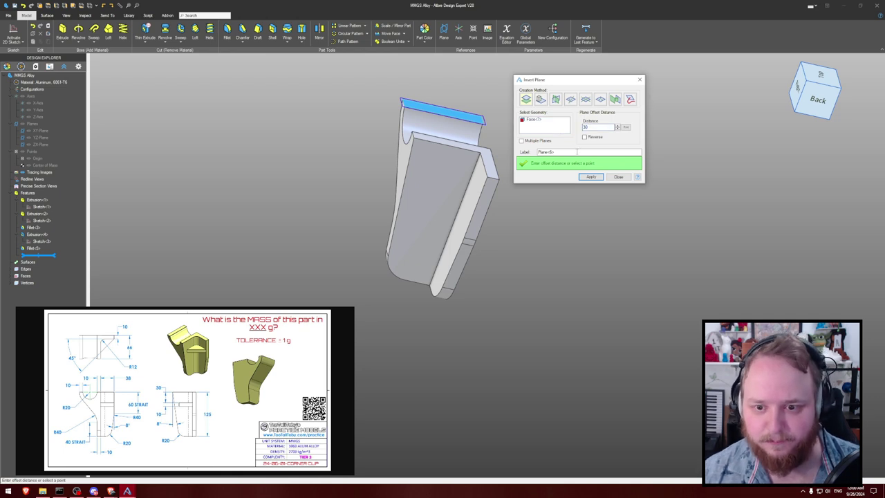
click(593, 177)
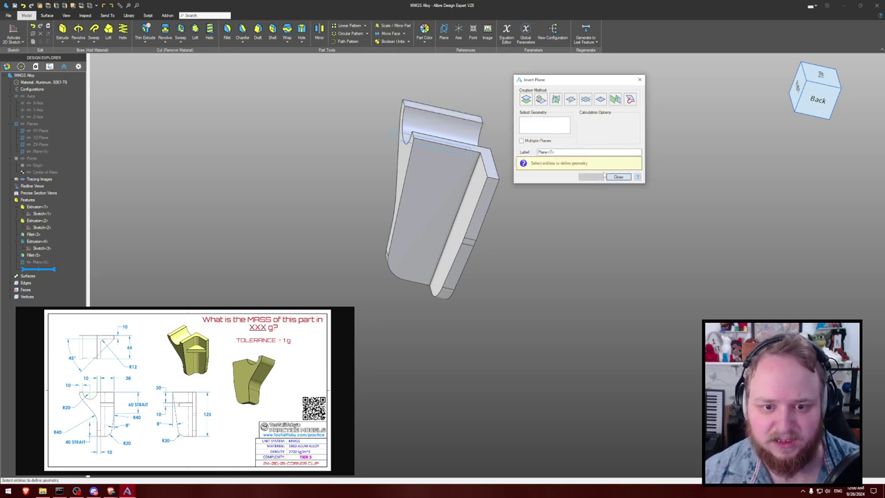
middle_drag(704, 188, 716, 173)
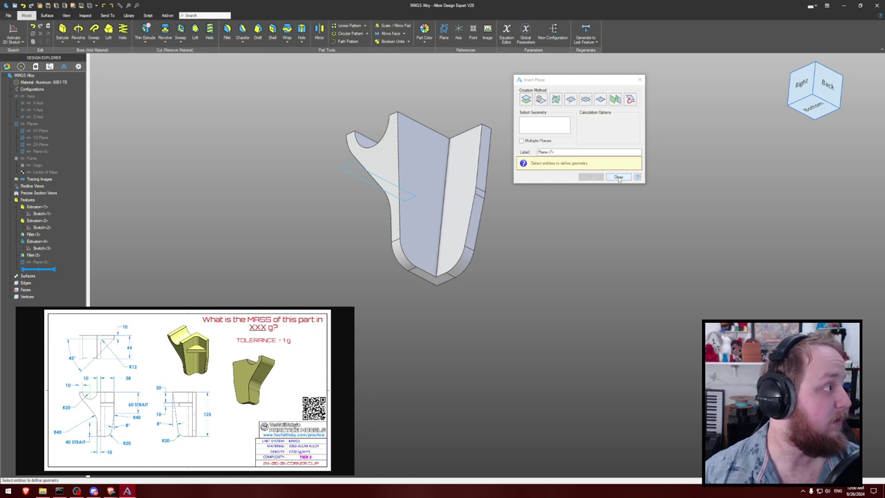
middle_drag(559, 220, 496, 204)
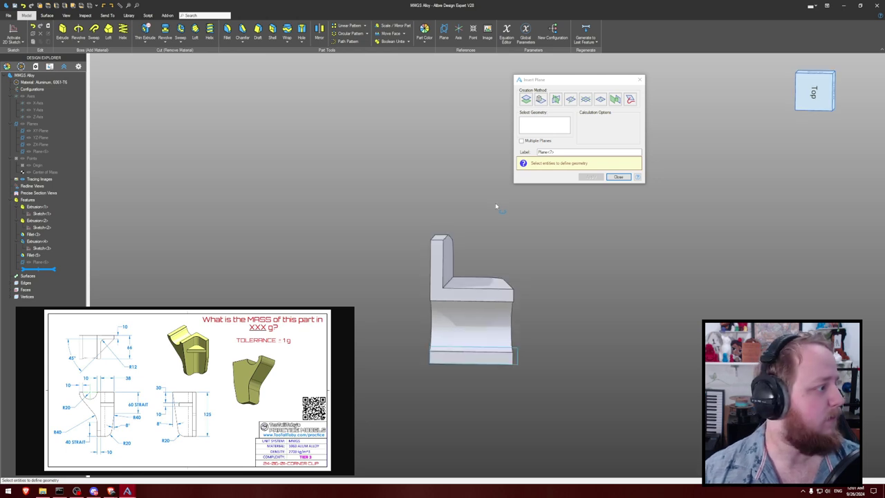
middle_drag(496, 204, 495, 205)
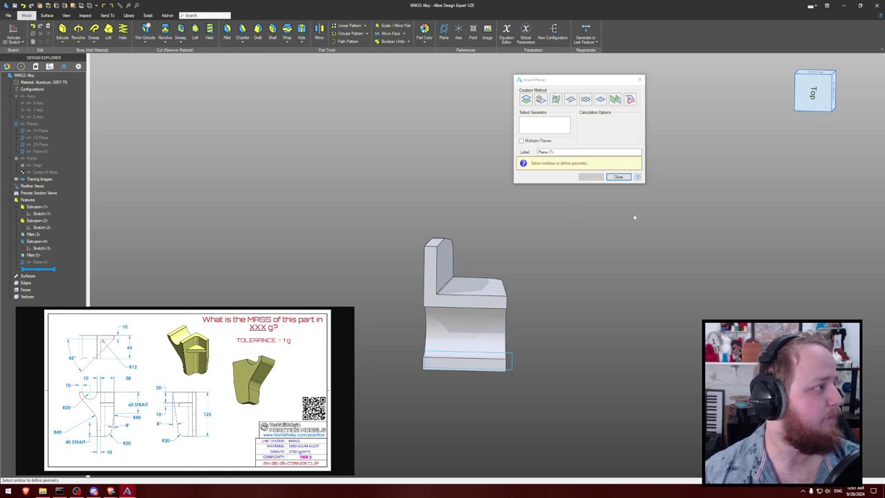
click(618, 177)
click(13, 31)
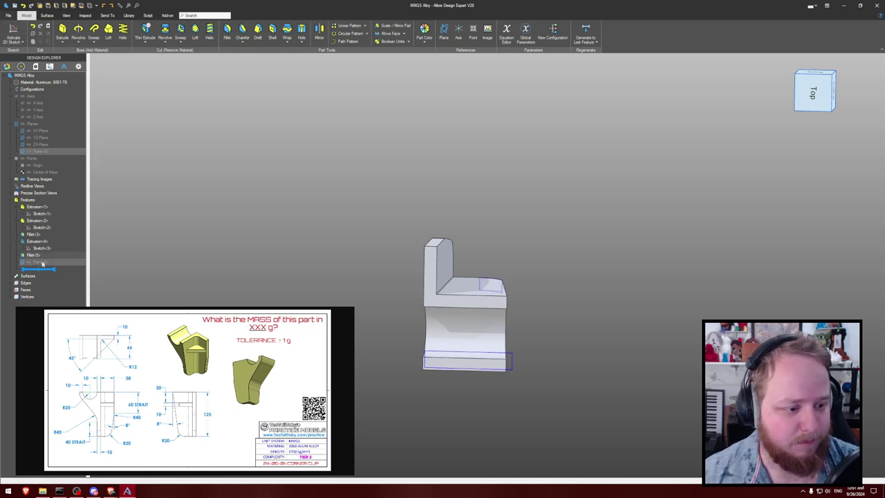
scroll(440, 143, down, 2)
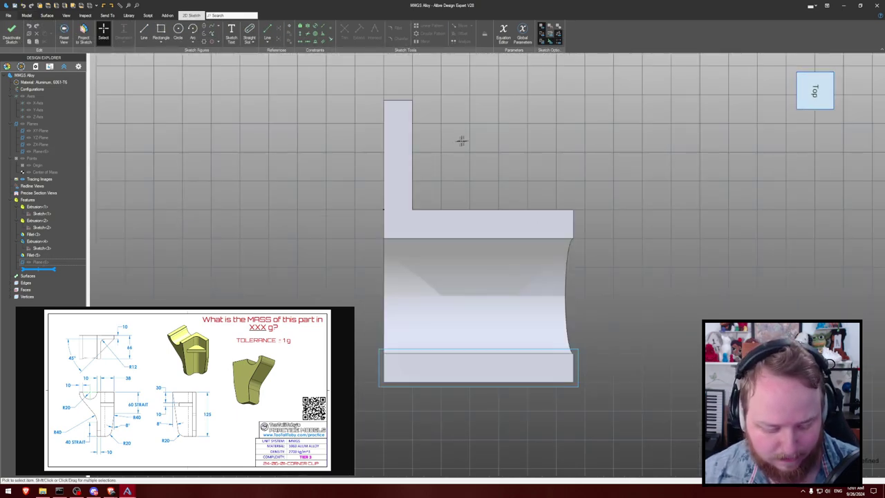
middle_drag(499, 137, 432, 165)
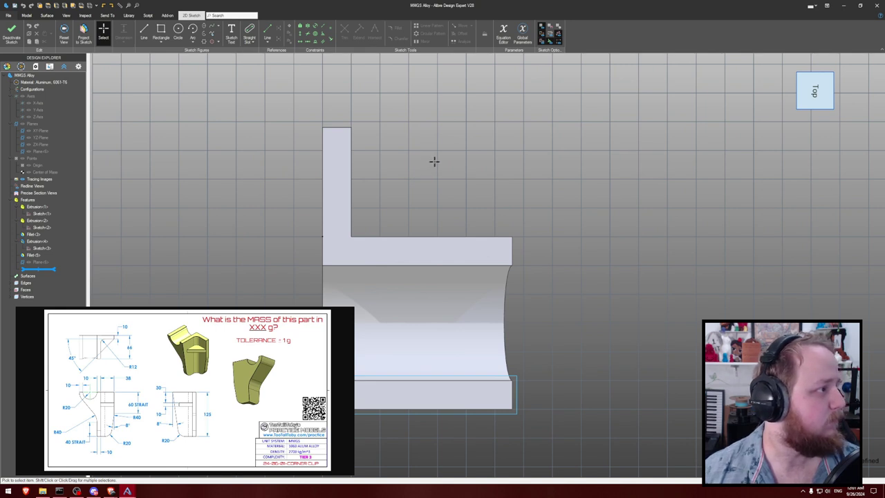
click(11, 33)
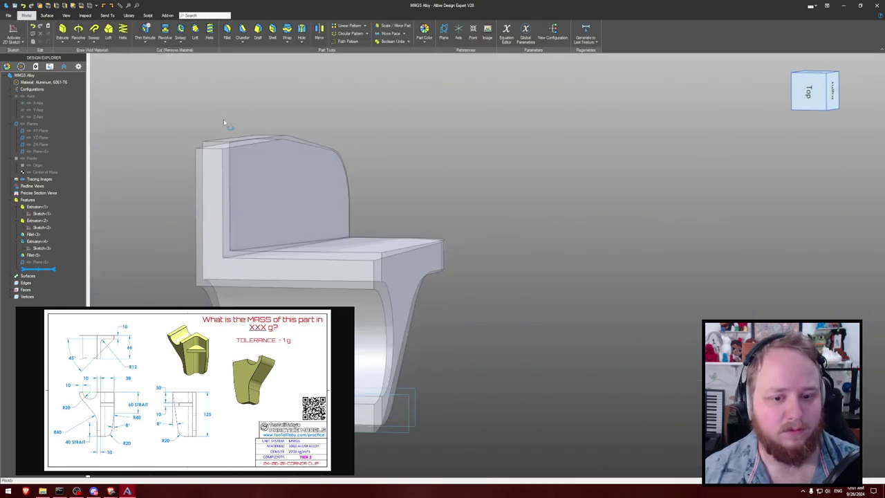
- Fillet the inside corner edge where the upright rib meets the back face with a 20 mm radius
click(227, 32)
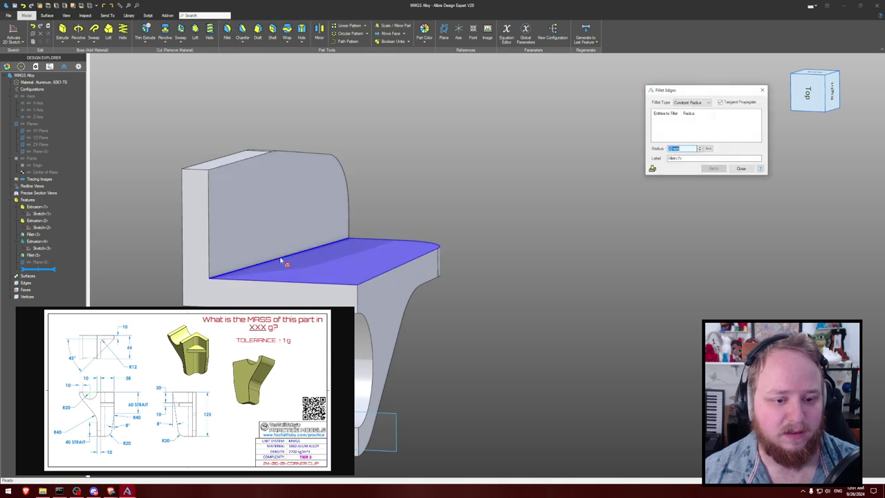
click(281, 260)
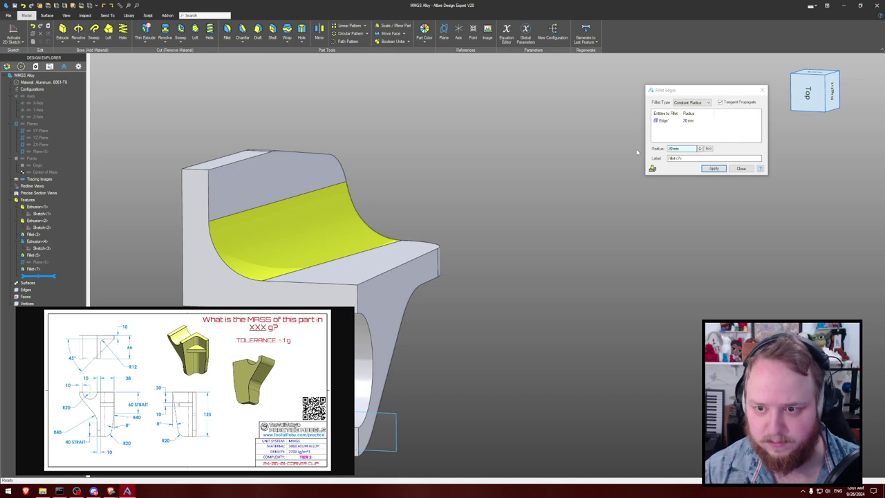
click(712, 169)
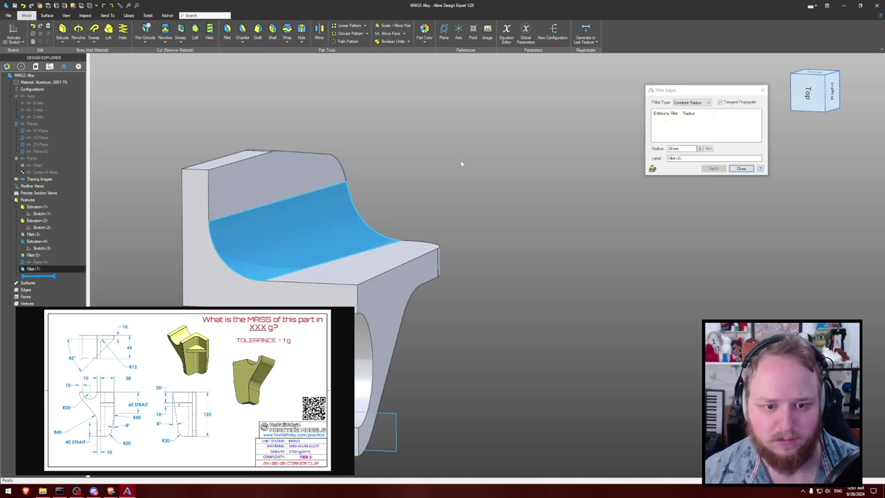
click(738, 168)
click(201, 111)
middle_drag(201, 111, 203, 113)
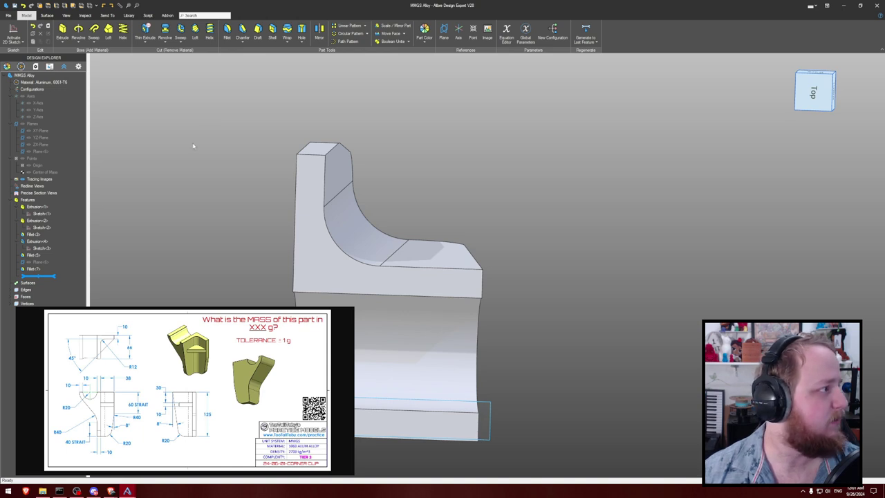
- Set the radius of the inside corner fillet between the rib and back face to 12 mm
right_click(51, 269)
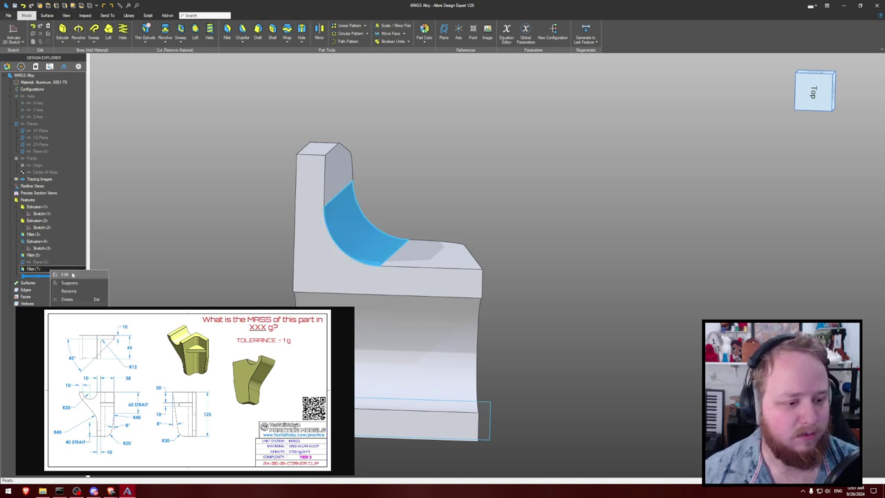
click(65, 275)
text(12)
key(Return)
click(546, 174)
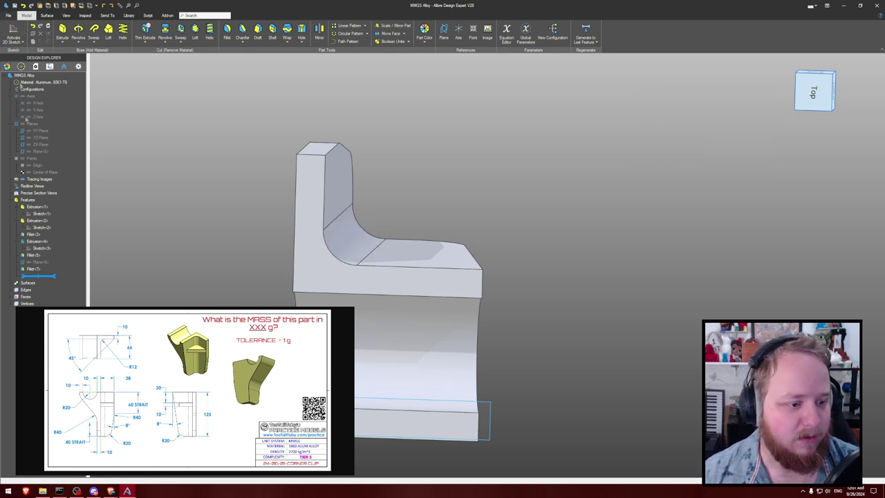
- Start a sketch on the offset plane and project the rib's inner edge and the inside fillet arc as sketch figures
middle_drag(399, 162, 405, 157)
click(38, 261)
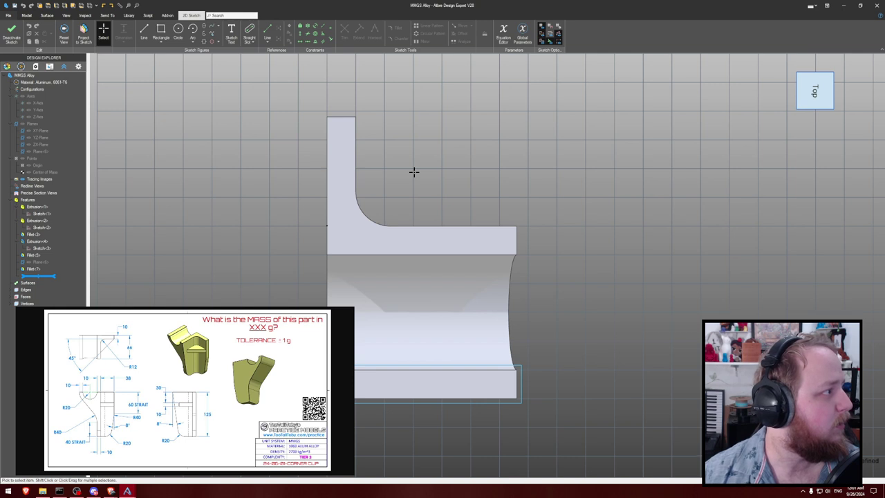
key(p)
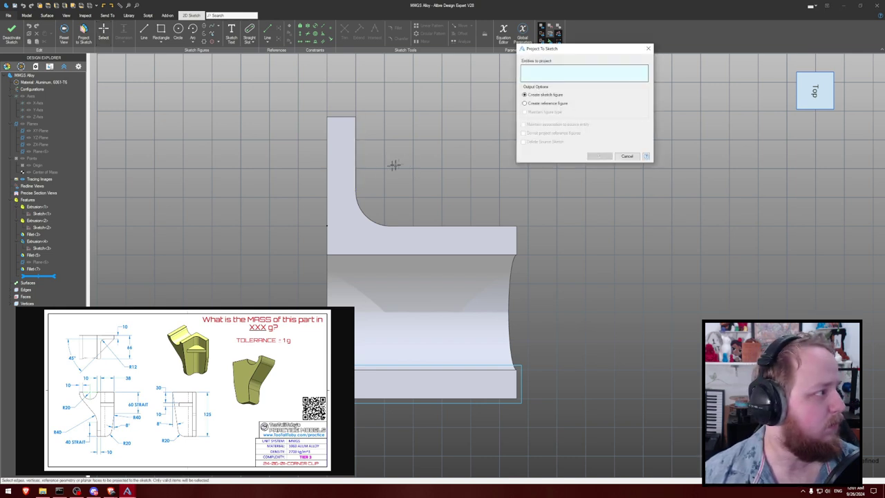
click(358, 170)
click(367, 217)
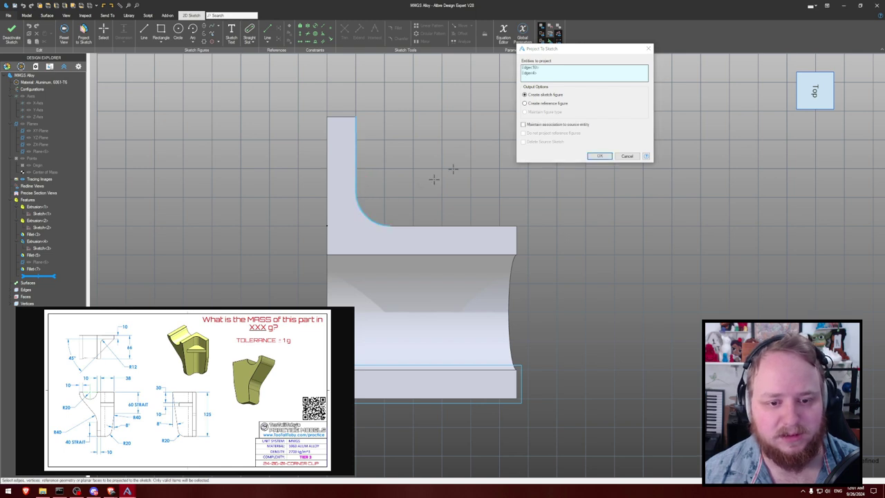
click(598, 155)
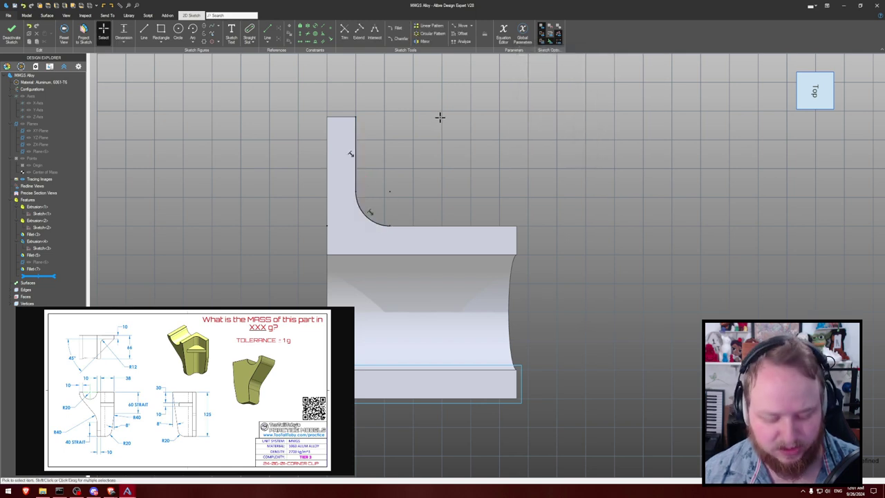
- Sketch a line along the back face from the projected arc's end, and a diagonal line closing to the rib edge's outer end
key(l)
click(453, 225)
click(356, 117)
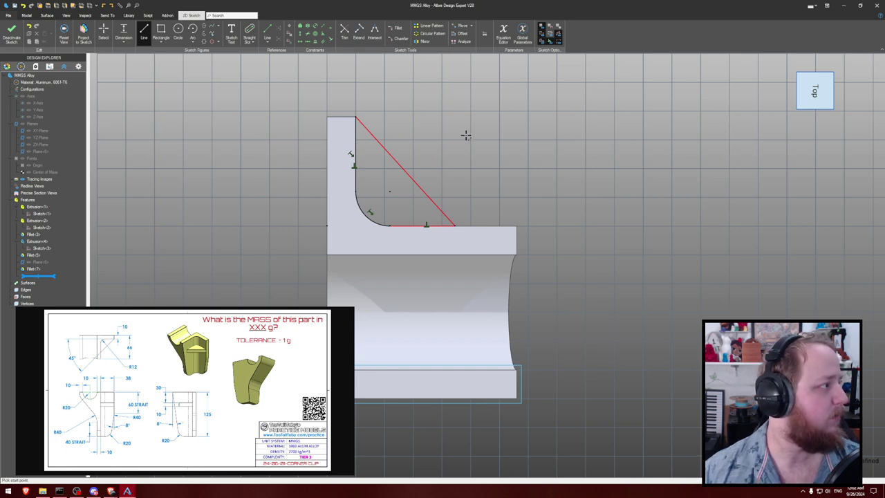
- Dimension the angle between the projected rib edge and the diagonal line to 45°
key(d)
click(355, 143)
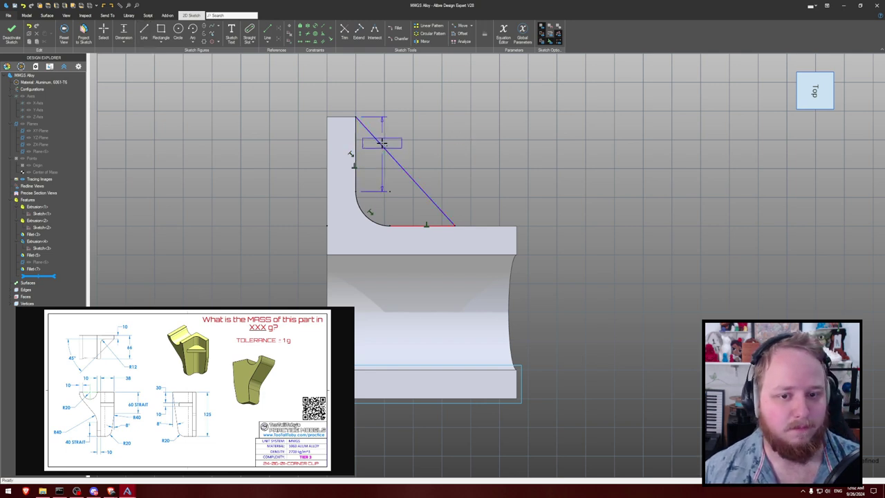
click(388, 183)
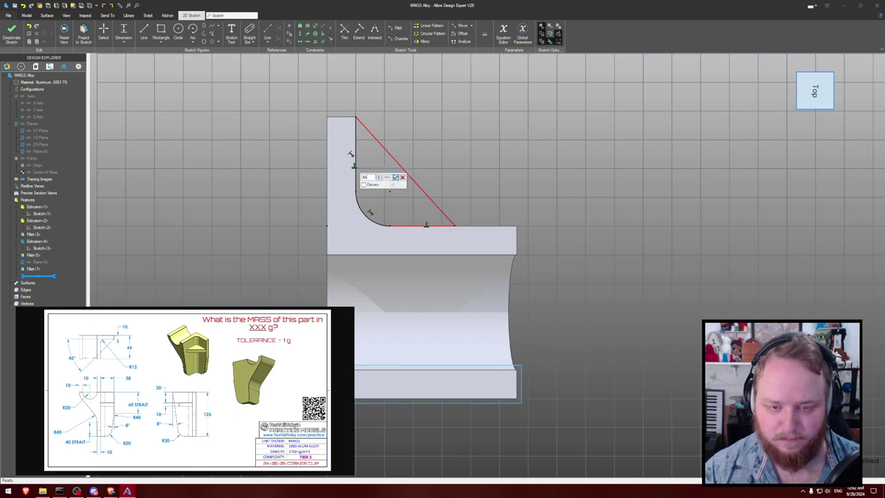
key(Return)
- Extrude the closed gusset profile 10 mm as a boss between the upright rib and the back face
key(e)
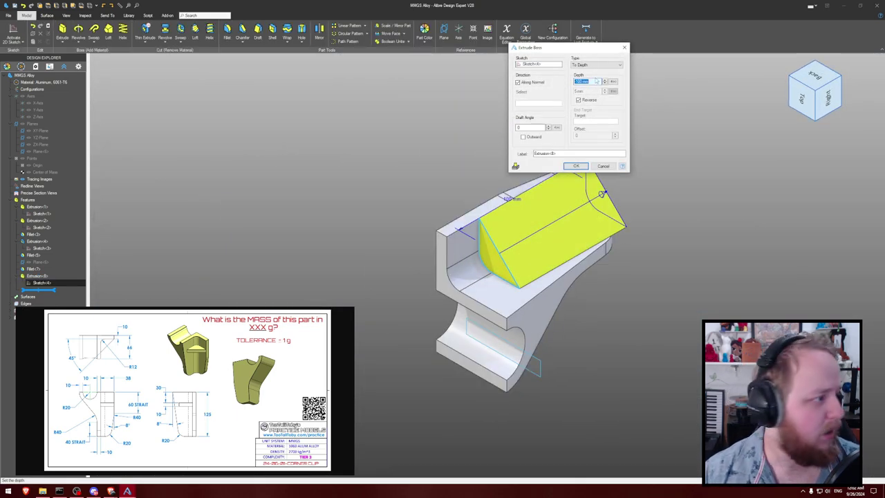
text(1)
key(Return)
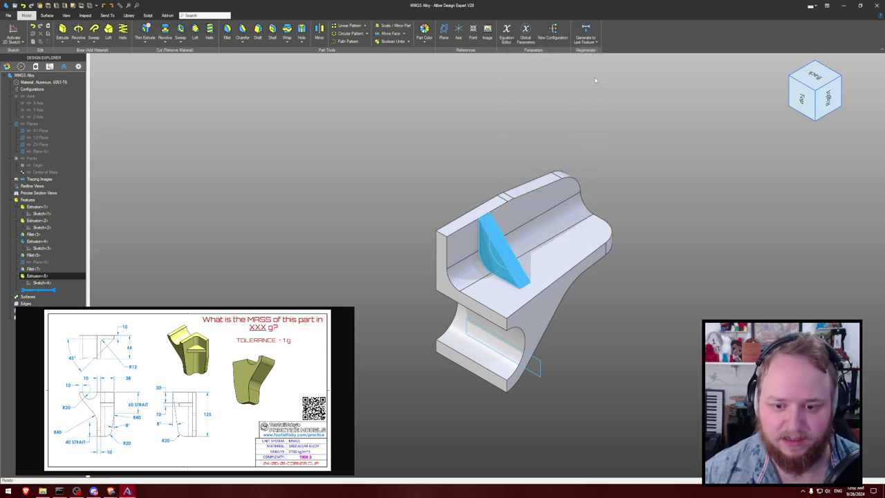
click(668, 96)
middle_drag(668, 95, 636, 106)
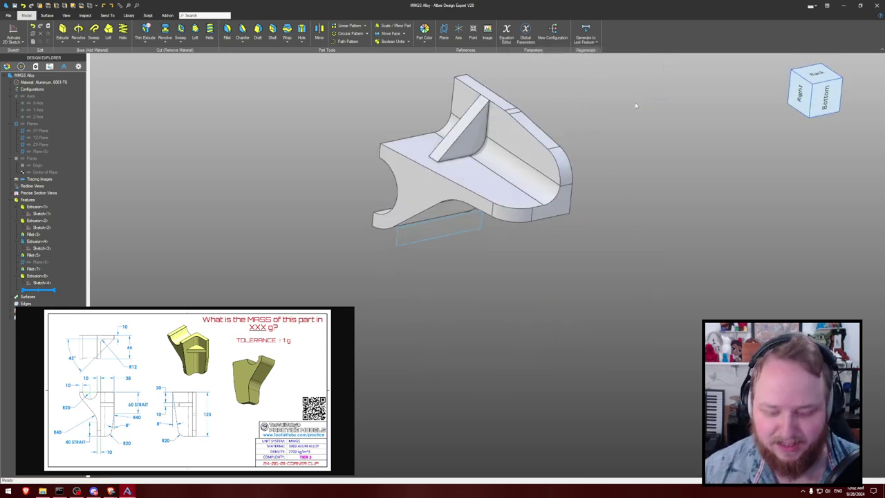
- Calculate the part's physical properties and submit 574 grams as the corner clip's mass on the practice website
key(p)
key(Return)
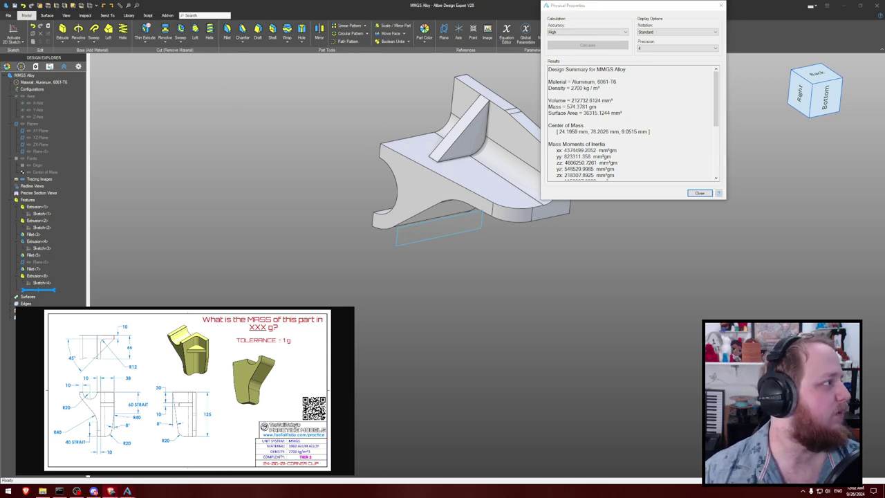
click(294, 419)
text(574)
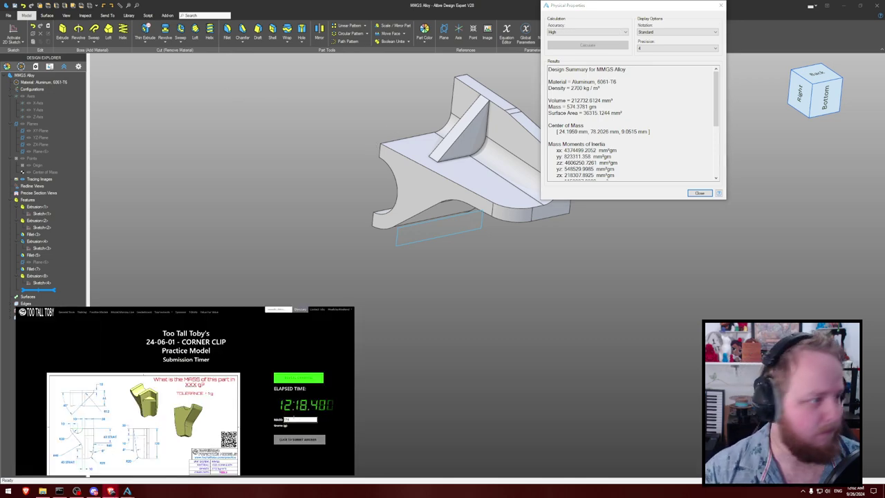
key(Return)
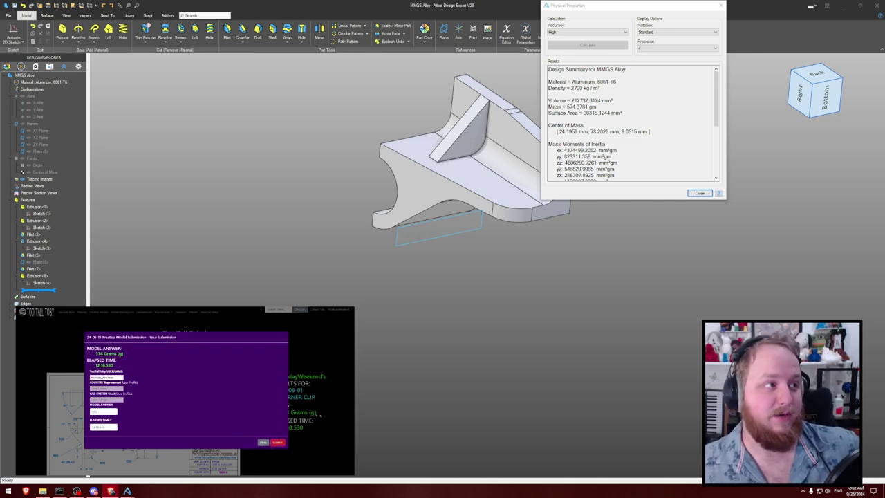
click(277, 442)
- Review the completion time statistics for the submitted corner clip and close the physical properties report
scroll(255, 429, down, 5)
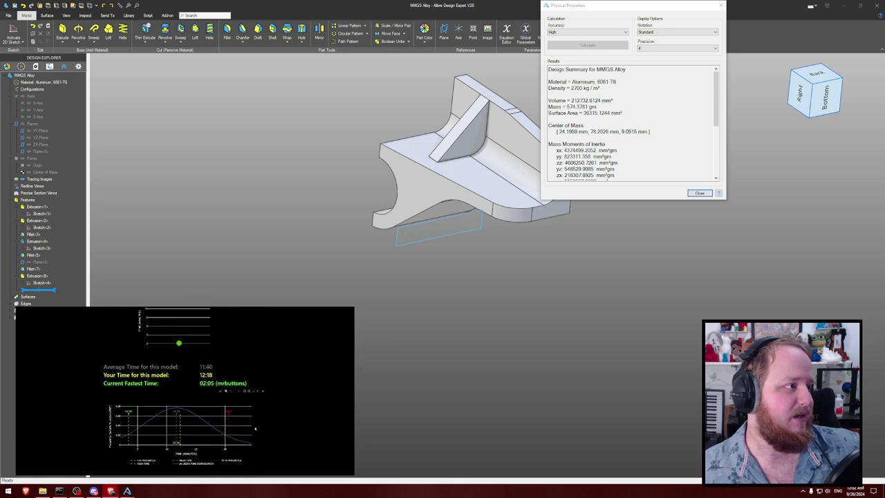
scroll(255, 429, up, 2)
scroll(255, 430, up, 2)
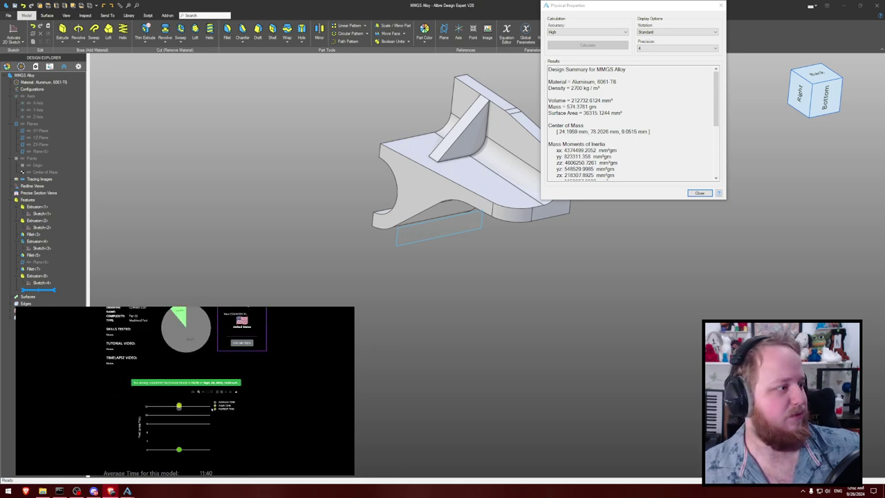
click(699, 193)
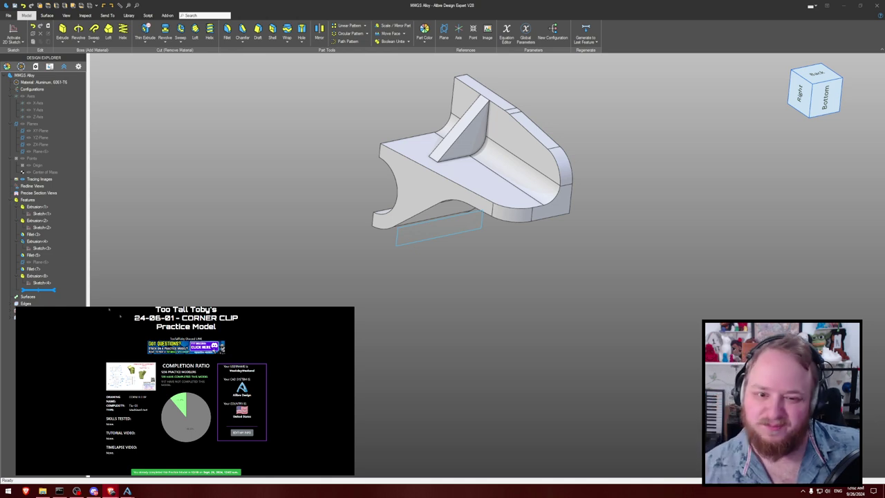
- Hide the reference geometry around the finished corner clip and inspect the part from several sides
middle_drag(267, 217, 267, 183)
middle_drag(345, 132, 299, 185)
key(ctrl+shift+r)
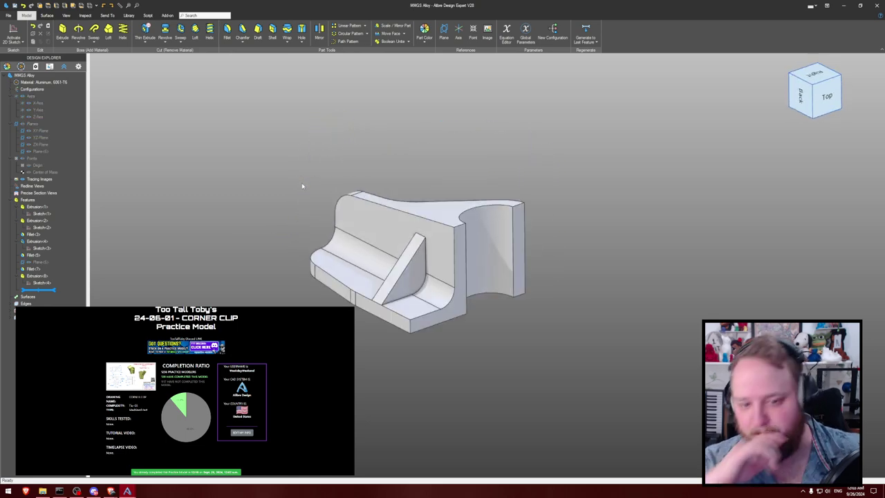
middle_drag(284, 175, 476, 155)
middle_drag(428, 155, 518, 142)
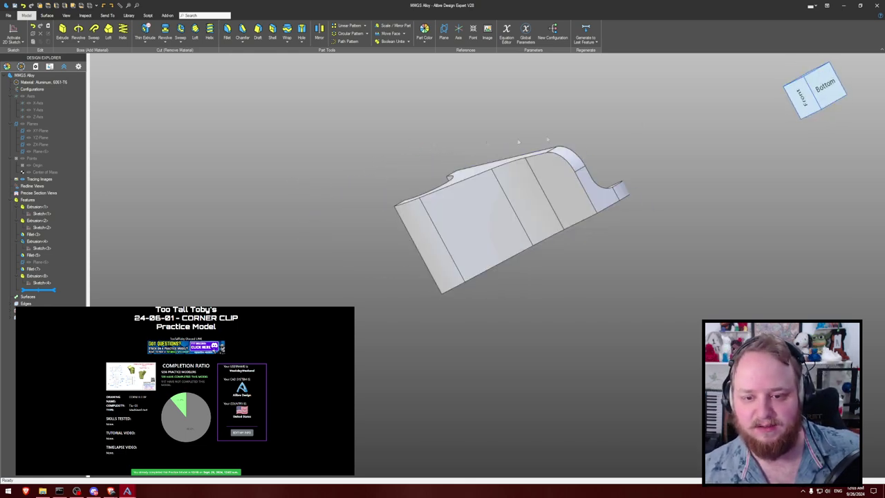
- Save a copy of the corner clip part as 240601 in the TTT challenges folder
key(ctrl+shift+s)
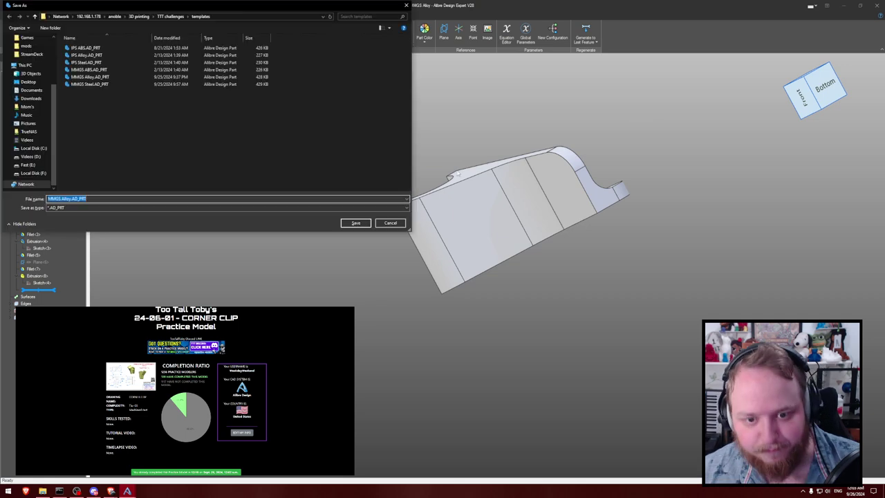
click(170, 16)
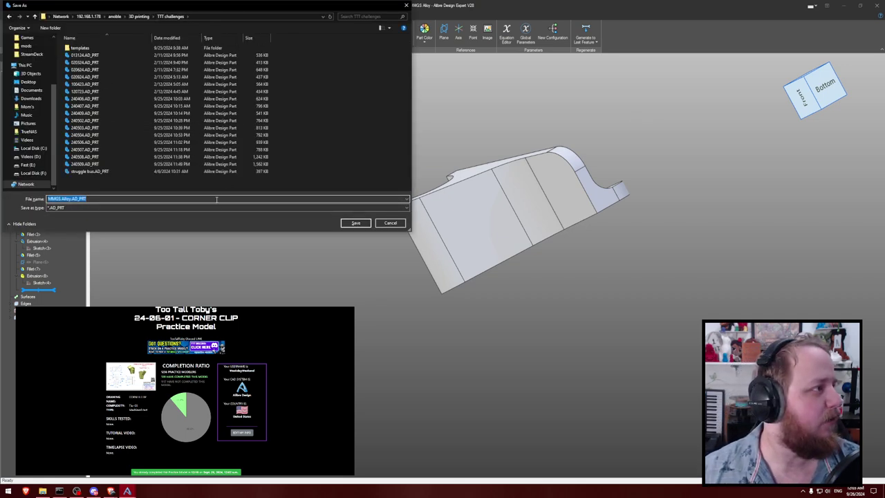
text(240601)
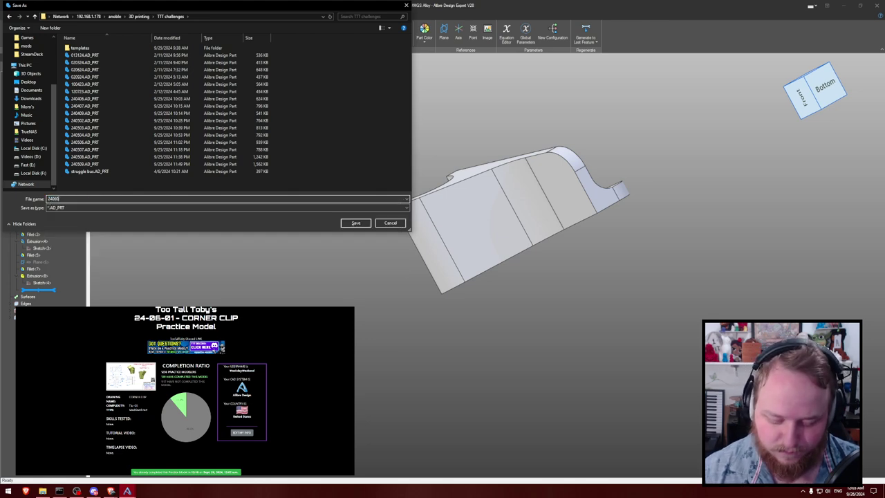
key(Return)
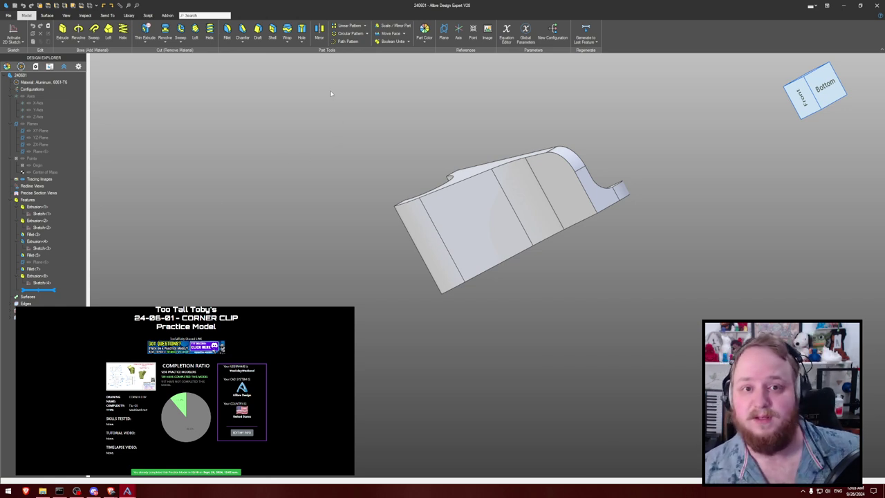
middle_drag(331, 93, 230, 188)
middle_drag(432, 125, 401, 135)
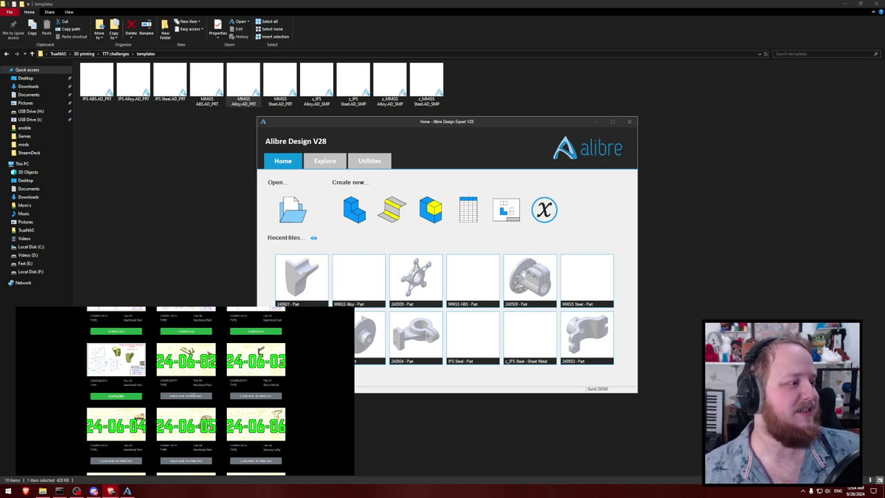
- Start the timed 24-06-02 Drag Hook practice challenge from the model list and open its reference drawing enlarged
scroll(252, 452, down, 1)
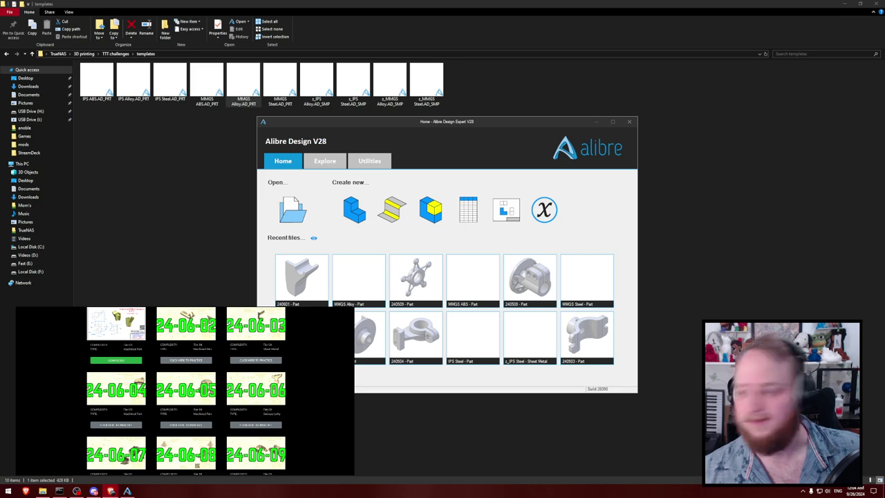
scroll(269, 411, down, 1)
scroll(269, 406, up, 1)
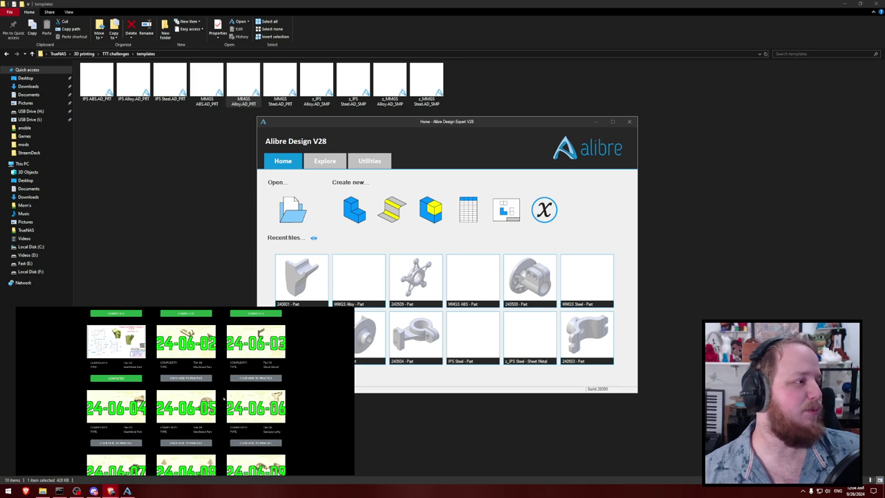
scroll(214, 397, up, 1)
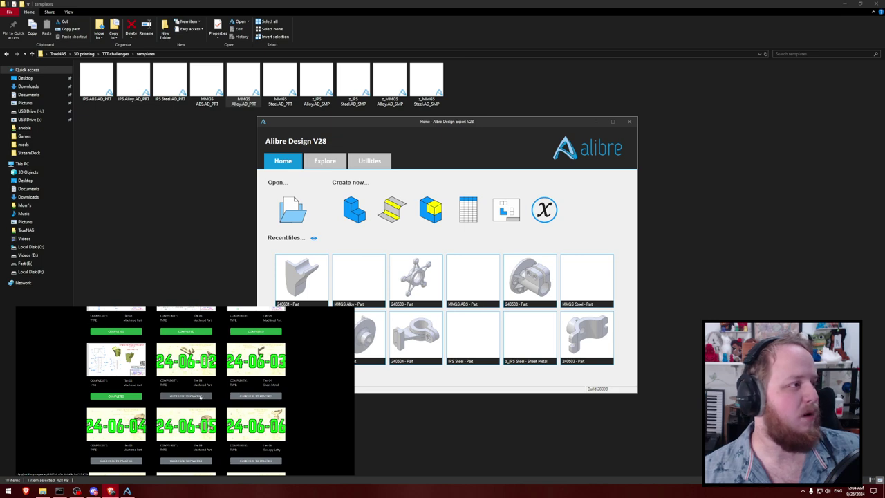
click(200, 397)
click(185, 460)
click(305, 379)
right_click(183, 401)
click(200, 405)
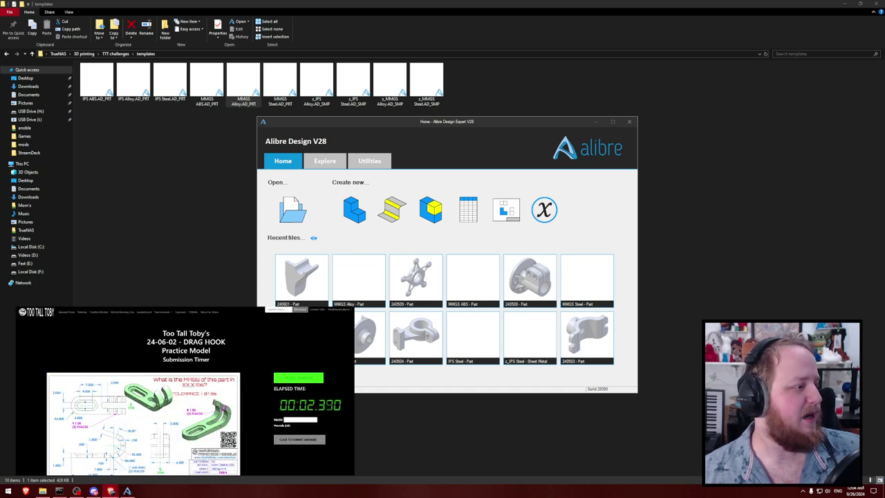
- Open the IPS Steel part template from the templates folder and show its reference planes and axes
click(107, 182)
double_click(170, 82)
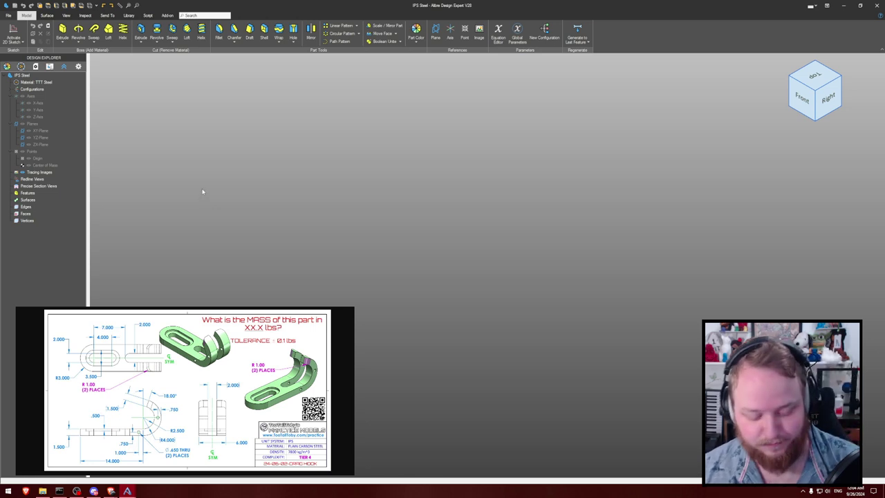
key(ctrl+shift+r)
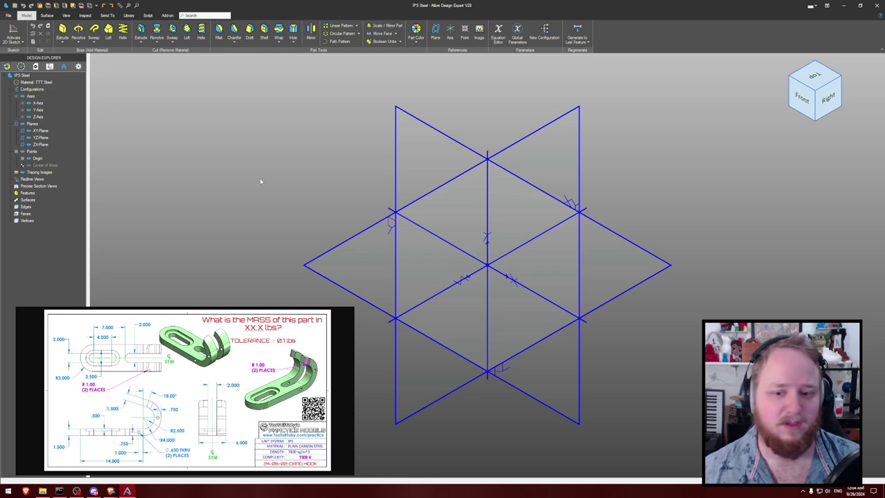
- Start a 2D sketch on the reference plane parallel to the Bottom view
middle_drag(263, 184, 269, 173)
right_drag(284, 186, 381, 172)
click(480, 166)
key(ctrl+k)
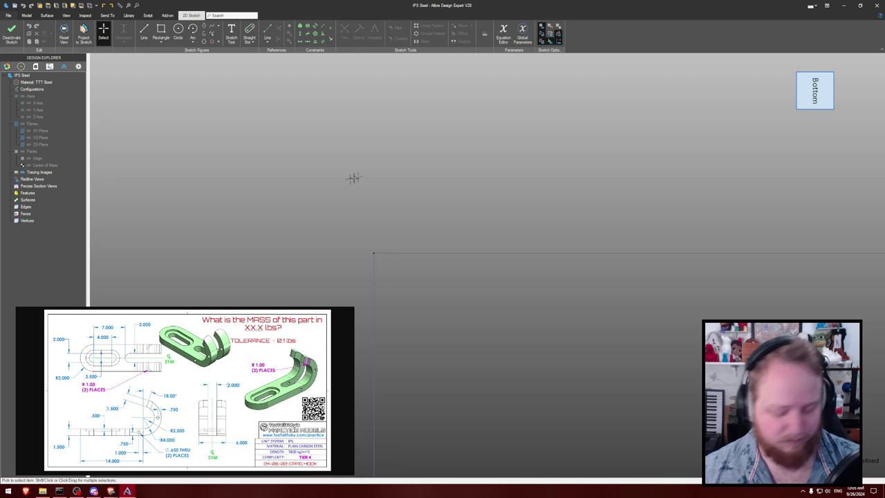
- Sketch a vertical line 1.5 in long beside the origin as the end height of the hook's base
key(l)
middle_drag(308, 251, 371, 251)
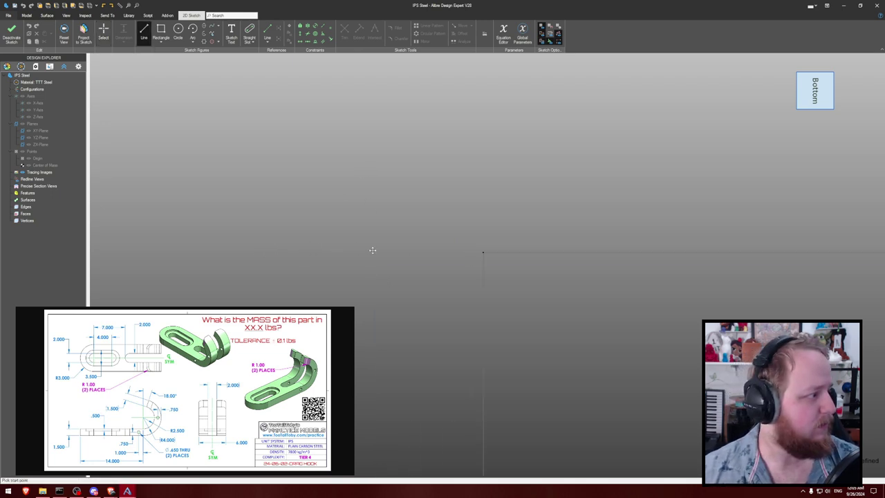
middle_drag(286, 253, 270, 266)
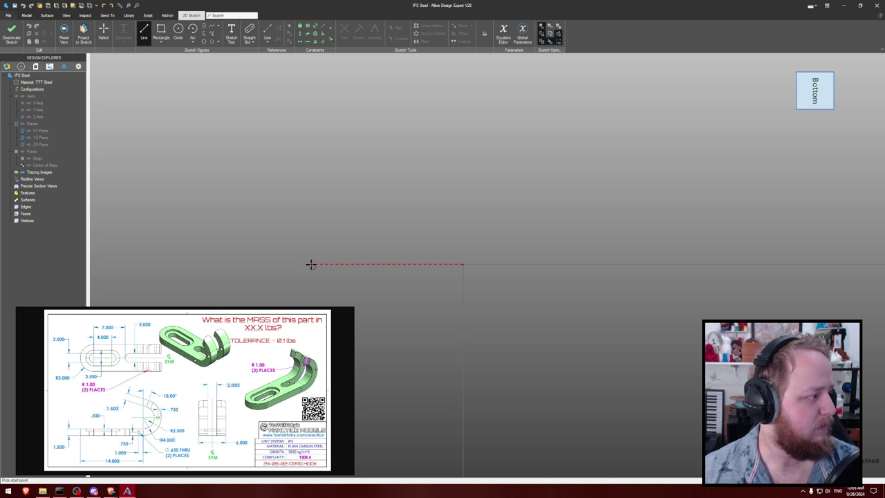
click(311, 264)
text(1.5)
key(Return)
scroll(351, 231, down, 4)
middle_drag(422, 223, 290, 225)
key(Escape)
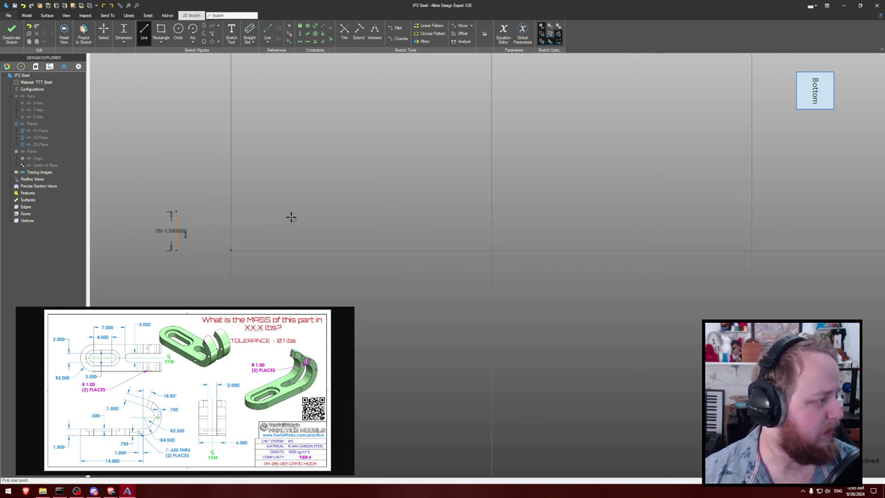
- Sketch a horizontal line 14 in long from the lower end of the vertical line
click(174, 250)
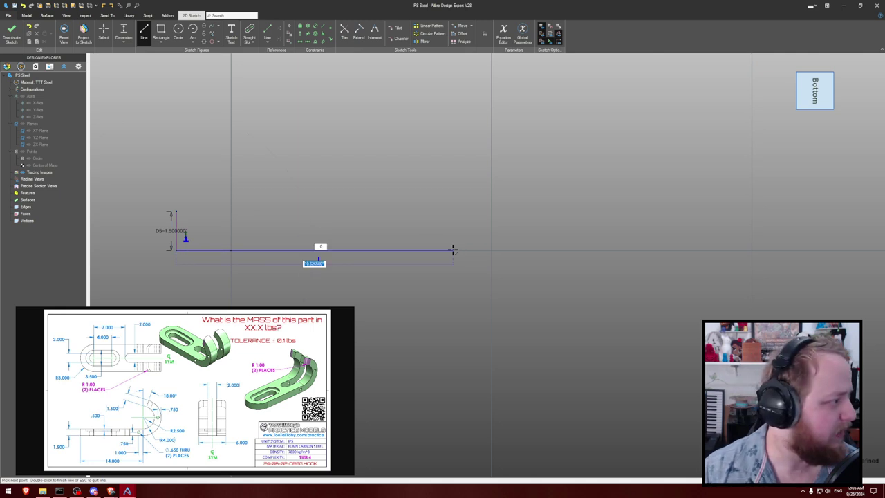
click(518, 250)
scroll(439, 185, down, 2)
key(Escape)
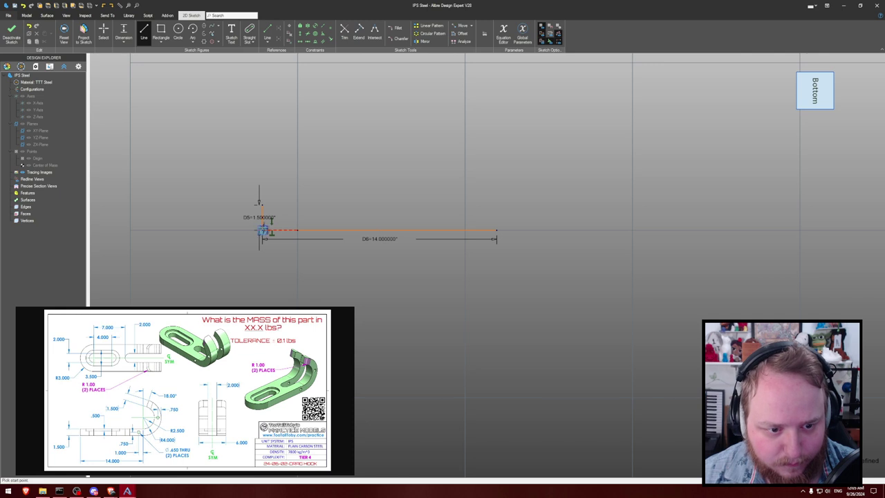
key(Escape)
- Constrain the shared corner of the vertical and horizontal lines to coincide with the sketch origin
drag(336, 235, 343, 198)
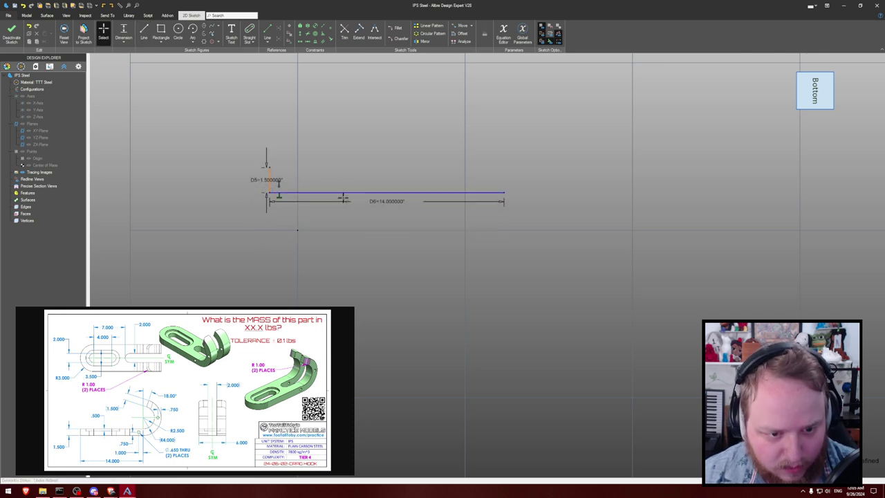
key(q)
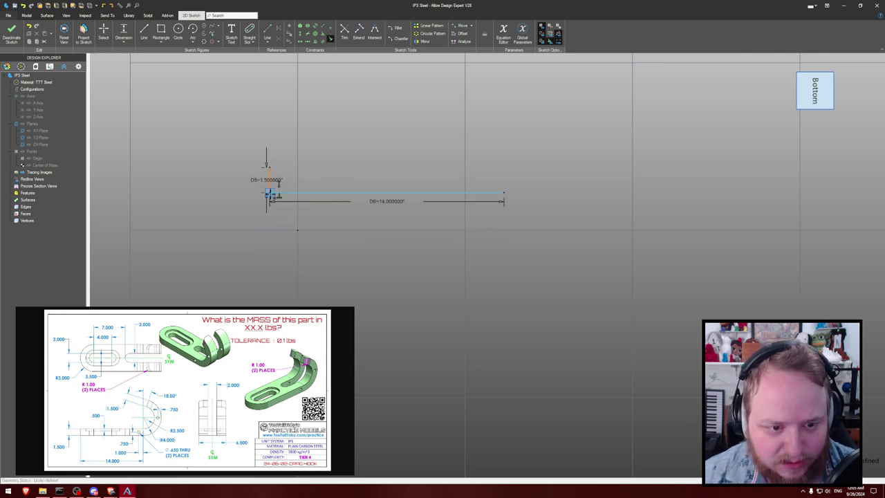
click(270, 193)
key(Escape)
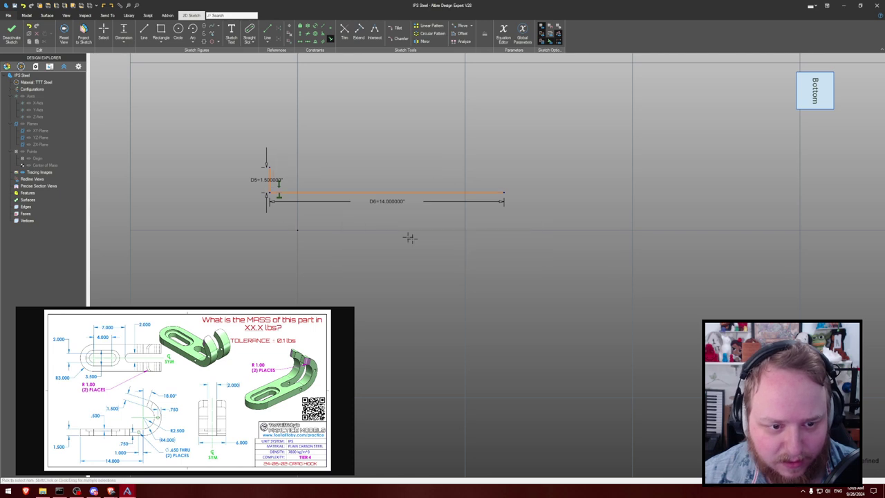
click(297, 231)
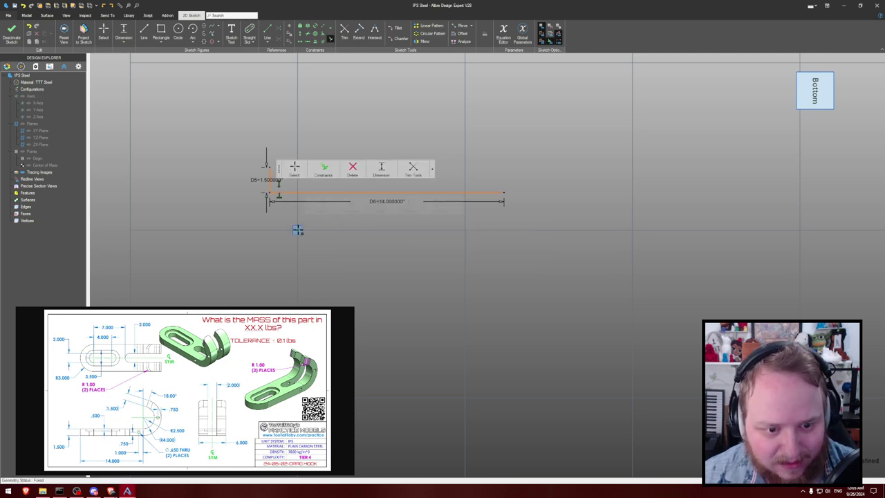
click(320, 205)
- Sketch an arc from the horizontal line's free end, centred directly above that end and curving outward and up
middle_drag(484, 190, 318, 206)
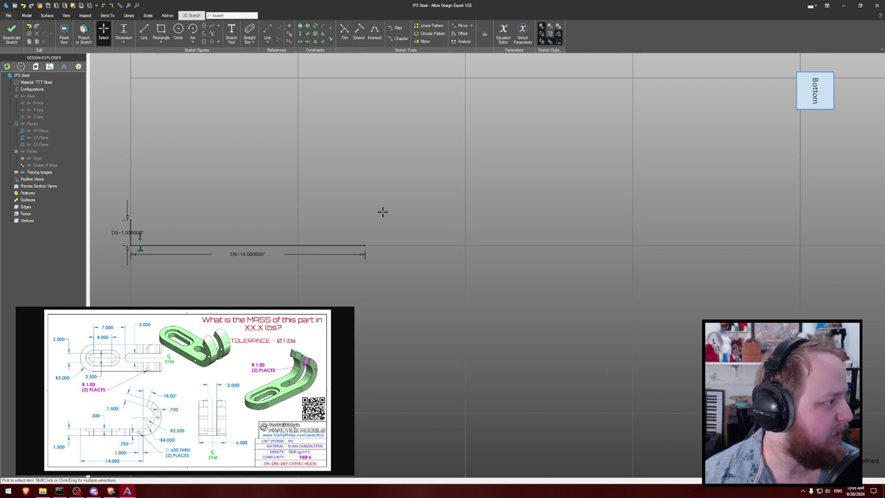
scroll(382, 212, down, 1)
click(339, 237)
middle_drag(408, 195, 354, 219)
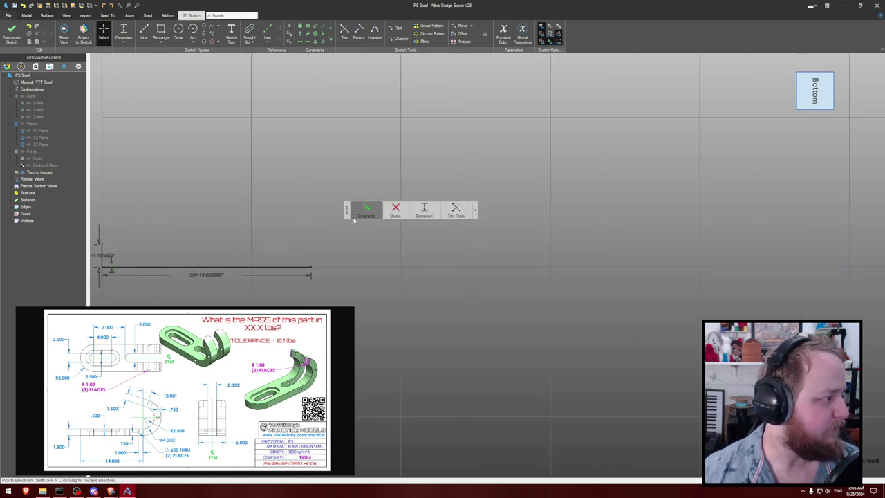
click(354, 215)
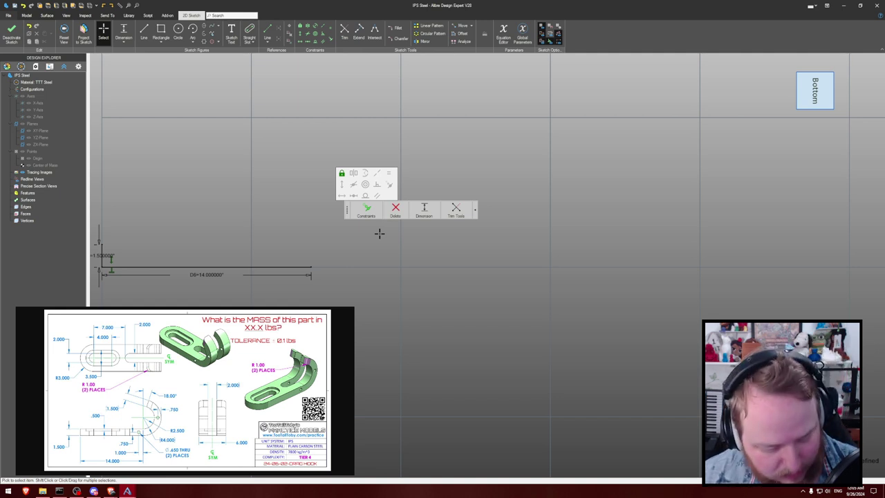
key(a)
click(311, 198)
click(312, 266)
click(389, 144)
key(Escape)
- Dimension the radius of the hook's outer arc to 4 in
key(d)
click(378, 219)
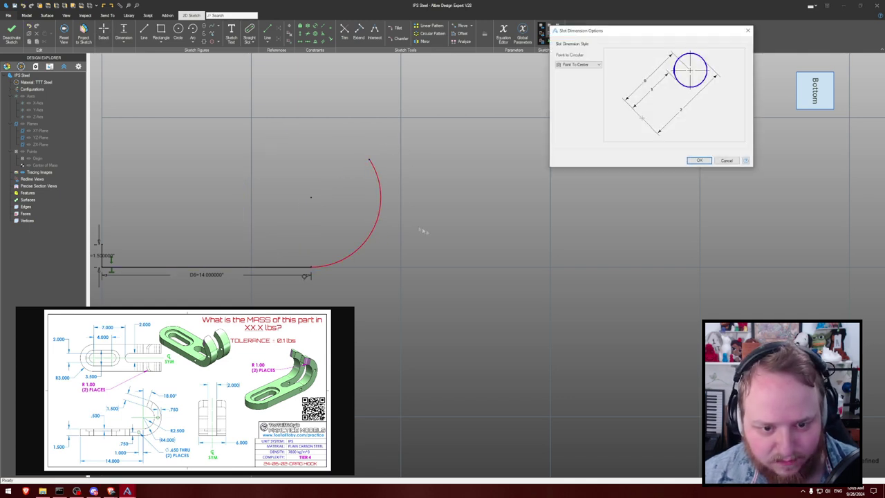
click(726, 161)
key(d)
click(382, 214)
click(479, 228)
text(4)
key(Return)
scroll(391, 179, down, 1)
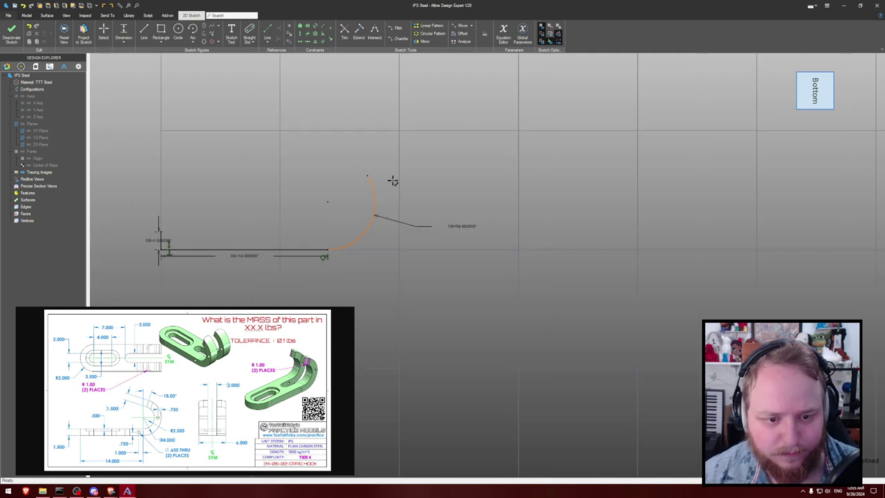
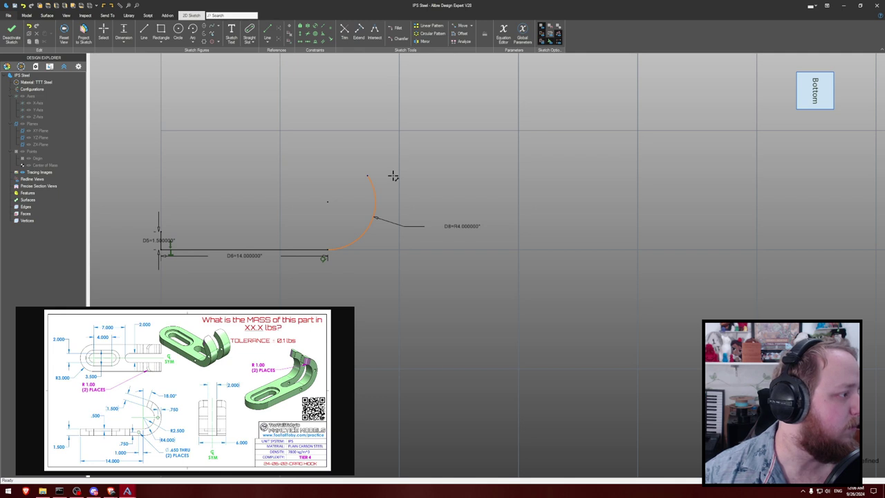
- Sketch an inner arc concentric with the hook's outer arc and dimension its radius to 2.5 in
key(a)
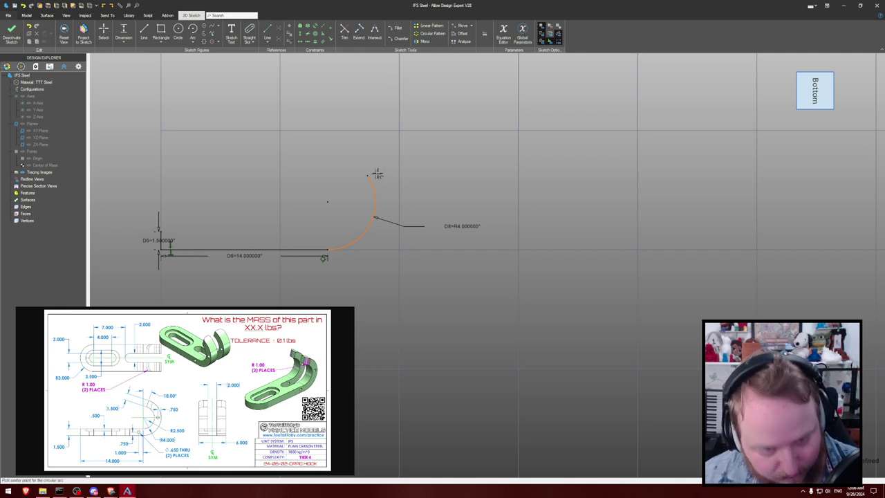
click(328, 202)
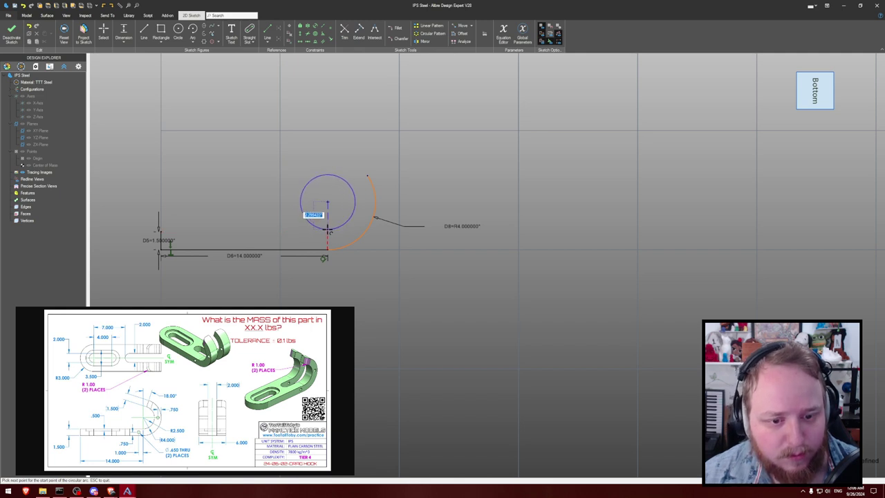
click(328, 231)
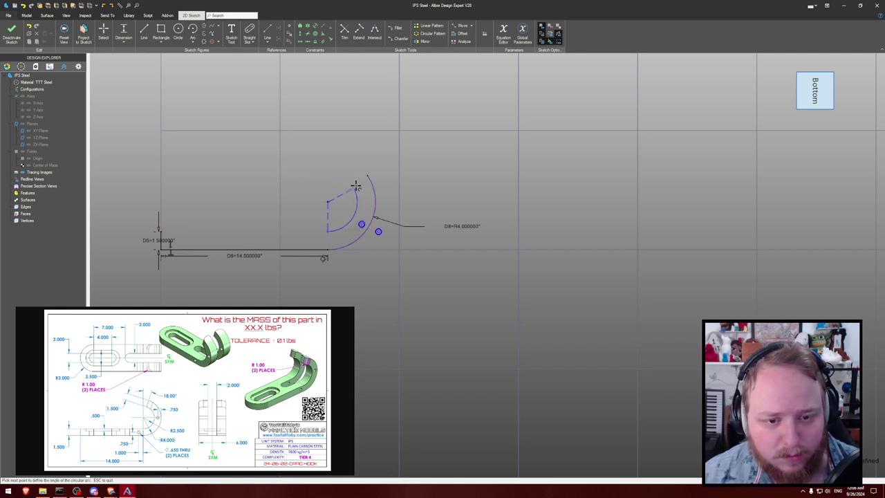
click(354, 187)
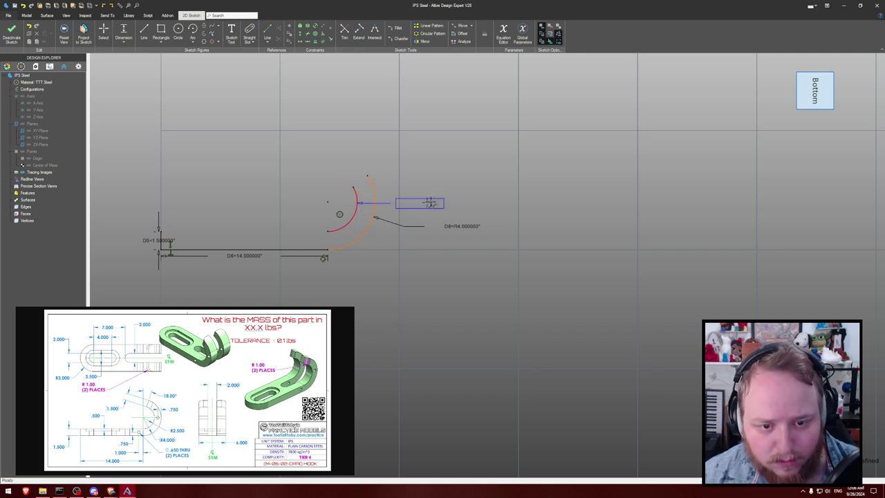
click(459, 199)
text(2.5)
key(Return)
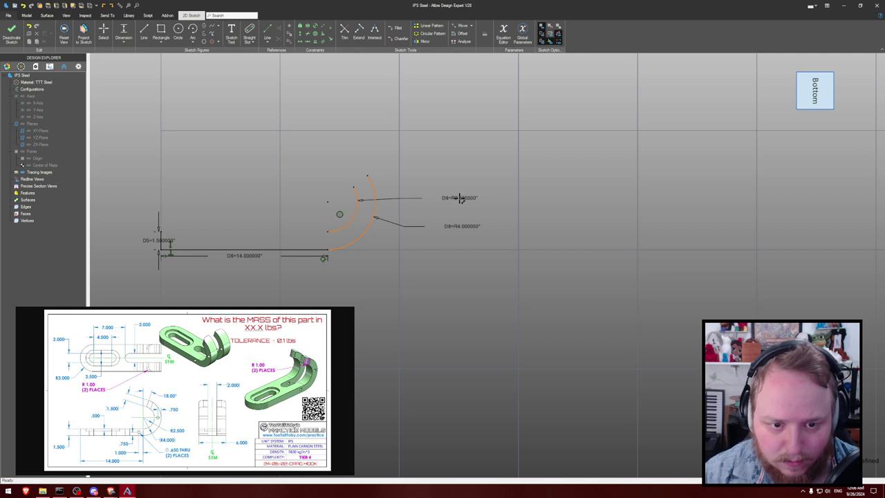
key(Escape)
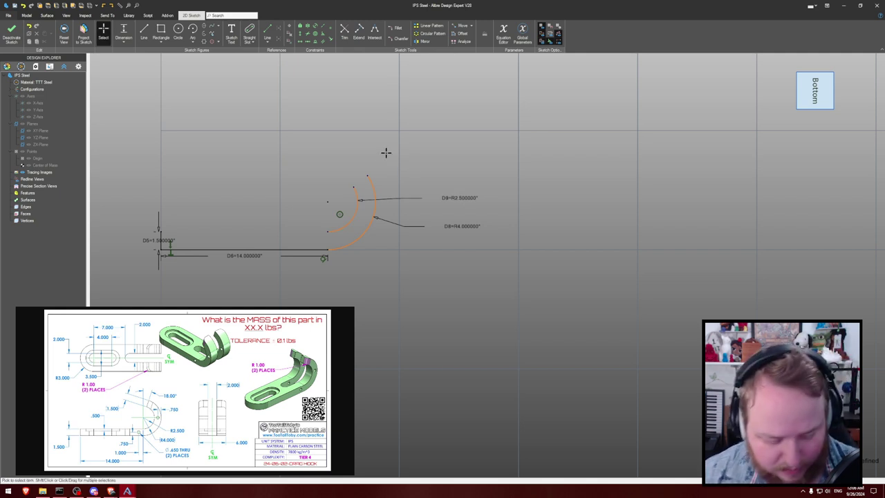
- Sketch a horizontal line from the inner arc's lower end to the vertical line's upper end, and try making it tangent to the arc
key(l)
click(327, 230)
double_click(161, 231)
key(Escape)
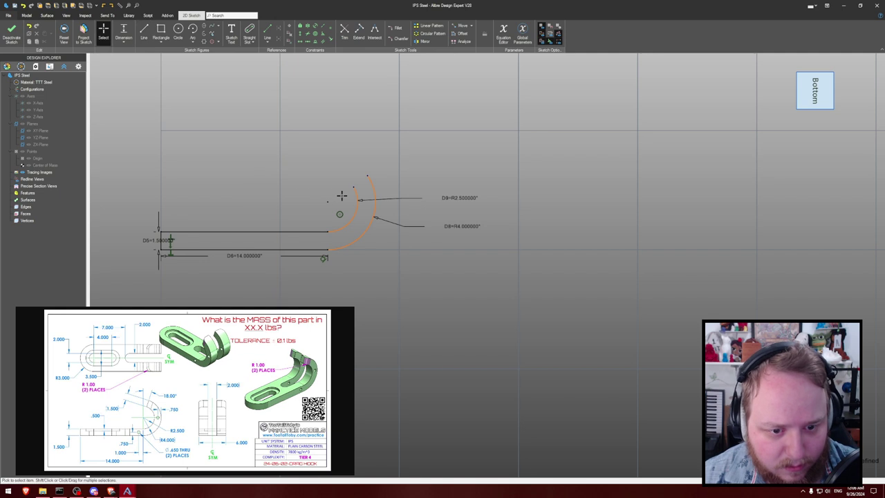
click(338, 233)
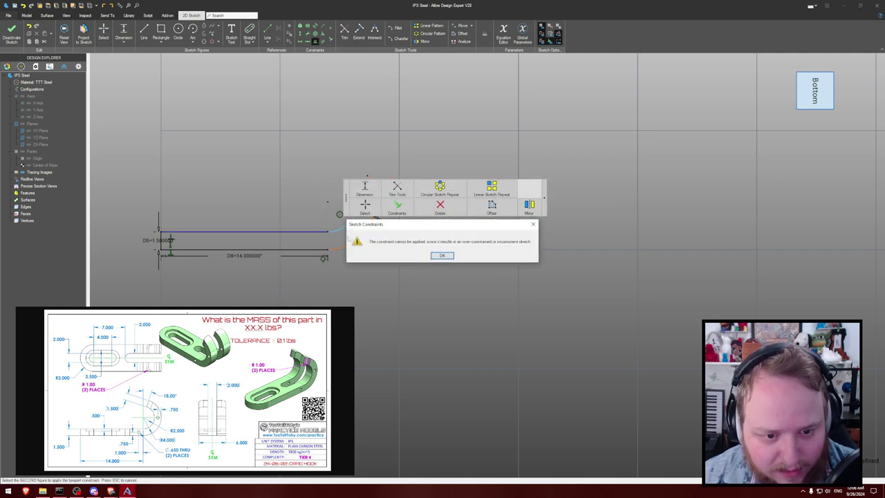
click(442, 255)
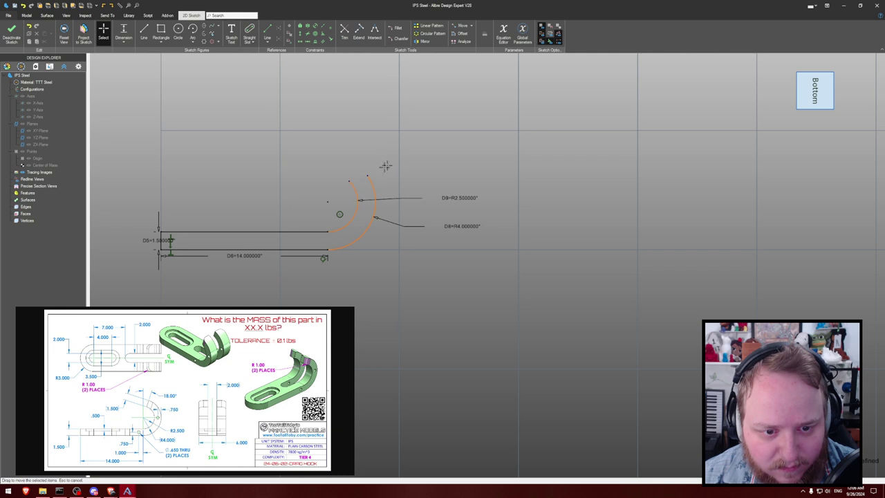
- Extend the free ends of the hook arcs further around and draw a vertical reference line upward from the arc centre
drag(349, 181, 351, 160)
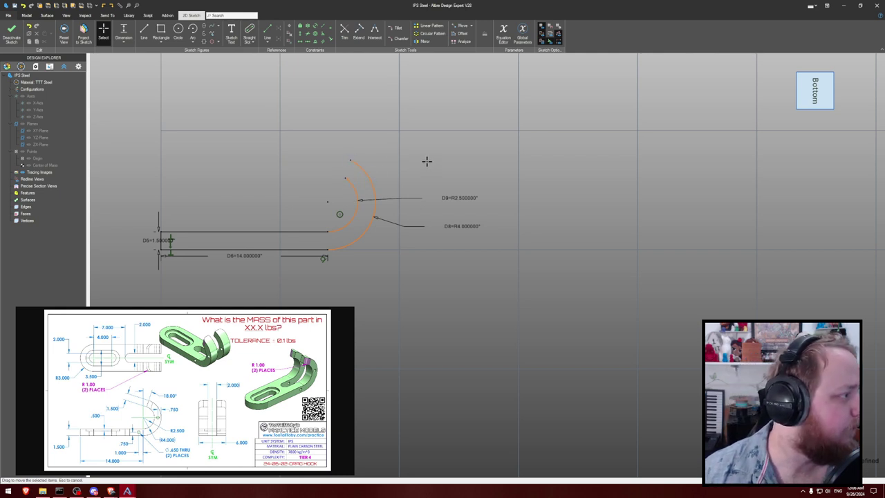
key(l)
click(328, 202)
click(328, 126)
key(Escape)
- Sketch a line joining the free ends of the two arcs and dimension its angle to the vertical reference line as 18°
key(l)
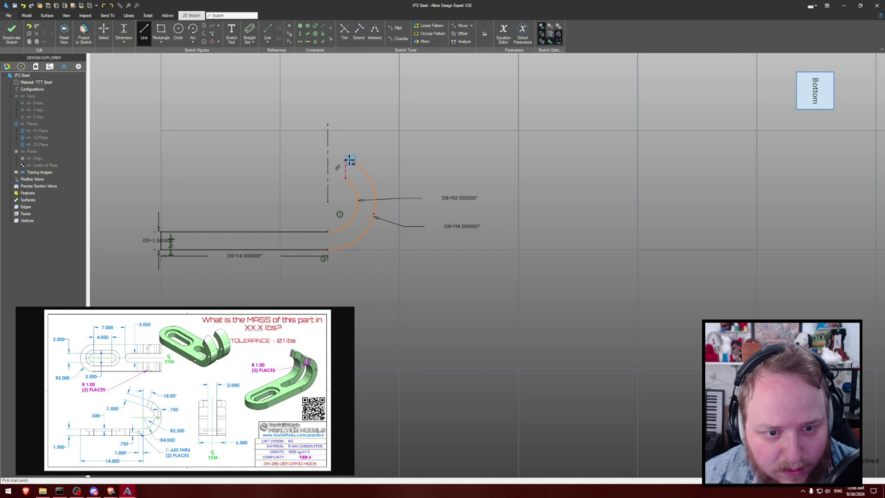
key(Escape)
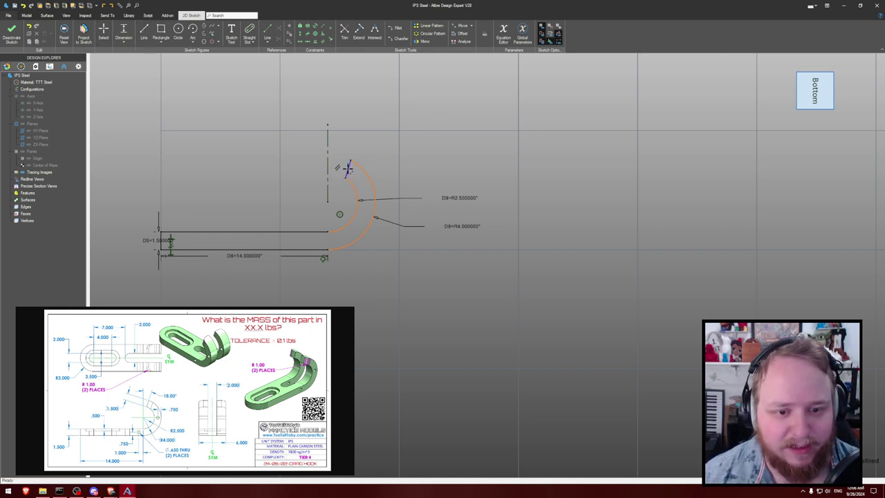
click(349, 125)
text(18)
key(Return)
key(Escape)
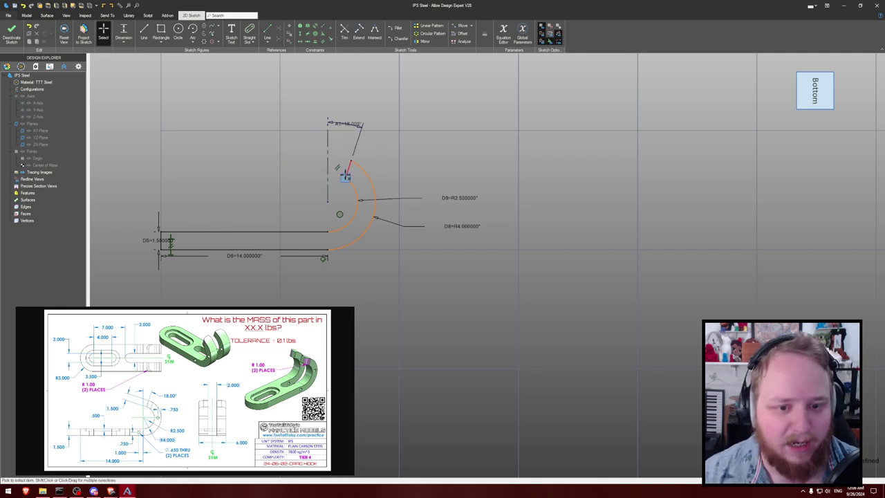
- Dimension the hook's slanted end line to a length of 1.5 in
scroll(346, 178, up, 2)
mouse_move(347, 179)
mouse_down()
mouse_move(360, 194)
mouse_move(330, 174)
mouse_move(344, 178)
mouse_move(338, 174)
mouse_up()
key(d)
click(343, 159)
click(299, 144)
text(1.5)
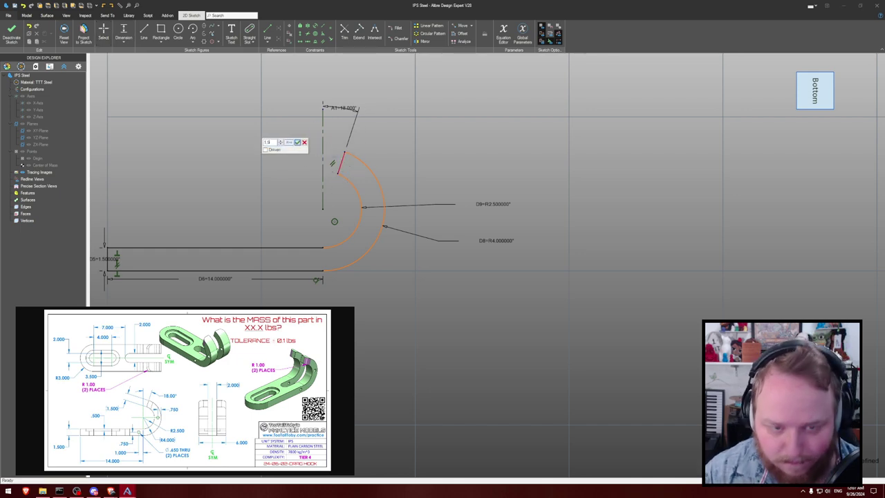
key(Return)
middle_drag(423, 147, 542, 160)
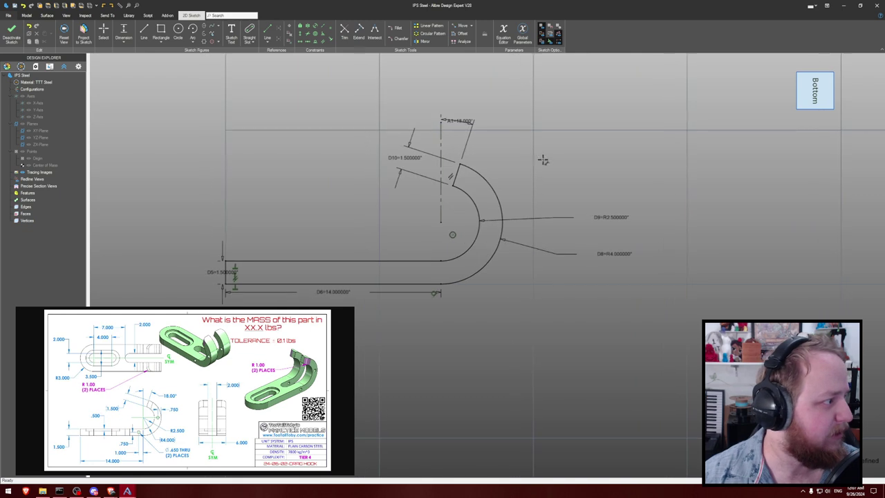
- Sketch two circles of 0.65 in diameter, one between the hook's arcs and one in the straight section near the bend
scroll(546, 160, down, 1)
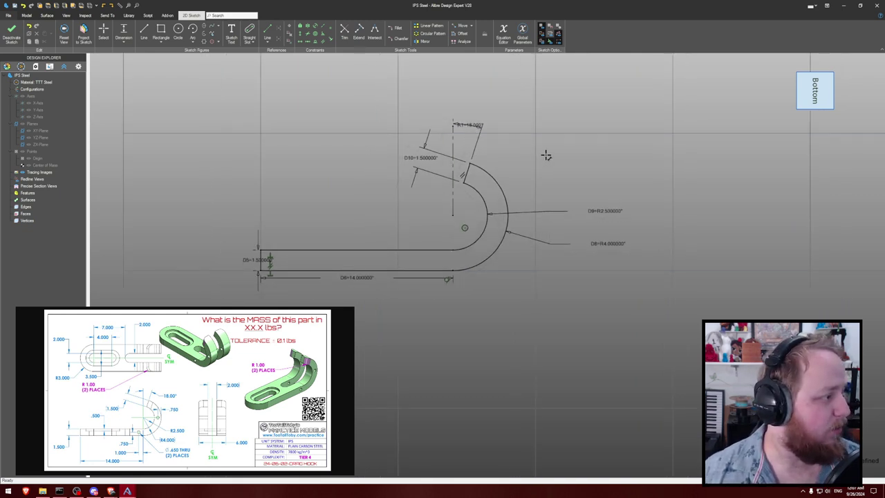
key(c)
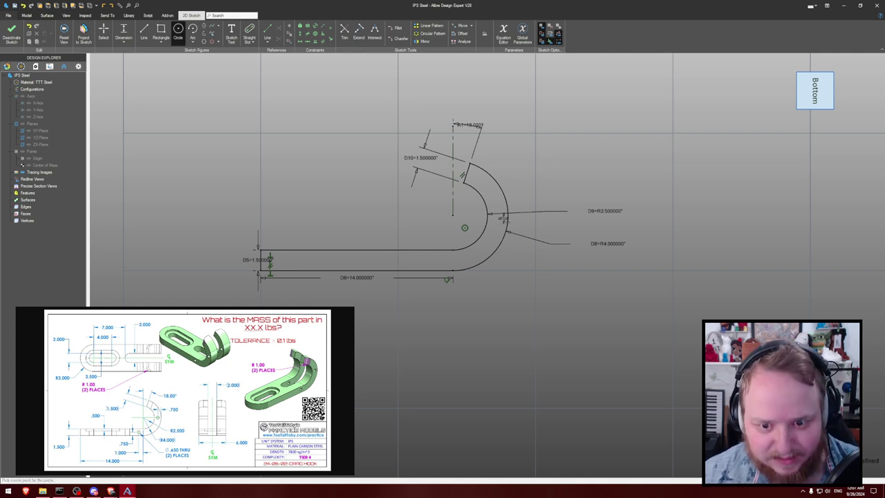
click(497, 216)
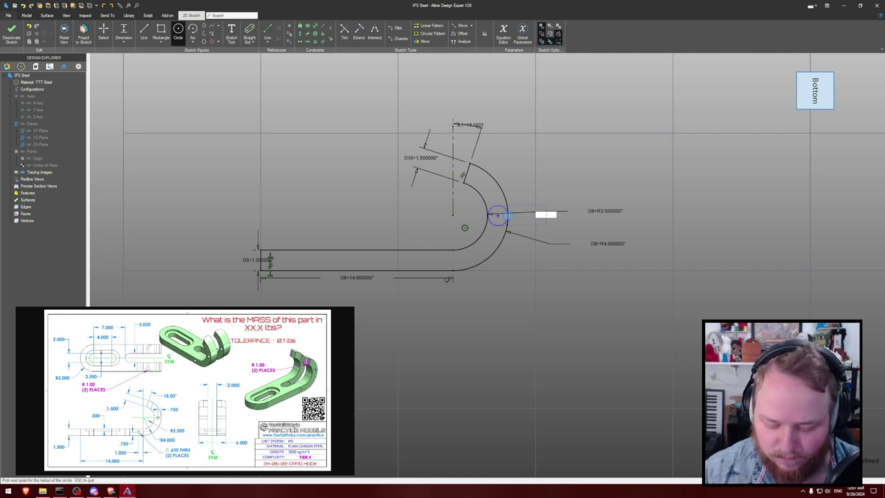
text(.65)
key(Return)
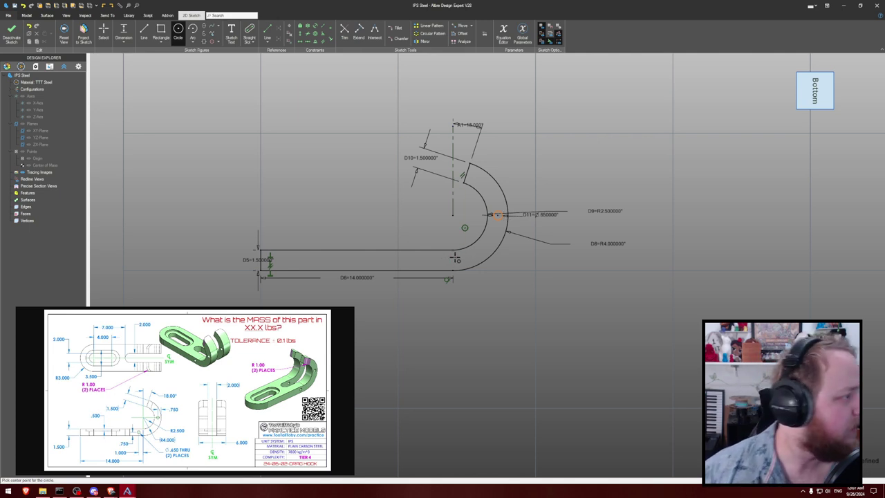
click(432, 259)
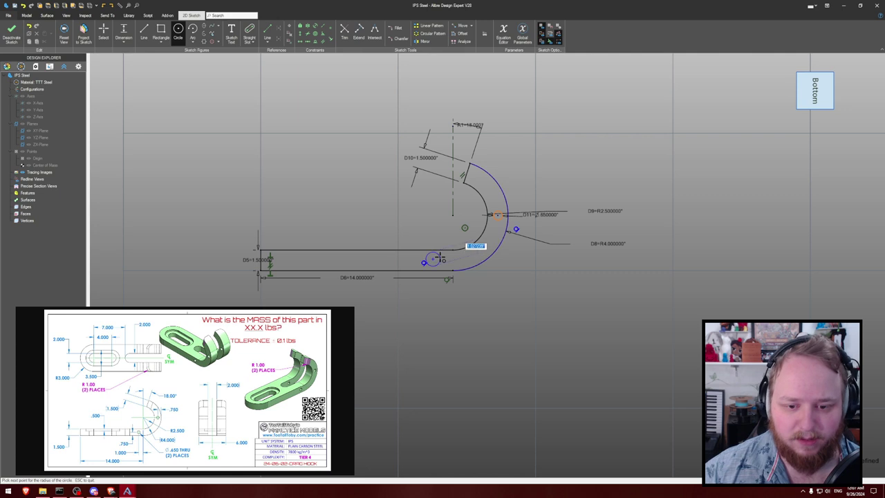
text(.65)
key(Return)
key(Escape)
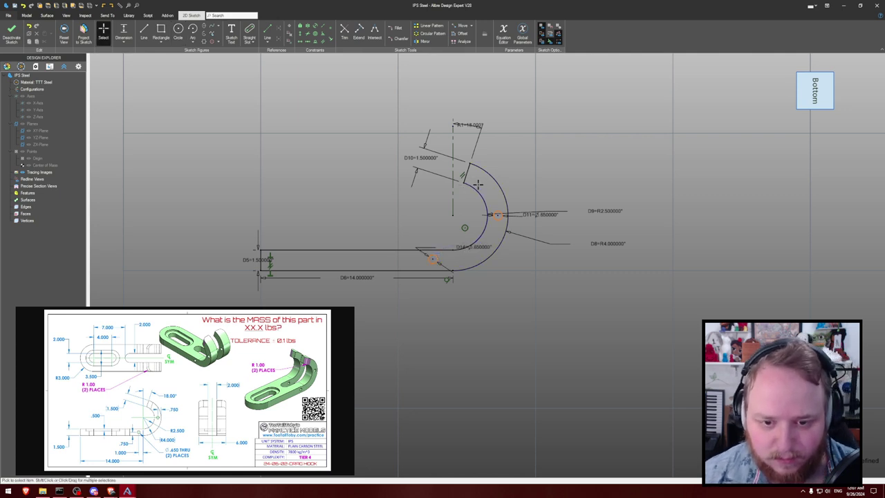
- Constrain the centre of the circle between the arcs to be horizontally aligned with the arc centre
key(h)
click(497, 215)
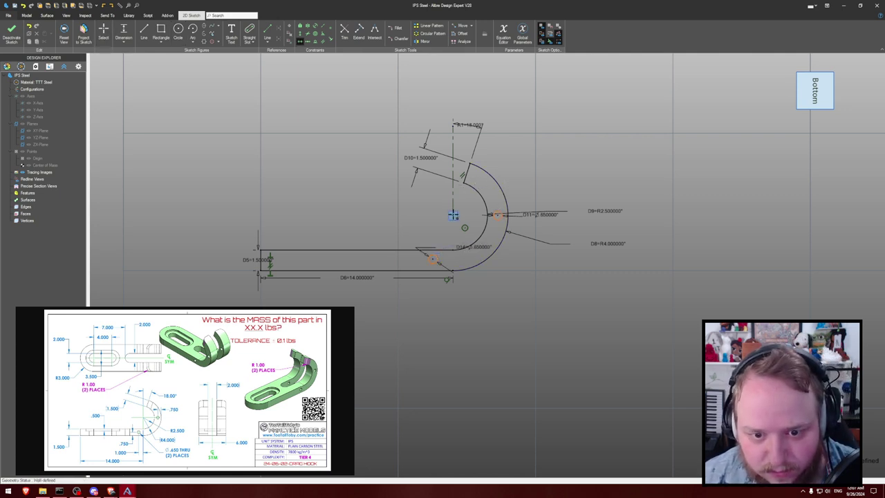
click(452, 215)
key(Escape)
- Draw a vertical reference line beside the hook's outer arc and make it tangent to that arc
scroll(560, 190, up, 3)
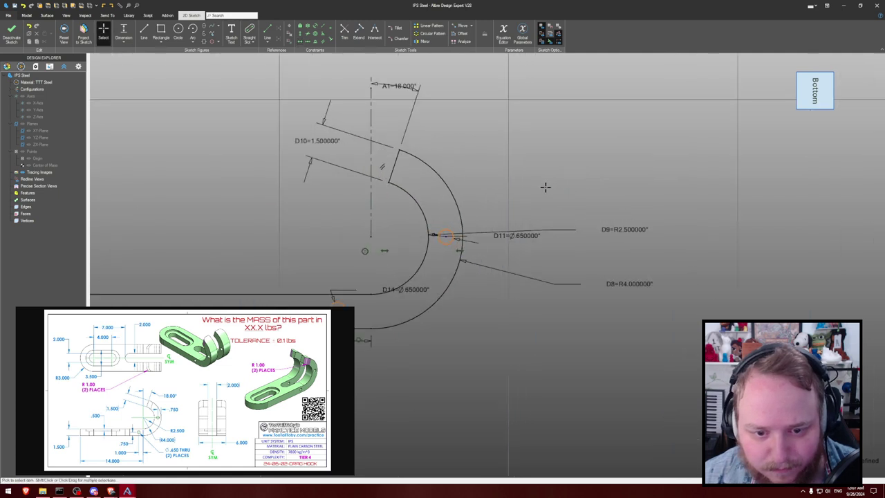
key(l)
click(476, 183)
click(477, 258)
key(Escape)
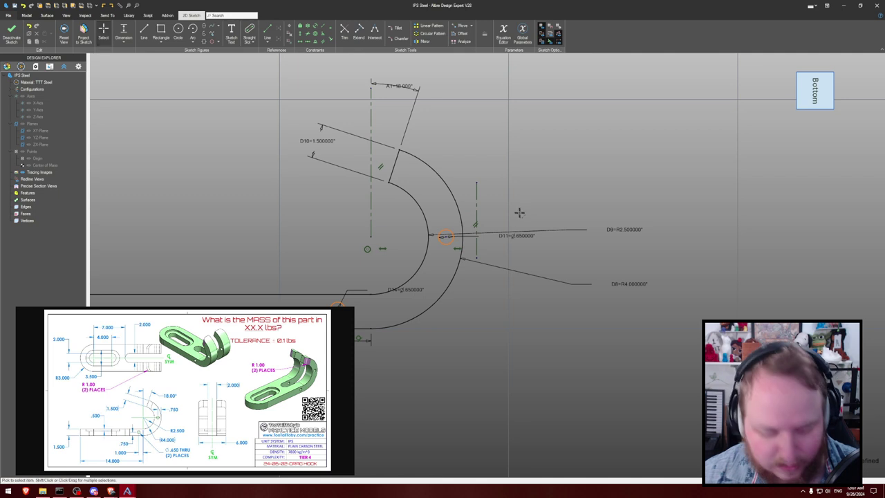
click(459, 233)
click(462, 230)
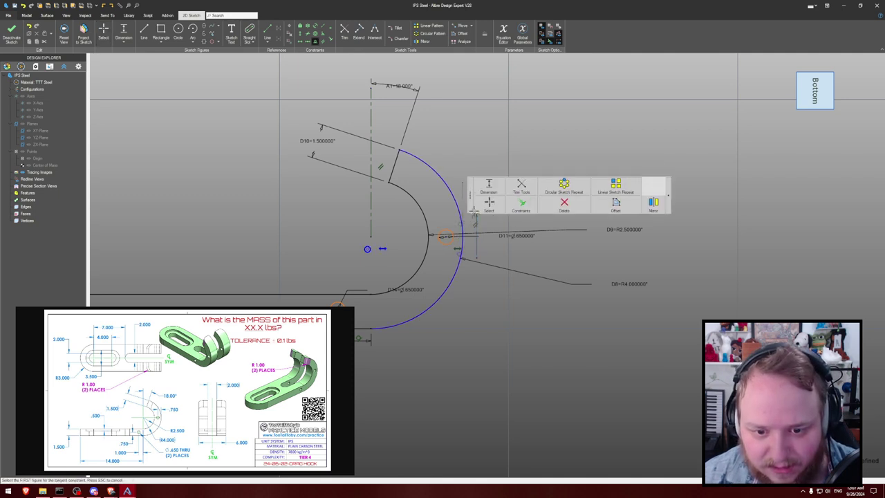
key(Escape)
- Dimension the horizontal distance from the hook circle's centre to the tangent reference line as 0.75 in
key(d)
click(462, 200)
click(446, 236)
click(458, 147)
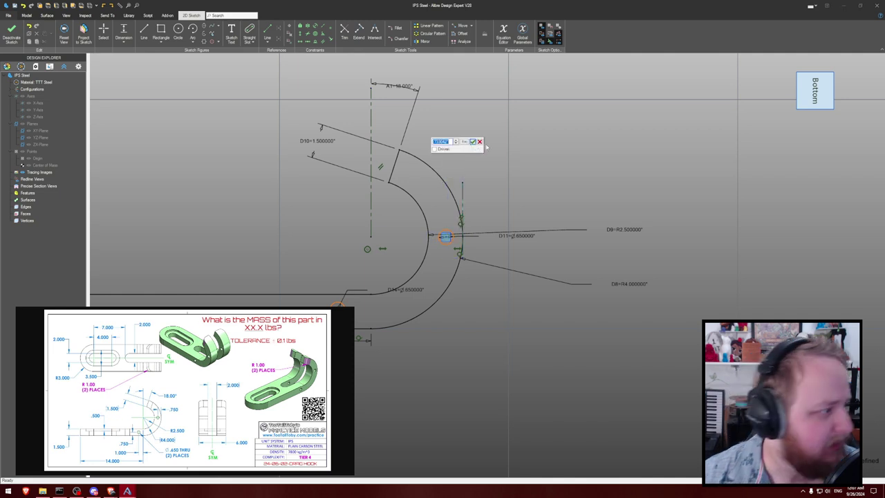
click(473, 141)
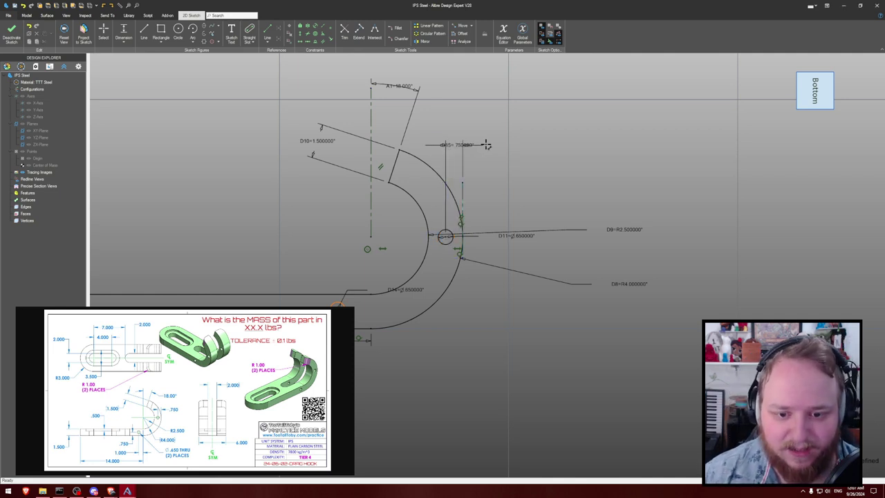
- Dimension the lower circle's centre 1 in horizontally from the end of the straight section at the arc centre
middle_drag(519, 184, 643, 127)
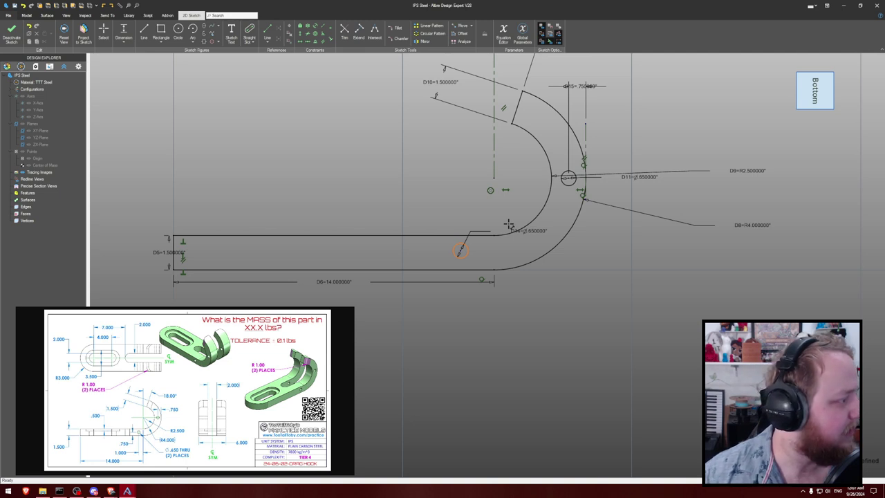
click(460, 250)
click(475, 199)
text(1)
key(Return)
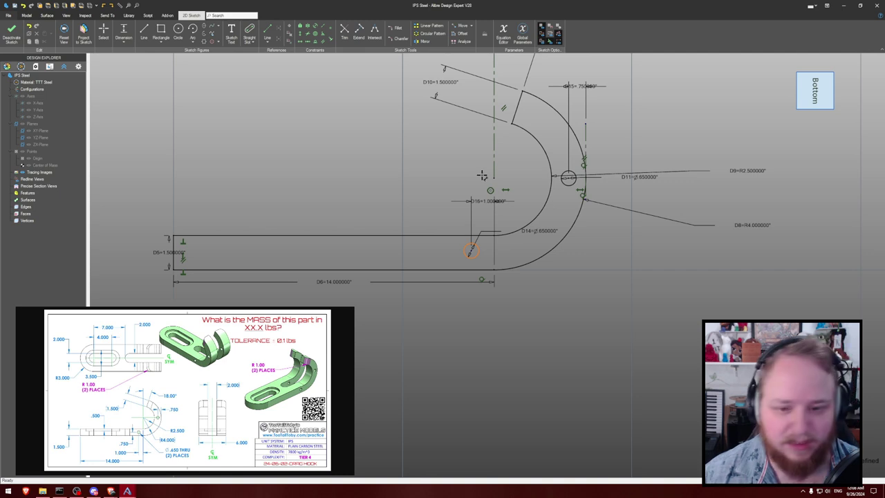
- Dimension the lower circle's centre 0.75 in above the bottom edge of the straight section
click(471, 251)
click(470, 269)
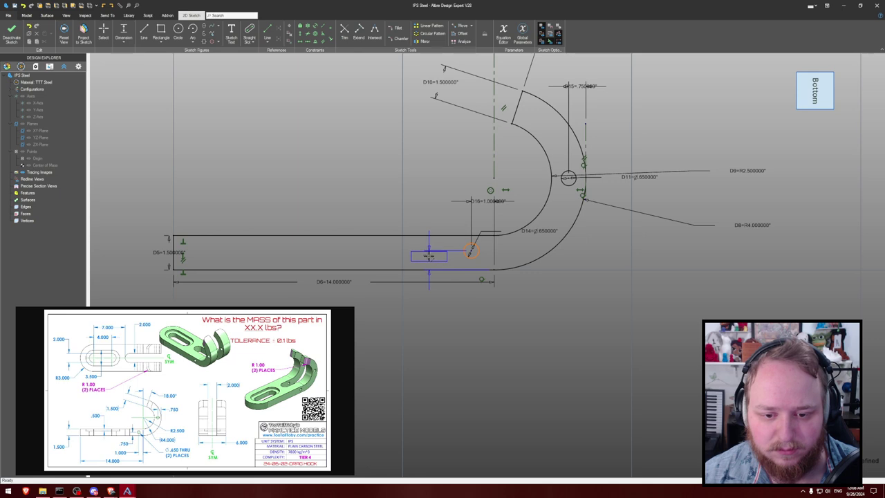
click(427, 256)
text(0)
key(Return)
- Extrude the hook profile as a boss with the Mid Plane type and a depth of 6 in
scroll(417, 169, down, 4)
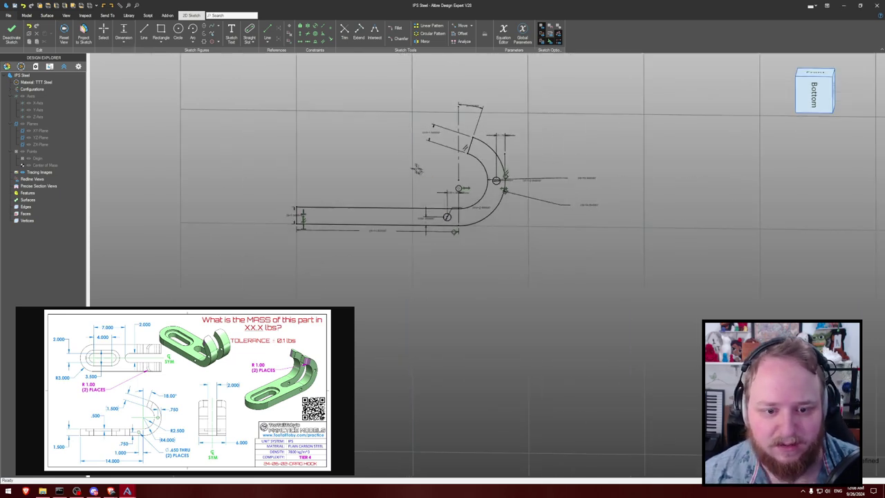
key(e)
click(582, 65)
click(588, 76)
click(593, 65)
click(588, 65)
drag(596, 82, 551, 85)
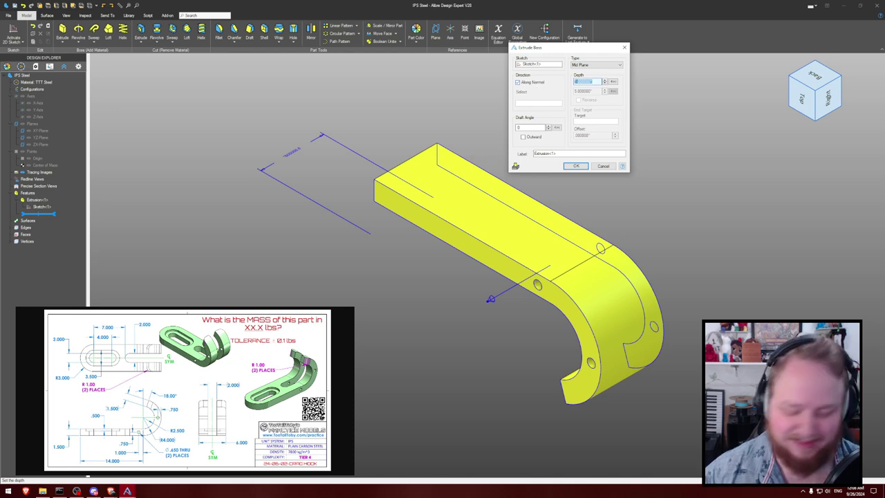
key(Return)
- Show the part's reference planes, axes and origin around the extruded hook
right_drag(566, 105, 649, 239)
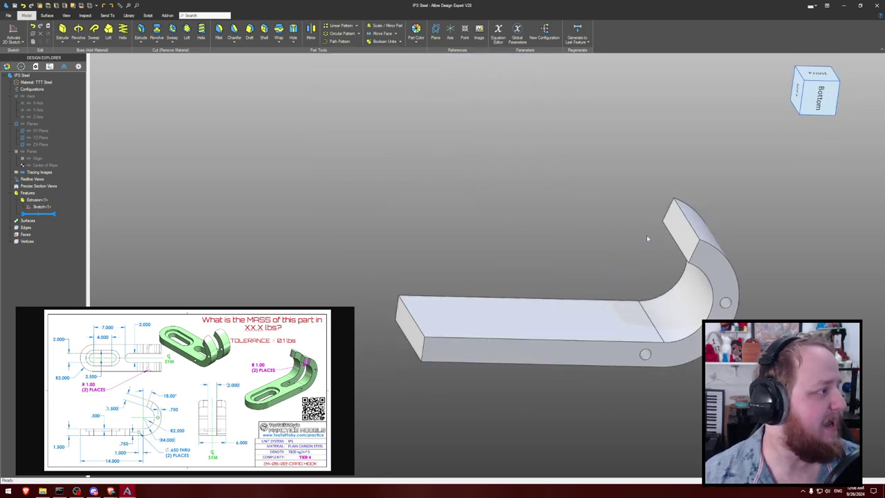
right_drag(527, 210, 513, 214)
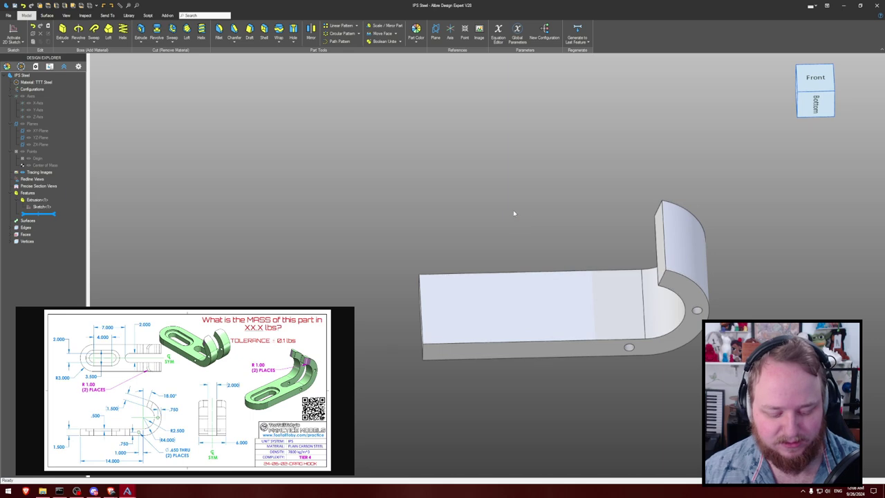
key(ctrl+shift+r)
middle_drag(493, 198, 486, 185)
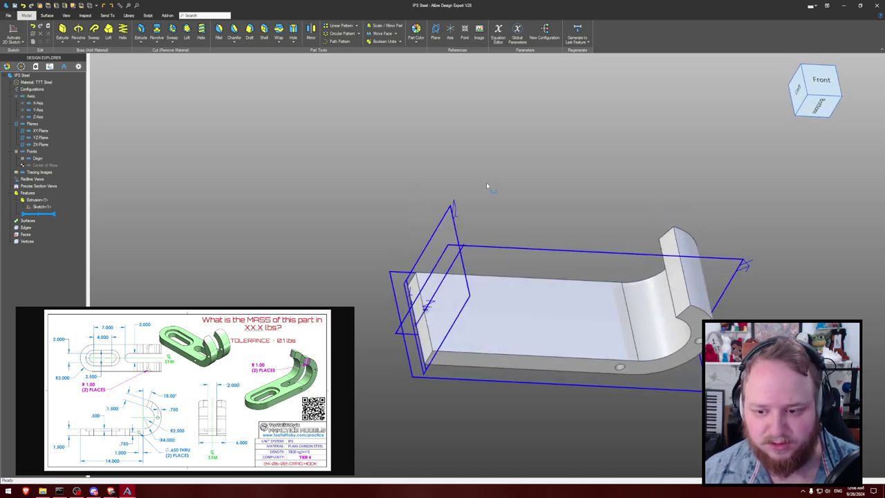
- Sketch a horizontal slot 4 in between centres and 2 in wide on the reference plane parallel to the hook's flat base
click(14, 32)
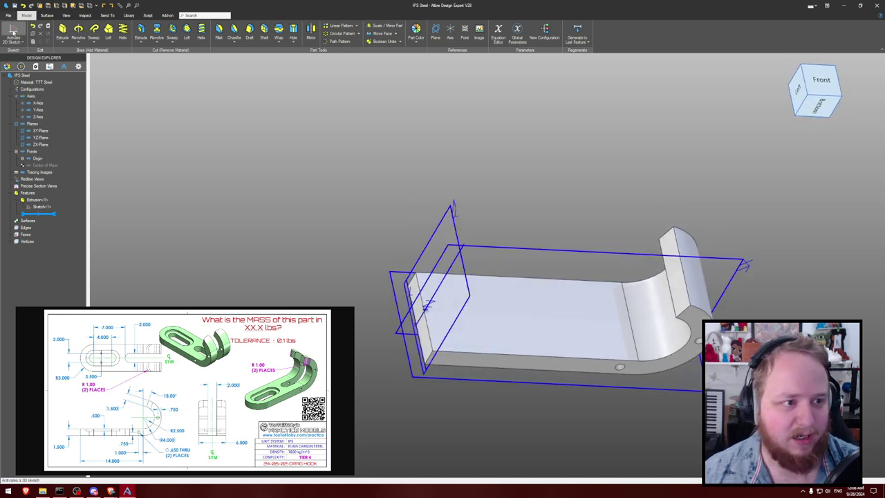
click(397, 291)
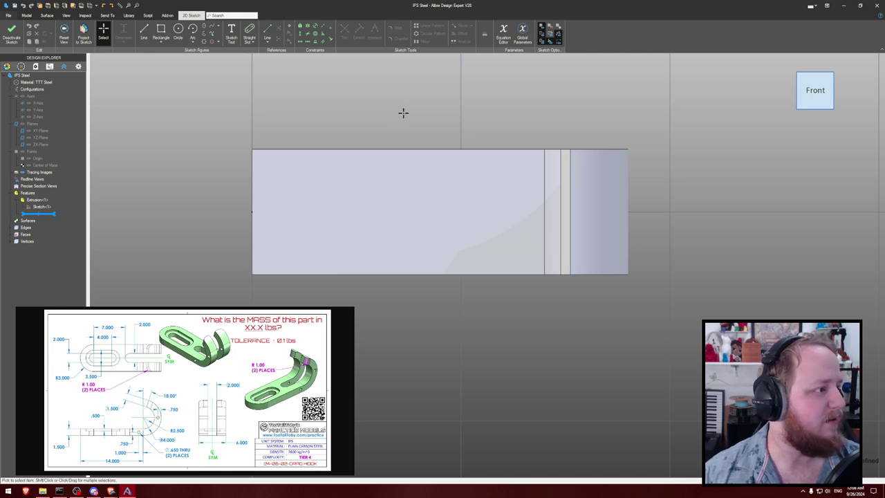
scroll(403, 112, down, 2)
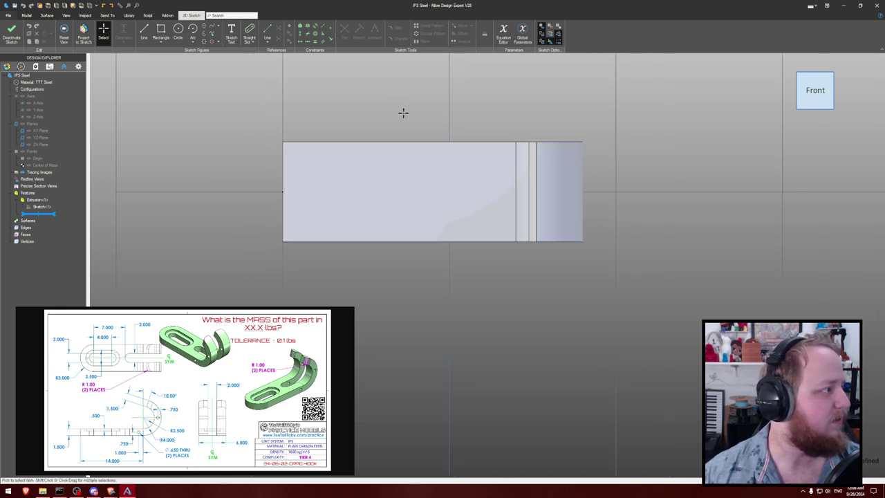
scroll(403, 113, down, 1)
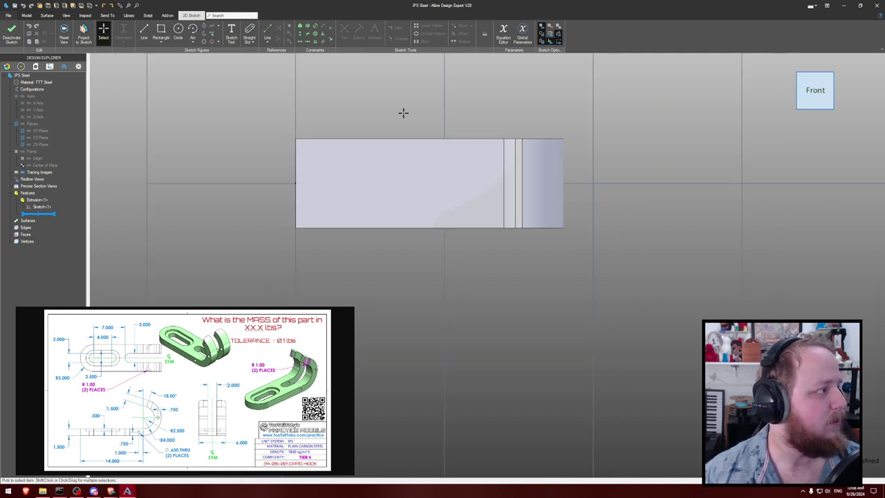
click(250, 32)
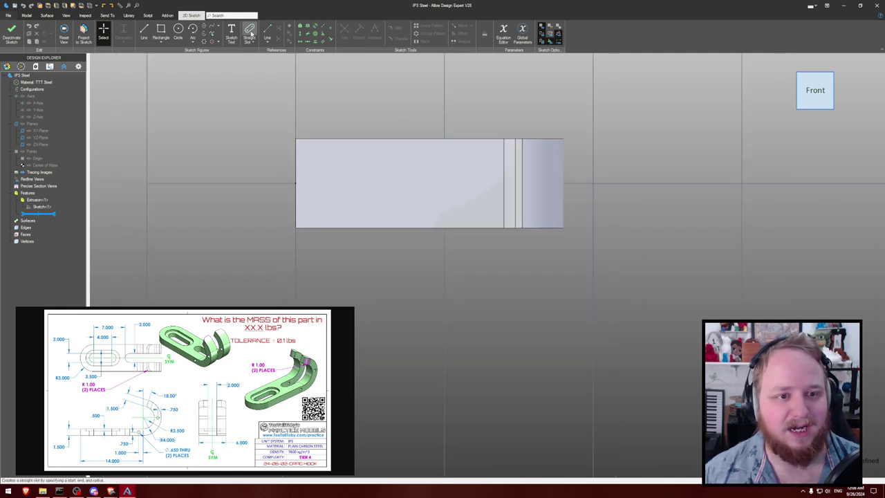
click(327, 183)
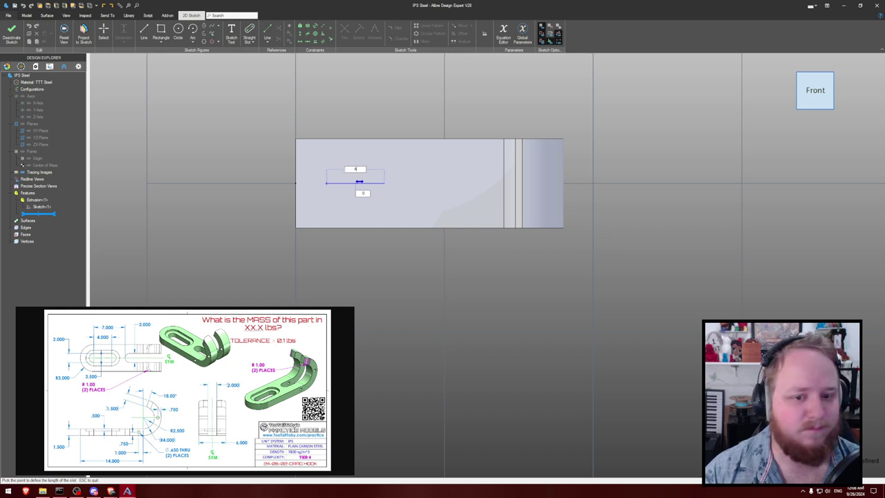
click(385, 183)
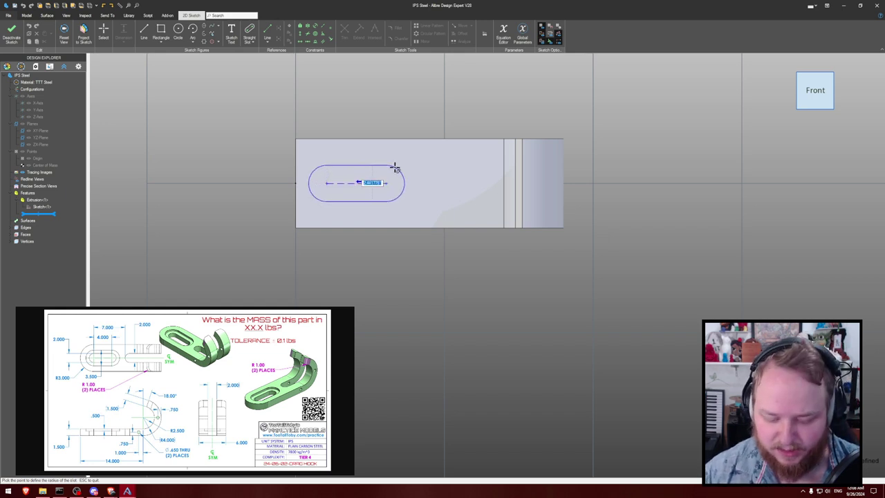
click(395, 168)
key(Escape)
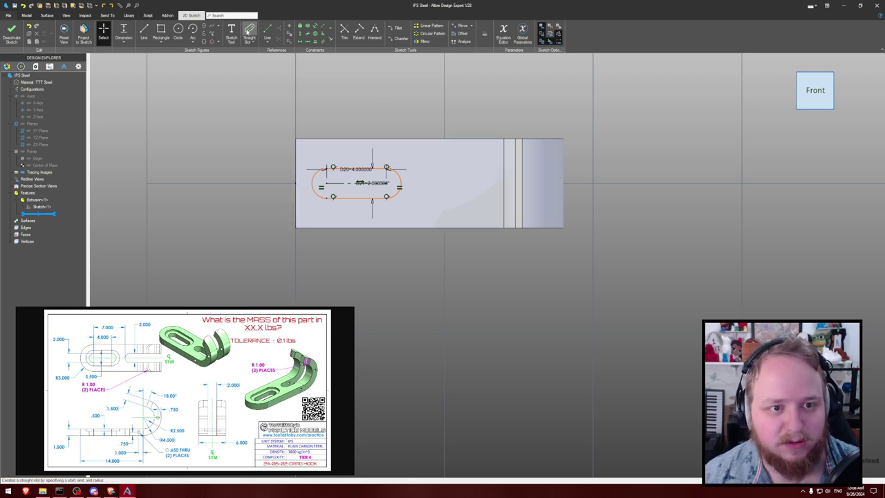
- Add a second slot 2 in wide on the same centreline, running past the hook's curved end, and finish the sketch
click(248, 32)
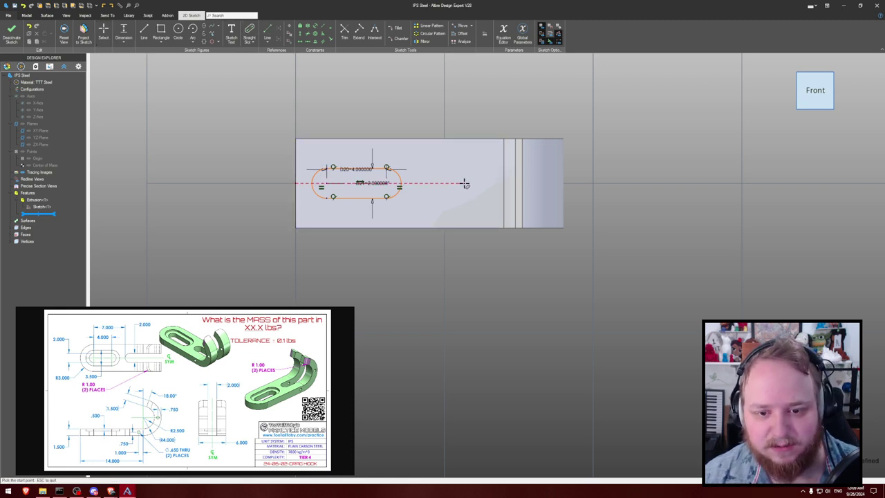
click(472, 183)
click(599, 183)
click(598, 167)
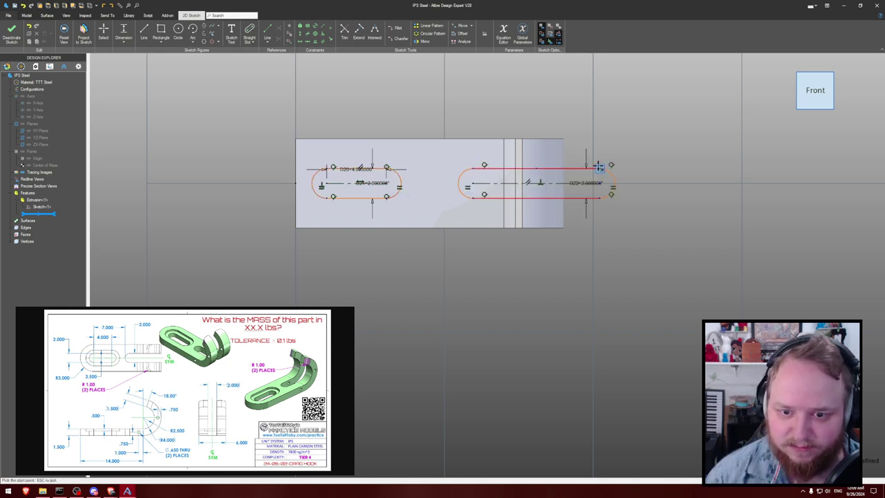
key(Escape)
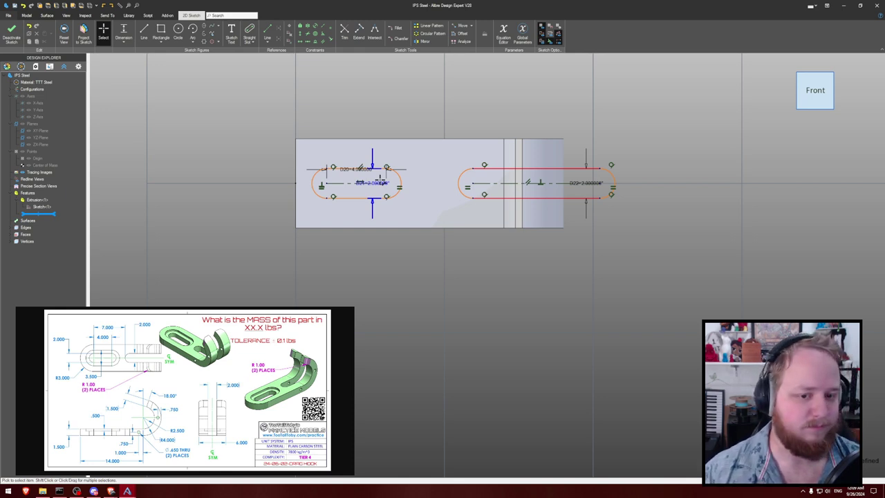
click(12, 33)
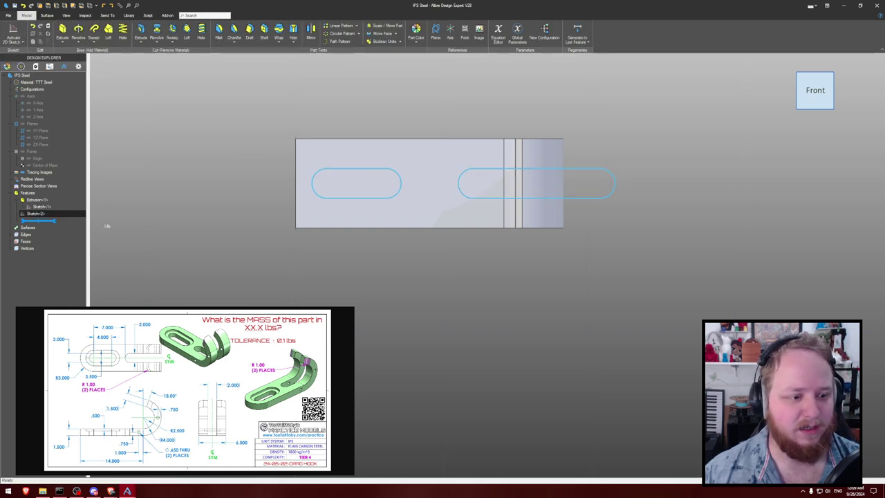
- Roll the history back before the slot sketch and fillet the two corner edges of the base's straight end at 3 in radius
drag(49, 221, 49, 208)
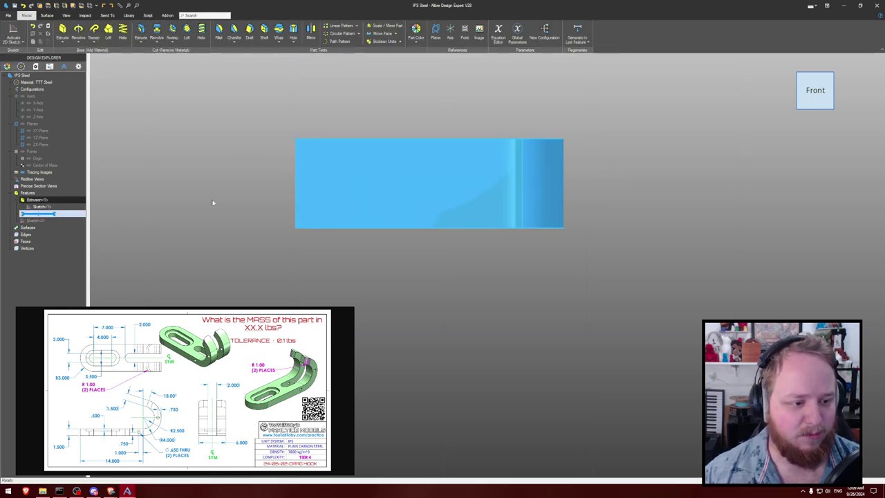
click(219, 31)
middle_drag(243, 152, 259, 148)
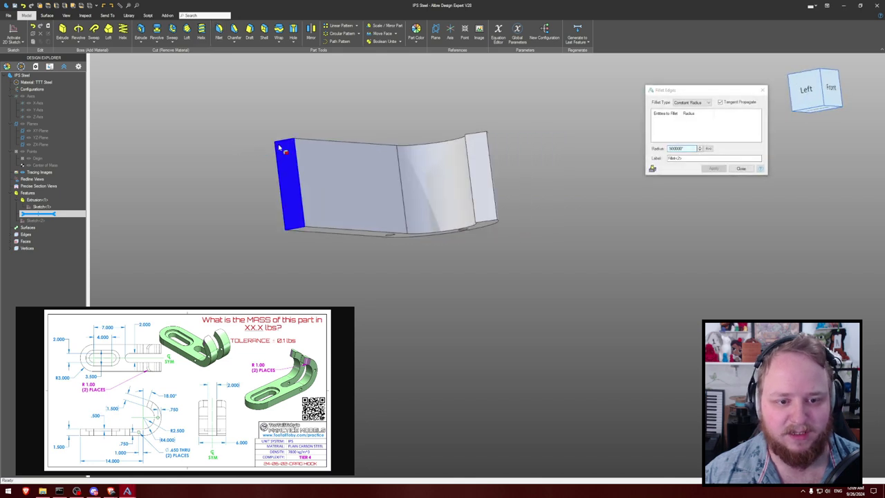
click(287, 143)
click(294, 224)
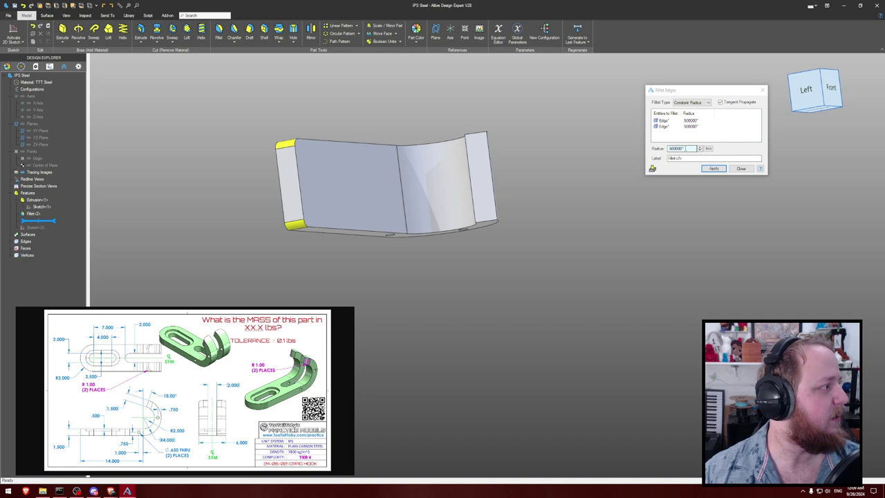
drag(689, 149, 630, 156)
text(3)
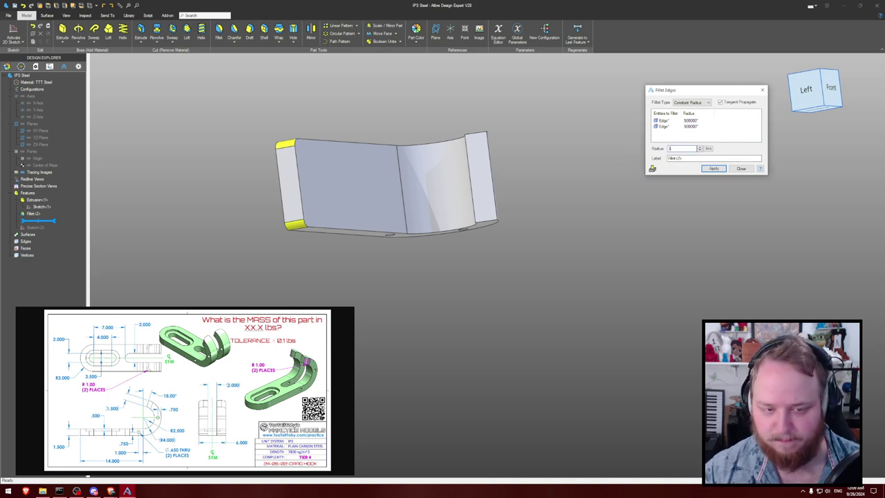
key(Return)
click(738, 170)
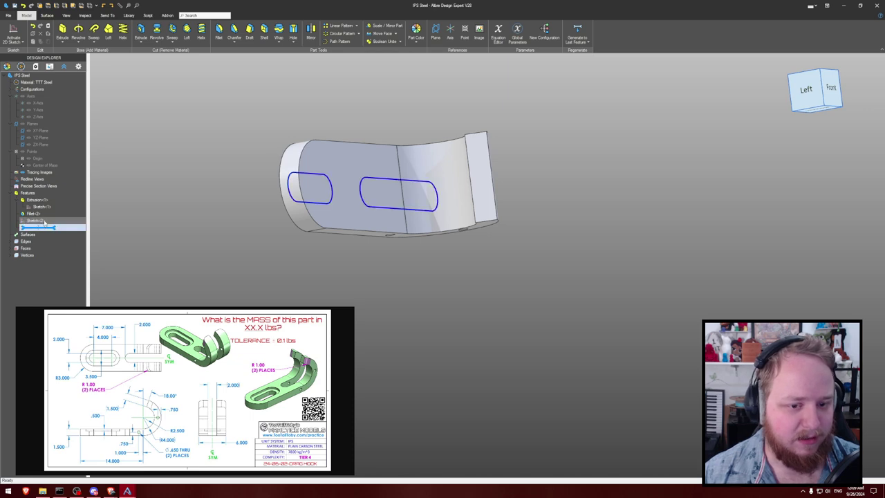
- Edit the slot sketch again and make the first slot's outer arc concentric with the base's rounded end
right_click(44, 221)
click(50, 226)
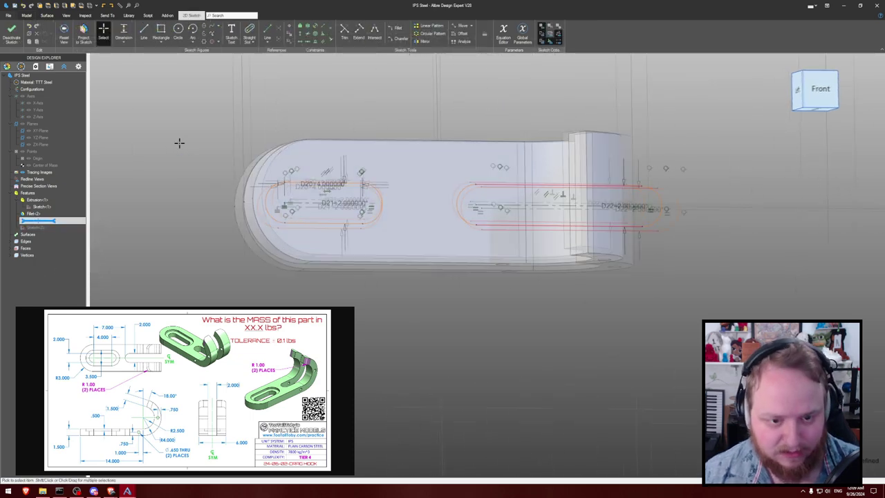
middle_drag(185, 120, 339, 115)
scroll(341, 118, down, 1)
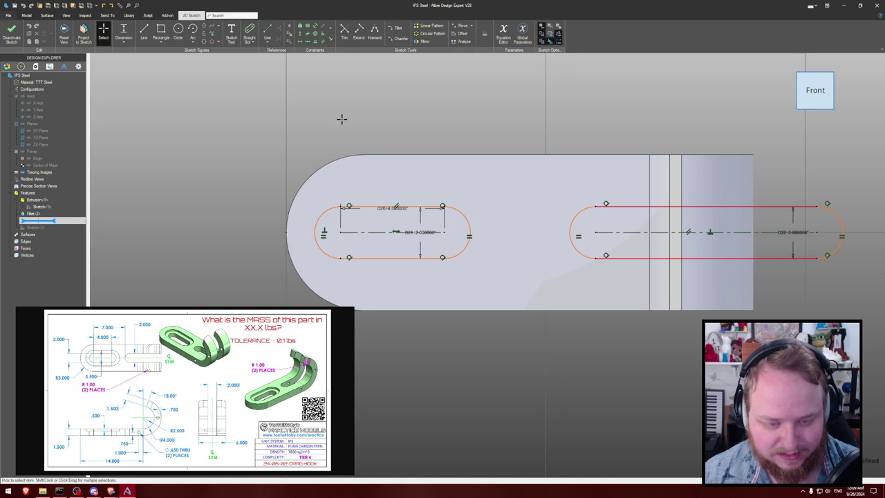
key(c)
click(322, 170)
click(317, 231)
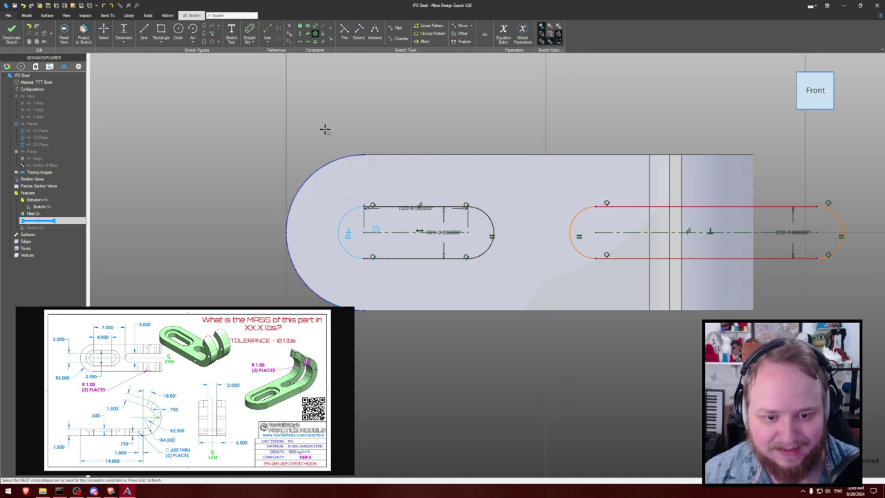
key(Escape)
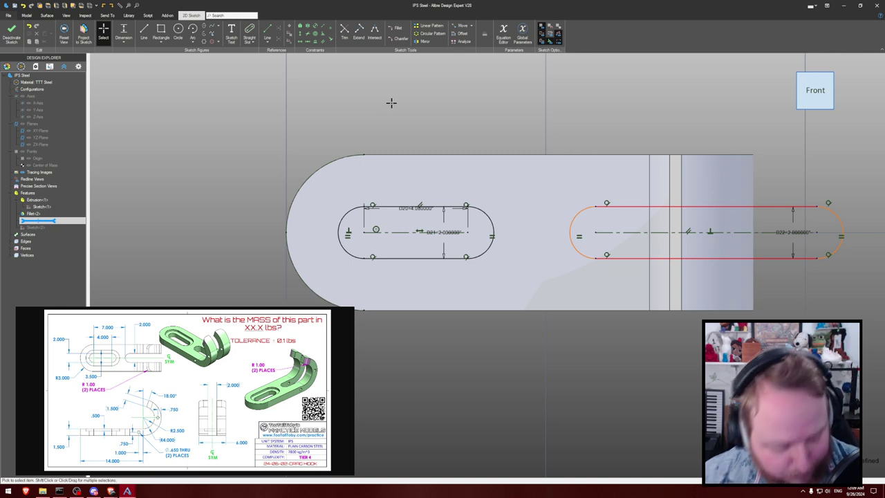
- Draw a vertical reference line beside the second slot and make the slot's inner end arc tangent to it
key(l)
click(552, 176)
double_click(552, 264)
key(Escape)
key(t)
click(551, 208)
click(573, 220)
key(Escape)
- Dimension the reference line 7 in from the first slot's outer arc centre and set the second slot's centre distance to 8 in
key(d)
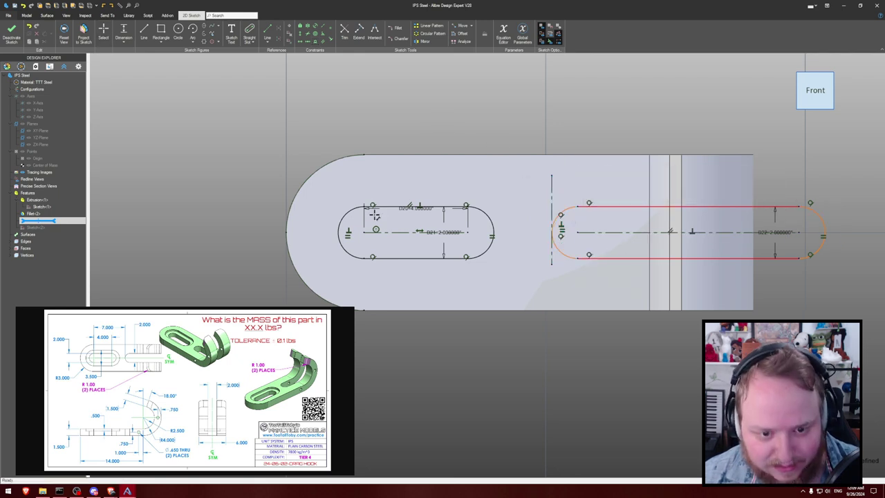
click(364, 232)
click(550, 201)
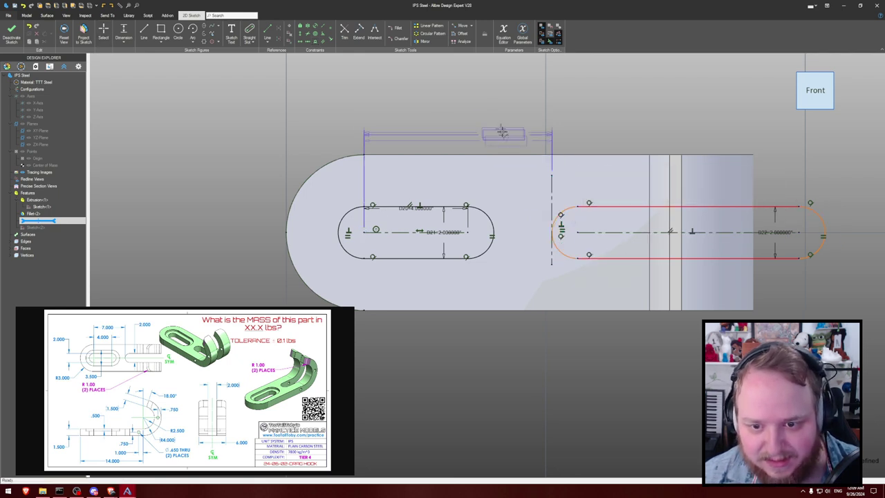
click(481, 101)
text(7)
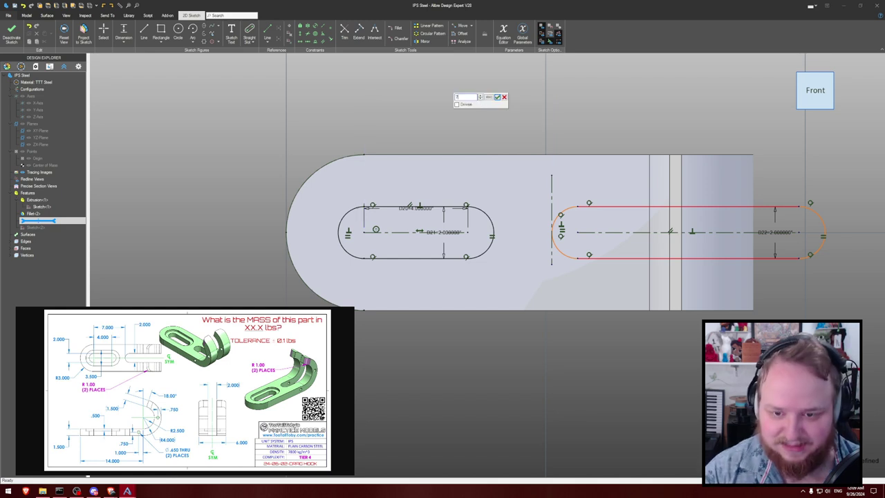
key(Return)
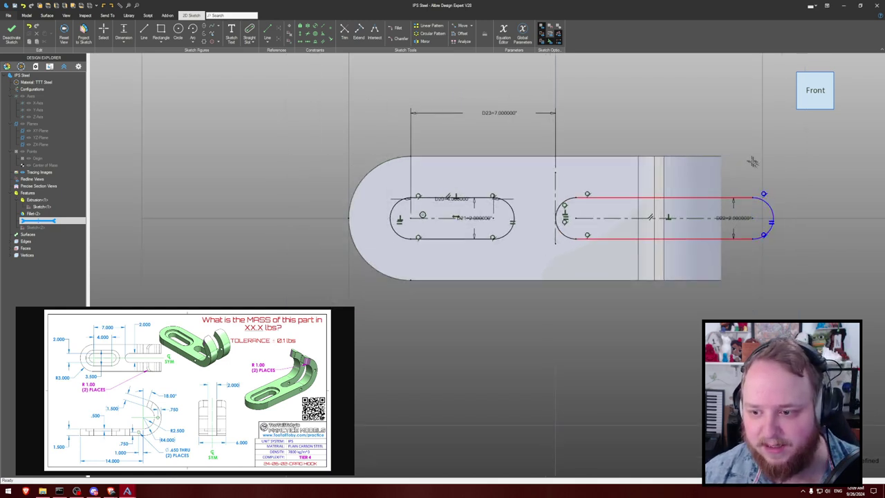
click(650, 218)
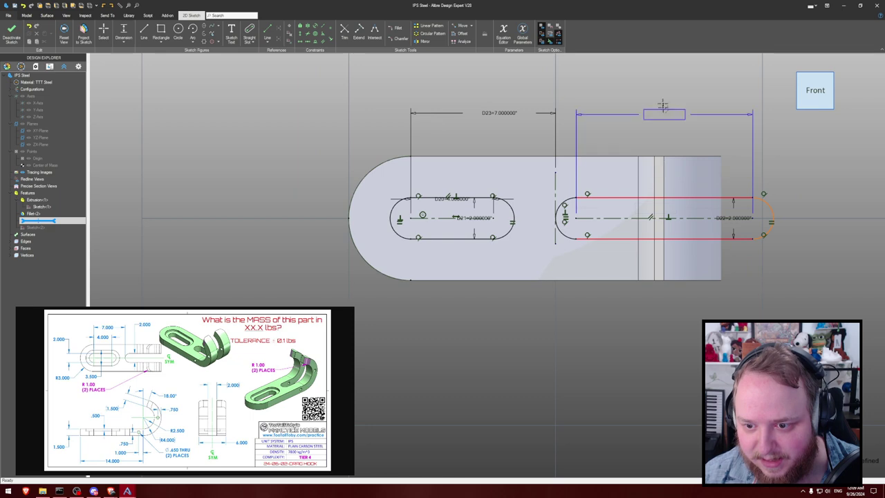
click(662, 99)
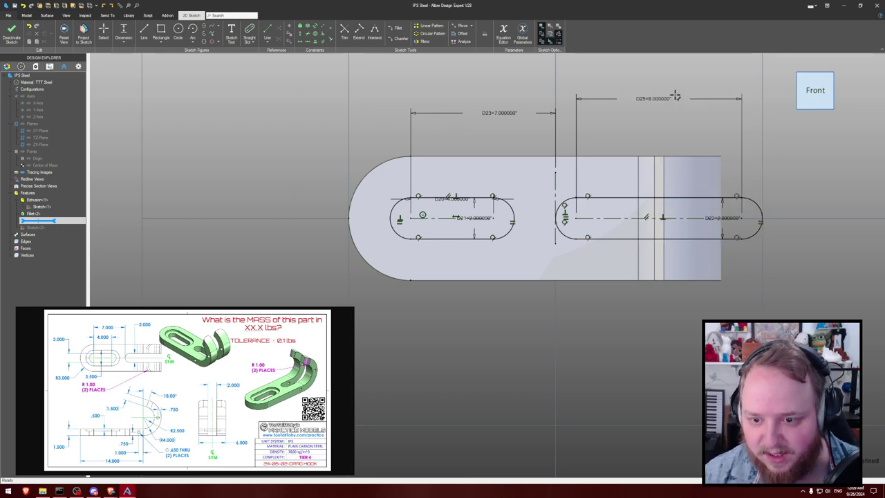
- Extrude-cut both slots all the way through the hook, discarding the boss extrusion
key(e)
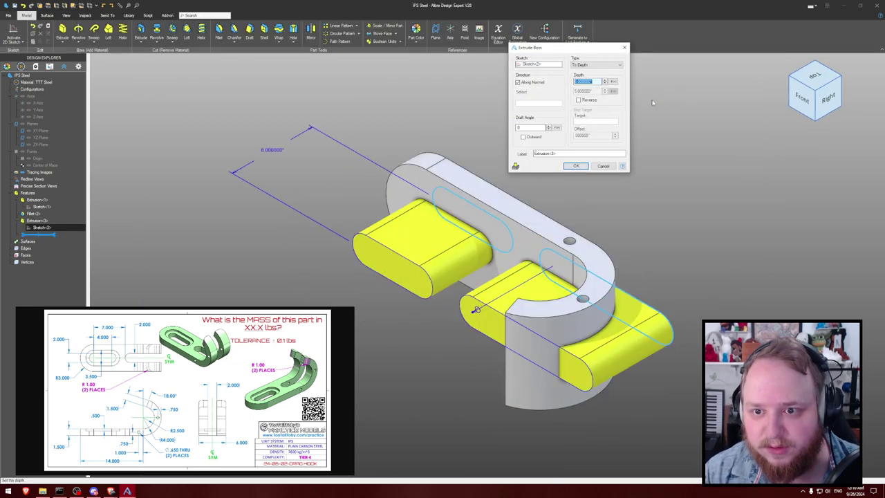
click(601, 165)
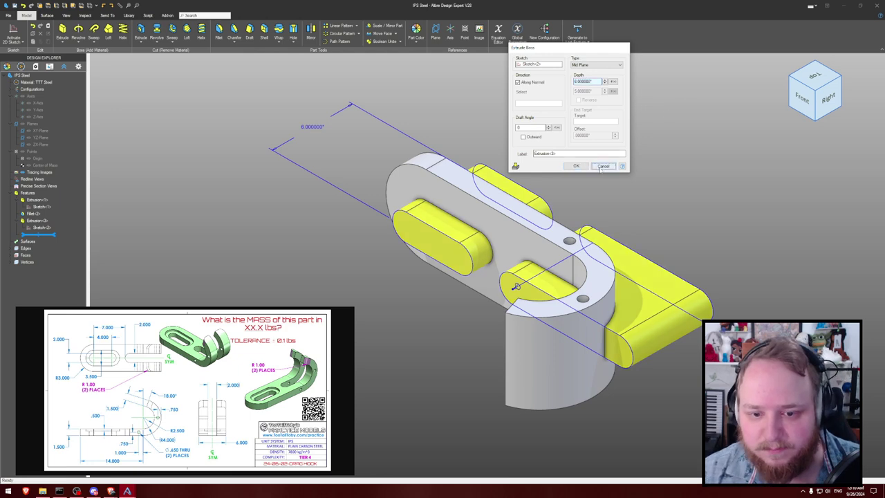
key(shift+e)
key(shift+Tab)
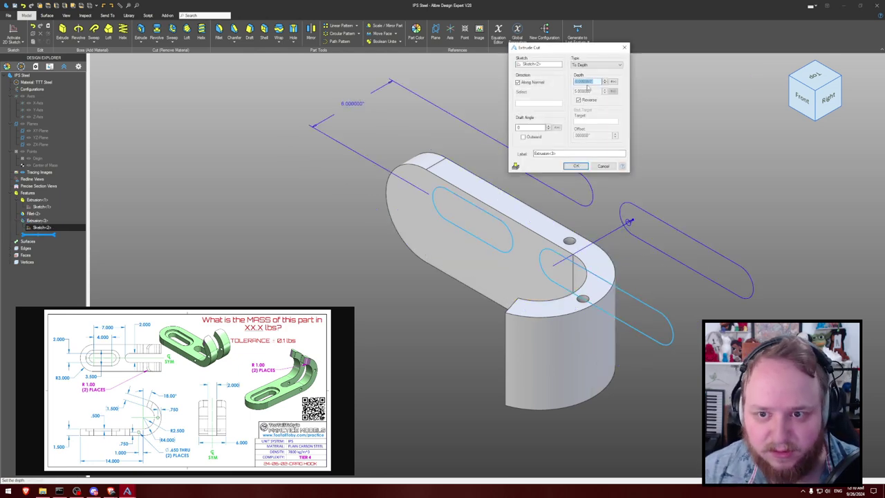
key(t)
key(t)
key(t)
key(Tab)
key(Return)
middle_drag(591, 102, 615, 92)
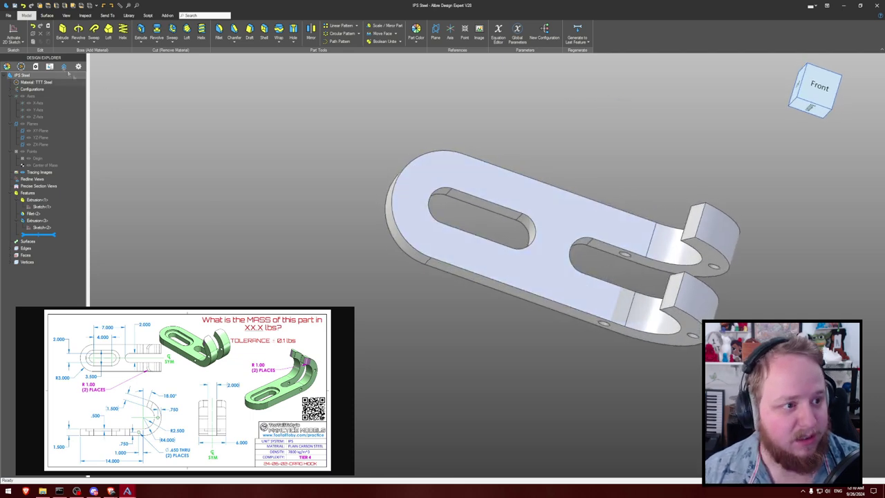
- Start a sketch on the base's flat face and project the first slot's two end arcs as reference figures associated with their source edges
click(490, 184)
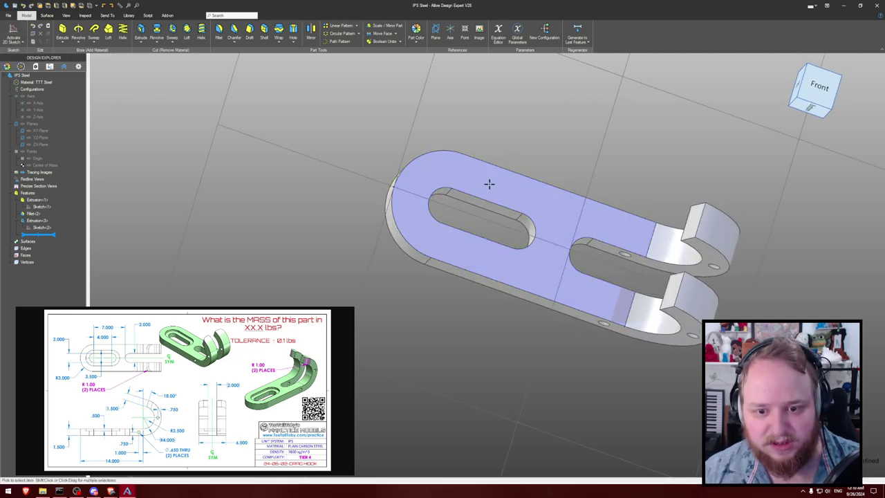
key(s)
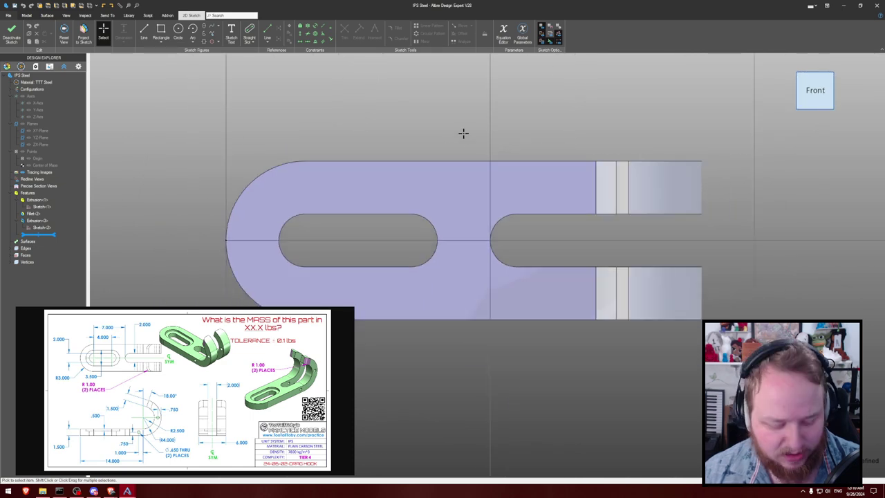
key(p)
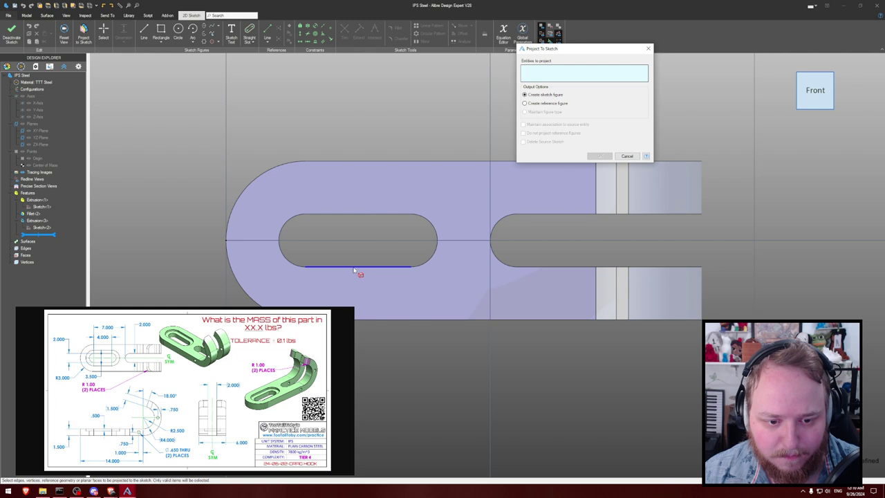
click(435, 242)
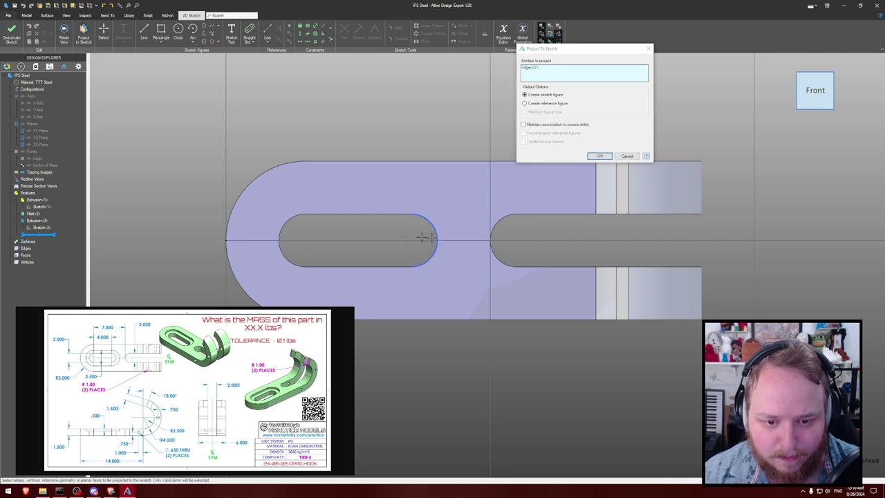
click(280, 242)
click(546, 103)
click(553, 125)
click(600, 155)
- Sketch a 3.5 in wide straight slot around the first slot, placed on the centres of its two end arcs
click(249, 32)
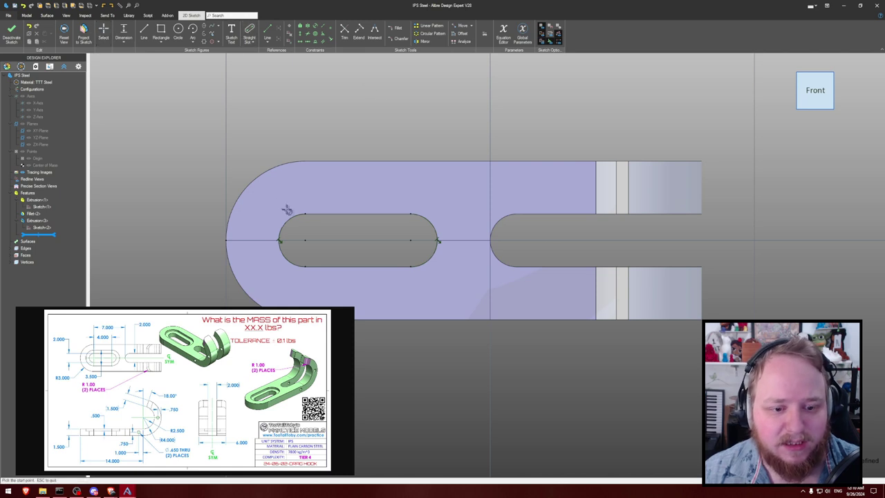
click(304, 241)
click(410, 240)
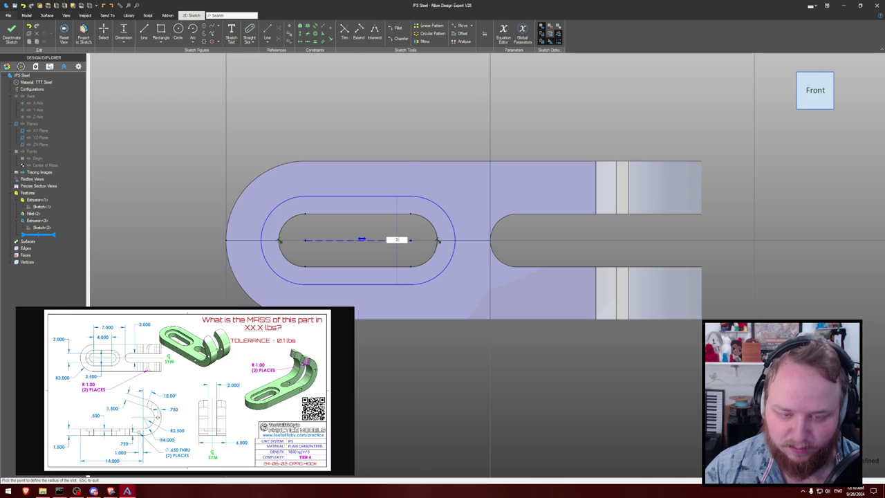
click(439, 203)
key(Escape)
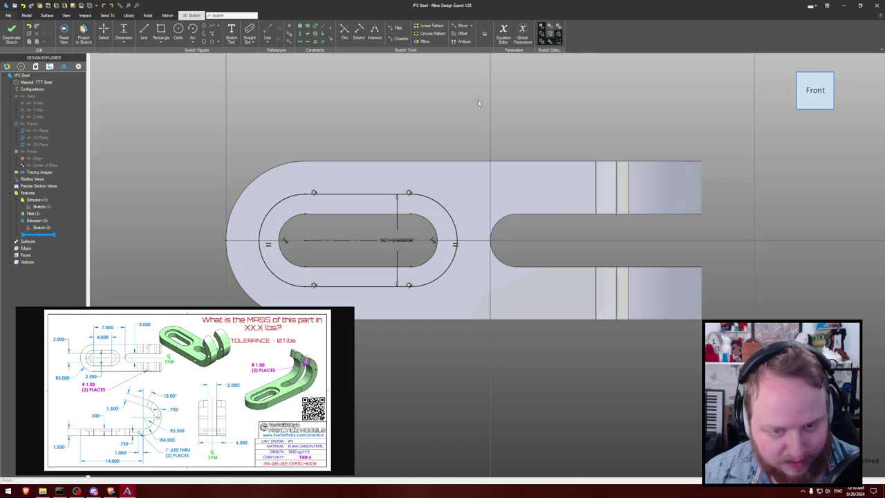
- Extrude-cut the wider slot outline 0.5 in deep to form the recess around the first slot
key(x)
double_click(595, 81)
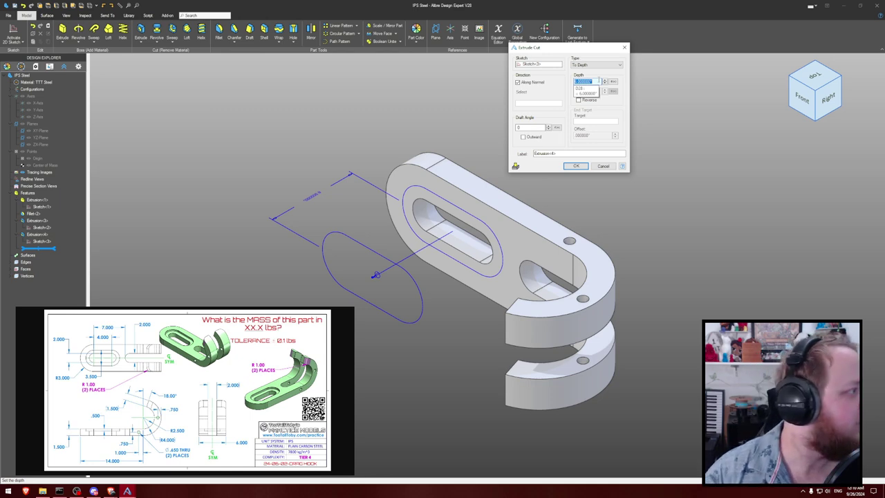
text(.)
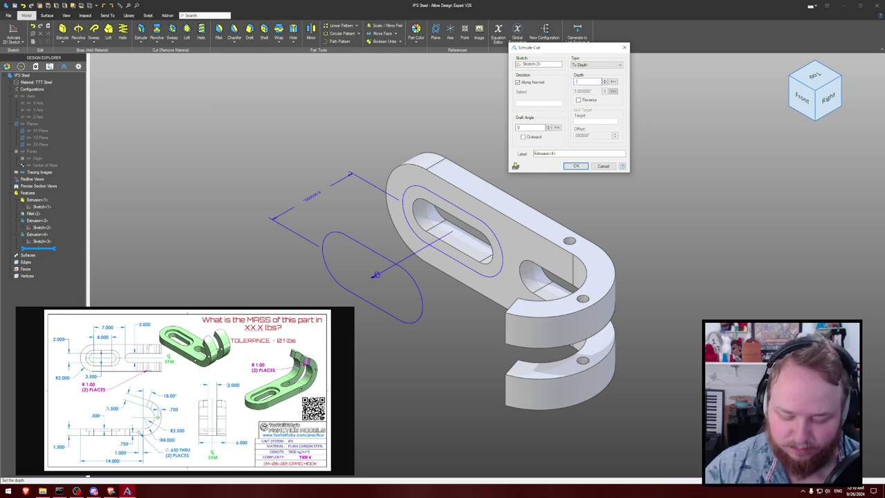
key(Return)
- Fillet the inner and outer corner edges of both hook tips with a 1 in radius
middle_drag(609, 79, 647, 97)
key(f)
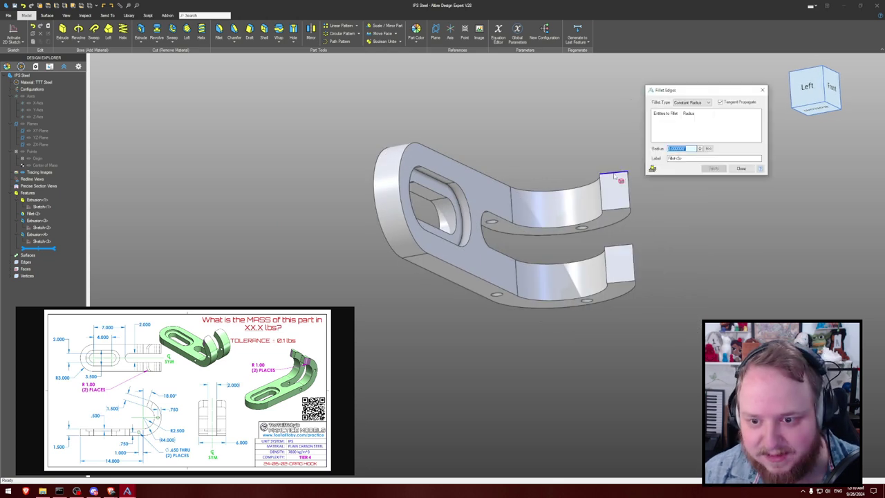
click(617, 208)
click(620, 209)
click(623, 281)
click(623, 282)
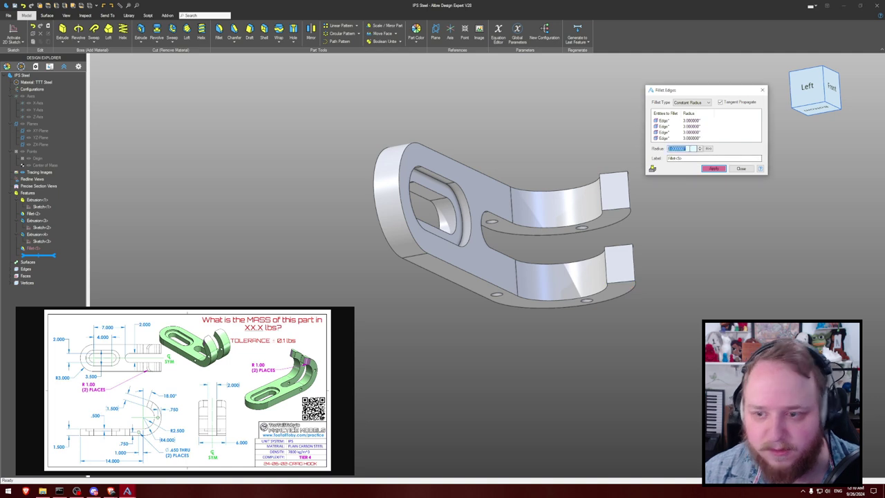
text(1)
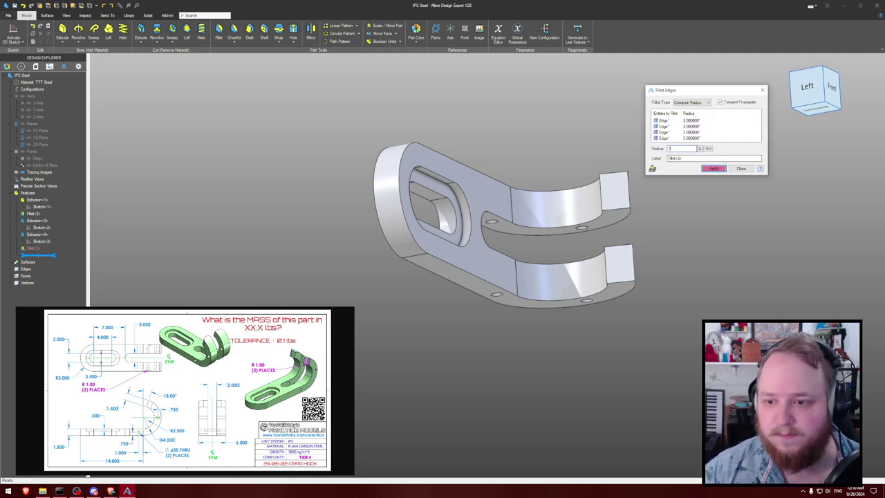
click(713, 169)
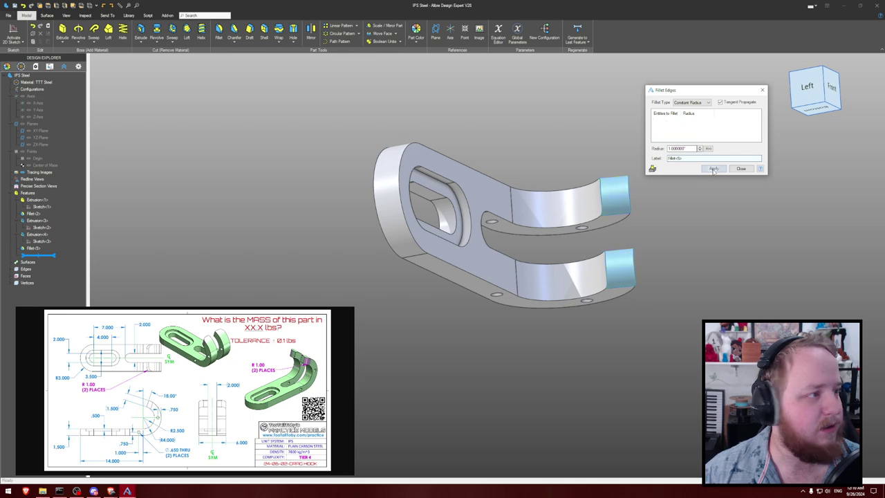
click(741, 169)
- Calculate the part's physical properties and submit 38.6 lbs as the Drag Hook's mass
middle_drag(723, 191, 705, 191)
key(p)
key(h)
key(Tab)
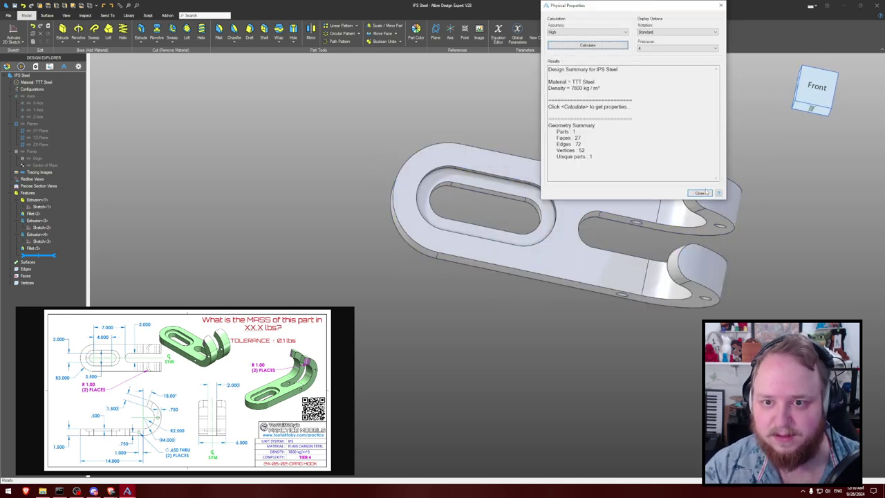
key(Return)
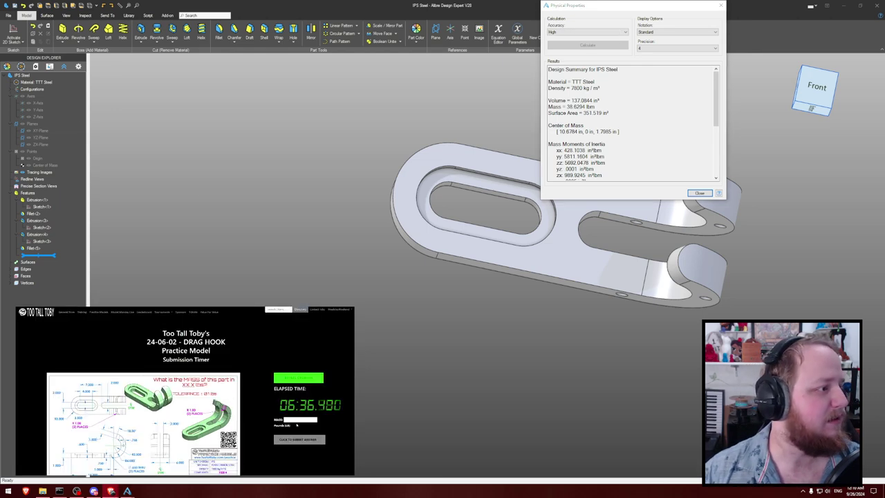
text(38.6)
key(Return)
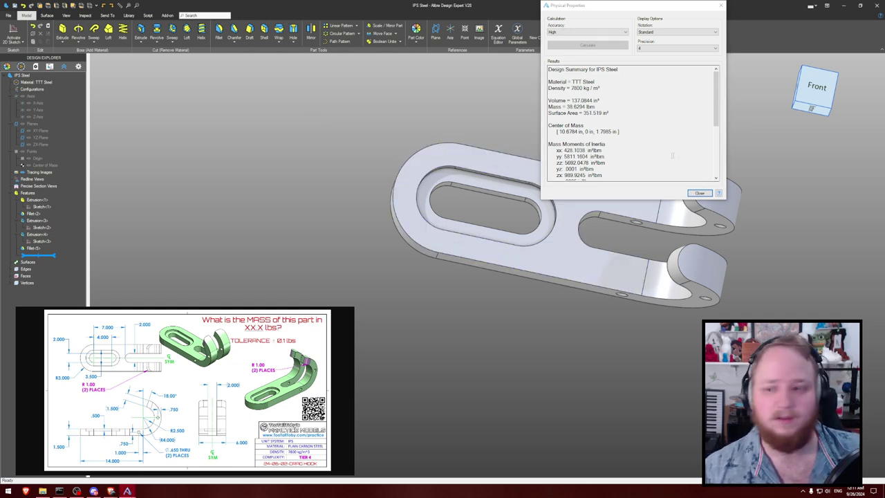
- Replace the hook-tip fillet with a 1 in radius fillet on only the outer corner edge of each tip
click(699, 192)
middle_drag(638, 129, 537, 133)
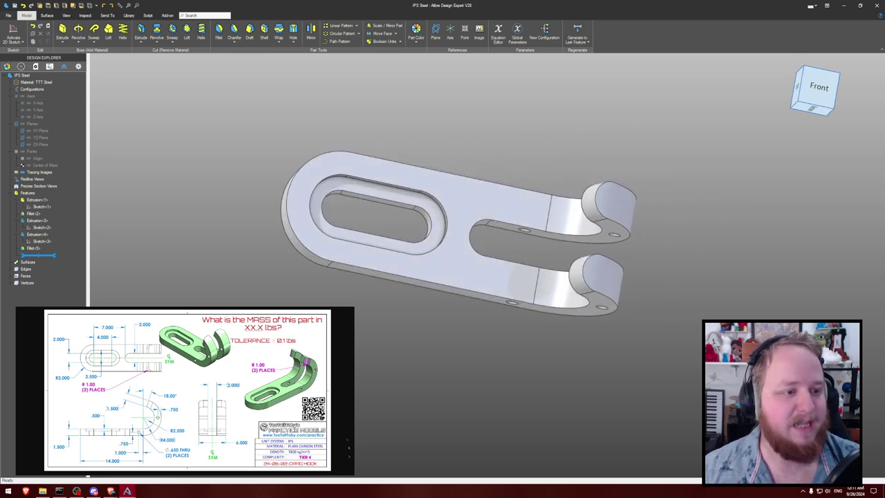
click(62, 251)
double_click(62, 250)
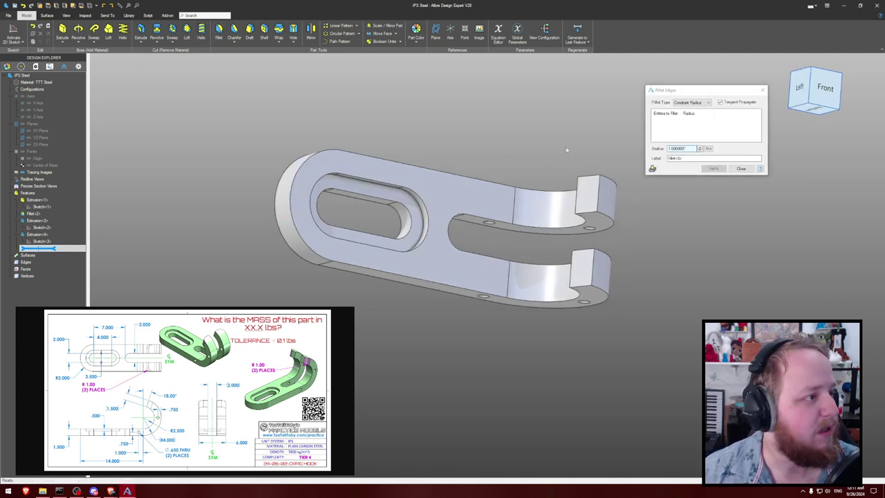
click(588, 185)
click(585, 284)
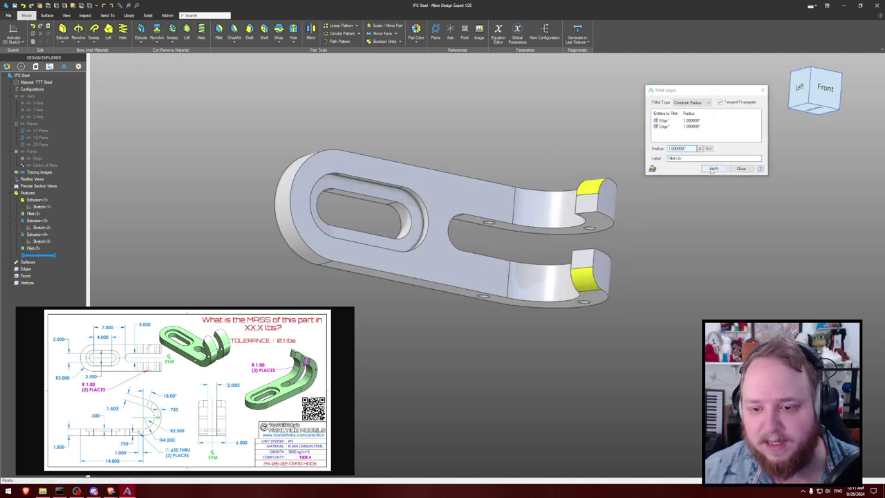
click(712, 170)
click(741, 169)
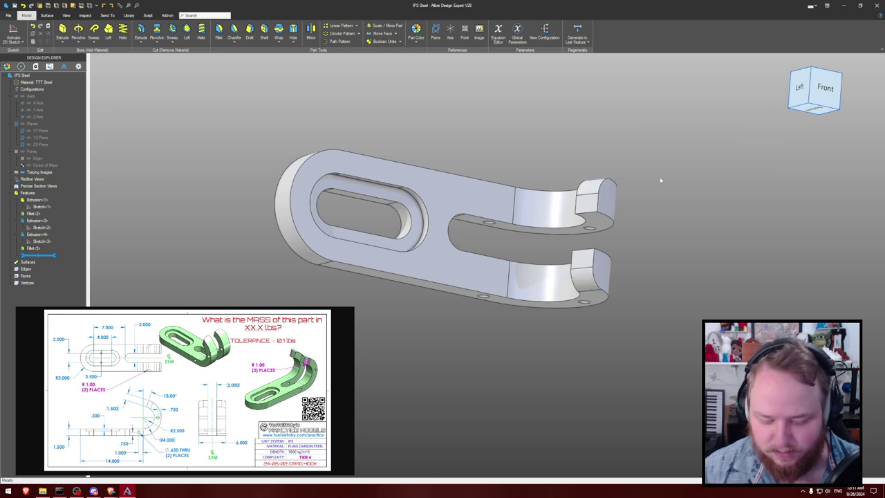
- Recalculate the physical properties, submit the corrected mass for the Drag Hook and review the model's completion times
key(p)
key(Return)
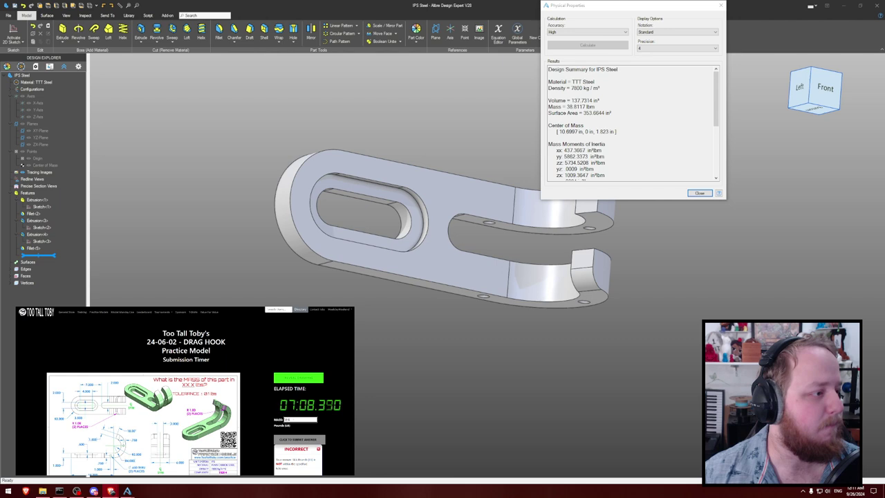
click(298, 439)
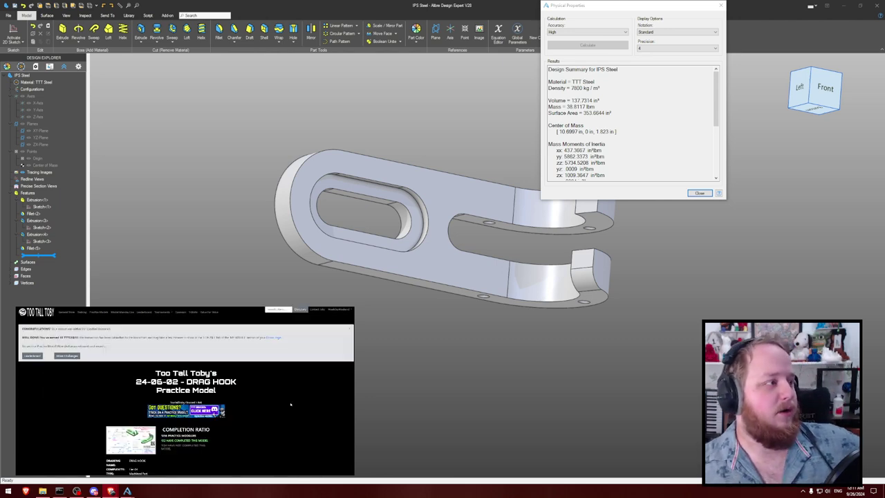
scroll(282, 406, down, 10)
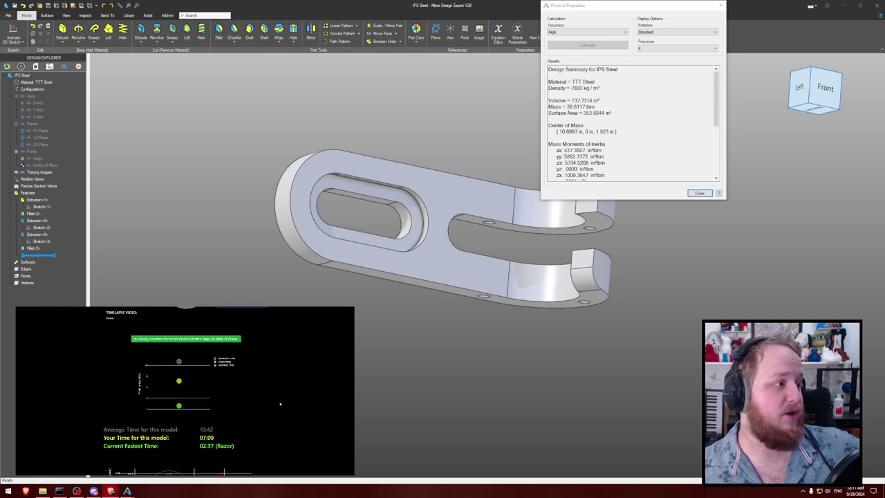
scroll(280, 404, up, 3)
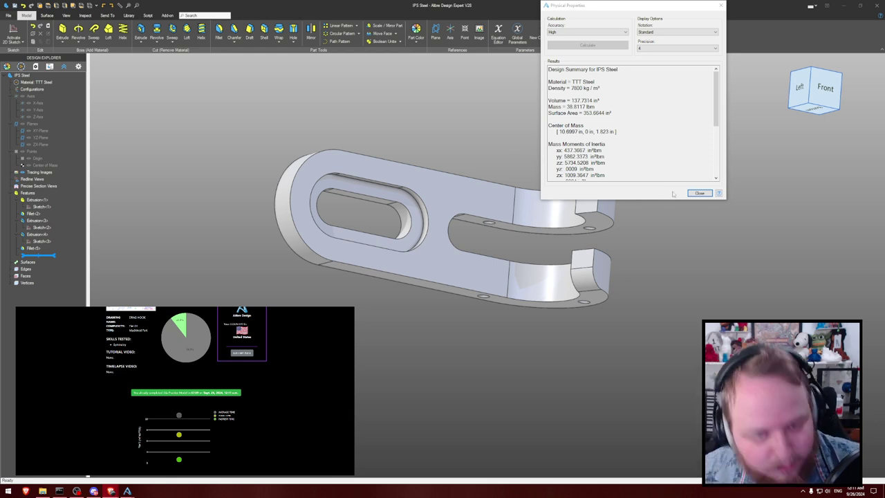
click(698, 193)
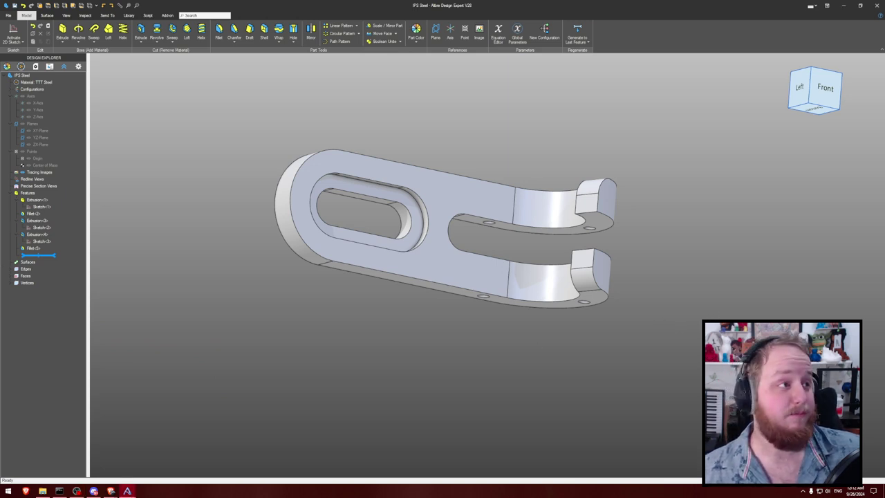
- Save the part as 240602 in the TTT challenges folder
middle_drag(246, 162, 241, 158)
key(ctrl+shift+s)
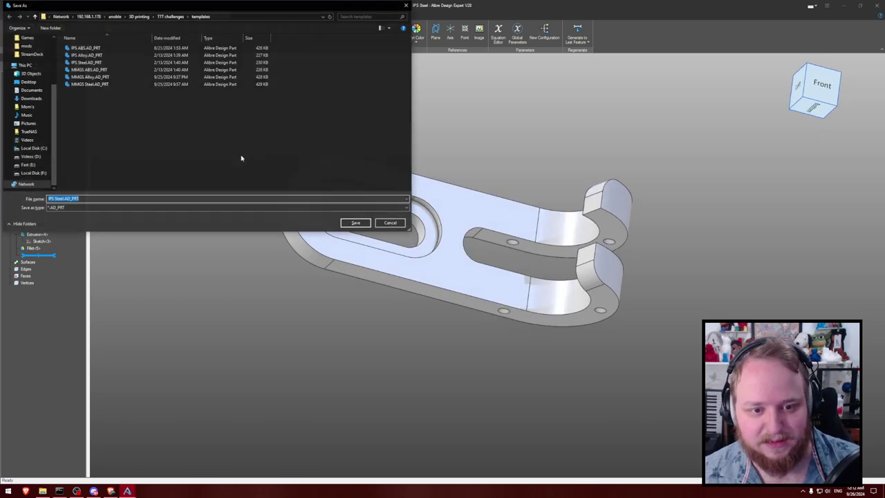
click(172, 16)
text(240604)
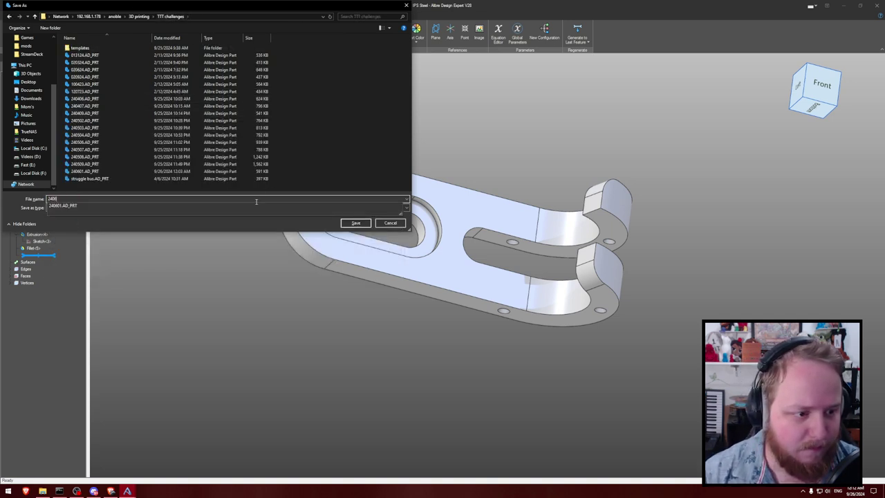
key(BackSpace)
text(2)
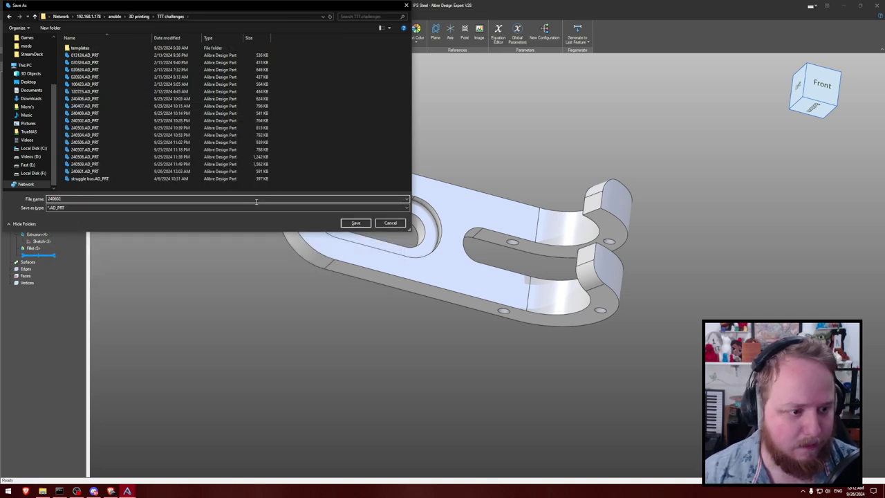
key(Return)
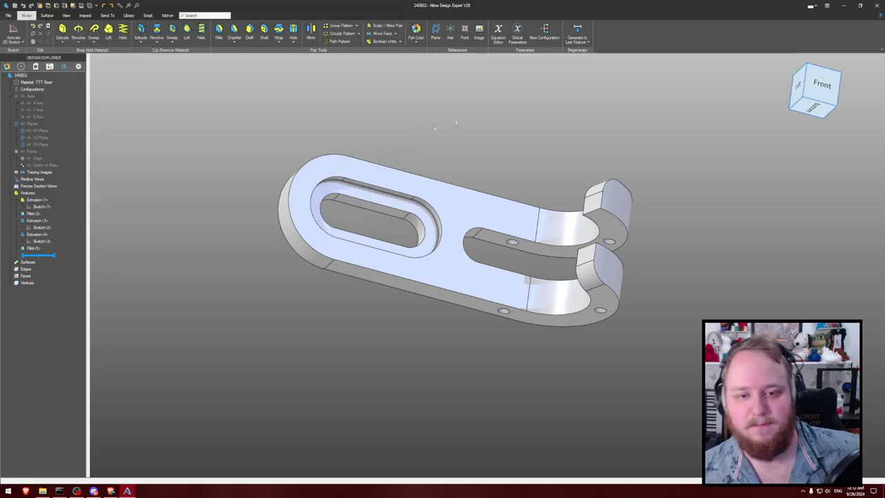